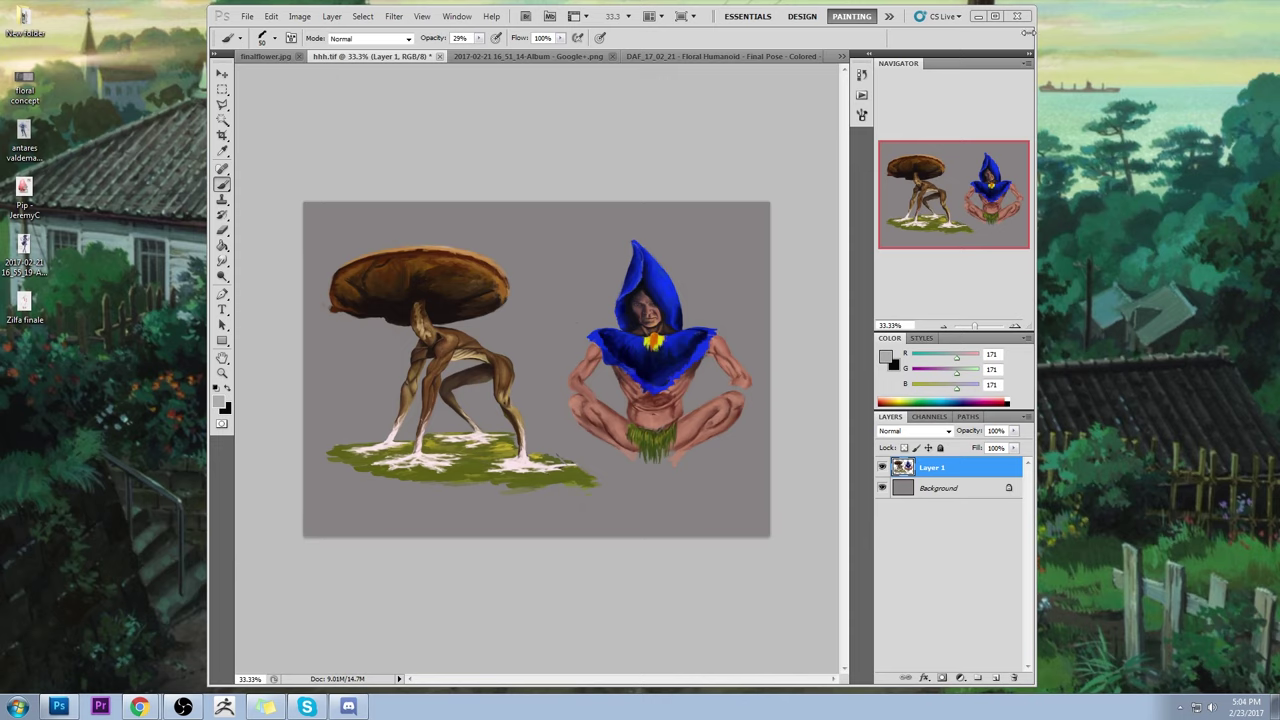
# - Widen the Photoshop window and sample the 135/131/131 canvas grey as the paint colour
pyautogui.moveTo(1037, 46); pyautogui.dragTo(1182, 46)
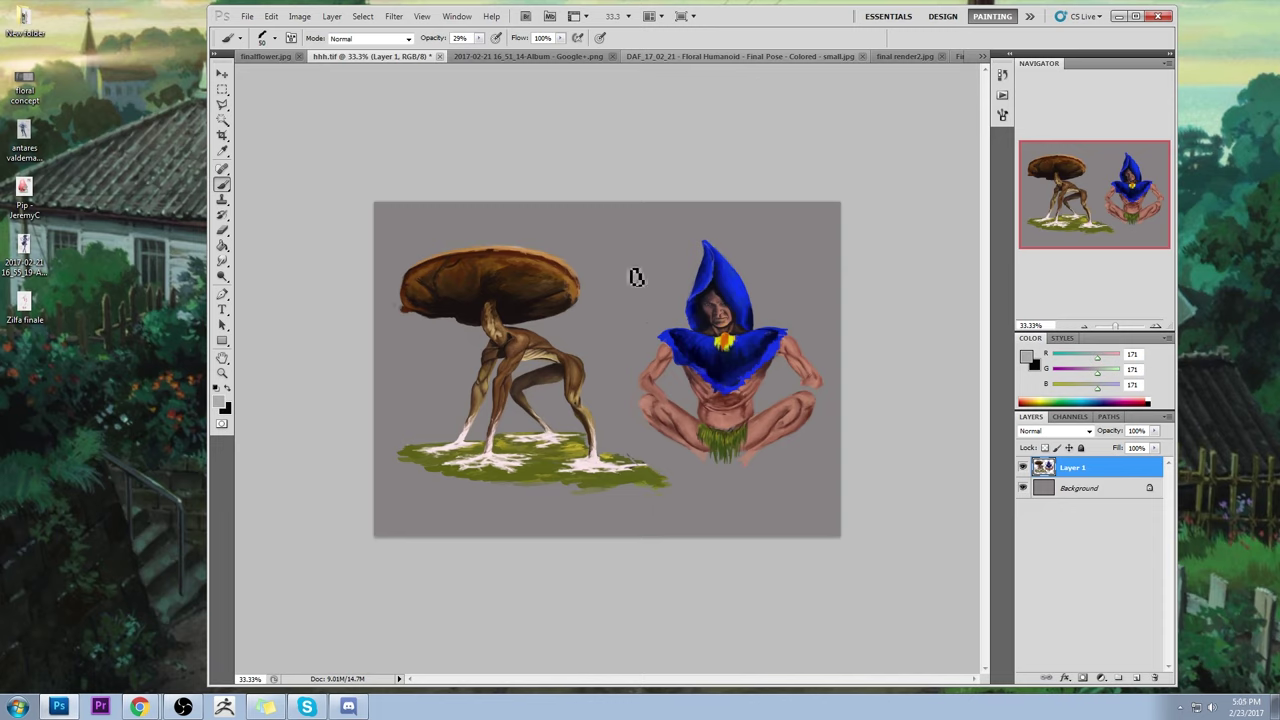
pyautogui.keyDown('alt'); pyautogui.click(644, 286); pyautogui.keyUp('alt')
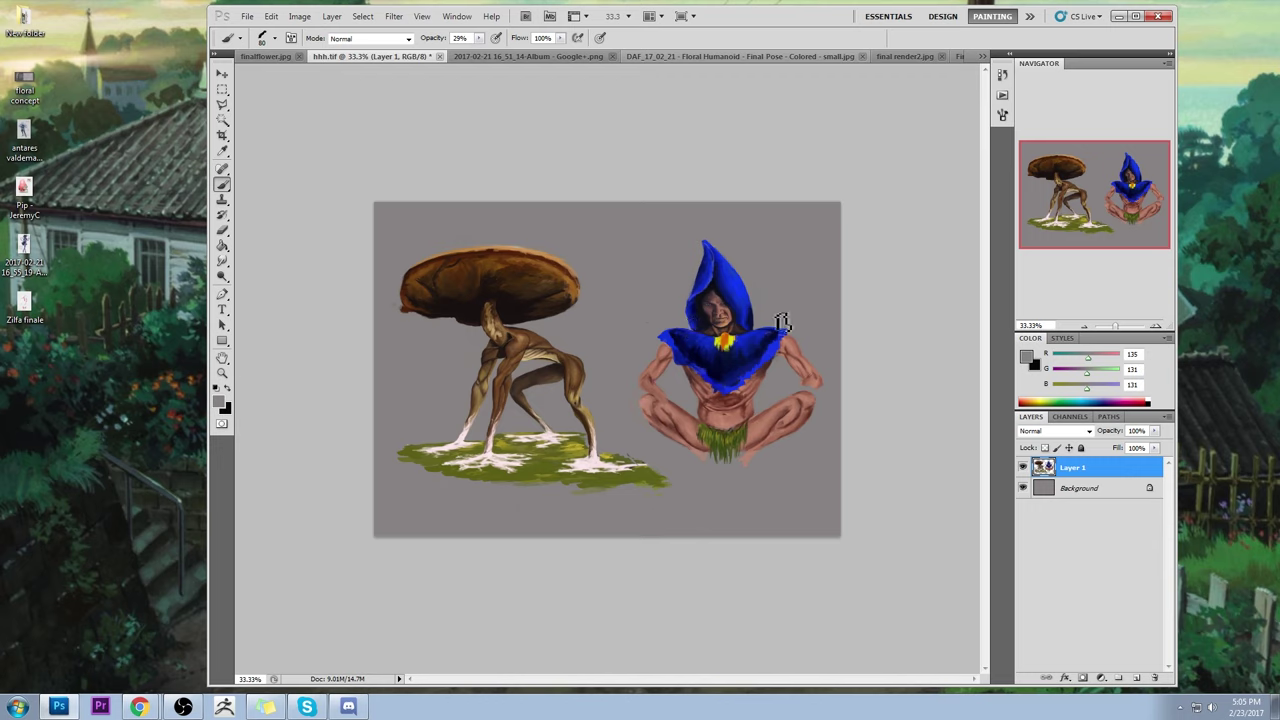
# - Erase the blue-hooded flower figure with a large soft eraser
pyautogui.press('e')
pyautogui.rightClick(740, 318)
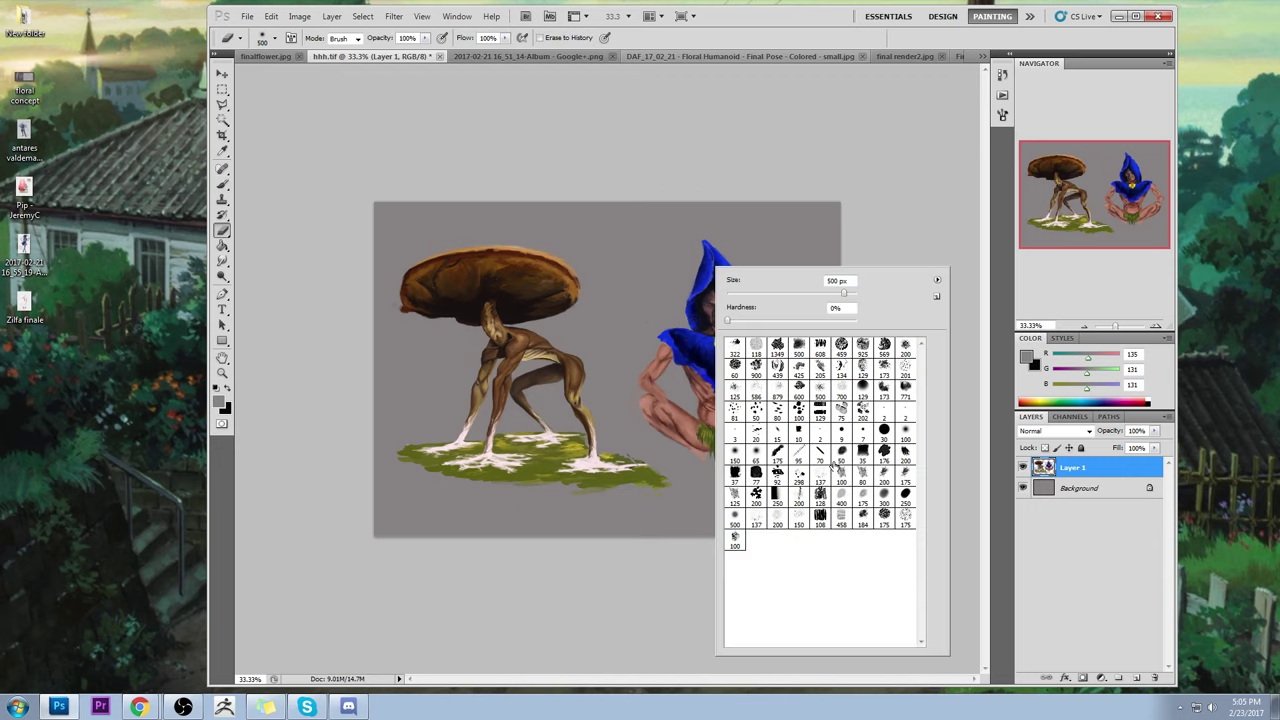
pyautogui.press('Return')
pyautogui.moveTo(760, 260)
pyautogui.mouseDown()
pyautogui.moveTo(763, 333)
pyautogui.moveTo(740, 420)
pyautogui.moveTo(632, 318)
pyautogui.moveTo(630, 355)
pyautogui.mouseUp()
# - Move the mushroom creature's layer right, toward the canvas centre
pyautogui.press('v')
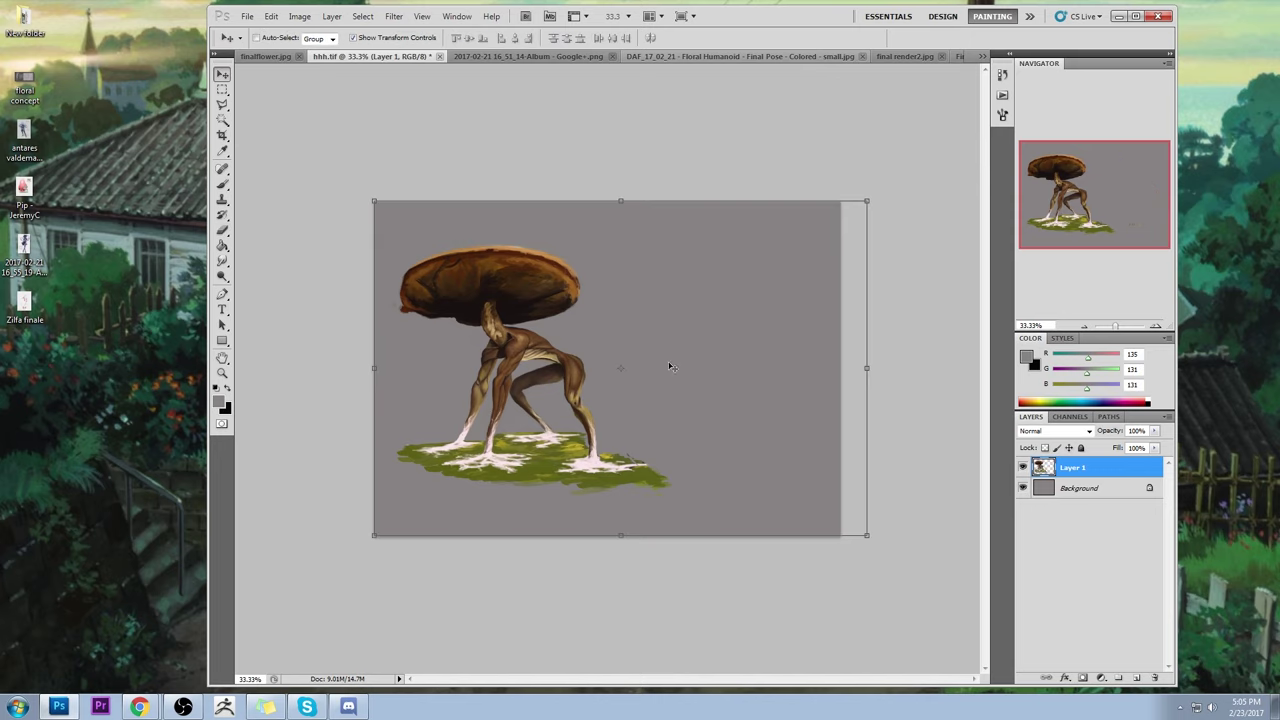
pyautogui.moveTo(563, 377); pyautogui.dragTo(630, 378)
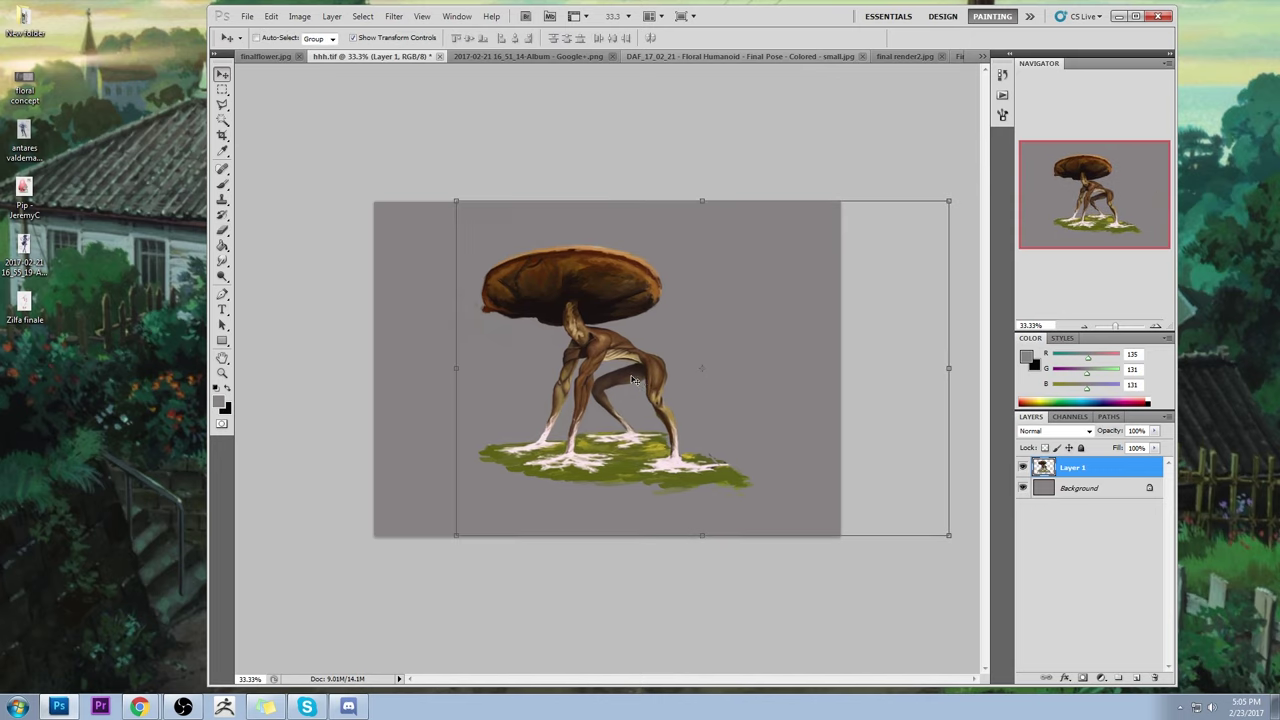
pyautogui.press('b')
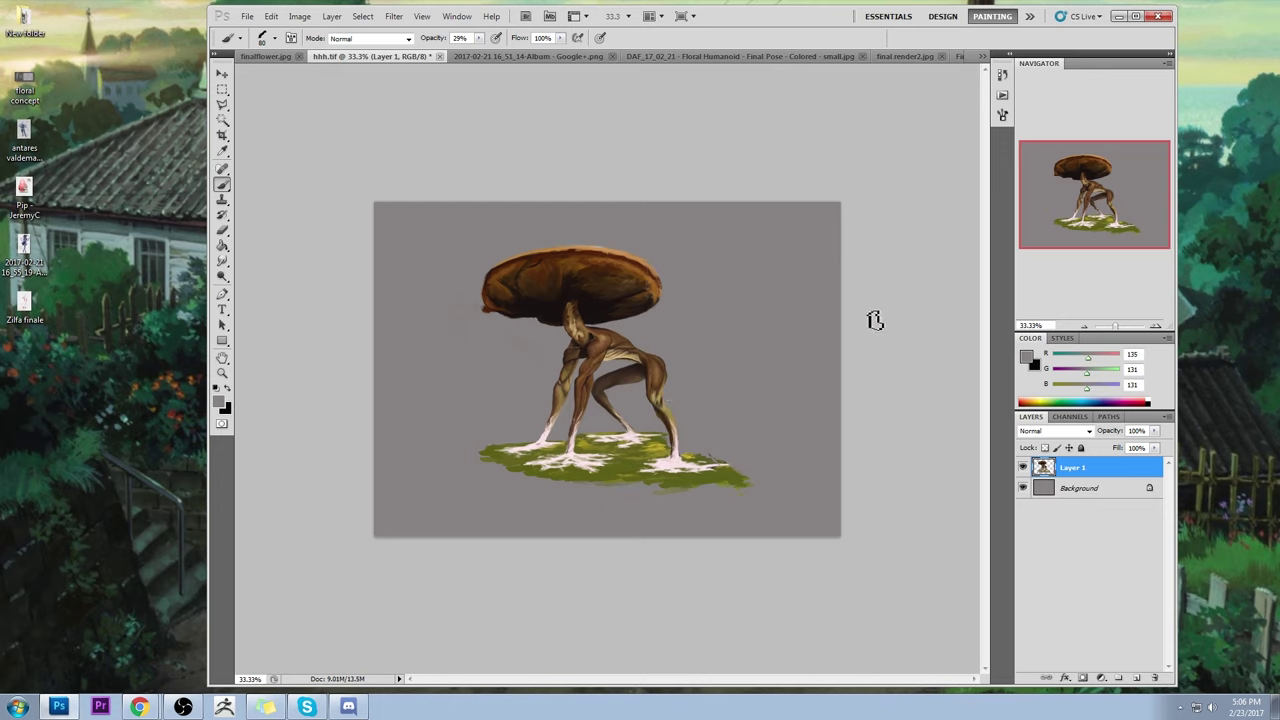
# - Paint near-black streaks on the cap's right side at 100% brush opacity
pyautogui.keyDown('alt'); pyautogui.click(640, 262); pyautogui.keyUp('alt')
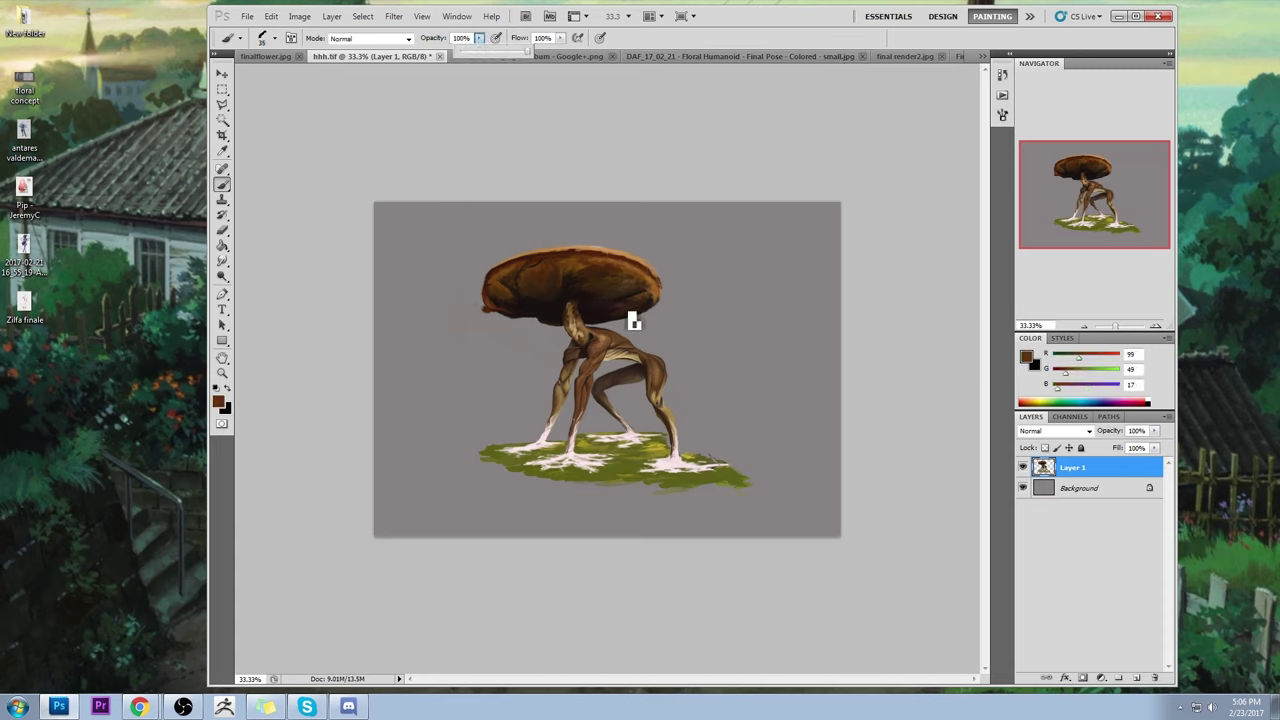
pyautogui.press('0')
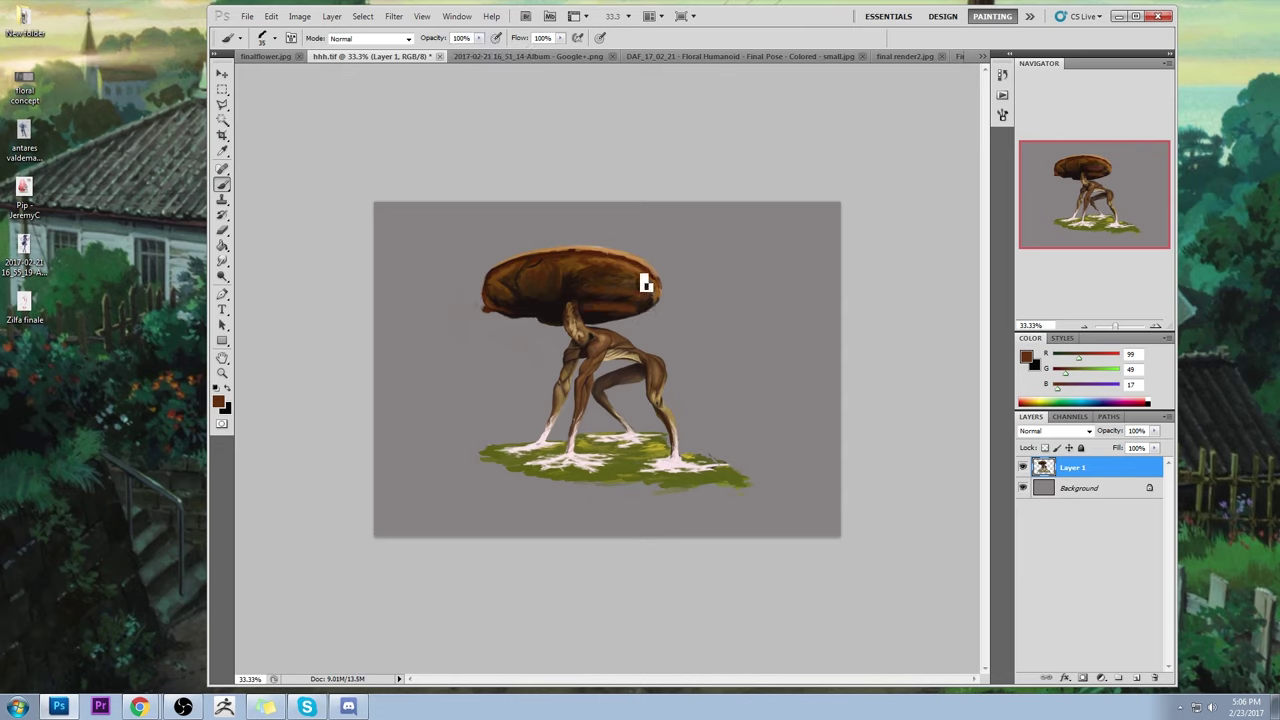
pyautogui.keyDown('alt'); pyautogui.click(591, 294); pyautogui.keyUp('alt')
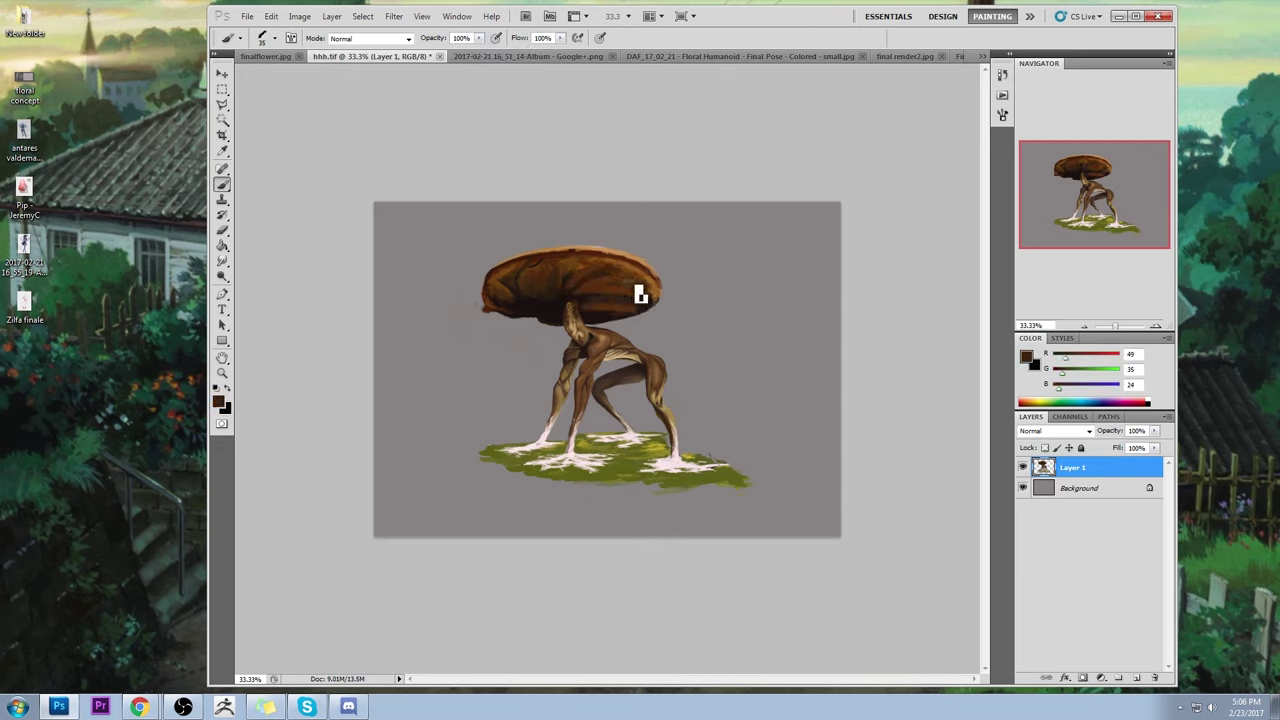
pyautogui.keyDown('alt'); pyautogui.click(601, 292); pyautogui.keyUp('alt')
pyautogui.moveTo(620, 300); pyautogui.dragTo(665, 290)
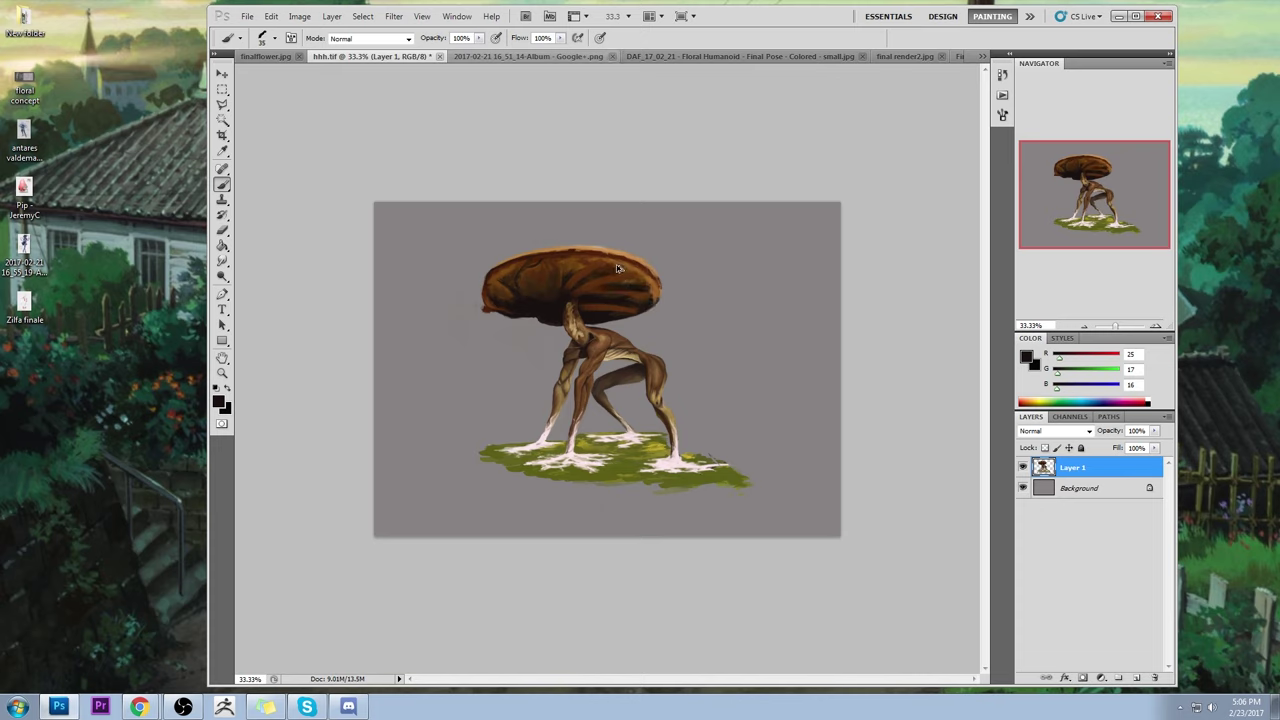
# - Sample cap and neck browns and paint a curved stroke trailing from the neck
pyautogui.keyDown('alt'); pyautogui.click(629, 266); pyautogui.keyUp('alt')
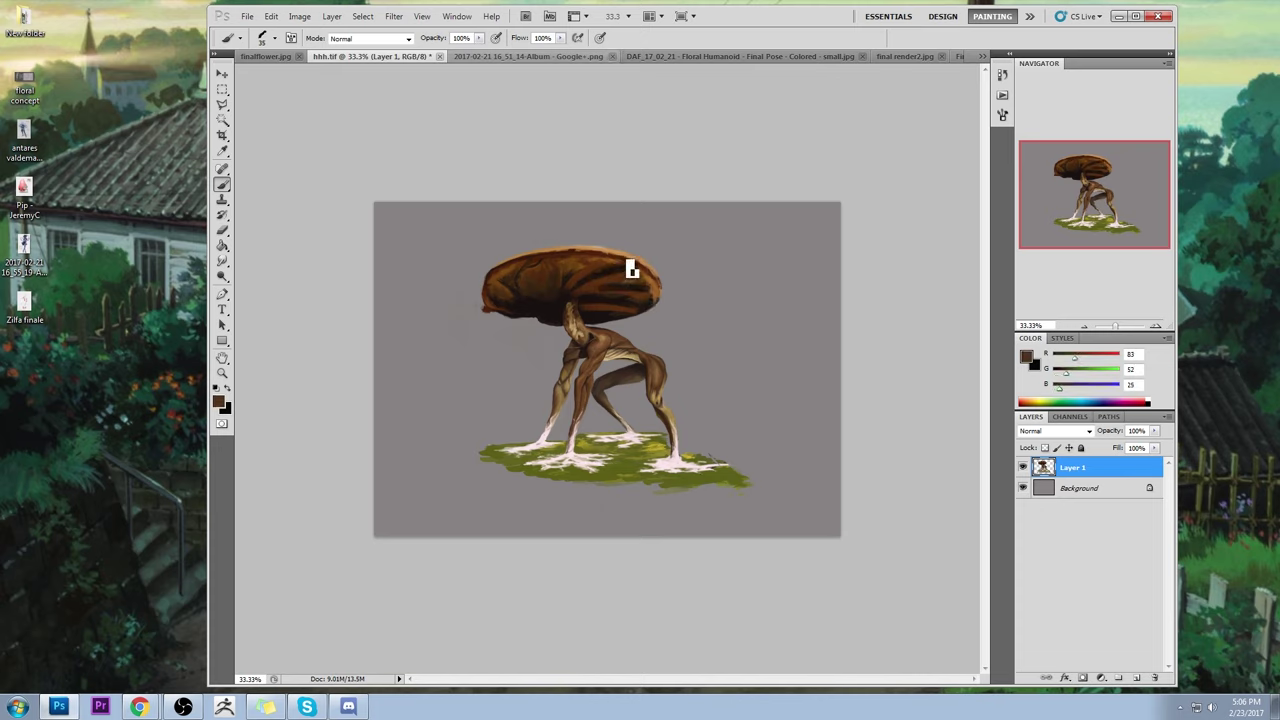
pyautogui.keyDown('alt'); pyautogui.click(611, 267); pyautogui.keyUp('alt')
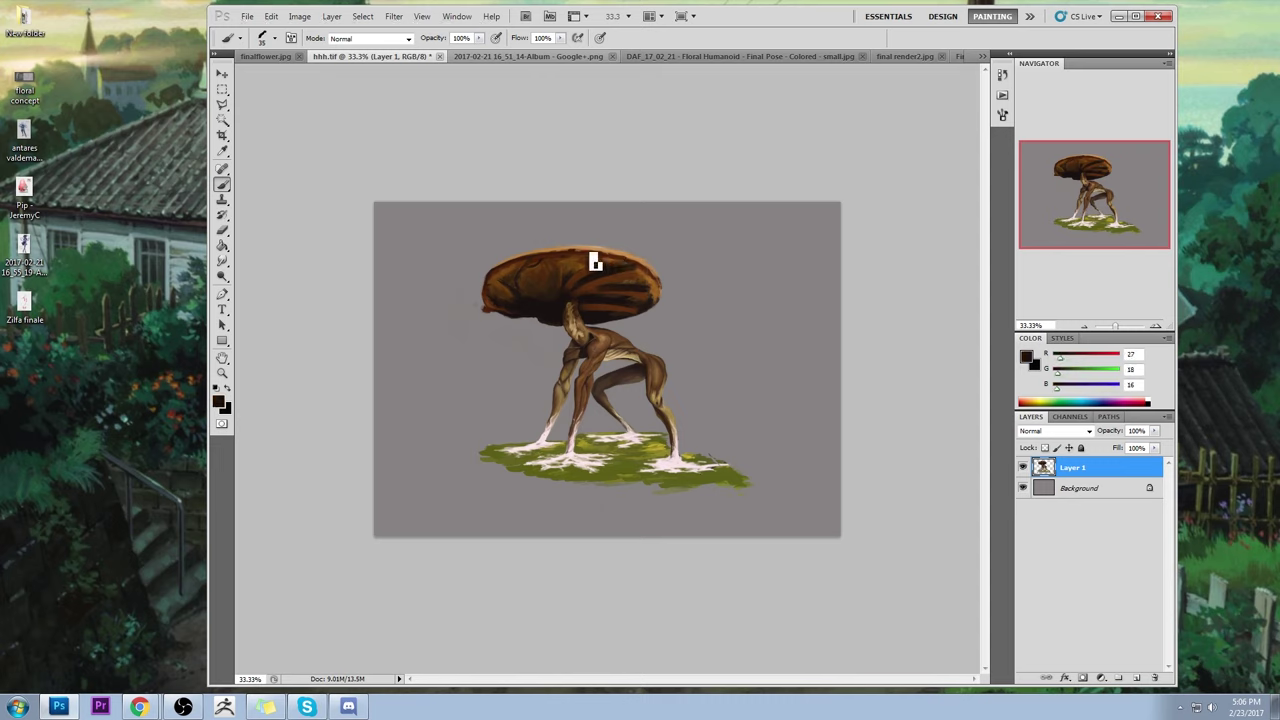
pyautogui.keyDown('alt'); pyautogui.click(592, 296); pyautogui.keyUp('alt')
pyautogui.keyDown('alt'); pyautogui.click(574, 286); pyautogui.keyUp('alt')
pyautogui.keyDown('alt'); pyautogui.click(600, 322); pyautogui.keyUp('alt')
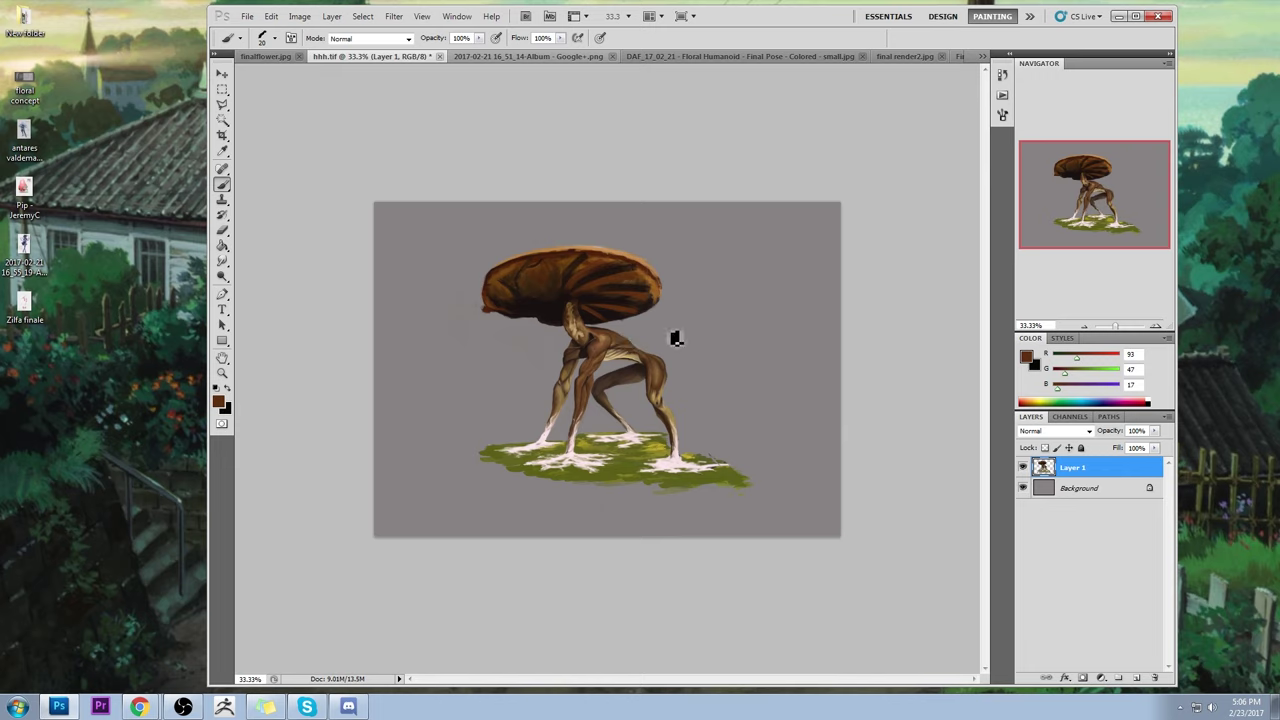
pyautogui.keyDown('alt'); pyautogui.click(603, 318); pyautogui.keyUp('alt')
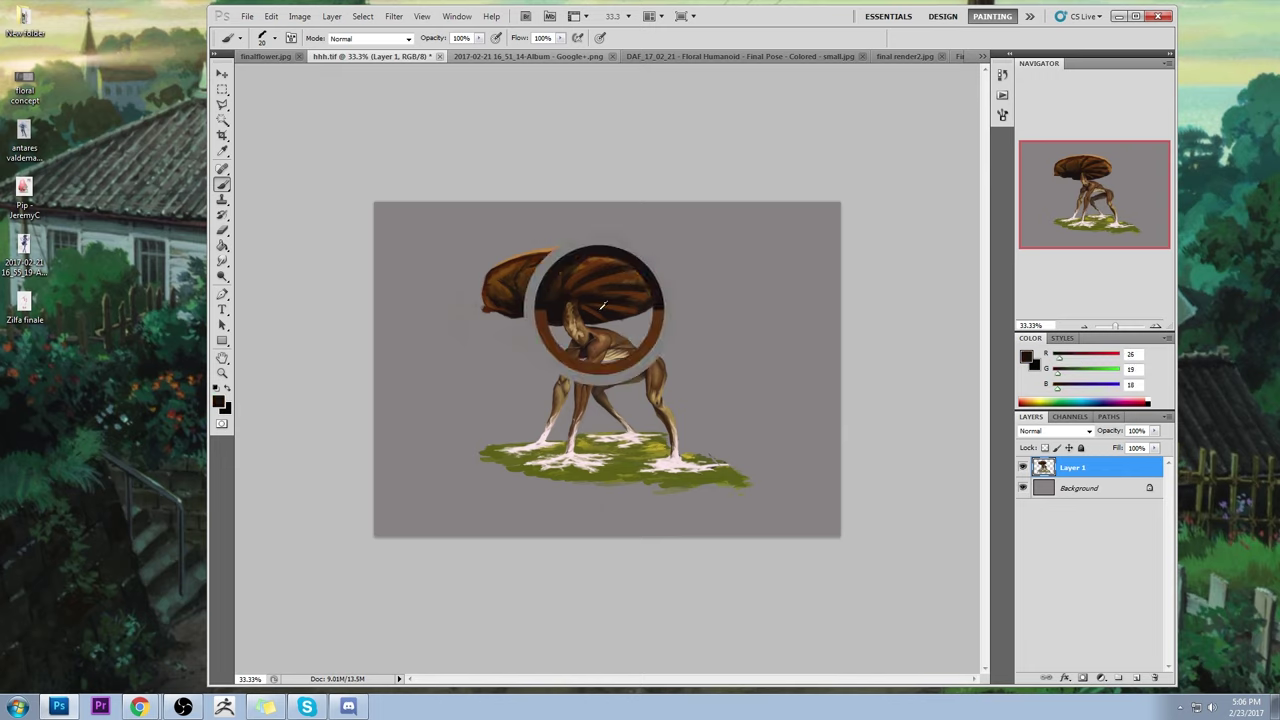
pyautogui.keyDown('alt'); pyautogui.click(603, 334); pyautogui.keyUp('alt')
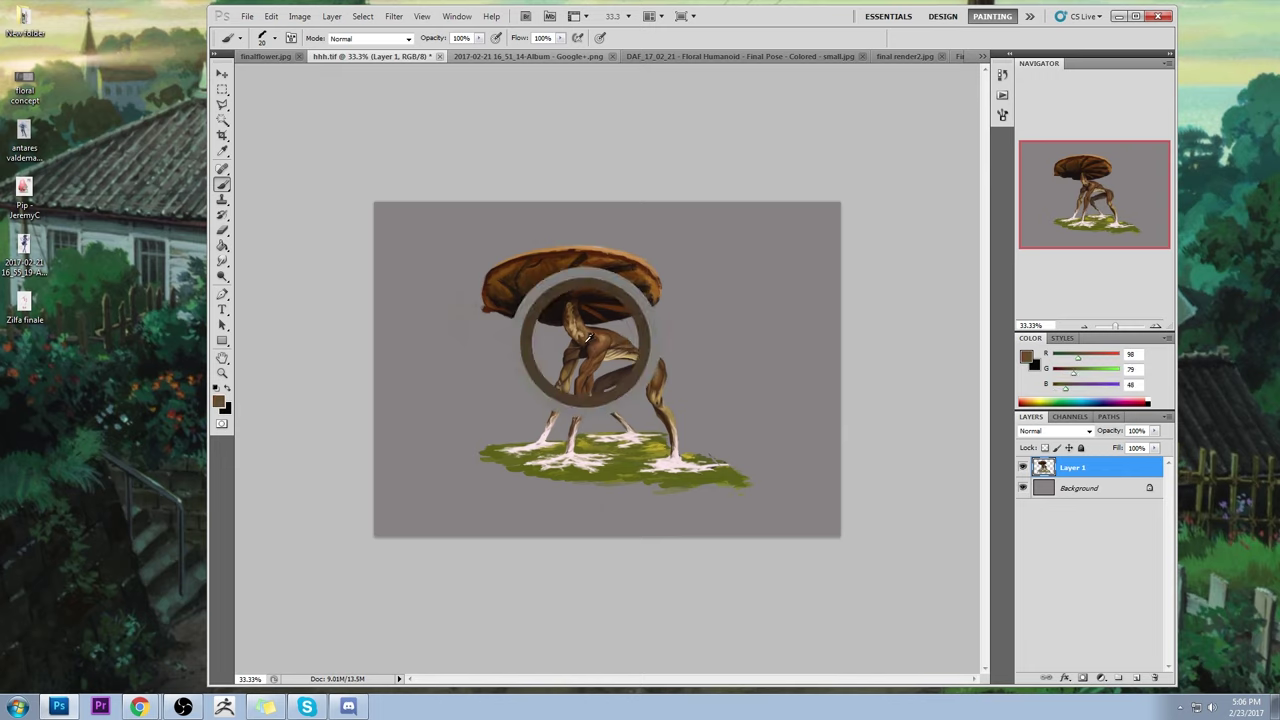
pyautogui.moveTo(598, 330); pyautogui.dragTo(670, 378)
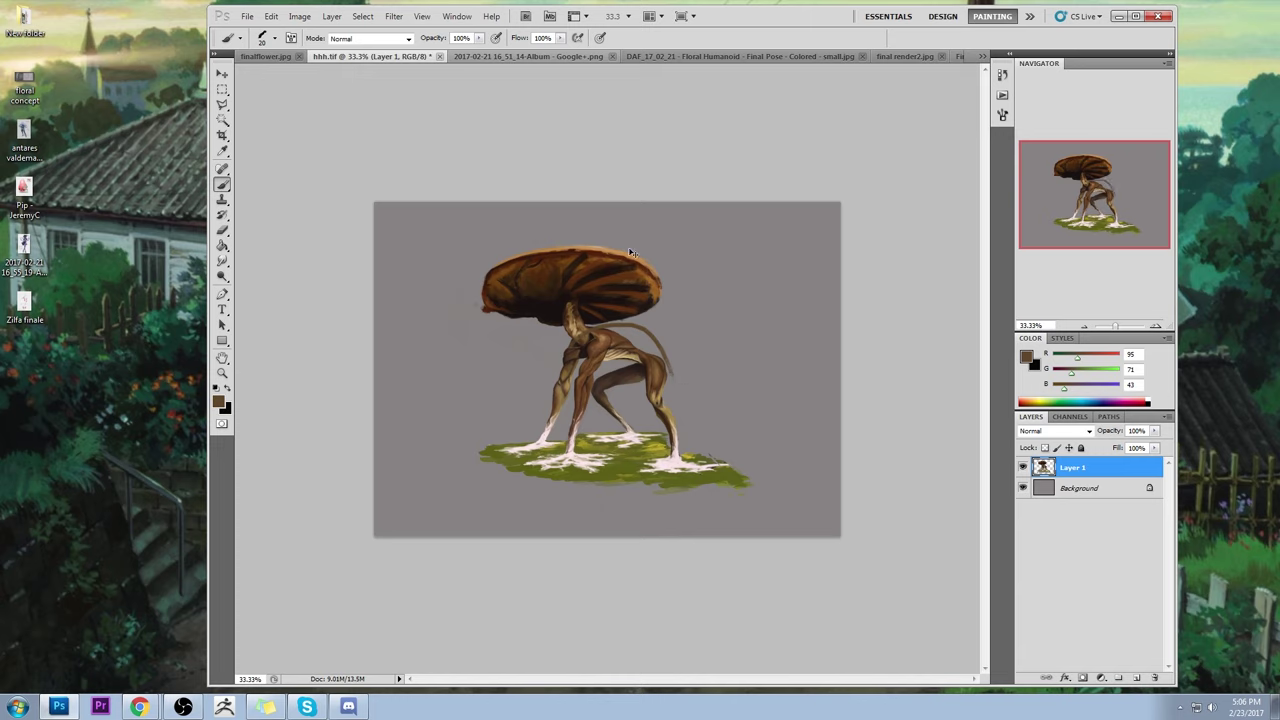
# - Undo the neck stroke and smooth the creature's right thigh in a darker brown
pyautogui.hotkey('ctrl', 'z')
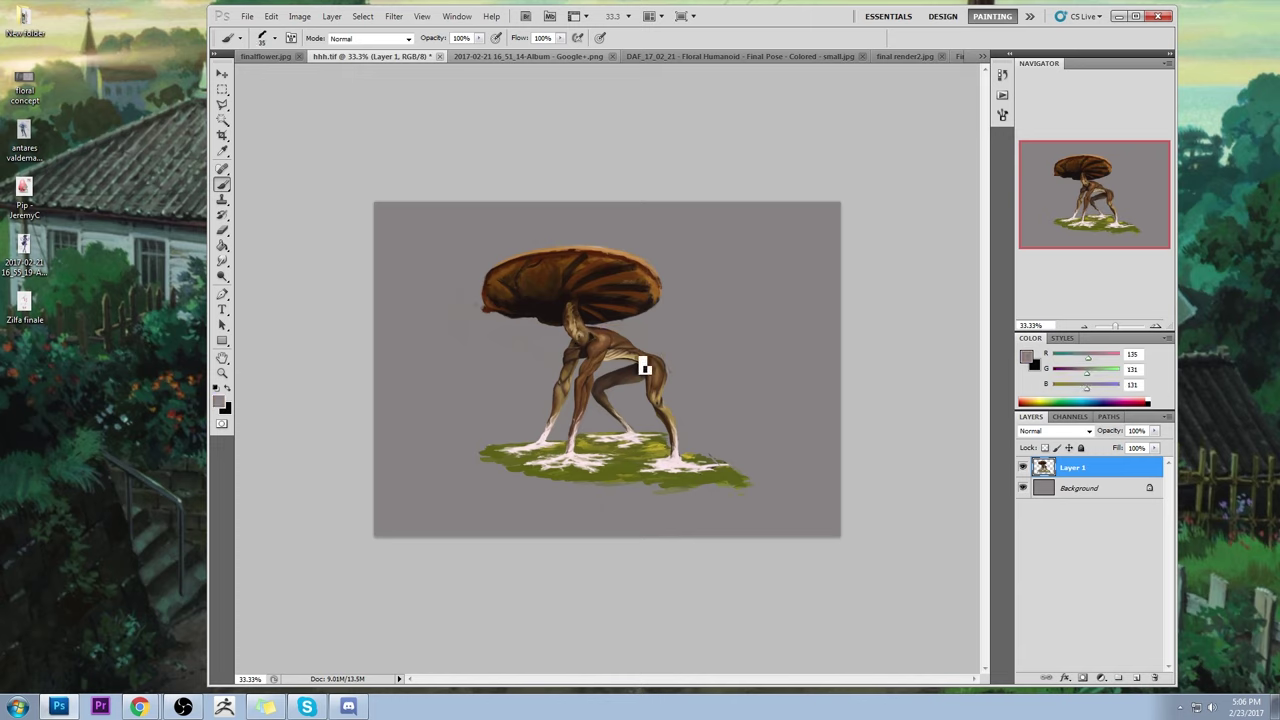
pyautogui.keyDown('alt'); pyautogui.click(620, 370); pyautogui.keyUp('alt')
pyautogui.keyDown('alt'); pyautogui.click(645, 364); pyautogui.keyUp('alt')
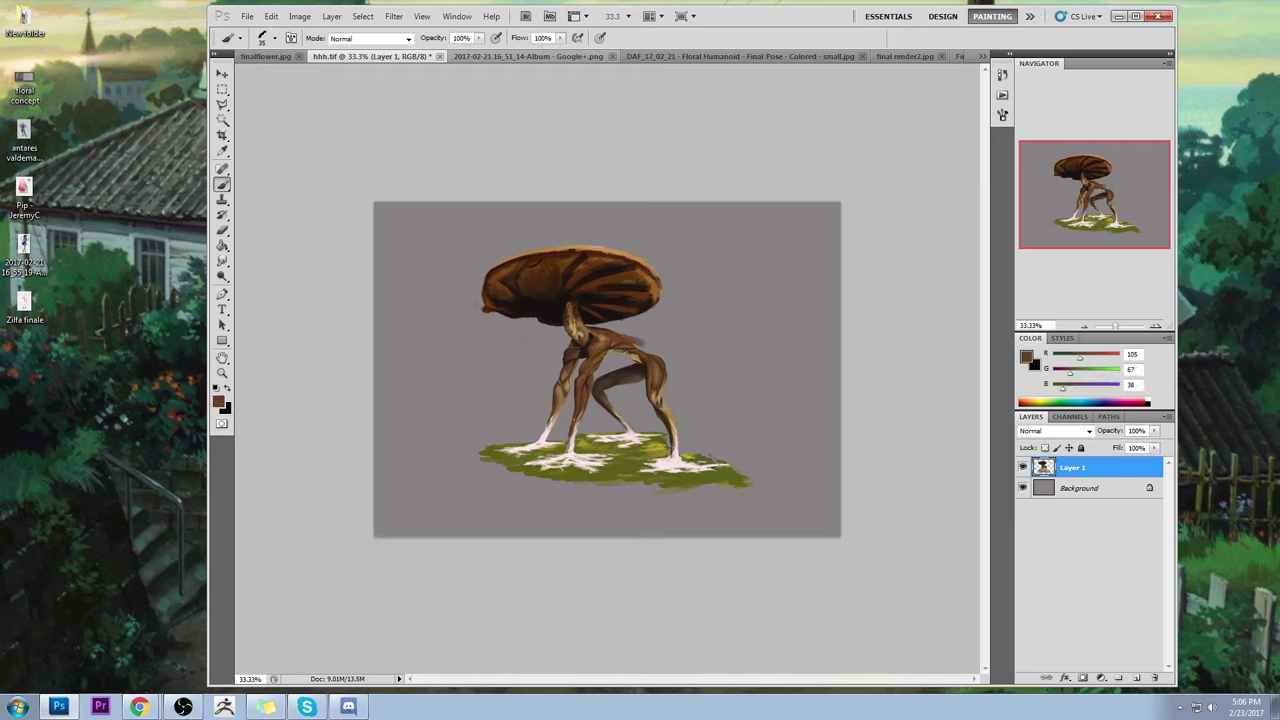
pyautogui.moveTo(652, 362)
pyautogui.mouseDown()
pyautogui.moveTo(643, 348)
pyautogui.moveTo(664, 390)
pyautogui.mouseUp()
# - Repaint the torso, back and neck using sampled lighter and darker browns
pyautogui.keyDown('alt'); pyautogui.click(657, 363); pyautogui.keyUp('alt')
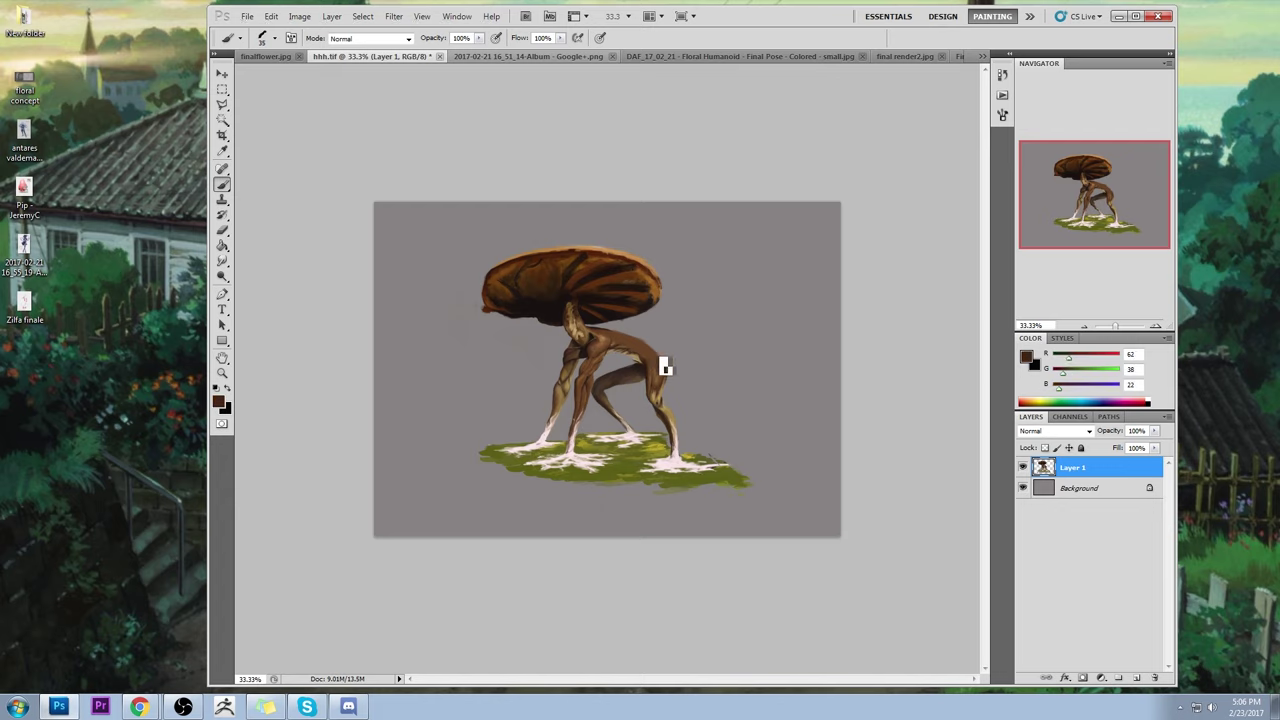
pyautogui.keyDown('alt'); pyautogui.click(632, 350); pyautogui.keyUp('alt')
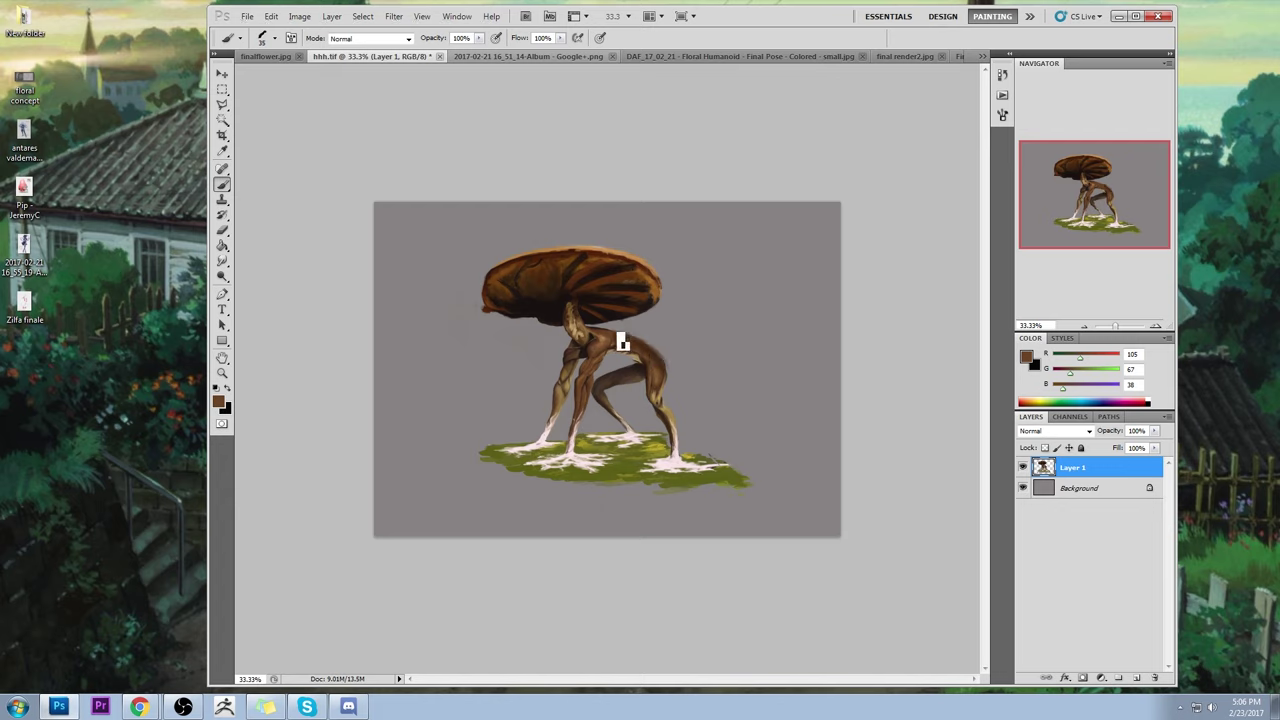
pyautogui.keyDown('alt'); pyautogui.click(601, 340); pyautogui.keyUp('alt')
pyautogui.keyDown('alt'); pyautogui.click(597, 340); pyautogui.keyUp('alt')
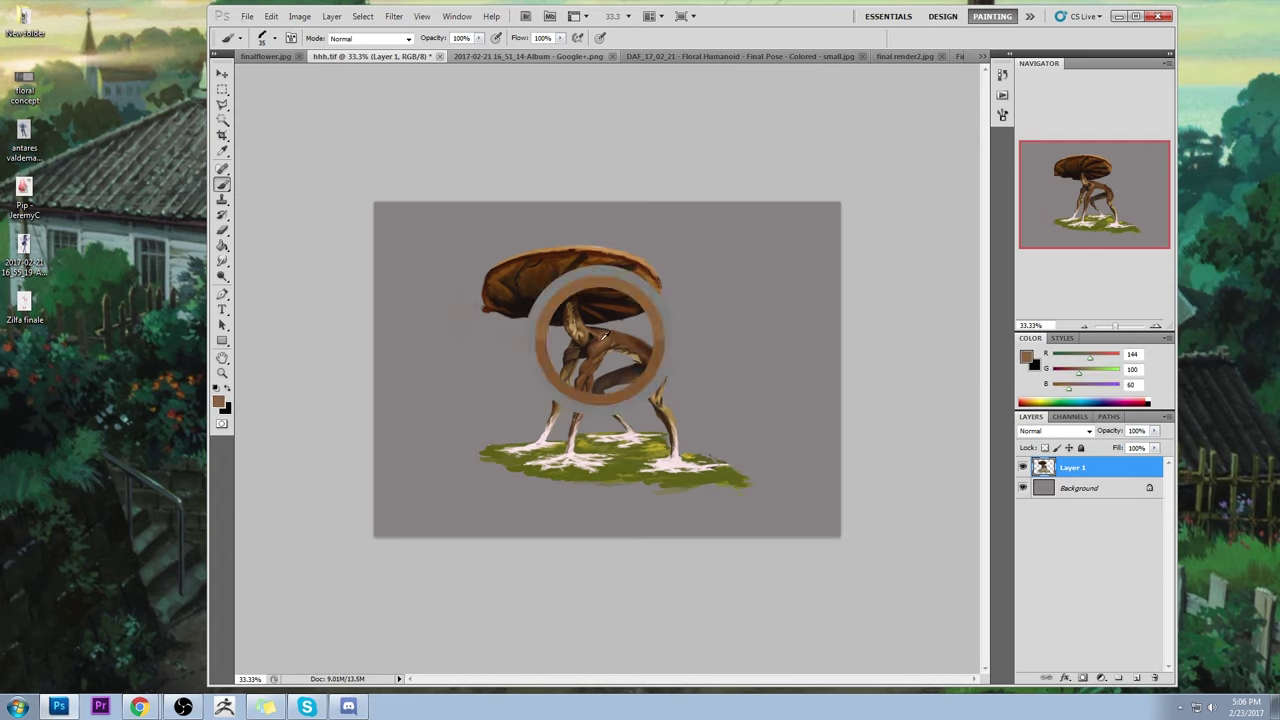
pyautogui.keyDown('alt'); pyautogui.click(621, 347); pyautogui.keyUp('alt')
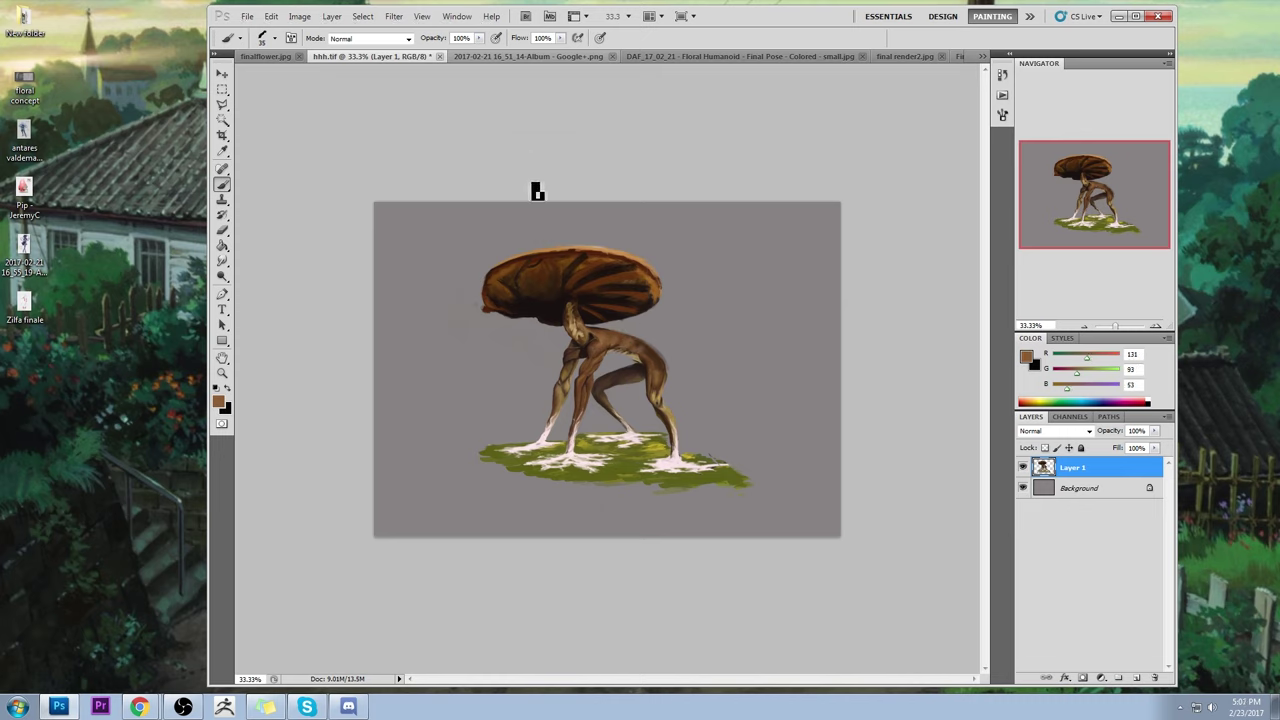
pyautogui.keyDown('alt'); pyautogui.click(640, 350); pyautogui.keyUp('alt')
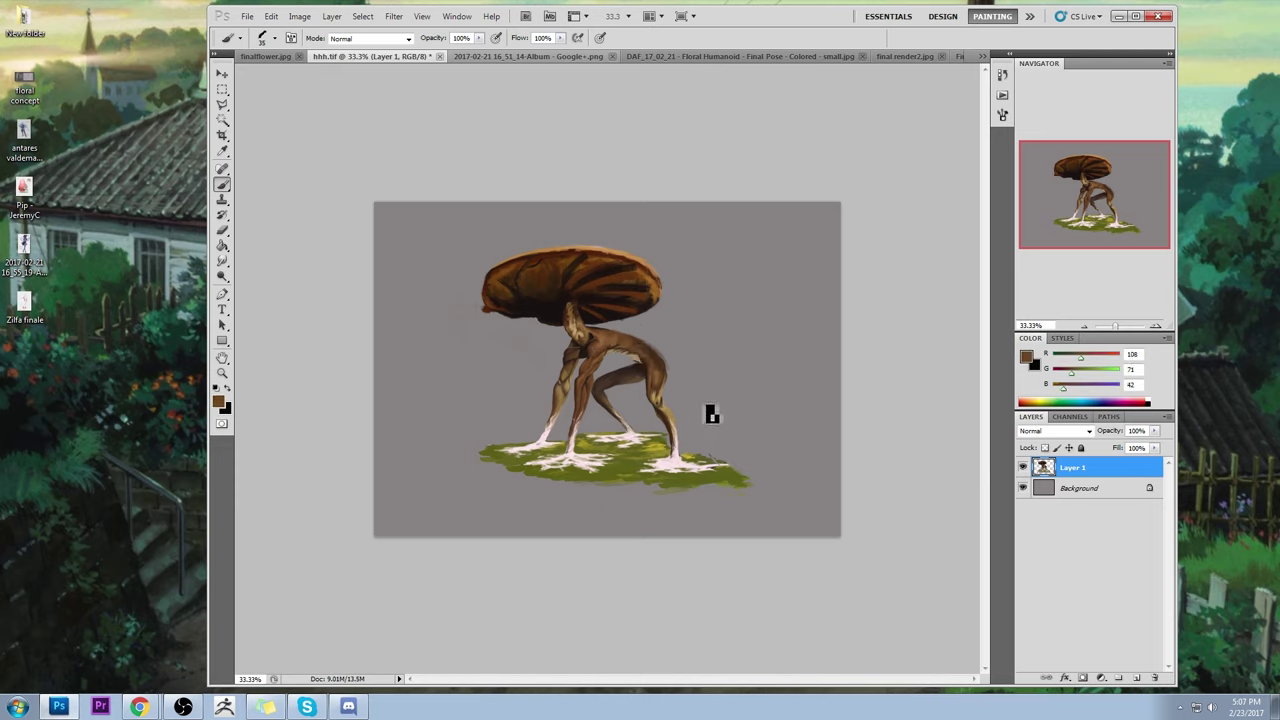
pyautogui.keyDown('alt'); pyautogui.click(591, 340); pyautogui.keyUp('alt')
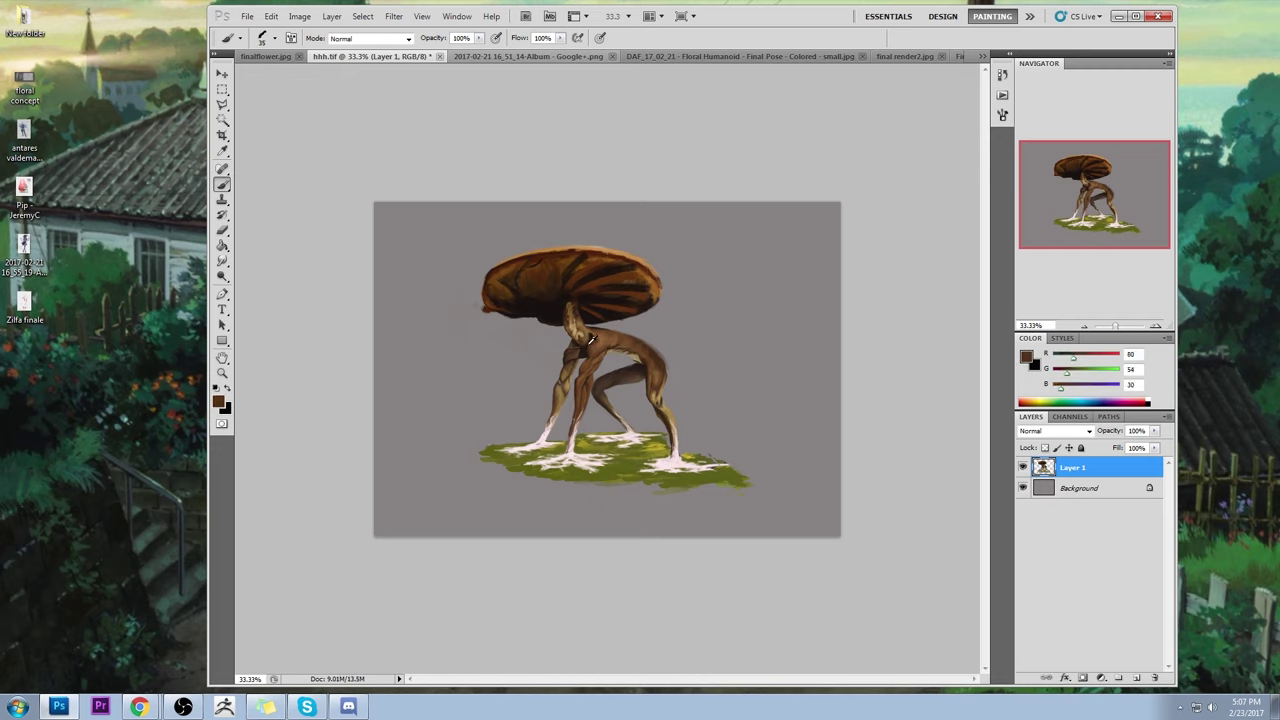
pyautogui.keyDown('alt'); pyautogui.click(590, 328); pyautogui.keyUp('alt')
pyautogui.keyDown('alt'); pyautogui.click(622, 347); pyautogui.keyUp('alt')
pyautogui.keyDown('alt'); pyautogui.click(621, 355); pyautogui.keyUp('alt')
pyautogui.keyDown('alt'); pyautogui.click(625, 347); pyautogui.keyUp('alt')
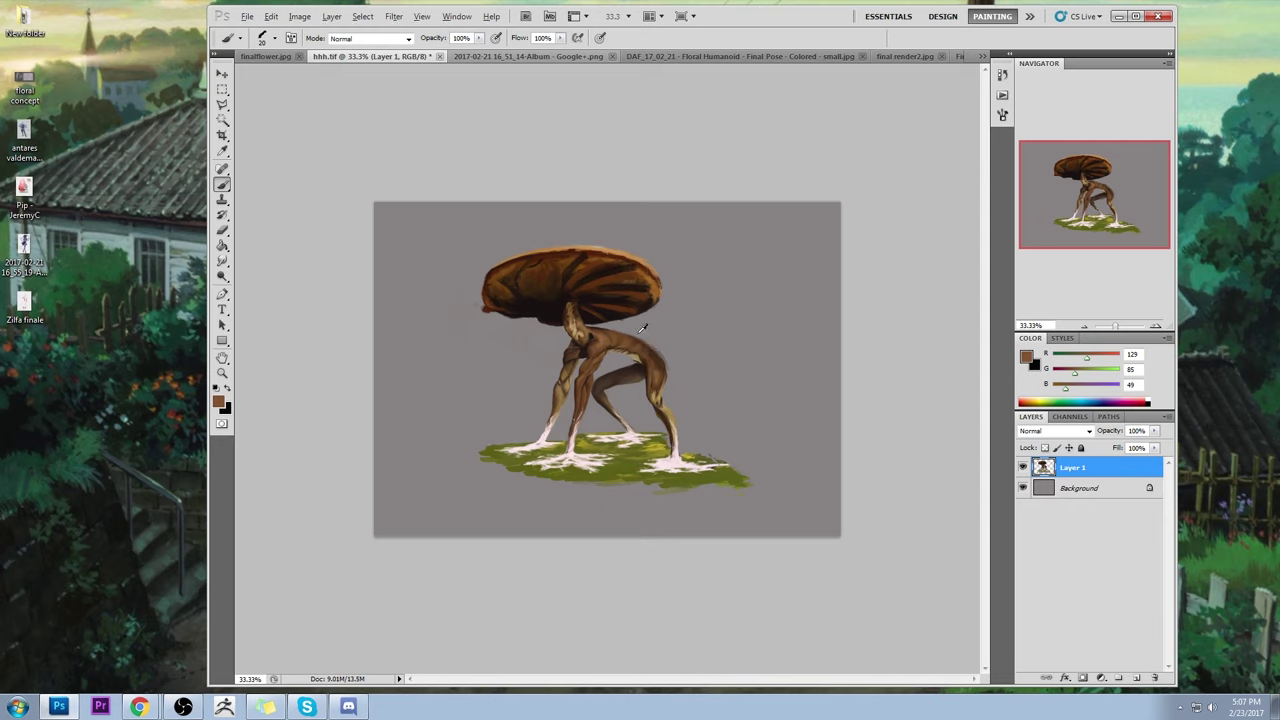
pyautogui.keyDown('alt'); pyautogui.click(647, 356); pyautogui.keyUp('alt')
pyautogui.click(222, 261)
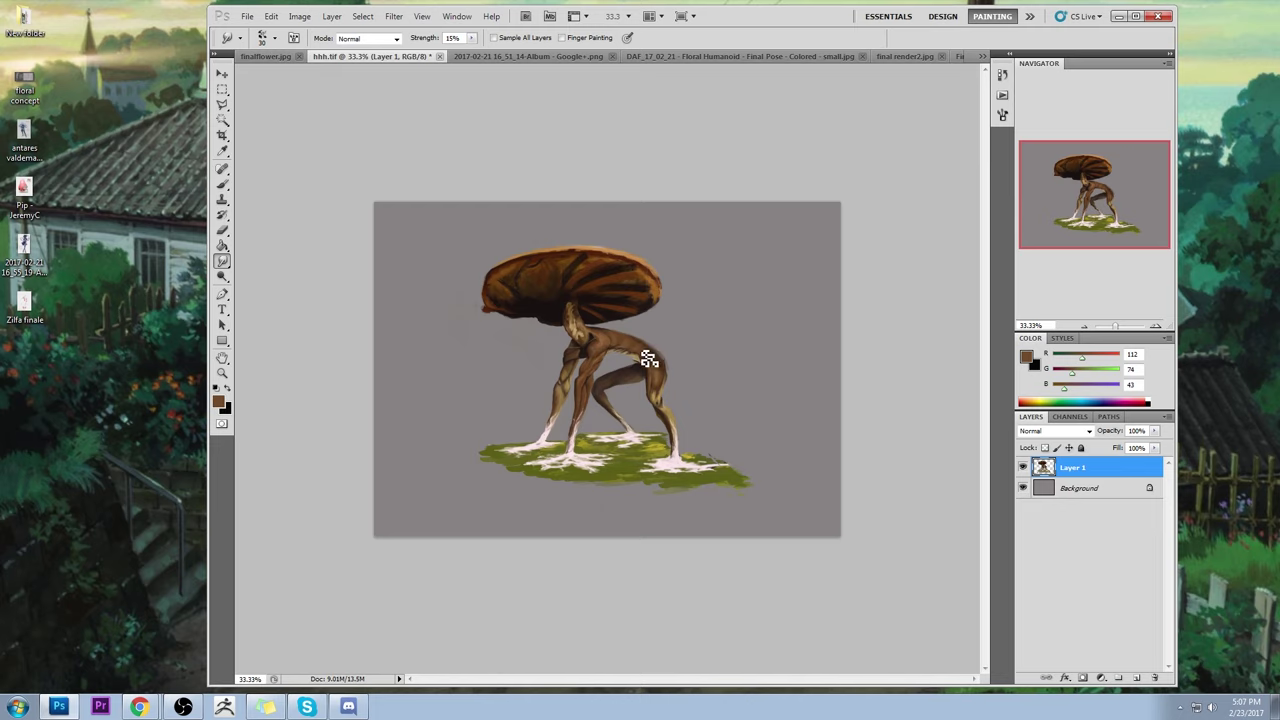
# - Shade the rear hip darker with the brush in Darken mode, redoing one stroke
pyautogui.press('b')
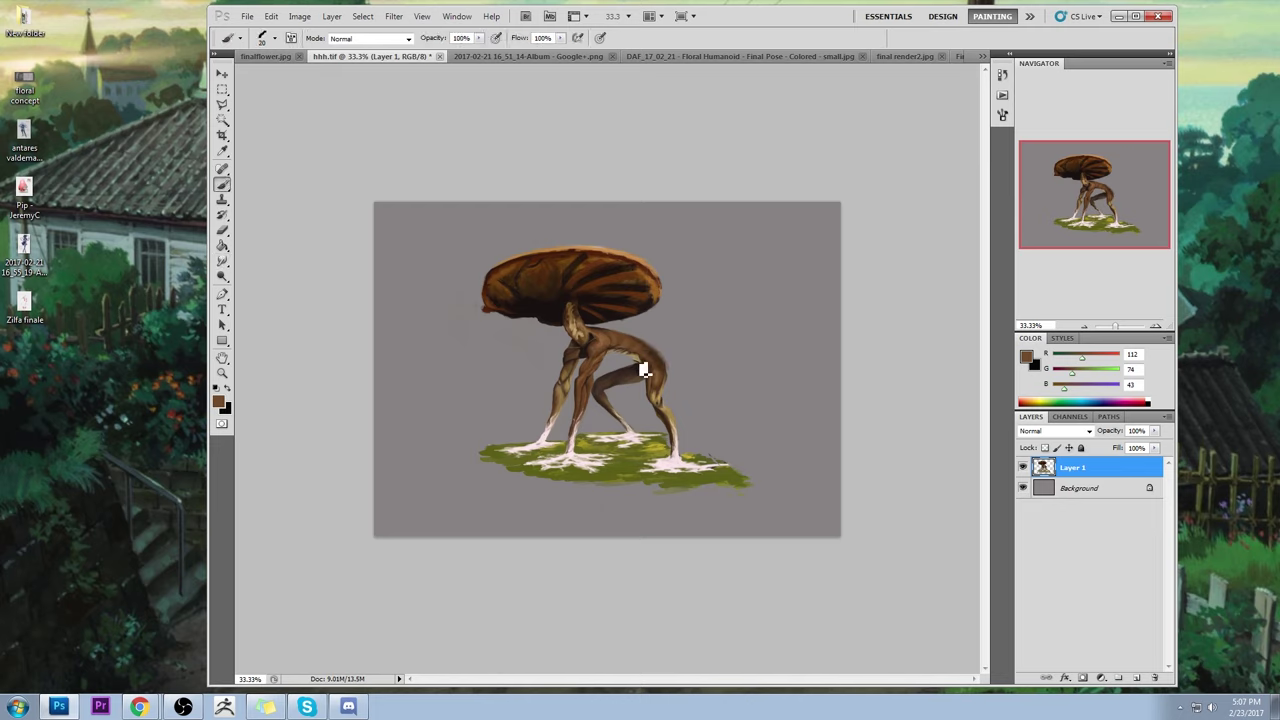
pyautogui.keyDown('alt'); pyautogui.click(640, 360); pyautogui.keyUp('alt')
pyautogui.click(408, 38)
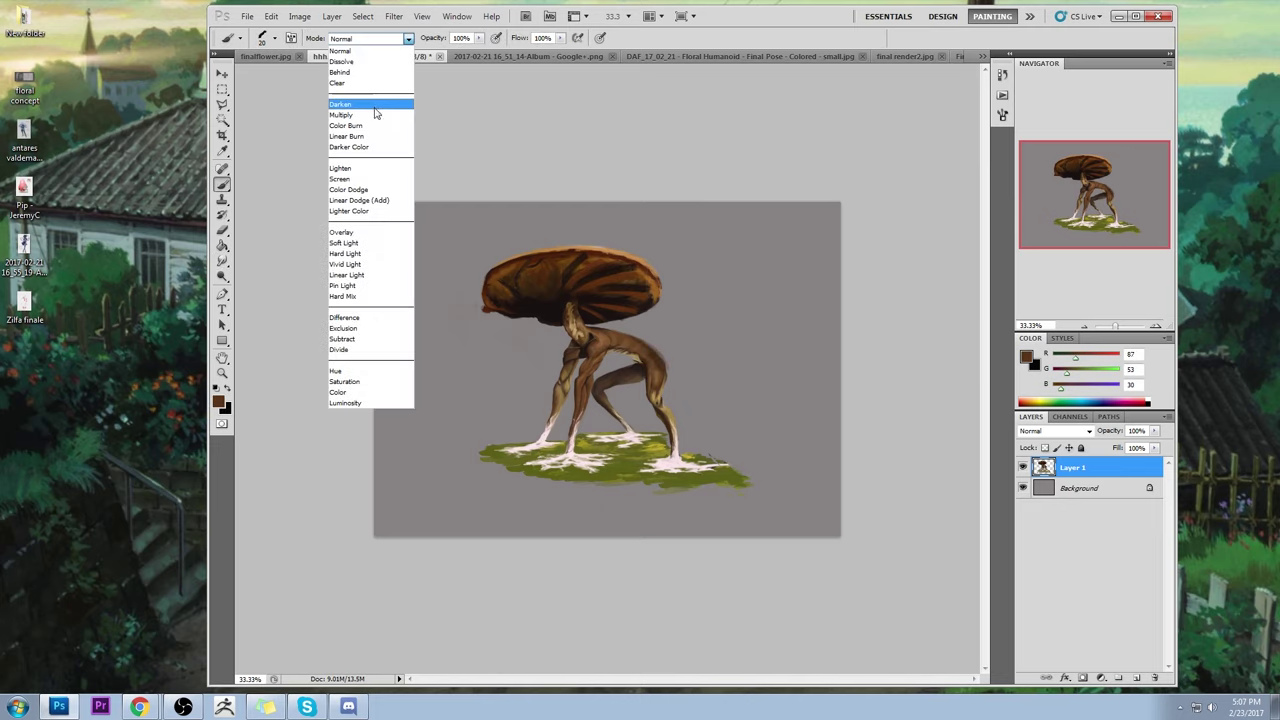
pyautogui.click(374, 106)
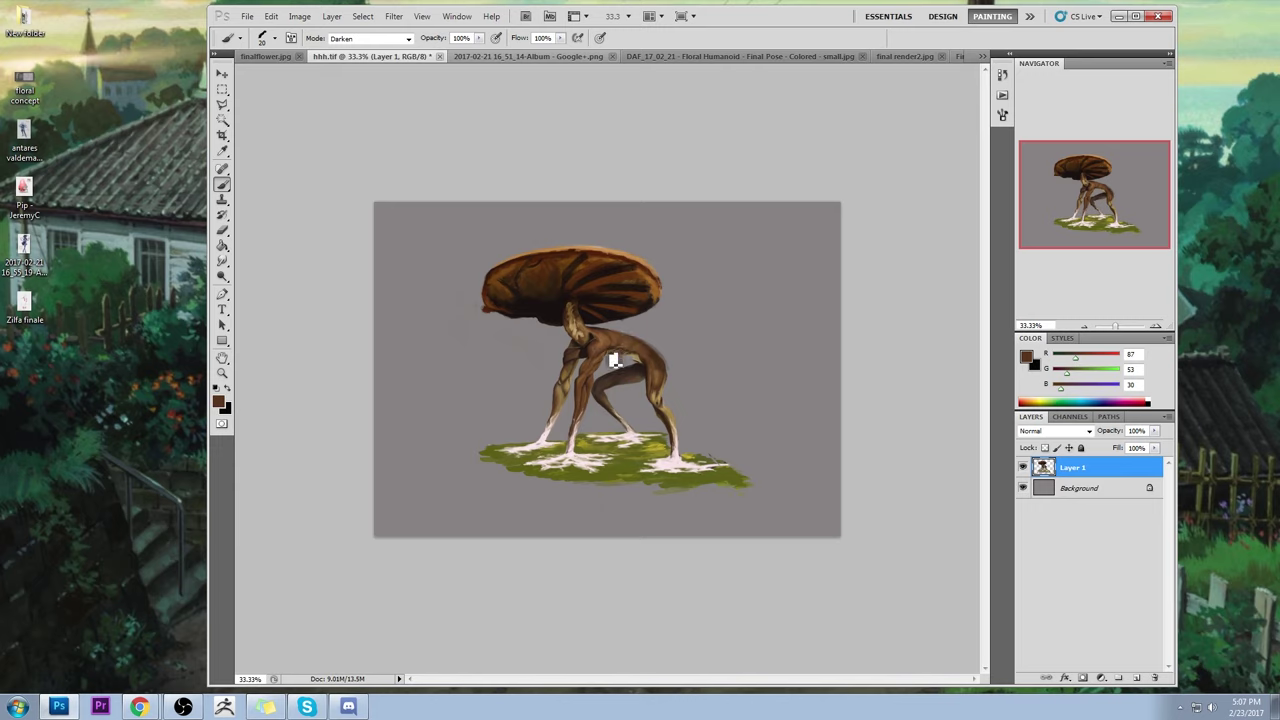
pyautogui.moveTo(614, 360); pyautogui.dragTo(650, 373)
pyautogui.hotkey('ctrl', 'z')
pyautogui.moveTo(645, 367); pyautogui.dragTo(622, 357)
# - Reset the brush to Normal mode, then Liquify the body and legs with a 736 warp brush
pyautogui.click(395, 38)
pyautogui.click(368, 50)
pyautogui.click(393, 16)
pyautogui.click(429, 94)
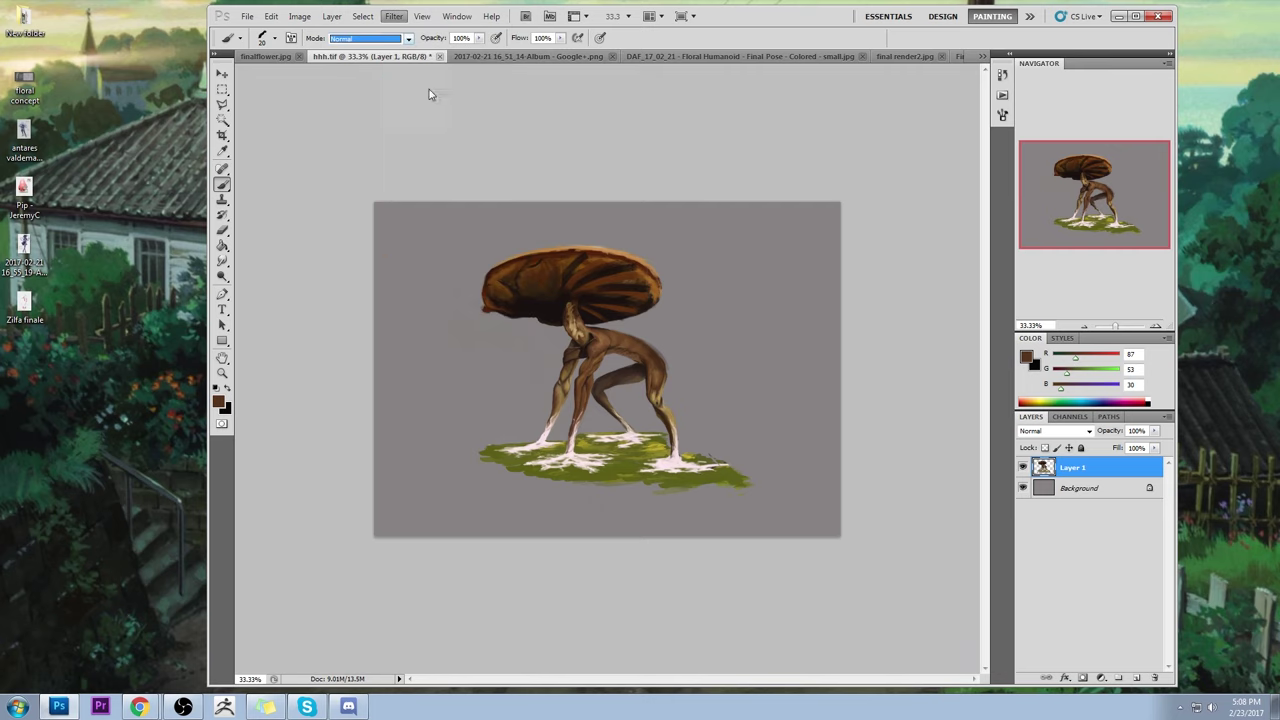
pyautogui.click(1214, 112)
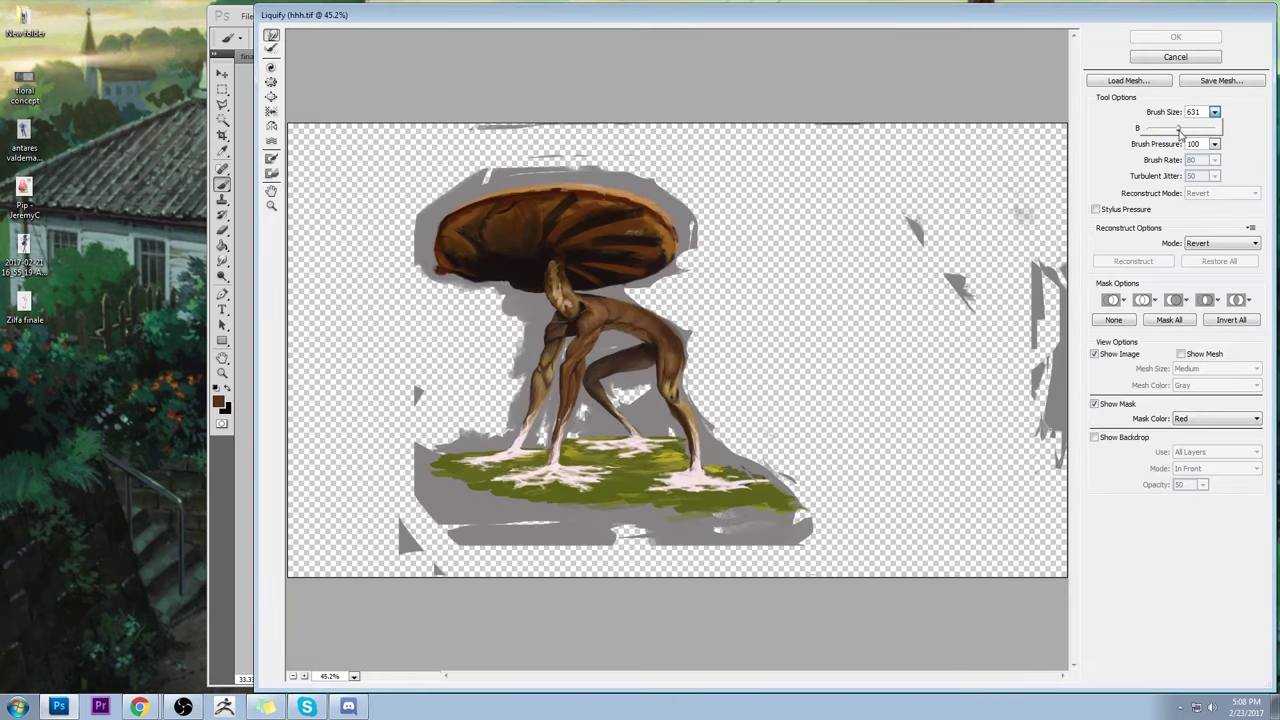
pyautogui.moveTo(1180, 132); pyautogui.dragTo(1192, 132)
pyautogui.moveTo(614, 300)
pyautogui.mouseDown()
pyautogui.moveTo(639, 328)
pyautogui.moveTo(698, 322)
pyautogui.moveTo(635, 328)
pyautogui.moveTo(620, 310)
pyautogui.moveTo(663, 353)
pyautogui.moveTo(630, 310)
pyautogui.moveTo(652, 322)
pyautogui.moveTo(642, 312)
pyautogui.moveTo(643, 334)
pyautogui.moveTo(642, 311)
pyautogui.moveTo(652, 370)
pyautogui.mouseUp()
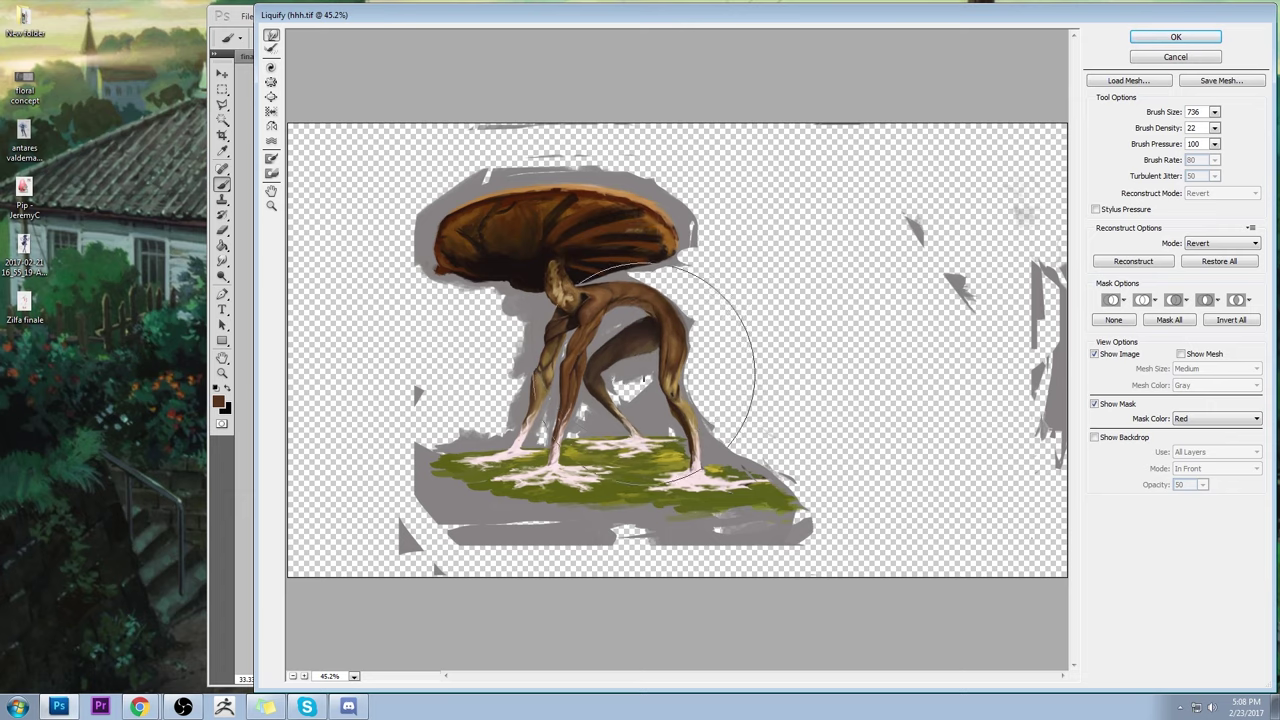
pyautogui.click(1176, 37)
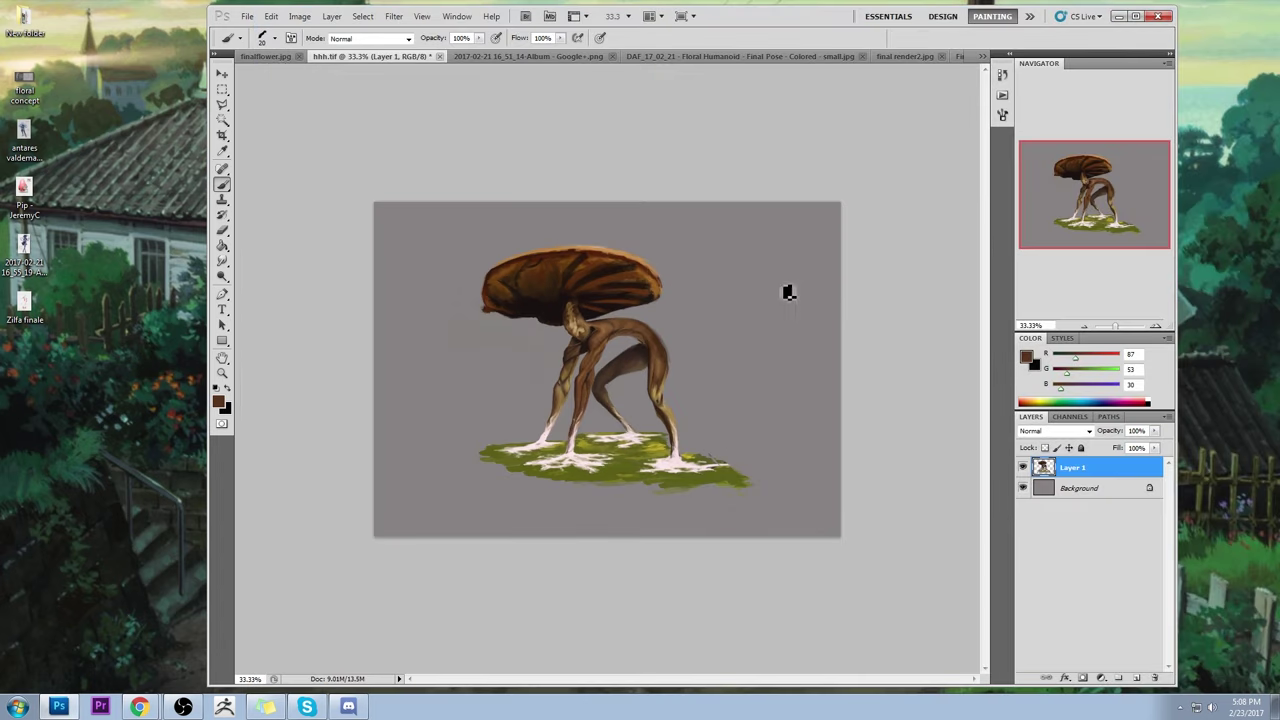
# - After sampling leg browns, take the 135/131/131 background grey and enlarge the brush to 40
pyautogui.hotkey('ctrl', 'a')
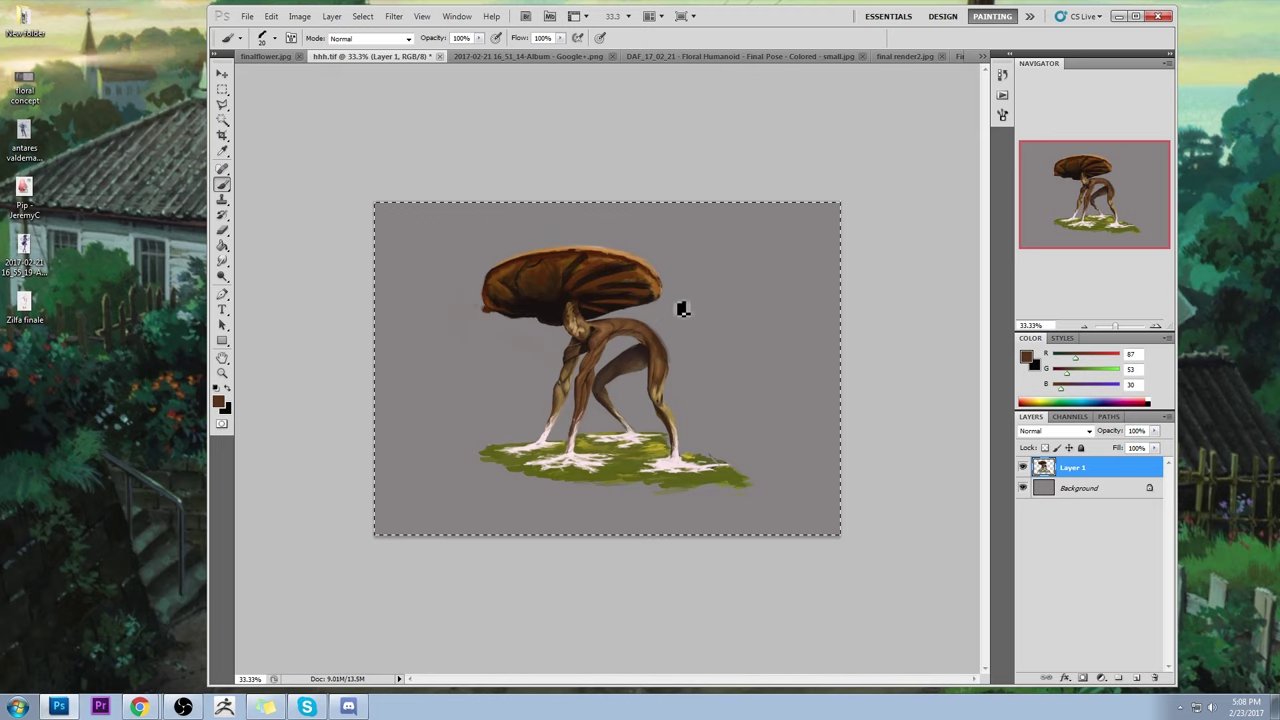
pyautogui.press('e')
pyautogui.hotkey('ctrl', 'd')
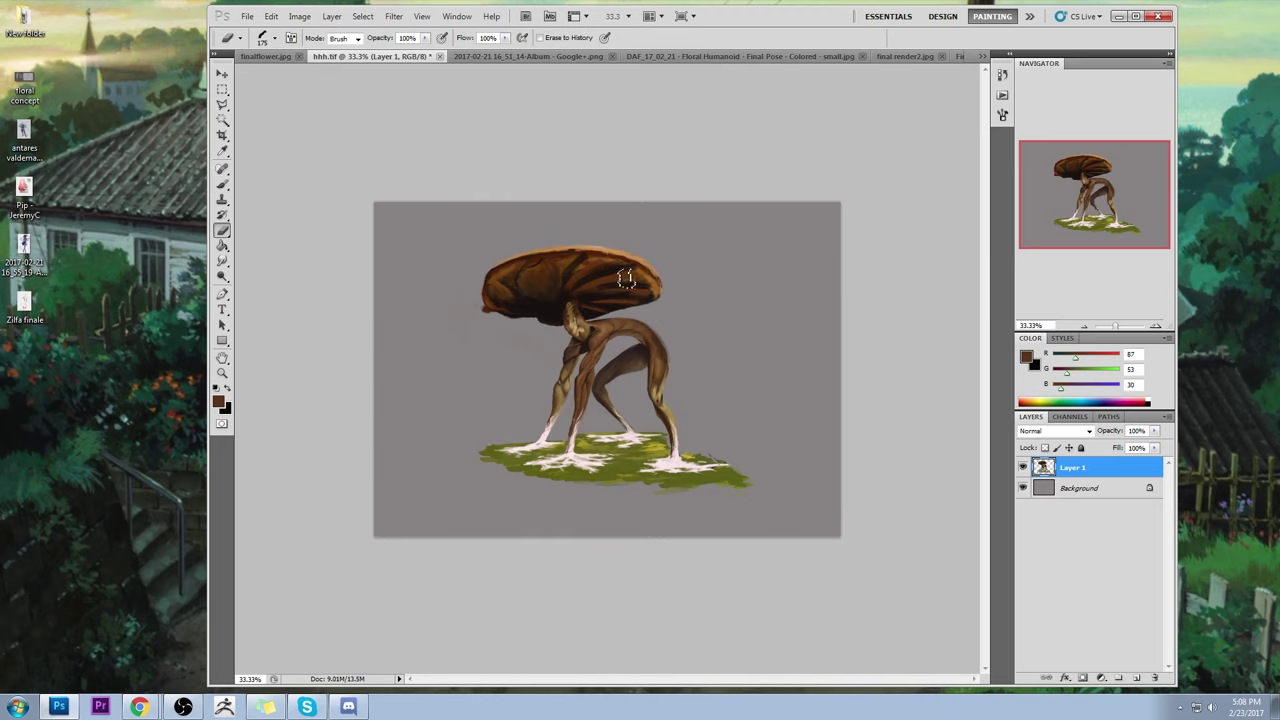
pyautogui.press('b')
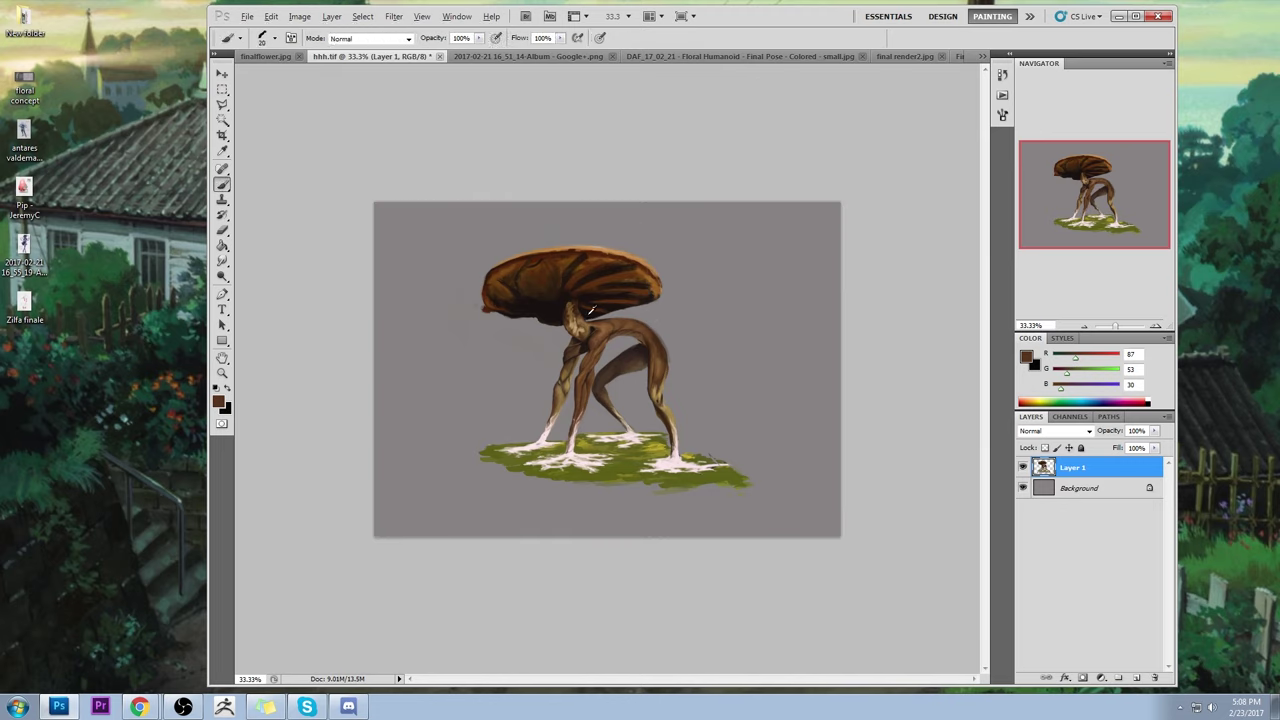
pyautogui.keyDown('alt'); pyautogui.click(596, 316); pyautogui.keyUp('alt')
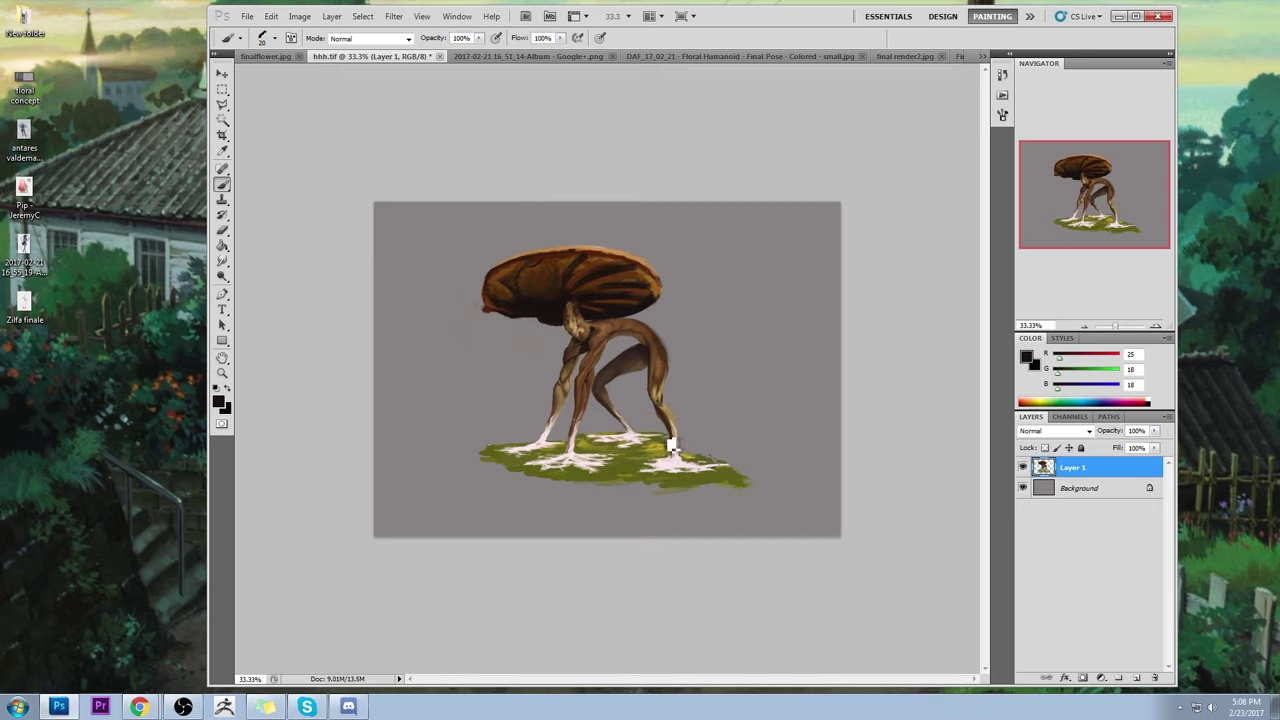
pyautogui.keyDown('alt'); pyautogui.click(664, 360); pyautogui.keyUp('alt')
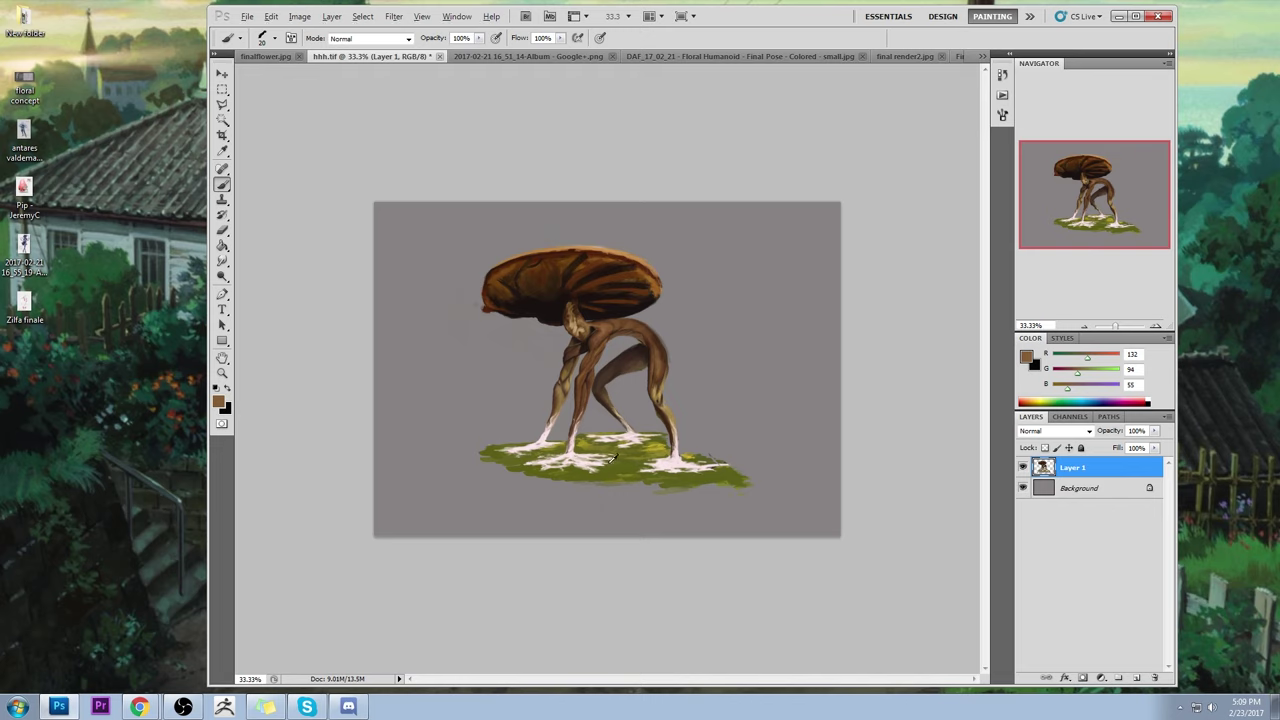
pyautogui.keyDown('alt'); pyautogui.click(636, 428); pyautogui.keyUp('alt')
pyautogui.press(']')
pyautogui.press(']')
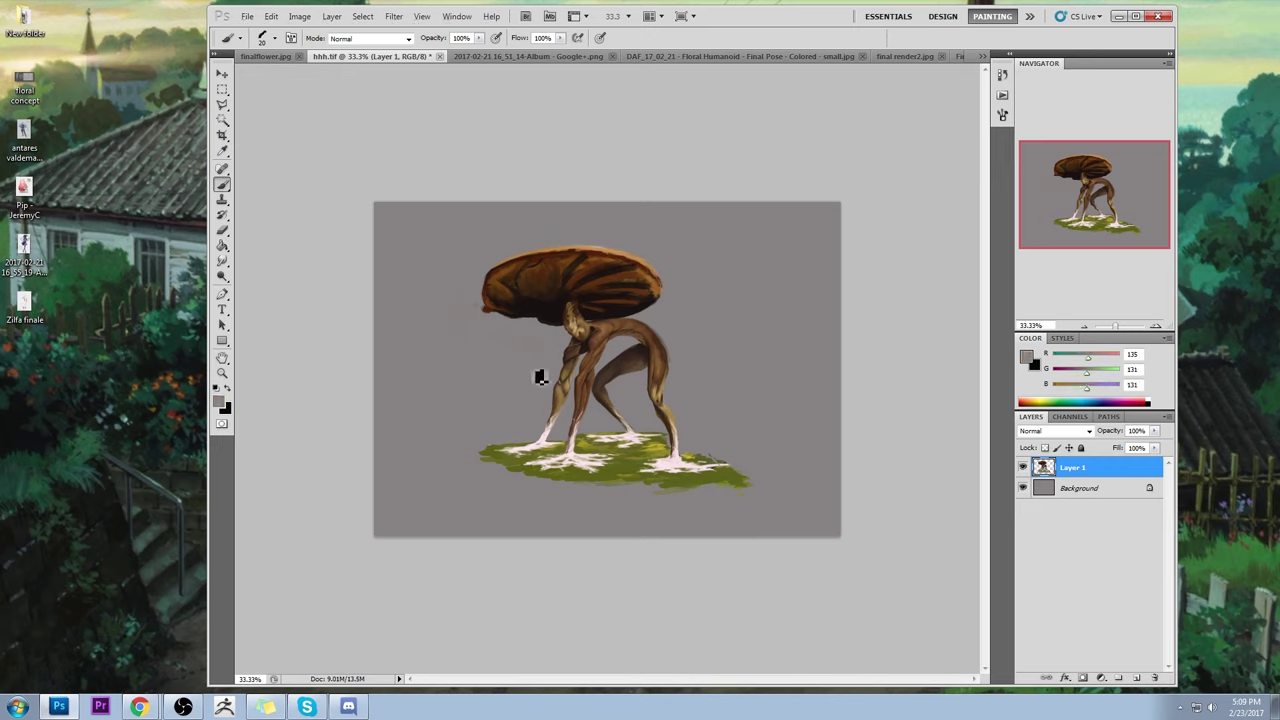
# - Paint grey over the grass patch and roots around the feet and front leg tip
pyautogui.moveTo(632, 444)
pyautogui.mouseDown()
pyautogui.moveTo(651, 419)
pyautogui.moveTo(677, 467)
pyautogui.moveTo(672, 449)
pyautogui.moveTo(693, 469)
pyautogui.moveTo(697, 449)
pyautogui.moveTo(688, 486)
pyautogui.moveTo(693, 460)
pyautogui.moveTo(680, 482)
pyautogui.moveTo(703, 483)
pyautogui.moveTo(735, 454)
pyautogui.moveTo(714, 456)
pyautogui.moveTo(705, 467)
pyautogui.moveTo(720, 476)
pyautogui.moveTo(760, 461)
pyautogui.moveTo(717, 501)
pyautogui.moveTo(735, 501)
pyautogui.moveTo(713, 488)
pyautogui.moveTo(684, 510)
pyautogui.moveTo(672, 486)
pyautogui.moveTo(646, 488)
pyautogui.moveTo(670, 478)
pyautogui.moveTo(661, 484)
pyautogui.moveTo(654, 462)
pyautogui.moveTo(628, 457)
pyautogui.moveTo(617, 492)
pyautogui.mouseUp()
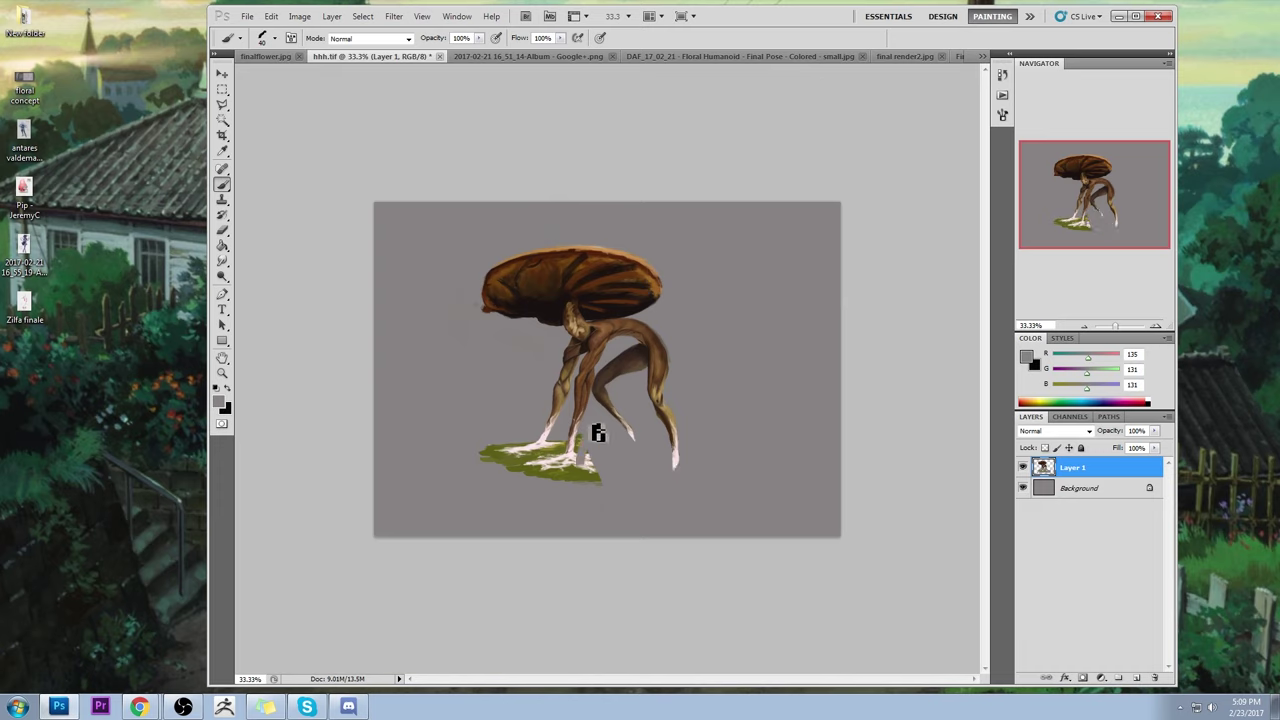
pyautogui.moveTo(593, 435)
pyautogui.mouseDown()
pyautogui.moveTo(587, 472)
pyautogui.moveTo(624, 470)
pyautogui.moveTo(565, 443)
pyautogui.moveTo(566, 471)
pyautogui.moveTo(567, 455)
pyautogui.mouseUp()
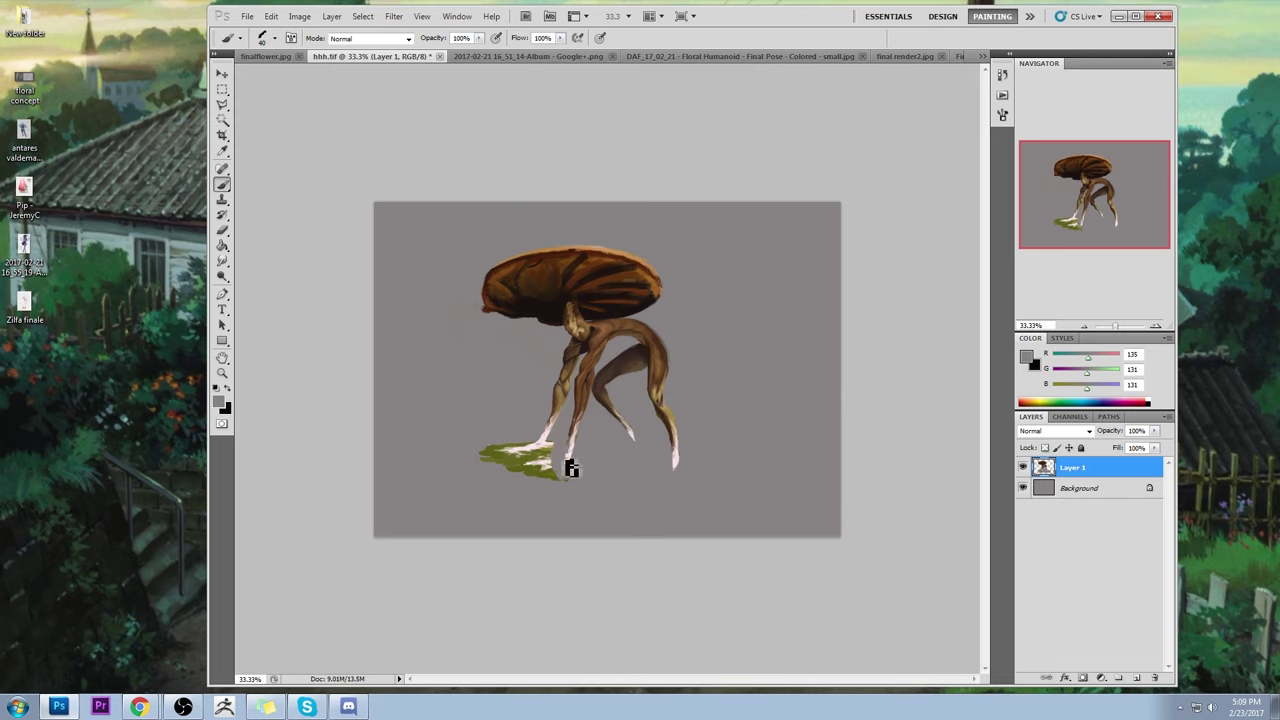
pyautogui.moveTo(600, 503)
pyautogui.mouseDown()
pyautogui.moveTo(522, 443)
pyautogui.moveTo(565, 448)
pyautogui.mouseUp()
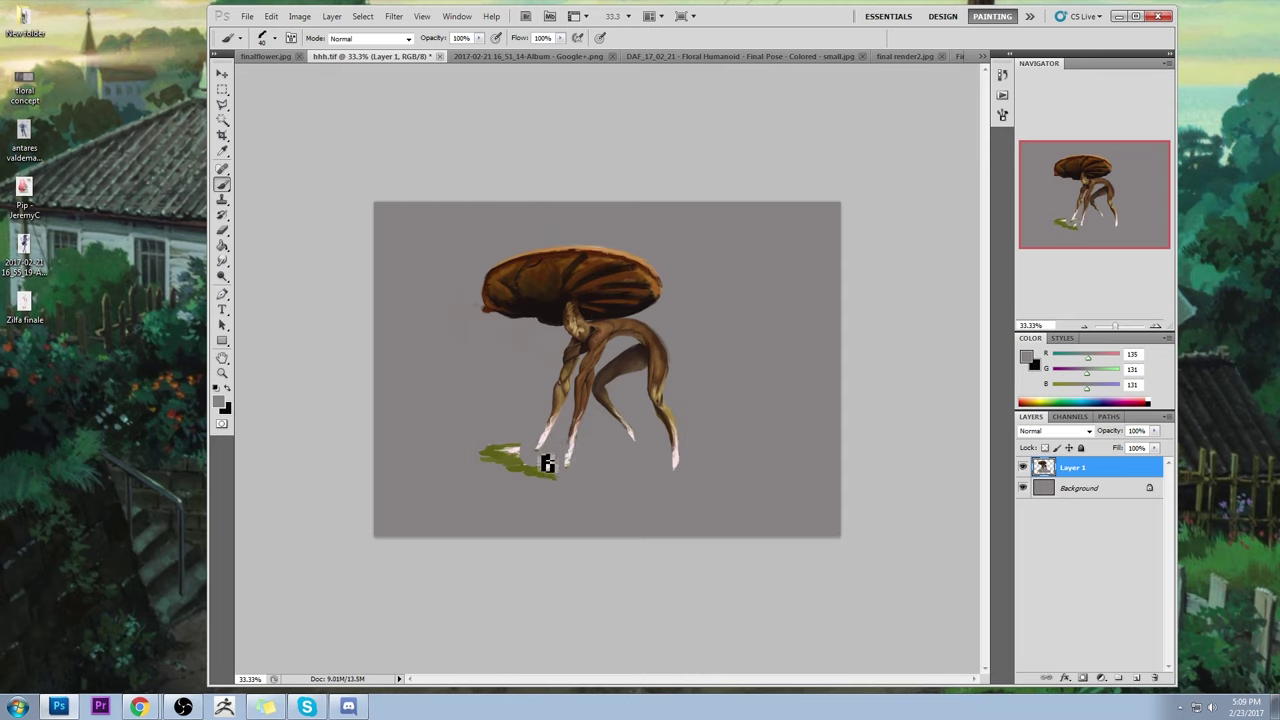
pyautogui.moveTo(559, 479)
pyautogui.mouseDown()
pyautogui.moveTo(503, 448)
pyautogui.moveTo(520, 448)
pyautogui.moveTo(534, 459)
pyautogui.moveTo(449, 449)
pyautogui.moveTo(471, 483)
pyautogui.mouseUp()
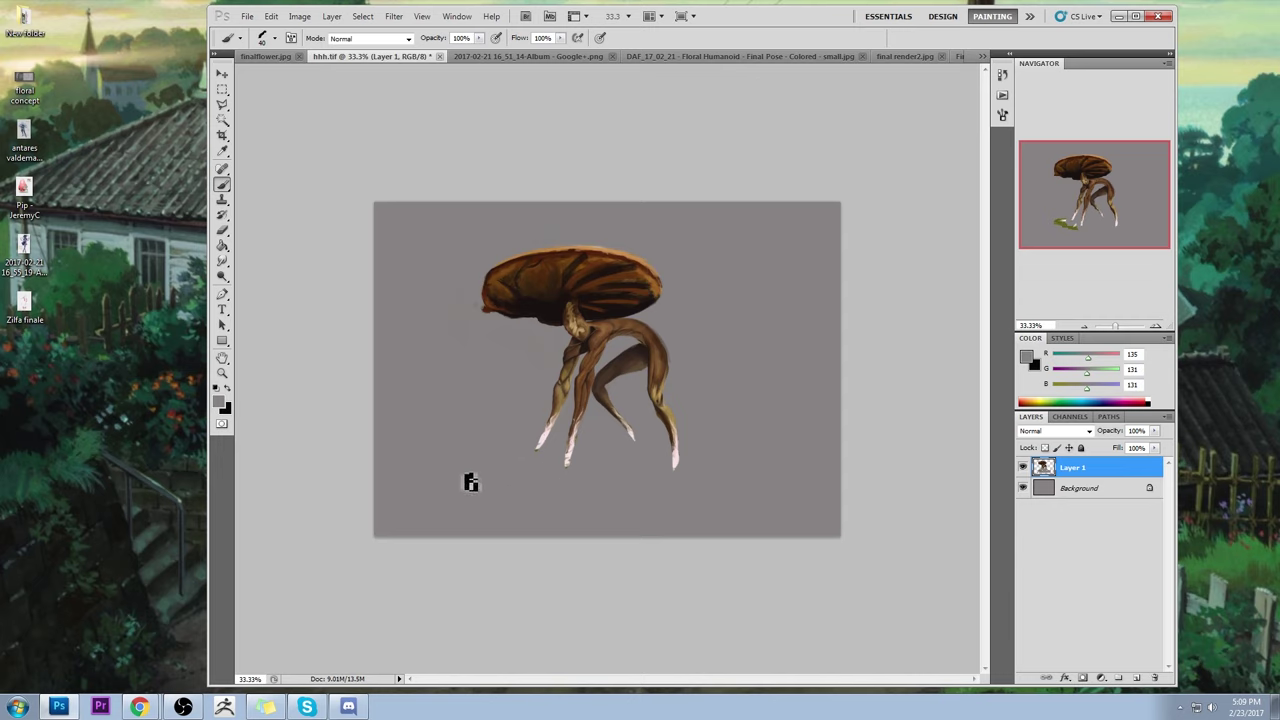
pyautogui.moveTo(543, 449); pyautogui.dragTo(542, 438)
pyautogui.keyDown('alt'); pyautogui.click(597, 316); pyautogui.keyUp('alt')
pyautogui.moveTo(657, 240)
pyautogui.mouseDown()
pyautogui.moveTo(681, 308)
pyautogui.moveTo(622, 322)
pyautogui.mouseUp()
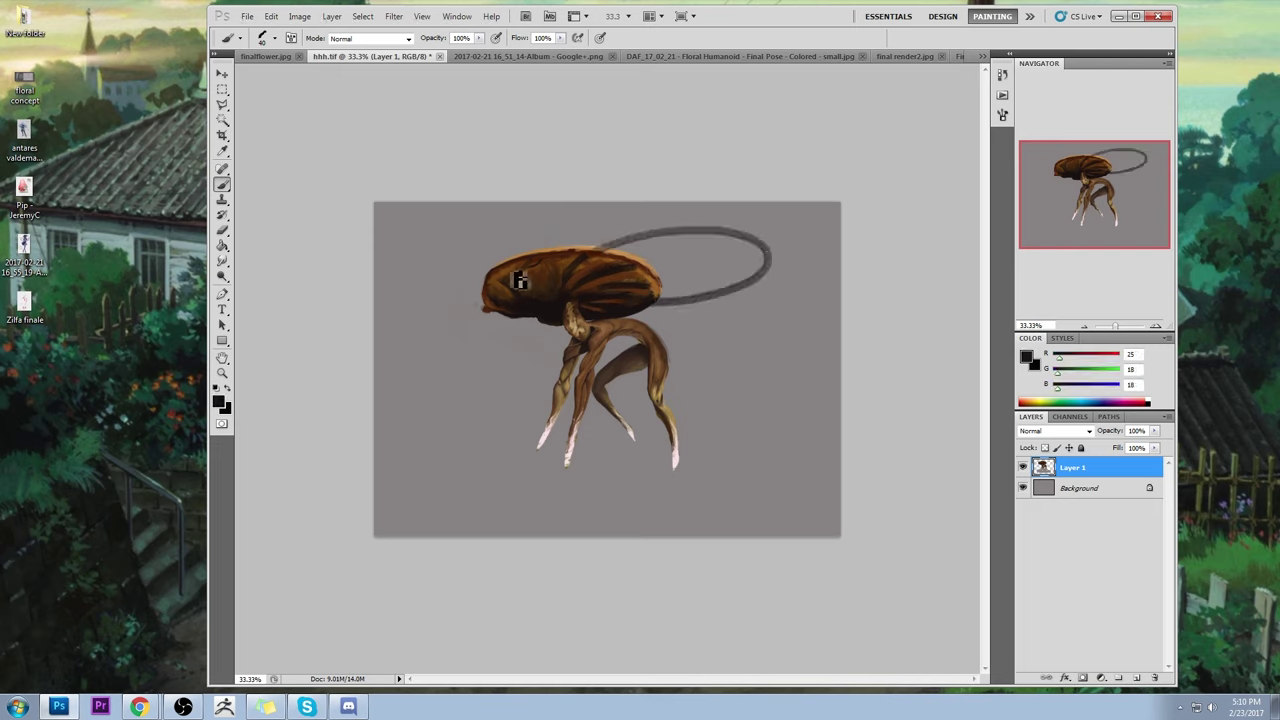
pyautogui.moveTo(505, 312)
pyautogui.mouseDown()
pyautogui.moveTo(543, 277)
pyautogui.moveTo(586, 266)
pyautogui.moveTo(556, 238)
pyautogui.moveTo(543, 246)
pyautogui.moveTo(580, 269)
pyautogui.moveTo(600, 225)
pyautogui.mouseUp()
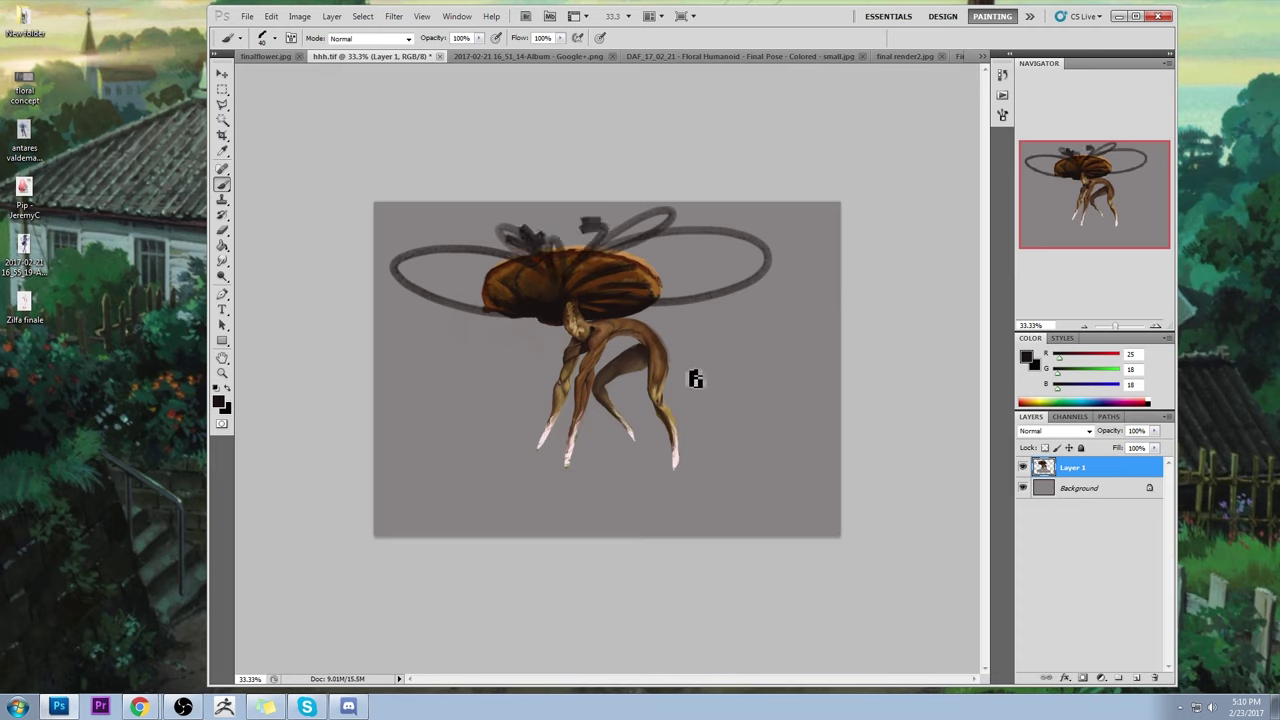
pyautogui.hotkey('ctrl', 'alt', 'z')
pyautogui.hotkey('ctrl', 'alt', 'z')
pyautogui.hotkey('ctrl', 'alt', 'z')
pyautogui.hotkey('ctrl', 'alt', 'z')
pyautogui.hotkey('ctrl', 'alt', 'z')
pyautogui.hotkey('ctrl', 'alt', 'z')
pyautogui.hotkey('ctrl', 'alt', 'z')
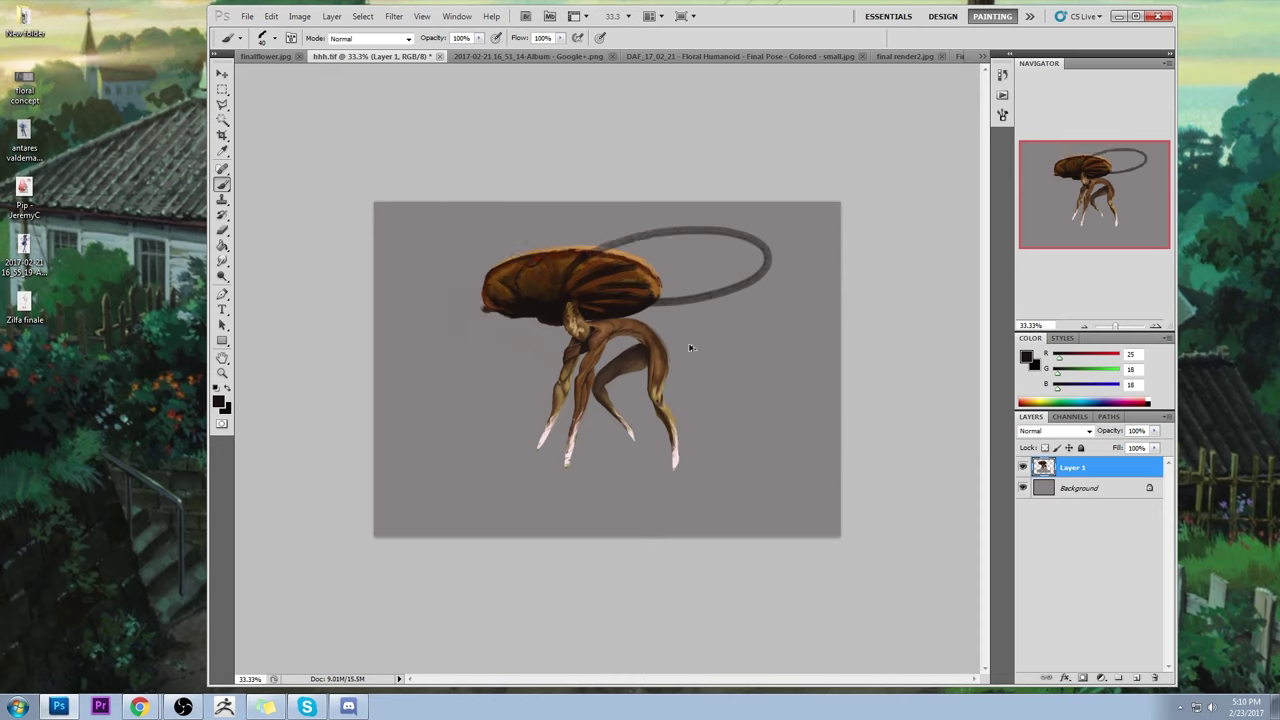
pyautogui.moveTo(597, 236)
pyautogui.mouseDown()
pyautogui.moveTo(489, 251)
pyautogui.moveTo(528, 326)
pyautogui.mouseUp()
pyautogui.moveTo(621, 310); pyautogui.dragTo(548, 238)
pyautogui.moveTo(706, 349); pyautogui.dragTo(690, 350)
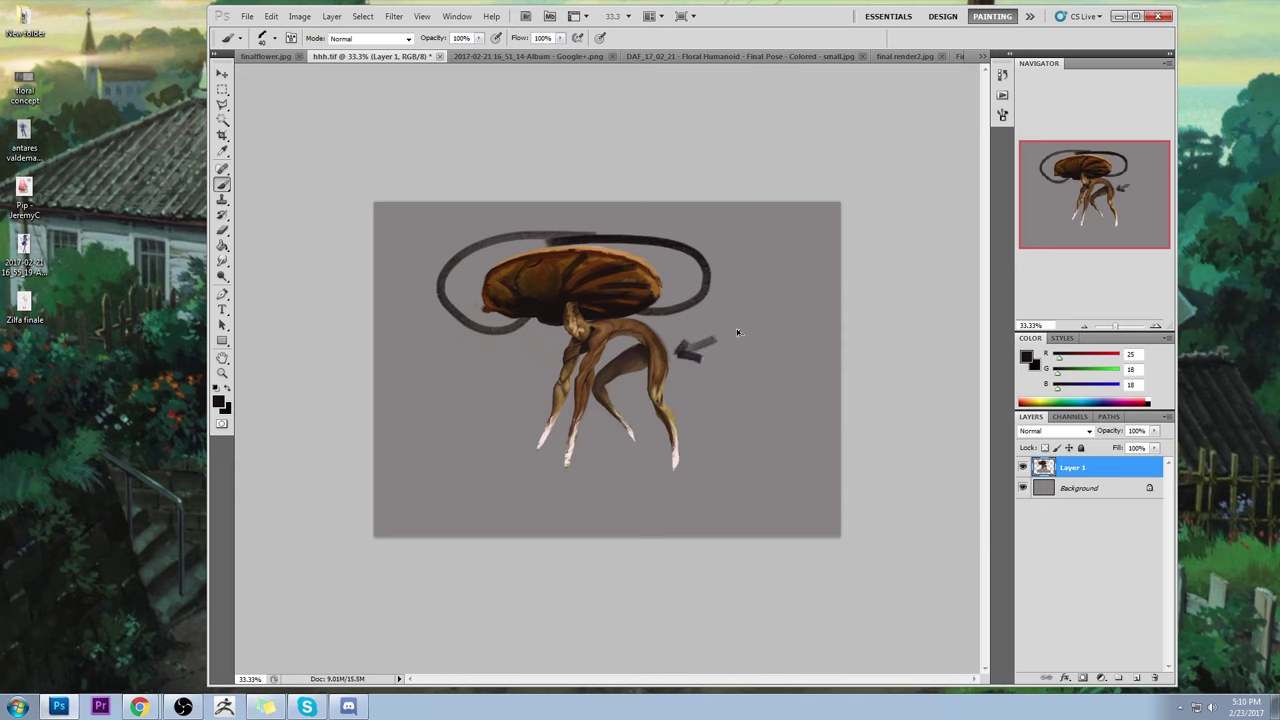
pyautogui.hotkey('ctrl', 'z')
pyautogui.press('m')
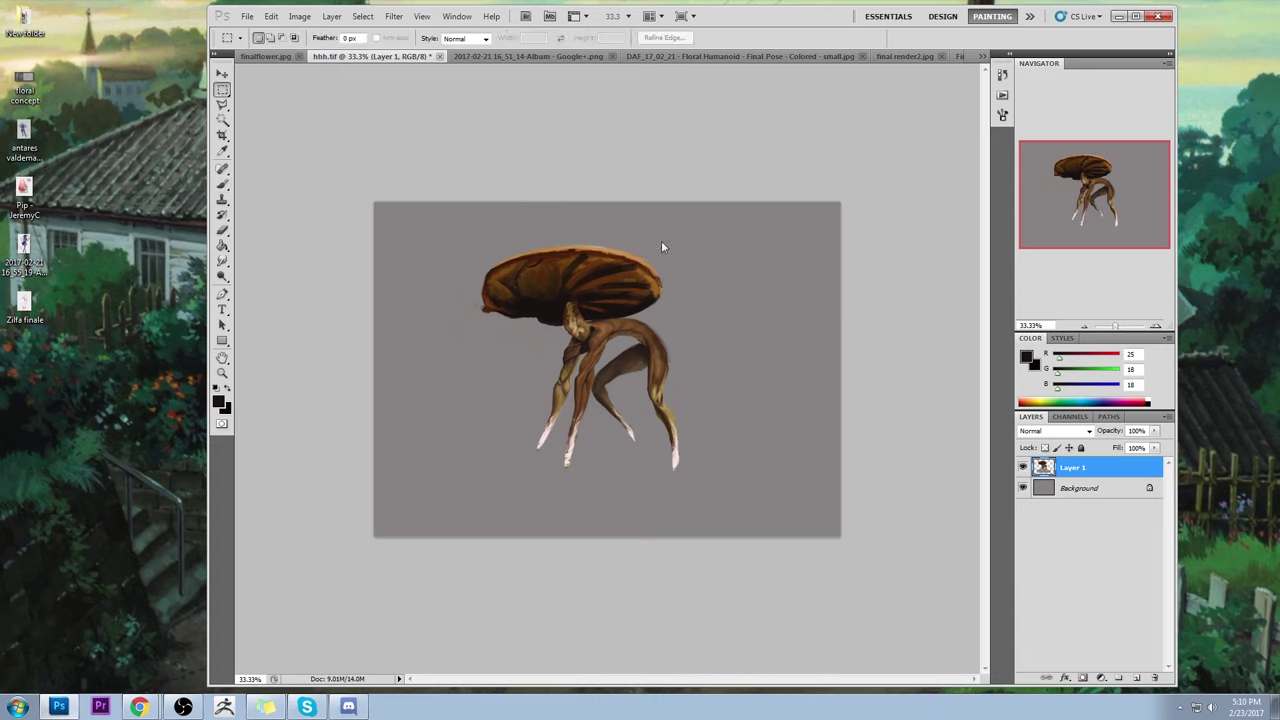
pyautogui.rightClick(663, 246)
pyautogui.press('Escape')
pyautogui.press('b')
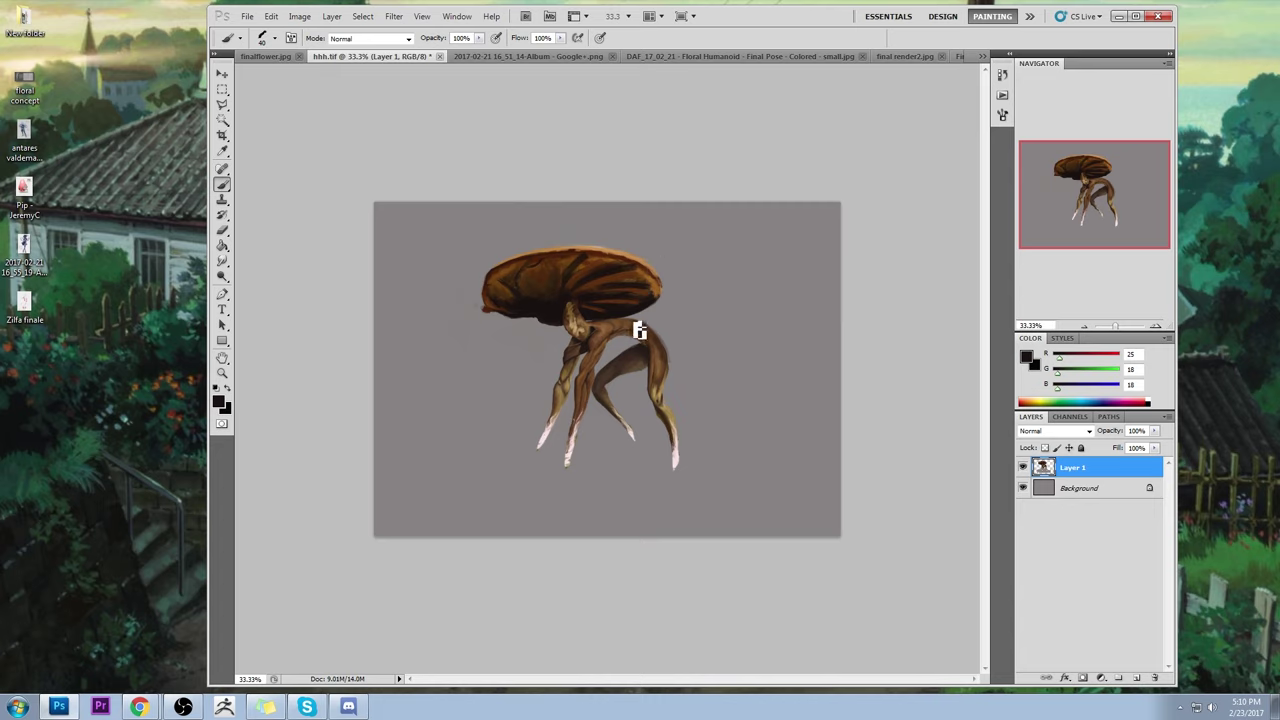
pyautogui.moveTo(1058, 356); pyautogui.dragTo(1119, 356)
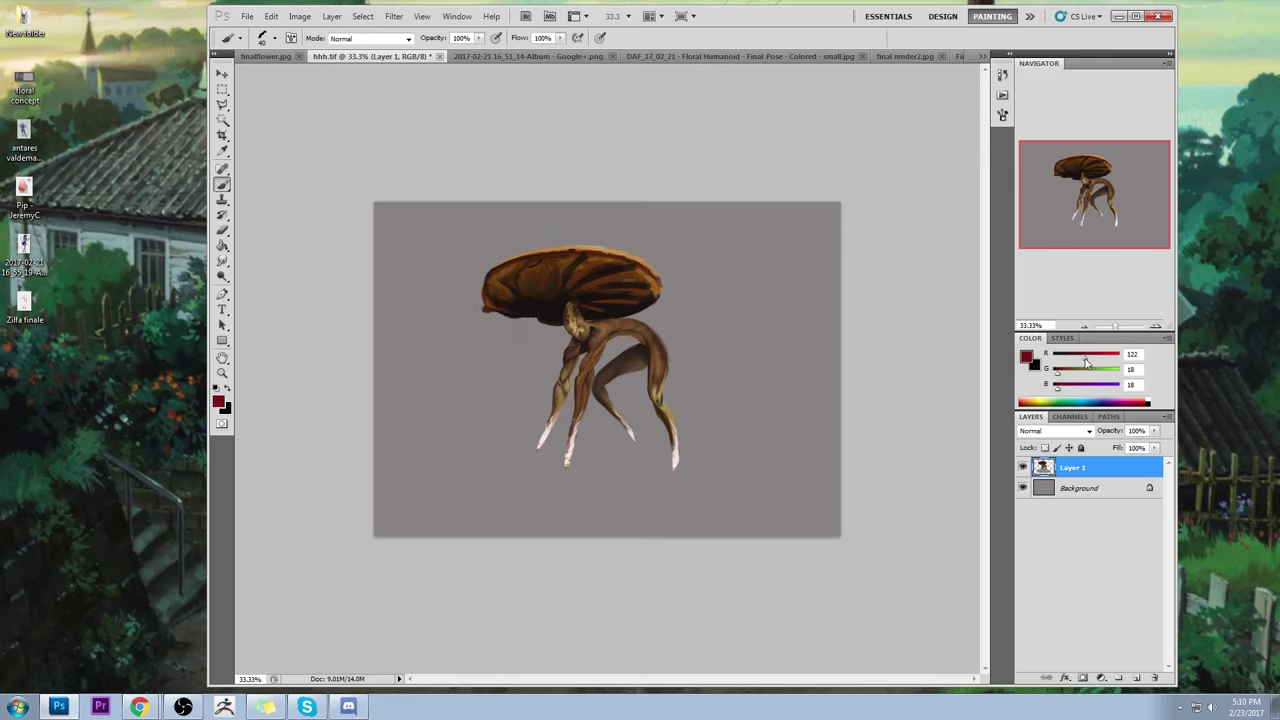
pyautogui.moveTo(595, 337); pyautogui.dragTo(666, 352)
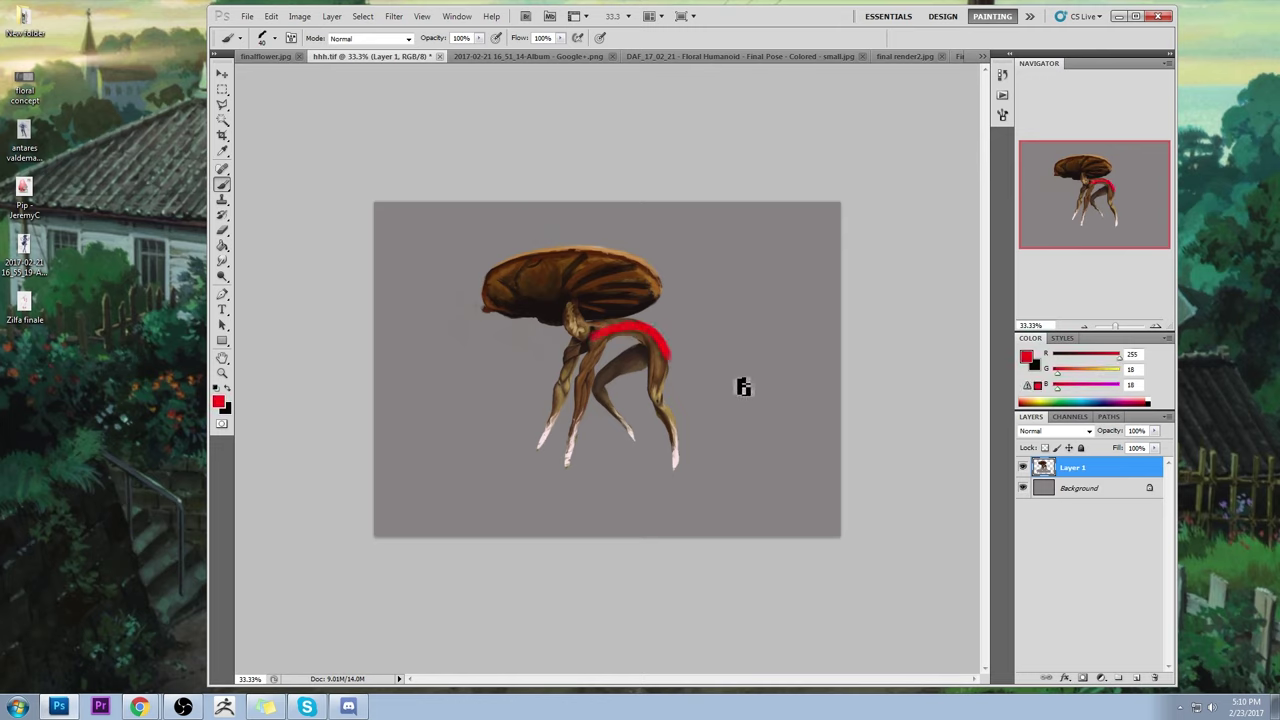
pyautogui.hotkey('ctrl', 'z')
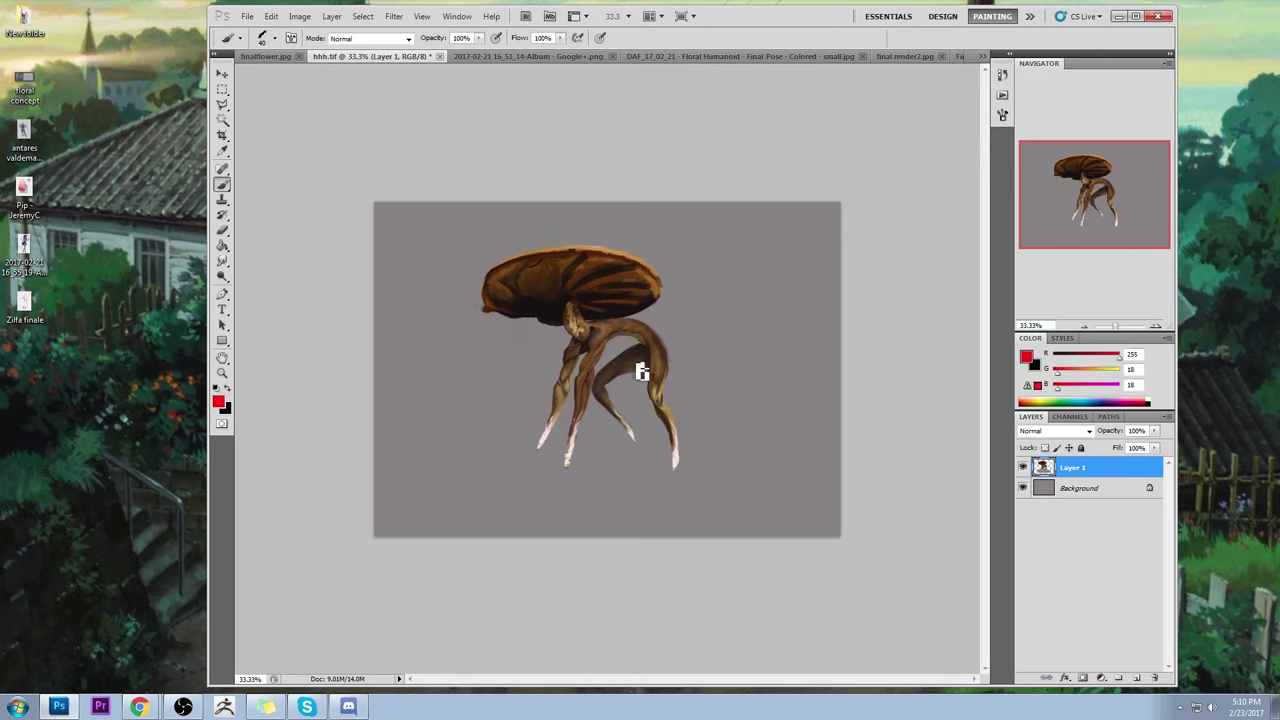
pyautogui.moveTo(712, 372)
pyautogui.mouseDown()
pyautogui.moveTo(589, 347)
pyautogui.moveTo(545, 370)
pyautogui.mouseUp()
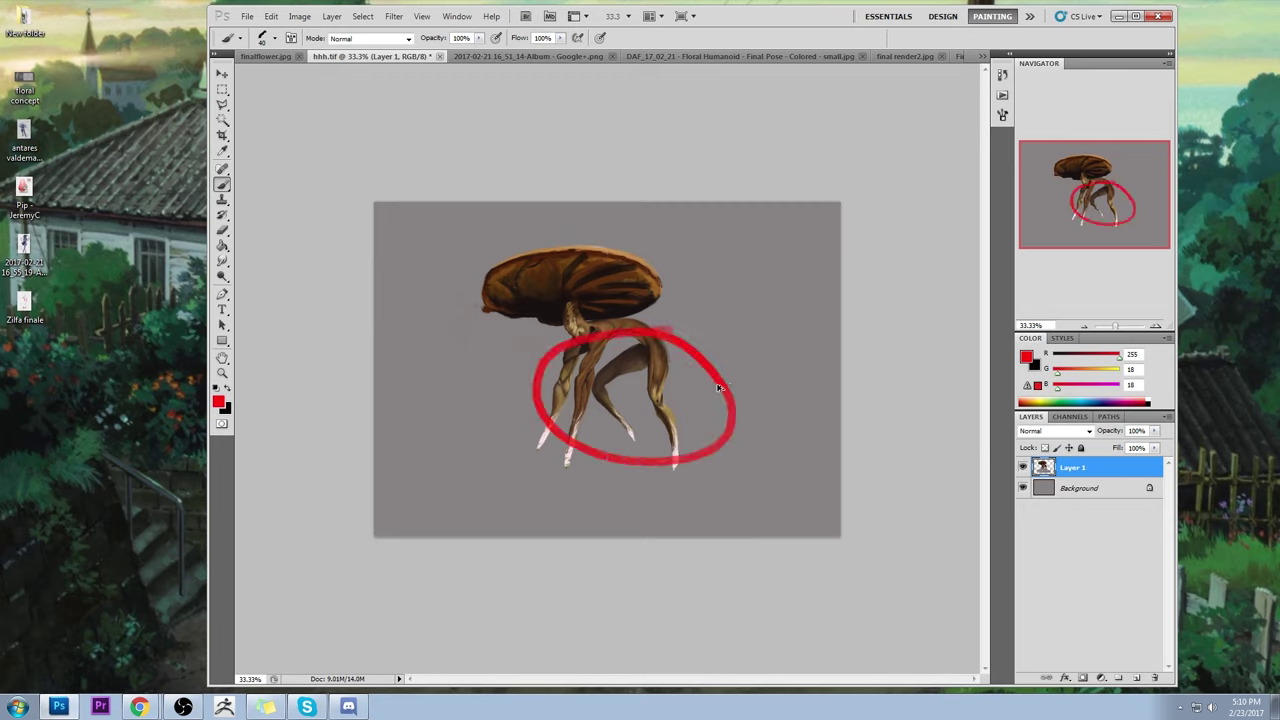
pyautogui.hotkey('ctrl', 'z')
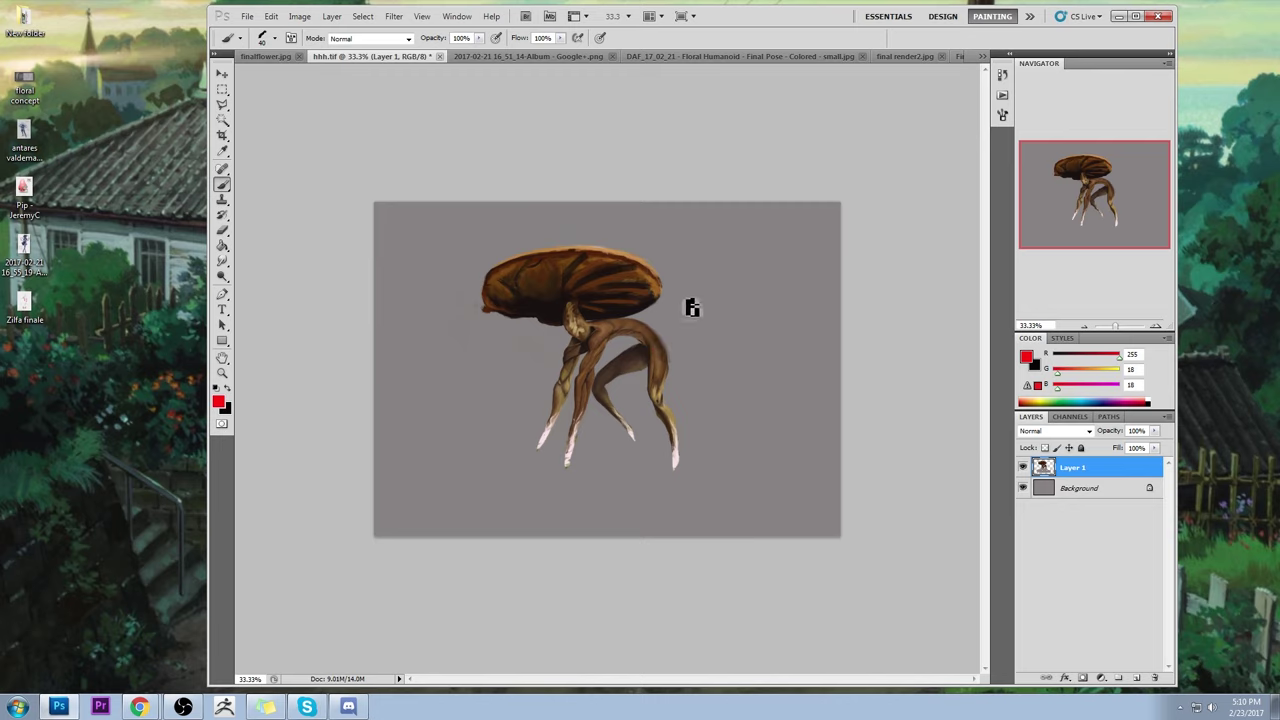
pyautogui.moveTo(685, 302); pyautogui.dragTo(484, 312)
pyautogui.moveTo(659, 248)
pyautogui.mouseDown()
pyautogui.moveTo(665, 295)
pyautogui.moveTo(520, 318)
pyautogui.moveTo(737, 429)
pyautogui.mouseUp()
pyautogui.moveTo(683, 322); pyautogui.dragTo(725, 423)
pyautogui.hotkey('ctrl', 'alt', 'z')
pyautogui.hotkey('ctrl', 'alt', 'z')
pyautogui.hotkey('ctrl', 'alt', 'z')
pyautogui.hotkey('ctrl', 'alt', 'z')
pyautogui.hotkey('ctrl', 'alt', 'z')
pyautogui.hotkey('ctrl', 'alt', 'z')
pyautogui.hotkey('ctrl', 'alt', 'z')
# - Darken the neck with a 100 px brush at 80% opacity in Darken mode
pyautogui.rightClick(617, 330)
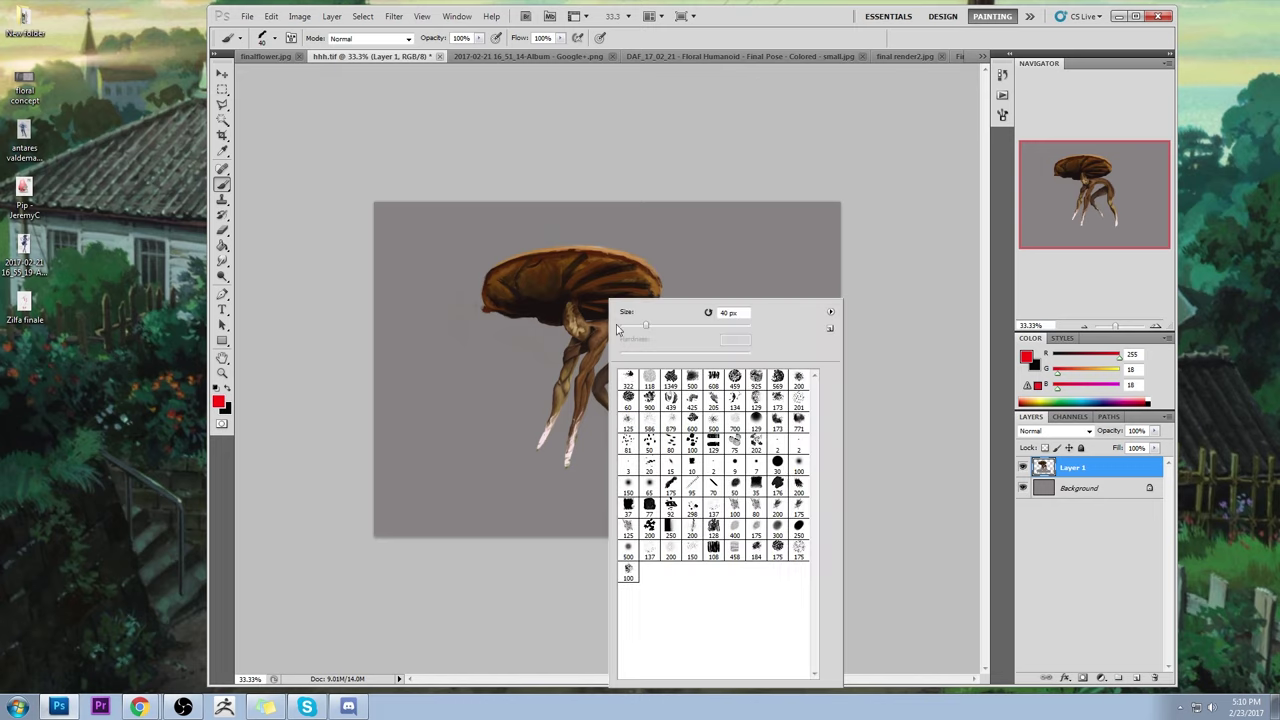
pyautogui.doubleClick(795, 467)
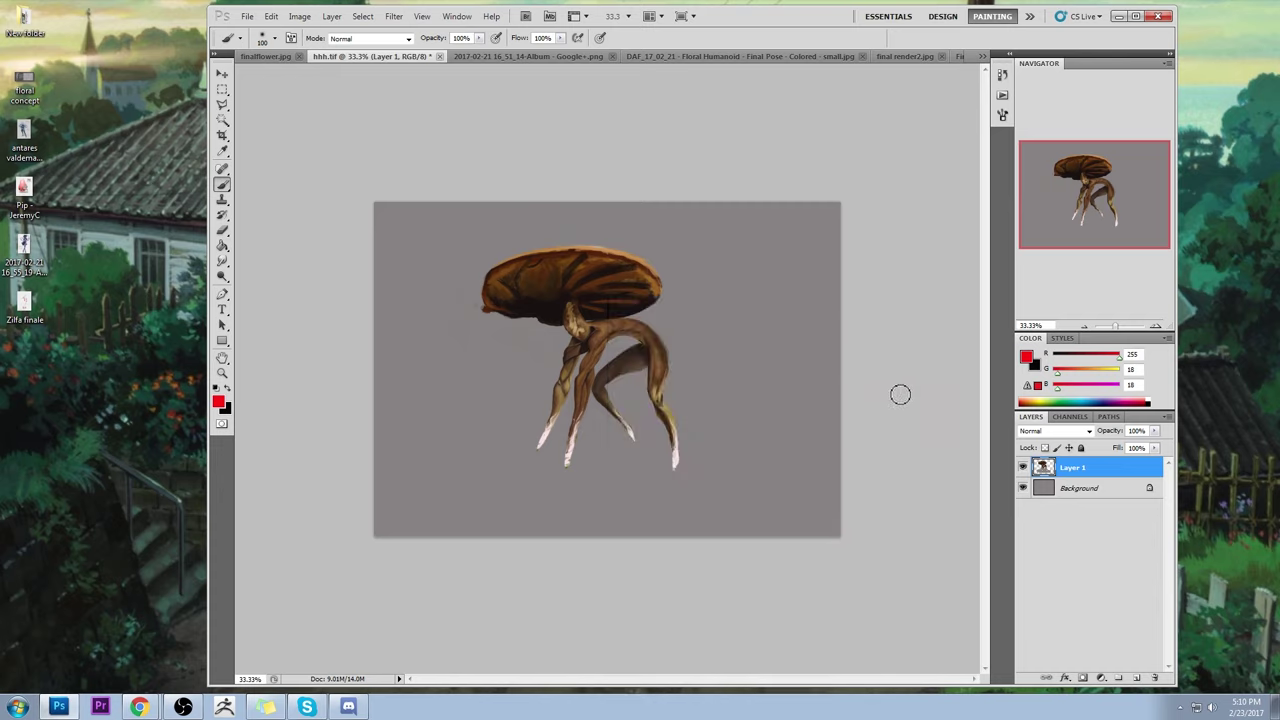
pyautogui.click(478, 38)
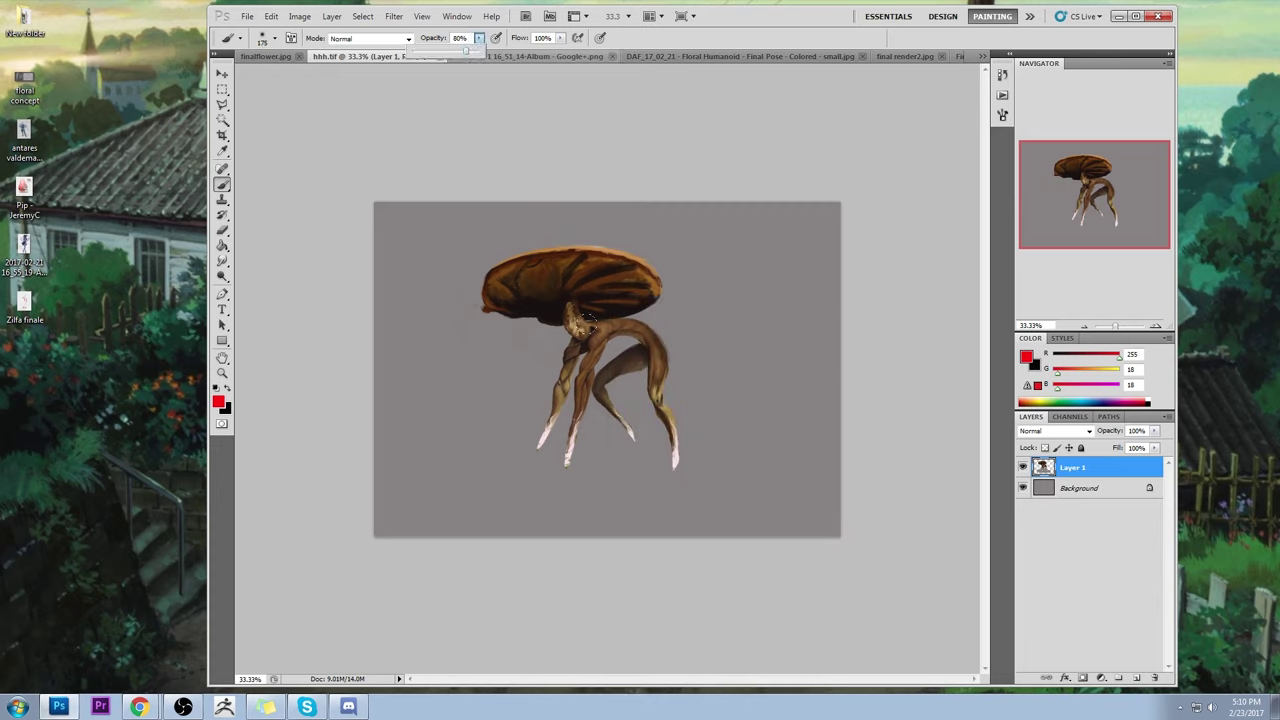
pyautogui.keyDown('alt'); pyautogui.click(588, 322); pyautogui.keyUp('alt')
pyautogui.click(378, 40)
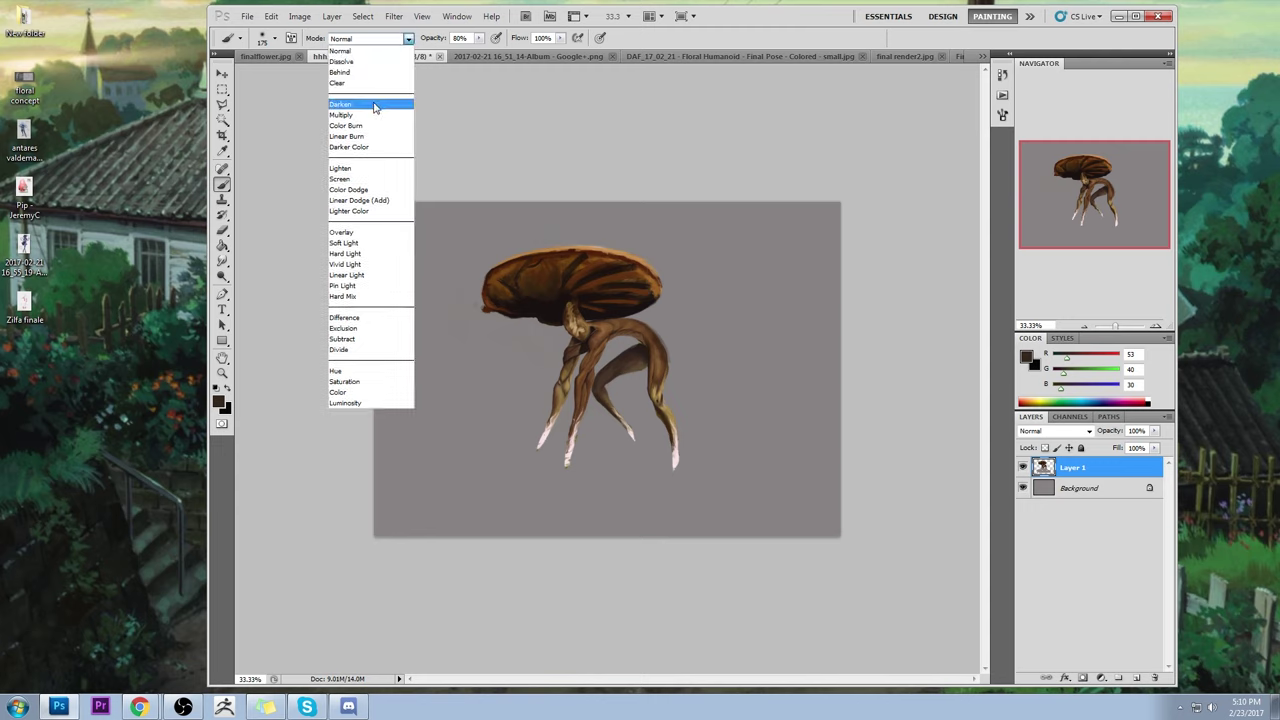
pyautogui.click(375, 105)
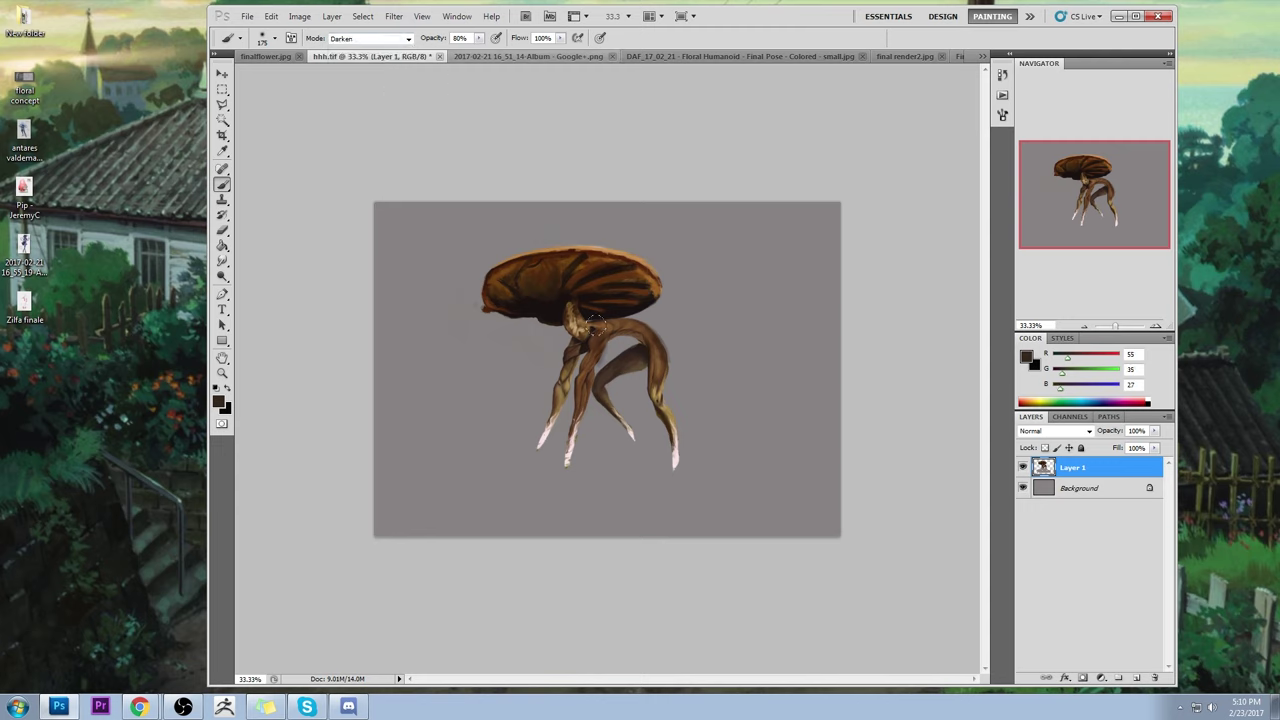
pyautogui.moveTo(596, 325); pyautogui.dragTo(606, 322)
pyautogui.moveTo(578, 388); pyautogui.dragTo(582, 405)
pyautogui.hotkey('ctrl', 'z')
# - Add Layer 2 in Darken blending and paint dark shading down the upper and back legs
pyautogui.click(1137, 678)
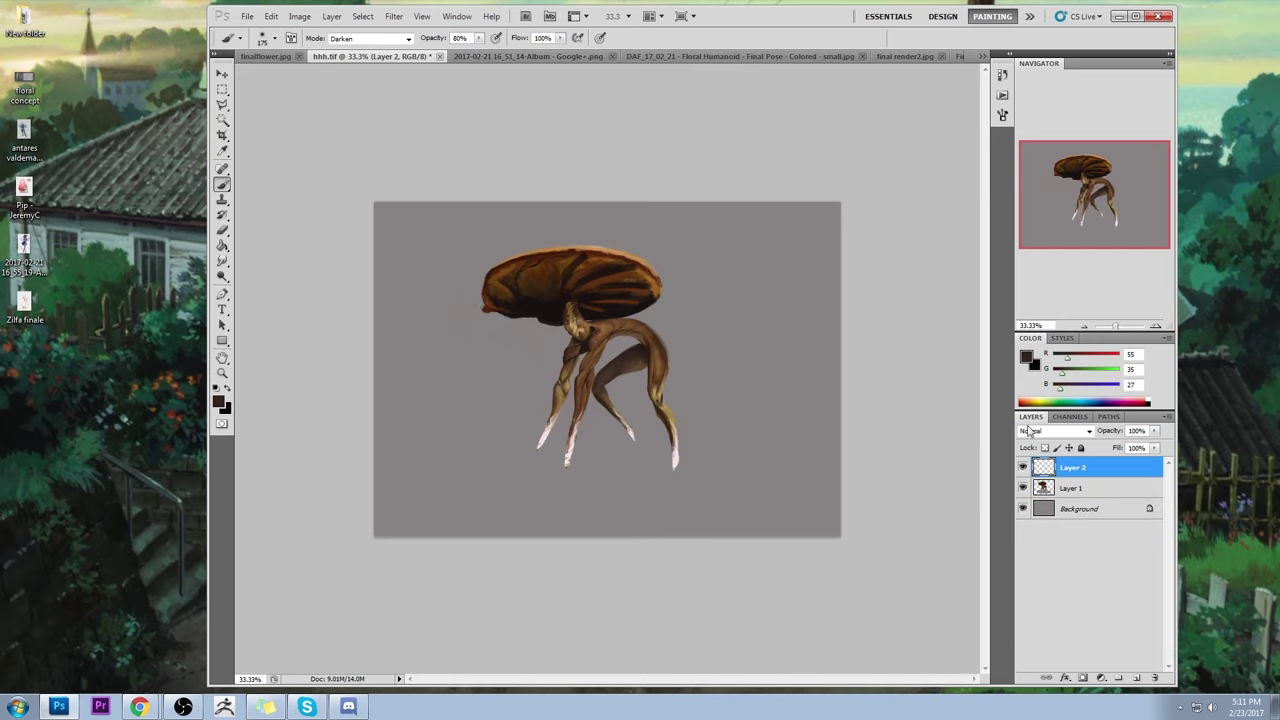
pyautogui.click(1028, 430)
pyautogui.click(1035, 122)
pyautogui.click(377, 41)
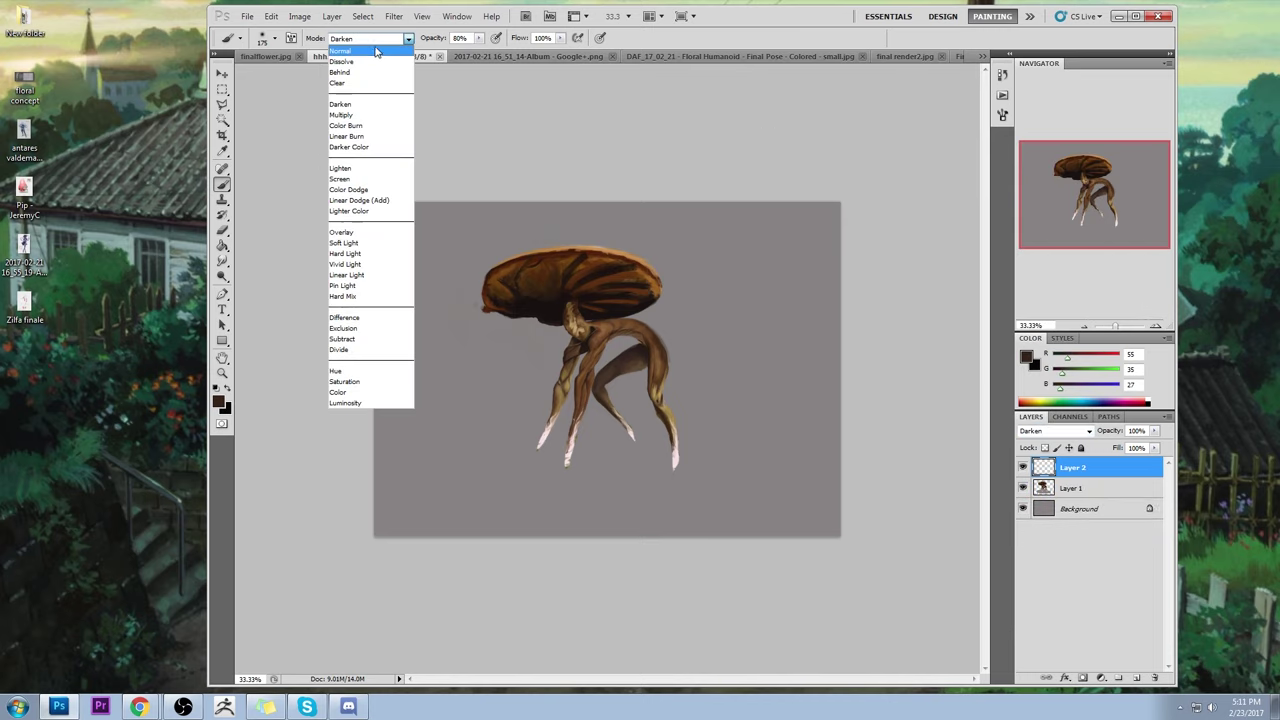
pyautogui.click(376, 50)
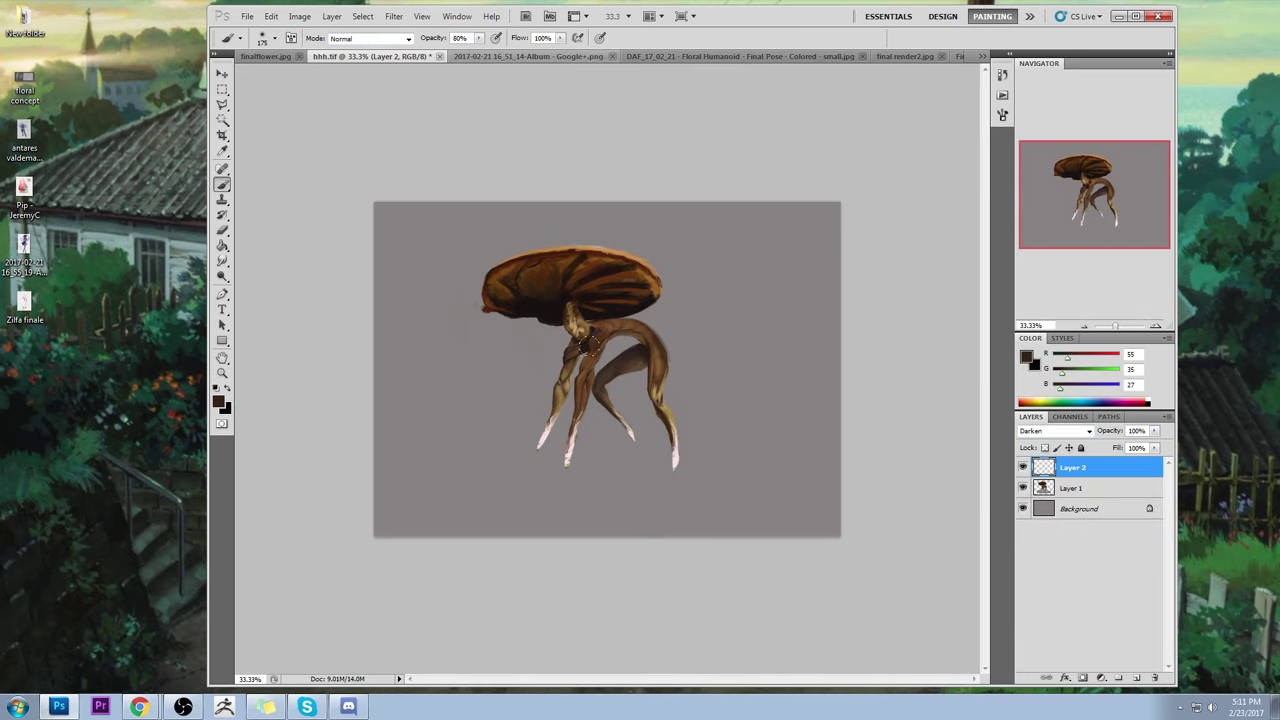
pyautogui.moveTo(592, 342); pyautogui.dragTo(578, 433)
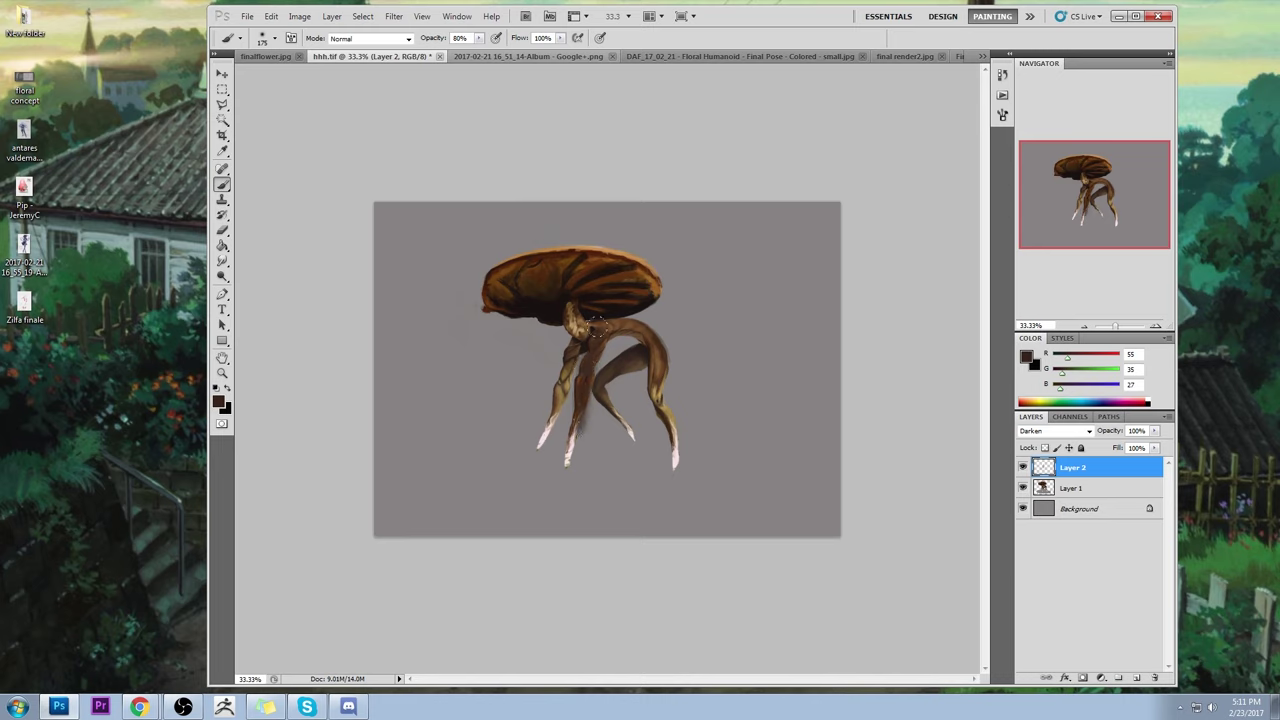
pyautogui.moveTo(594, 321)
pyautogui.mouseDown()
pyautogui.moveTo(635, 331)
pyautogui.moveTo(603, 325)
pyautogui.mouseUp()
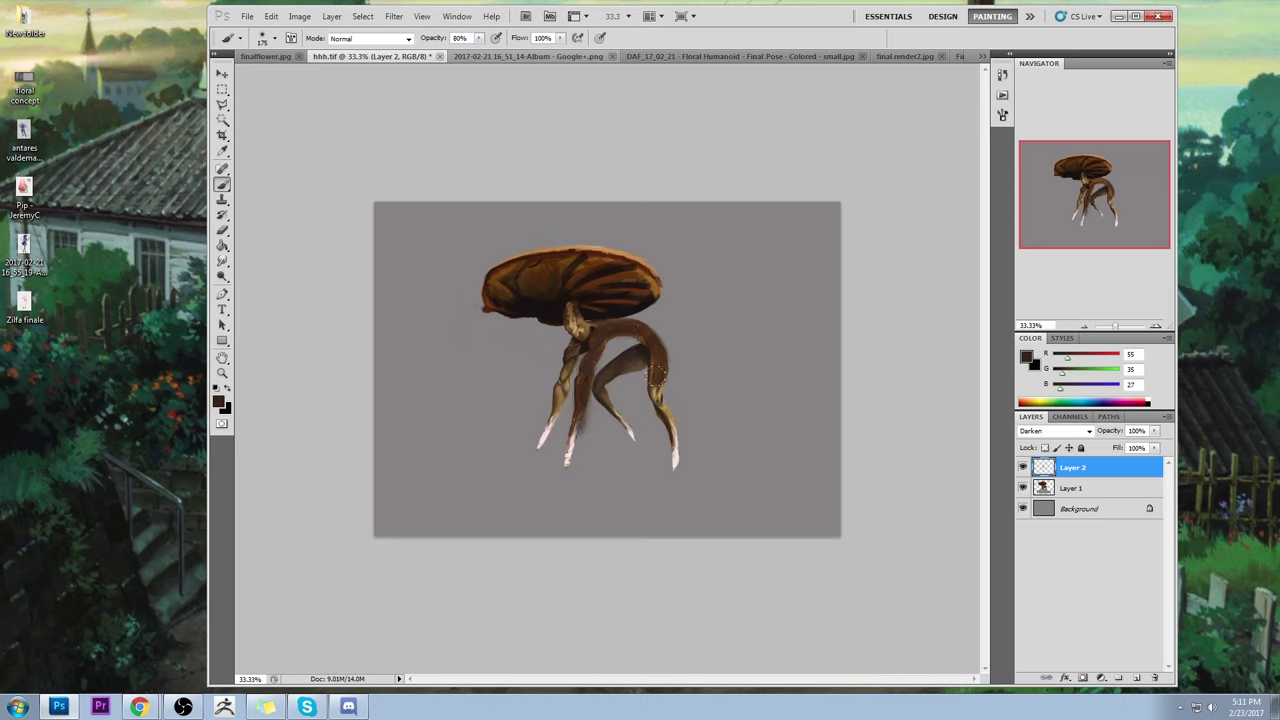
pyautogui.moveTo(656, 375)
pyautogui.mouseDown()
pyautogui.moveTo(670, 450)
pyautogui.moveTo(630, 353)
pyautogui.moveTo(643, 345)
pyautogui.moveTo(592, 383)
pyautogui.moveTo(543, 365)
pyautogui.moveTo(564, 346)
pyautogui.moveTo(536, 437)
pyautogui.mouseUp()
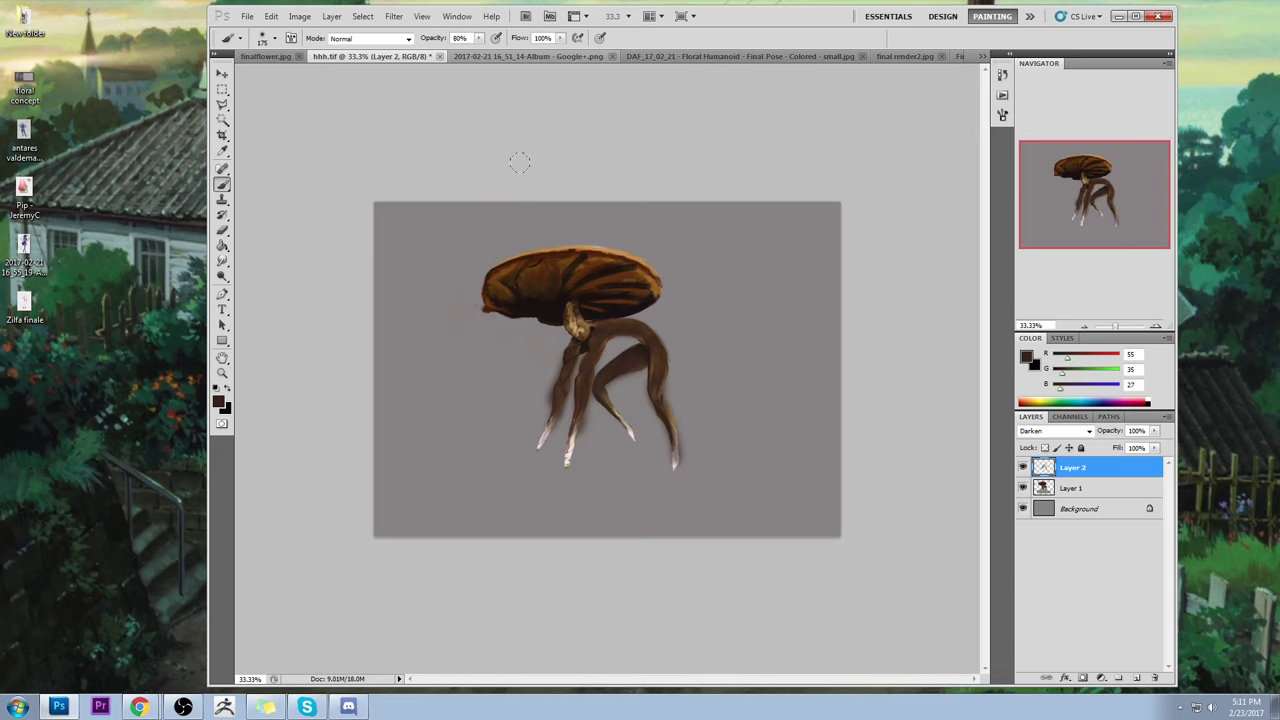
# - Set the eraser to a 100 px round brush at 65% opacity and soften the rear leg shading
pyautogui.press('e')
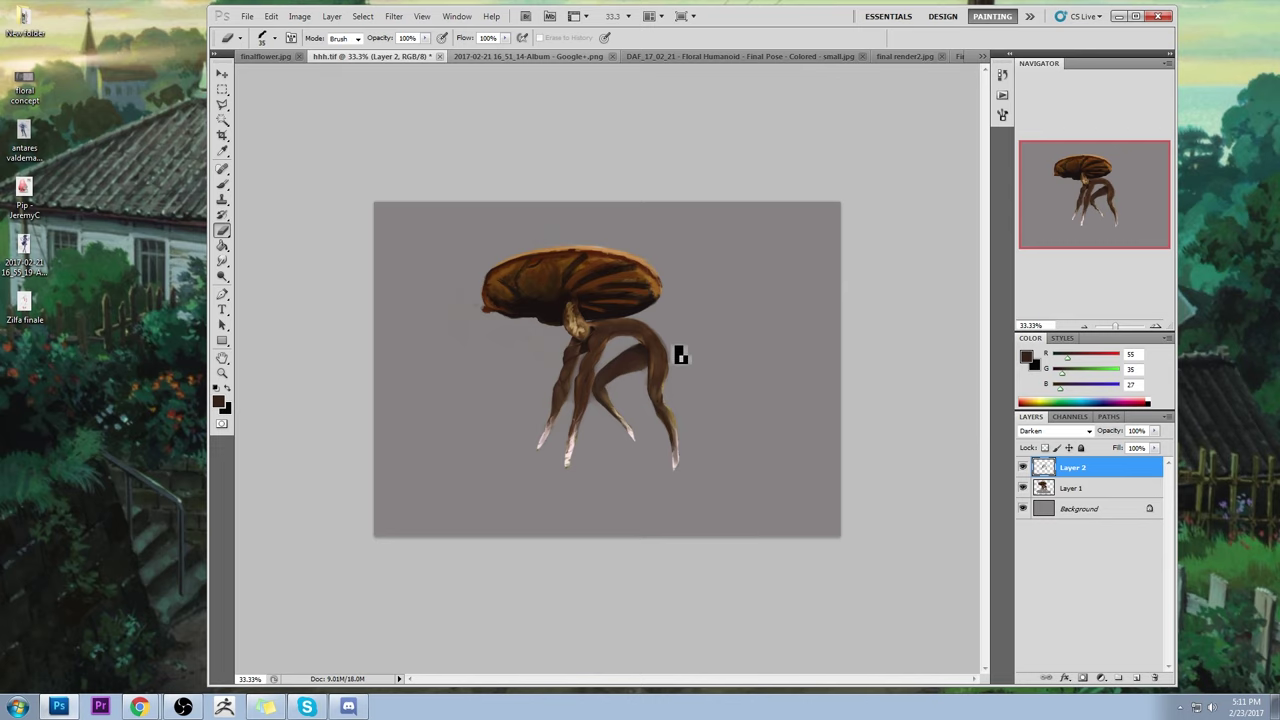
pyautogui.press('[')
pyautogui.press('[')
pyautogui.press('[')
pyautogui.rightClick(676, 335)
pyautogui.click(862, 462)
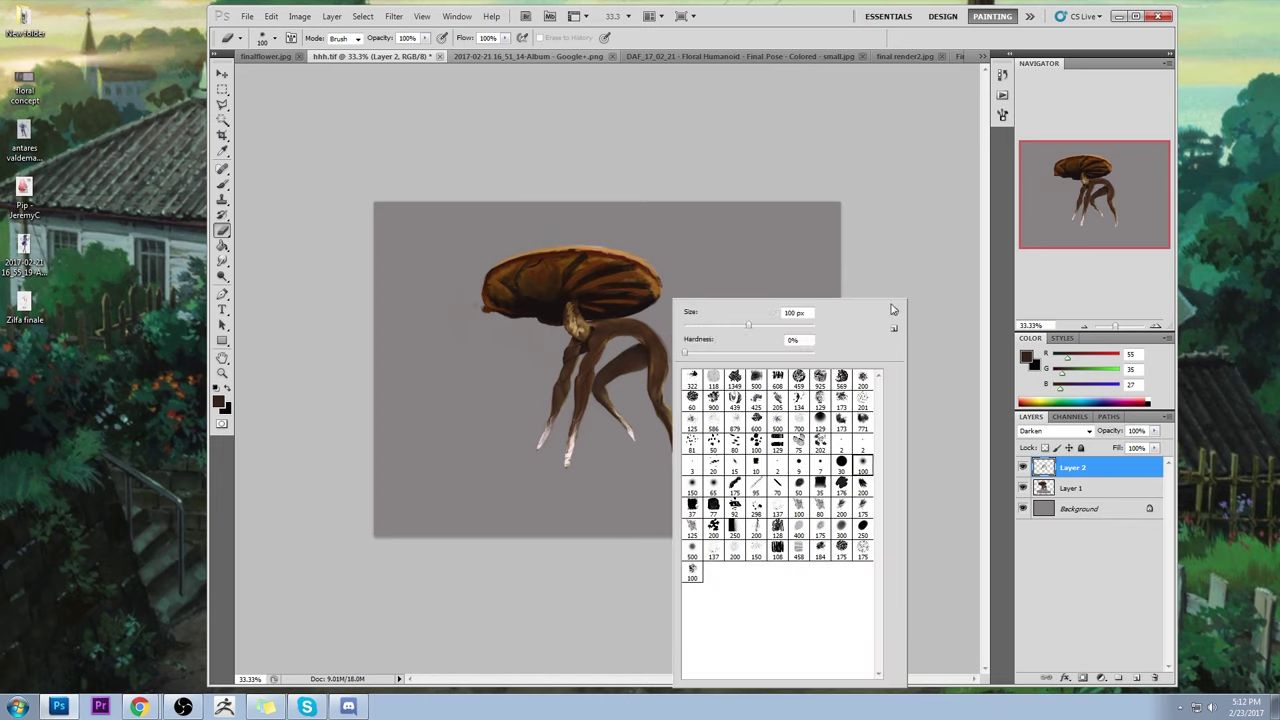
pyautogui.press('Return')
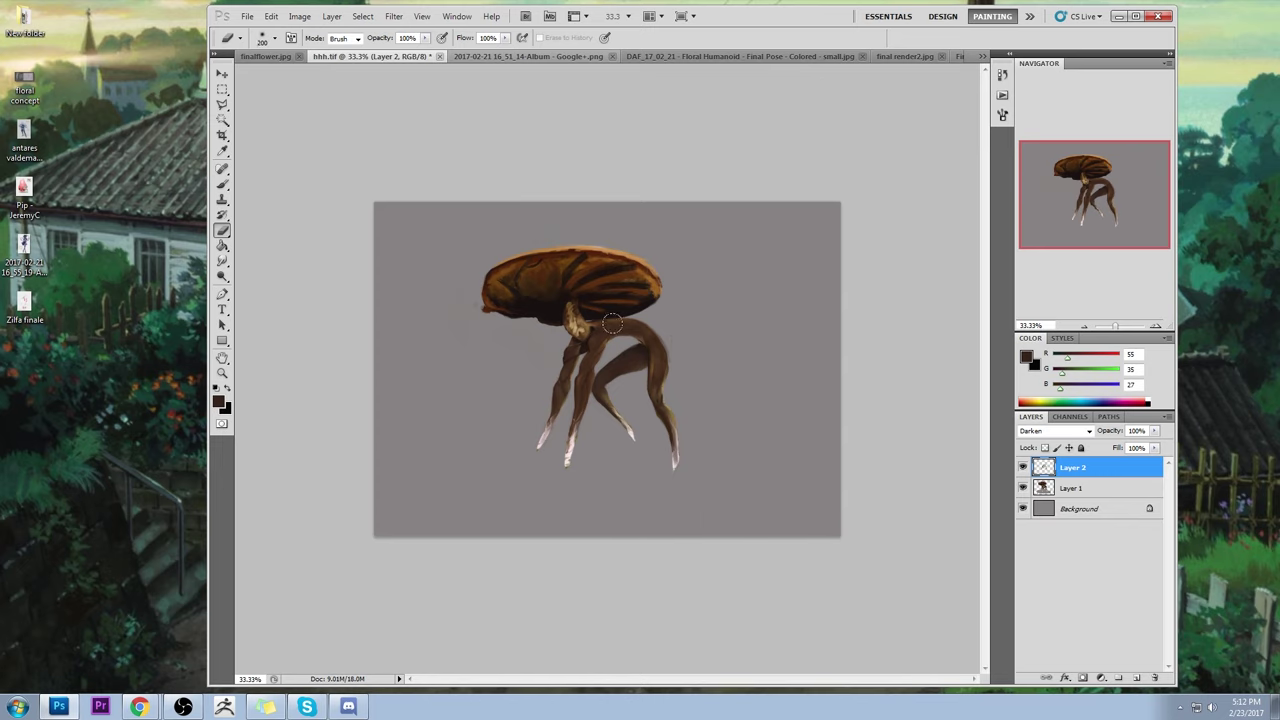
pyautogui.press('6')
pyautogui.press('5')
pyautogui.press(']')
pyautogui.press(']')
pyautogui.press('[')
pyautogui.press('[')
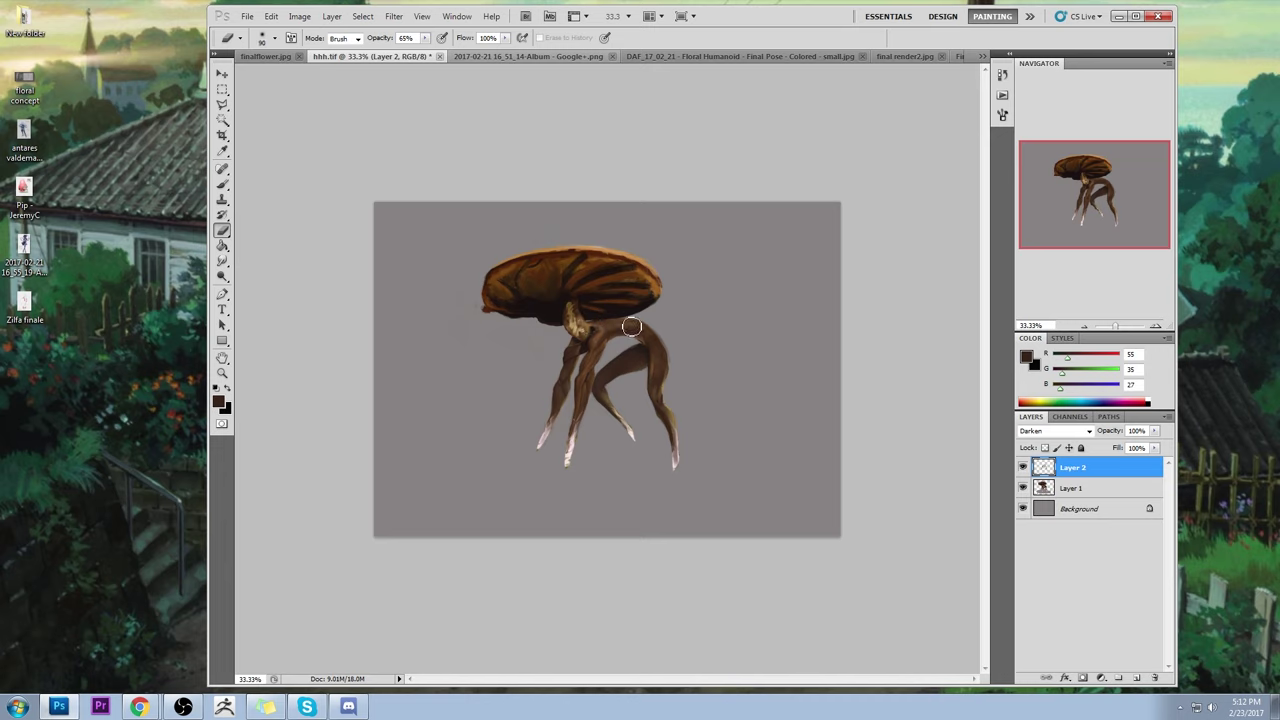
pyautogui.moveTo(657, 351)
pyautogui.mouseDown()
pyautogui.moveTo(654, 340)
pyautogui.moveTo(658, 400)
pyautogui.mouseUp()
# - Lighten the front leg at eraser size 70, compare with Layer 2 hidden, and refine the back leg
pyautogui.press(']')
pyautogui.press('[')
pyautogui.press('[')
pyautogui.moveTo(580, 348); pyautogui.dragTo(557, 412)
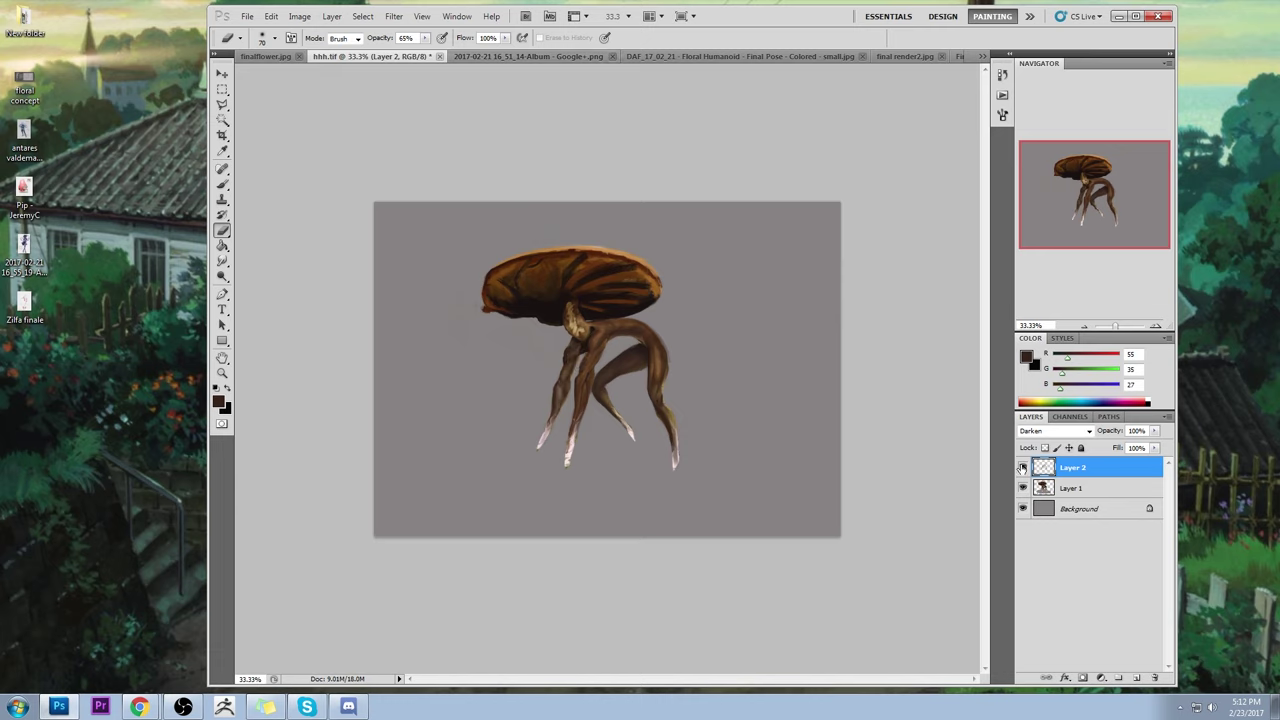
pyautogui.click(1022, 468)
pyautogui.click(1022, 468)
pyautogui.moveTo(637, 330); pyautogui.dragTo(665, 369)
pyautogui.press('[')
pyautogui.moveTo(536, 305)
pyautogui.mouseDown()
pyautogui.moveTo(594, 339)
pyautogui.moveTo(566, 327)
pyautogui.mouseUp()
pyautogui.hotkey('ctrl', 'z')
# - Paint dark shading at the neck joint, then erase it so the neck stays clean
pyautogui.press('b')
pyautogui.moveTo(577, 330); pyautogui.dragTo(566, 316)
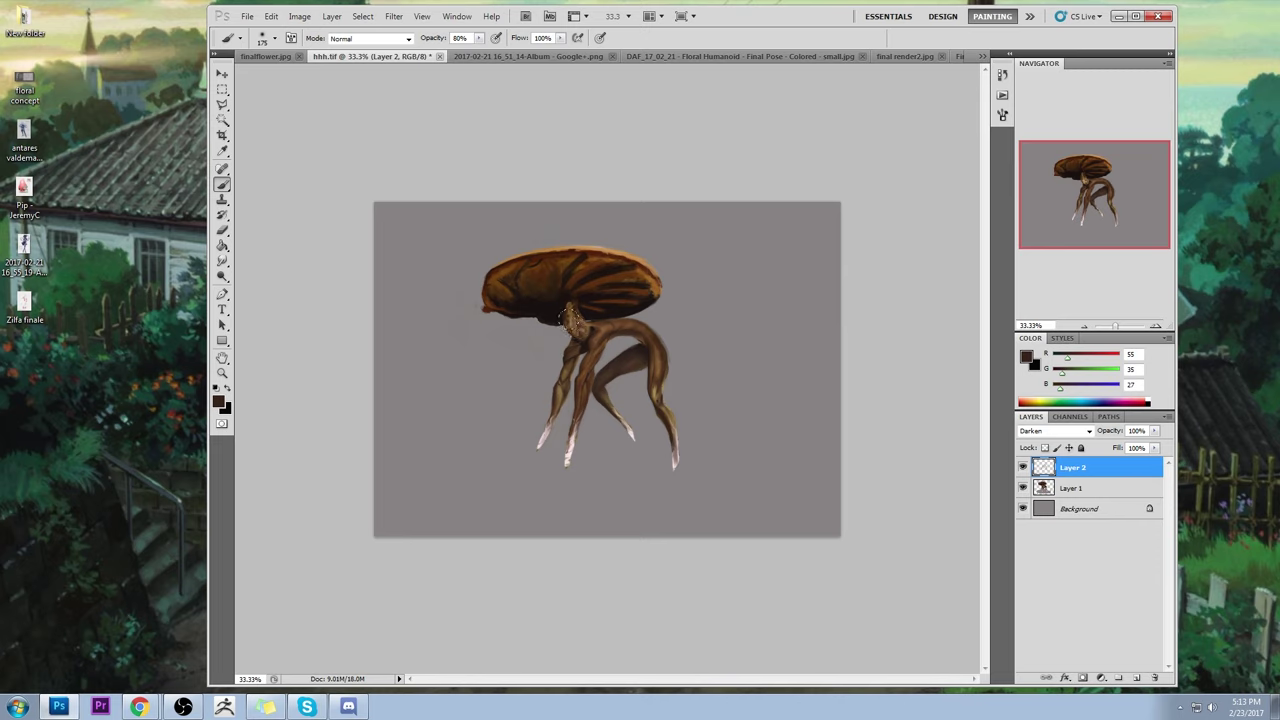
pyautogui.press('e')
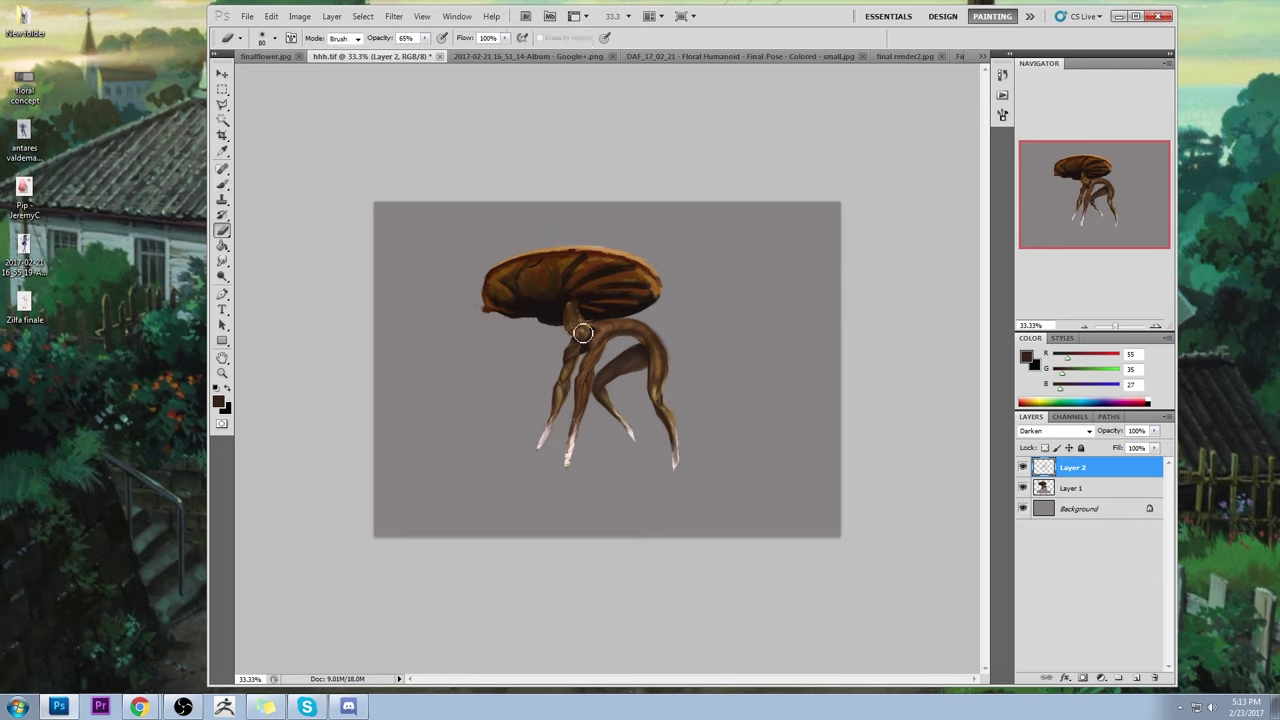
pyautogui.moveTo(580, 330); pyautogui.dragTo(577, 290)
# - Toggle Layer 2 off and on several times to compare the shading
pyautogui.click(1022, 468)
pyautogui.click(1022, 468)
pyautogui.click(1022, 468)
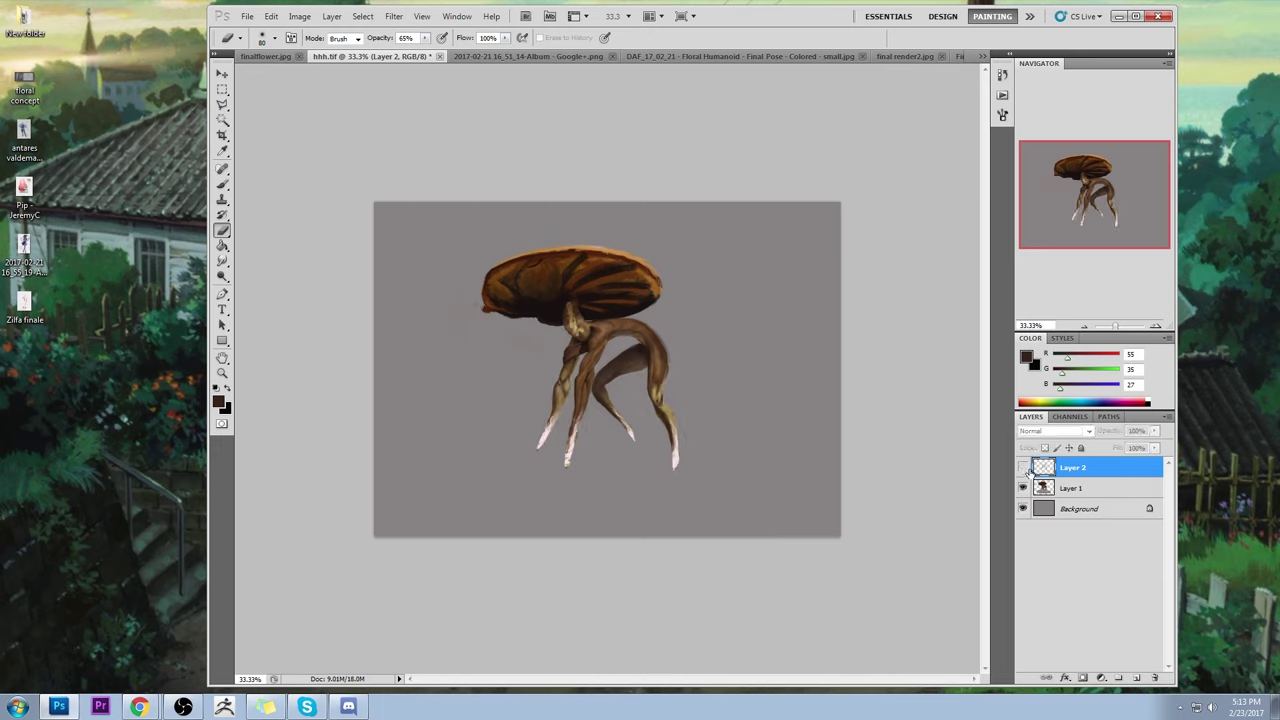
pyautogui.click(1022, 468)
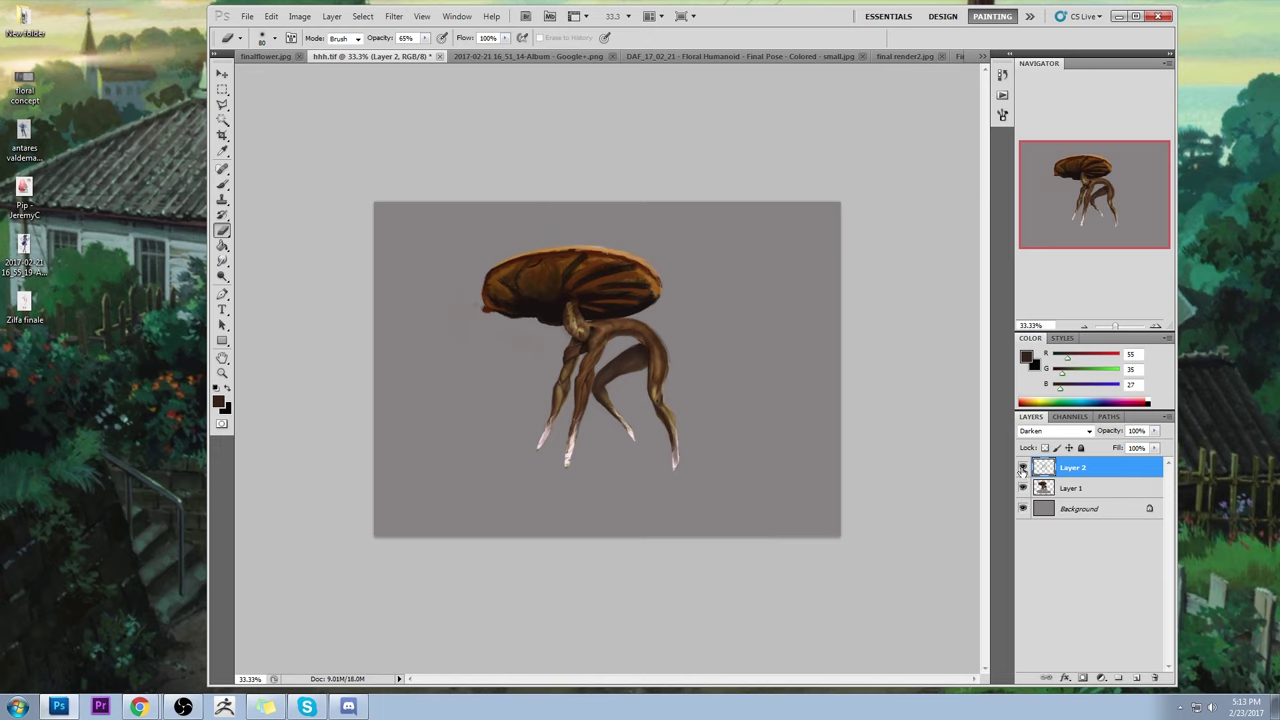
pyautogui.click(1022, 468)
pyautogui.click(1022, 468)
# - Merge Layer 2 down into Layer 1, setting up Dodge (Highlights) and Sponge (Desaturate) with a smaller brush
pyautogui.click(222, 277)
pyautogui.click(258, 271)
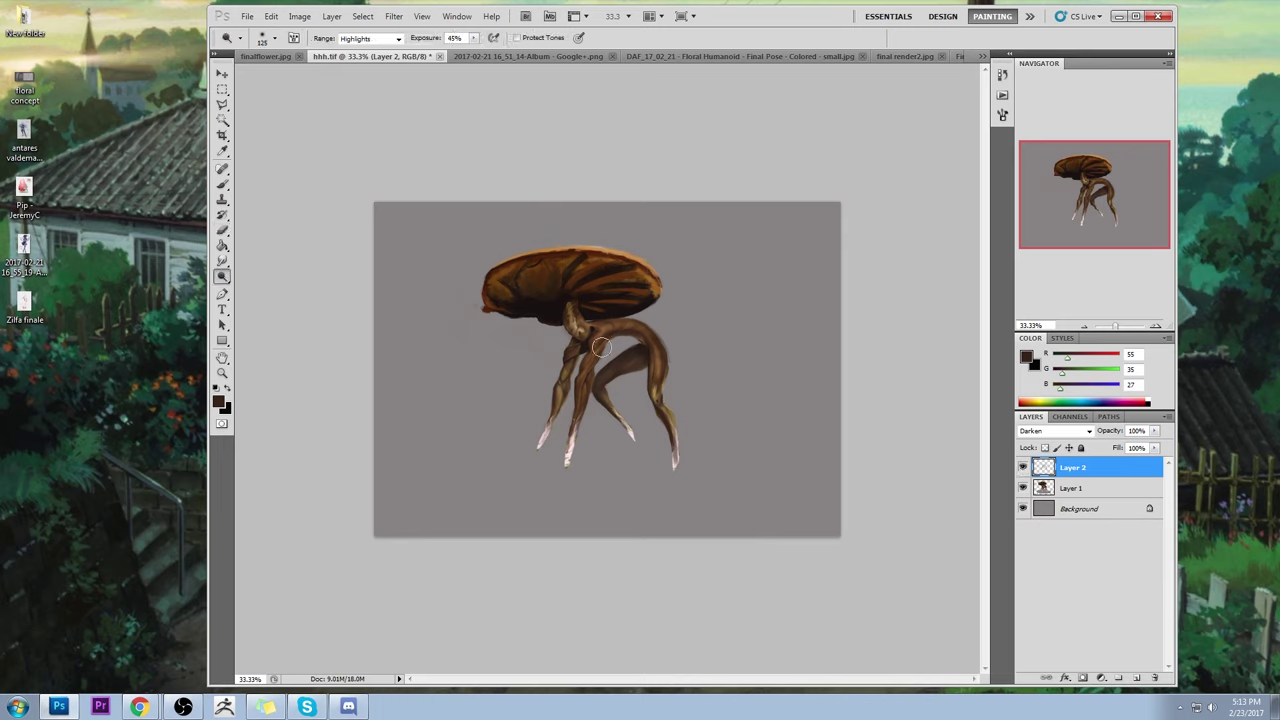
pyautogui.rightClick(1075, 471)
pyautogui.click(1122, 412)
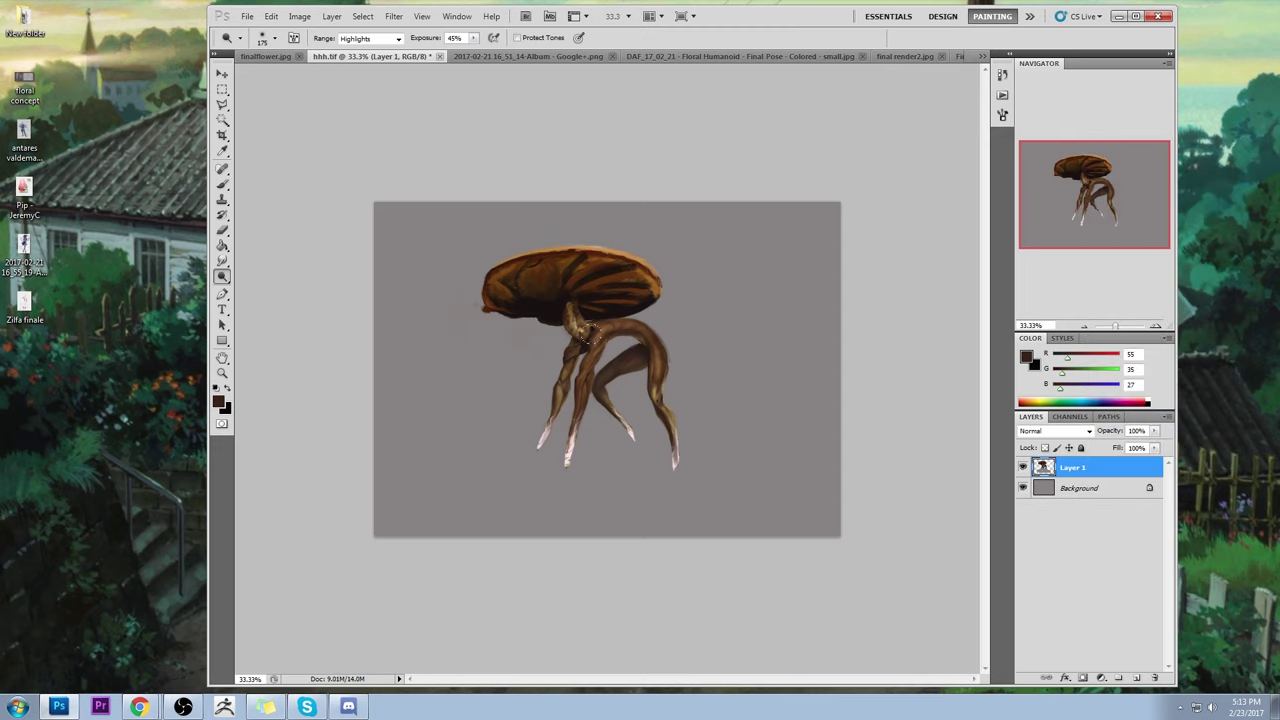
pyautogui.press('[')
pyautogui.moveTo(222, 275); pyautogui.dragTo(290, 303)
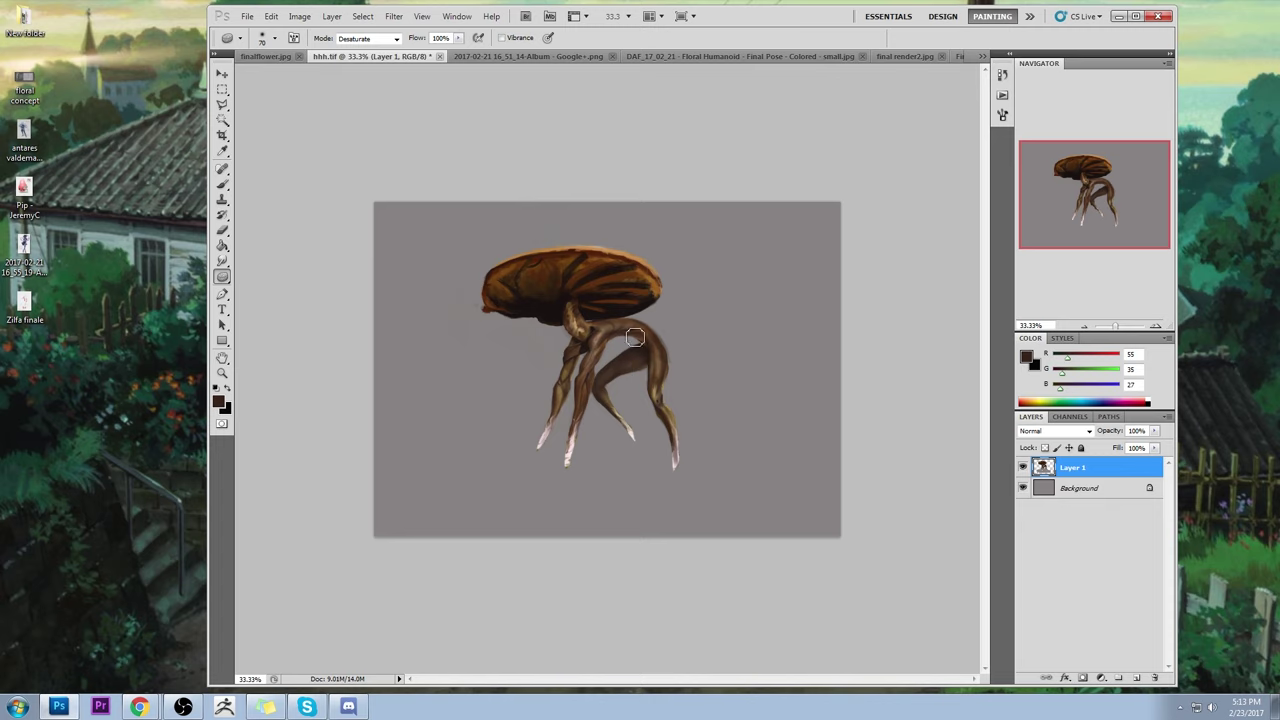
# - In History, compare the original hhh.tif snapshot with the latest Sponge state
pyautogui.click(1002, 74)
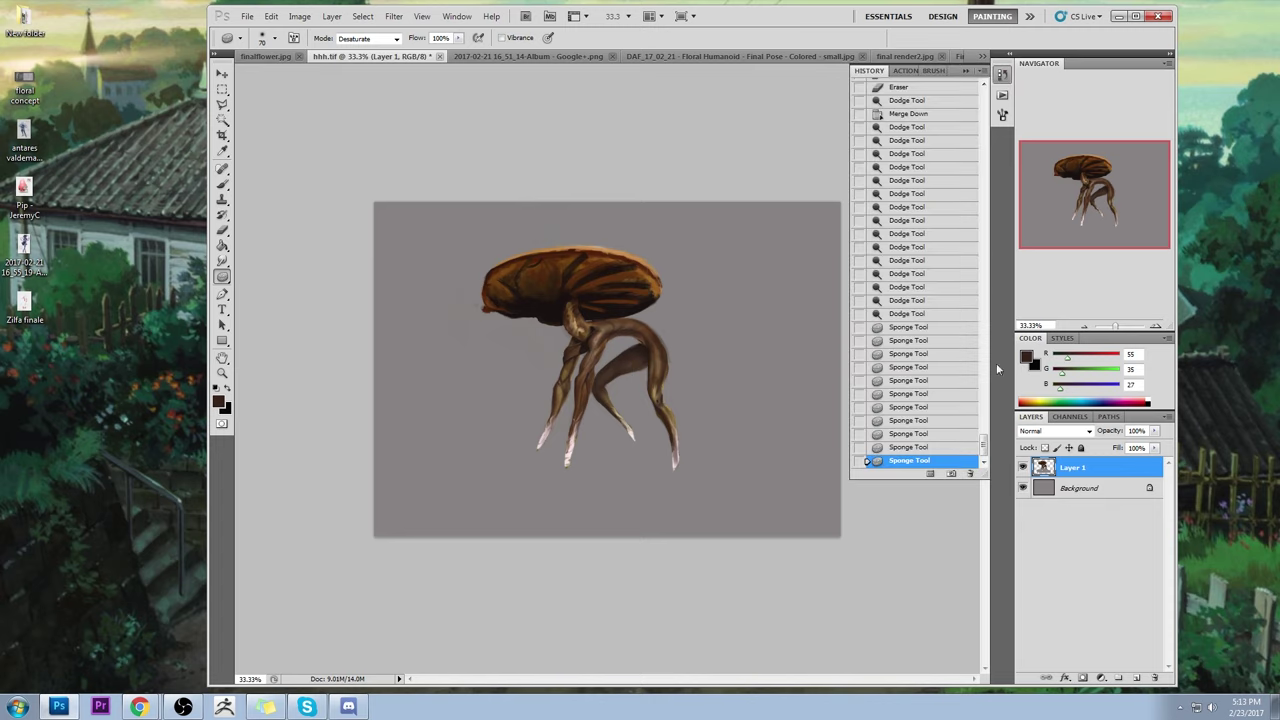
pyautogui.moveTo(983, 455); pyautogui.dragTo(965, 95)
pyautogui.click(945, 88)
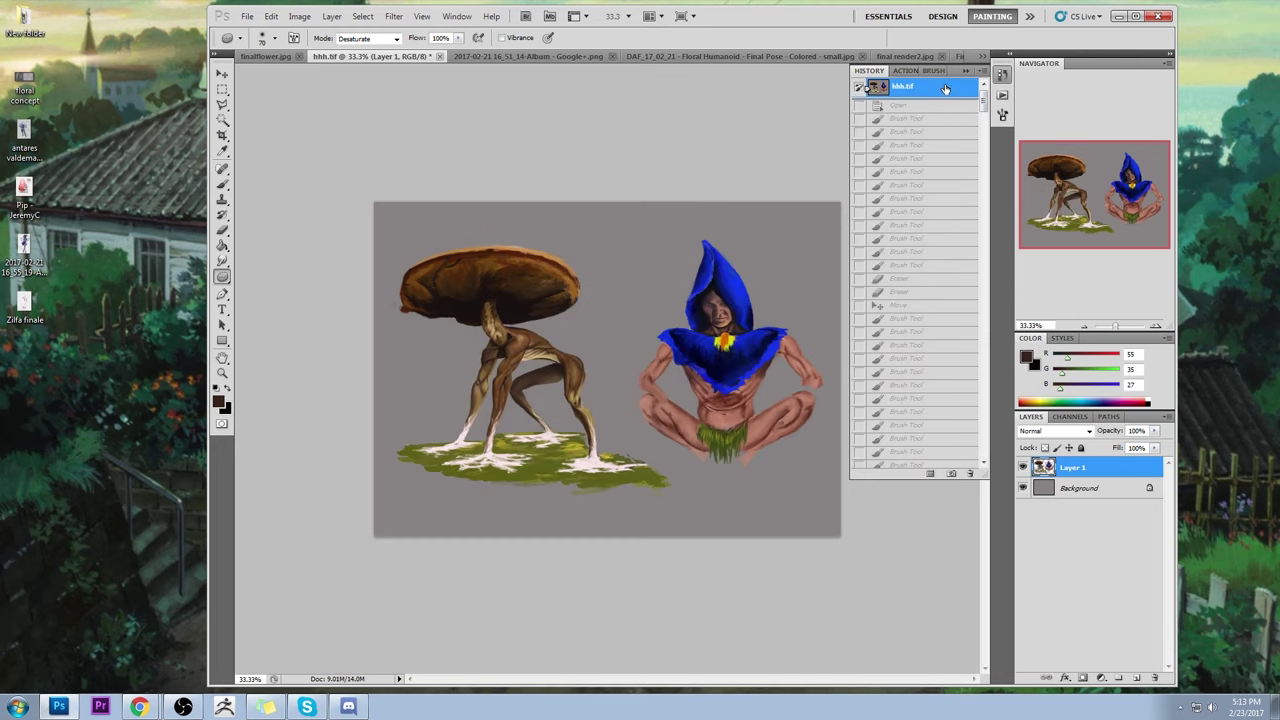
pyautogui.moveTo(984, 105); pyautogui.dragTo(984, 445)
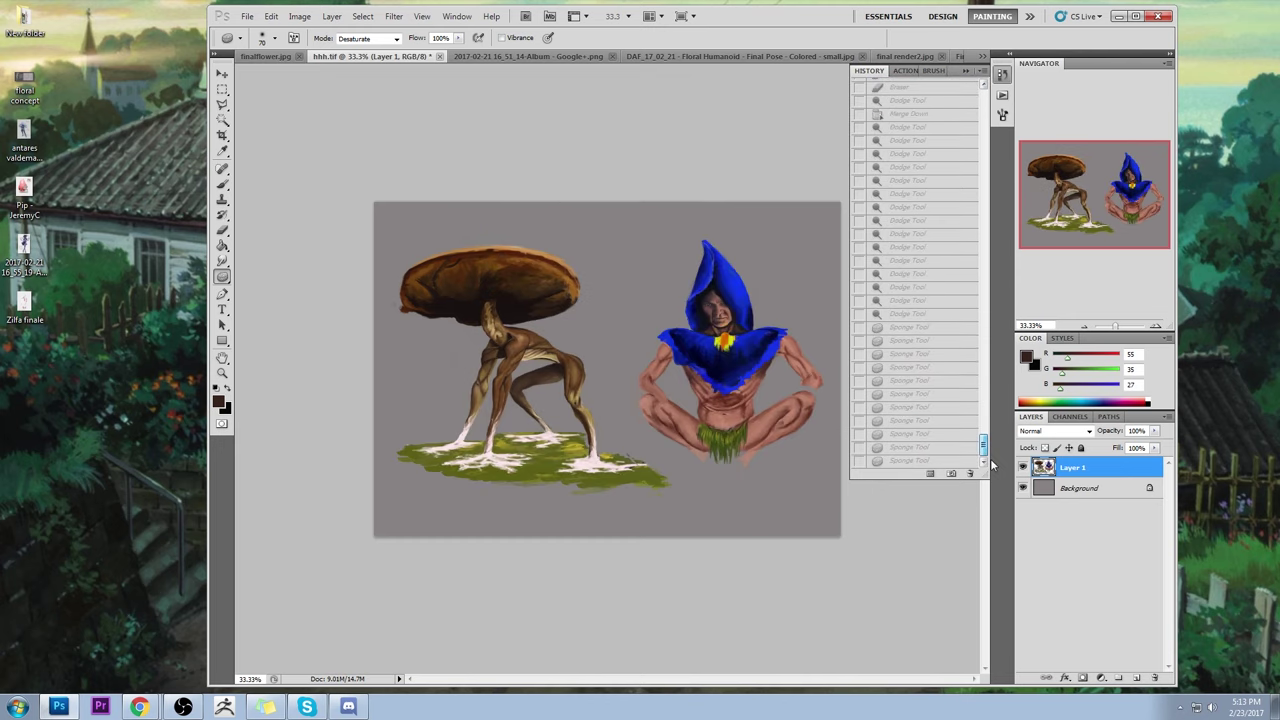
pyautogui.click(905, 462)
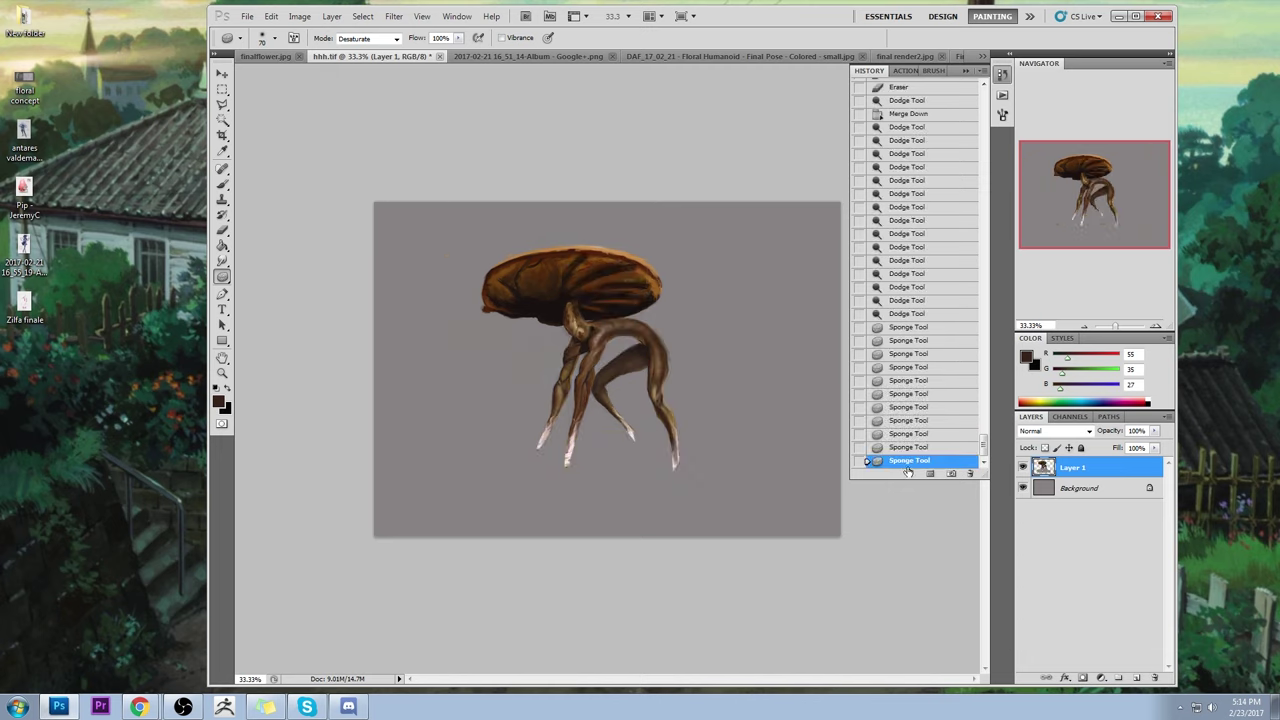
pyautogui.click(966, 72)
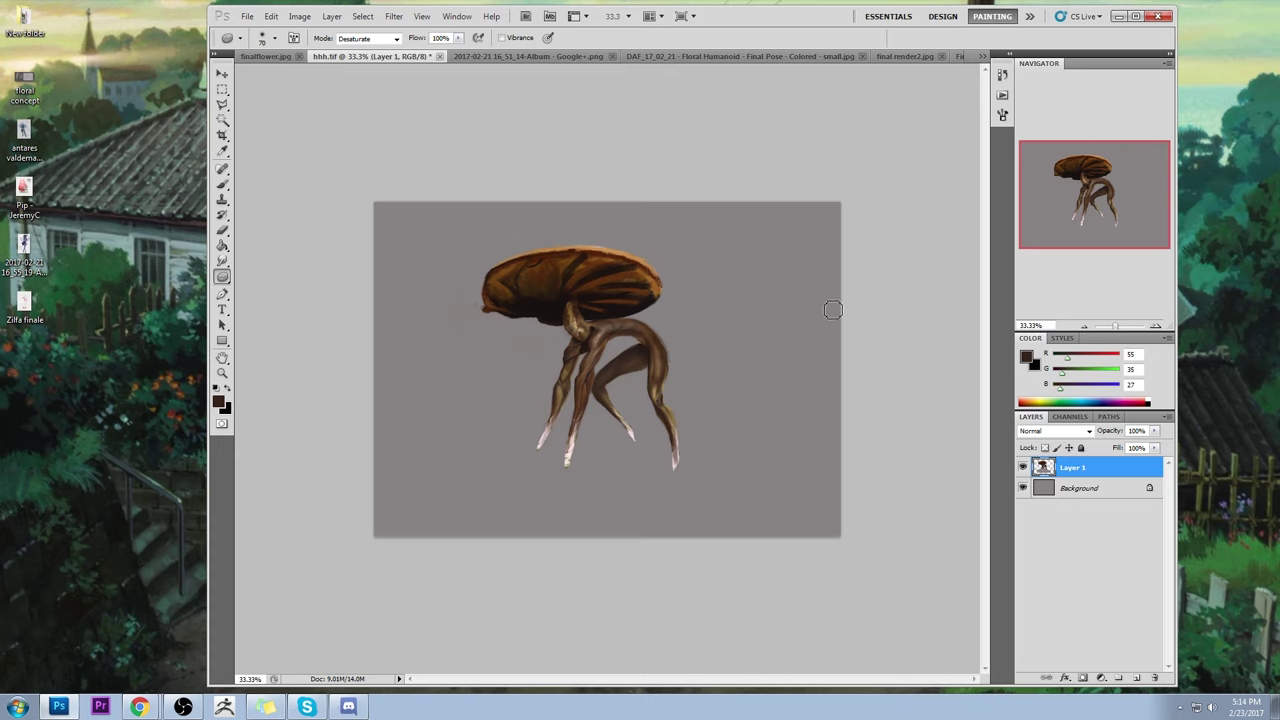
# - Close hhh.tif saving changes, and switch to the green leafy creature image
pyautogui.click(439, 56)
pyautogui.click(640, 265)
pyautogui.click(410, 57)
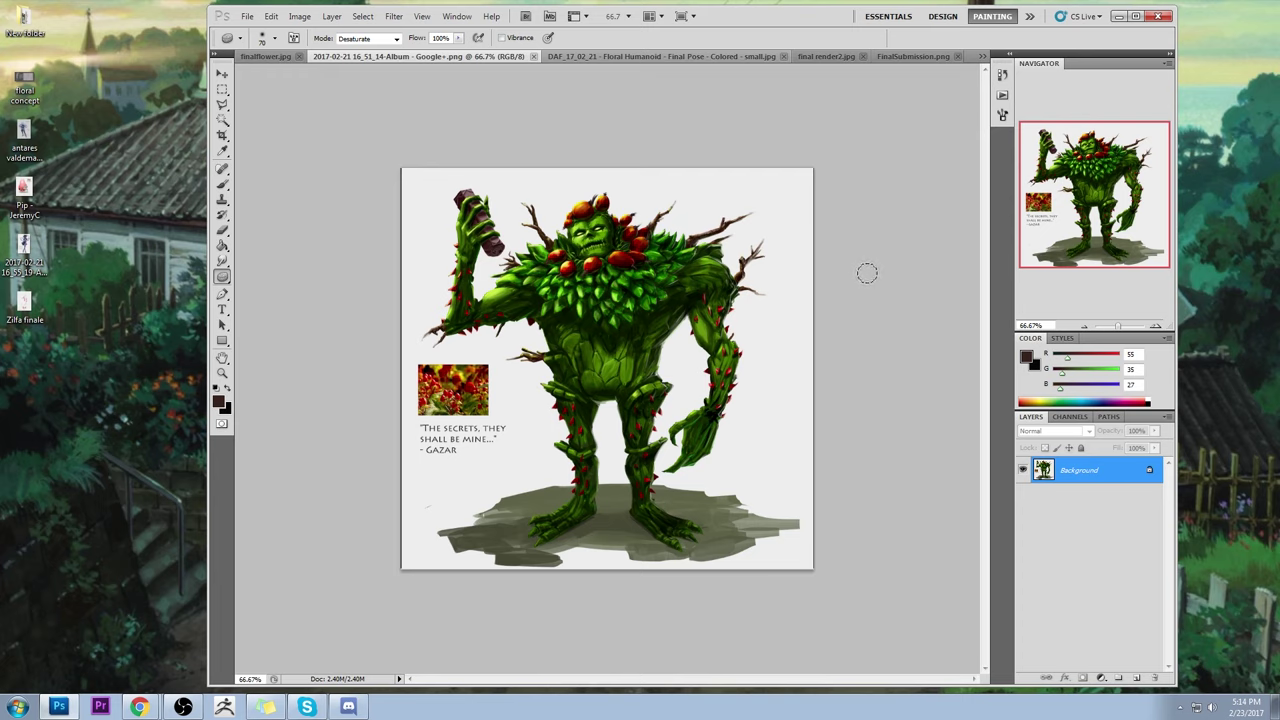
# - Look over the leafy green humanoid with its 'GAZAR' caption, then bring Chrome to the front
pyautogui.click(900, 222)
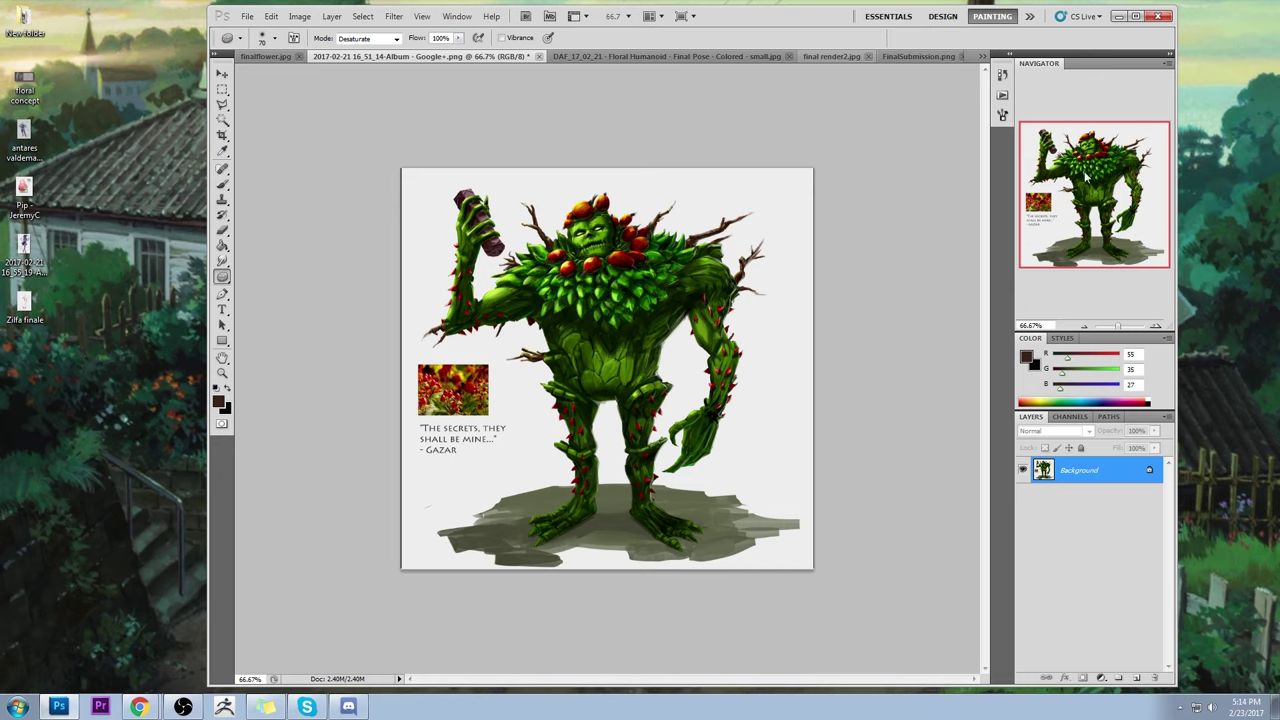
pyautogui.click(138, 707)
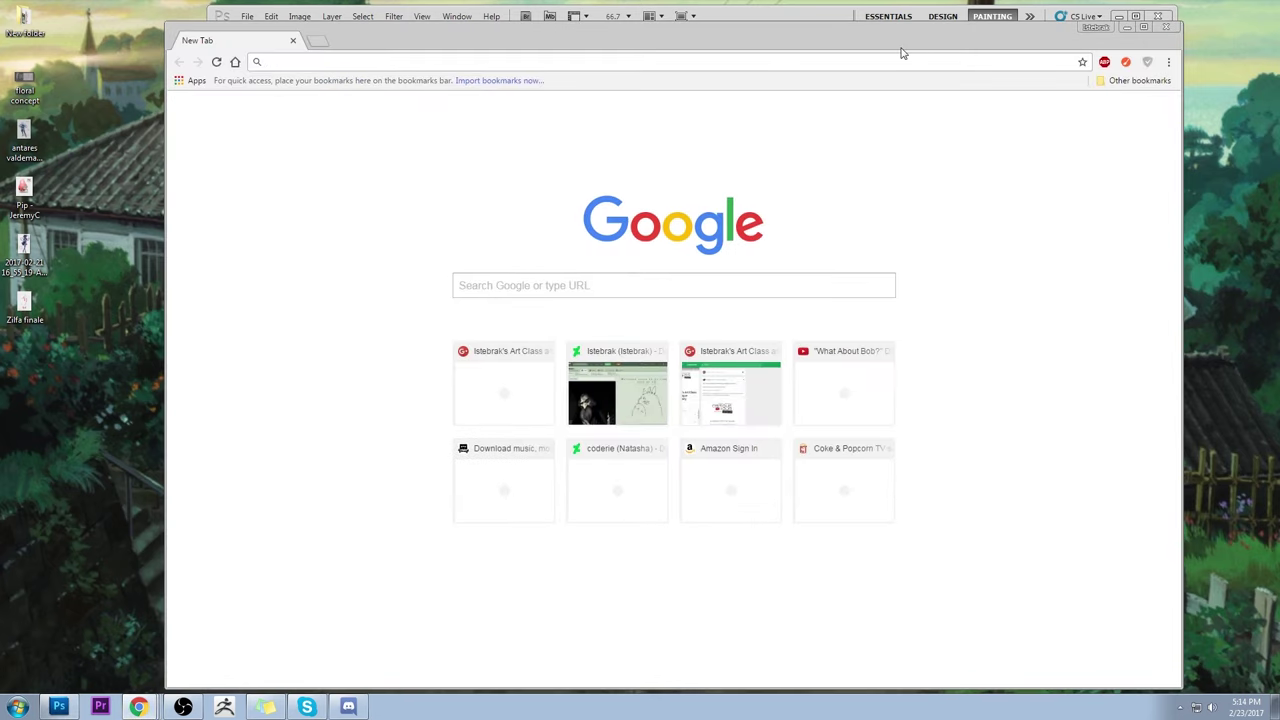
# - Search Google Images for 'ivern' and preview several results, including the four-pose image
pyautogui.write('ivern')
pyautogui.press('Return')
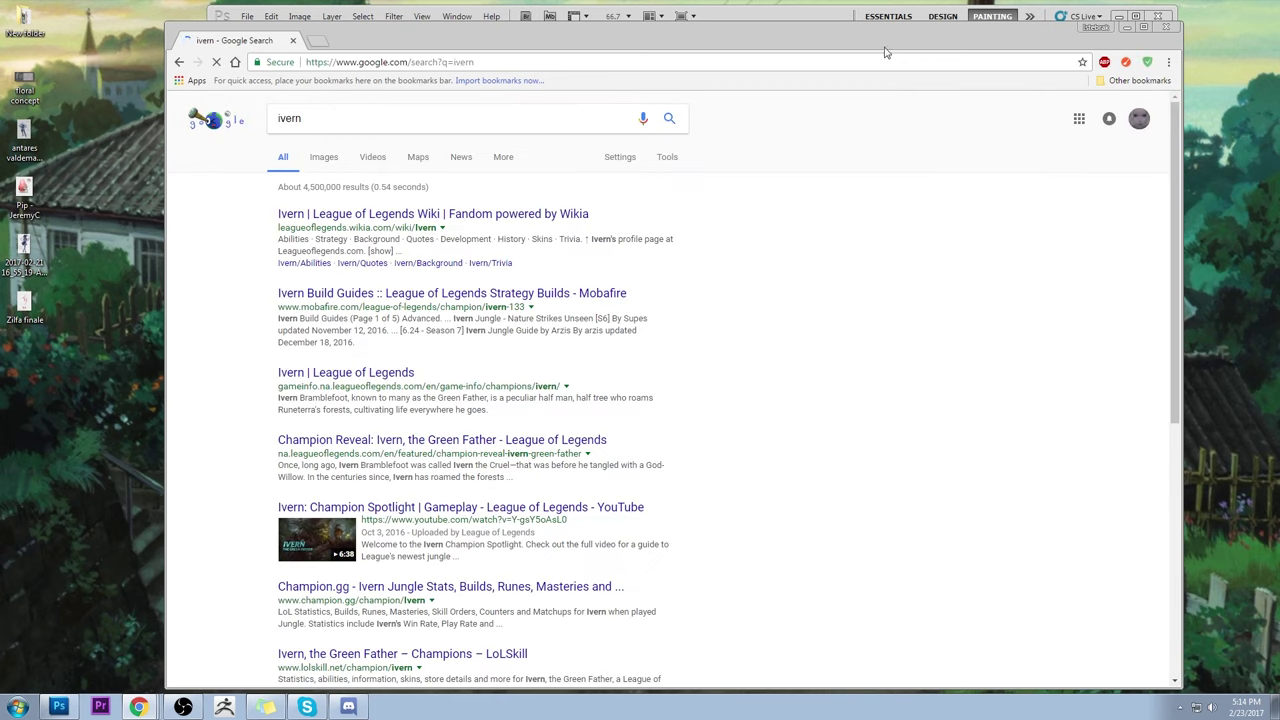
pyautogui.click(328, 160)
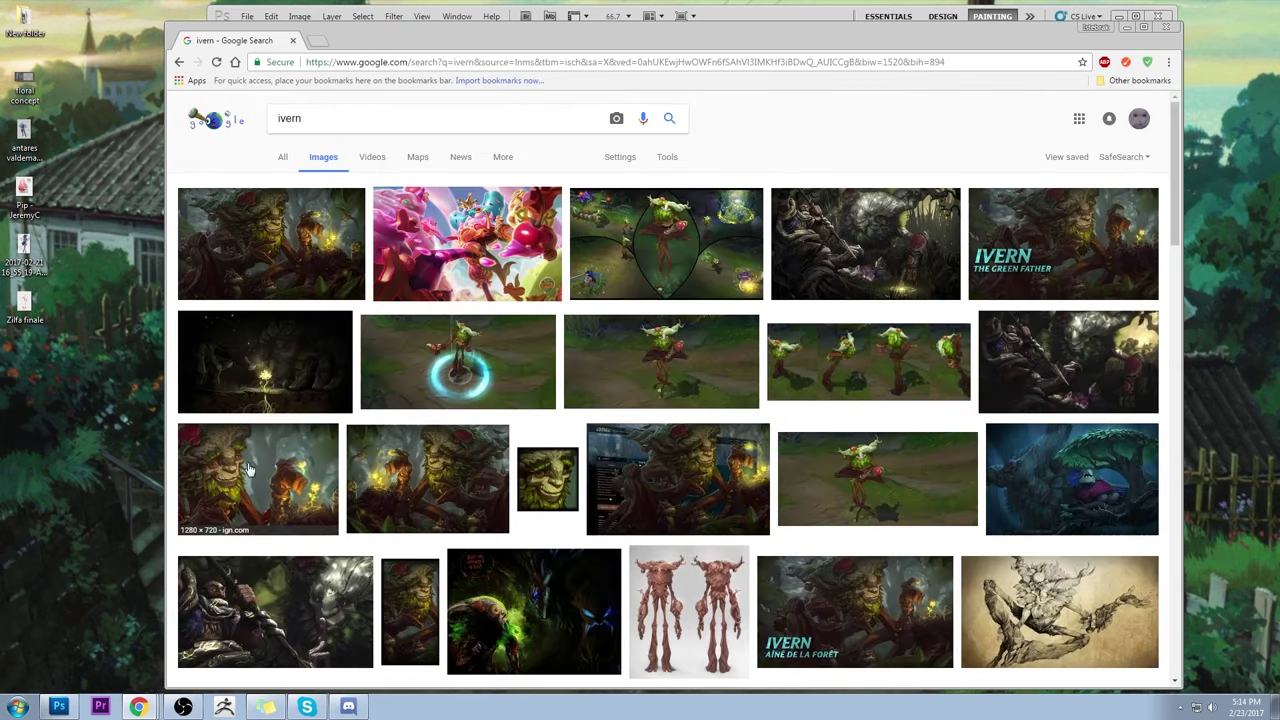
pyautogui.click(715, 345)
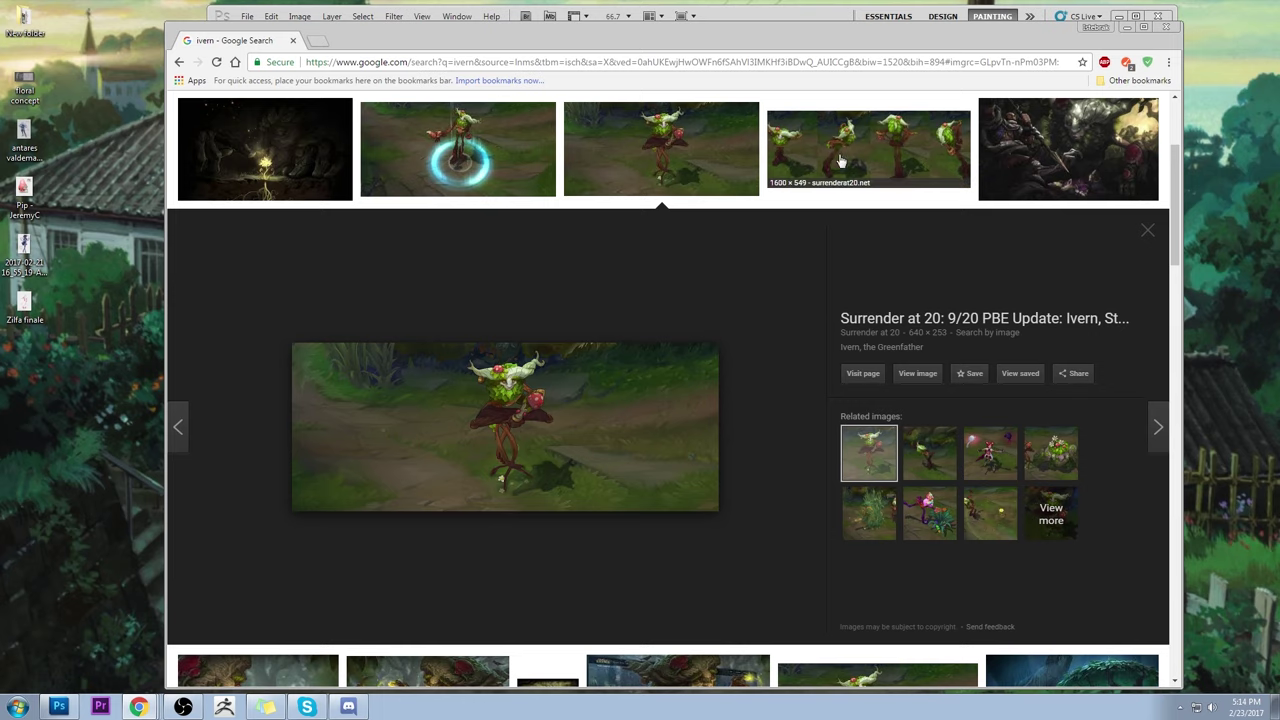
pyautogui.click(281, 150)
pyautogui.click(870, 175)
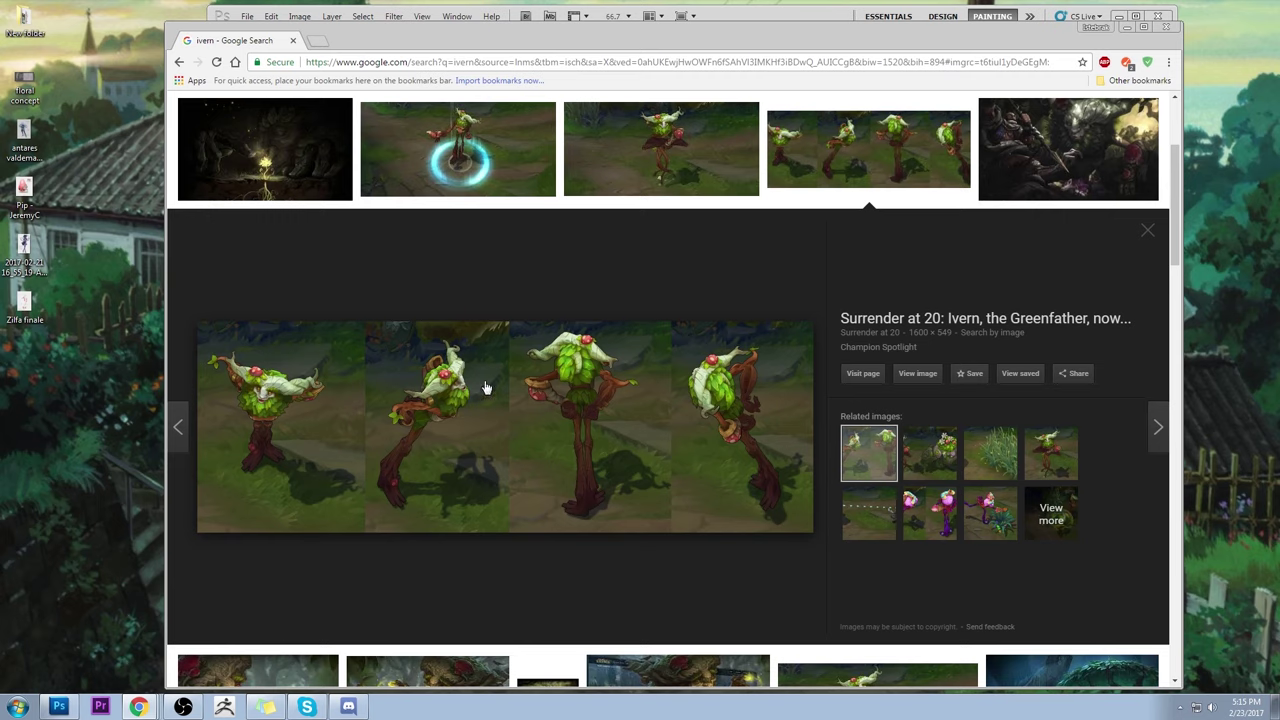
pyautogui.scroll(3, 772, 293)
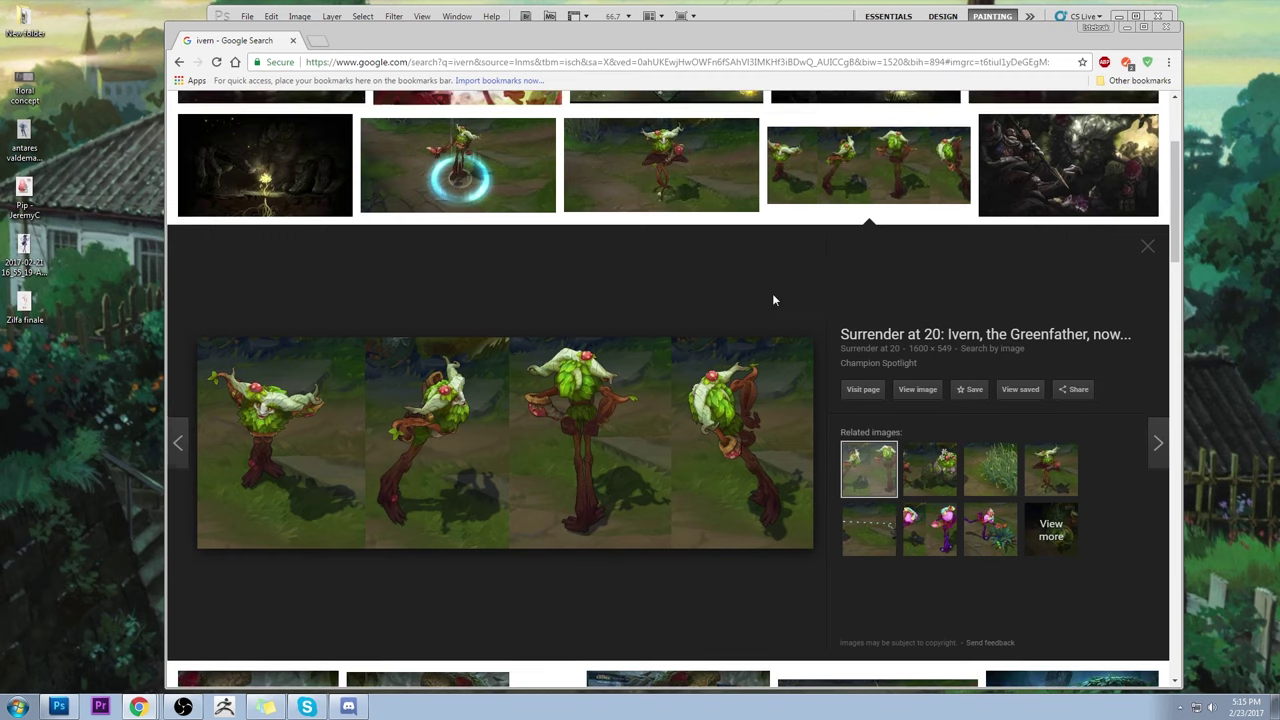
# - Search images for 'ent', preview the dark ent image, then return to Photoshop
pyautogui.click(420, 126)
pyautogui.hotkey('ctrl', 'a')
pyautogui.write('ent')
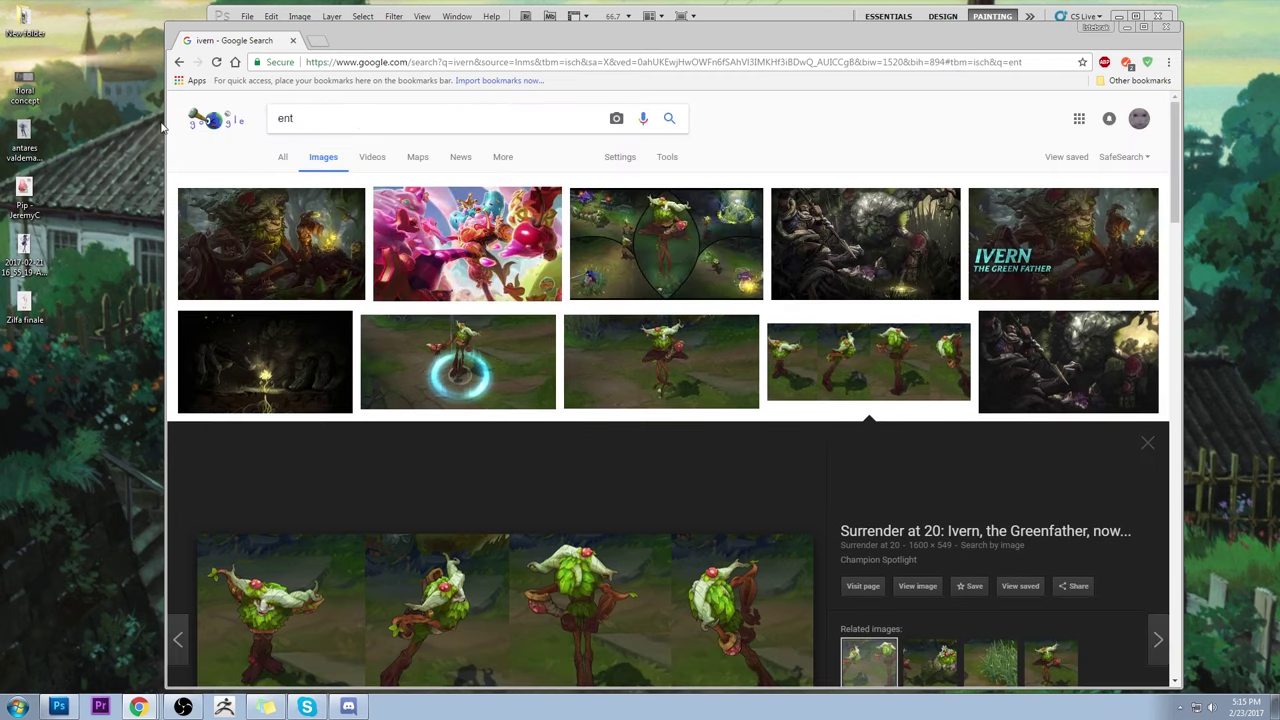
pyautogui.press('Return')
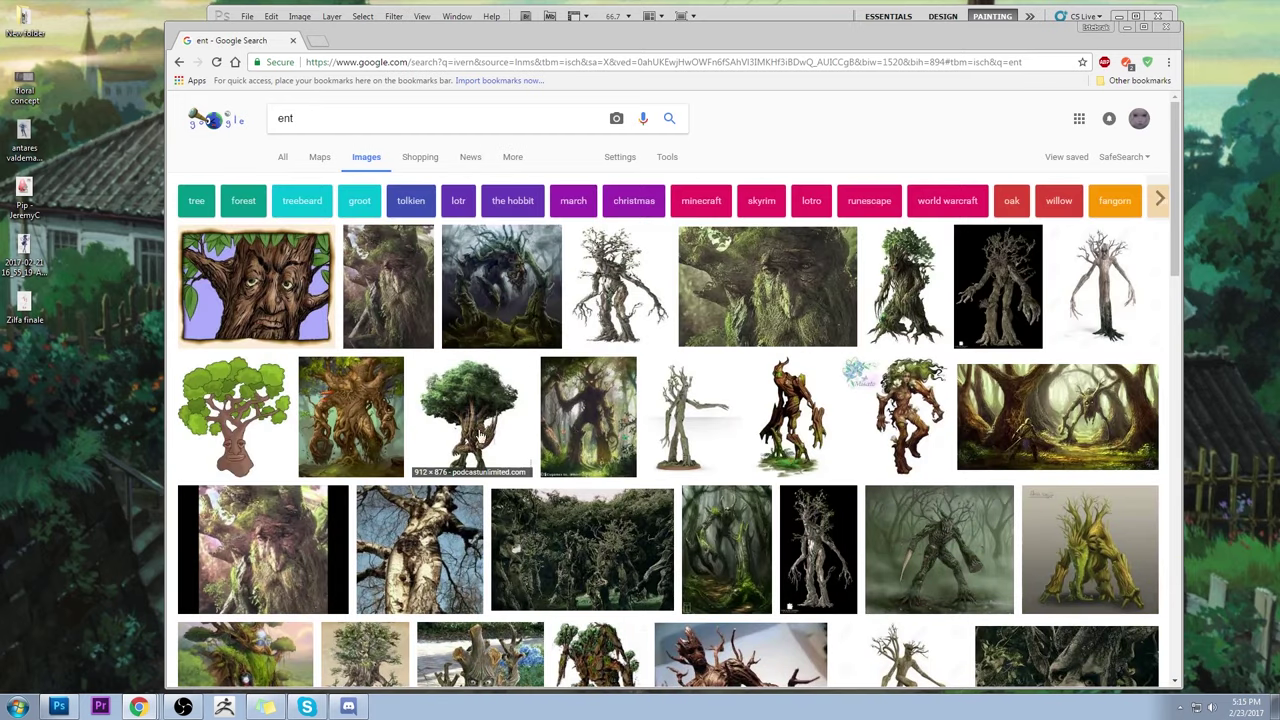
pyautogui.click(997, 294)
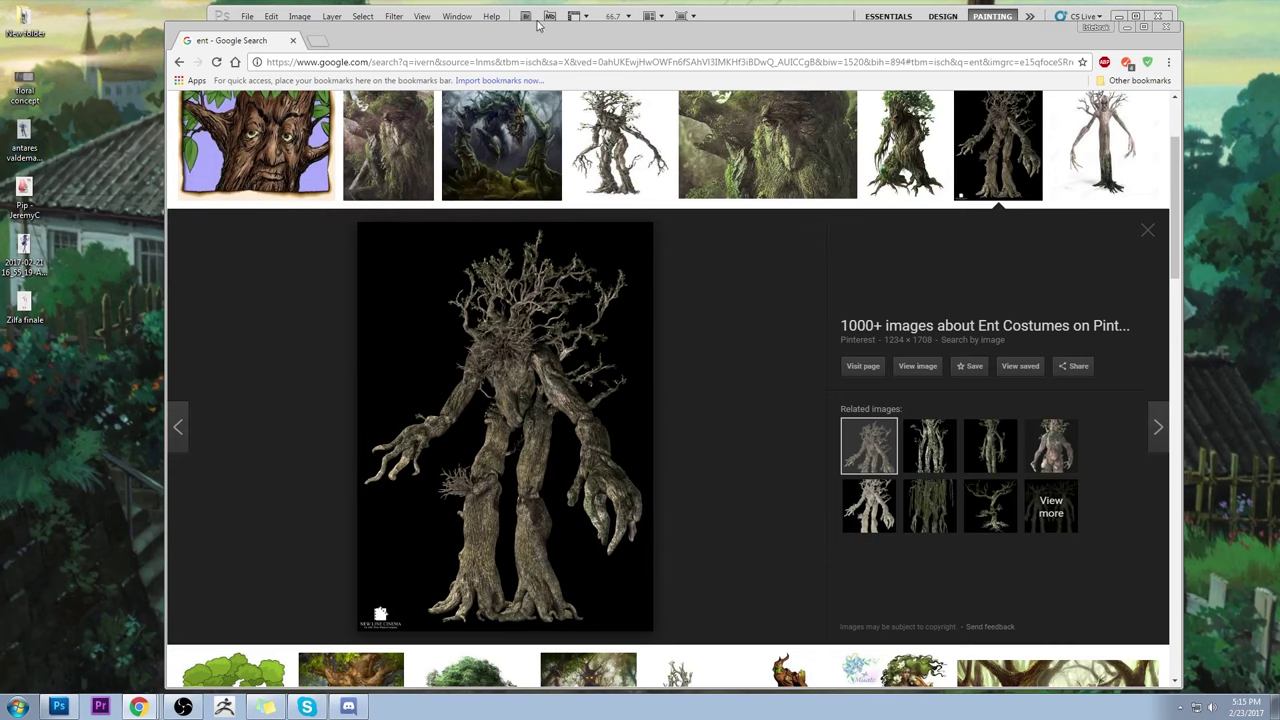
pyautogui.click(708, 16)
# - Flip through the FinalSubmission, Aeonium, floralhuman.jpg and flowerpeople_final.png sheets to Plant Humanoid Final.png
pyautogui.click(912, 56)
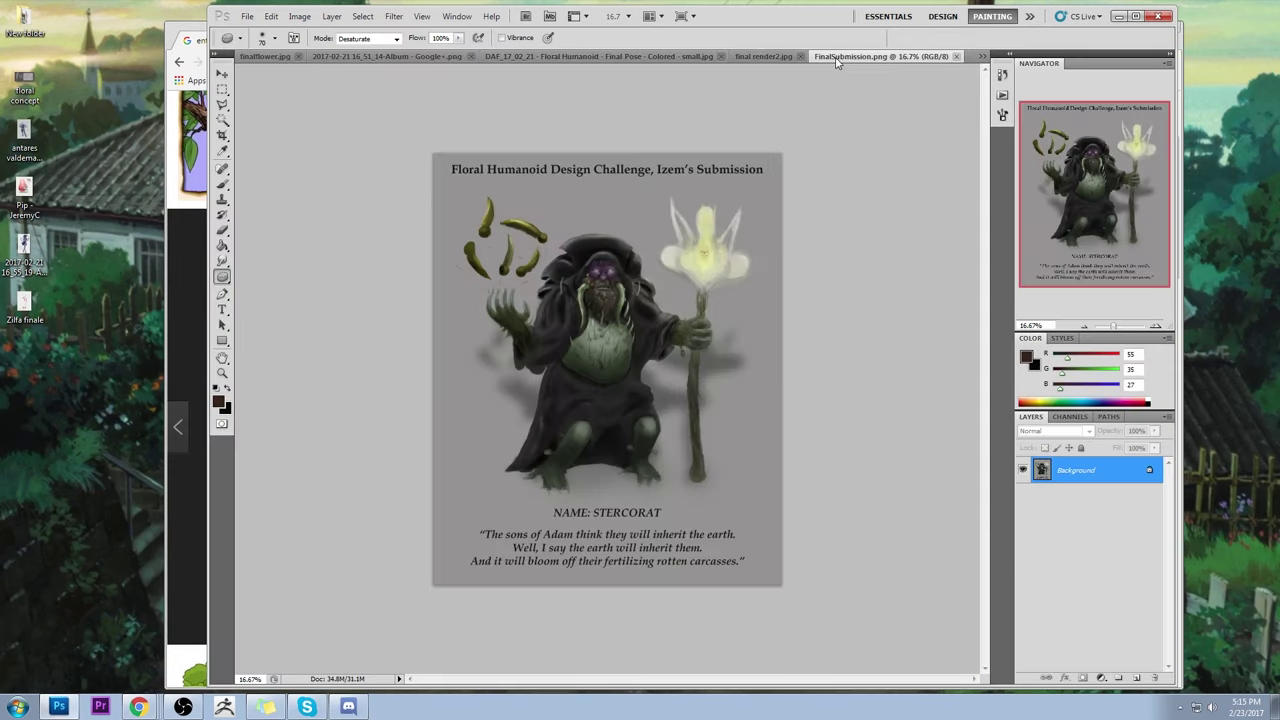
pyautogui.click(830, 56)
pyautogui.click(645, 57)
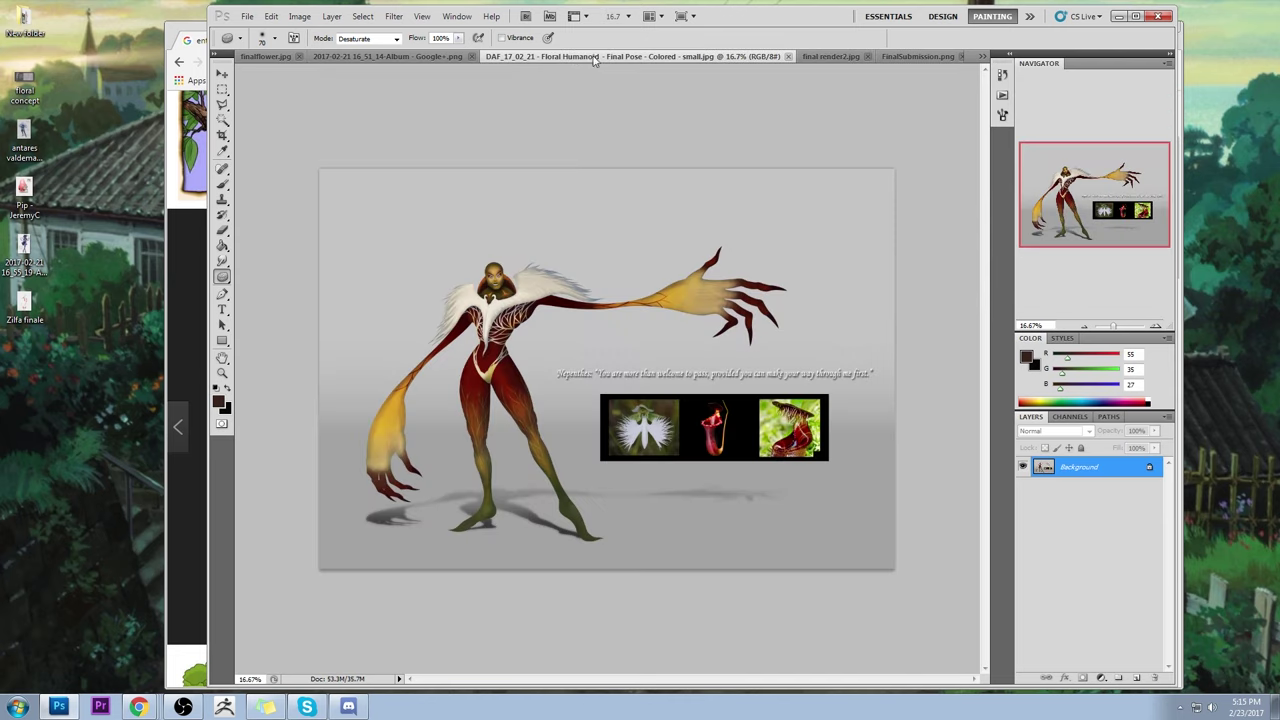
pyautogui.click(983, 56)
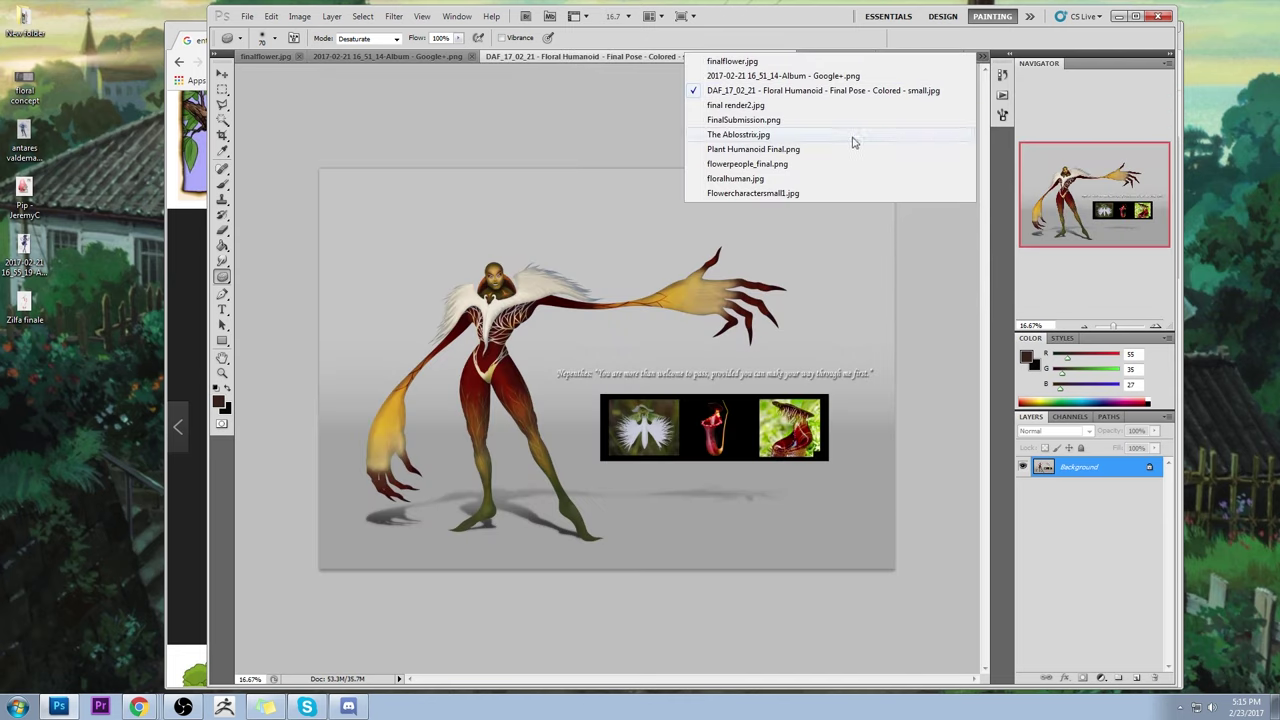
pyautogui.click(814, 193)
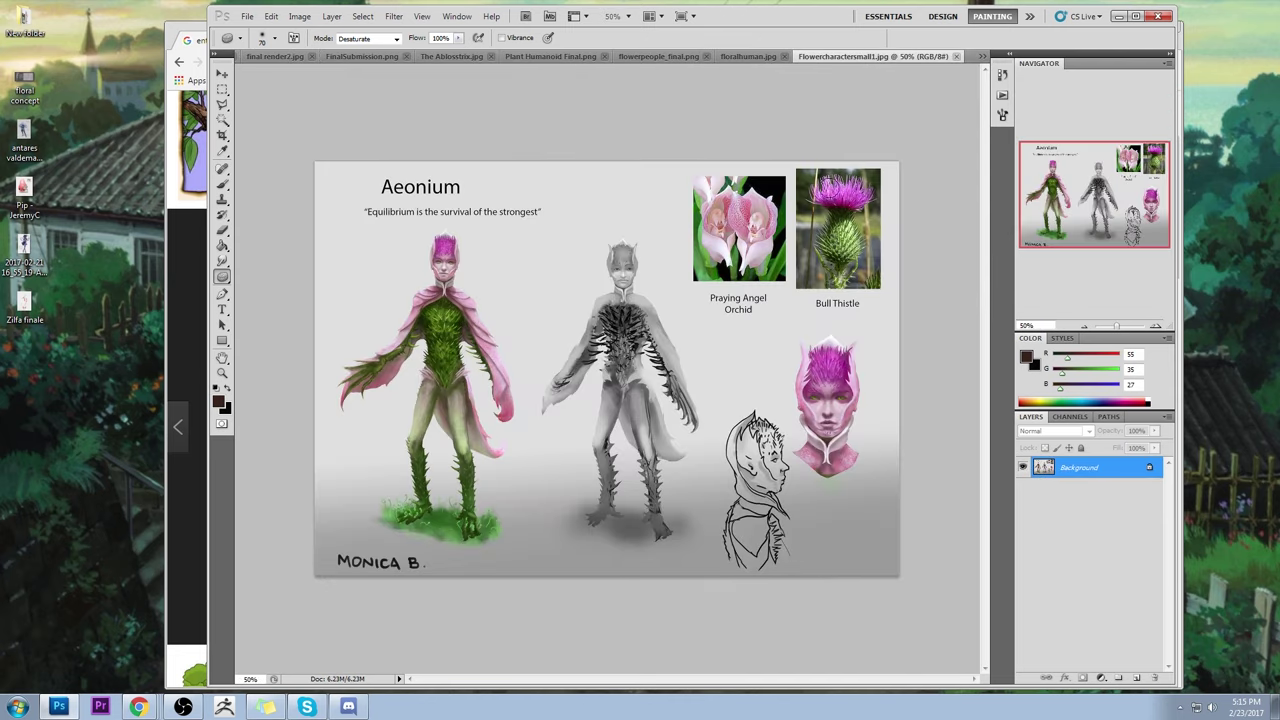
pyautogui.click(983, 57)
pyautogui.click(900, 178)
pyautogui.click(983, 57)
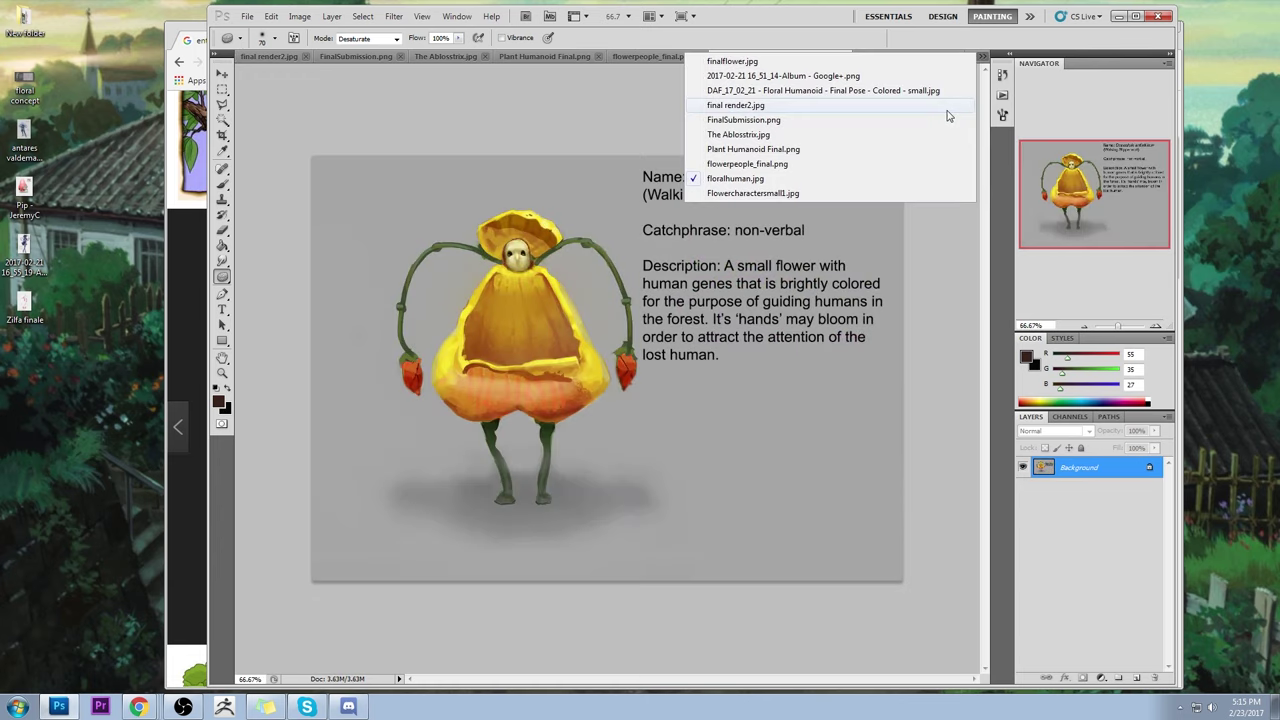
pyautogui.click(878, 164)
pyautogui.click(983, 57)
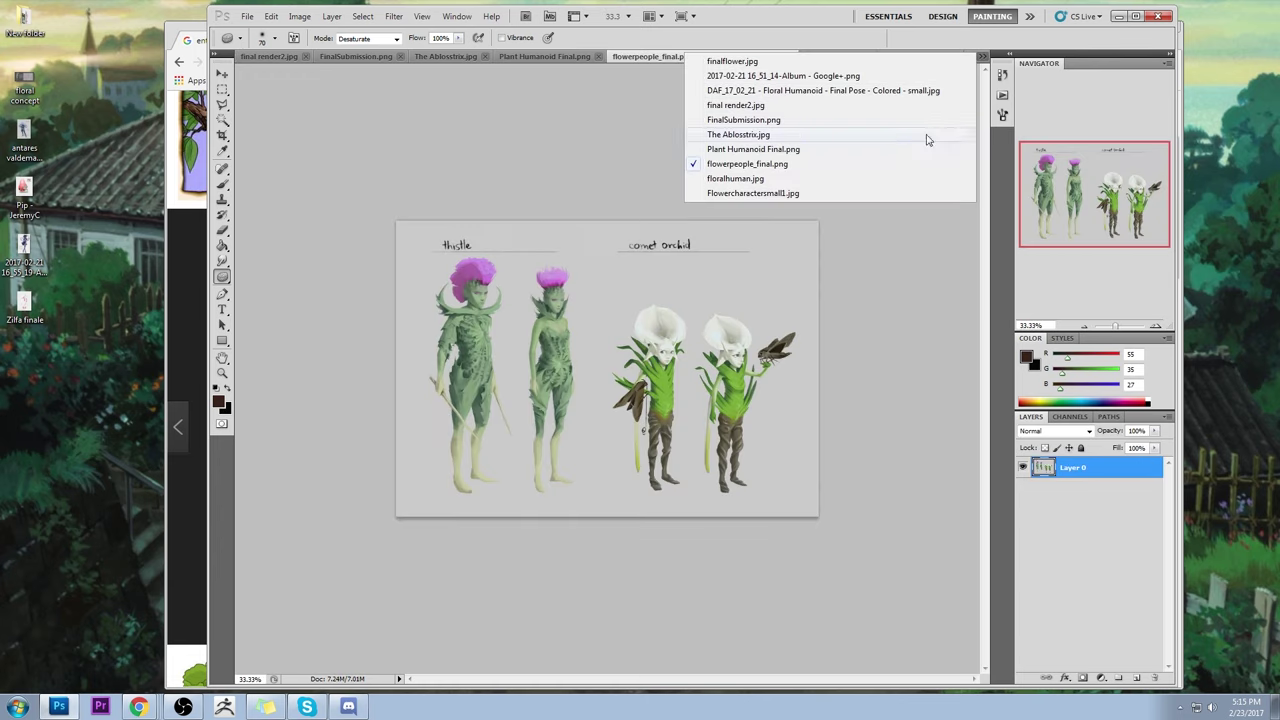
pyautogui.click(909, 150)
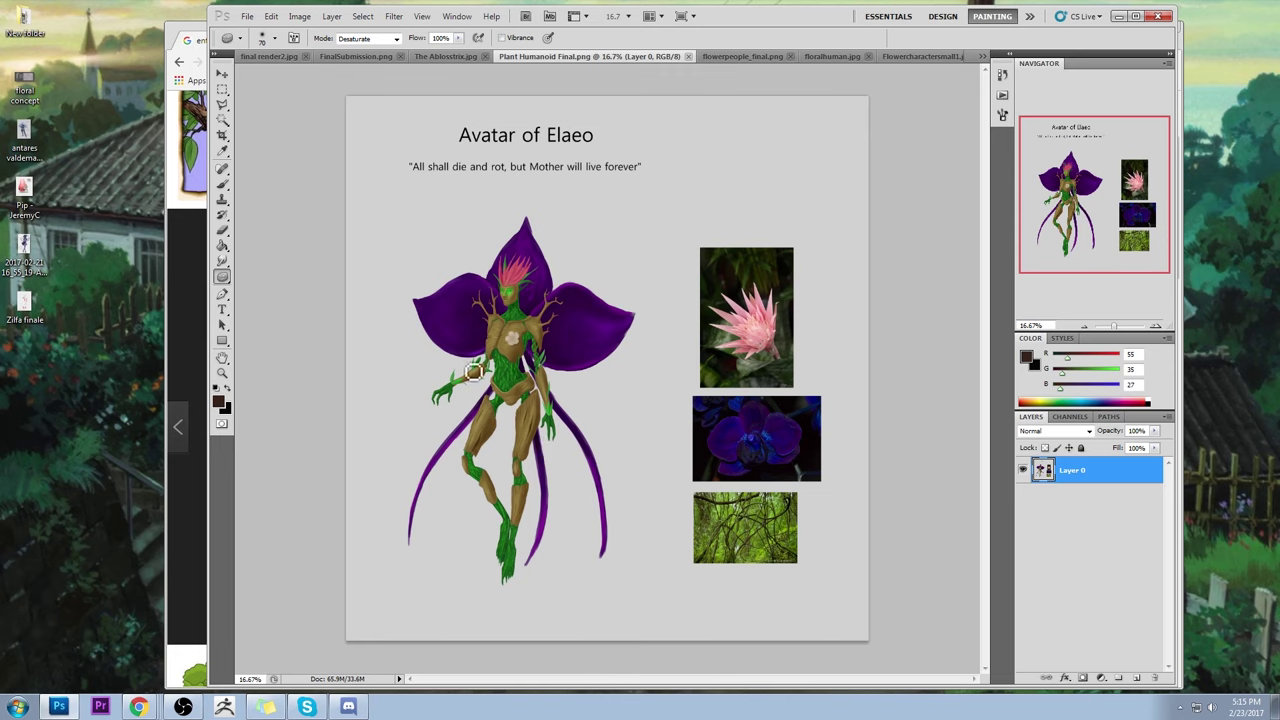
# - Zoom in on the figure's torso and legs, pan across it, then zoom back out
pyautogui.press('z')
pyautogui.moveTo(414, 268); pyautogui.dragTo(600, 500)
pyautogui.moveTo(817, 545); pyautogui.dragTo(702, 414)
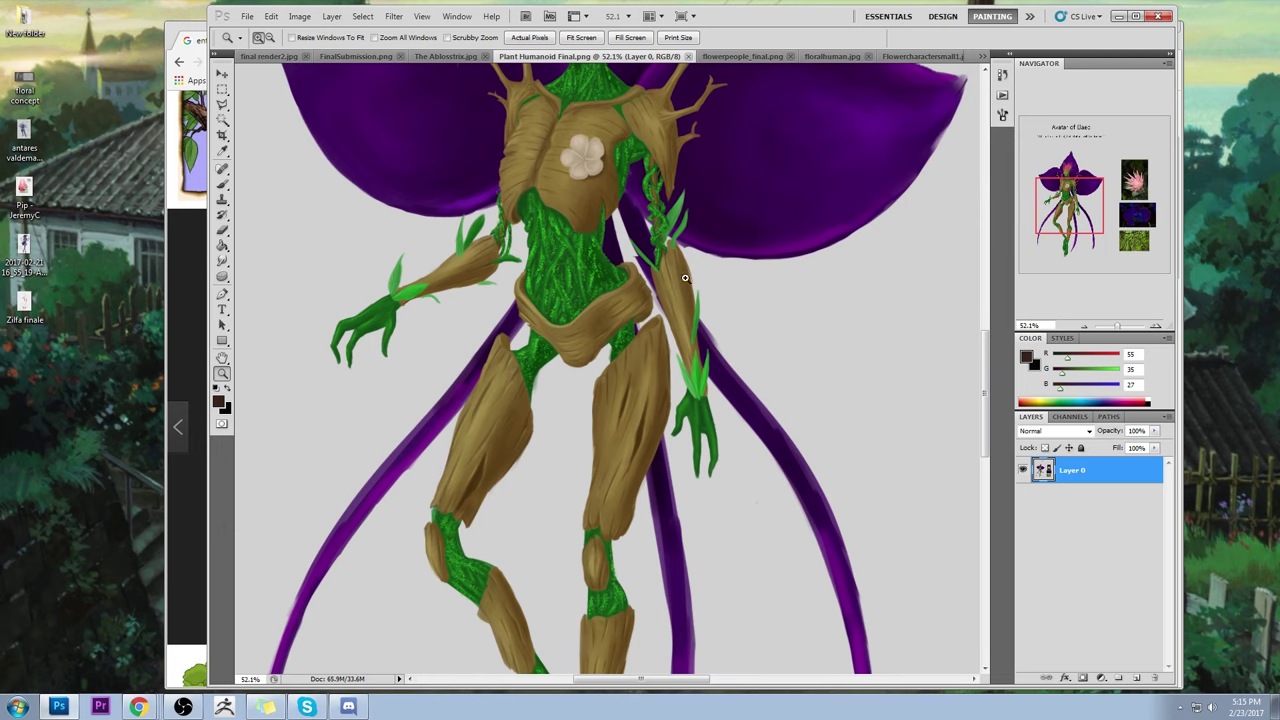
pyautogui.scroll(5, 728, 357)
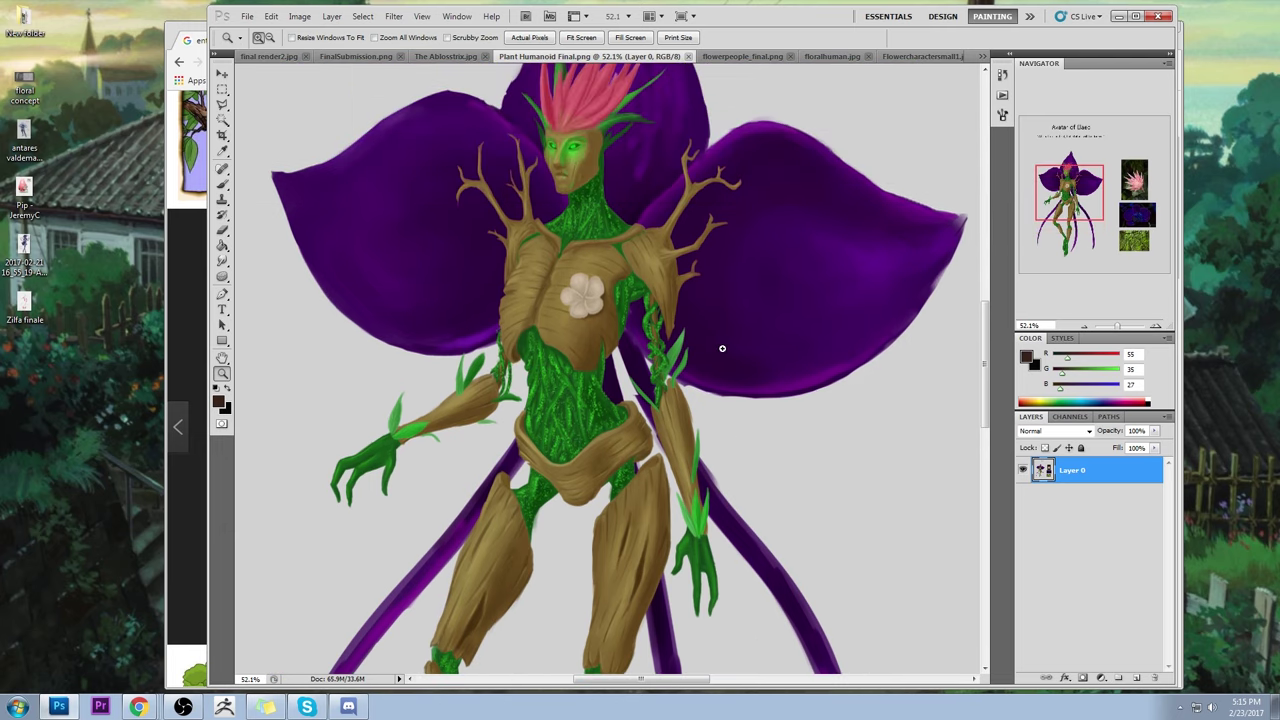
pyautogui.scroll(-10, 722, 348)
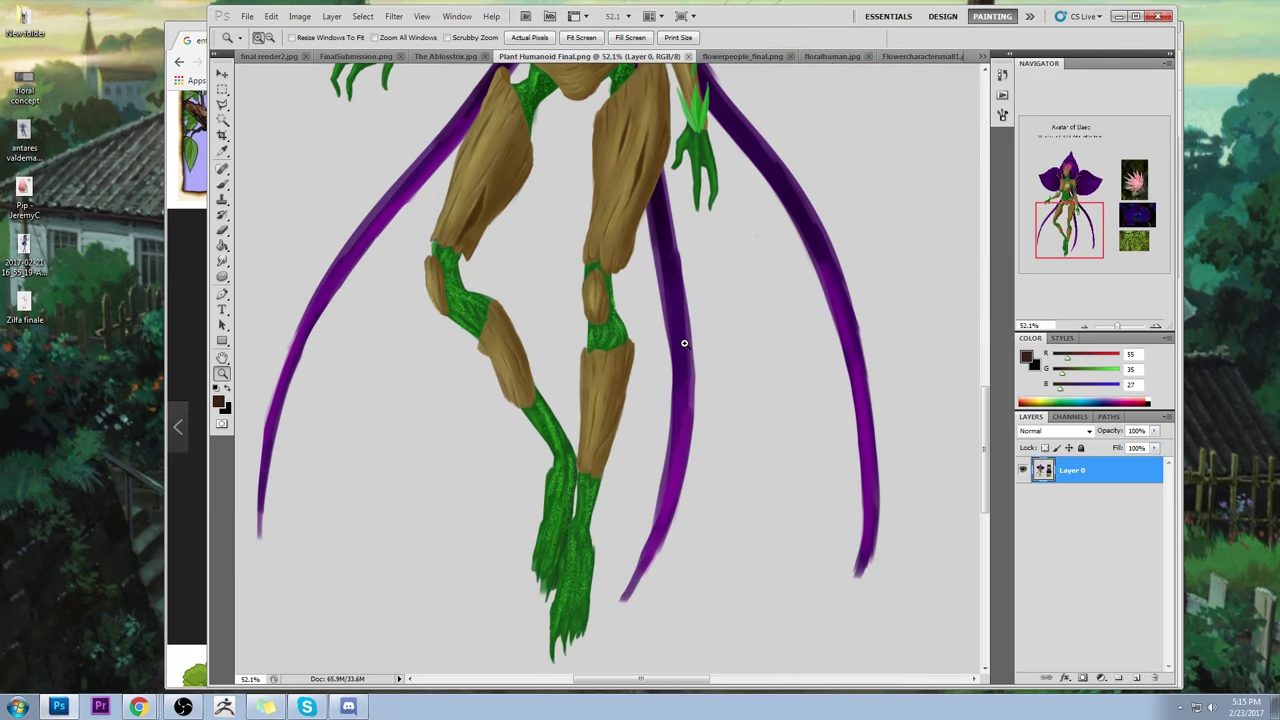
pyautogui.scroll(-3, 684, 343)
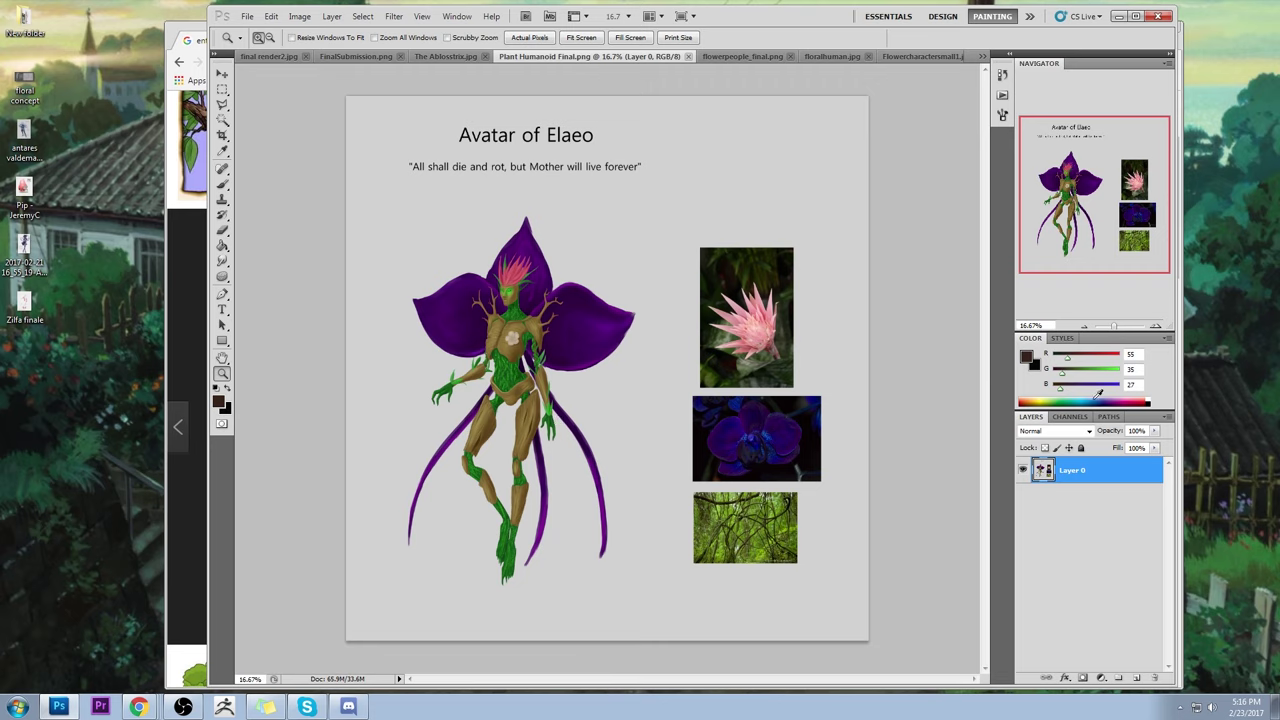
pyautogui.click(1030, 357)
pyautogui.click(1052, 334)
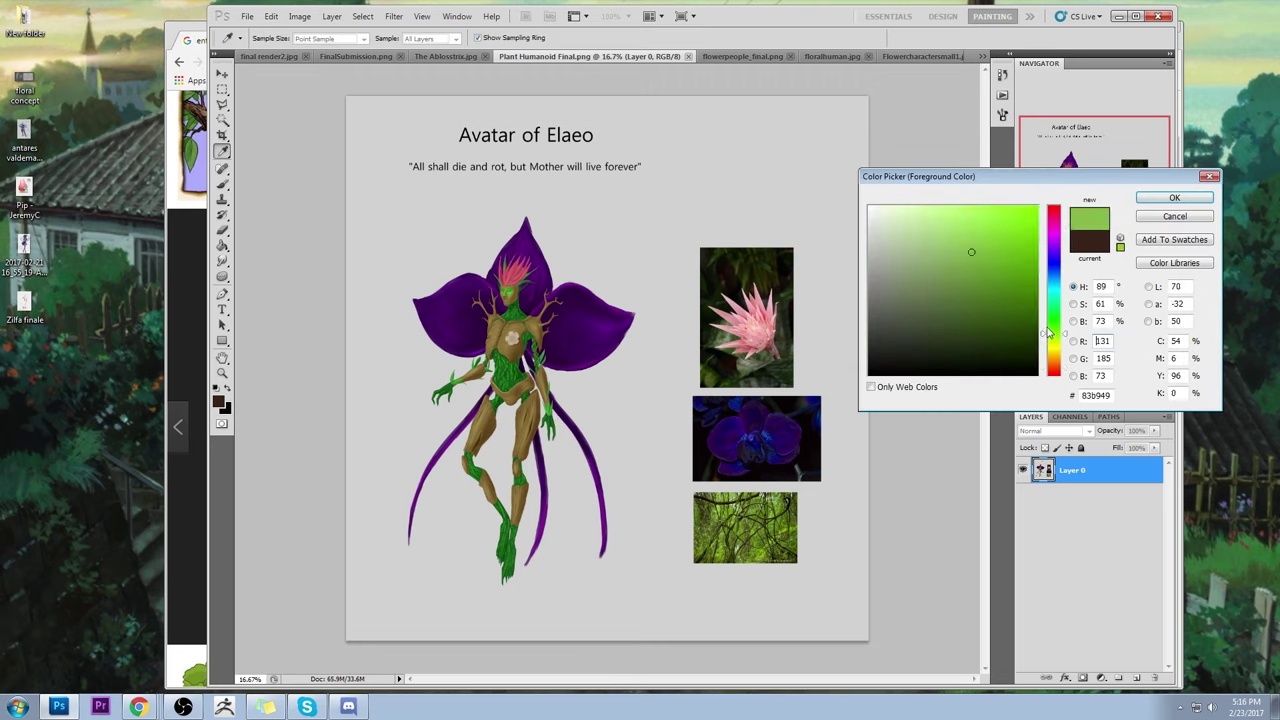
pyautogui.click(1050, 265)
pyautogui.click(1027, 212)
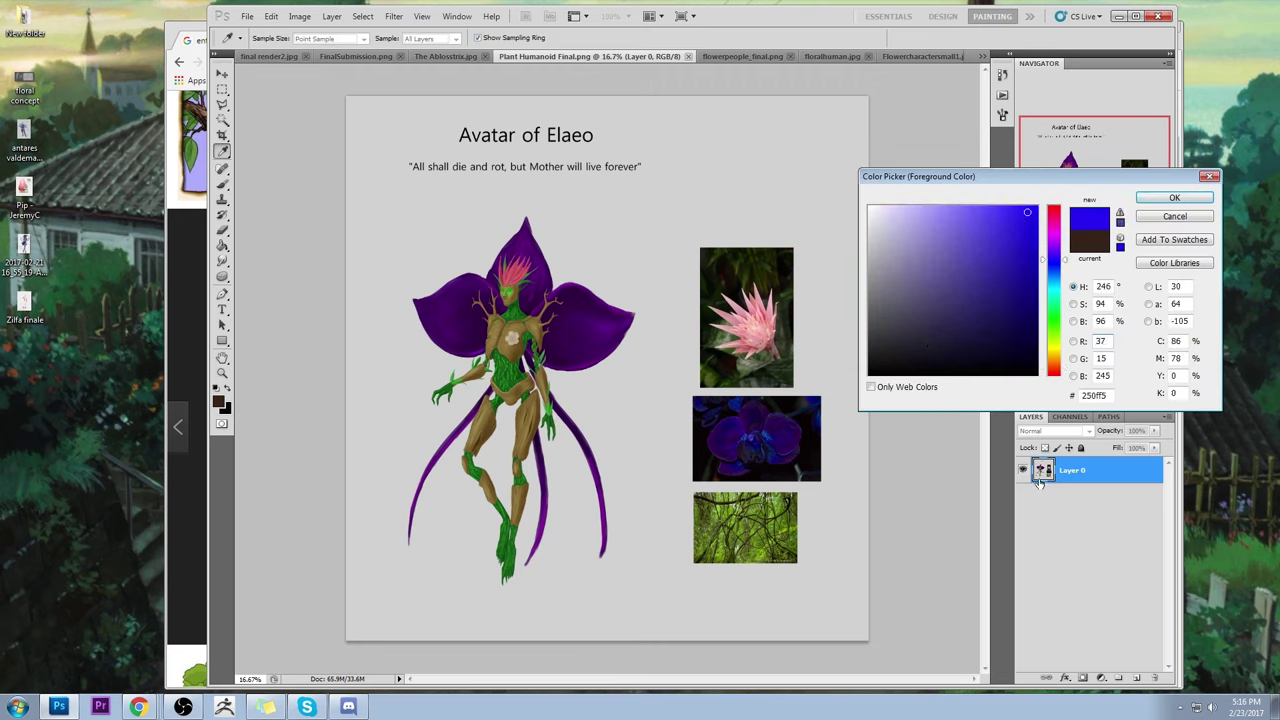
pyautogui.click(1162, 219)
pyautogui.press('z')
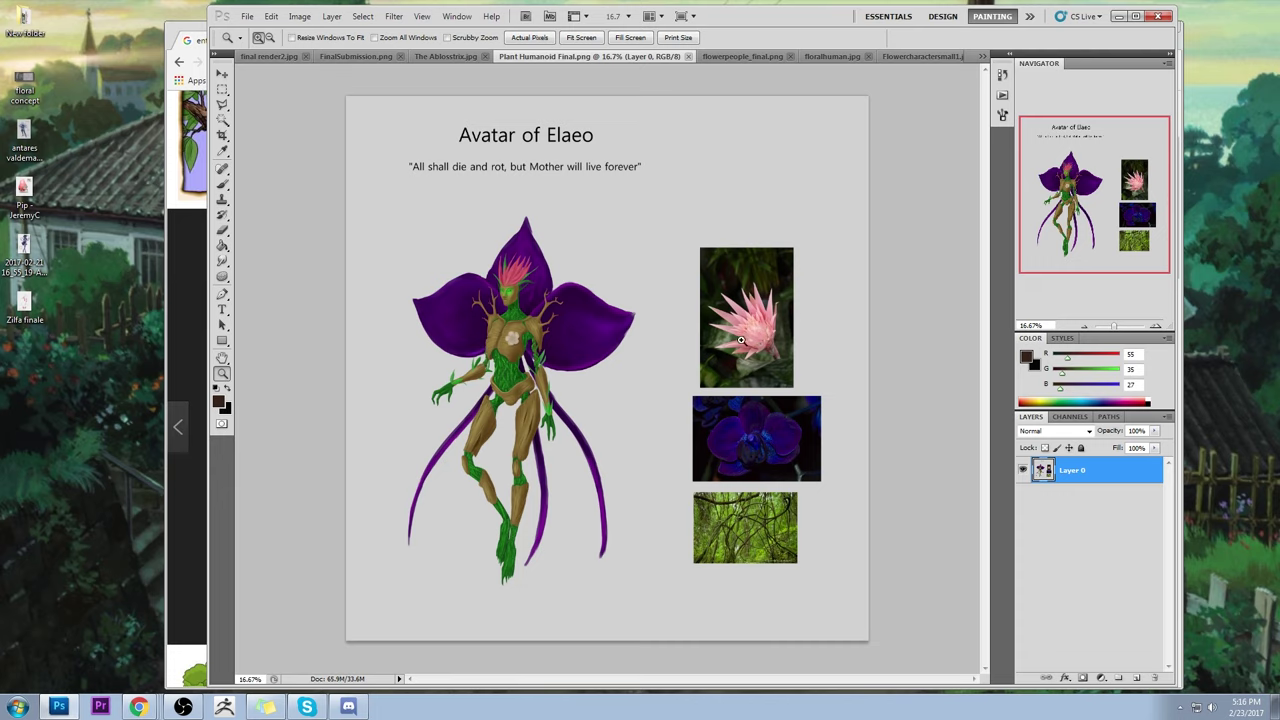
pyautogui.click(1026, 357)
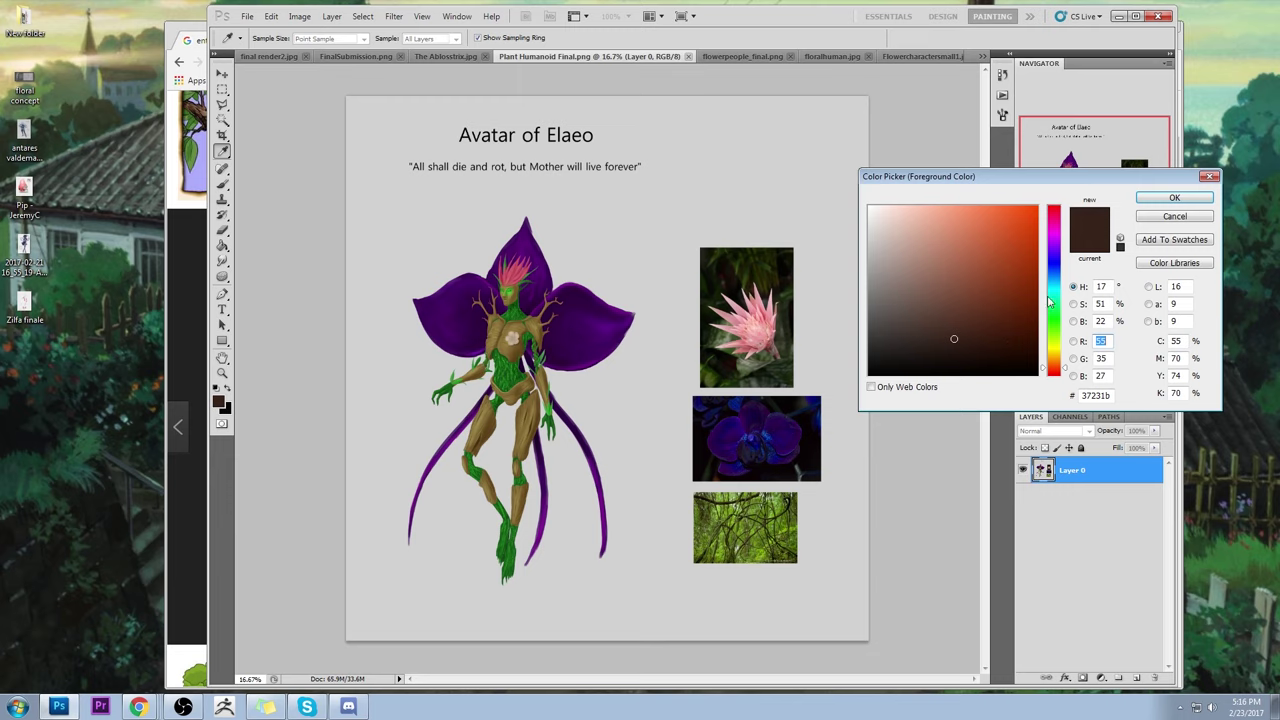
pyautogui.click(1053, 324)
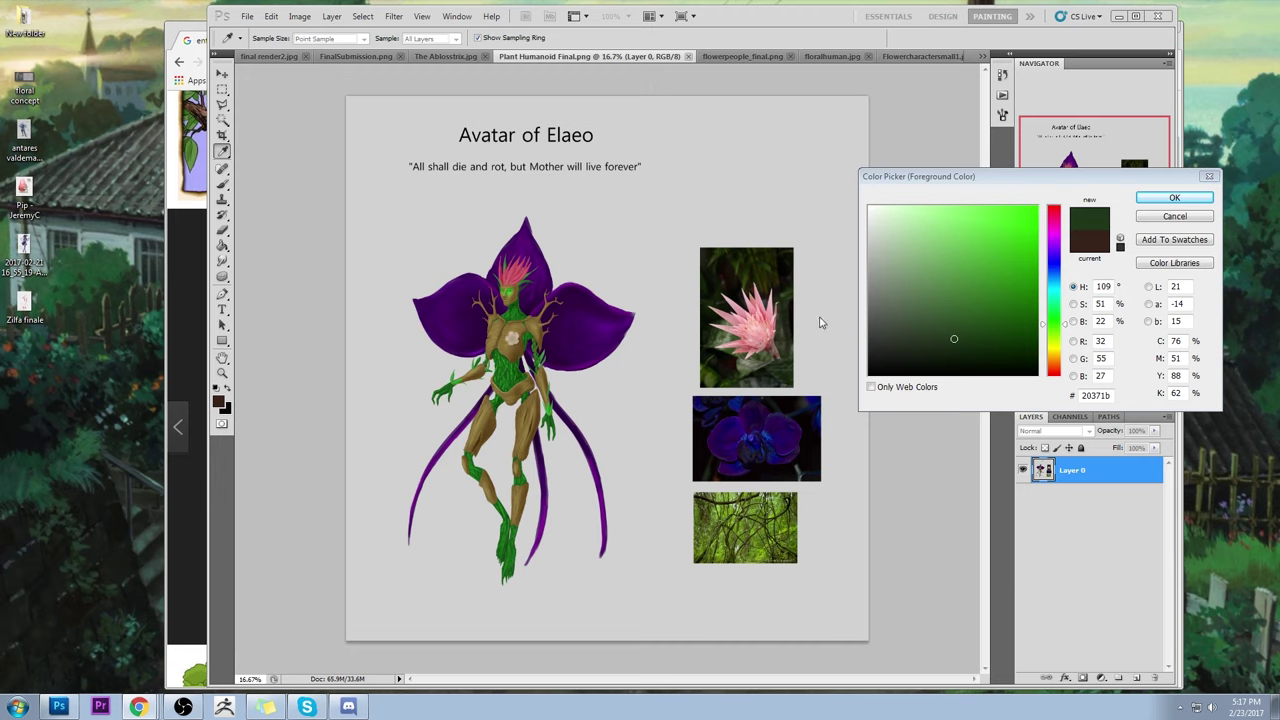
pyautogui.click(1172, 214)
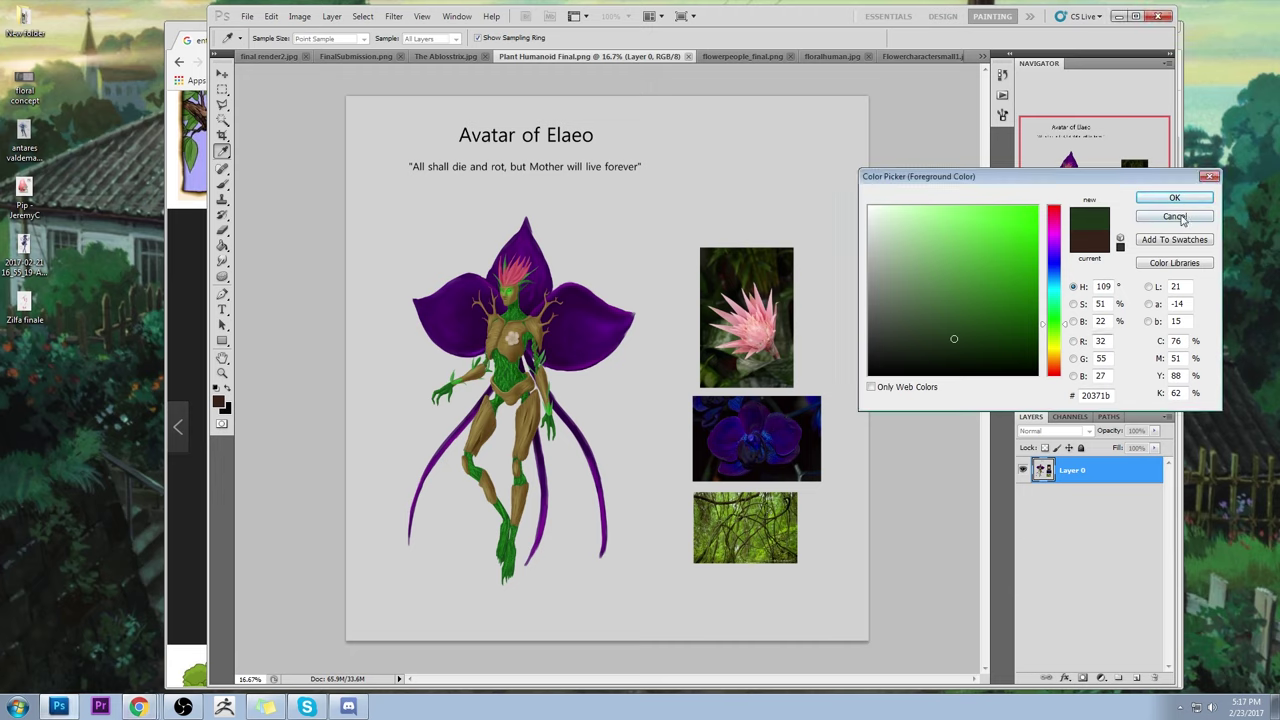
pyautogui.press('Escape')
pyautogui.press('z')
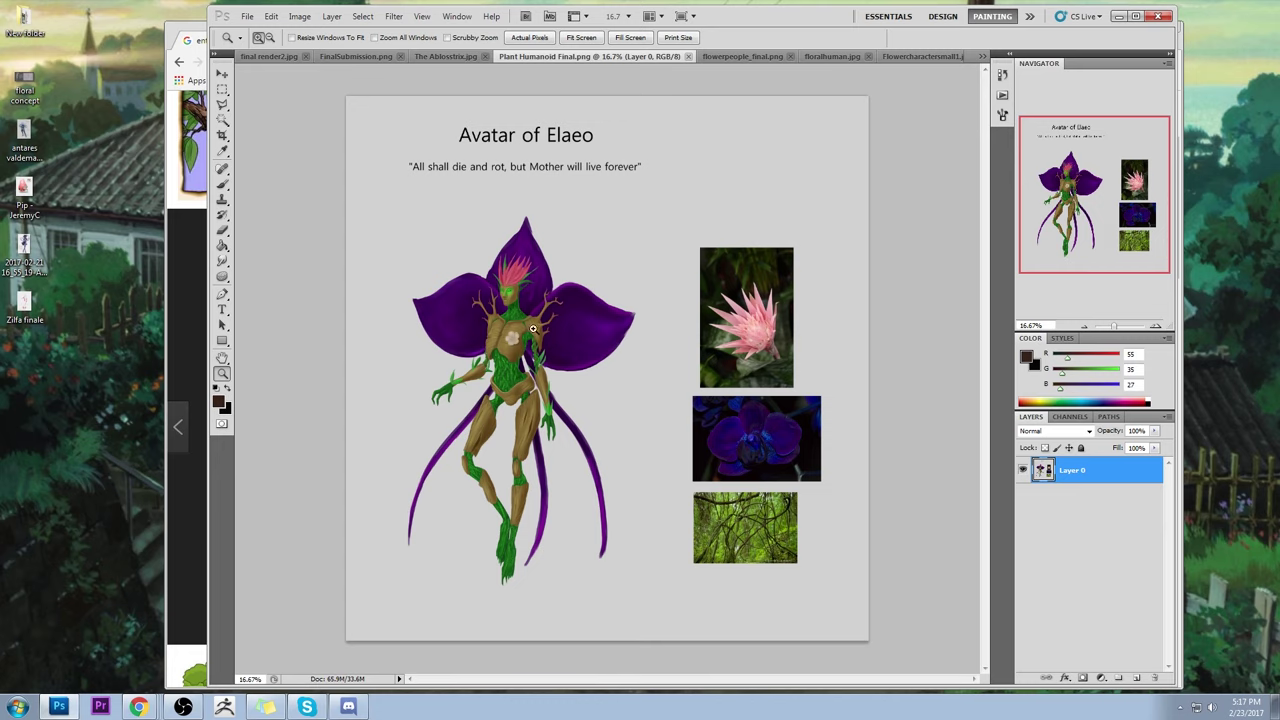
# - Select the grey page background with the Magic Wand and fill it white on a new layer
pyautogui.press('w')
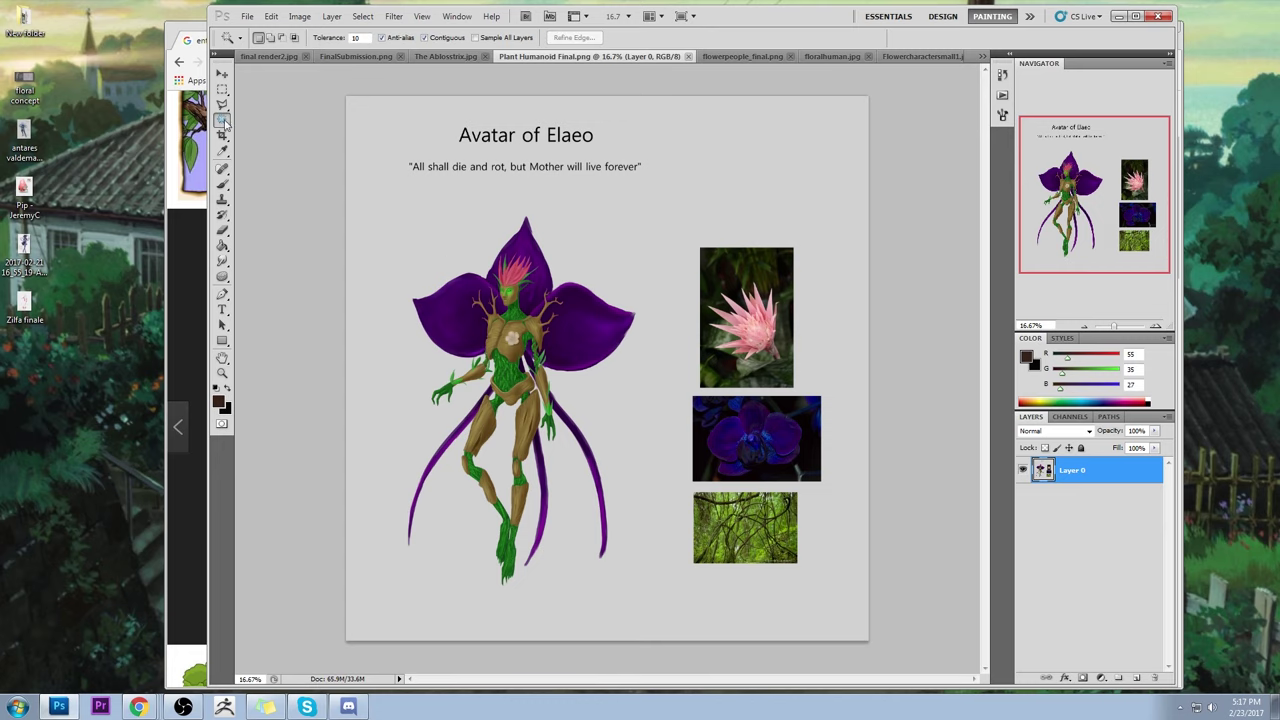
pyautogui.click(513, 435)
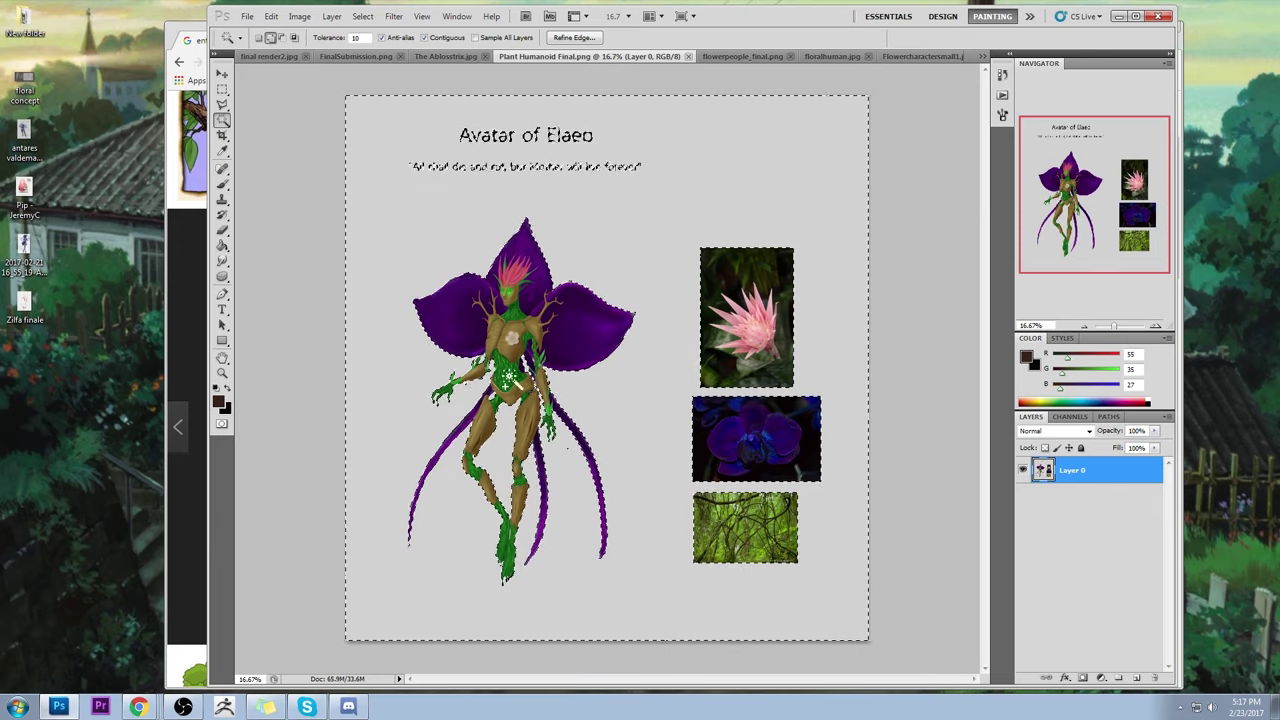
pyautogui.click(1138, 679)
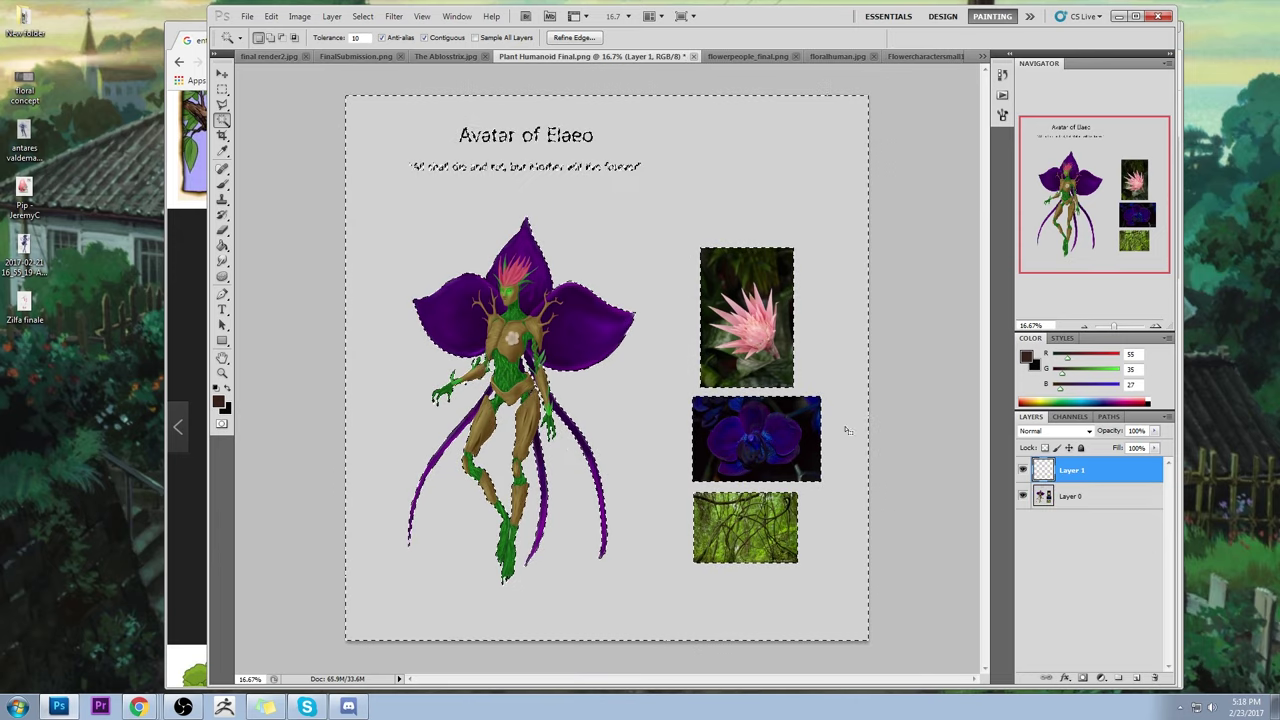
pyautogui.press('i')
pyautogui.click(1026, 356)
pyautogui.click(870, 208)
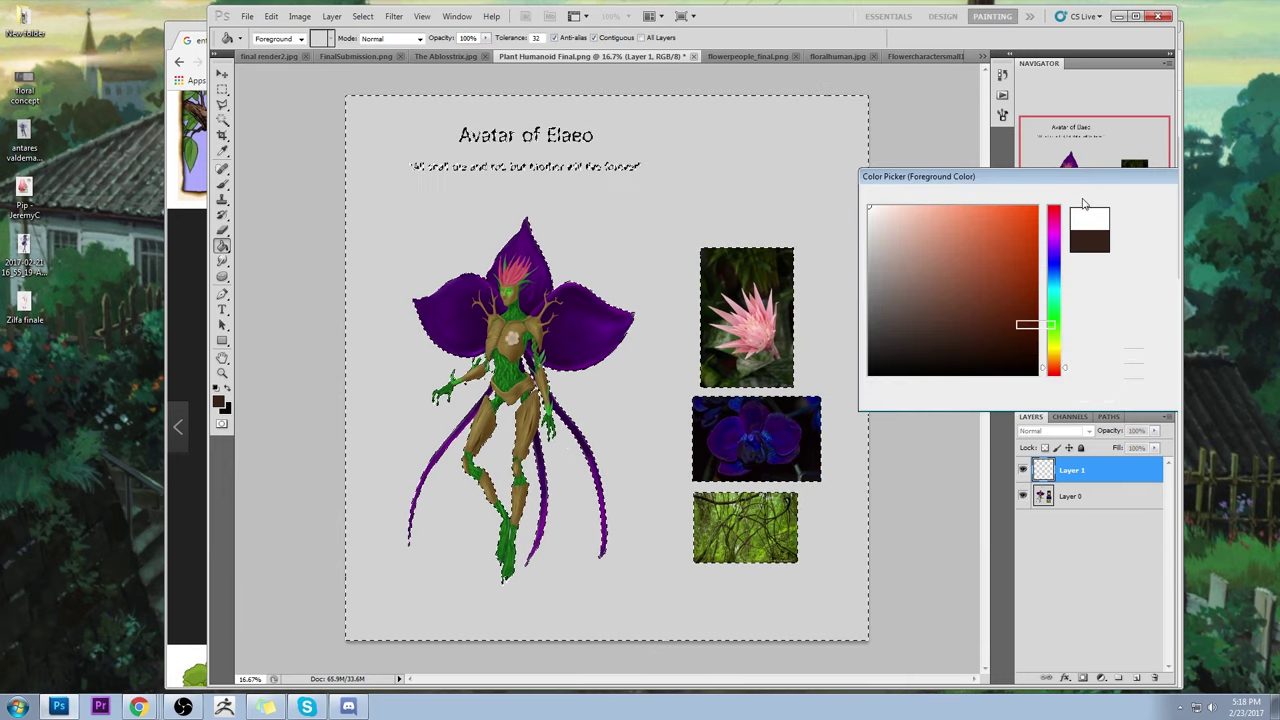
pyautogui.click(1174, 197)
pyautogui.press('g')
pyautogui.click(629, 253)
# - Invert the selection and fill the figure and reference pictures solid black on another new layer
pyautogui.press('m')
pyautogui.rightClick(656, 275)
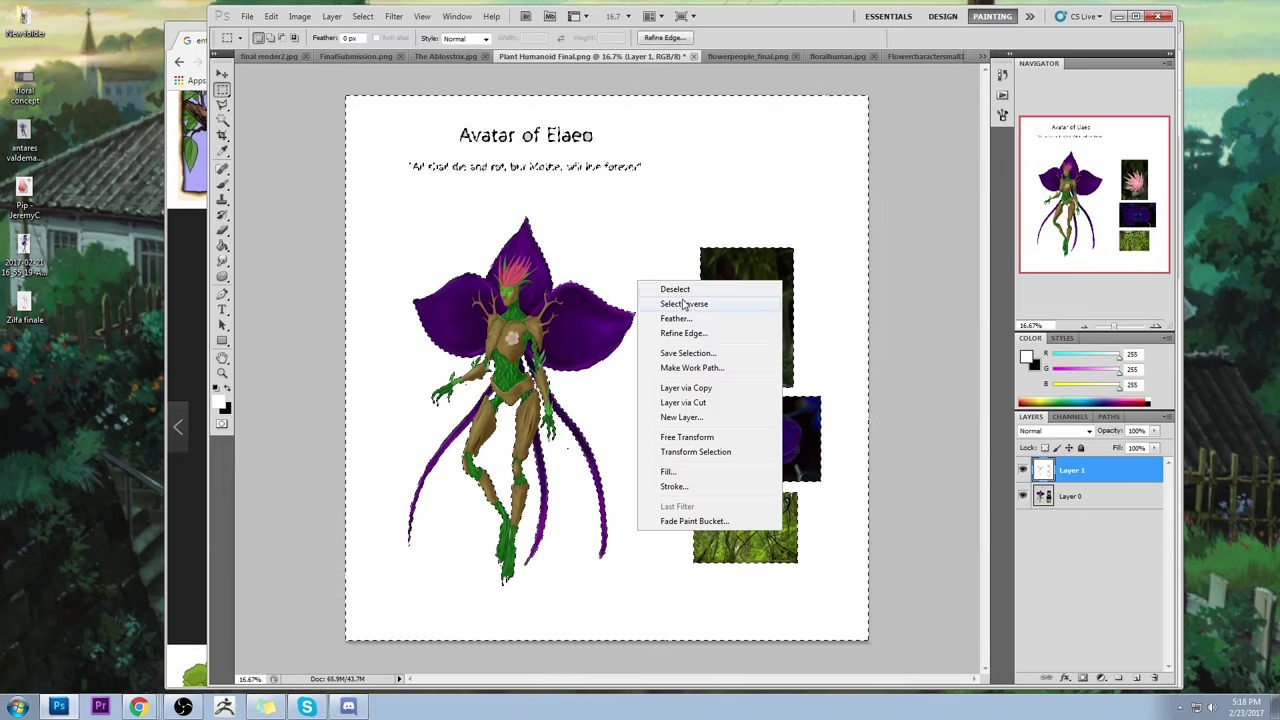
pyautogui.click(692, 303)
pyautogui.click(1138, 679)
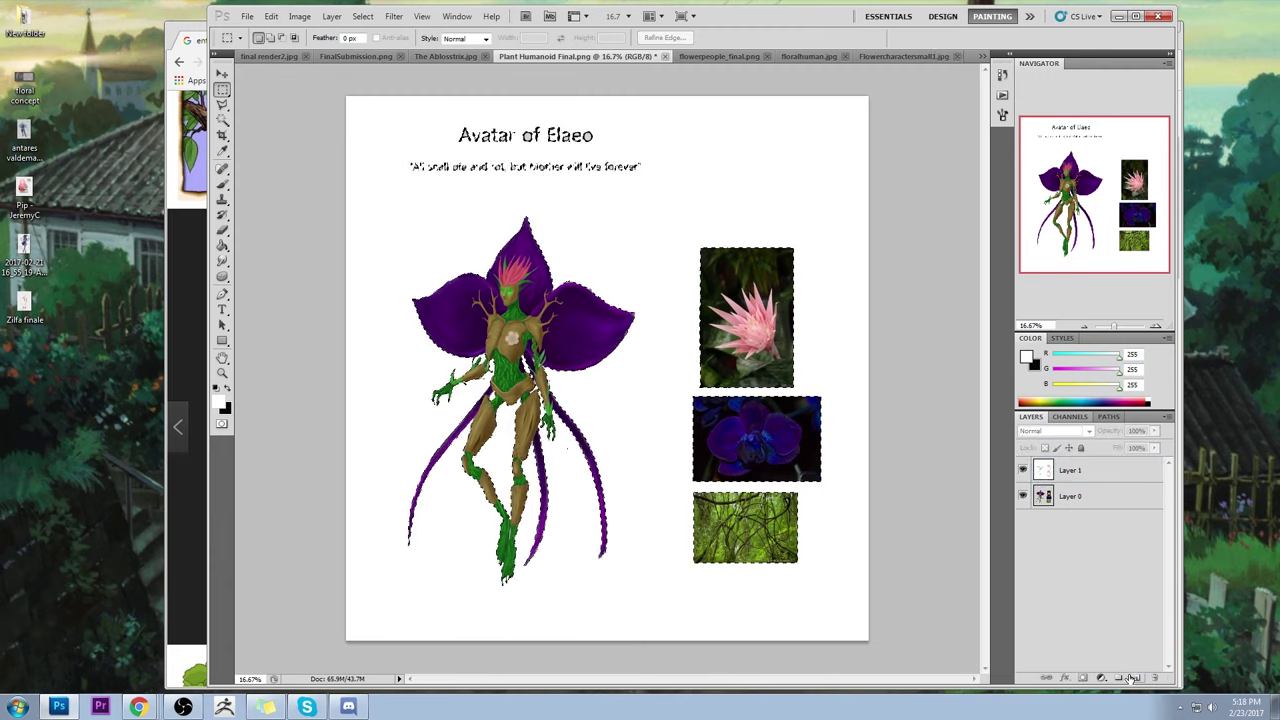
pyautogui.click(1026, 358)
pyautogui.click(880, 366)
pyautogui.click(1171, 199)
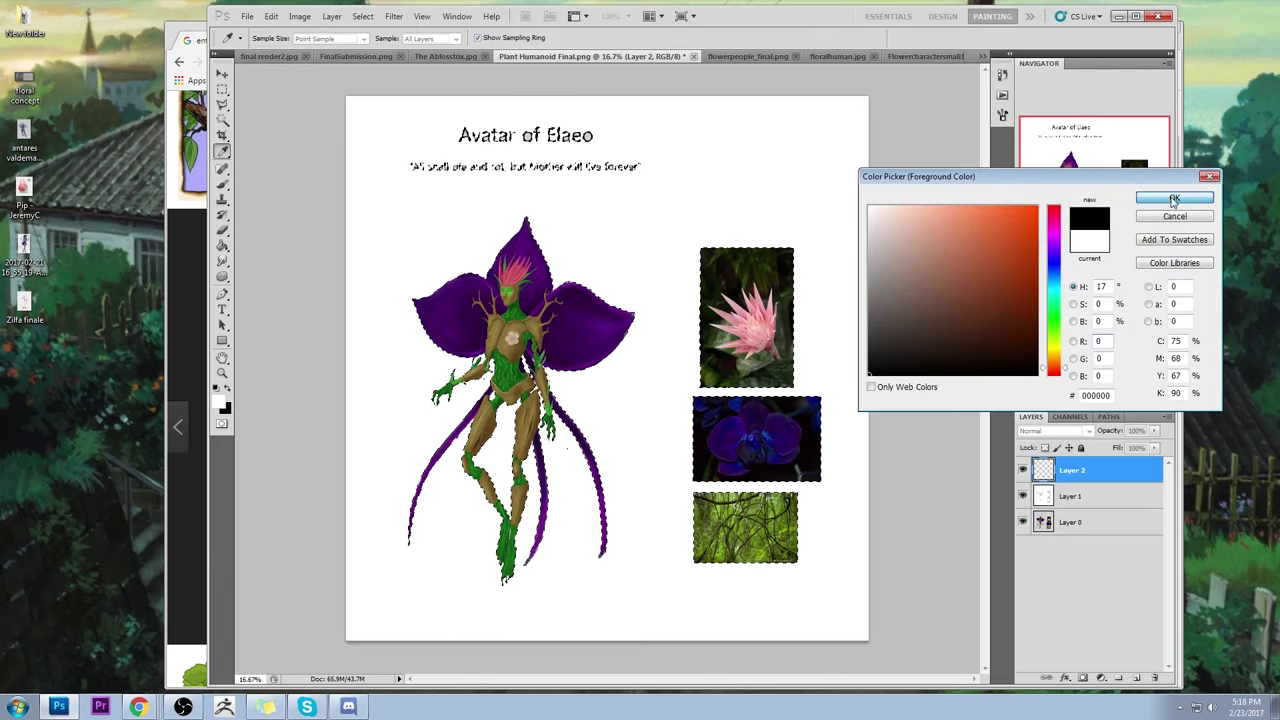
pyautogui.press('g')
pyautogui.click(686, 461)
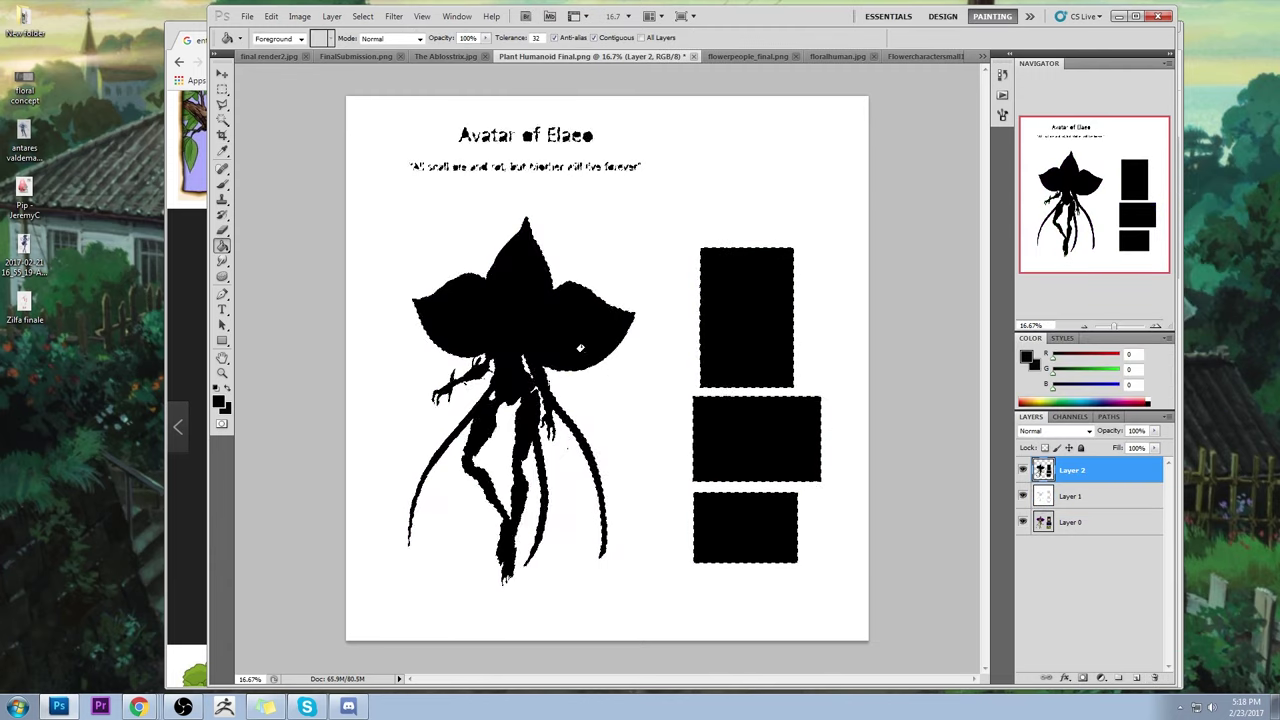
# - Deselect and paint soft grey shading down the silhouette's legs and tentacles
pyautogui.press('m')
pyautogui.rightClick(580, 287)
pyautogui.click(612, 294)
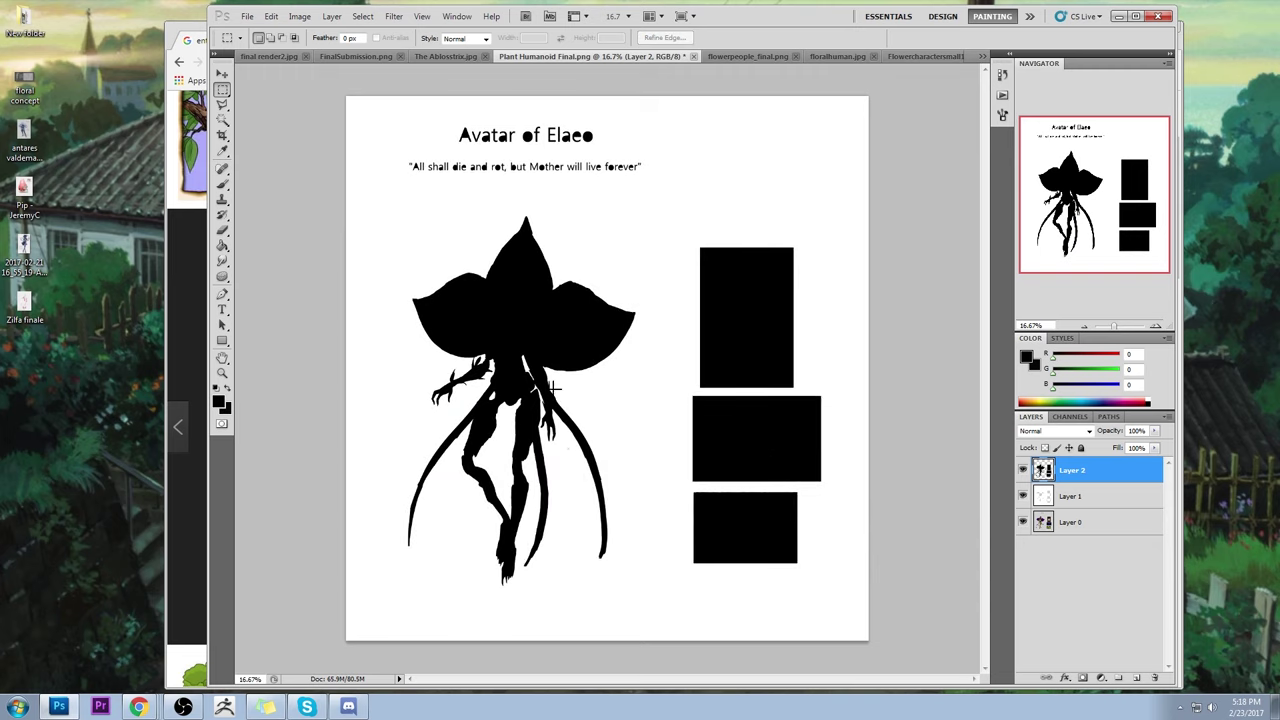
pyautogui.press('b')
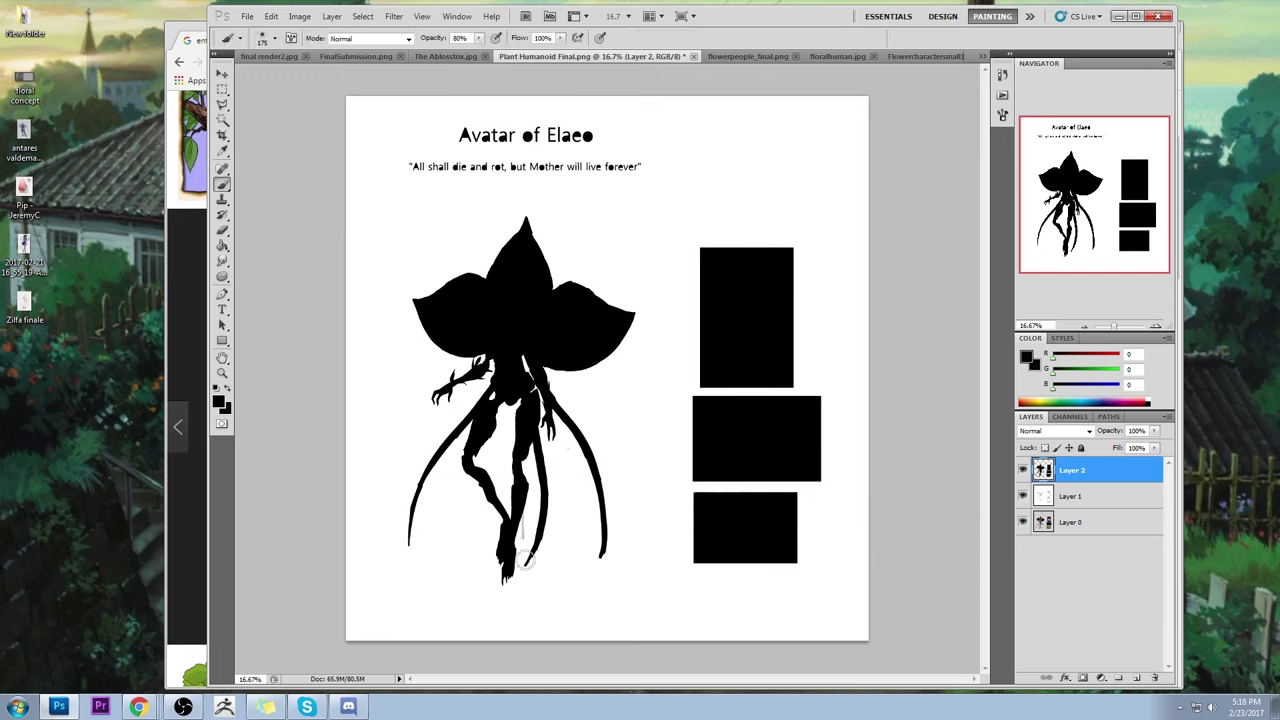
pyautogui.moveTo(497, 436); pyautogui.dragTo(507, 543)
pyautogui.moveTo(545, 398); pyautogui.dragTo(538, 558)
pyautogui.moveTo(560, 402)
pyautogui.mouseDown()
pyautogui.moveTo(596, 456)
pyautogui.moveTo(615, 548)
pyautogui.mouseUp()
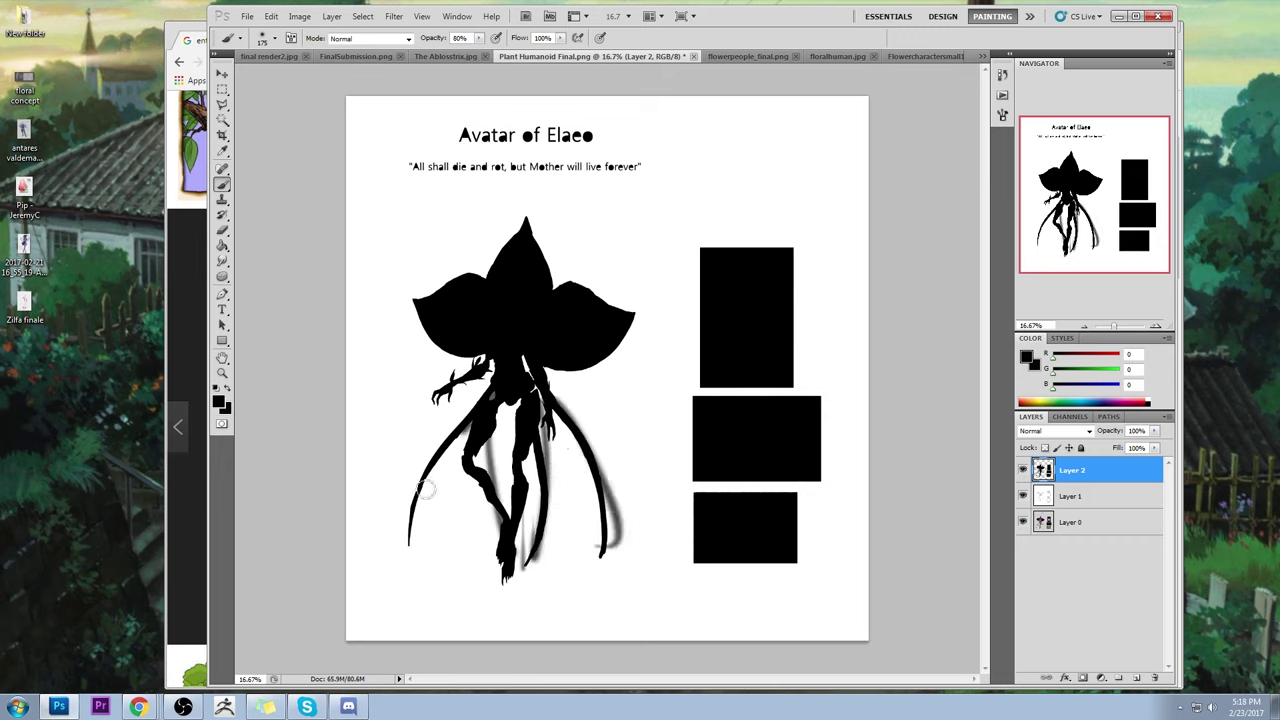
pyautogui.moveTo(462, 436); pyautogui.dragTo(392, 564)
# - Undo the grey shading, set the foreground to white, adjust the brush, and add Layer 3
pyautogui.hotkey('ctrl', 'alt', 'z')
pyautogui.hotkey('ctrl', 'alt', 'z')
pyautogui.hotkey('ctrl', 'alt', 'z')
pyautogui.hotkey('ctrl', 'alt', 'z')
pyautogui.hotkey('ctrl', 'alt', 'z')
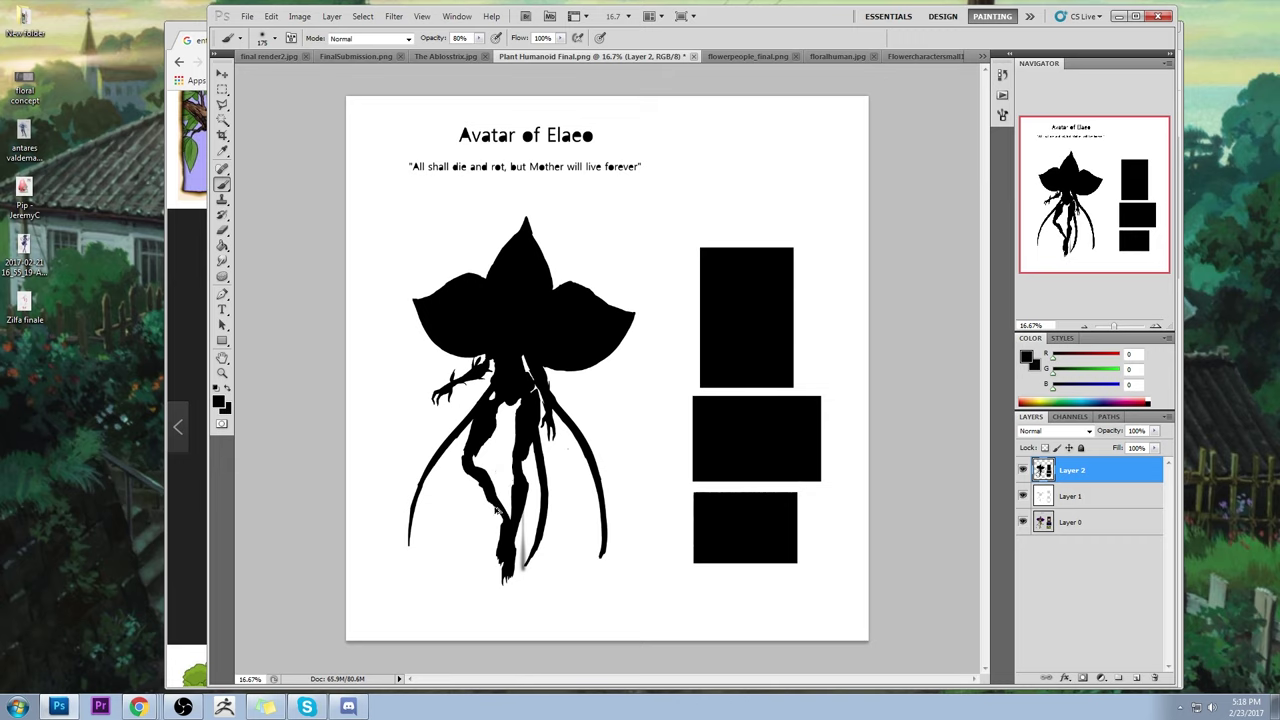
pyautogui.click(1026, 358)
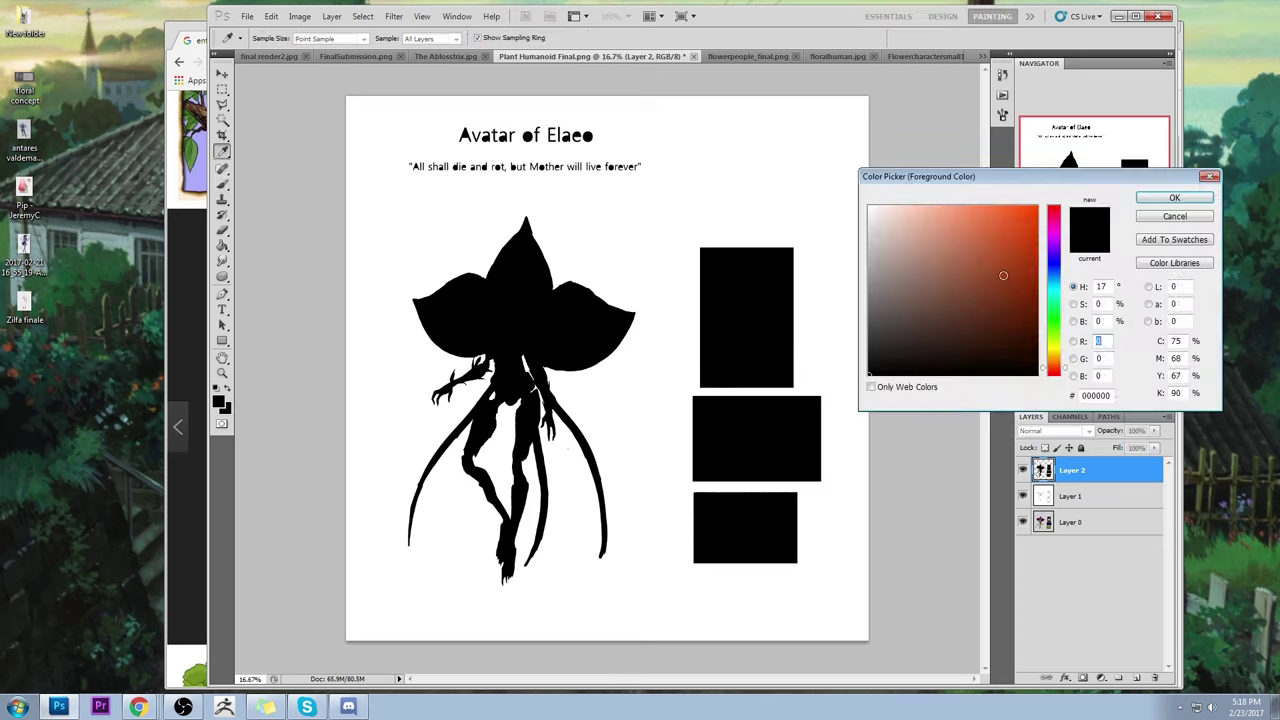
pyautogui.click(876, 180)
pyautogui.click(1160, 198)
pyautogui.rightClick(600, 297)
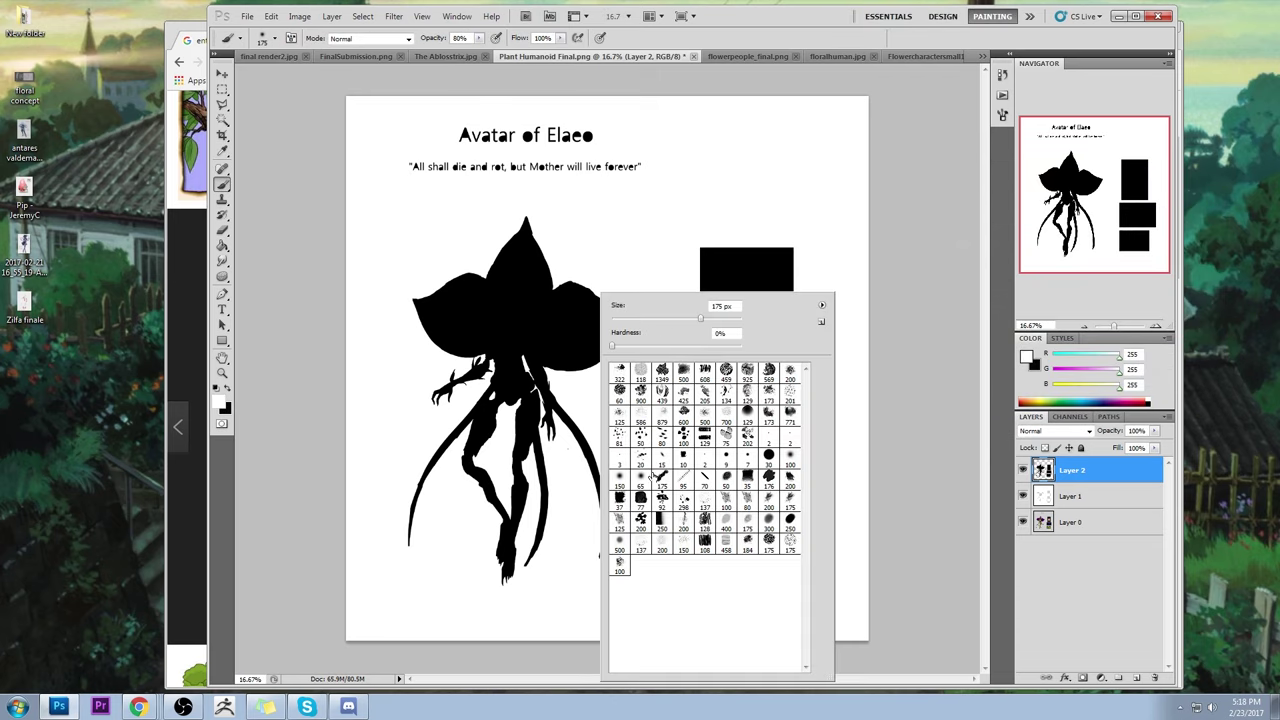
pyautogui.click(924, 352)
pyautogui.click(1135, 679)
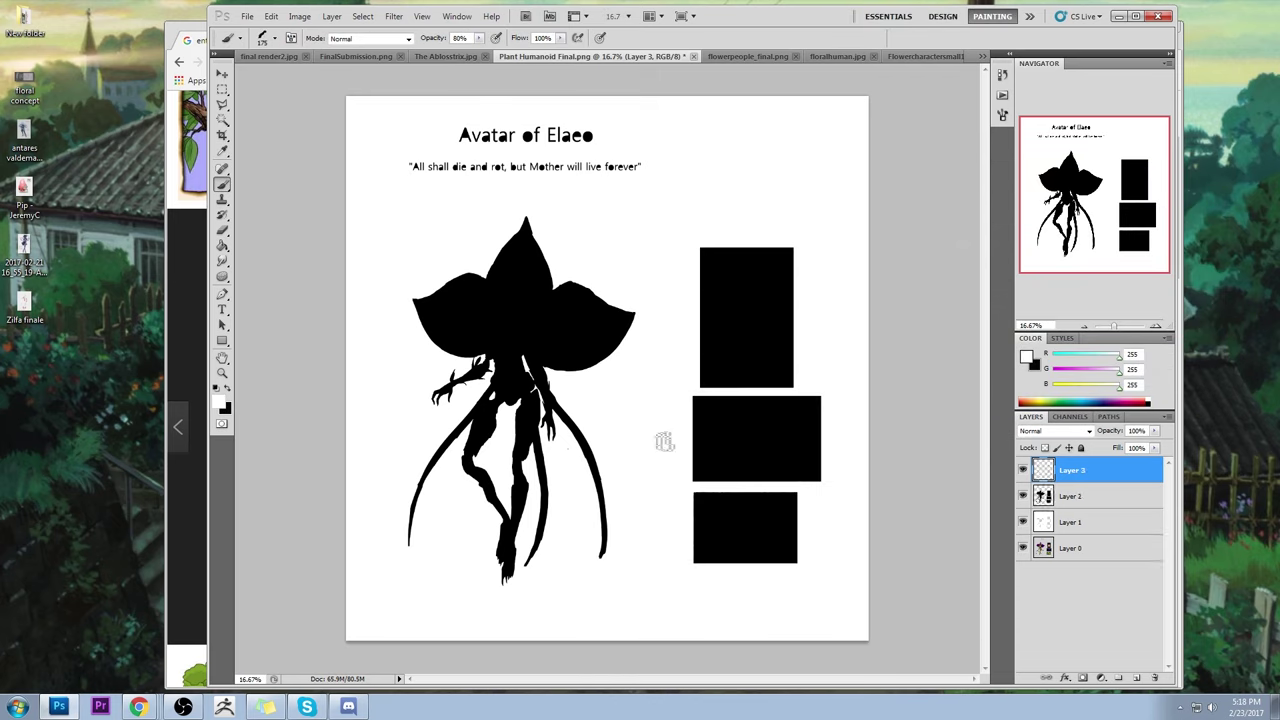
pyautogui.press('0')
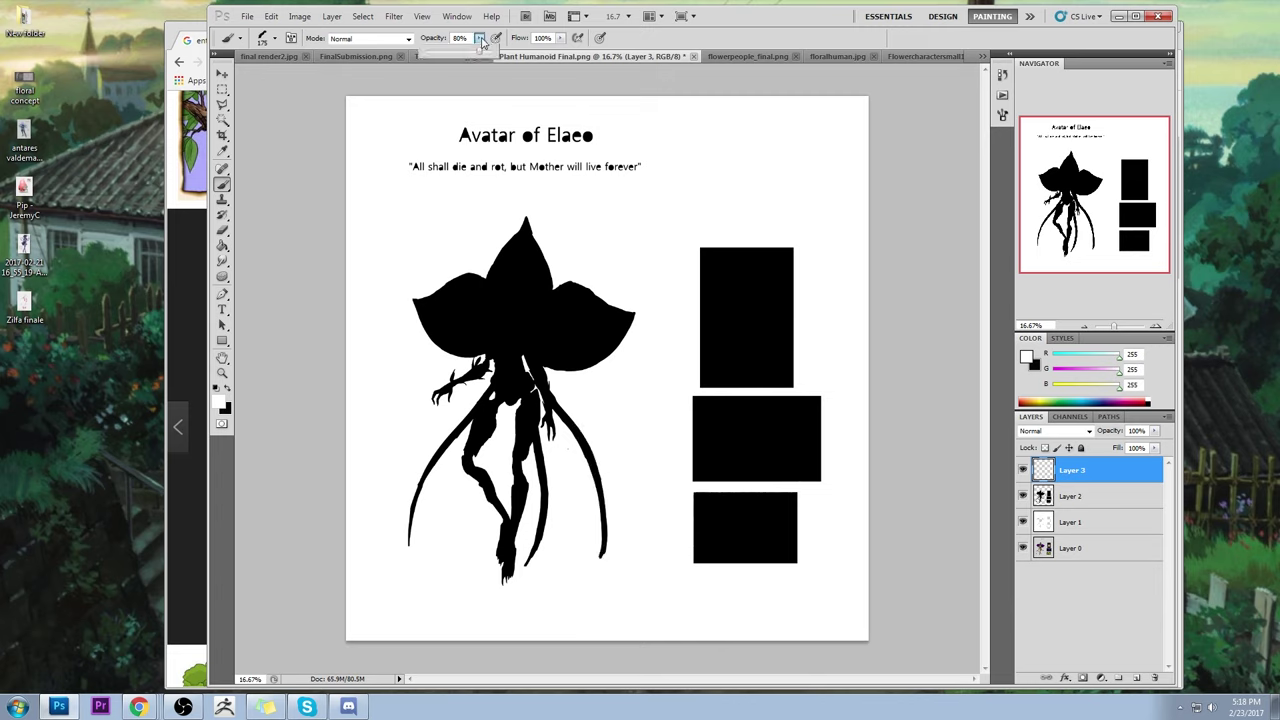
pyautogui.press('[')
pyautogui.press('[')
pyautogui.press('[')
pyautogui.press('[')
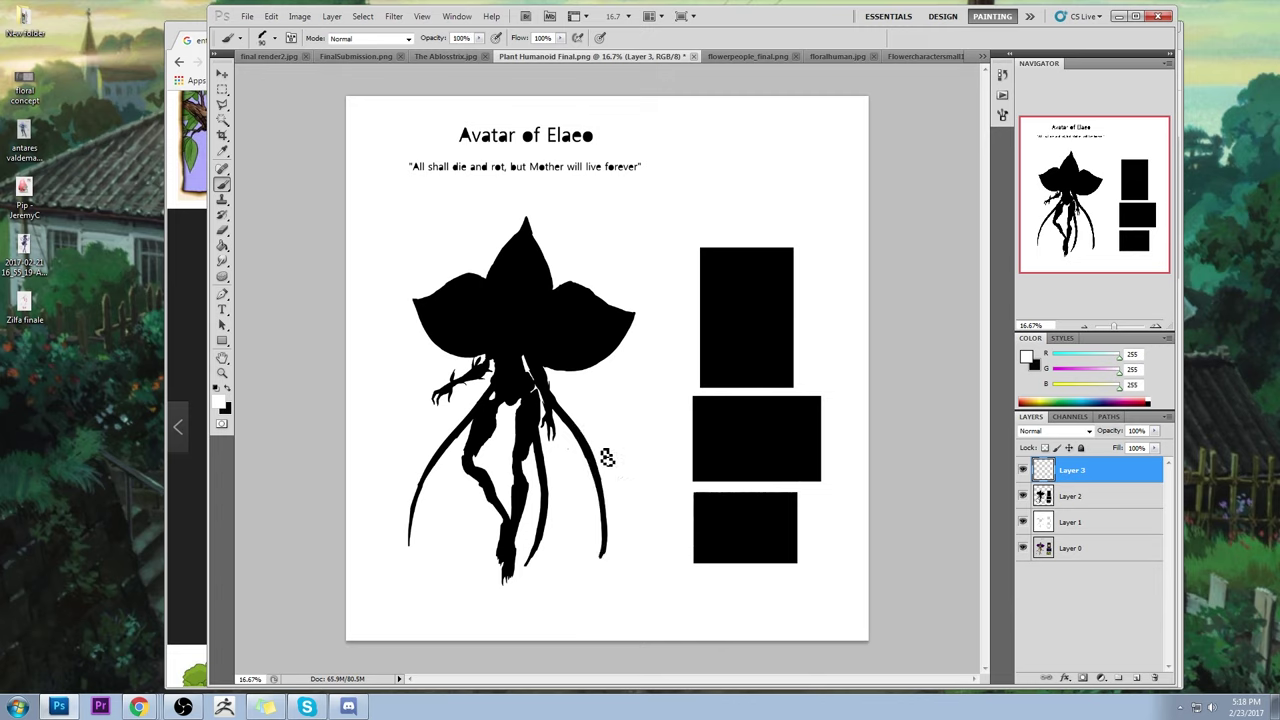
# - Paint out the lower tendrils in white and add a black bar under the foot, undoing trial tendrils
pyautogui.moveTo(612, 462); pyautogui.dragTo(605, 558)
pyautogui.moveTo(559, 459)
pyautogui.mouseDown()
pyautogui.moveTo(533, 561)
pyautogui.moveTo(550, 530)
pyautogui.moveTo(551, 477)
pyautogui.moveTo(528, 569)
pyautogui.moveTo(554, 478)
pyautogui.moveTo(543, 546)
pyautogui.mouseUp()
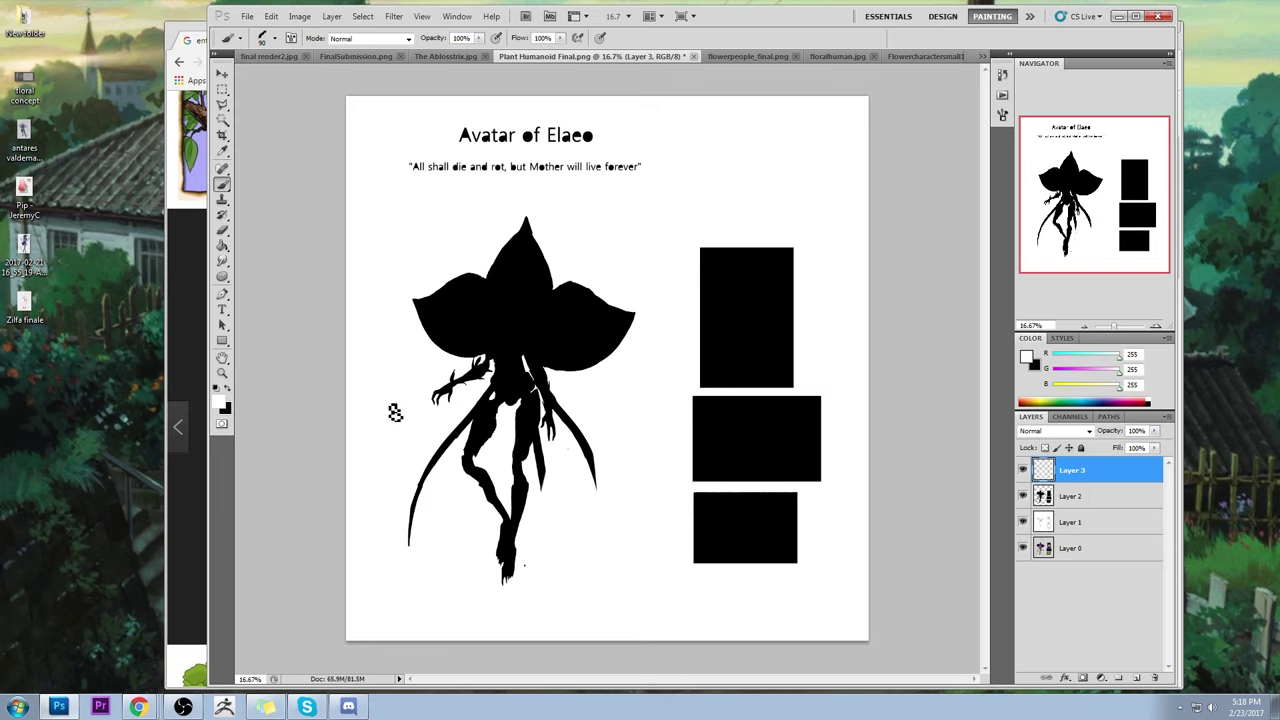
pyautogui.moveTo(438, 440)
pyautogui.mouseDown()
pyautogui.moveTo(430, 505)
pyautogui.moveTo(431, 437)
pyautogui.moveTo(417, 506)
pyautogui.mouseUp()
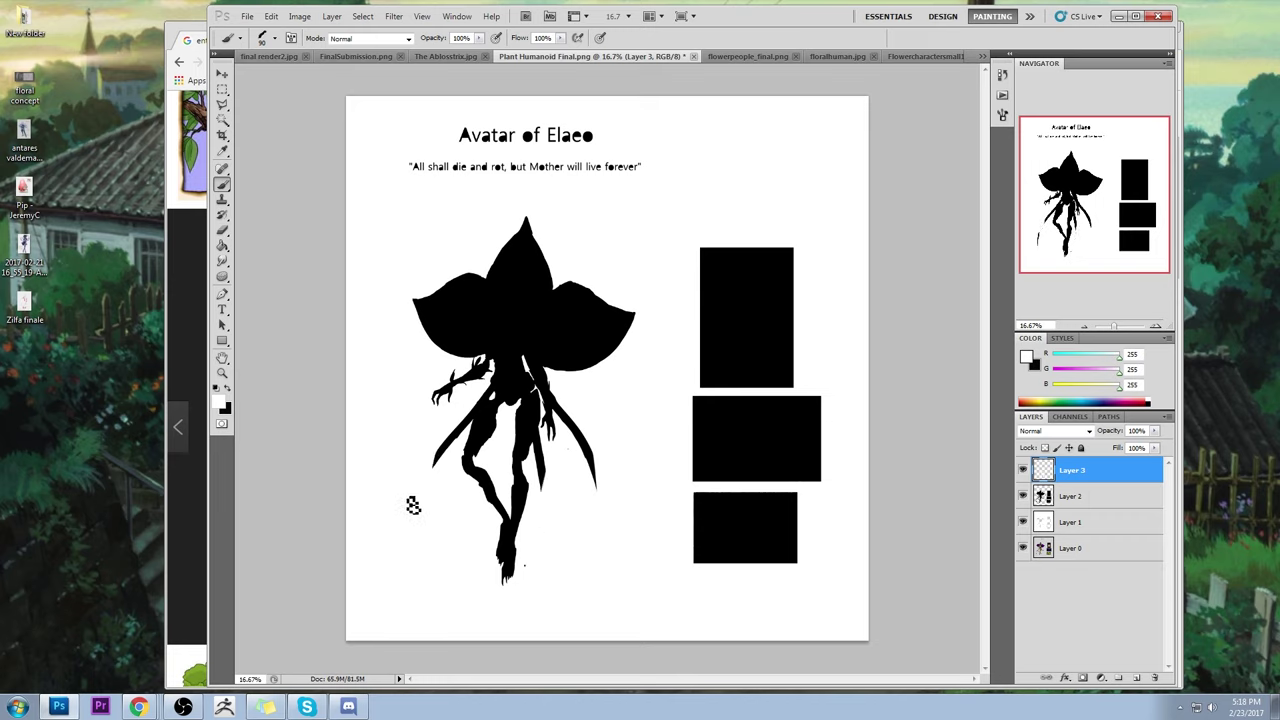
pyautogui.press('x')
pyautogui.moveTo(545, 582)
pyautogui.mouseDown()
pyautogui.moveTo(485, 583)
pyautogui.moveTo(543, 584)
pyautogui.mouseUp()
pyautogui.moveTo(468, 408); pyautogui.dragTo(404, 502)
pyautogui.moveTo(396, 565); pyautogui.dragTo(406, 594)
pyautogui.moveTo(526, 408); pyautogui.dragTo(566, 595)
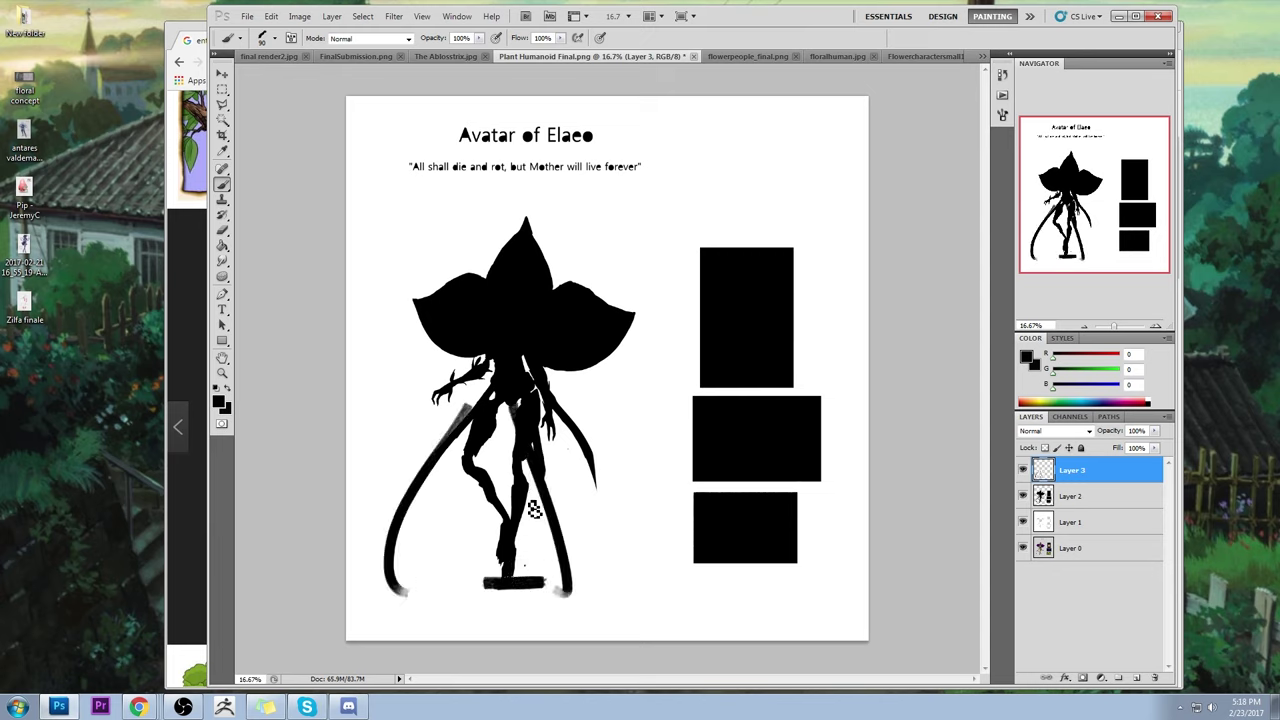
pyautogui.moveTo(579, 408); pyautogui.dragTo(622, 605)
pyautogui.hotkey('ctrl', 'alt', 'z')
pyautogui.hotkey('ctrl', 'alt', 'z')
pyautogui.hotkey('ctrl', 'alt', 'z')
pyautogui.hotkey('ctrl', 'alt', 'z')
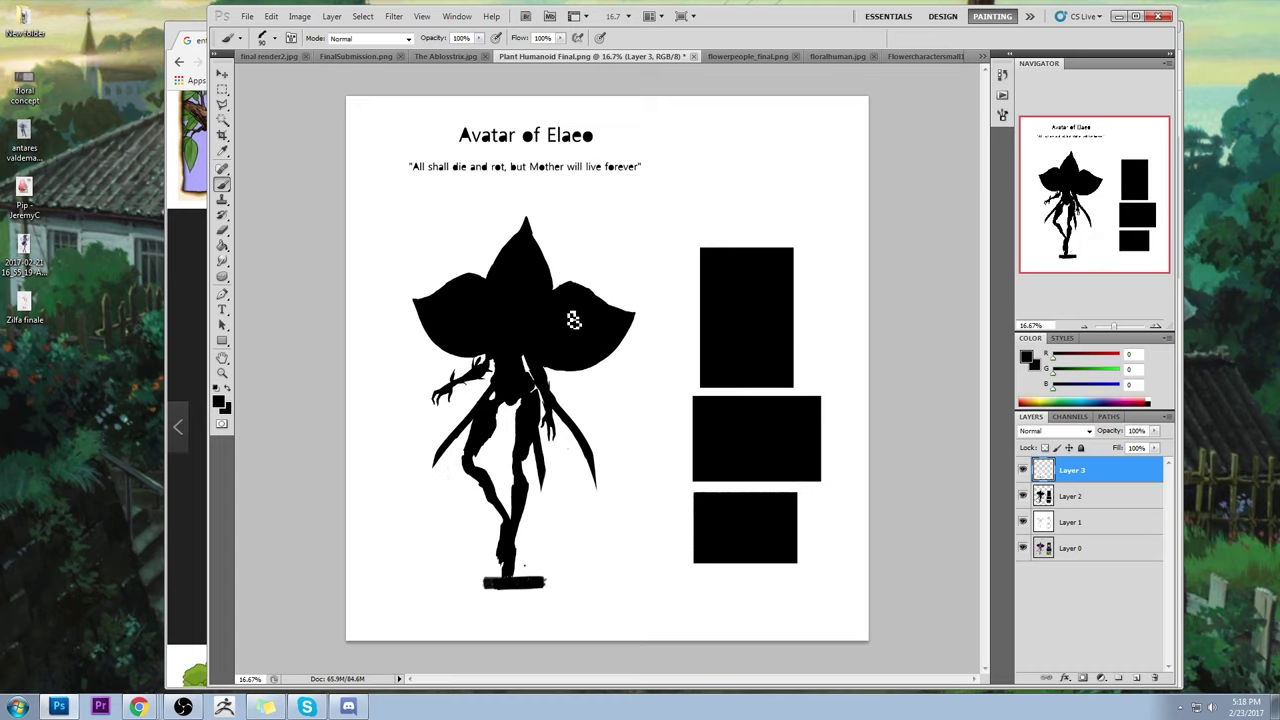
# - Cut a white notch between the top and left petals and paint a thin black spike upward from the head
pyautogui.press('x')
pyautogui.moveTo(487, 270)
pyautogui.mouseDown()
pyautogui.moveTo(517, 300)
pyautogui.moveTo(477, 259)
pyautogui.moveTo(491, 274)
pyautogui.moveTo(511, 266)
pyautogui.moveTo(498, 240)
pyautogui.moveTo(491, 254)
pyautogui.moveTo(519, 268)
pyautogui.moveTo(523, 292)
pyautogui.moveTo(525, 234)
pyautogui.moveTo(536, 217)
pyautogui.moveTo(562, 230)
pyautogui.moveTo(563, 280)
pyautogui.moveTo(522, 313)
pyautogui.mouseUp()
pyautogui.press('x')
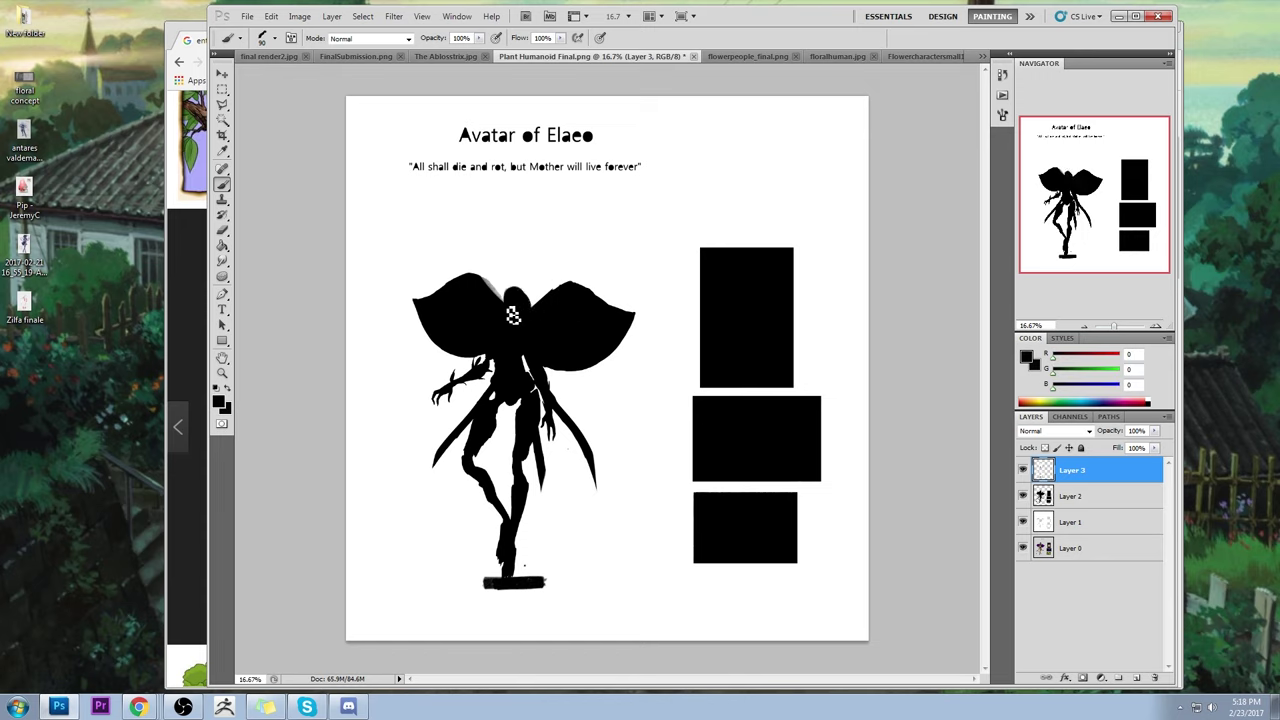
pyautogui.press('[')
pyautogui.press('[')
pyautogui.press('[')
pyautogui.press('[')
pyautogui.press('[')
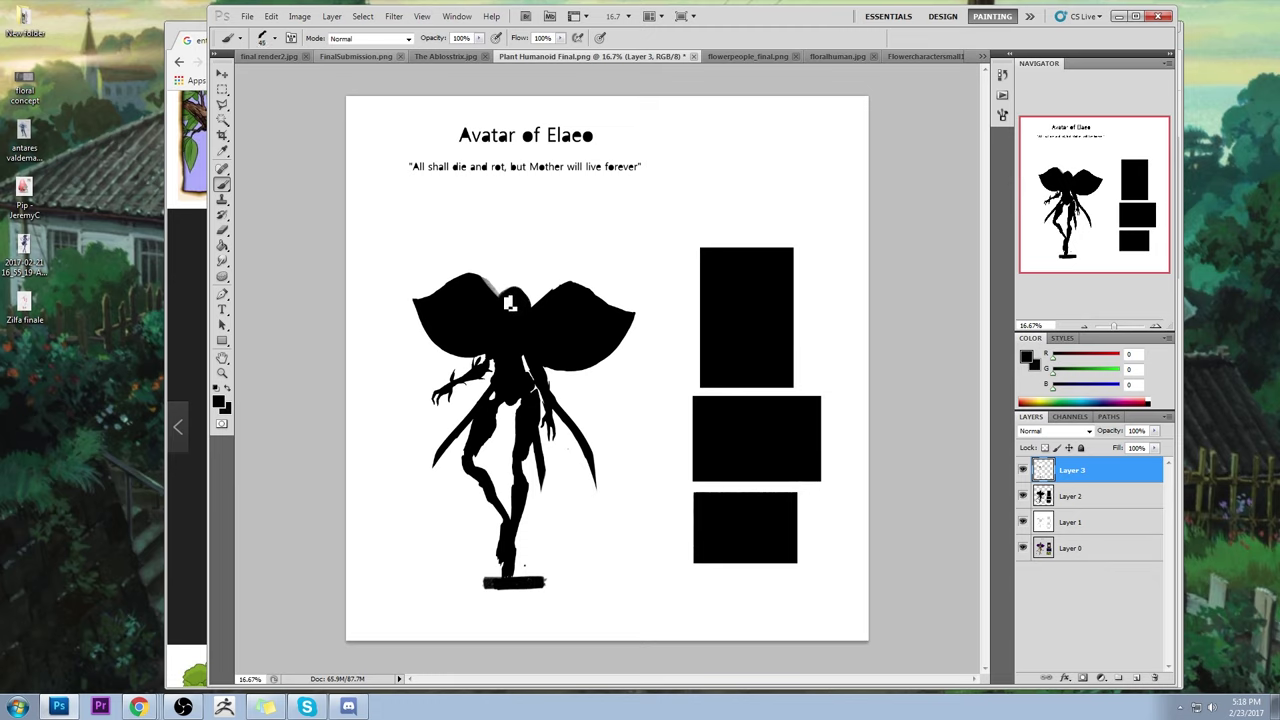
pyautogui.moveTo(506, 292)
pyautogui.mouseDown()
pyautogui.moveTo(510, 262)
pyautogui.moveTo(540, 264)
pyautogui.mouseUp()
pyautogui.press('[')
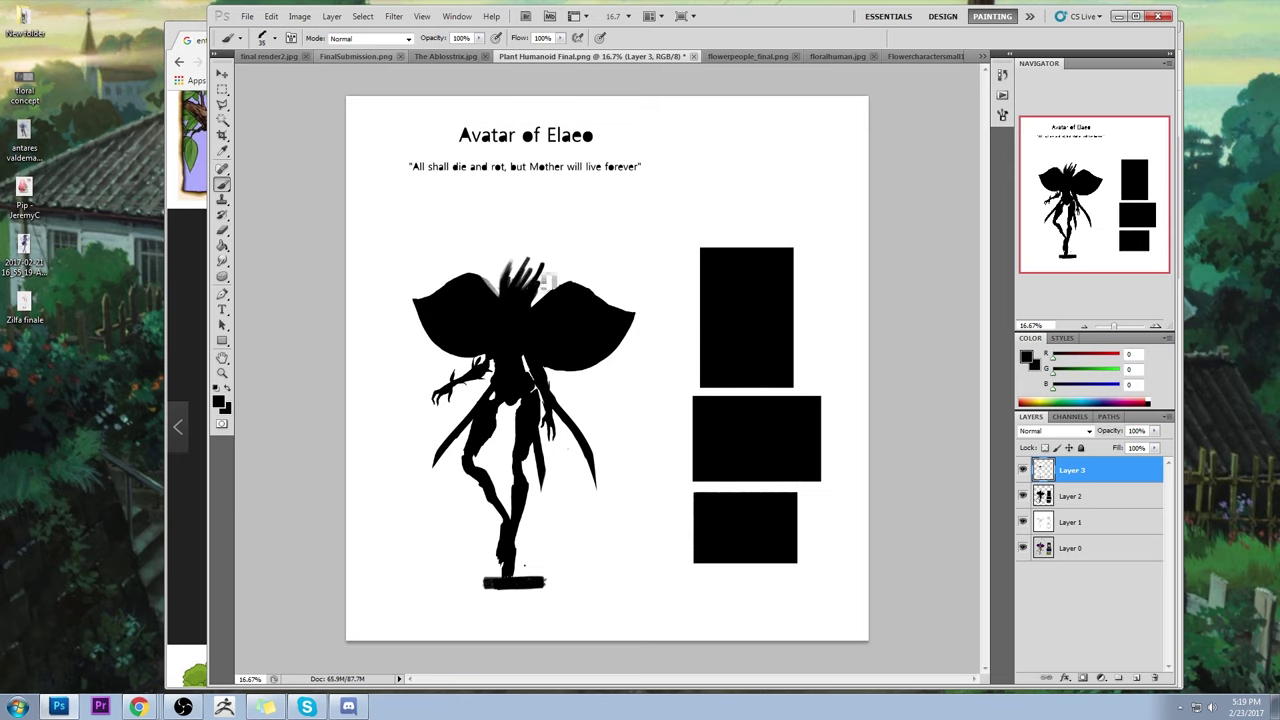
pyautogui.click(816, 5)
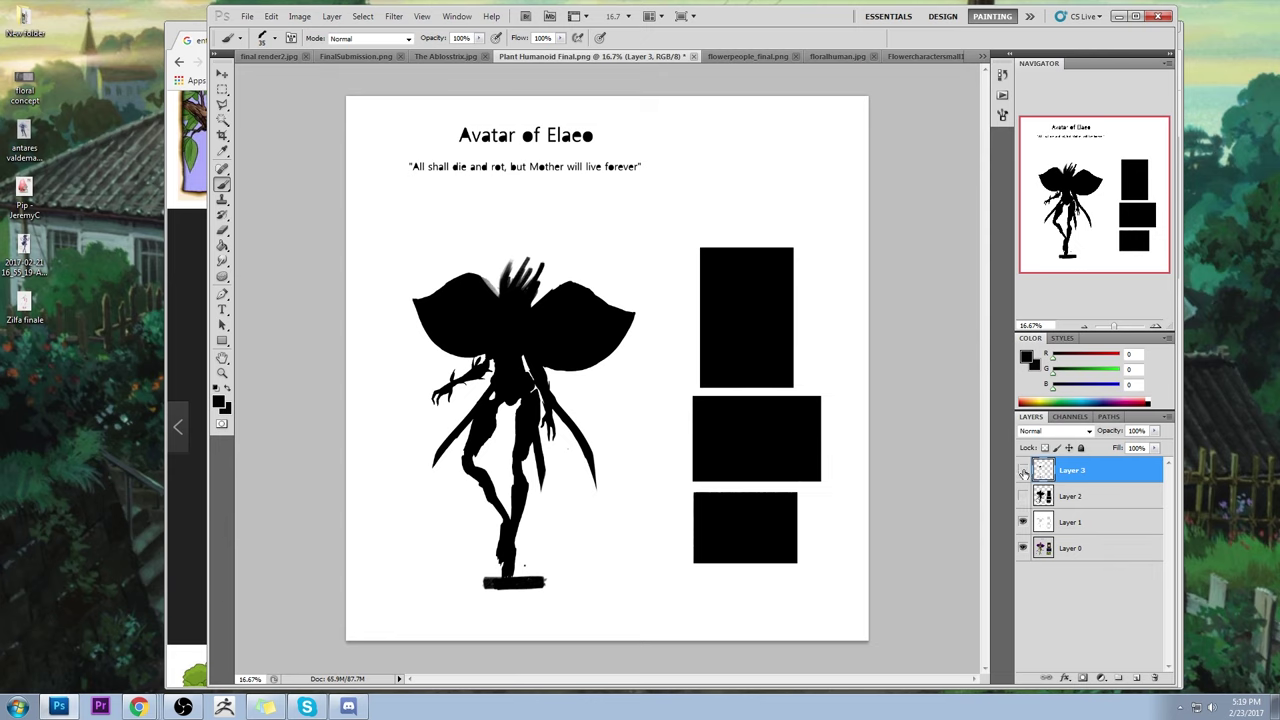
# - Hide the silhouette layer and Layer 1, then close Plant Humanoid Final.png without saving
pyautogui.click(1022, 470)
pyautogui.click(1022, 522)
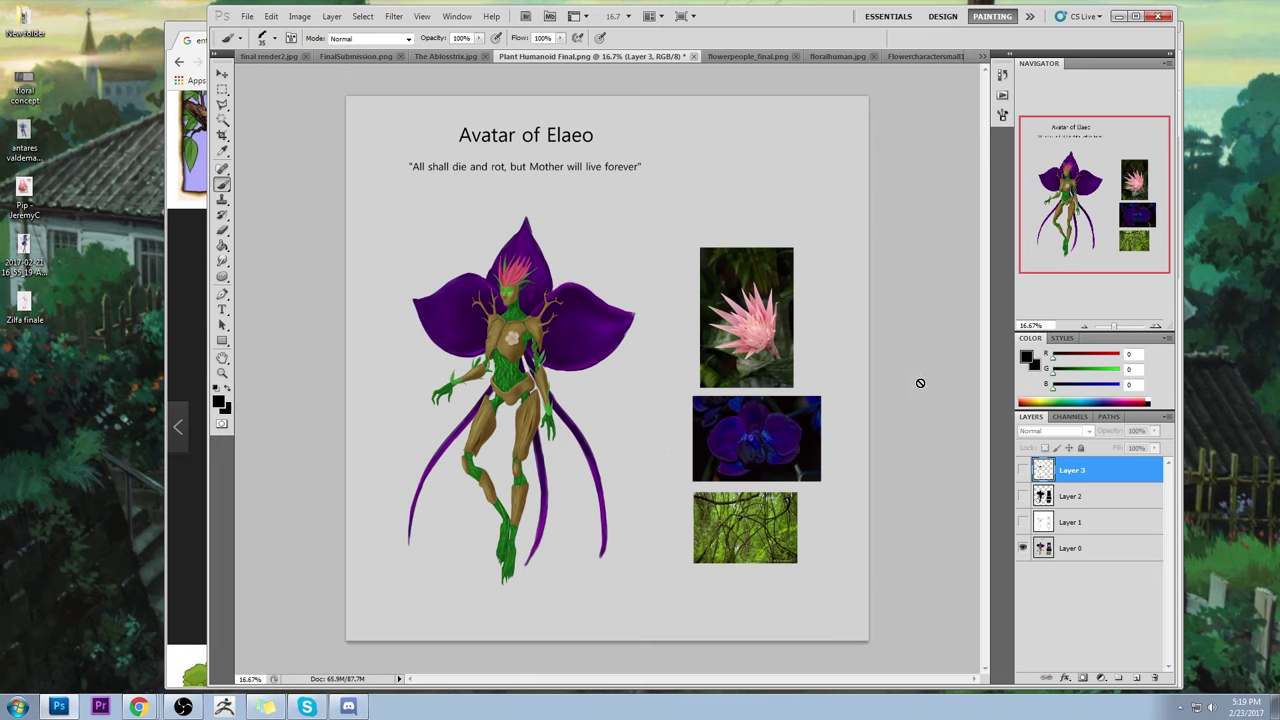
pyautogui.click(694, 57)
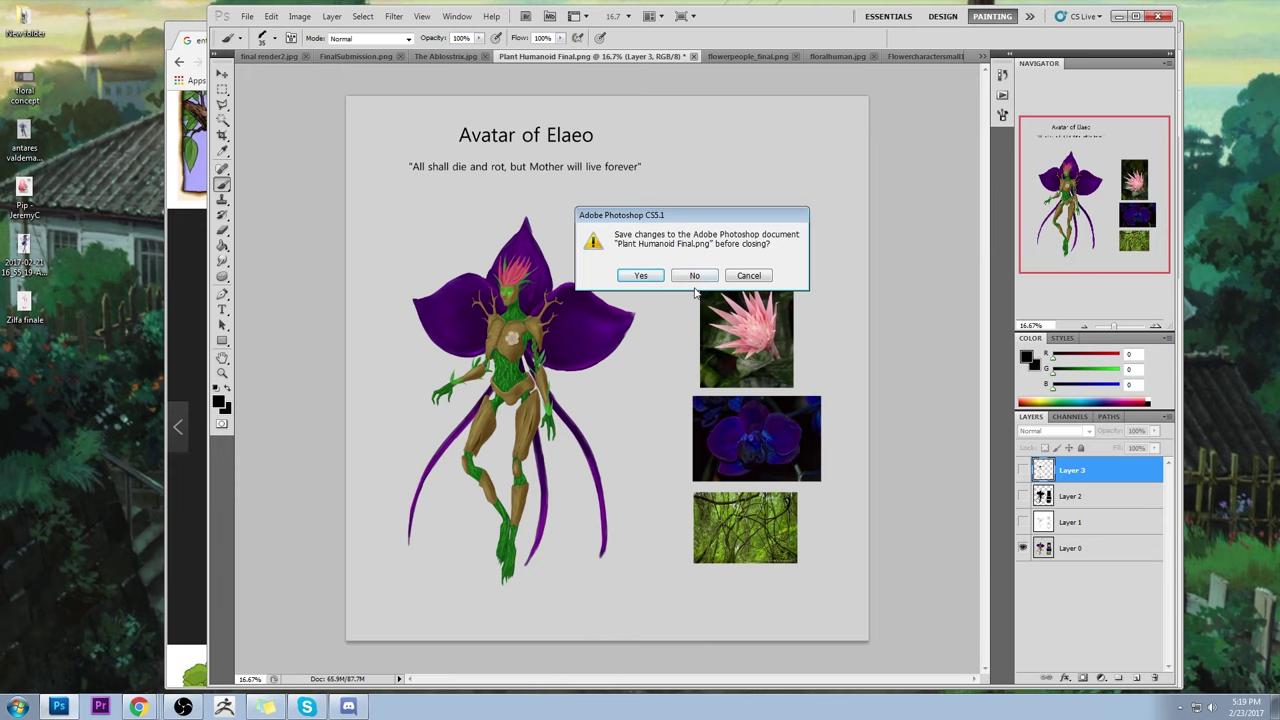
pyautogui.click(692, 276)
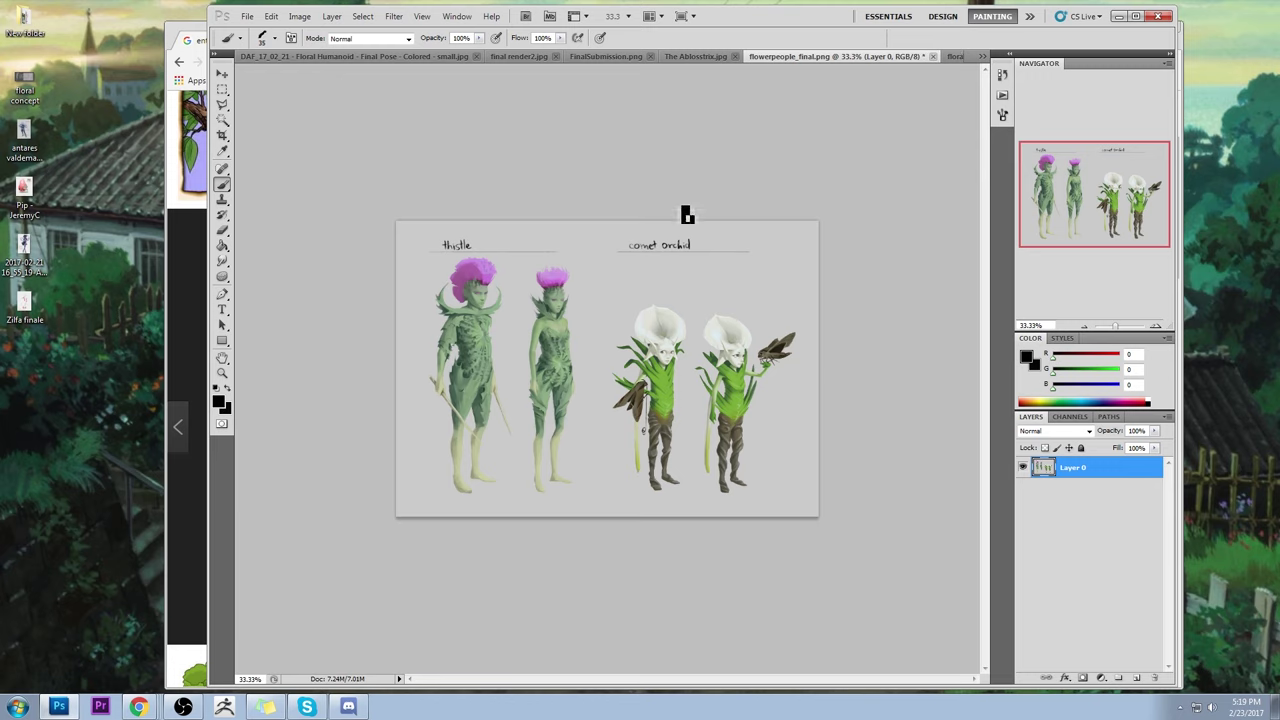
# - Switch through finalflower.jpg, the Google+ album and DAF Floral Humanoid sheet to final render2.jpg
pyautogui.click(982, 57)
pyautogui.click(834, 66)
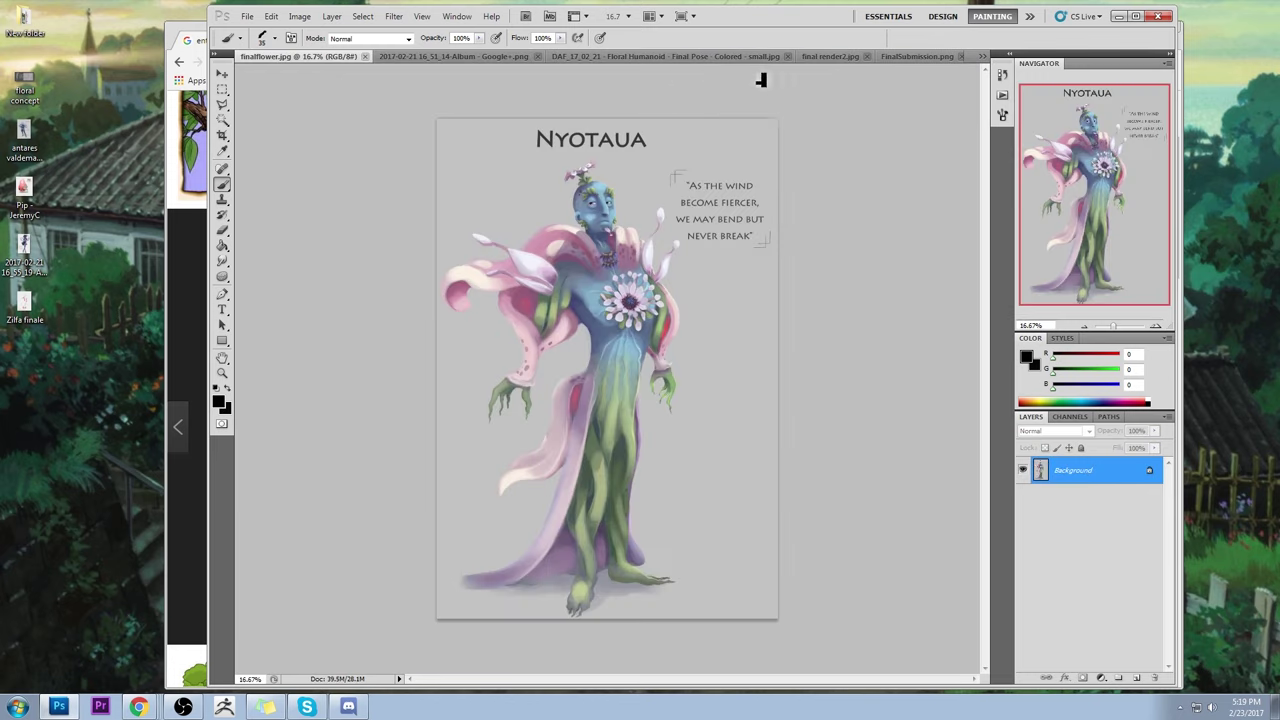
pyautogui.click(414, 57)
pyautogui.click(594, 58)
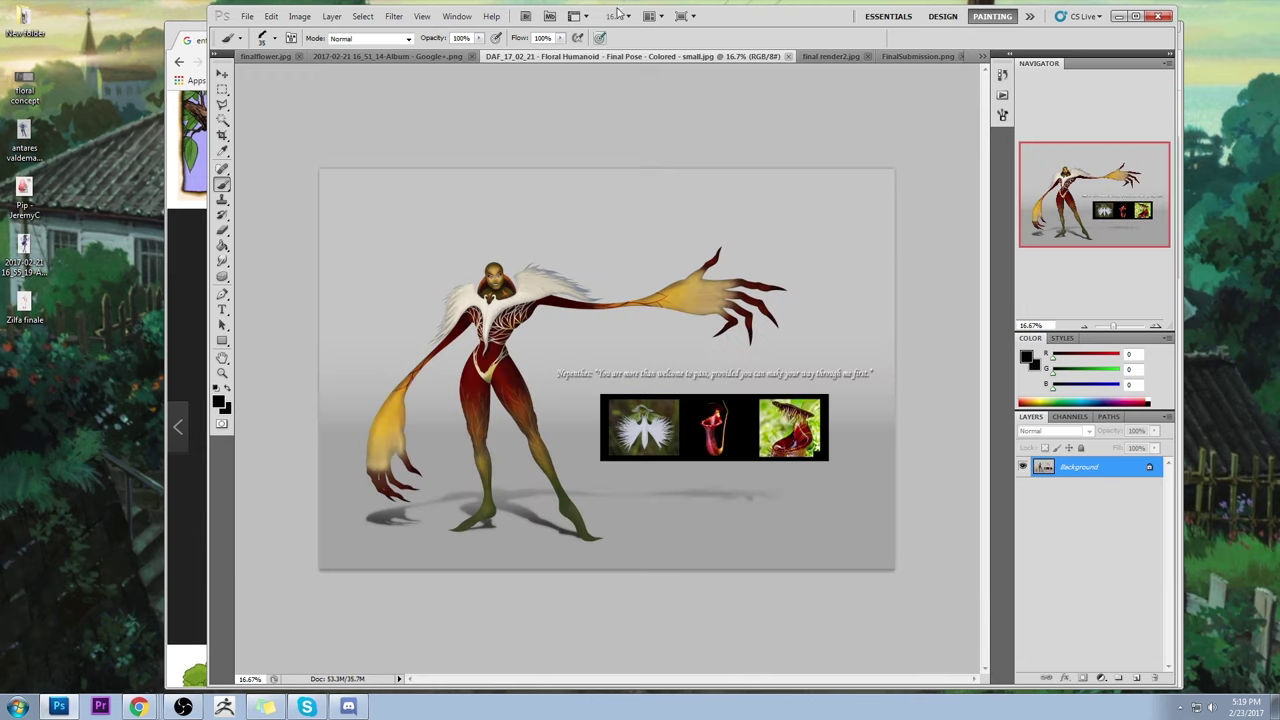
pyautogui.click(830, 57)
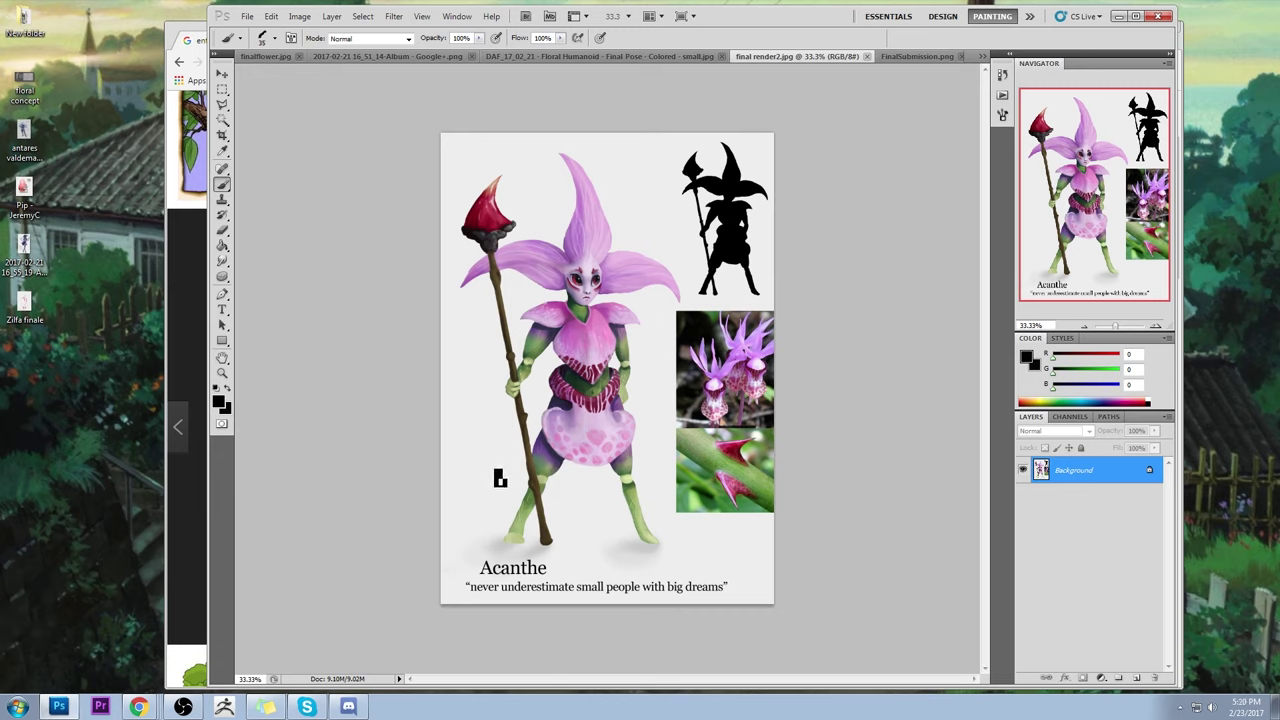
# - Lasso Acanthe's body and copy it onto a new layer with Ctrl+J
pyautogui.press('l')
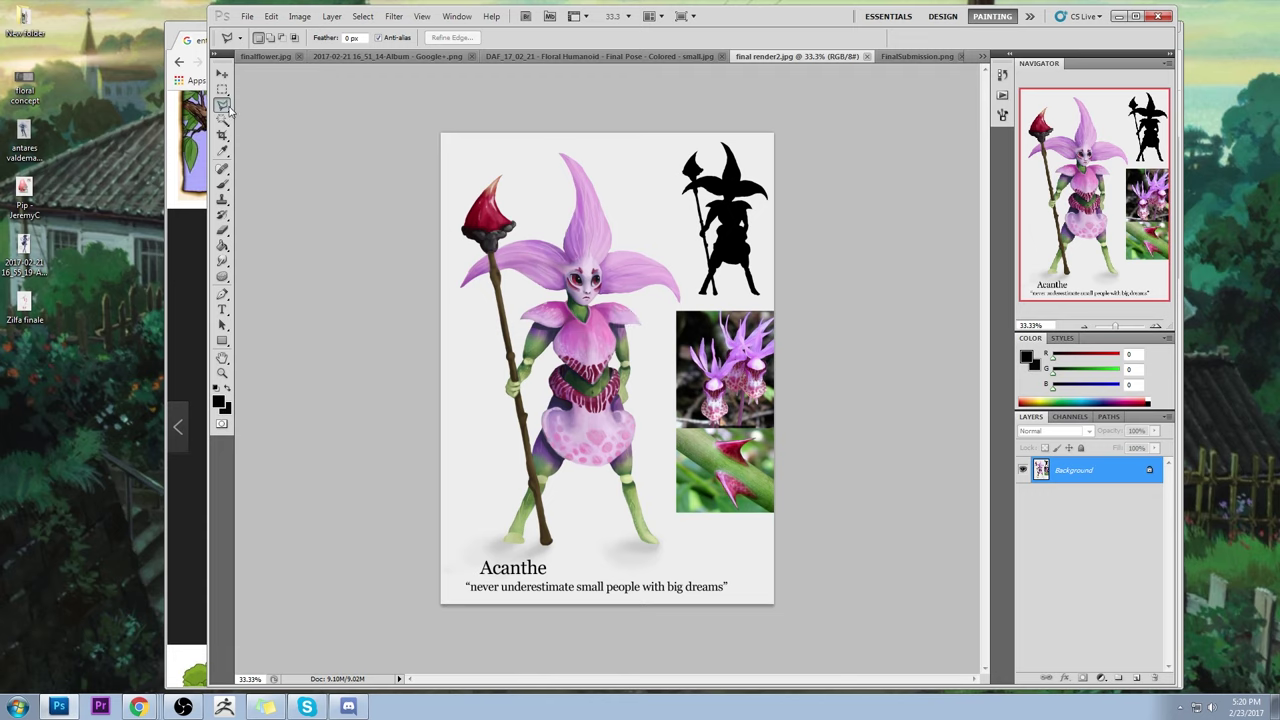
pyautogui.moveTo(228, 110); pyautogui.dragTo(265, 104)
pyautogui.moveTo(507, 318)
pyautogui.mouseDown()
pyautogui.moveTo(487, 548)
pyautogui.moveTo(612, 564)
pyautogui.moveTo(676, 541)
pyautogui.moveTo(653, 474)
pyautogui.moveTo(655, 315)
pyautogui.moveTo(590, 298)
pyautogui.mouseUp()
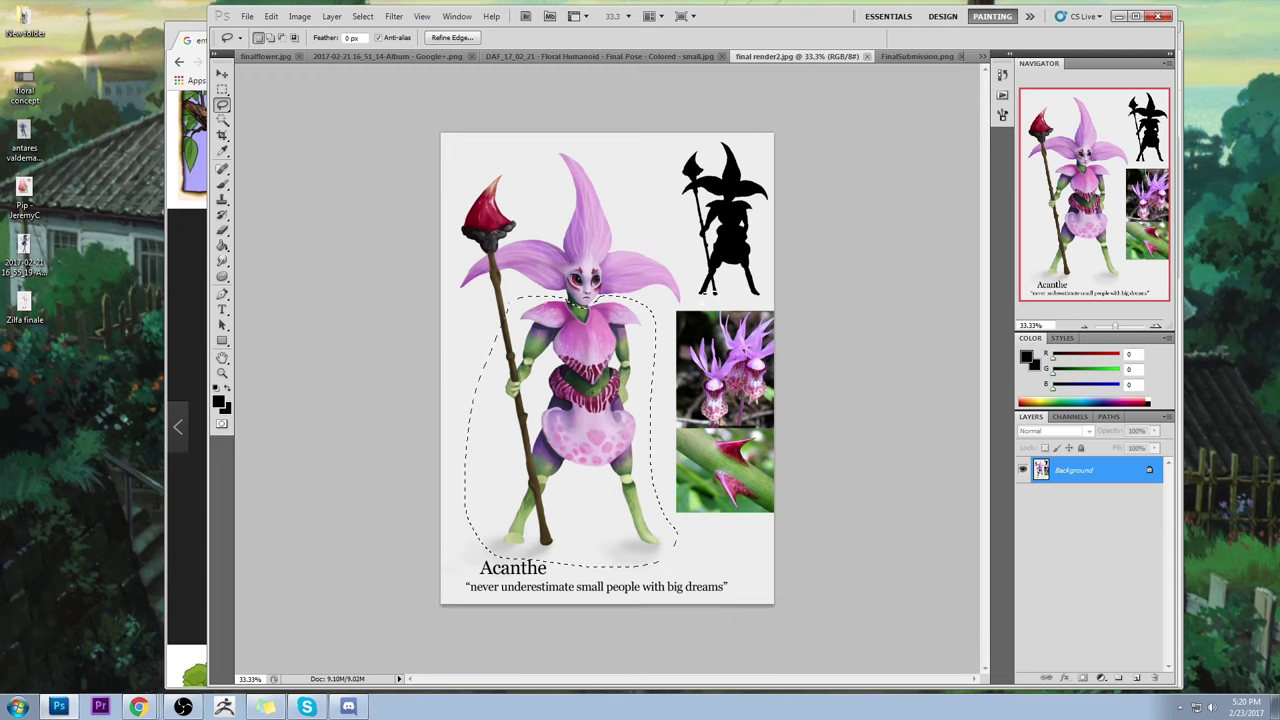
pyautogui.hotkey('ctrl', 'j')
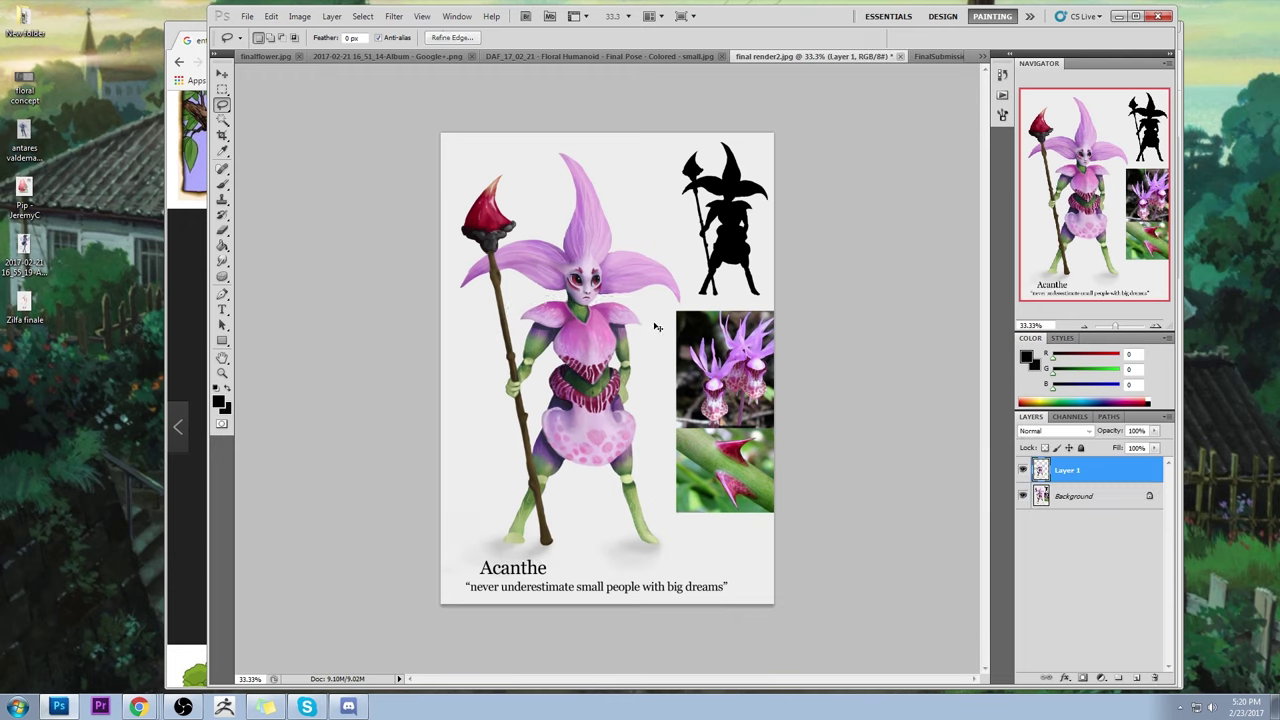
# - Scale the copy to about 72.5%, move it right, then warp and commit the bend
pyautogui.press('v')
pyautogui.moveTo(678, 567); pyautogui.dragTo(607, 477)
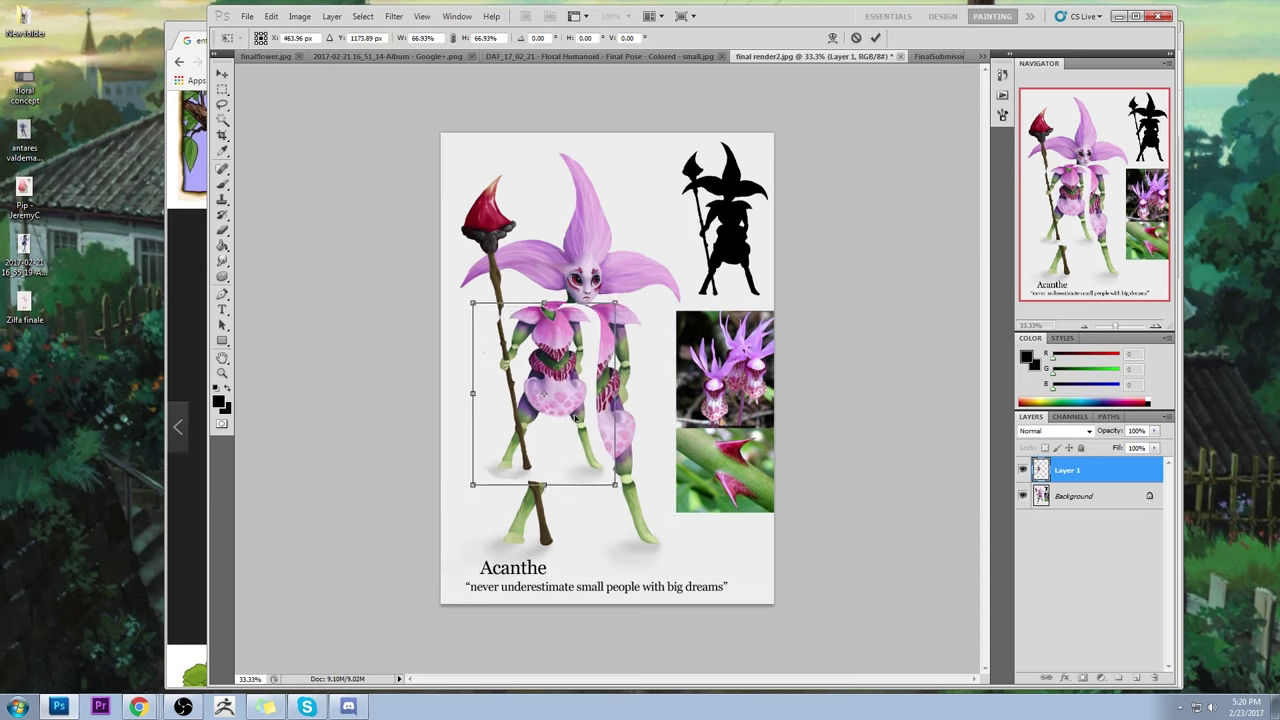
pyautogui.moveTo(560, 408); pyautogui.dragTo(653, 494)
pyautogui.moveTo(605, 390); pyautogui.dragTo(622, 358)
pyautogui.click(832, 38)
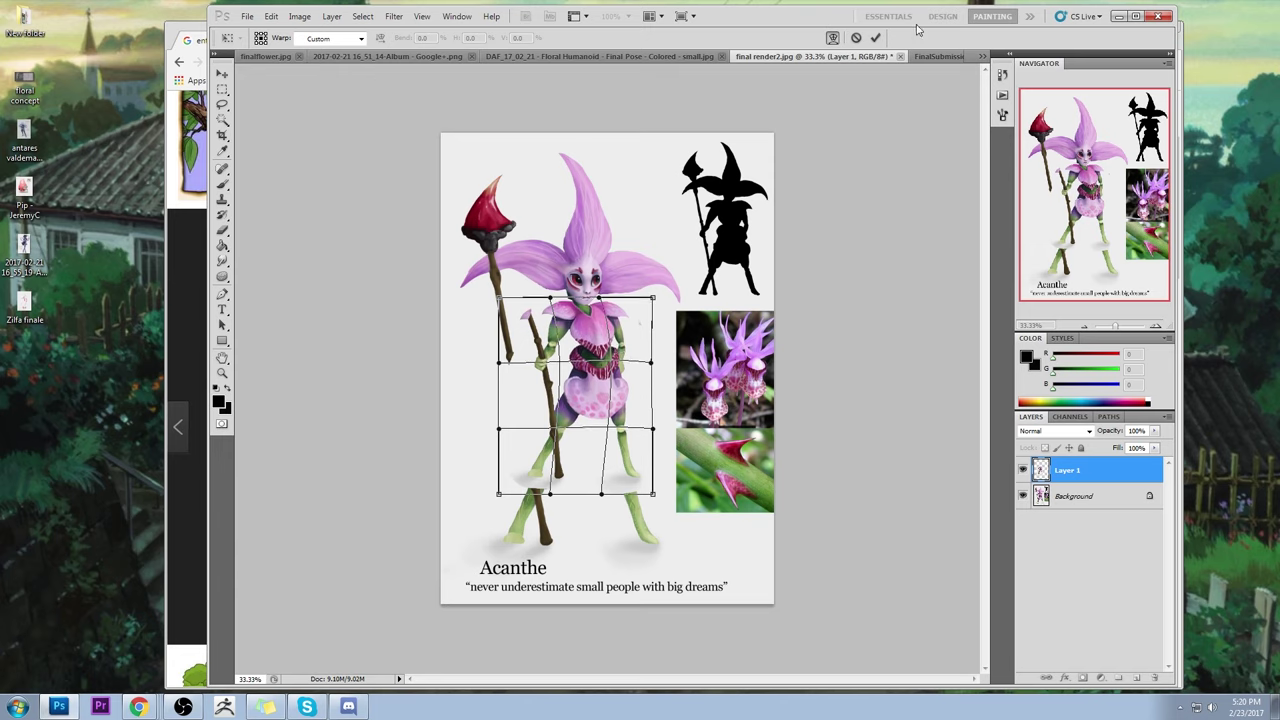
pyautogui.click(875, 38)
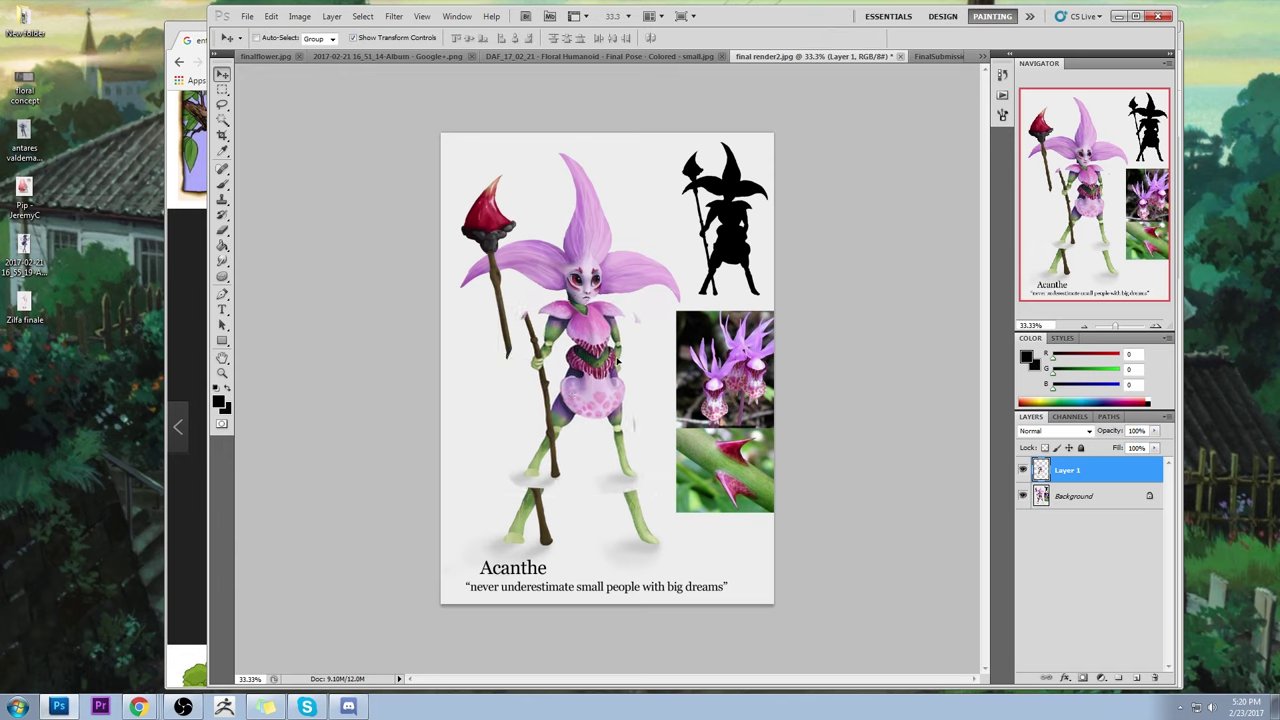
# - Revert the torso and legs to an earlier shape and nudge the copy slightly left
pyautogui.hotkey('ctrl', 'alt', 'z')
pyautogui.hotkey('ctrl', 'alt', 'z')
pyautogui.hotkey('ctrl', 'alt', 'z')
pyautogui.hotkey('ctrl', 'alt', 'z')
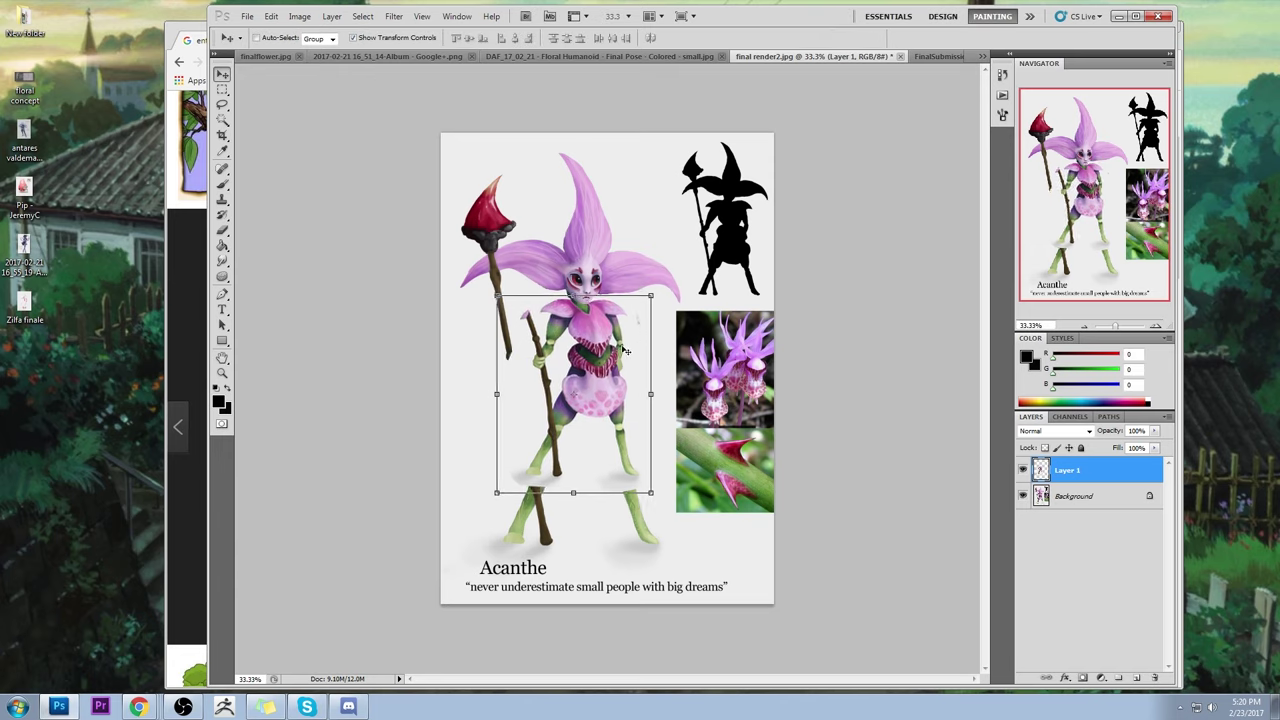
pyautogui.hotkey('ctrl', 'alt', 'z')
pyautogui.hotkey('ctrl', 'alt', 'z')
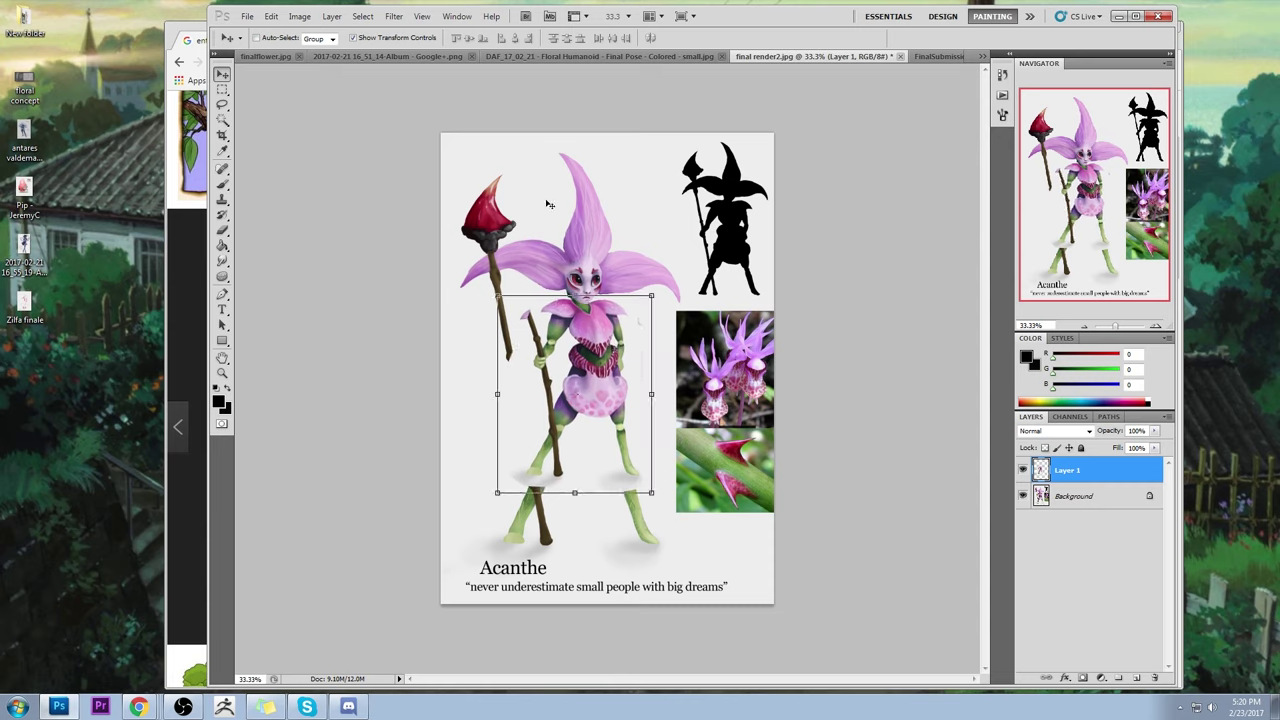
pyautogui.moveTo(603, 333); pyautogui.dragTo(602, 336)
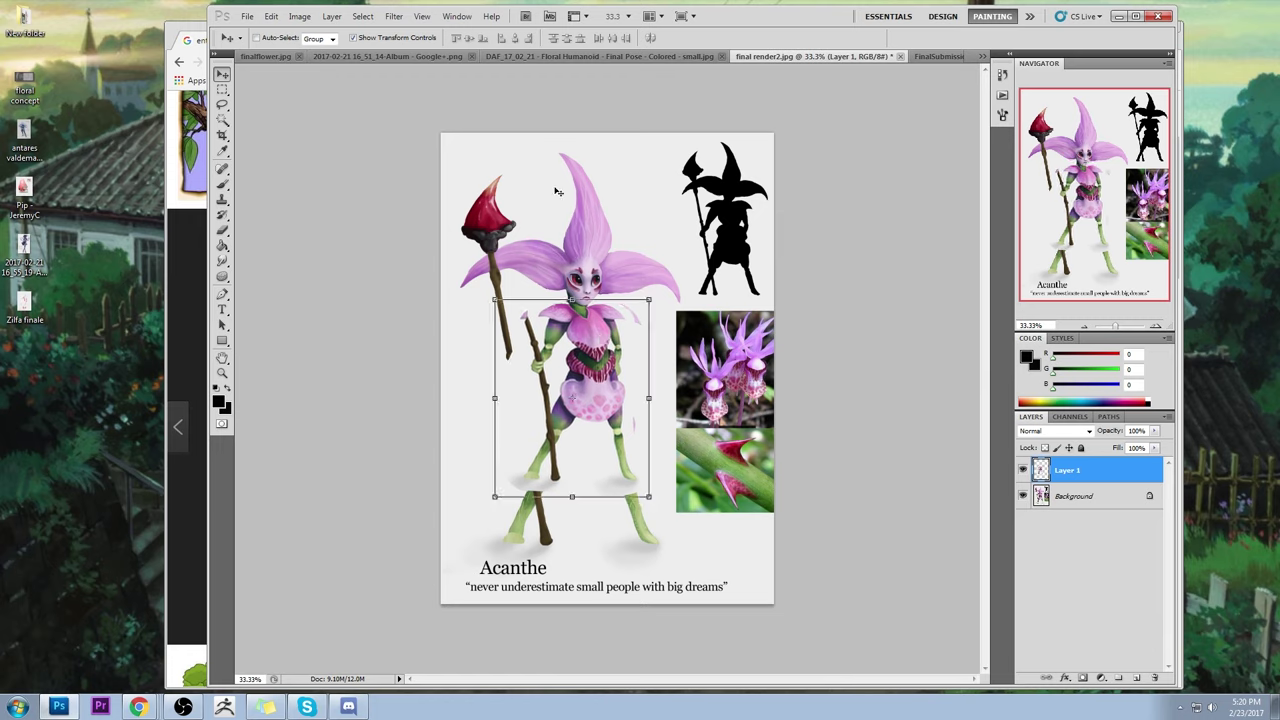
pyautogui.press('m')
pyautogui.rightClick(580, 224)
# - Paint out the shadow beneath Acanthe's feet with a smaller brush in light background grey
pyautogui.press('Escape')
pyautogui.press('b')
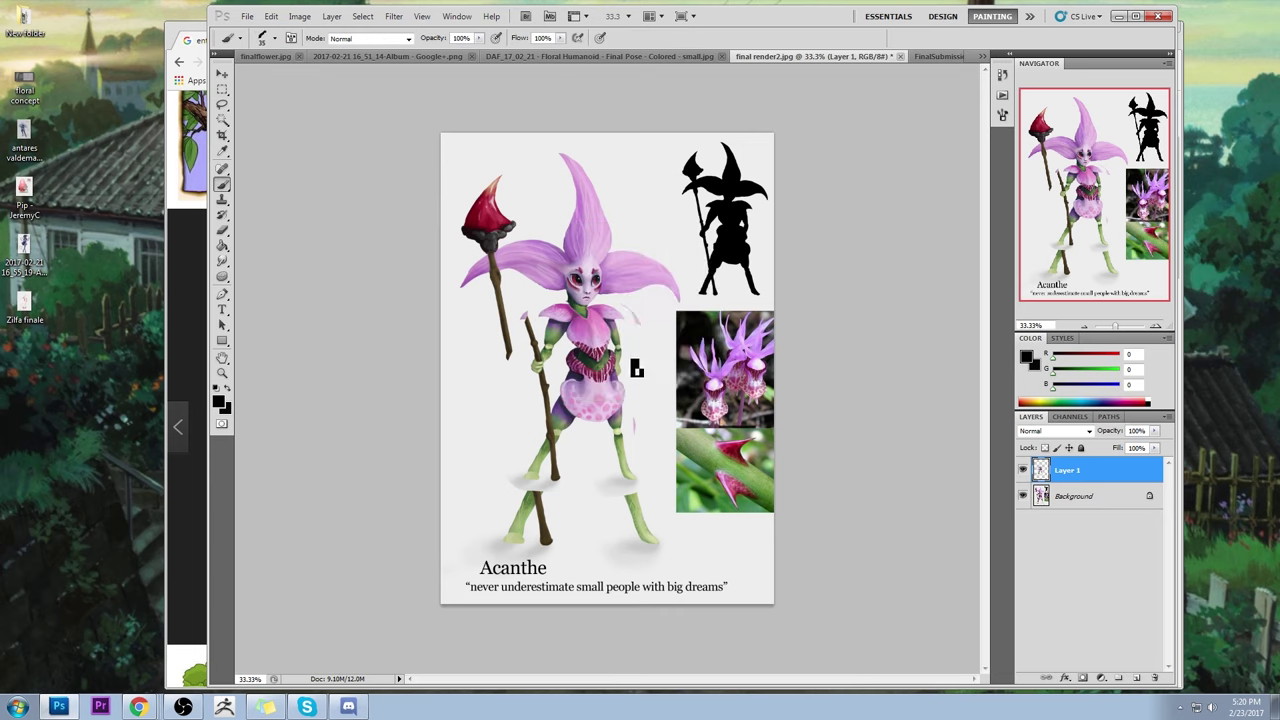
pyautogui.rightClick(636, 368)
pyautogui.click(762, 467)
pyautogui.press('Return')
pyautogui.keyDown('alt'); pyautogui.click(568, 530); pyautogui.keyUp('alt')
pyautogui.press(']')
pyautogui.press(']')
pyautogui.press(']')
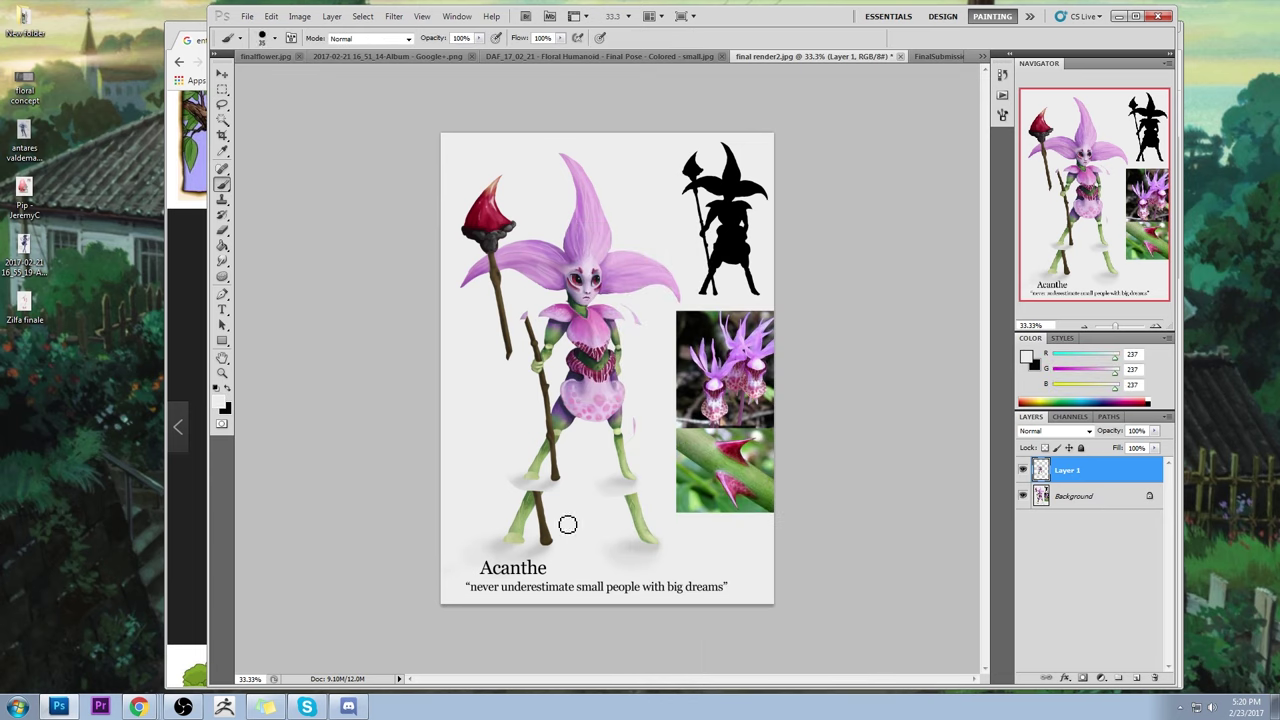
pyautogui.moveTo(566, 523)
pyautogui.mouseDown()
pyautogui.moveTo(490, 518)
pyautogui.moveTo(526, 482)
pyautogui.mouseUp()
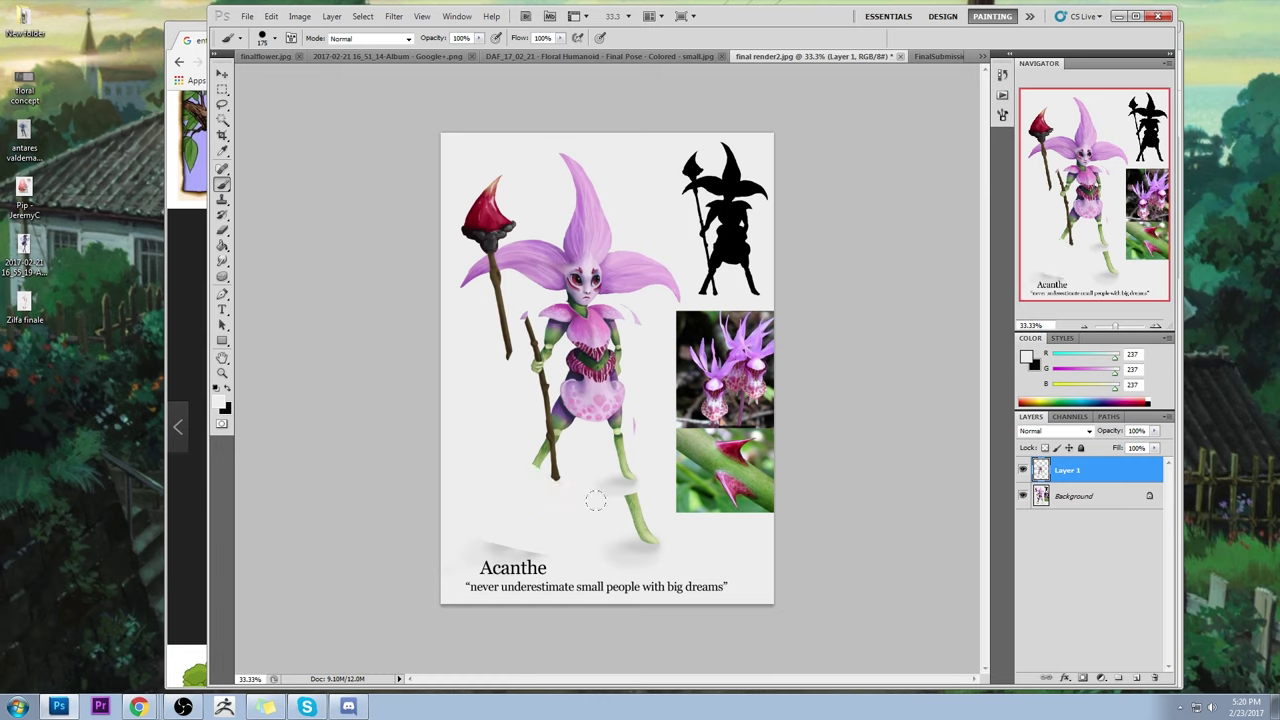
pyautogui.hotkey('ctrl', 'z')
pyautogui.moveTo(576, 516)
pyautogui.mouseDown()
pyautogui.moveTo(520, 502)
pyautogui.moveTo(537, 499)
pyautogui.moveTo(530, 491)
pyautogui.moveTo(549, 511)
pyautogui.moveTo(520, 552)
pyautogui.mouseUp()
pyautogui.moveTo(600, 490)
pyautogui.mouseDown()
pyautogui.moveTo(617, 493)
pyautogui.moveTo(652, 550)
pyautogui.moveTo(600, 540)
pyautogui.mouseUp()
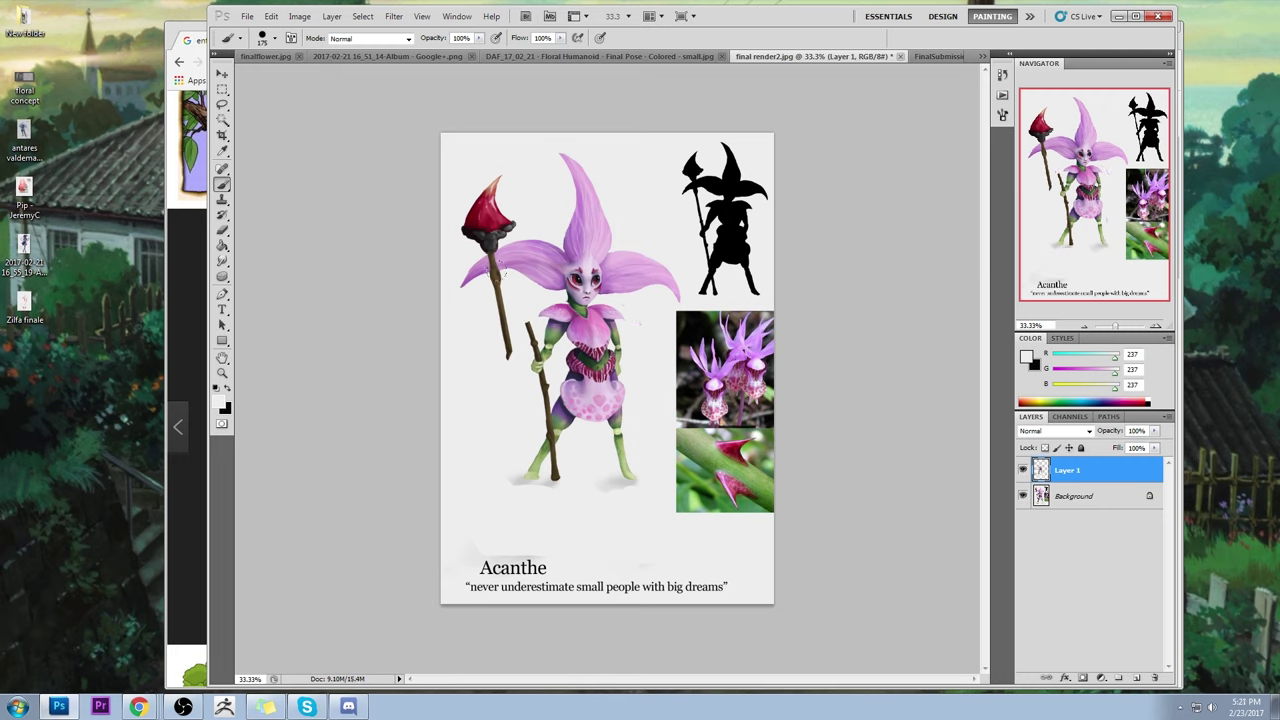
# - Paint over the staff's top and its red flower in grey, undoing stray strokes on the hair petals
pyautogui.moveTo(500, 272); pyautogui.dragTo(505, 360)
pyautogui.hotkey('ctrl', 'z')
pyautogui.moveTo(491, 289); pyautogui.dragTo(505, 358)
pyautogui.hotkey('ctrl', 'z')
pyautogui.moveTo(498, 294)
pyautogui.mouseDown()
pyautogui.moveTo(481, 278)
pyautogui.moveTo(494, 349)
pyautogui.mouseUp()
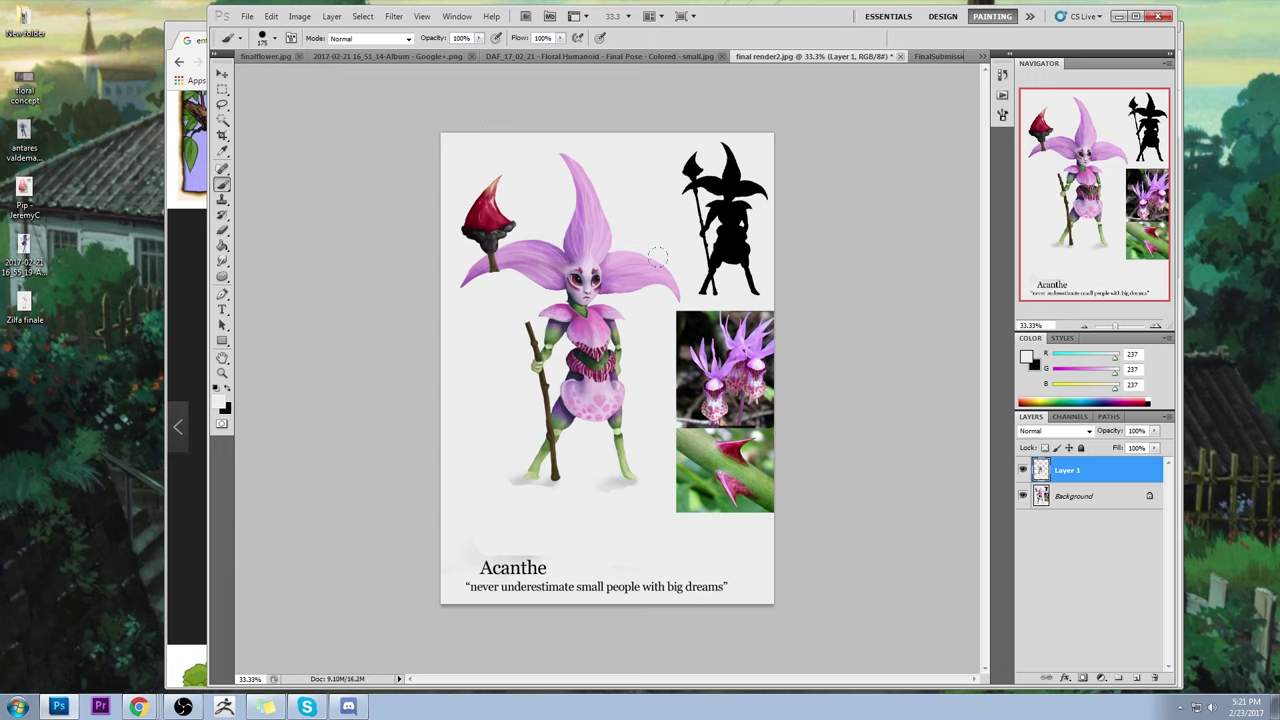
pyautogui.moveTo(512, 218)
pyautogui.mouseDown()
pyautogui.moveTo(492, 250)
pyautogui.moveTo(473, 231)
pyautogui.mouseUp()
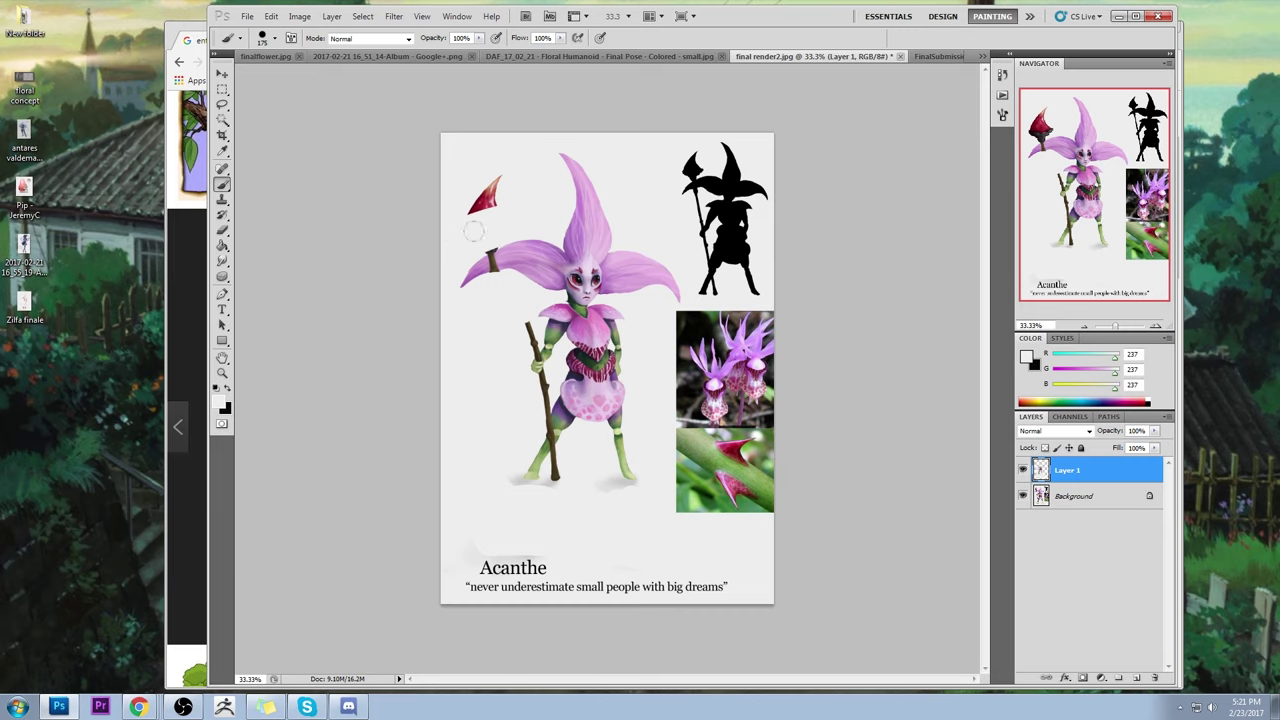
pyautogui.moveTo(495, 182); pyautogui.dragTo(449, 200)
pyautogui.moveTo(545, 255); pyautogui.dragTo(465, 282)
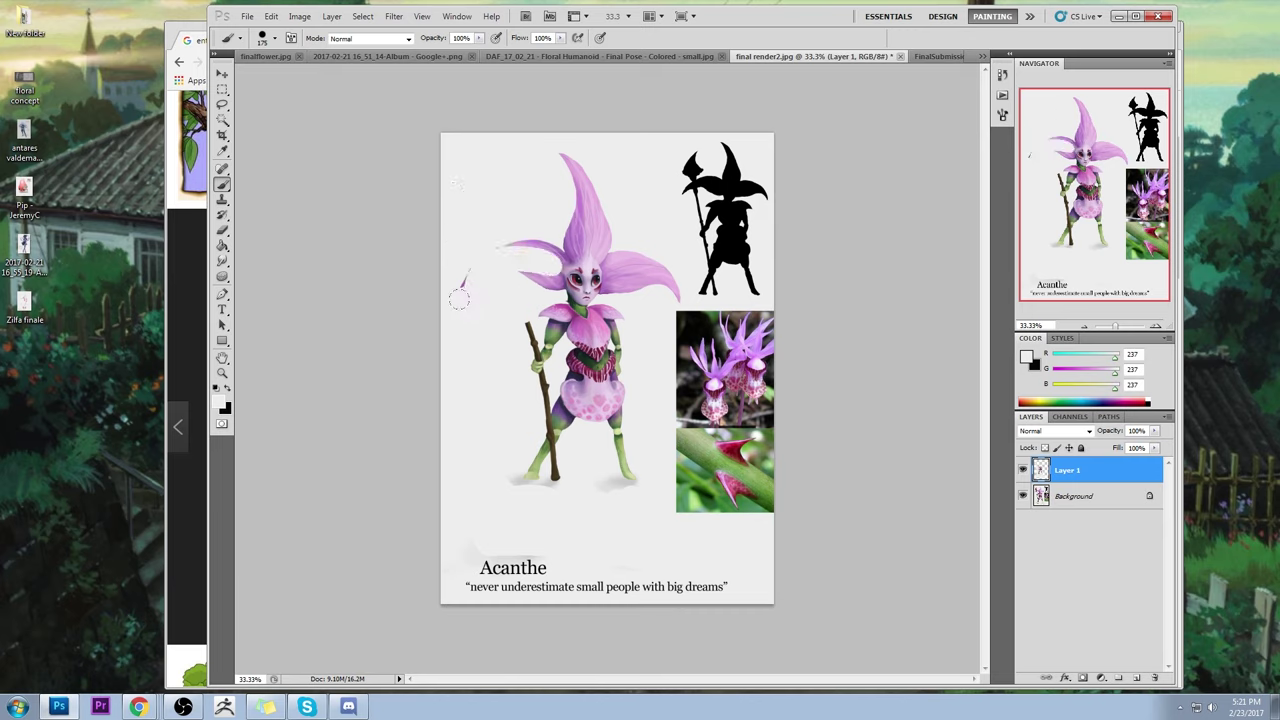
pyautogui.moveTo(590, 250); pyautogui.dragTo(565, 158)
pyautogui.moveTo(610, 275); pyautogui.dragTo(672, 262)
pyautogui.hotkey('ctrl', 'alt', 'z')
pyautogui.hotkey('ctrl', 'alt', 'z')
pyautogui.hotkey('ctrl', 'alt', 'z')
pyautogui.press('x')
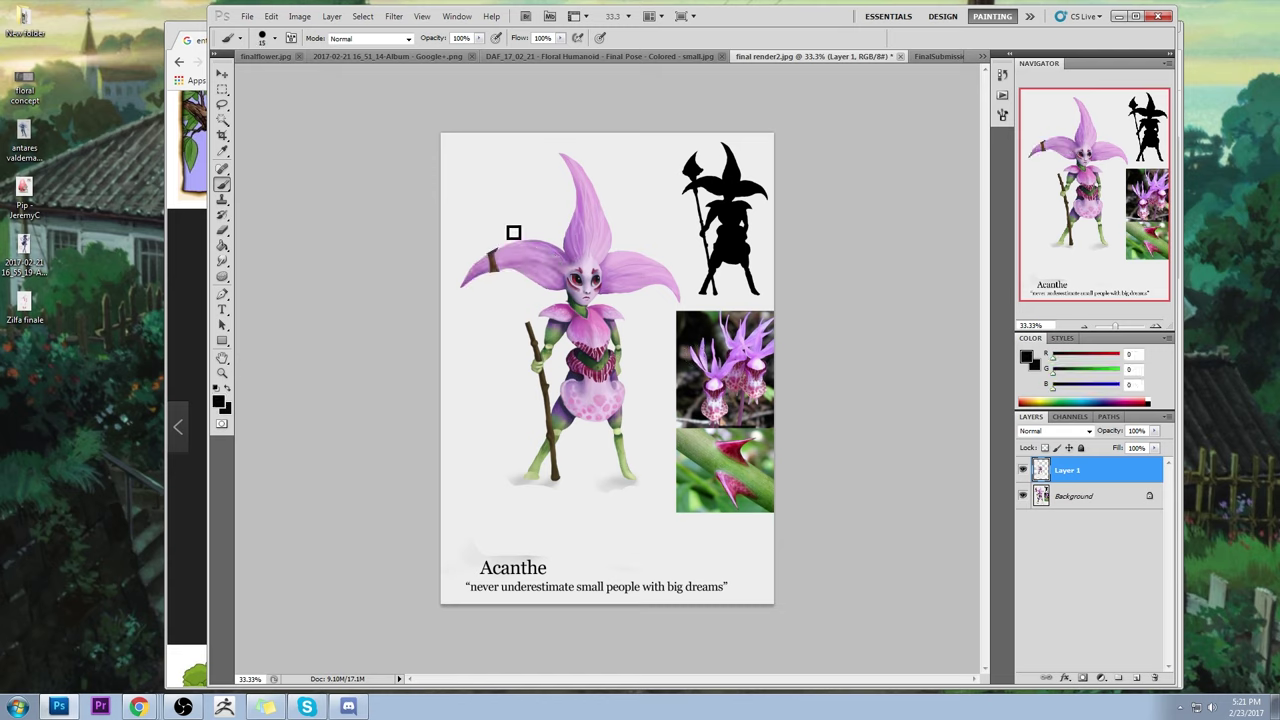
# - Draw about ten looping black wavy strokes above Acanthe's head, plus one curve left of the flower photo
pyautogui.moveTo(522, 232)
pyautogui.mouseDown()
pyautogui.moveTo(477, 205)
pyautogui.moveTo(471, 143)
pyautogui.mouseUp()
pyautogui.moveTo(522, 232); pyautogui.dragTo(468, 136)
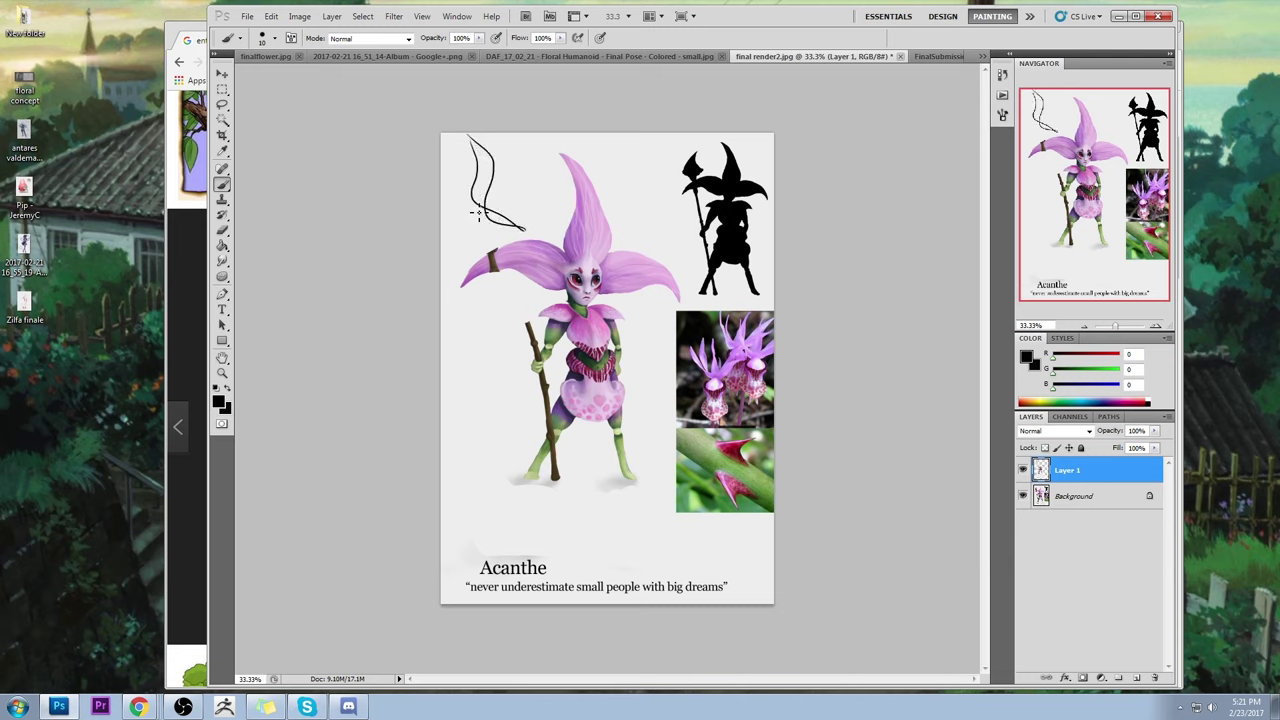
pyautogui.moveTo(478, 212)
pyautogui.mouseDown()
pyautogui.moveTo(500, 230)
pyautogui.moveTo(531, 194)
pyautogui.moveTo(534, 133)
pyautogui.mouseUp()
pyautogui.moveTo(543, 212)
pyautogui.mouseDown()
pyautogui.moveTo(550, 182)
pyautogui.moveTo(530, 130)
pyautogui.mouseUp()
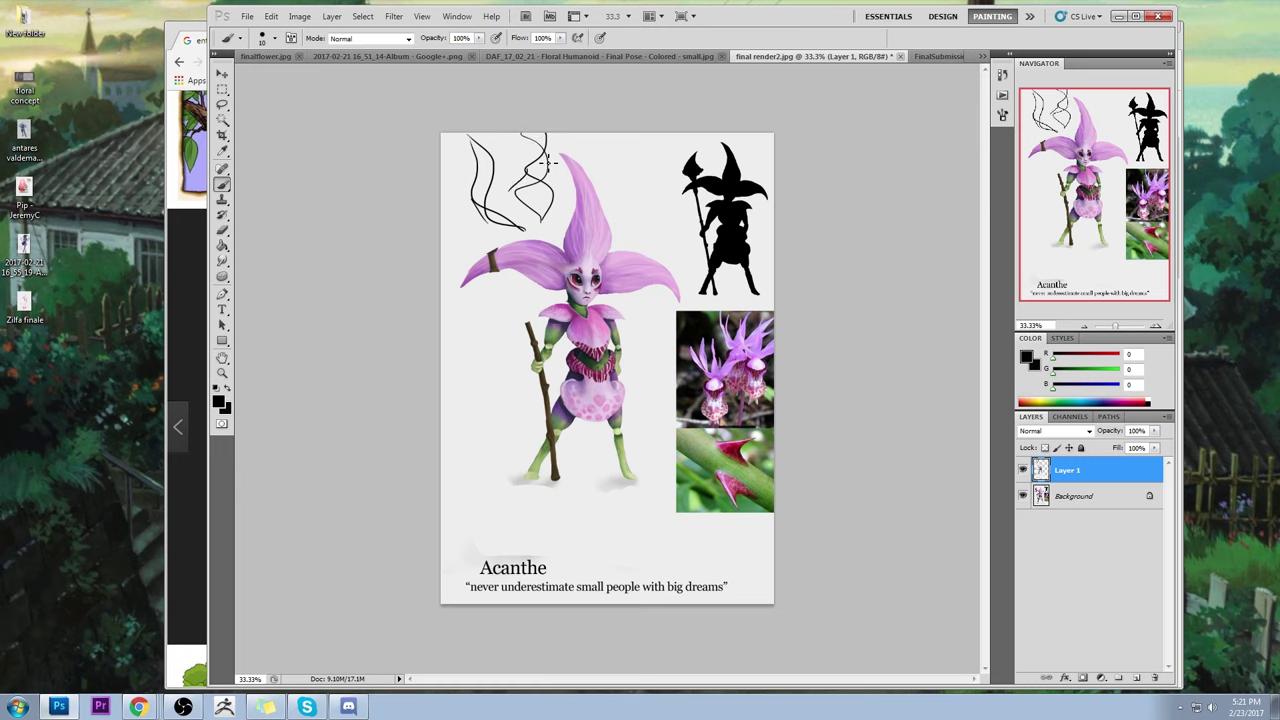
pyautogui.moveTo(504, 200); pyautogui.dragTo(554, 155)
pyautogui.moveTo(577, 228)
pyautogui.mouseDown()
pyautogui.moveTo(614, 140)
pyautogui.moveTo(636, 142)
pyautogui.moveTo(643, 163)
pyautogui.moveTo(650, 140)
pyautogui.mouseUp()
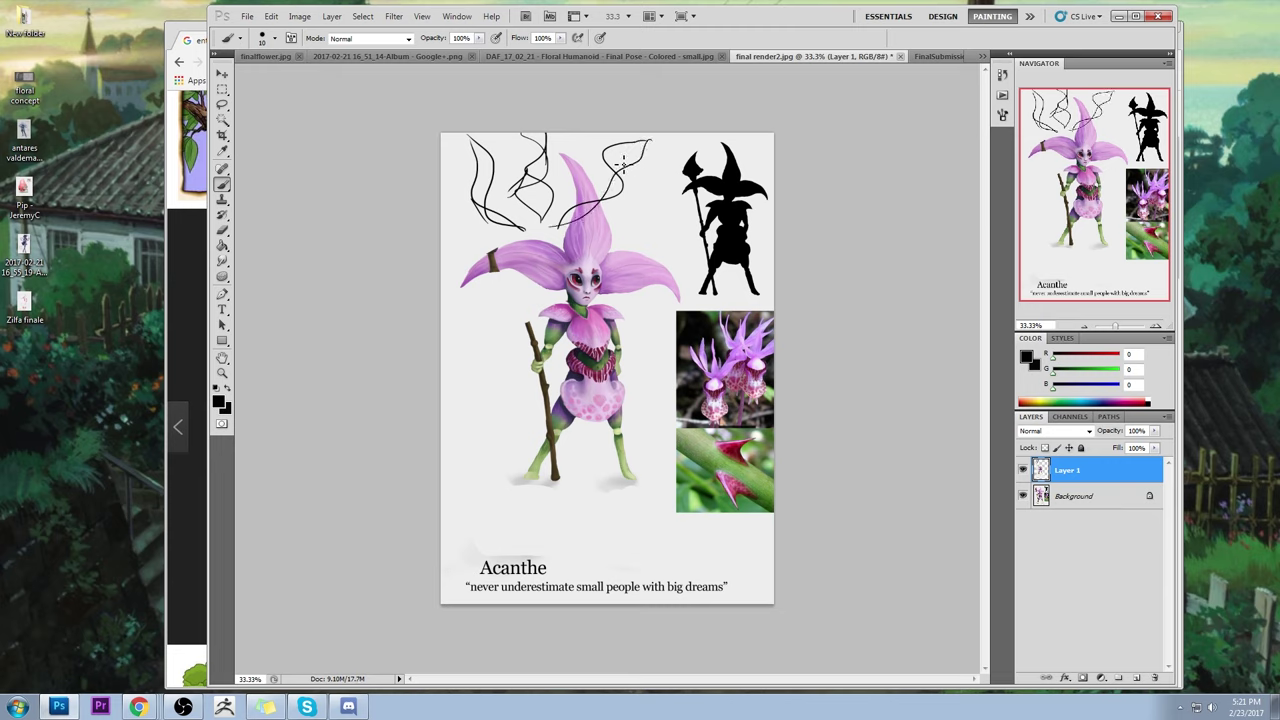
pyautogui.moveTo(645, 142)
pyautogui.mouseDown()
pyautogui.moveTo(609, 170)
pyautogui.moveTo(604, 203)
pyautogui.mouseUp()
pyautogui.moveTo(605, 203)
pyautogui.mouseDown()
pyautogui.moveTo(616, 166)
pyautogui.moveTo(562, 227)
pyautogui.mouseUp()
pyautogui.moveTo(617, 172); pyautogui.dragTo(650, 137)
pyautogui.moveTo(620, 231)
pyautogui.mouseDown()
pyautogui.moveTo(628, 253)
pyautogui.moveTo(644, 243)
pyautogui.mouseUp()
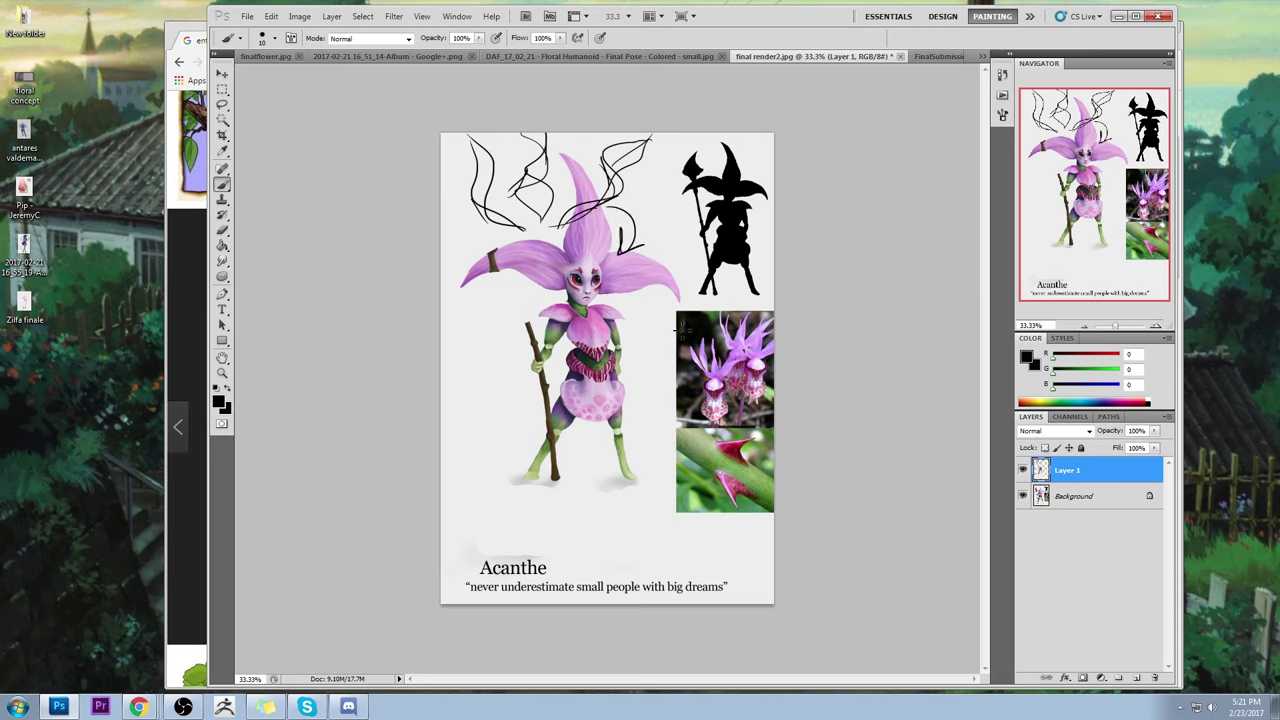
pyautogui.moveTo(656, 322)
pyautogui.mouseDown()
pyautogui.moveTo(672, 350)
pyautogui.moveTo(698, 344)
pyautogui.moveTo(688, 349)
pyautogui.mouseUp()
# - Sample a range of light, pale and mid pinks from Acanthe's face, petal and chest
pyautogui.keyDown('alt'); pyautogui.click(588, 293); pyautogui.keyUp('alt')
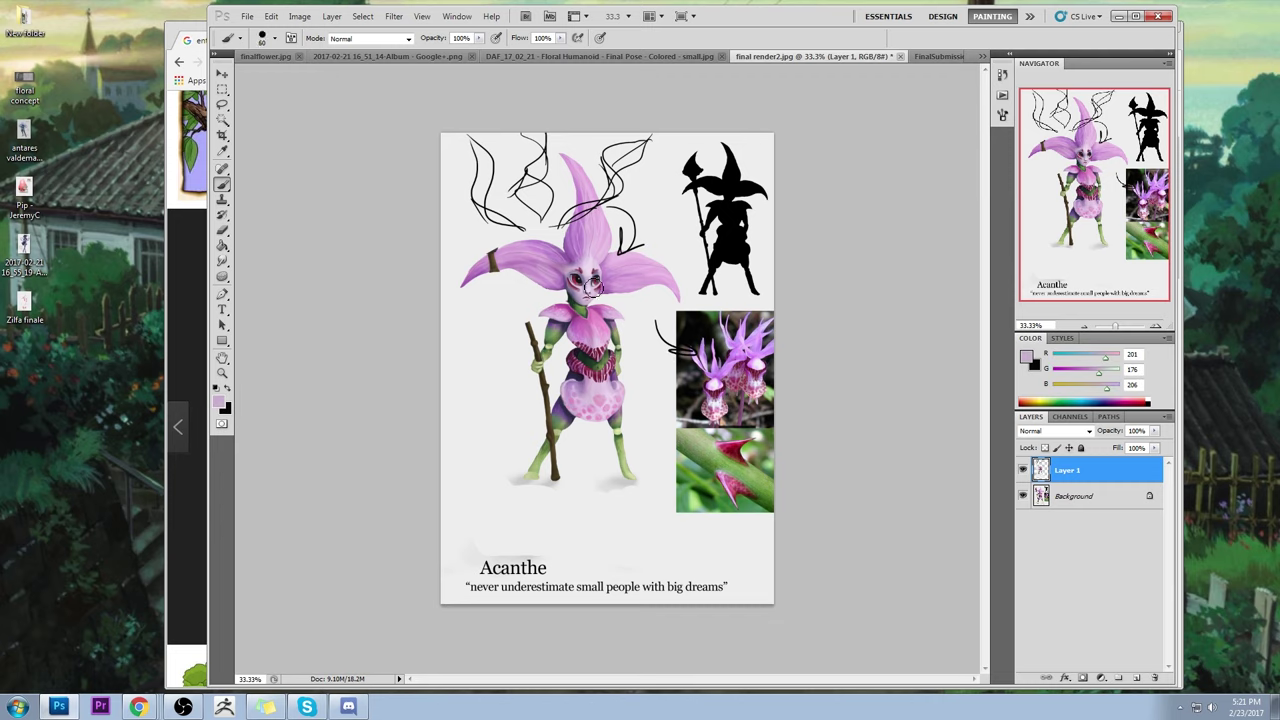
pyautogui.keyDown('alt'); pyautogui.click(563, 297); pyautogui.keyUp('alt')
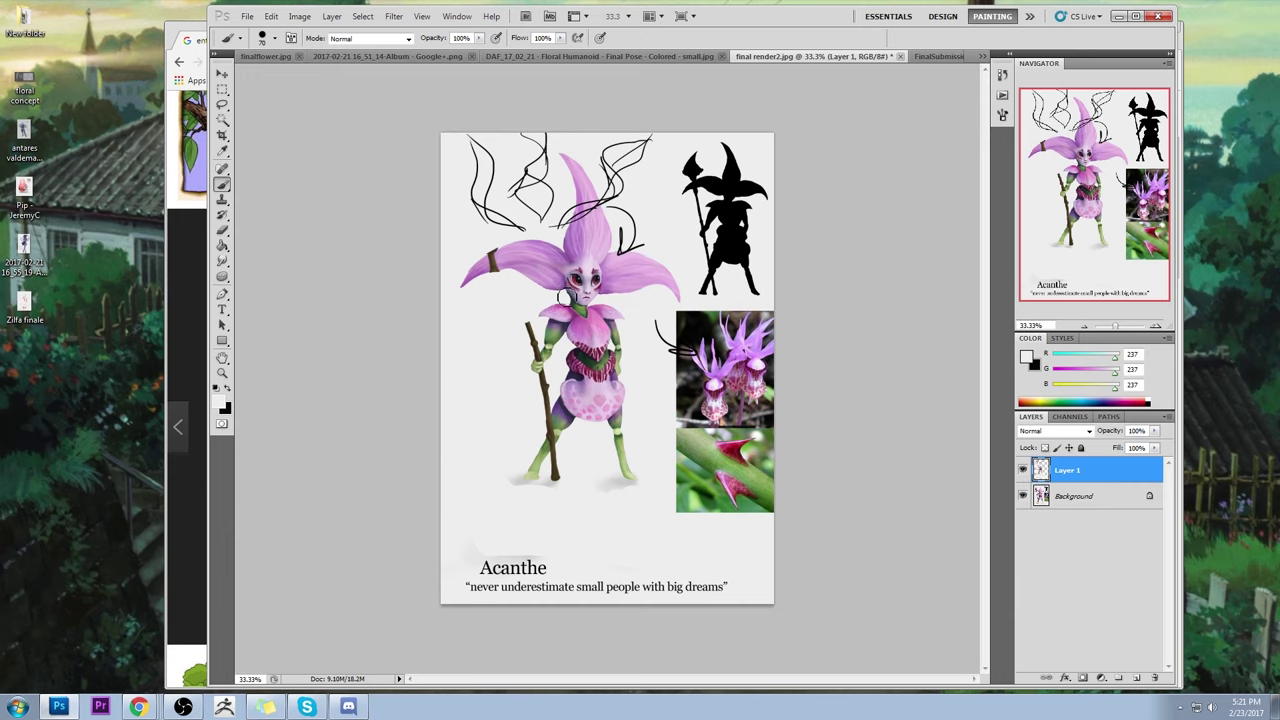
pyautogui.keyDown('alt'); pyautogui.click(590, 300); pyautogui.keyUp('alt')
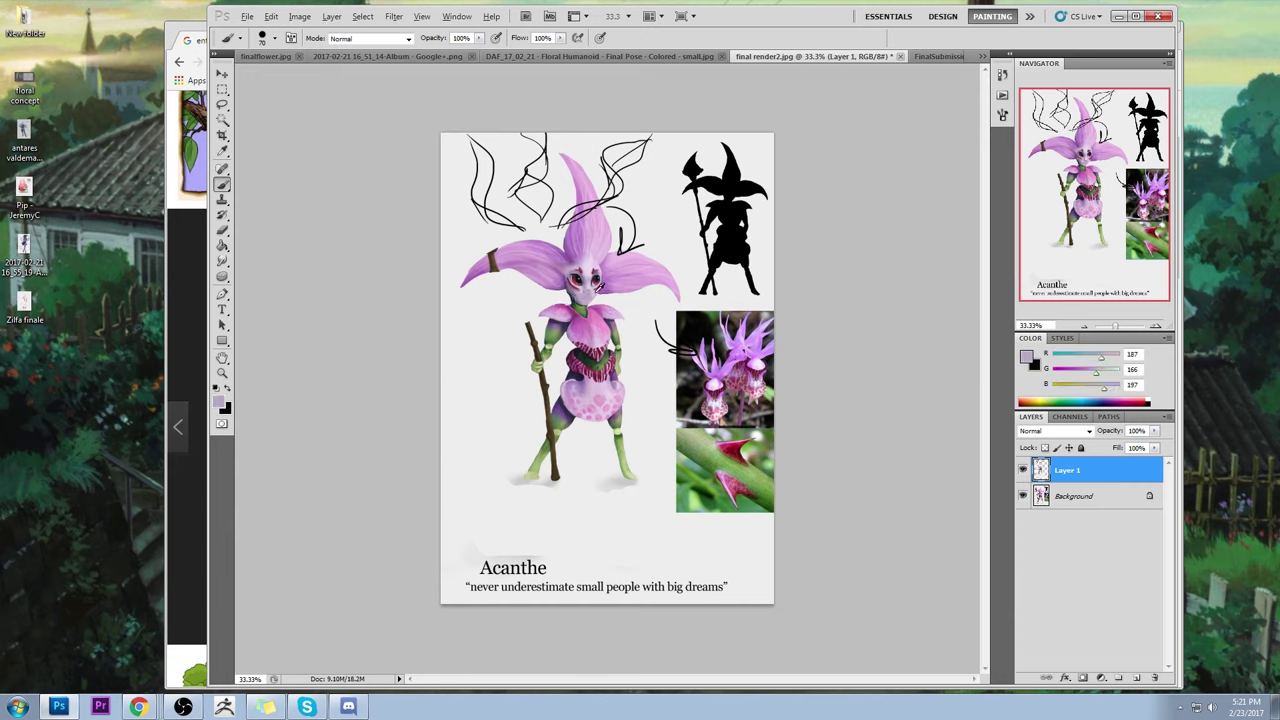
pyautogui.keyDown('alt'); pyautogui.click(588, 298); pyautogui.keyUp('alt')
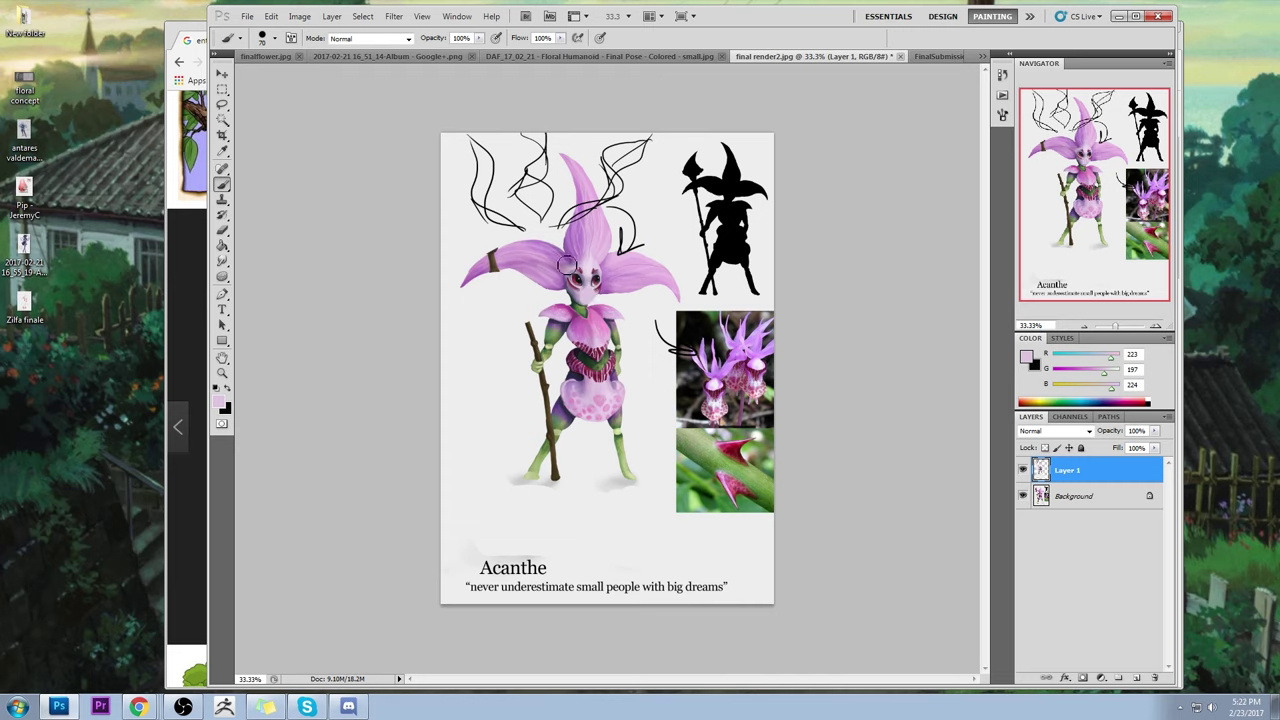
pyautogui.keyDown('alt'); pyautogui.click(586, 261); pyautogui.keyUp('alt')
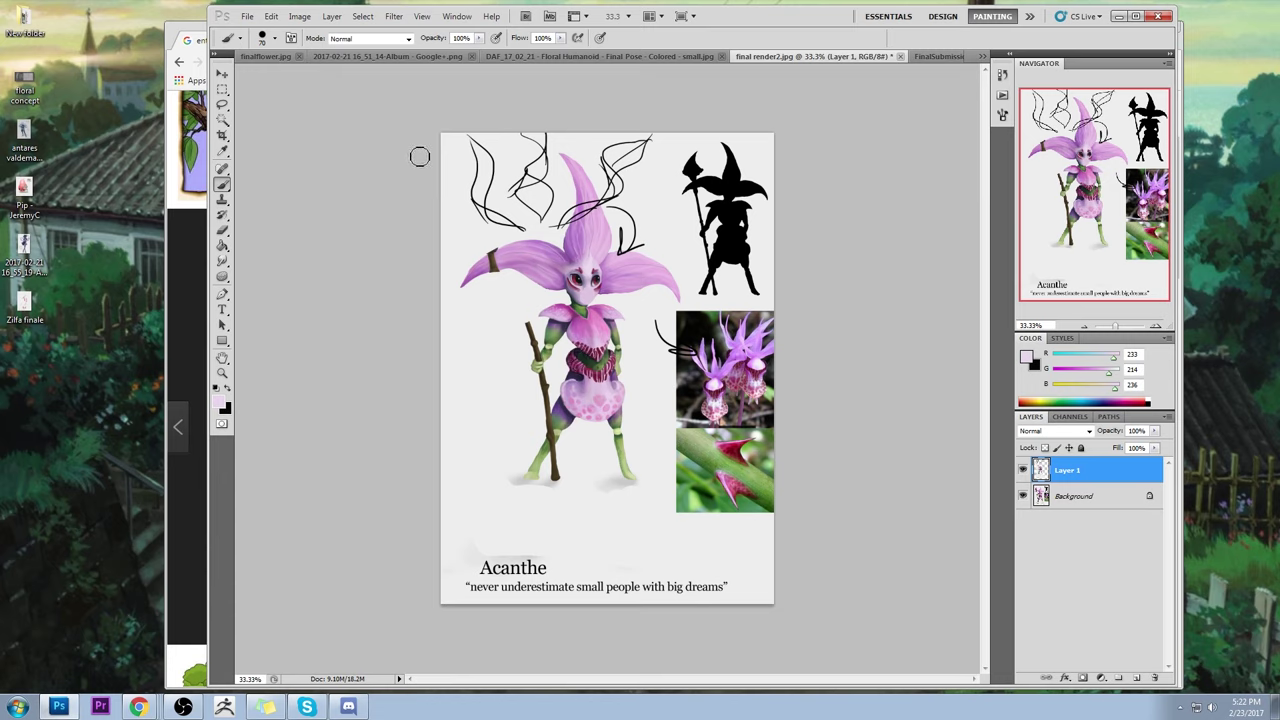
pyautogui.keyDown('alt'); pyautogui.click(586, 320); pyautogui.keyUp('alt')
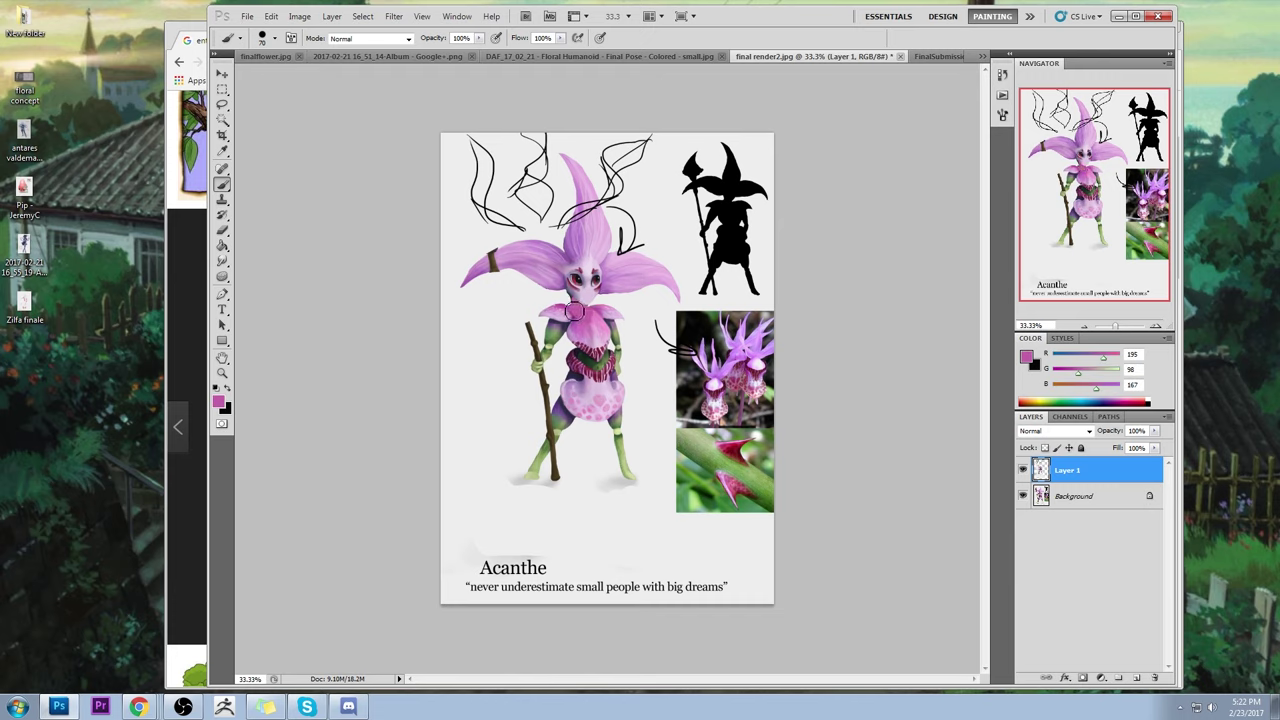
pyautogui.keyDown('alt'); pyautogui.click(594, 318); pyautogui.keyUp('alt')
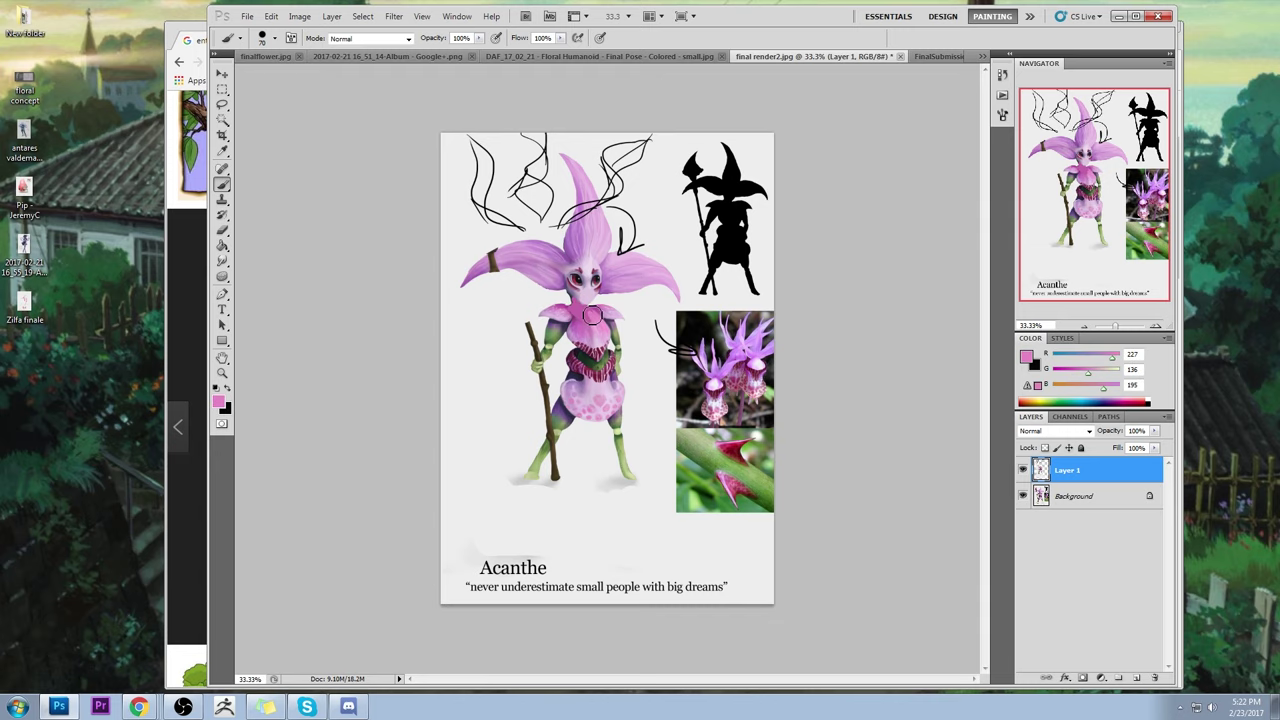
pyautogui.keyDown('alt'); pyautogui.click(583, 325); pyautogui.keyUp('alt')
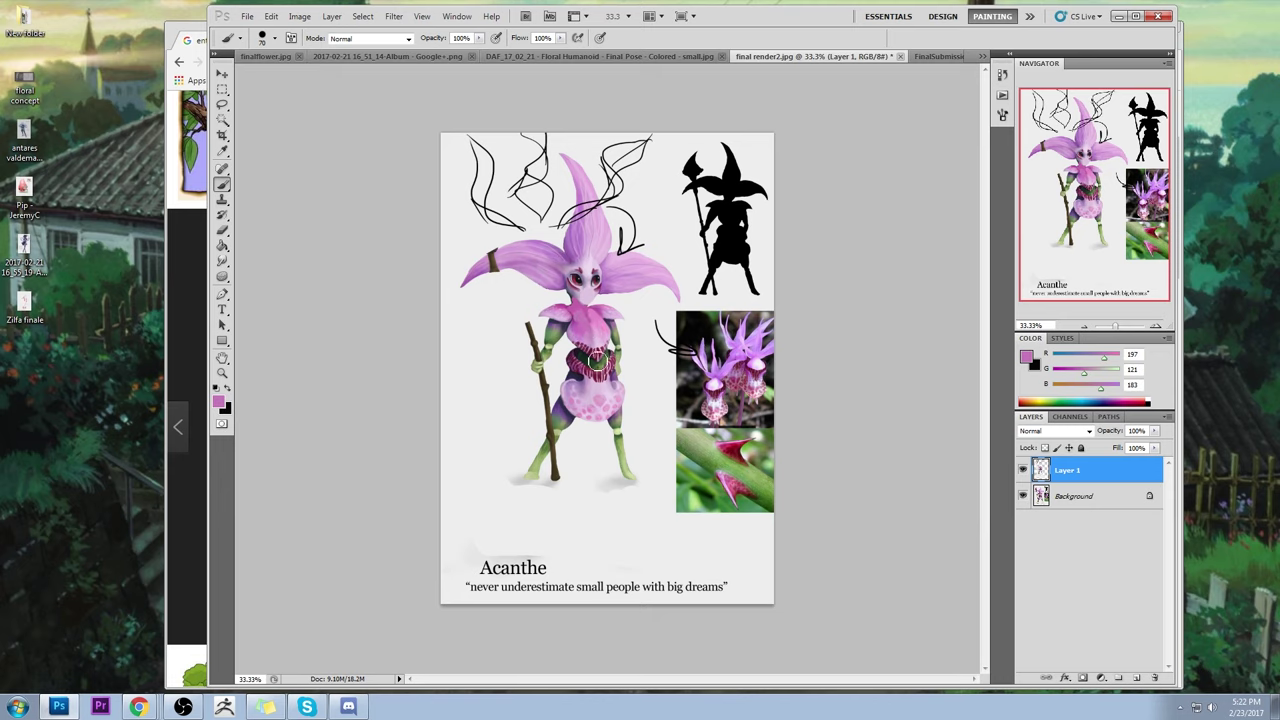
# - Sample greens from the belt and chest, then paint mauve over the chin
pyautogui.keyDown('alt'); pyautogui.click(601, 382); pyautogui.keyUp('alt')
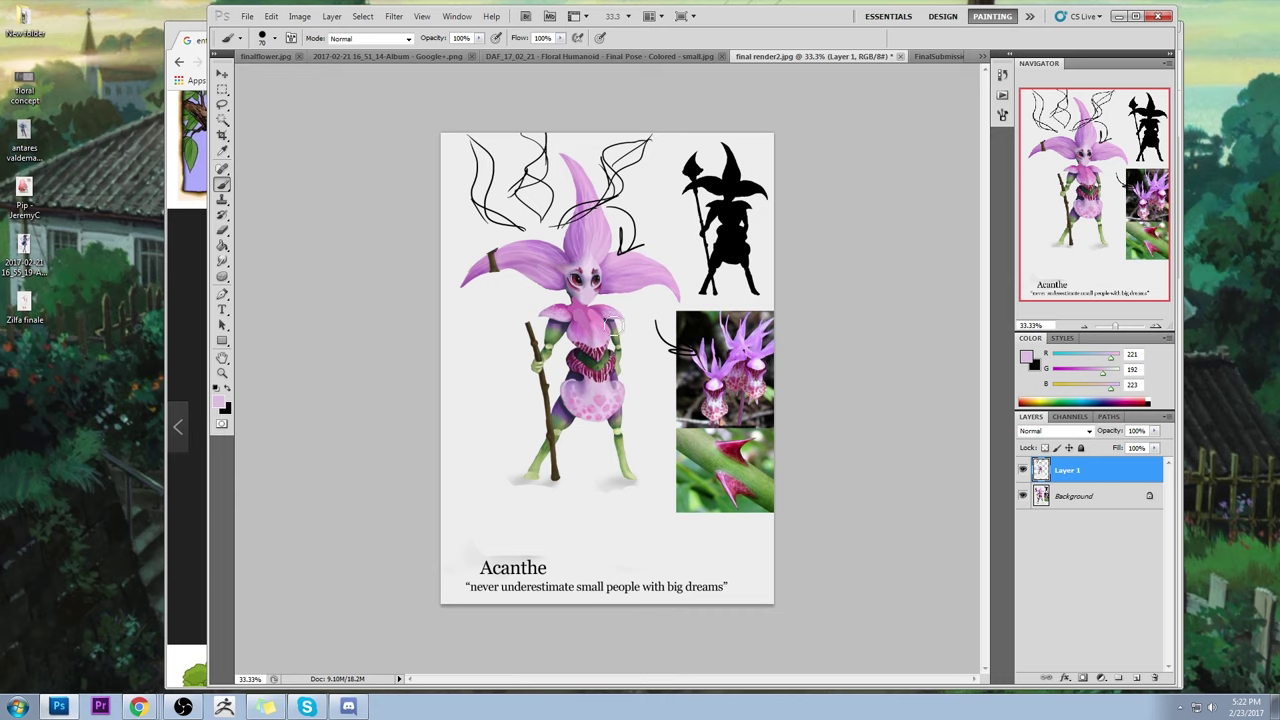
pyautogui.keyDown('alt'); pyautogui.click(585, 357); pyautogui.keyUp('alt')
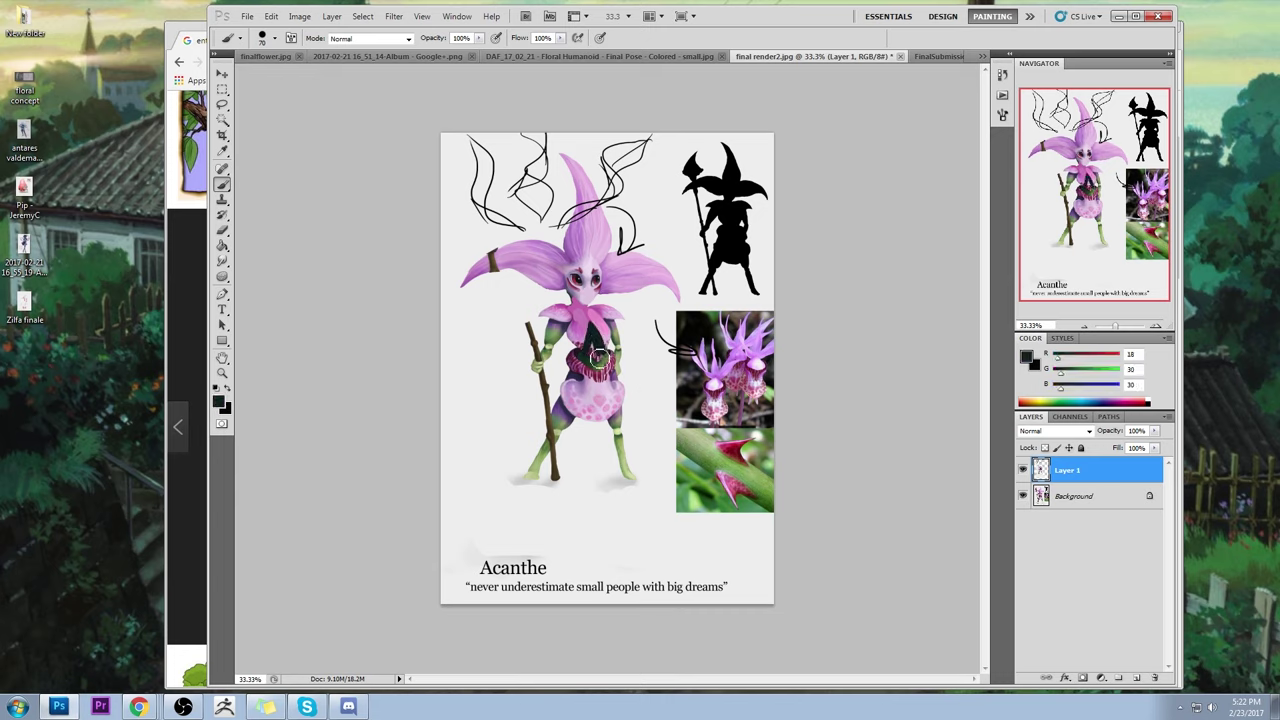
pyautogui.keyDown('alt'); pyautogui.click(594, 364); pyautogui.keyUp('alt')
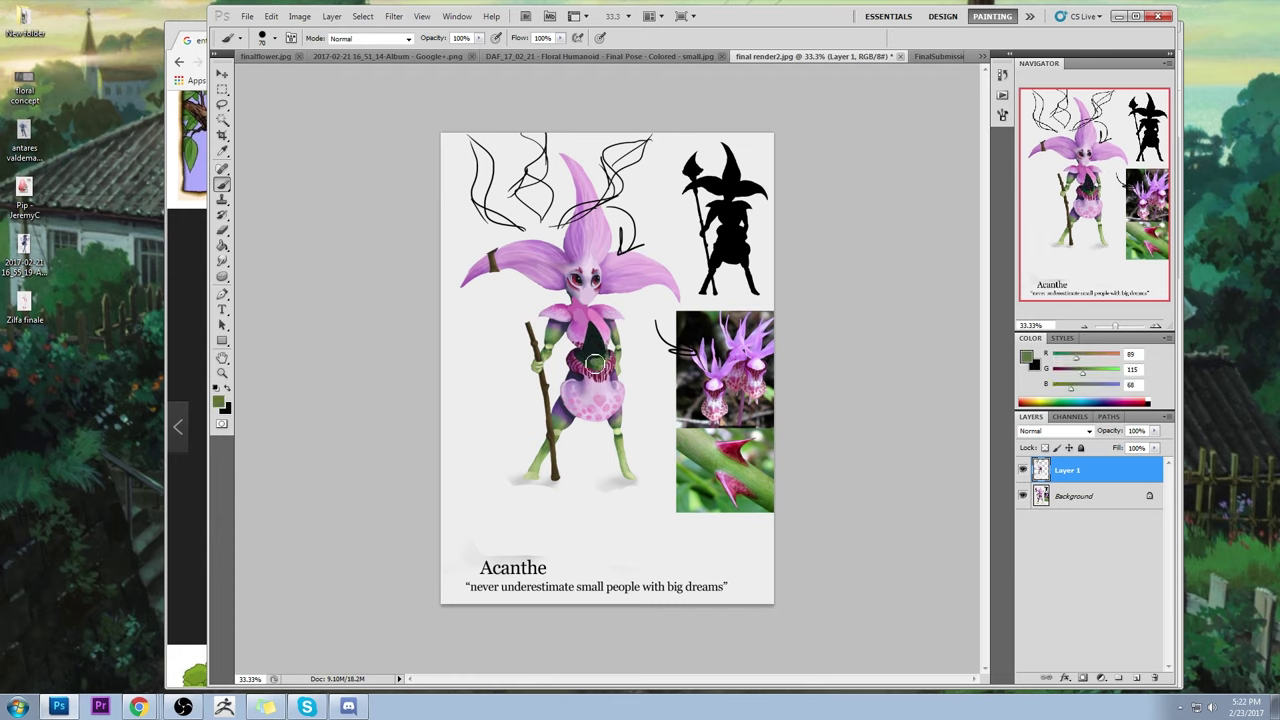
pyautogui.keyDown('alt'); pyautogui.click(595, 334); pyautogui.keyUp('alt')
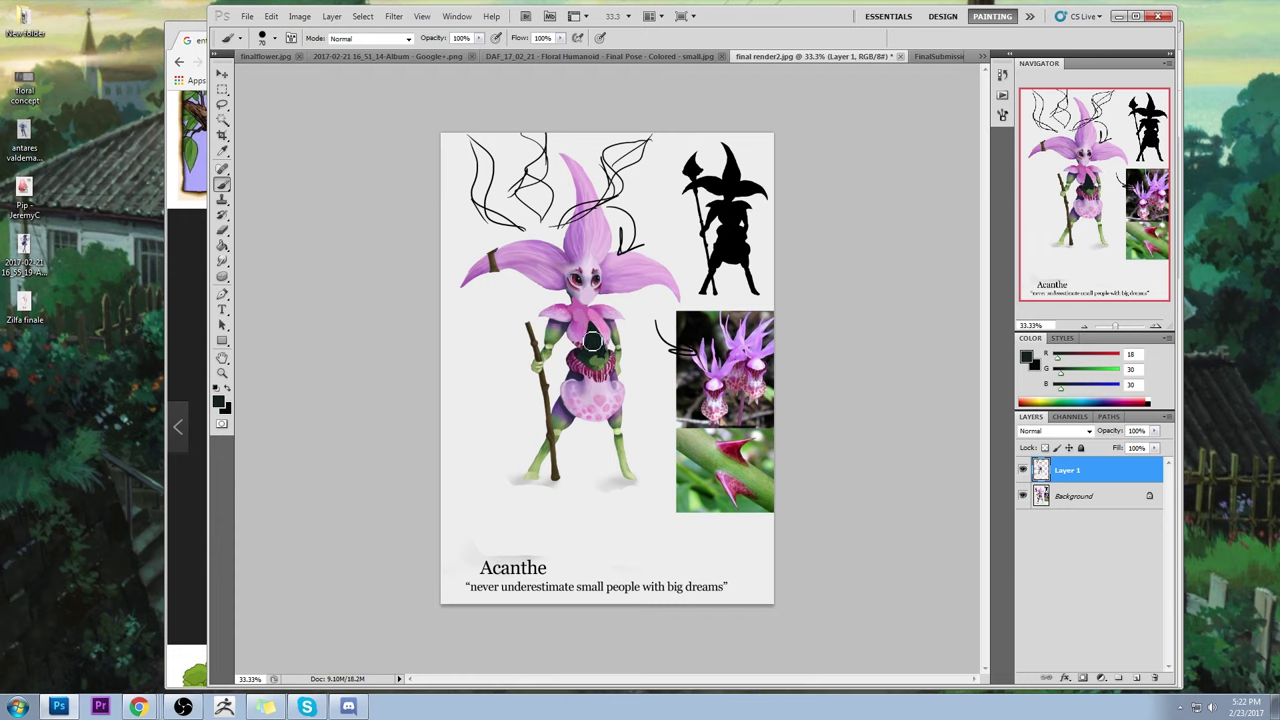
pyautogui.keyDown('alt'); pyautogui.click(586, 296); pyautogui.keyUp('alt')
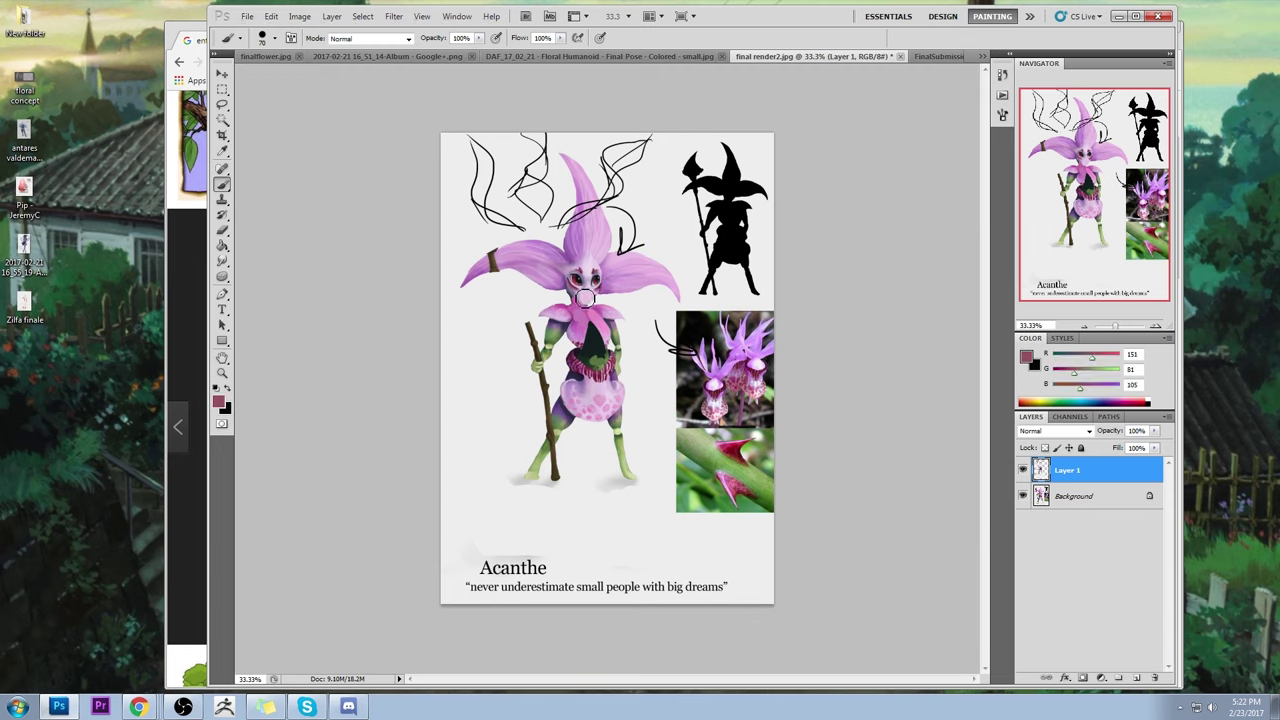
pyautogui.moveTo(586, 298); pyautogui.dragTo(590, 302)
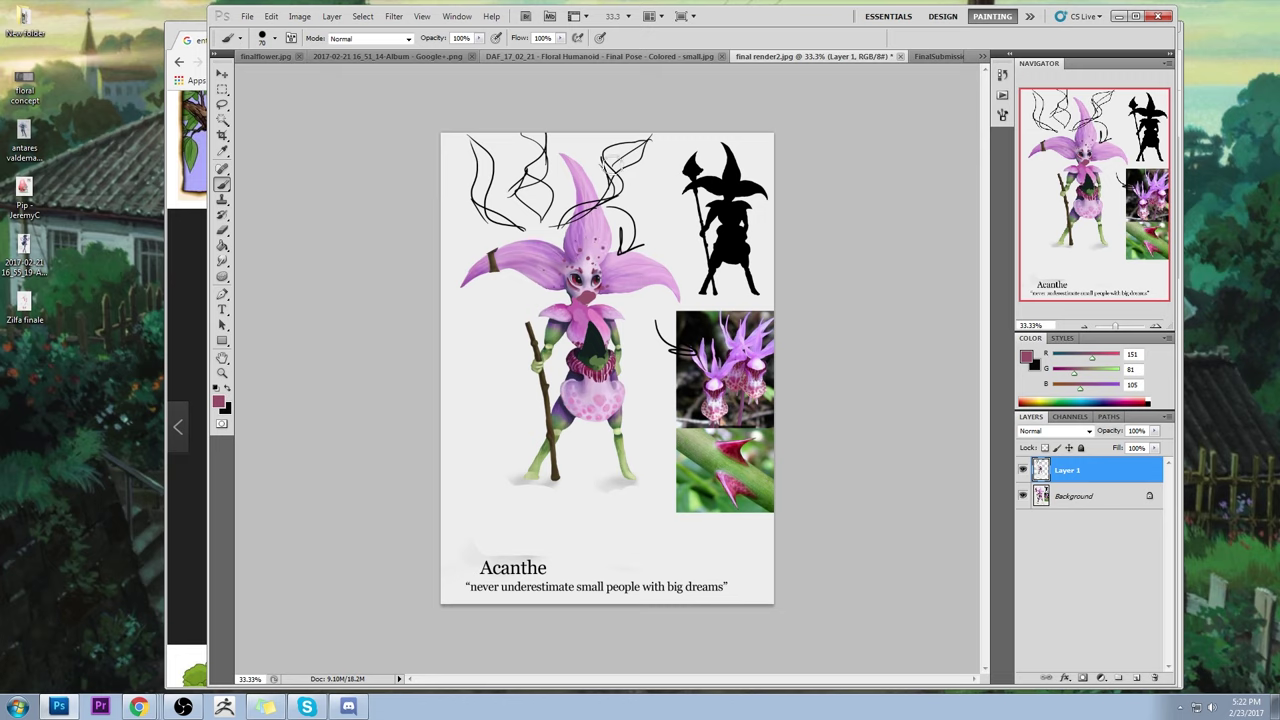
# - Paint dark purple strokes over the belt and dark green over the chest with a larger brush
pyautogui.keyDown('alt'); pyautogui.click(575, 350); pyautogui.keyUp('alt')
pyautogui.keyDown('alt'); pyautogui.click(581, 368); pyautogui.keyUp('alt')
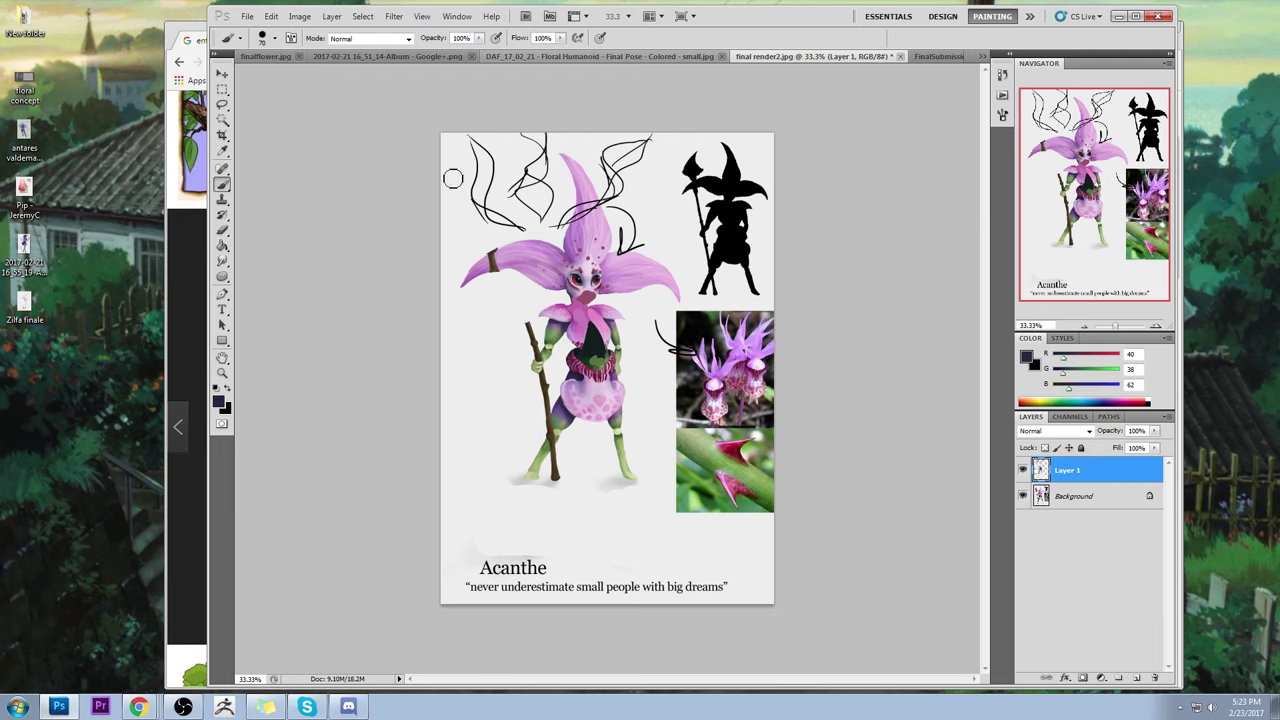
pyautogui.press(']')
pyautogui.press(']')
pyautogui.press(']')
pyautogui.press(']')
pyautogui.moveTo(564, 370); pyautogui.dragTo(566, 348)
pyautogui.keyDown('alt'); pyautogui.click(566, 346); pyautogui.keyUp('alt')
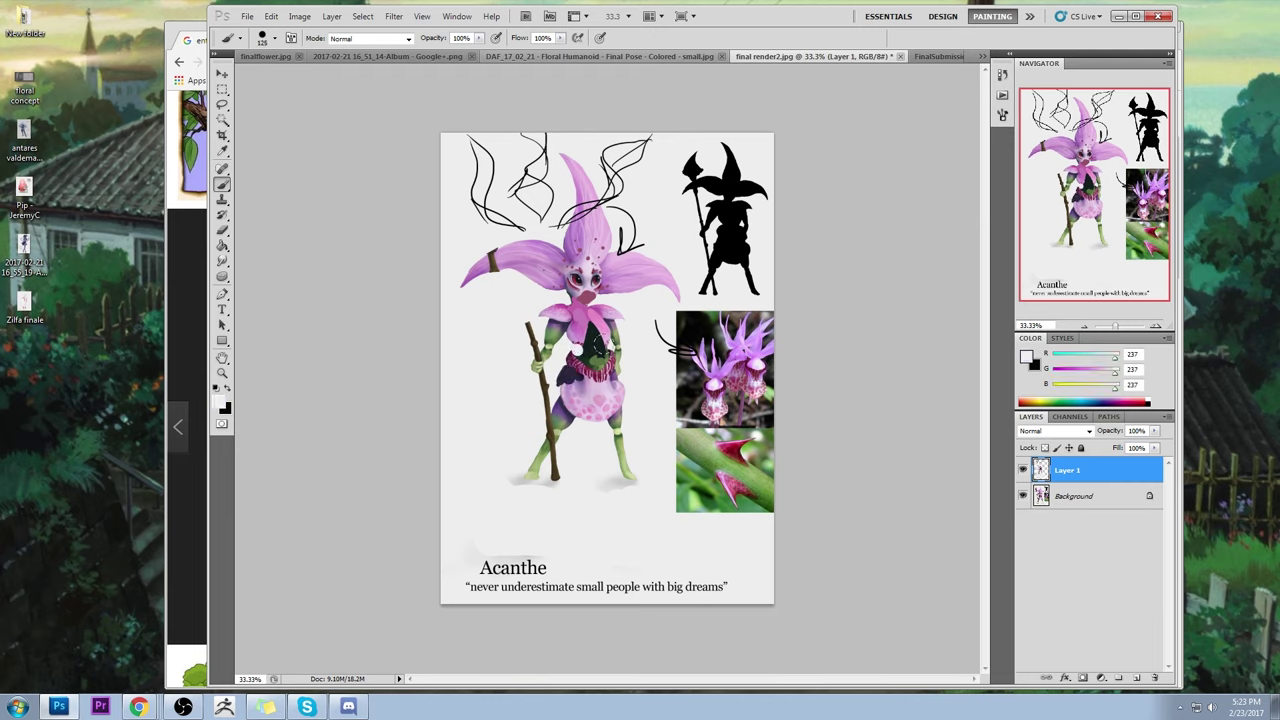
pyautogui.keyDown('alt'); pyautogui.click(592, 340); pyautogui.keyUp('alt')
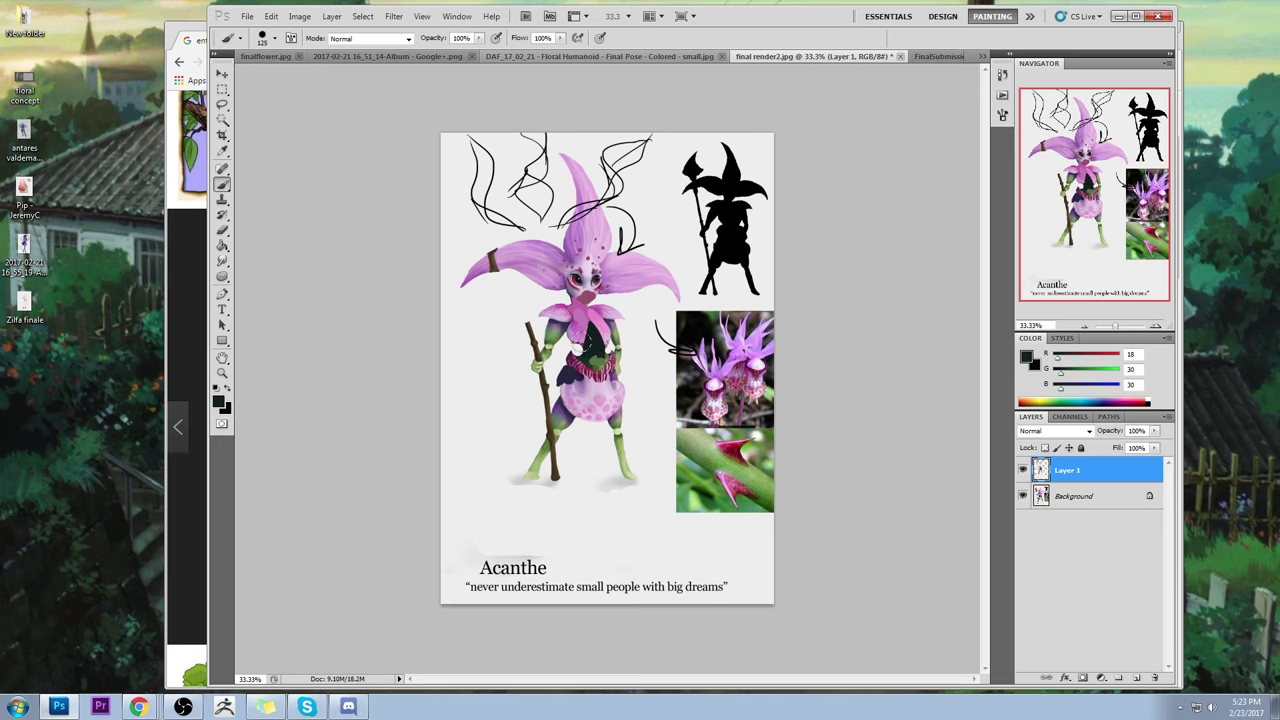
pyautogui.moveTo(574, 350); pyautogui.dragTo(570, 348)
# - Add dark red shading to the skirt and belt and a pinkish purple ruffle band
pyautogui.keyDown('alt'); pyautogui.click(590, 328); pyautogui.keyUp('alt')
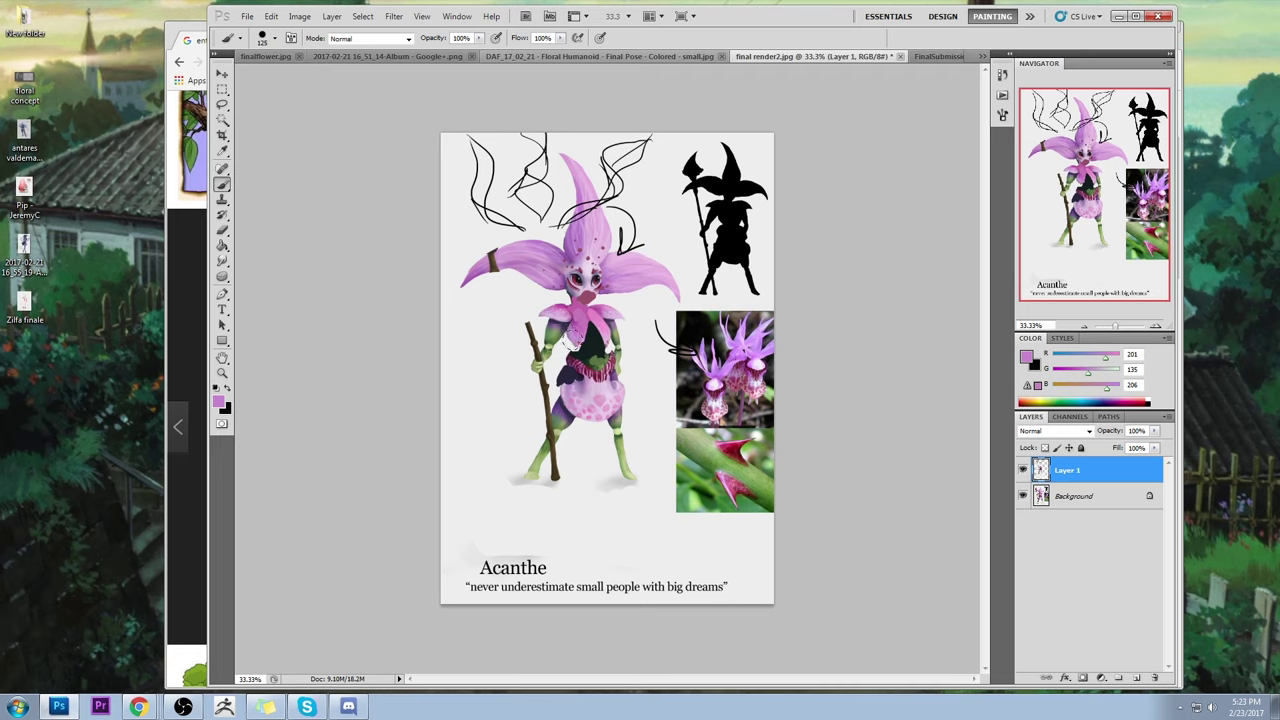
pyautogui.keyDown('alt'); pyautogui.click(578, 342); pyautogui.keyUp('alt')
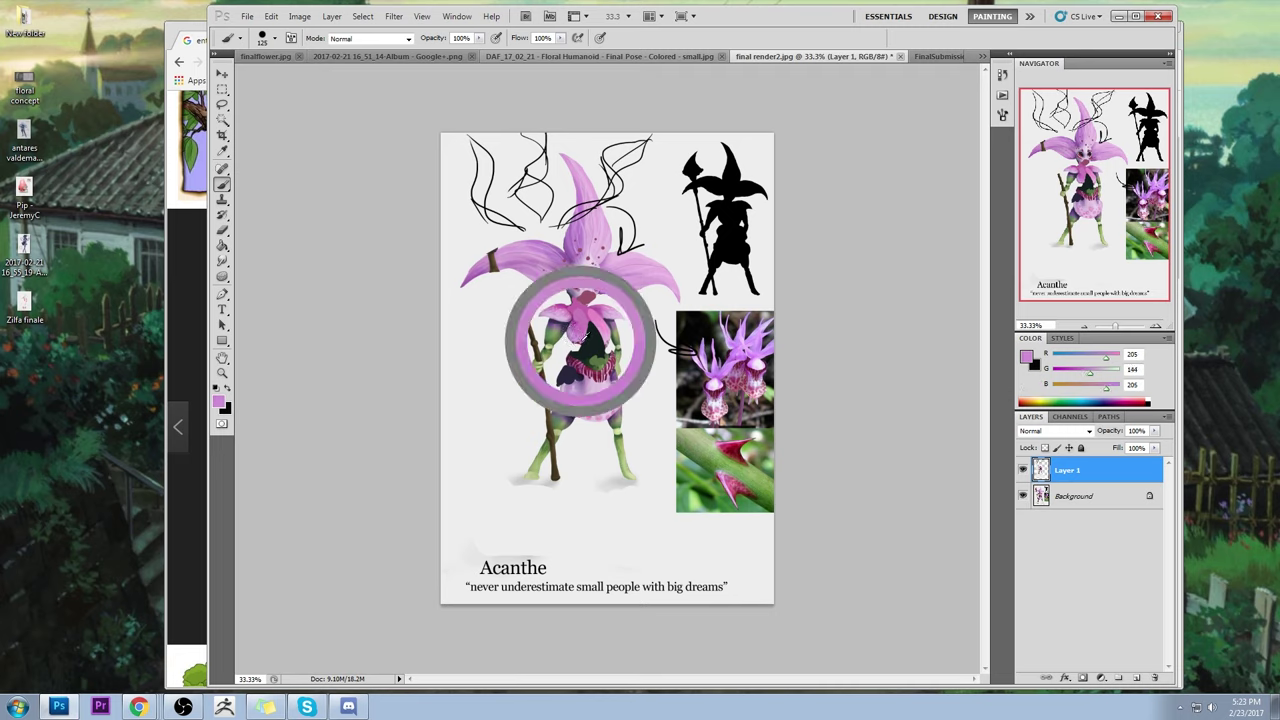
pyautogui.keyDown('alt'); pyautogui.click(570, 348); pyautogui.keyUp('alt')
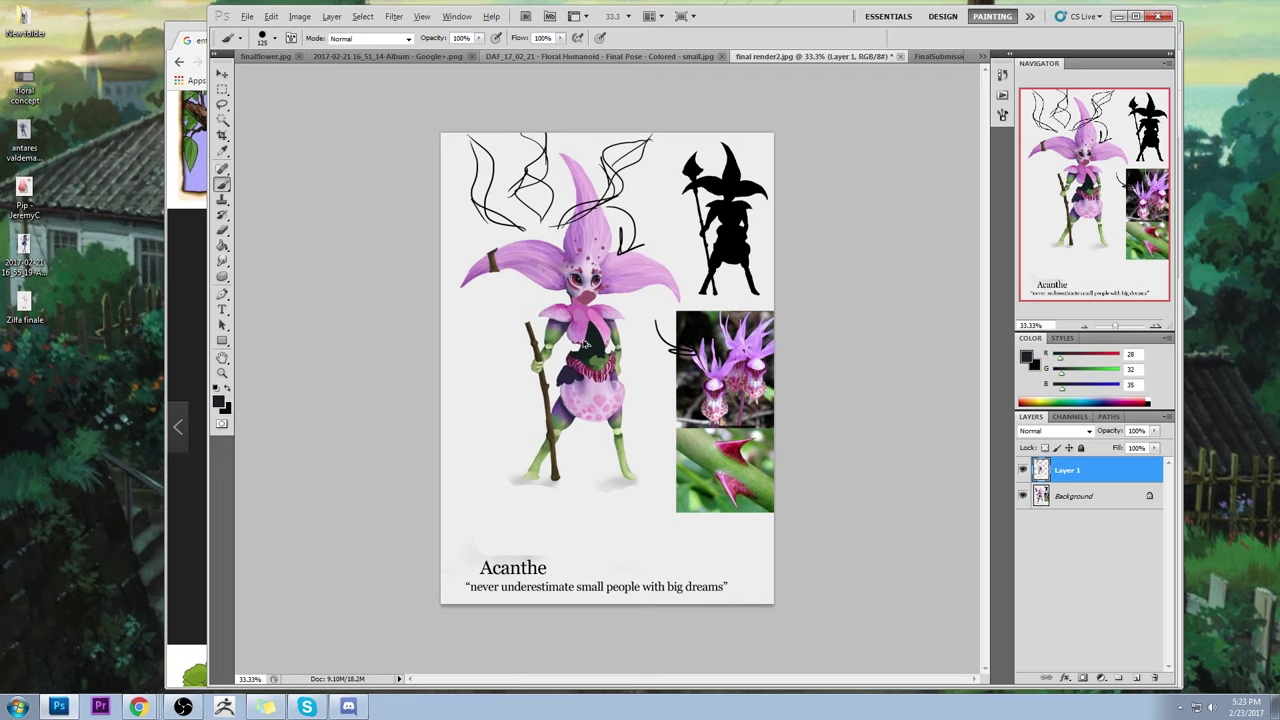
pyautogui.keyDown('alt'); pyautogui.click(578, 343); pyautogui.keyUp('alt')
pyautogui.keyDown('alt'); pyautogui.click(600, 344); pyautogui.keyUp('alt')
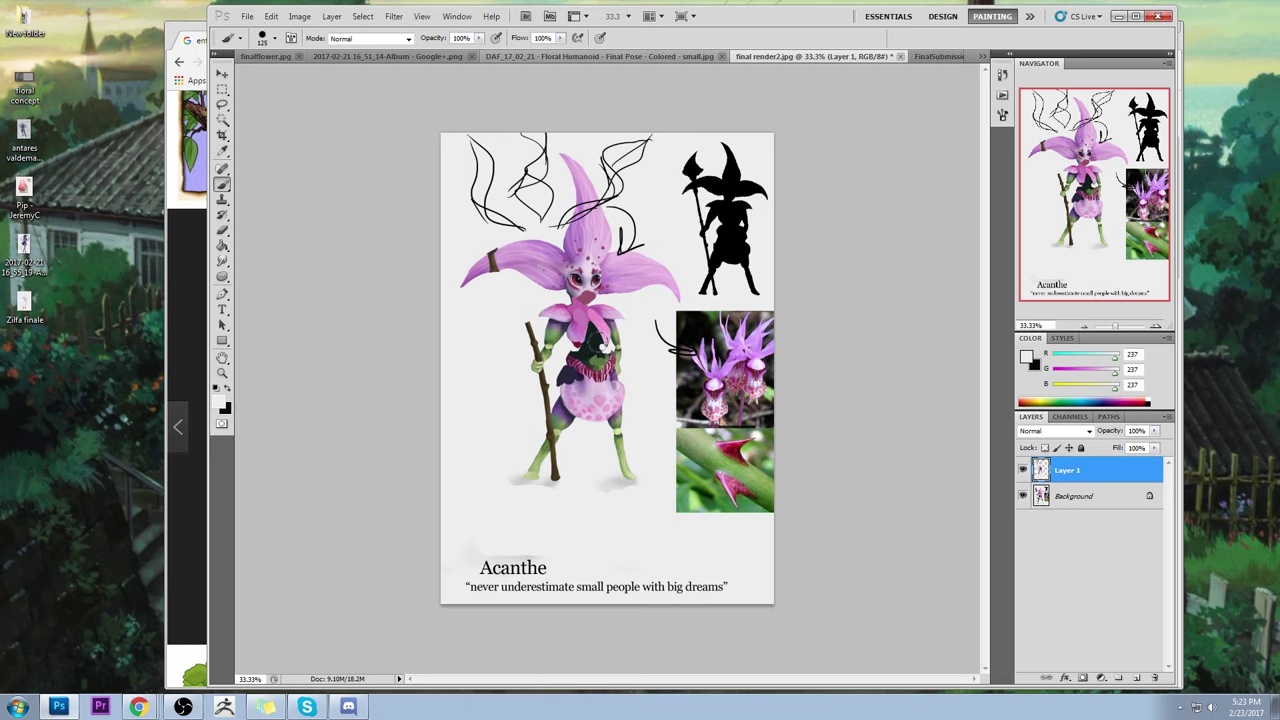
pyautogui.keyDown('alt'); pyautogui.click(592, 340); pyautogui.keyUp('alt')
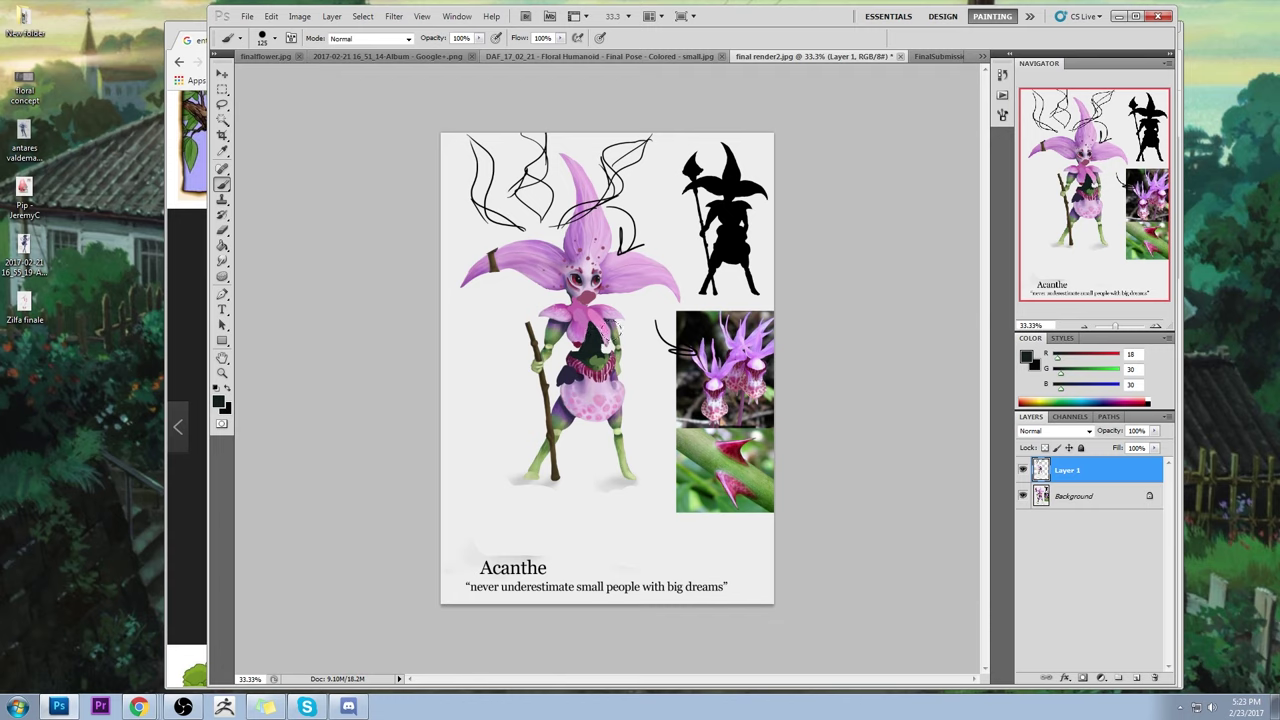
pyautogui.keyDown('alt'); pyautogui.click(565, 344); pyautogui.keyUp('alt')
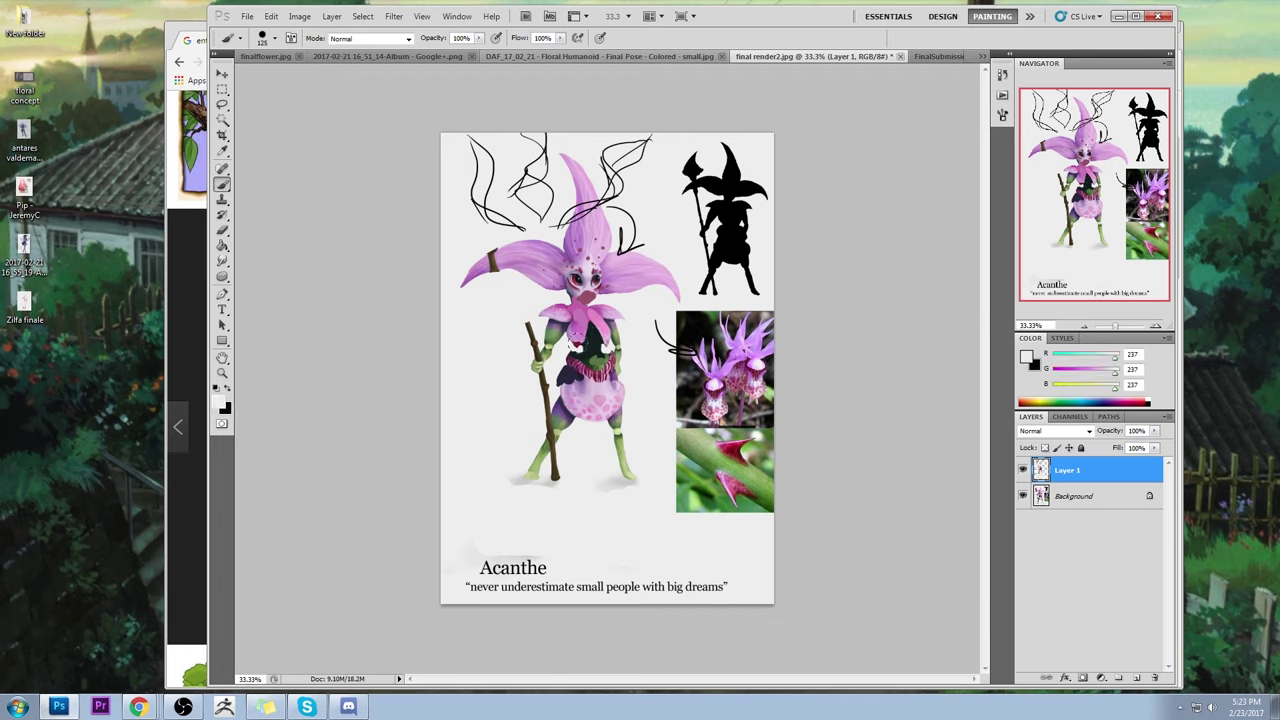
pyautogui.keyDown('alt'); pyautogui.click(590, 344); pyautogui.keyUp('alt')
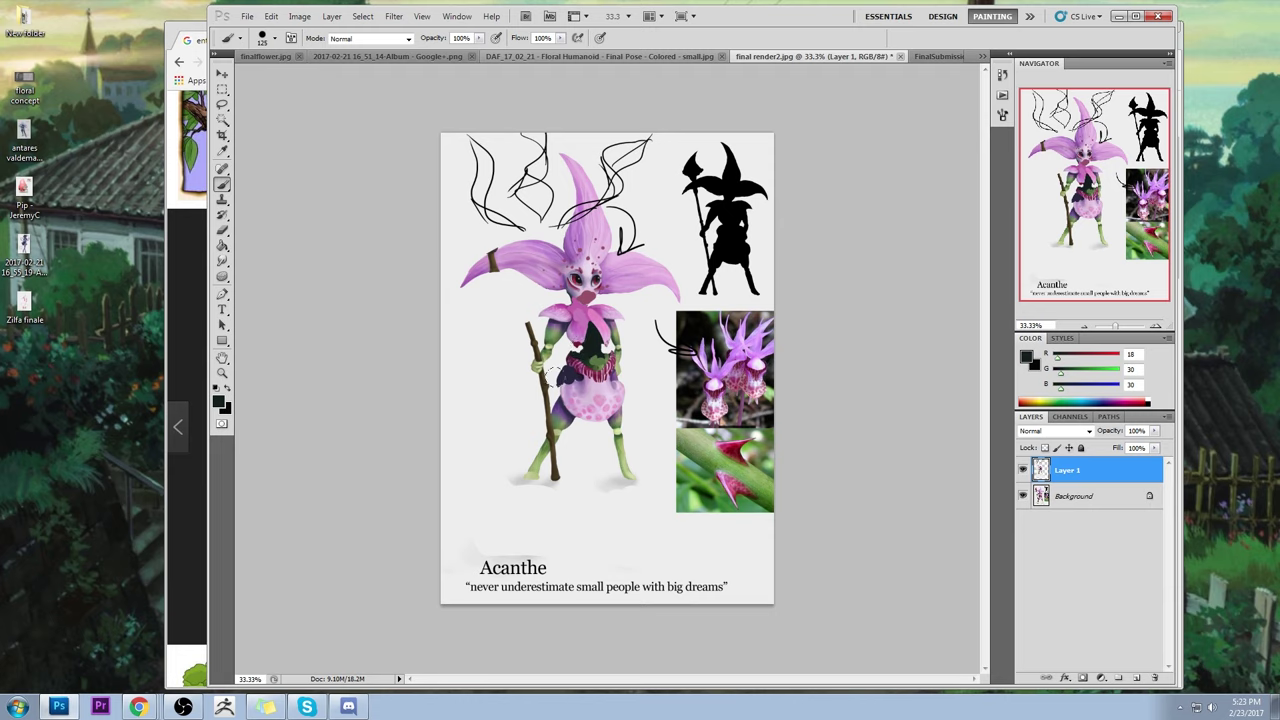
pyautogui.keyDown('alt'); pyautogui.click(568, 371); pyautogui.keyUp('alt')
pyautogui.moveTo(564, 360); pyautogui.dragTo(552, 346)
pyautogui.keyDown('alt'); pyautogui.click(573, 365); pyautogui.keyUp('alt')
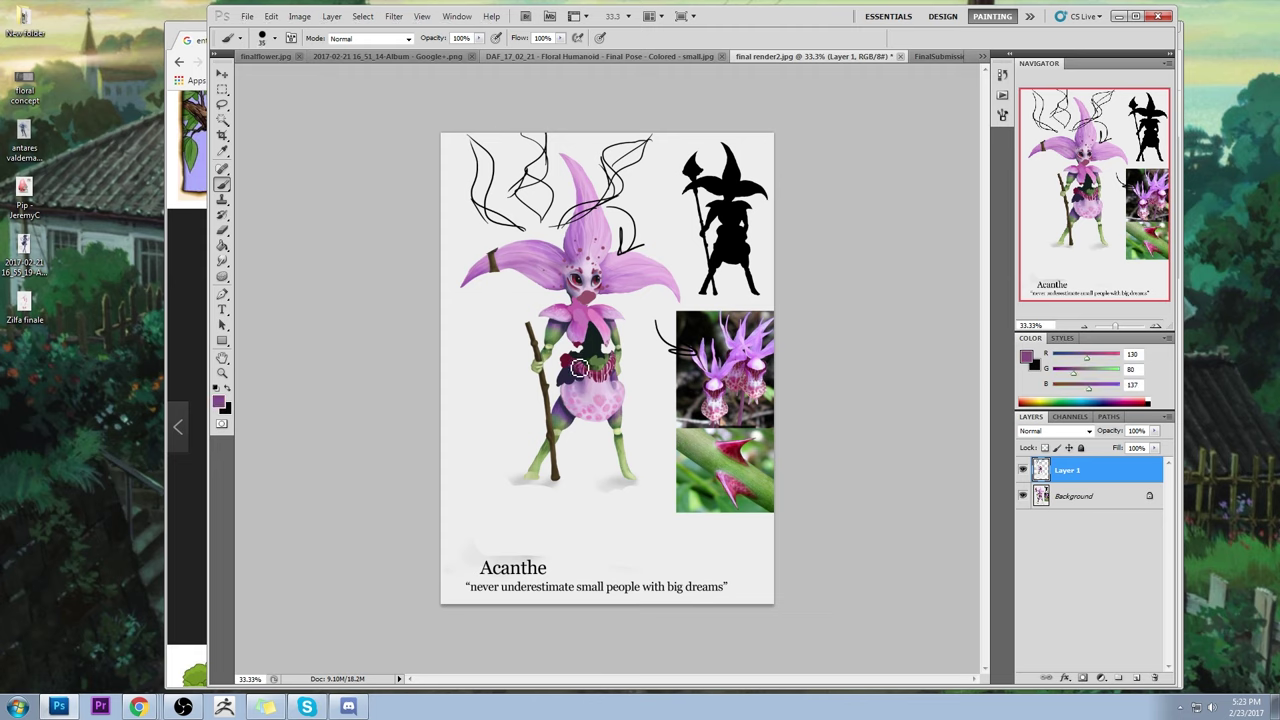
pyautogui.moveTo(577, 368)
pyautogui.mouseDown()
pyautogui.moveTo(574, 354)
pyautogui.moveTo(566, 372)
pyautogui.mouseUp()
# - Undo a stray light purple stroke over the photo and dab darker purple on the skirt edge
pyautogui.keyDown('alt'); pyautogui.click(536, 315); pyautogui.keyUp('alt')
pyautogui.press(']')
pyautogui.press(']')
pyautogui.press(']')
pyautogui.press(']')
pyautogui.press(']')
pyautogui.press(']')
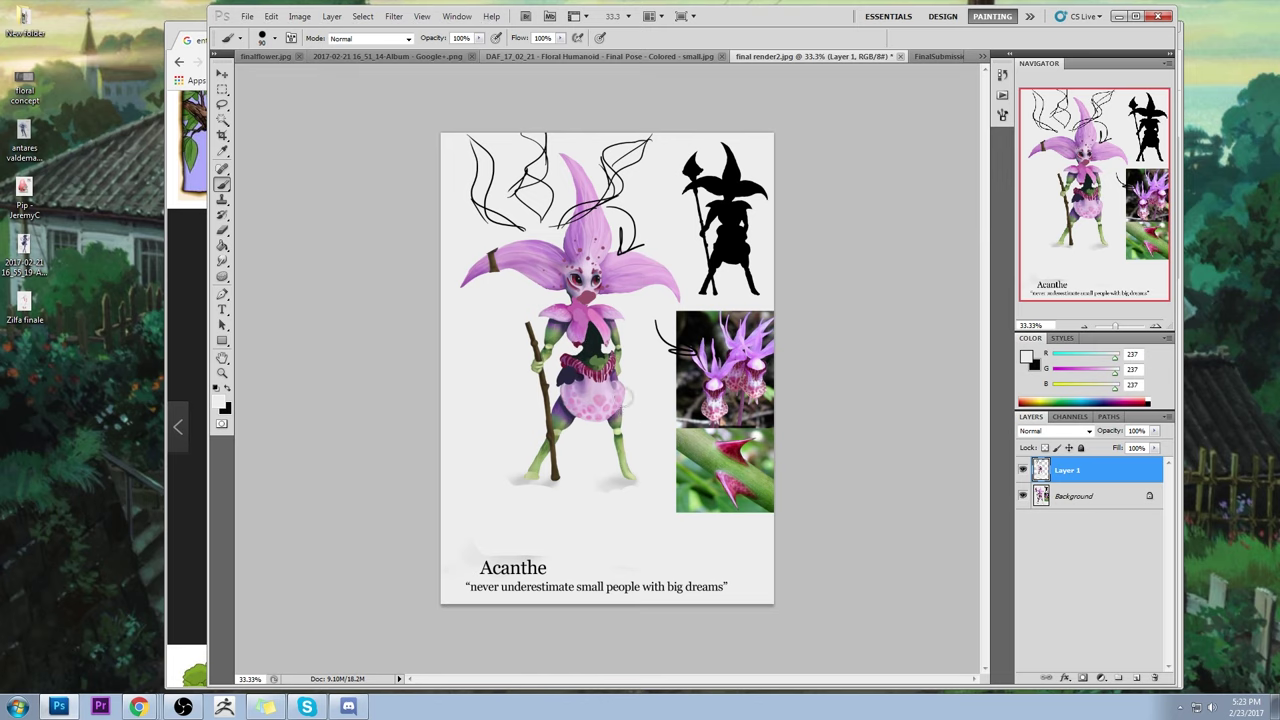
pyautogui.keyDown('alt'); pyautogui.click(585, 292); pyautogui.keyUp('alt')
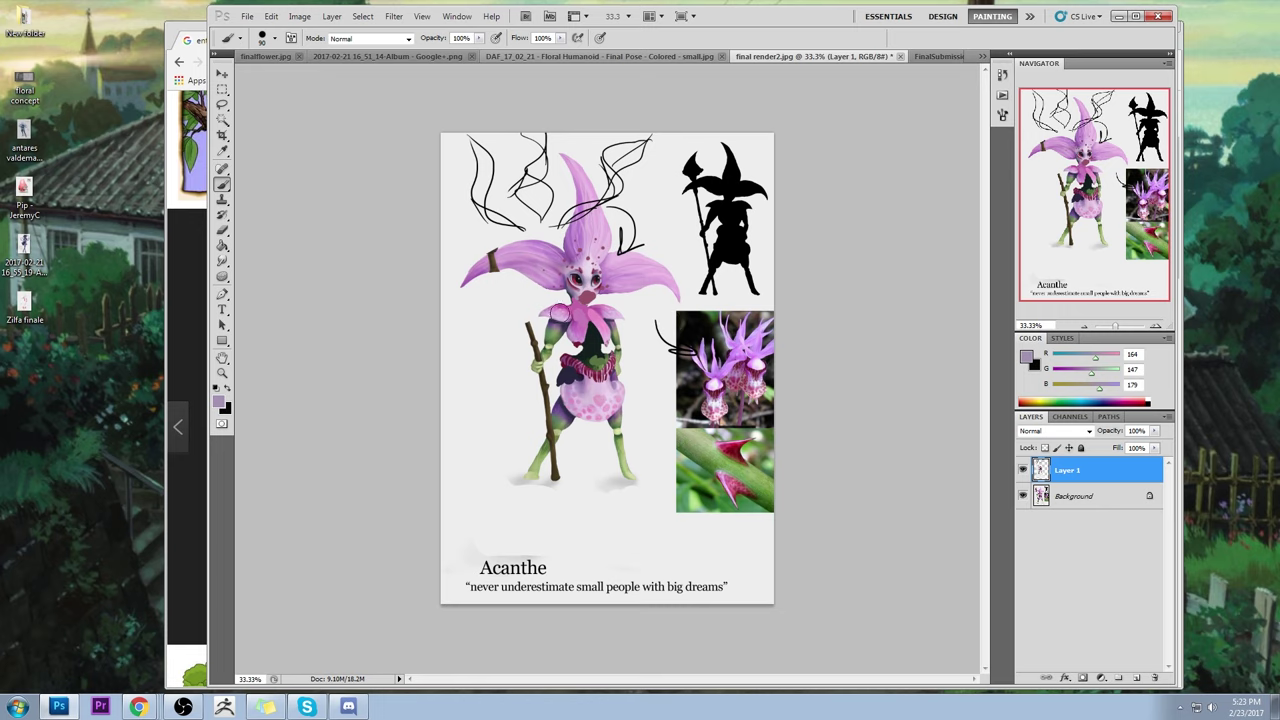
pyautogui.moveTo(766, 317)
pyautogui.mouseDown()
pyautogui.moveTo(701, 340)
pyautogui.moveTo(700, 415)
pyautogui.mouseUp()
pyautogui.hotkey('ctrl', 'z')
pyautogui.hotkey('ctrl', 'z')
pyautogui.keyDown('alt'); pyautogui.click(556, 385); pyautogui.keyUp('alt')
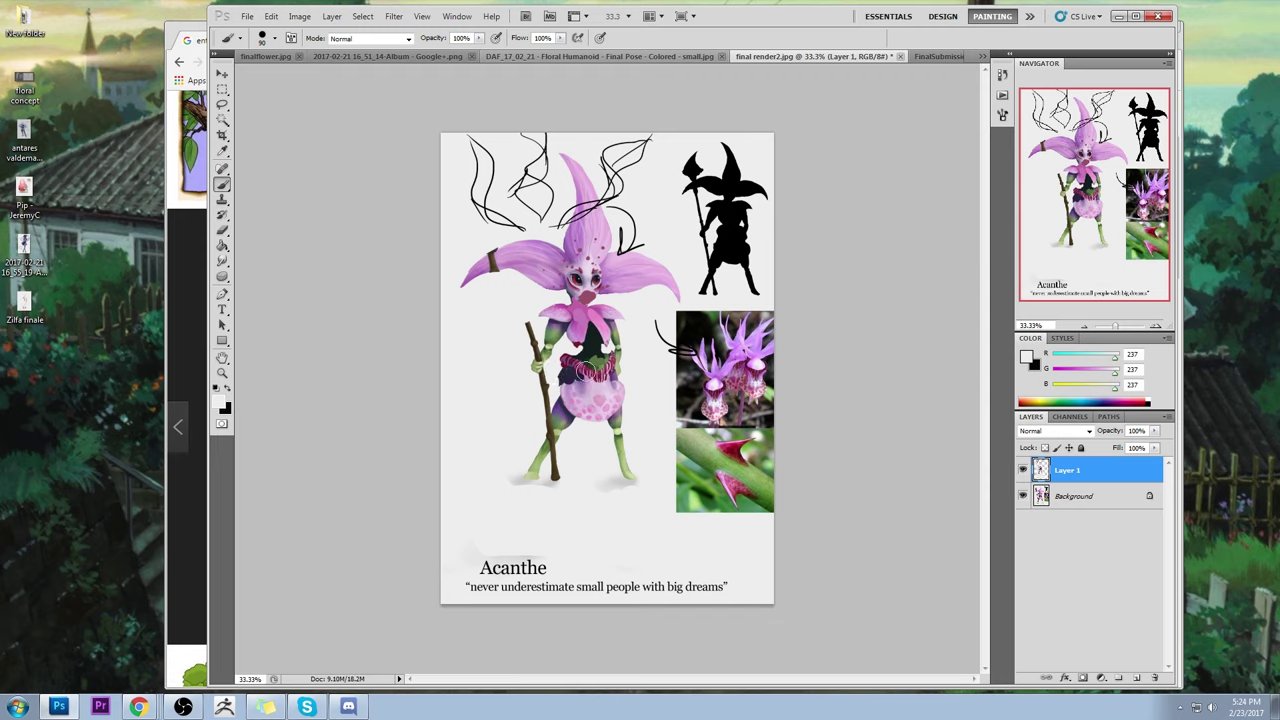
pyautogui.keyDown('alt'); pyautogui.click(612, 375); pyautogui.keyUp('alt')
pyautogui.moveTo(618, 374); pyautogui.dragTo(618, 383)
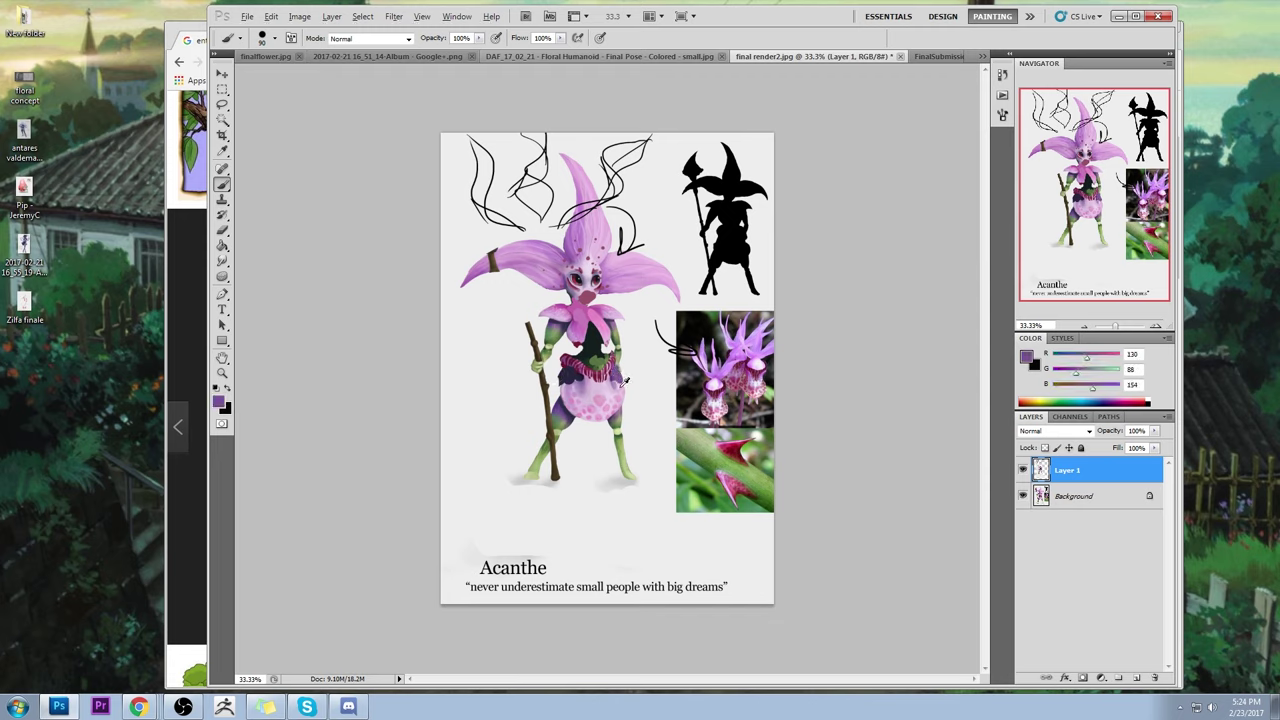
pyautogui.keyDown('alt'); pyautogui.click(622, 380); pyautogui.keyUp('alt')
pyautogui.keyDown('alt'); pyautogui.click(606, 367); pyautogui.keyUp('alt')
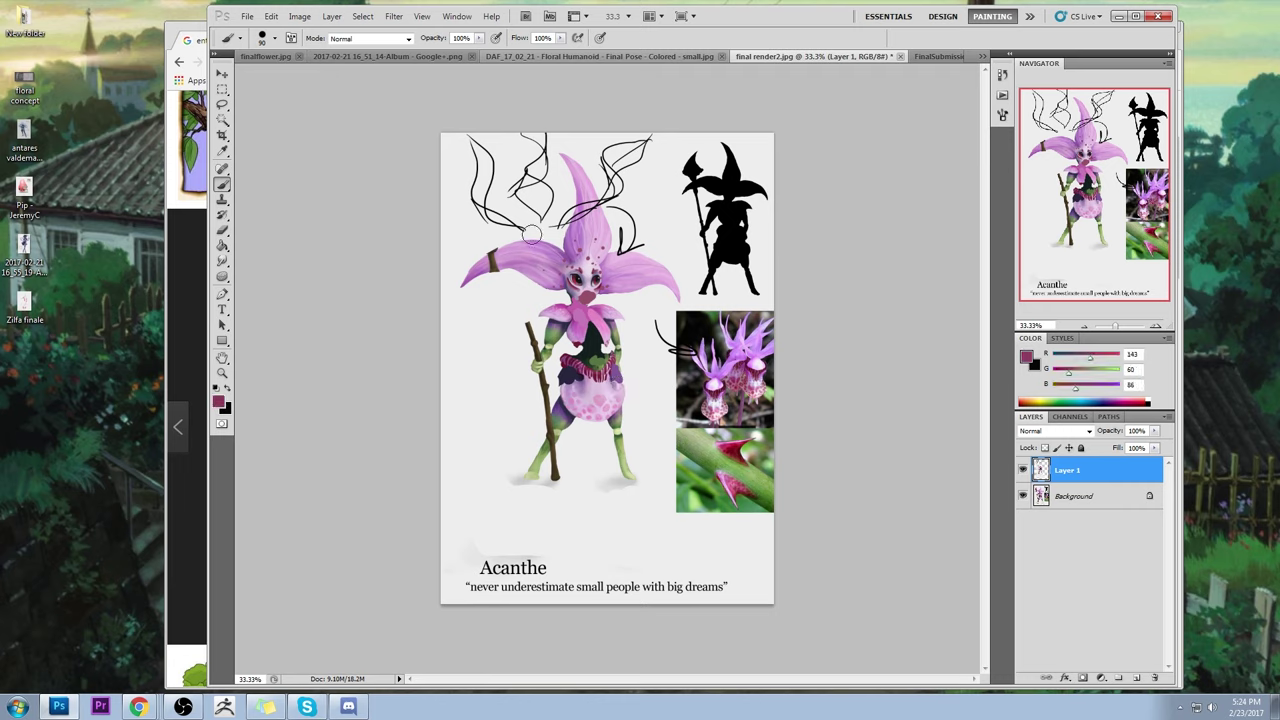
# - Soften the ground shadow around the foot and staff with light background grey
pyautogui.keyDown('alt'); pyautogui.click(496, 470); pyautogui.keyUp('alt')
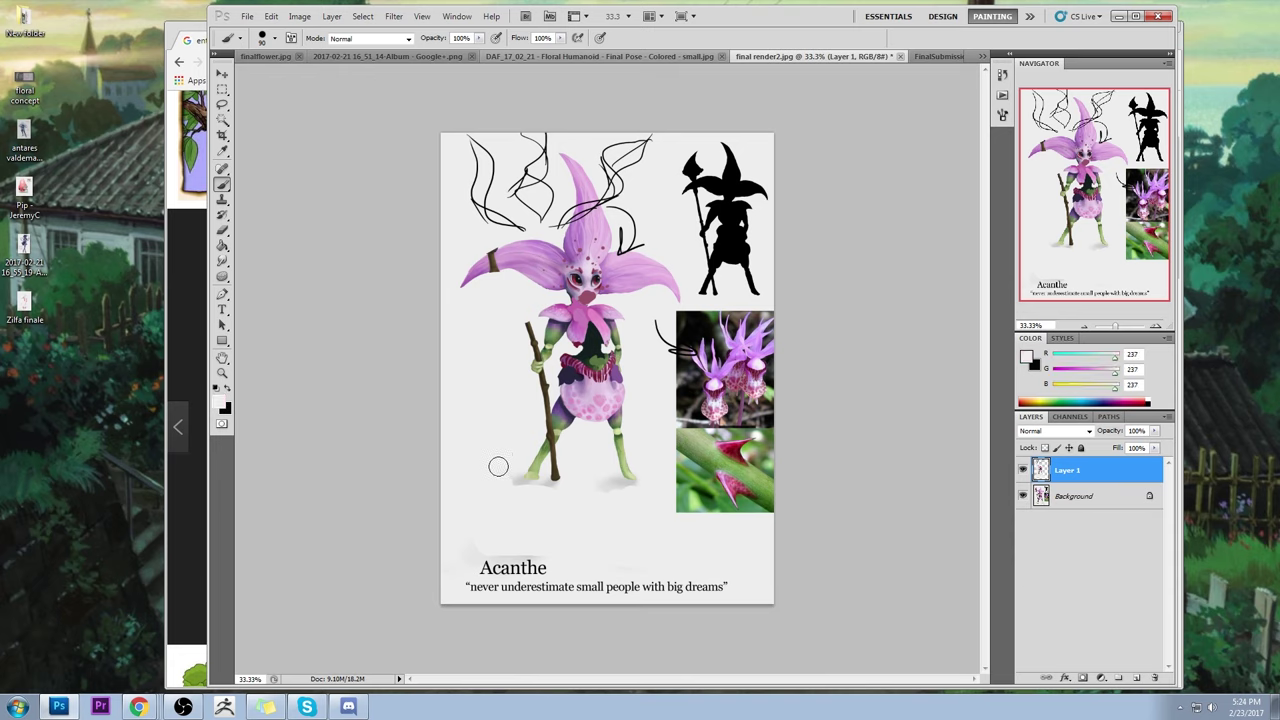
pyautogui.moveTo(508, 465)
pyautogui.mouseDown()
pyautogui.moveTo(555, 487)
pyautogui.moveTo(601, 476)
pyautogui.moveTo(601, 491)
pyautogui.moveTo(607, 463)
pyautogui.moveTo(643, 483)
pyautogui.mouseUp()
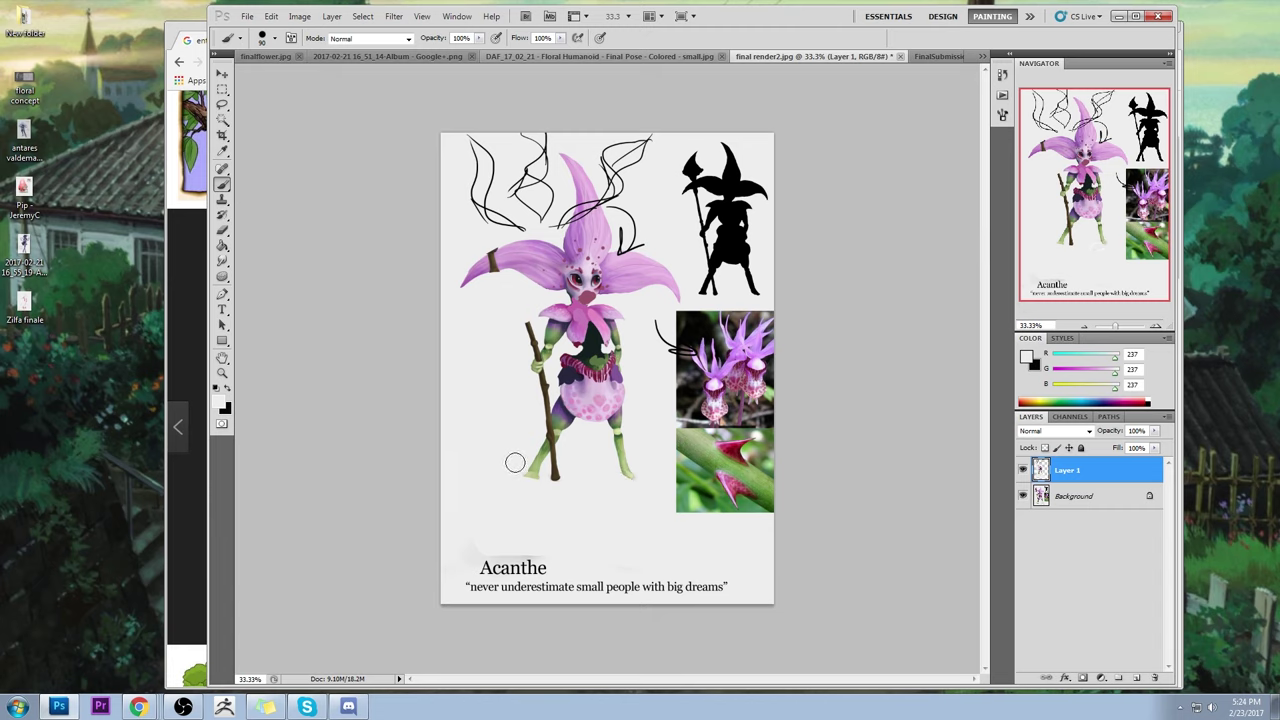
pyautogui.moveTo(521, 470)
pyautogui.mouseDown()
pyautogui.moveTo(543, 474)
pyautogui.moveTo(531, 489)
pyautogui.moveTo(542, 493)
pyautogui.mouseUp()
pyautogui.keyDown('alt'); pyautogui.click(560, 328); pyautogui.keyUp('alt')
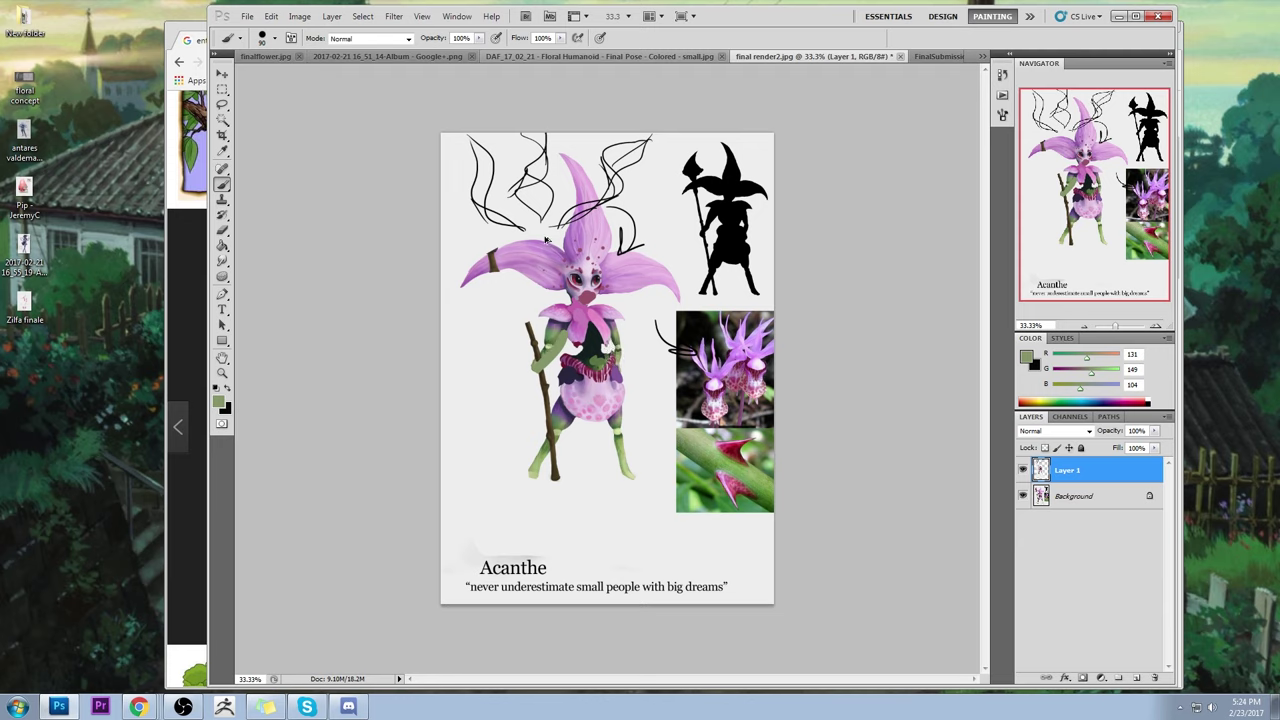
# - Compare the painting with Layer 1 hidden and shown, then flatten everything into one Background layer
pyautogui.keyDown('alt'); pyautogui.click(575, 290); pyautogui.keyUp('alt')
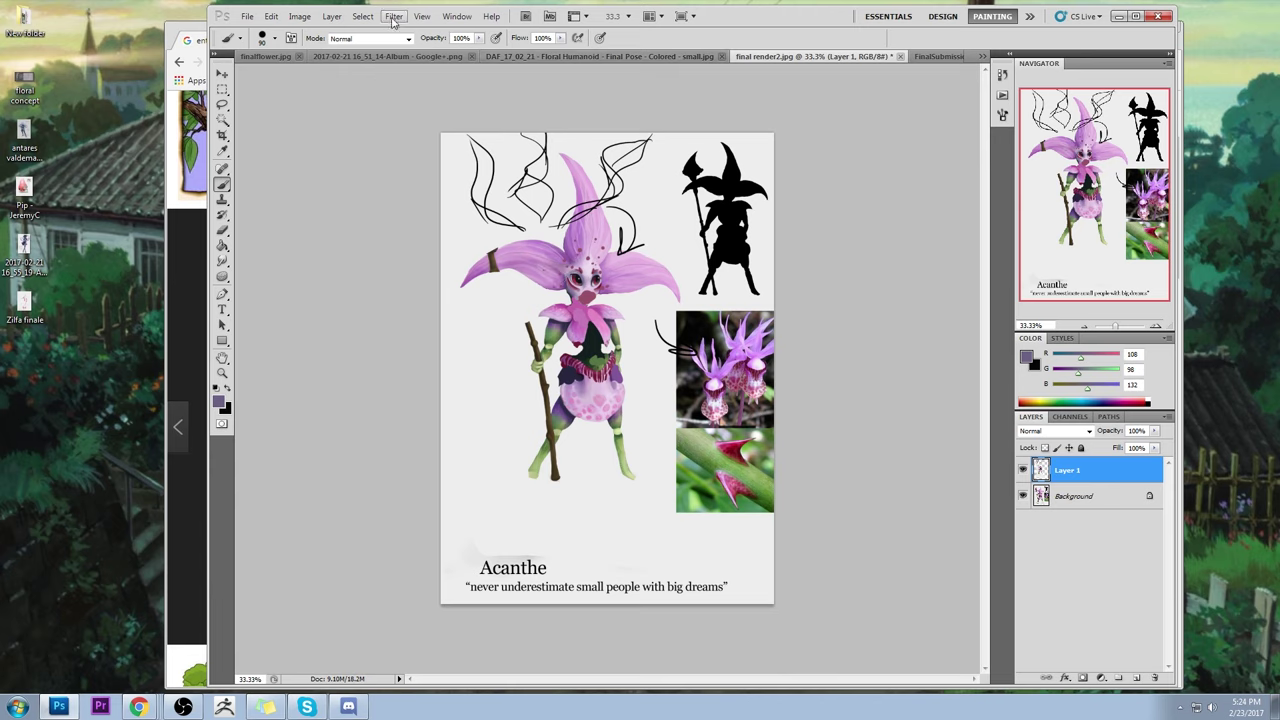
pyautogui.click(1022, 471)
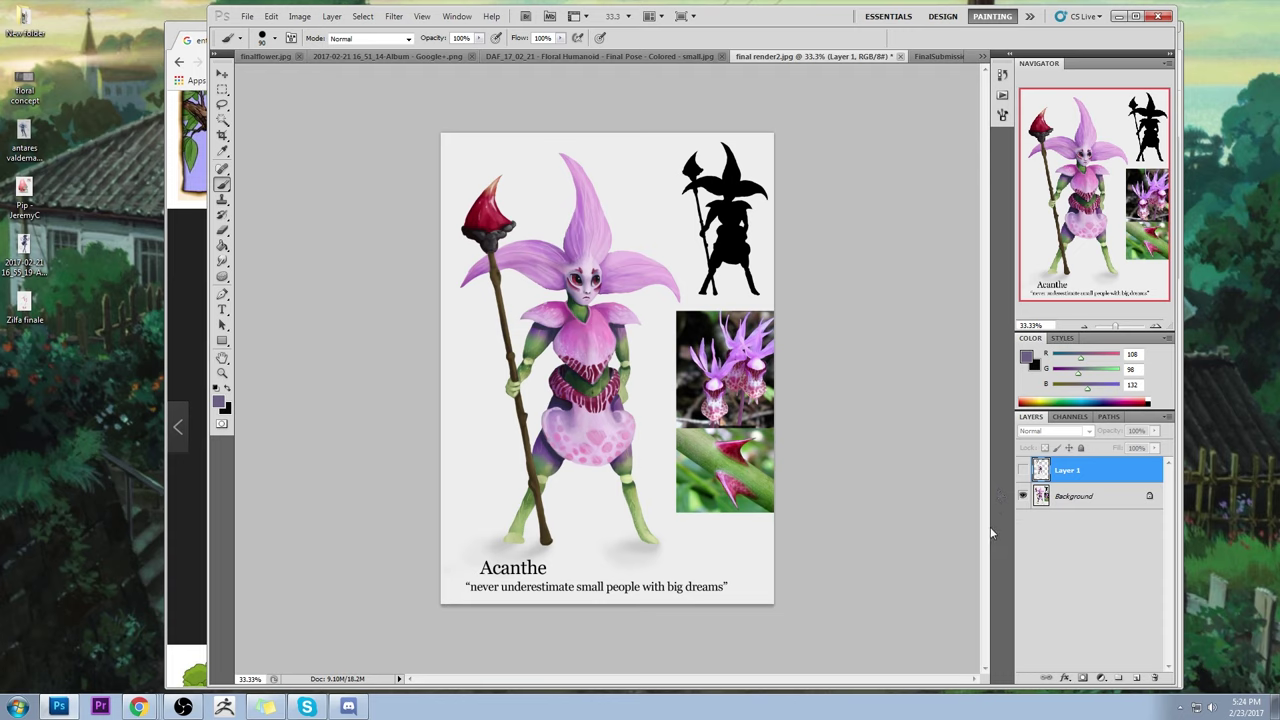
pyautogui.click(1022, 471)
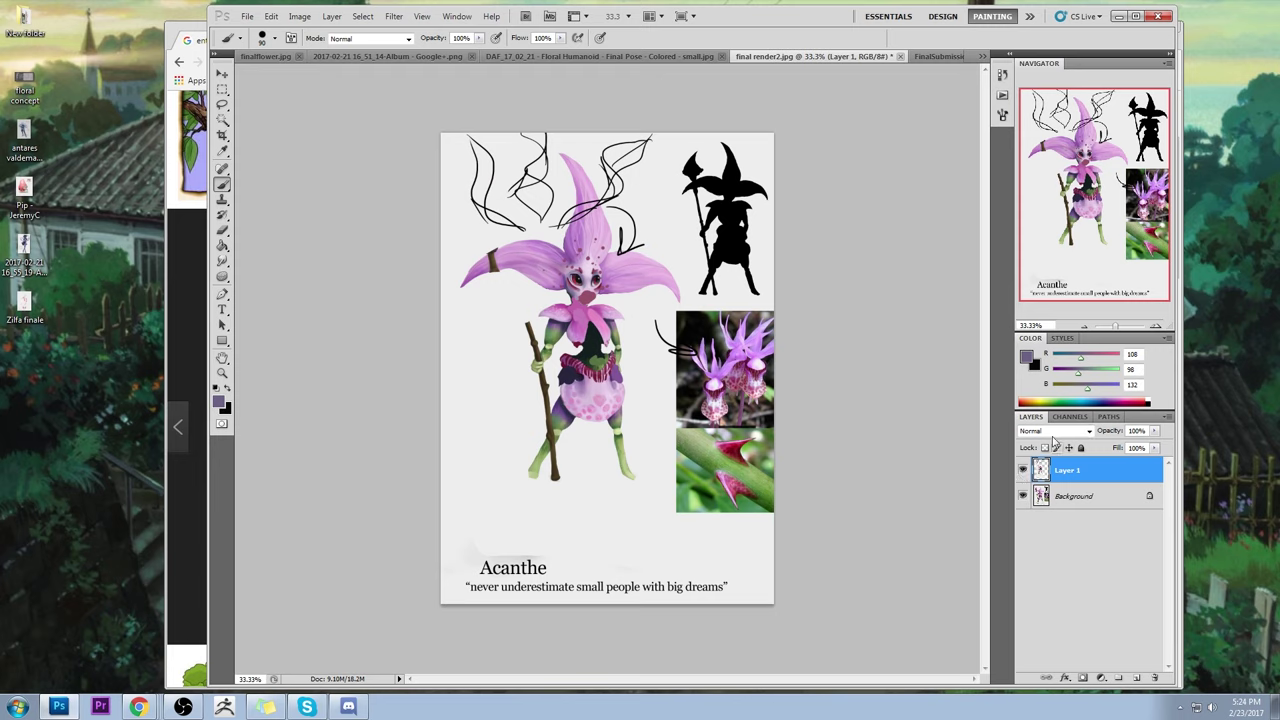
pyautogui.moveTo(222, 260); pyautogui.dragTo(283, 289)
pyautogui.rightClick(1116, 472)
pyautogui.click(1145, 466)
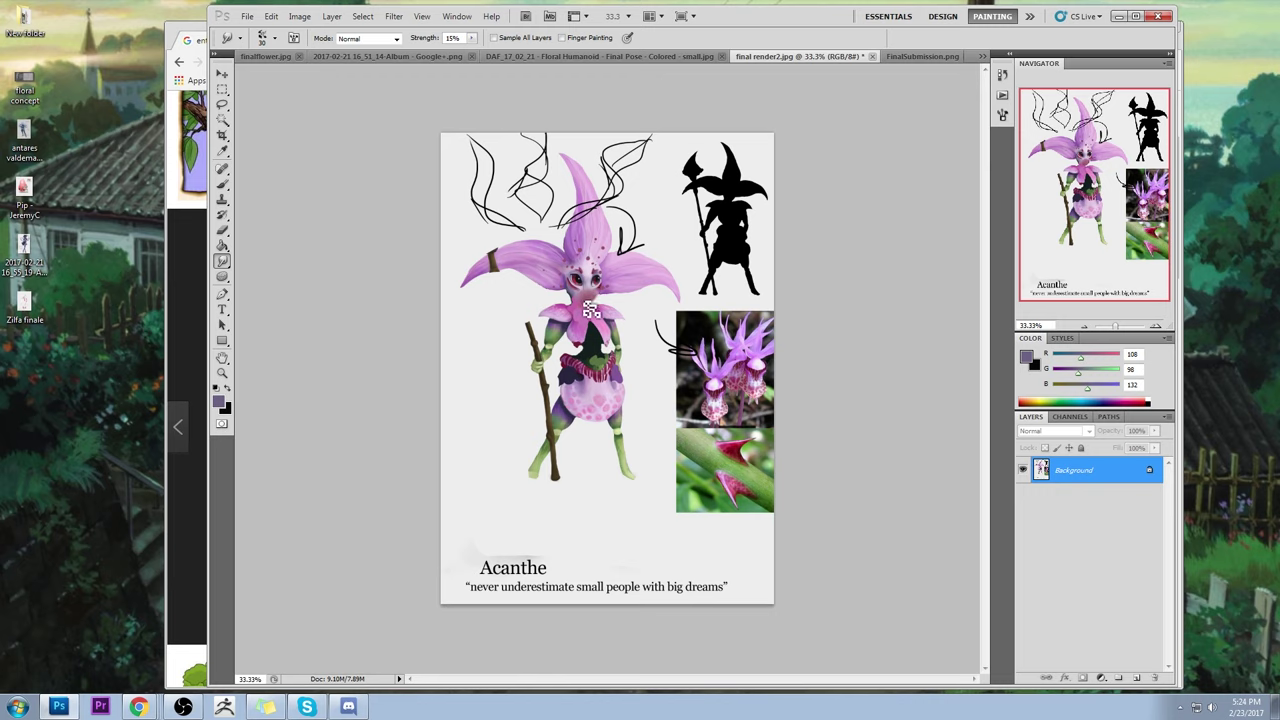
# - Brighten the centre head petal with the Dodge tool on Highlights at size 150
pyautogui.click(222, 276)
pyautogui.click(262, 277)
pyautogui.press(']')
pyautogui.press(']')
pyautogui.press(']')
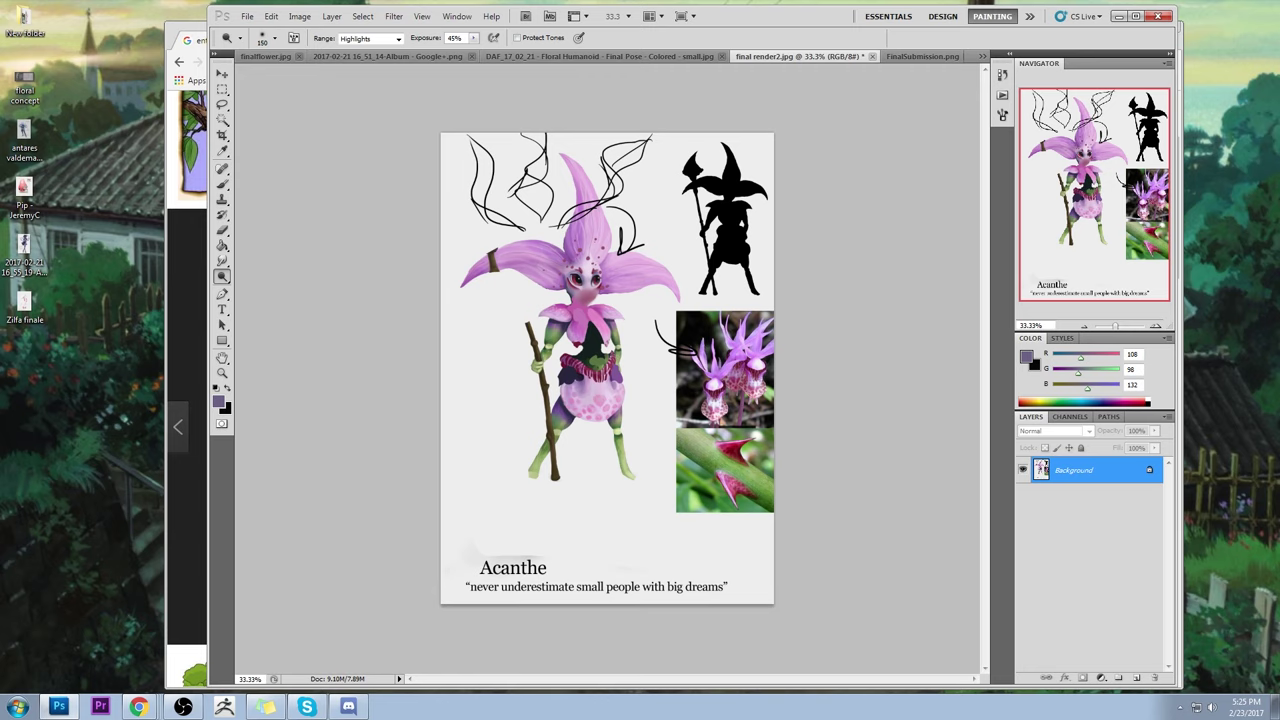
pyautogui.moveTo(578, 245)
pyautogui.mouseDown()
pyautogui.moveTo(585, 228)
pyautogui.moveTo(548, 265)
pyautogui.moveTo(620, 268)
pyautogui.moveTo(604, 255)
pyautogui.moveTo(660, 276)
pyautogui.moveTo(619, 279)
pyautogui.mouseUp()
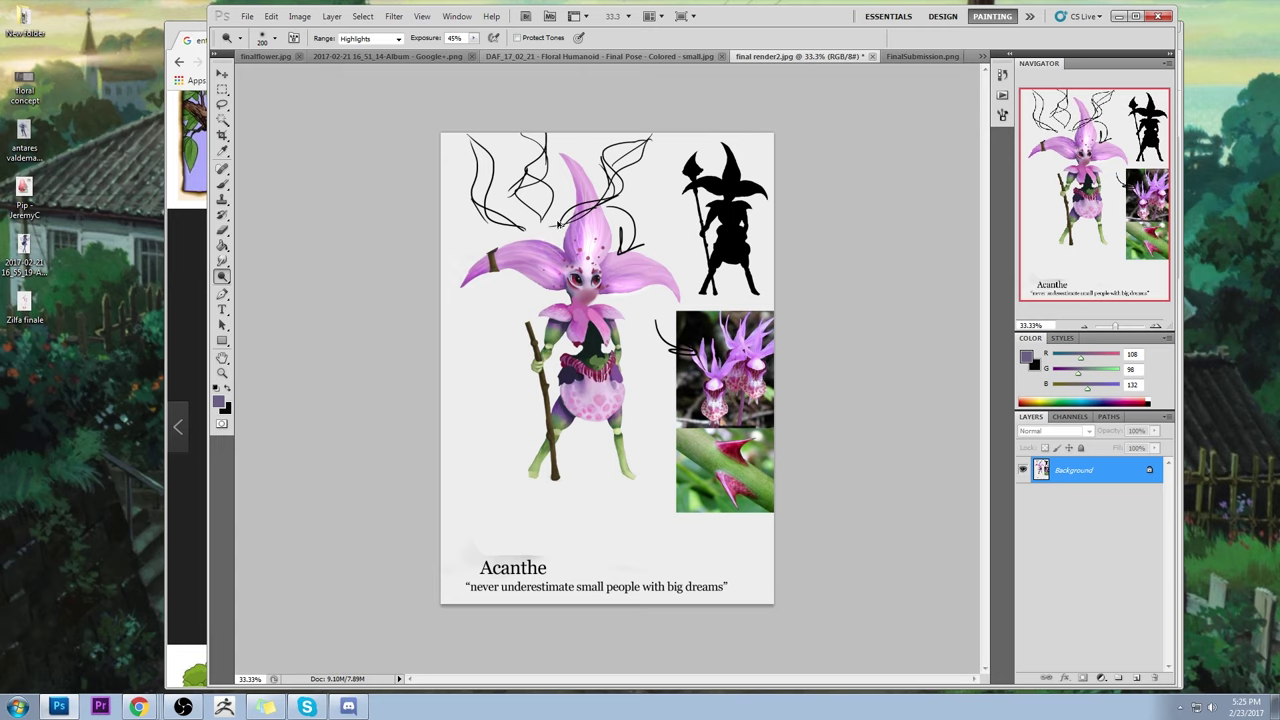
# - Set the Brush to size 200 at 43% opacity with pinks and purples sampled from the head
pyautogui.press('b')
pyautogui.keyDown('alt'); pyautogui.click(561, 261); pyautogui.keyUp('alt')
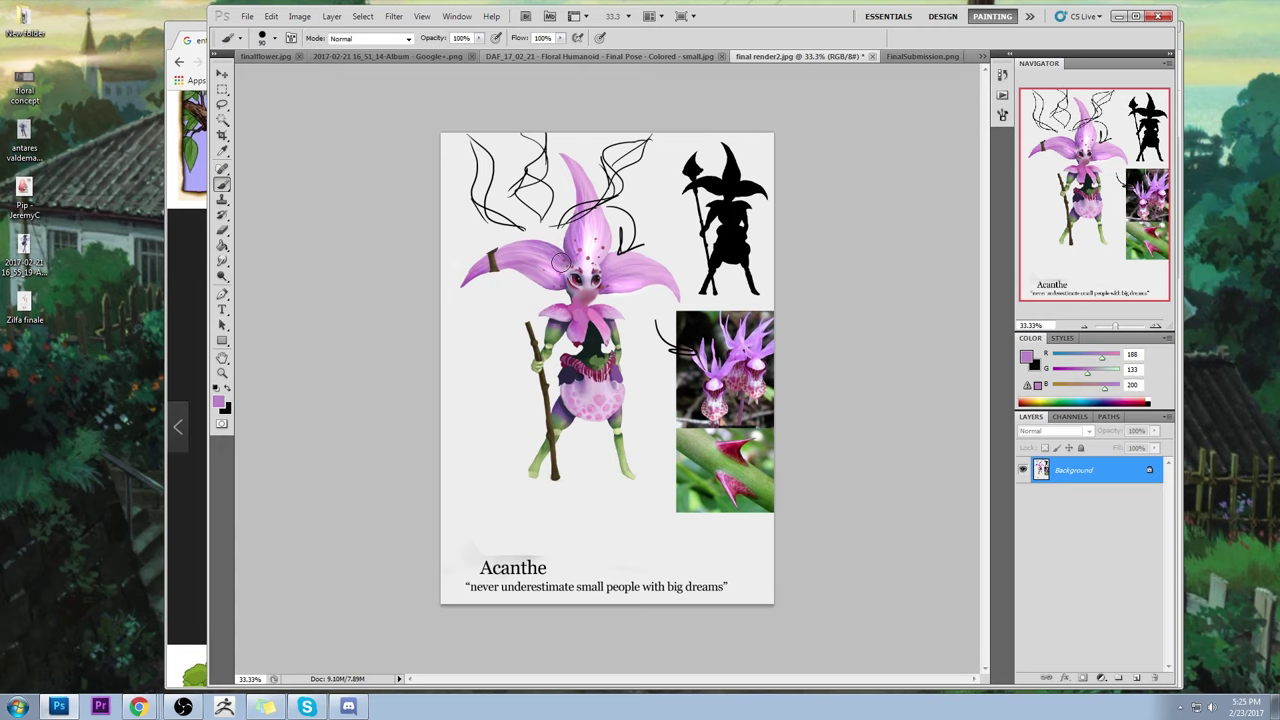
pyautogui.rightClick(524, 158)
pyautogui.click(724, 340)
pyautogui.click(880, 275)
pyautogui.press('[')
pyautogui.press('[')
pyautogui.moveTo(478, 37); pyautogui.dragTo(441, 55)
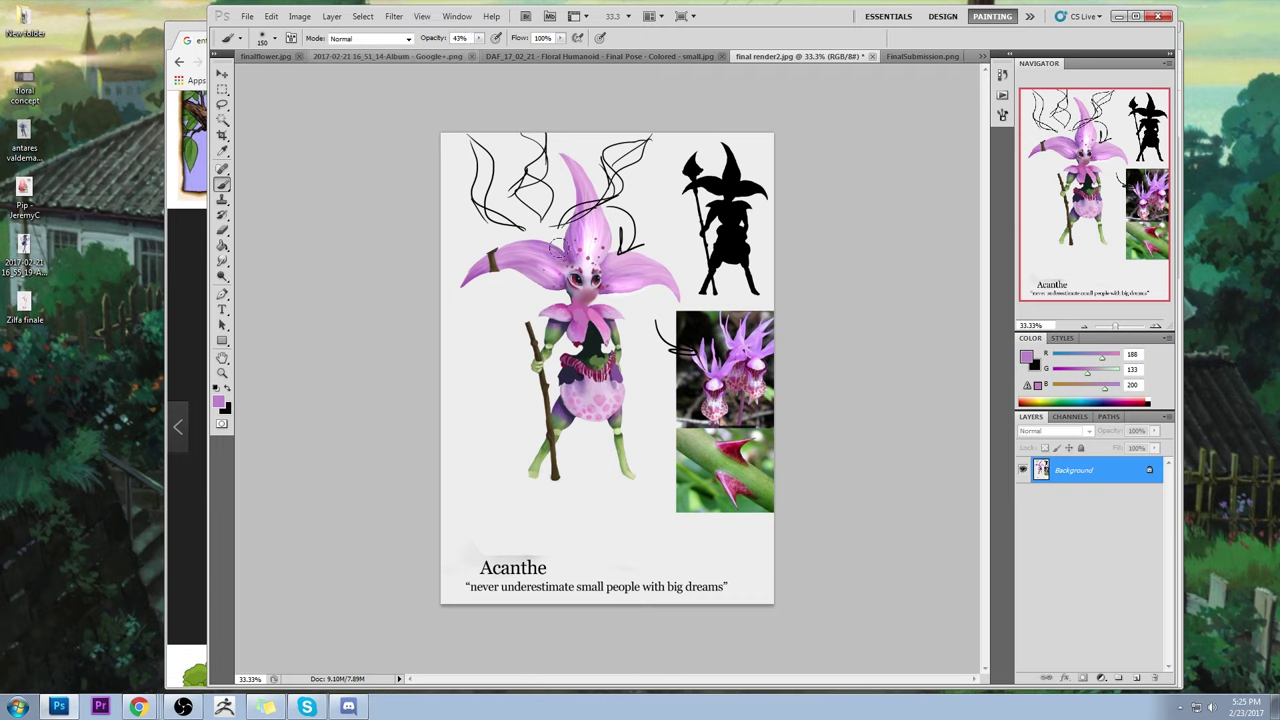
pyautogui.keyDown('alt'); pyautogui.click(571, 261); pyautogui.keyUp('alt')
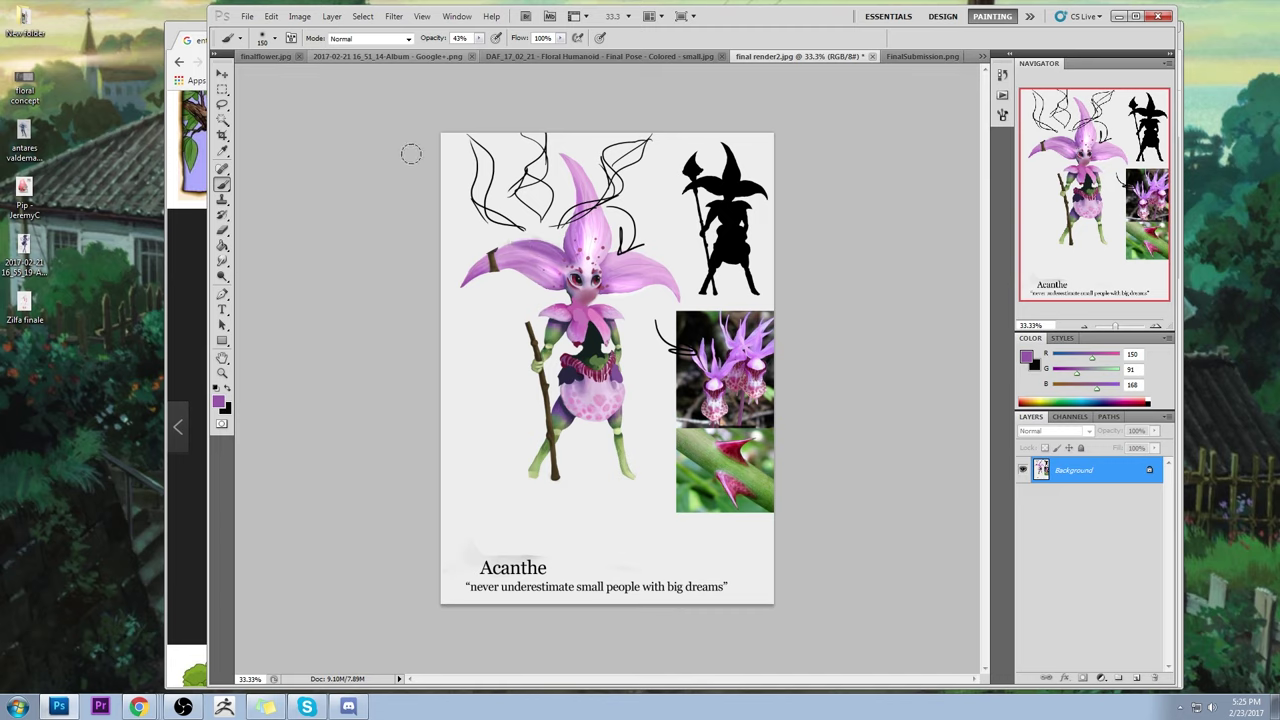
# - Dodge the left petal base near the head, then sample a brighter purple from the face
pyautogui.click(223, 277)
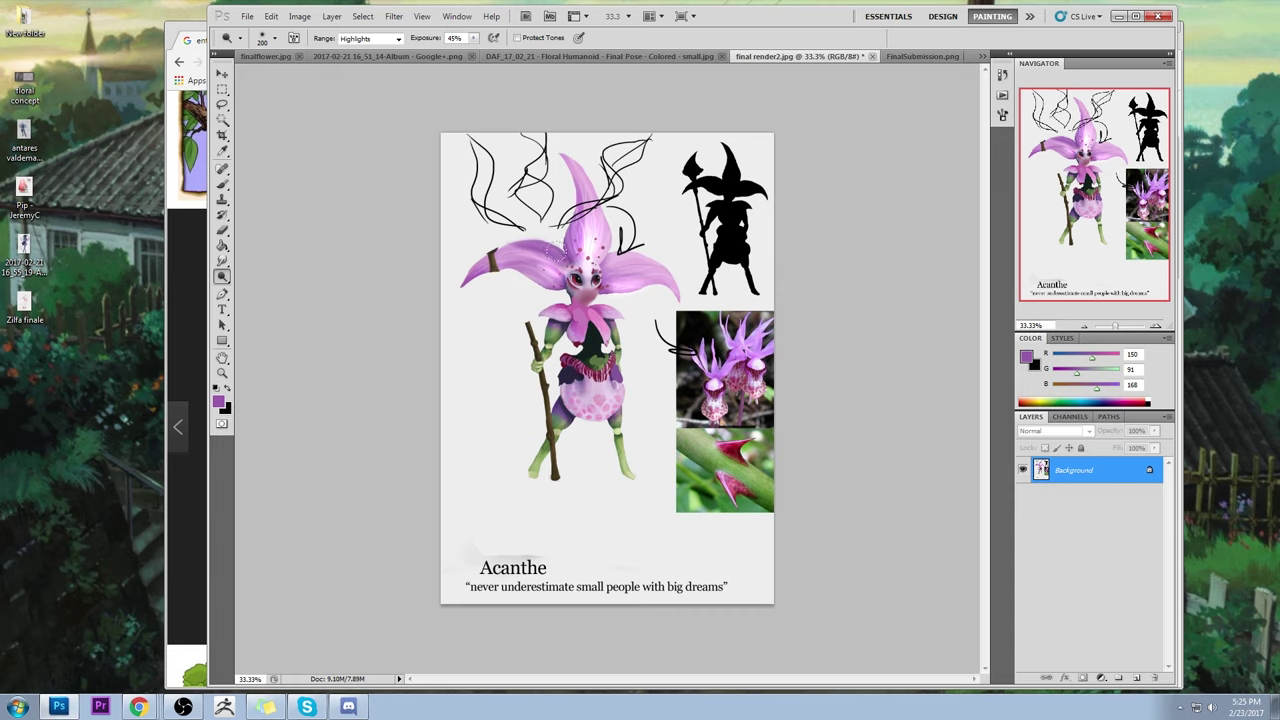
pyautogui.moveTo(550, 249)
pyautogui.mouseDown()
pyautogui.moveTo(536, 246)
pyautogui.moveTo(566, 210)
pyautogui.mouseUp()
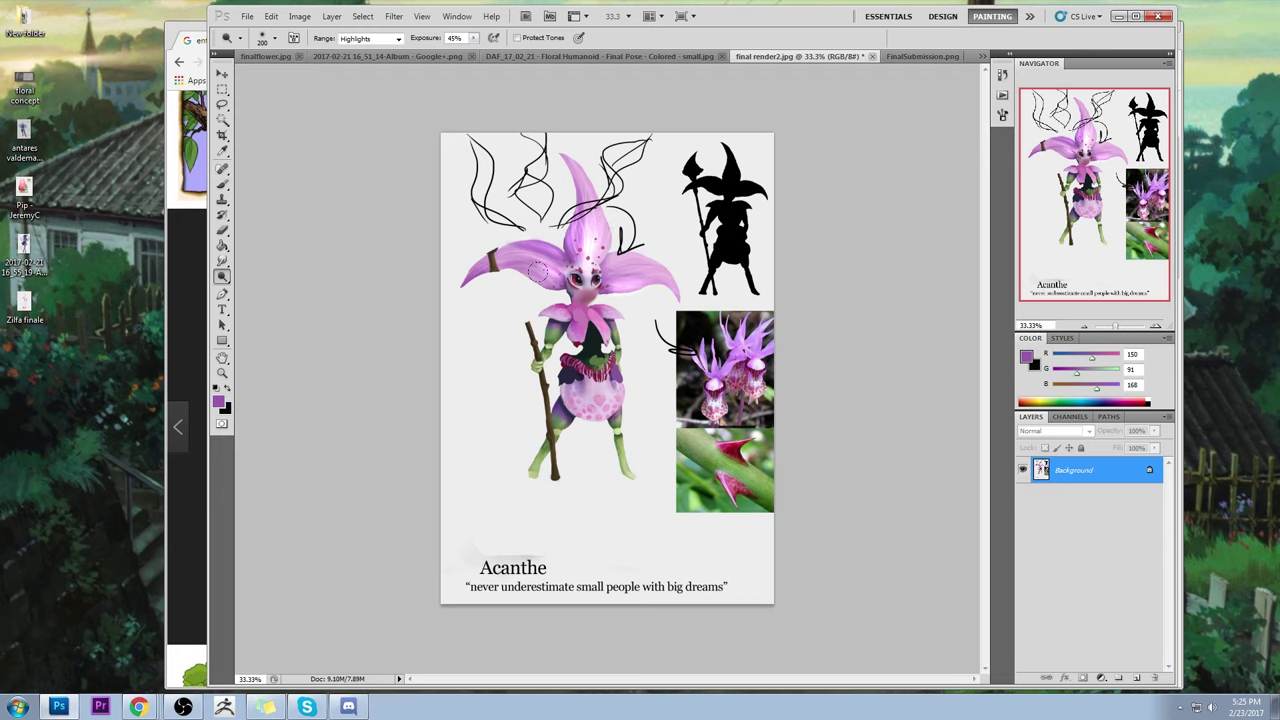
pyautogui.press('b')
pyautogui.keyDown('alt'); pyautogui.click(568, 252); pyautogui.keyUp('alt')
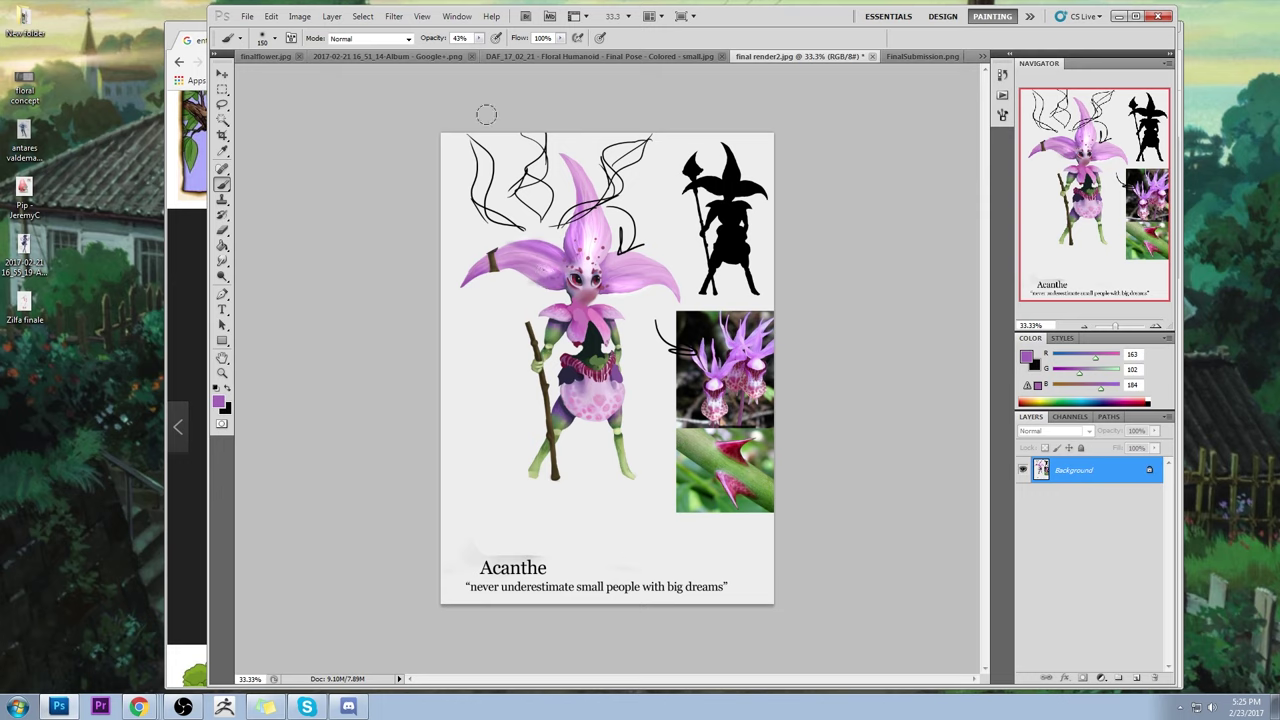
pyautogui.click(222, 277)
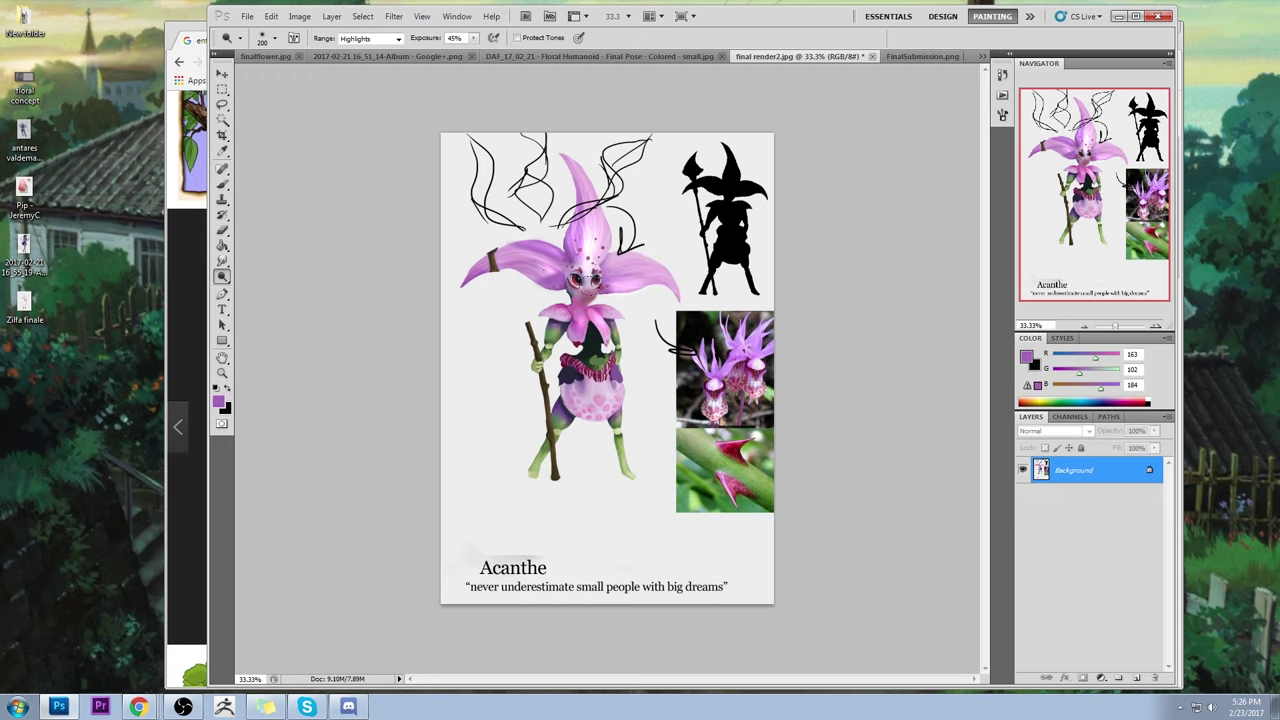
# - Paint soft pink shading and dark spots on the face with colours sampled from the skin
pyautogui.press('b')
pyautogui.keyDown('alt'); pyautogui.click(590, 272); pyautogui.keyUp('alt')
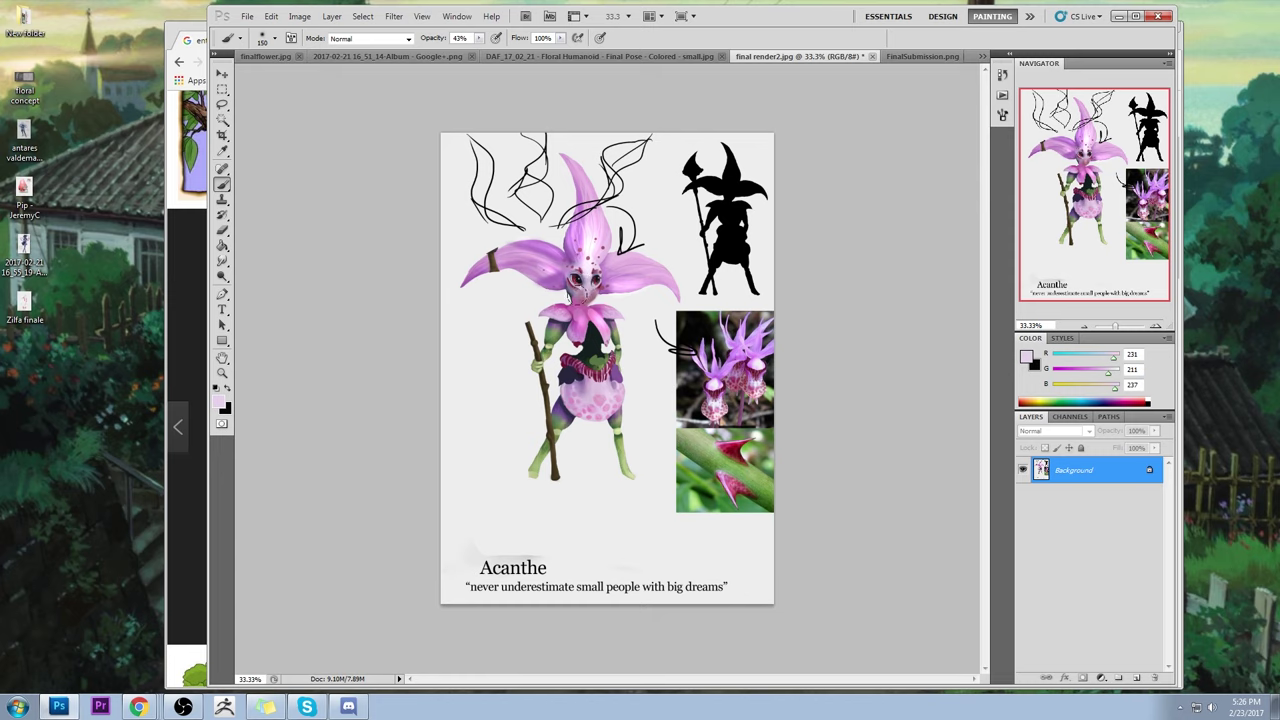
pyautogui.keyDown('alt'); pyautogui.click(587, 283); pyautogui.keyUp('alt')
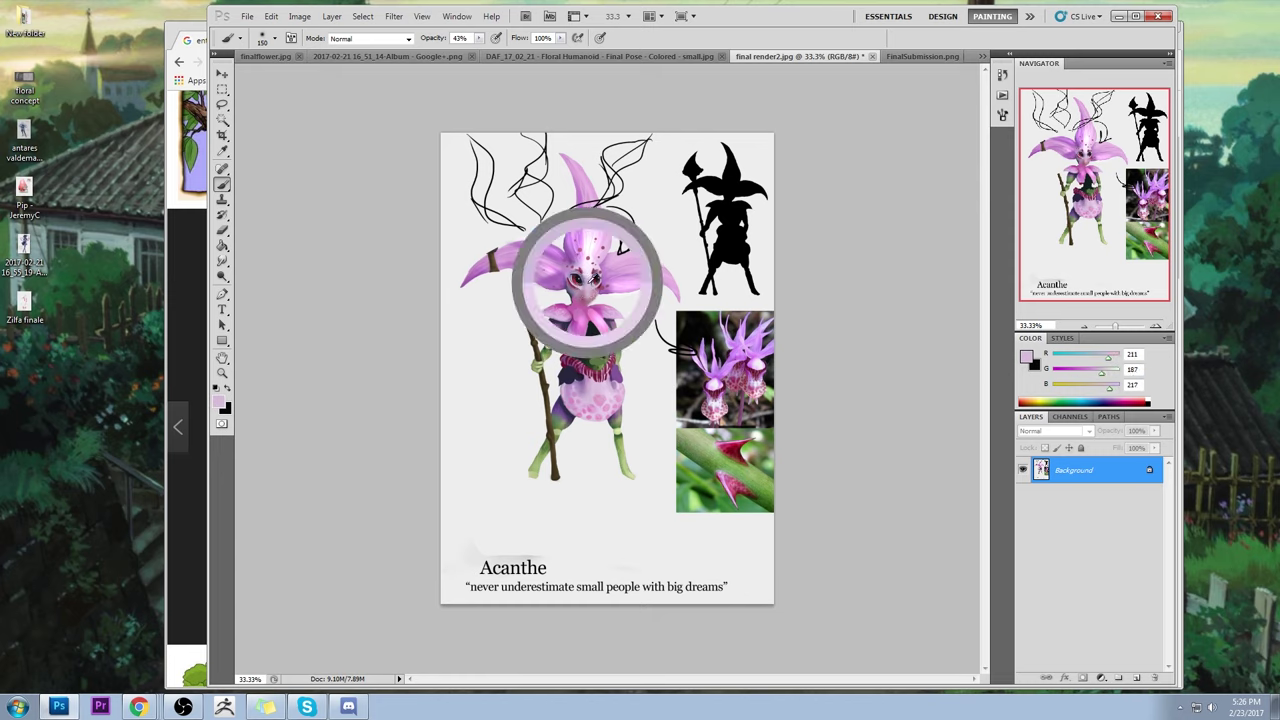
pyautogui.keyDown('alt'); pyautogui.click(588, 296); pyautogui.keyUp('alt')
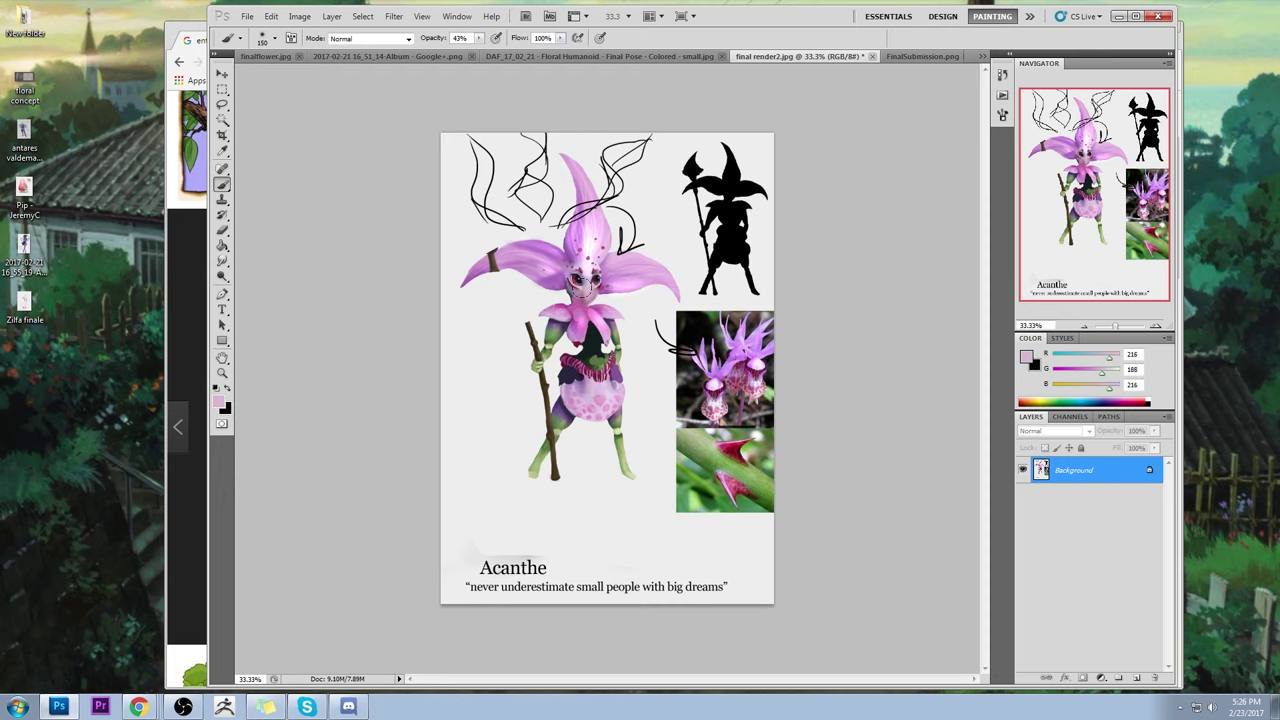
pyautogui.keyDown('alt'); pyautogui.click(584, 287); pyautogui.keyUp('alt')
pyautogui.keyDown('alt'); pyautogui.click(572, 288); pyautogui.keyUp('alt')
pyautogui.keyDown('alt'); pyautogui.click(569, 293); pyautogui.keyUp('alt')
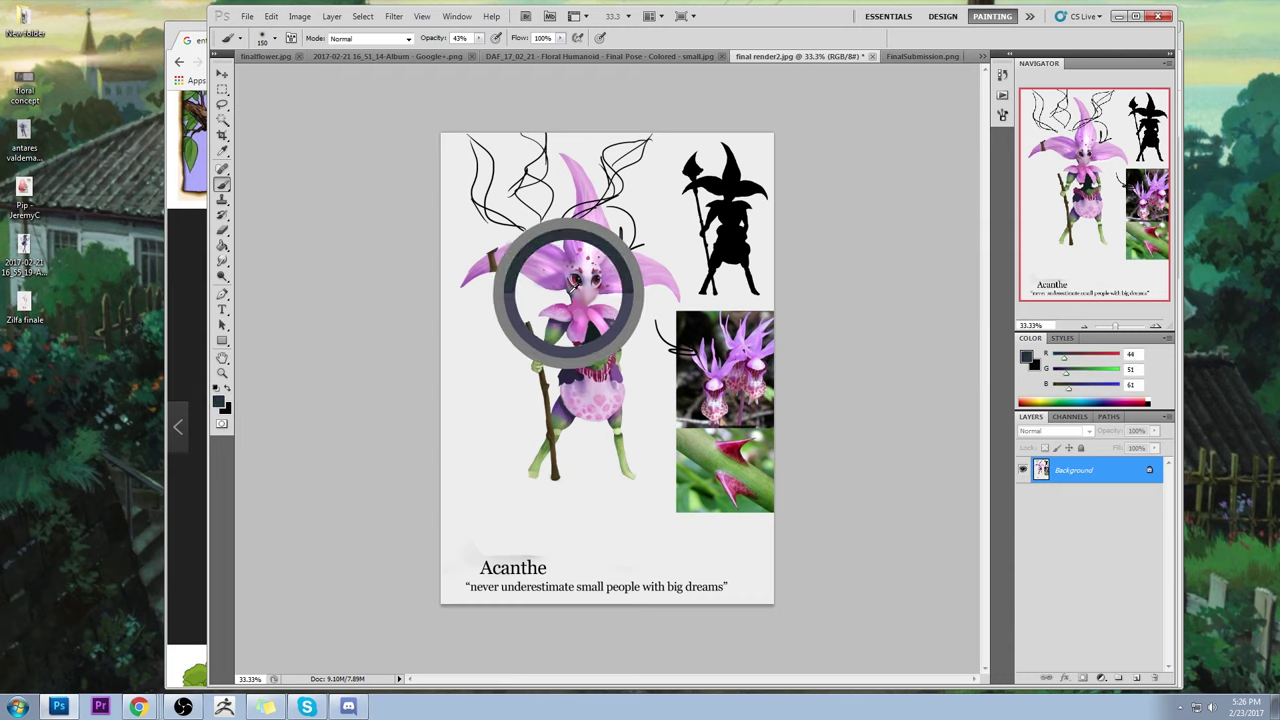
# - Switch to a 9 px brush and blend the paint with a size-10 Smudge brush
pyautogui.rightClick(649, 296)
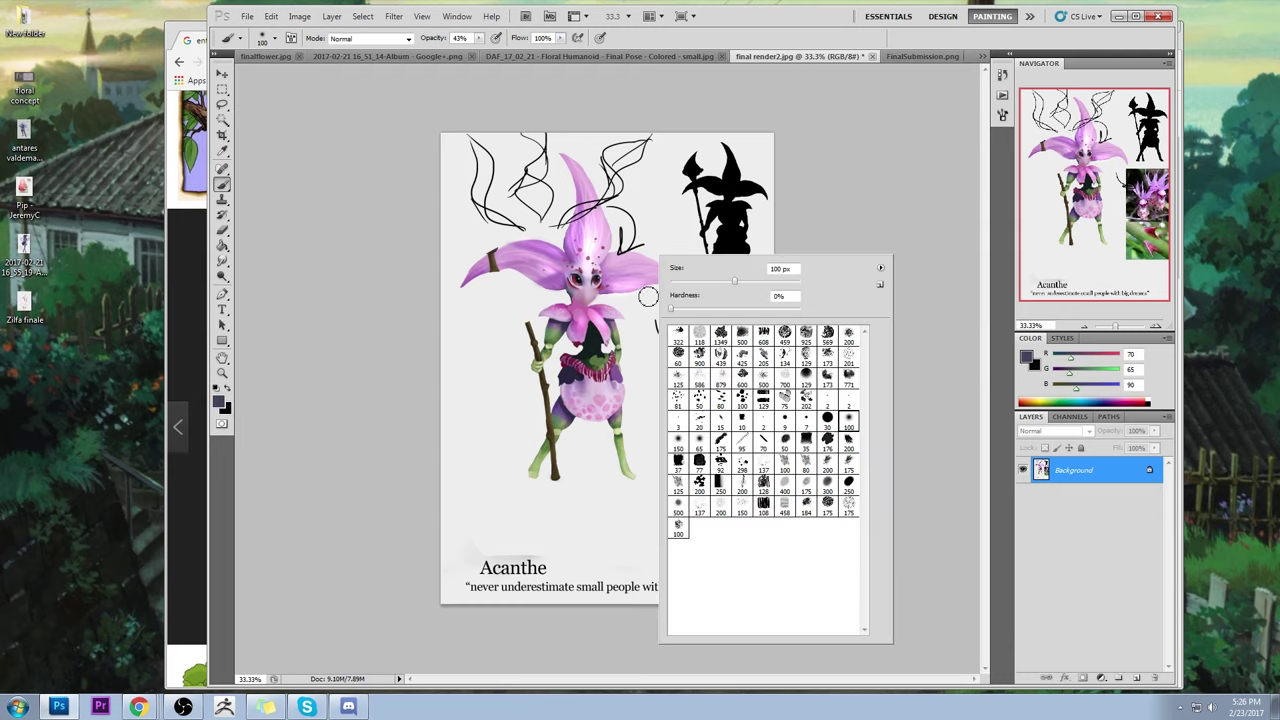
pyautogui.doubleClick(782, 425)
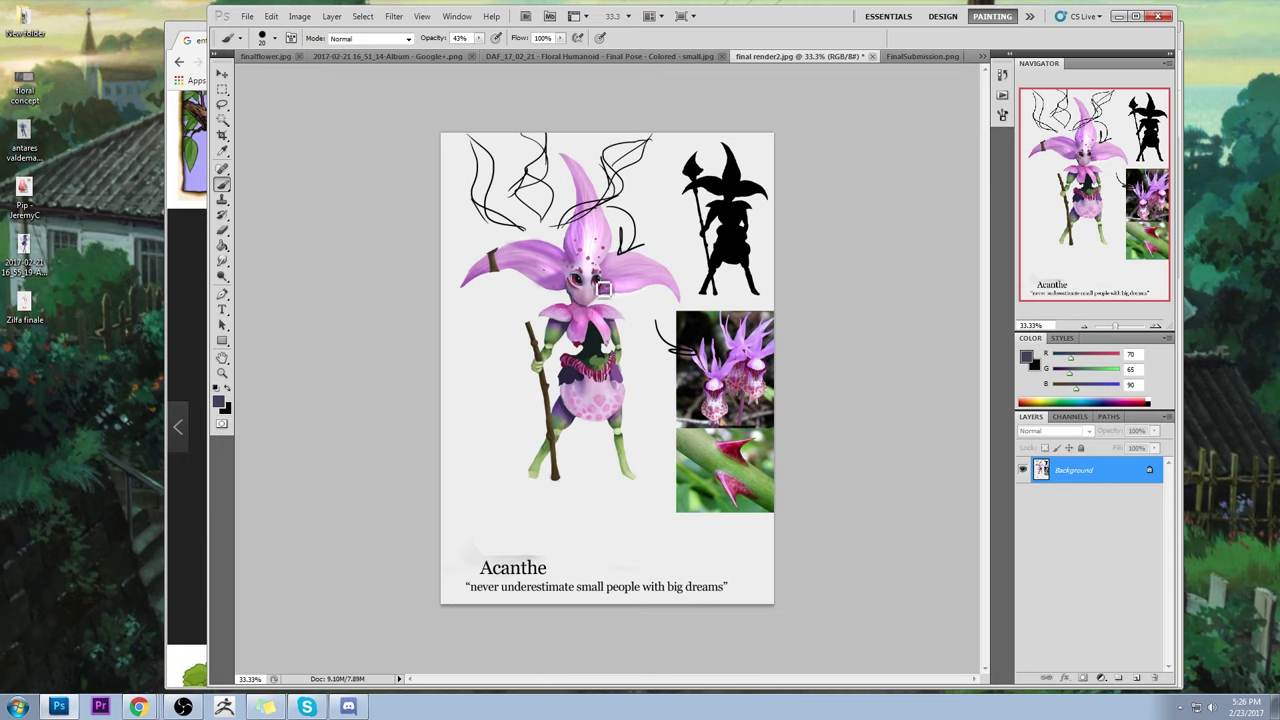
pyautogui.click(222, 262)
pyautogui.click(286, 286)
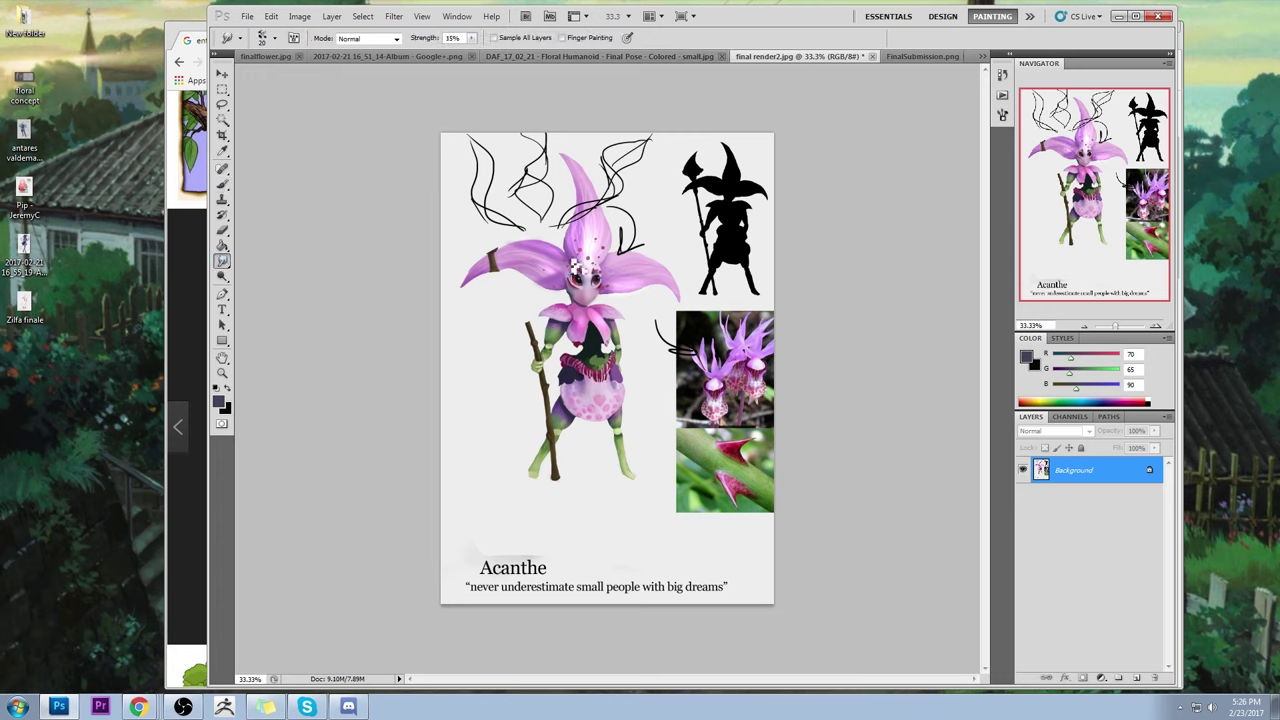
pyautogui.press('[')
pyautogui.press('[')
pyautogui.press('b')
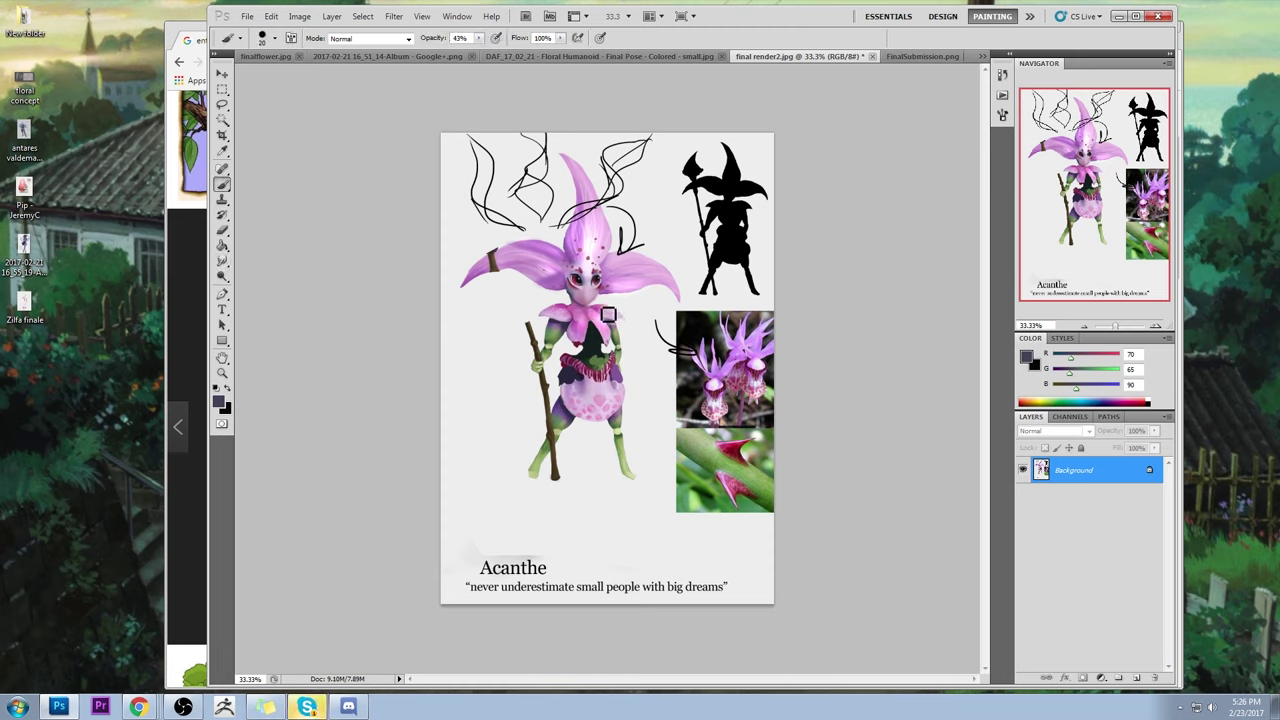
pyautogui.press('l')
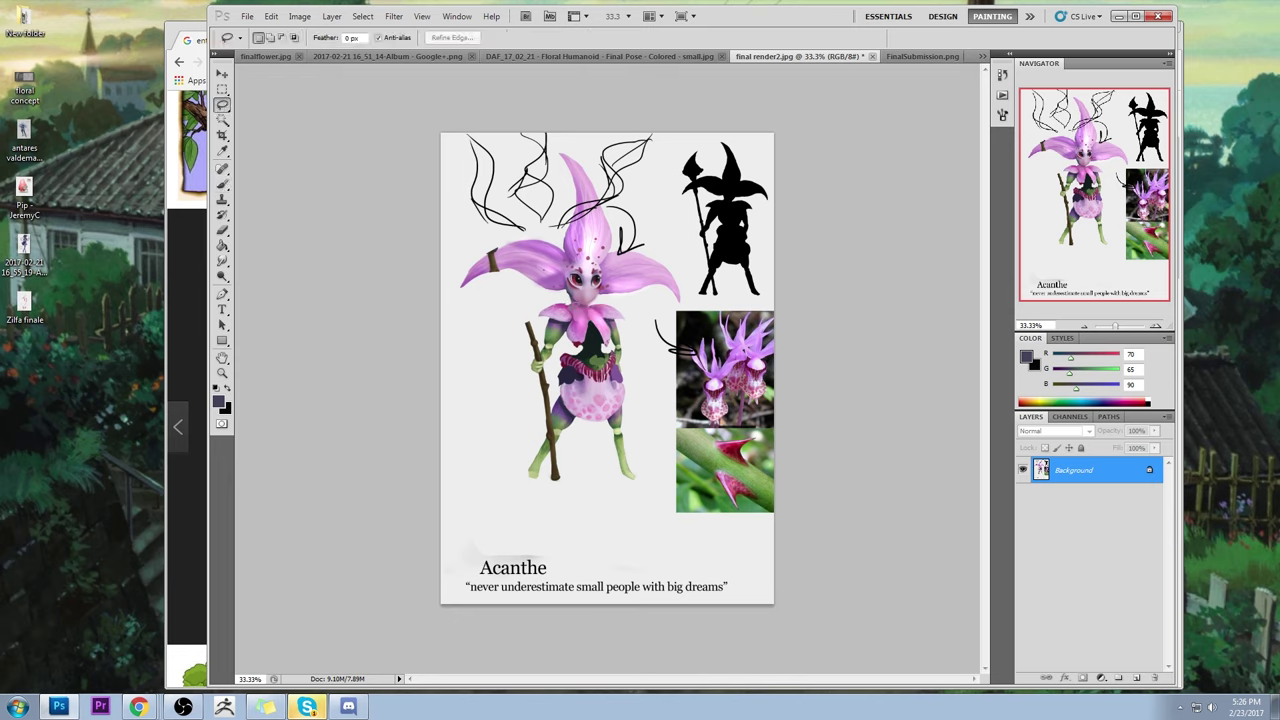
# - Lasso the collar, copy it to Layer 1 and scale it up
pyautogui.moveTo(549, 312)
pyautogui.mouseDown()
pyautogui.moveTo(528, 318)
pyautogui.moveTo(570, 296)
pyautogui.moveTo(533, 322)
pyautogui.mouseUp()
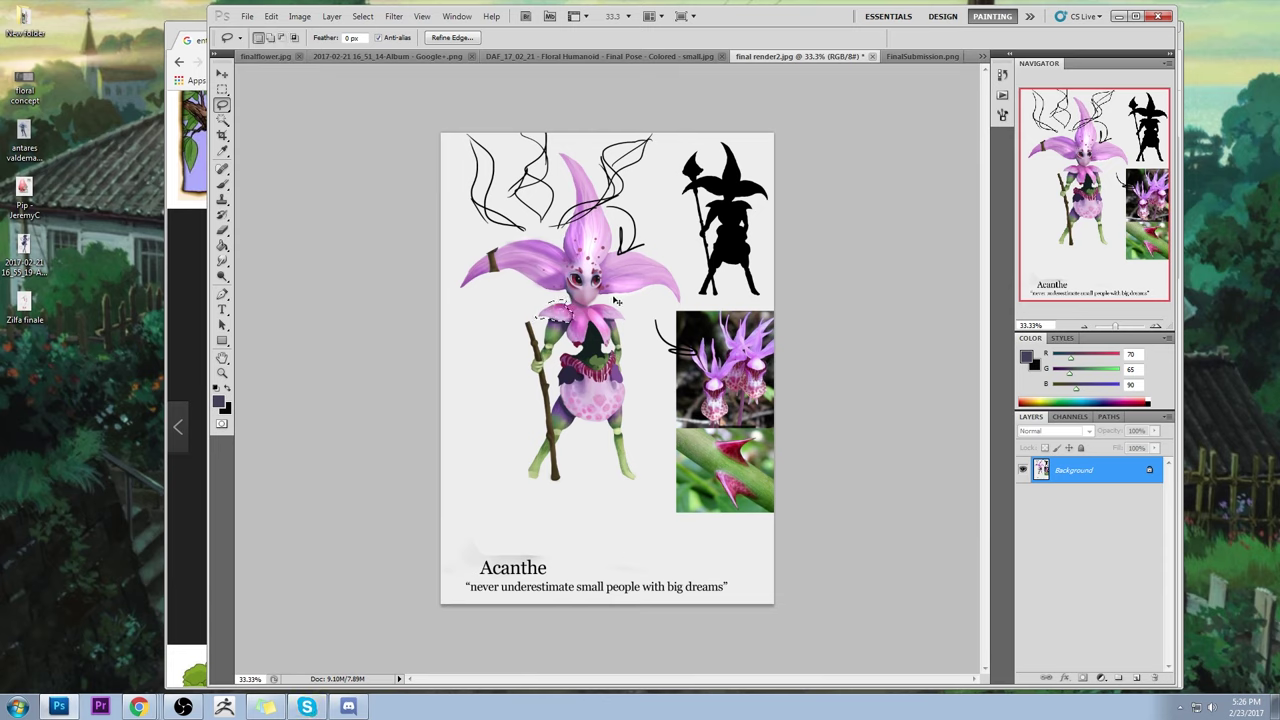
pyautogui.hotkey('ctrl', 'j')
pyautogui.press('v')
pyautogui.moveTo(534, 299); pyautogui.dragTo(560, 316)
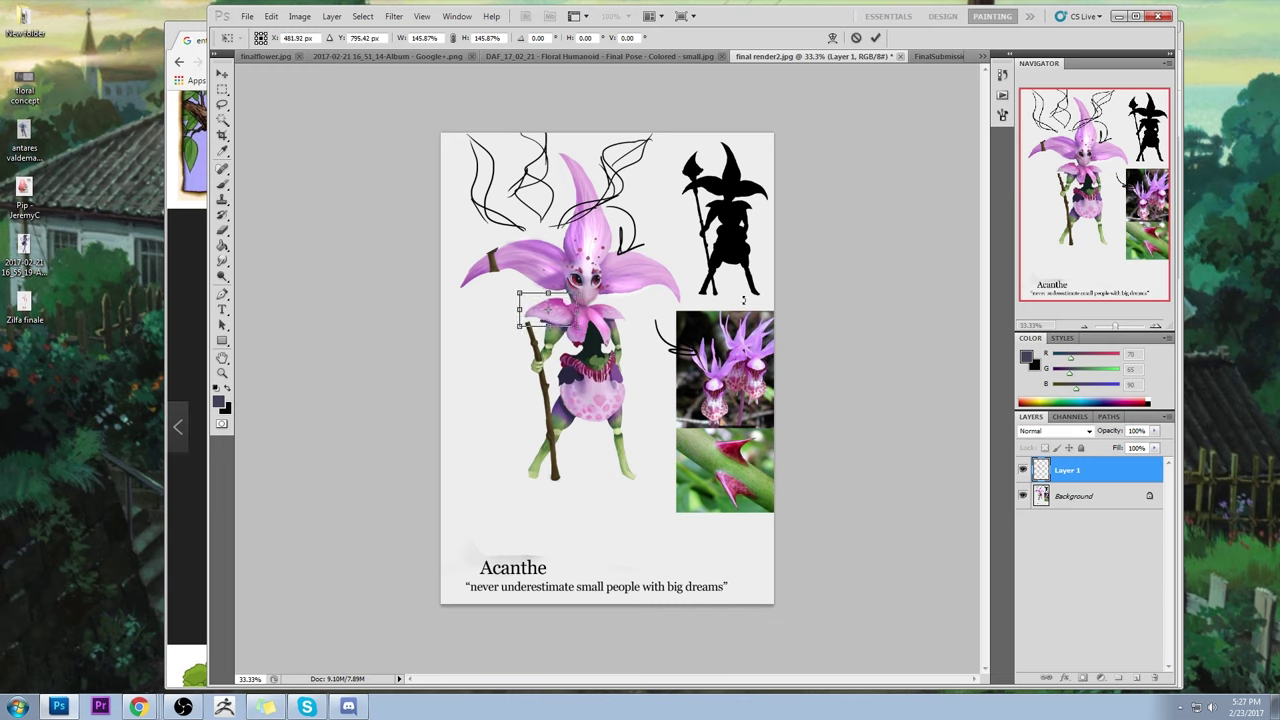
pyautogui.click(874, 38)
# - Try copying a small area near the shoulder and dismiss the empty-selection error
pyautogui.press('l')
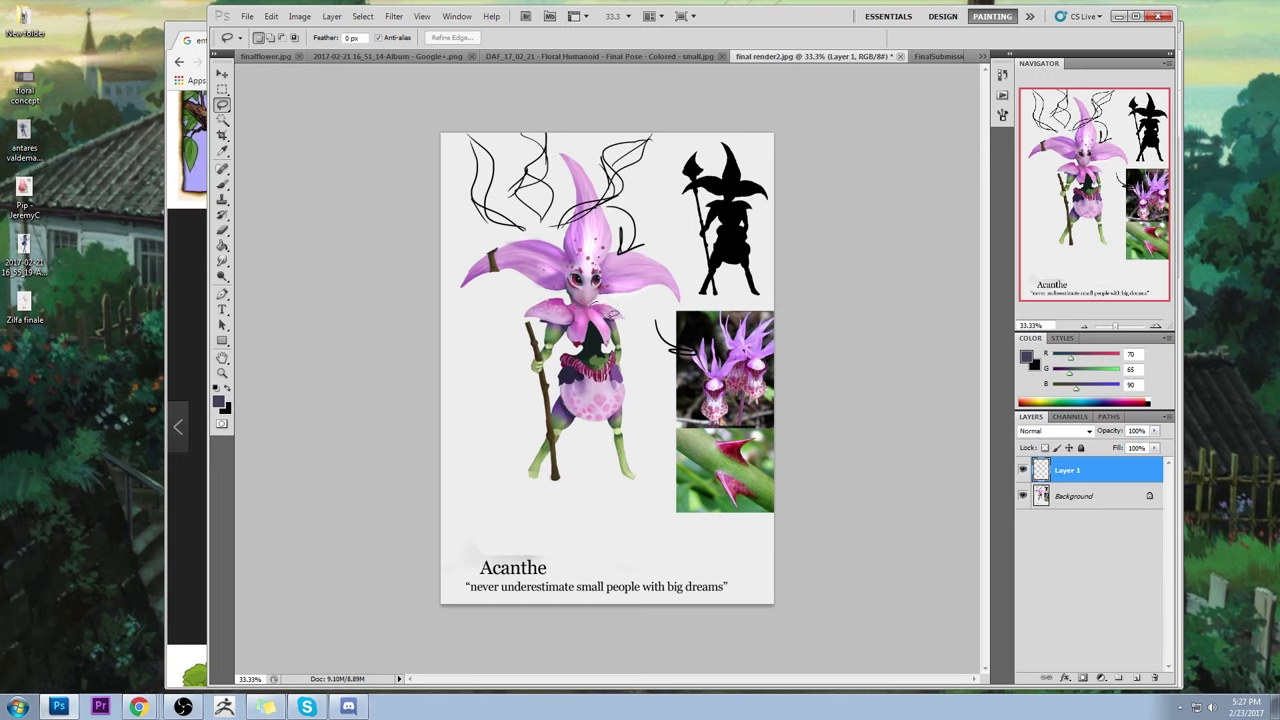
pyautogui.moveTo(640, 320)
pyautogui.mouseDown()
pyautogui.moveTo(617, 298)
pyautogui.moveTo(638, 322)
pyautogui.mouseUp()
pyautogui.hotkey('ctrl', 'c')
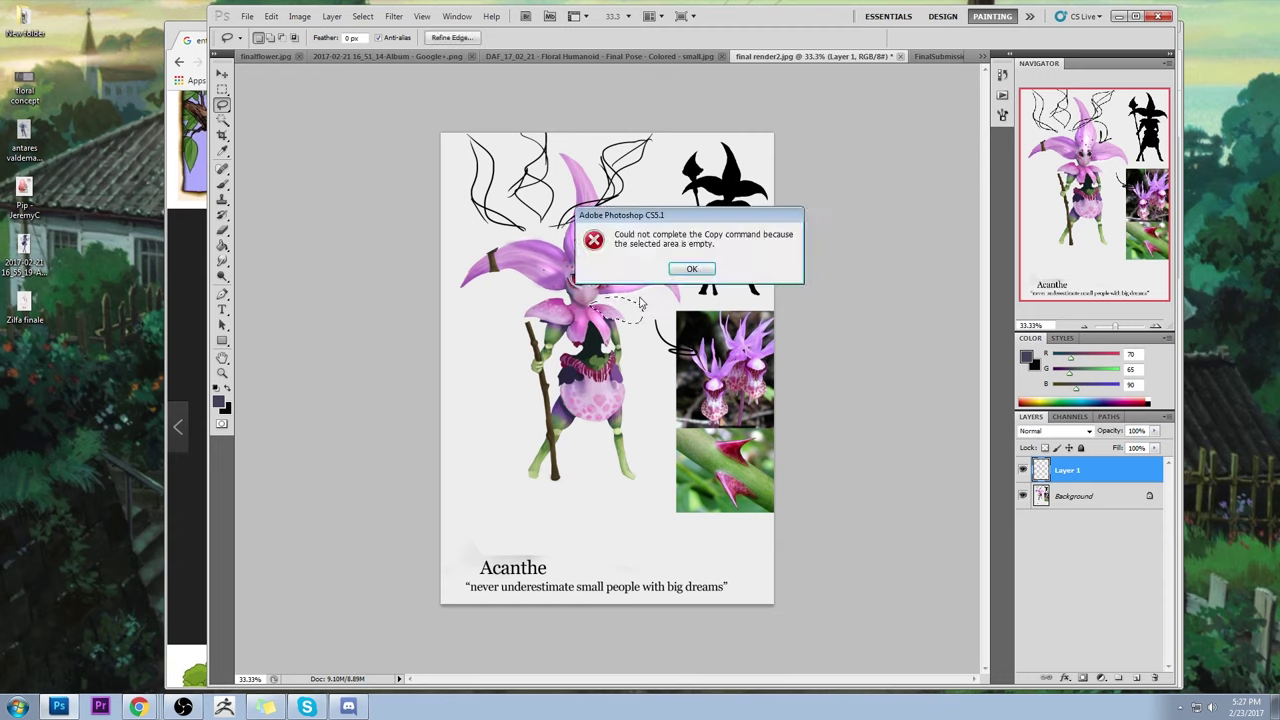
pyautogui.click(698, 268)
# - Scale the collar layer up further to about 126% and apply the transform
pyautogui.rightClick(1088, 466)
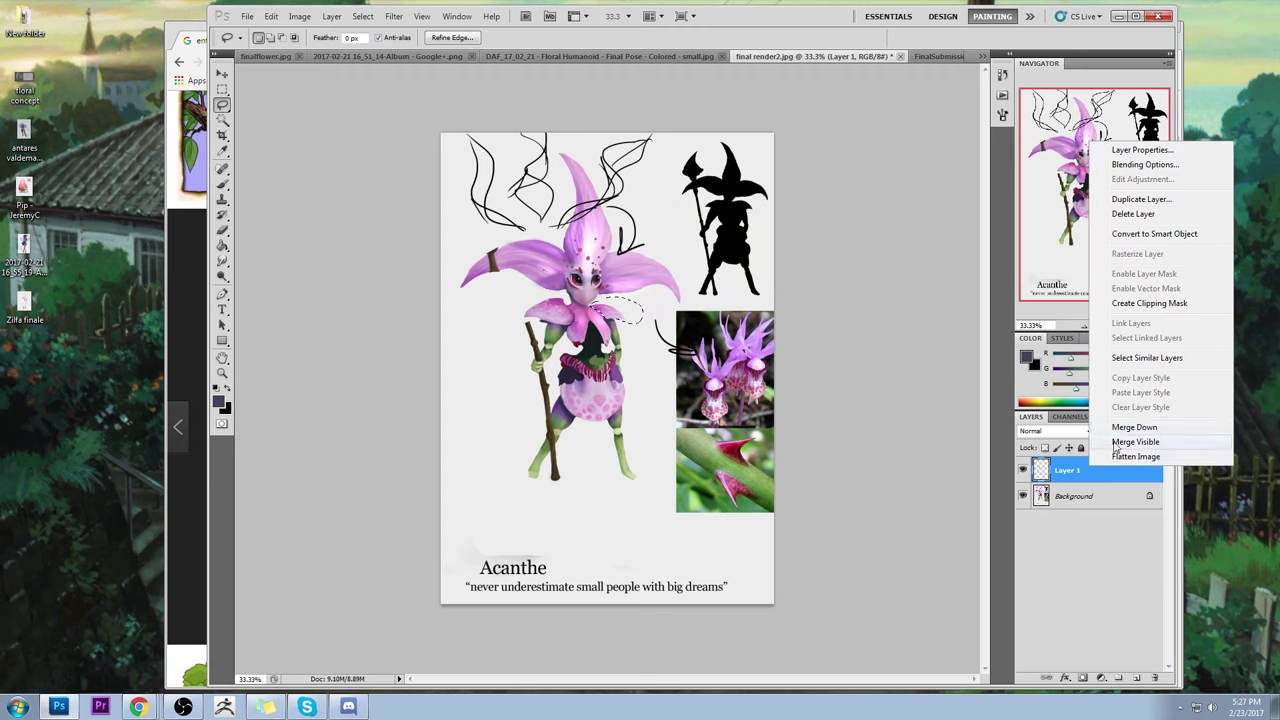
pyautogui.click(1120, 447)
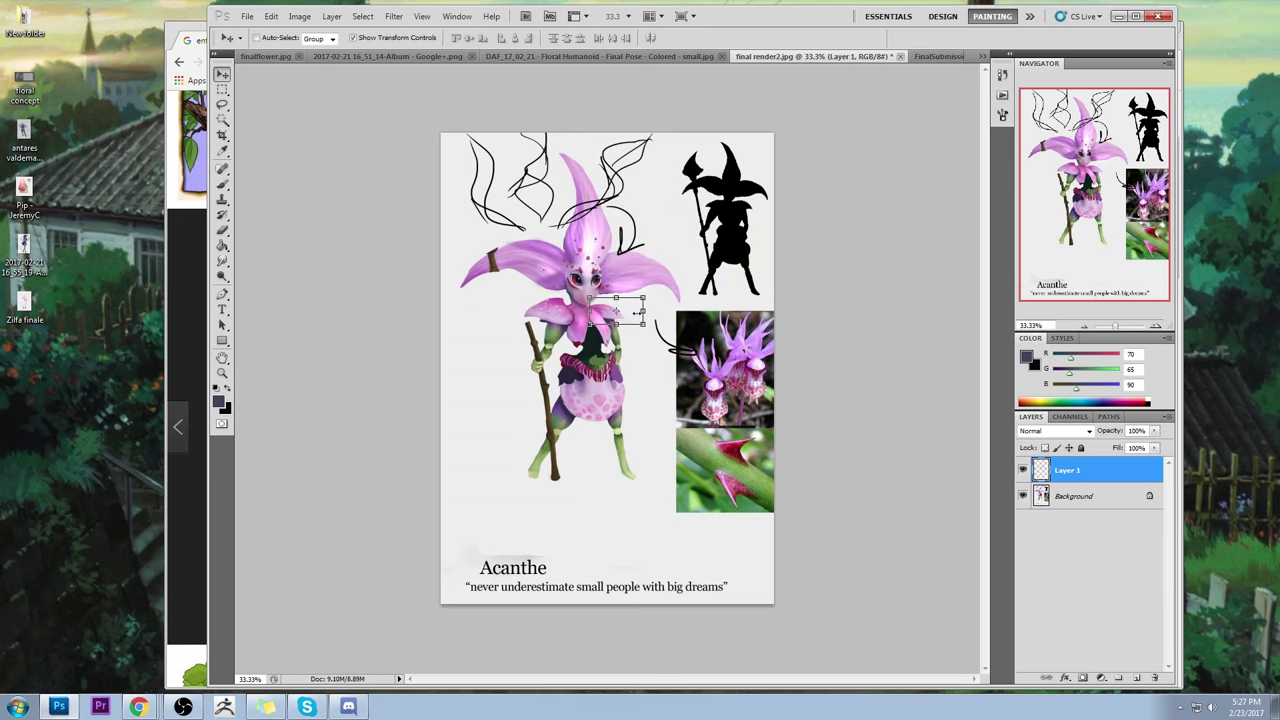
pyautogui.click(638, 312)
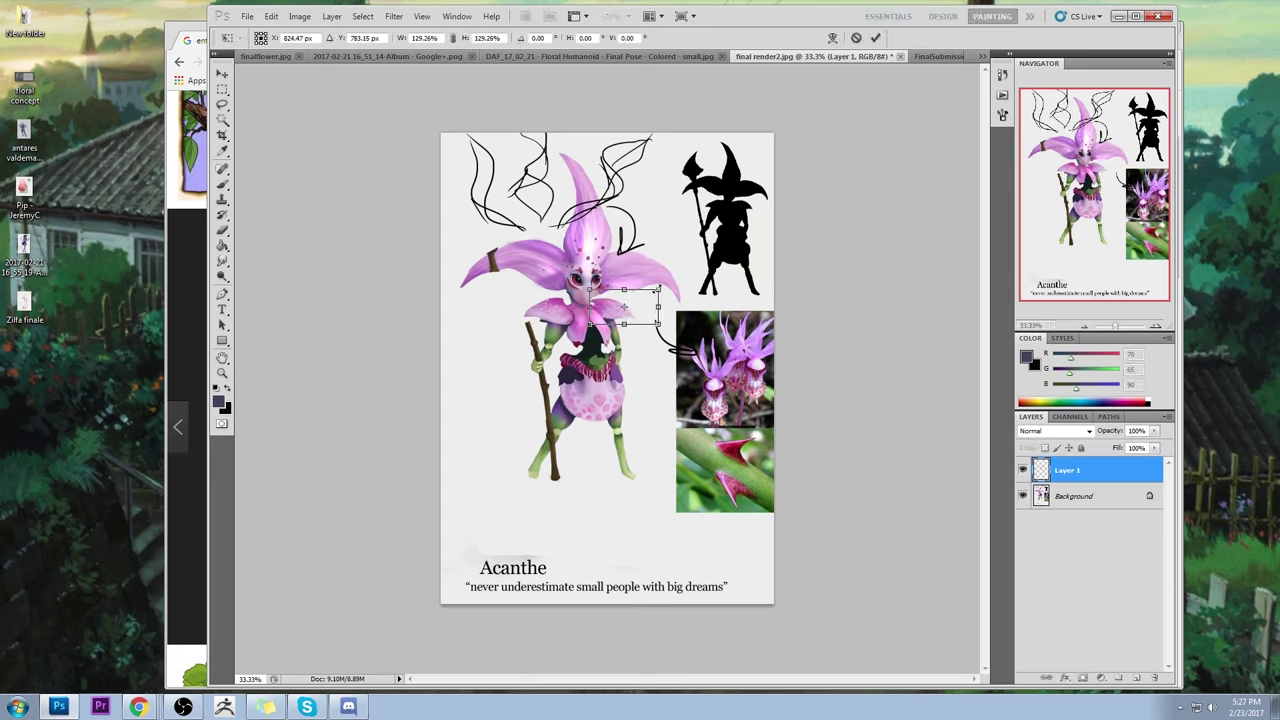
pyautogui.moveTo(642, 297)
pyautogui.mouseDown()
pyautogui.moveTo(662, 293)
pyautogui.moveTo(636, 295)
pyautogui.moveTo(644, 322)
pyautogui.mouseUp()
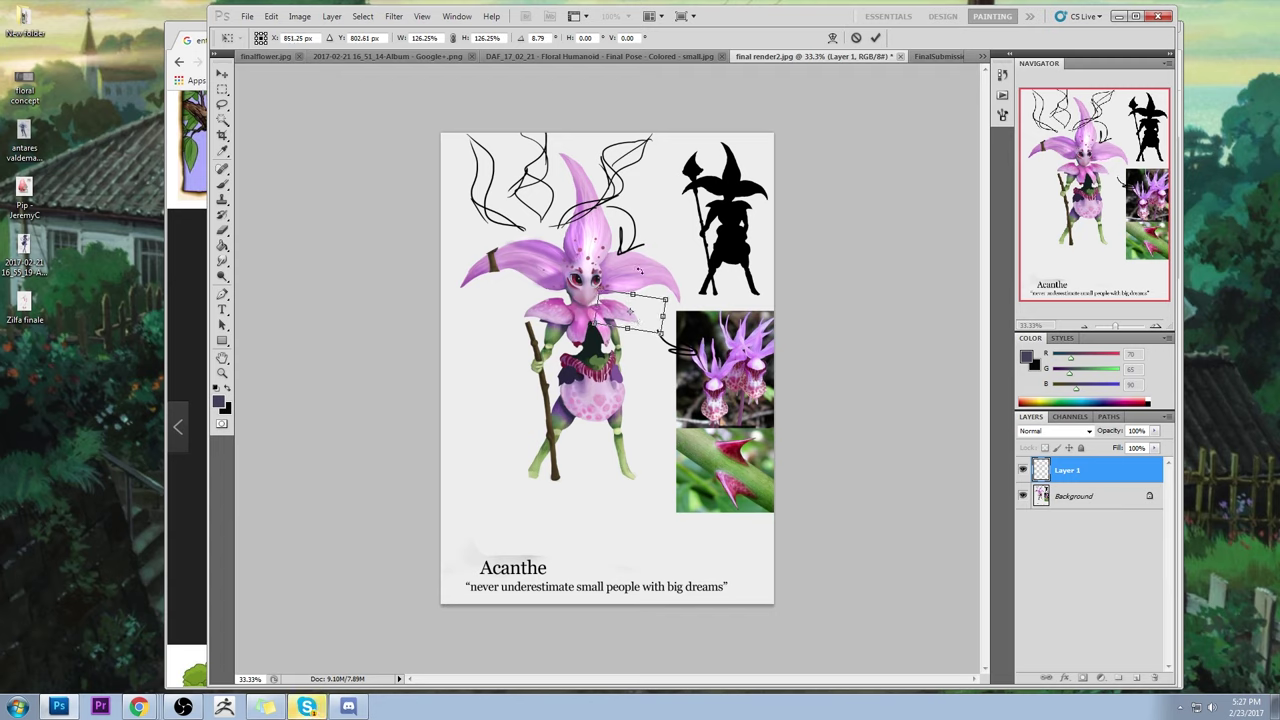
pyautogui.click(875, 38)
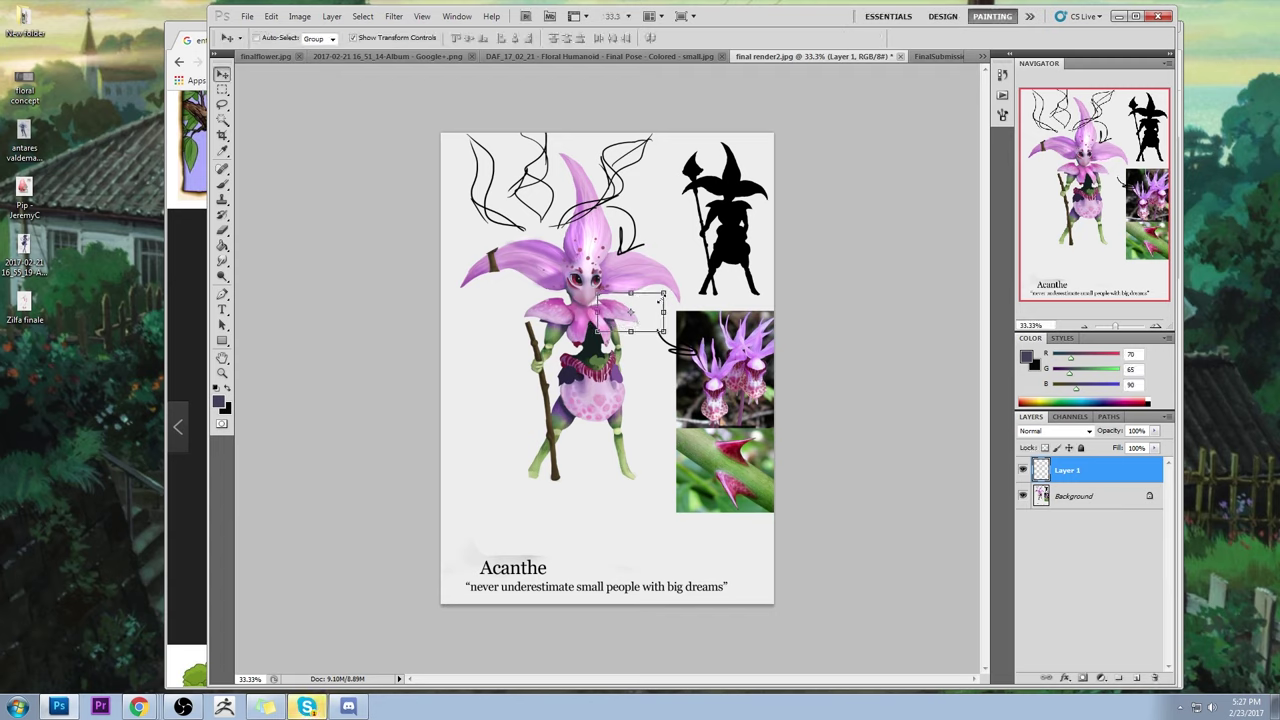
pyautogui.moveTo(664, 300)
pyautogui.mouseDown()
pyautogui.moveTo(662, 282)
pyautogui.moveTo(670, 312)
pyautogui.moveTo(648, 318)
pyautogui.mouseUp()
pyautogui.click(876, 38)
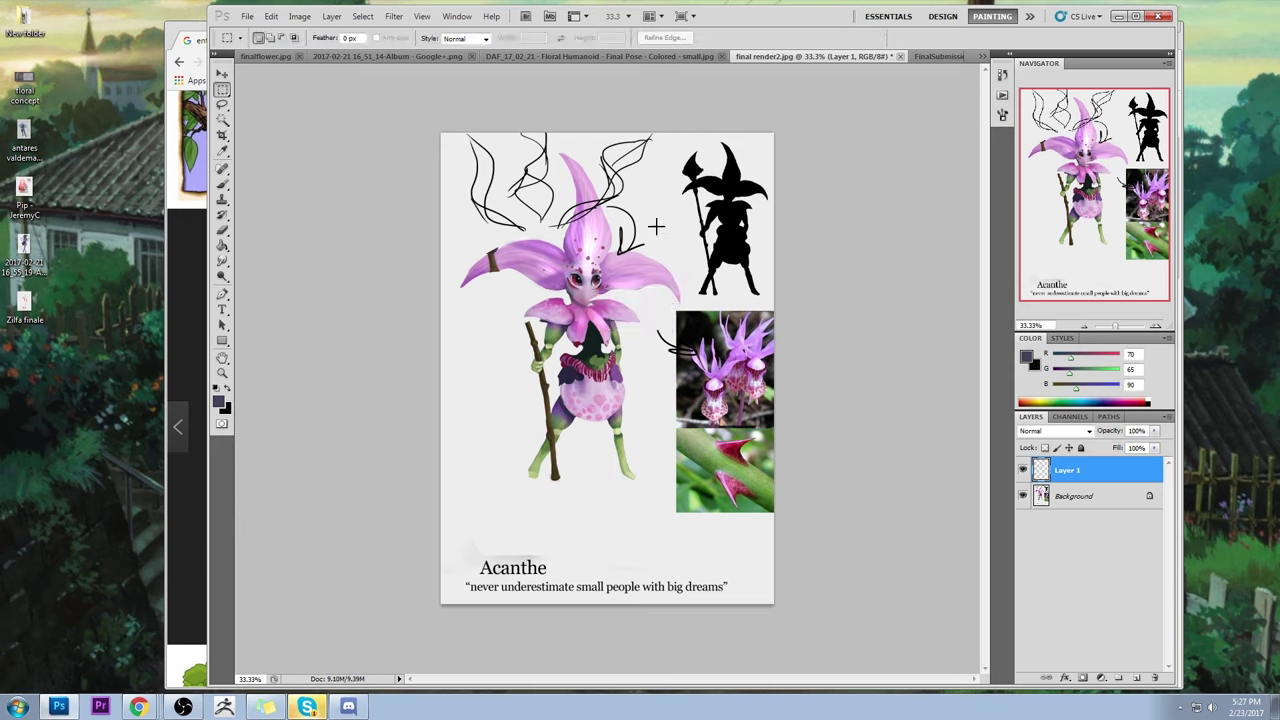
# - Choose a 9 px brush and erase stray paint around the collar
pyautogui.press('b')
pyautogui.rightClick(657, 243)
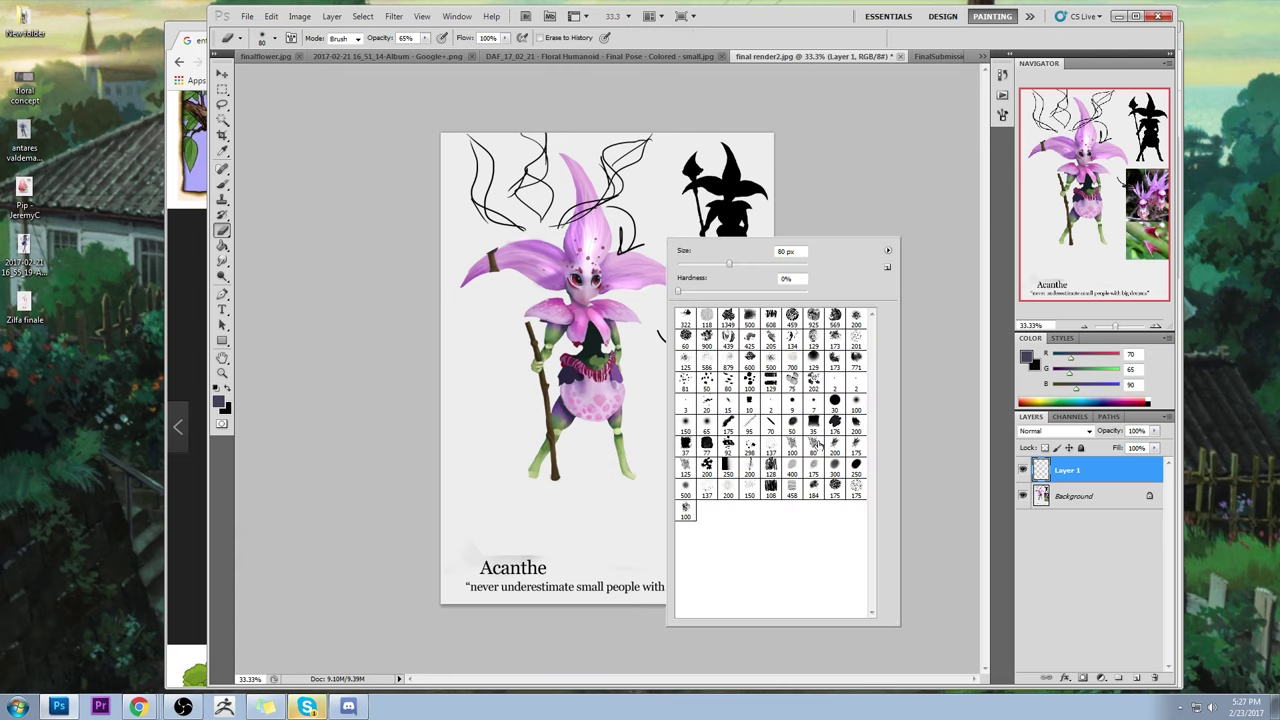
pyautogui.click(792, 402)
pyautogui.press('Return')
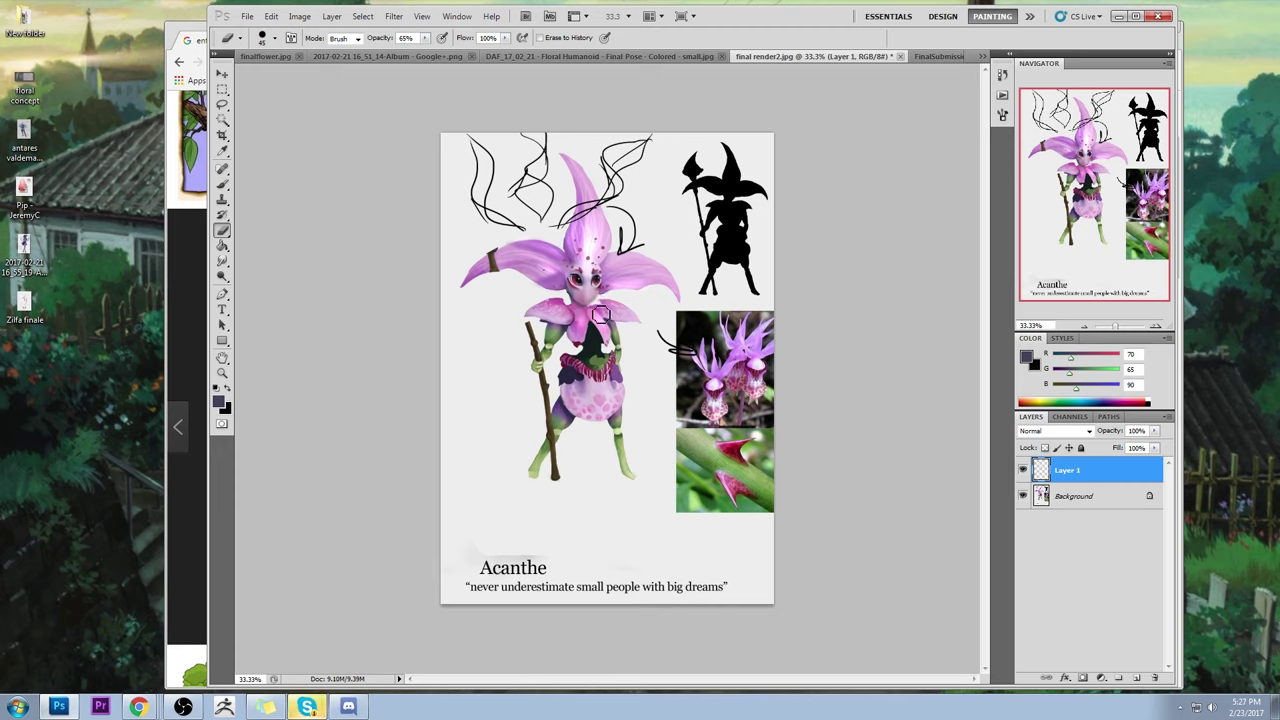
pyautogui.press('b')
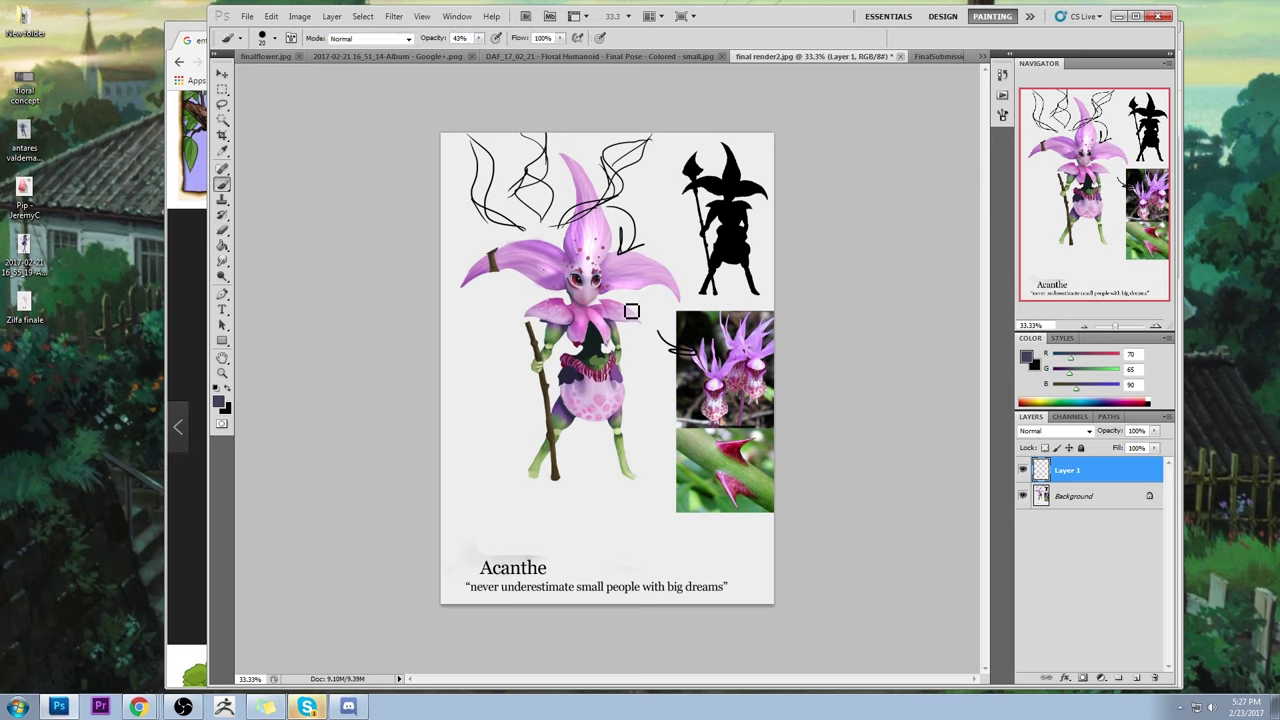
# - Paint pink and magenta highlights sampled from the collar and chest, then dodge them lighter
pyautogui.keyDown('alt'); pyautogui.click(612, 300); pyautogui.keyUp('alt')
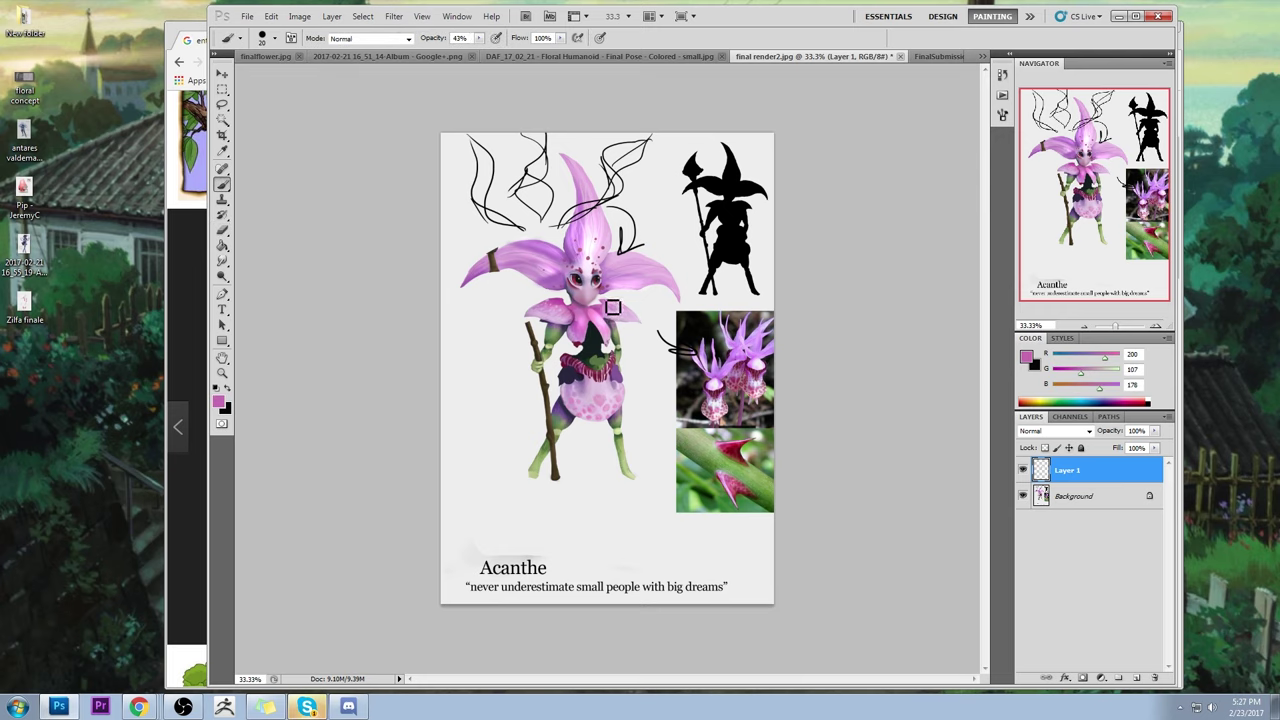
pyautogui.keyDown('alt'); pyautogui.click(604, 325); pyautogui.keyUp('alt')
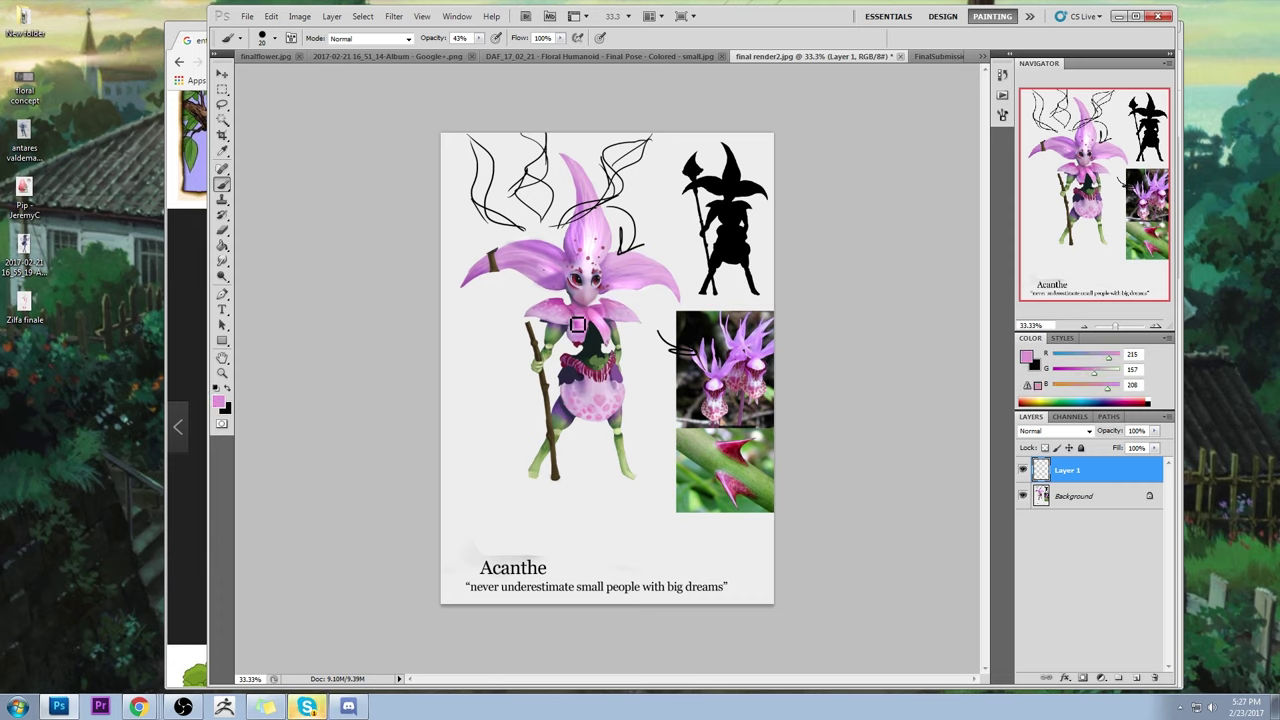
pyautogui.keyDown('alt'); pyautogui.click(580, 318); pyautogui.keyUp('alt')
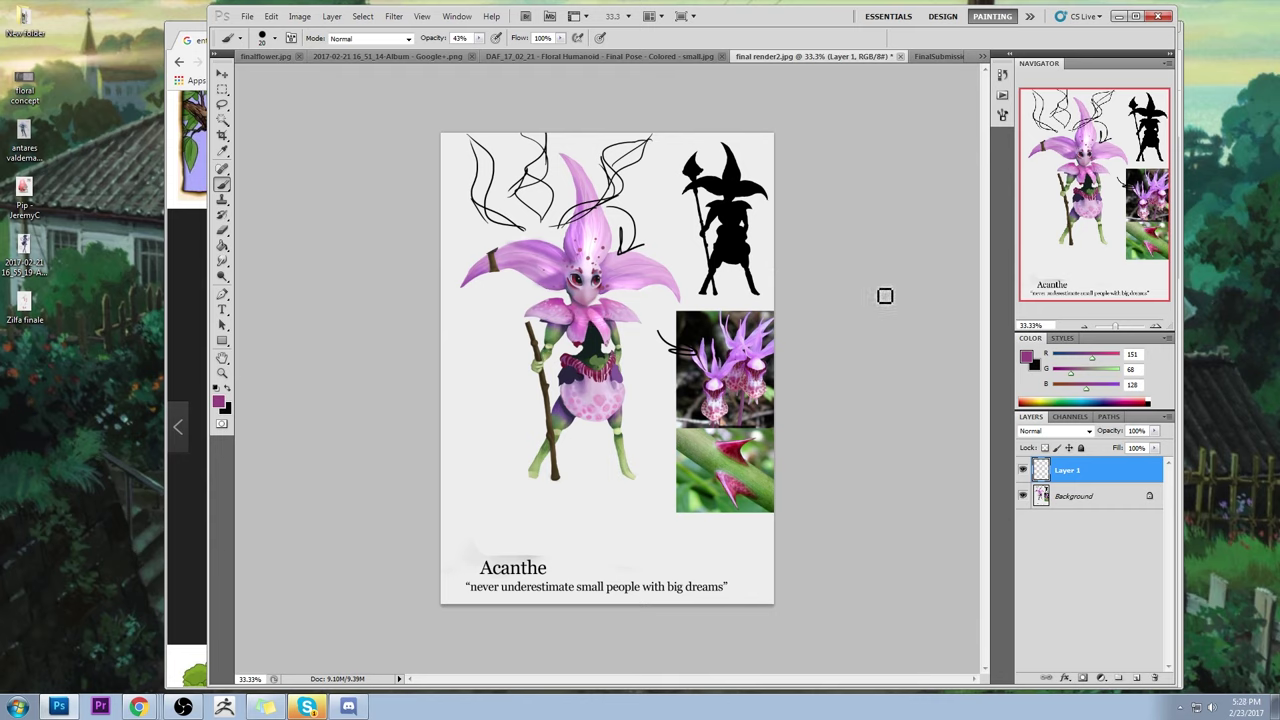
pyautogui.keyDown('alt'); pyautogui.click(592, 318); pyautogui.keyUp('alt')
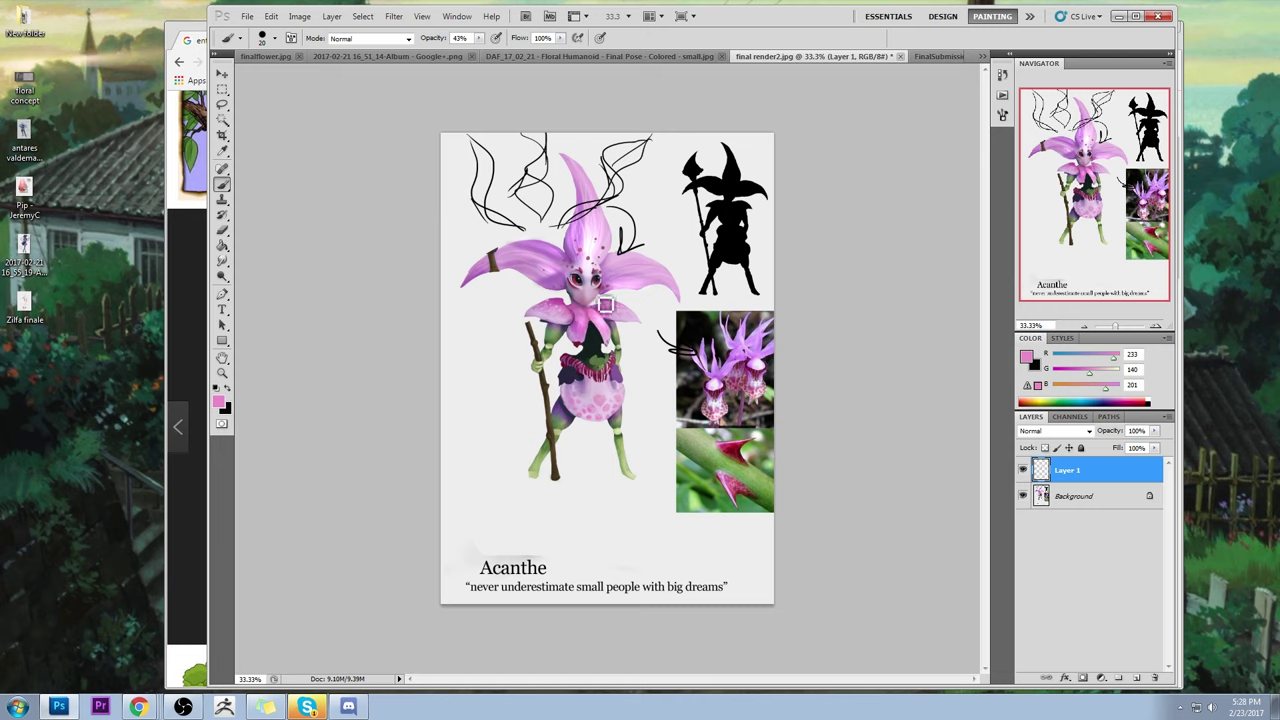
pyautogui.click(222, 276)
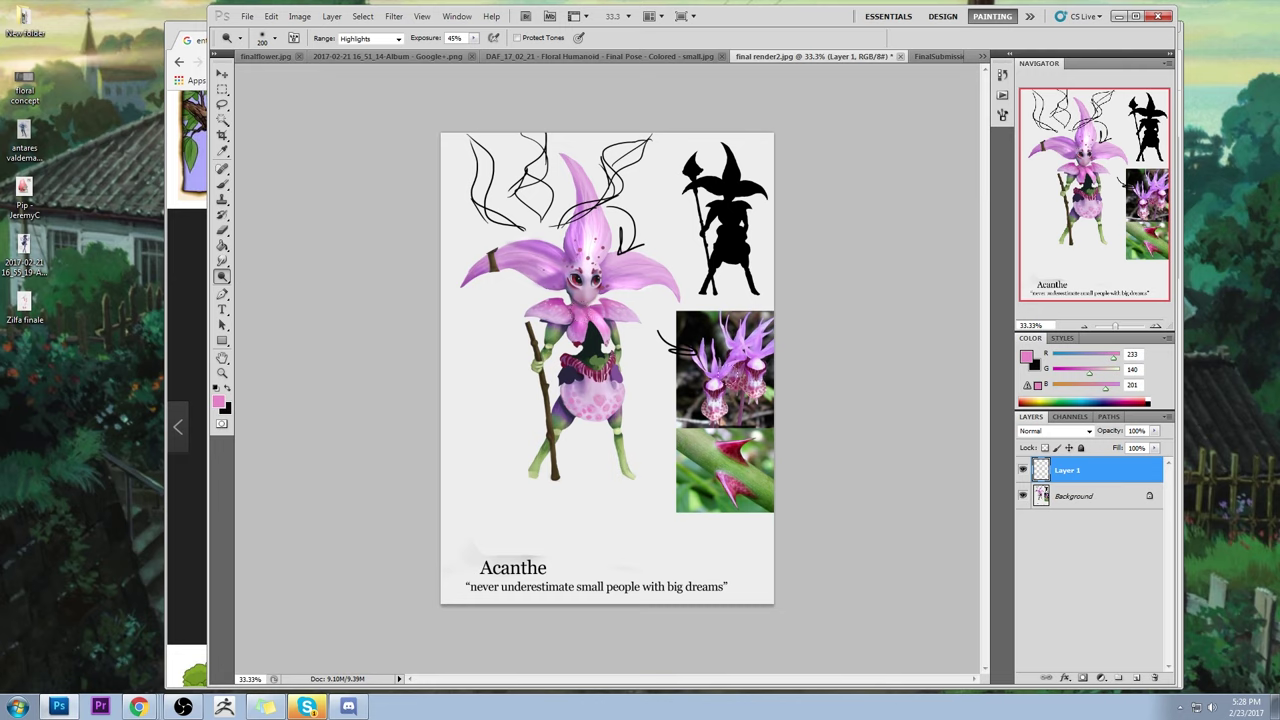
# - Touch up with pale pink from the flower photo, dodge, and Magic Wand the blank canvas
pyautogui.press('b')
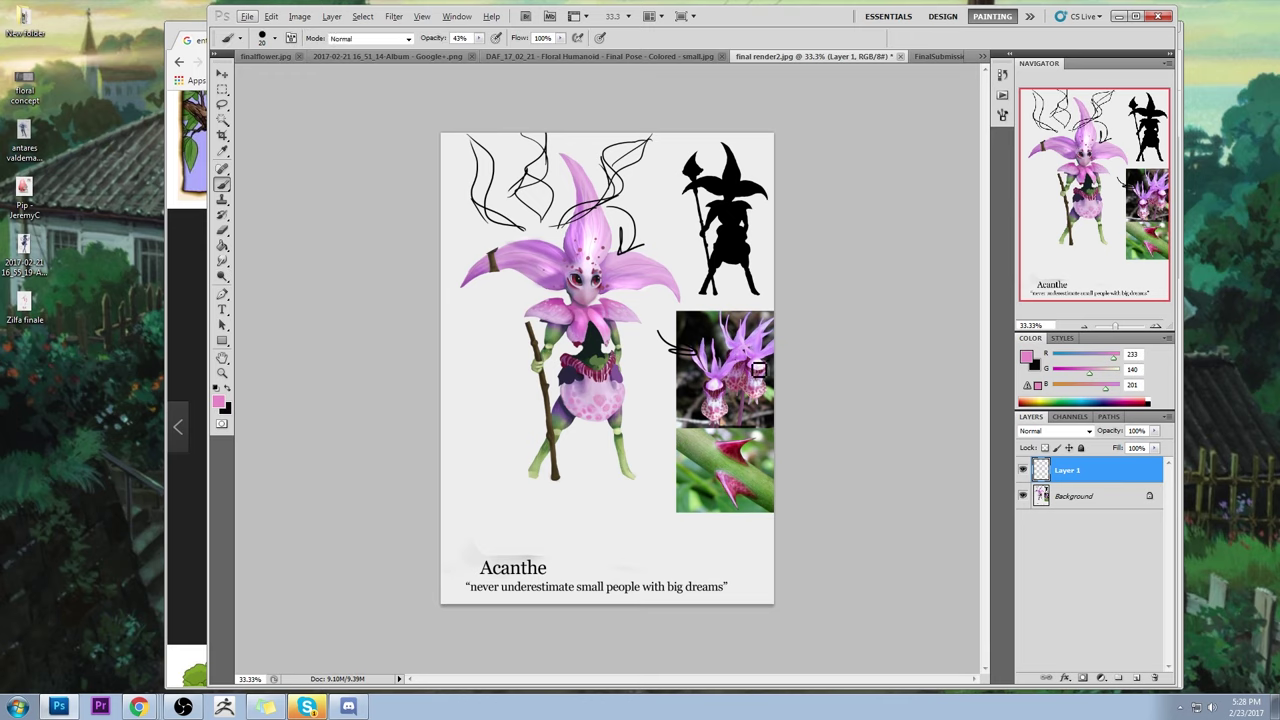
pyautogui.keyDown('alt'); pyautogui.click(752, 362); pyautogui.keyUp('alt')
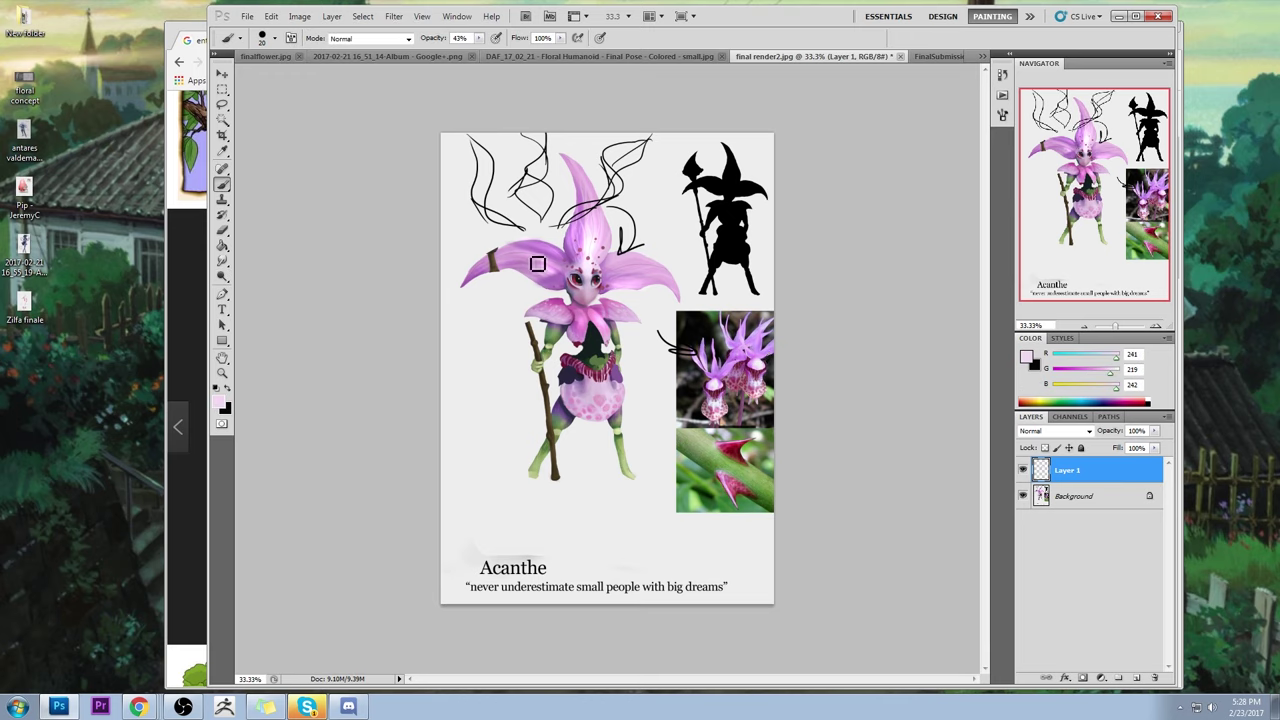
pyautogui.press('o')
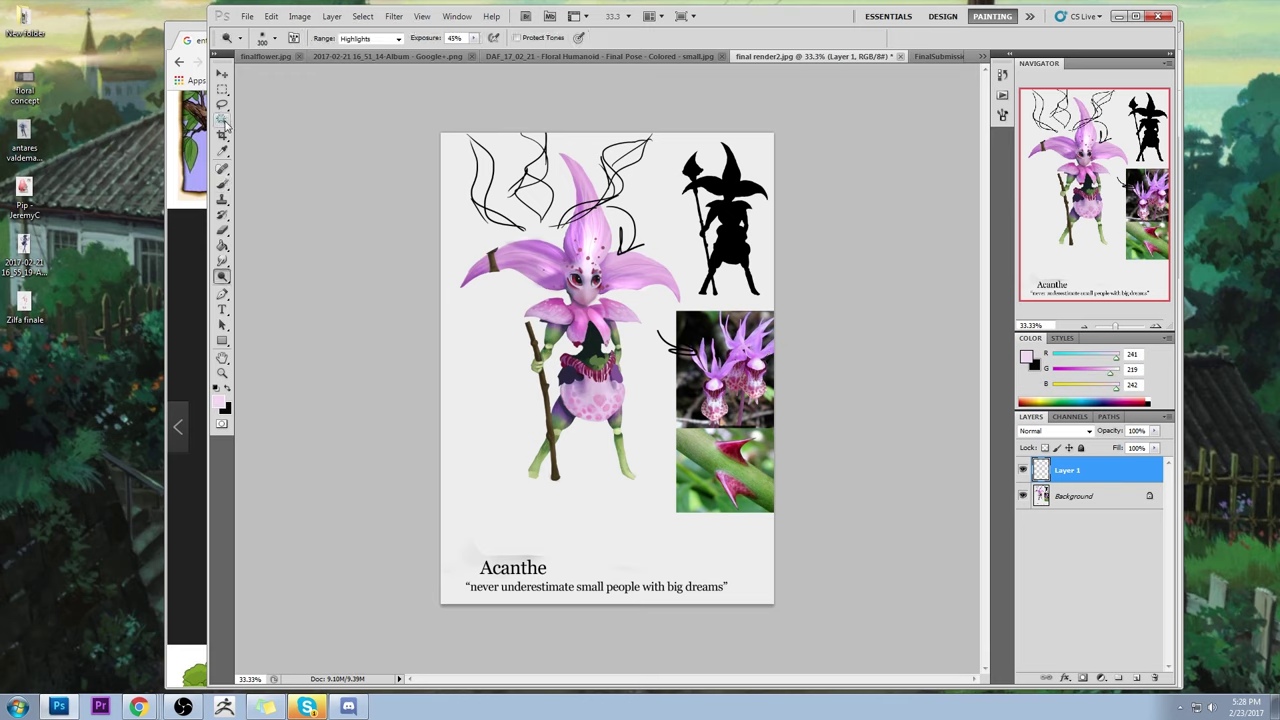
pyautogui.click(222, 119)
pyautogui.click(606, 328)
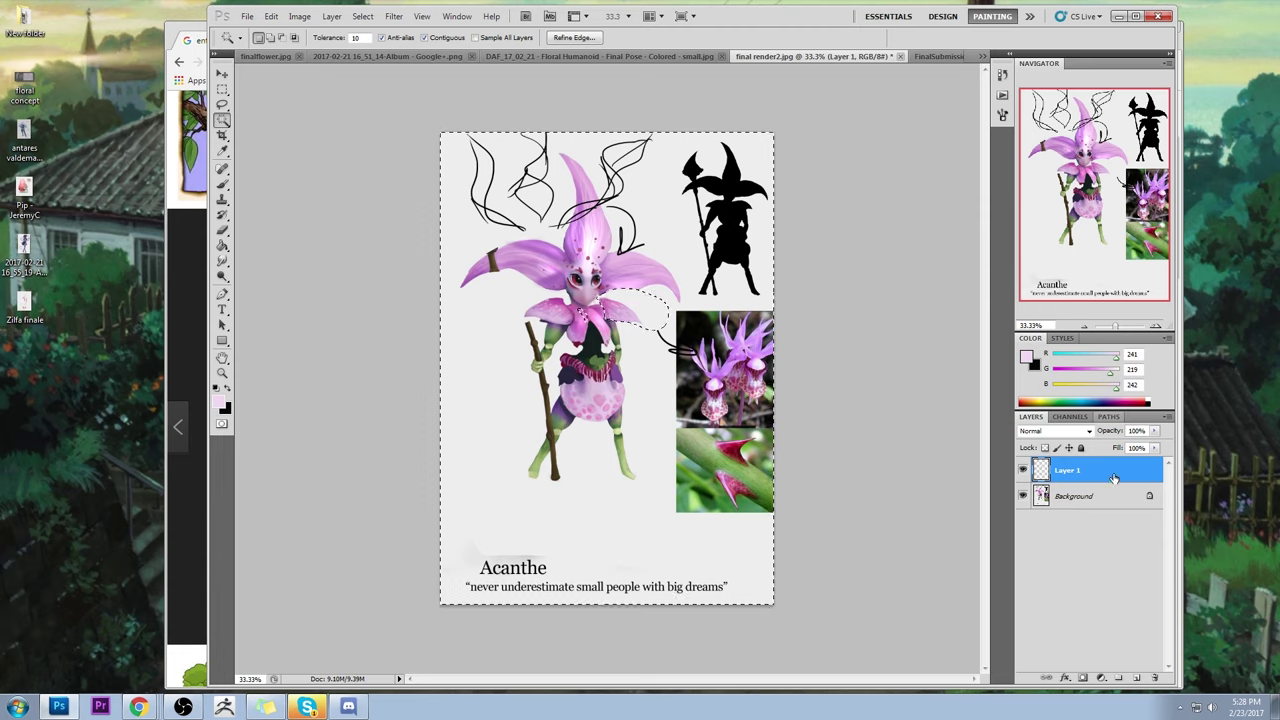
# - Merge Layer 1 down into the Background and load a white soft brush
pyautogui.rightClick(1113, 478)
pyautogui.click(1090, 428)
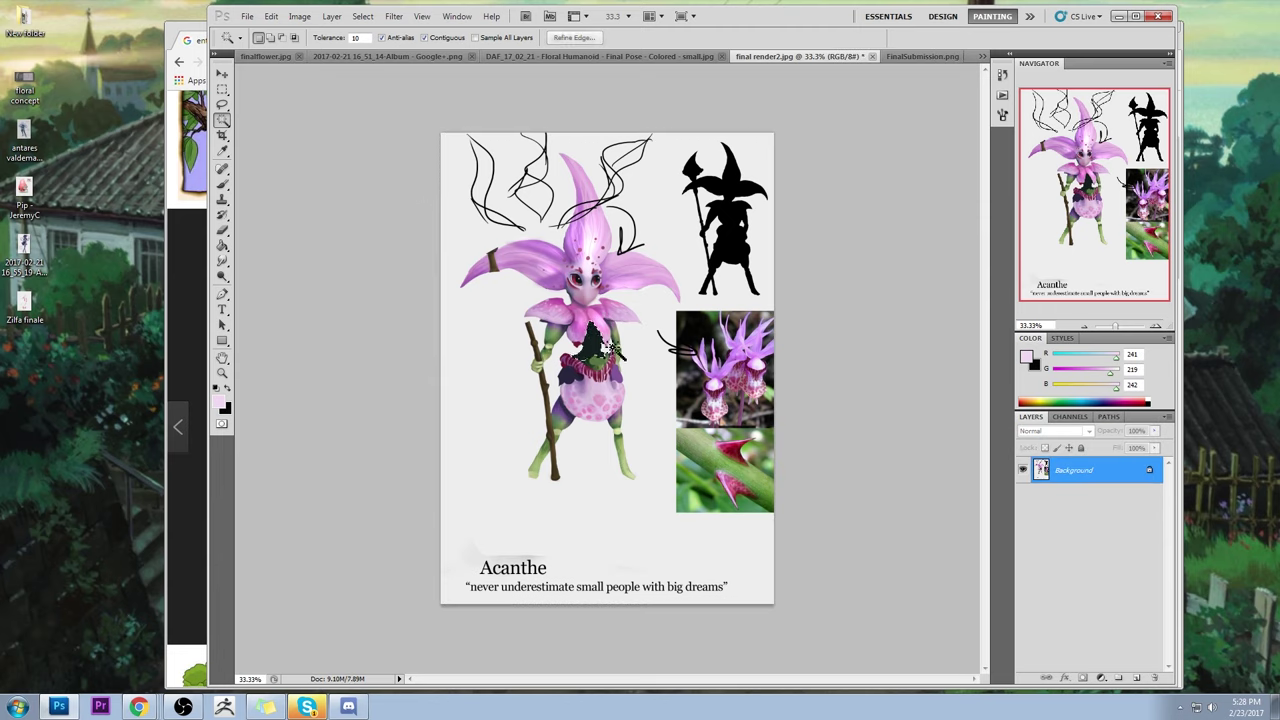
pyautogui.press('b')
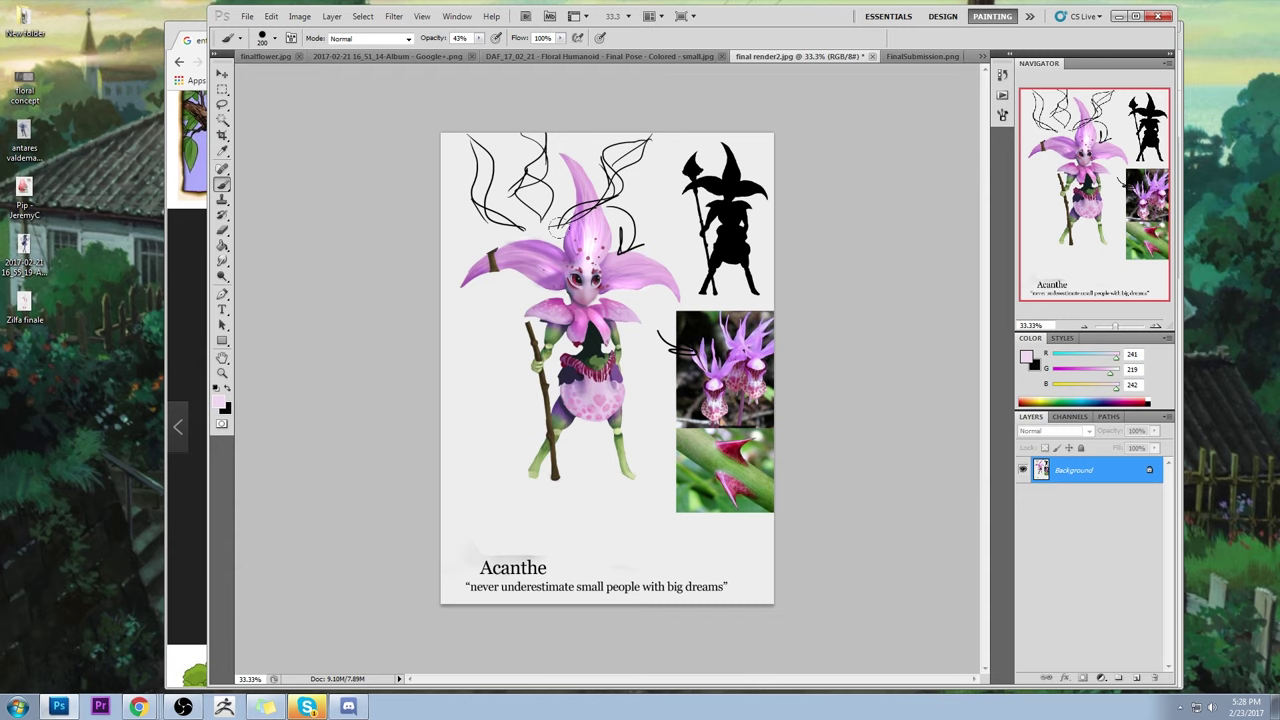
pyautogui.keyDown('alt'); pyautogui.click(593, 241); pyautogui.keyUp('alt')
pyautogui.rightClick(594, 241)
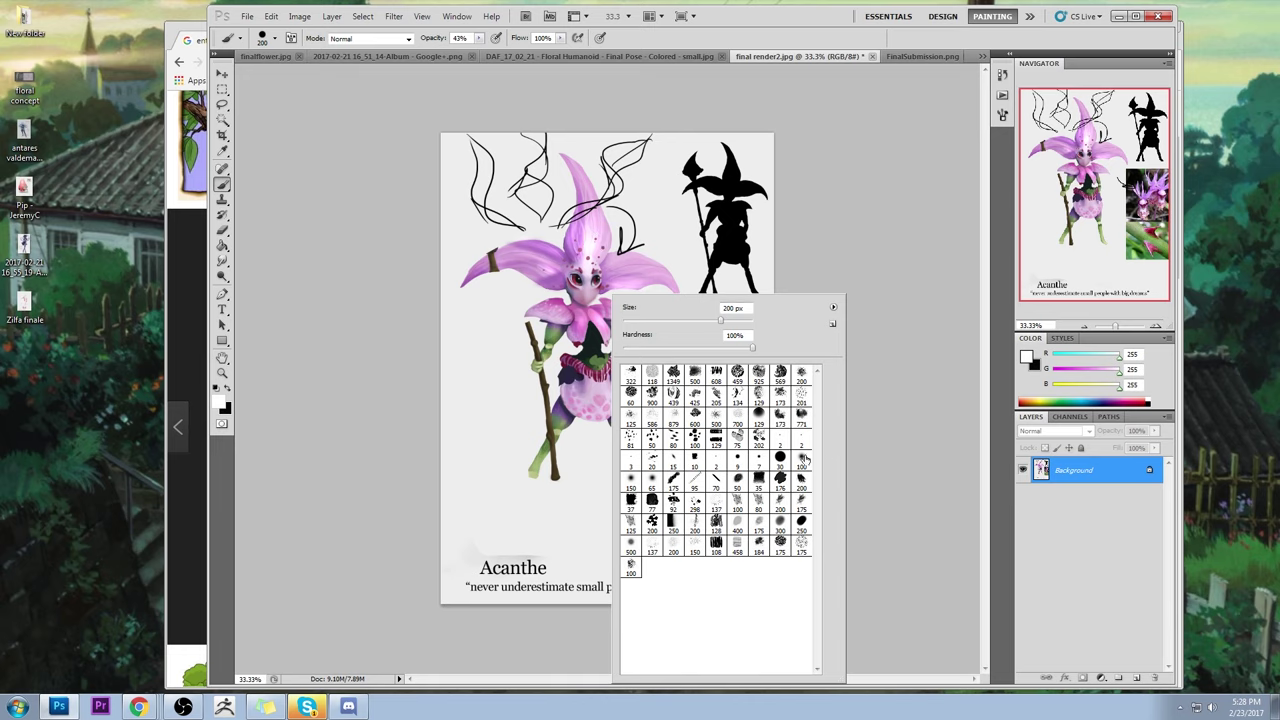
pyautogui.doubleClick(805, 458)
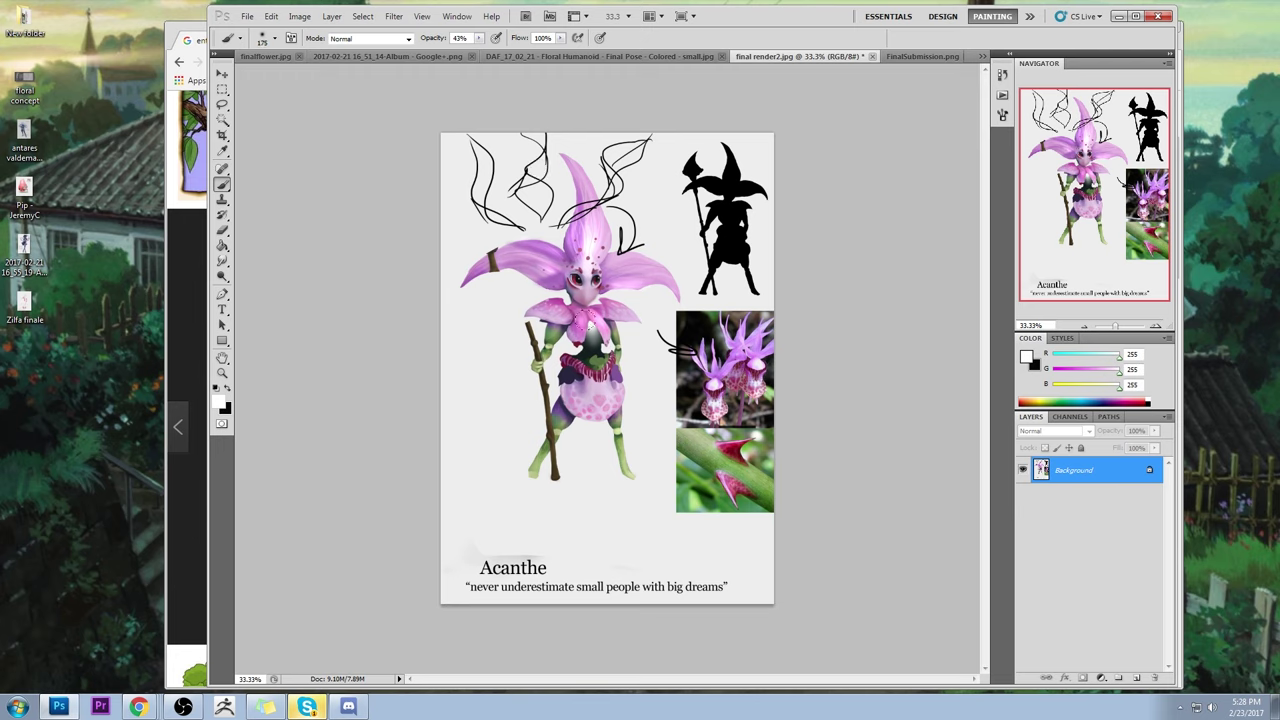
# - Add a new empty layer for the white highlights
pyautogui.click(1136, 678)
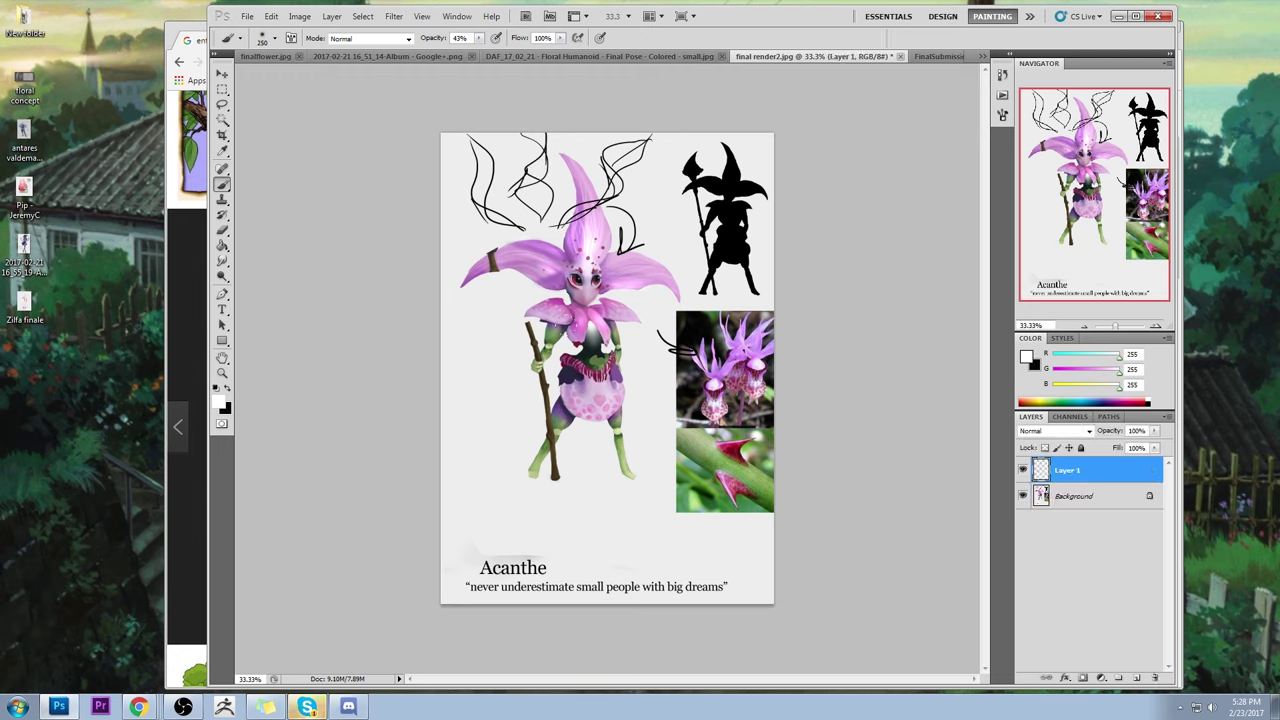
pyautogui.rightClick(602, 299)
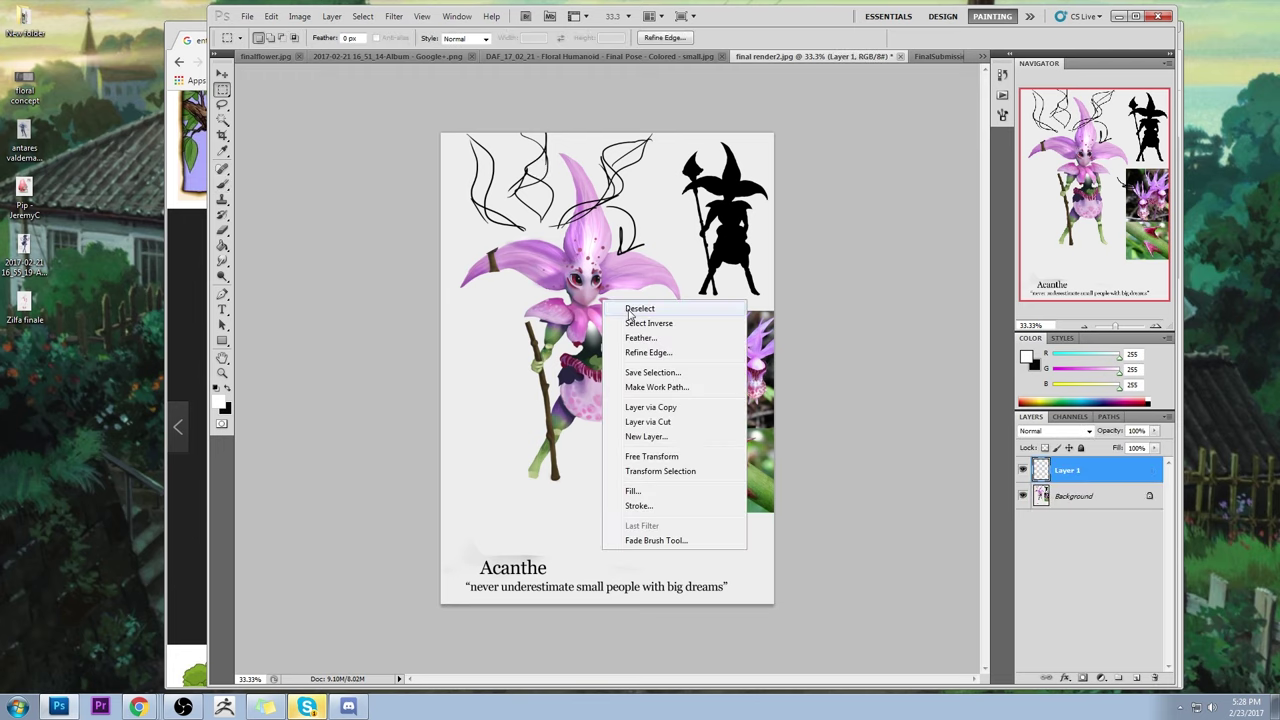
pyautogui.press('Escape')
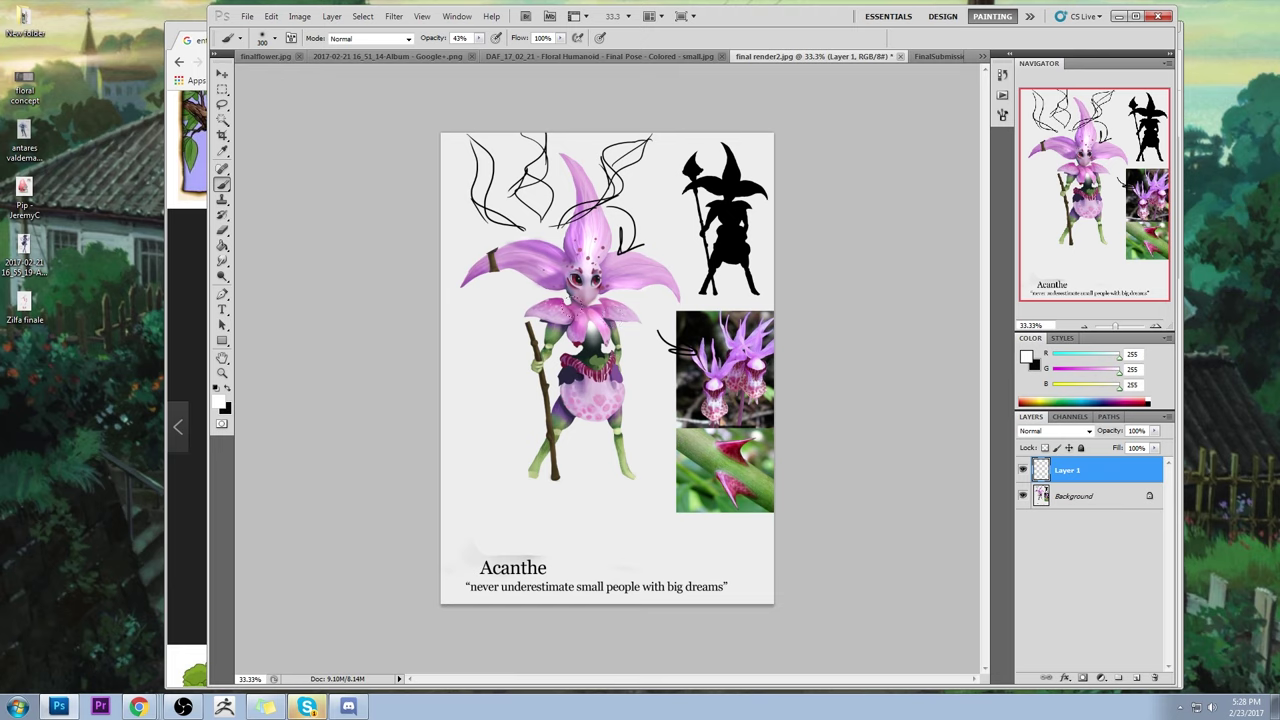
# - Flatten the image and saturate the green chest with the Sponge tool in Saturate mode
pyautogui.rightClick(1101, 467)
pyautogui.click(1120, 465)
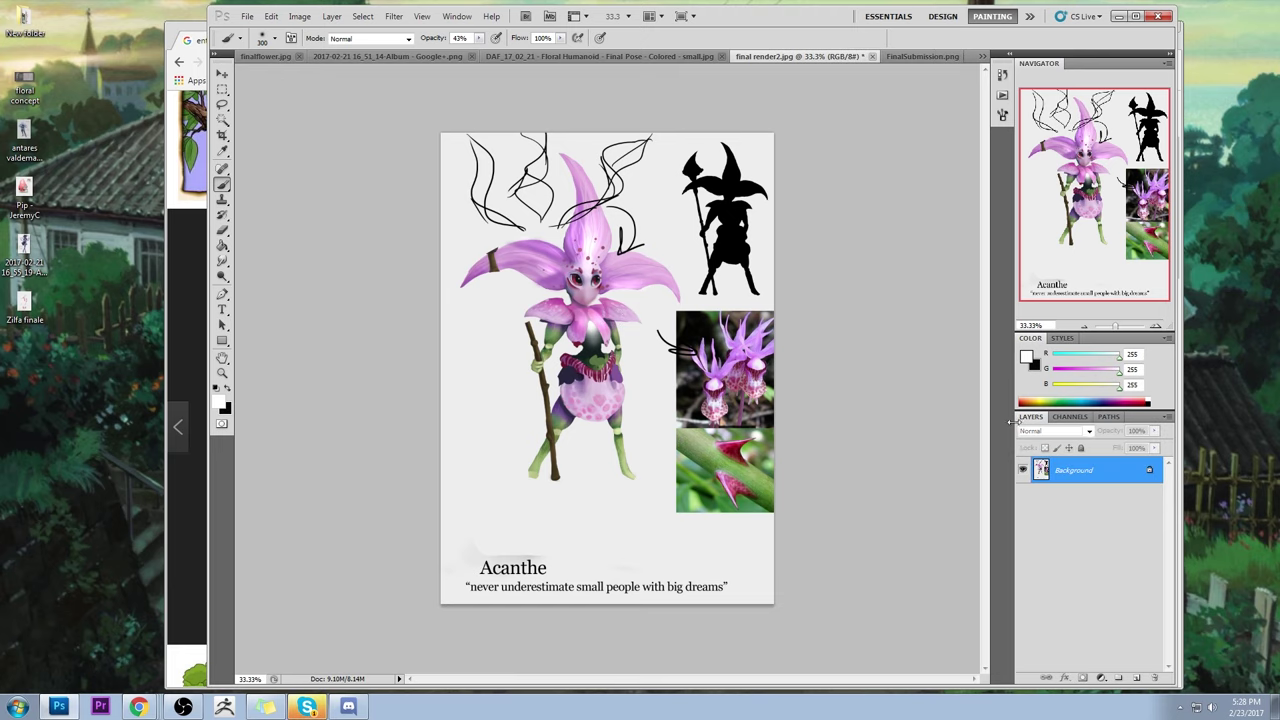
pyautogui.rightClick(222, 277)
pyautogui.click(290, 294)
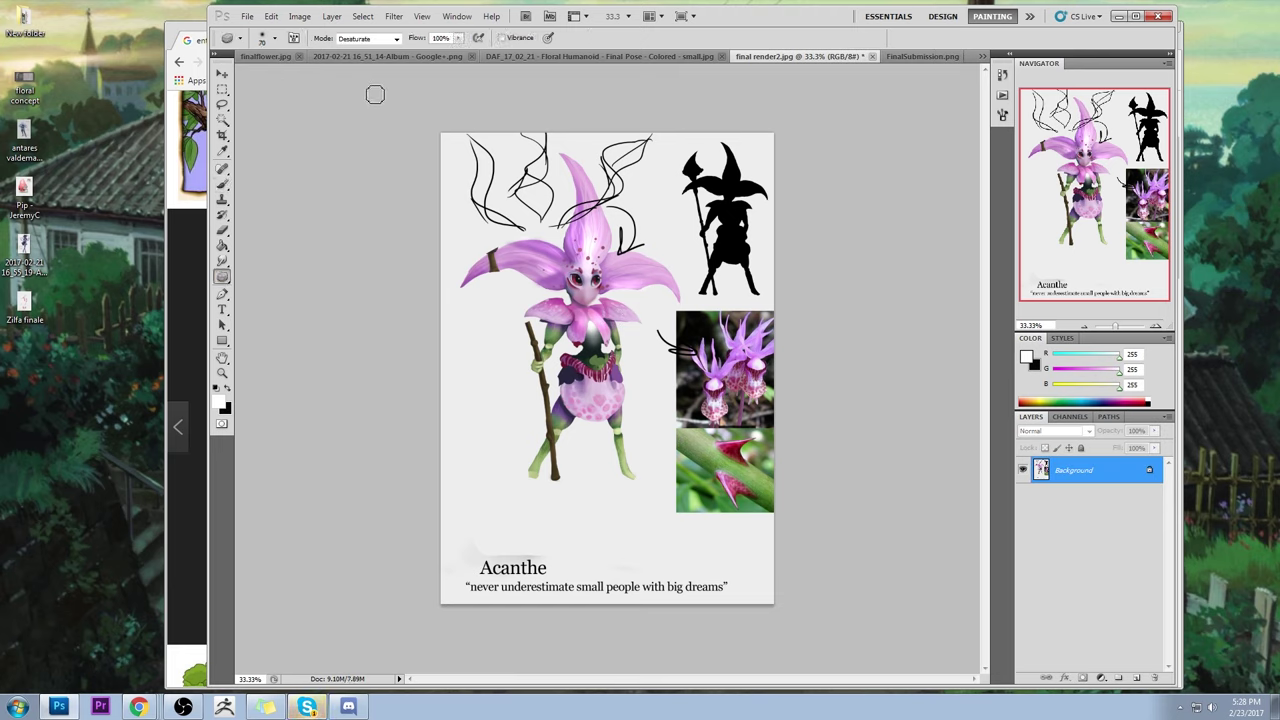
pyautogui.click(368, 38)
pyautogui.click(360, 57)
pyautogui.press(']')
pyautogui.press(']')
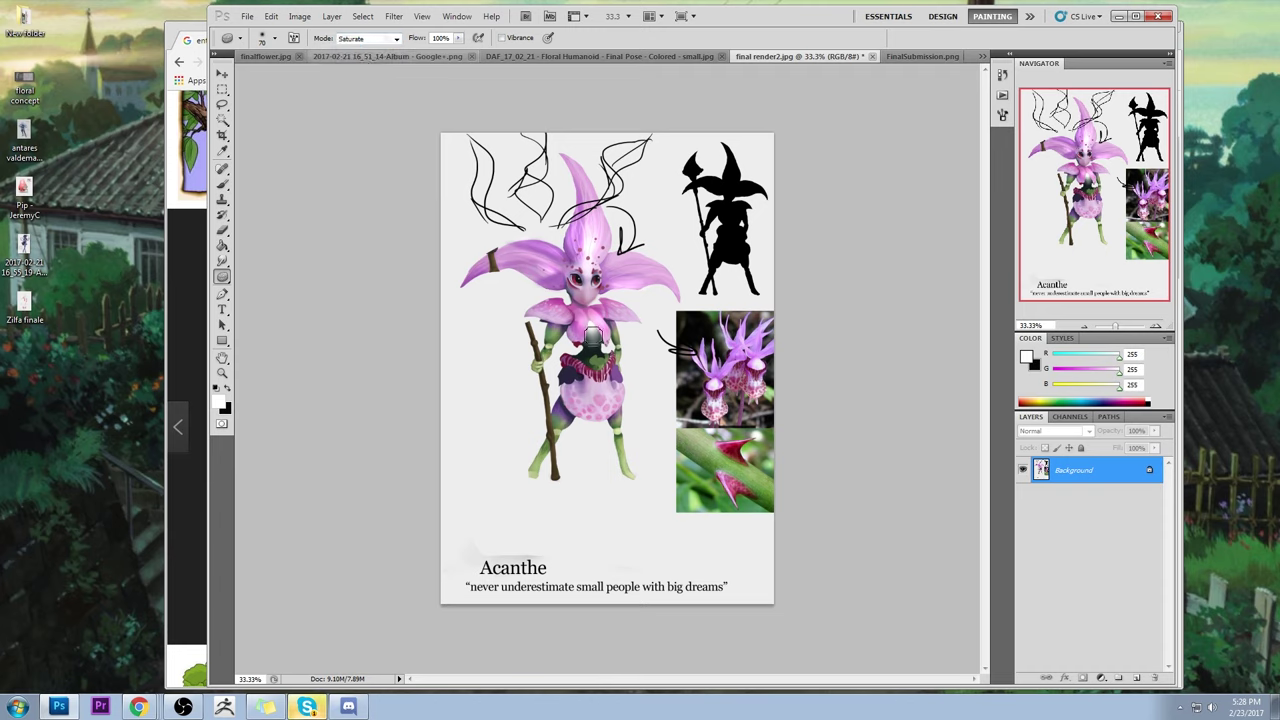
pyautogui.moveTo(590, 340); pyautogui.dragTo(614, 324)
pyautogui.press(']')
pyautogui.press(']')
pyautogui.press(']')
# - Paint the sampled chest green in Color mode, then dodge the chest and face
pyautogui.press('b')
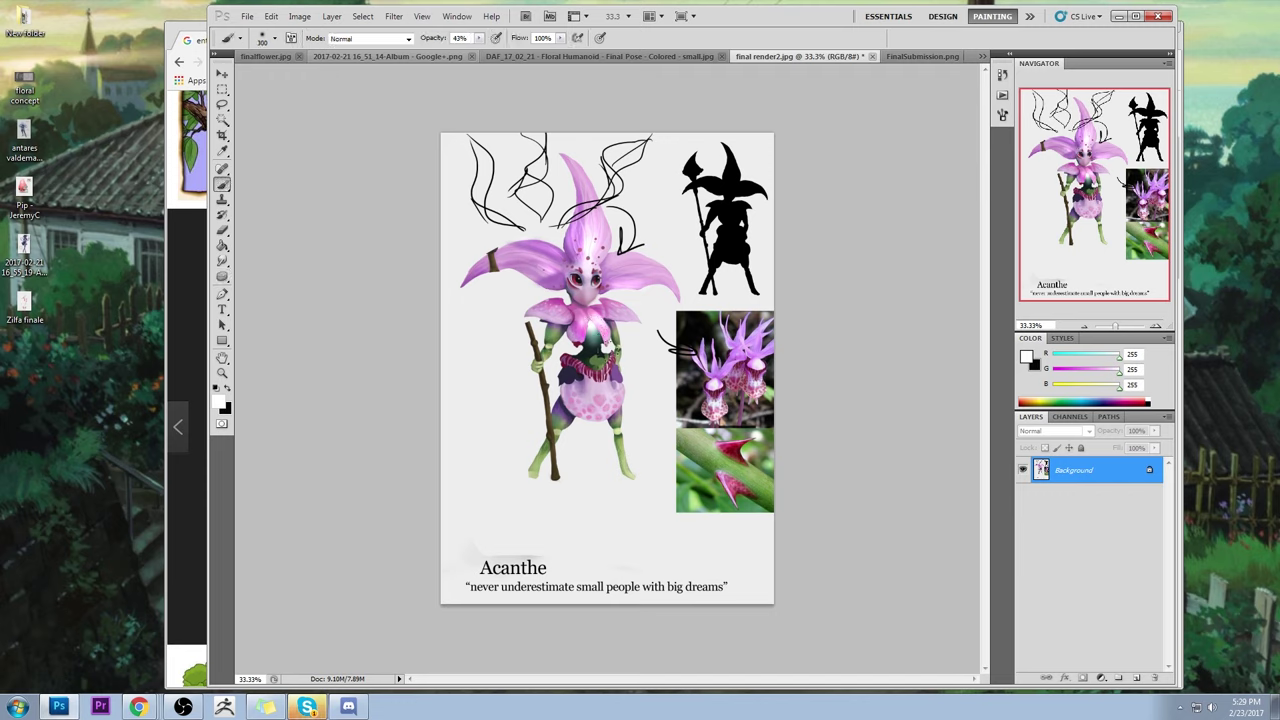
pyautogui.keyDown('alt'); pyautogui.click(600, 361); pyautogui.keyUp('alt')
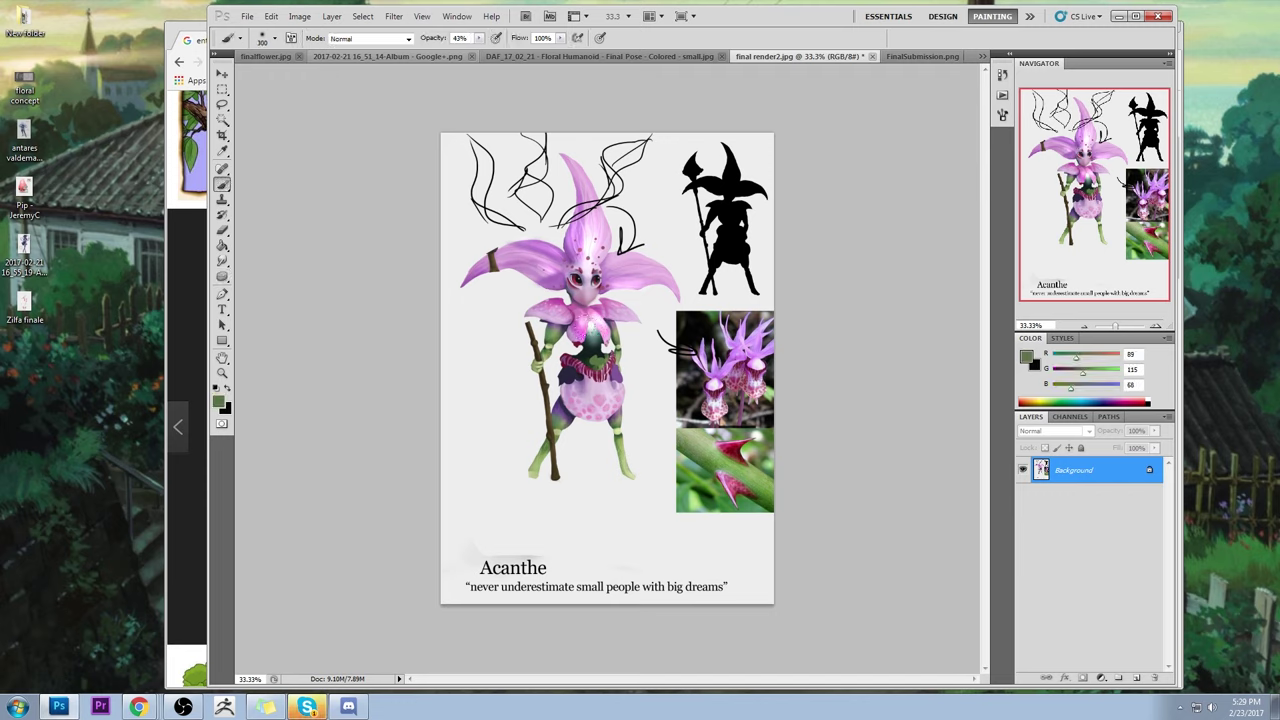
pyautogui.click(378, 40)
pyautogui.click(360, 395)
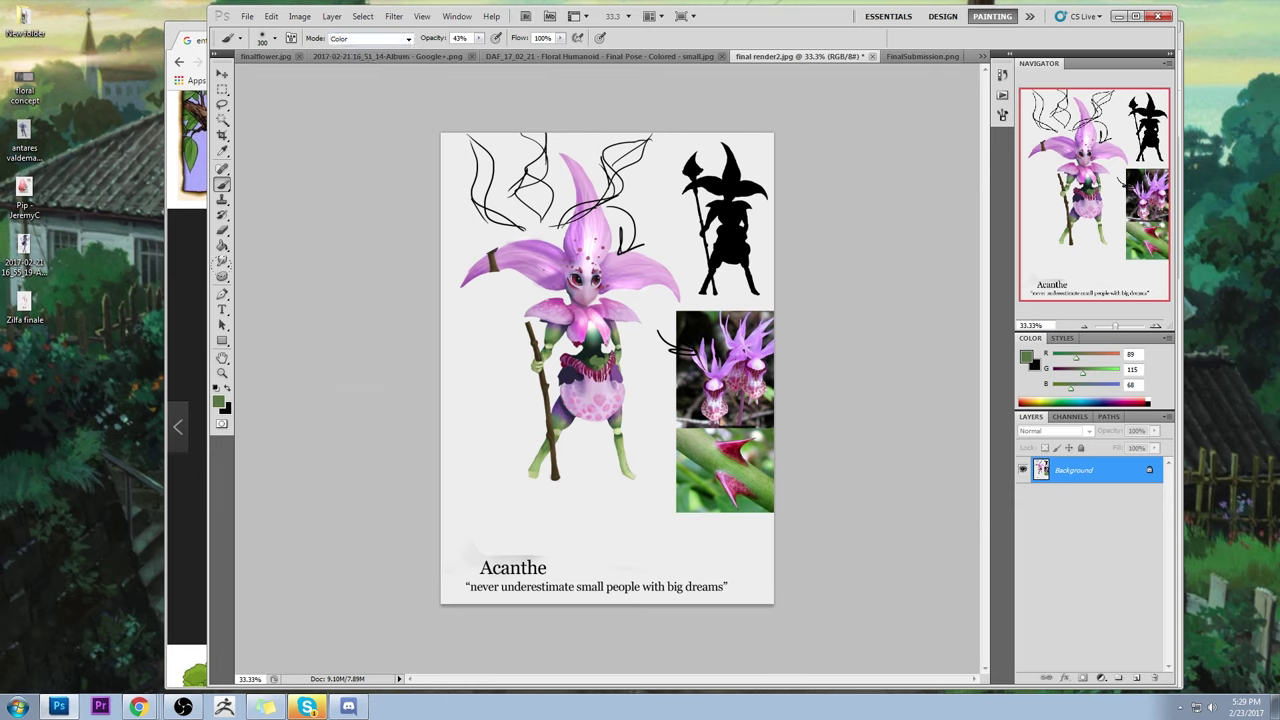
pyautogui.moveTo(222, 276); pyautogui.dragTo(270, 278)
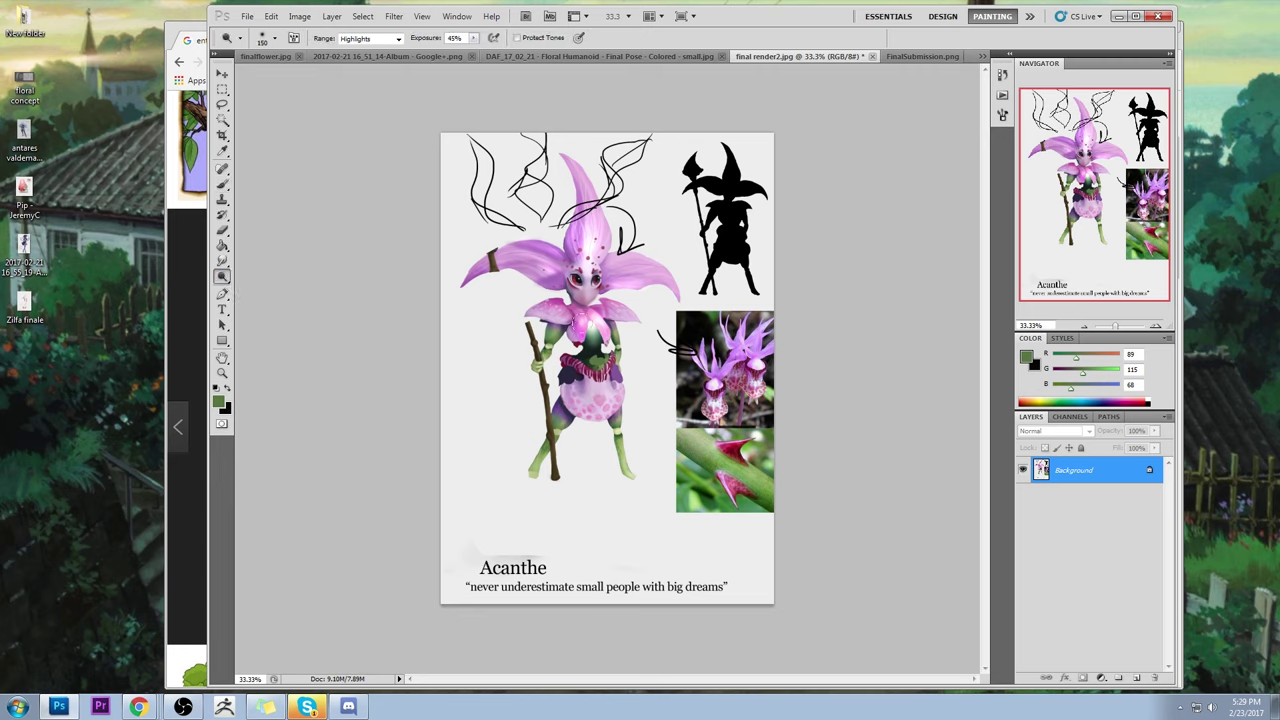
pyautogui.press('[')
pyautogui.press('[')
pyautogui.press(']')
pyautogui.press(']')
# - Pick a different brush size preset and open Filter > Liquify
pyautogui.press('b')
pyautogui.rightClick(576, 273)
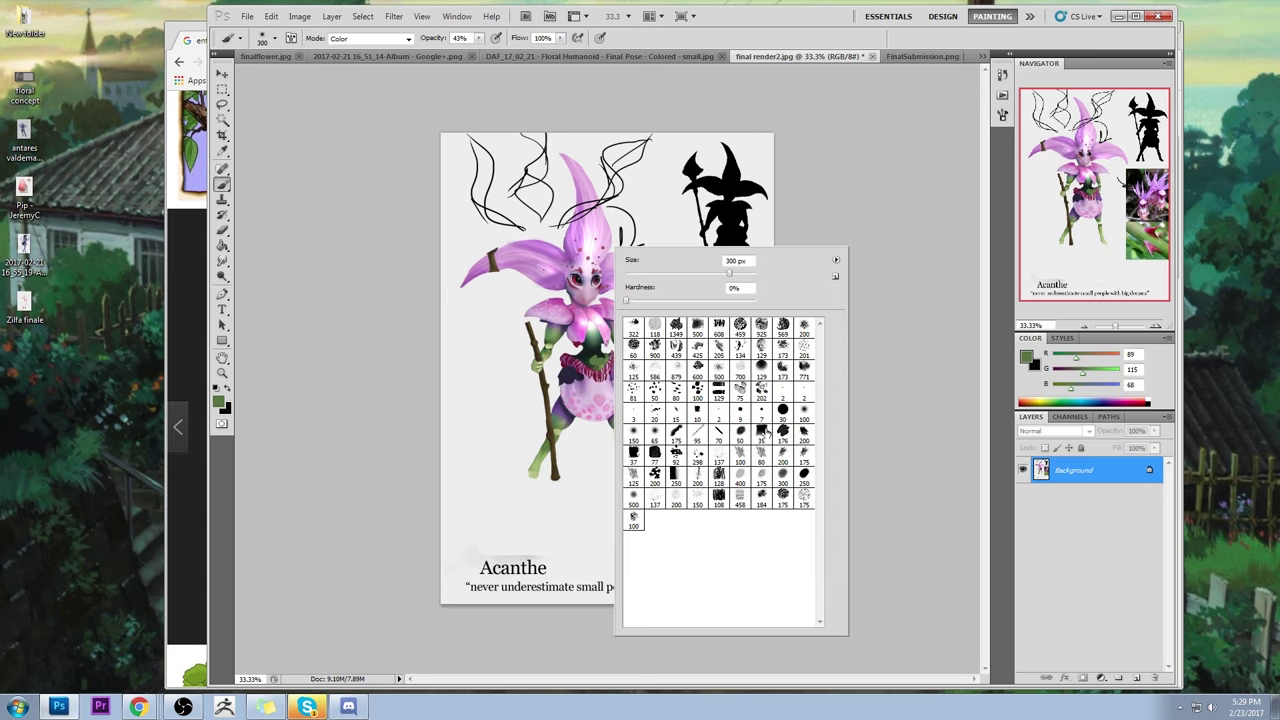
pyautogui.click(731, 417)
pyautogui.click(949, 286)
pyautogui.click(393, 16)
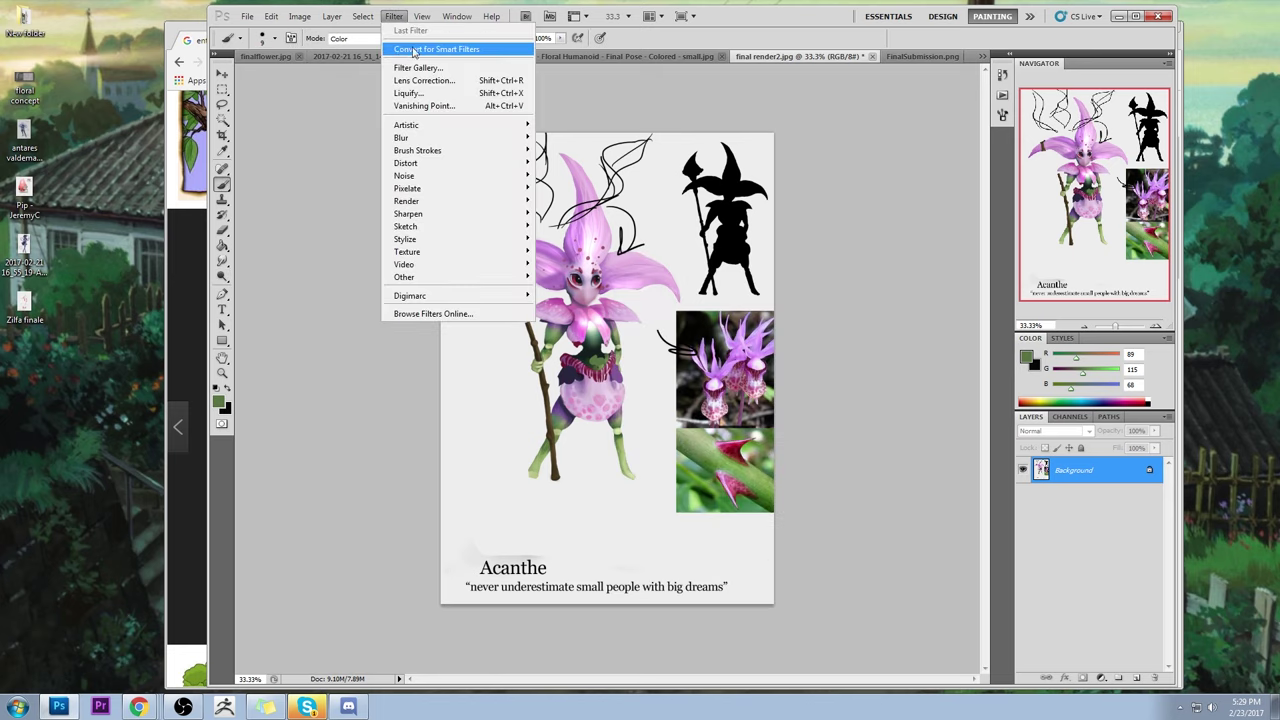
pyautogui.click(422, 96)
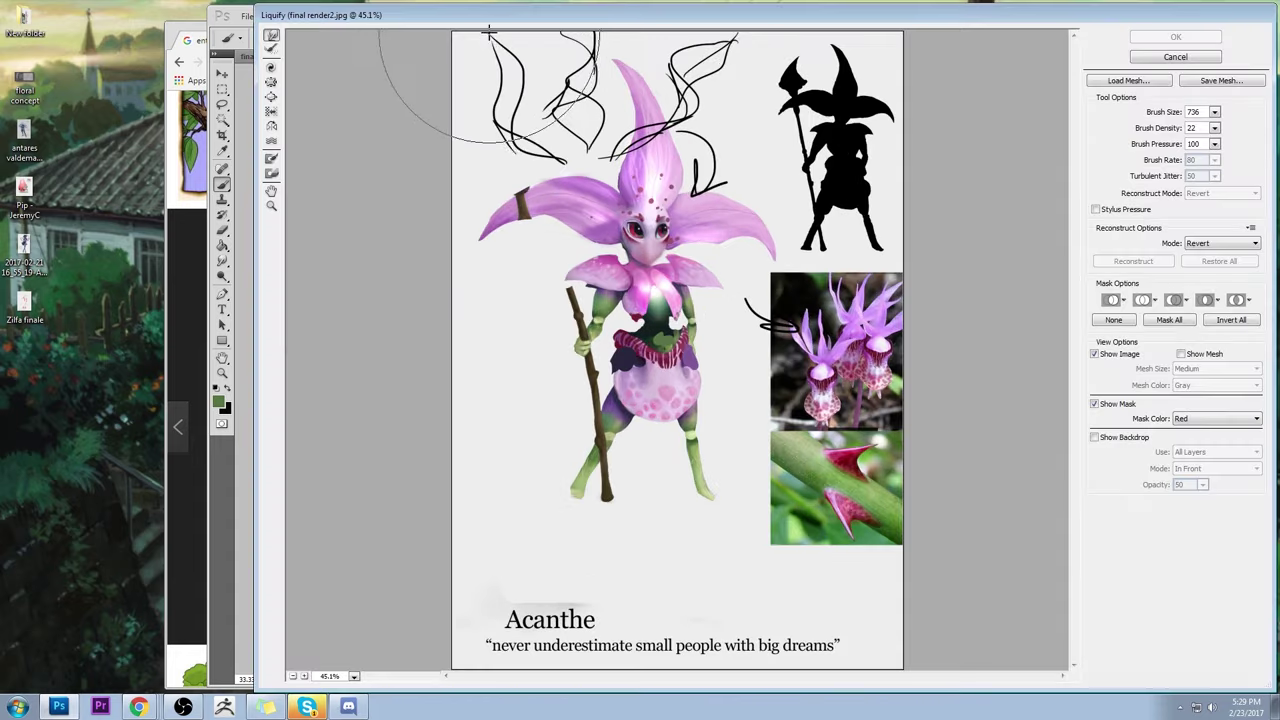
# - Try bloating the eyes with the Bloat tool, then undo it
pyautogui.click(271, 96)
pyautogui.click(640, 230)
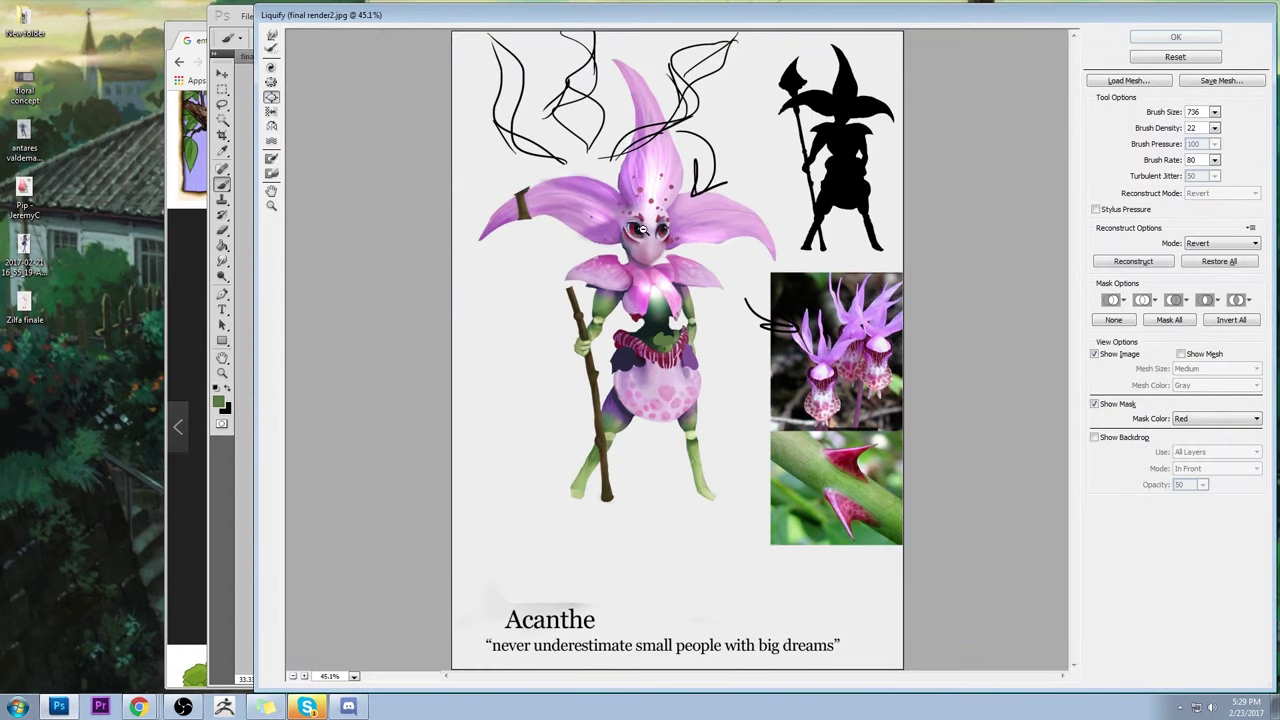
pyautogui.click(645, 231)
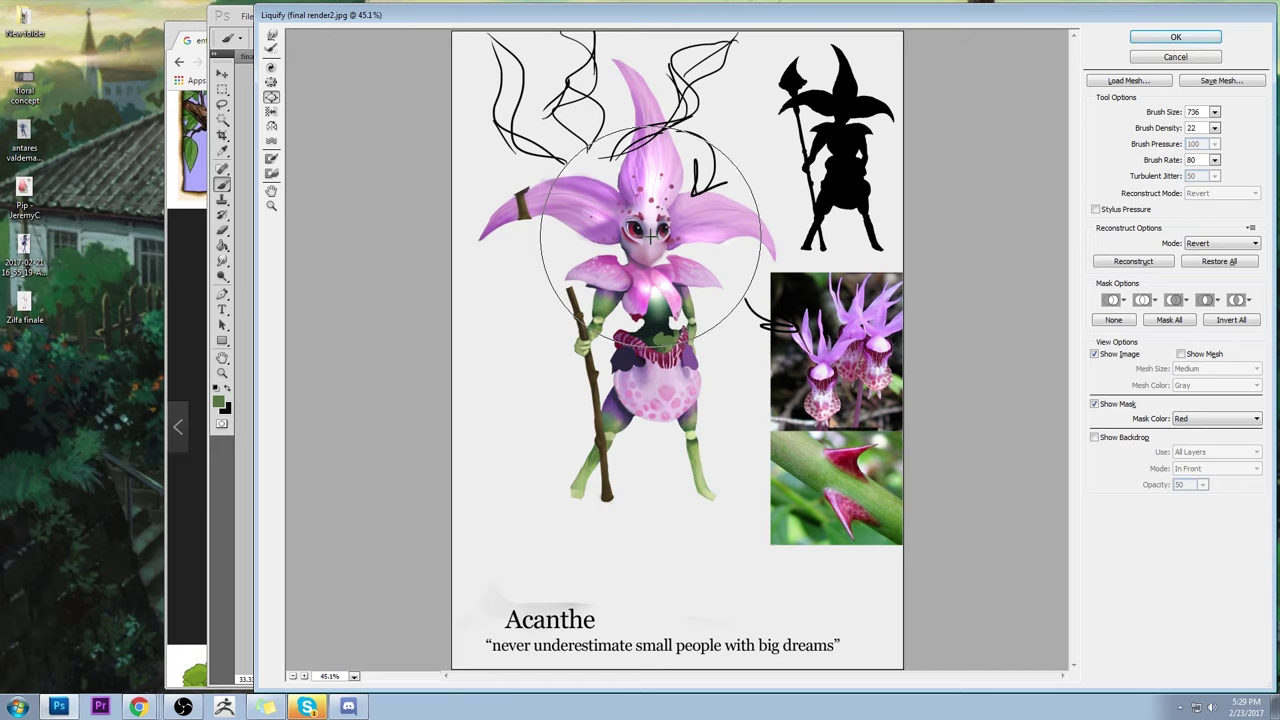
pyautogui.hotkey('ctrl', 'z')
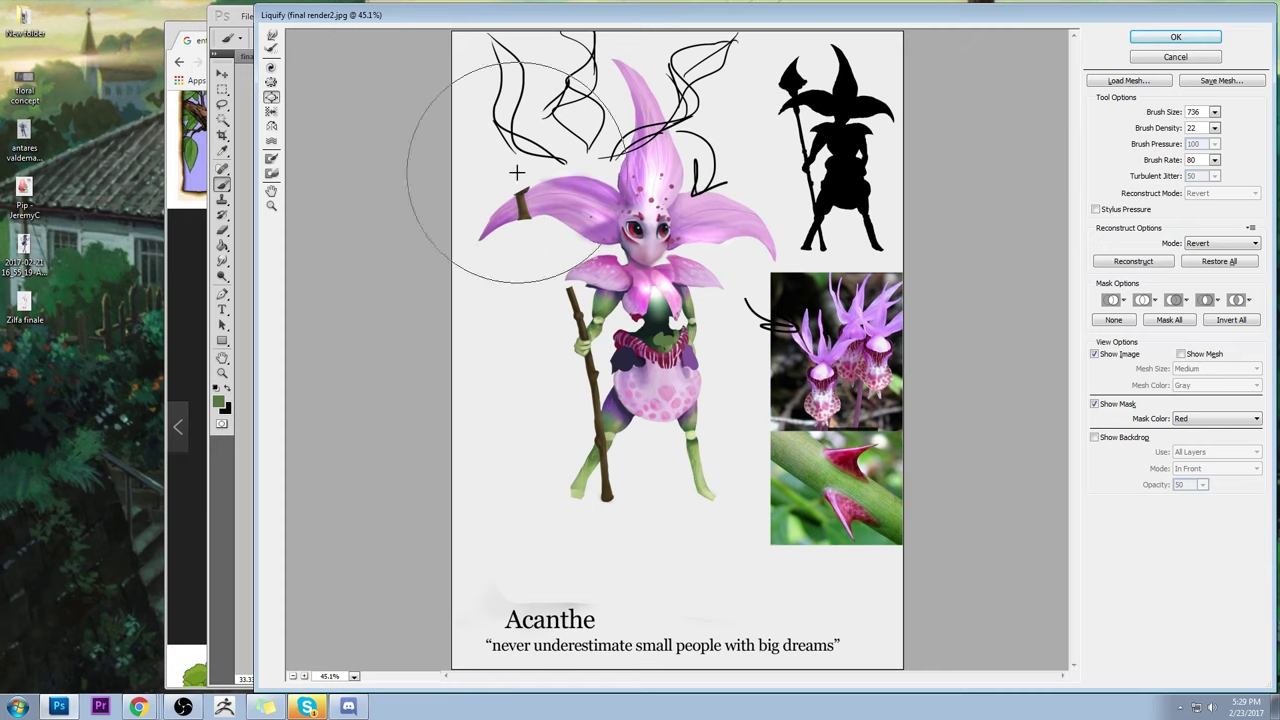
# - Nudge the face with Forward Warp at brush size 169 and apply with OK
pyautogui.click(271, 37)
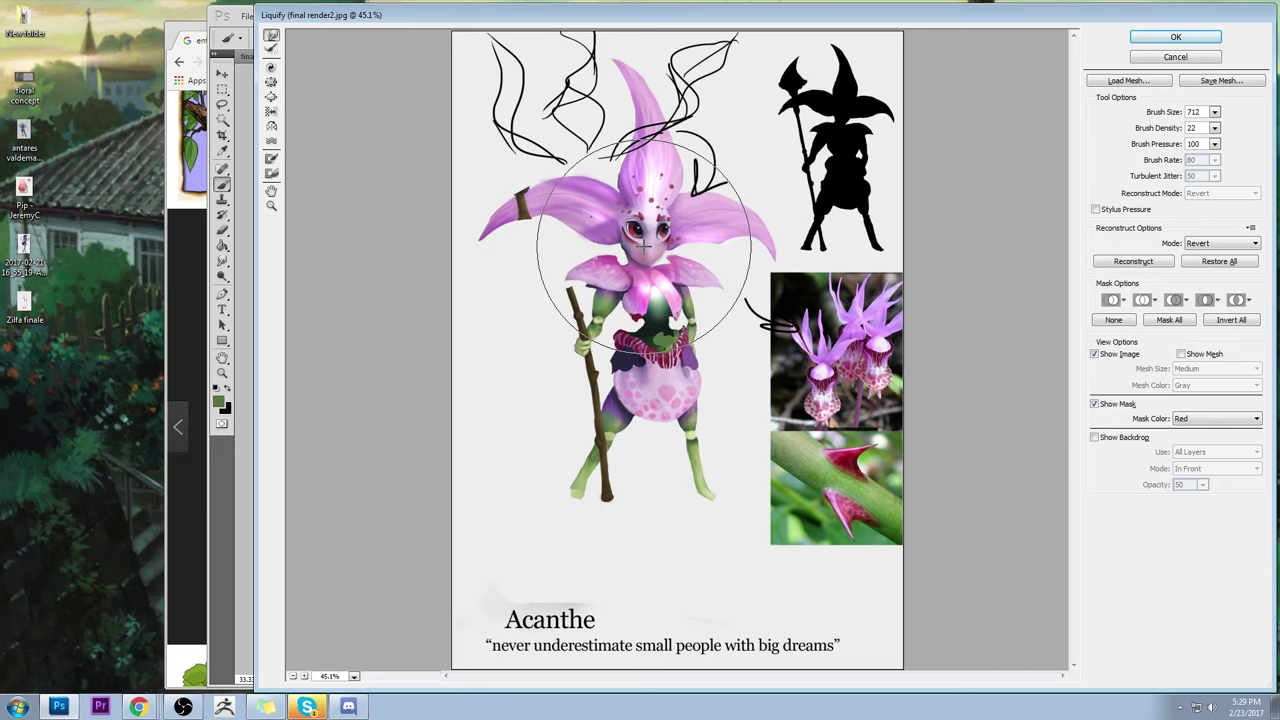
pyautogui.click(1214, 111)
pyautogui.moveTo(1170, 128); pyautogui.dragTo(1158, 128)
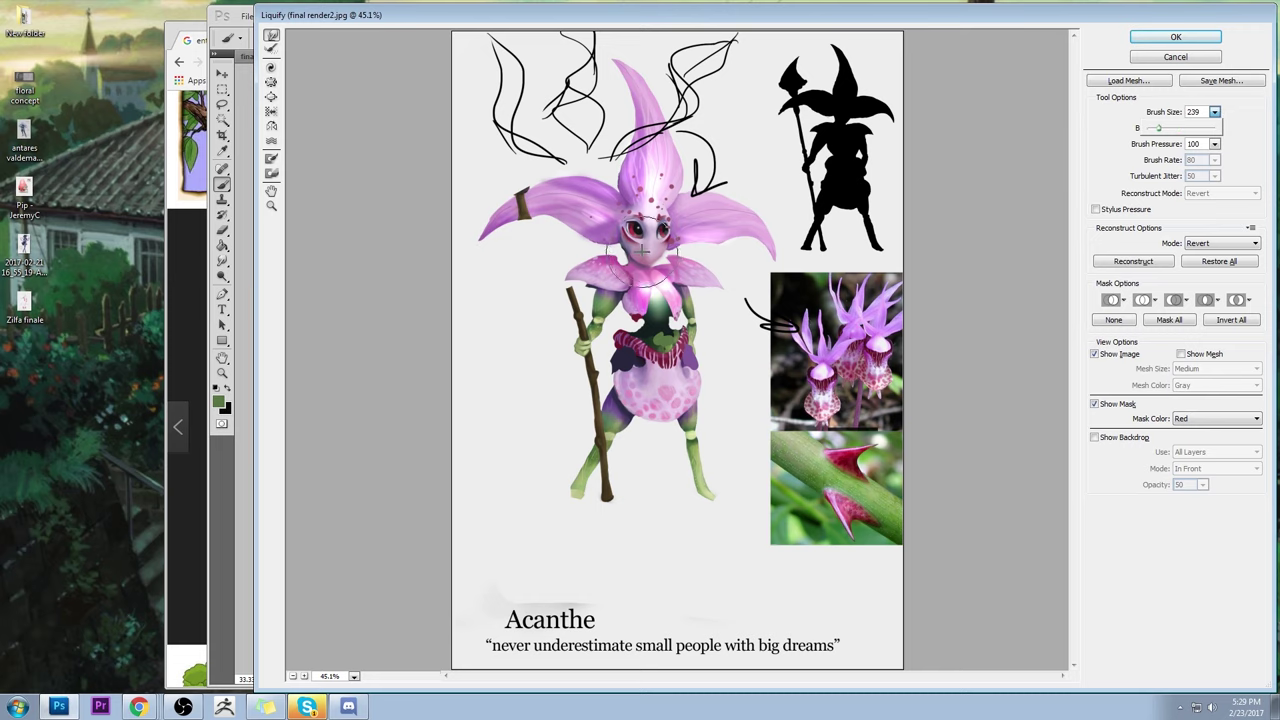
pyautogui.write('169')
pyautogui.press('Return')
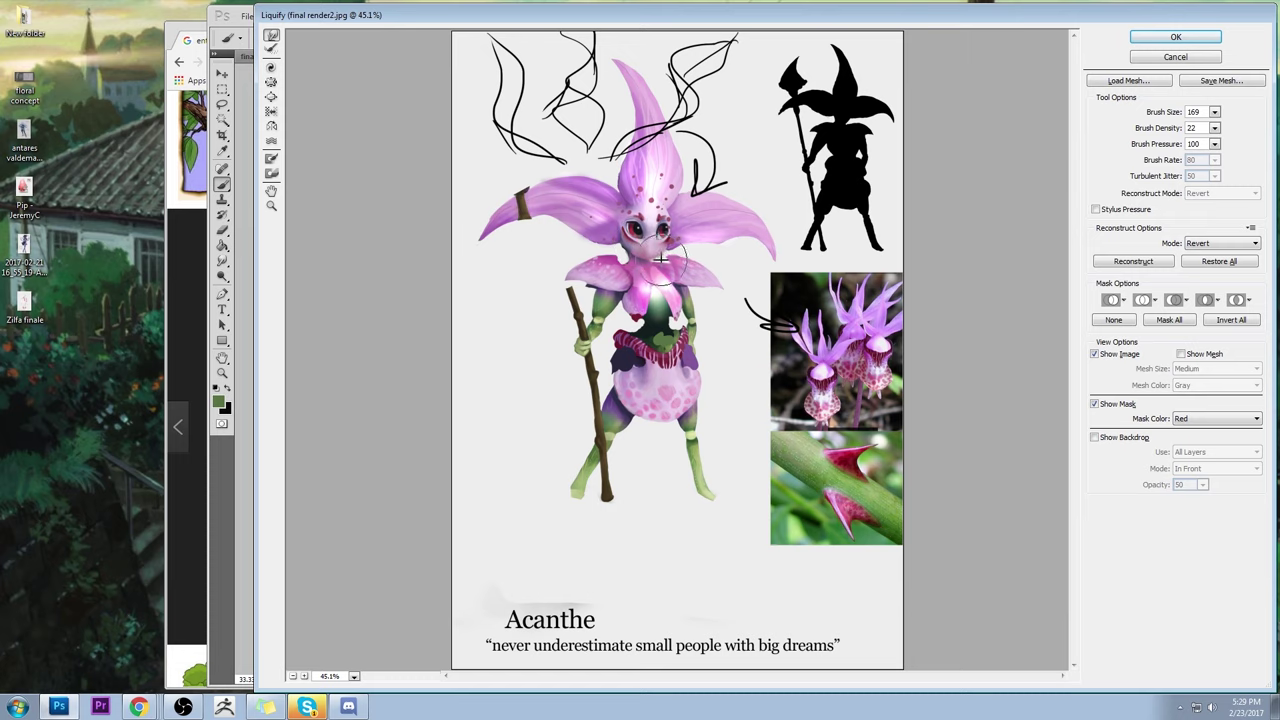
pyautogui.click(1182, 36)
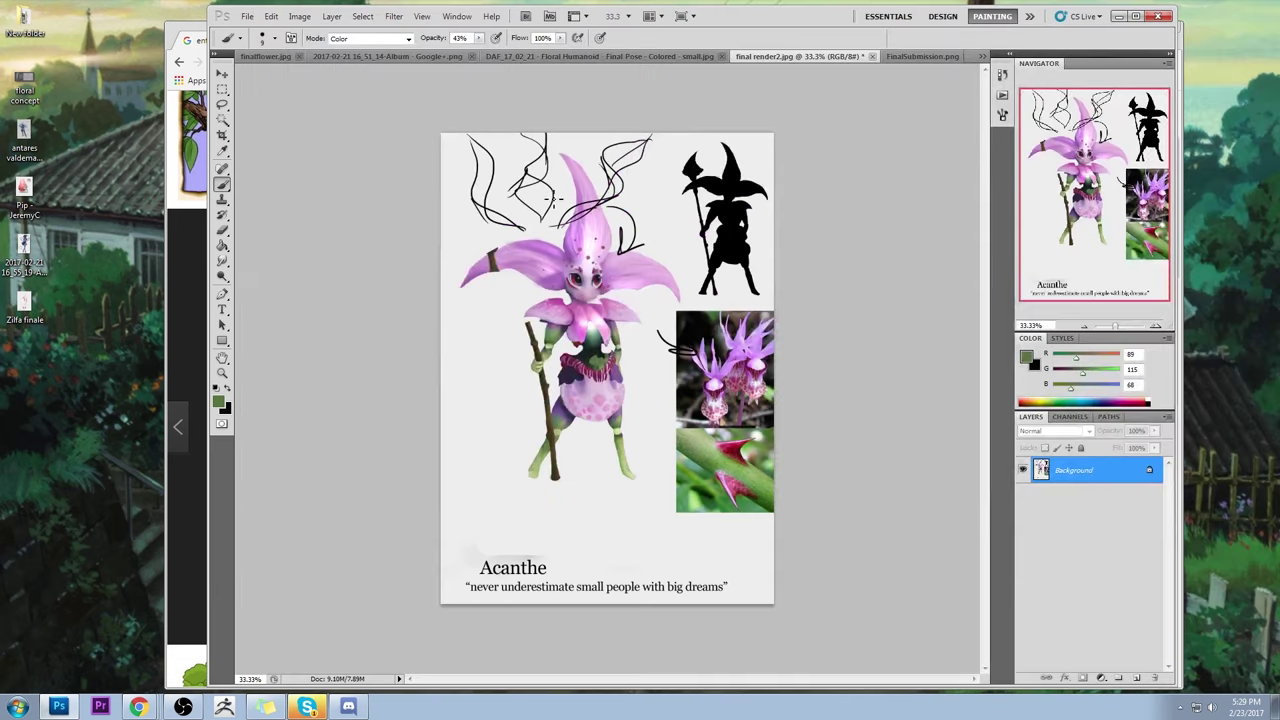
# - Zoom into the face and reset the brush to Normal mode at 100% opacity
pyautogui.moveTo(593, 287); pyautogui.dragTo(681, 387)
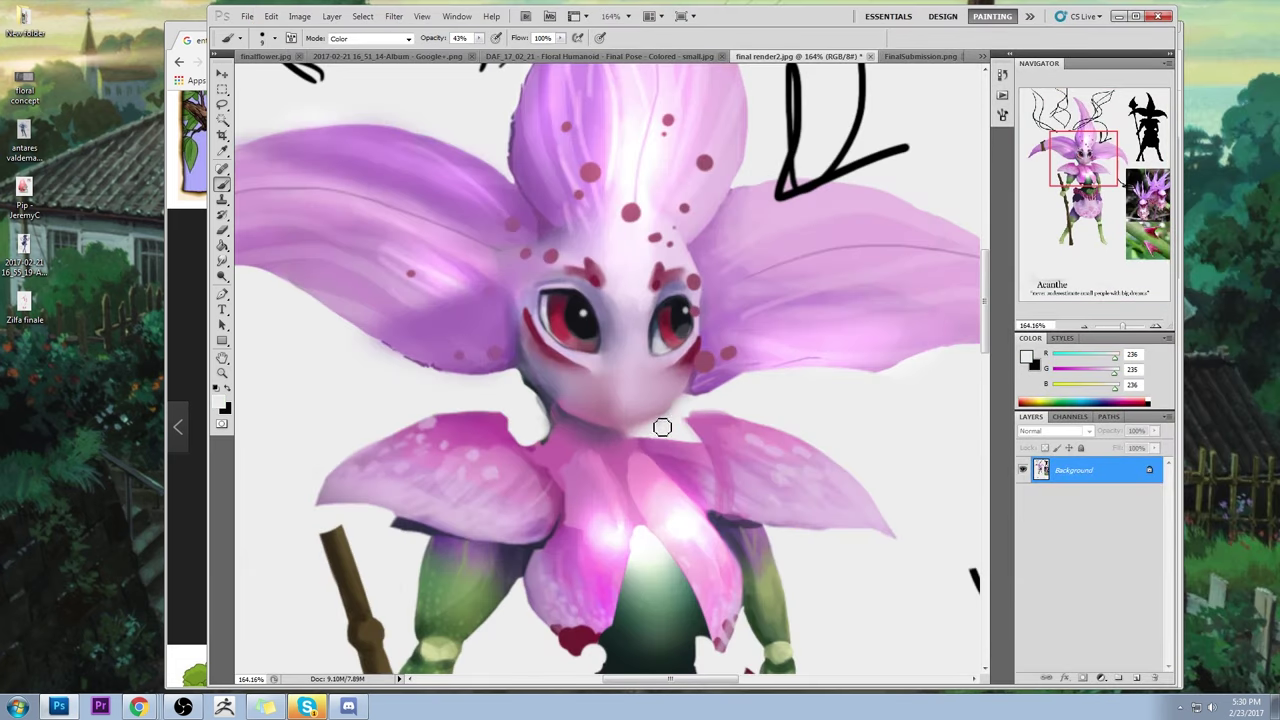
pyautogui.click(370, 38)
pyautogui.click(345, 44)
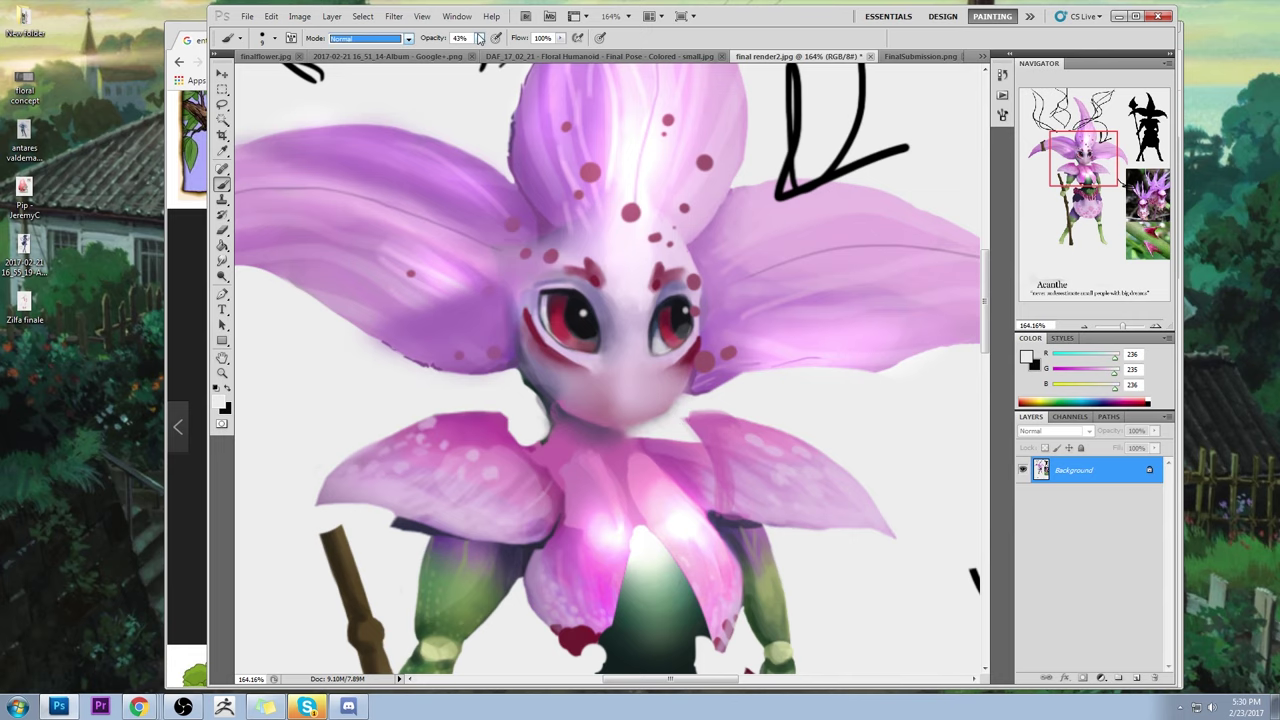
pyautogui.moveTo(479, 37); pyautogui.dragTo(597, 63)
pyautogui.click(680, 410)
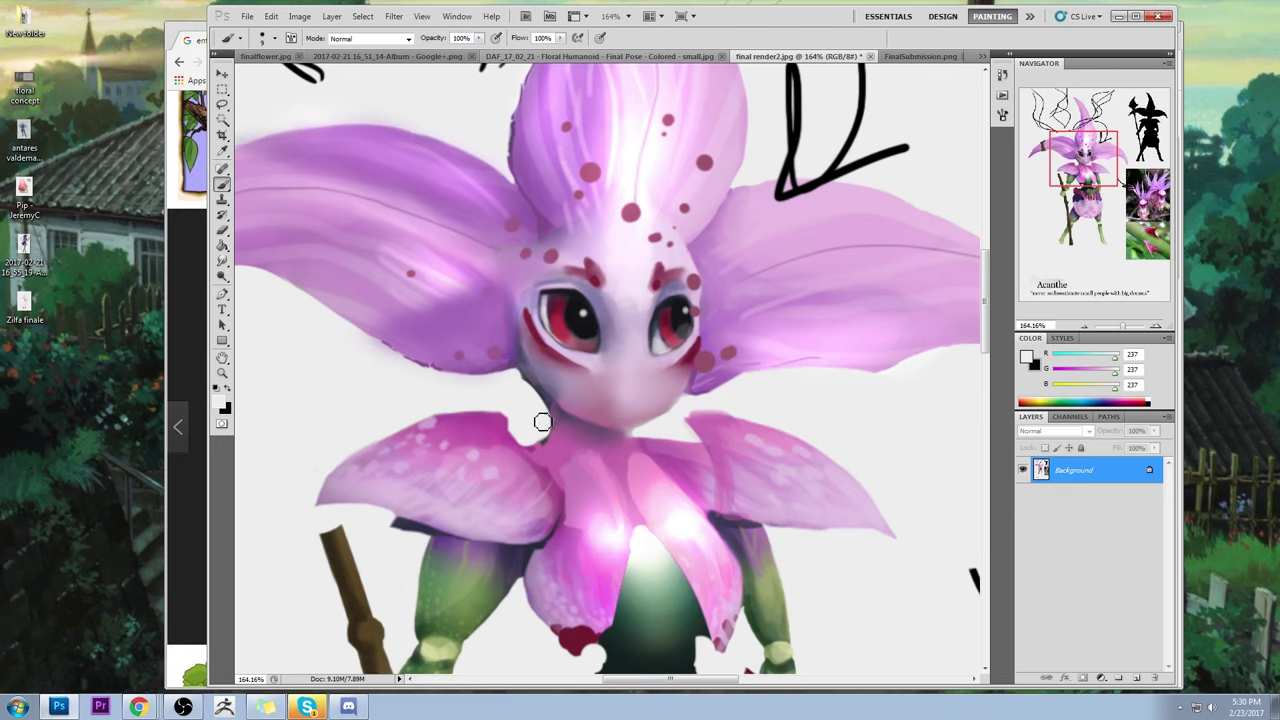
# - Fit the page in view, dodge briefly, then bring up the brush presets for 70 px
pyautogui.hotkey('ctrl', '0')
pyautogui.hotkey('ctrl', '-')
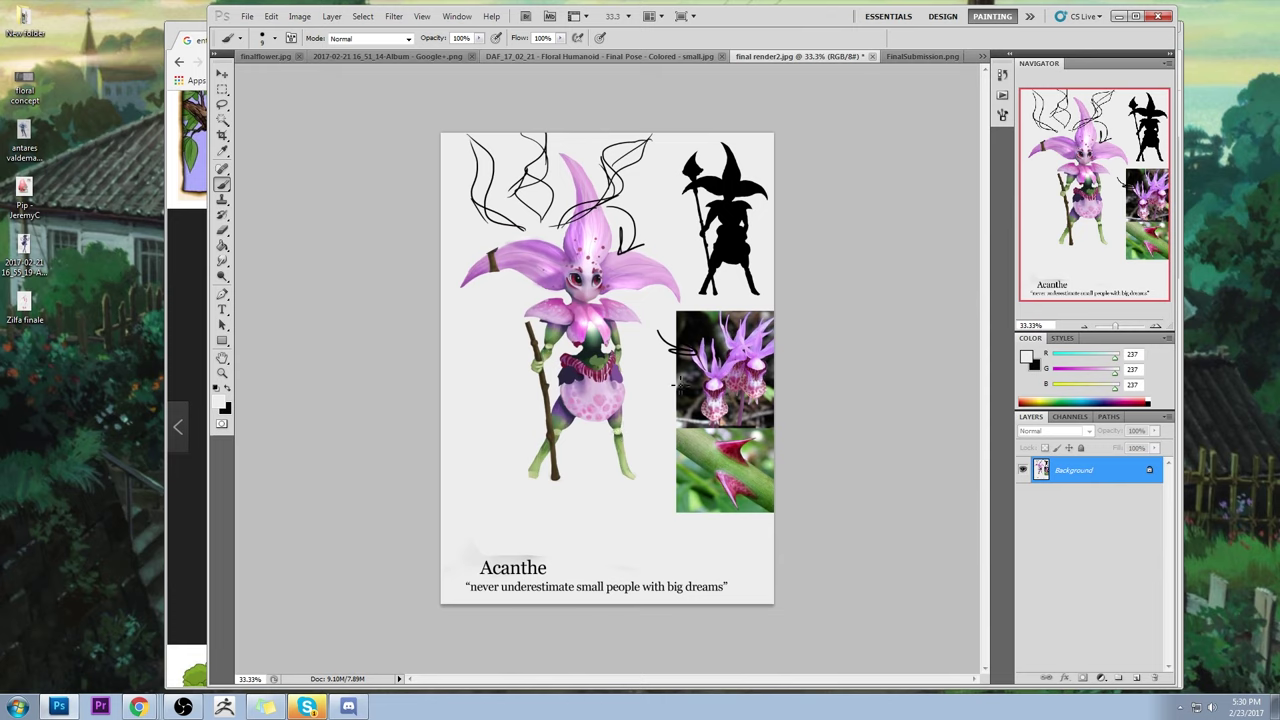
pyautogui.moveTo(222, 276); pyautogui.dragTo(275, 272)
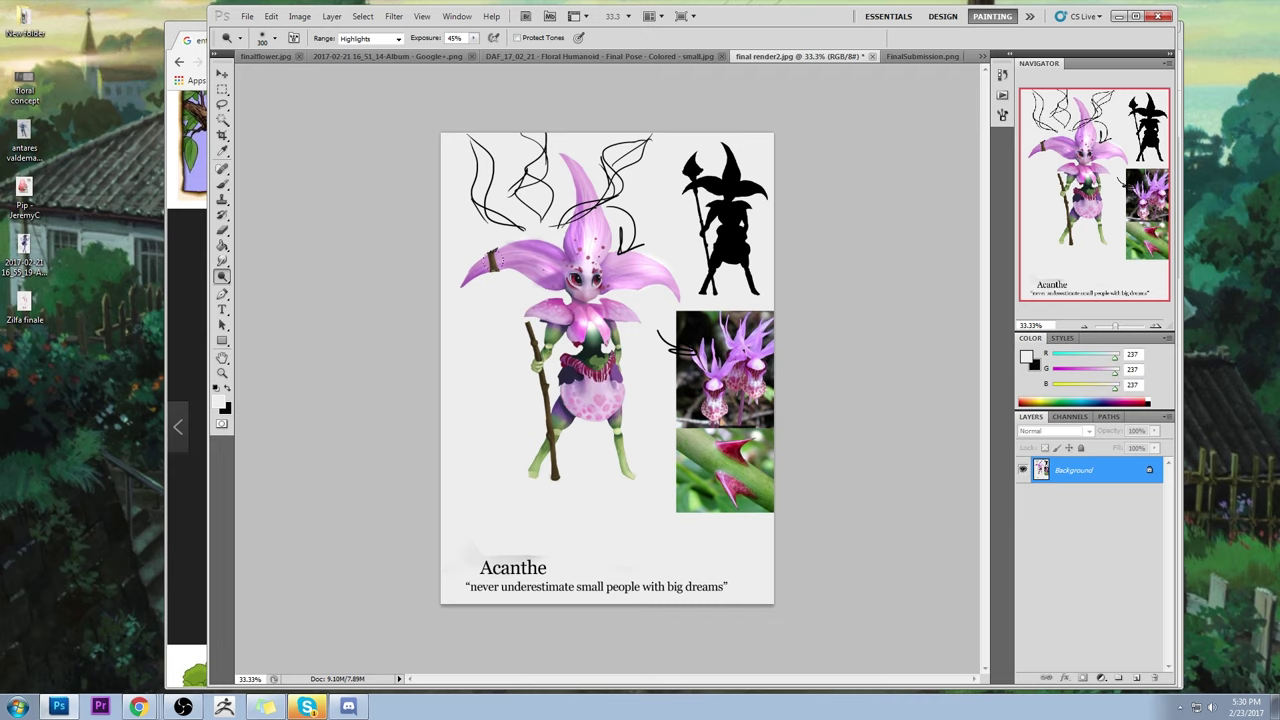
pyautogui.press('b')
pyautogui.rightClick(557, 262)
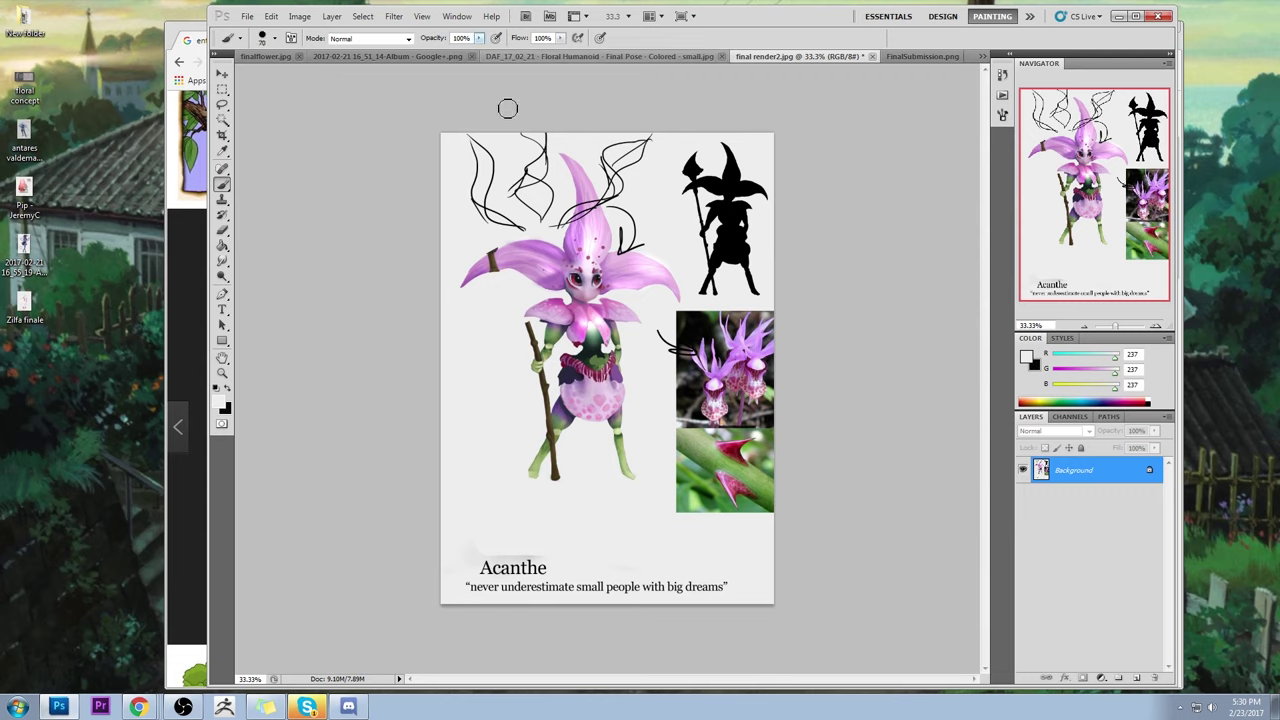
# - Sample pinks from the petal and the light grey page colour
pyautogui.keyDown('alt'); pyautogui.click(510, 255); pyautogui.keyUp('alt')
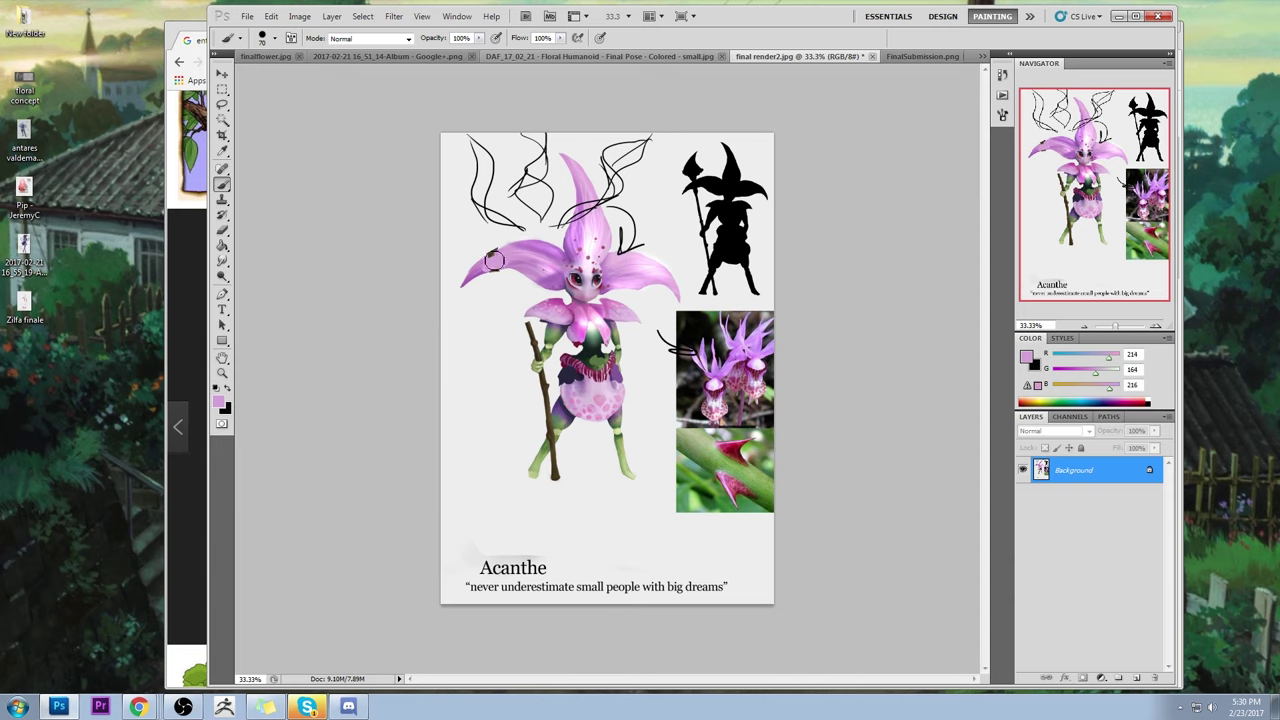
pyautogui.keyDown('alt'); pyautogui.click(492, 258); pyautogui.keyUp('alt')
pyautogui.keyDown('alt'); pyautogui.click(506, 270); pyautogui.keyUp('alt')
pyautogui.keyDown('alt'); pyautogui.click(491, 281); pyautogui.keyUp('alt')
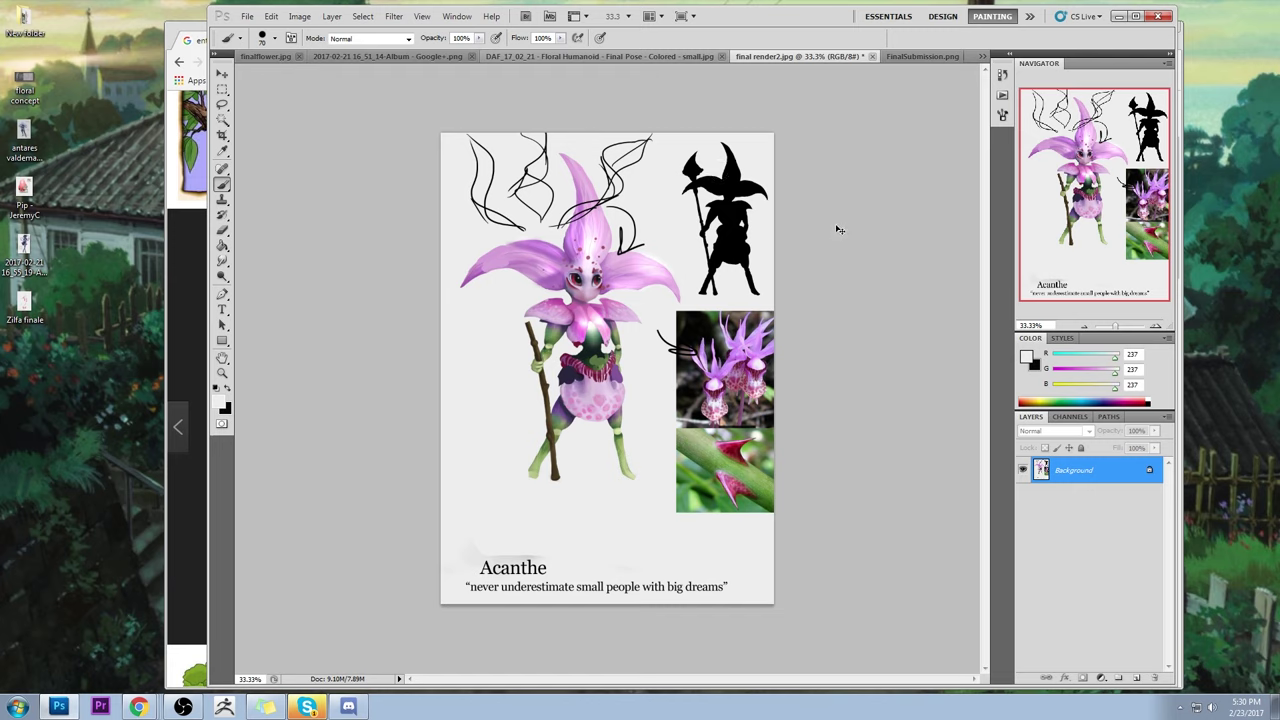
# - Revert the canvas to its opened state via History and paste the artwork in place
pyautogui.hotkey('ctrl', 'a')
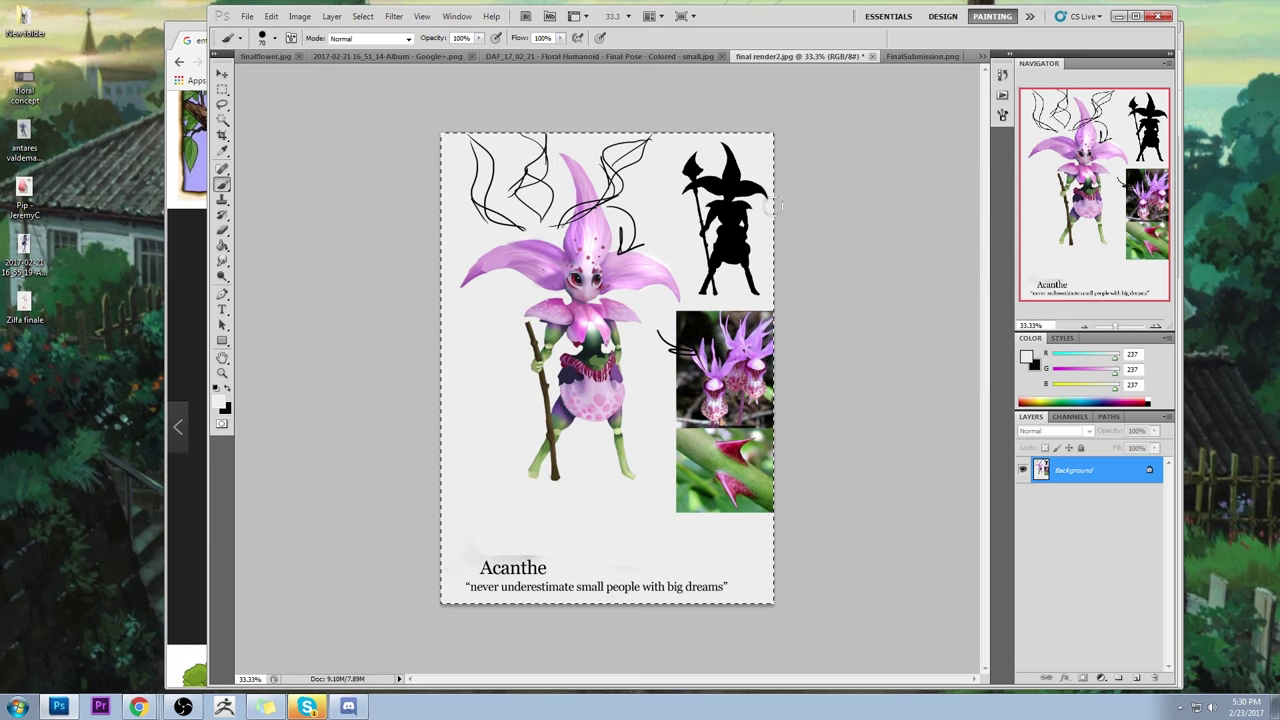
pyautogui.click(1002, 74)
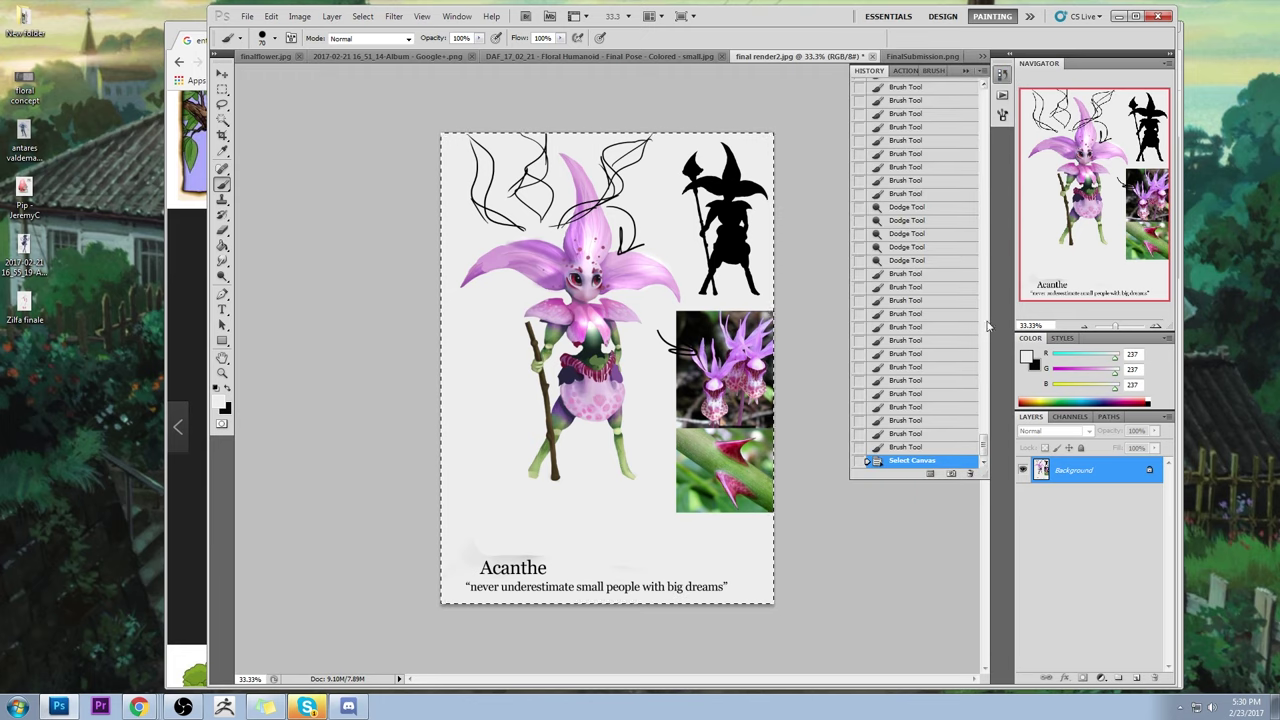
pyautogui.moveTo(985, 445); pyautogui.dragTo(985, 100)
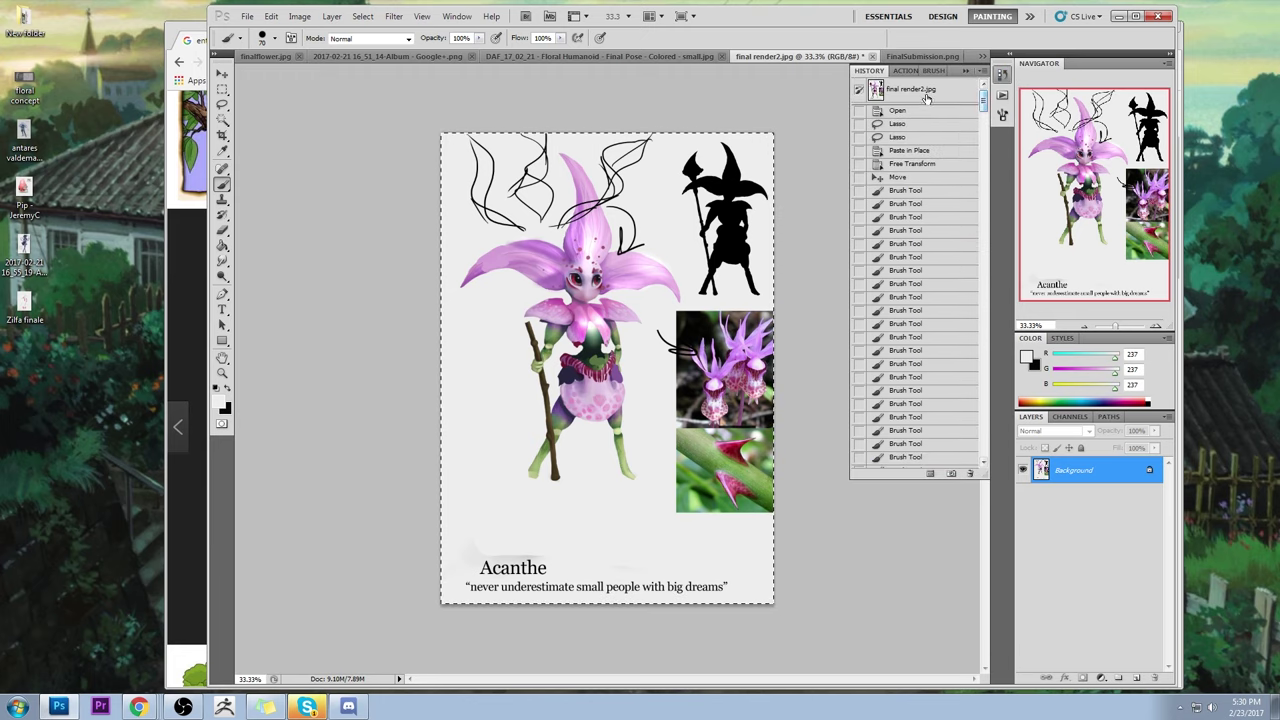
pyautogui.click(926, 95)
pyautogui.hotkey('ctrl', 'shift', 'v')
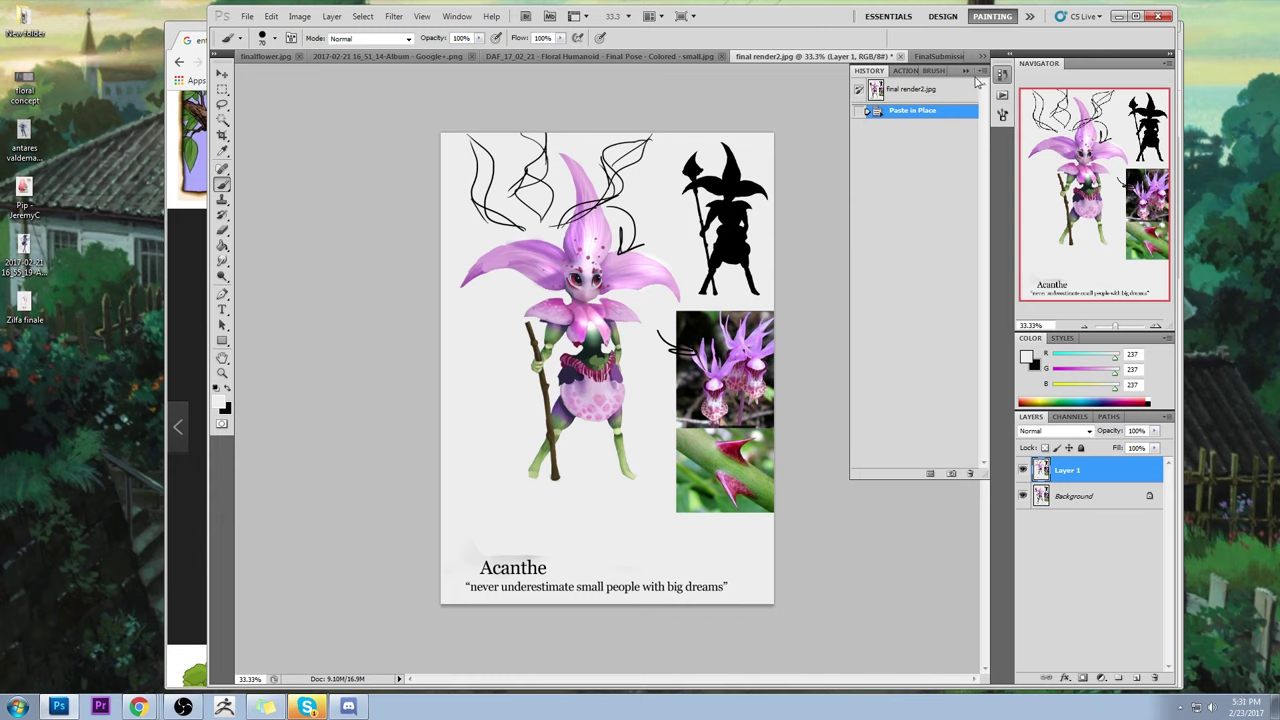
pyautogui.click(965, 72)
# - Erase the sketch lines above the head and top petal with a 100% eraser
pyautogui.press('e')
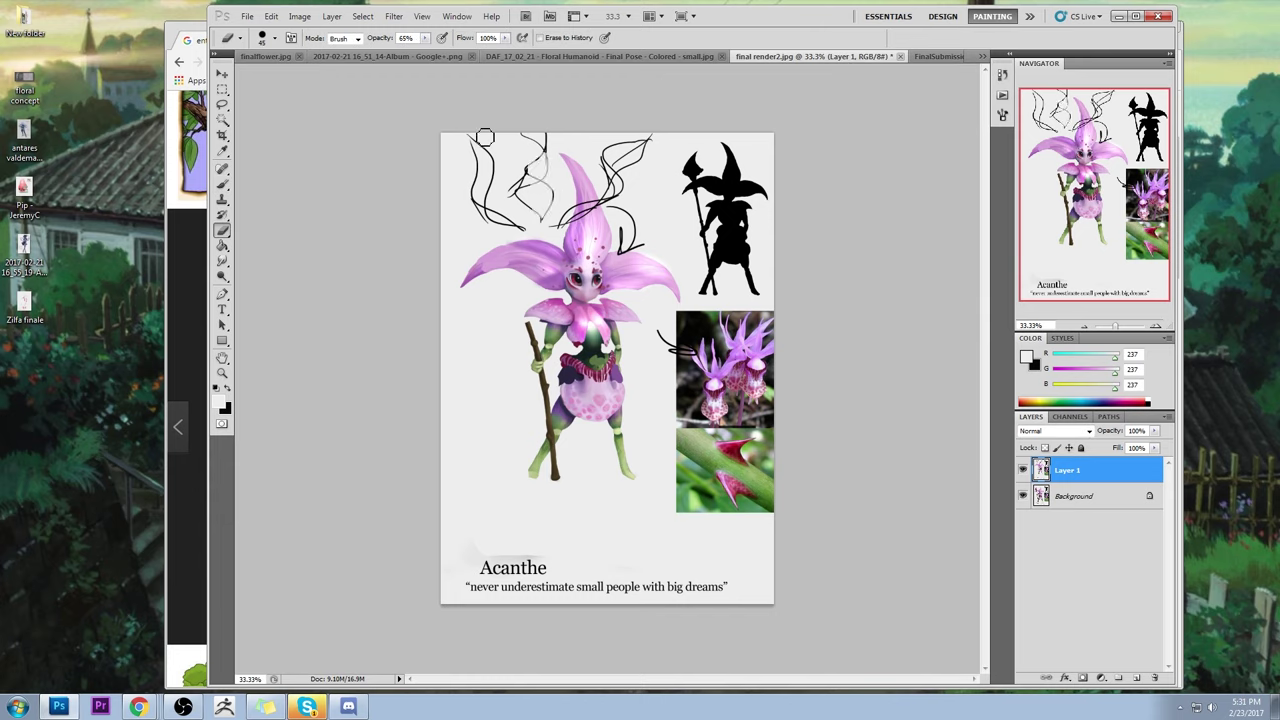
pyautogui.moveTo(425, 40); pyautogui.dragTo(455, 58)
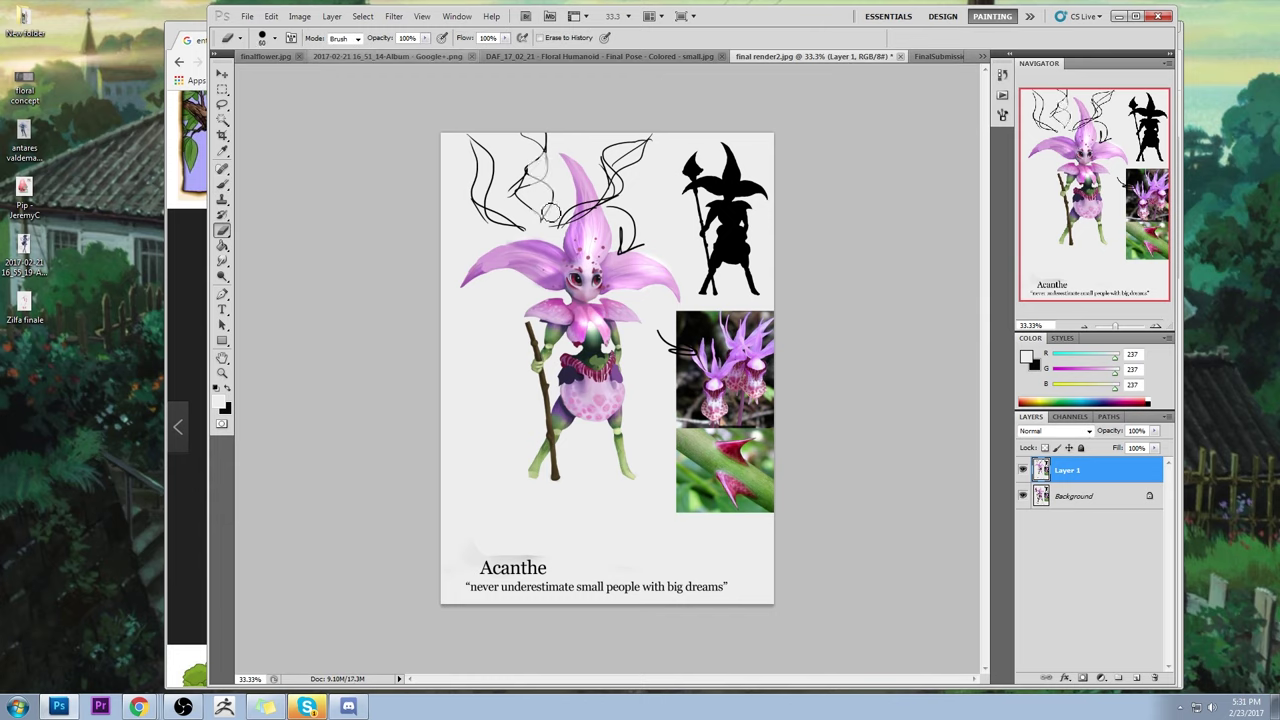
pyautogui.press(']')
pyautogui.press(']')
pyautogui.press(']')
pyautogui.press(']')
pyautogui.press(']')
pyautogui.press(']')
pyautogui.moveTo(550, 214)
pyautogui.mouseDown()
pyautogui.moveTo(529, 188)
pyautogui.moveTo(540, 175)
pyautogui.moveTo(517, 193)
pyautogui.moveTo(521, 221)
pyautogui.moveTo(521, 175)
pyautogui.moveTo(455, 165)
pyautogui.mouseUp()
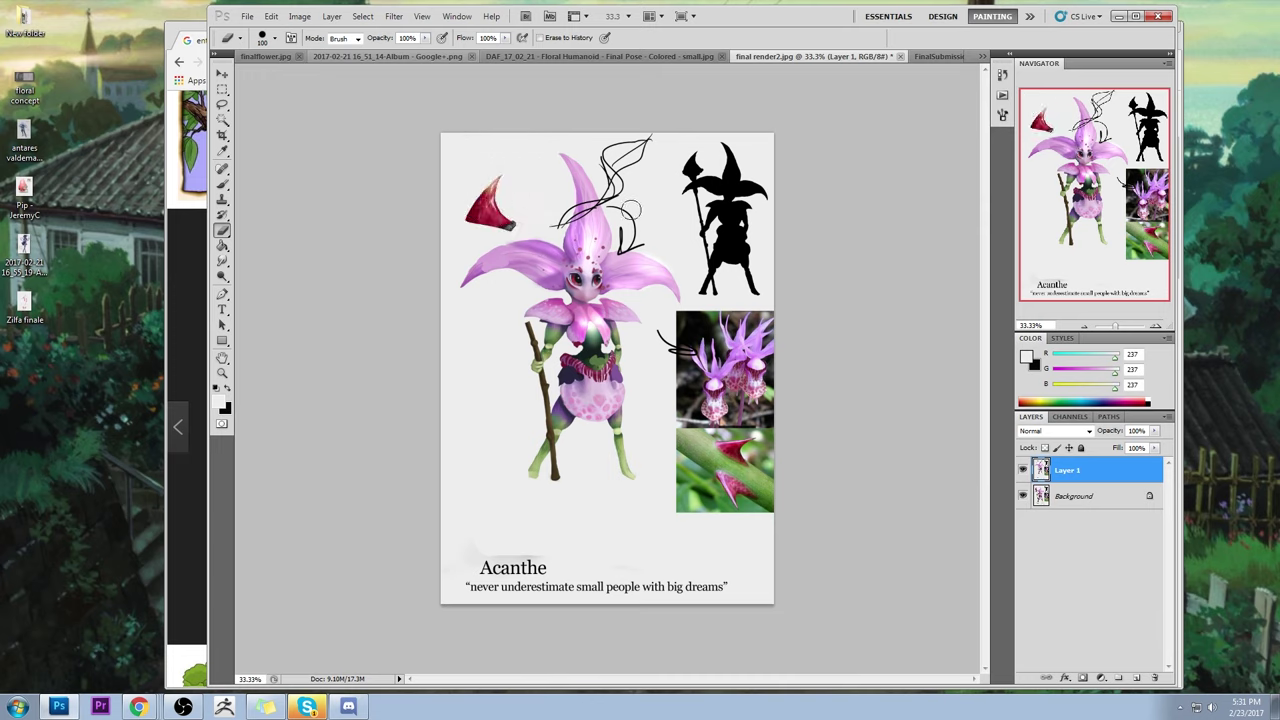
pyautogui.moveTo(632, 209)
pyautogui.mouseDown()
pyautogui.moveTo(596, 193)
pyautogui.moveTo(558, 214)
pyautogui.moveTo(625, 130)
pyautogui.moveTo(642, 136)
pyautogui.moveTo(621, 141)
pyautogui.moveTo(630, 231)
pyautogui.mouseUp()
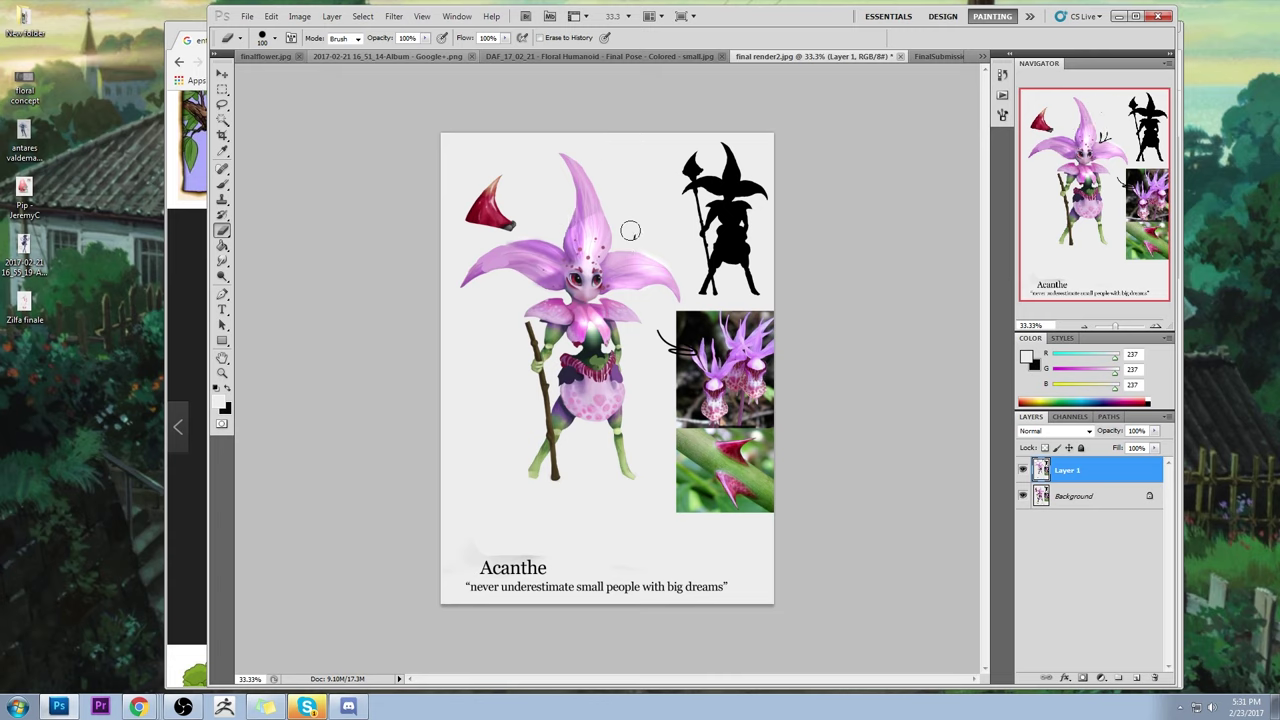
# - Paint over the red horn with the page colour using a brush preset
pyautogui.press('b')
pyautogui.rightClick(551, 205)
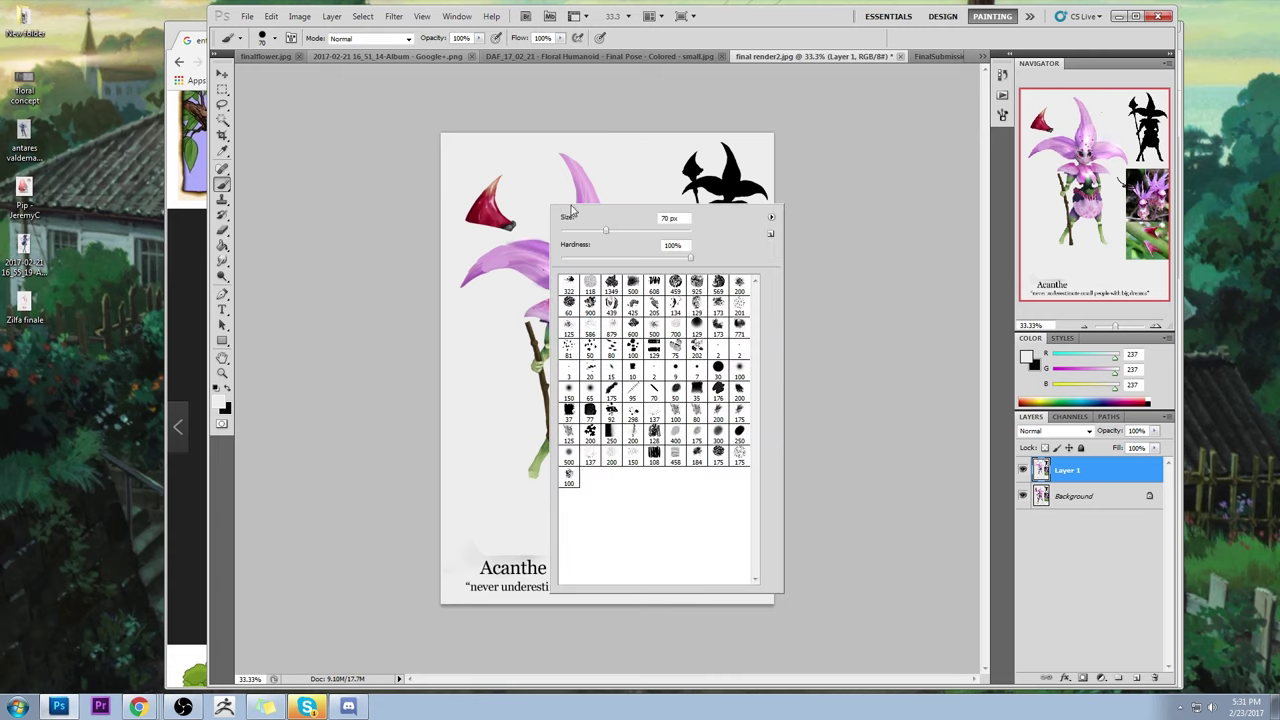
pyautogui.doubleClick(674, 372)
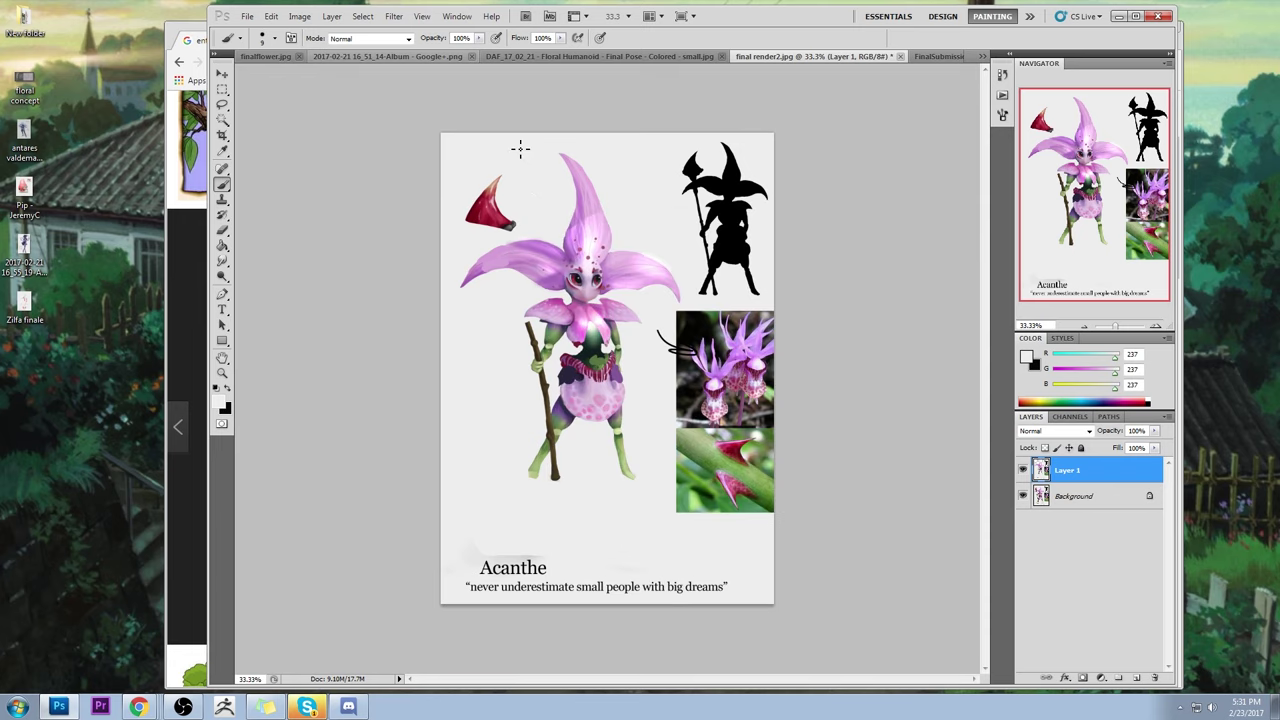
pyautogui.moveTo(526, 228)
pyautogui.mouseDown()
pyautogui.moveTo(450, 227)
pyautogui.moveTo(478, 190)
pyautogui.mouseUp()
pyautogui.click(222, 260)
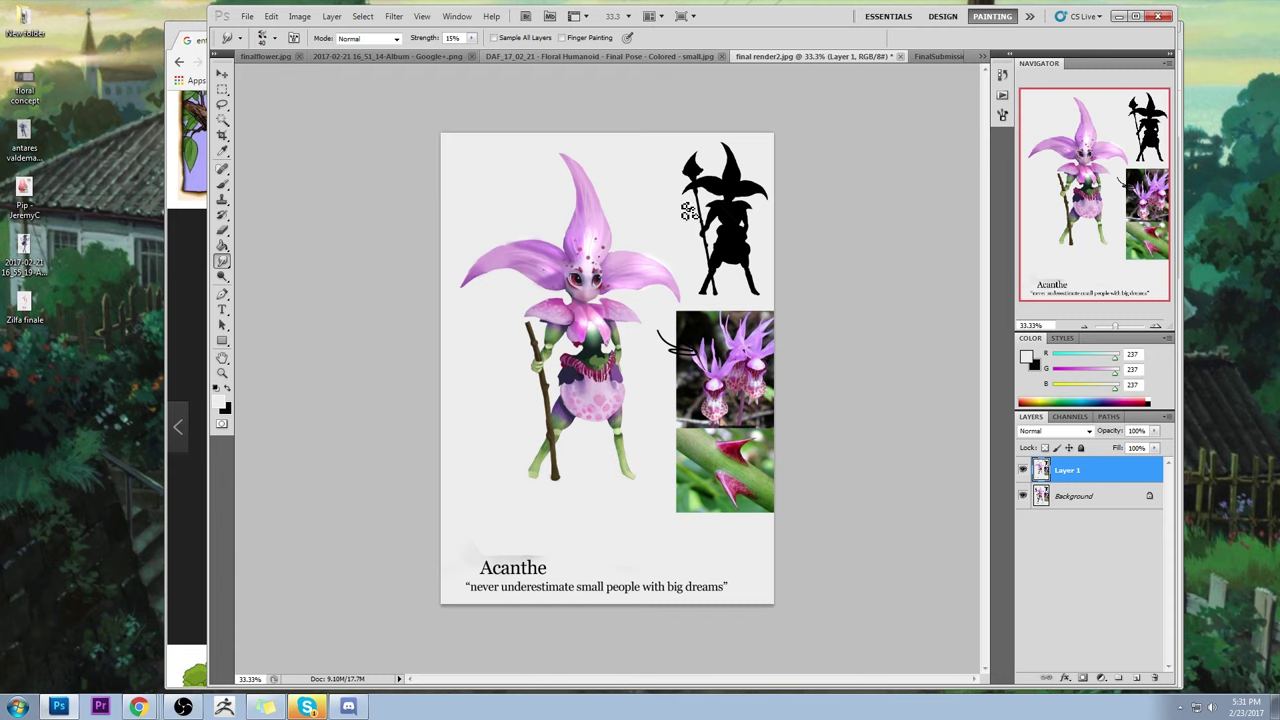
# - Magic Wand the background, merge Layer 1 down, and deselect
pyautogui.click(222, 119)
pyautogui.click(556, 227)
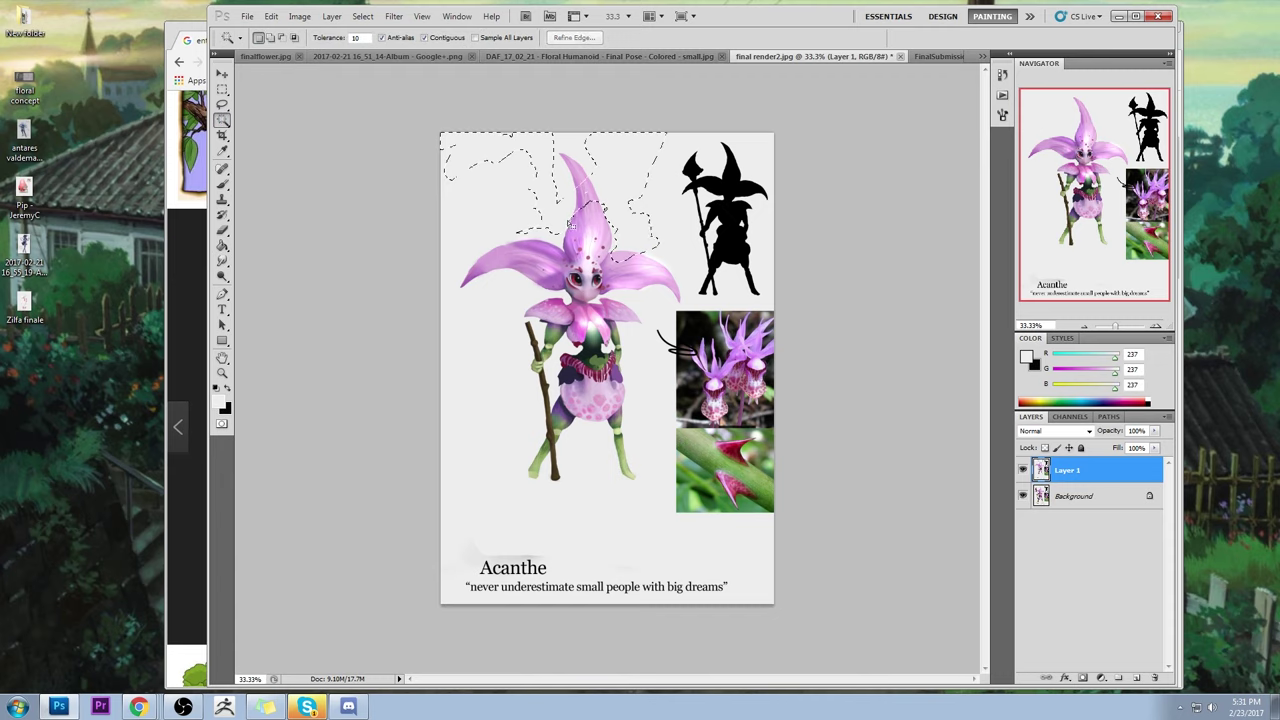
pyautogui.rightClick(1087, 461)
pyautogui.click(1120, 457)
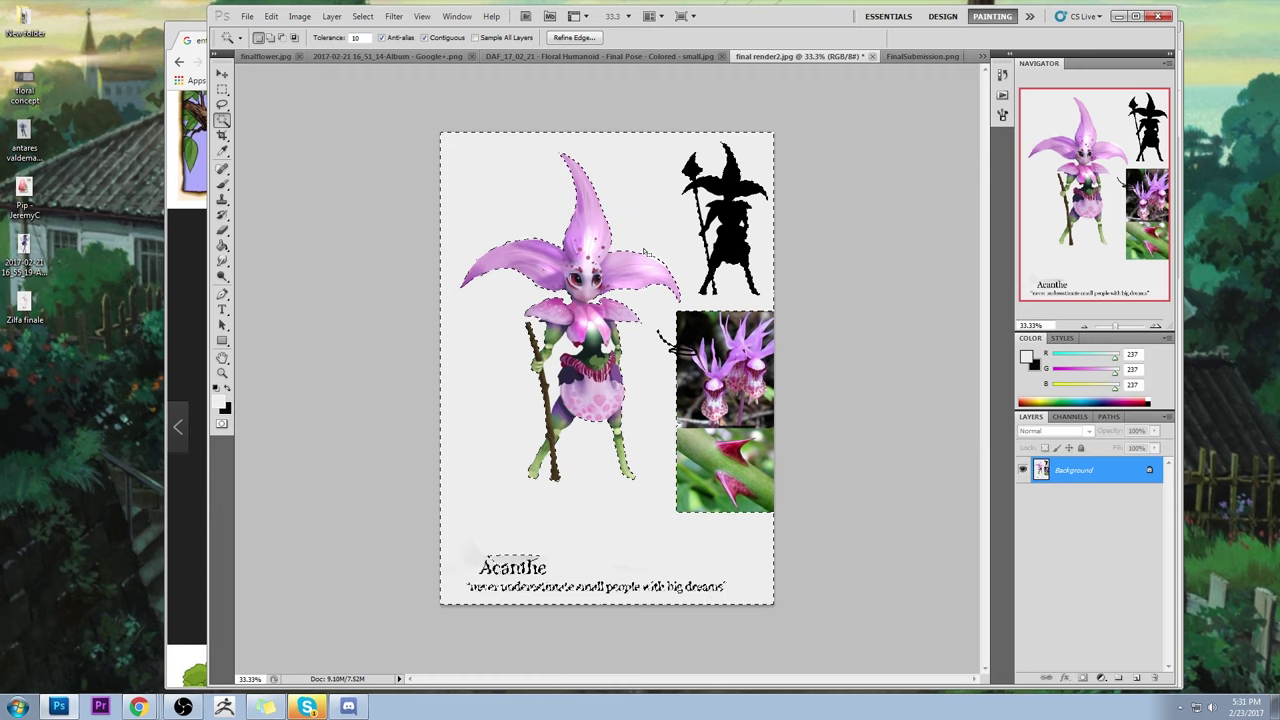
pyautogui.press('m')
pyautogui.rightClick(637, 246)
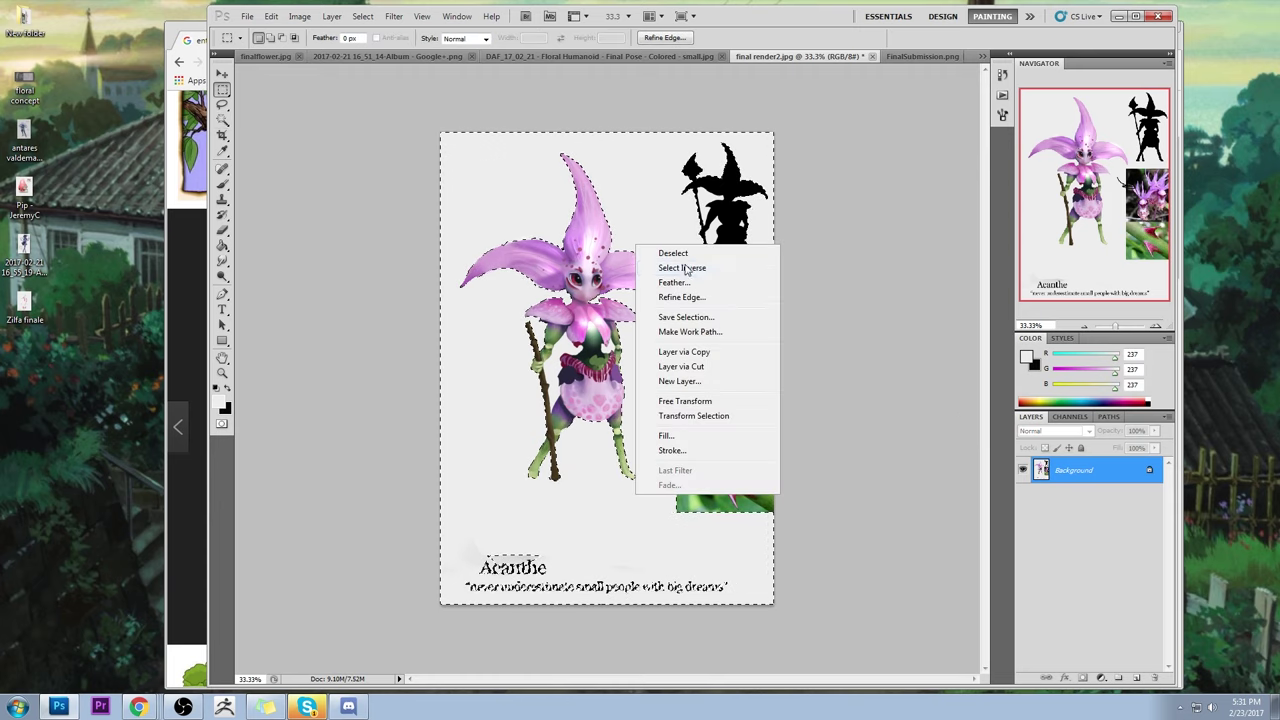
pyautogui.click(673, 253)
# - Burn the right and left petals and belly sides with Shadows range at 70% exposure
pyautogui.press('b')
pyautogui.click(222, 275)
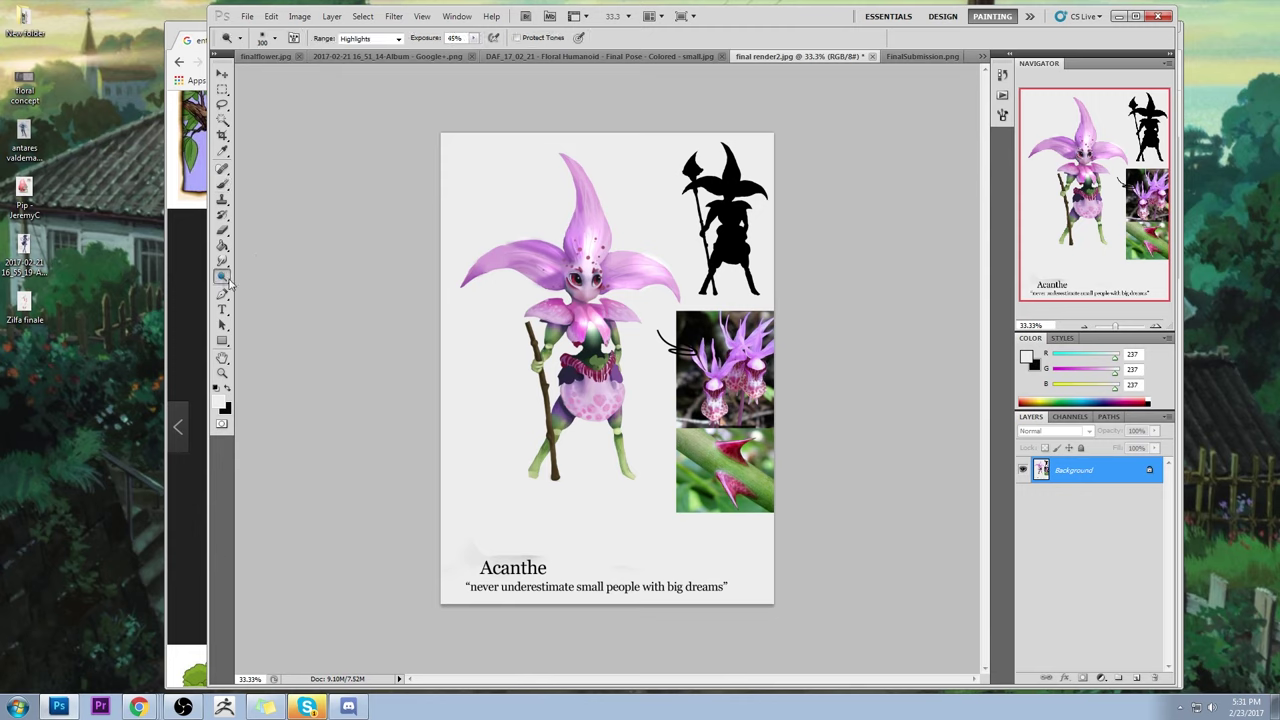
pyautogui.click(274, 288)
pyautogui.click(397, 38)
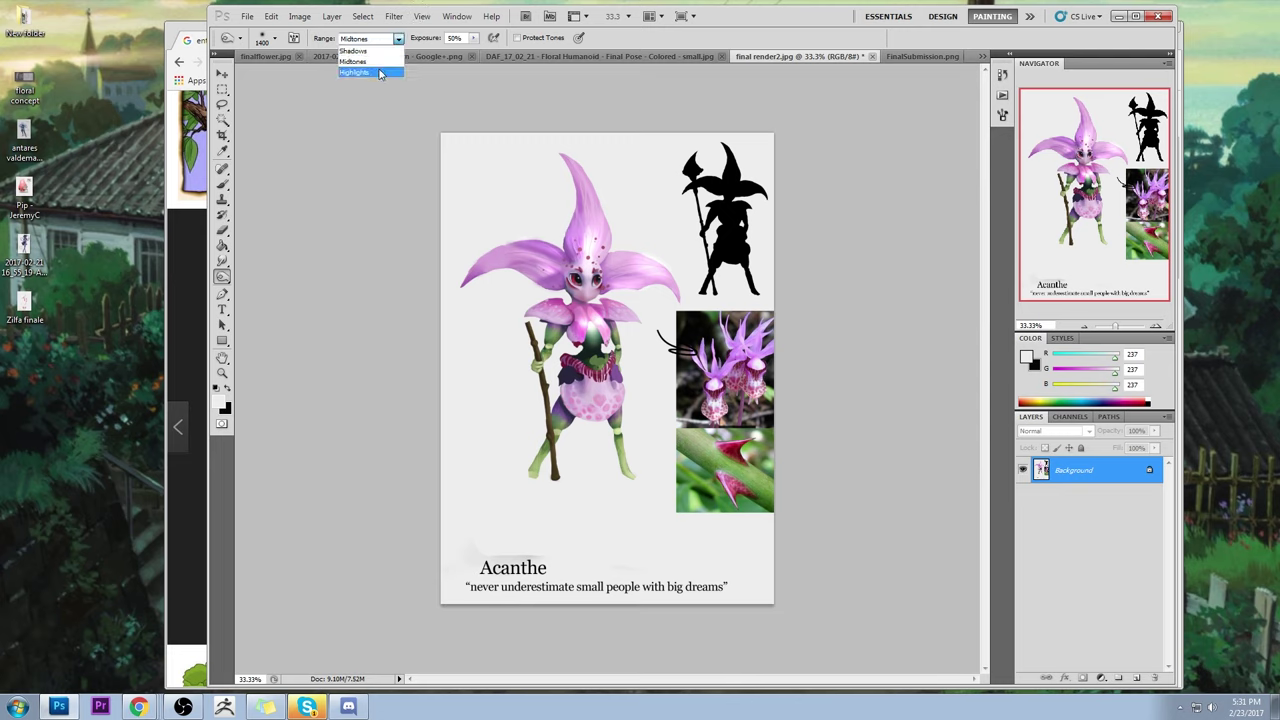
pyautogui.click(362, 49)
pyautogui.moveTo(473, 45); pyautogui.dragTo(489, 56)
pyautogui.click(397, 38)
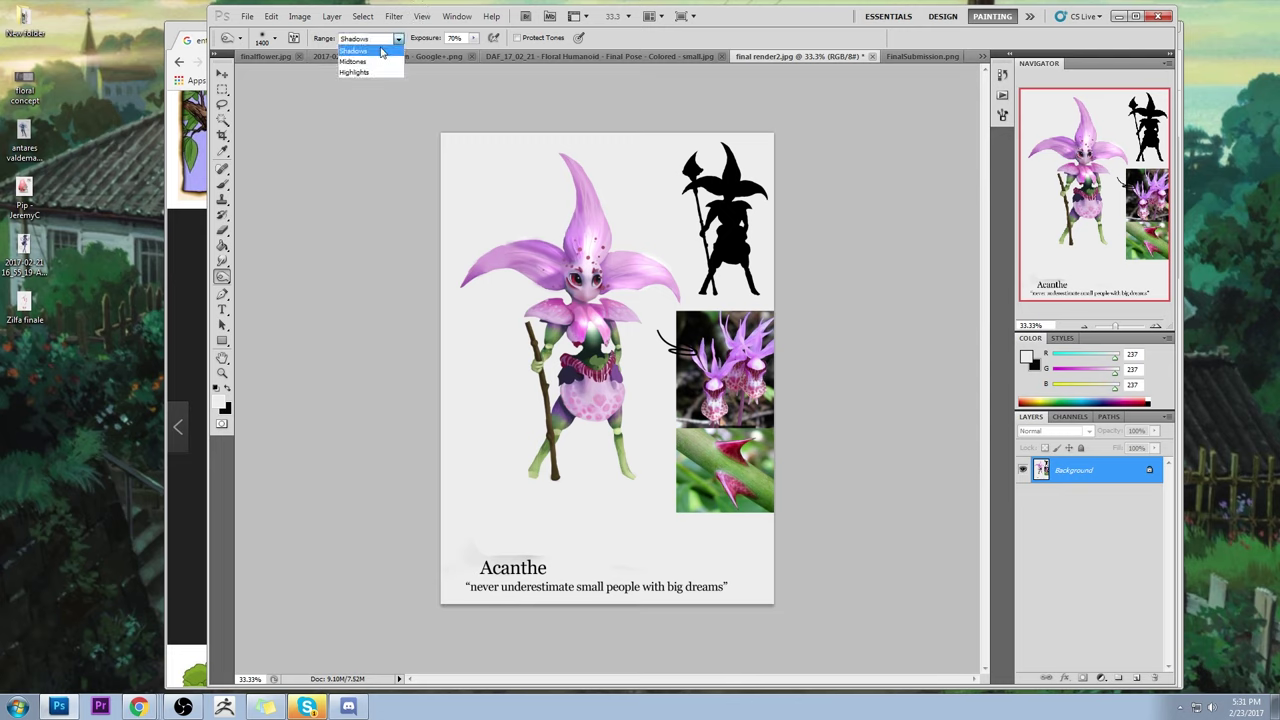
pyautogui.click(362, 49)
pyautogui.press('[')
pyautogui.press('[')
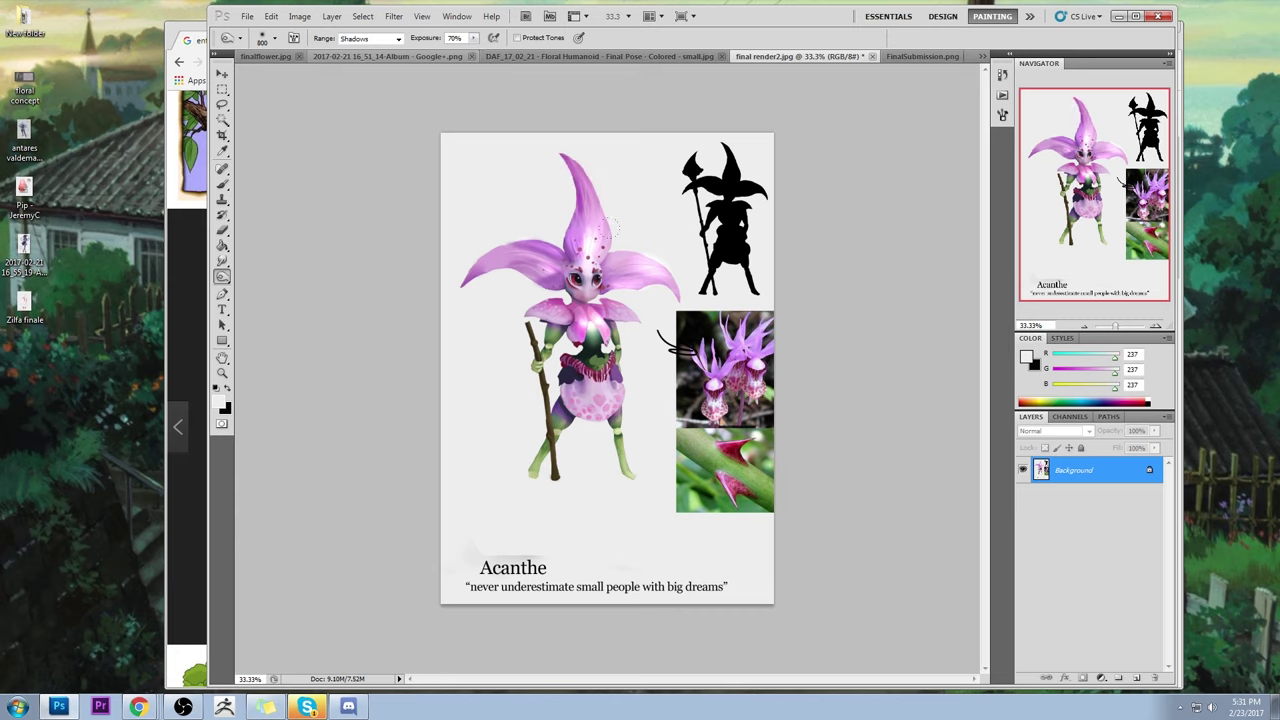
pyautogui.press('[')
pyautogui.moveTo(637, 257); pyautogui.dragTo(652, 275)
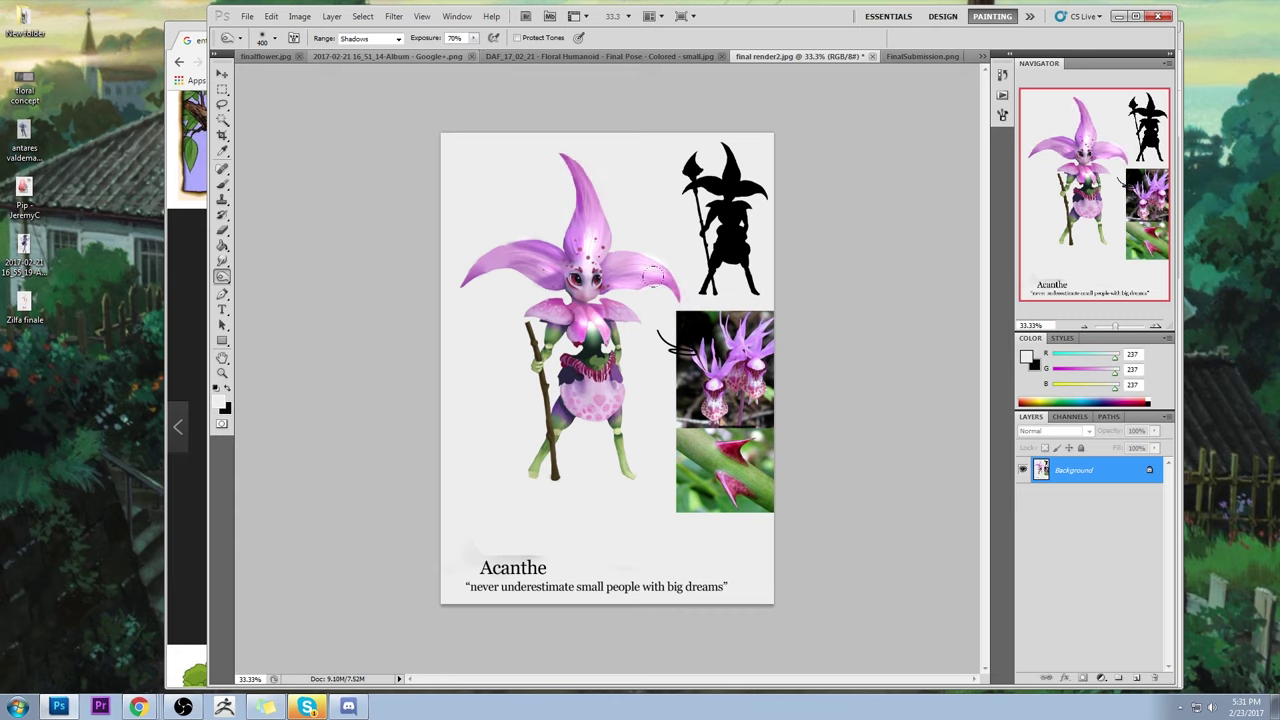
pyautogui.click(471, 278)
pyautogui.moveTo(576, 404); pyautogui.dragTo(556, 394)
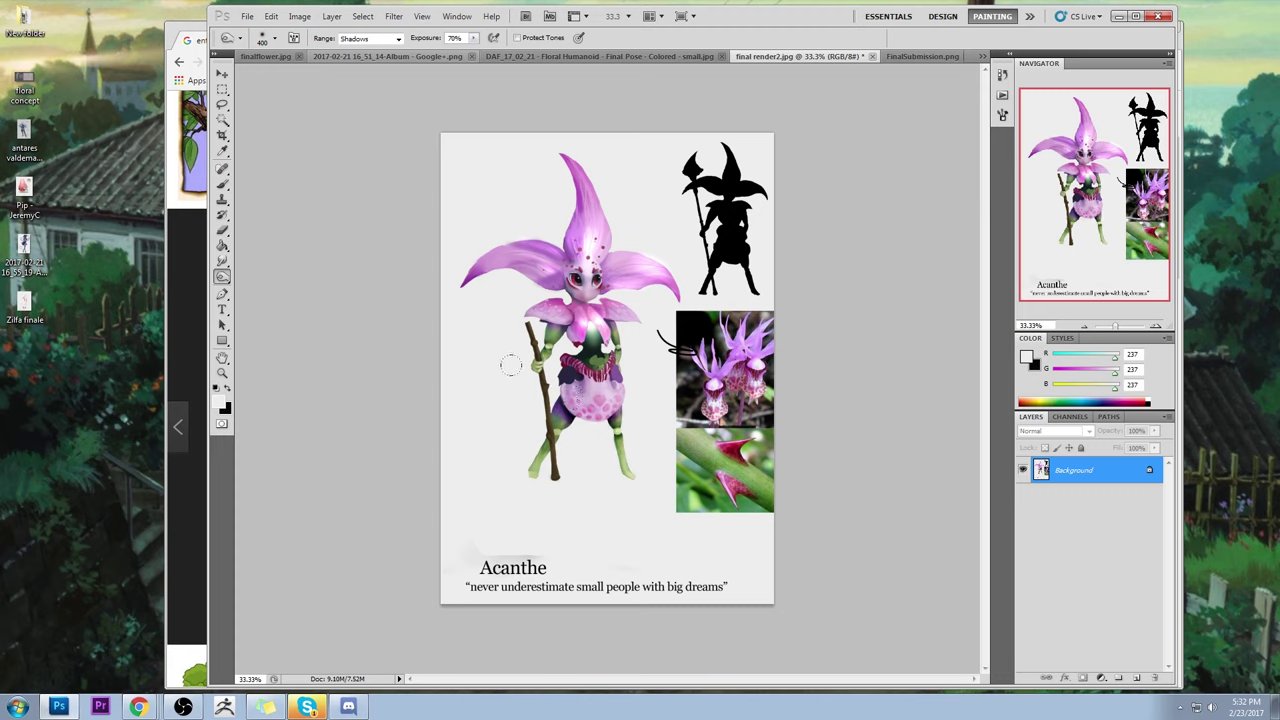
# - Dodge a lighter patch onto the pink belly at 45% Highlights
pyautogui.rightClick(222, 277)
pyautogui.click(270, 276)
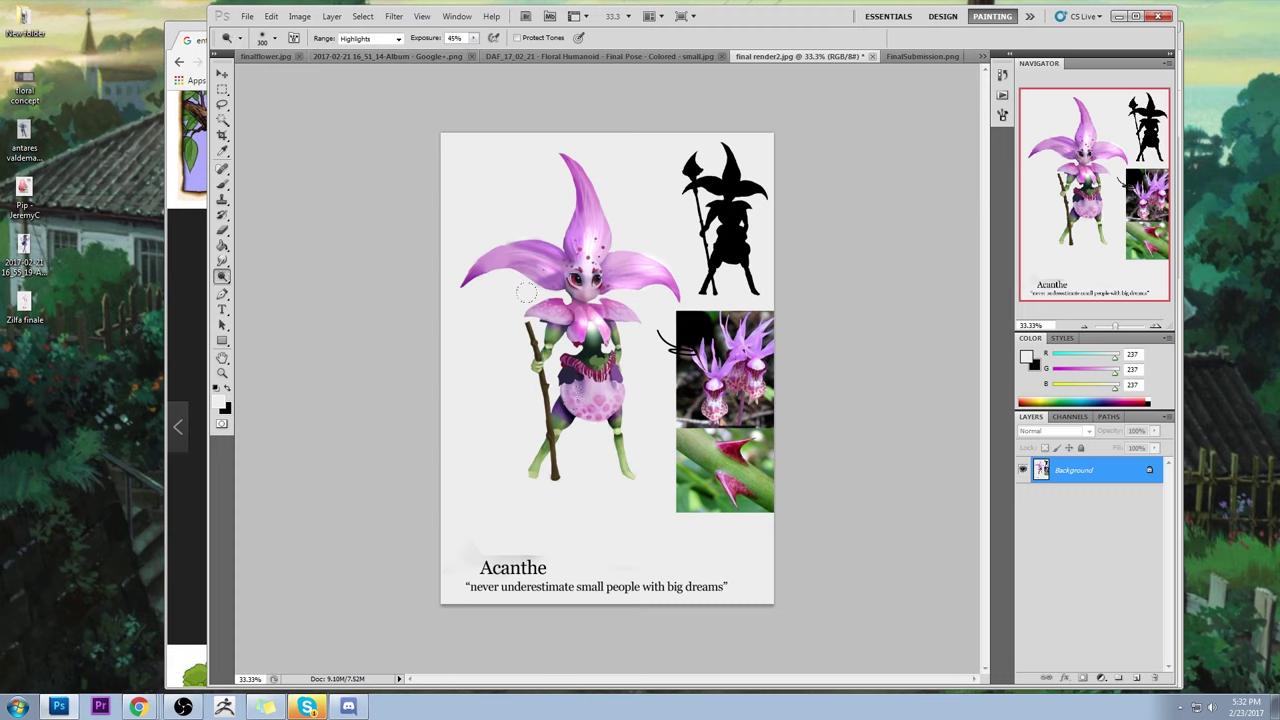
pyautogui.moveTo(596, 398); pyautogui.dragTo(580, 397)
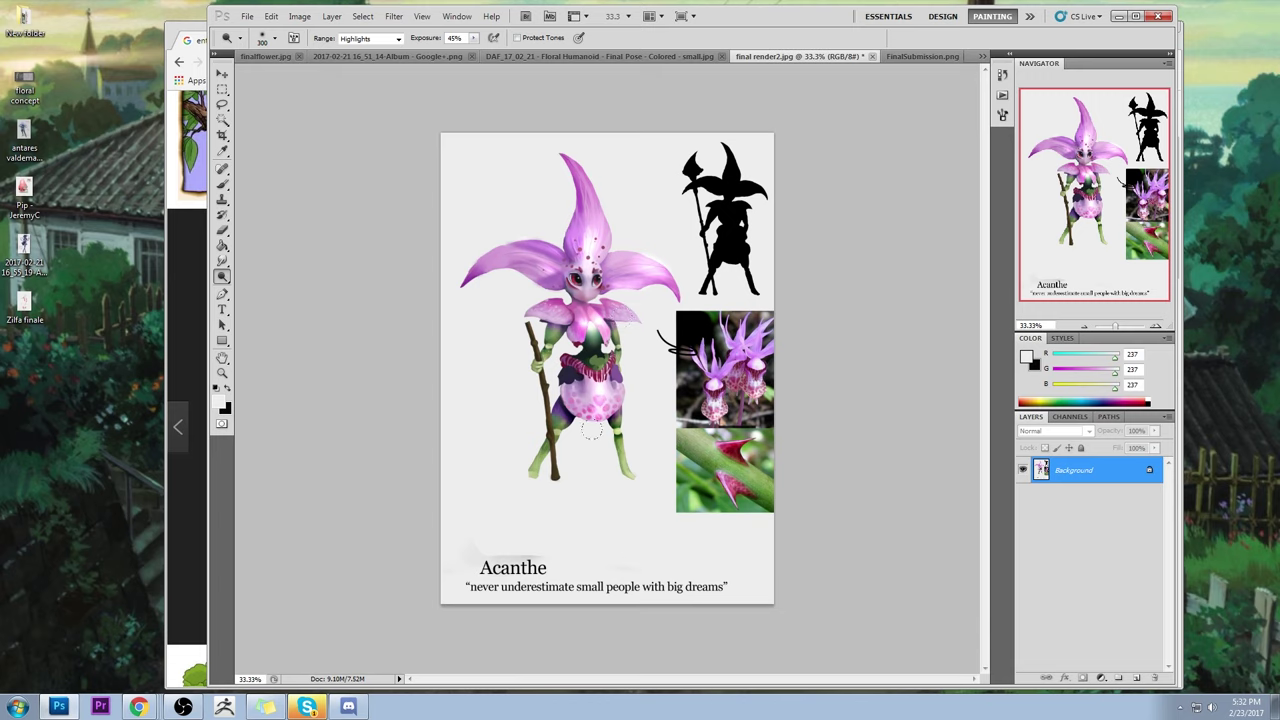
# - With an enlarged brush, paint out the middle of the staff up to the hand
pyautogui.press('b')
pyautogui.rightClick(615, 305)
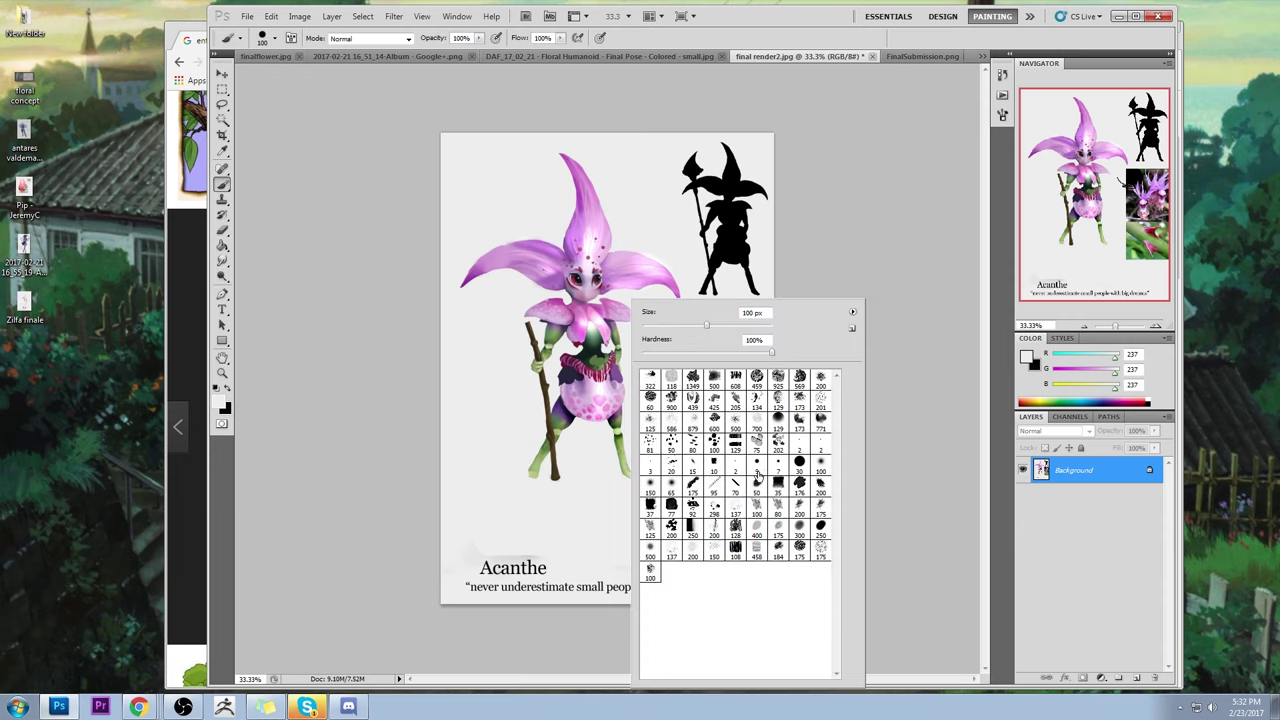
pyautogui.press('Escape')
pyautogui.press(']')
pyautogui.press(']')
pyautogui.press(']')
pyautogui.press(']')
pyautogui.press(']')
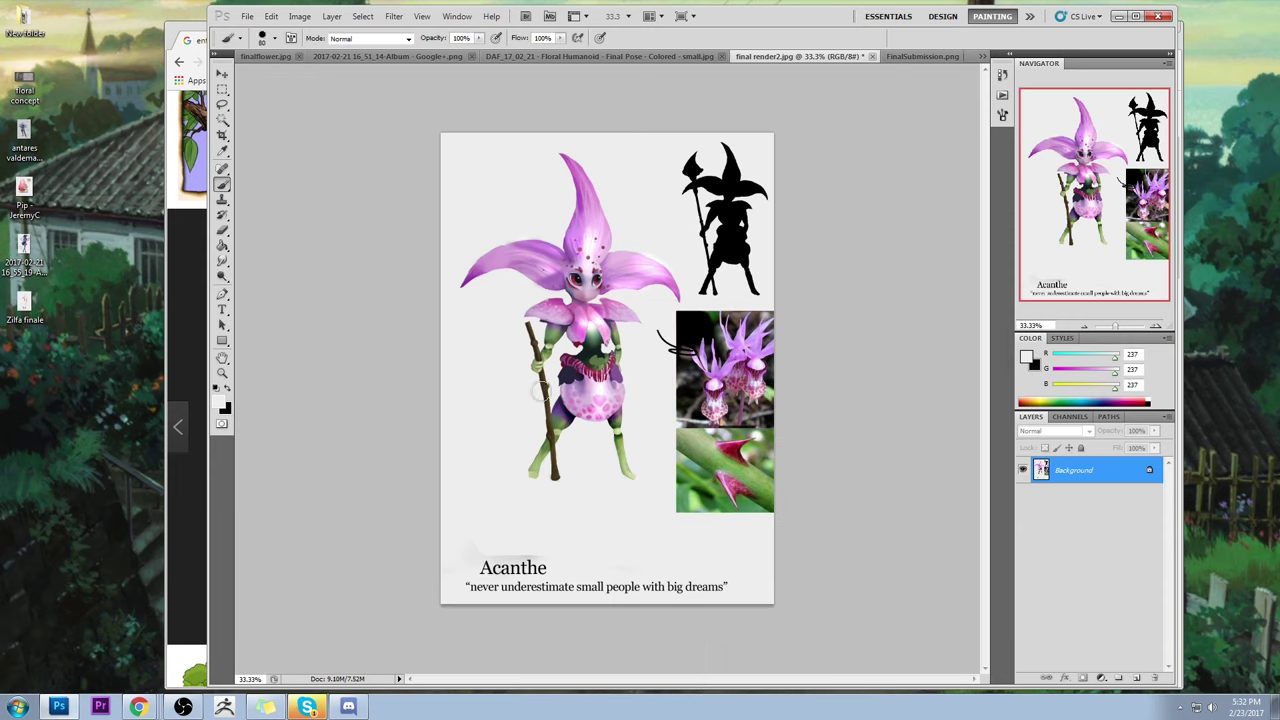
pyautogui.moveTo(546, 370); pyautogui.dragTo(539, 418)
pyautogui.press('m')
pyautogui.rightClick(615, 287)
pyautogui.press('Escape')
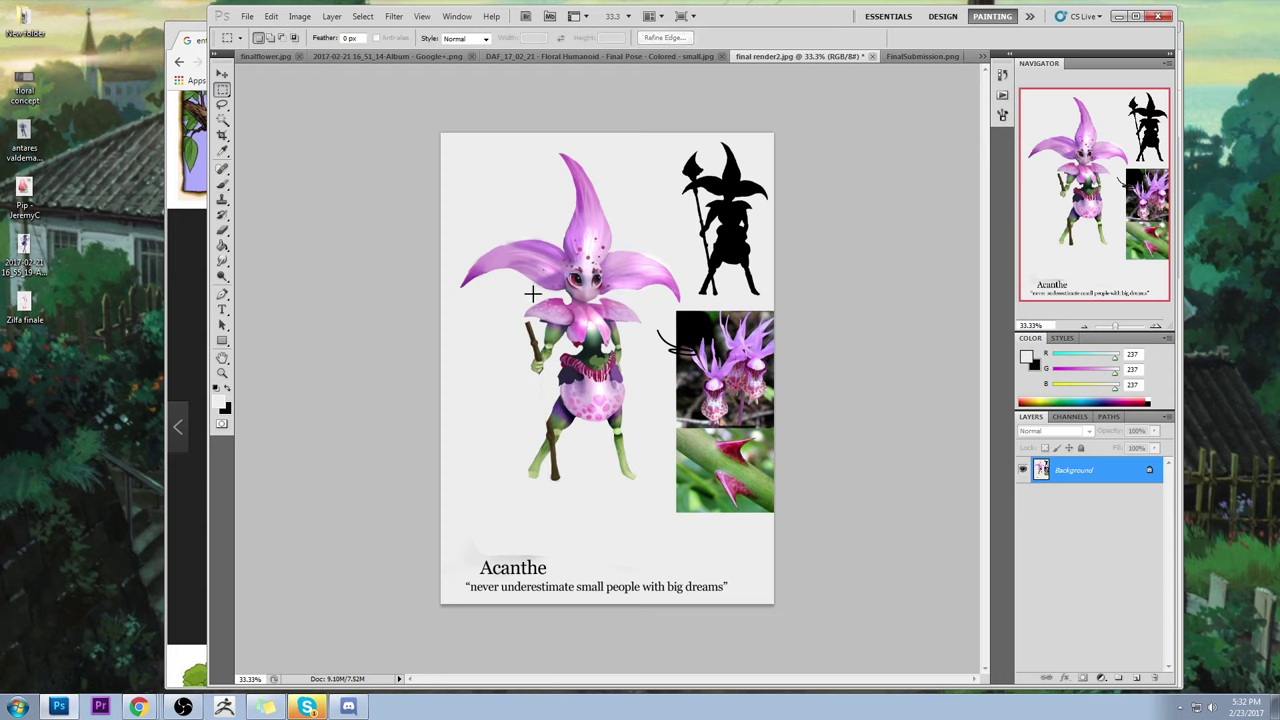
pyautogui.press('b')
pyautogui.moveTo(540, 382)
pyautogui.mouseDown()
pyautogui.moveTo(529, 330)
pyautogui.moveTo(569, 453)
pyautogui.moveTo(556, 479)
pyautogui.mouseUp()
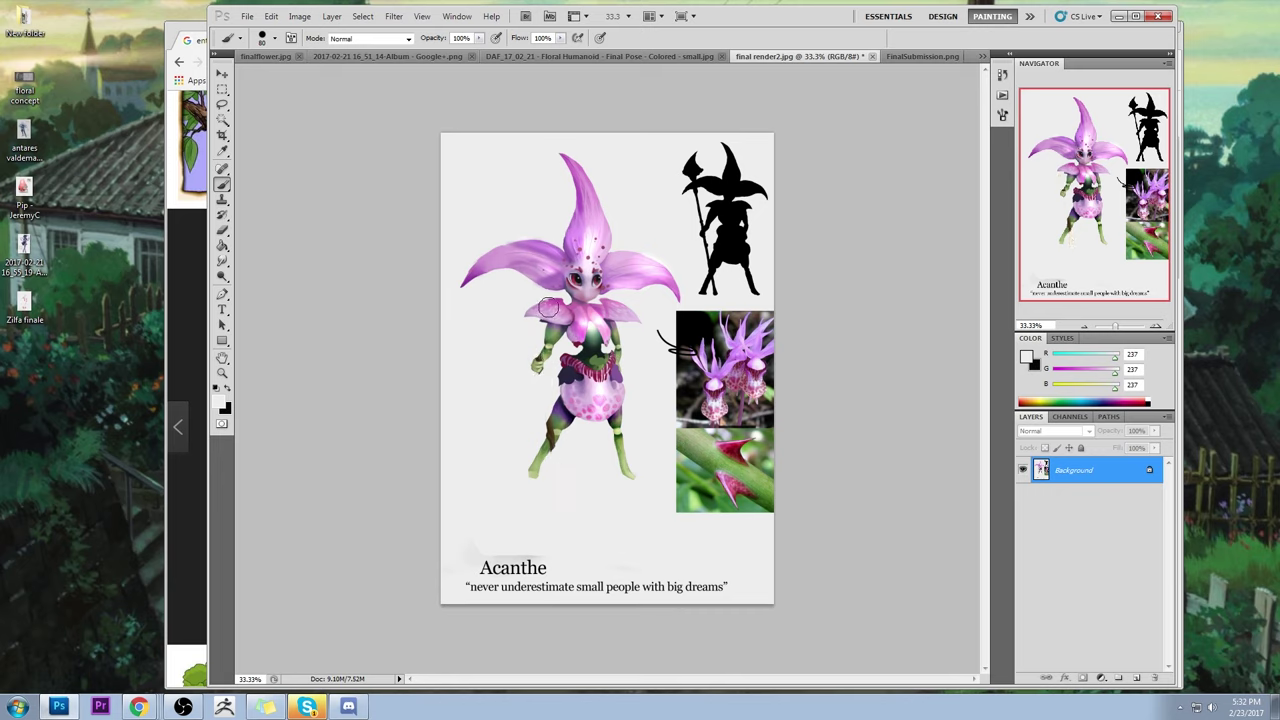
# - Copy a lassoed patch below the figure onto a new layer, cancel its rotation, and merge it down
pyautogui.press('l')
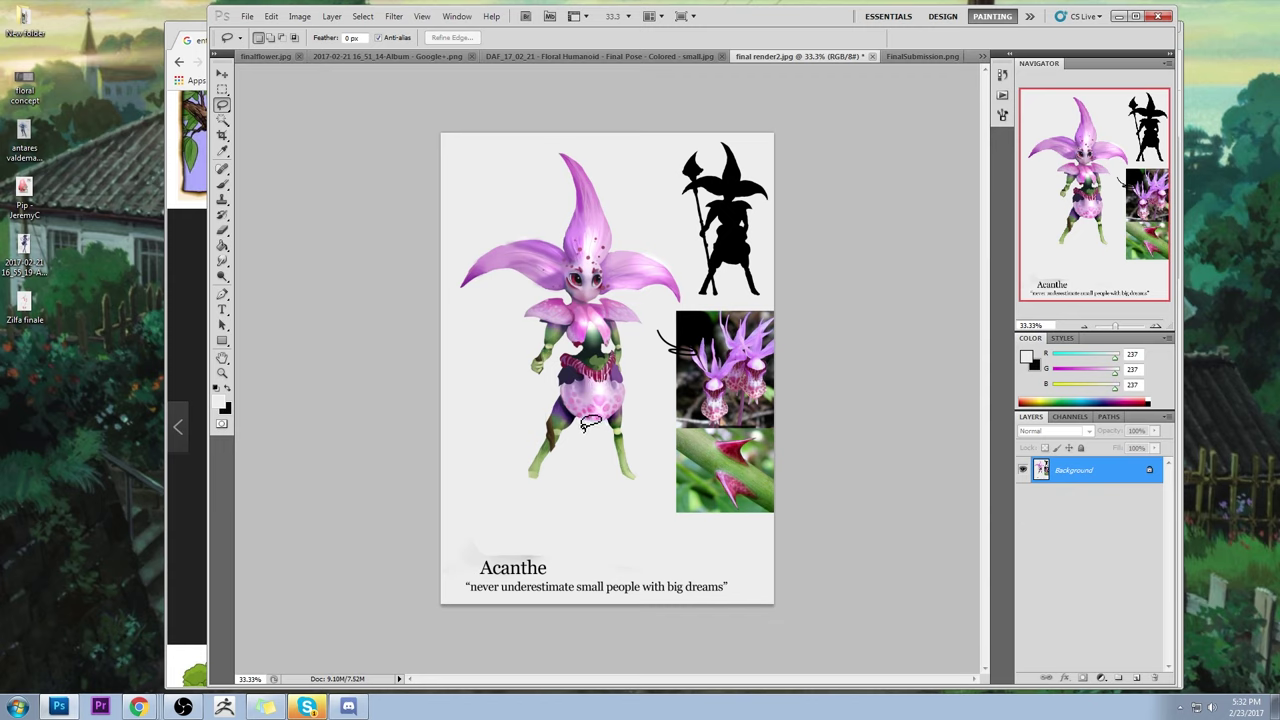
pyautogui.moveTo(568, 396)
pyautogui.mouseDown()
pyautogui.moveTo(470, 485)
pyautogui.moveTo(500, 555)
pyautogui.moveTo(575, 402)
pyautogui.mouseUp()
pyautogui.click(1034, 364)
pyautogui.click(1034, 364)
pyautogui.press('Return')
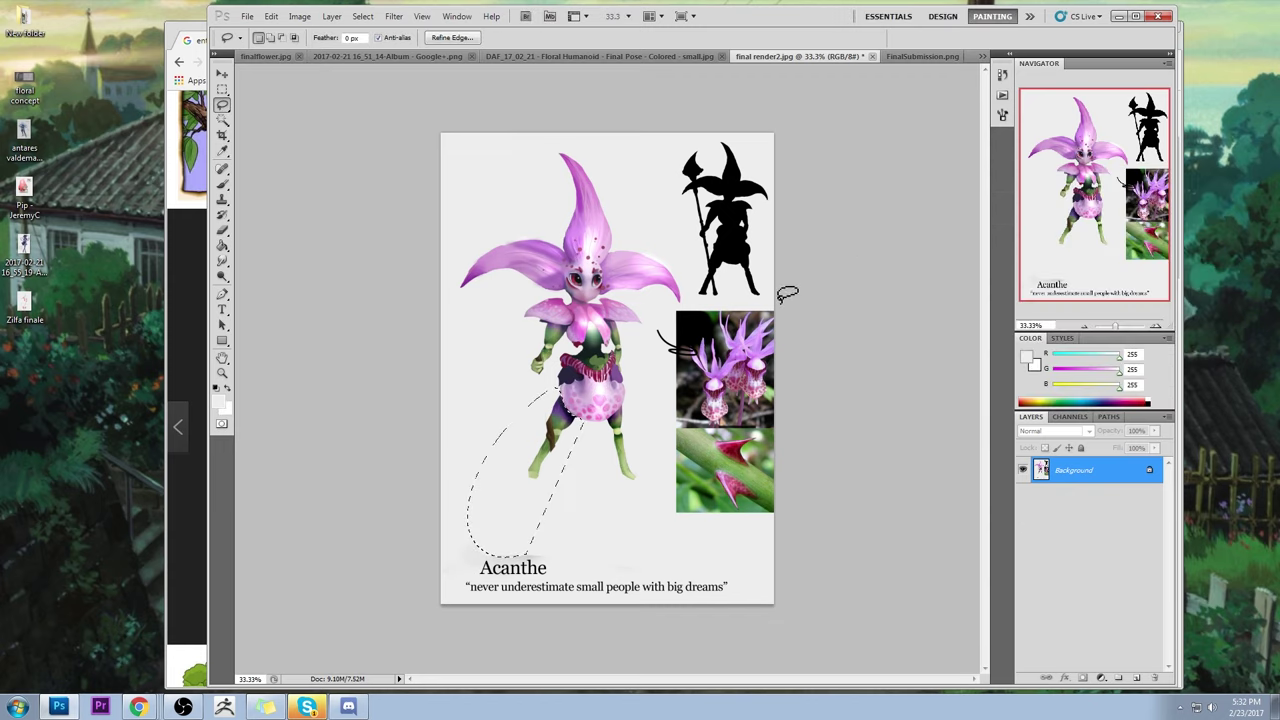
pyautogui.moveTo(578, 512)
pyautogui.mouseDown()
pyautogui.moveTo(562, 606)
pyautogui.moveTo(588, 510)
pyautogui.mouseUp()
pyautogui.hotkey('ctrl', 'j')
pyautogui.press('v')
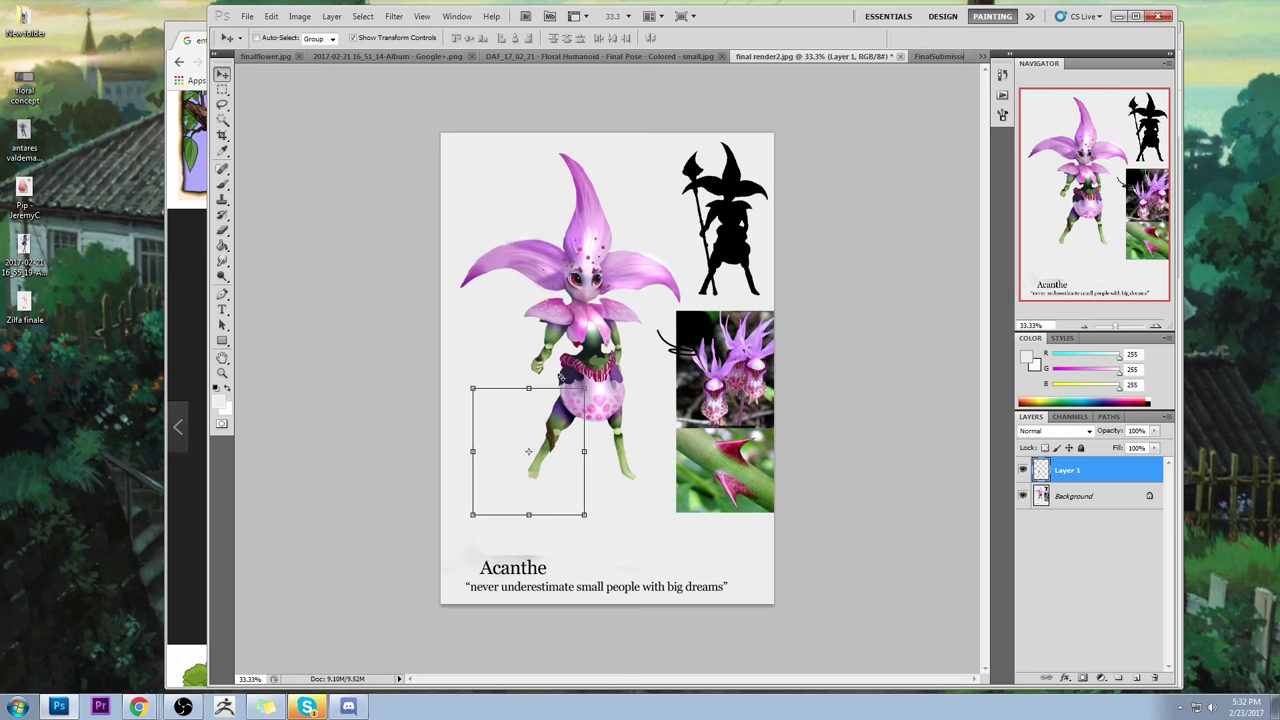
pyautogui.moveTo(561, 378); pyautogui.dragTo(574, 432)
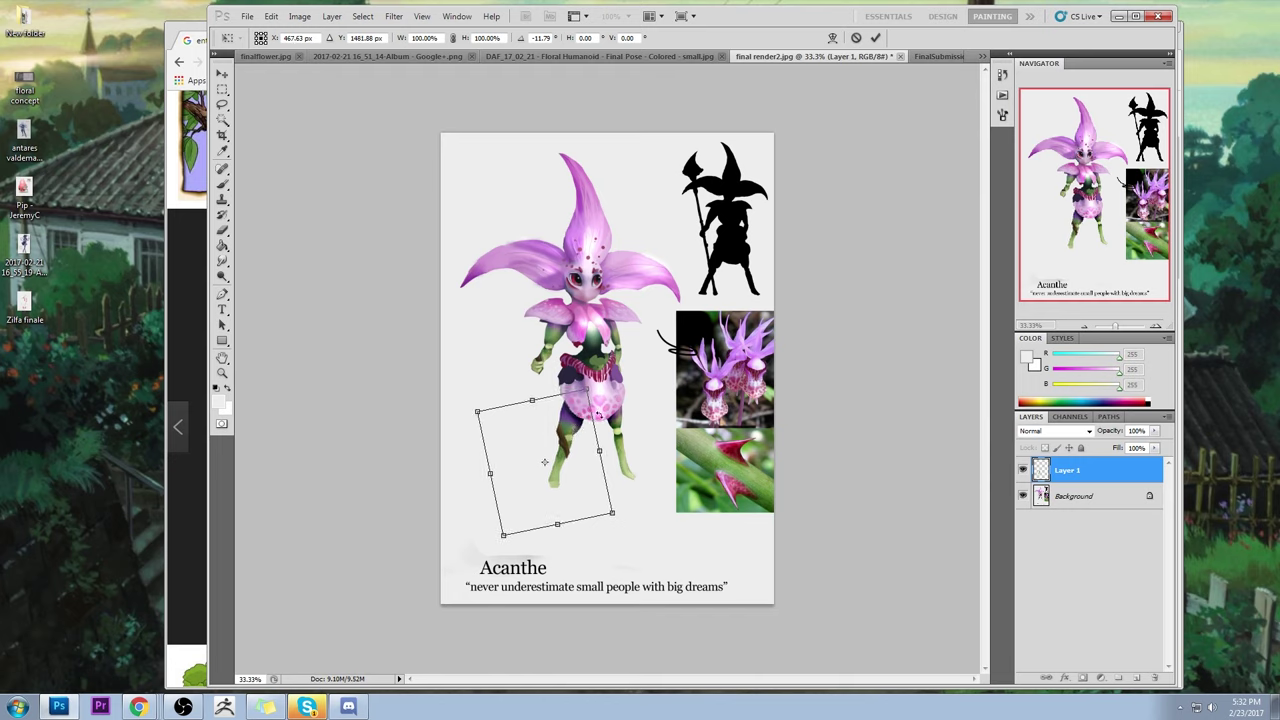
pyautogui.click(856, 37)
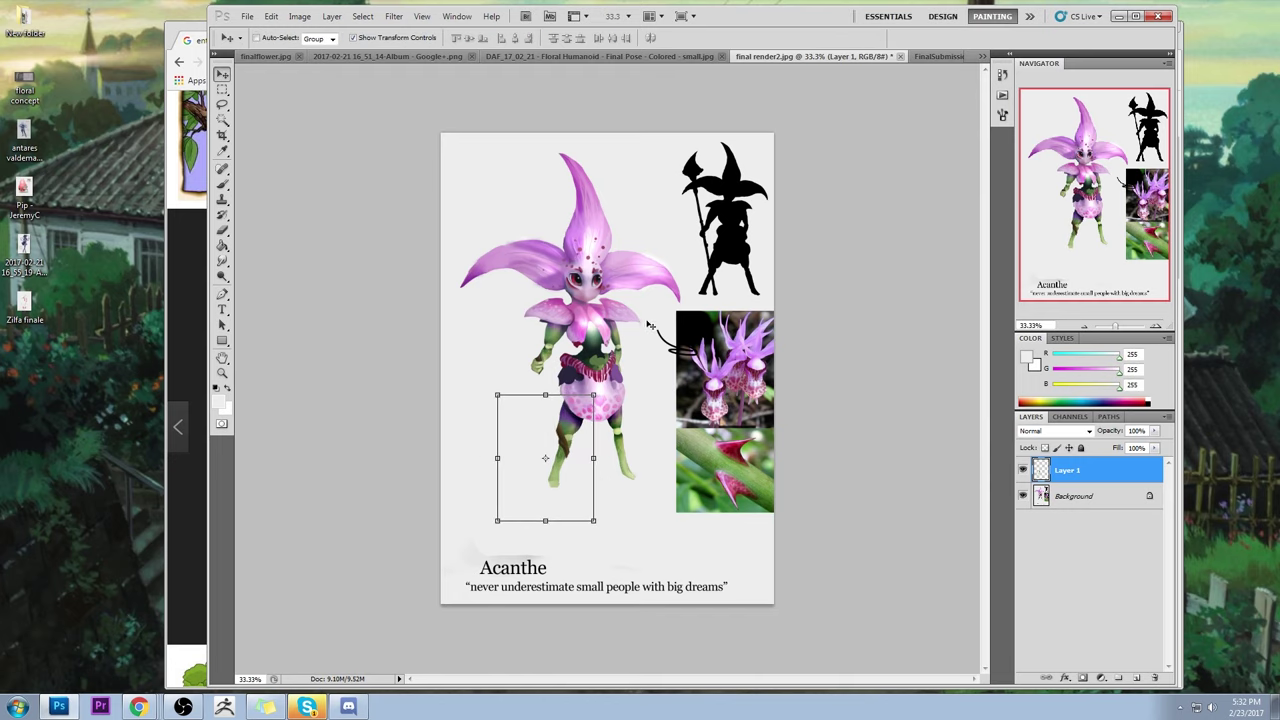
pyautogui.rightClick(1103, 474)
pyautogui.click(1138, 436)
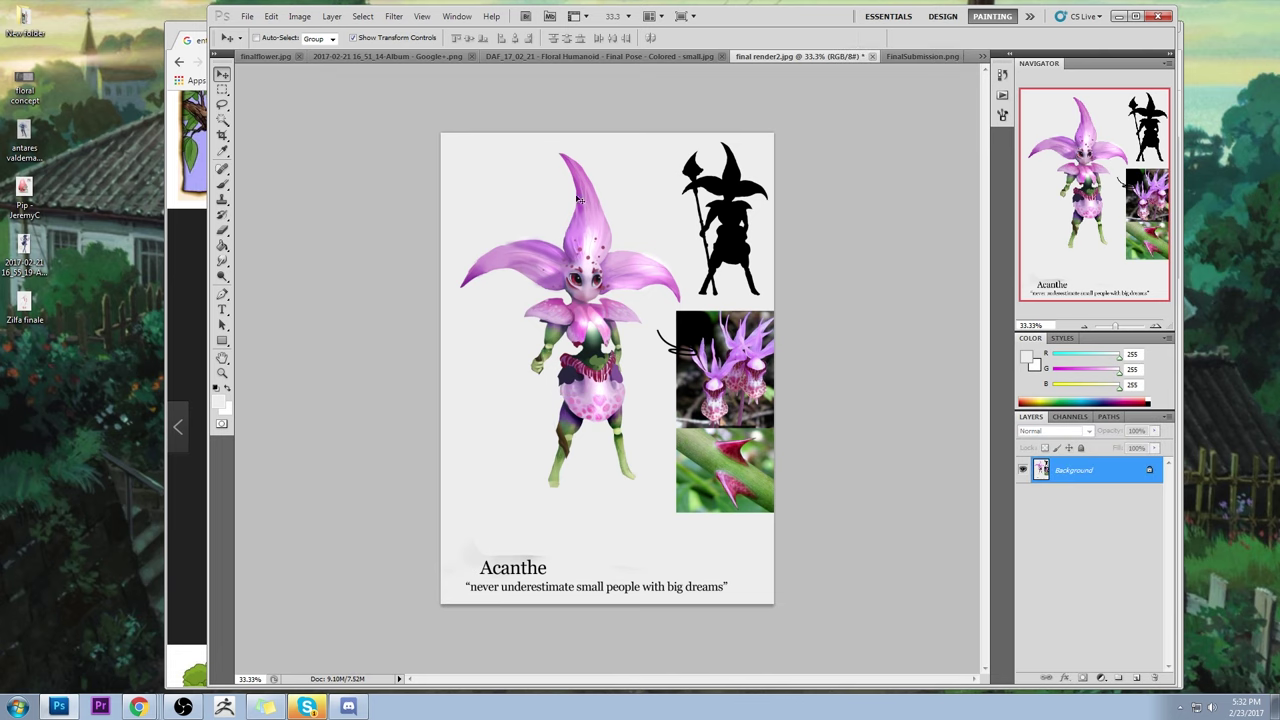
# - Lasso the whole character onto Layer 1 and tilt it about 2.5° clockwise
pyautogui.press('l')
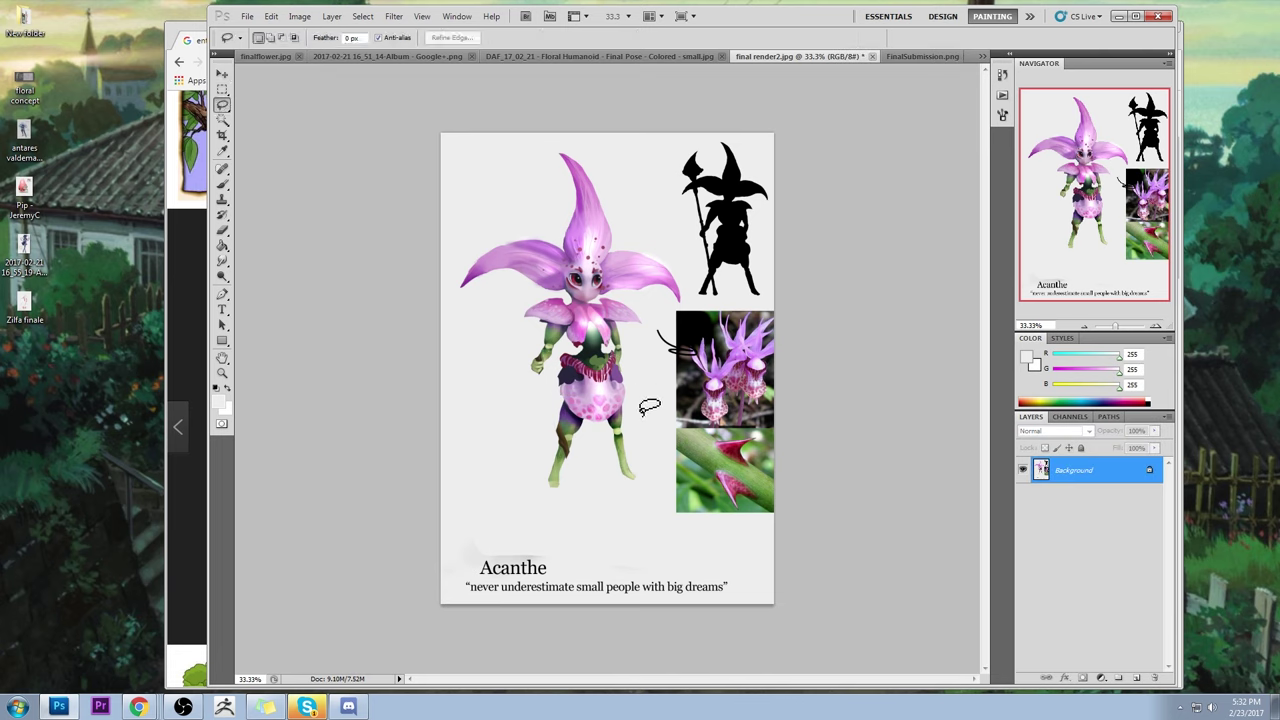
pyautogui.moveTo(662, 465)
pyautogui.mouseDown()
pyautogui.moveTo(435, 354)
pyautogui.moveTo(389, 198)
pyautogui.moveTo(580, 124)
pyautogui.moveTo(686, 248)
pyautogui.mouseUp()
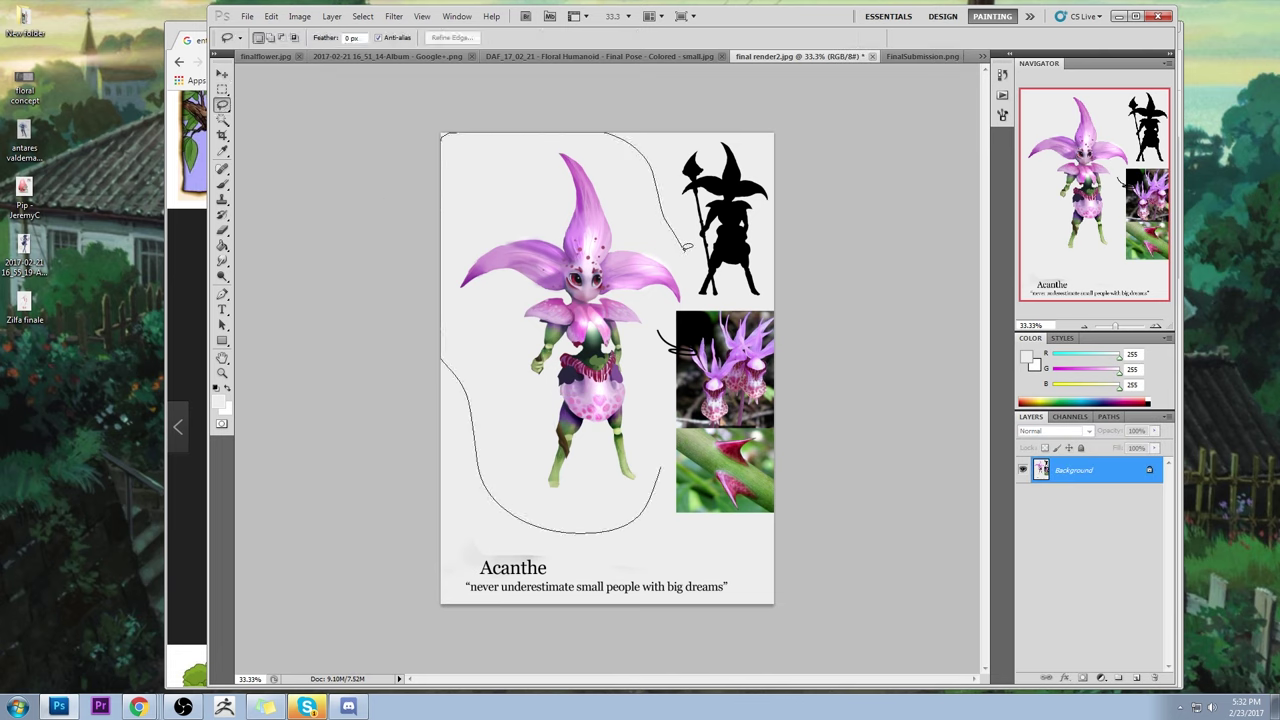
pyautogui.moveTo(652, 330); pyautogui.dragTo(662, 468)
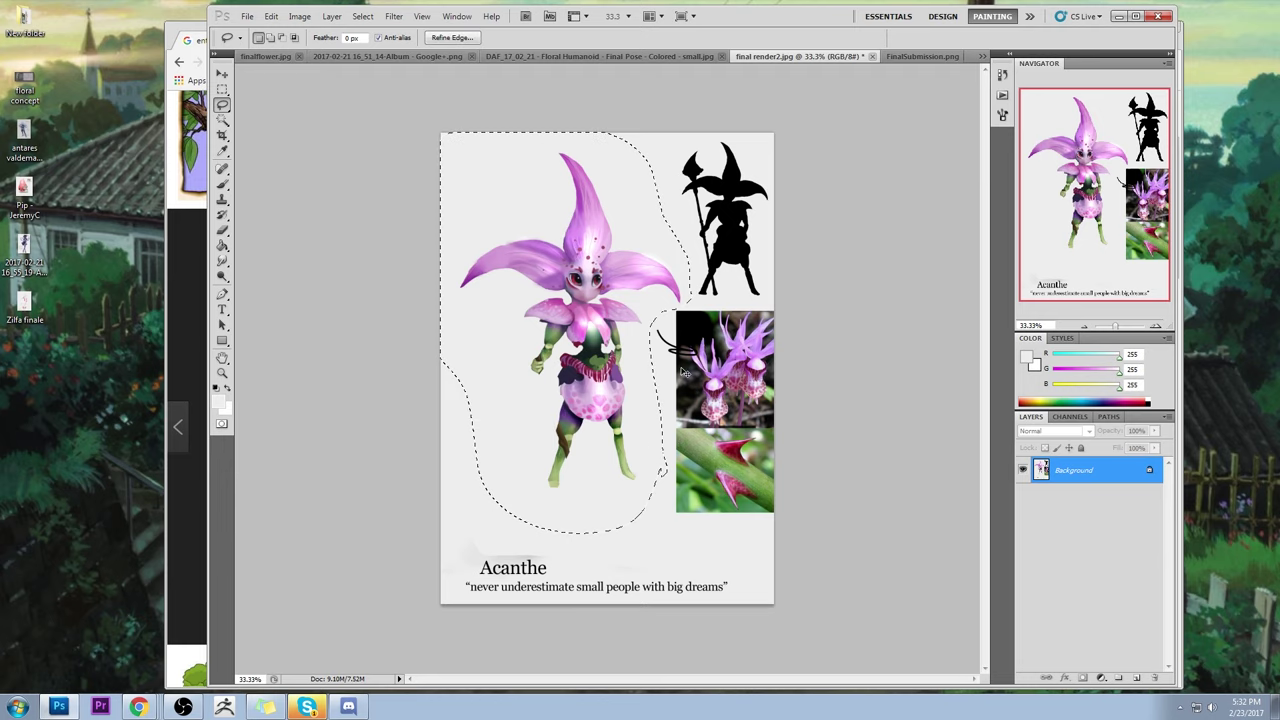
pyautogui.hotkey('ctrl', 'j')
pyautogui.press('v')
pyautogui.moveTo(594, 120); pyautogui.dragTo(596, 219)
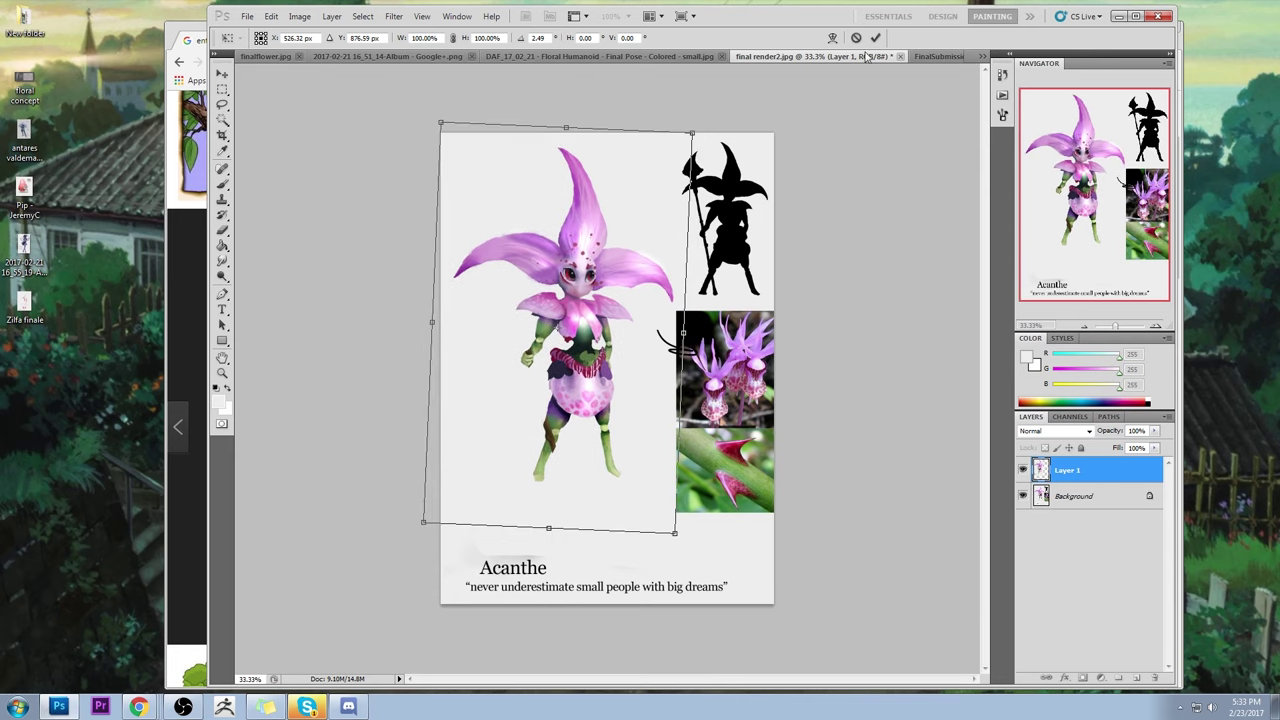
pyautogui.hotkey('ctrl', 'z')
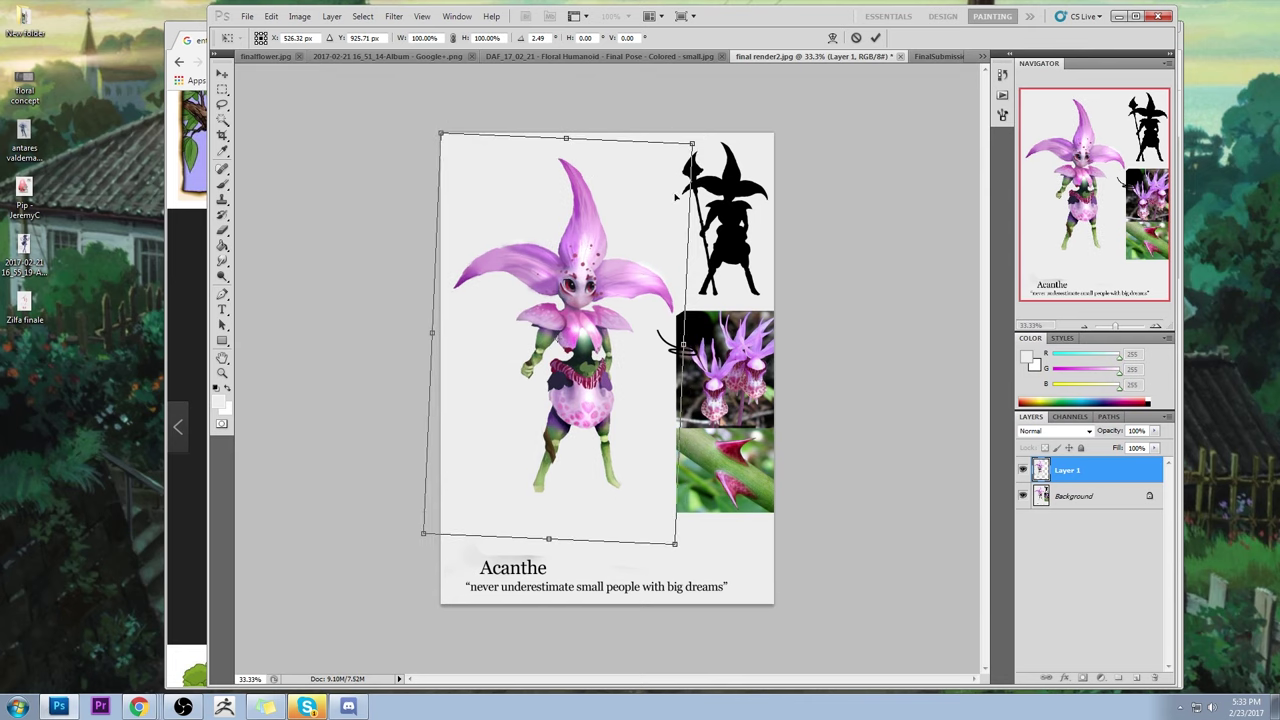
pyautogui.click(877, 38)
pyautogui.press('m')
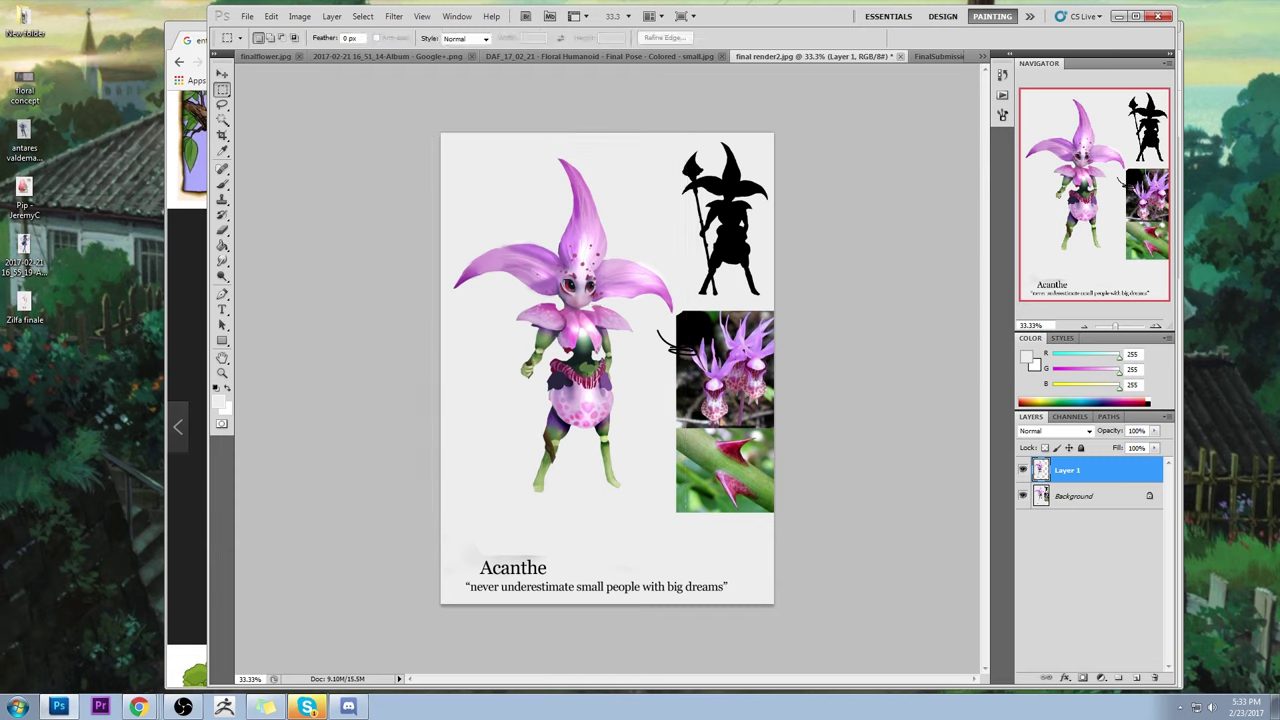
# - Copy the left petal to its own layer, rotate it counter-clockwise and nudge it down
pyautogui.press('l')
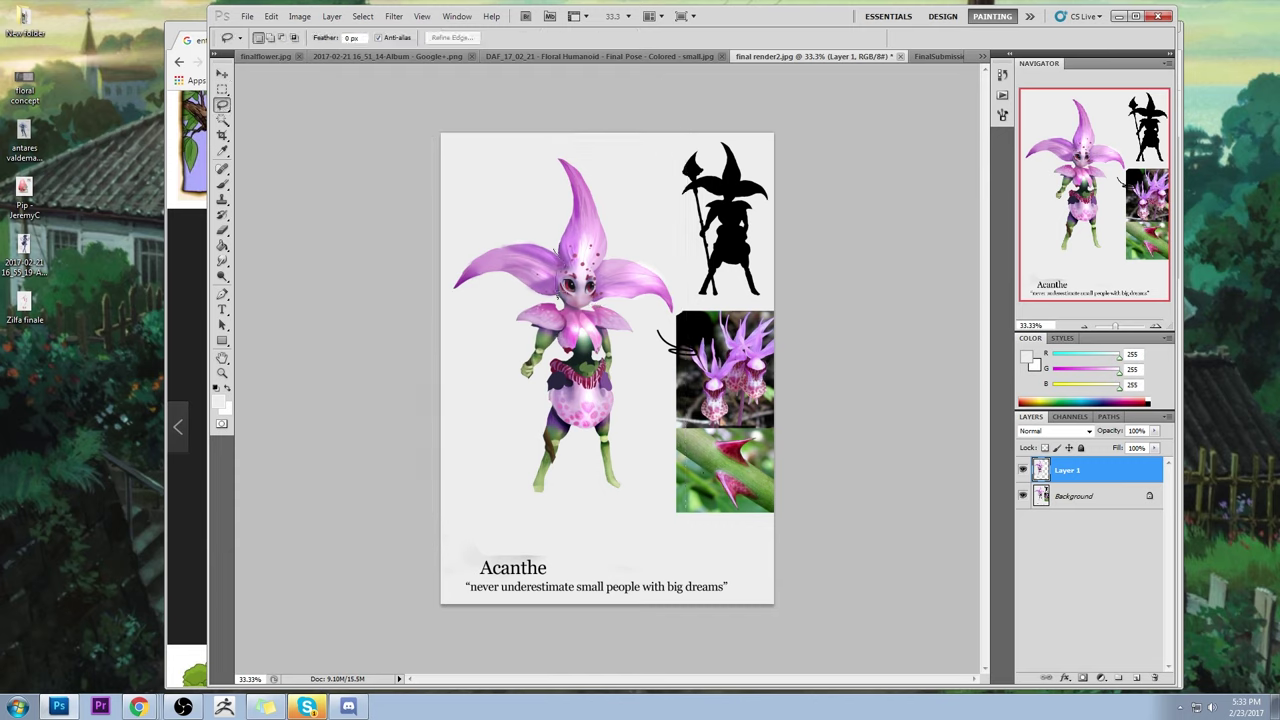
pyautogui.moveTo(558, 292)
pyautogui.mouseDown()
pyautogui.moveTo(423, 309)
pyautogui.moveTo(560, 264)
pyautogui.mouseUp()
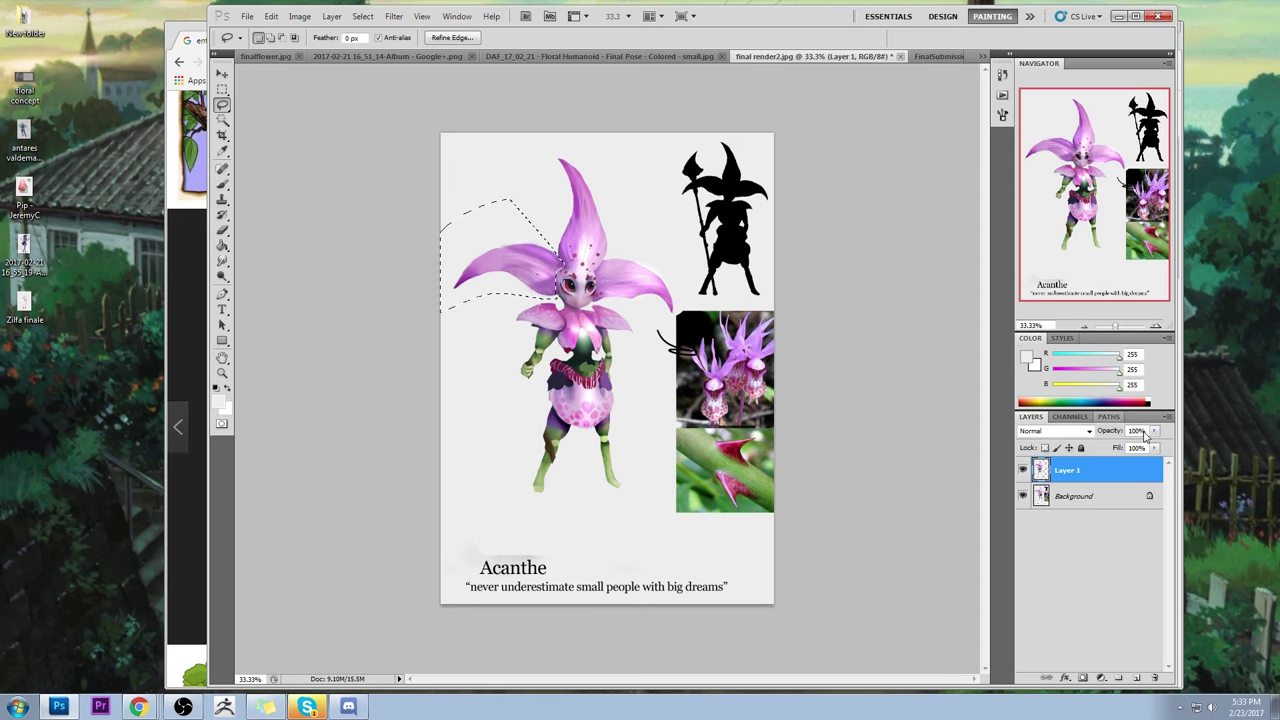
pyautogui.hotkey('ctrl', 'e')
pyautogui.hotkey('ctrl', 'j')
pyautogui.hotkey('ctrl', 't')
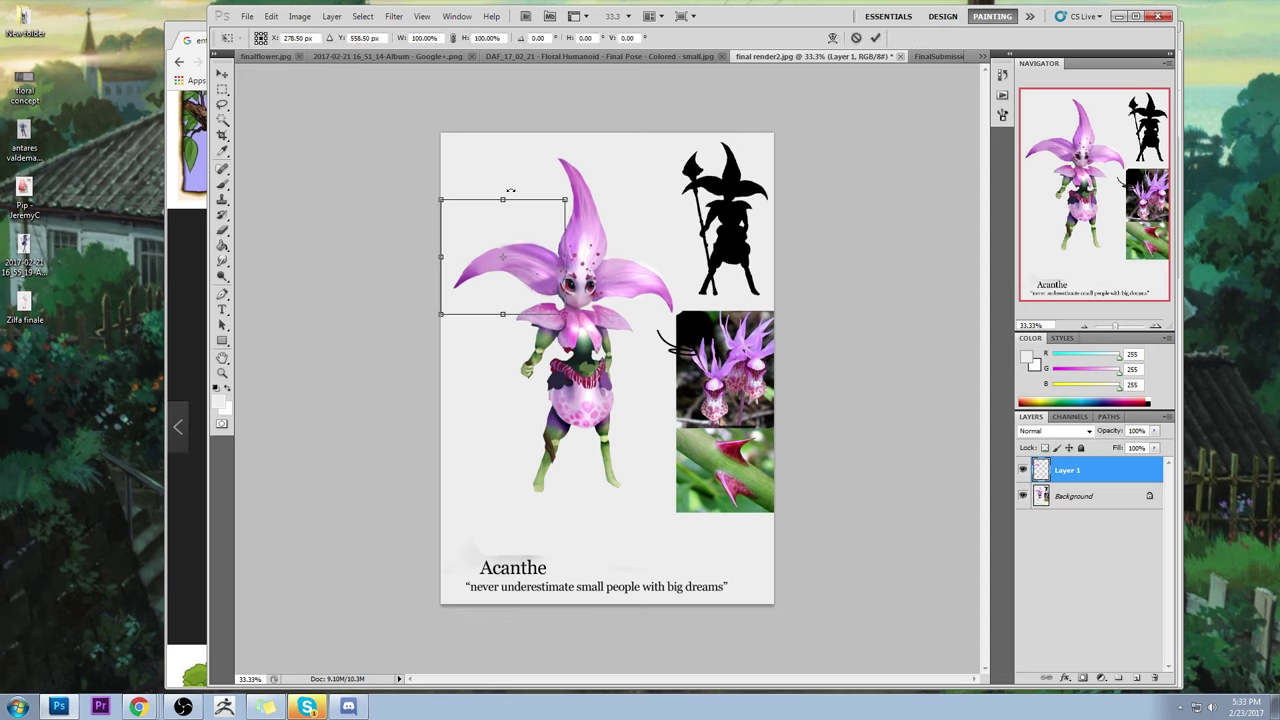
pyautogui.moveTo(510, 190); pyautogui.dragTo(484, 188)
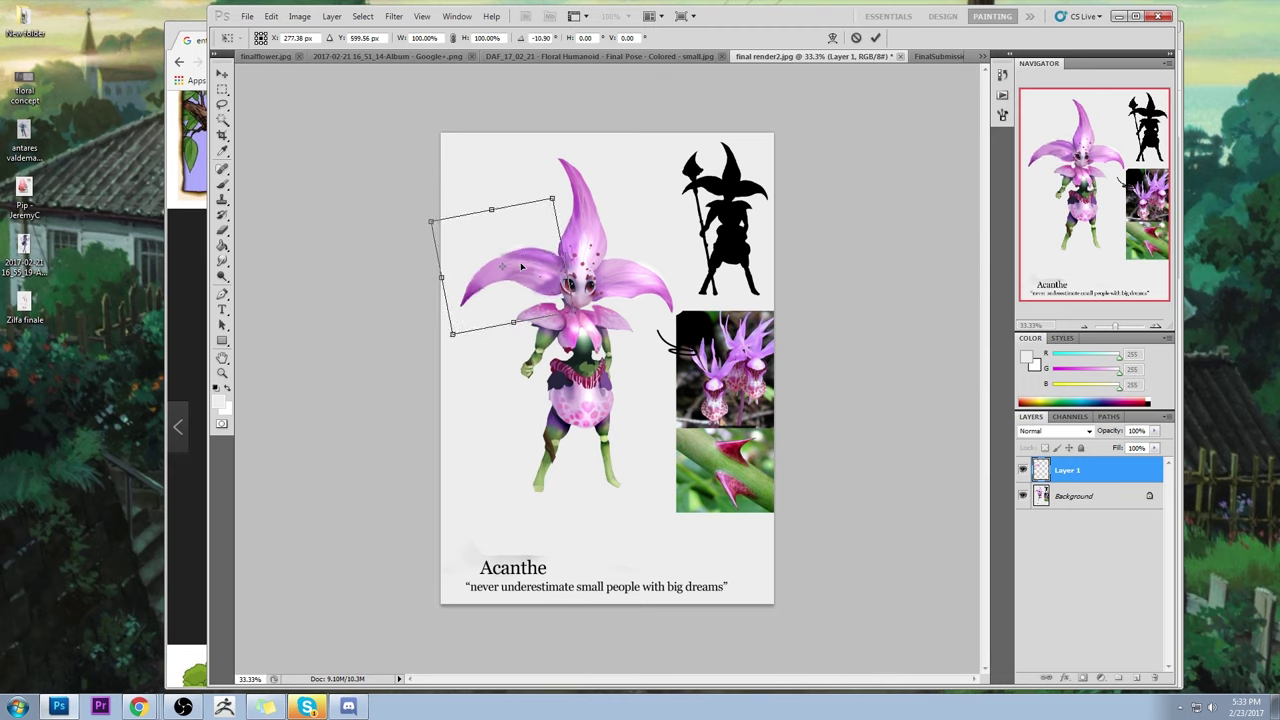
pyautogui.moveTo(521, 265); pyautogui.dragTo(521, 270)
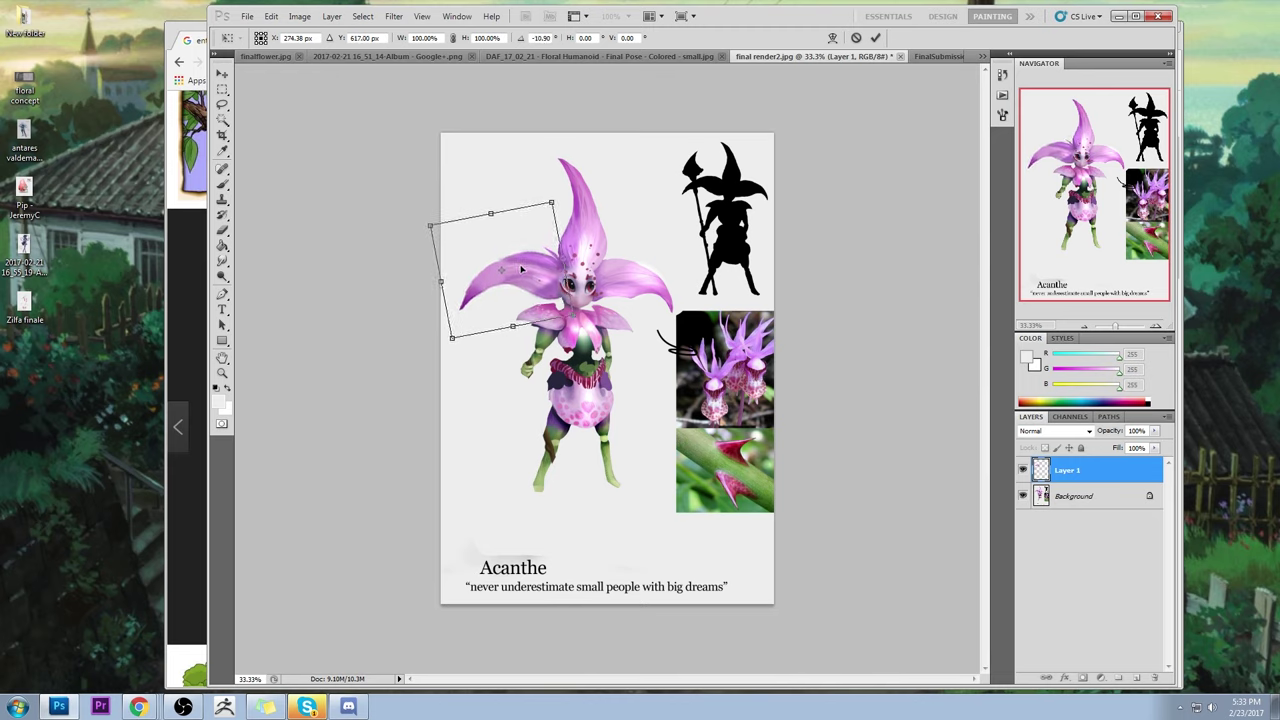
pyautogui.click(876, 37)
# - Flatten the image into one Background and sample the light grey 237 with the Brush
pyautogui.rightClick(556, 287)
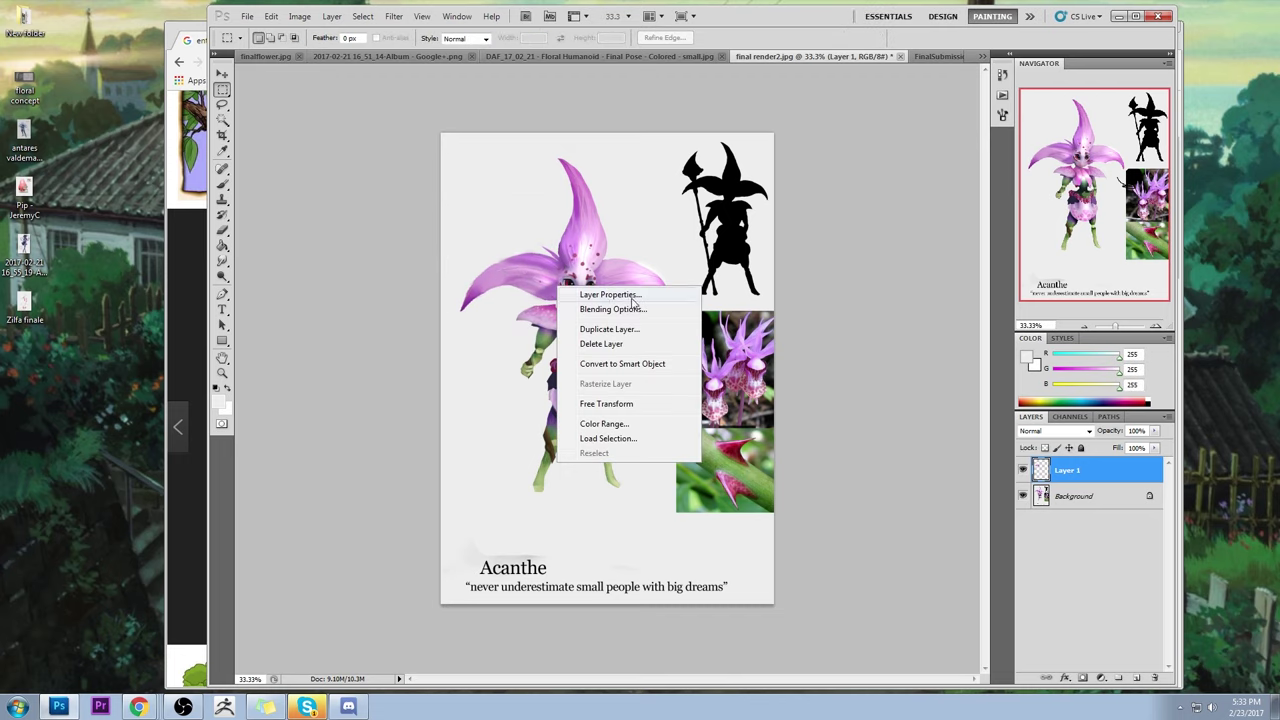
pyautogui.click(1080, 475)
pyautogui.rightClick(1090, 468)
pyautogui.click(1095, 462)
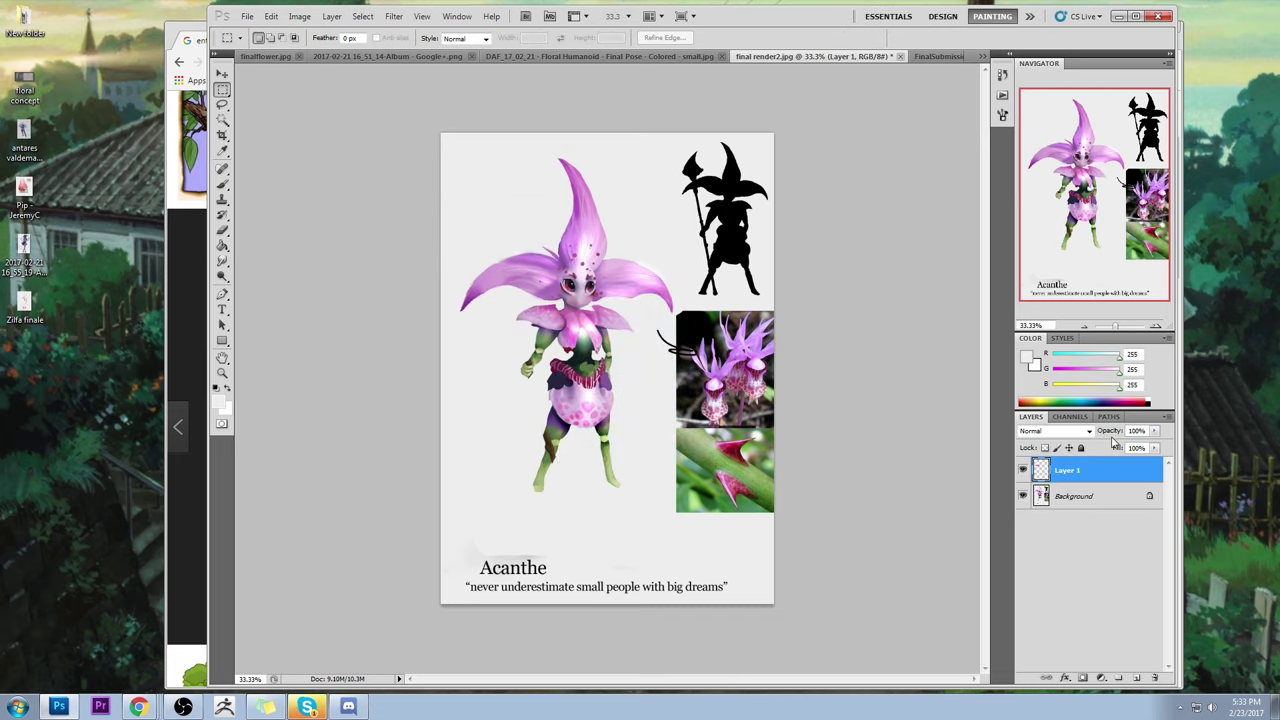
pyautogui.press('b')
pyautogui.keyDown('alt'); pyautogui.click(538, 220); pyautogui.keyUp('alt')
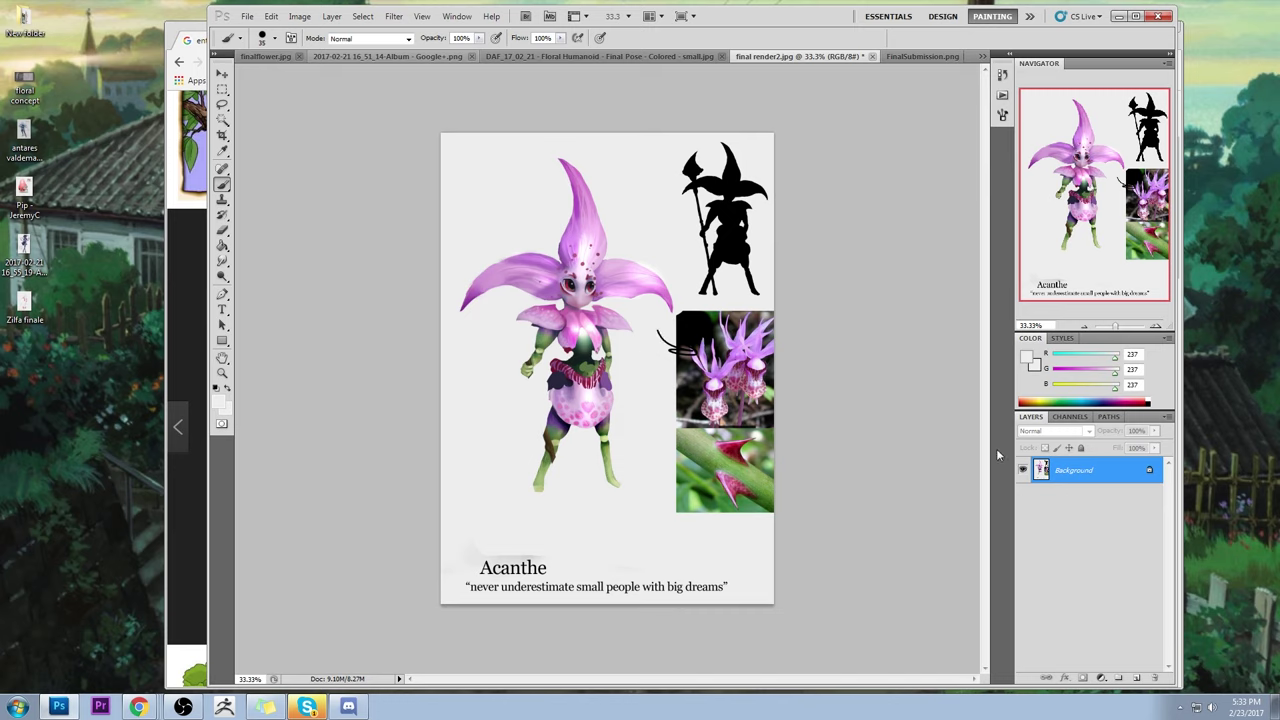
# - Add a new layer and pick a dark red from the character's head as foreground colour
pyautogui.click(1136, 678)
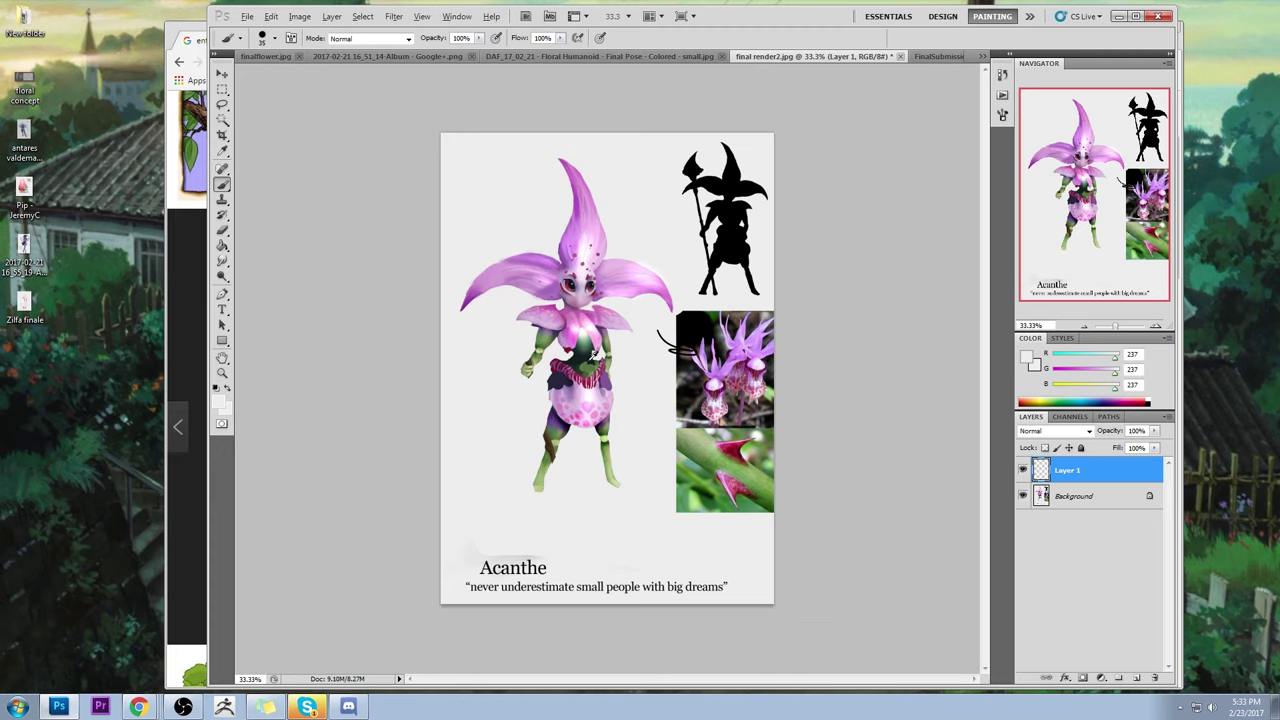
pyautogui.keyDown('alt'); pyautogui.click(580, 250); pyautogui.keyUp('alt')
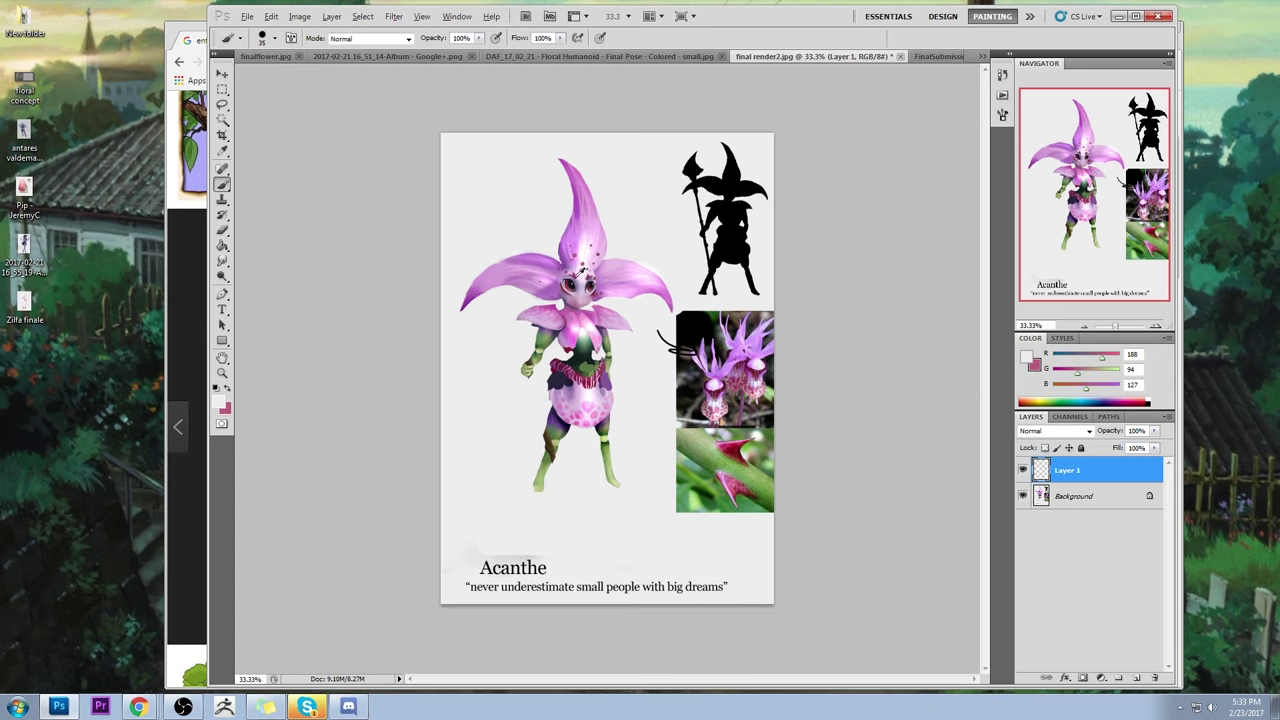
pyautogui.keyDown('alt'); pyautogui.click(580, 269); pyautogui.keyUp('alt')
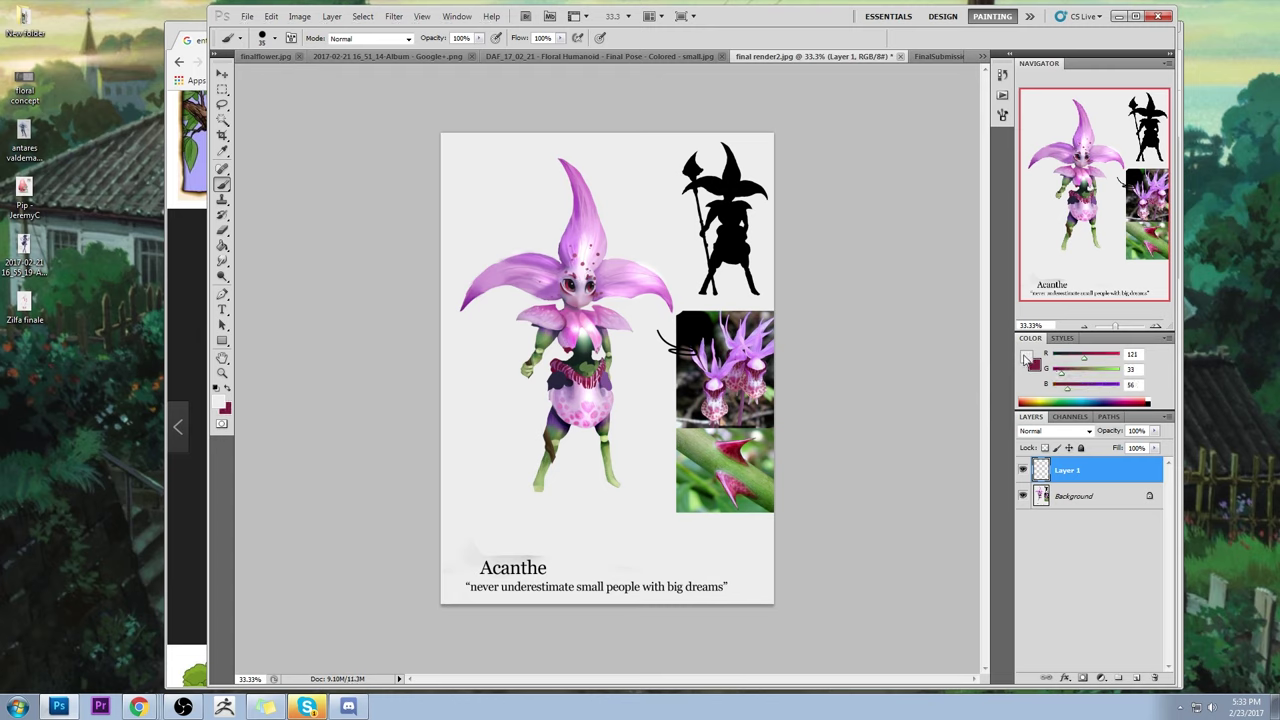
pyautogui.doubleClick(1027, 358)
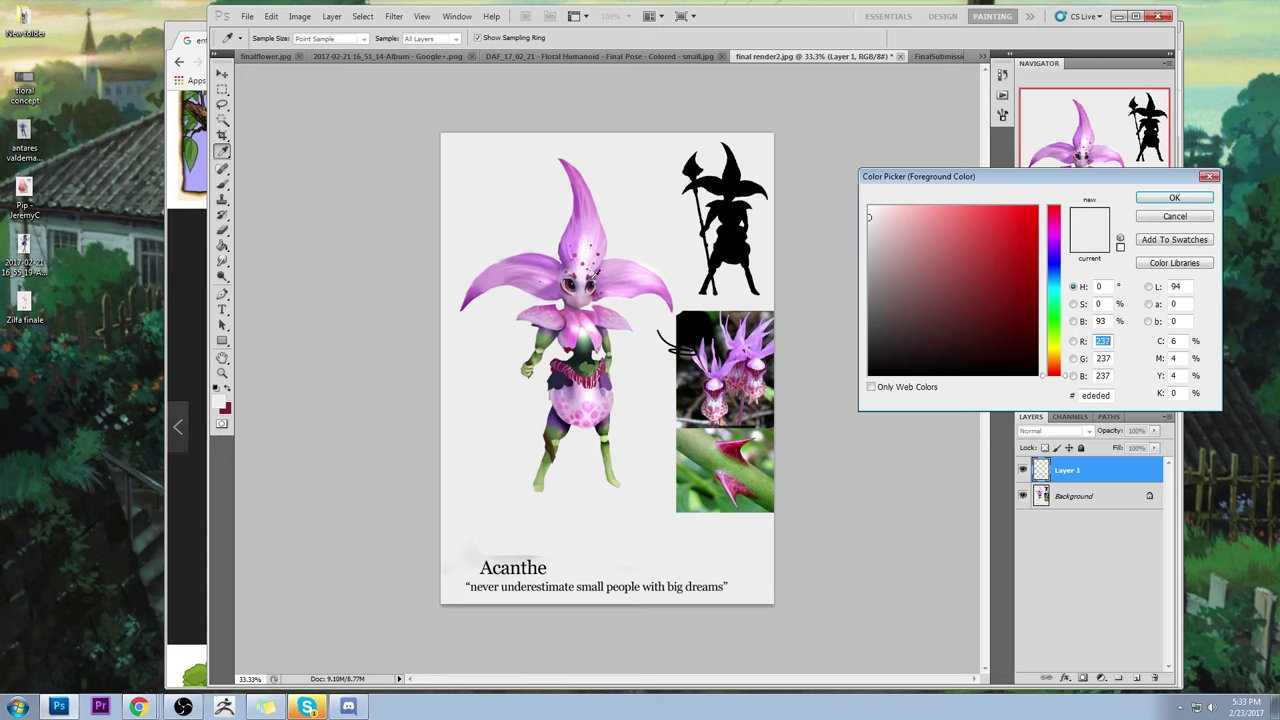
pyautogui.click(593, 272)
pyautogui.click(1160, 198)
# - Paint a straight dark red spear shaft left of the character, undoing a trial white dab
pyautogui.press('b')
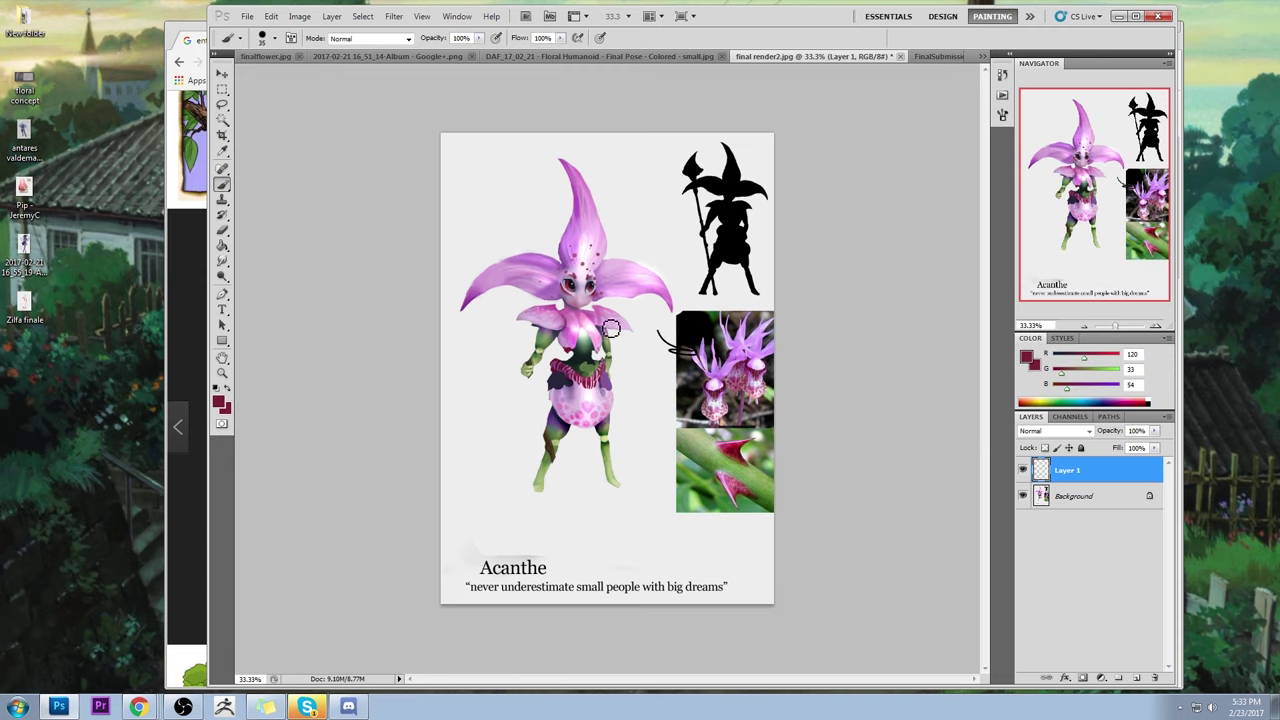
pyautogui.moveTo(478, 174); pyautogui.dragTo(530, 362)
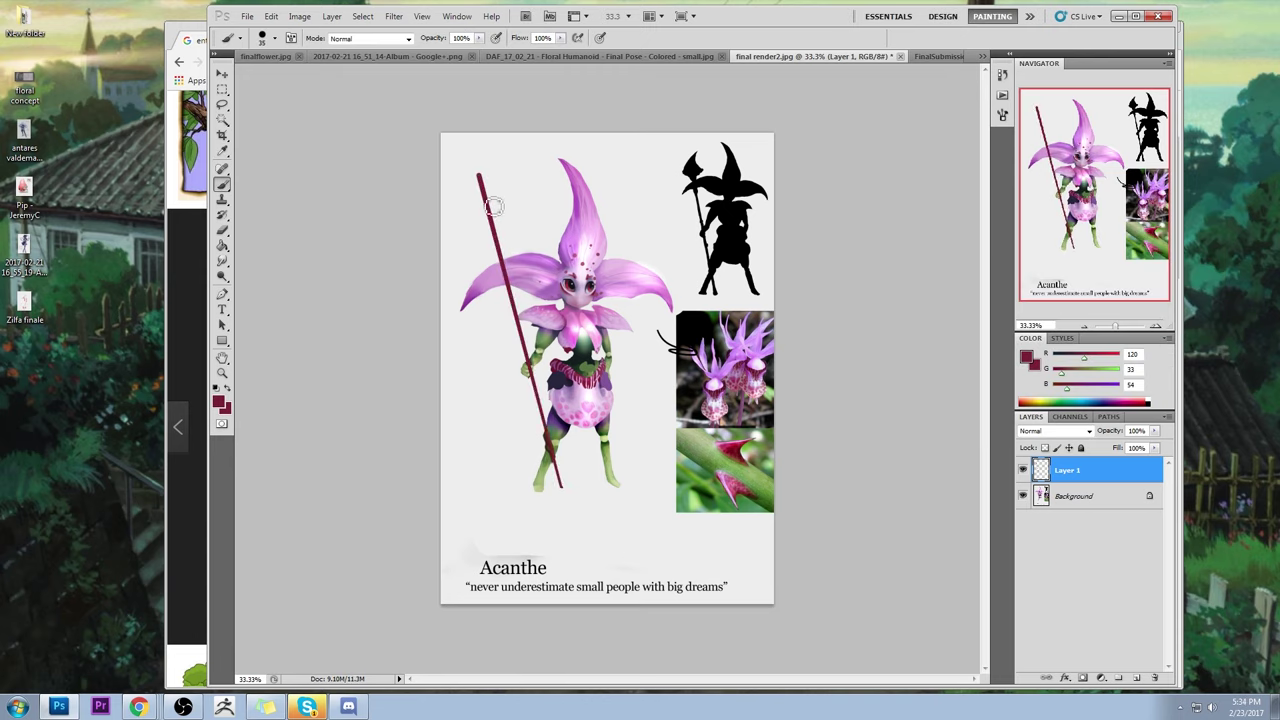
pyautogui.keyDown('shift'); pyautogui.click(562, 490); pyautogui.keyUp('shift')
pyautogui.press('x')
pyautogui.click(482, 195)
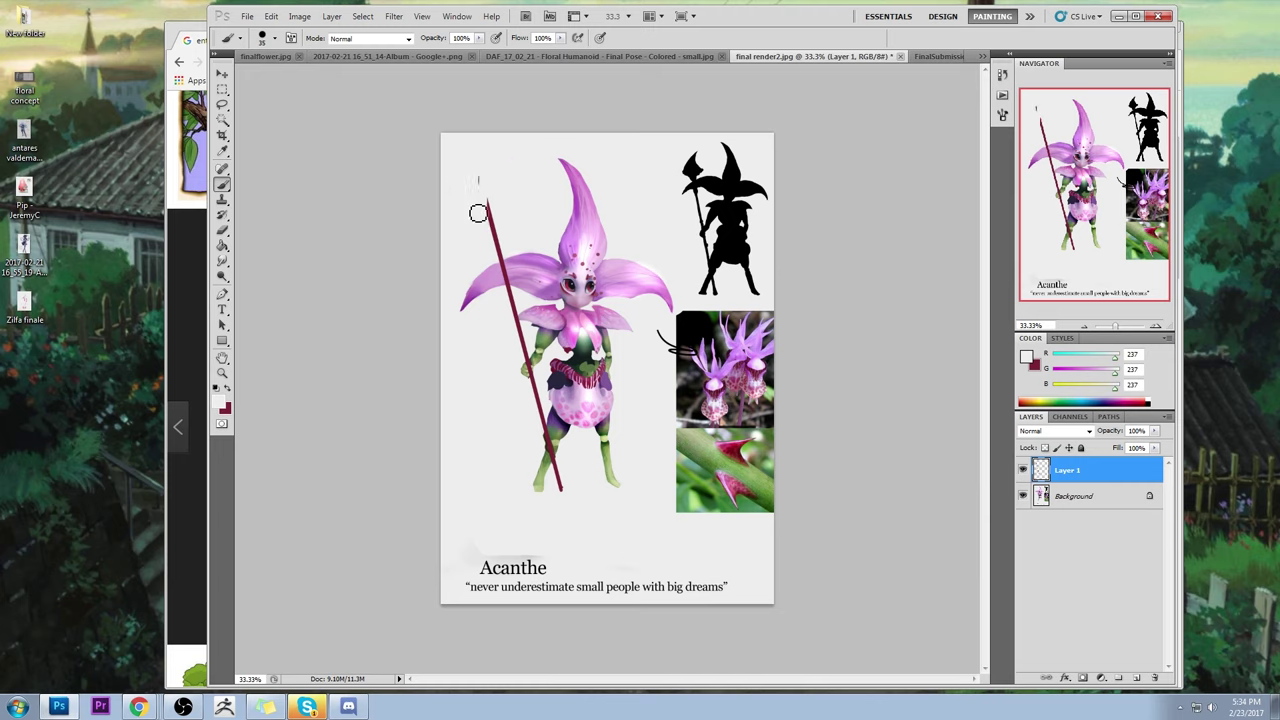
pyautogui.hotkey('ctrl', 'z')
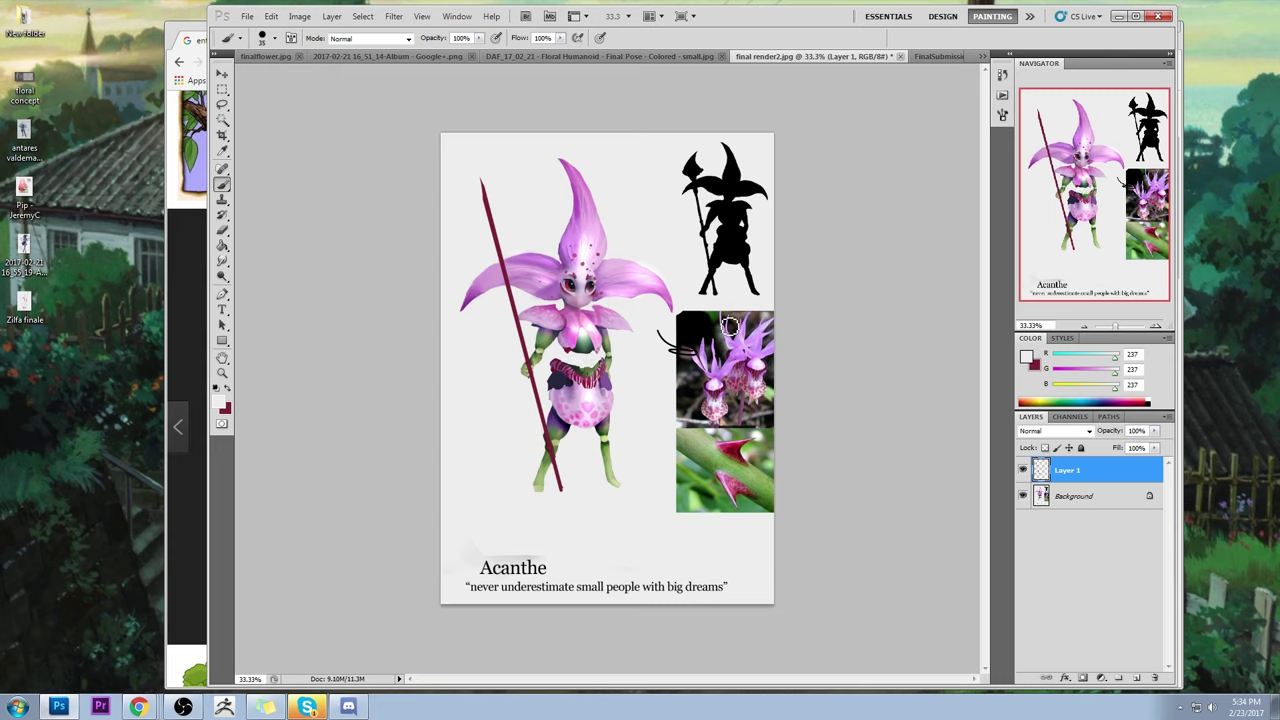
pyautogui.keyDown('alt'); pyautogui.click(589, 333); pyautogui.keyUp('alt')
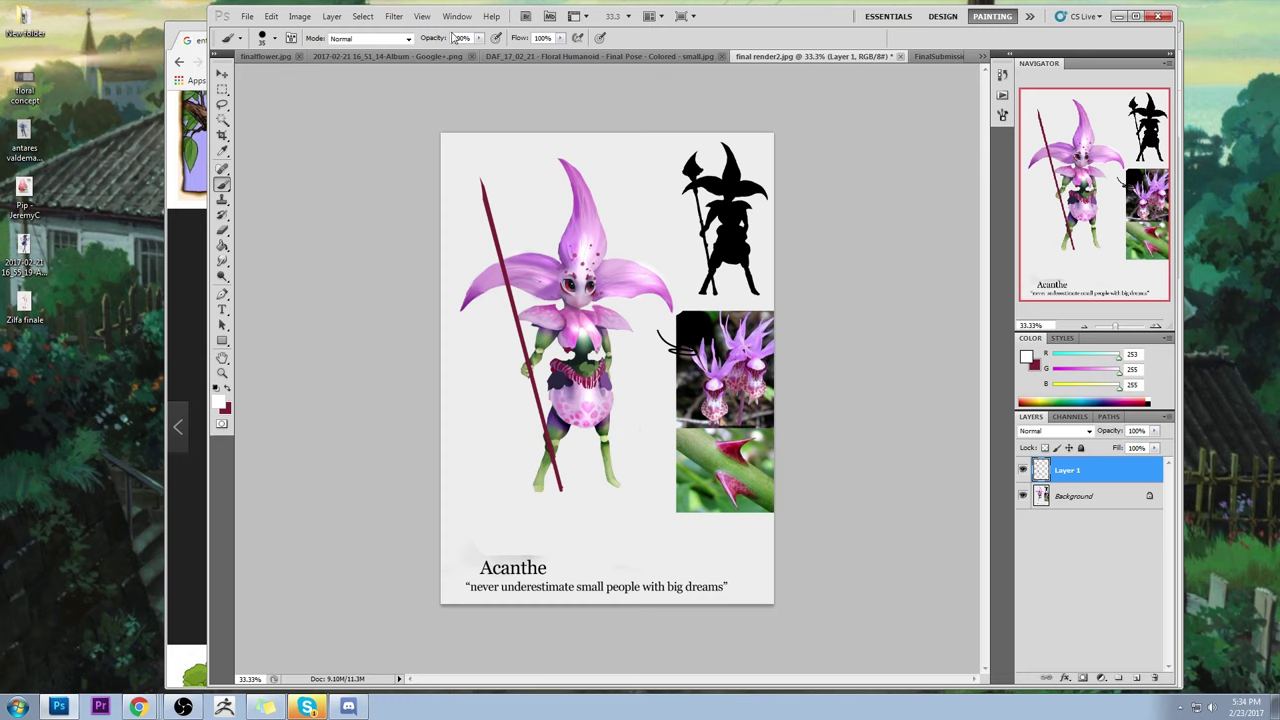
pyautogui.write('34')
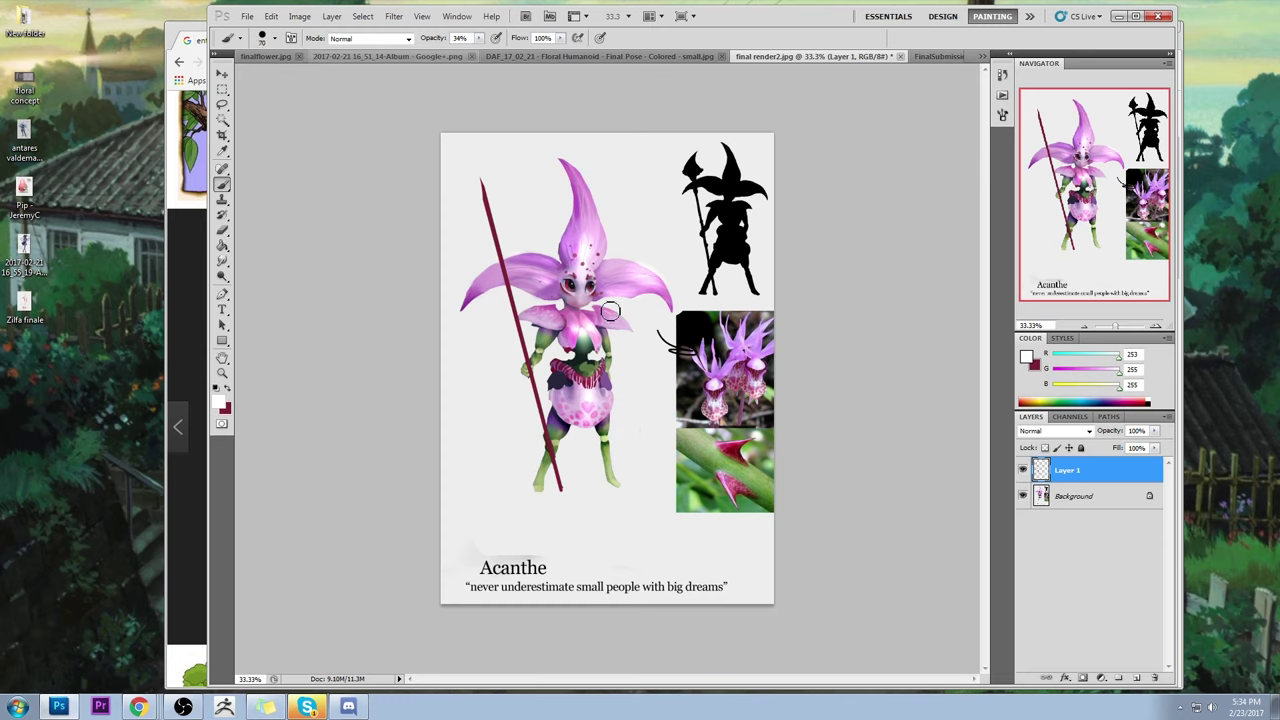
pyautogui.press(']')
pyautogui.press(']')
pyautogui.press(']')
pyautogui.press('2')
pyautogui.press('3')
pyautogui.keyDown('alt'); pyautogui.click(598, 357); pyautogui.keyUp('alt')
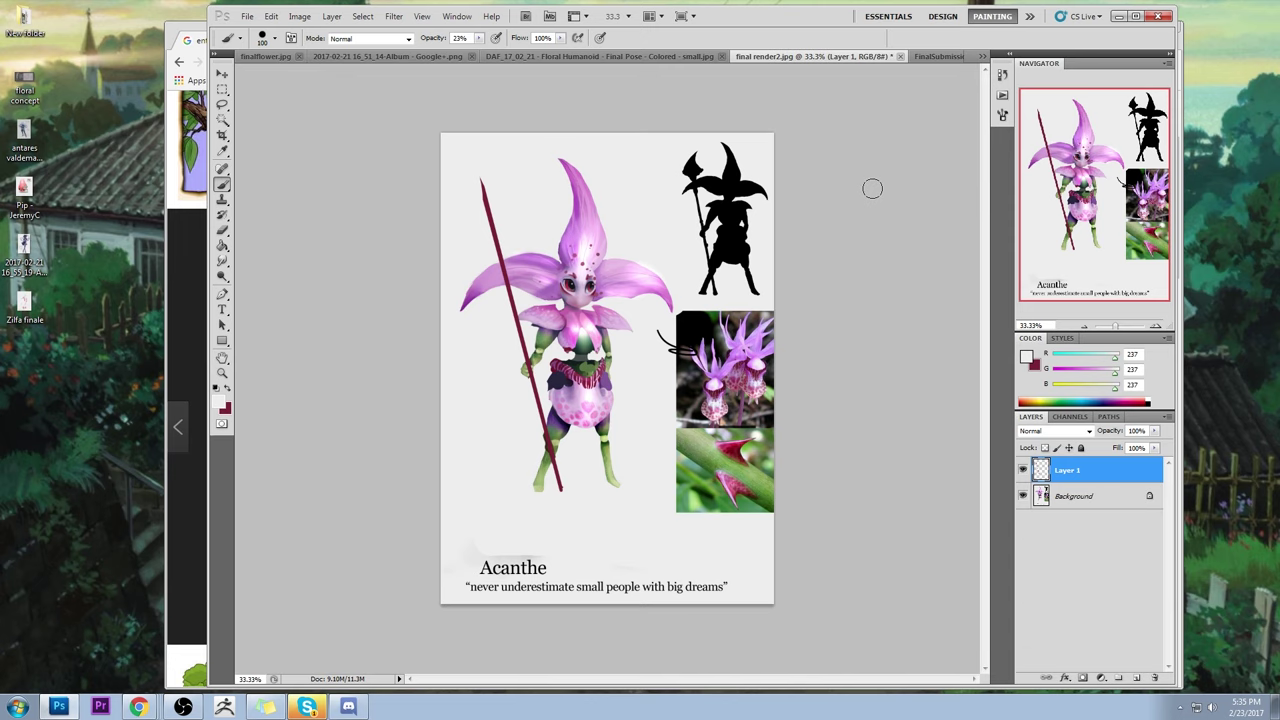
pyautogui.click(189, 38)
# - Search Google Images for 'lava gollum' and switch to the suggested 'lava golem' spelling
pyautogui.click(400, 62)
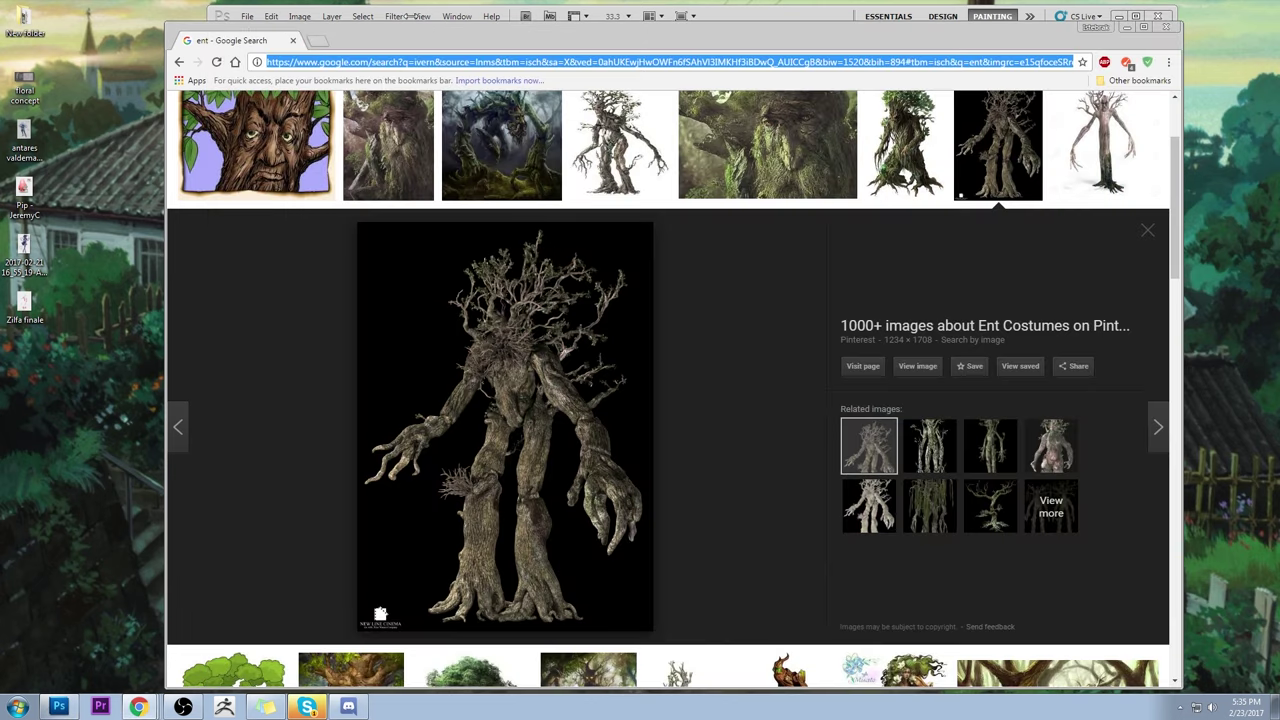
pyautogui.write('lava gollum')
pyautogui.press('Return')
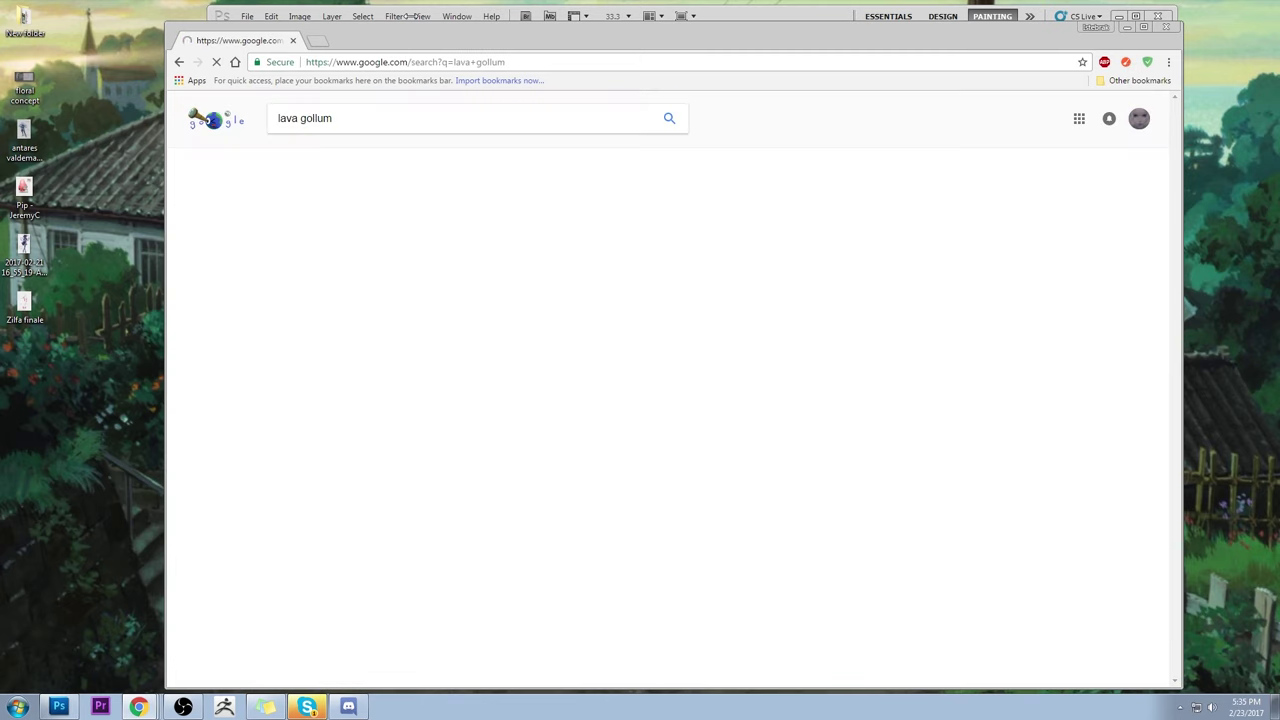
pyautogui.click(323, 160)
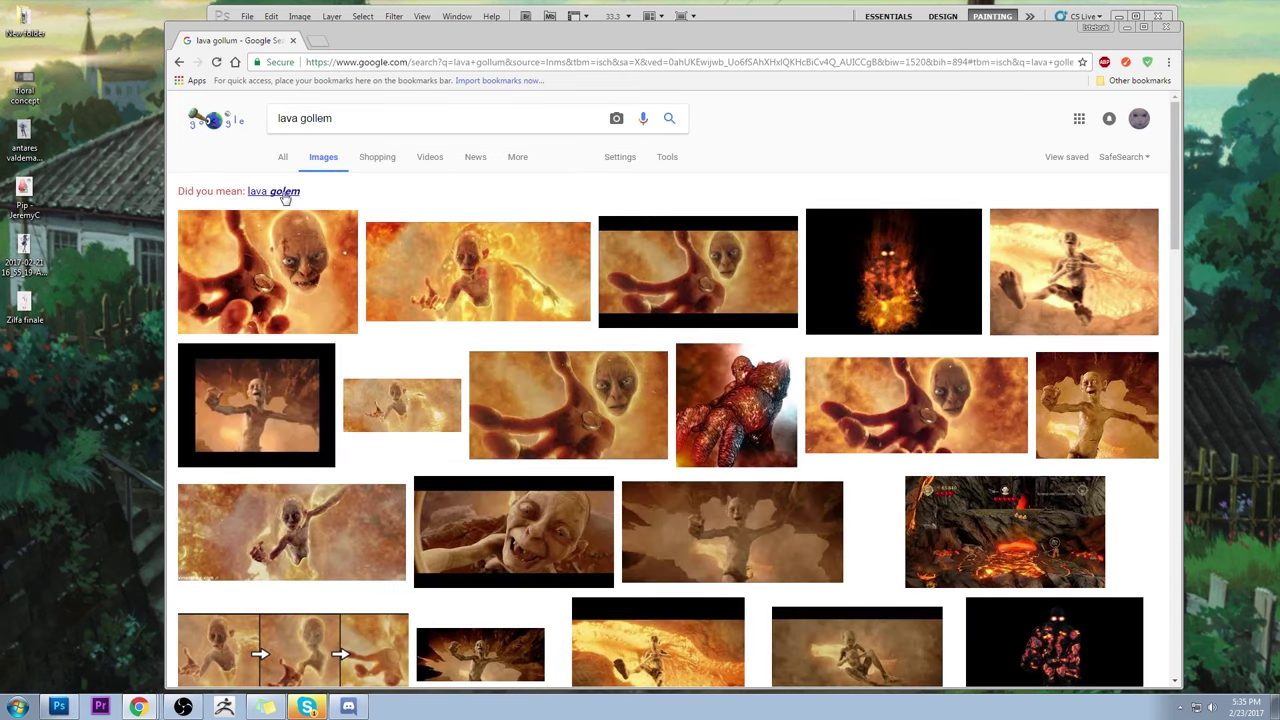
pyautogui.click(284, 194)
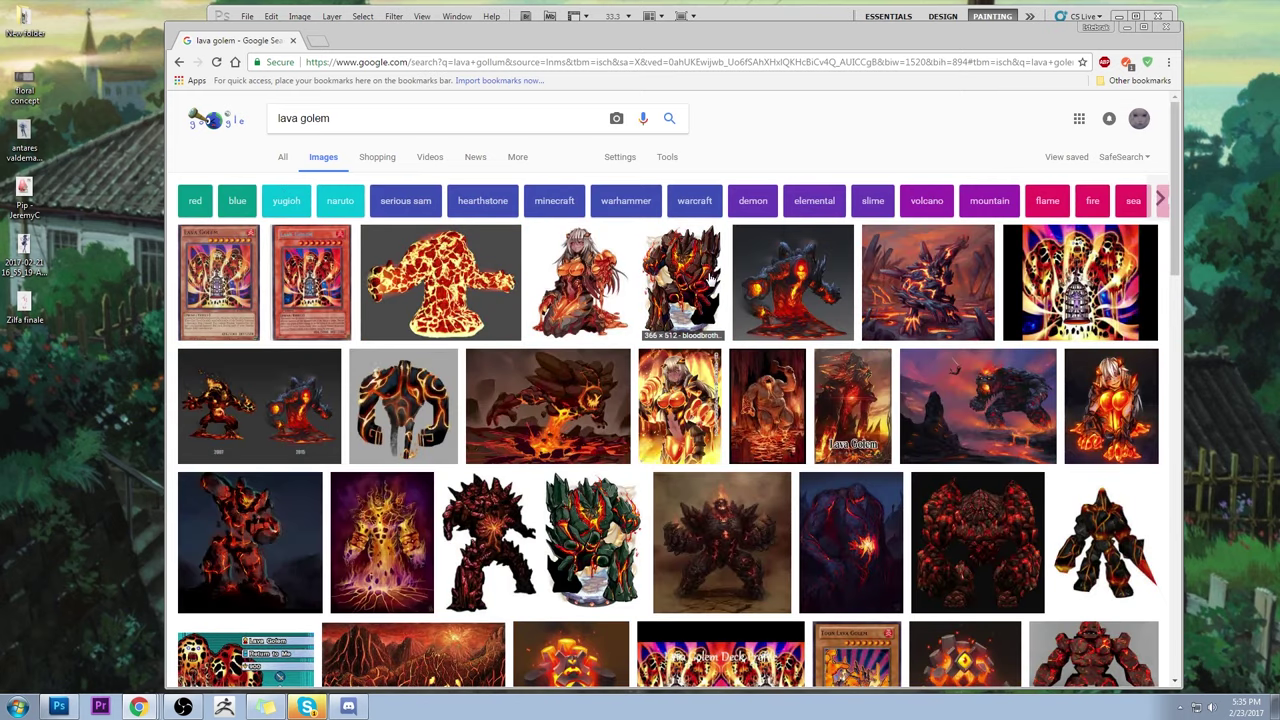
# - Preview the Krasgar Lava Golem painting, the lava golem girl, and the glowing-veined golem
pyautogui.click(868, 280)
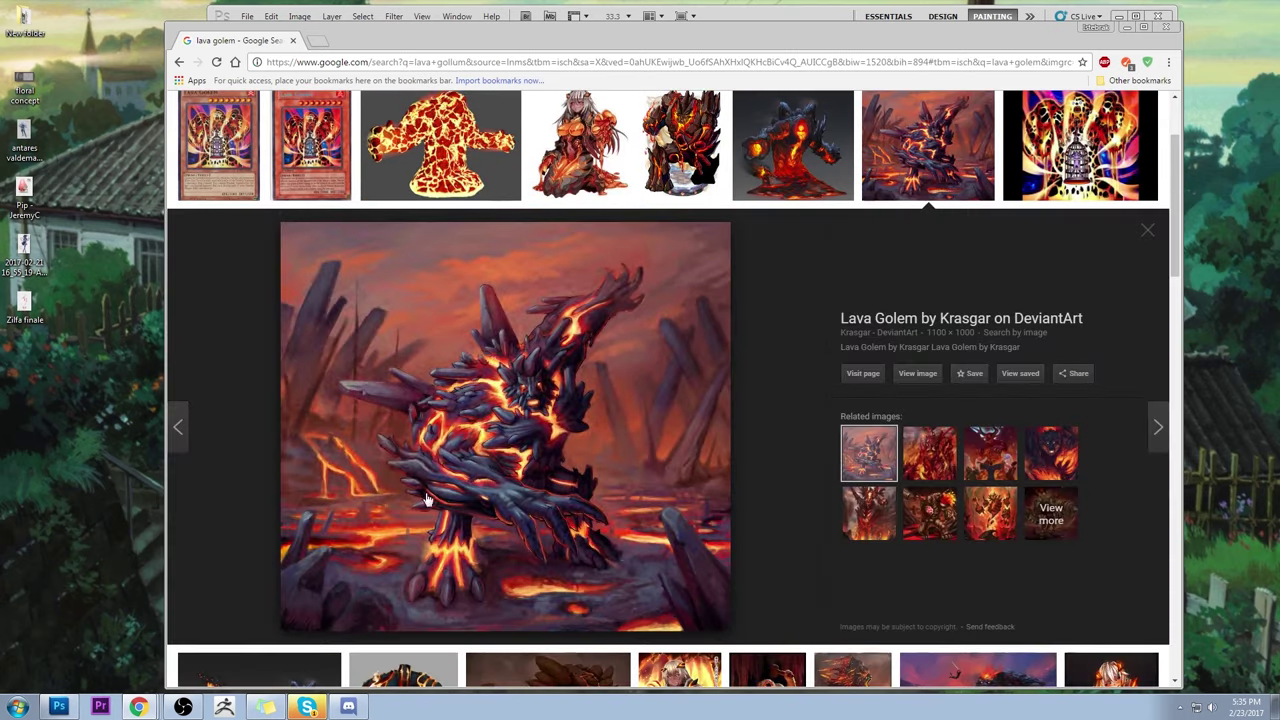
pyautogui.scroll(-4, 818, 300)
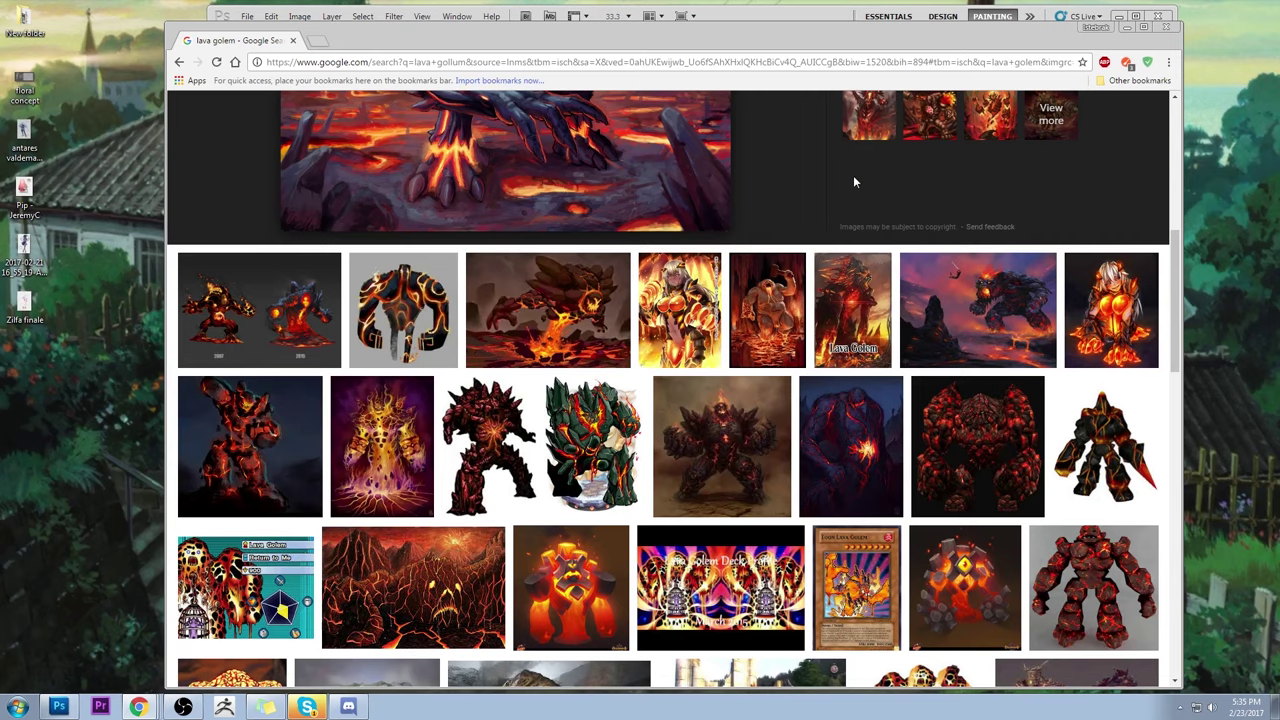
pyautogui.scroll(-2, 840, 179)
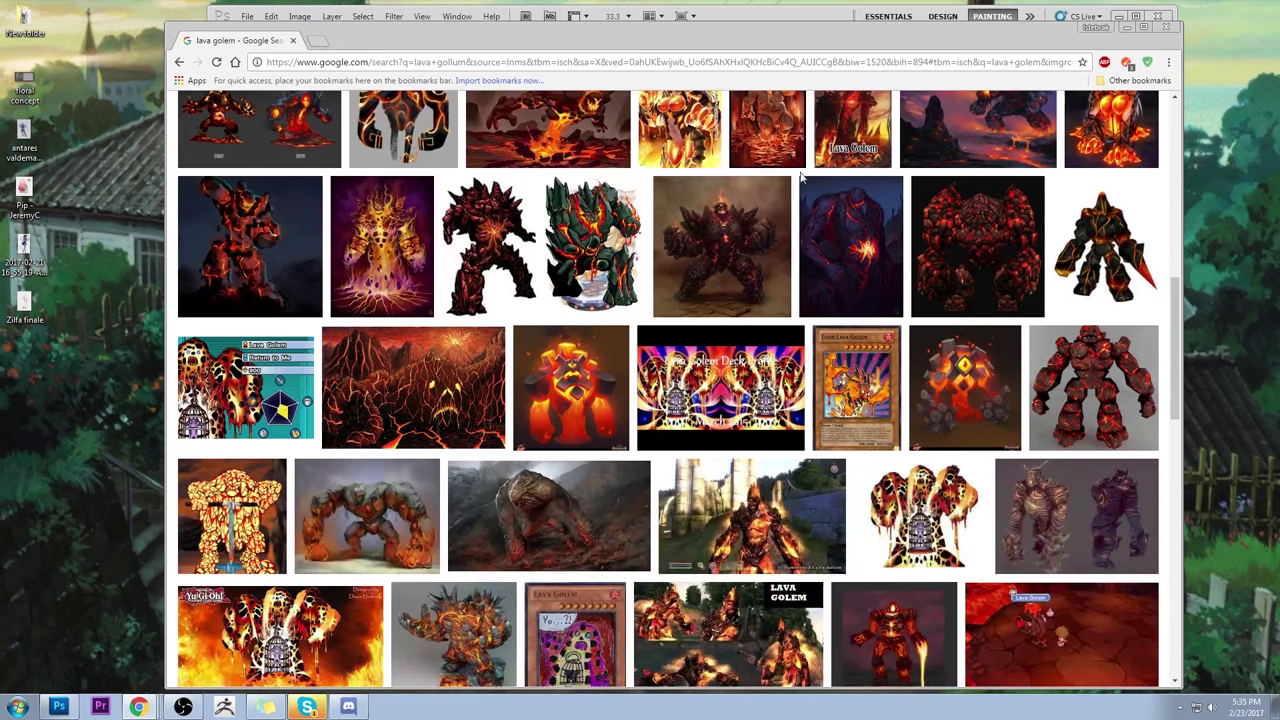
pyautogui.click(688, 137)
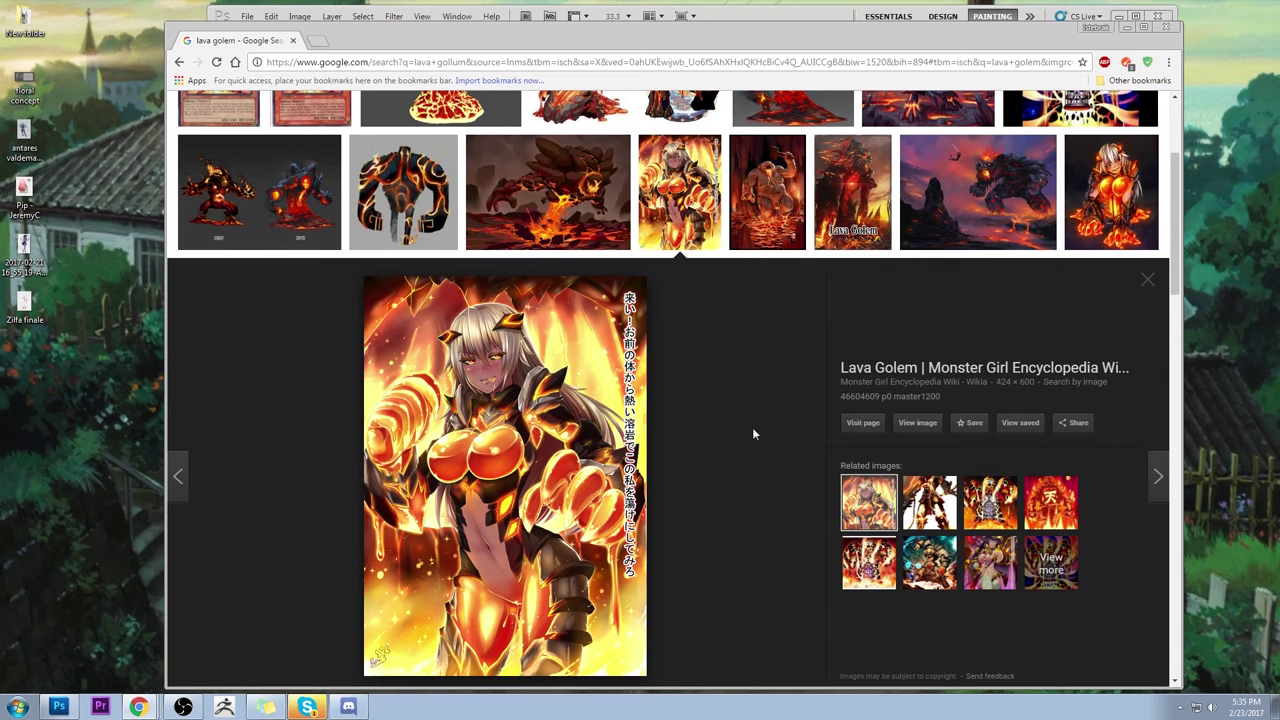
pyautogui.press('Left')
pyautogui.press('Left')
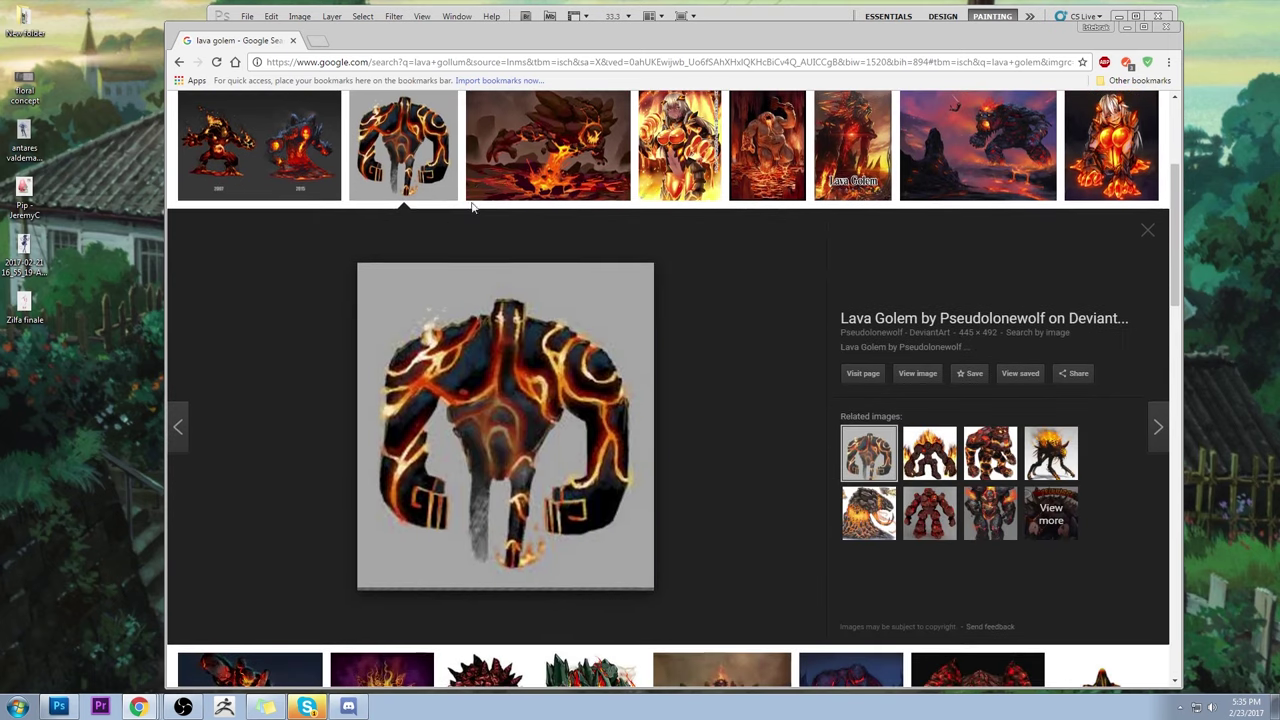
pyautogui.scroll(-2, 755, 333)
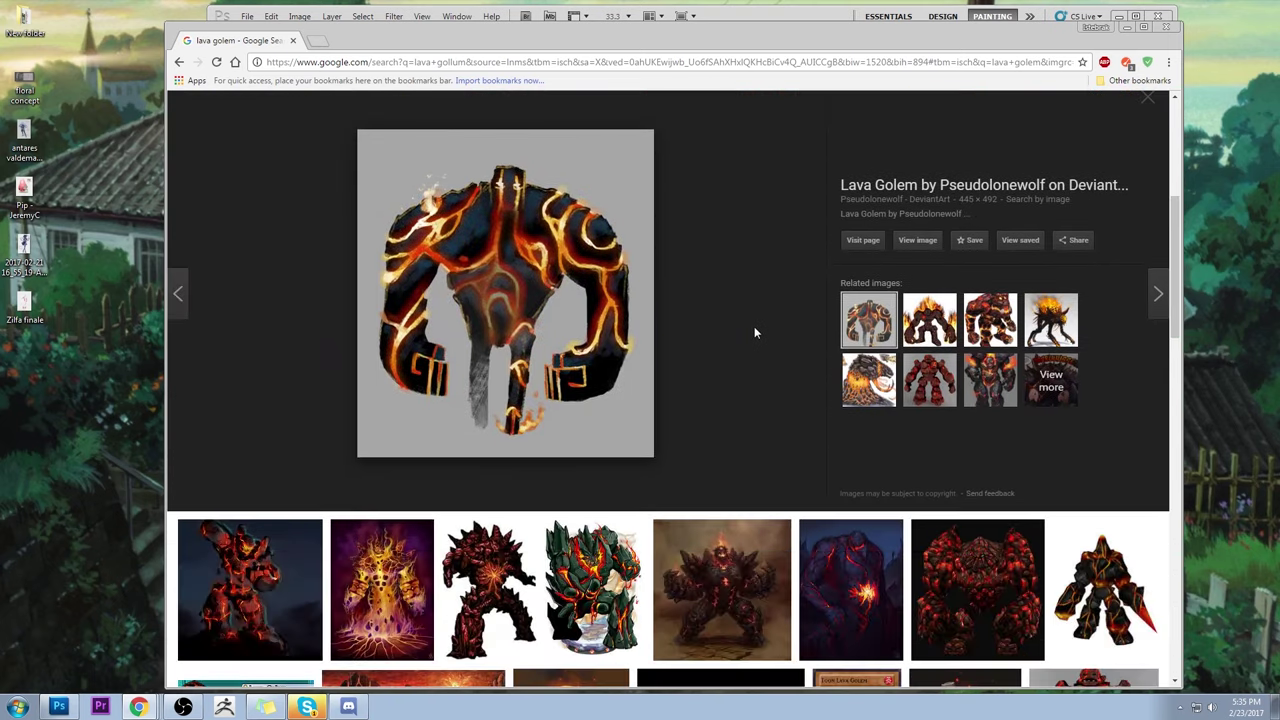
pyautogui.scroll(-1, 750, 345)
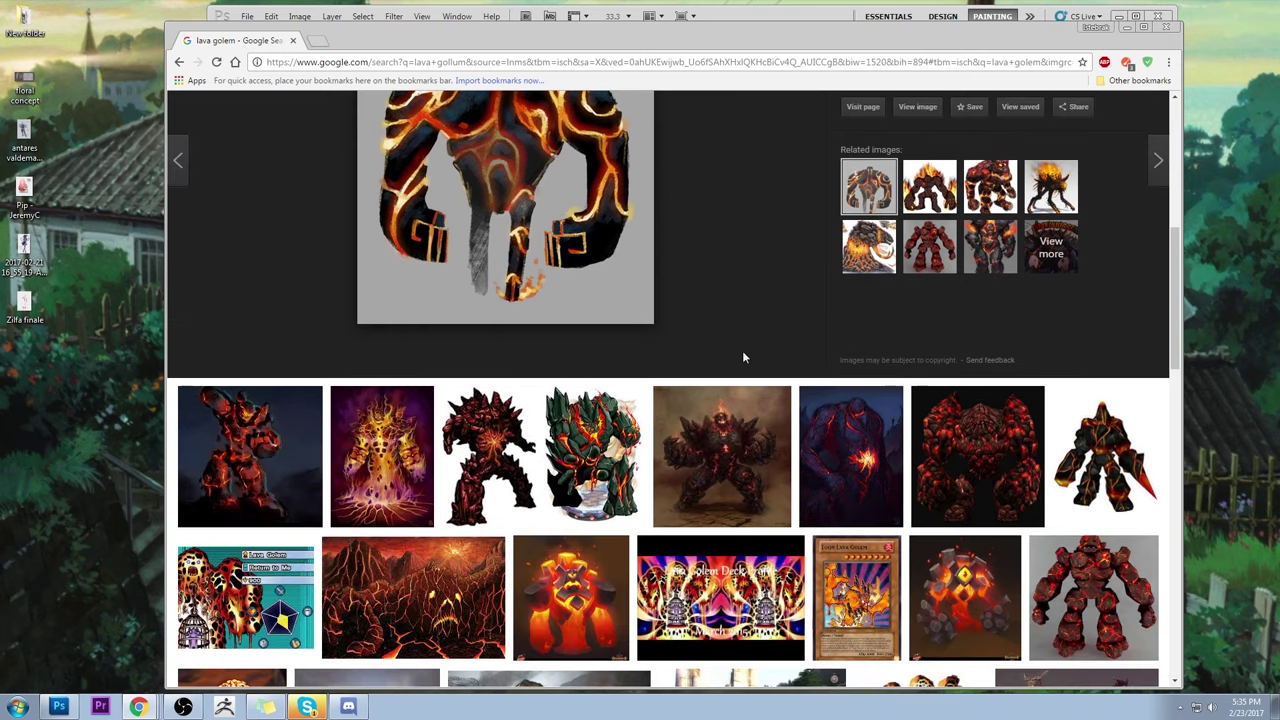
pyautogui.scroll(-2, 742, 345)
pyautogui.scroll(-1, 741, 340)
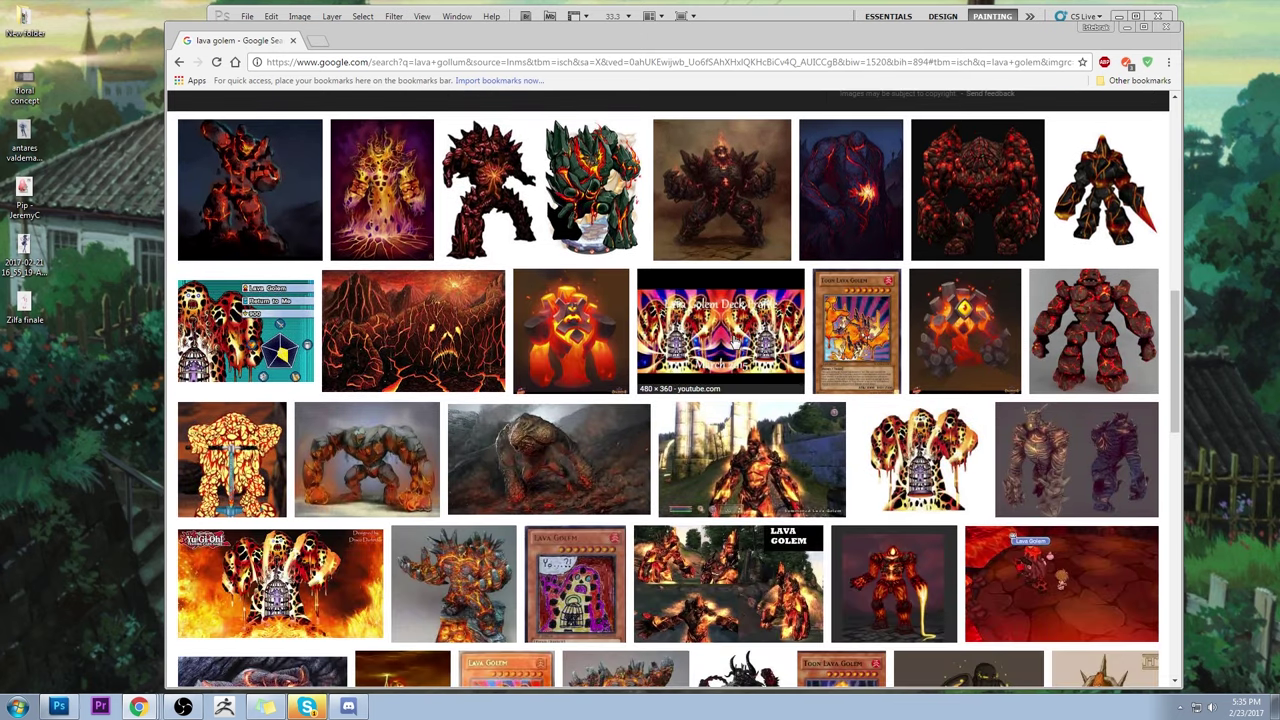
pyautogui.scroll(-2, 735, 342)
pyautogui.scroll(10, 735, 342)
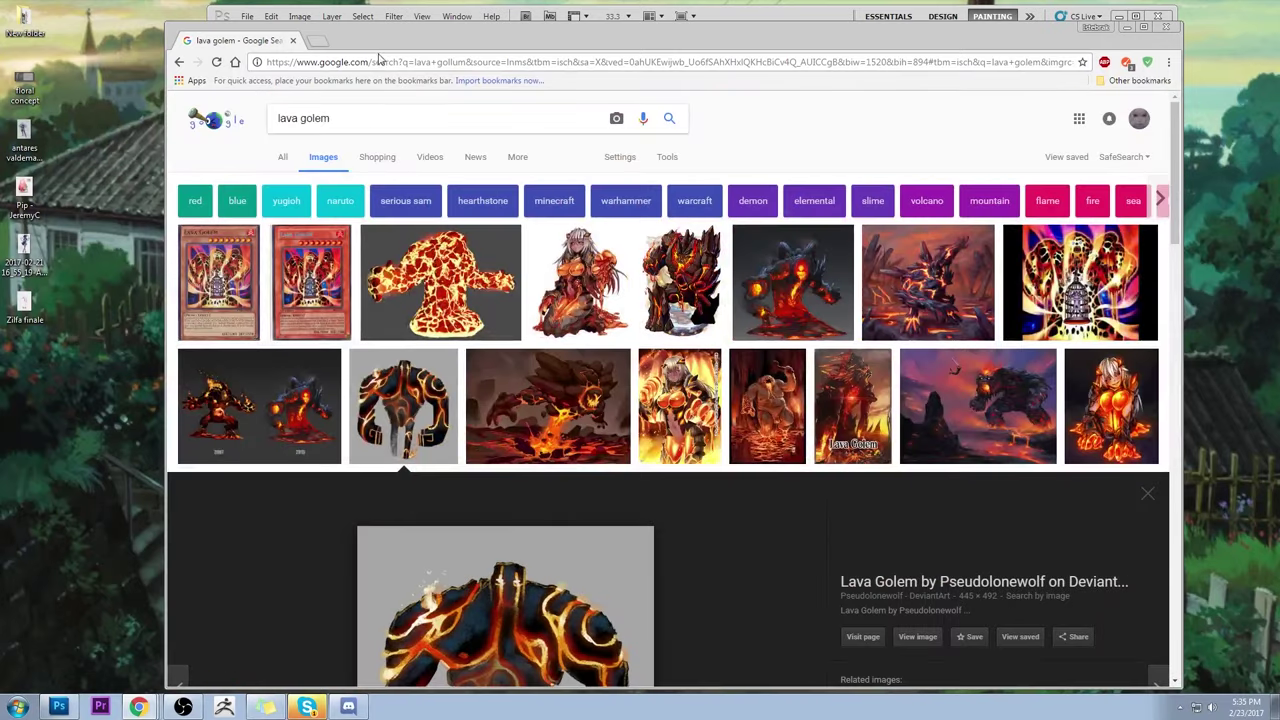
pyautogui.tripleClick(266, 126)
# - Search 'angelarium' and preview Angel of Memory, the wheel-halo figure and the meditating figure
pyautogui.write('angelarium')
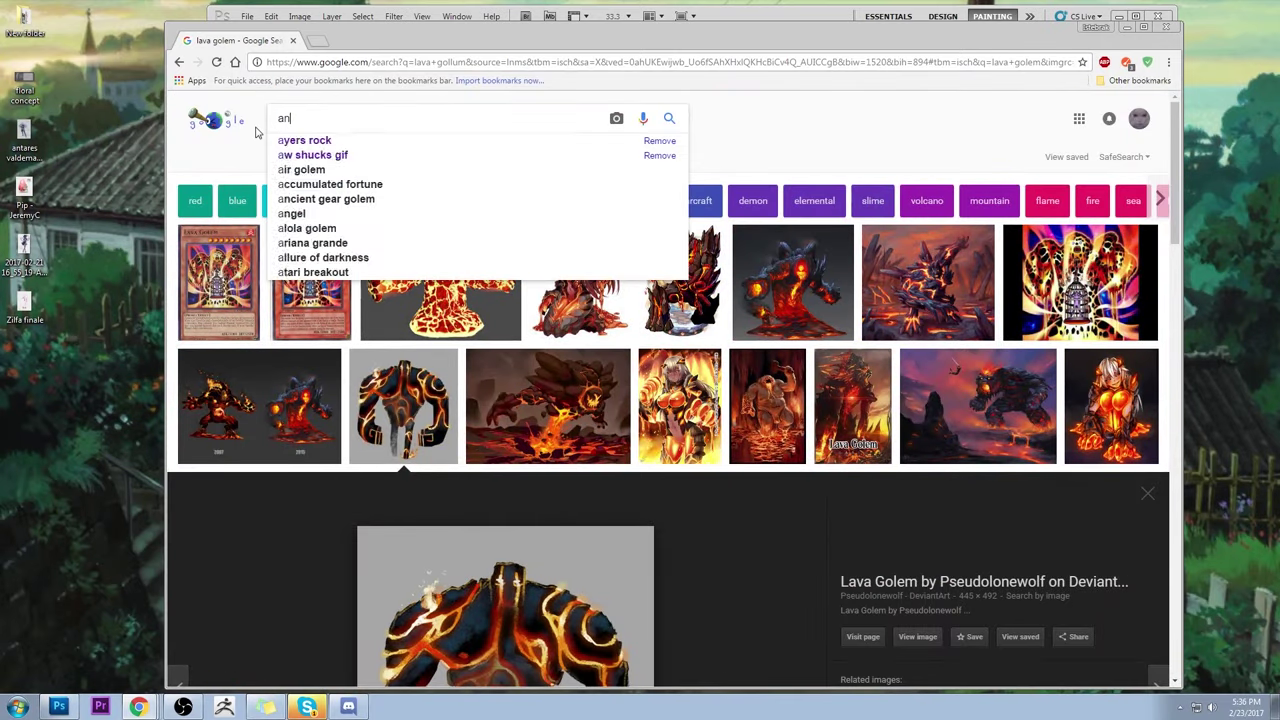
pyautogui.press('Return')
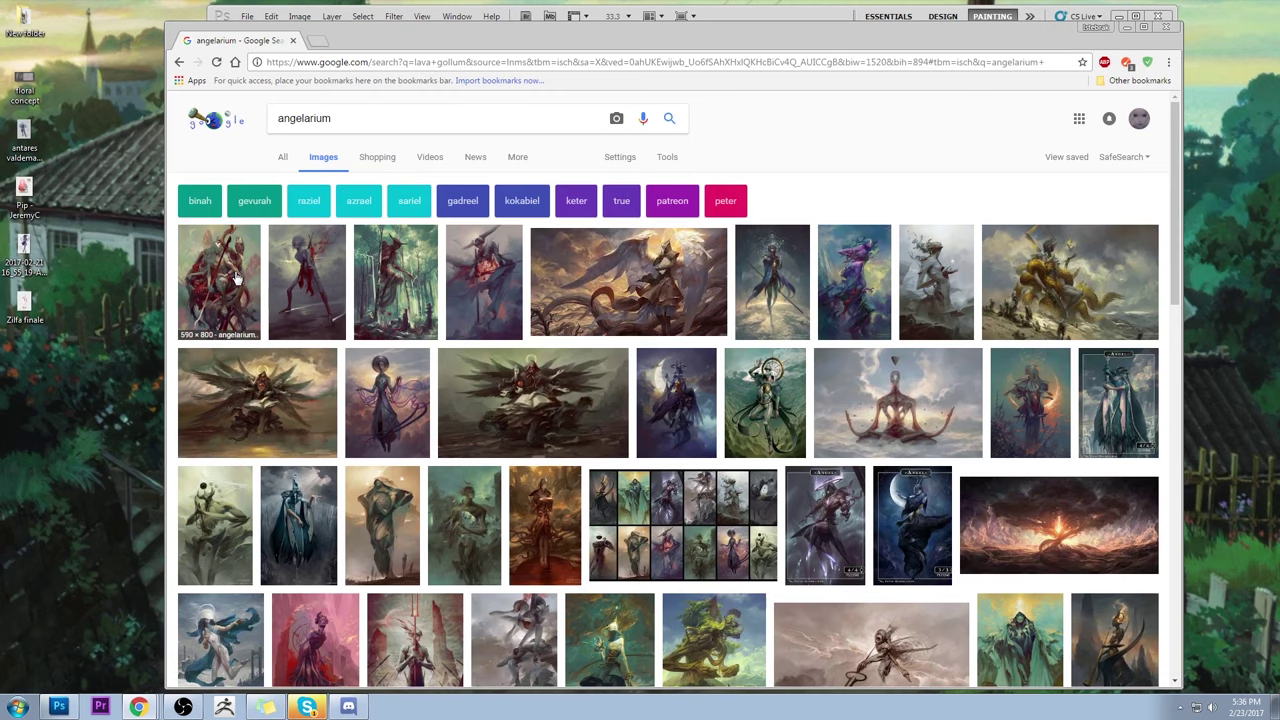
pyautogui.click(381, 386)
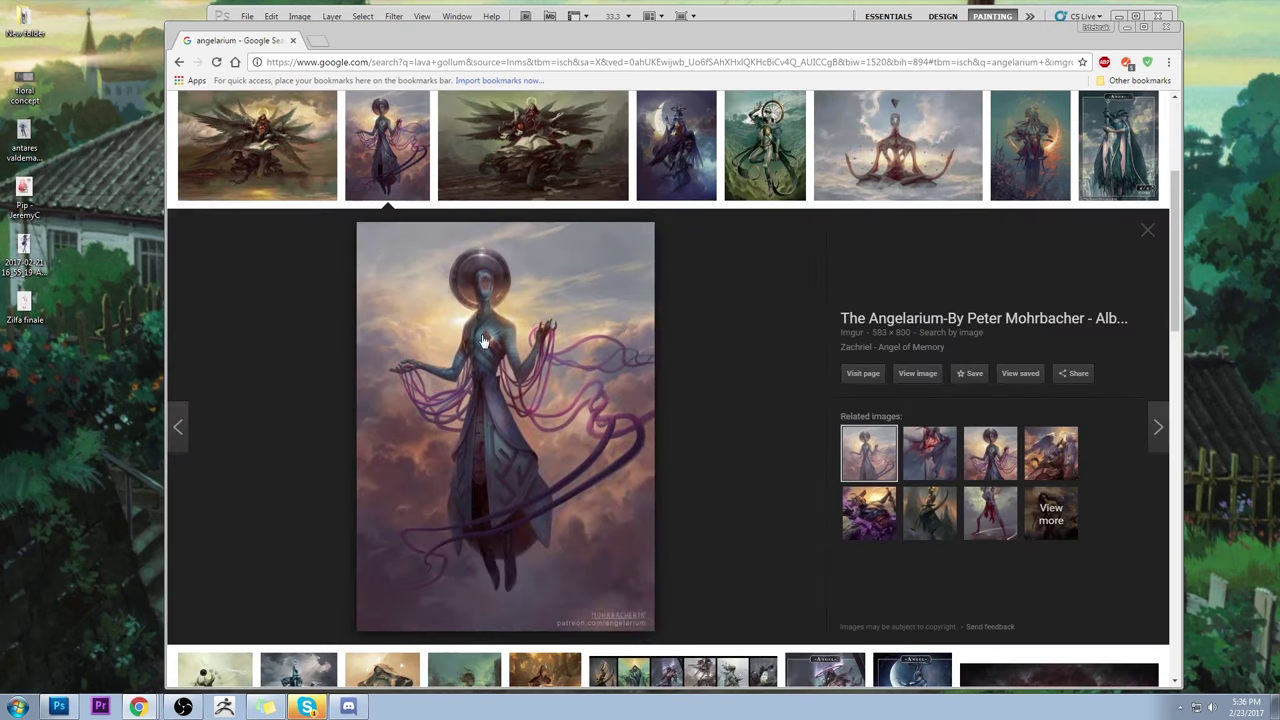
pyautogui.scroll(2, 707, 412)
pyautogui.click(773, 264)
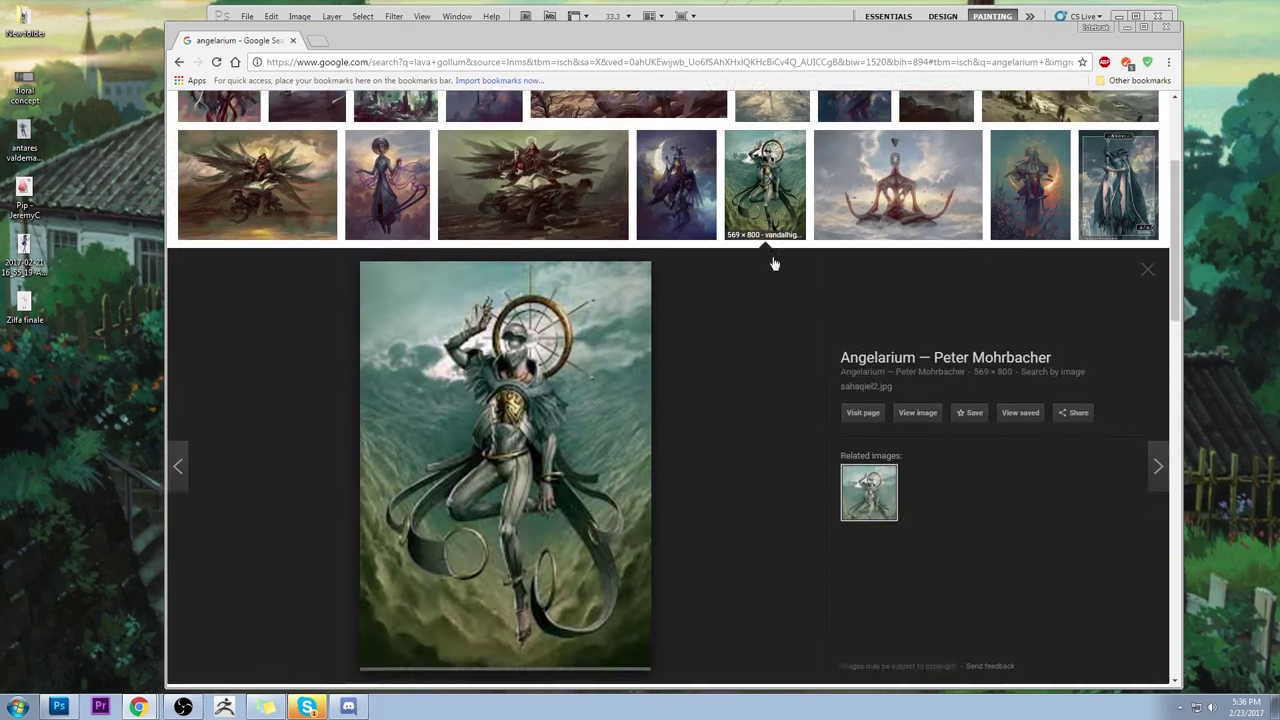
pyautogui.click(911, 149)
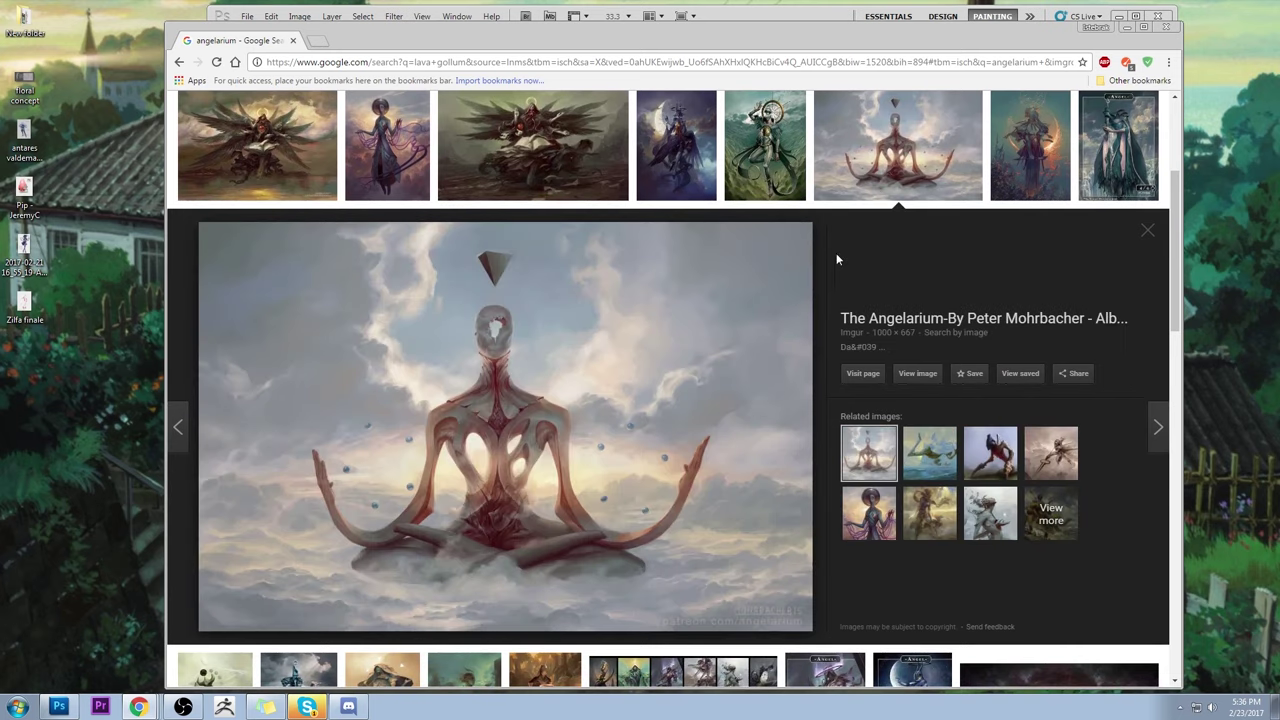
# - Preview the crescent, pale grey, Seraphim and armoured angel paintings, then minimize Chrome
pyautogui.scroll(1, 1054, 290)
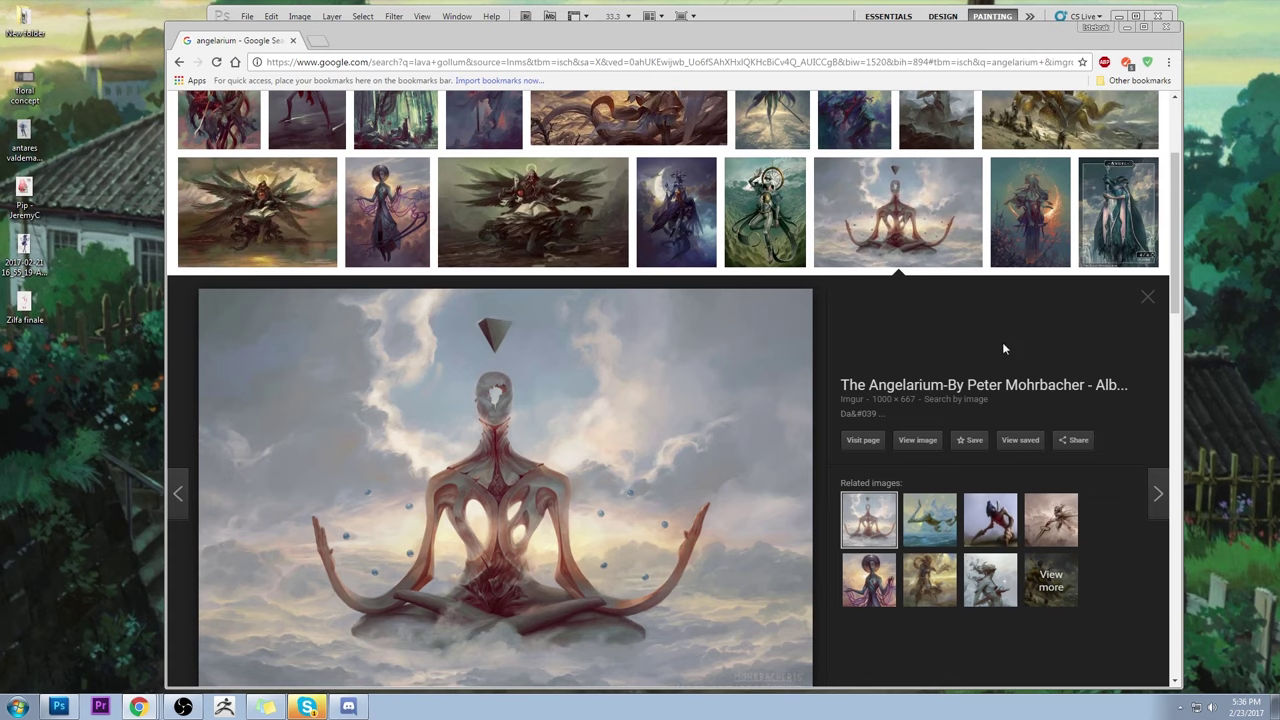
pyautogui.click(1032, 195)
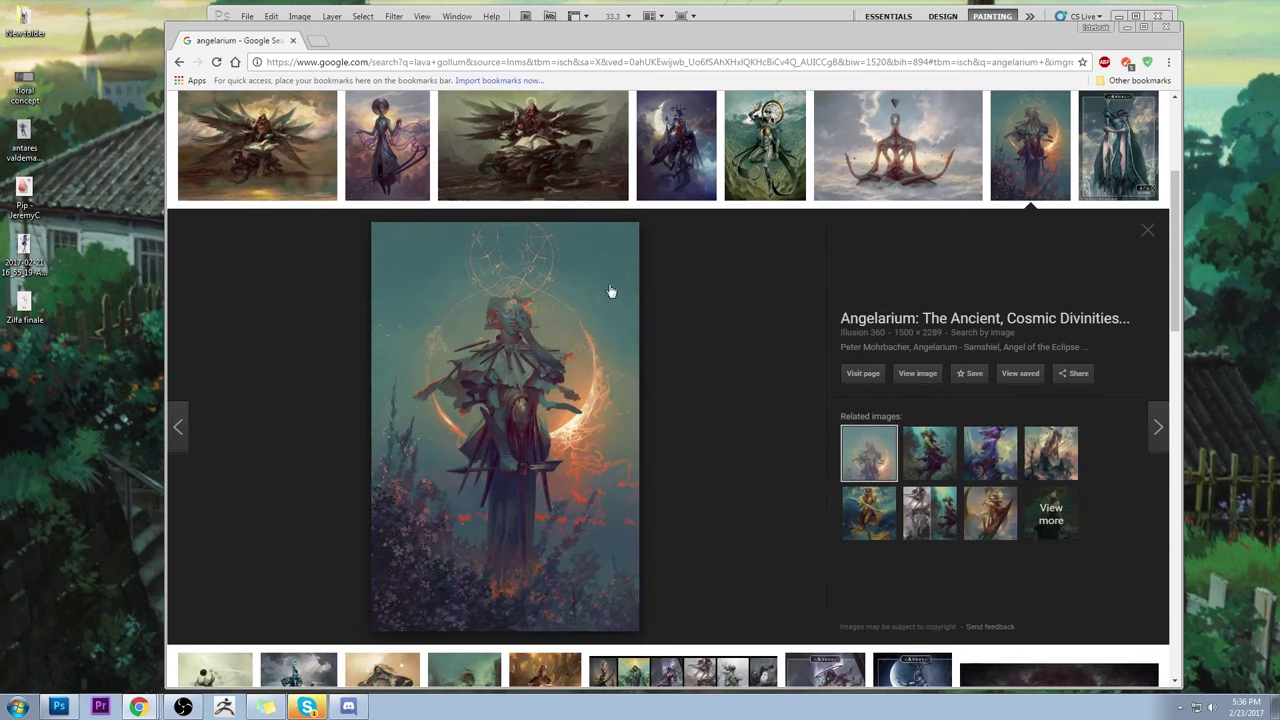
pyautogui.scroll(3, 425, 210)
pyautogui.scroll(-3, 750, 435)
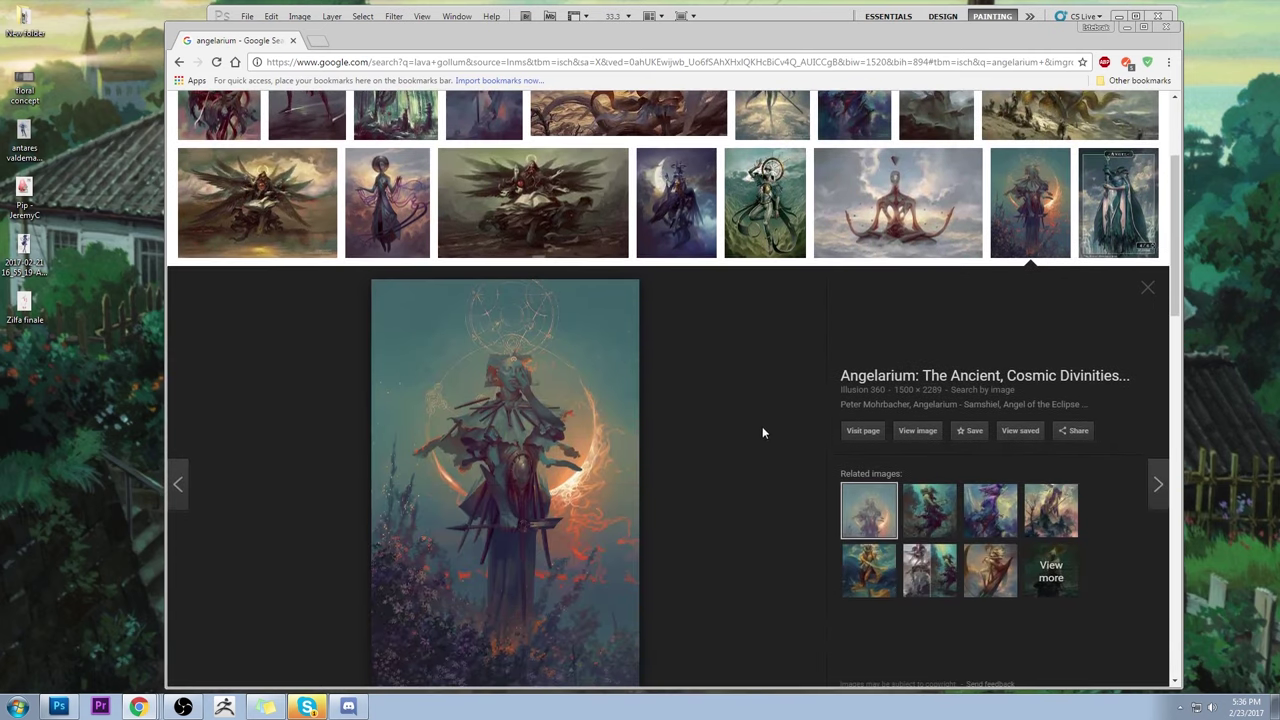
pyautogui.scroll(1, 773, 430)
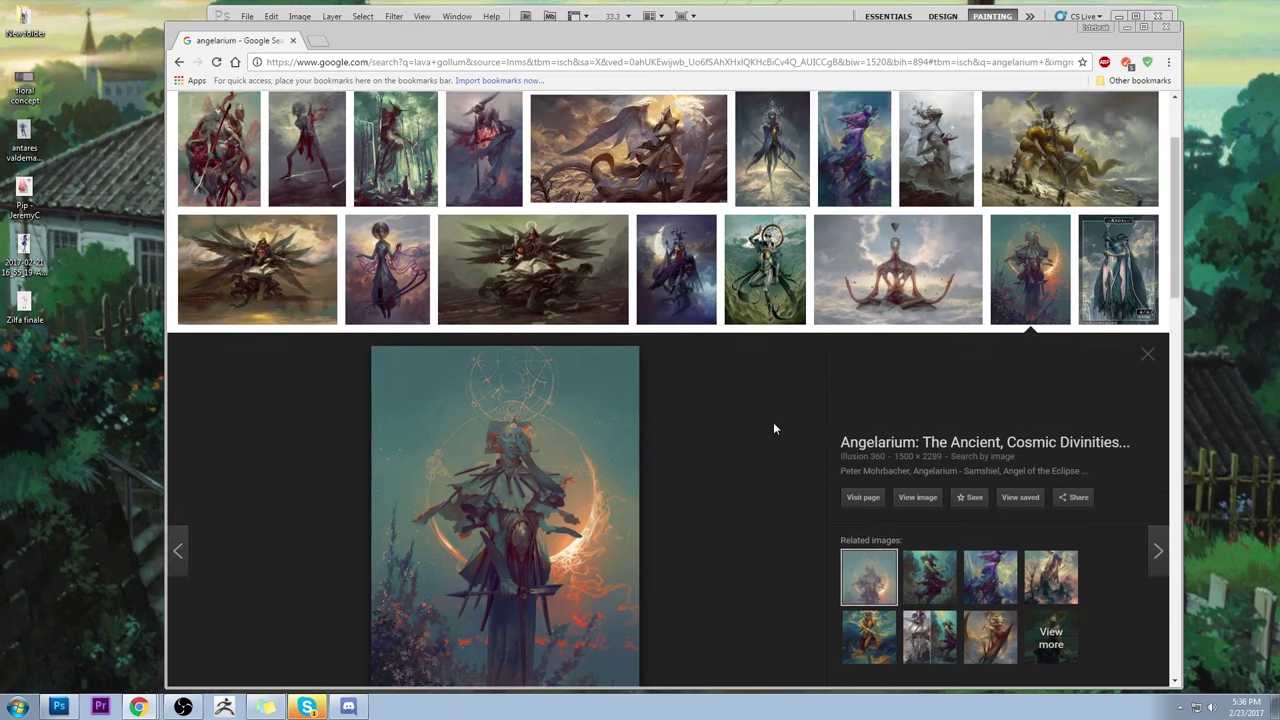
pyautogui.click(957, 155)
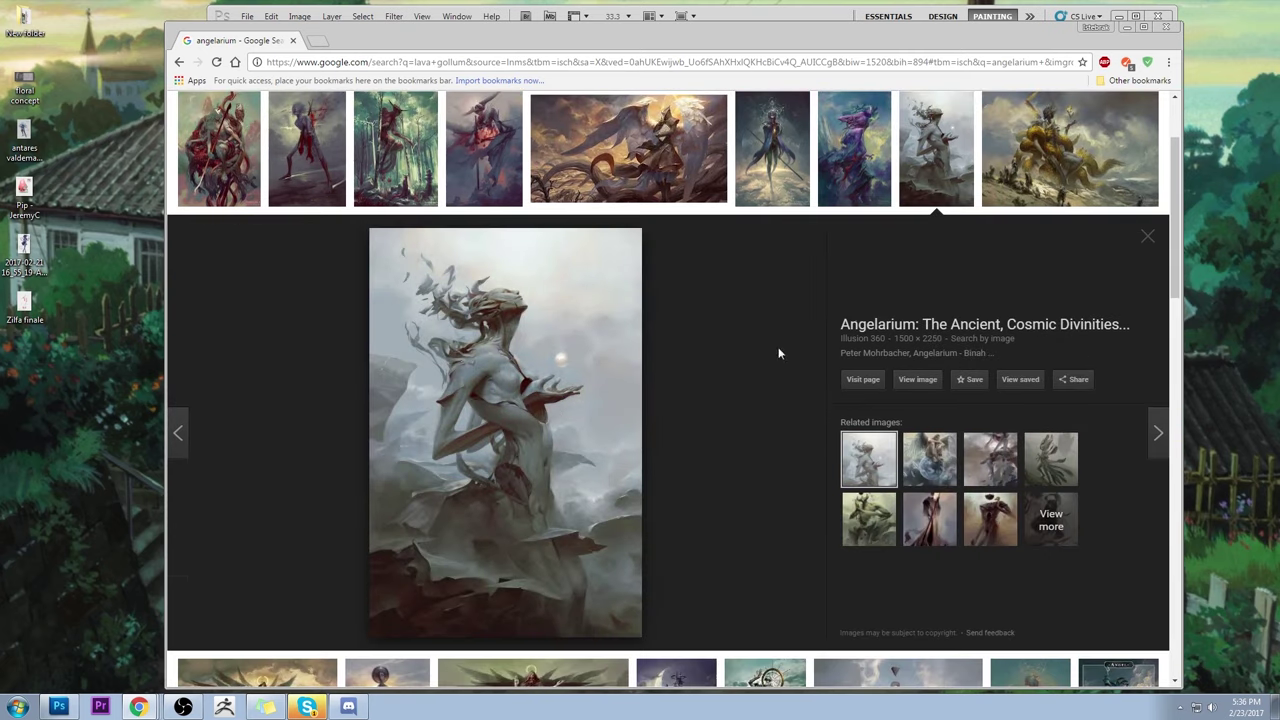
pyautogui.click(1104, 150)
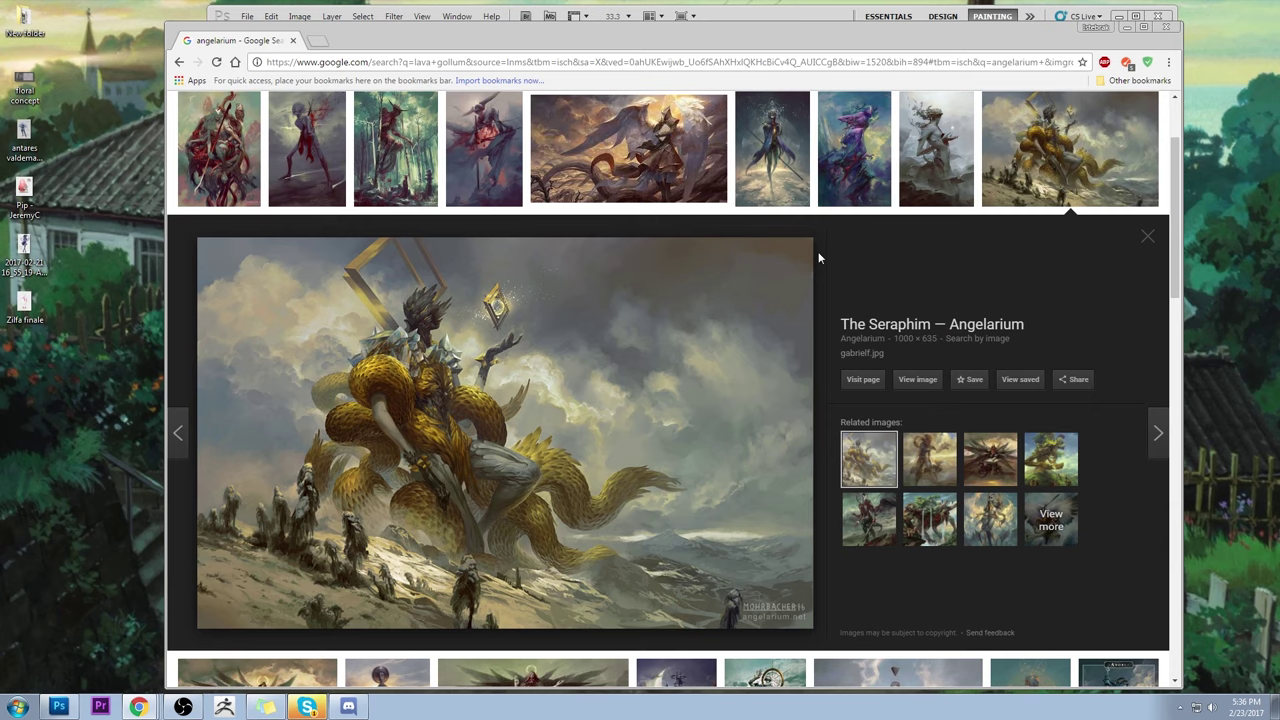
pyautogui.click(693, 146)
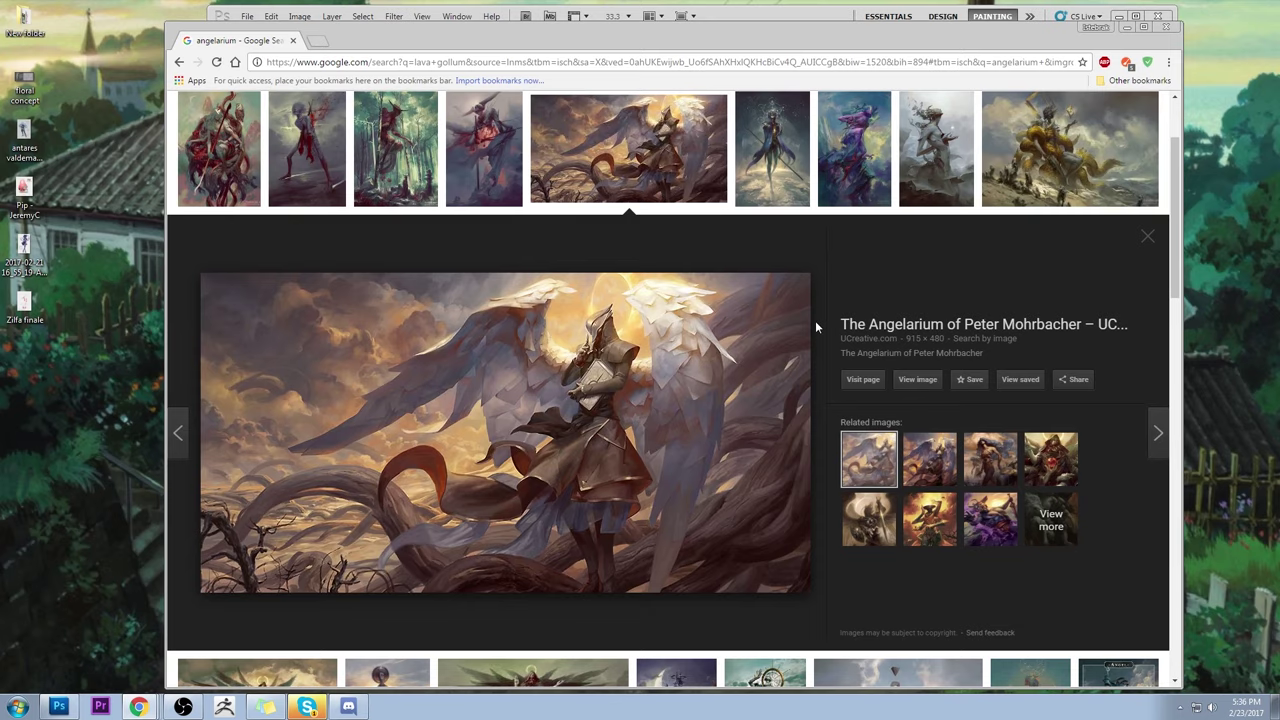
pyautogui.scroll(-6, 815, 327)
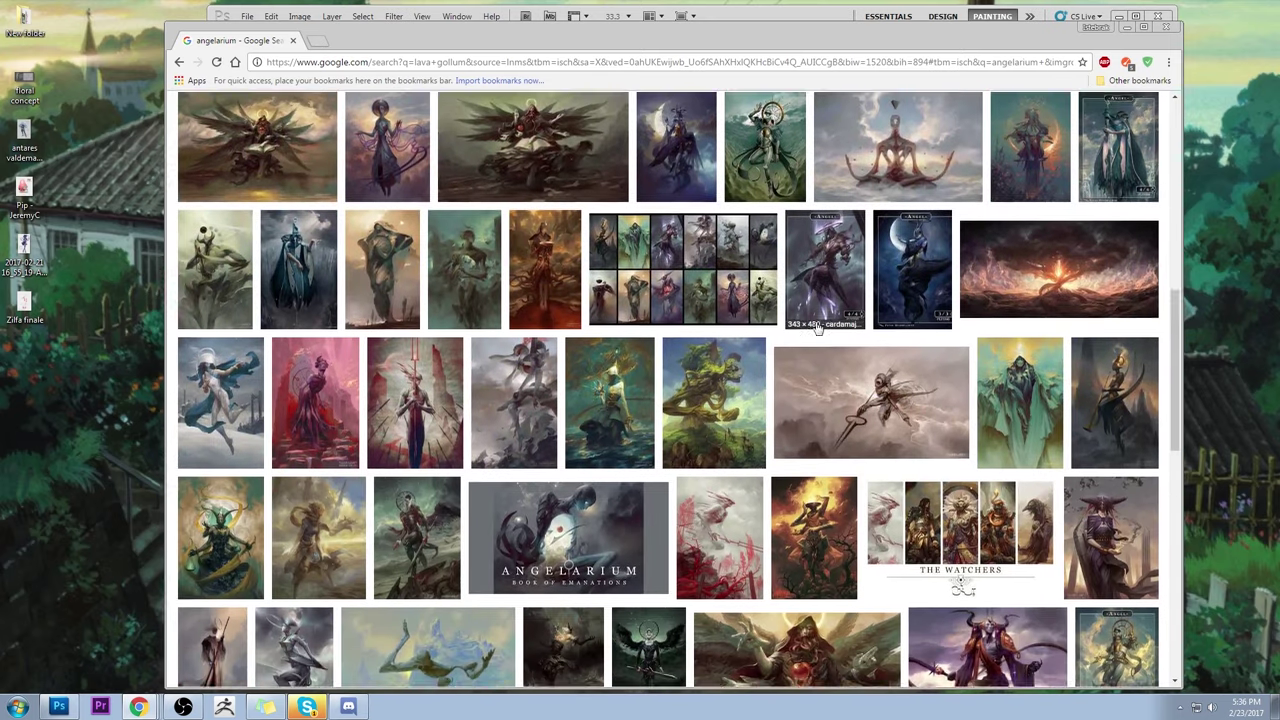
pyautogui.scroll(-2, 818, 325)
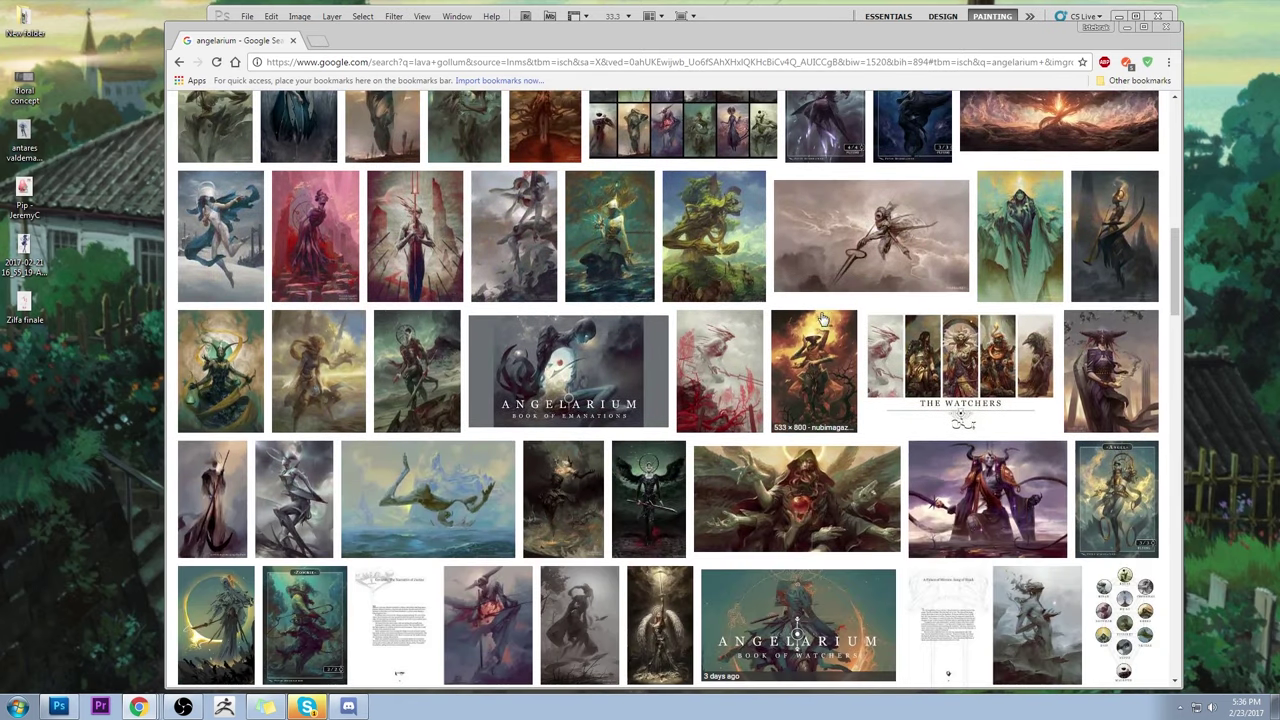
pyautogui.click(1128, 30)
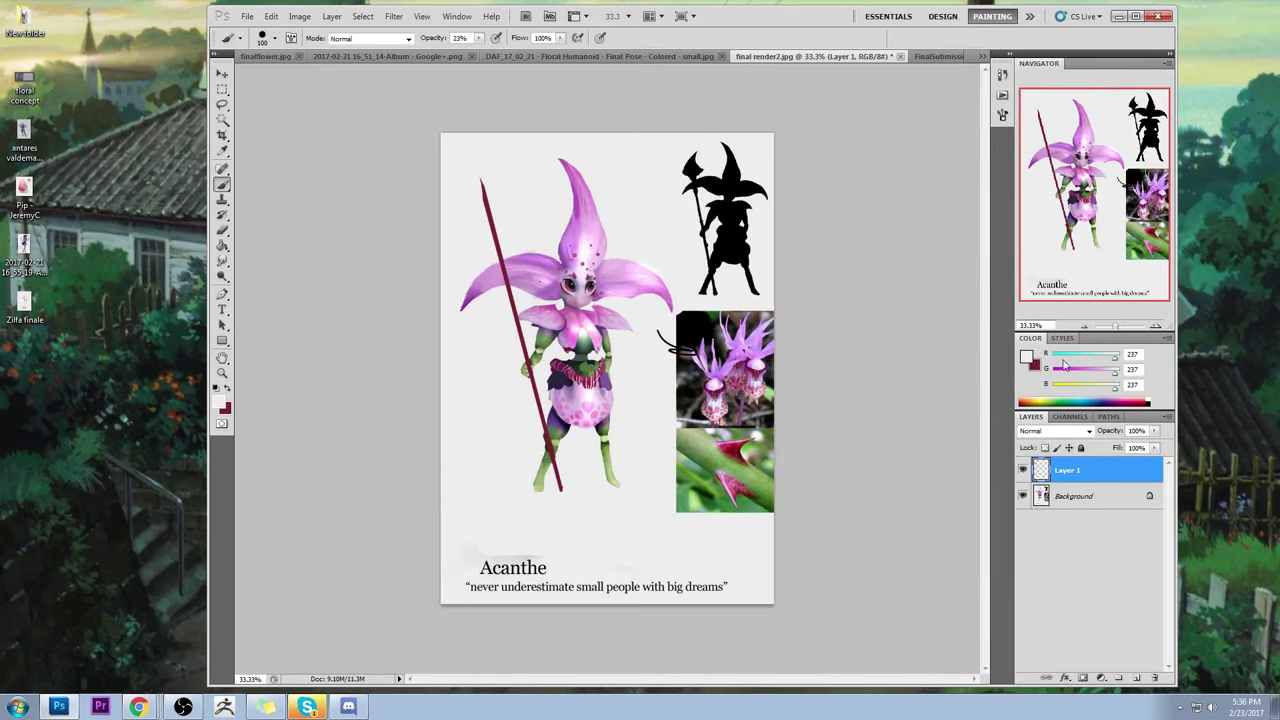
# - Delete Layer 1 and close the final render2.jpg document
pyautogui.rightClick(1095, 472)
pyautogui.click(1130, 222)
pyautogui.click(873, 57)
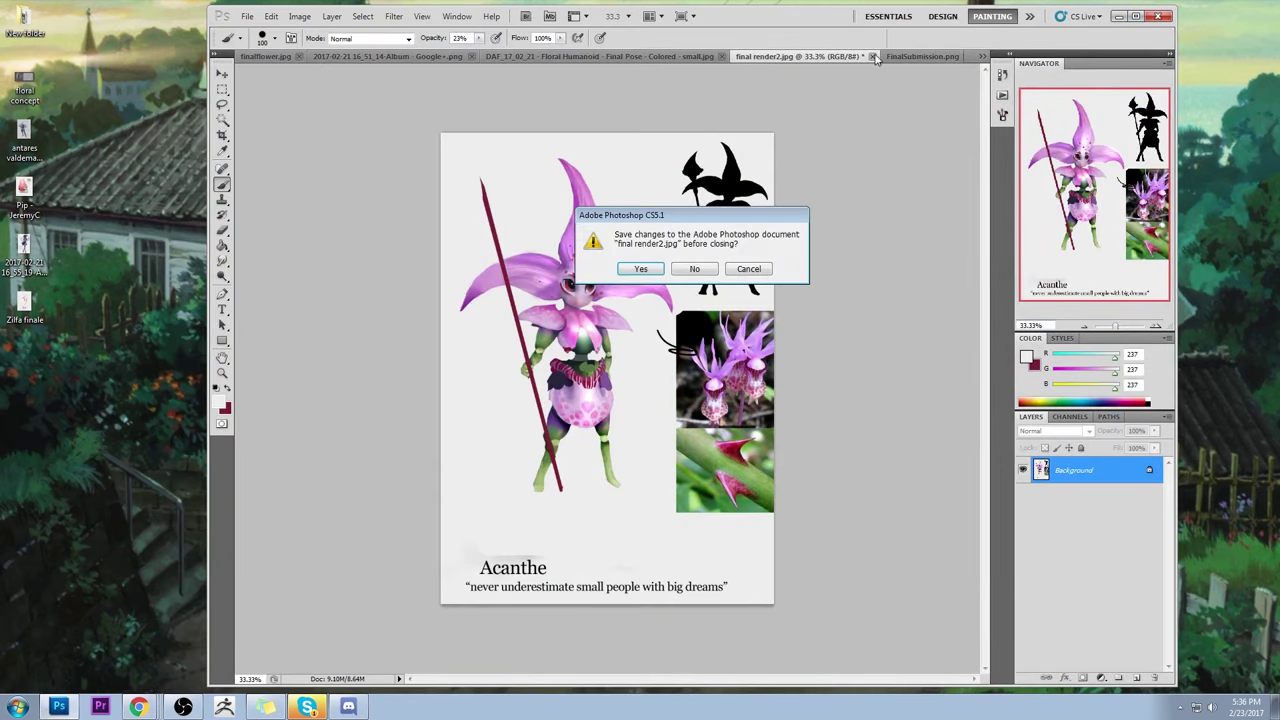
pyautogui.click(636, 272)
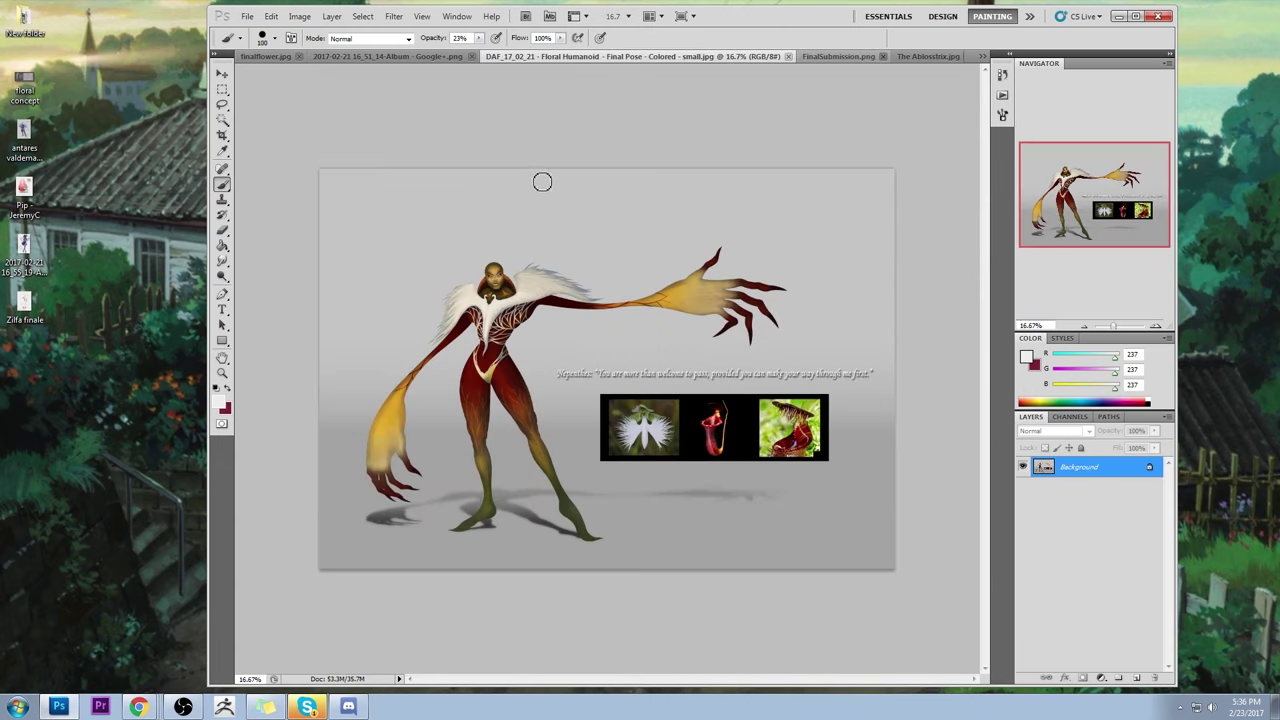
# - Zoom in on the figure's face, return to 100%, and bring up a new Chrome tab
pyautogui.press('z')
pyautogui.moveTo(463, 257); pyautogui.dragTo(509, 297)
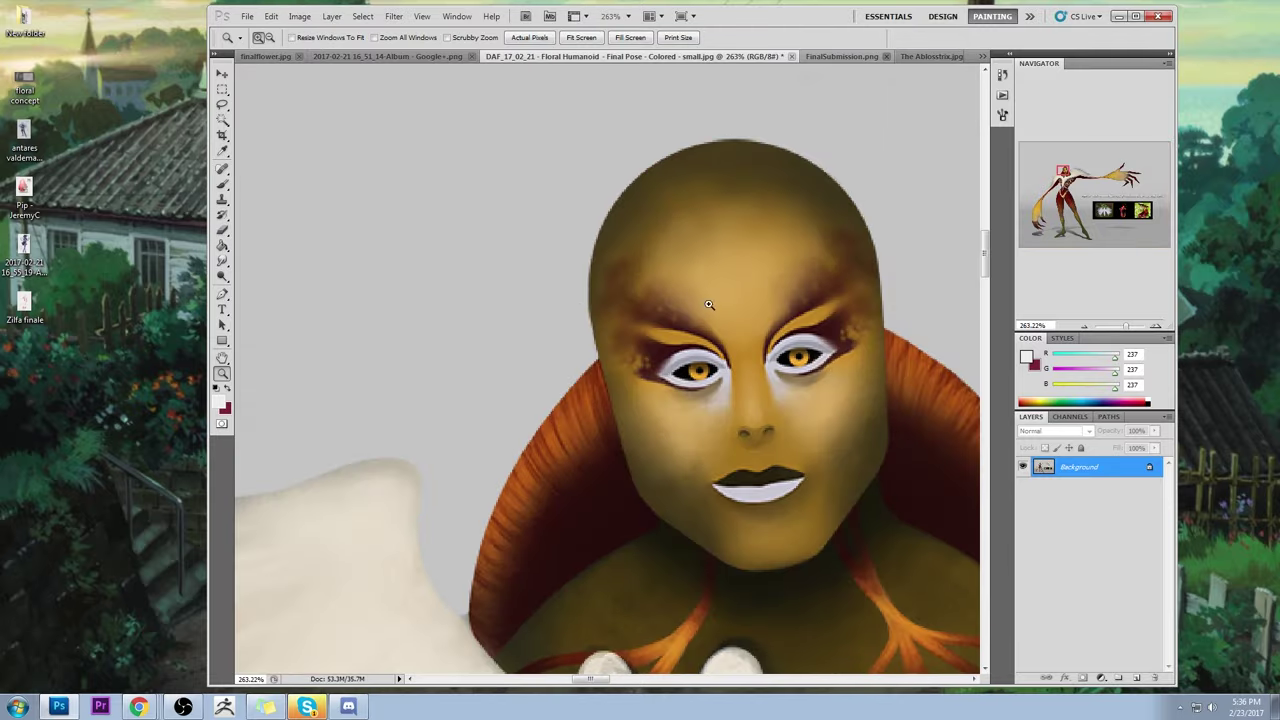
pyautogui.hotkey('ctrl', '1')
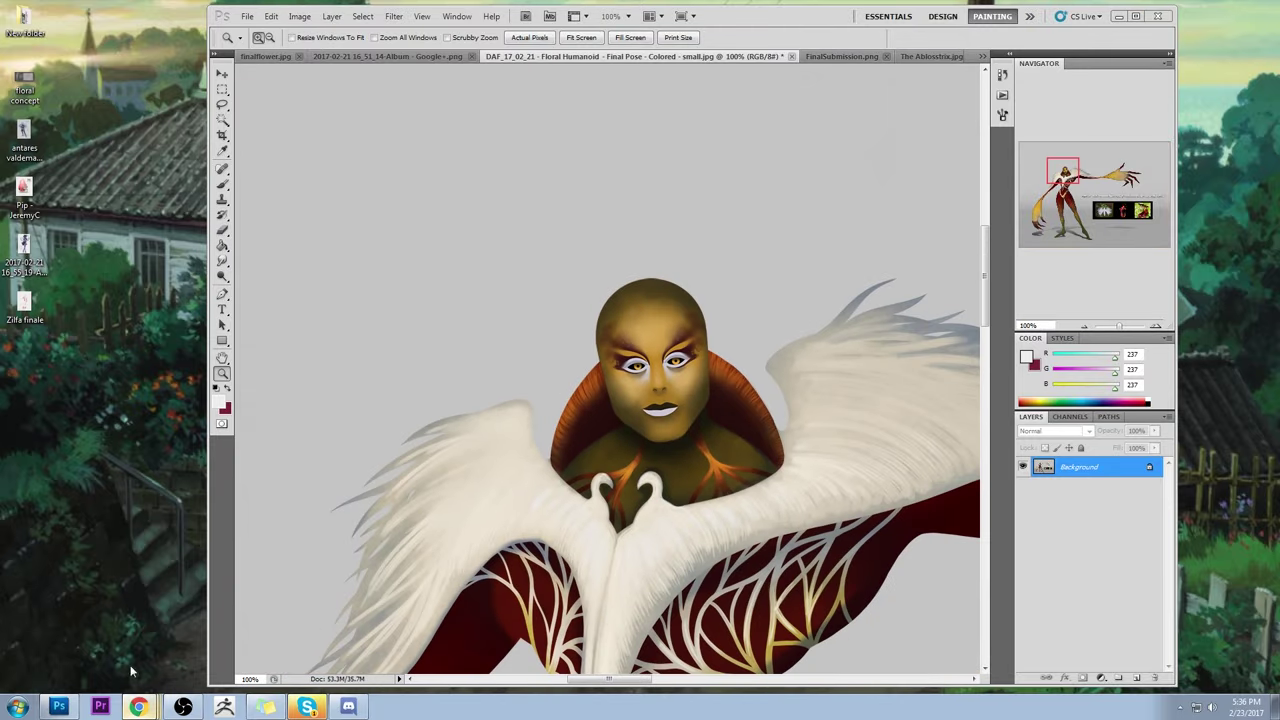
pyautogui.click(138, 707)
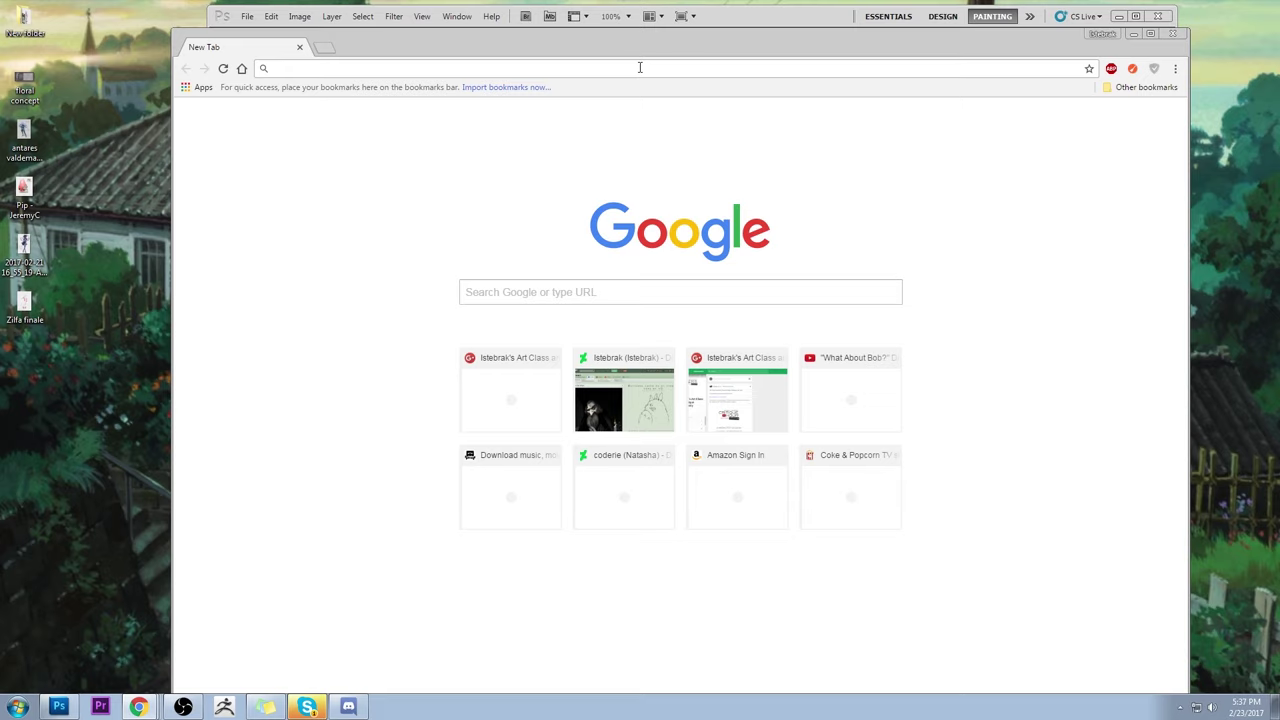
# - Browse 'drag queen makeup' images, preview the purple-lips look, then type 'crique de soleil' in a new tab
pyautogui.write('drag queen makeupo')
pyautogui.press('Return')
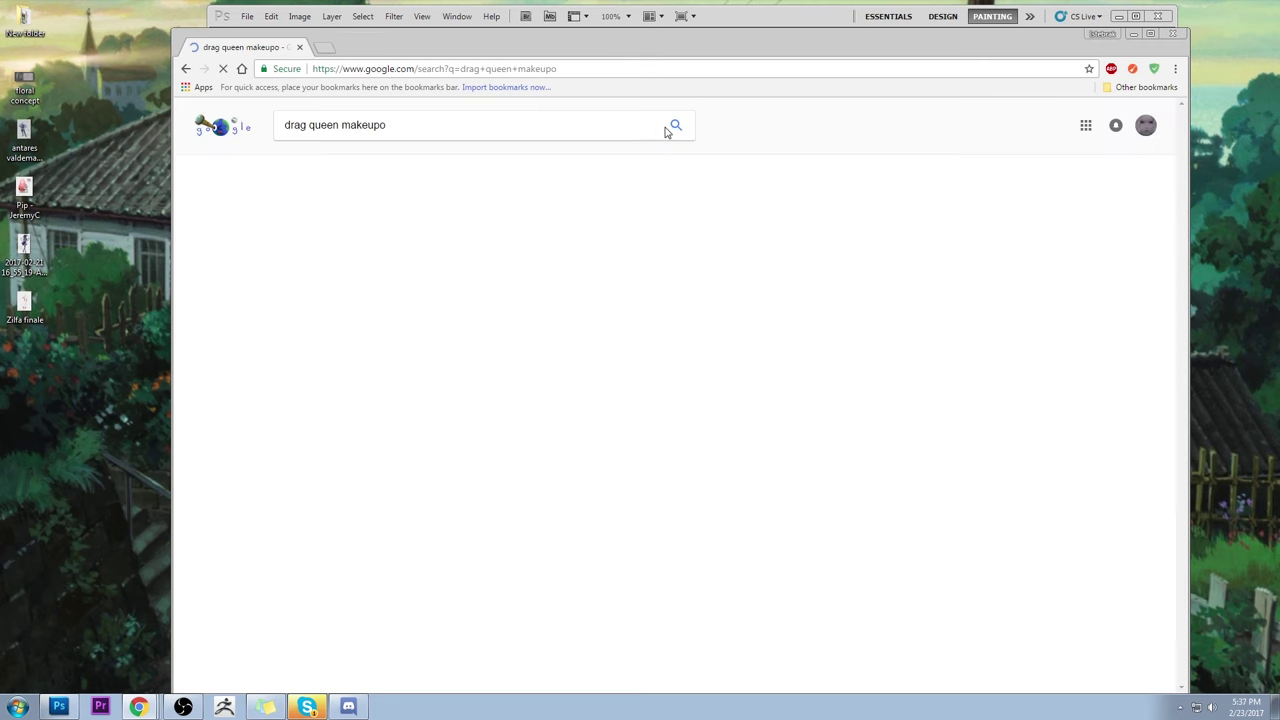
pyautogui.click(333, 166)
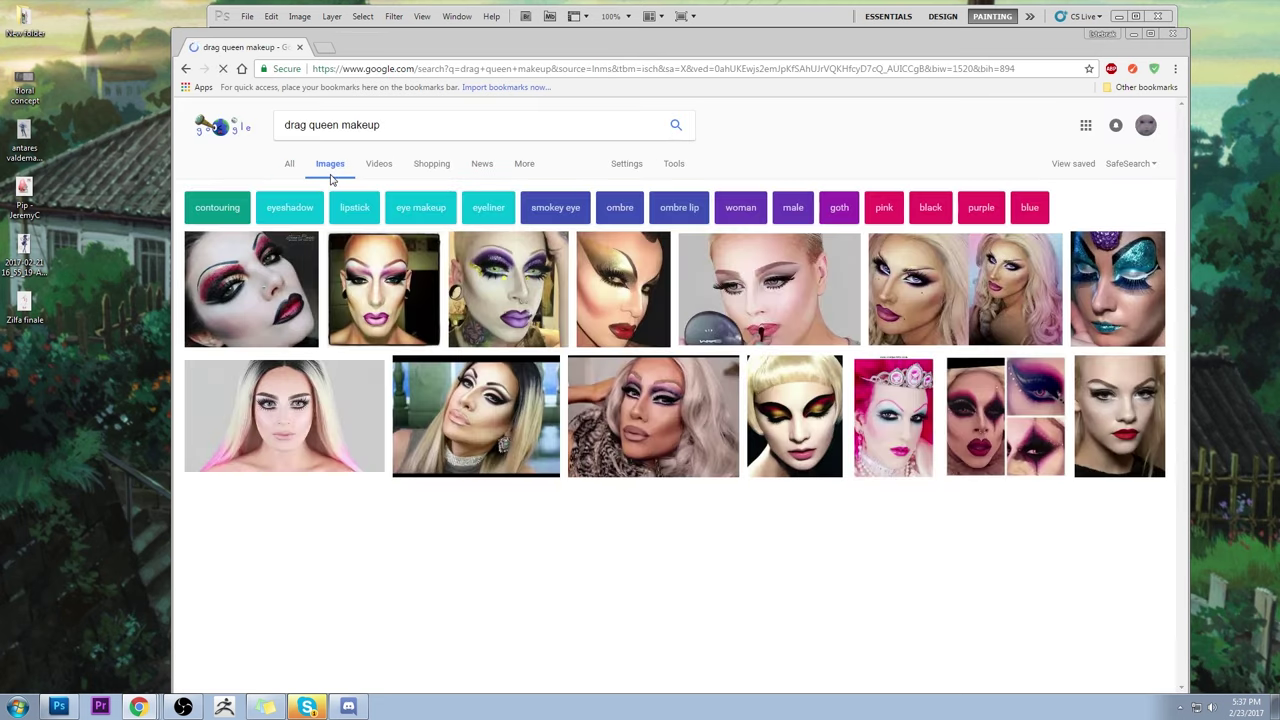
pyautogui.click(392, 275)
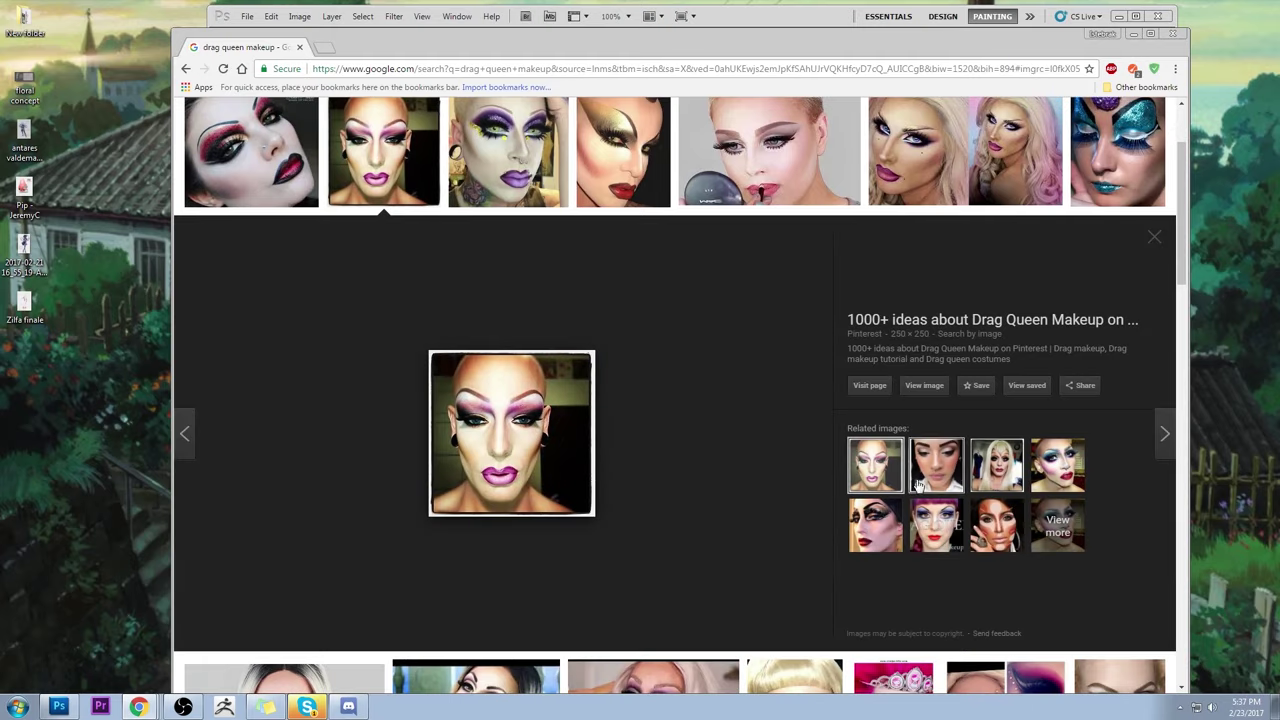
pyautogui.scroll(-3, 643, 360)
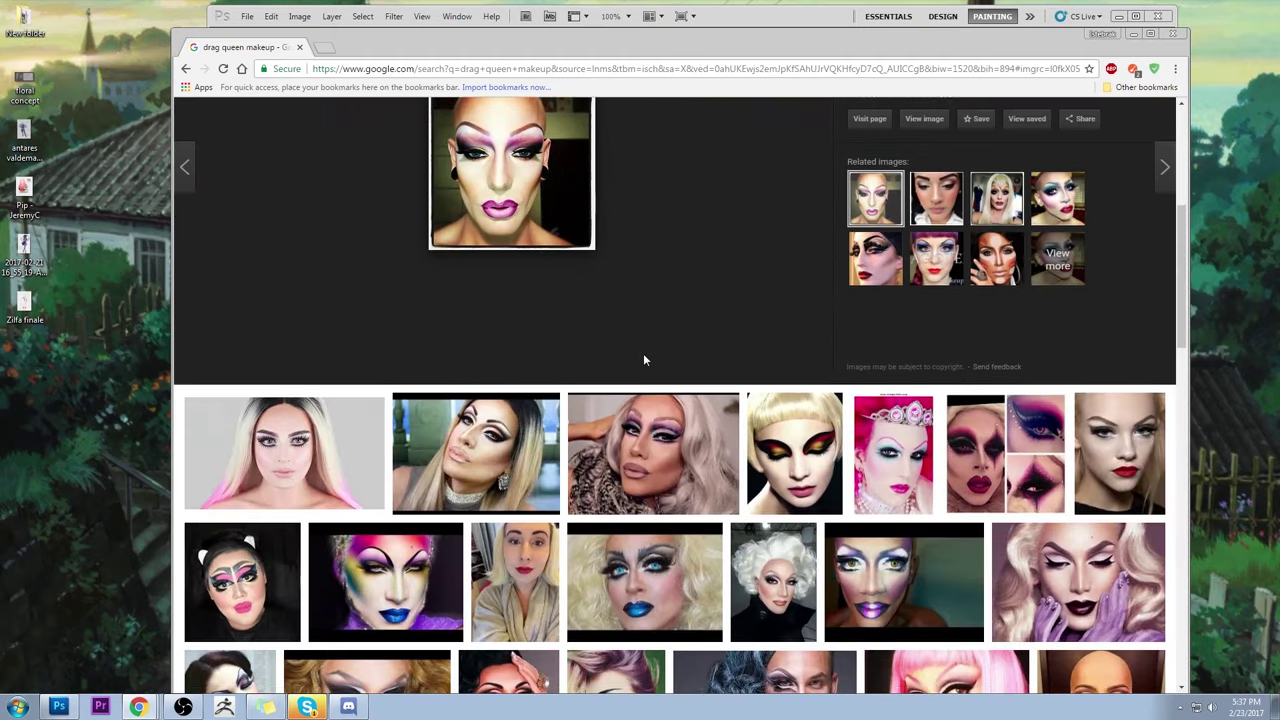
pyautogui.scroll(-3, 716, 437)
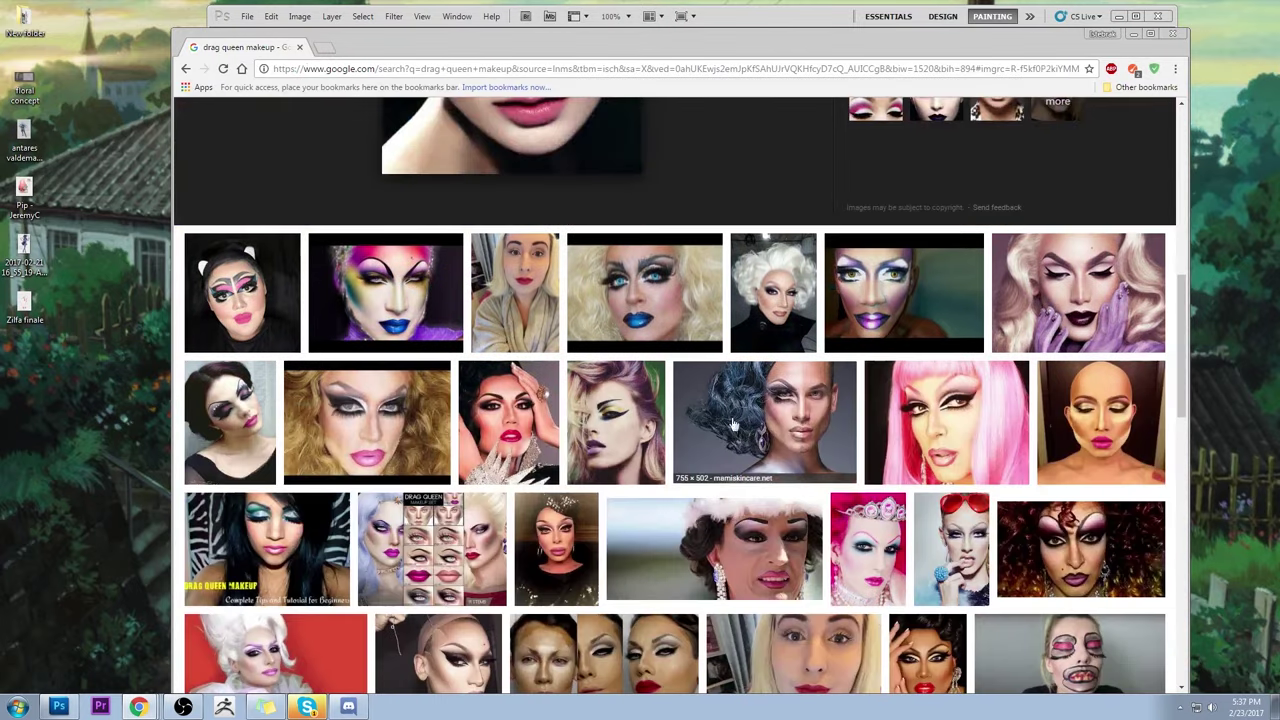
pyautogui.scroll(3, 722, 397)
pyautogui.scroll(1, 714, 383)
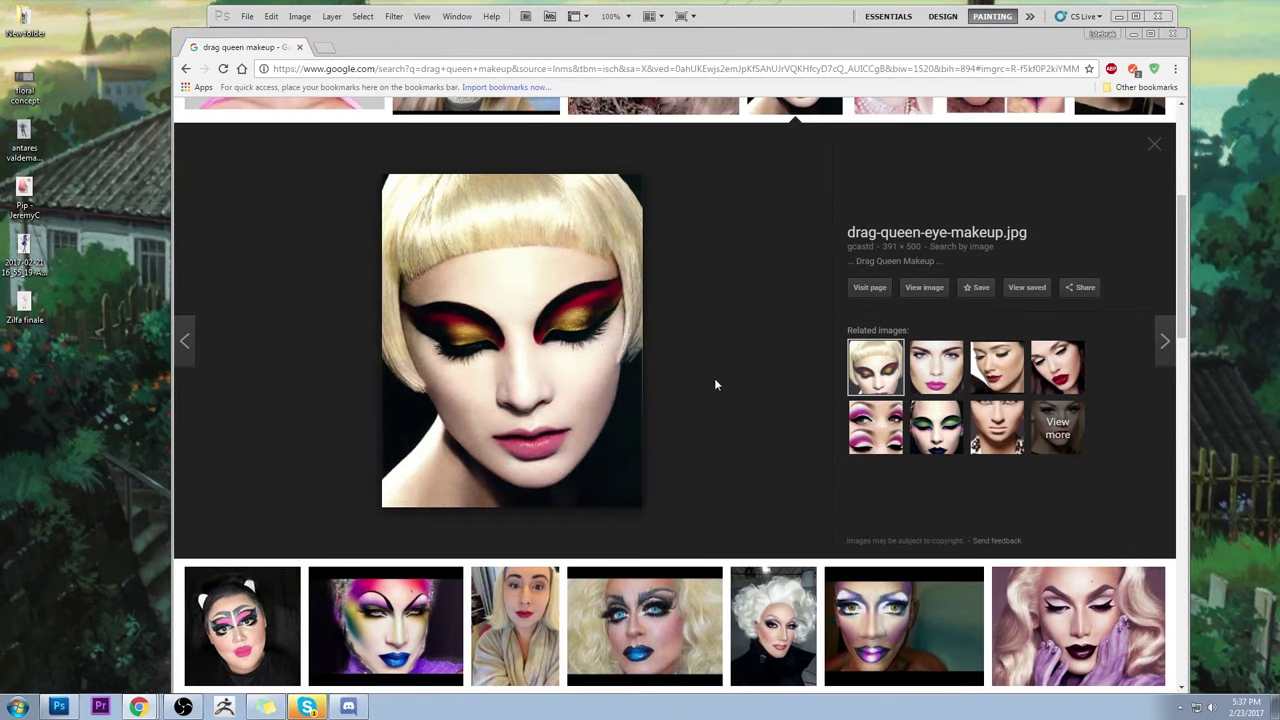
pyautogui.scroll(5, 716, 328)
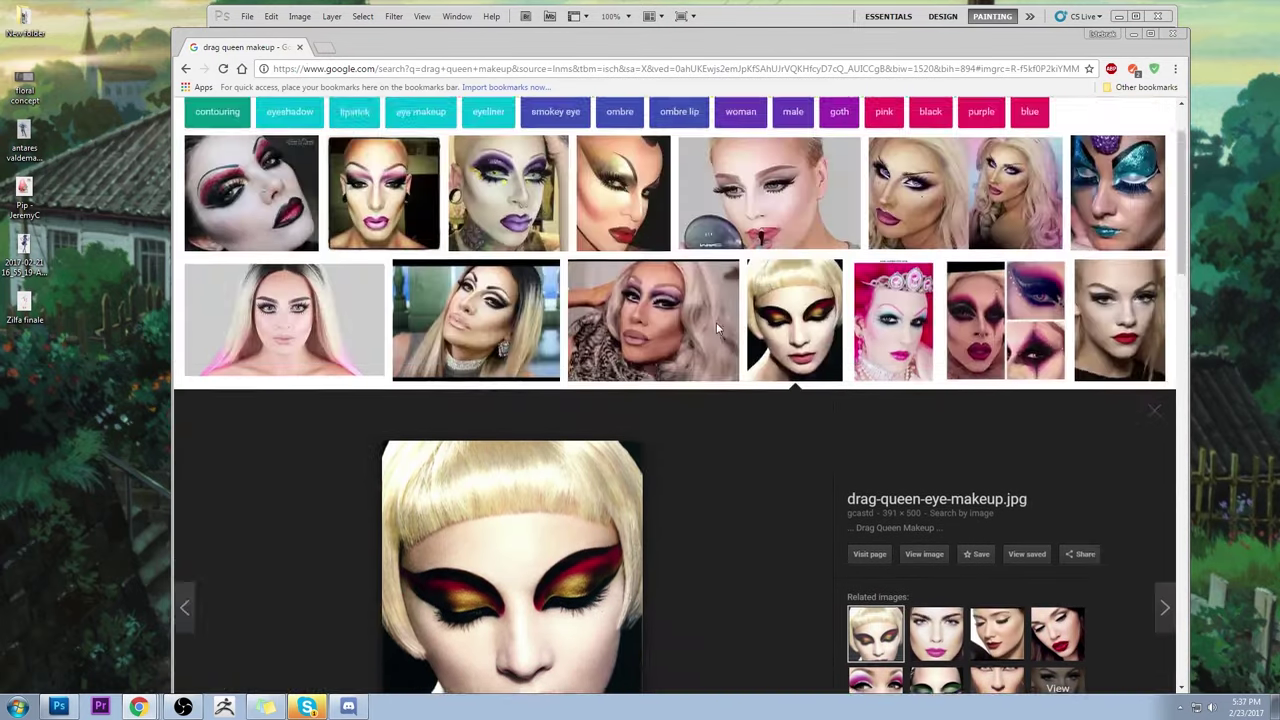
pyautogui.click(325, 47)
pyautogui.write('cri')
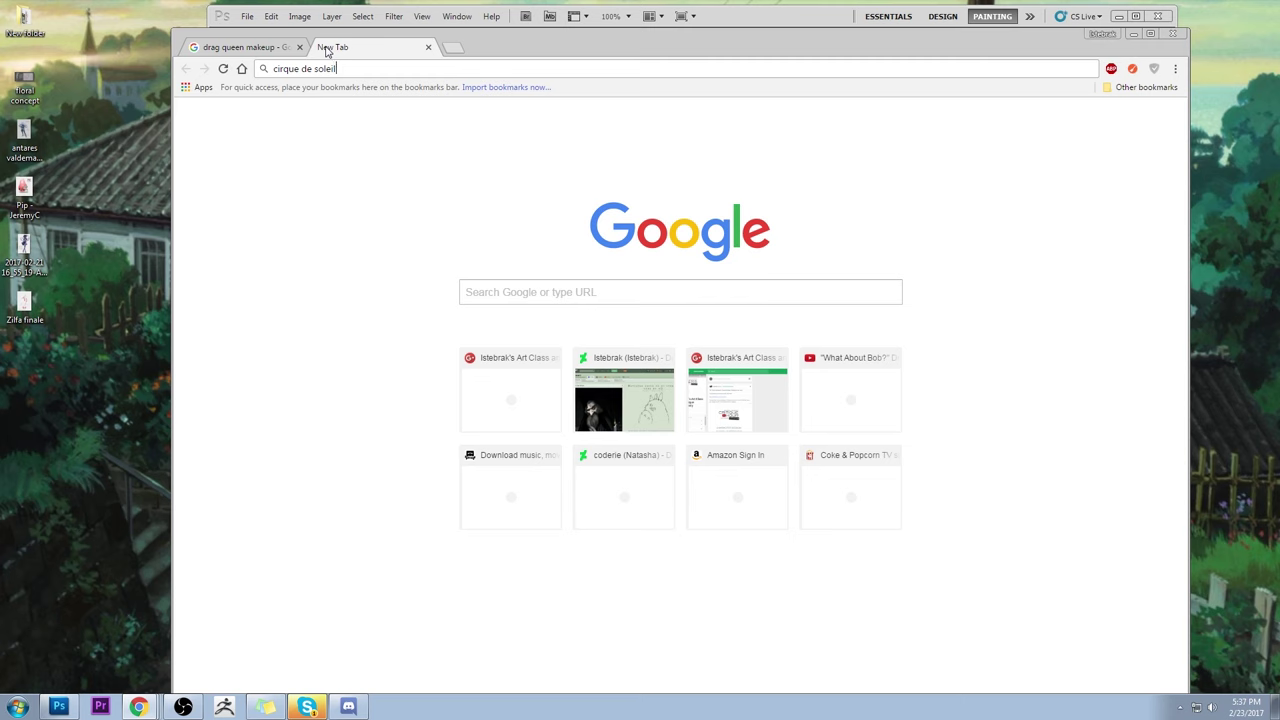
pyautogui.write('que de soleil')
# - Search images for the corrected 'cirque du soleil', refined to 'cirque du soleil makeup'
pyautogui.press('Return')
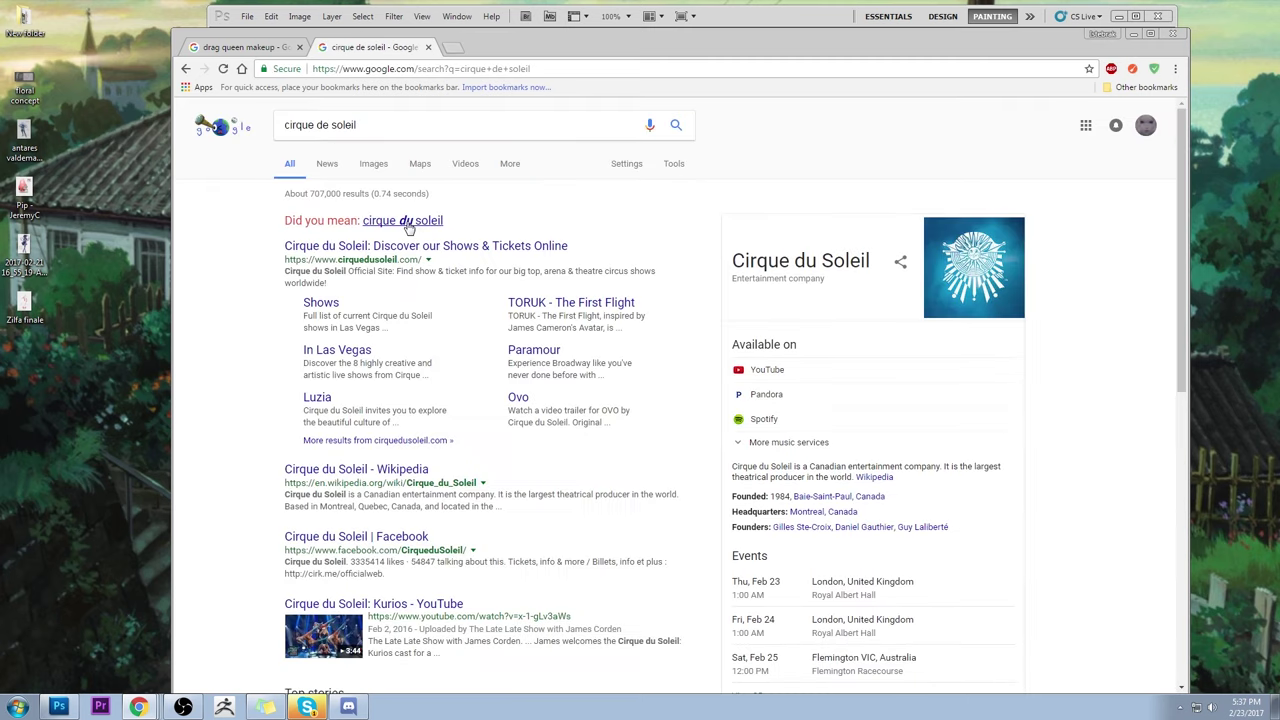
pyautogui.click(407, 224)
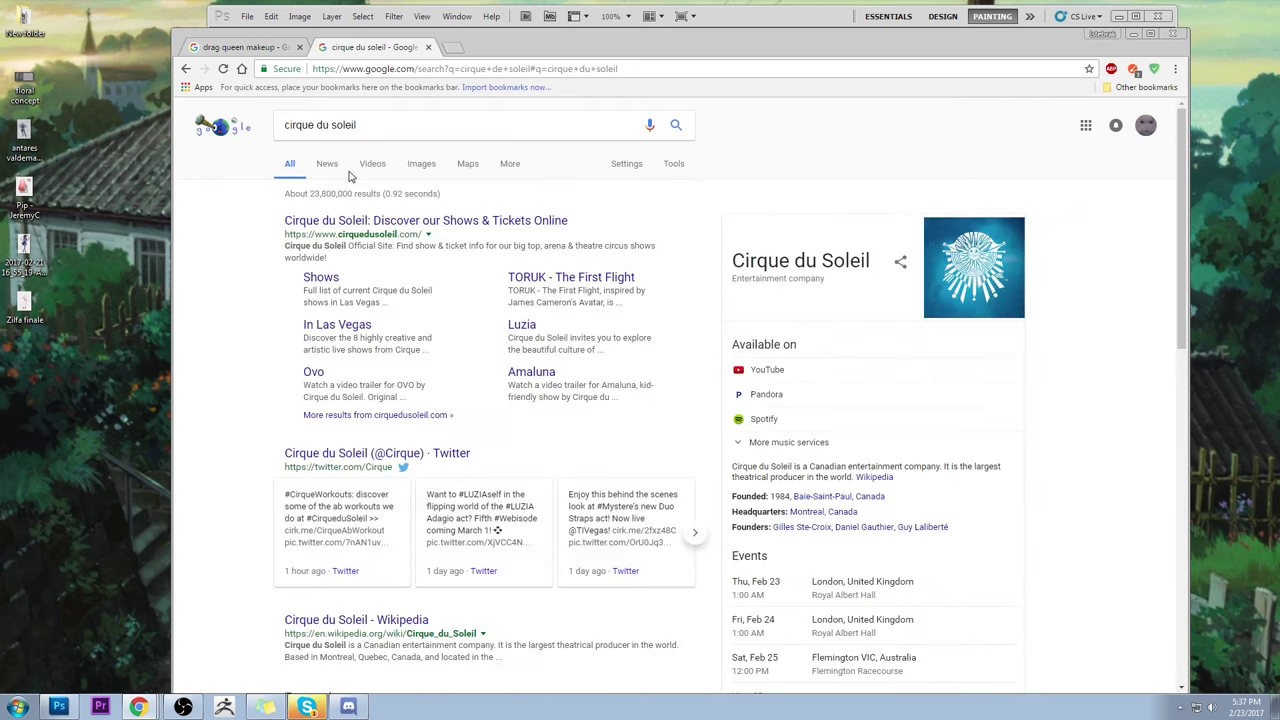
pyautogui.click(420, 166)
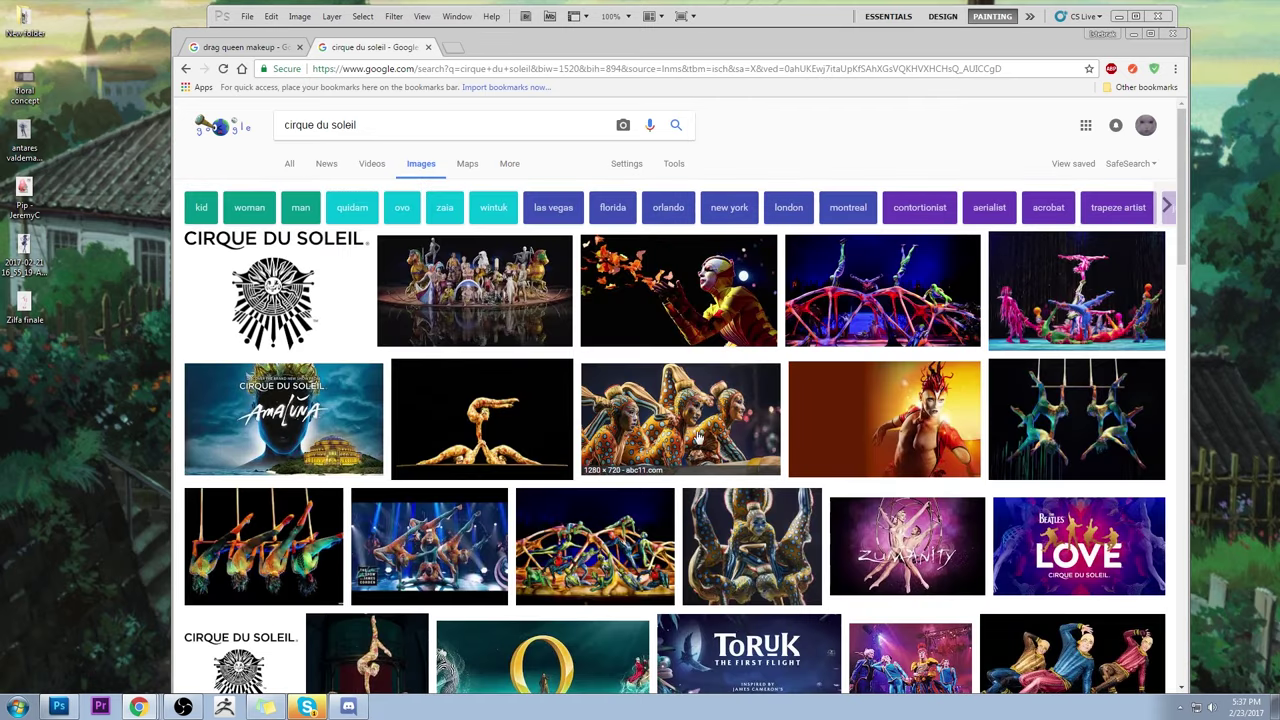
pyautogui.click(394, 122)
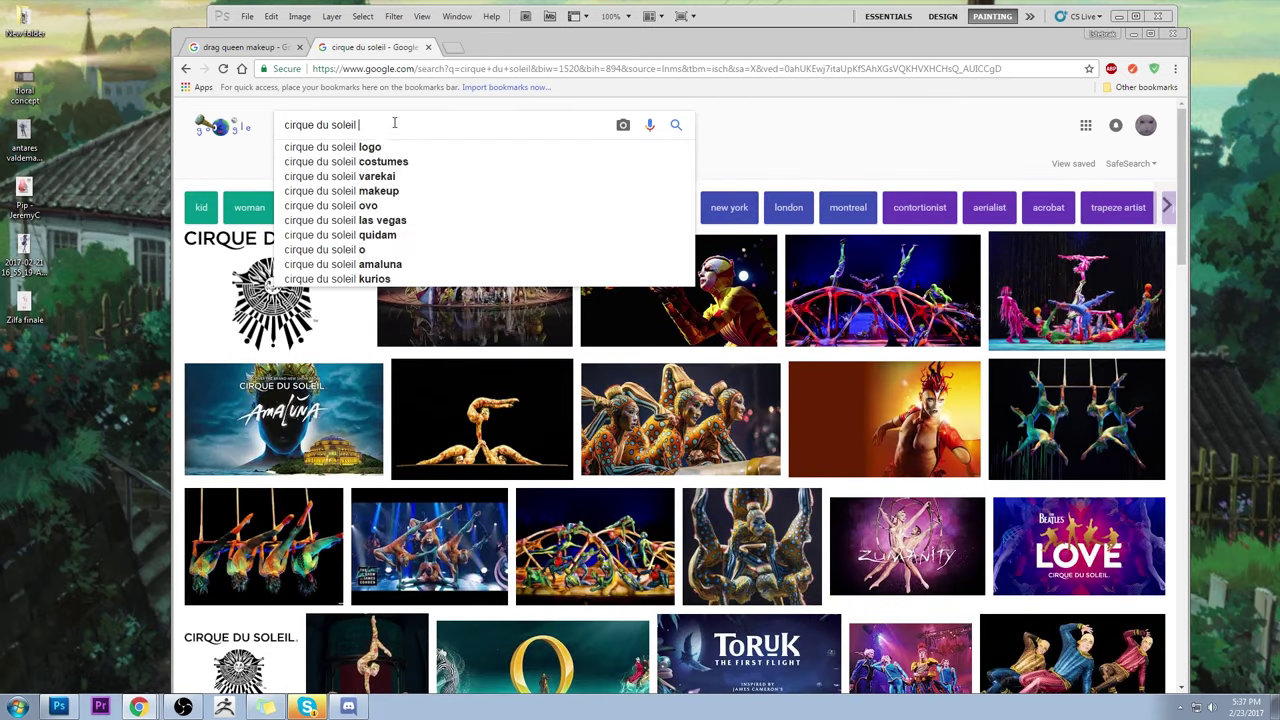
pyautogui.write('makeup')
pyautogui.press('Return')
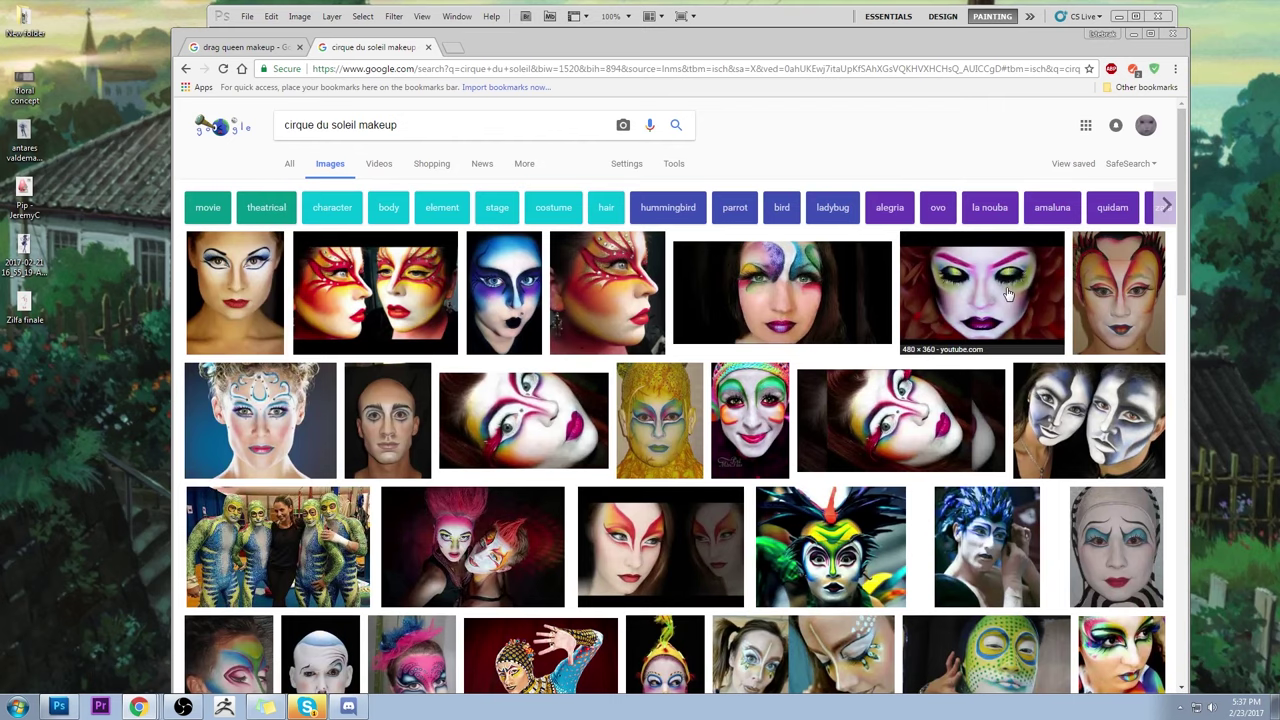
# - Preview the yellow Cirque du Soleil: KA forest-character face paint
pyautogui.click(665, 440)
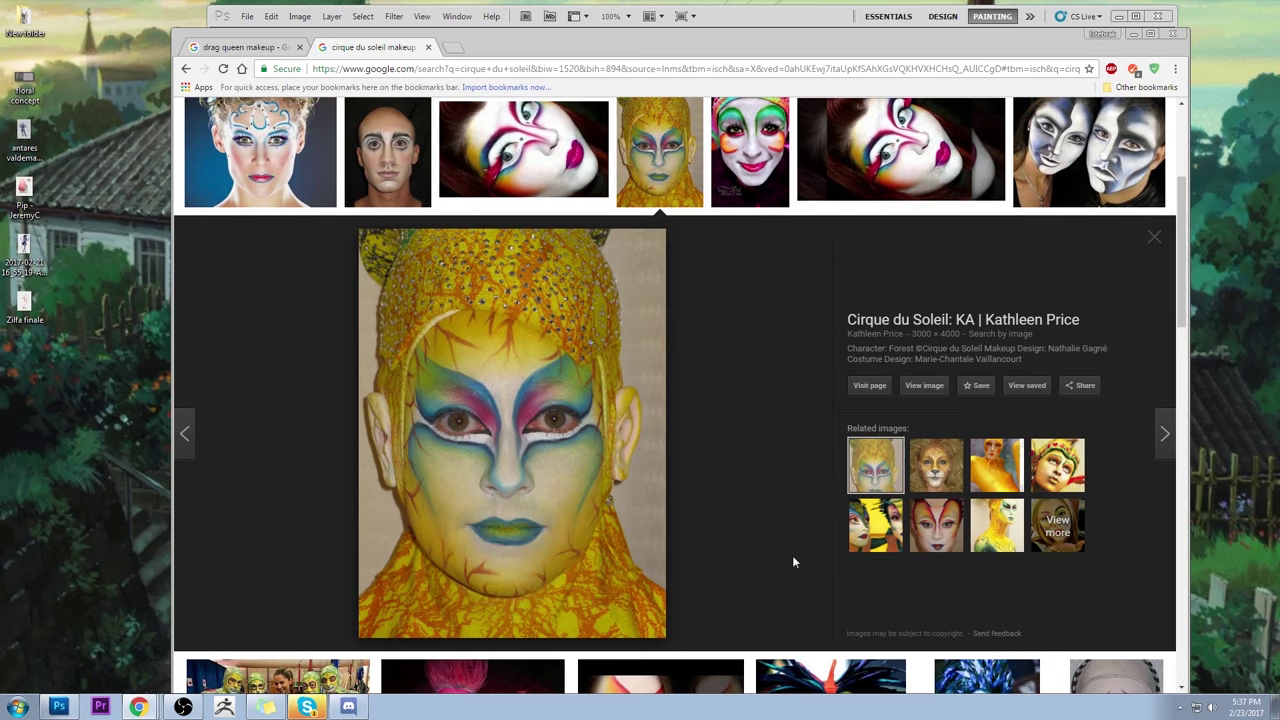
pyautogui.scroll(2, 783, 535)
pyautogui.scroll(2, 783, 536)
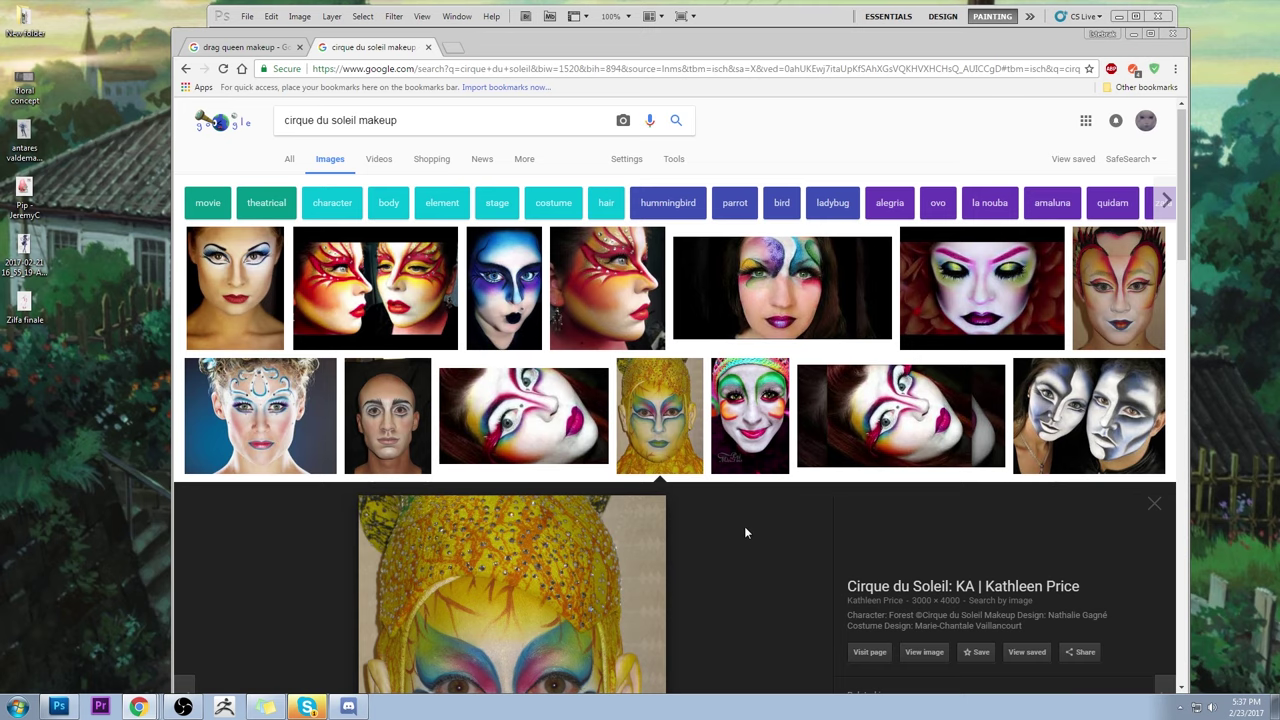
pyautogui.scroll(-5, 744, 532)
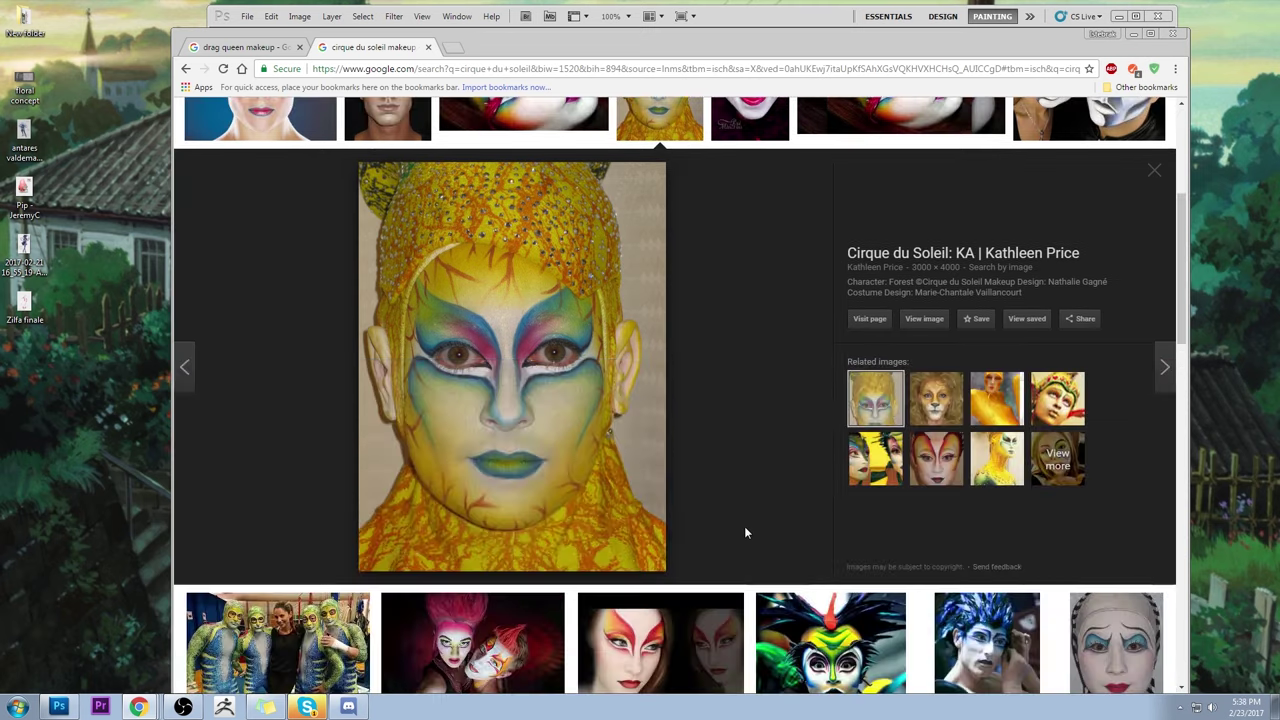
pyautogui.scroll(-1, 744, 532)
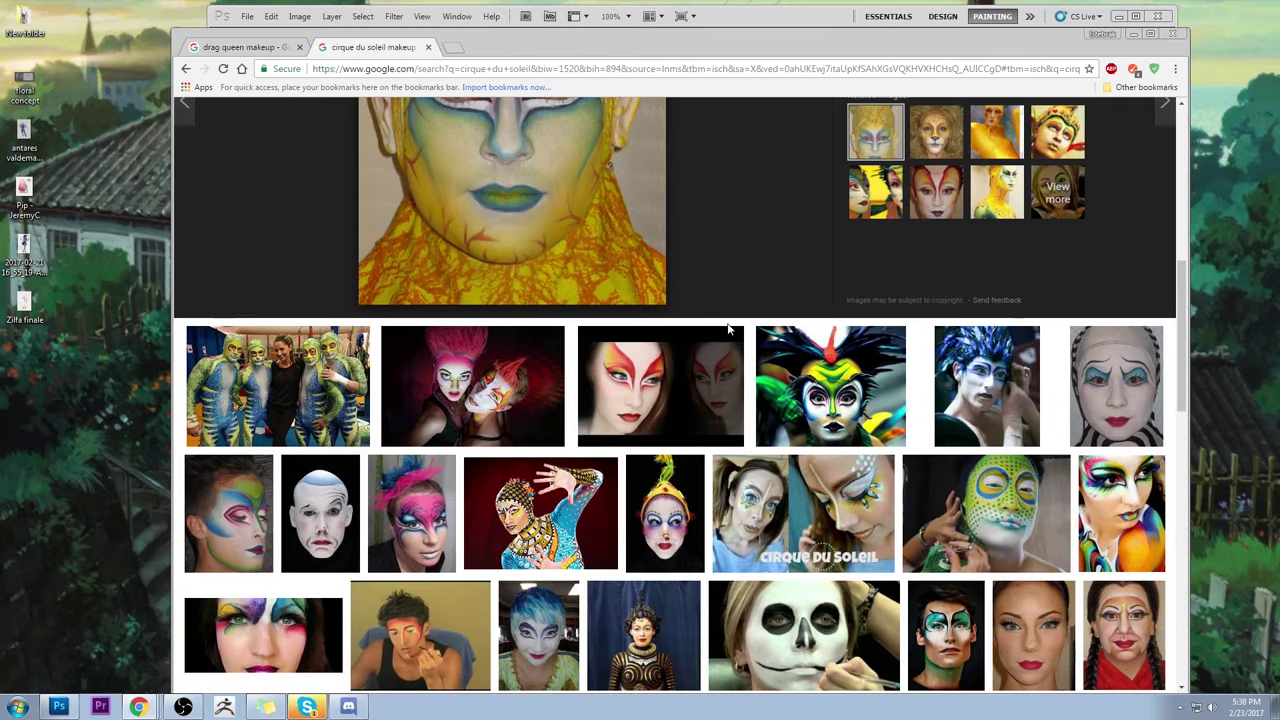
pyautogui.scroll(-4, 810, 138)
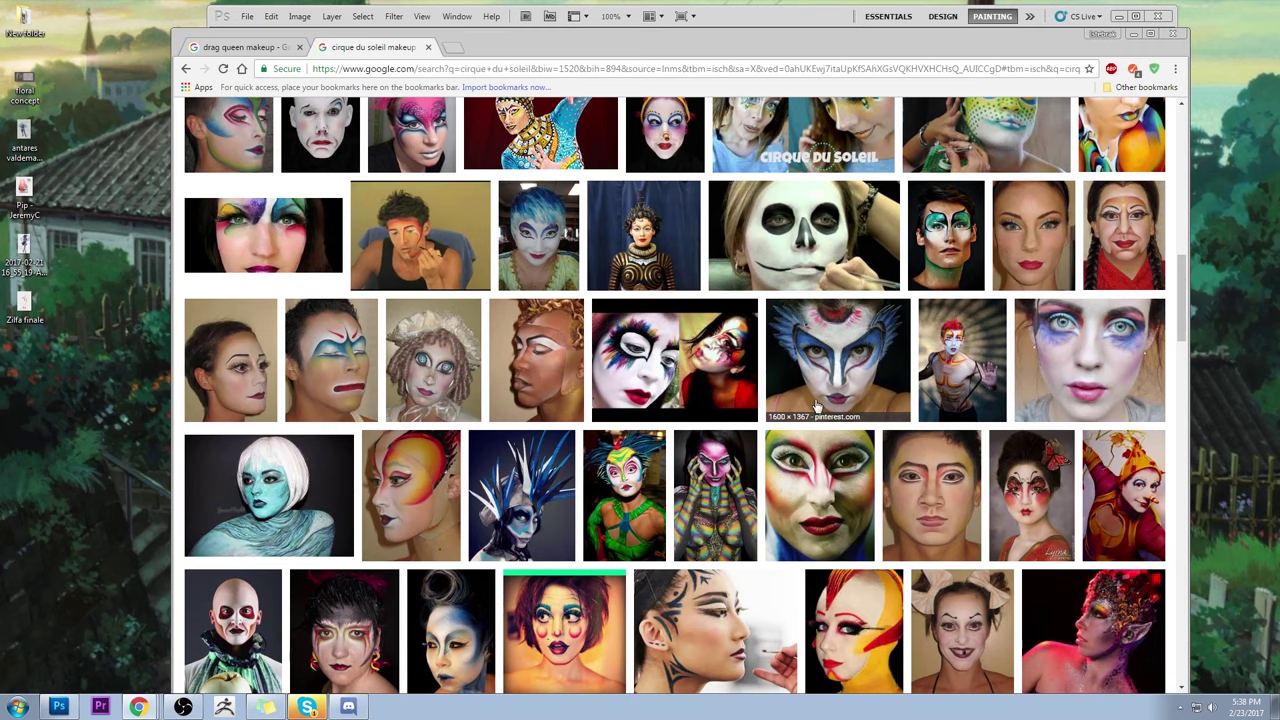
pyautogui.scroll(8, 813, 420)
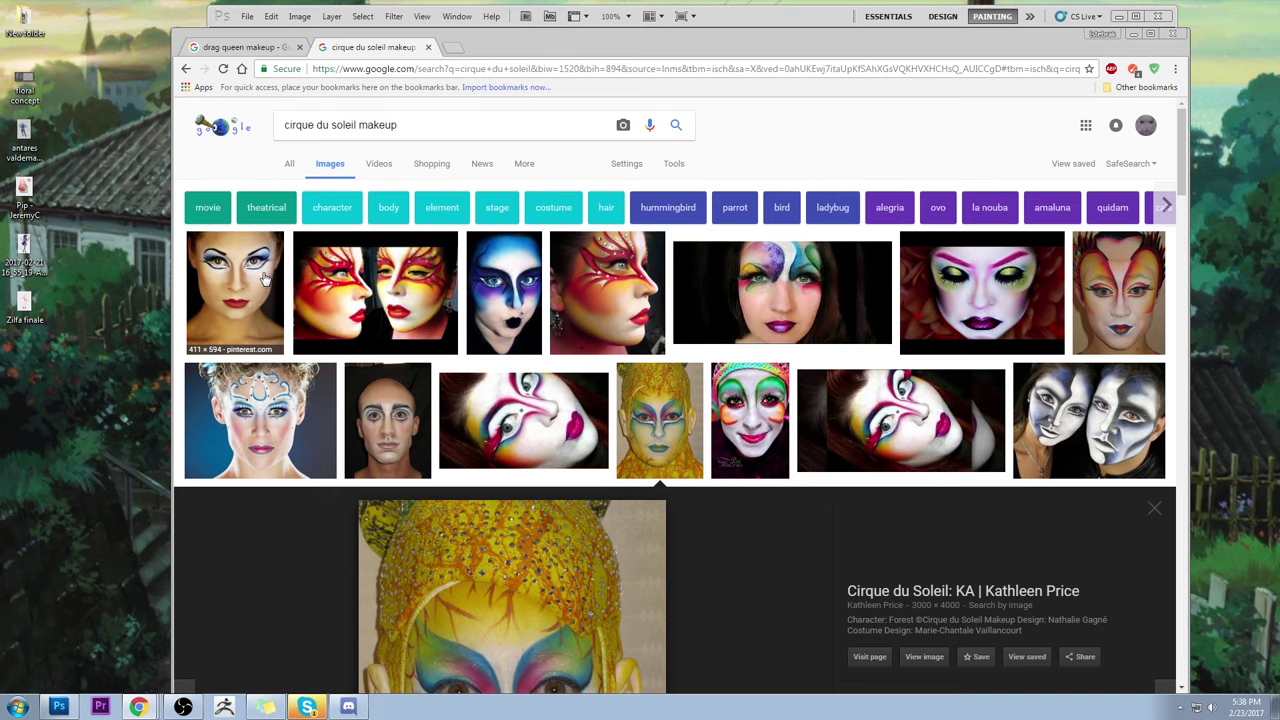
# - Return to the drag queen makeup results and preview the rainbow makeup image
pyautogui.click(279, 49)
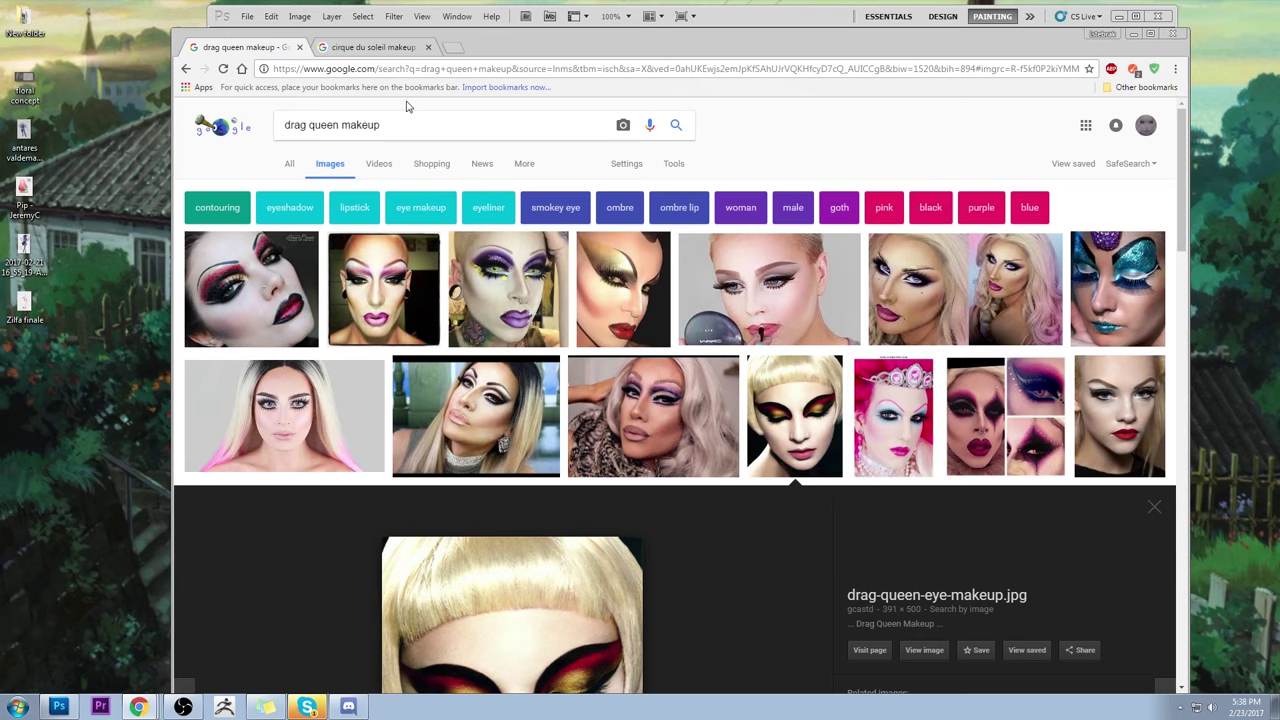
pyautogui.click(378, 47)
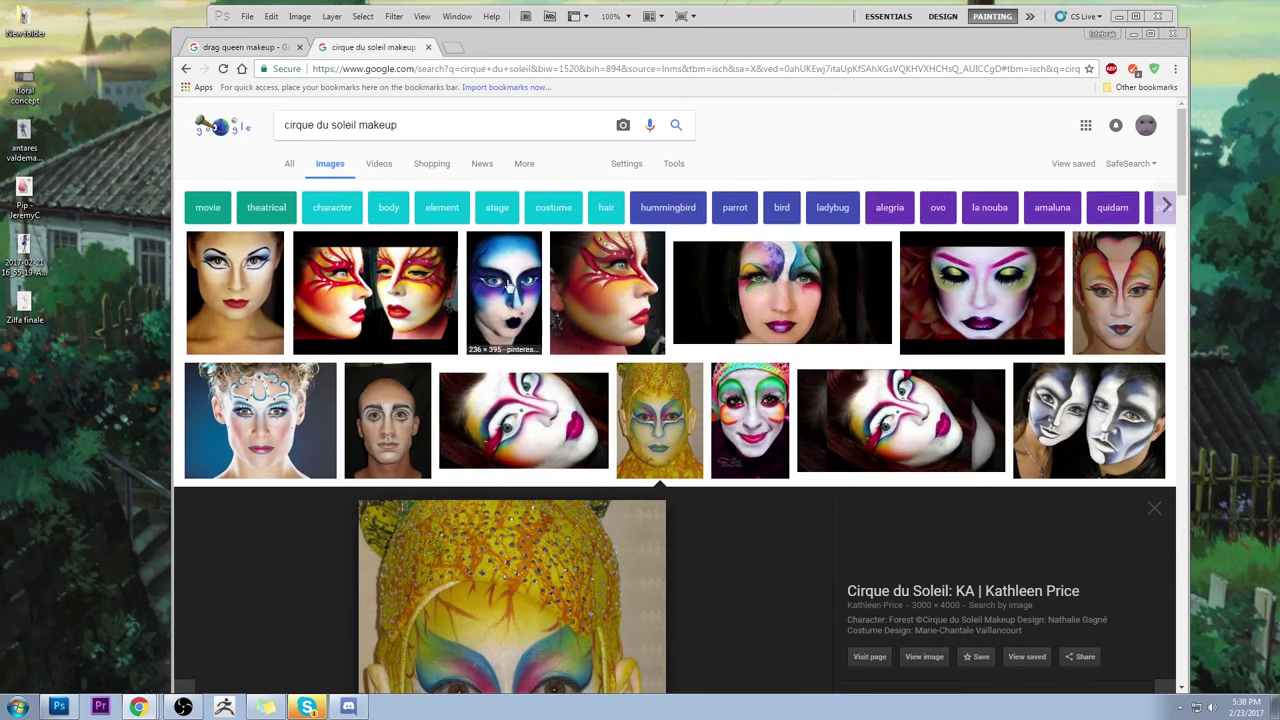
pyautogui.click(255, 50)
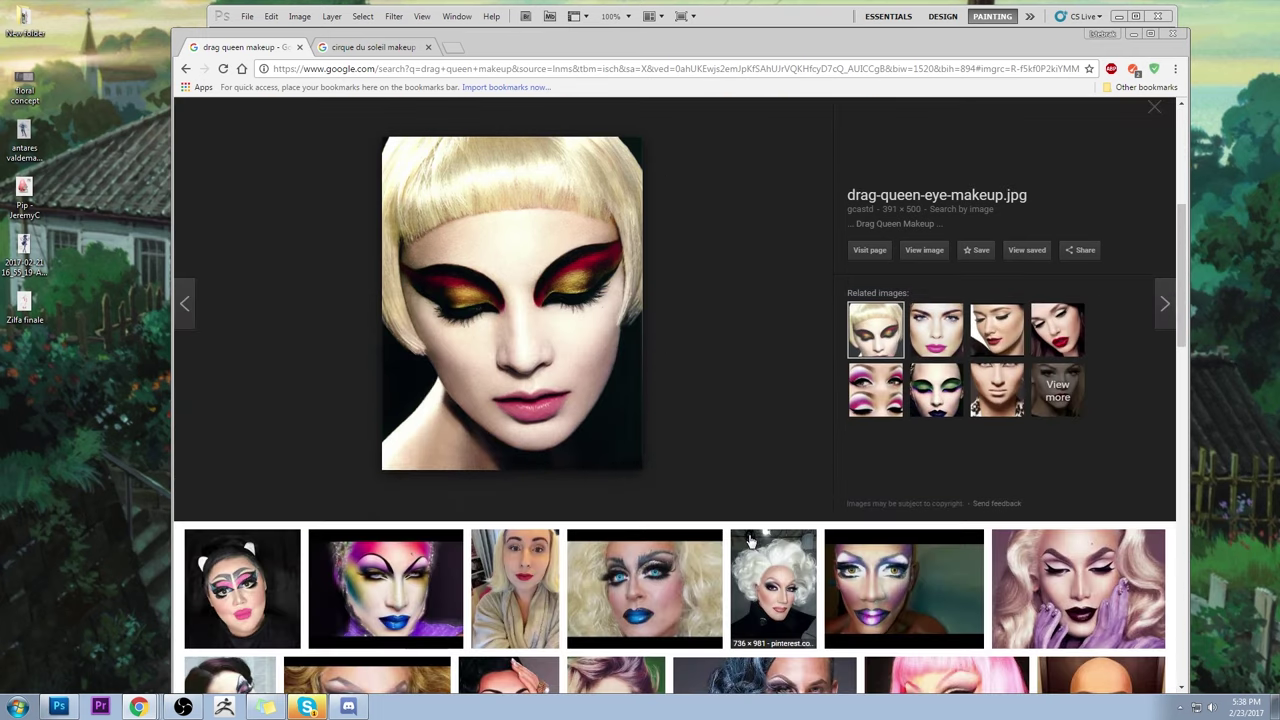
pyautogui.scroll(-3, 760, 450)
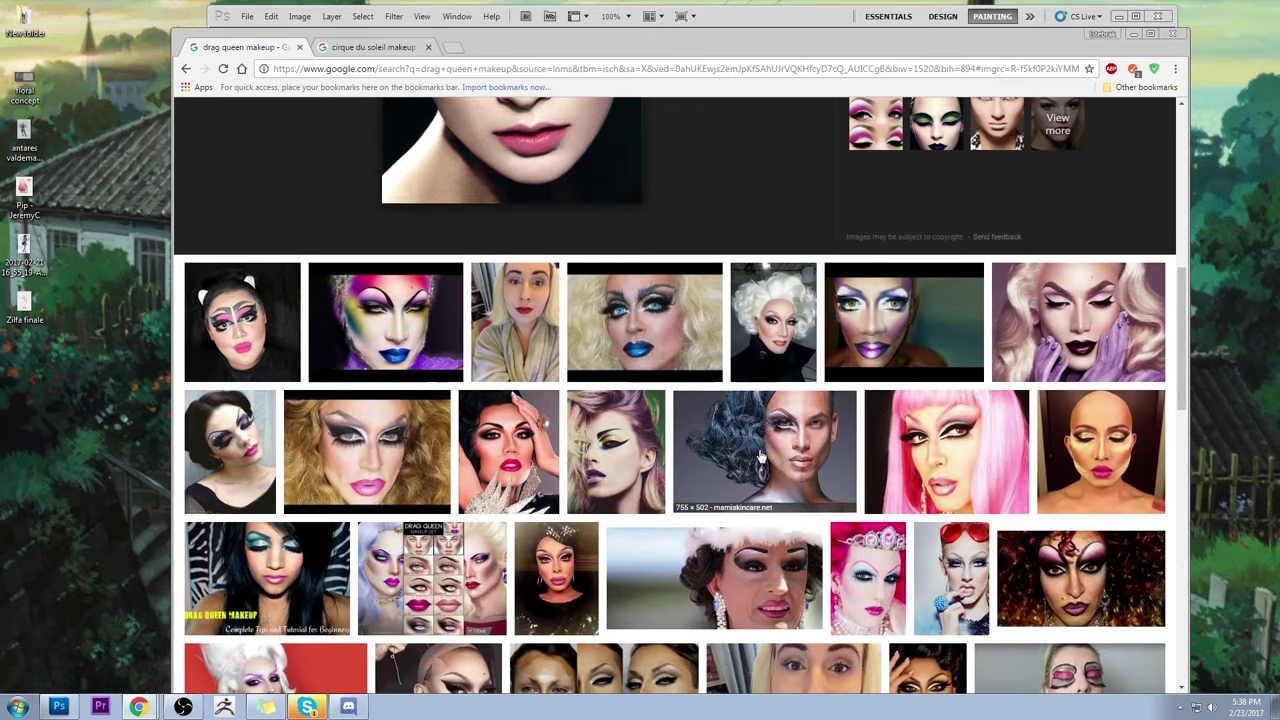
pyautogui.click(415, 332)
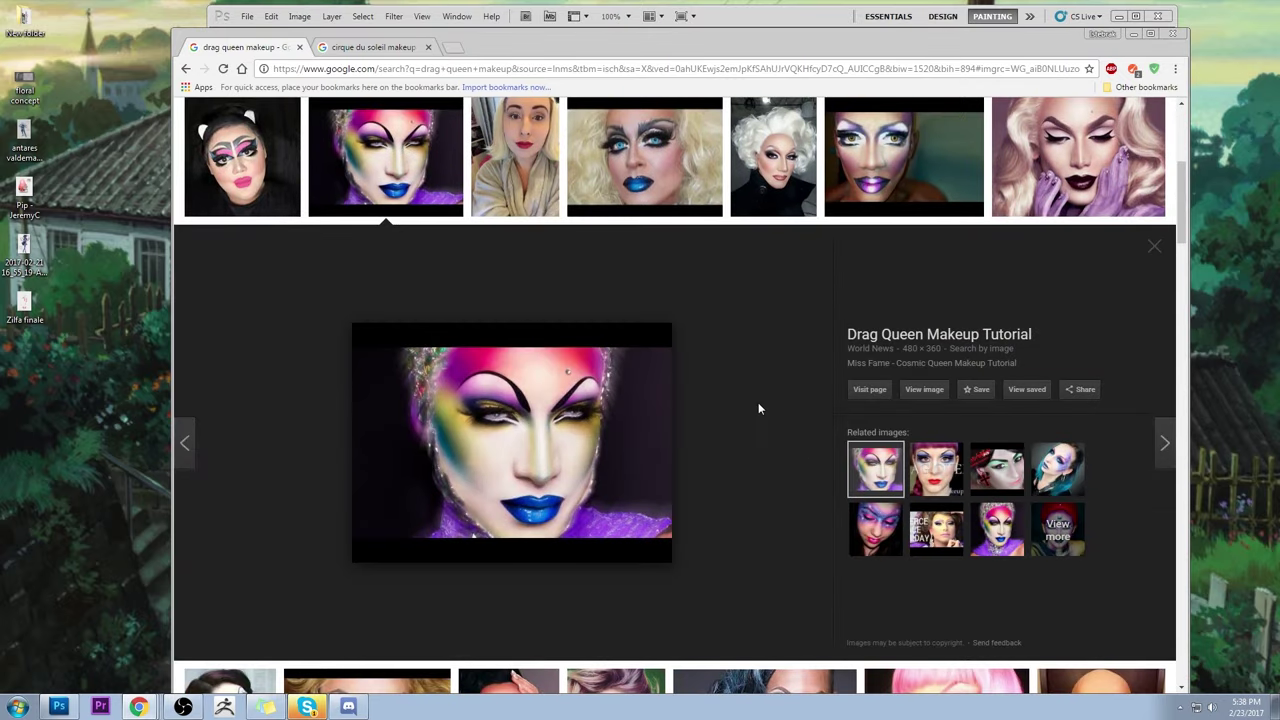
# - View the jeweled-headpiece and pink-haired makeup images, then bring Photoshop back to front
pyautogui.scroll(-1, 758, 402)
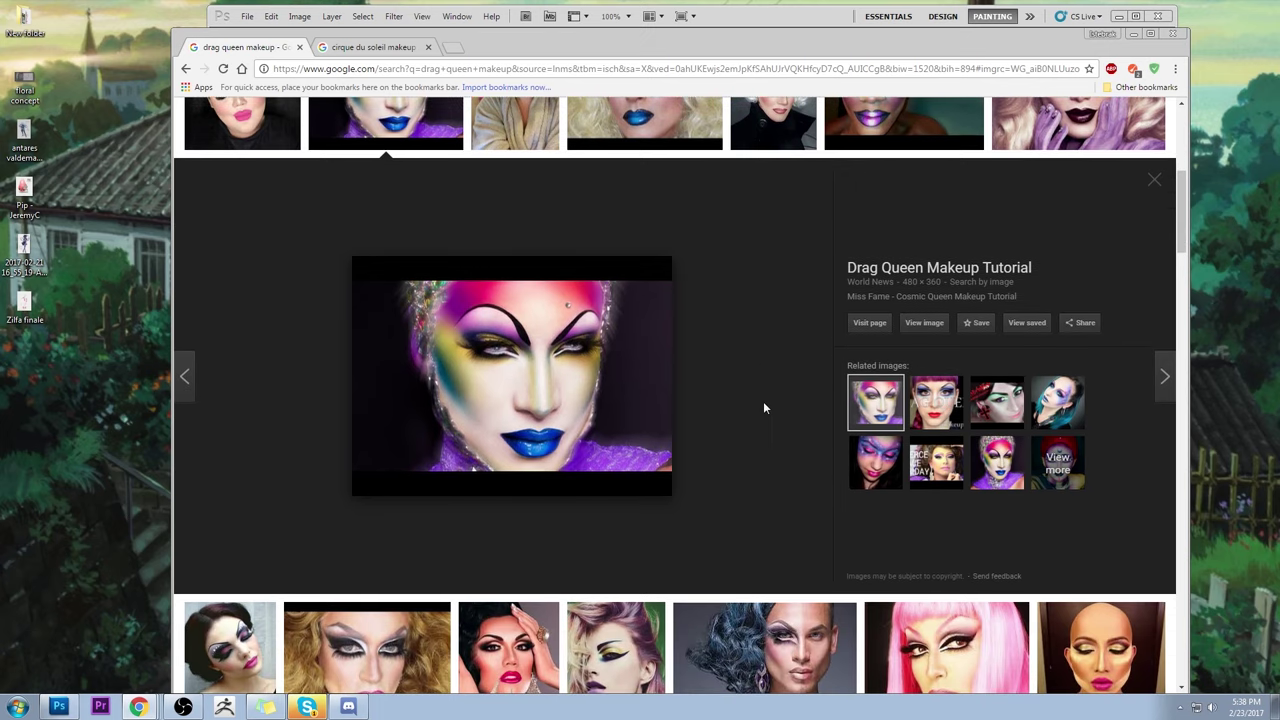
pyautogui.click(997, 462)
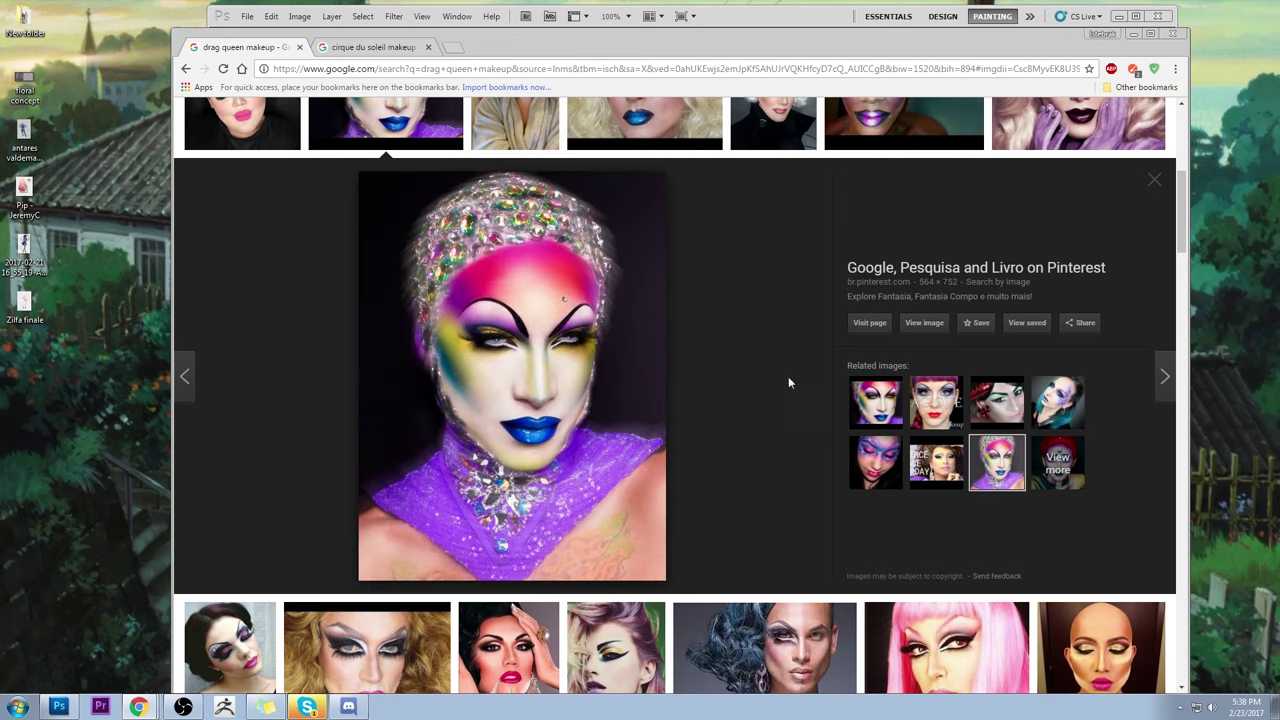
pyautogui.scroll(-4, 766, 314)
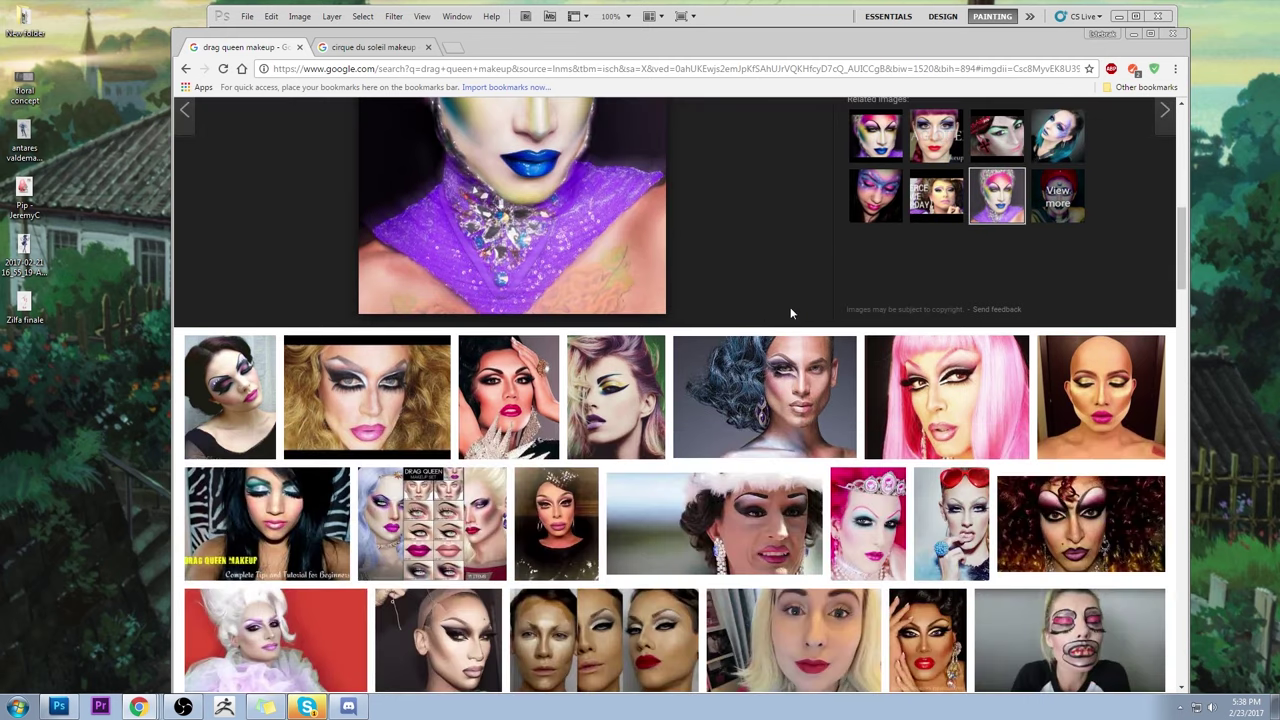
pyautogui.scroll(-2, 790, 310)
pyautogui.click(942, 268)
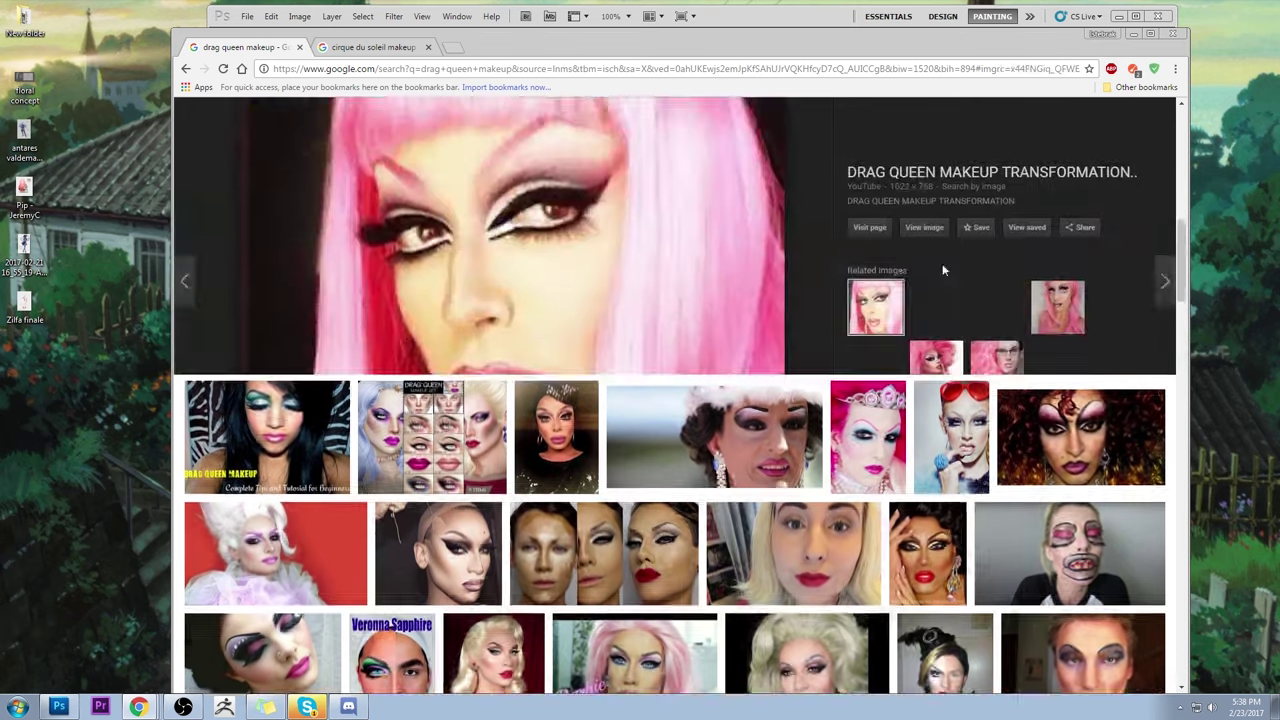
pyautogui.scroll(-10, 942, 263)
pyautogui.scroll(13, 755, 374)
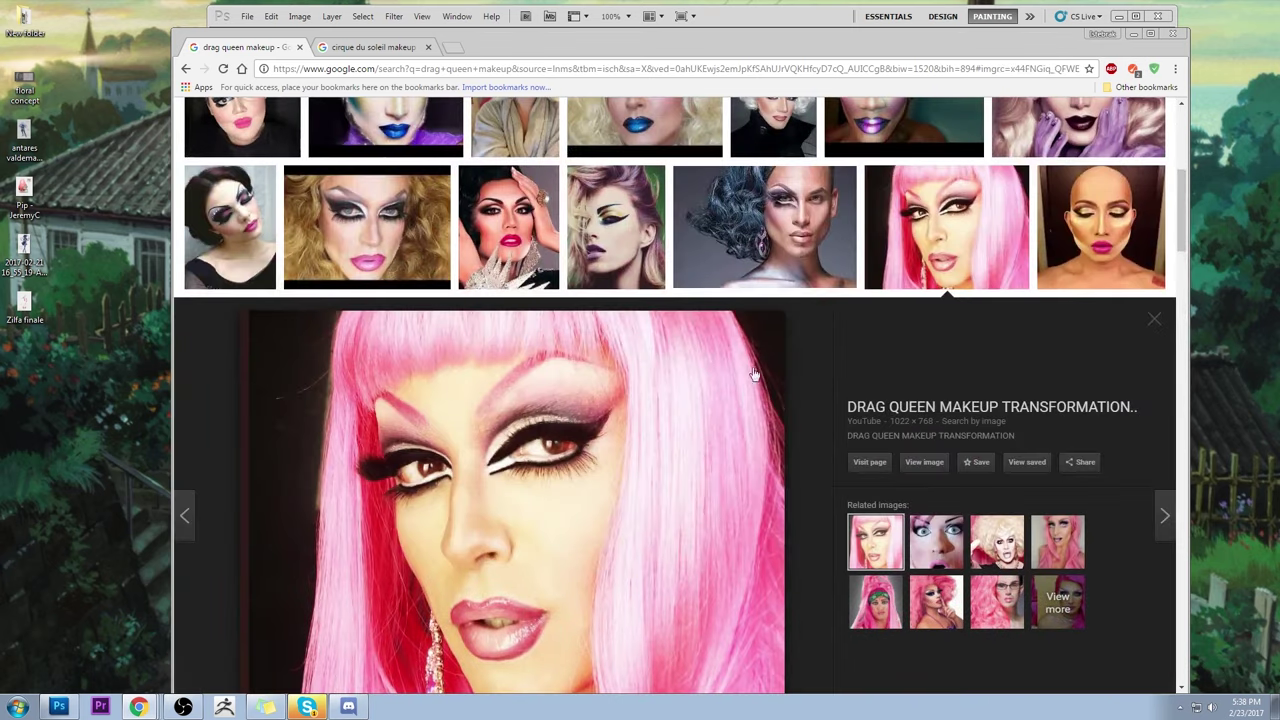
pyautogui.click(388, 45)
pyautogui.click(786, 24)
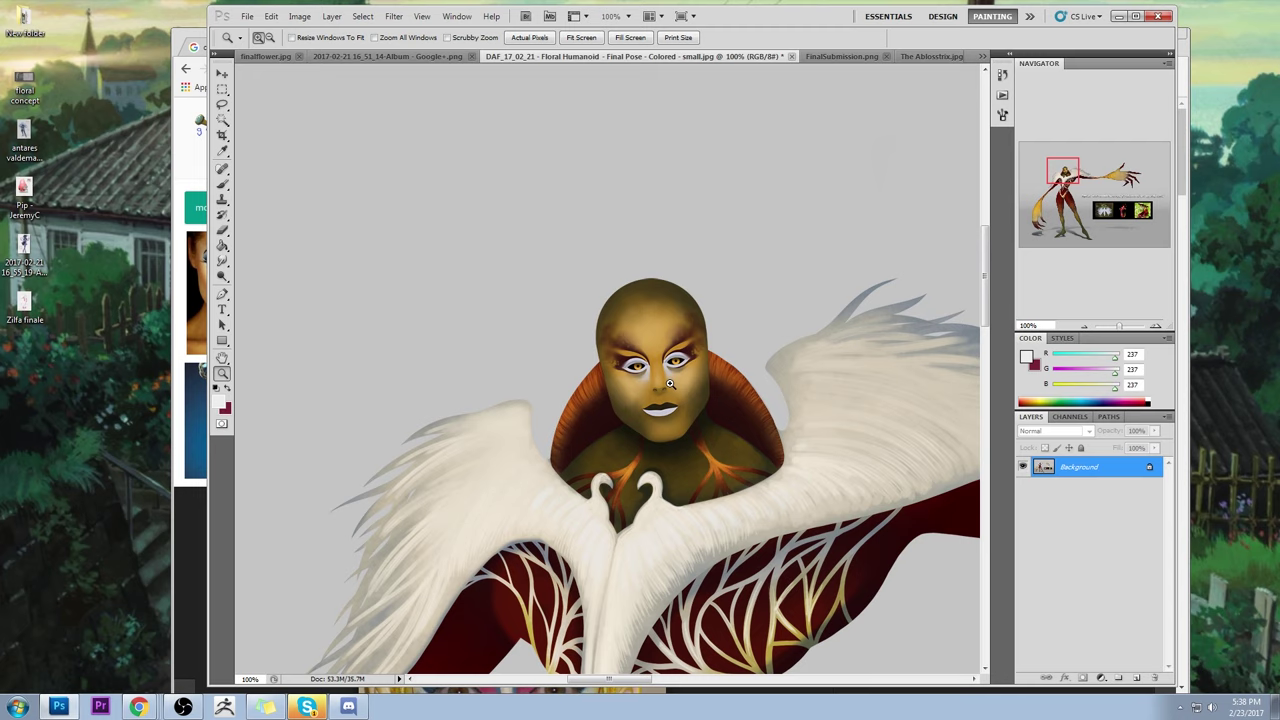
# - Open Filter > Liquify and set the Forward Warp brush size to 106
pyautogui.press('b')
pyautogui.click(222, 260)
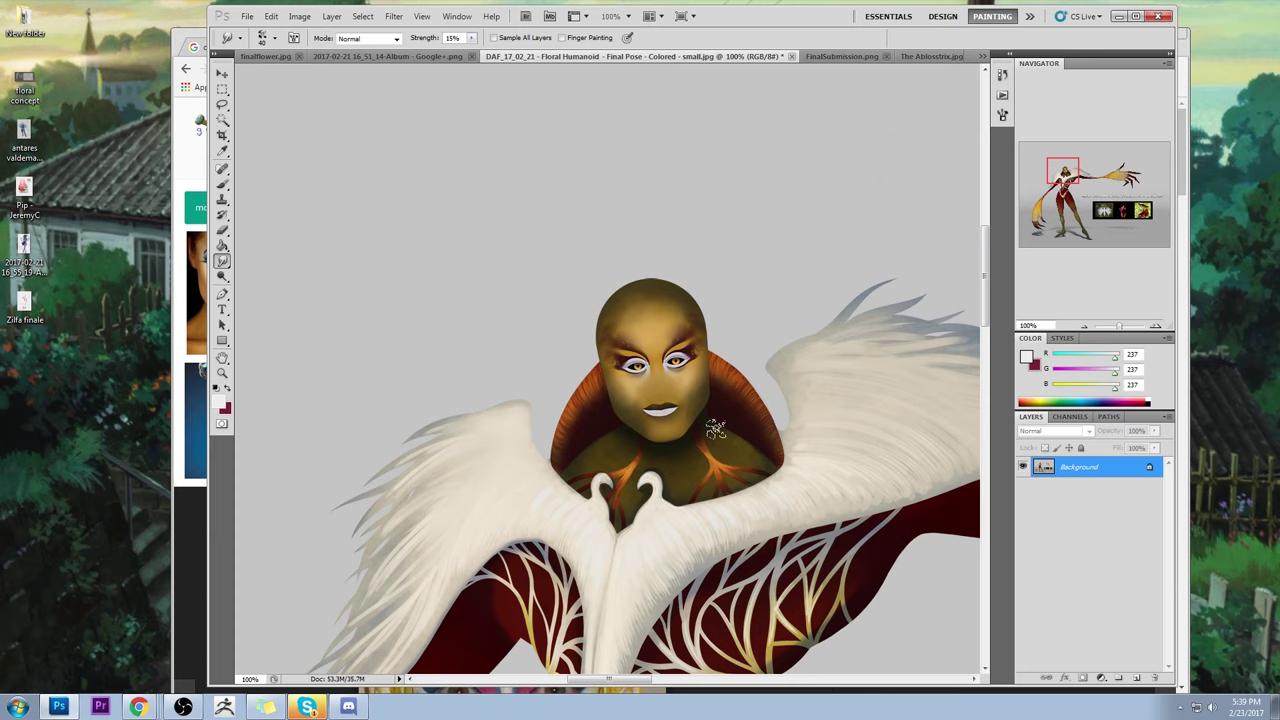
pyautogui.click(394, 16)
pyautogui.click(443, 92)
pyautogui.scroll(10, 482, 190)
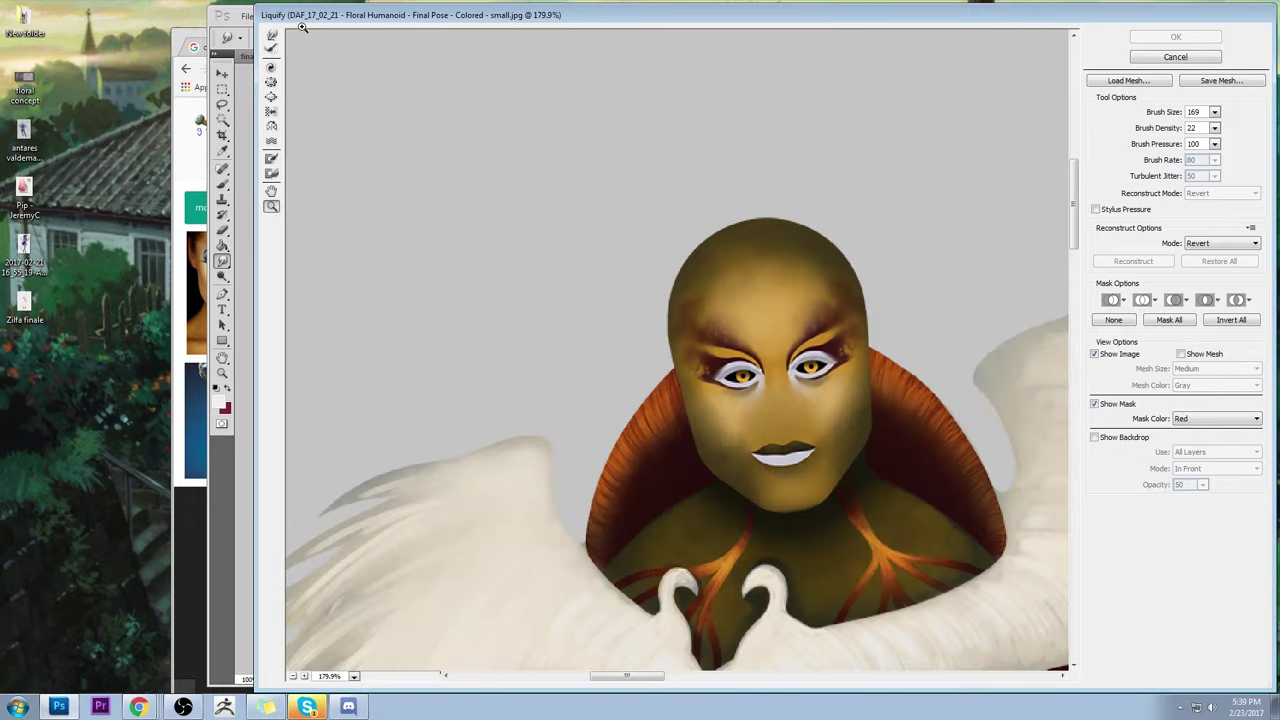
pyautogui.click(1214, 112)
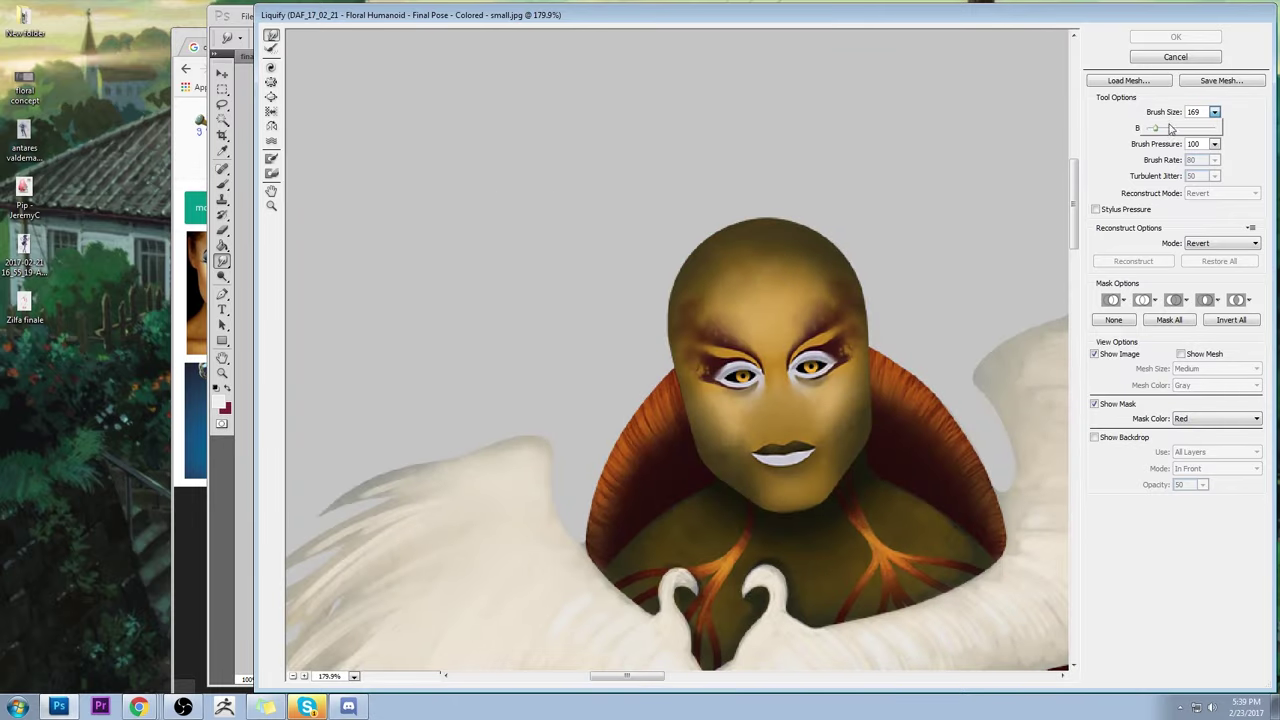
pyautogui.moveTo(1155, 133); pyautogui.dragTo(1150, 131)
# - Warp the eyes wider, lift the brows, shift the mouth, and keep the result after comparing with undo
pyautogui.moveTo(672, 340)
pyautogui.mouseDown()
pyautogui.moveTo(708, 374)
pyautogui.moveTo(672, 344)
pyautogui.mouseUp()
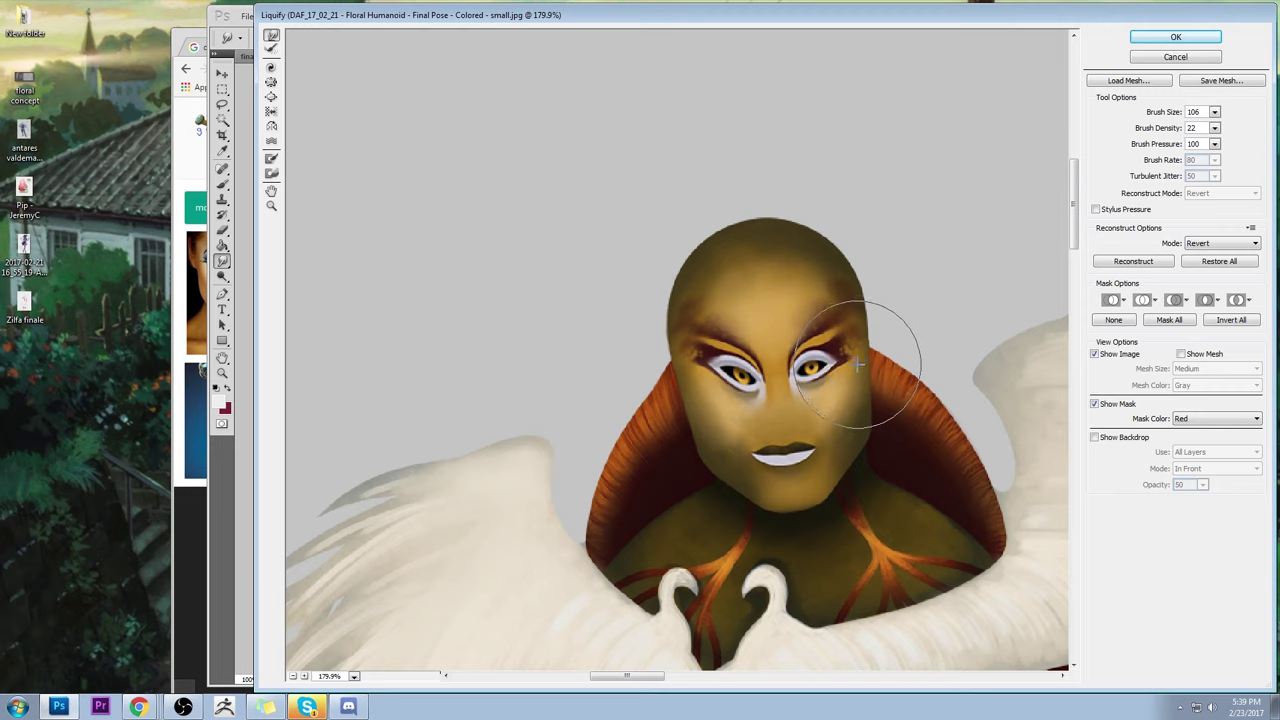
pyautogui.moveTo(871, 380); pyautogui.dragTo(854, 342)
pyautogui.moveTo(780, 356); pyautogui.dragTo(797, 338)
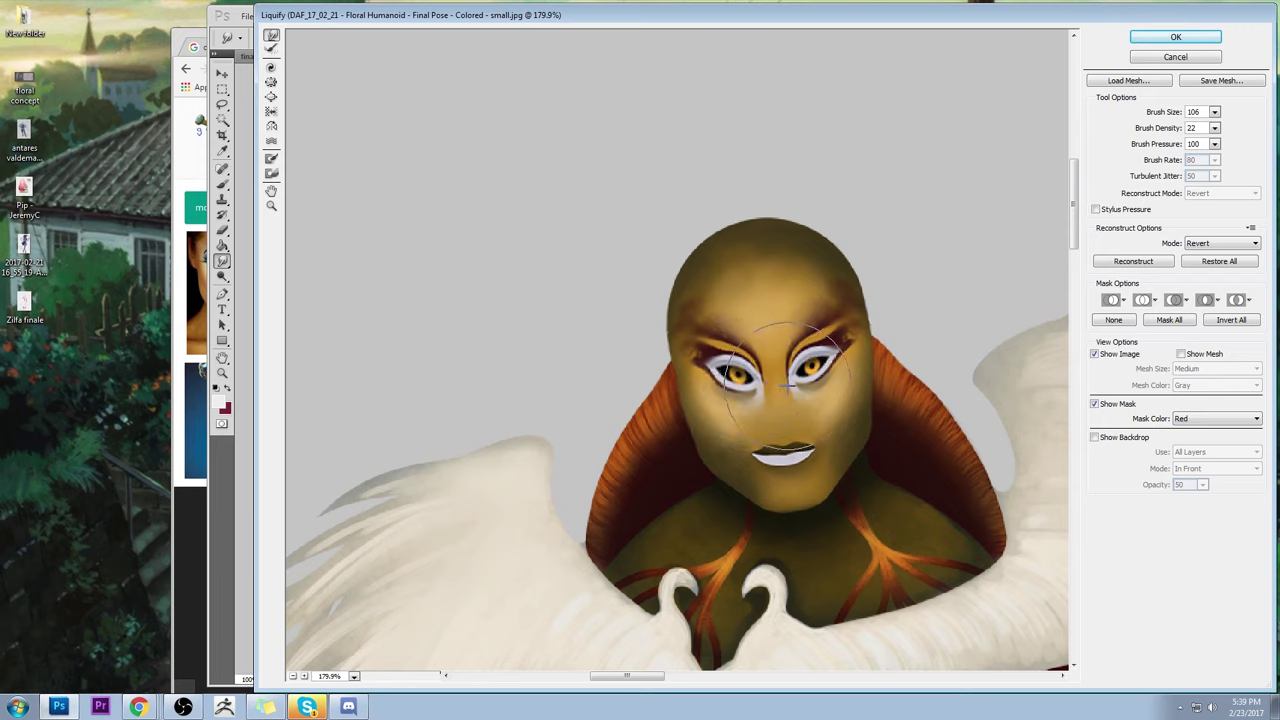
pyautogui.moveTo(691, 428)
pyautogui.mouseDown()
pyautogui.moveTo(735, 465)
pyautogui.moveTo(805, 458)
pyautogui.moveTo(820, 441)
pyautogui.moveTo(737, 474)
pyautogui.moveTo(743, 488)
pyautogui.moveTo(761, 458)
pyautogui.moveTo(752, 470)
pyautogui.moveTo(815, 478)
pyautogui.moveTo(793, 460)
pyautogui.moveTo(871, 429)
pyautogui.moveTo(878, 440)
pyautogui.moveTo(752, 470)
pyautogui.moveTo(841, 428)
pyautogui.moveTo(835, 355)
pyautogui.moveTo(780, 355)
pyautogui.moveTo(815, 335)
pyautogui.moveTo(831, 343)
pyautogui.moveTo(849, 414)
pyautogui.moveTo(857, 400)
pyautogui.moveTo(829, 429)
pyautogui.mouseUp()
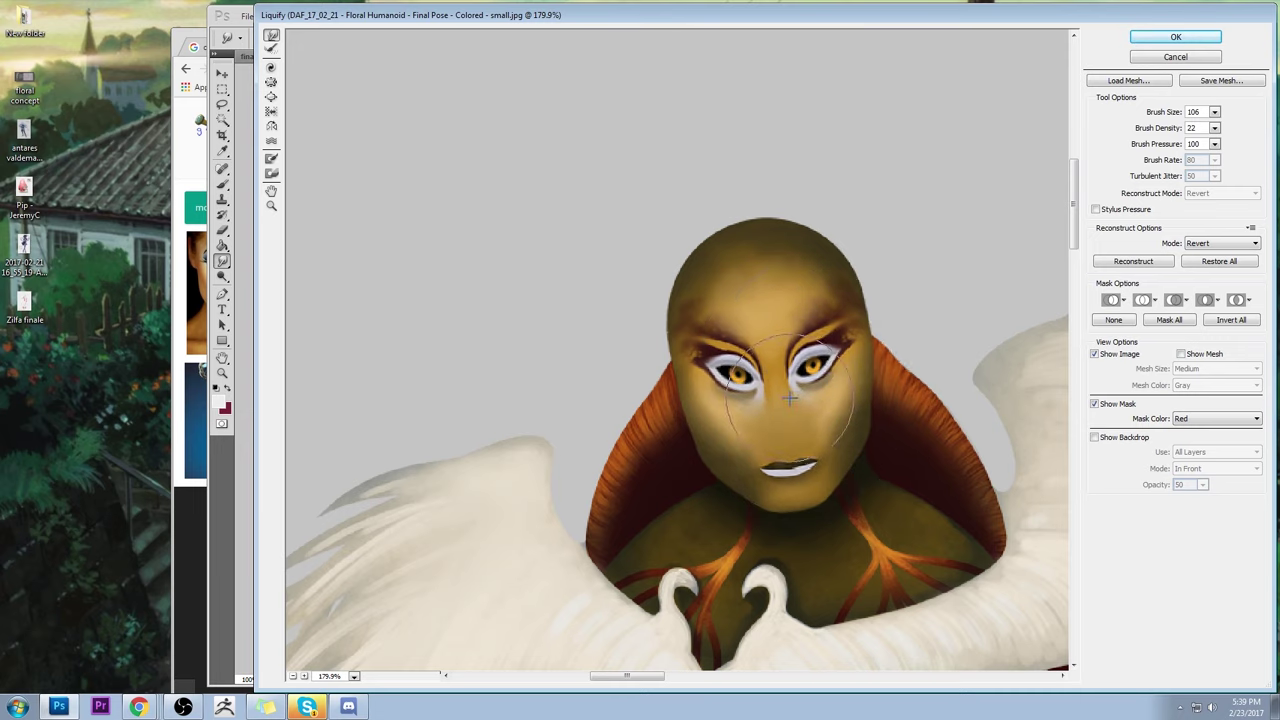
pyautogui.click(1176, 38)
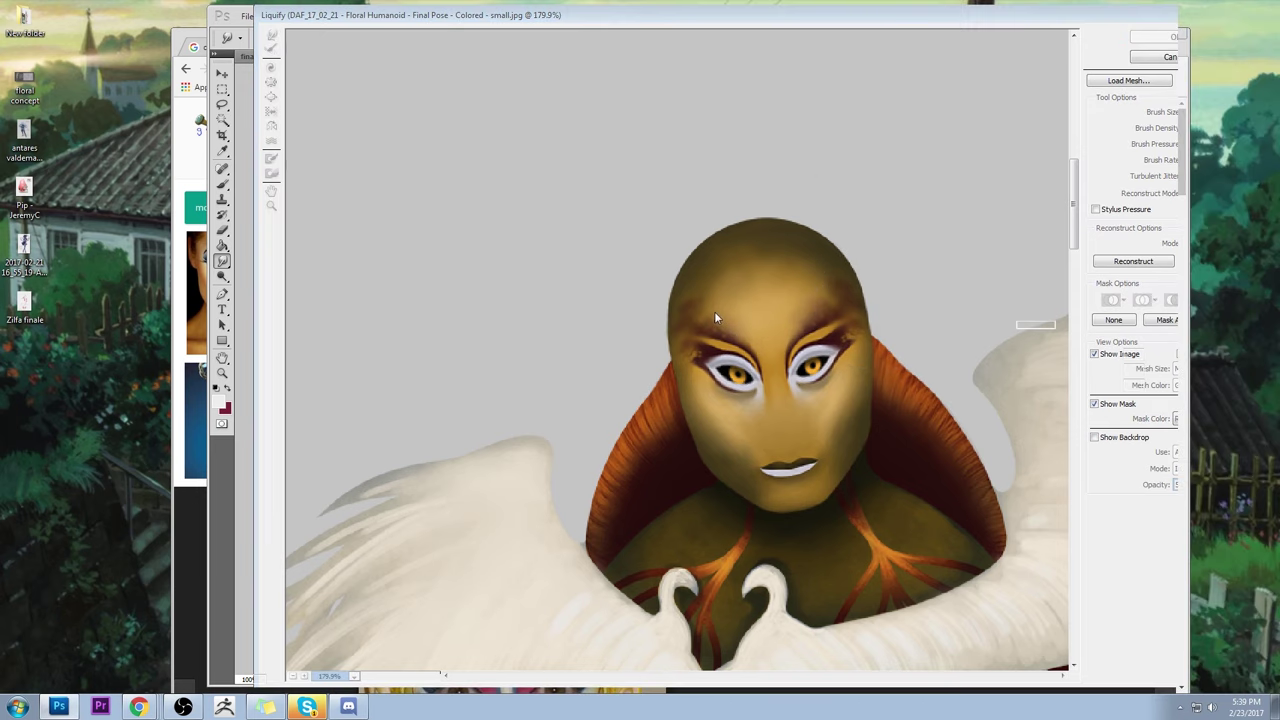
pyautogui.hotkey('ctrl', 'z')
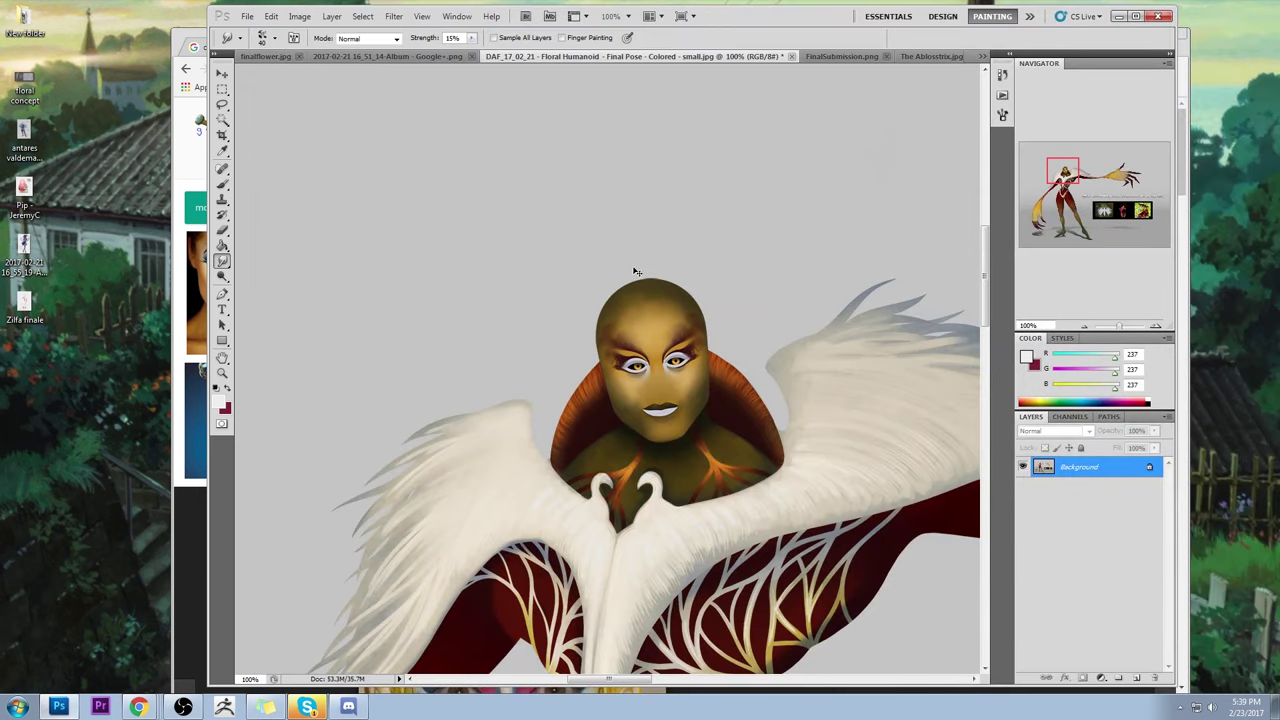
pyautogui.hotkey('ctrl', 'z')
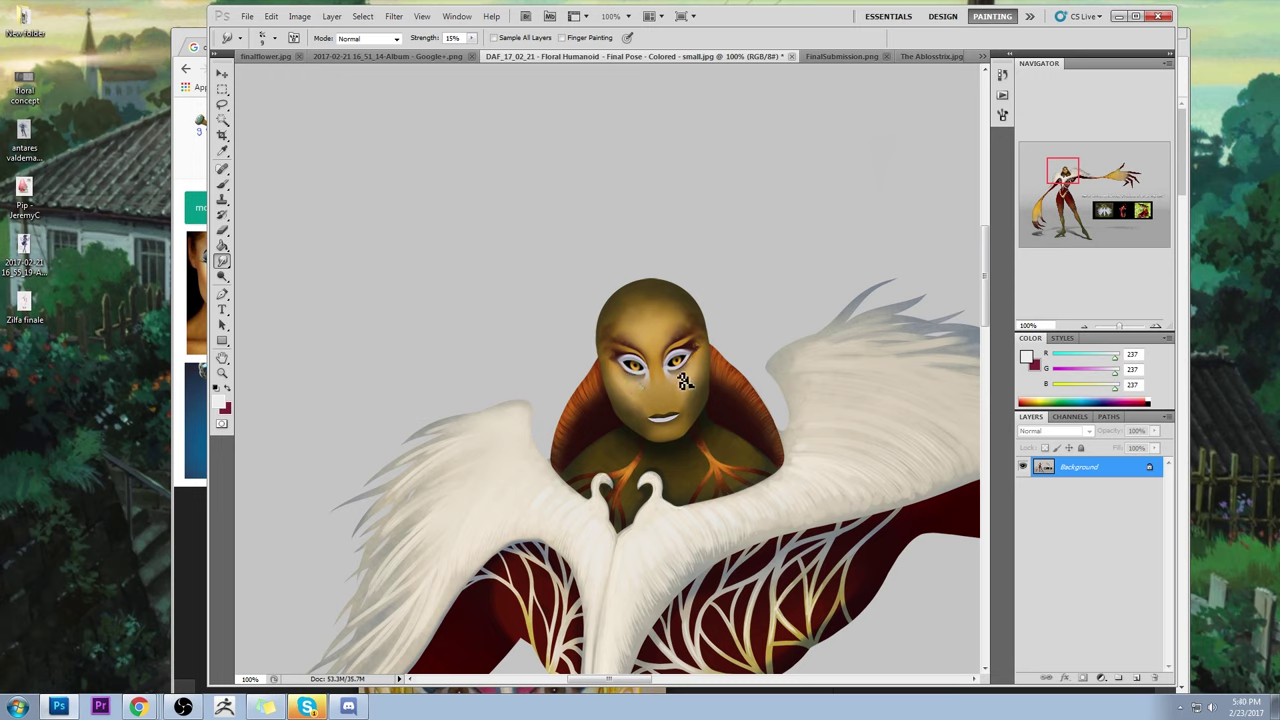
# - Set up a soft brush with pale grey sampled from the background at 54% opacity, slightly enlarged
pyautogui.press('b')
pyautogui.keyDown('alt'); pyautogui.click(520, 238); pyautogui.keyUp('alt')
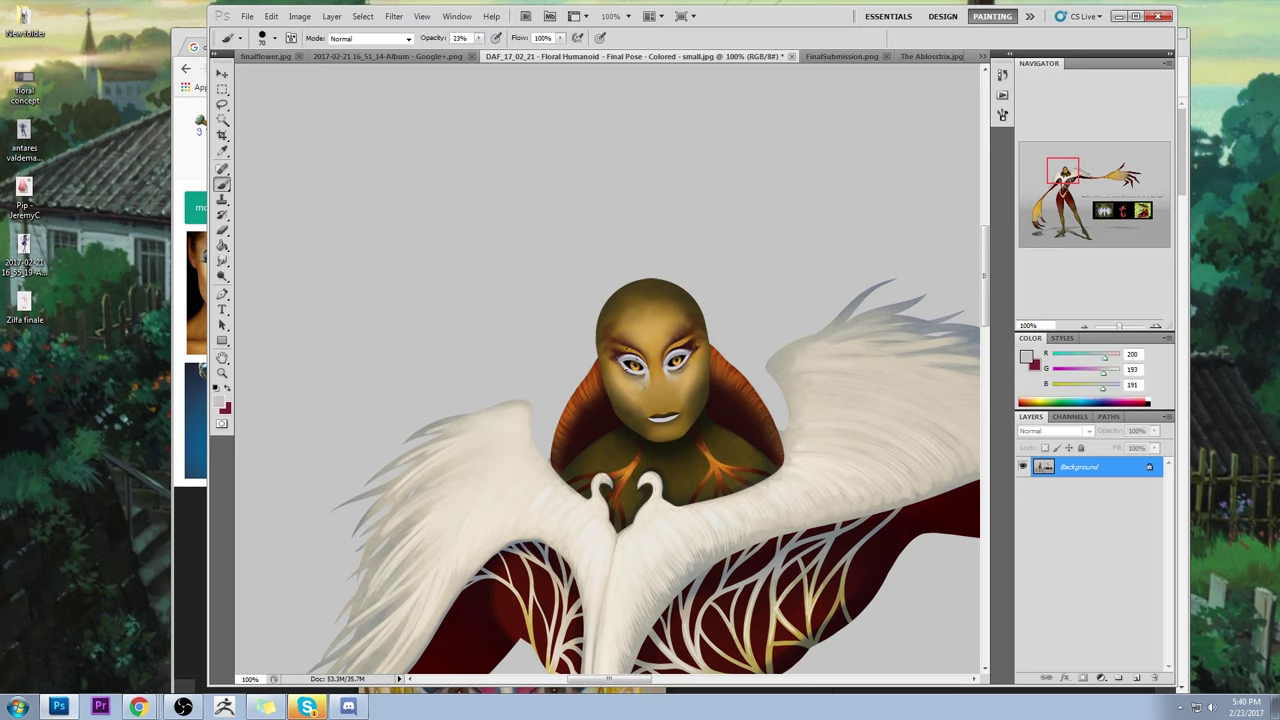
pyautogui.rightClick(695, 323)
pyautogui.click(880, 467)
pyautogui.press('Return')
pyautogui.press('5')
pyautogui.press('4')
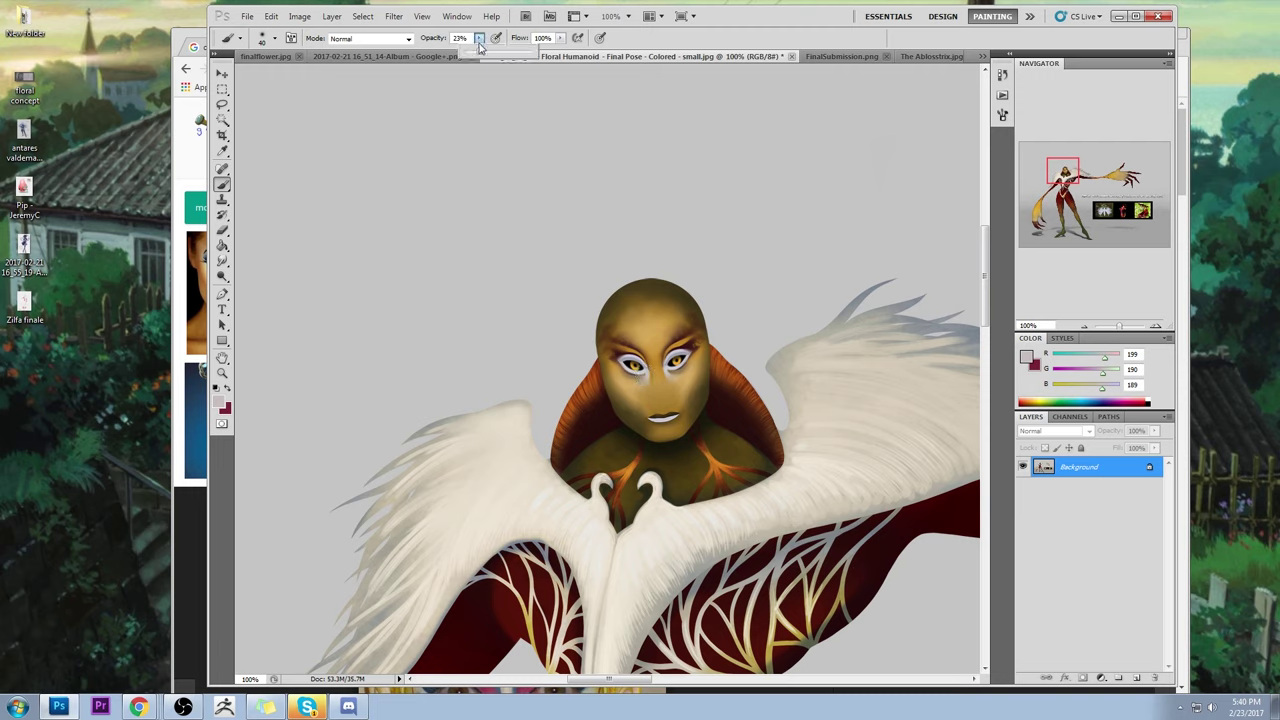
pyautogui.press(']')
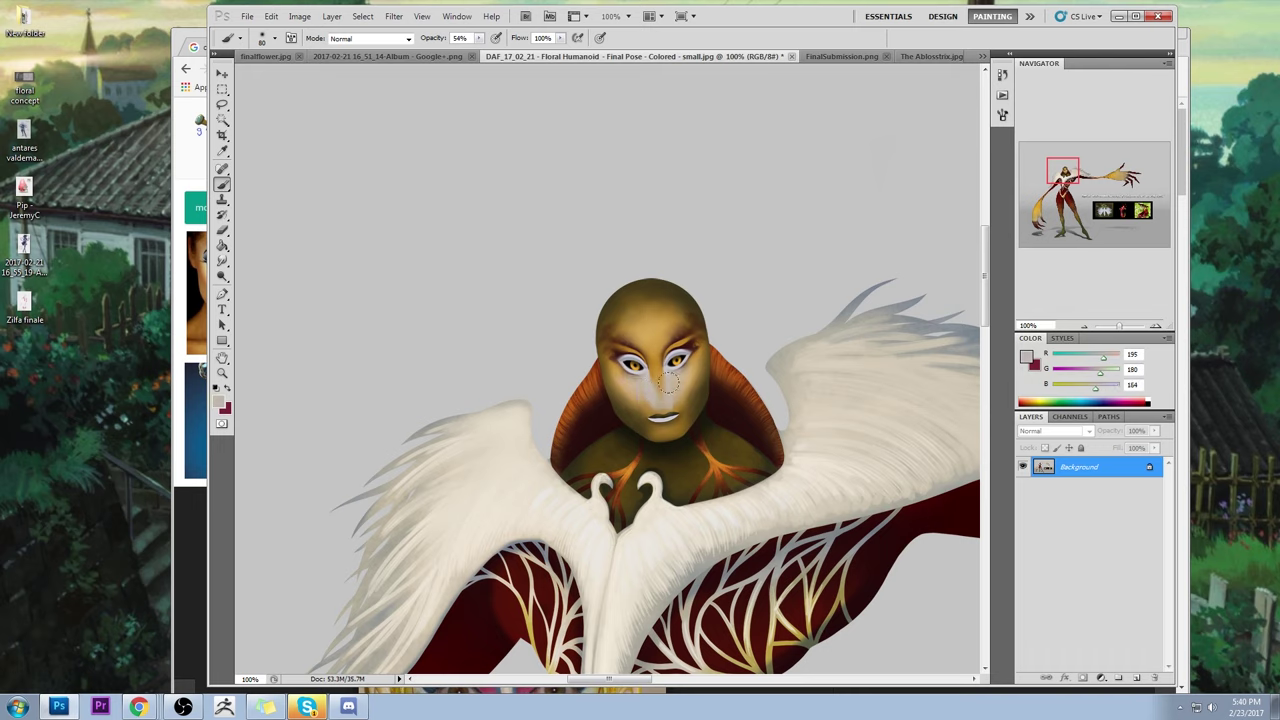
# - Paint dark shading beside the nose and mouth and a pale highlight across the forehead
pyautogui.keyDown('alt'); pyautogui.click(658, 372); pyautogui.keyUp('alt')
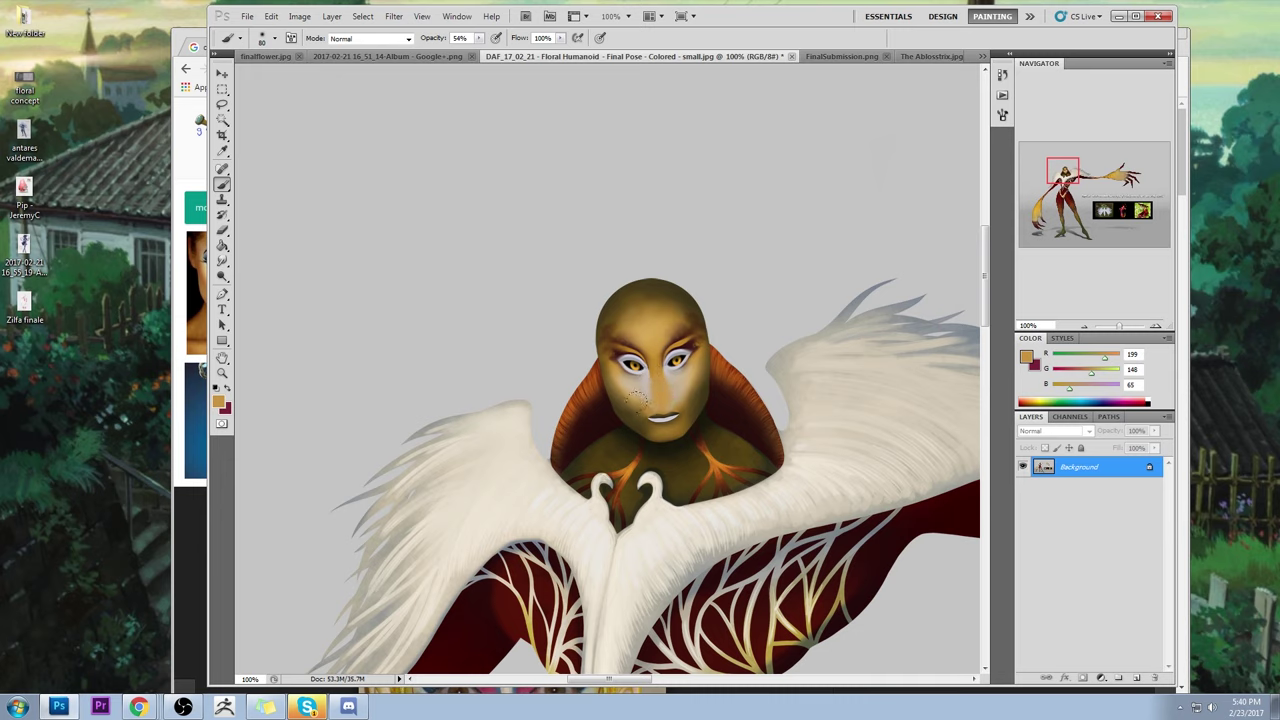
pyautogui.keyDown('alt'); pyautogui.click(697, 392); pyautogui.keyUp('alt')
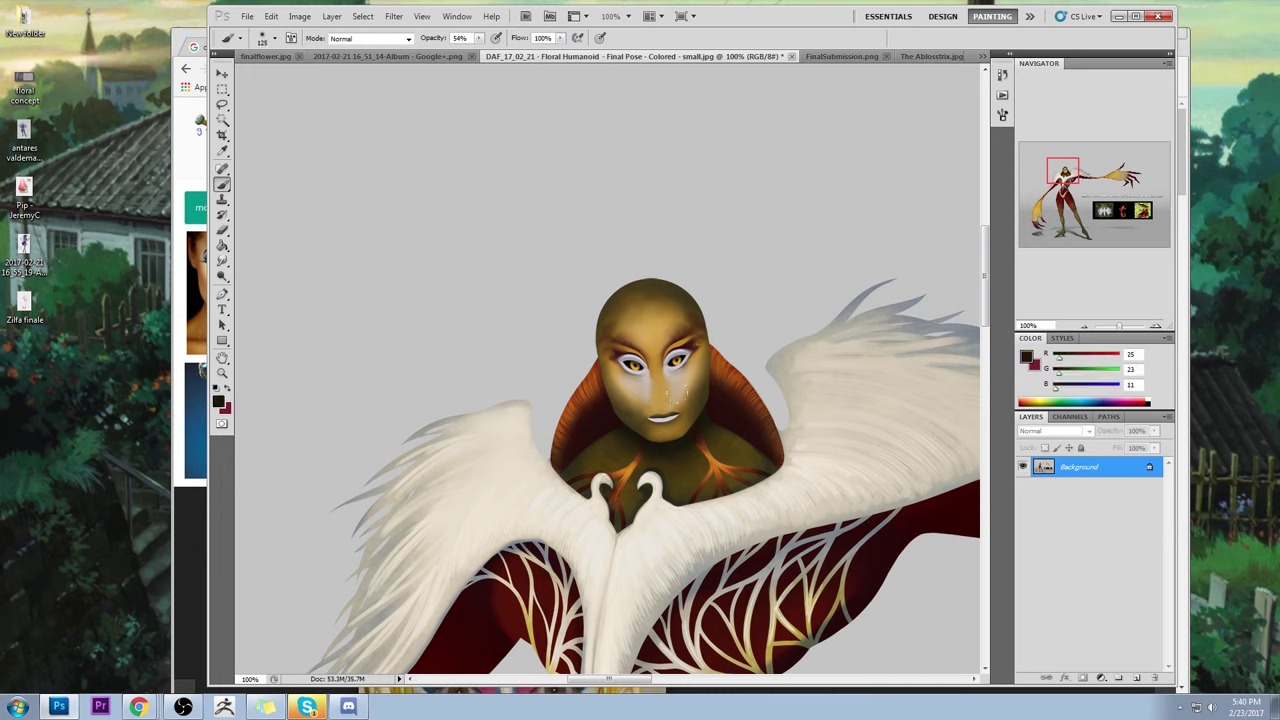
pyautogui.moveTo(668, 383)
pyautogui.mouseDown()
pyautogui.moveTo(682, 420)
pyautogui.moveTo(655, 400)
pyautogui.mouseUp()
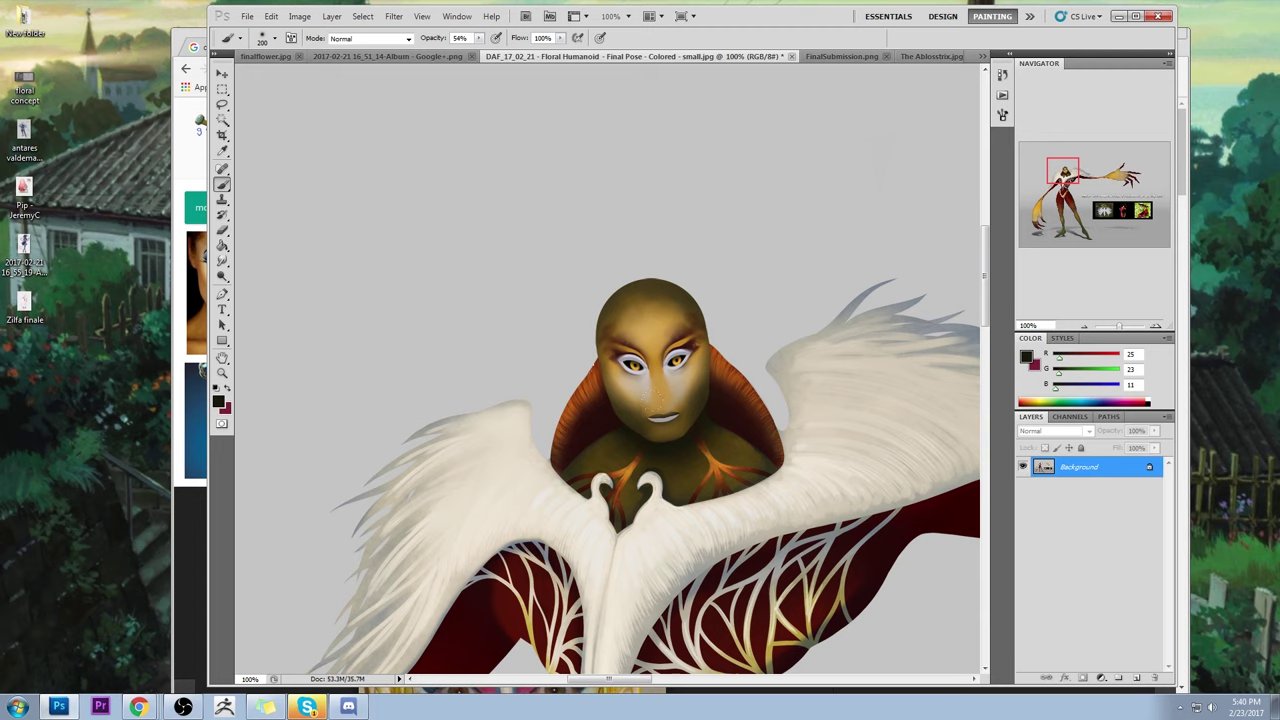
pyautogui.keyDown('alt'); pyautogui.click(650, 316); pyautogui.keyUp('alt')
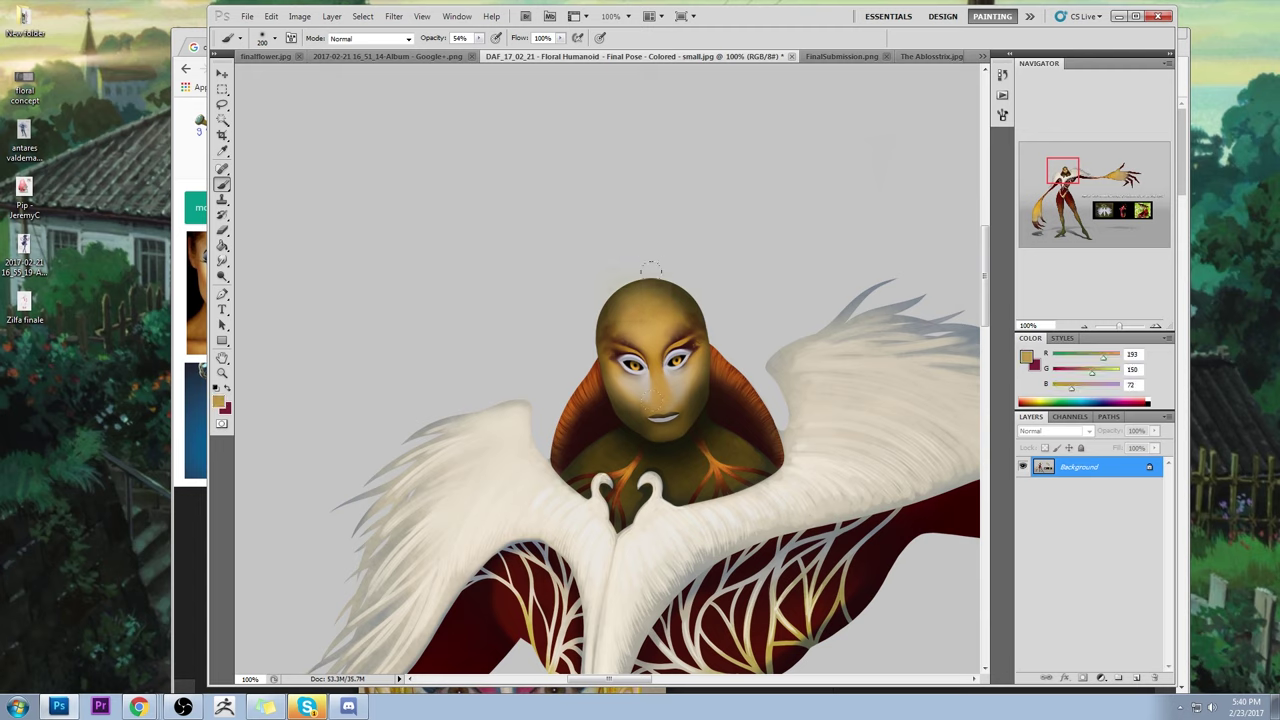
pyautogui.keyDown('alt'); pyautogui.click(670, 368); pyautogui.keyUp('alt')
pyautogui.moveTo(645, 315); pyautogui.dragTo(594, 266)
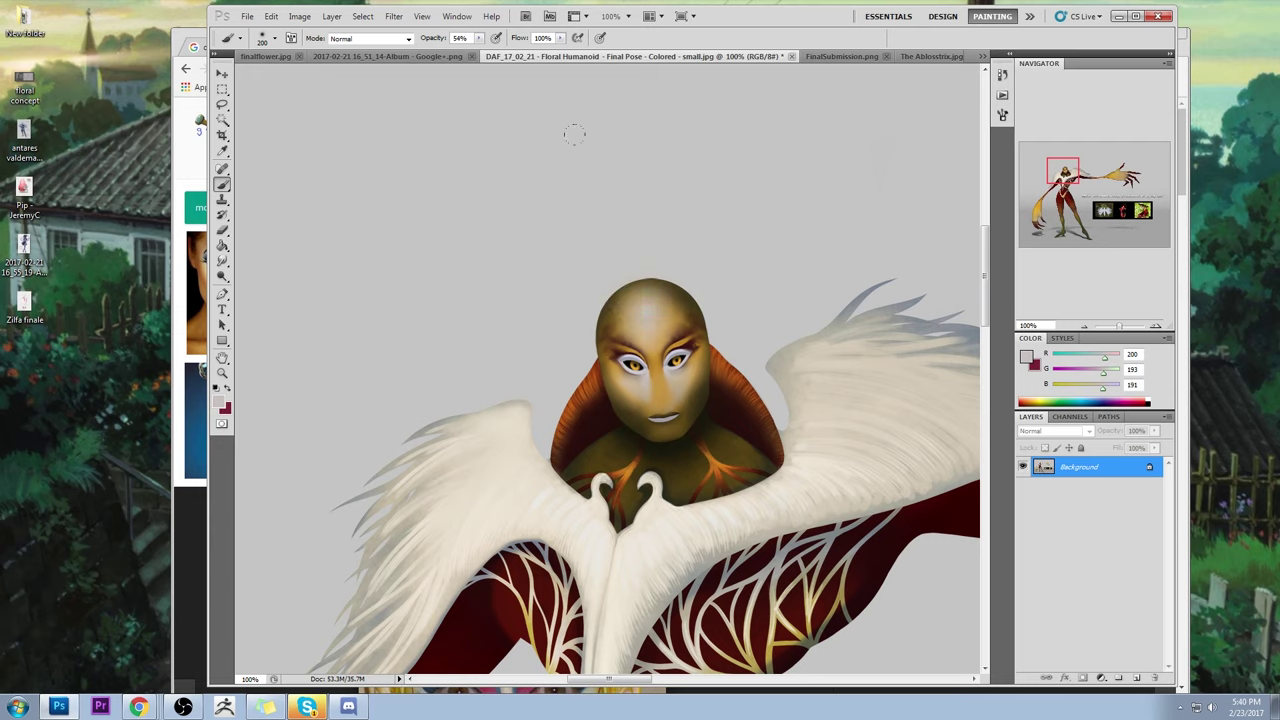
# - Shrink the brush to 50, darken the right brow, and sample dark maroon (R80, G43, B37)
pyautogui.press('[')
pyautogui.press('[')
pyautogui.press('[')
pyautogui.press('[')
pyautogui.press('[')
pyautogui.press('[')
pyautogui.press('[')
pyautogui.press('[')
pyautogui.press('[')
pyautogui.press('[')
pyautogui.moveTo(686, 338); pyautogui.dragTo(678, 344)
pyautogui.keyDown('alt'); pyautogui.click(649, 401); pyautogui.keyUp('alt')
pyautogui.keyDown('alt'); pyautogui.click(668, 353); pyautogui.keyUp('alt')
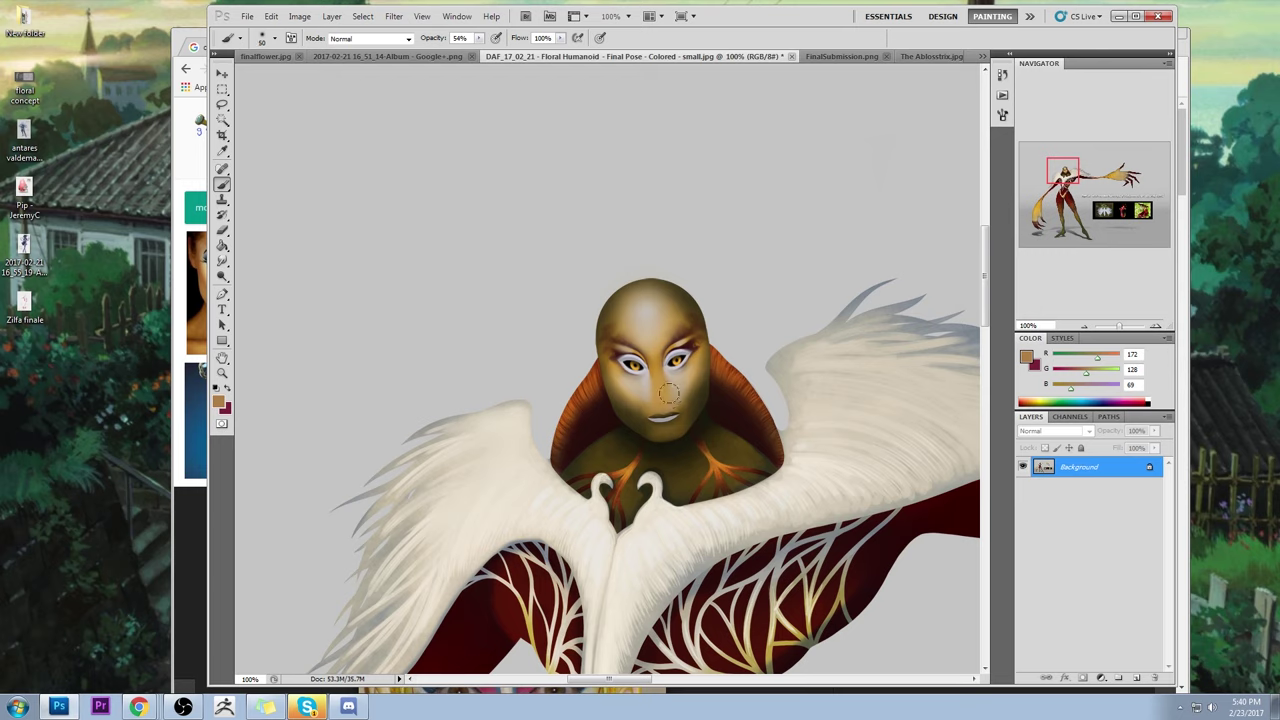
pyautogui.keyDown('alt'); pyautogui.click(678, 341); pyautogui.keyUp('alt')
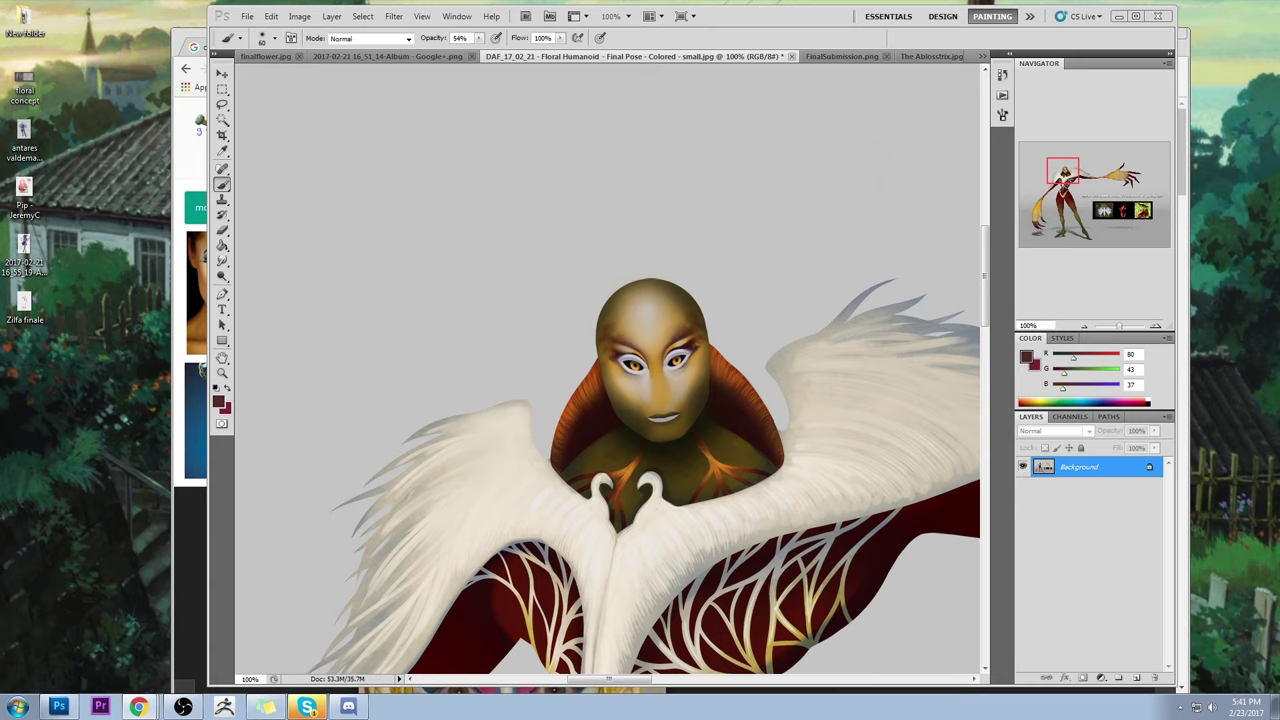
# - Search Google Images for 'zyra' in a new browser window
pyautogui.middleClick(138, 707)
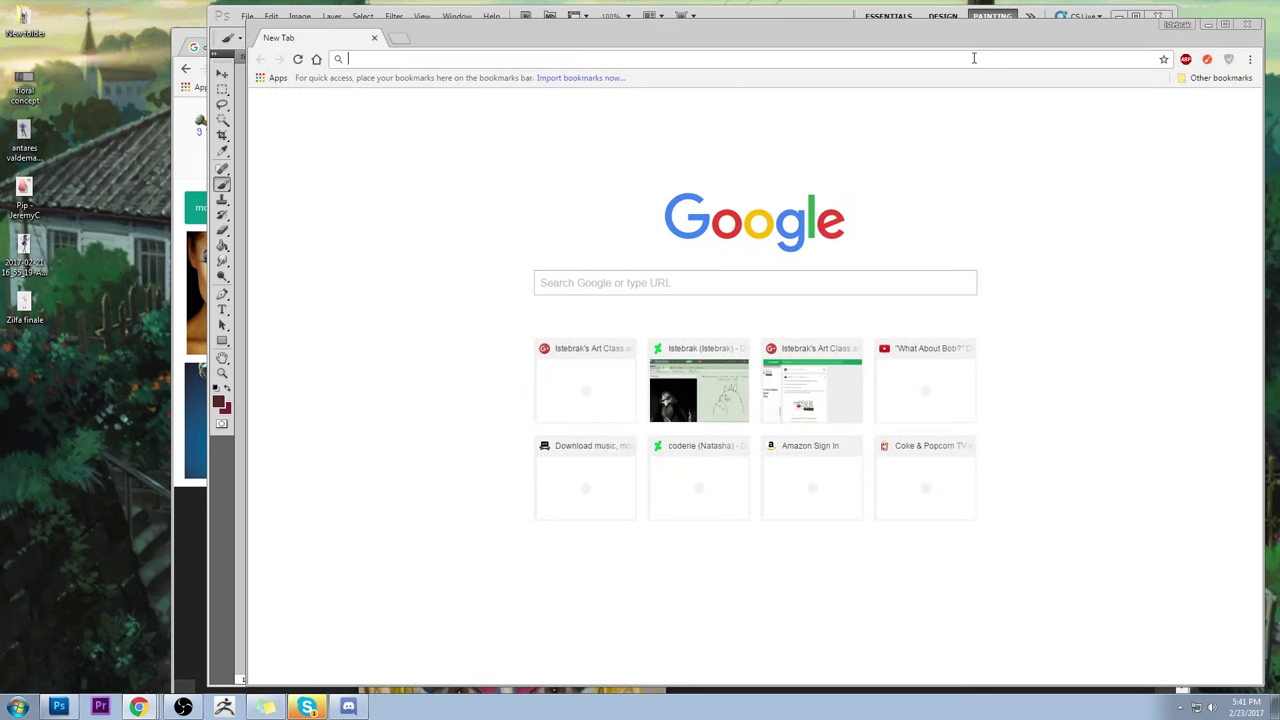
pyautogui.write('zyra')
pyautogui.press('Return')
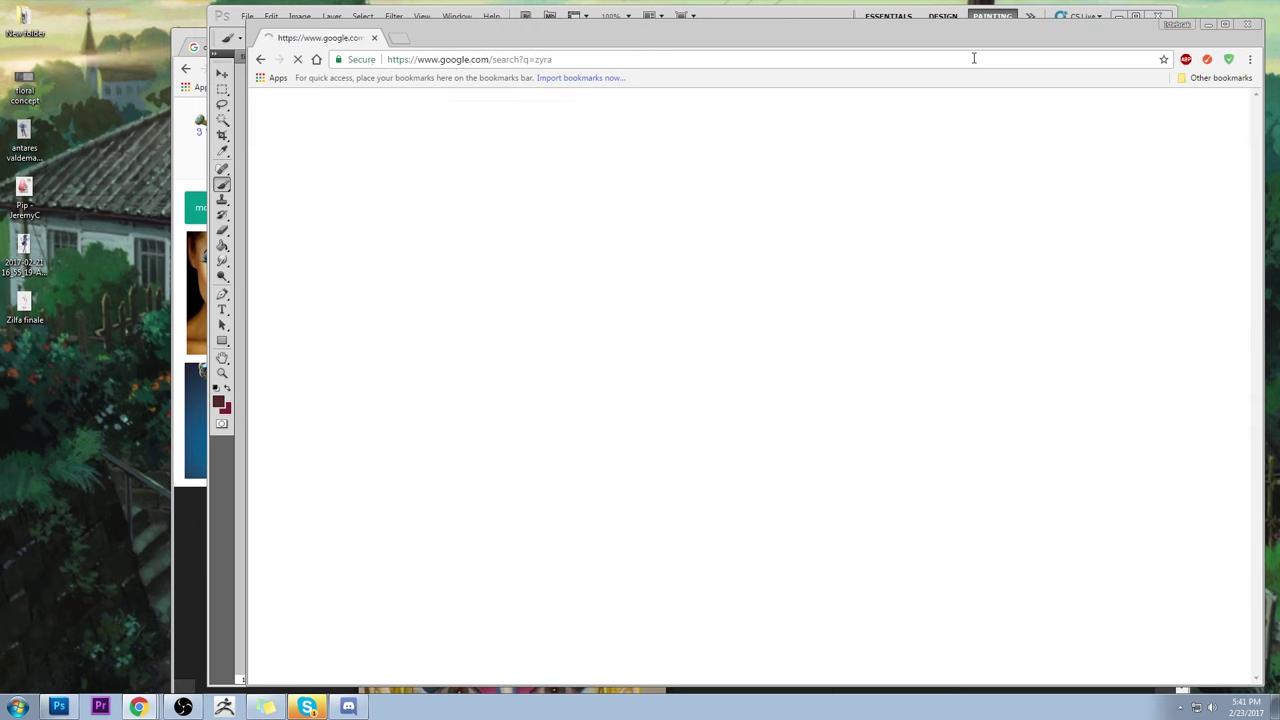
pyautogui.click(404, 155)
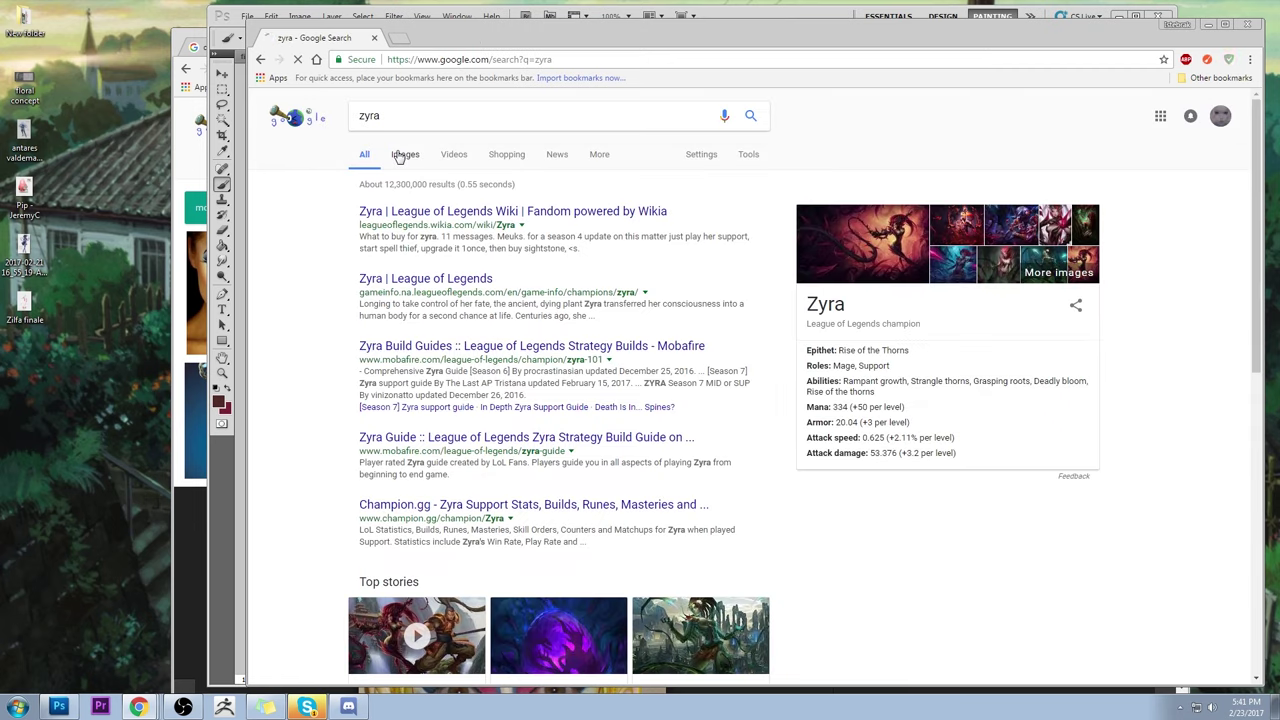
# - Preview the Zyra concept sheet, red illustration and pink DeviantArt painting, ending on the League of Legends artwork
pyautogui.click(780, 392)
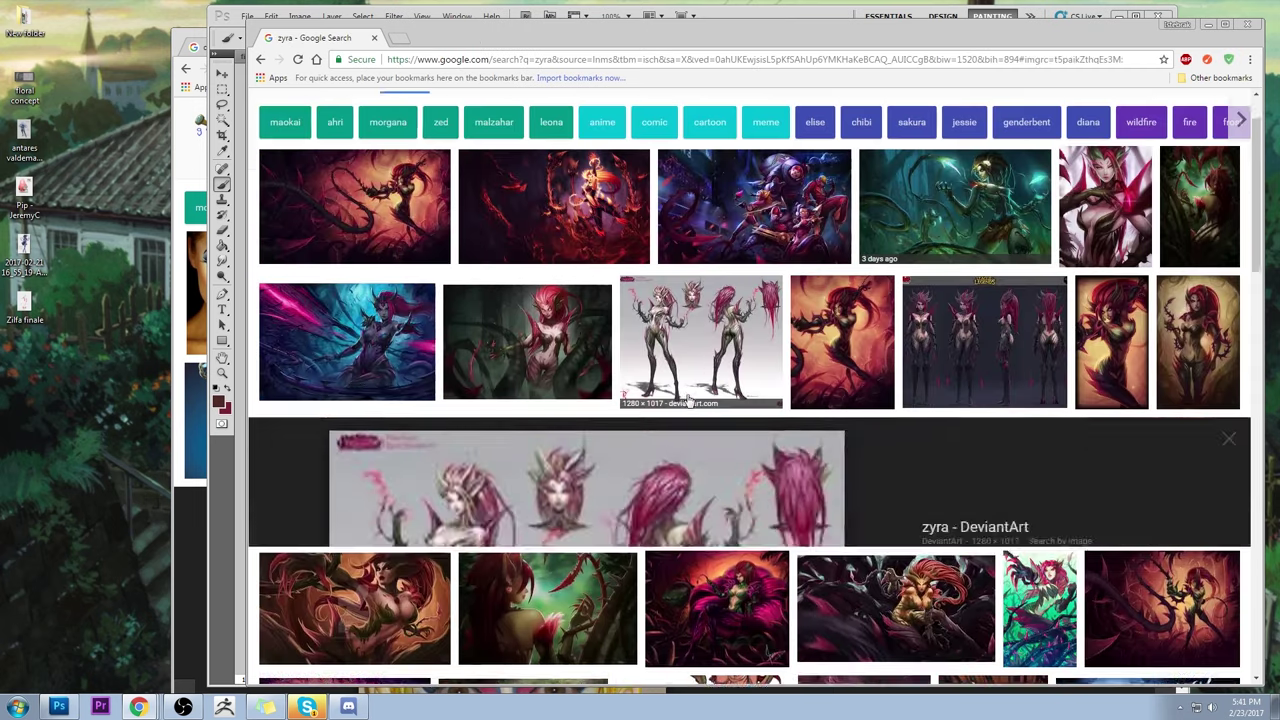
pyautogui.scroll(2, 868, 355)
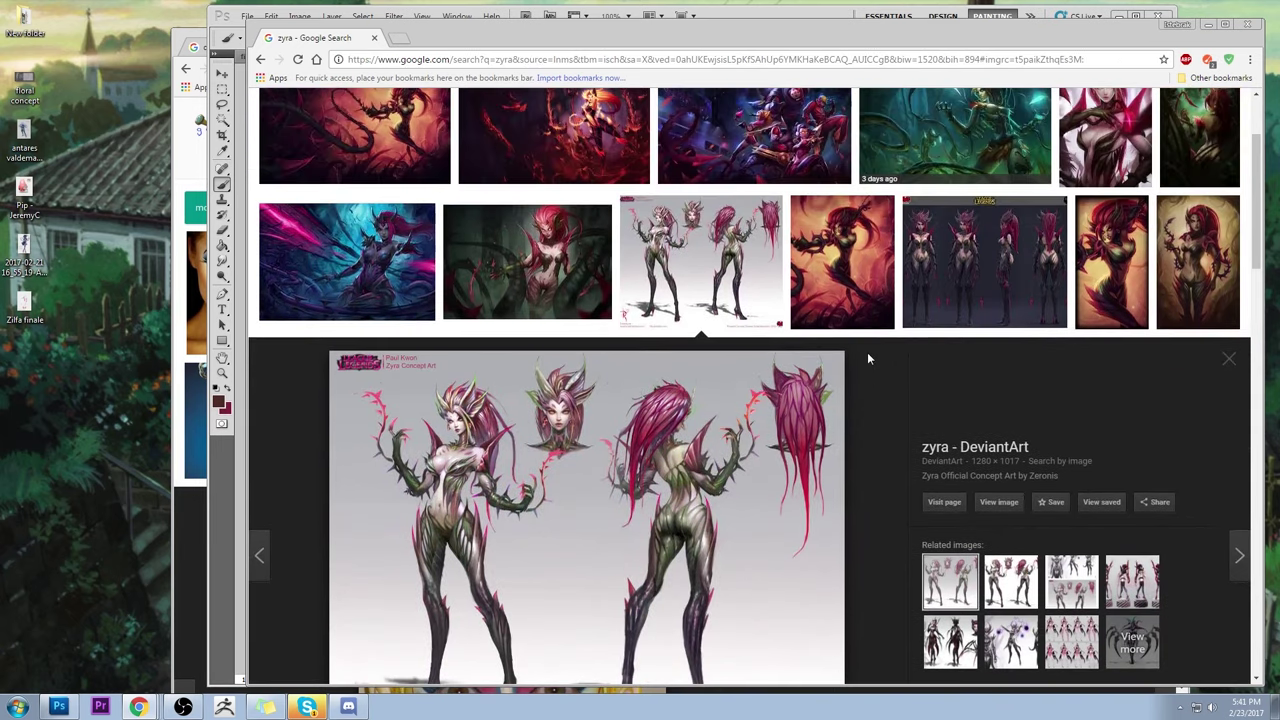
pyautogui.click(835, 276)
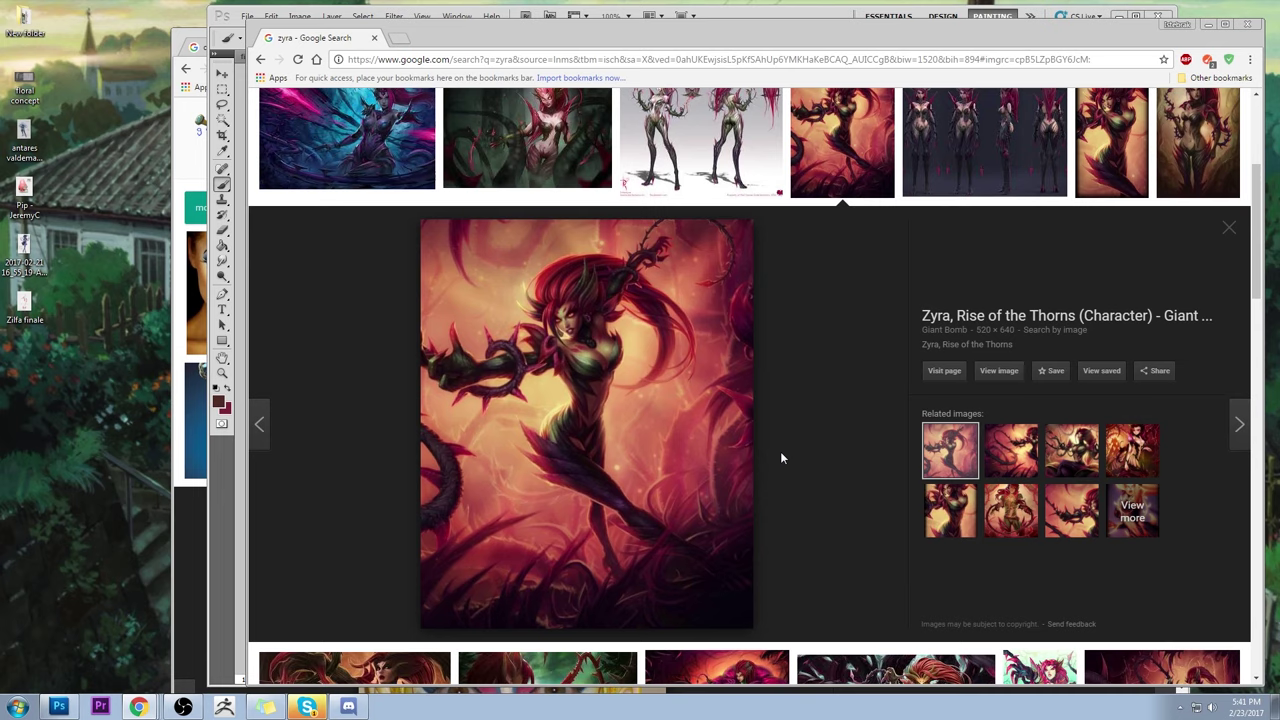
pyautogui.scroll(2, 785, 449)
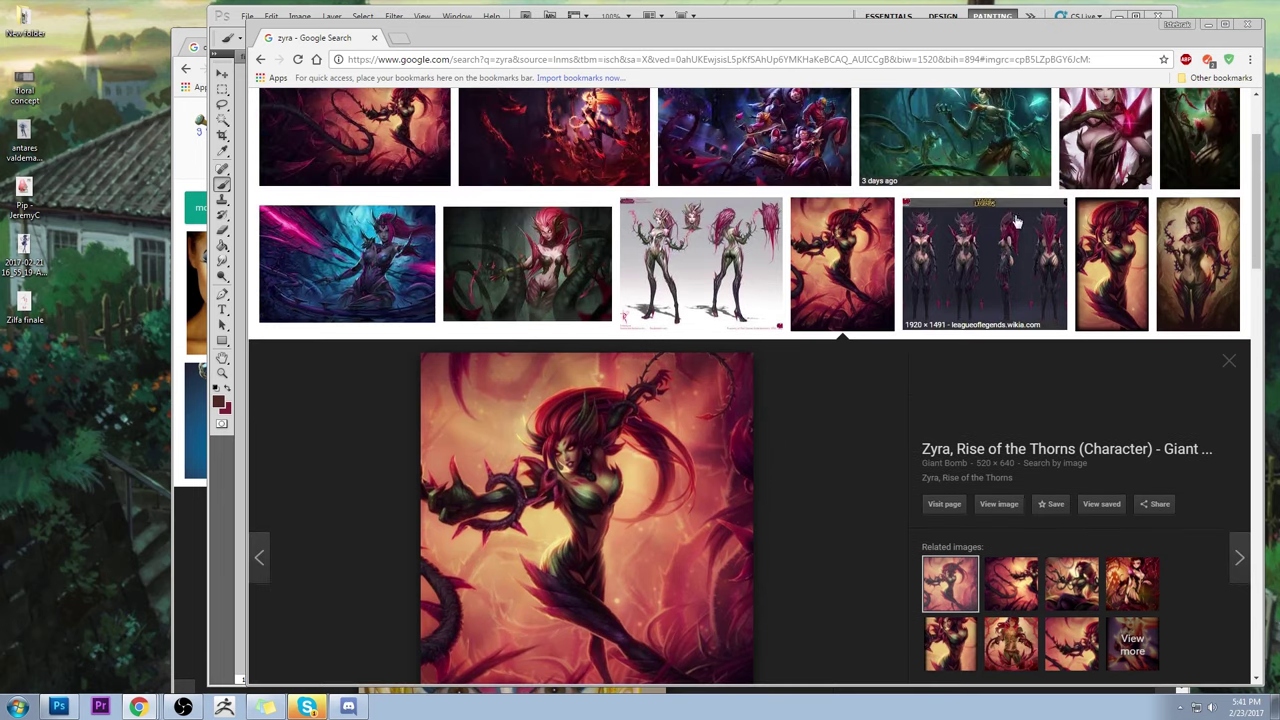
pyautogui.scroll(1, 1043, 242)
pyautogui.click(1102, 200)
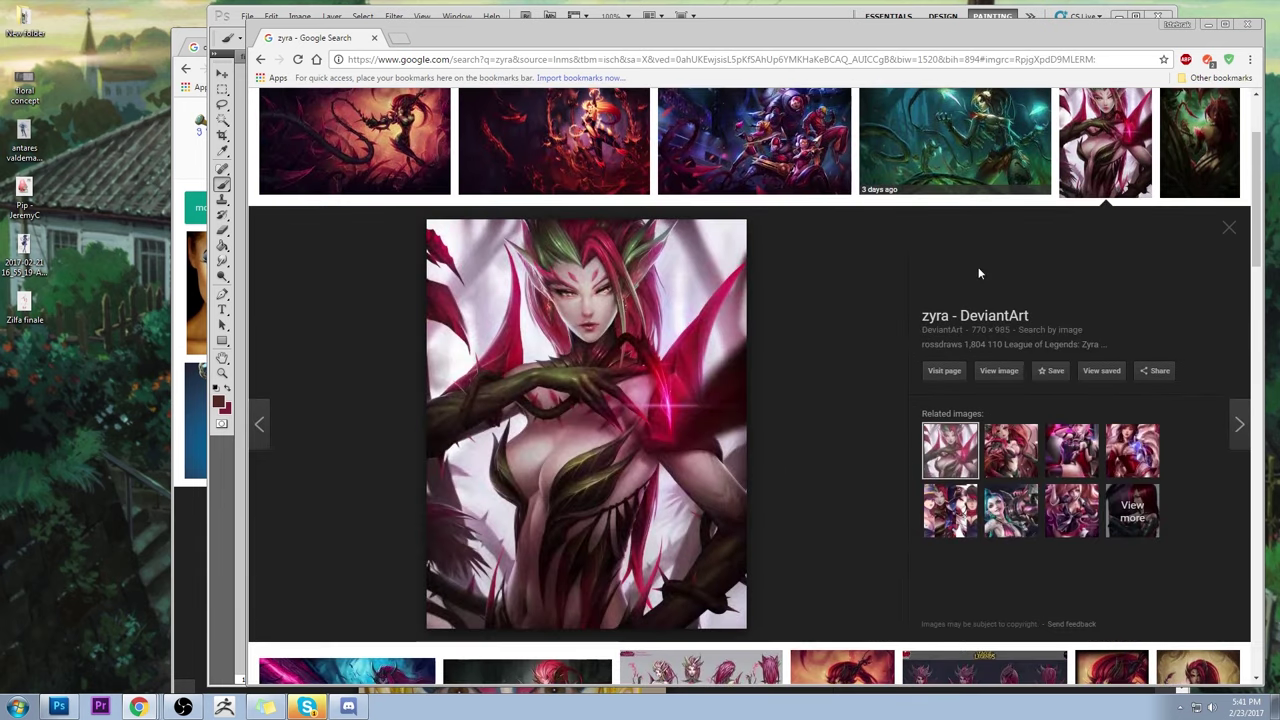
pyautogui.scroll(2, 860, 287)
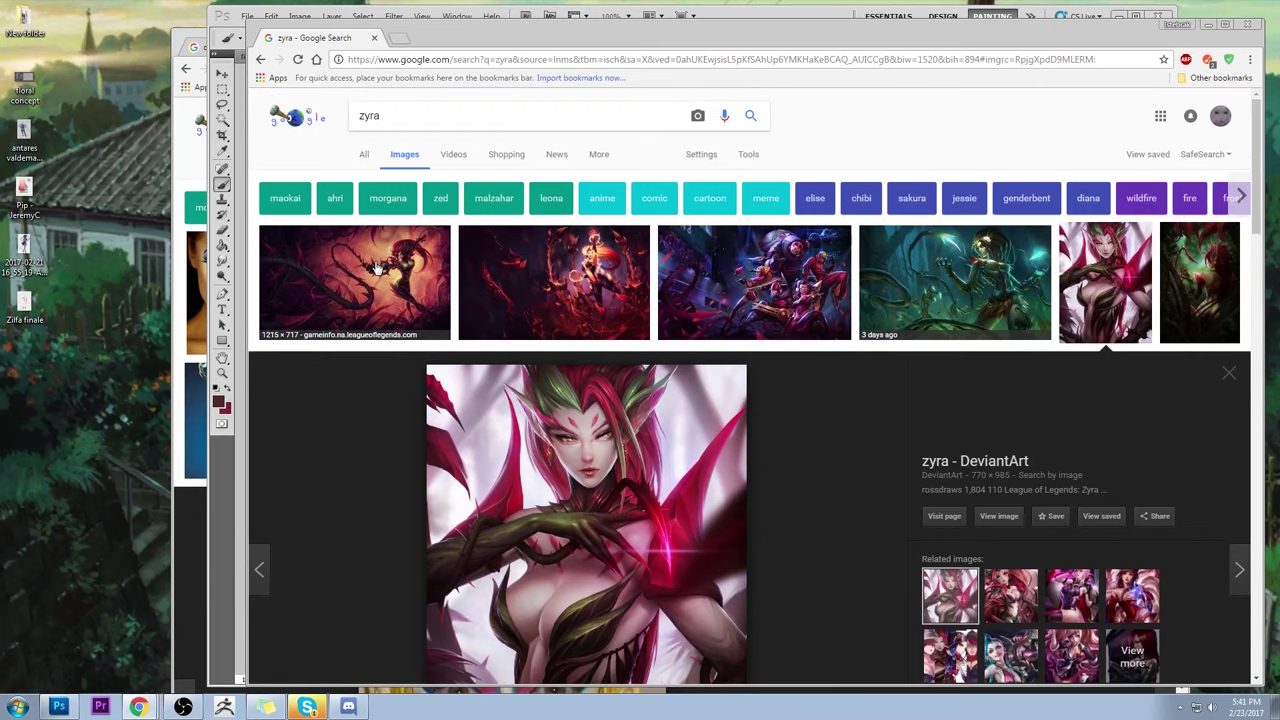
pyautogui.click(378, 268)
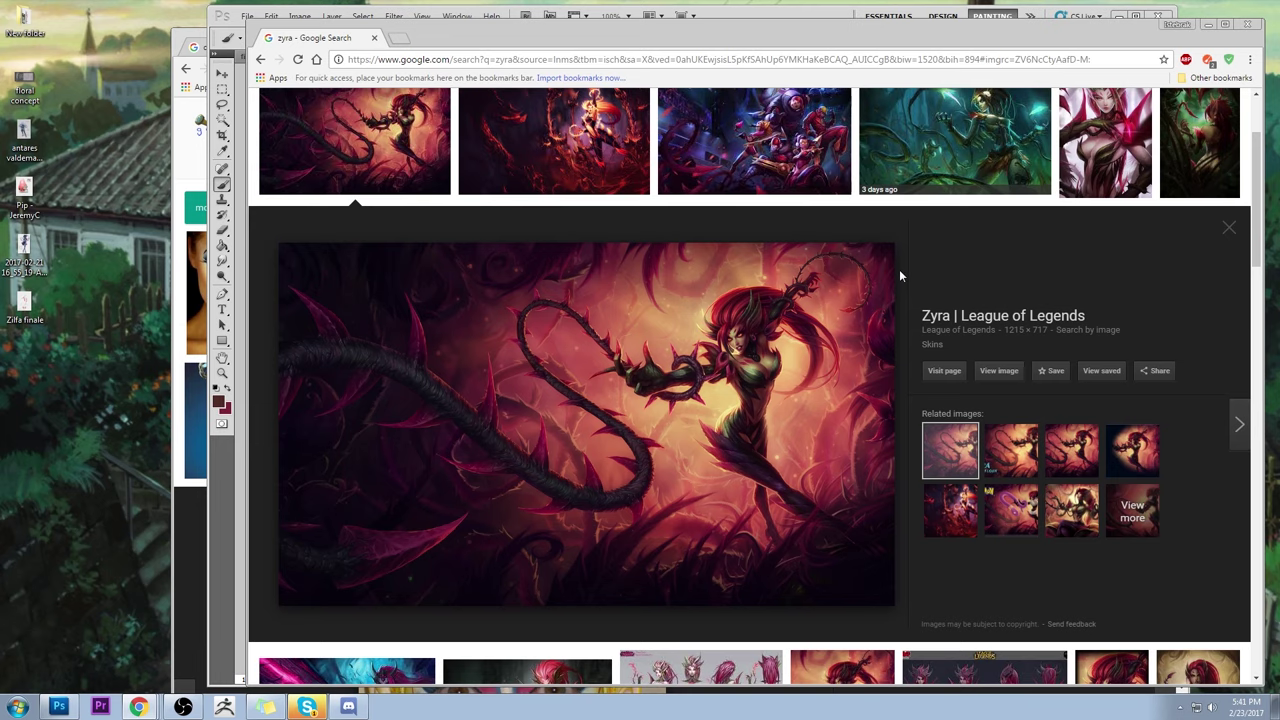
pyautogui.scroll(2, 899, 275)
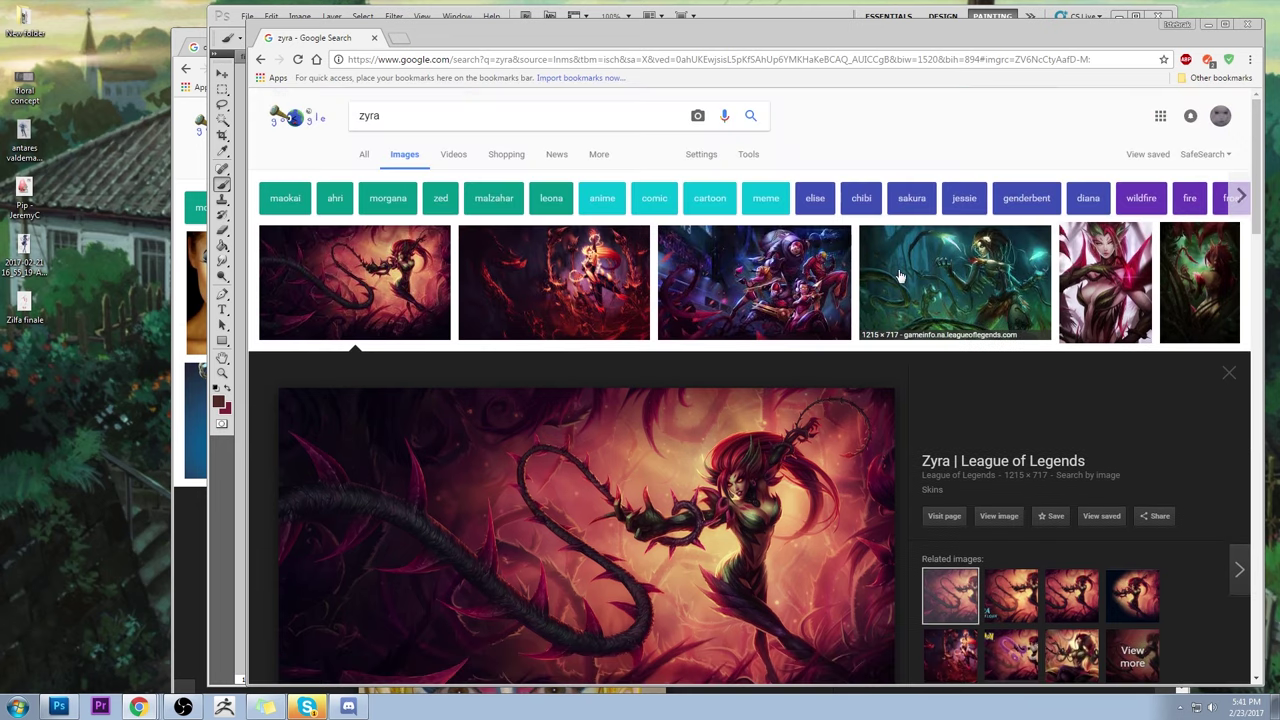
pyautogui.click(399, 40)
# - Search Google Images for 'halloween pinup'
pyautogui.write('halloween p')
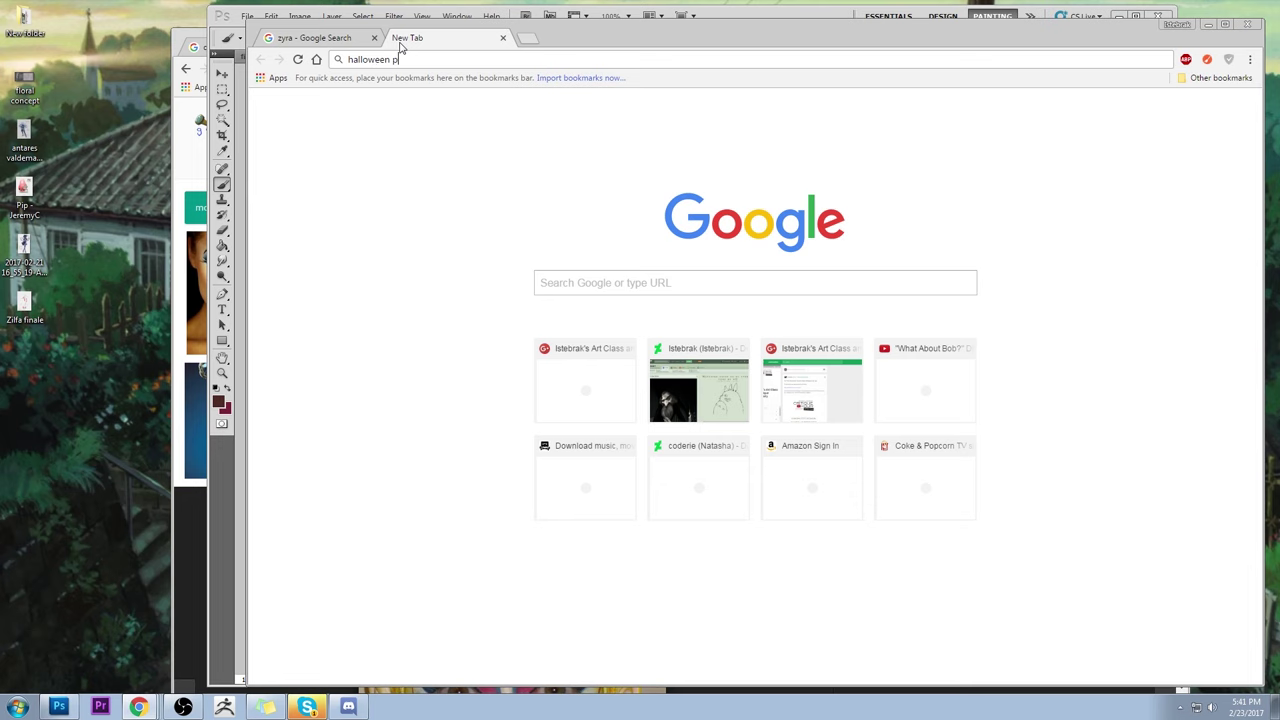
pyautogui.write('inup')
pyautogui.press('Return')
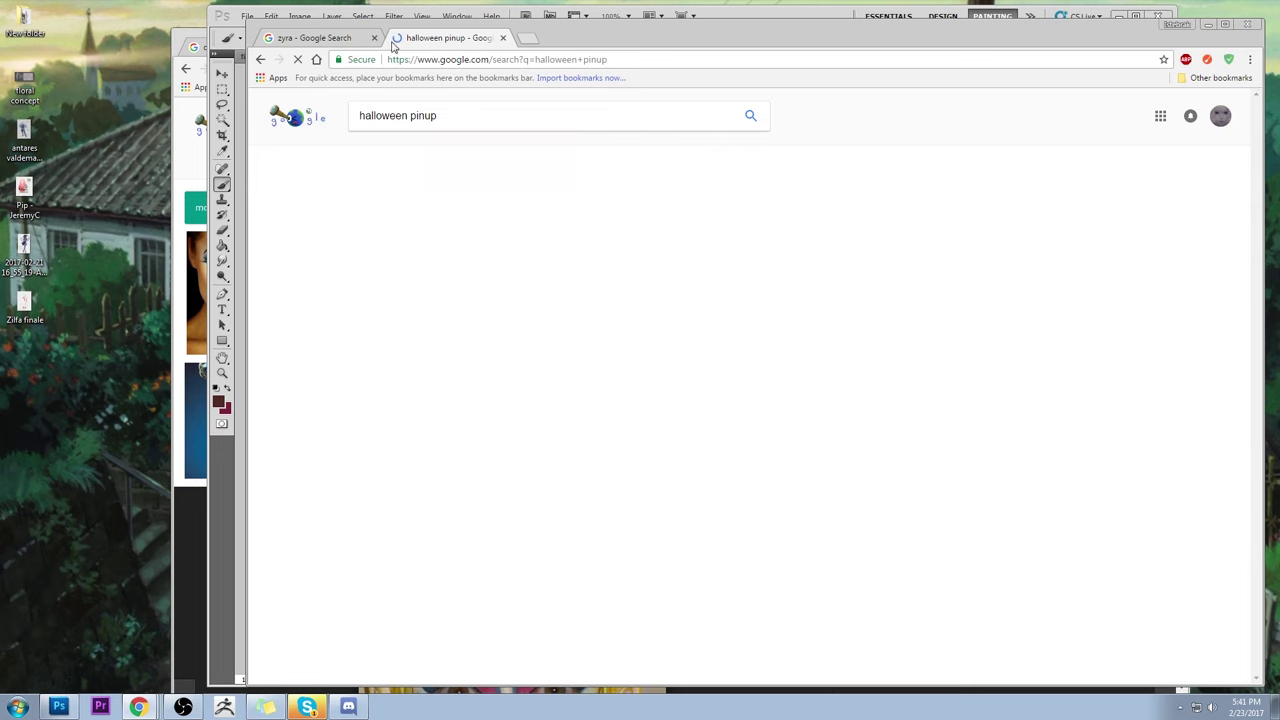
pyautogui.click(405, 158)
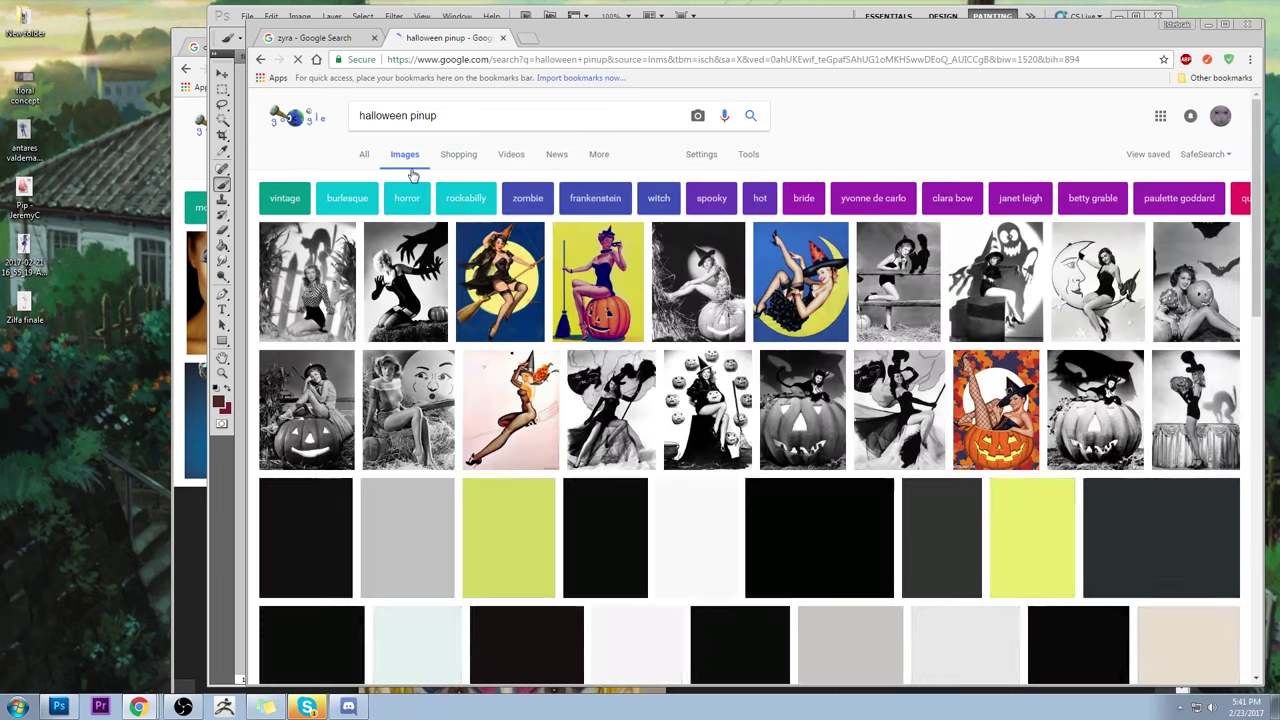
# - Preview the fence pinup, moon witch pinup and black-and-white portrait, then close the tab
pyautogui.click(883, 276)
pyautogui.click(800, 150)
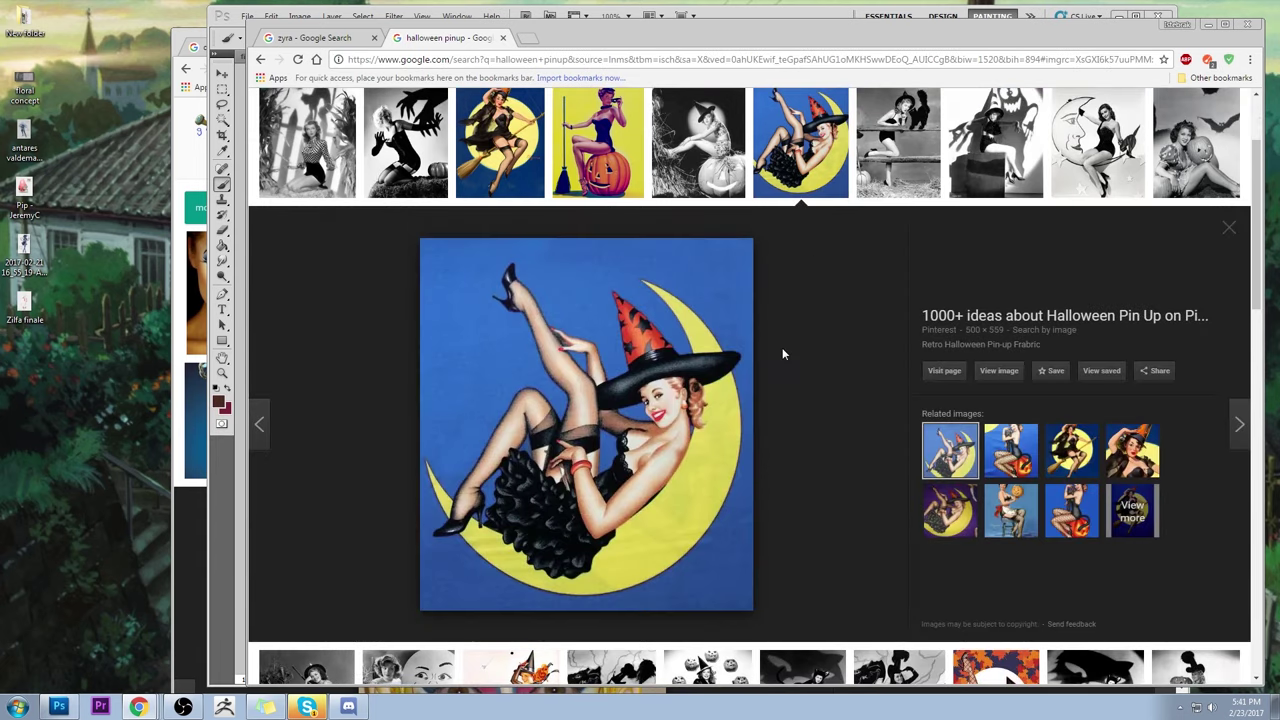
pyautogui.scroll(-3, 784, 348)
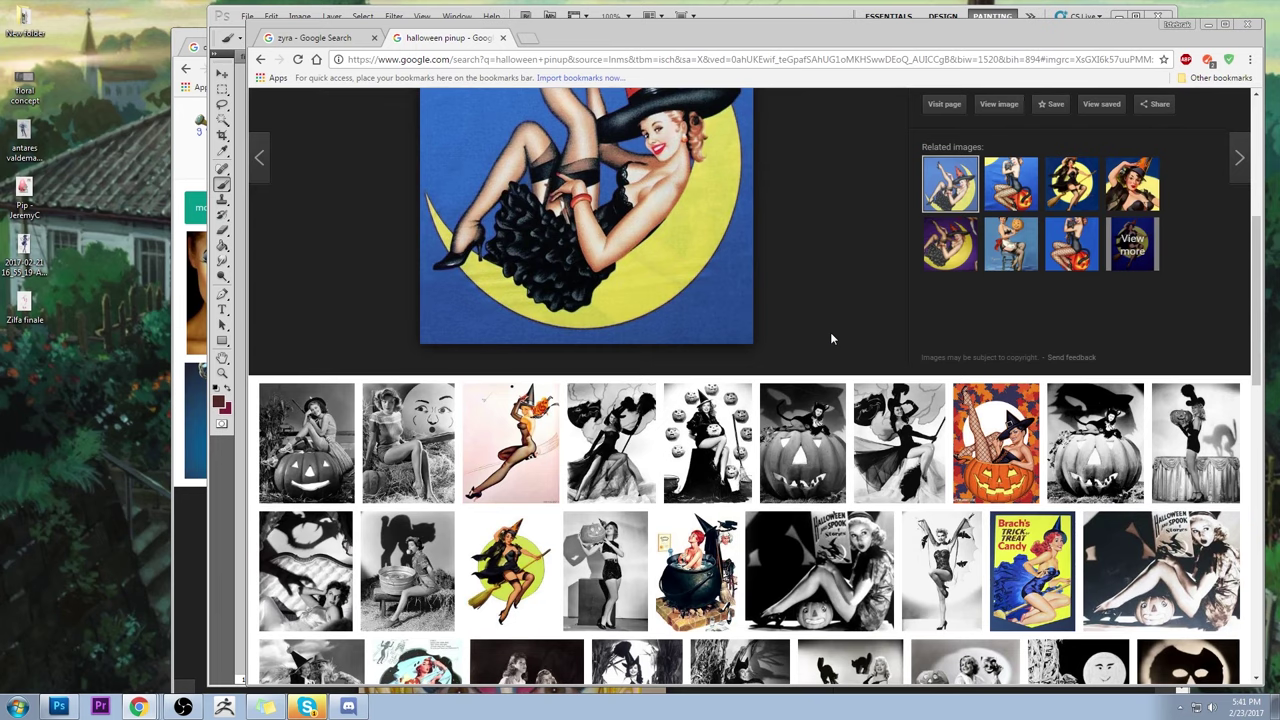
pyautogui.scroll(4, 830, 338)
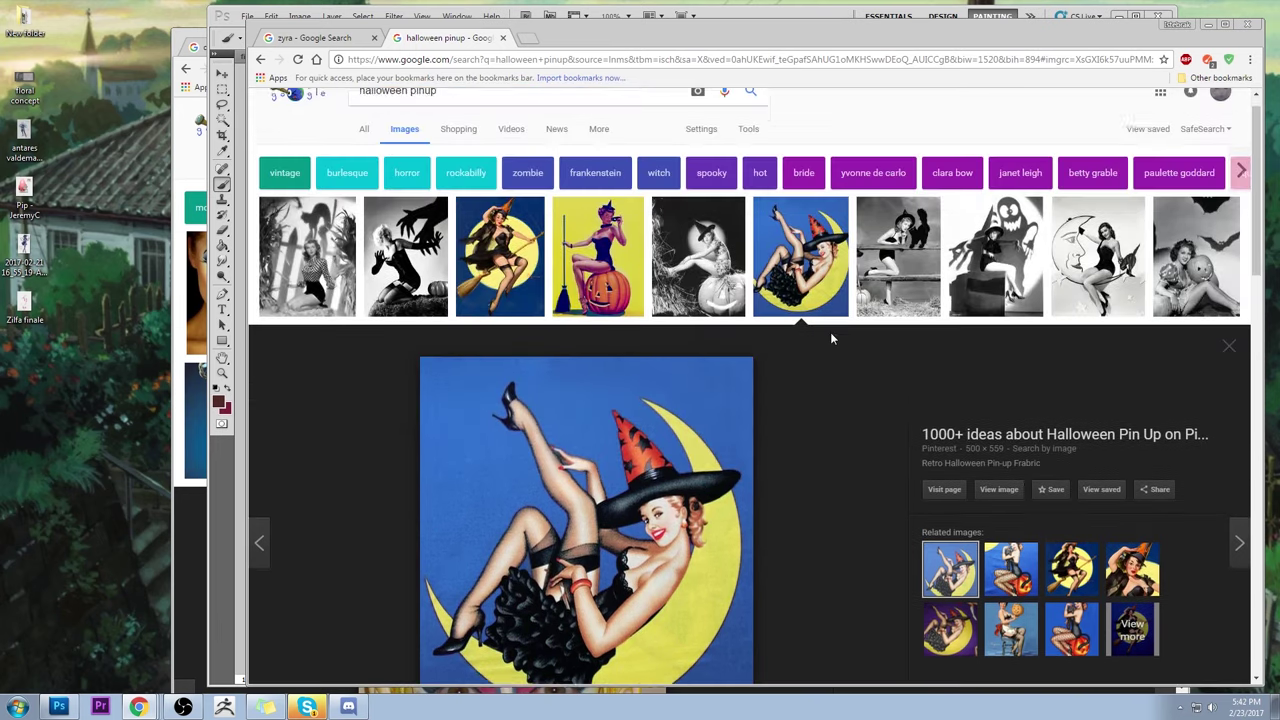
pyautogui.scroll(-6, 832, 338)
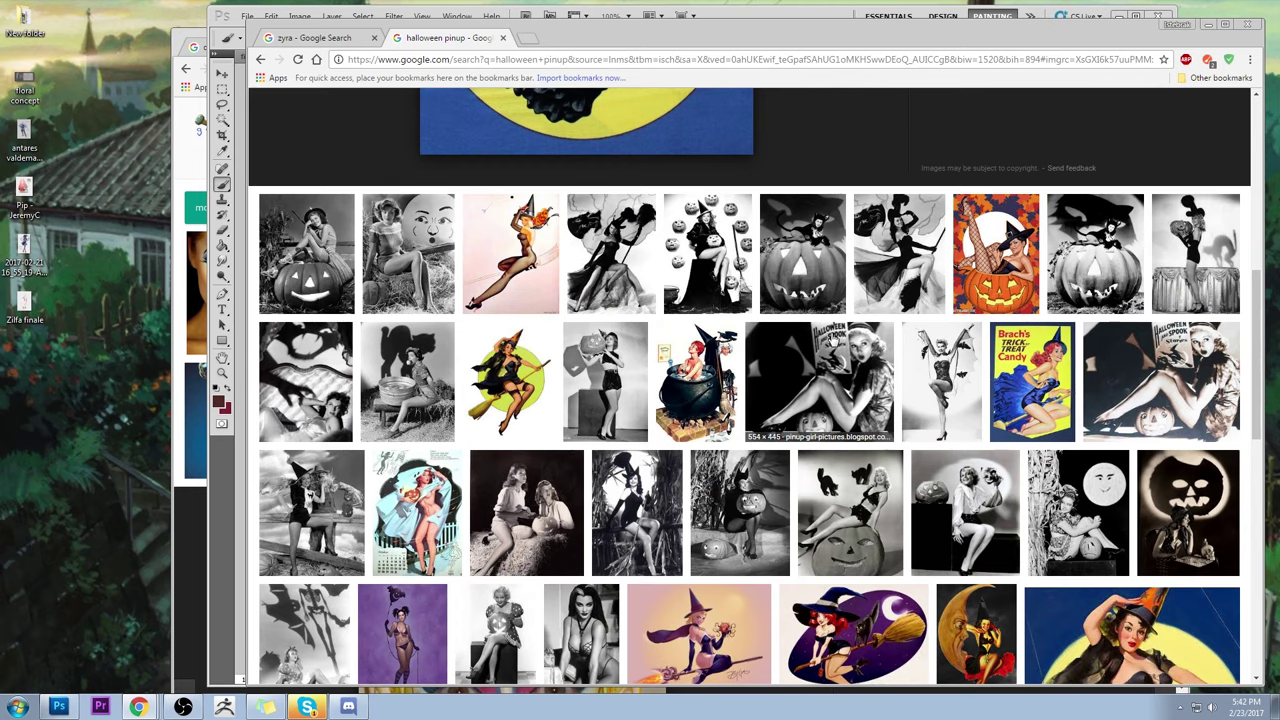
pyautogui.scroll(-2, 832, 338)
pyautogui.click(581, 411)
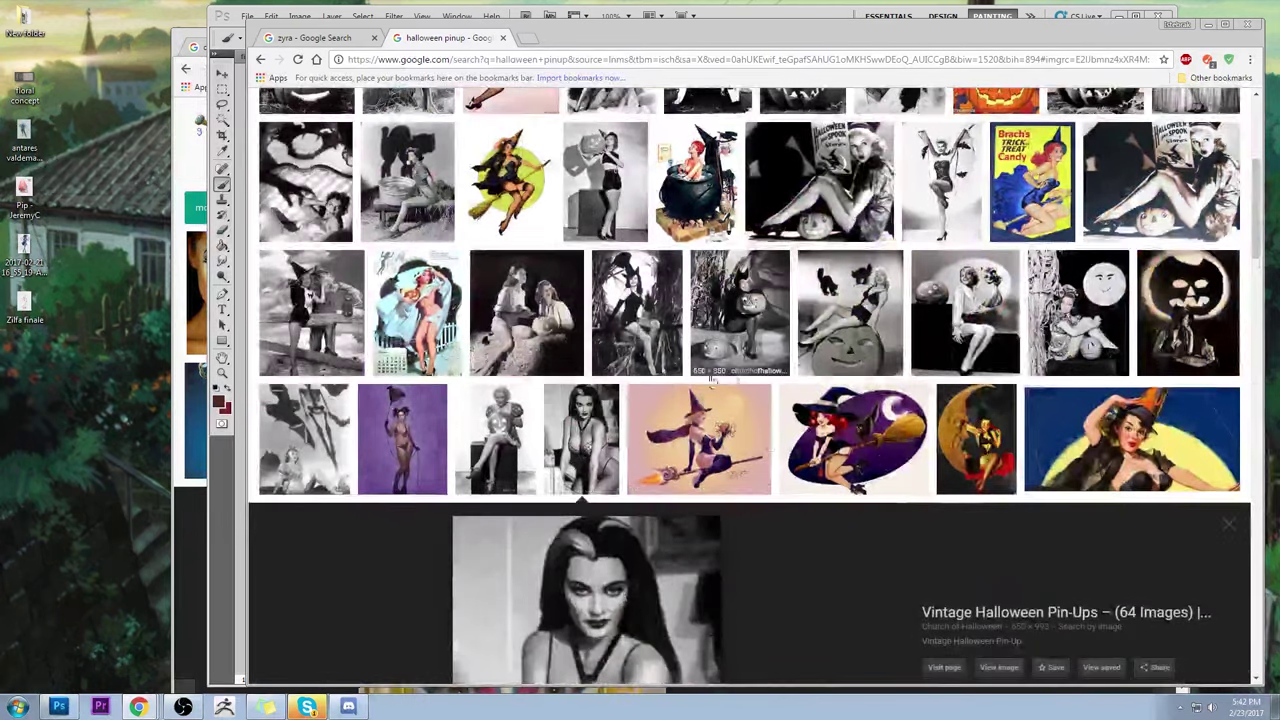
pyautogui.scroll(-2, 820, 494)
pyautogui.scroll(1, 820, 491)
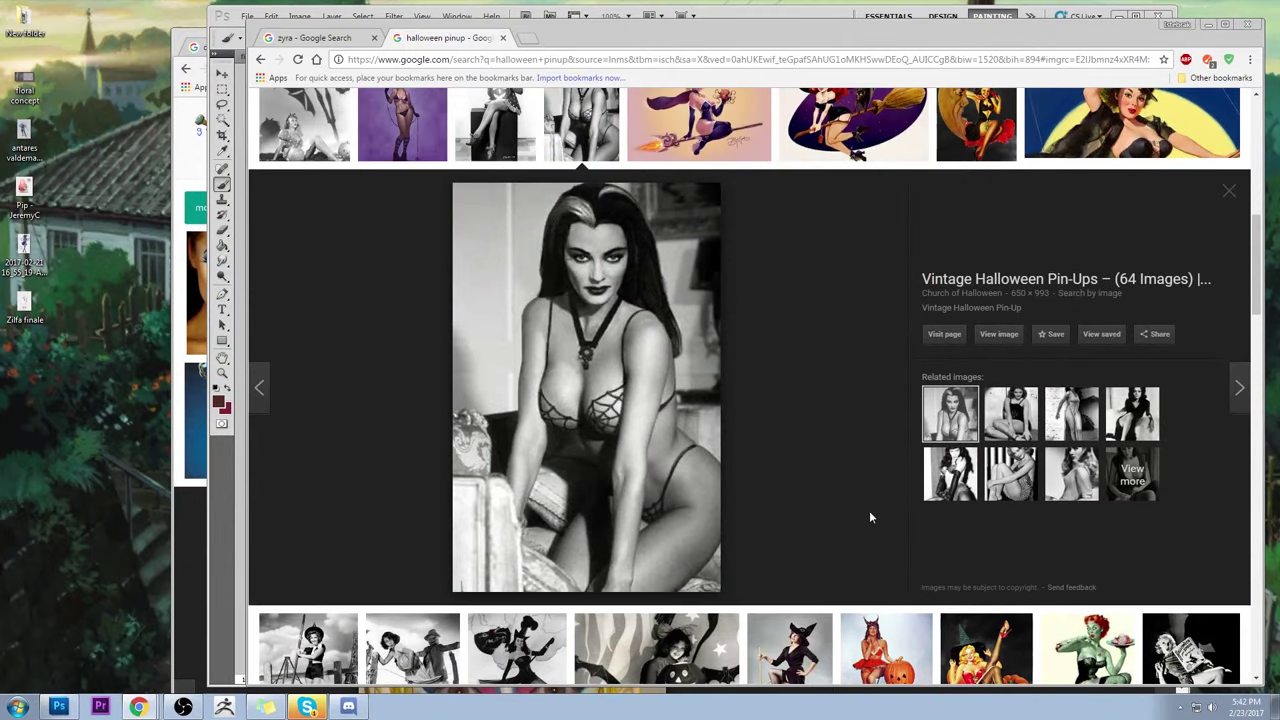
pyautogui.scroll(3, 870, 517)
pyautogui.scroll(5, 856, 524)
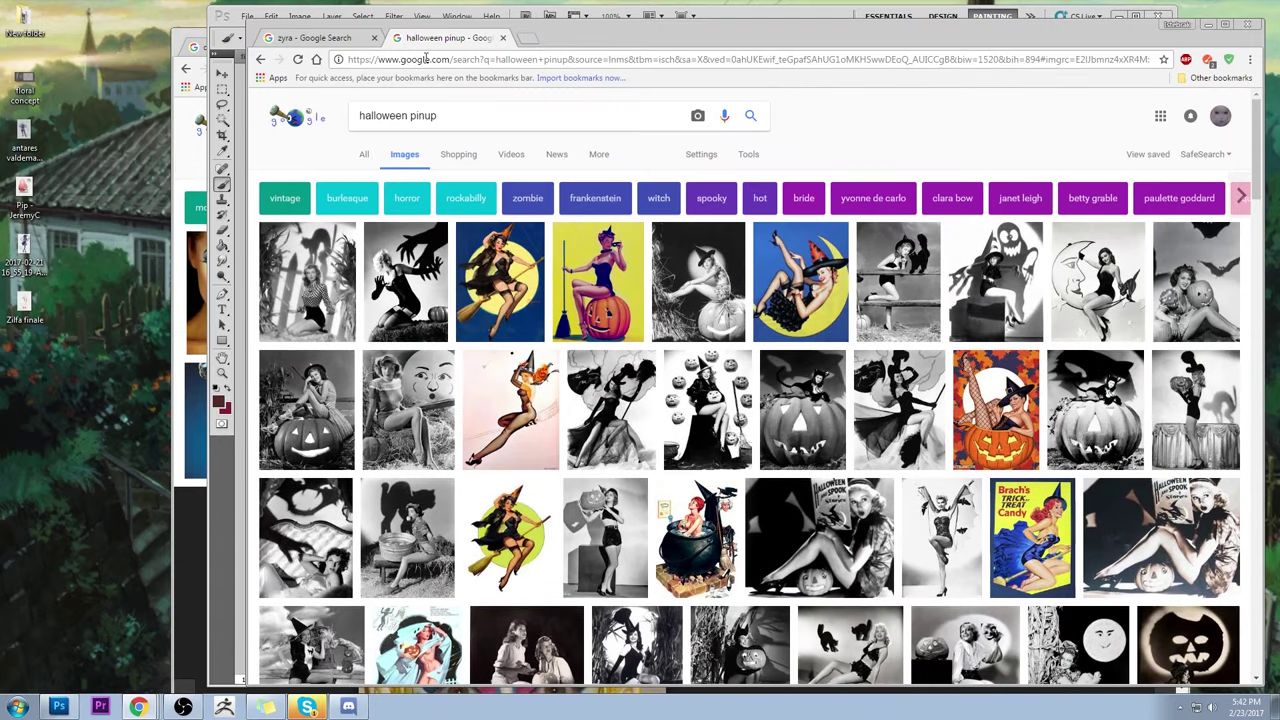
pyautogui.click(505, 39)
# - Finish closing the halloween pinup tab, back on the zyra image results
pyautogui.click(505, 39)
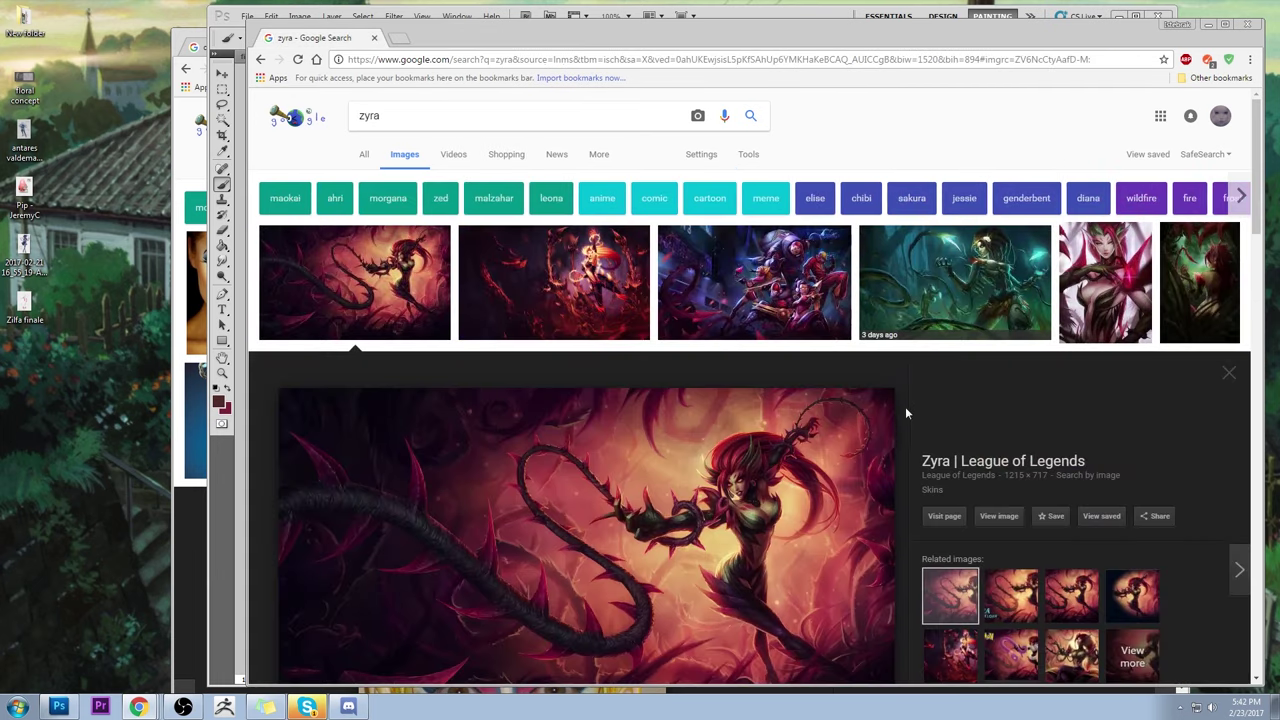
pyautogui.scroll(-2, 899, 379)
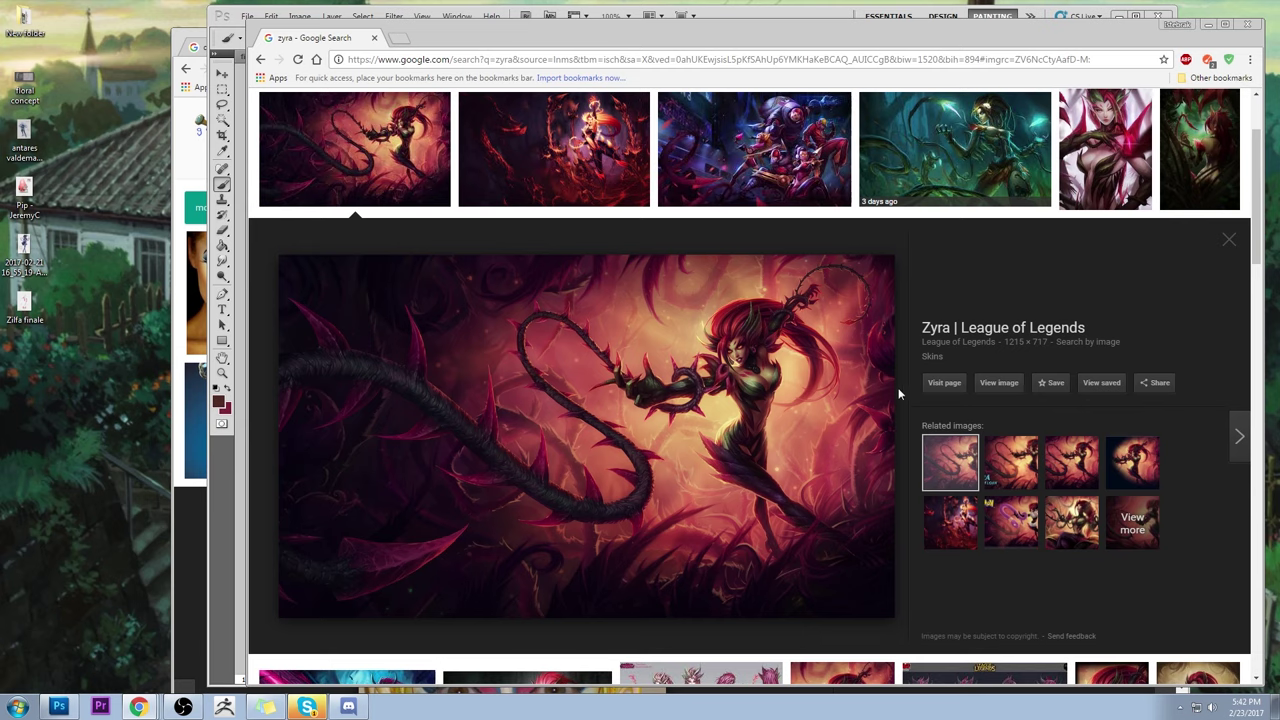
pyautogui.scroll(2, 898, 393)
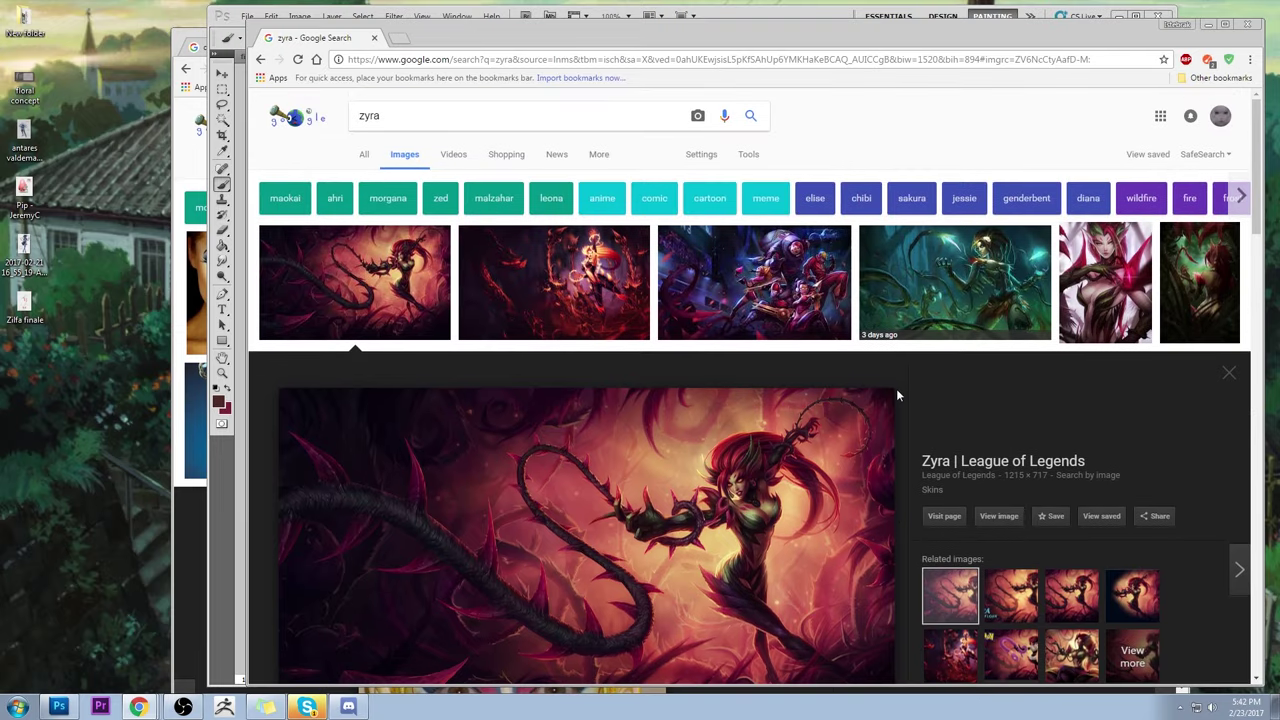
# - Replace the image search with 'elise' and view the first League of Legends Elise artwork
pyautogui.moveTo(400, 117); pyautogui.dragTo(360, 118)
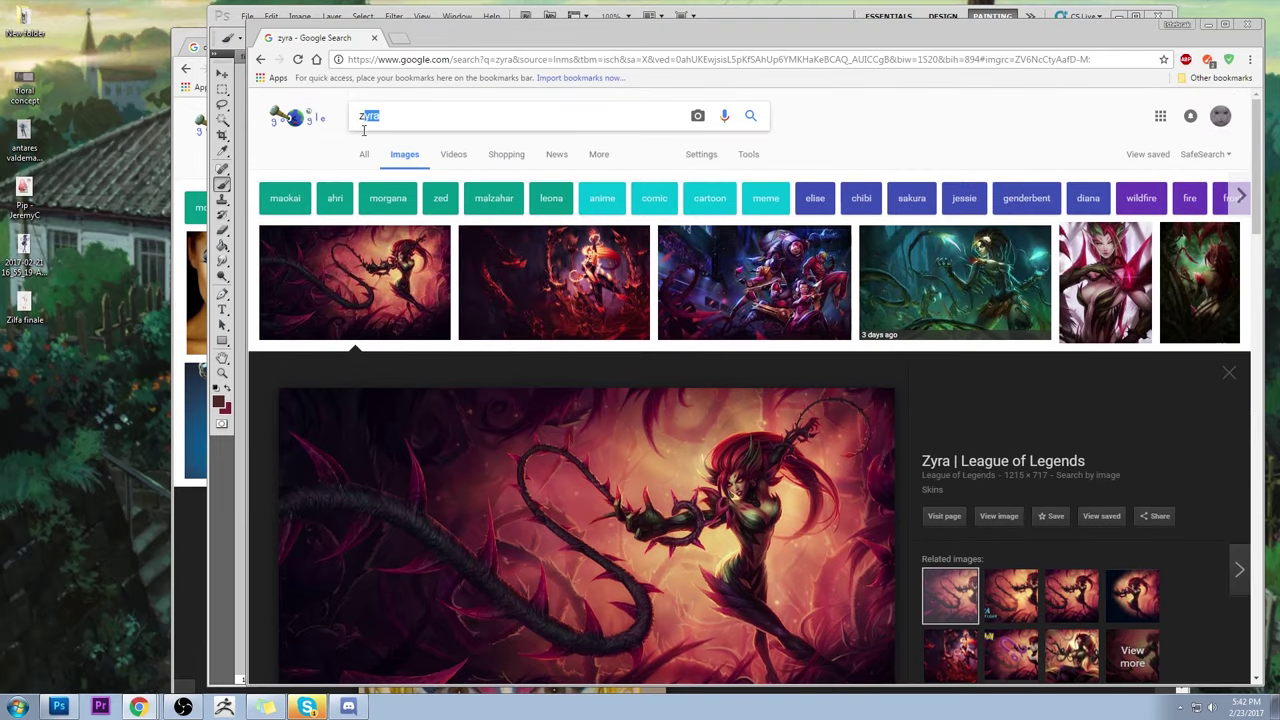
pyautogui.write('elise')
pyautogui.press('Return')
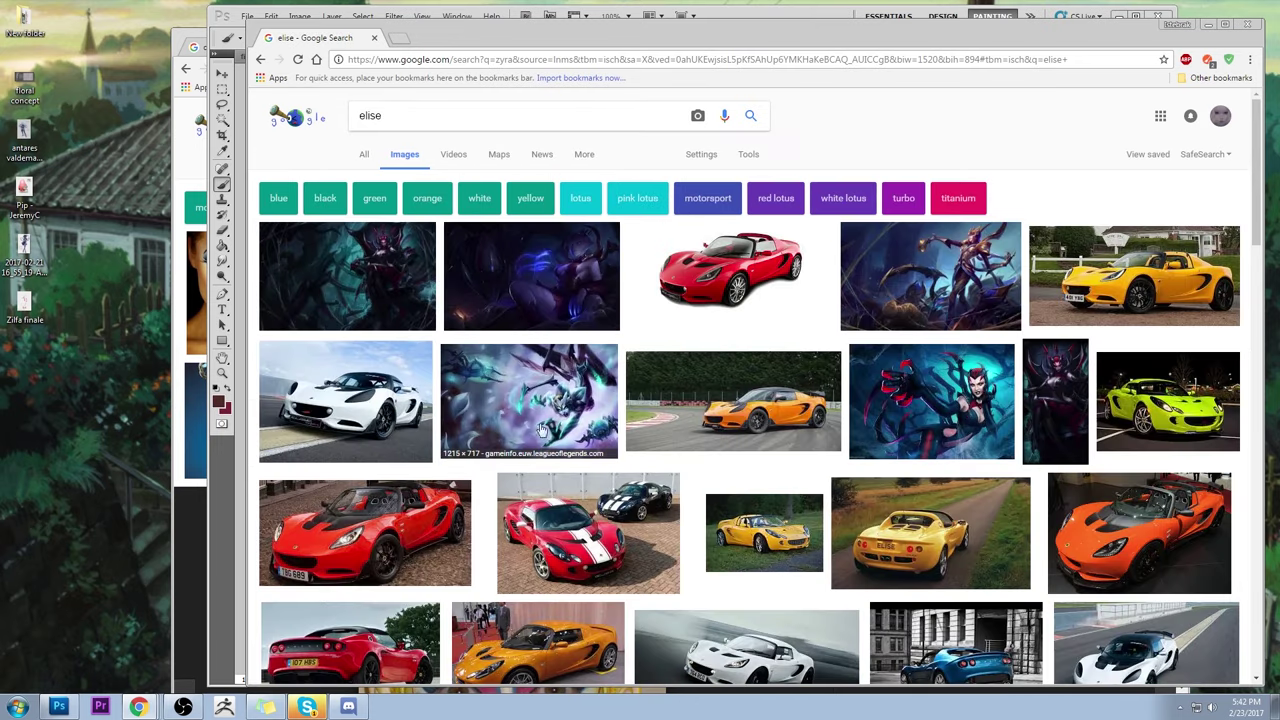
pyautogui.click(340, 272)
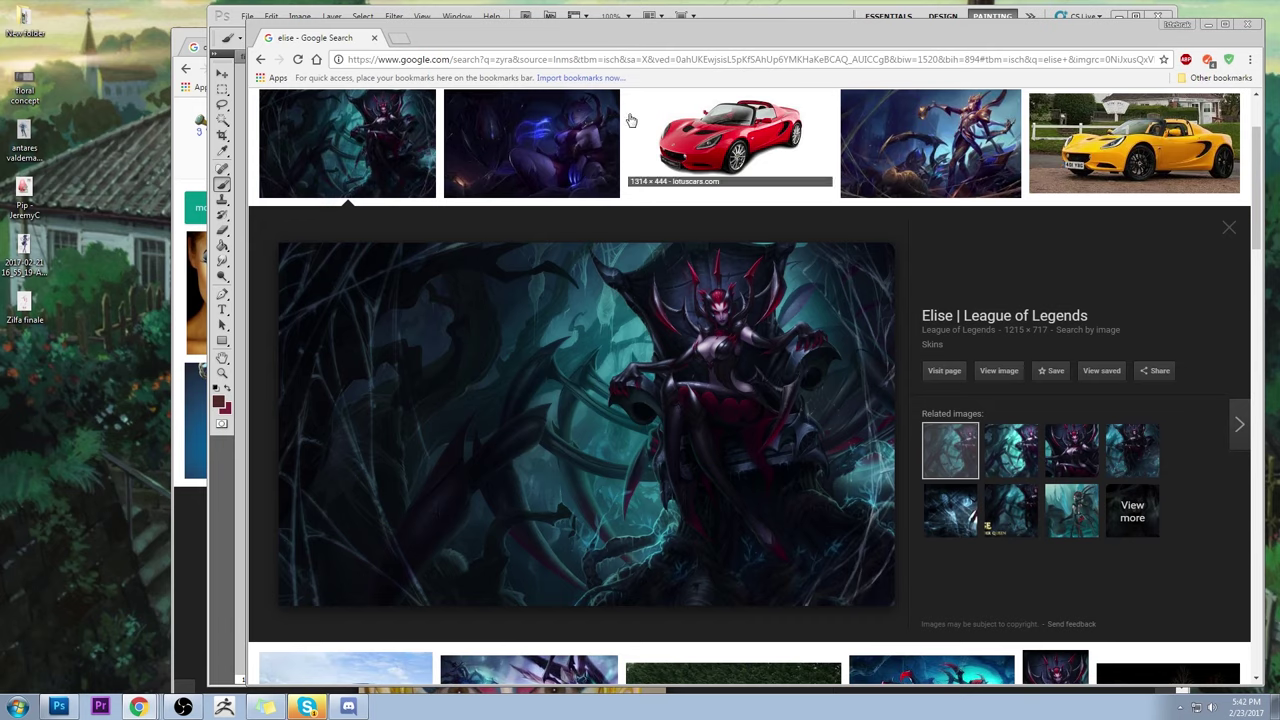
pyautogui.click(398, 38)
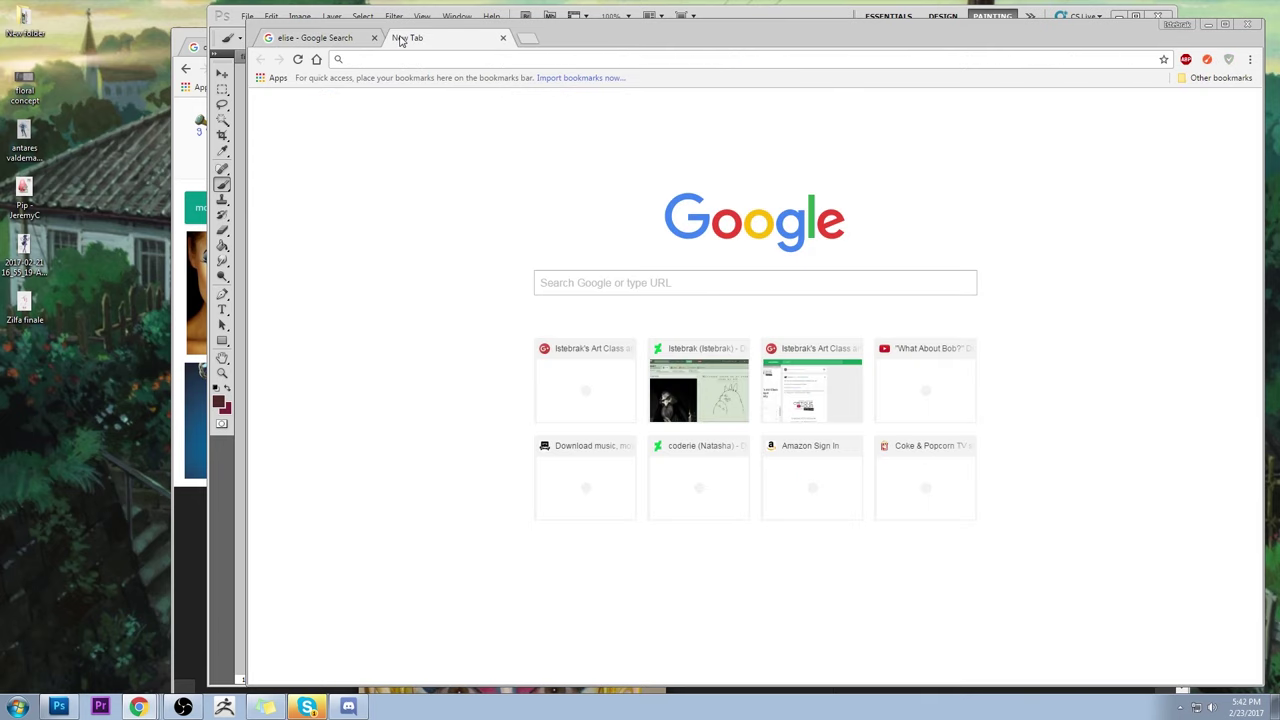
# - Search Google Images for 'victoria's secret wings costume' and preview the 2013 fashion show wings
pyautogui.write("ovictoria's secret wings costume")
pyautogui.press('Return')
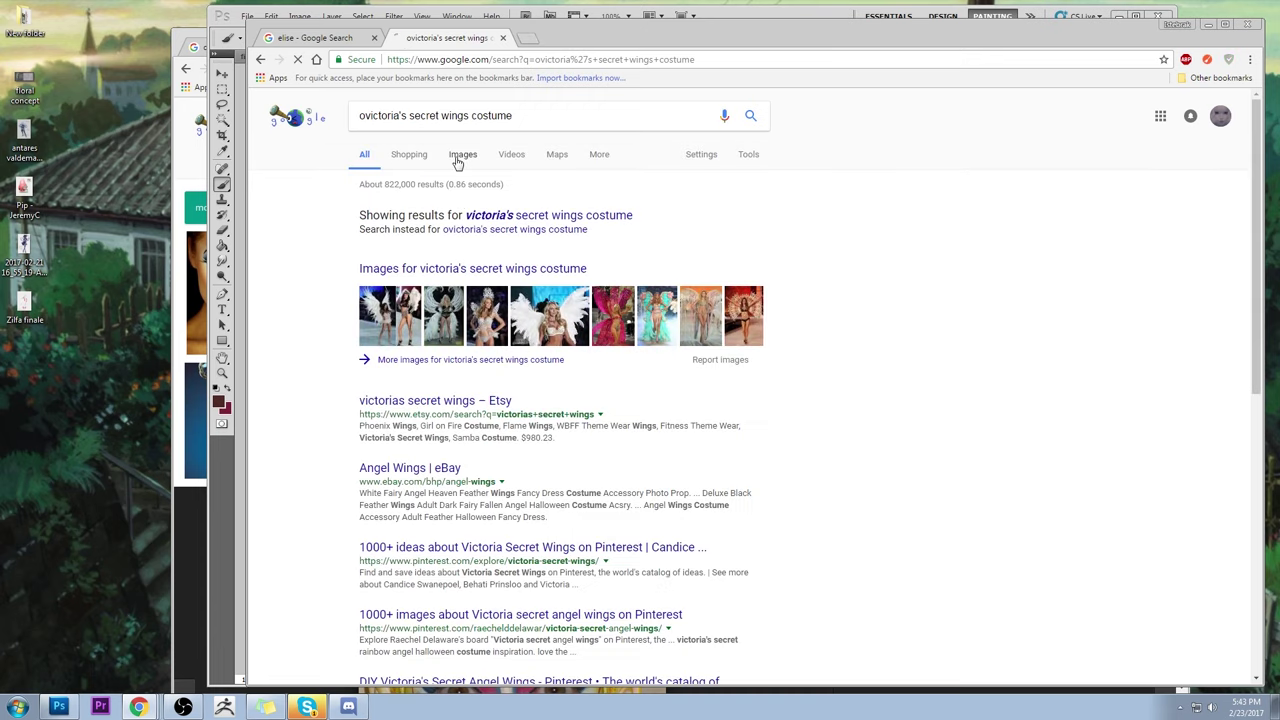
pyautogui.click(456, 158)
pyautogui.click(295, 267)
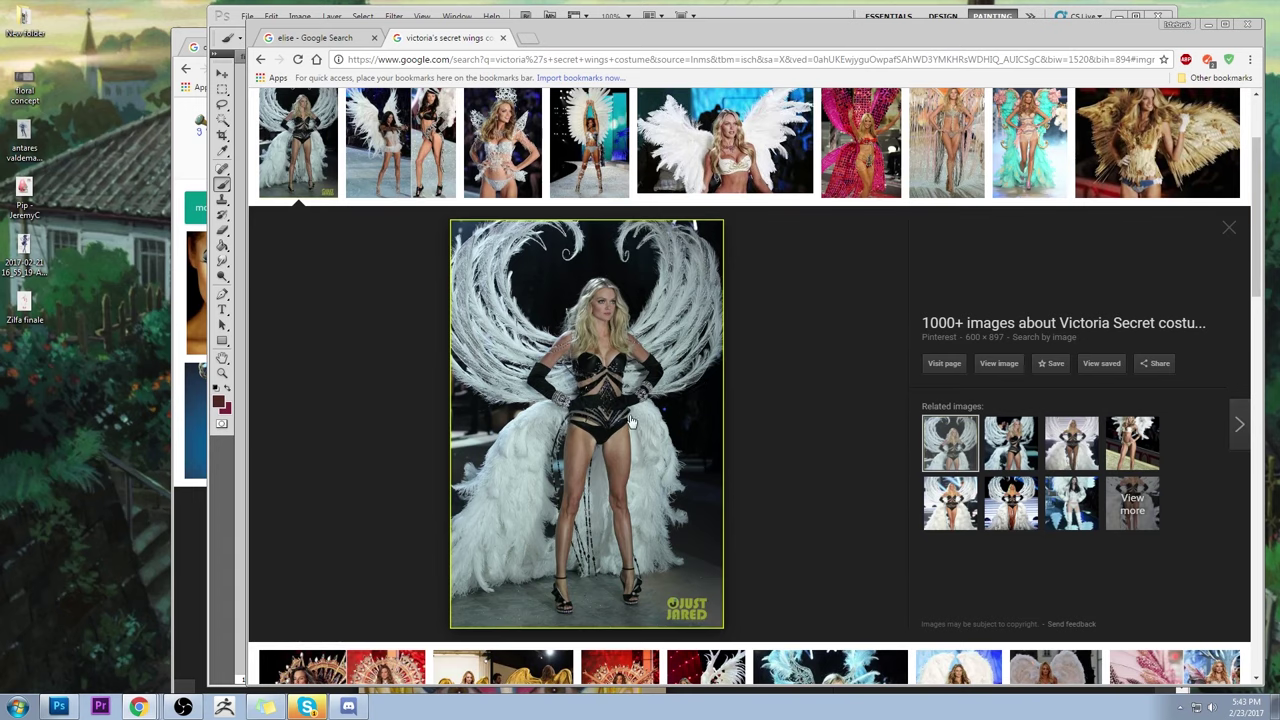
pyautogui.click(404, 135)
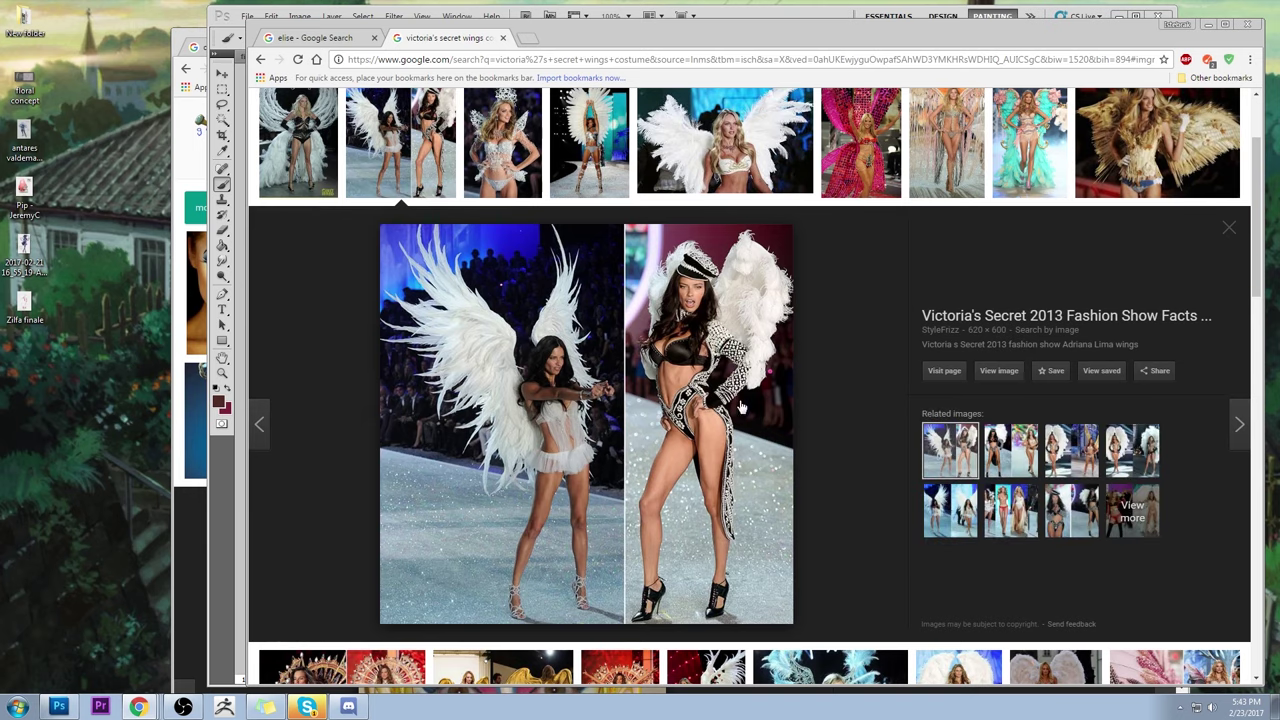
# - Preview the sunburst-wings costume photo, then close both tabs to return to Photoshop
pyautogui.scroll(-4, 870, 252)
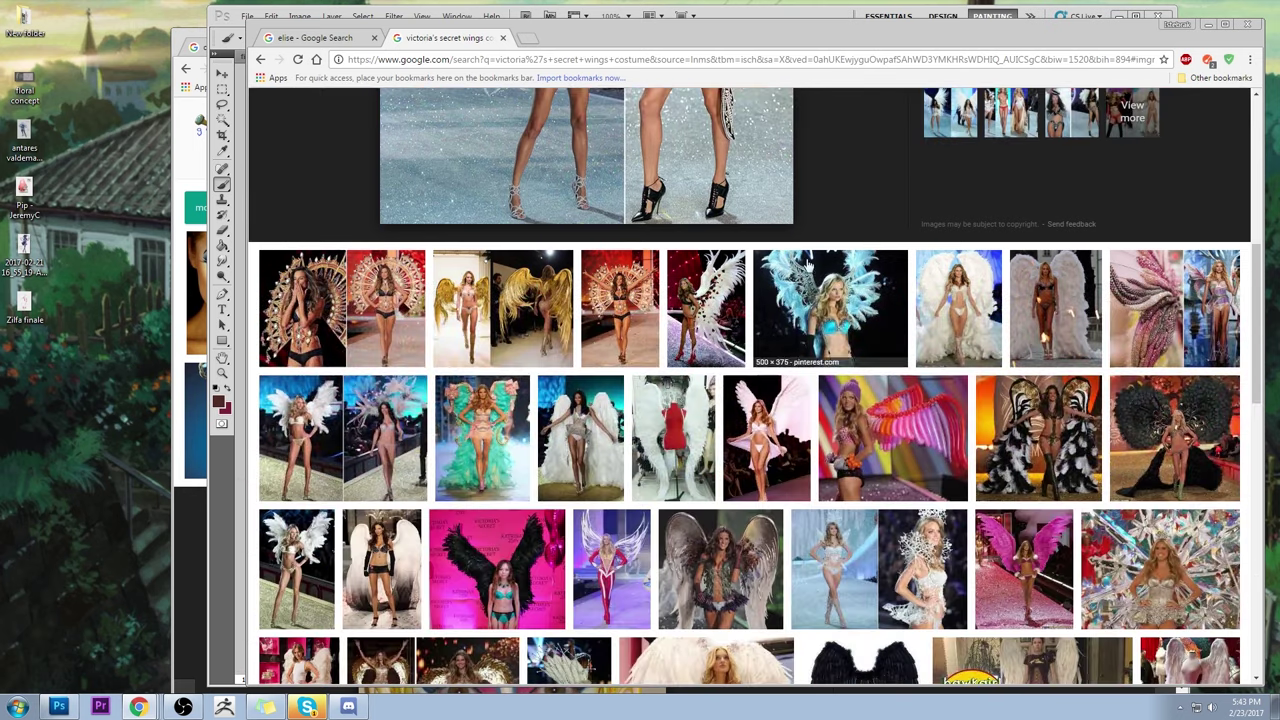
pyautogui.scroll(-4, 602, 305)
pyautogui.scroll(-3, 602, 305)
pyautogui.click(615, 300)
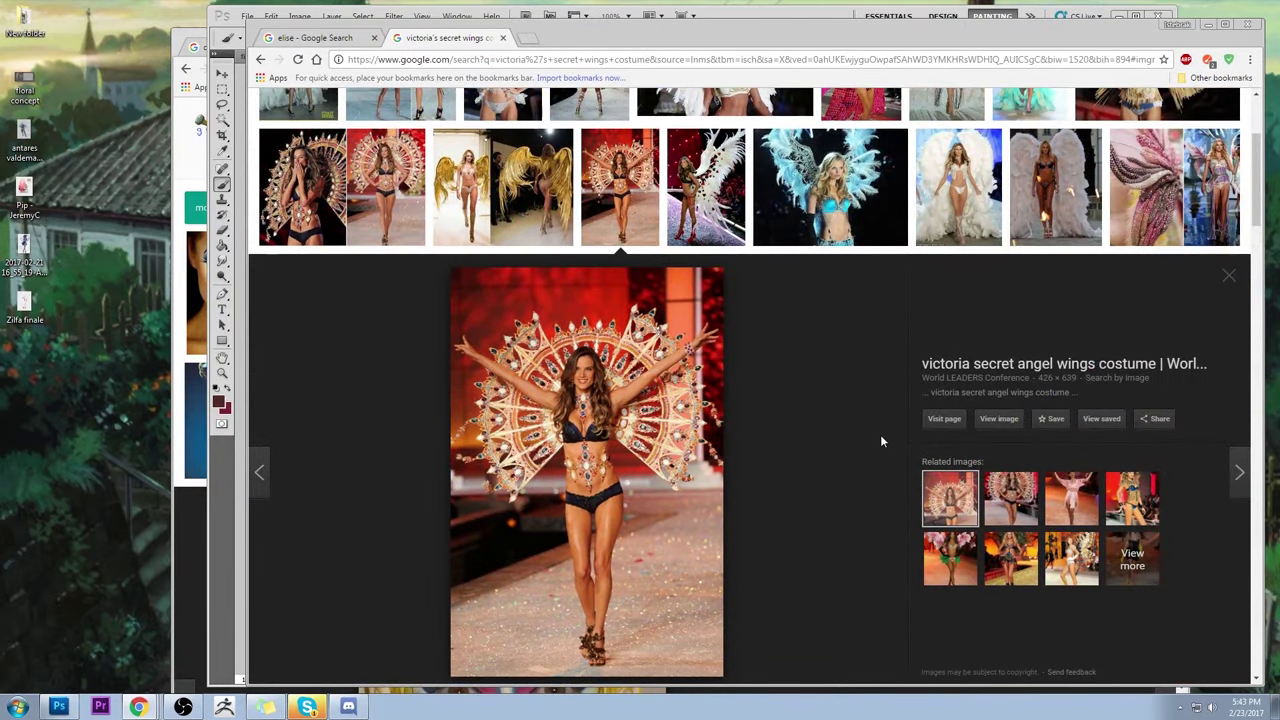
pyautogui.scroll(1, 872, 430)
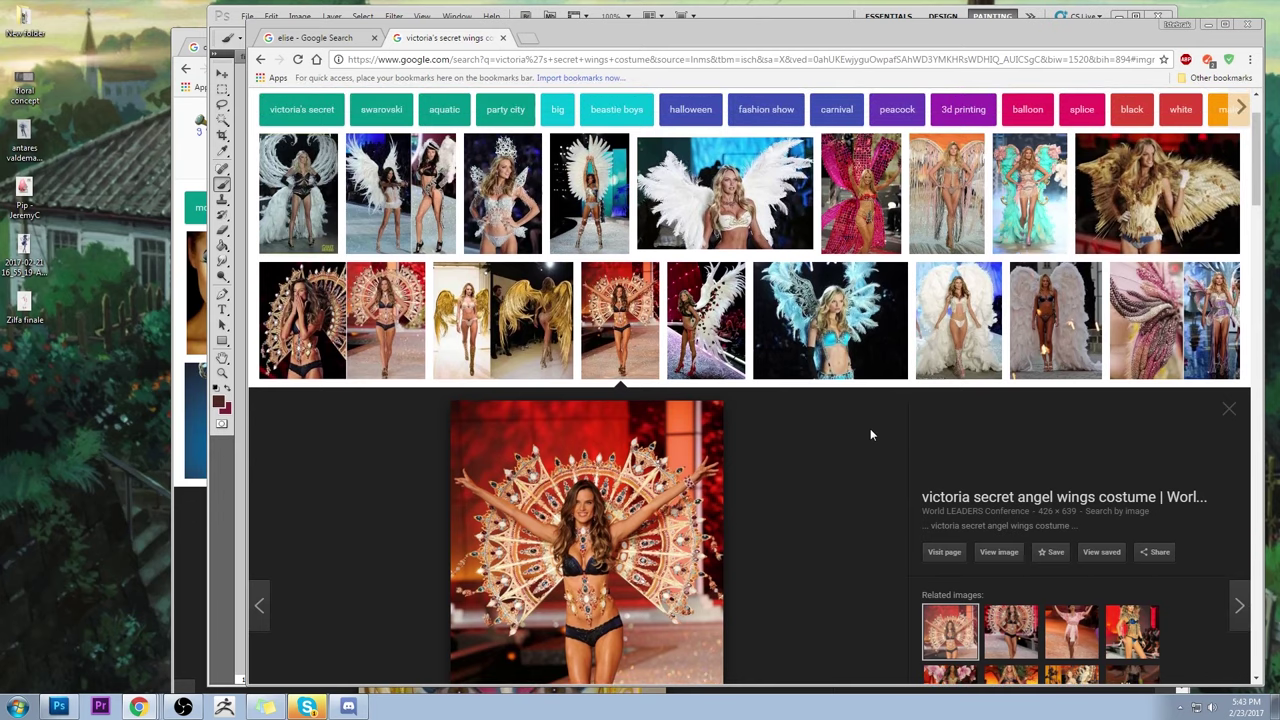
pyautogui.scroll(-1, 860, 432)
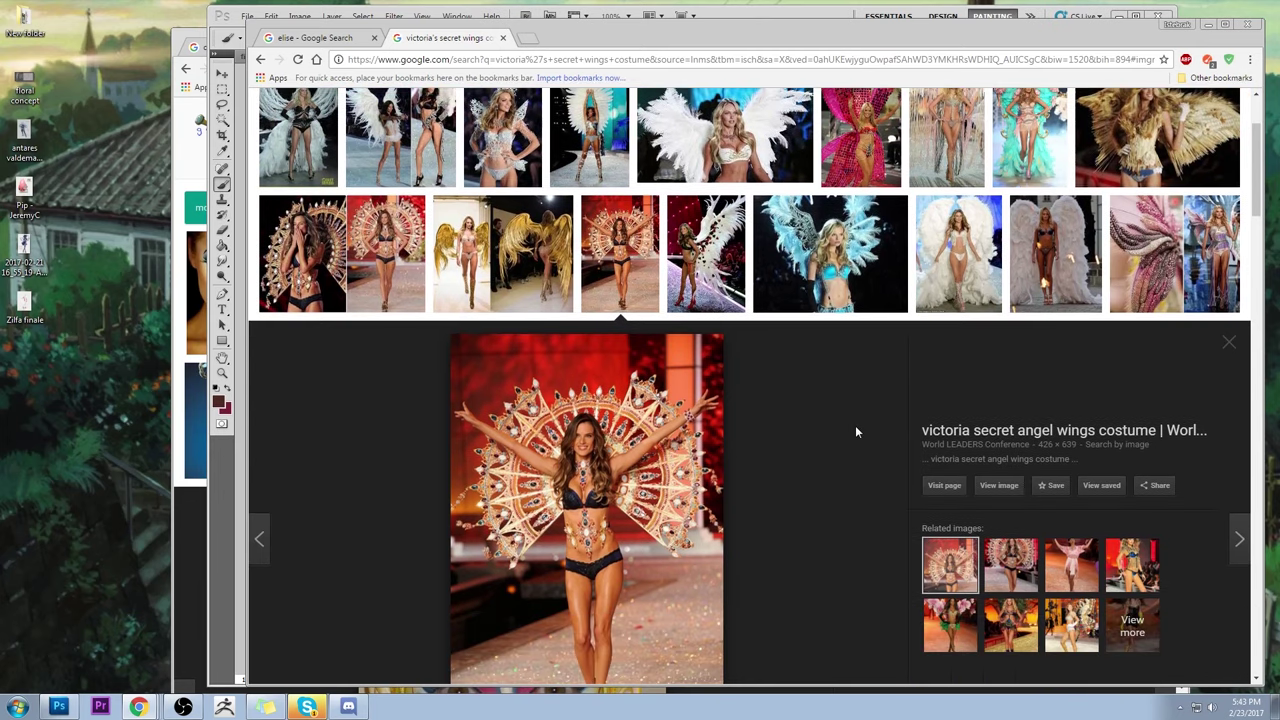
pyautogui.click(502, 38)
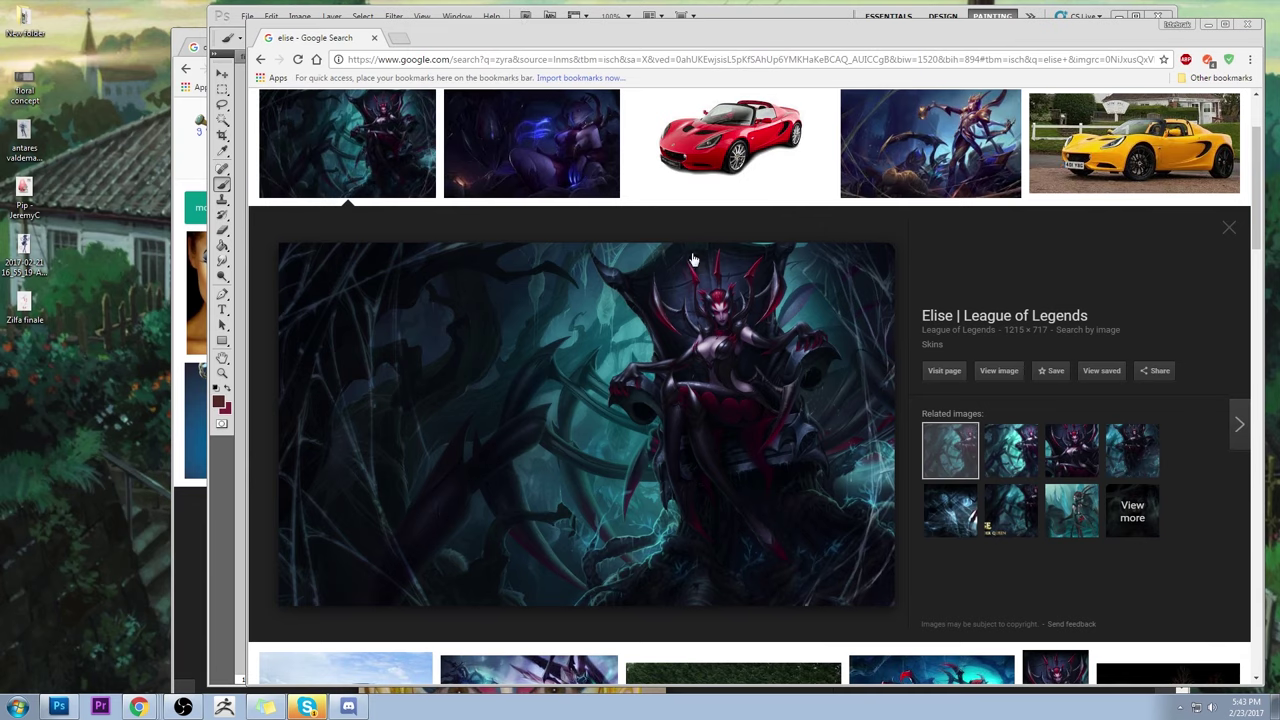
pyautogui.click(374, 38)
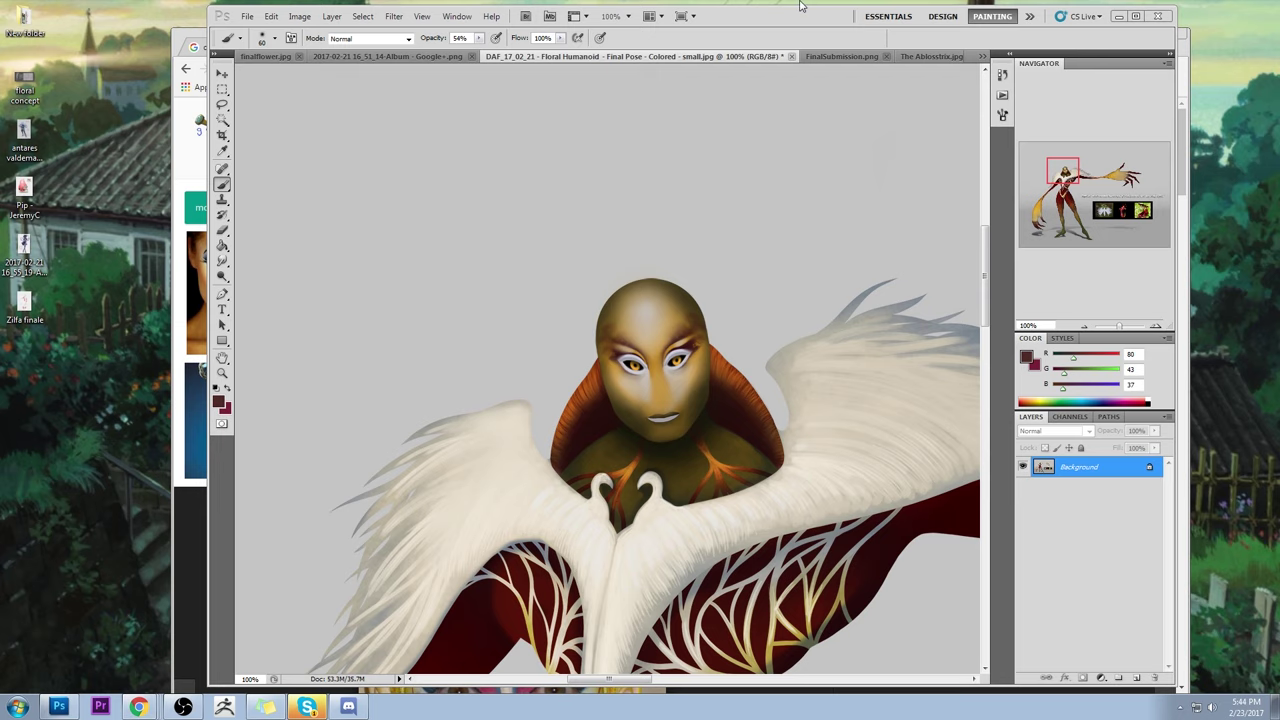
# - Shift the Chrome makeup-reference window left and bring the floral humanoid painting back in front
pyautogui.rightClick(174, 44)
pyautogui.click(515, 40)
pyautogui.moveTo(515, 40); pyautogui.dragTo(430, 29)
pyautogui.click(730, 15)
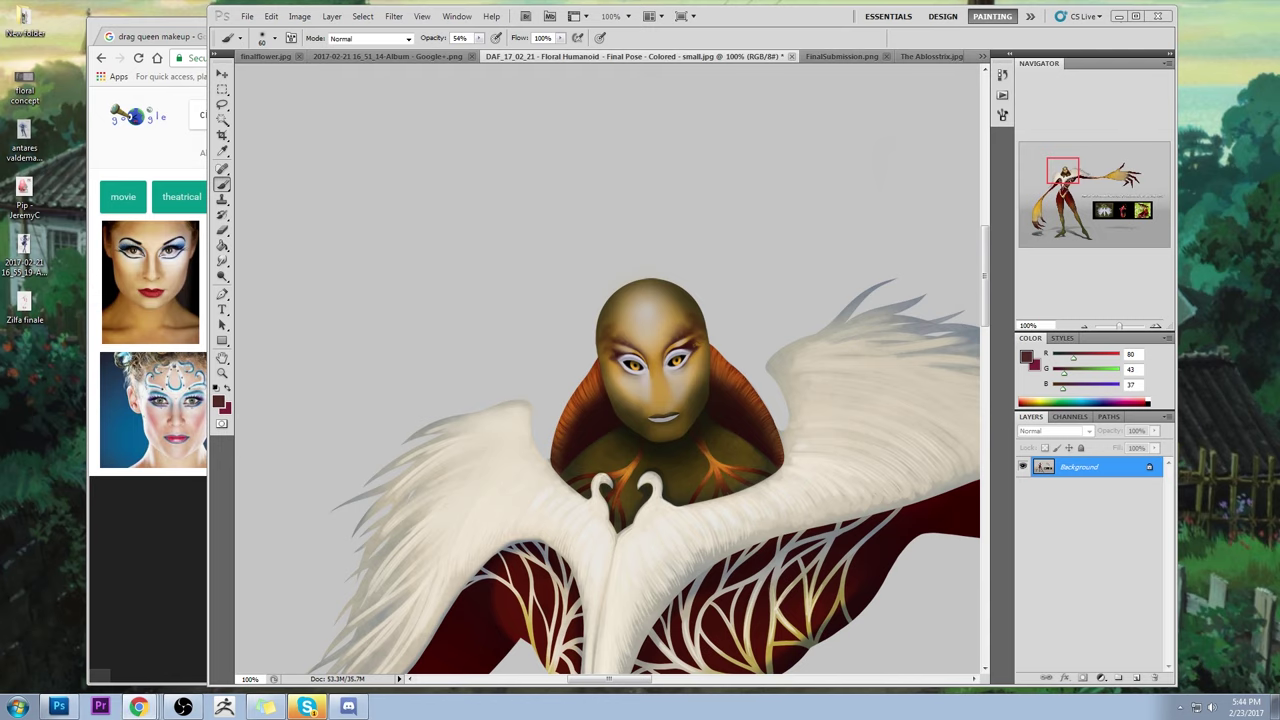
# - Search Google Images for 'Terra Spriggan skin' in a new Chrome window
pyautogui.hotkey('ctrl', 'n')
pyautogui.write('Terra Spriggan skin')
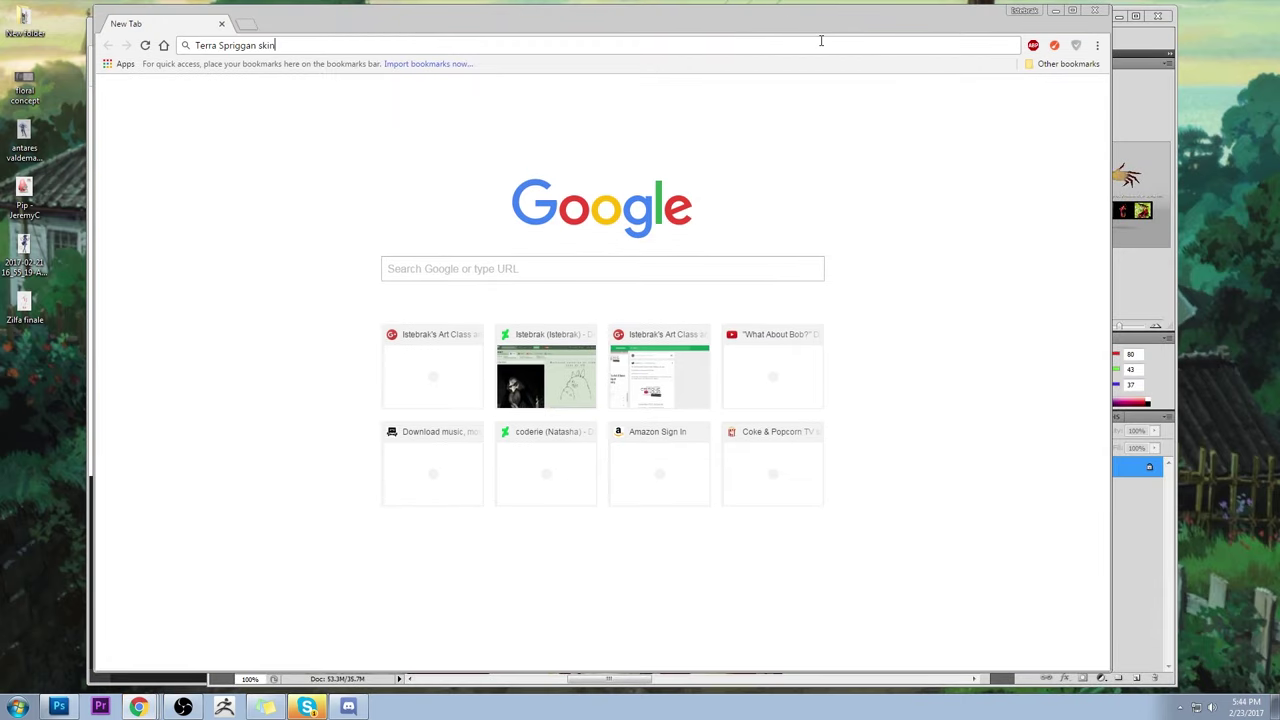
pyautogui.press('Return')
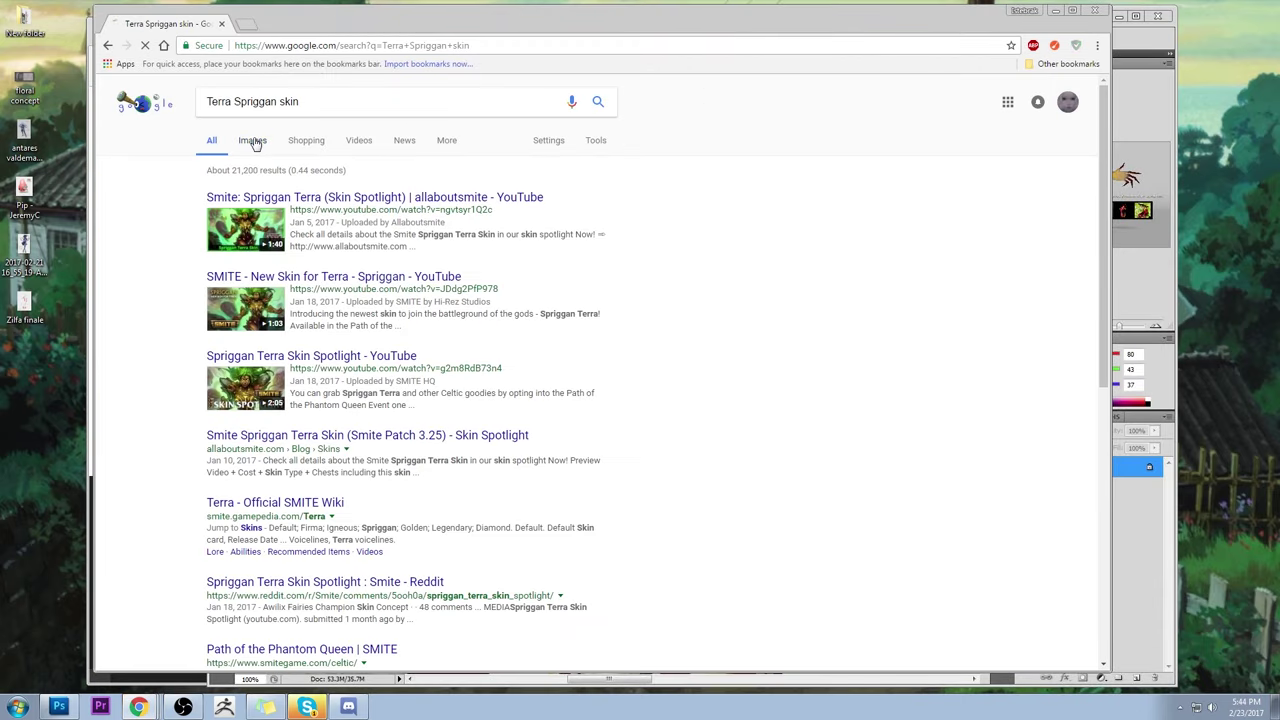
pyautogui.click(253, 141)
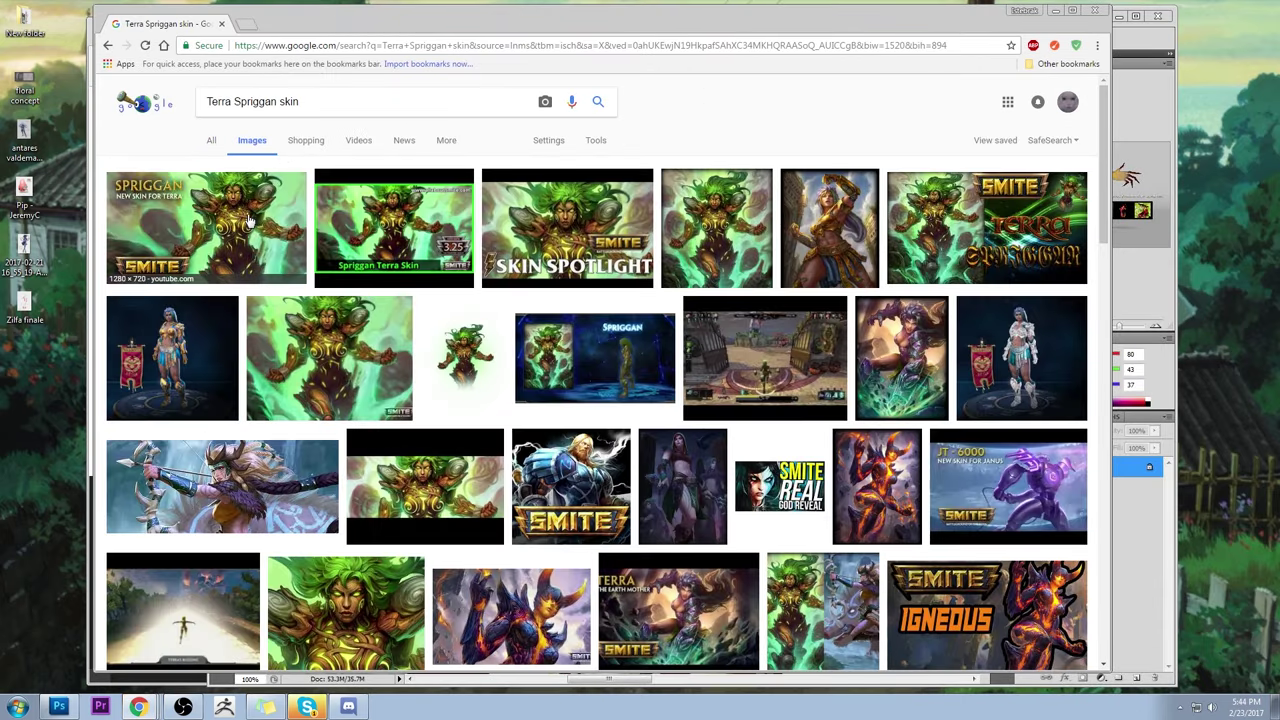
# - Preview two Terra Spriggan image results, then close the search window
pyautogui.click(250, 222)
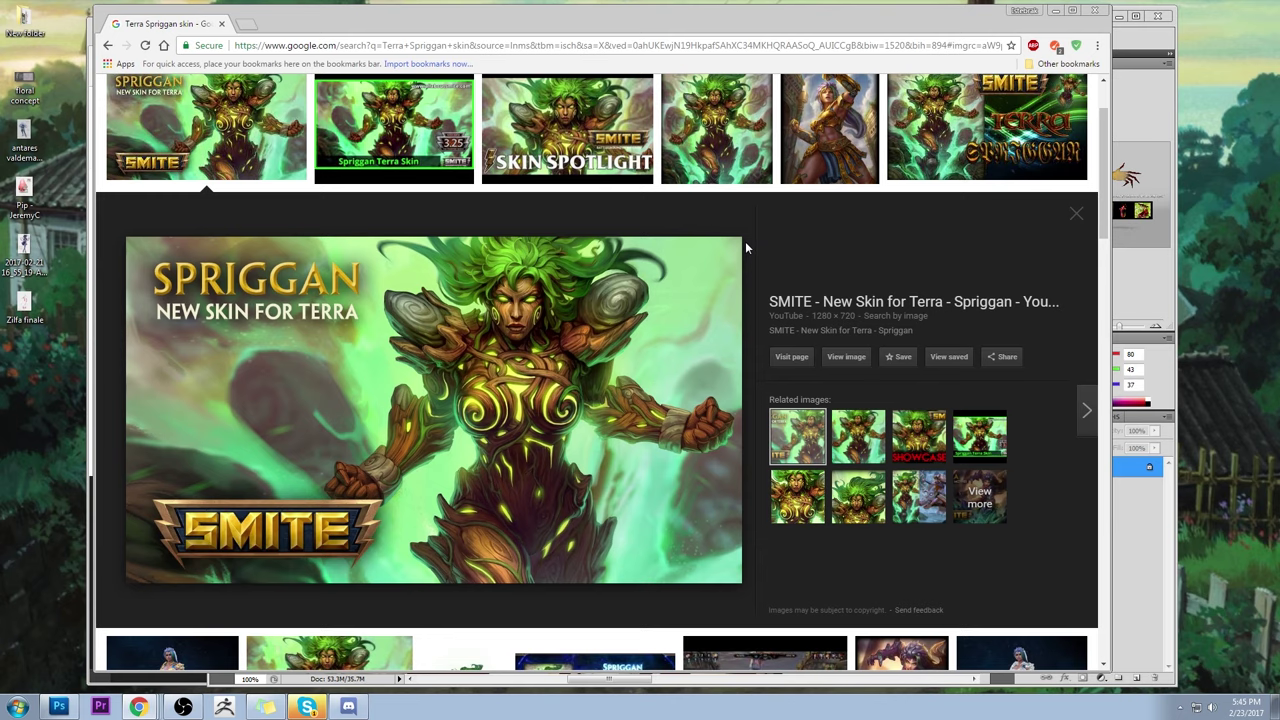
pyautogui.scroll(-2, 745, 245)
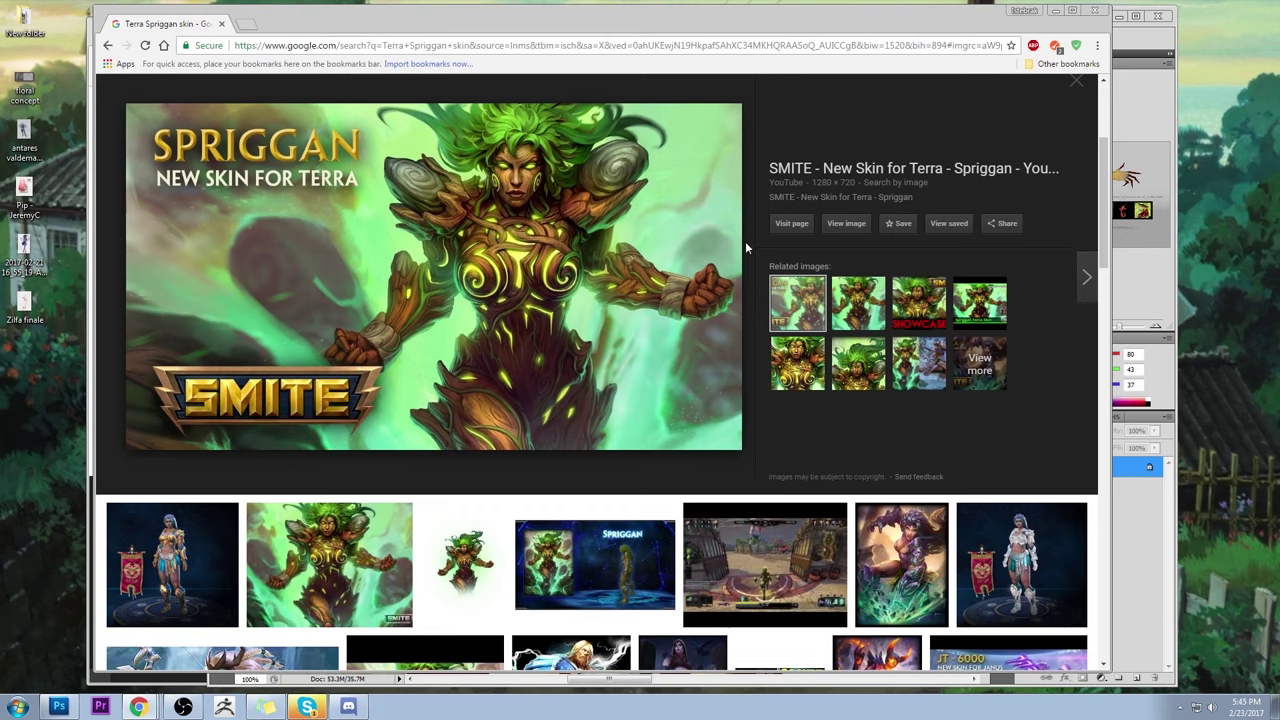
pyautogui.scroll(2, 745, 241)
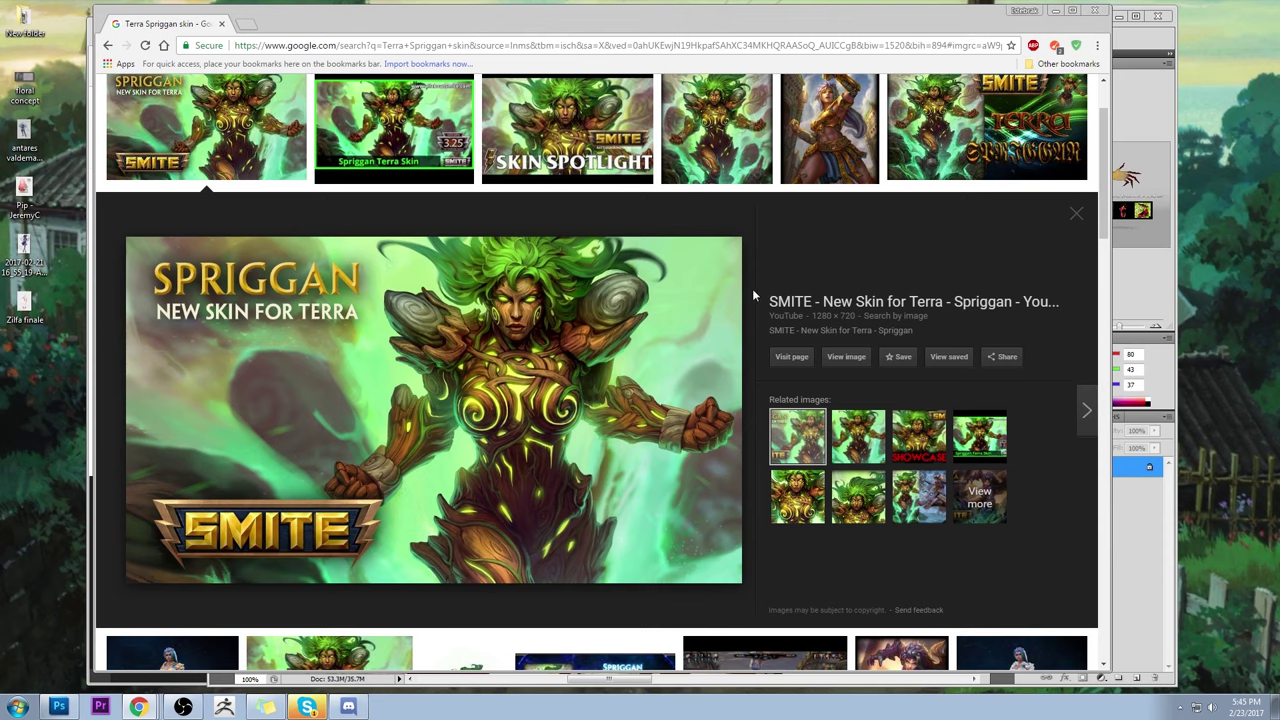
pyautogui.scroll(2, 747, 284)
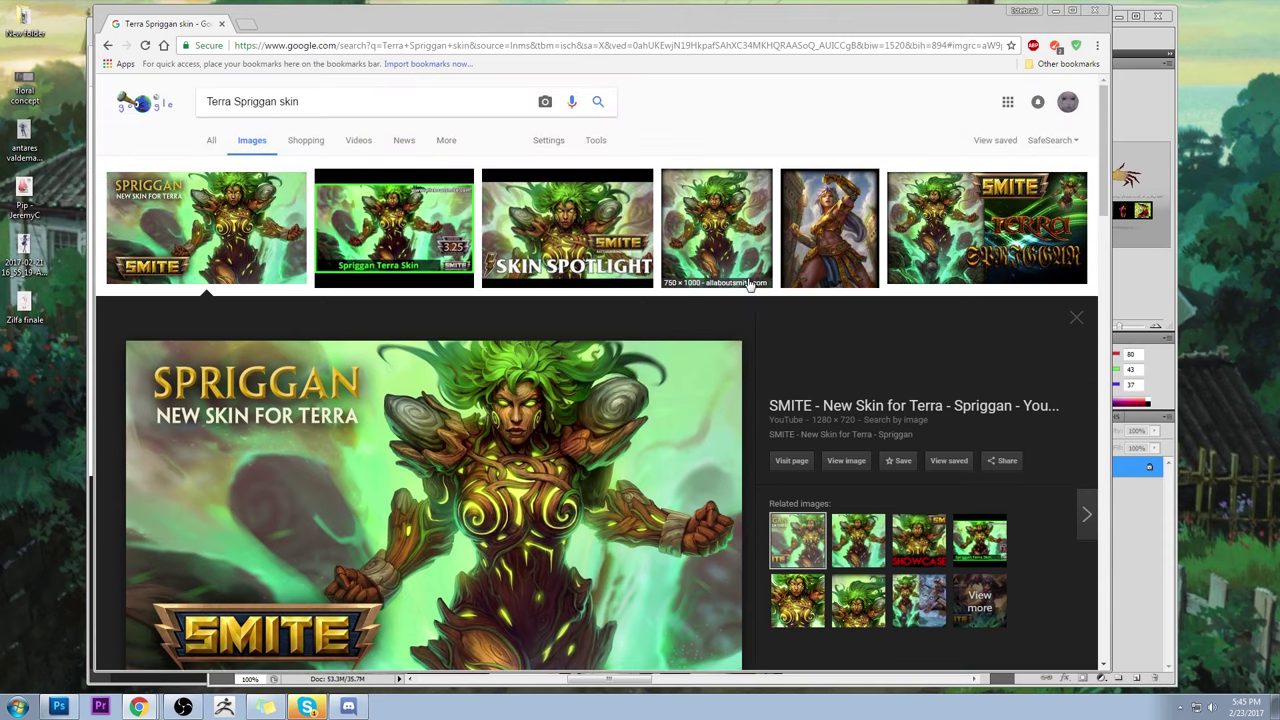
pyautogui.scroll(-2, 749, 285)
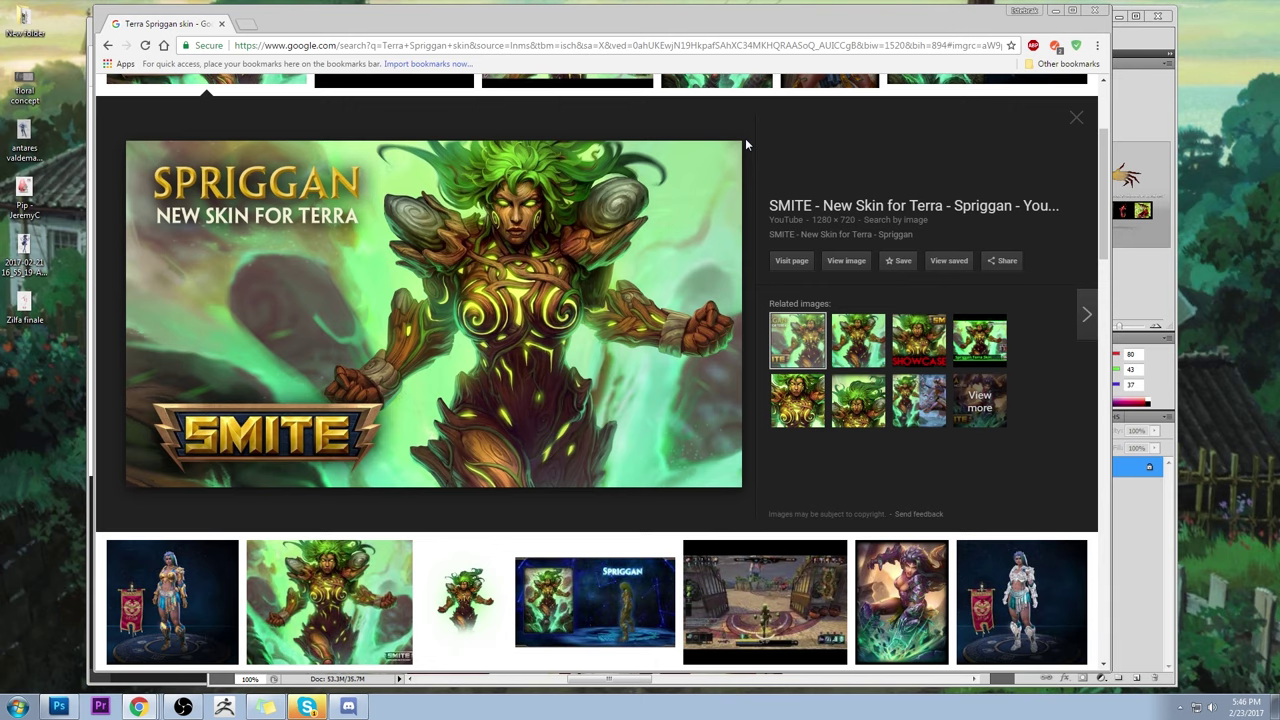
pyautogui.scroll(-5, 745, 145)
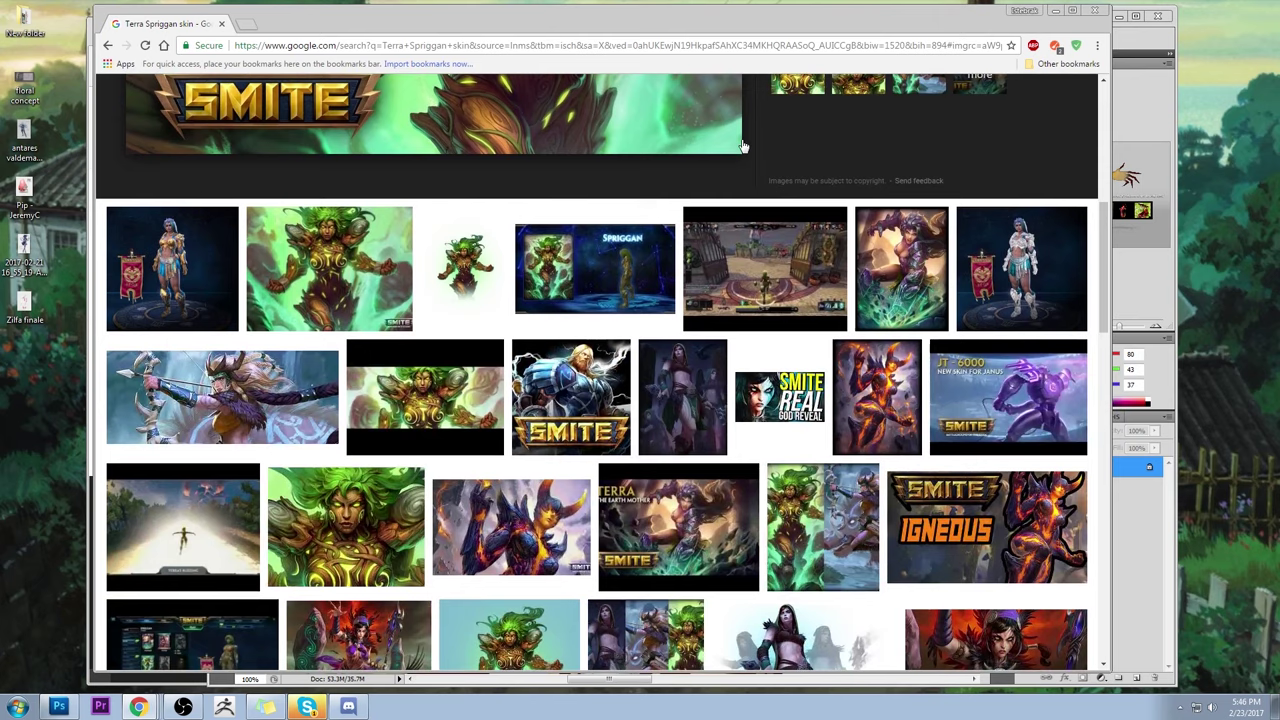
pyautogui.scroll(-2, 744, 147)
pyautogui.scroll(4, 750, 181)
pyautogui.scroll(-3, 757, 250)
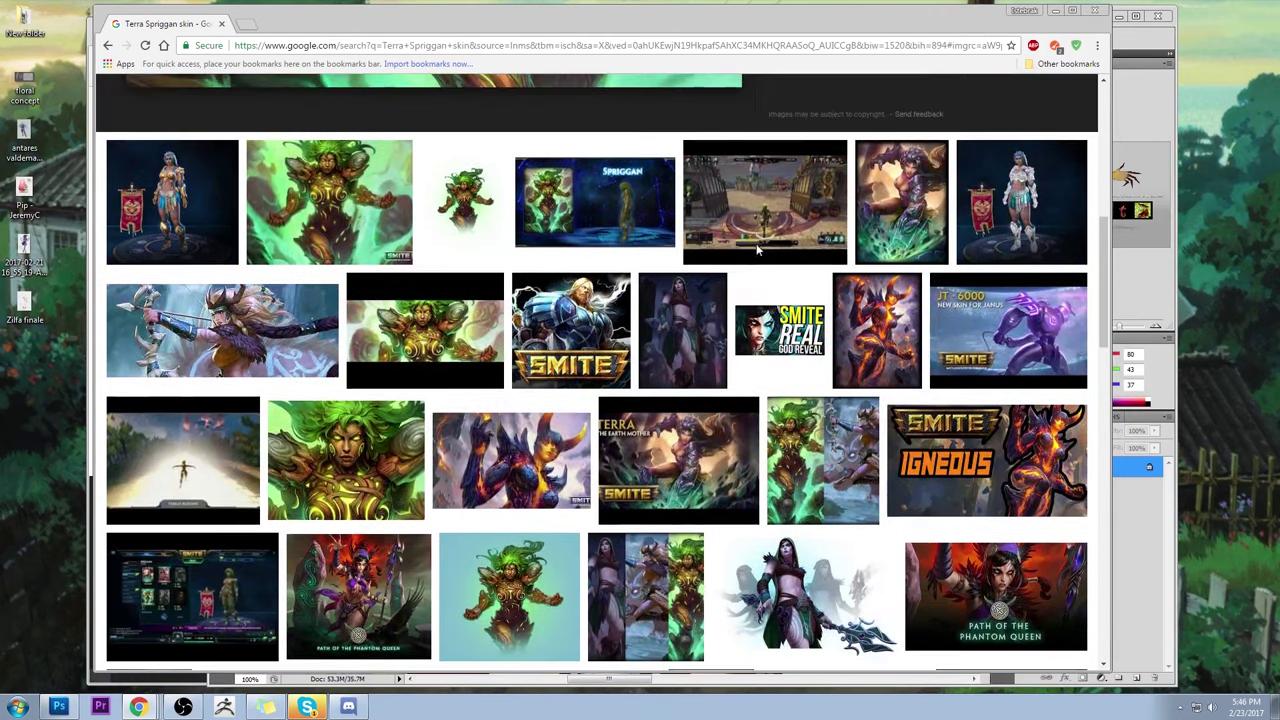
pyautogui.click(571, 480)
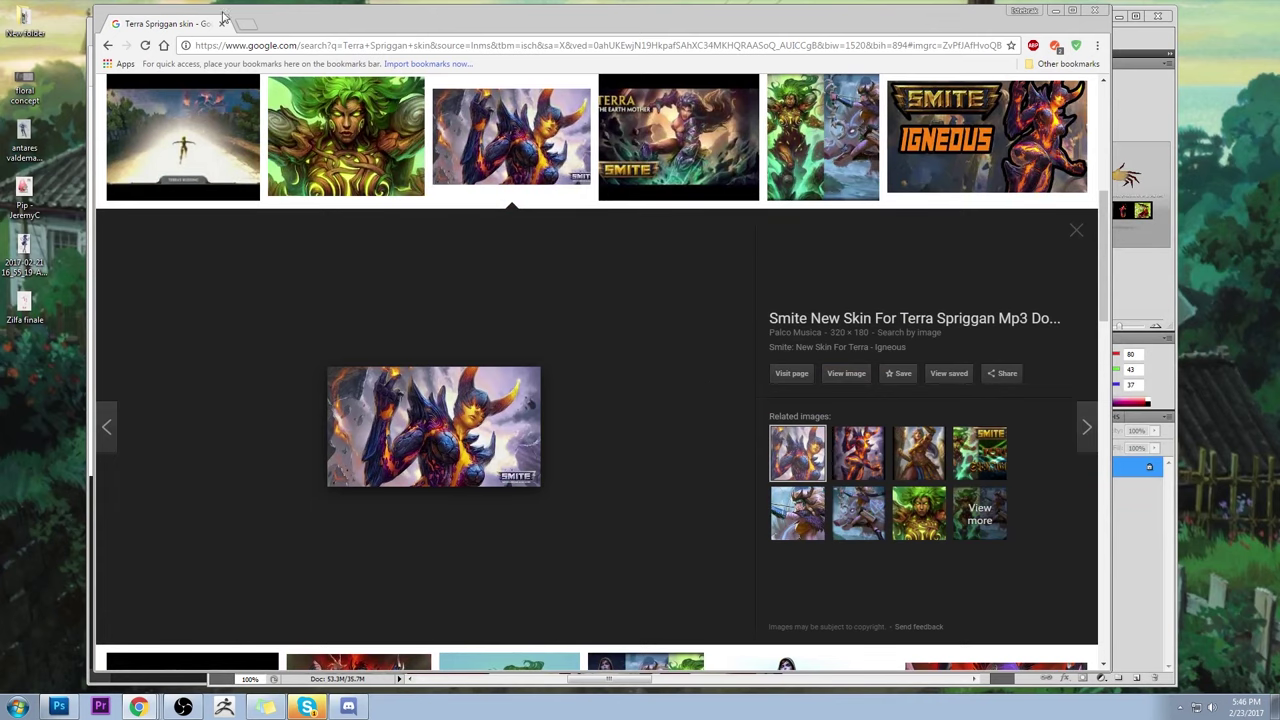
pyautogui.click(222, 22)
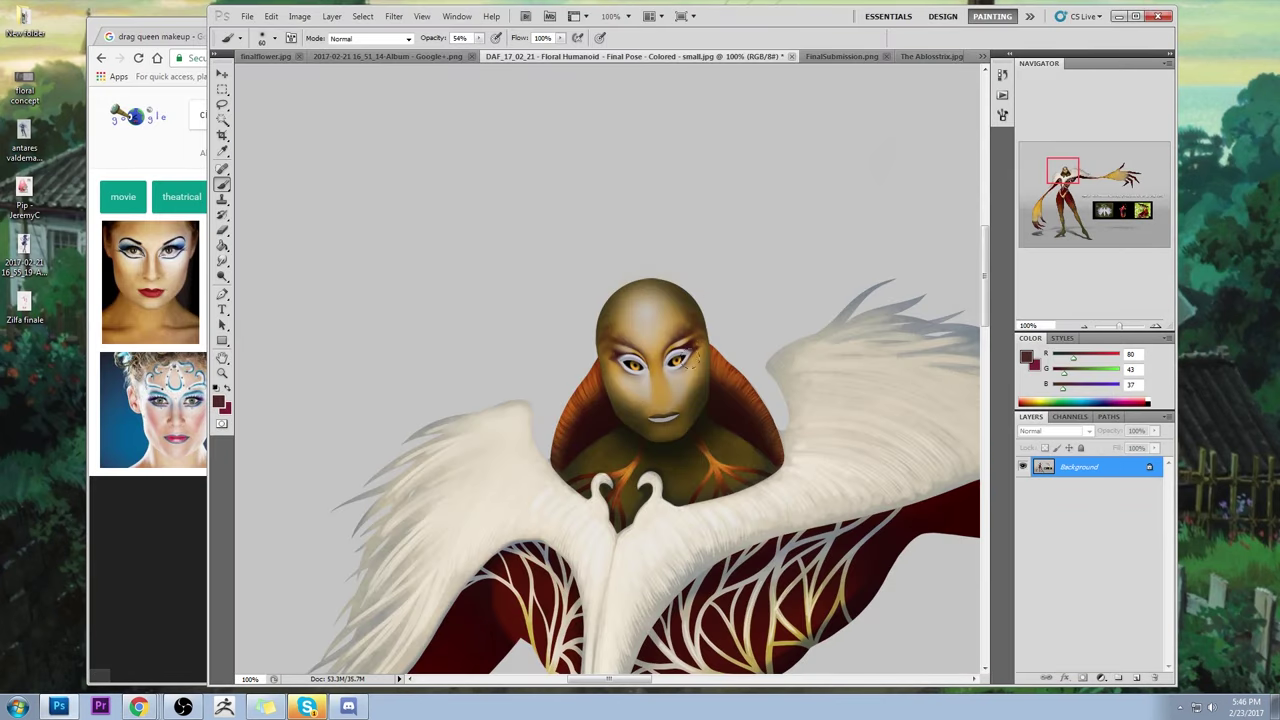
# - Zoom to 25% and set up a 175 px soft brush at 100% opacity
pyautogui.hotkey('ctrl', '-')
pyautogui.hotkey('ctrl', '-')
pyautogui.hotkey('ctrl', '-')
pyautogui.hotkey('ctrl', '-')
pyautogui.hotkey('ctrl', '-')
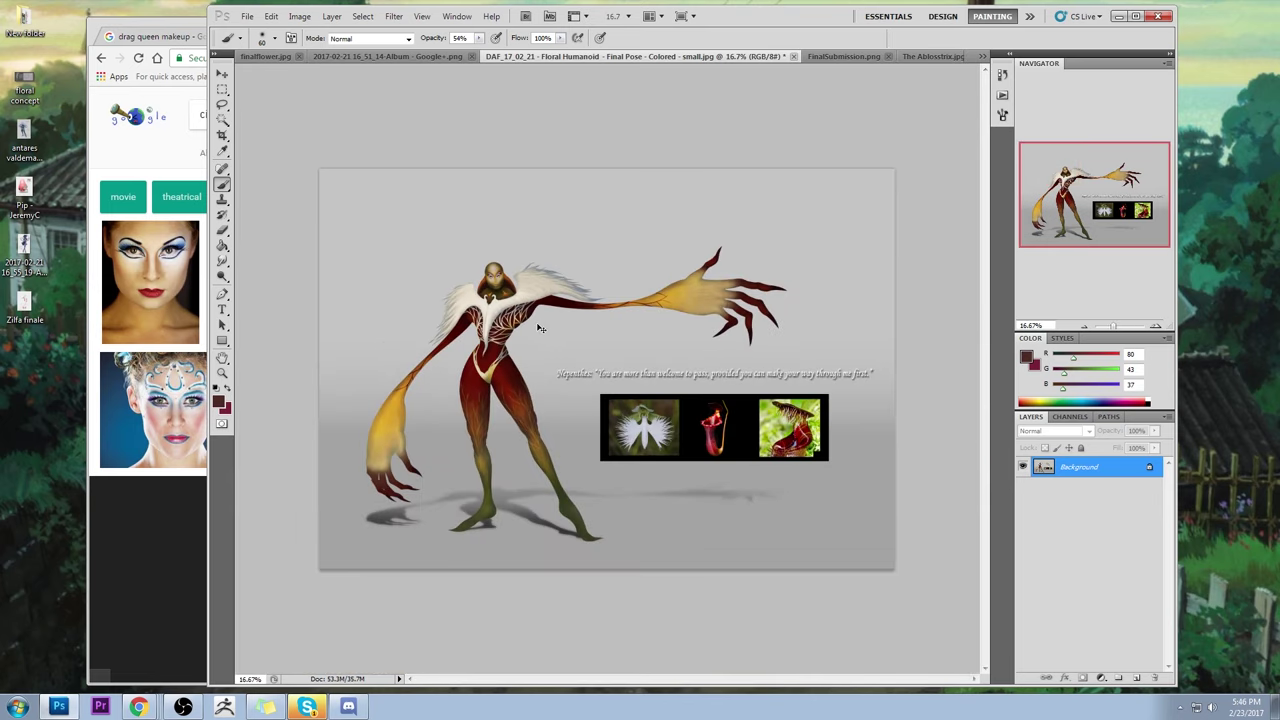
pyautogui.hotkey('ctrl', '+')
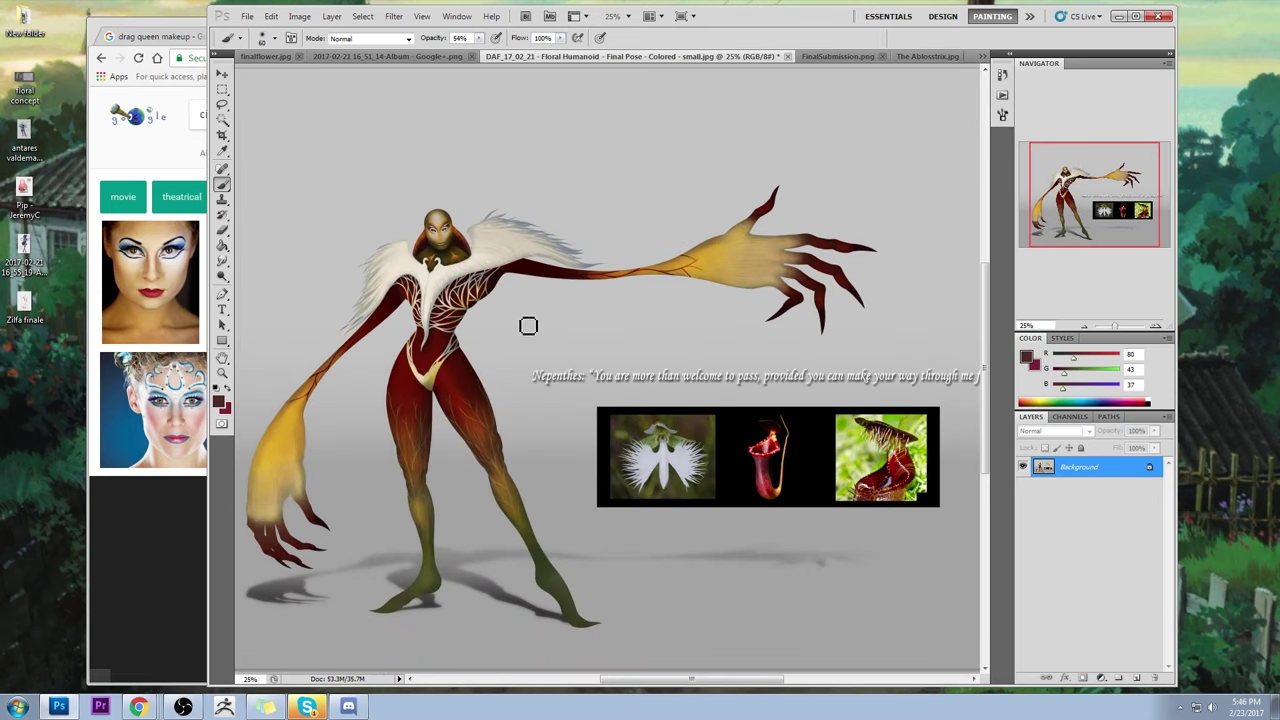
pyautogui.rightClick(485, 376)
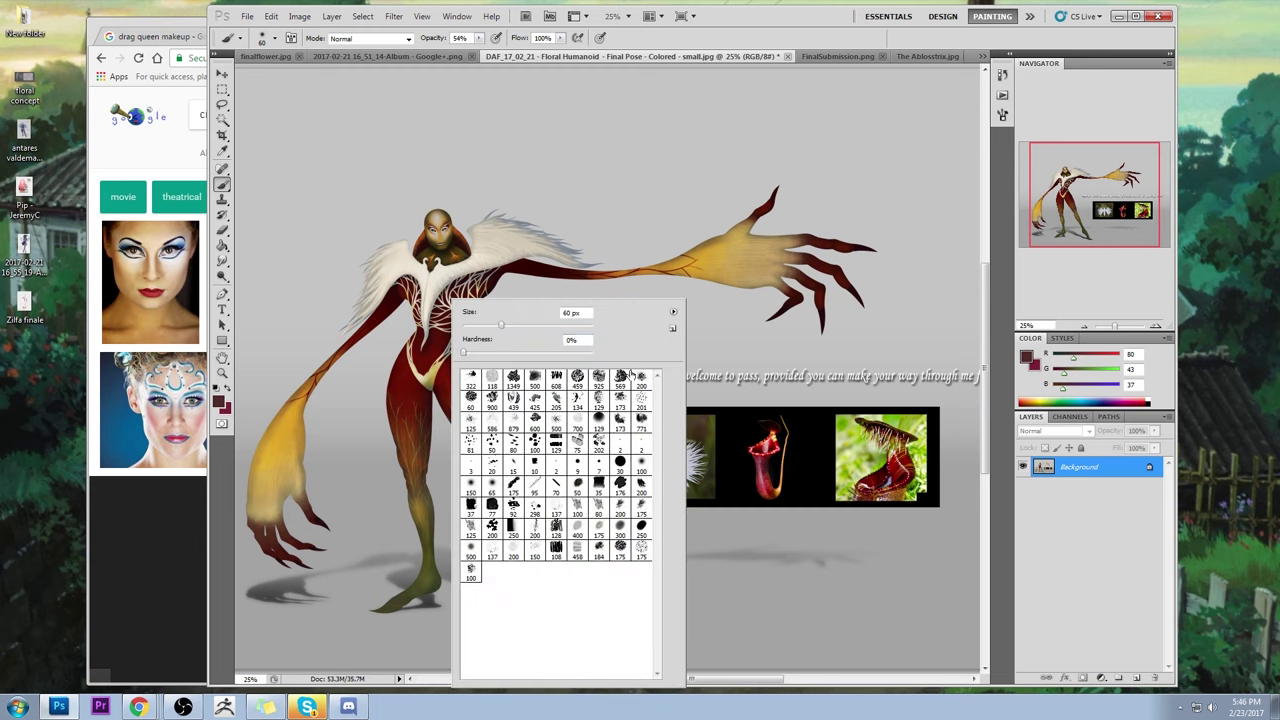
pyautogui.click(514, 488)
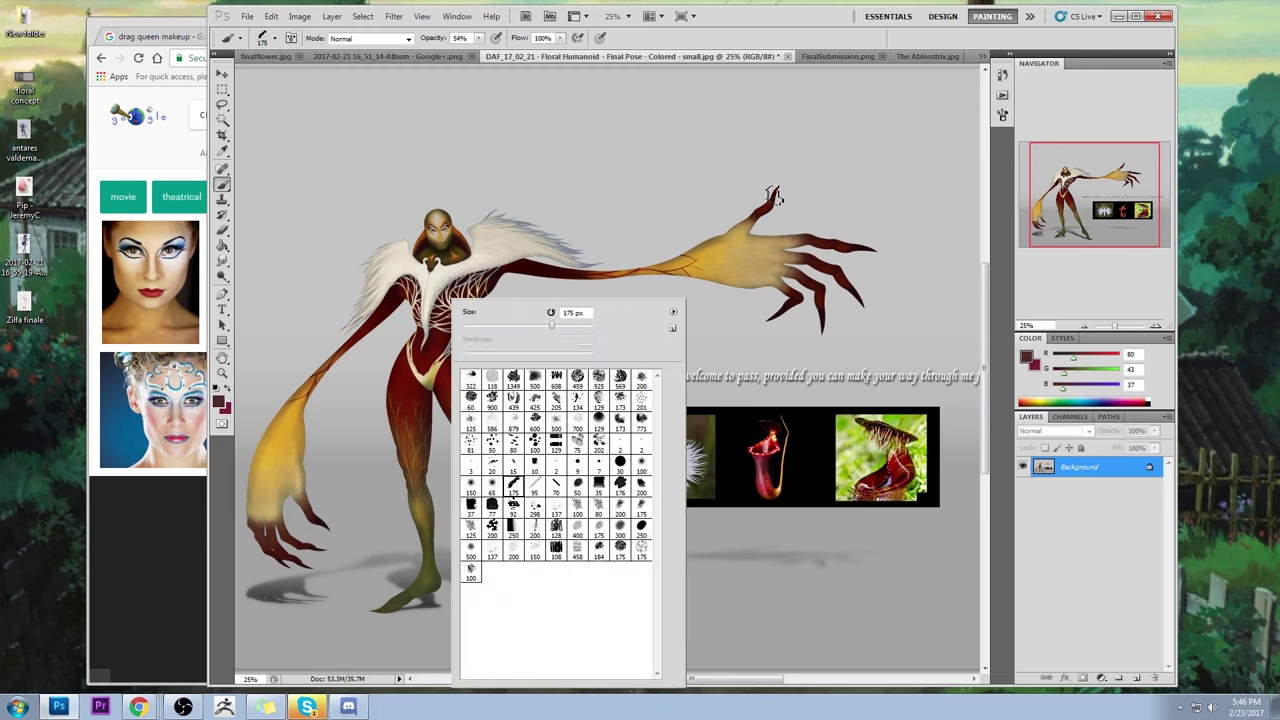
pyautogui.click(815, 88)
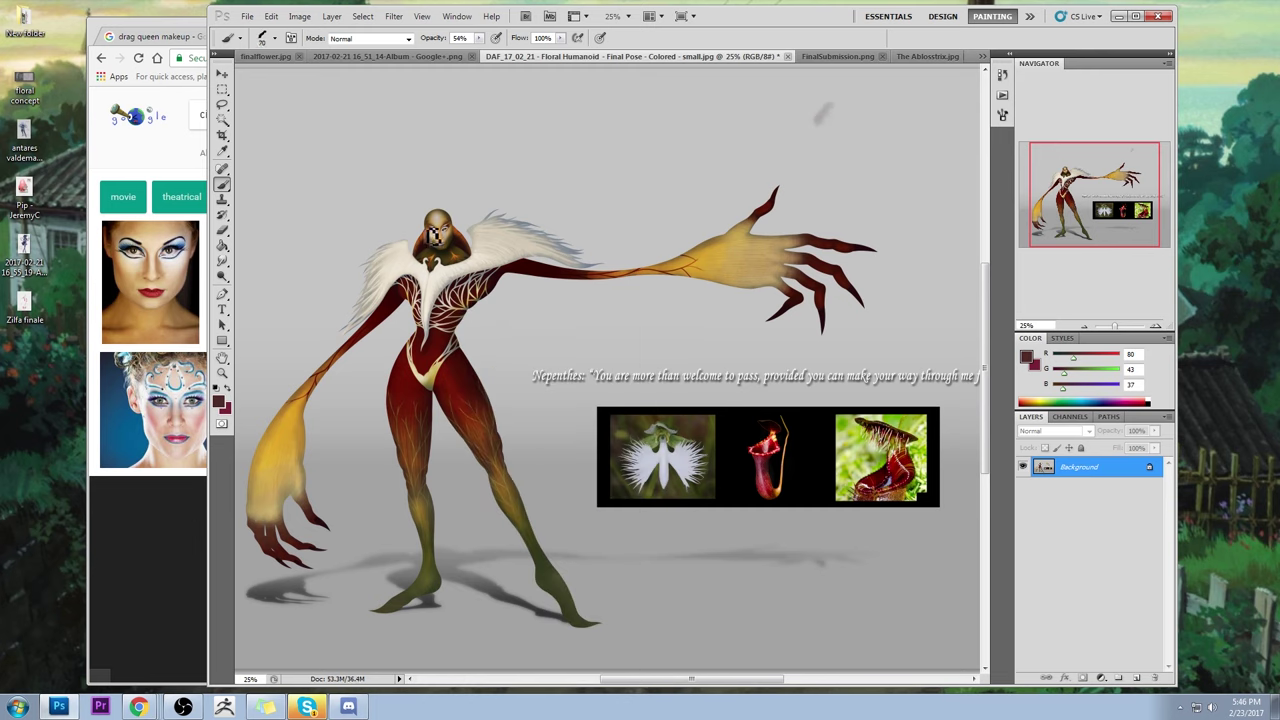
pyautogui.keyDown('alt'); pyautogui.click(438, 364); pyautogui.keyUp('alt')
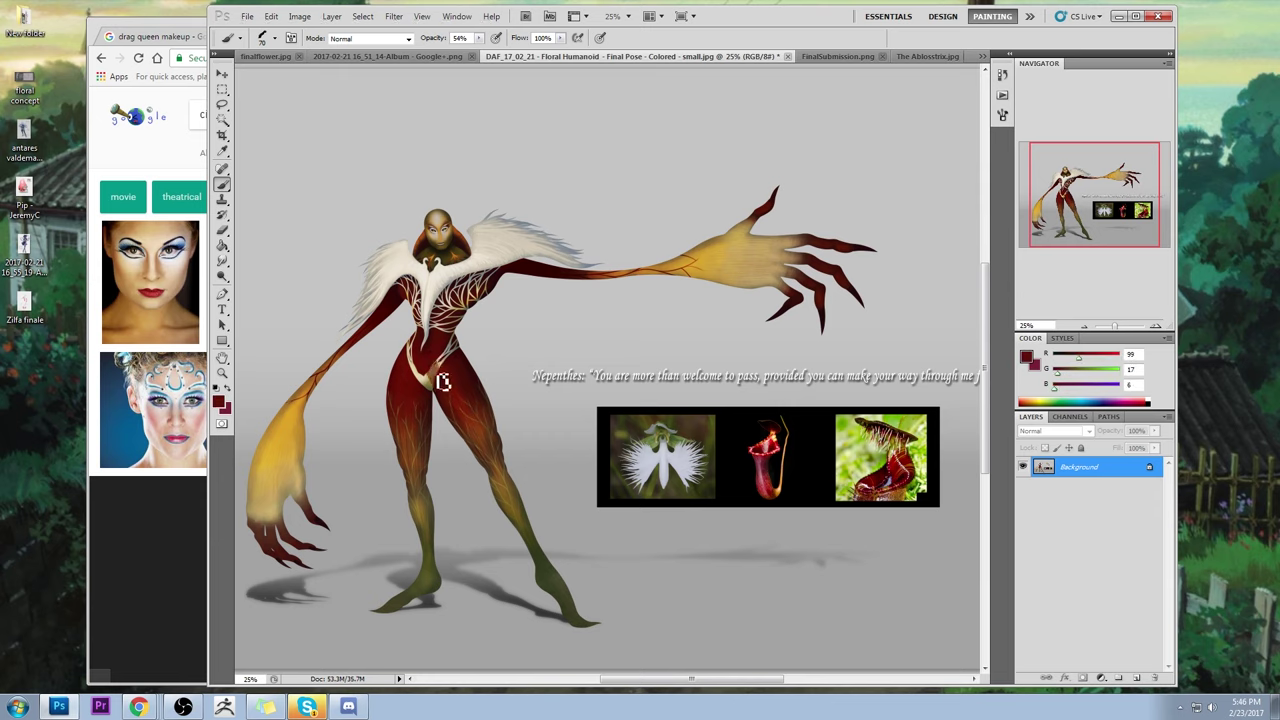
pyautogui.click(479, 38)
pyautogui.moveTo(488, 52); pyautogui.dragTo(522, 54)
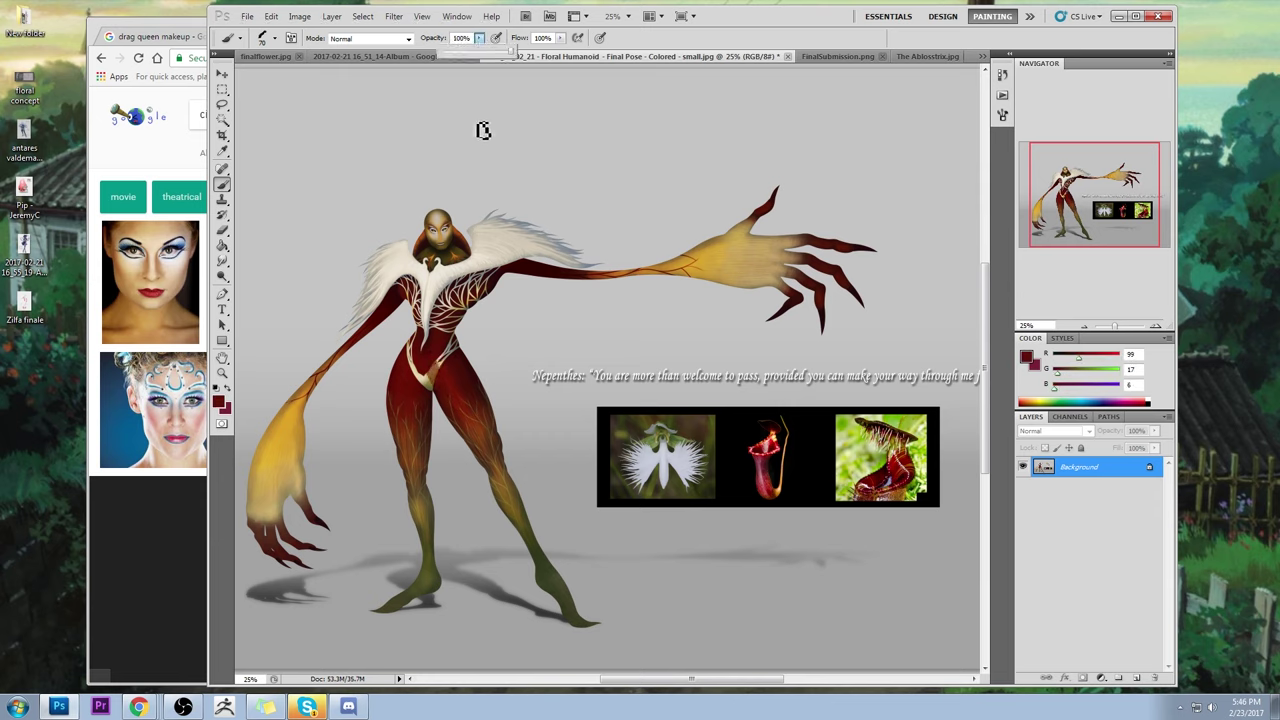
pyautogui.click(461, 293)
# - Undo a trial dark red loop, then haze the thighs and crotch with sampled light grey
pyautogui.moveTo(518, 247)
pyautogui.mouseDown()
pyautogui.moveTo(413, 312)
pyautogui.moveTo(420, 245)
pyautogui.mouseUp()
pyautogui.hotkey('ctrl', 'z')
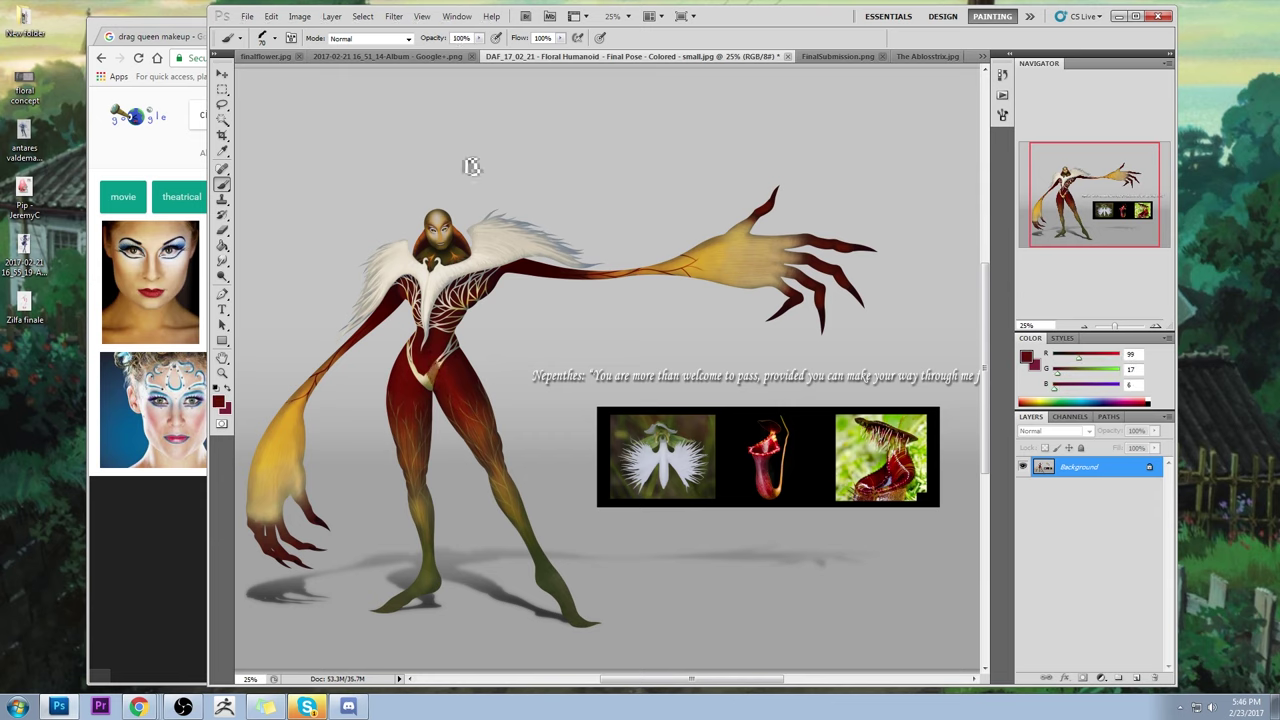
pyautogui.keyDown('alt'); pyautogui.click(451, 378); pyautogui.keyUp('alt')
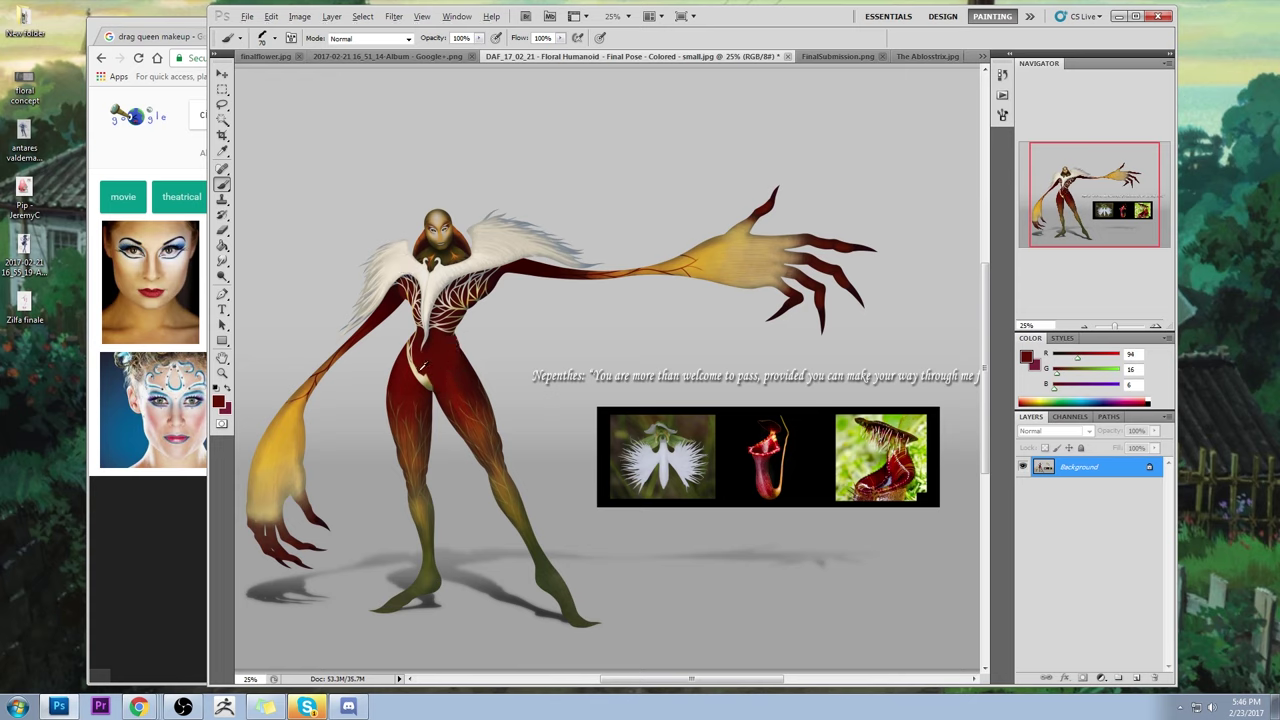
pyautogui.keyDown('alt'); pyautogui.click(424, 366); pyautogui.keyUp('alt')
pyautogui.keyDown('alt'); pyautogui.click(396, 335); pyautogui.keyUp('alt')
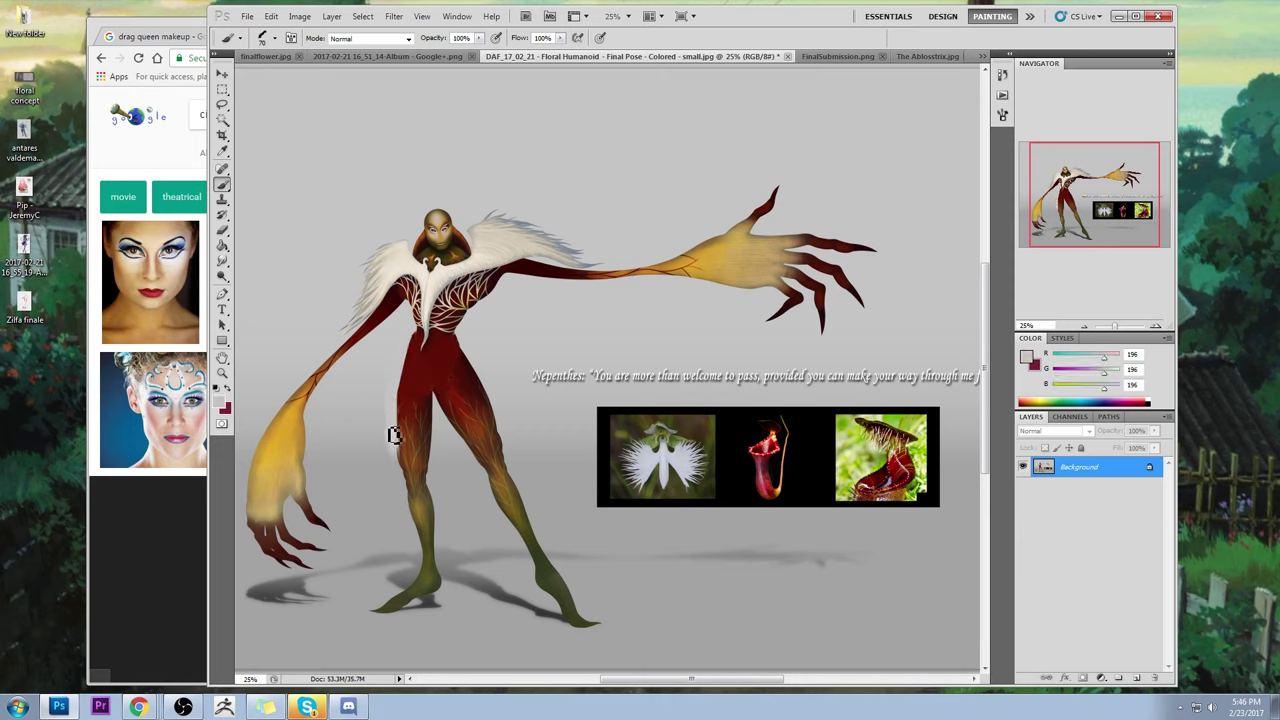
pyautogui.keyDown('alt'); pyautogui.click(478, 364); pyautogui.keyUp('alt')
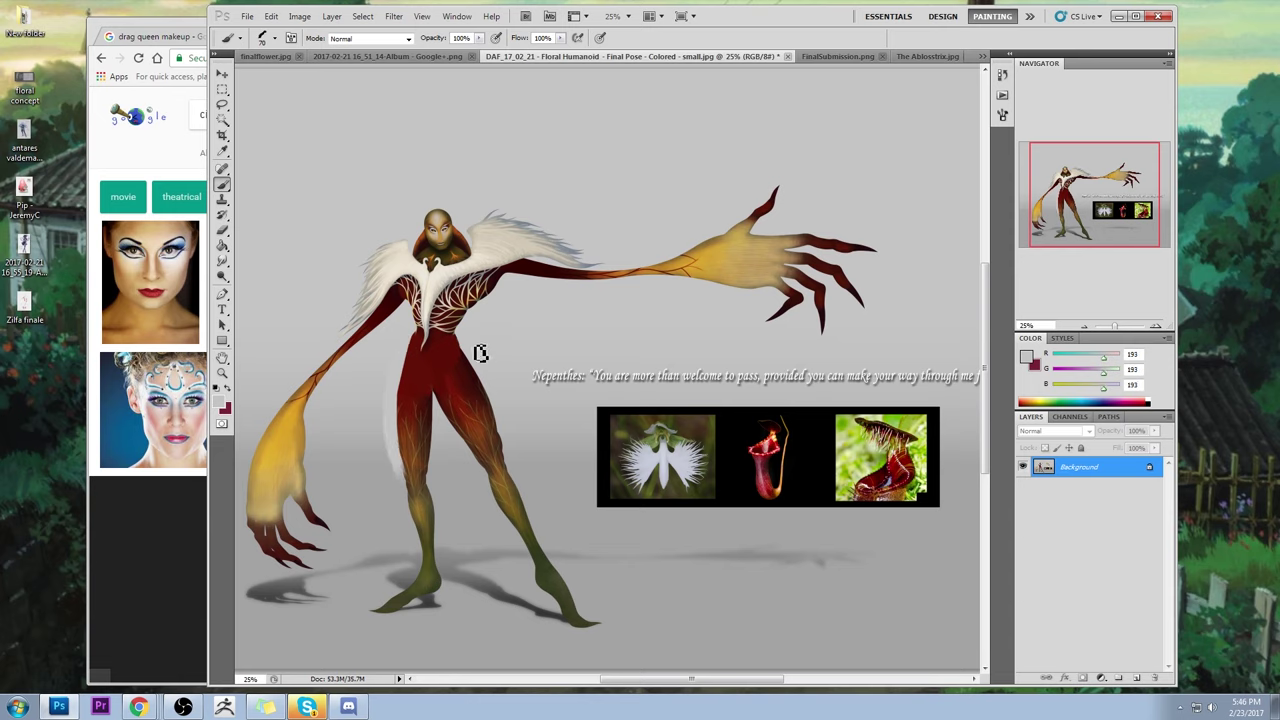
pyautogui.moveTo(480, 353); pyautogui.dragTo(518, 455)
pyautogui.keyDown('alt'); pyautogui.click(456, 416); pyautogui.keyUp('alt')
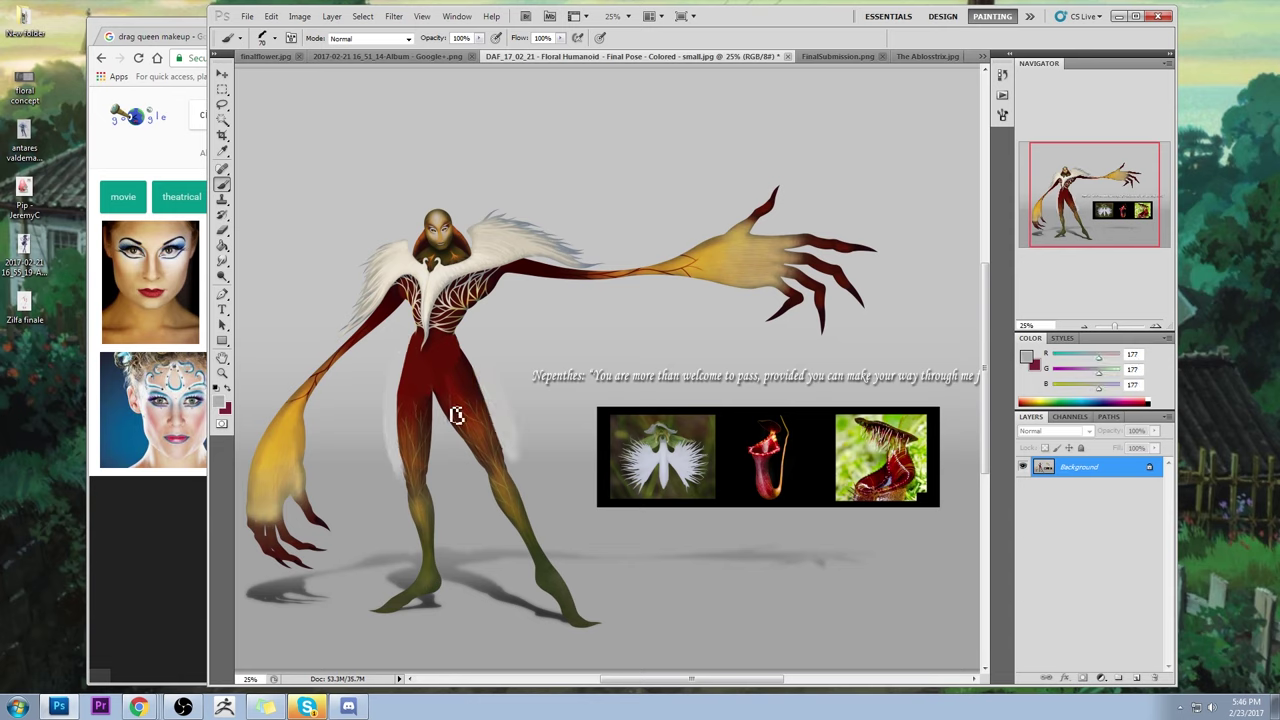
pyautogui.moveTo(456, 416); pyautogui.dragTo(438, 400)
# - Draw dark red rings around the left leg and outstretched hand, then undo both
pyautogui.keyDown('alt'); pyautogui.click(330, 362); pyautogui.keyUp('alt')
pyautogui.moveTo(330, 362)
pyautogui.mouseDown()
pyautogui.moveTo(266, 503)
pyautogui.moveTo(321, 385)
pyautogui.mouseUp()
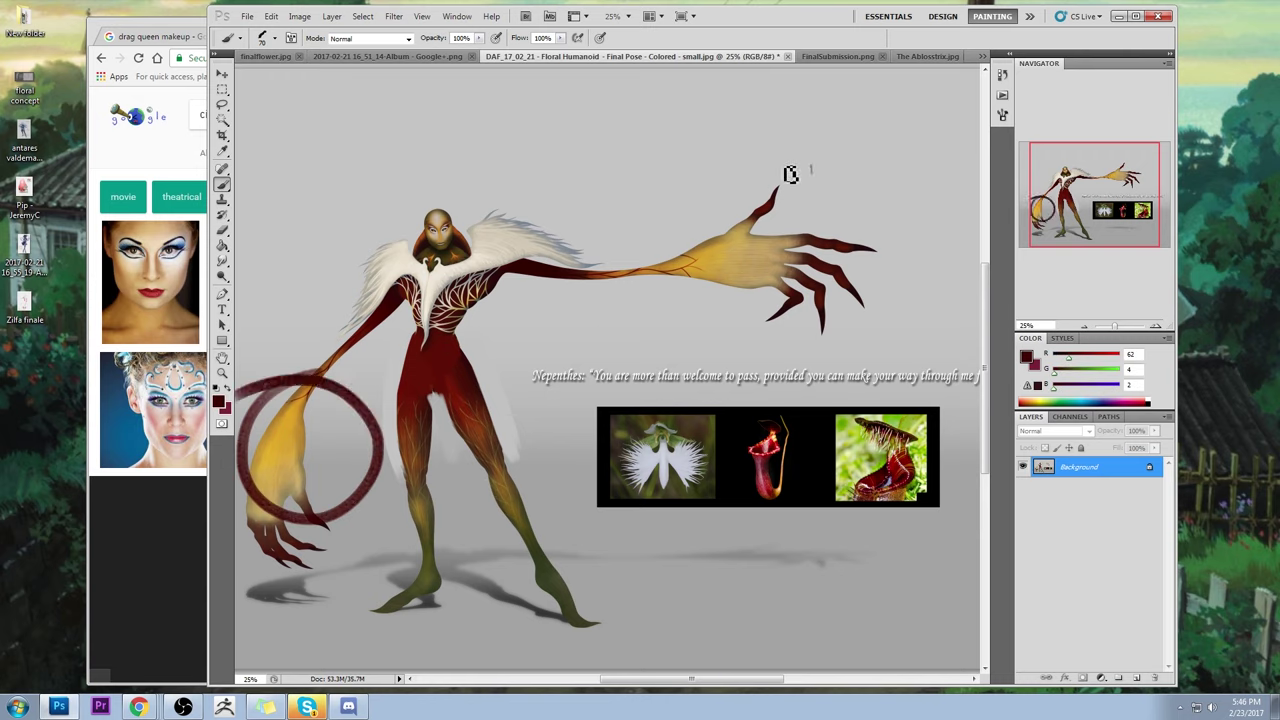
pyautogui.moveTo(790, 174); pyautogui.dragTo(700, 172)
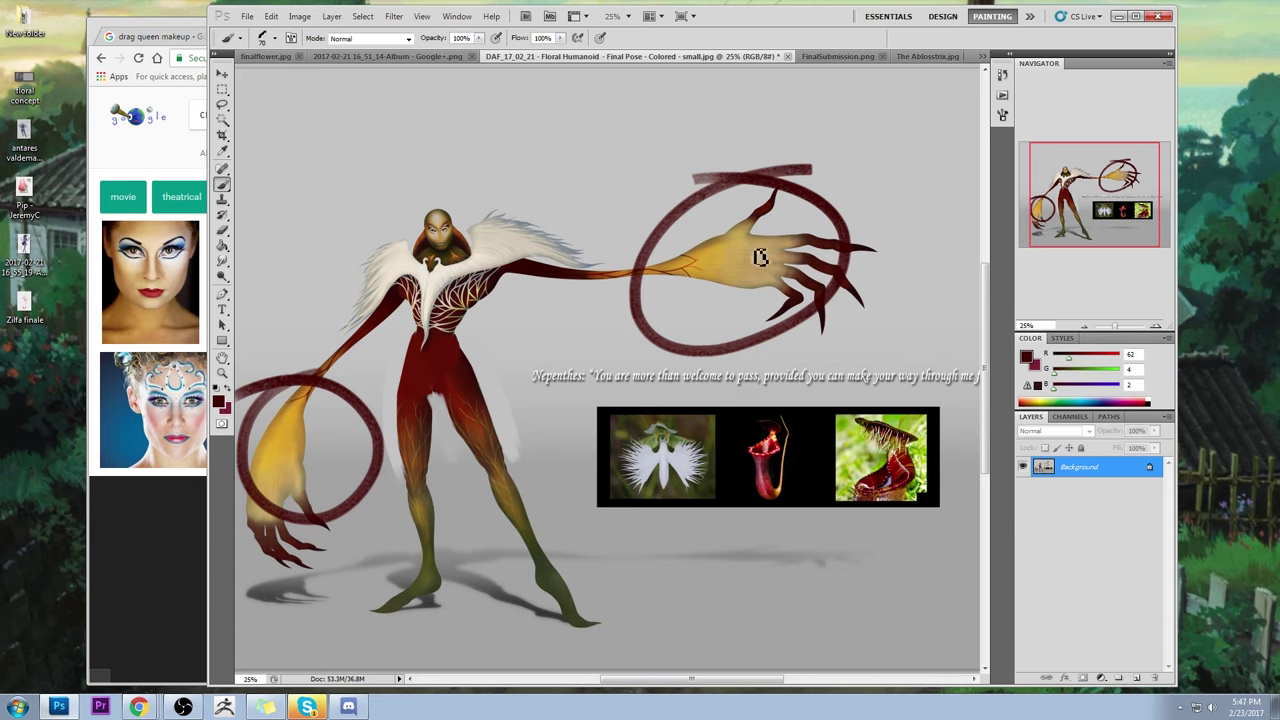
pyautogui.hotkey('ctrl', 'alt', 'z')
pyautogui.hotkey('ctrl', 'alt', 'z')
# - Sample a dark olive brown from the neck, then close the Floral Humanoid document
pyautogui.keyDown('alt'); pyautogui.click(430, 400); pyautogui.keyUp('alt')
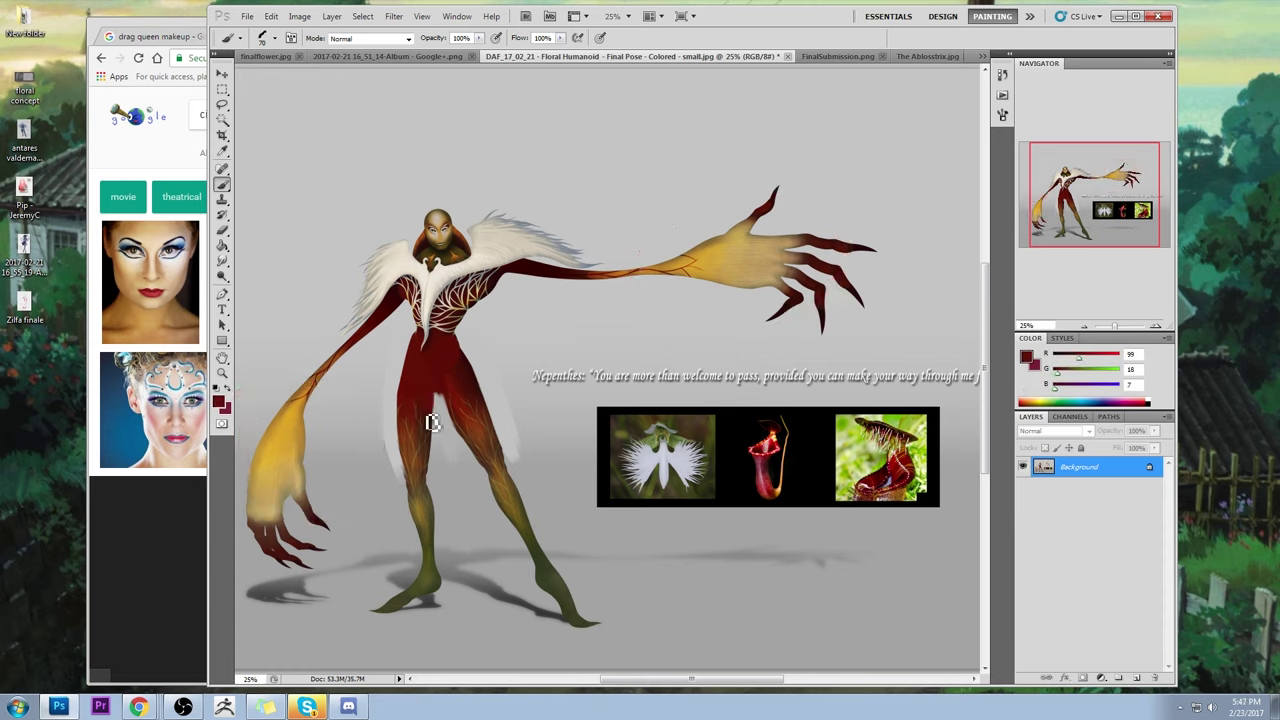
pyautogui.keyDown('alt'); pyautogui.click(438, 364); pyautogui.keyUp('alt')
pyautogui.keyDown('alt'); pyautogui.click(436, 364); pyautogui.keyUp('alt')
pyautogui.keyDown('alt'); pyautogui.click(450, 253); pyautogui.keyUp('alt')
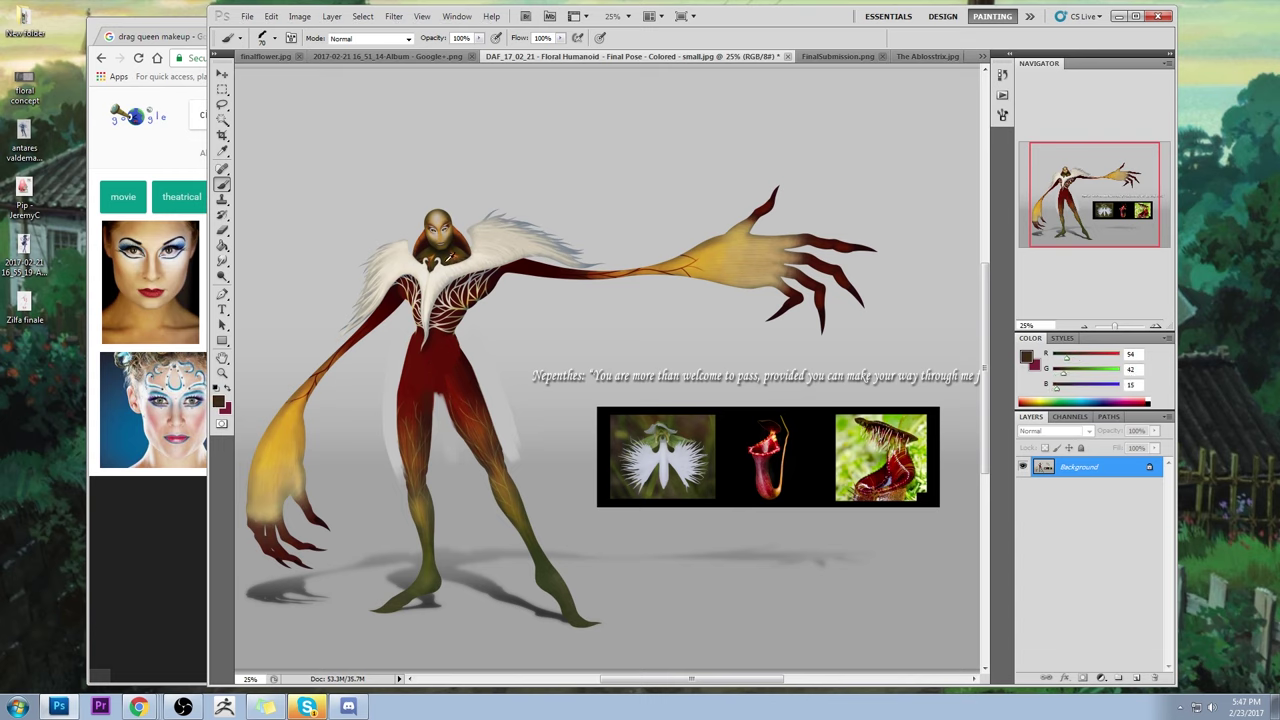
pyautogui.keyDown('alt'); pyautogui.click(455, 258); pyautogui.keyUp('alt')
pyautogui.keyDown('alt'); pyautogui.click(469, 302); pyautogui.keyUp('alt')
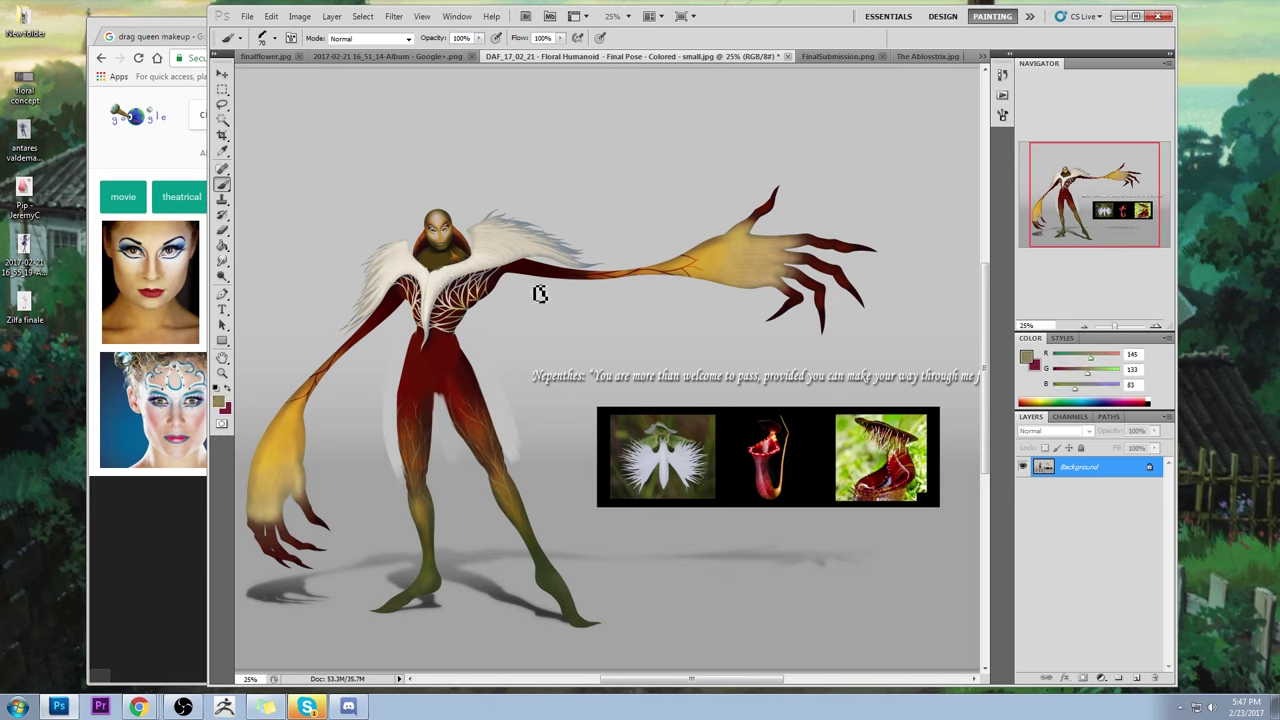
pyautogui.keyDown('alt'); pyautogui.click(456, 262); pyautogui.keyUp('alt')
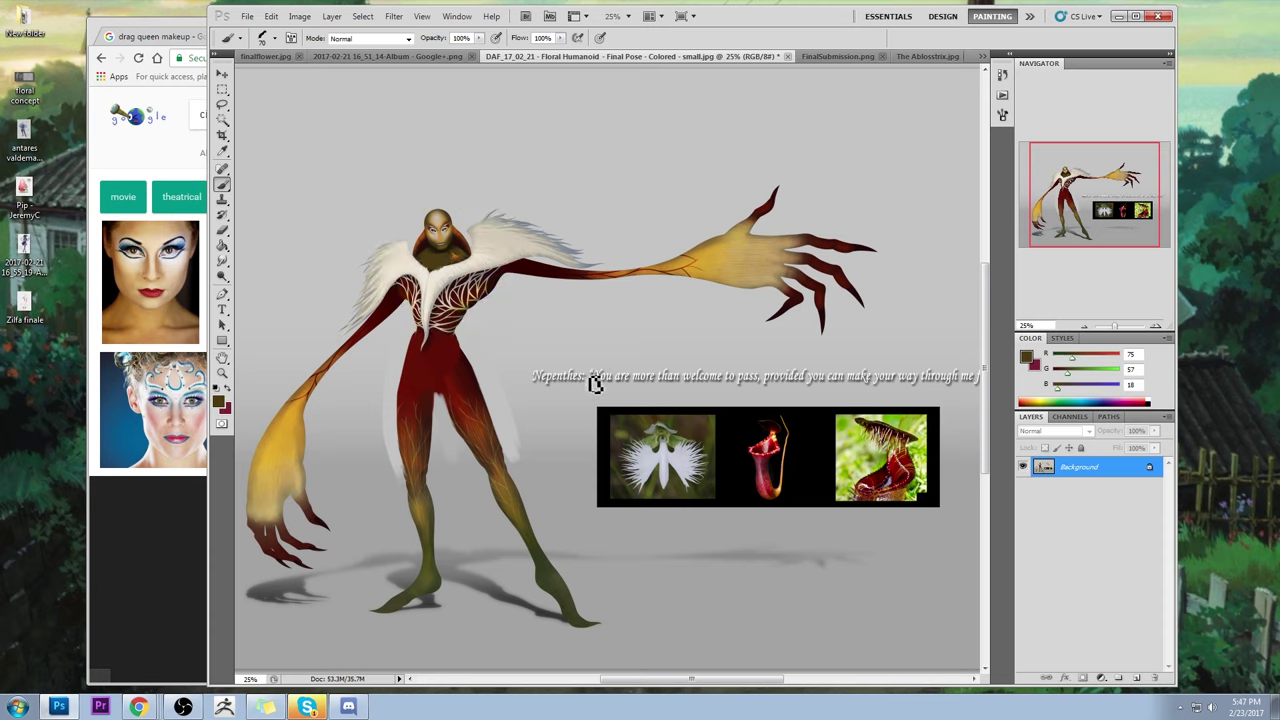
pyautogui.click(788, 56)
pyautogui.click(641, 276)
# - Switch to FinalSubmission.png and zoom in and back out on Stercorat's figure
pyautogui.click(600, 57)
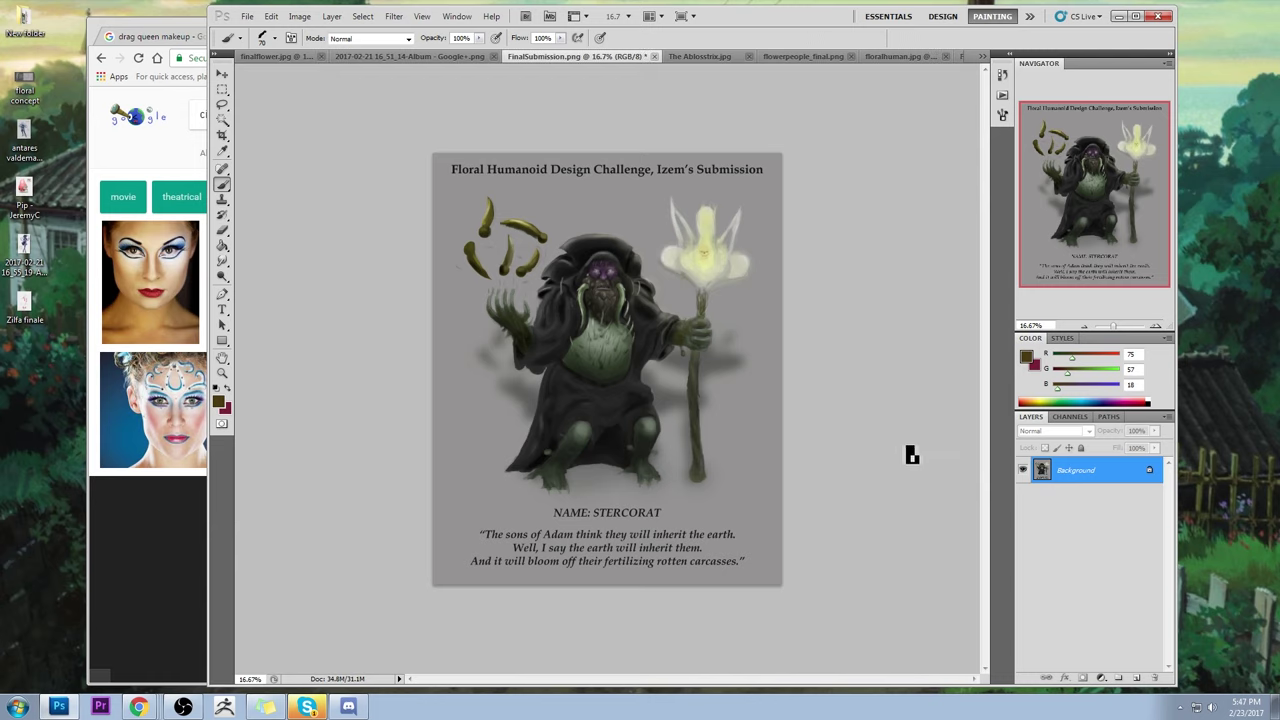
pyautogui.press('z')
pyautogui.moveTo(712, 461); pyautogui.dragTo(713, 460)
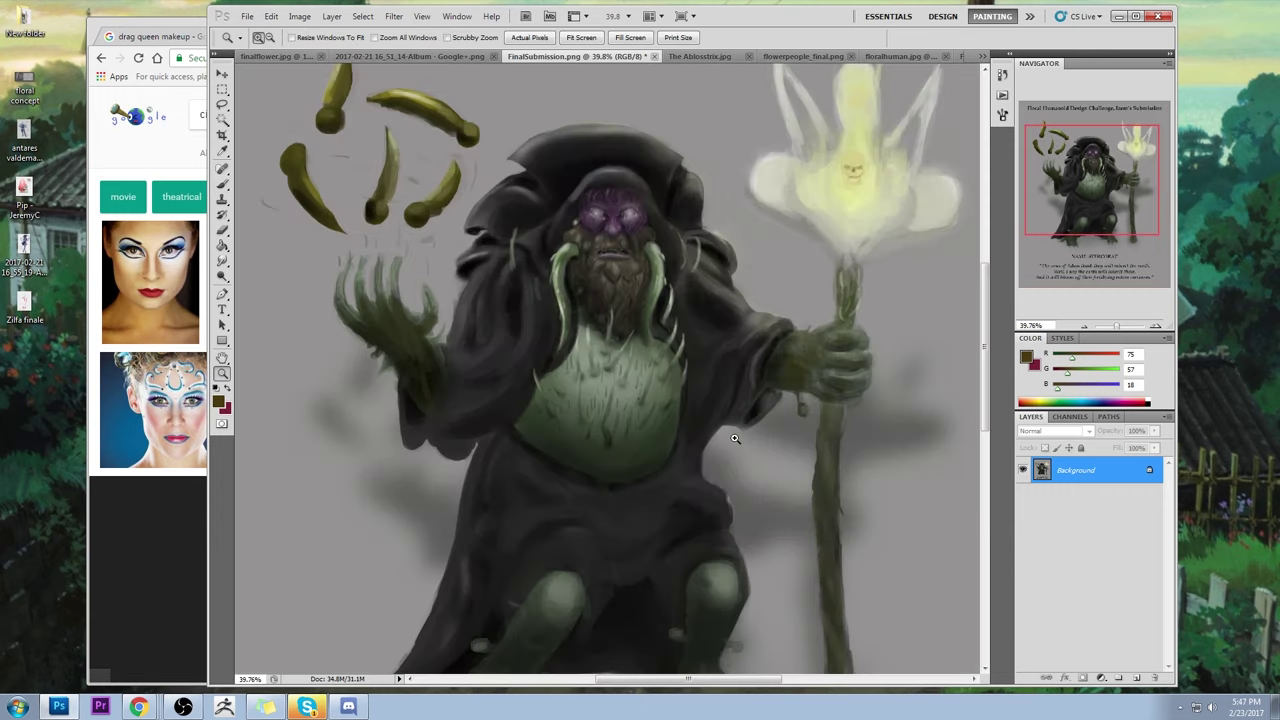
pyautogui.keyDown('alt'); pyautogui.click(716, 385); pyautogui.keyUp('alt')
pyautogui.keyDown('alt'); pyautogui.click(725, 378); pyautogui.keyUp('alt')
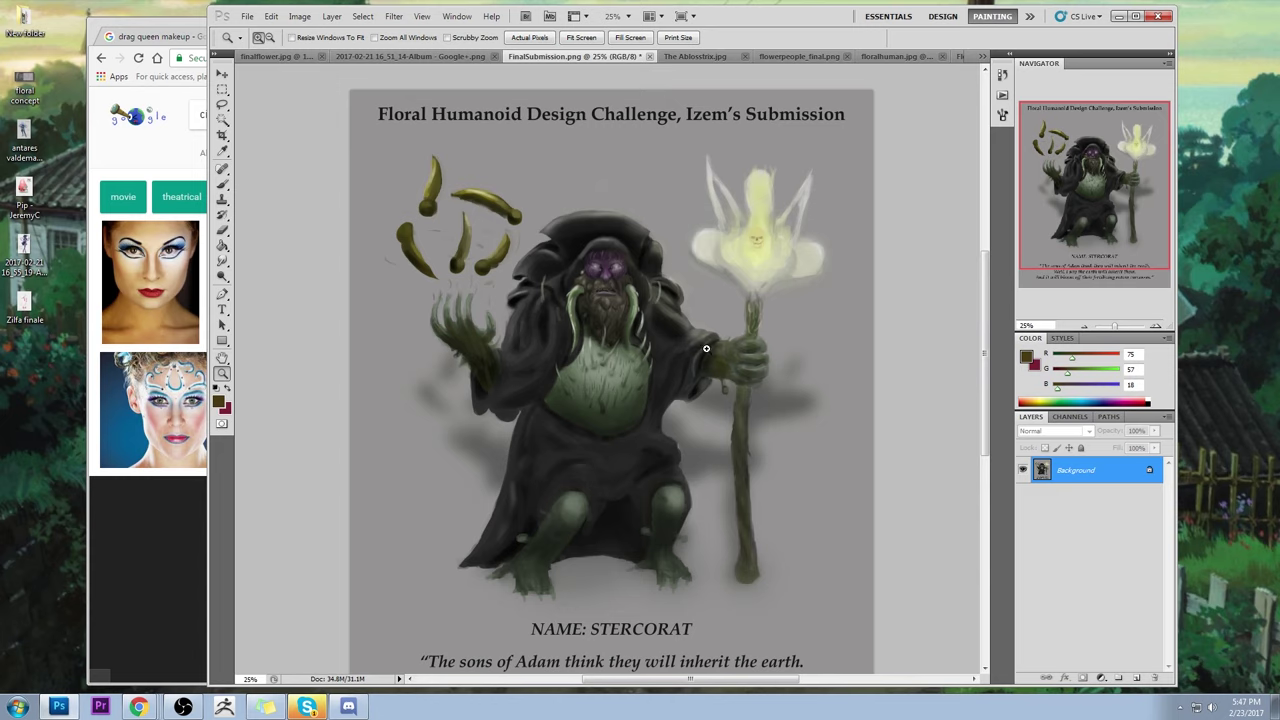
pyautogui.press('b')
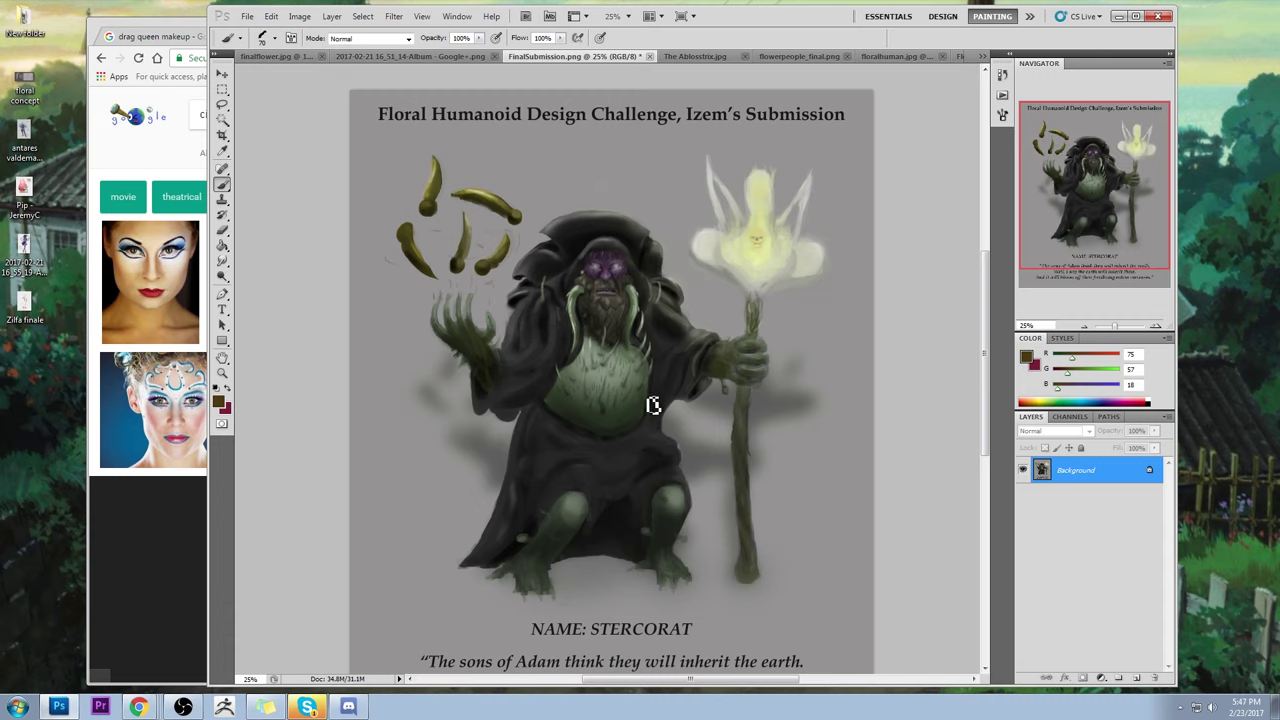
# - Try several rings around the creature's chest, undoing each one
pyautogui.moveTo(654, 394)
pyautogui.mouseDown()
pyautogui.moveTo(575, 371)
pyautogui.moveTo(573, 447)
pyautogui.moveTo(643, 392)
pyautogui.mouseUp()
pyautogui.hotkey('ctrl', 'z')
pyautogui.hotkey('ctrl', 'alt', 'z')
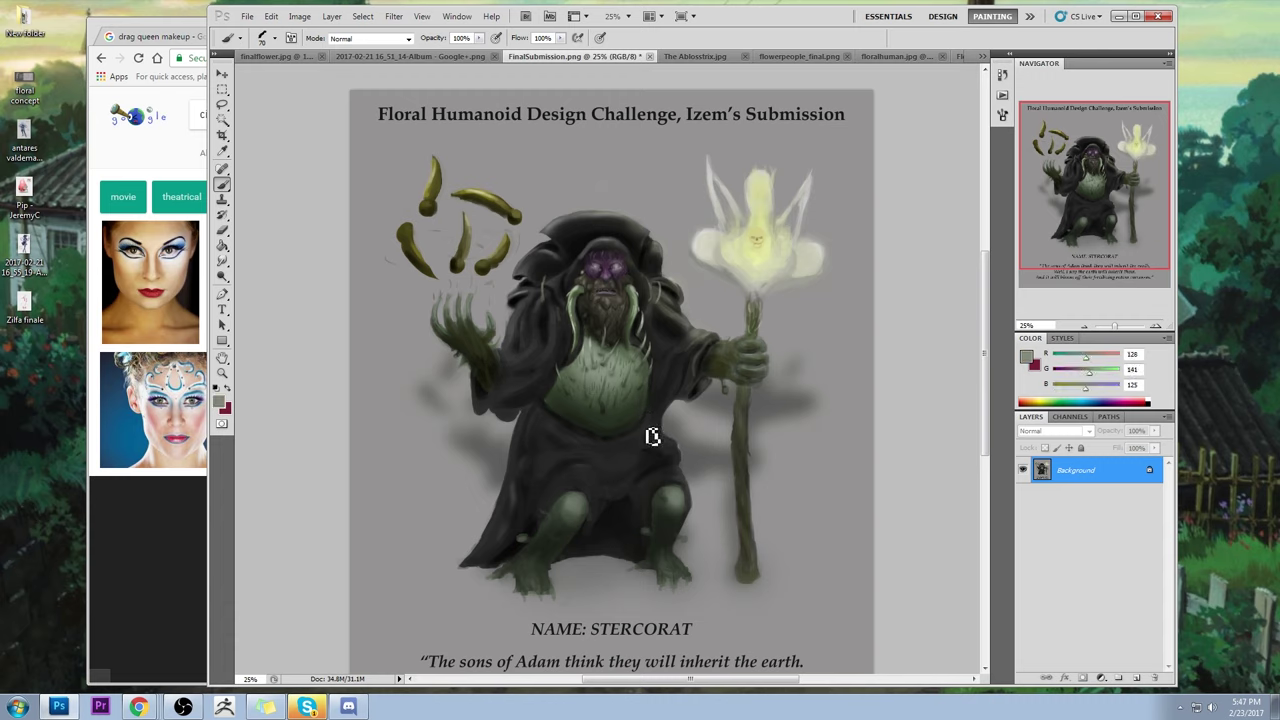
pyautogui.moveTo(652, 434)
pyautogui.mouseDown()
pyautogui.moveTo(562, 374)
pyautogui.moveTo(665, 395)
pyautogui.mouseUp()
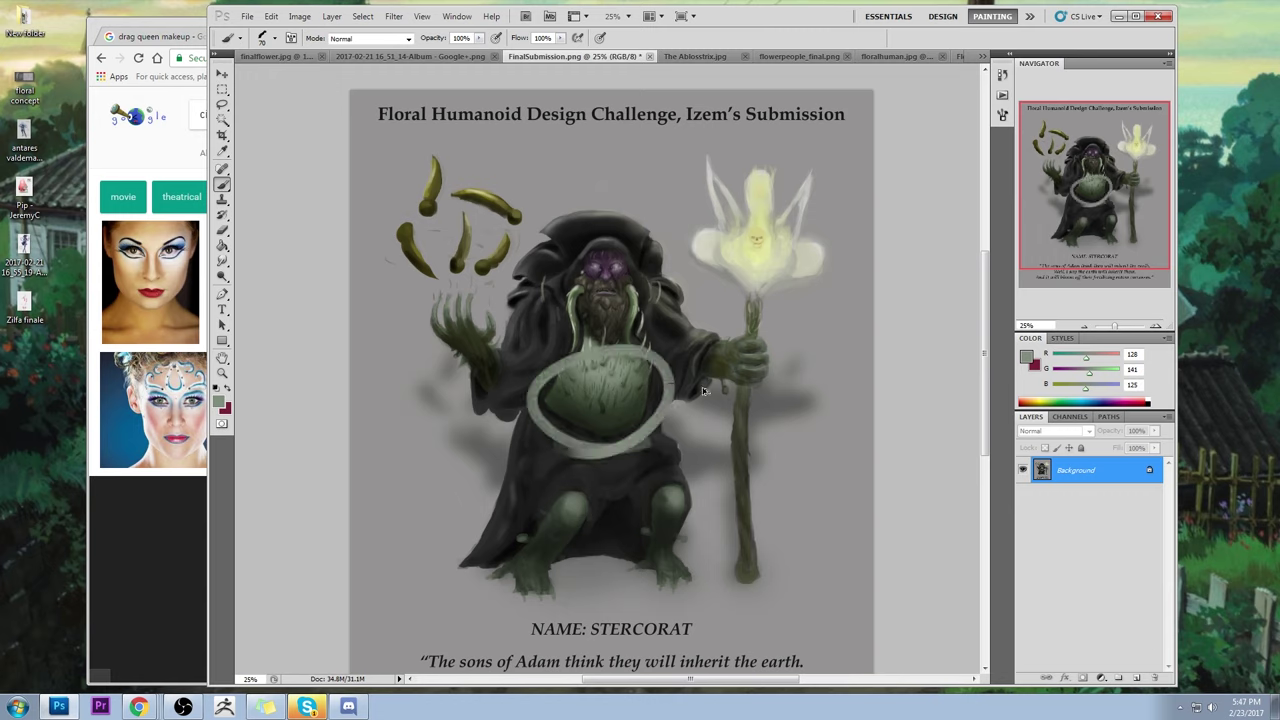
pyautogui.hotkey('ctrl', 'z')
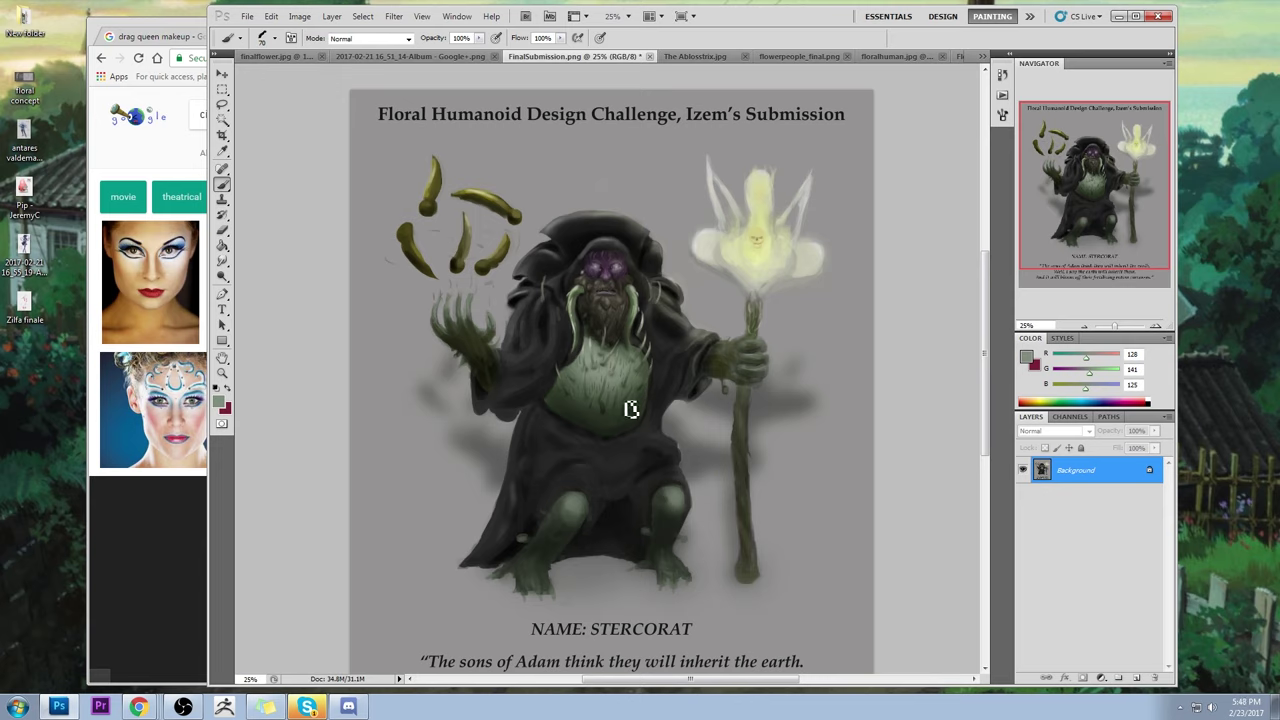
pyautogui.moveTo(612, 365)
pyautogui.mouseDown()
pyautogui.moveTo(627, 442)
pyautogui.moveTo(675, 351)
pyautogui.moveTo(695, 402)
pyautogui.moveTo(616, 336)
pyautogui.moveTo(690, 377)
pyautogui.mouseUp()
pyautogui.hotkey('ctrl', 'z')
# - Paint the green belly out with dark robe colour and grey at brush size 250
pyautogui.hotkey('ctrl', 'z')
pyautogui.keyDown('alt'); pyautogui.click(657, 357); pyautogui.keyUp('alt')
pyautogui.press(']')
pyautogui.press(']')
pyautogui.press(']')
pyautogui.press(']')
pyautogui.moveTo(662, 365)
pyautogui.mouseDown()
pyautogui.moveTo(598, 406)
pyautogui.moveTo(576, 395)
pyautogui.moveTo(565, 360)
pyautogui.moveTo(544, 369)
pyautogui.moveTo(566, 361)
pyautogui.moveTo(606, 378)
pyautogui.moveTo(586, 351)
pyautogui.moveTo(616, 397)
pyautogui.moveTo(709, 229)
pyautogui.moveTo(613, 394)
pyautogui.moveTo(638, 361)
pyautogui.moveTo(568, 373)
pyautogui.moveTo(550, 401)
pyautogui.moveTo(538, 388)
pyautogui.moveTo(594, 360)
pyautogui.moveTo(609, 400)
pyautogui.moveTo(662, 387)
pyautogui.moveTo(635, 414)
pyautogui.moveTo(673, 394)
pyautogui.moveTo(564, 402)
pyautogui.moveTo(498, 427)
pyautogui.moveTo(626, 369)
pyautogui.moveTo(609, 365)
pyautogui.moveTo(696, 411)
pyautogui.moveTo(716, 451)
pyautogui.moveTo(527, 419)
pyautogui.moveTo(478, 481)
pyautogui.moveTo(454, 461)
pyautogui.moveTo(476, 431)
pyautogui.moveTo(439, 419)
pyautogui.moveTo(435, 353)
pyautogui.moveTo(452, 403)
pyautogui.moveTo(497, 441)
pyautogui.mouseUp()
pyautogui.keyDown('alt'); pyautogui.click(707, 233); pyautogui.keyUp('alt')
pyautogui.hotkey('ctrl', 'z')
pyautogui.keyDown('alt'); pyautogui.click(486, 401); pyautogui.keyUp('alt')
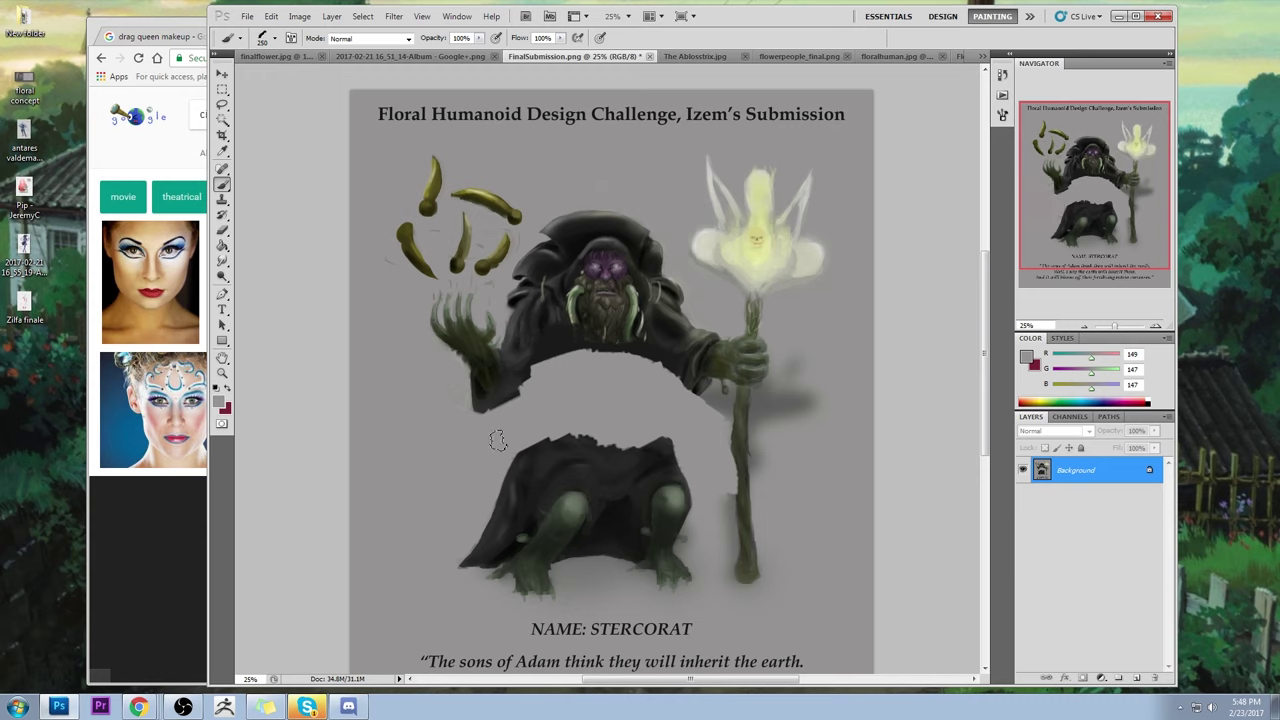
pyautogui.moveTo(720, 405)
pyautogui.mouseDown()
pyautogui.moveTo(788, 391)
pyautogui.moveTo(773, 408)
pyautogui.moveTo(815, 400)
pyautogui.mouseUp()
pyautogui.keyDown('alt'); pyautogui.click(592, 262); pyautogui.keyUp('alt')
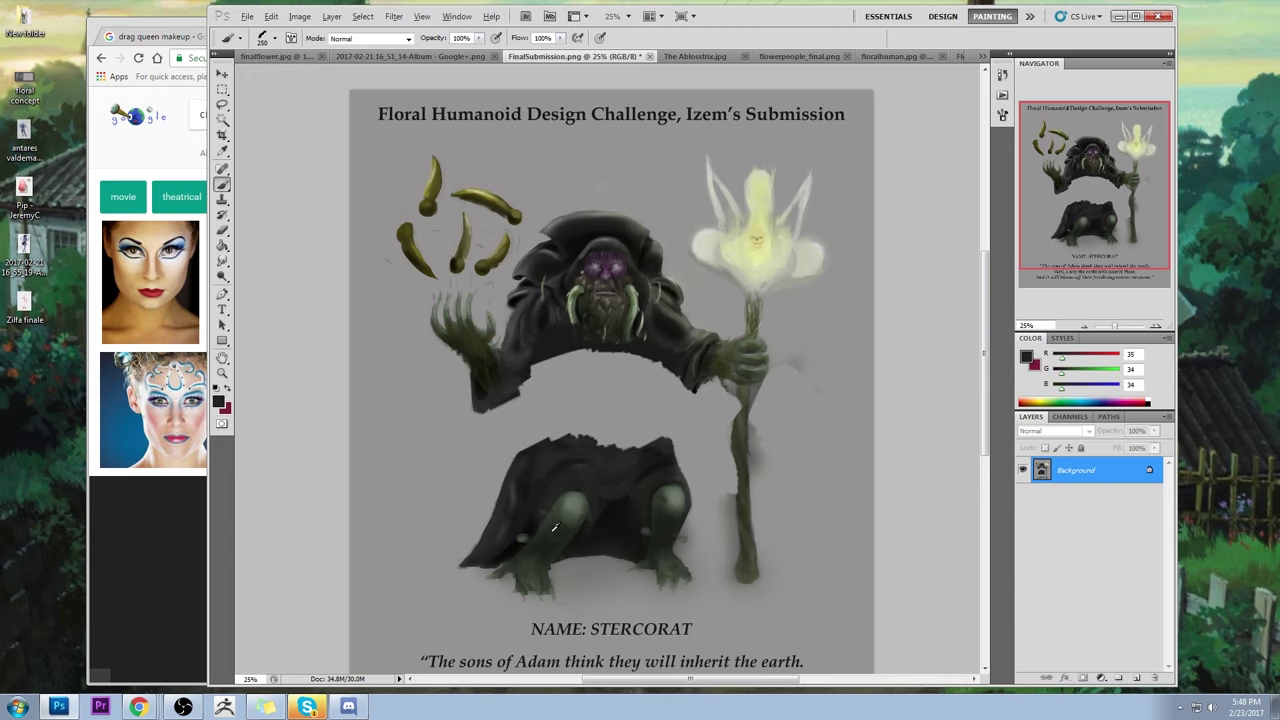
pyautogui.press('alt')
pyautogui.keyDown('alt'); pyautogui.click(810, 424); pyautogui.keyUp('alt')
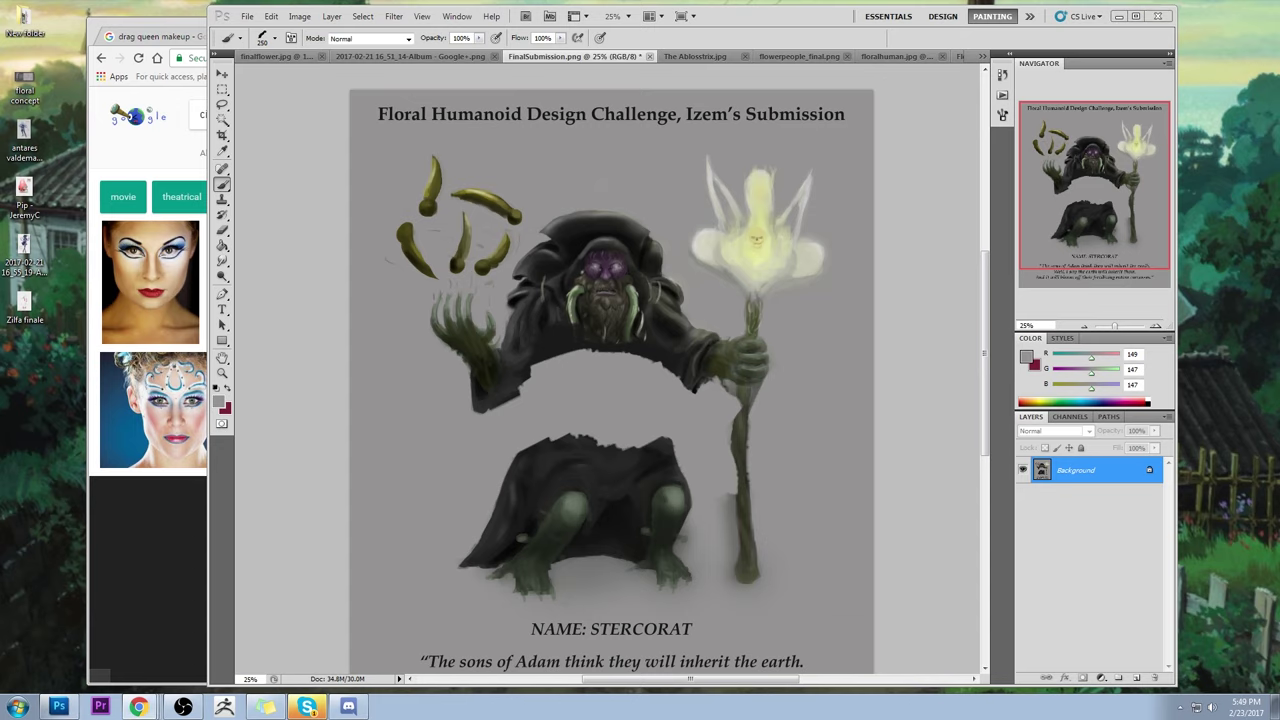
pyautogui.middleClick(138, 707)
# - Search Google Images for 'kindred' and move the browser window up and right
pyautogui.write('kin')
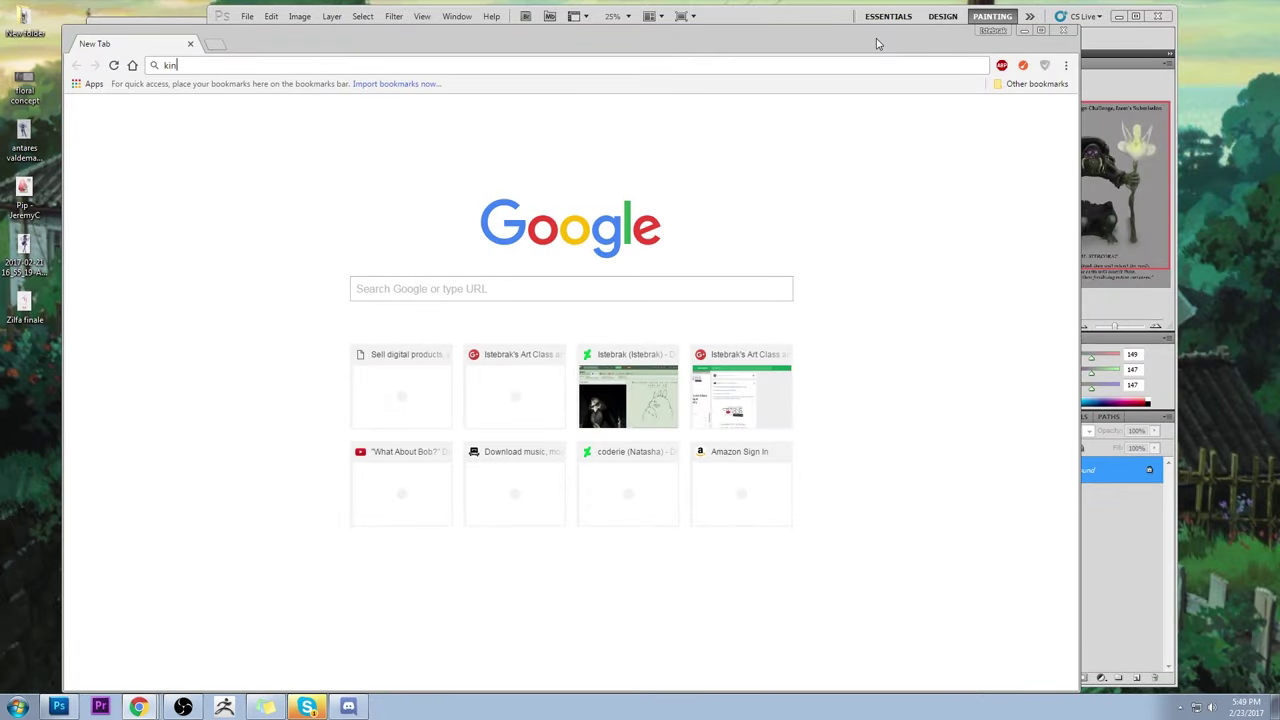
pyautogui.write('dred')
pyautogui.press('Return')
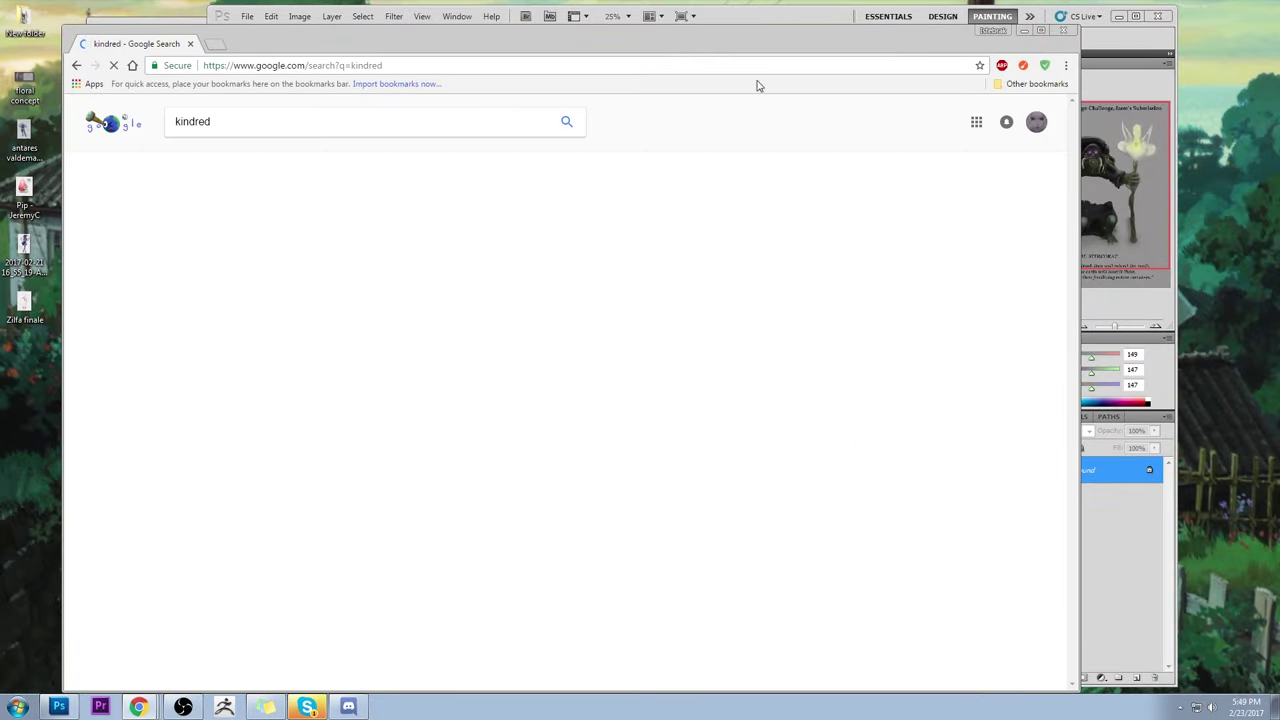
pyautogui.click(229, 165)
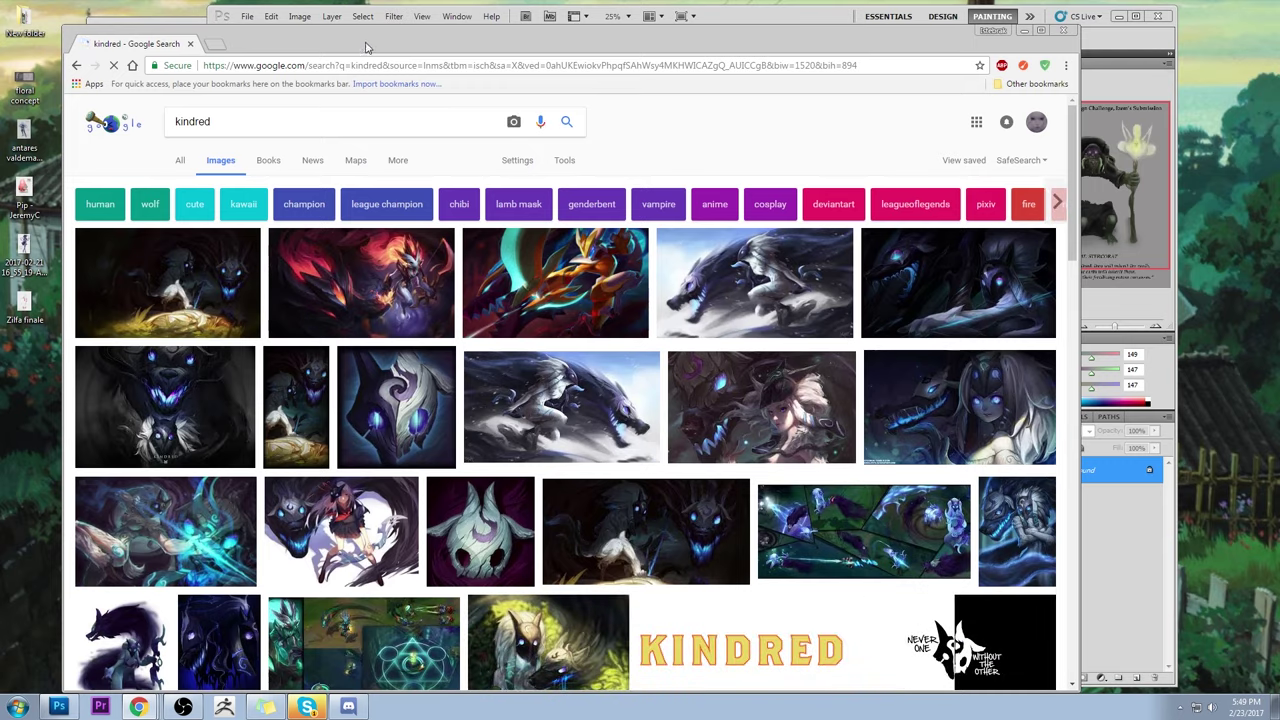
pyautogui.moveTo(365, 48); pyautogui.dragTo(512, 25)
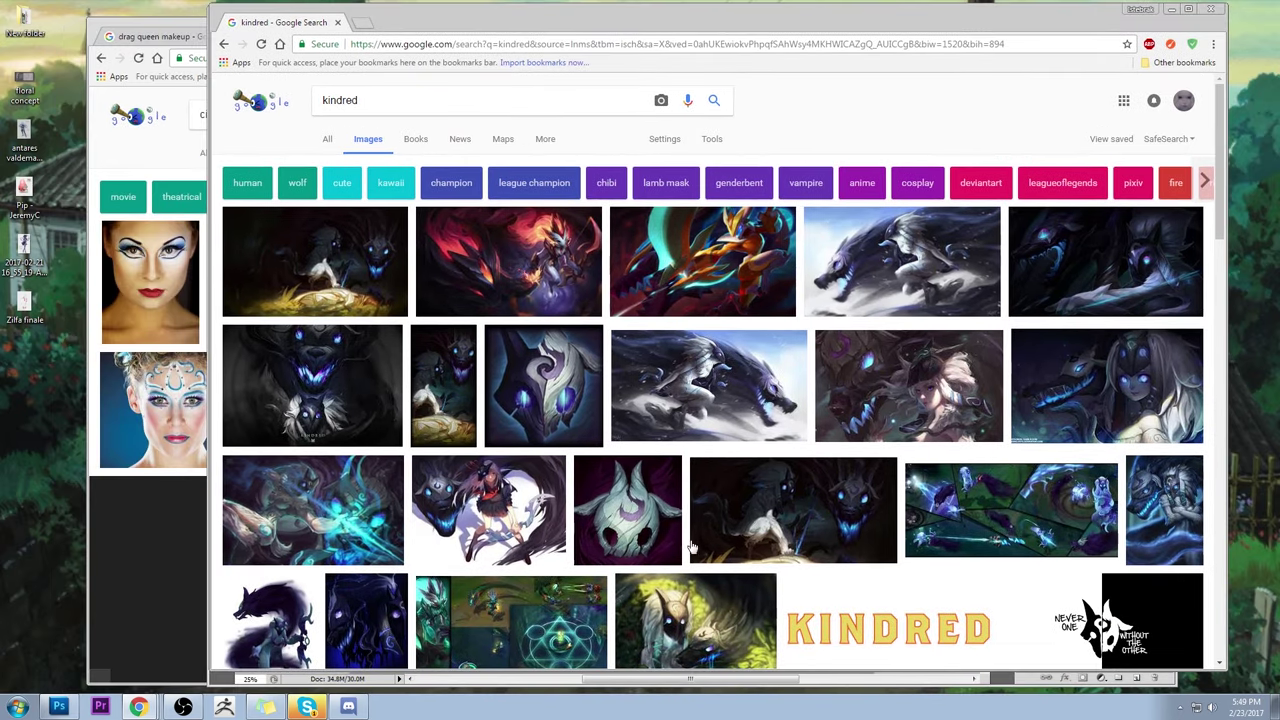
pyautogui.scroll(-4, 862, 430)
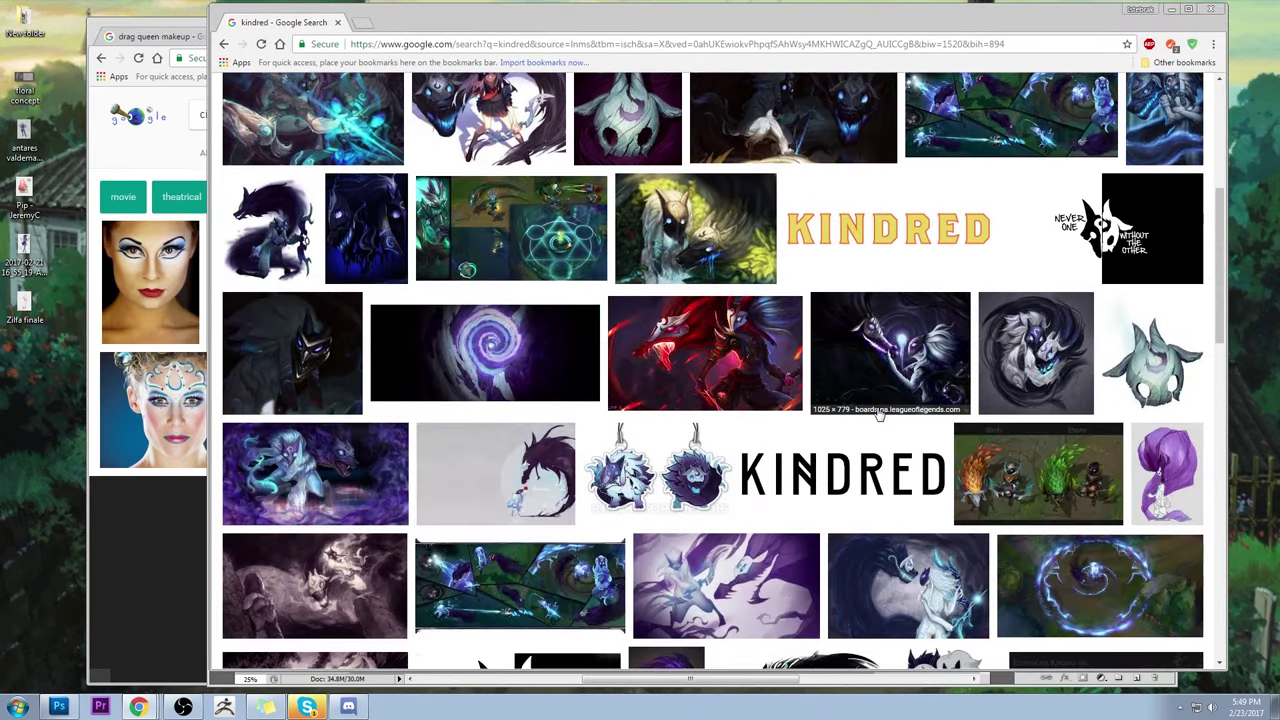
pyautogui.scroll(2, 875, 400)
pyautogui.scroll(2, 875, 398)
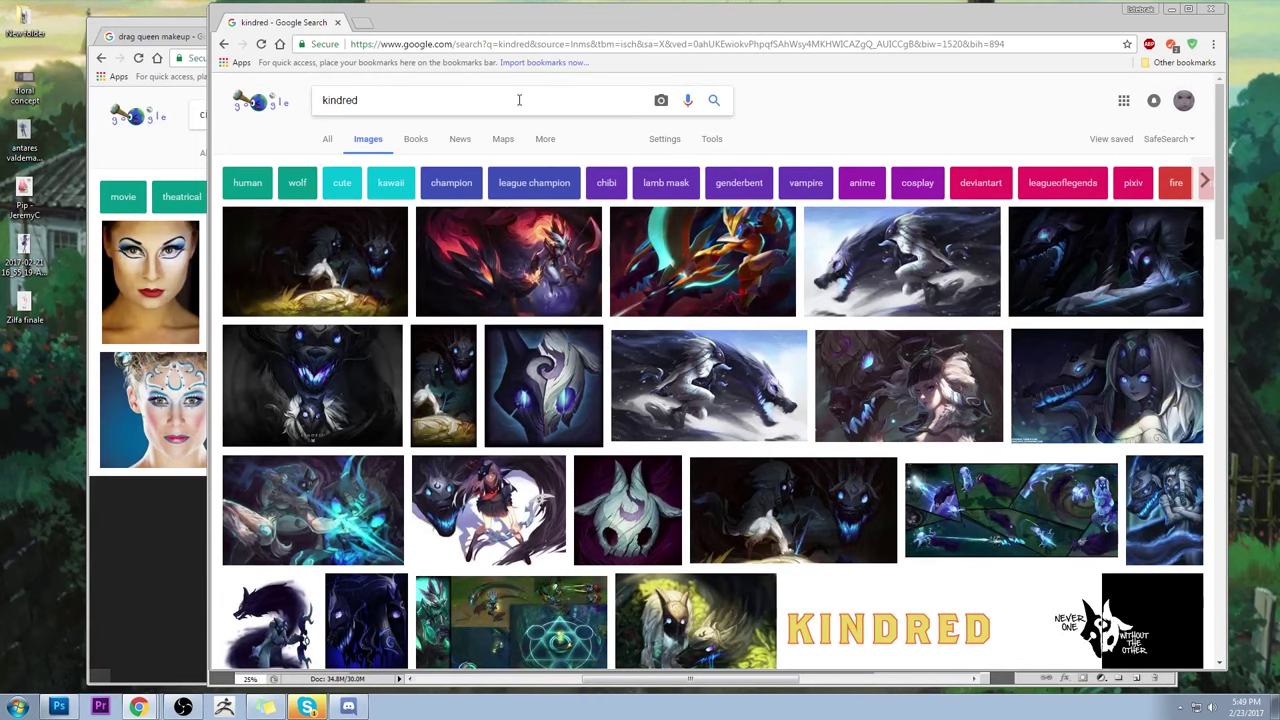
# - Refine the image search to 'kindred model' and preview the first result
pyautogui.click(519, 100)
pyautogui.write('model')
pyautogui.press('Return')
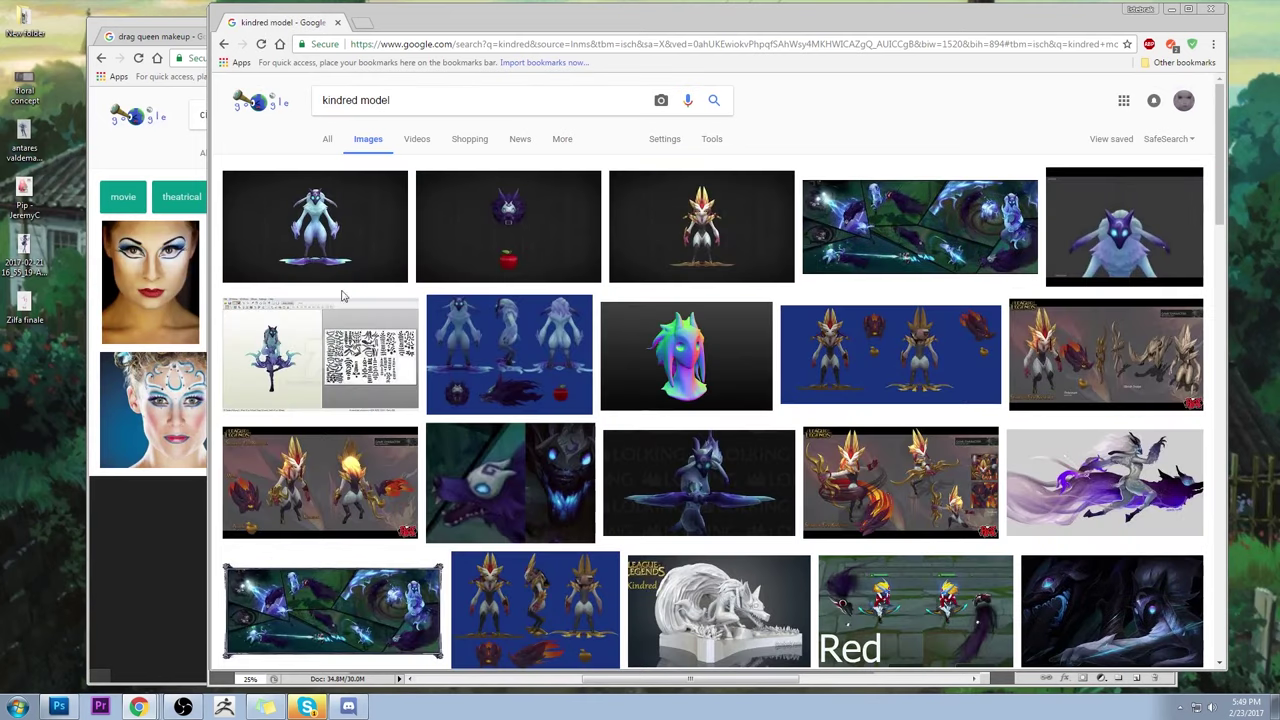
pyautogui.click(356, 228)
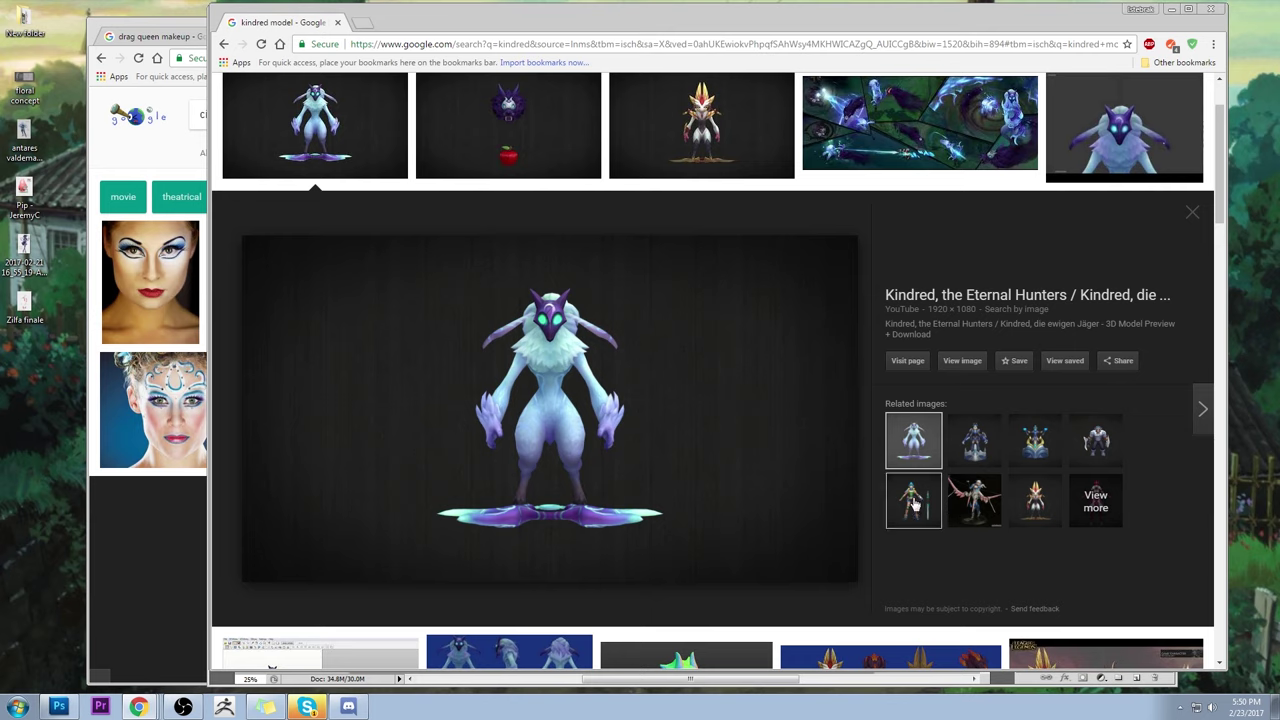
# - Preview the Shadowfire Kindred model and character sheet, then return to earlier results
pyautogui.click(737, 103)
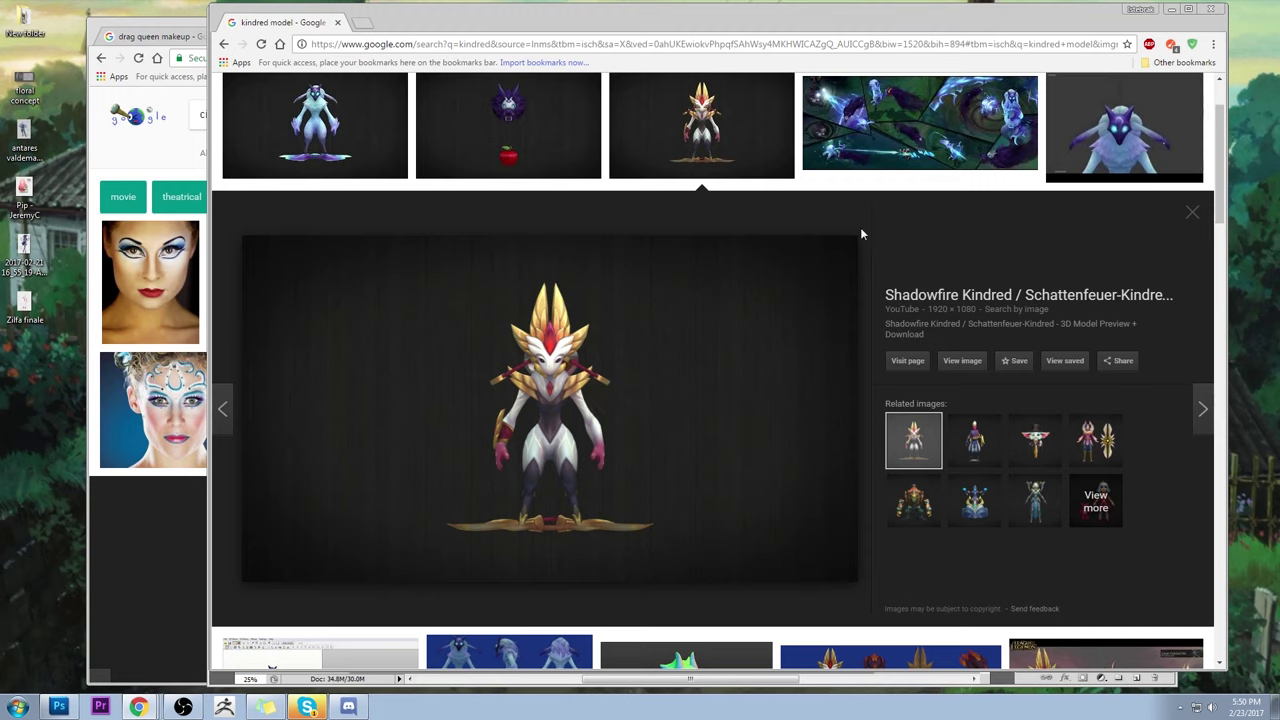
pyautogui.scroll(-3, 861, 233)
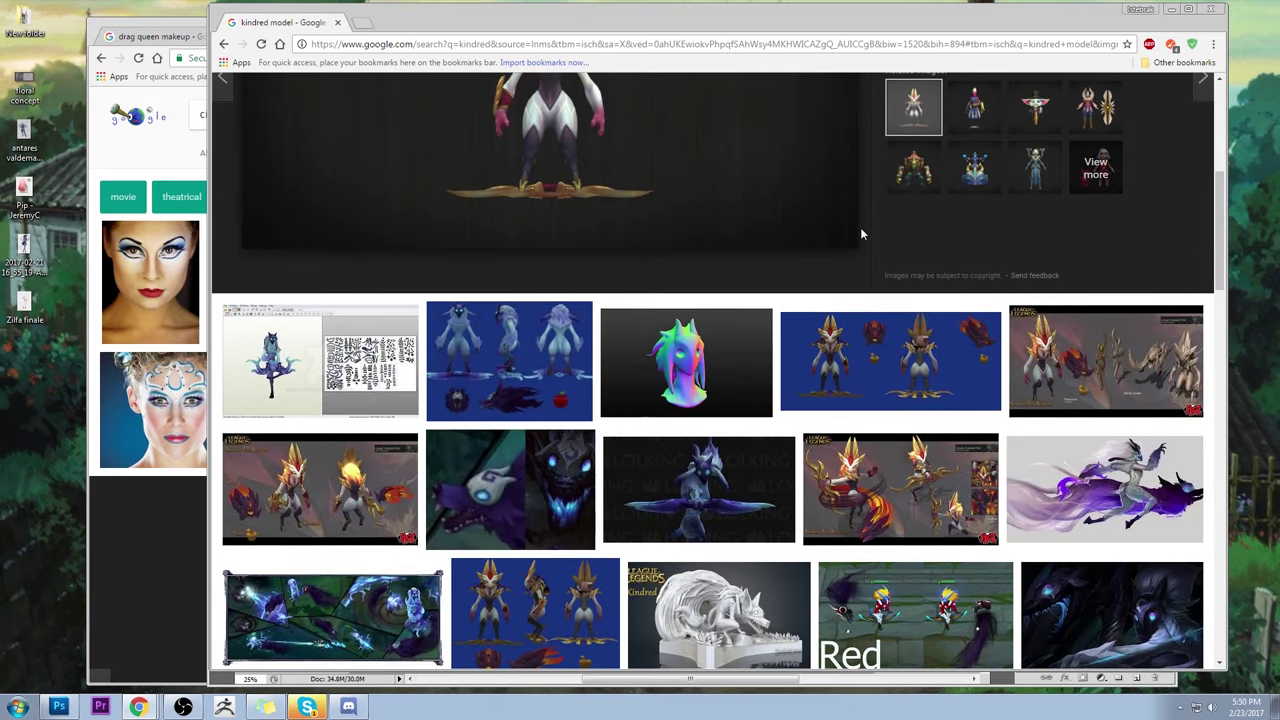
pyautogui.scroll(-1, 861, 234)
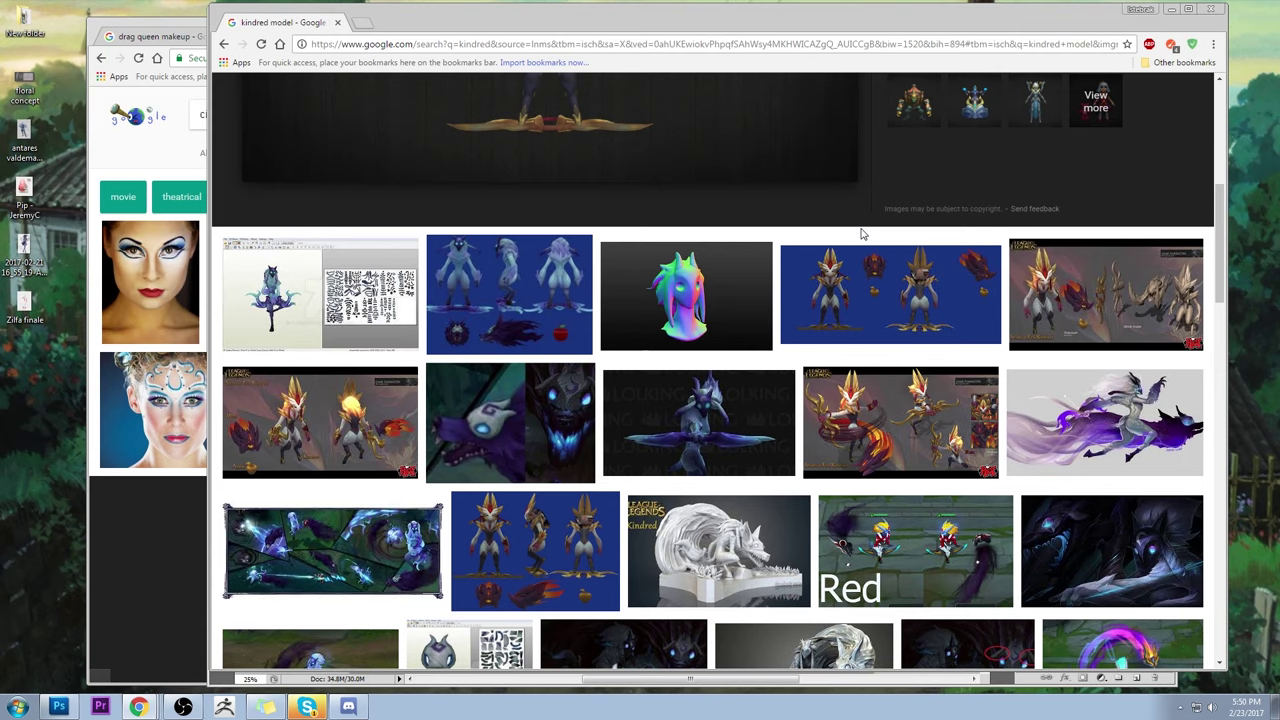
pyautogui.scroll(-3, 861, 233)
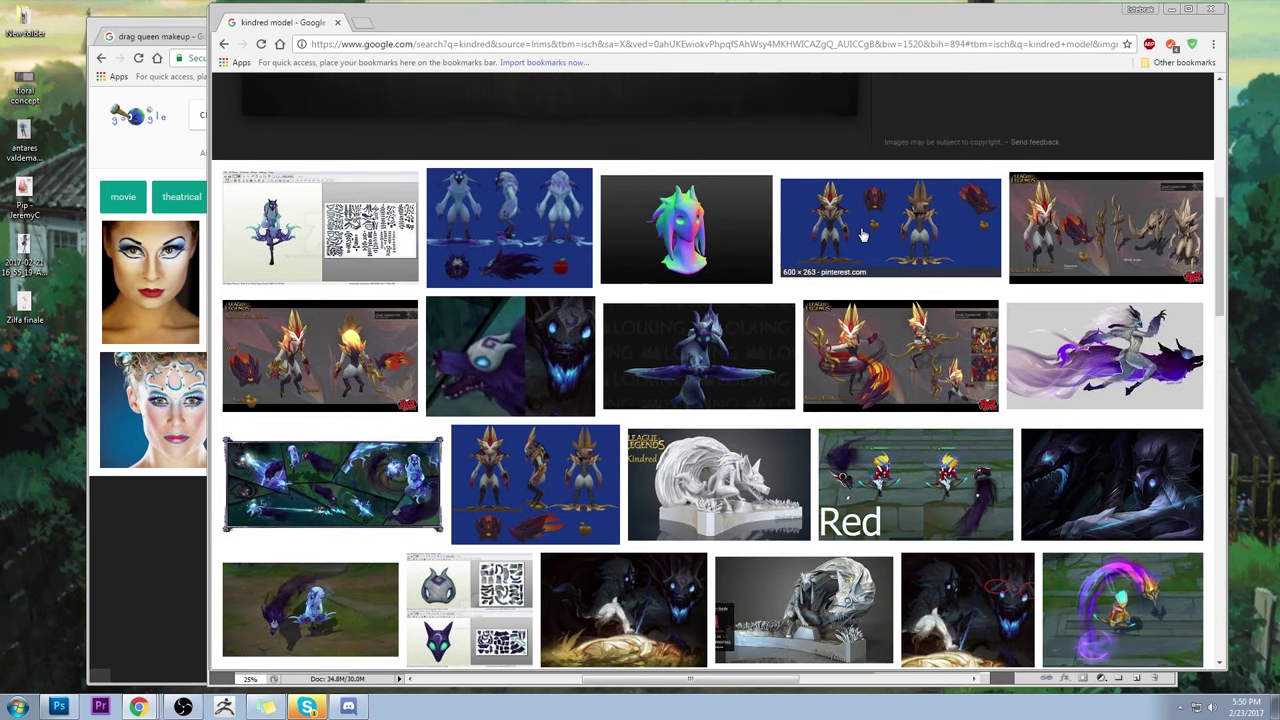
pyautogui.scroll(2, 861, 233)
pyautogui.click(1068, 228)
pyautogui.scroll(-3, 496, 489)
pyautogui.scroll(4, 609, 471)
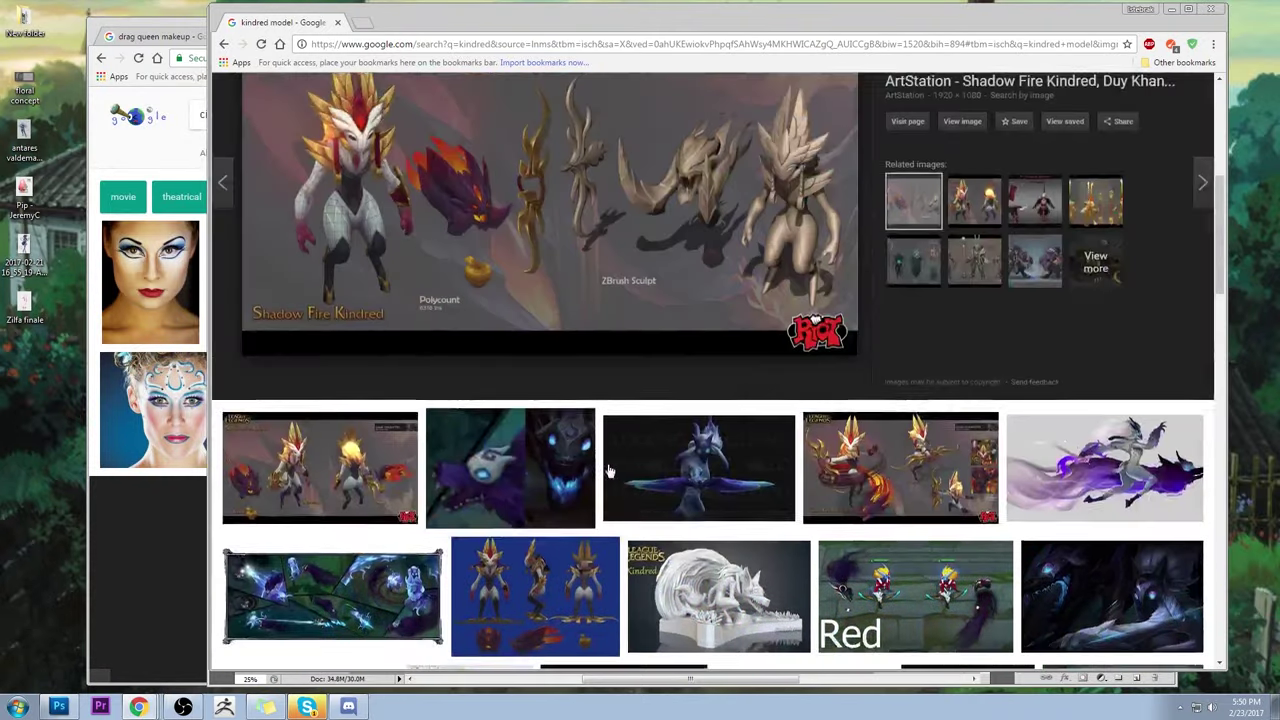
pyautogui.scroll(5, 609, 471)
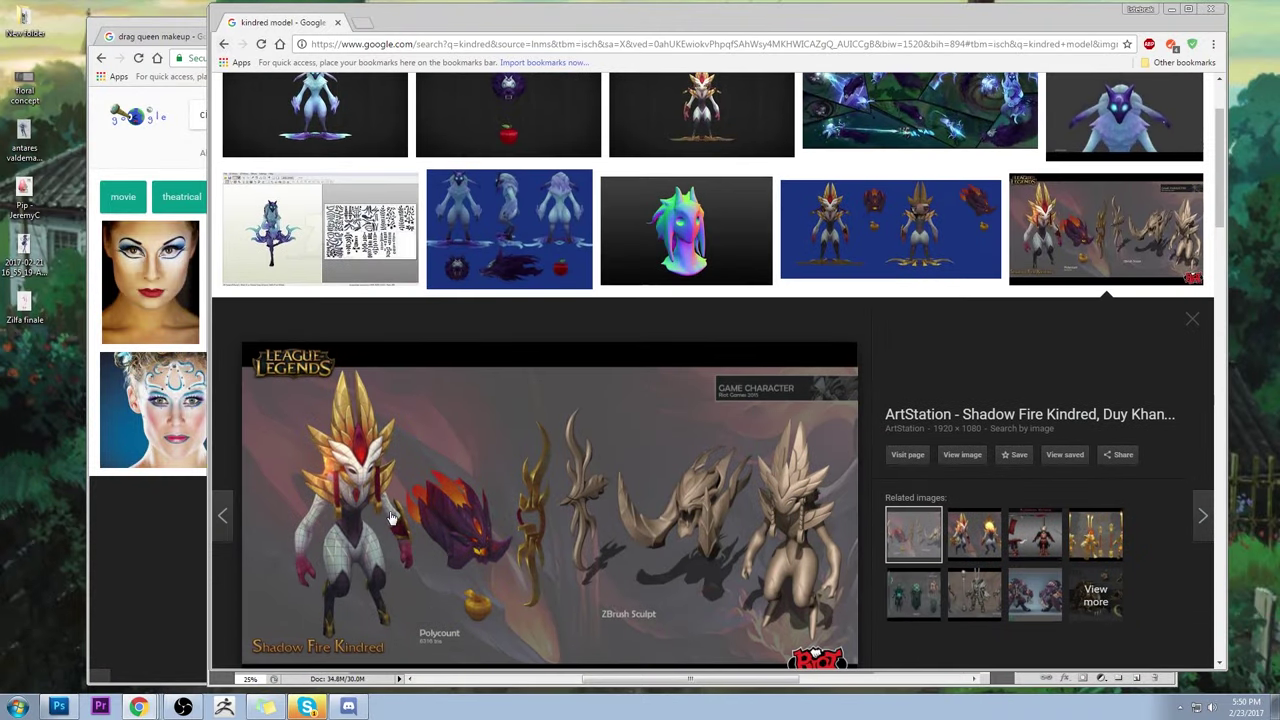
pyautogui.click(224, 44)
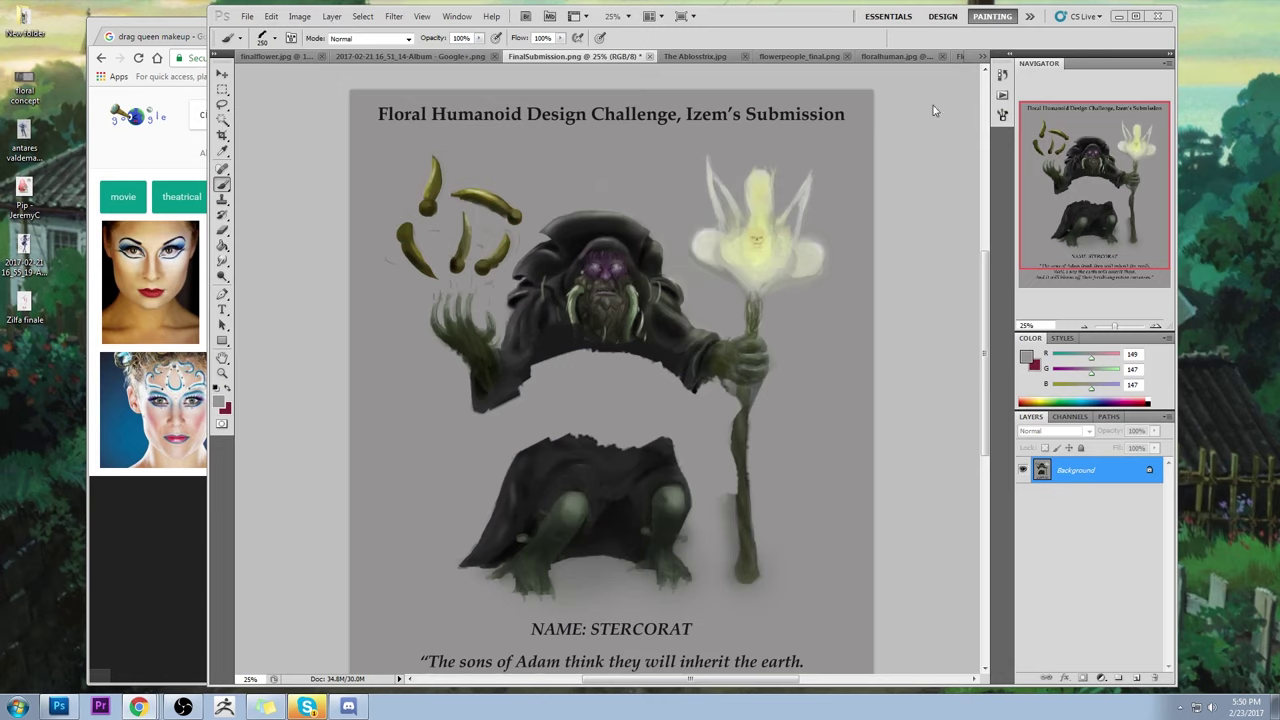
# - Close FinalSubmission.png, answering the save prompt, and switch to The Ablosstrix.jpg
pyautogui.click(649, 57)
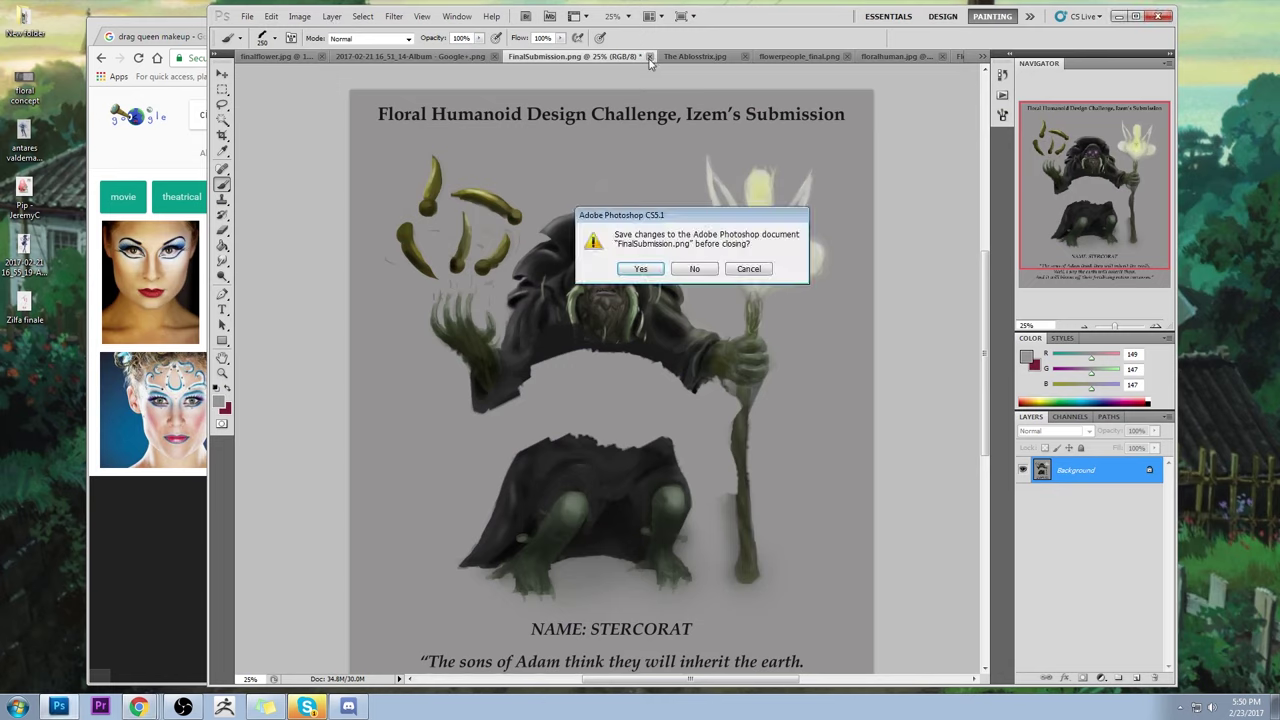
pyautogui.click(645, 269)
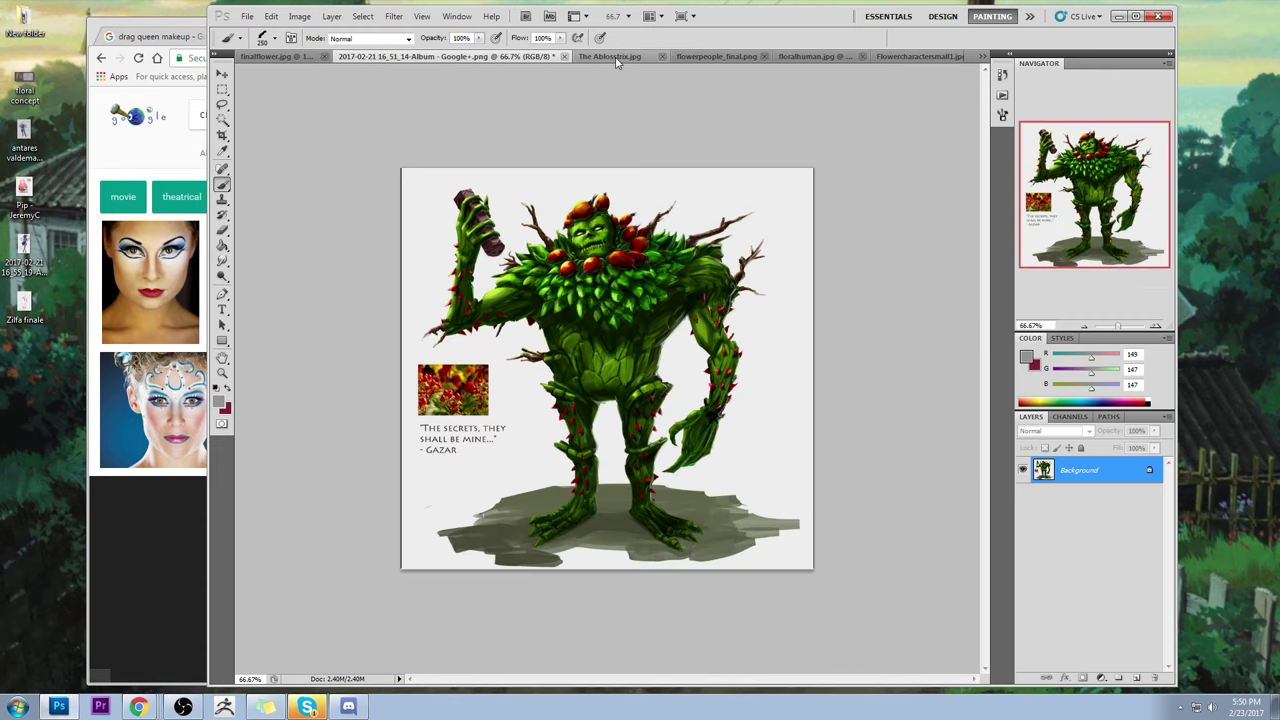
pyautogui.click(615, 58)
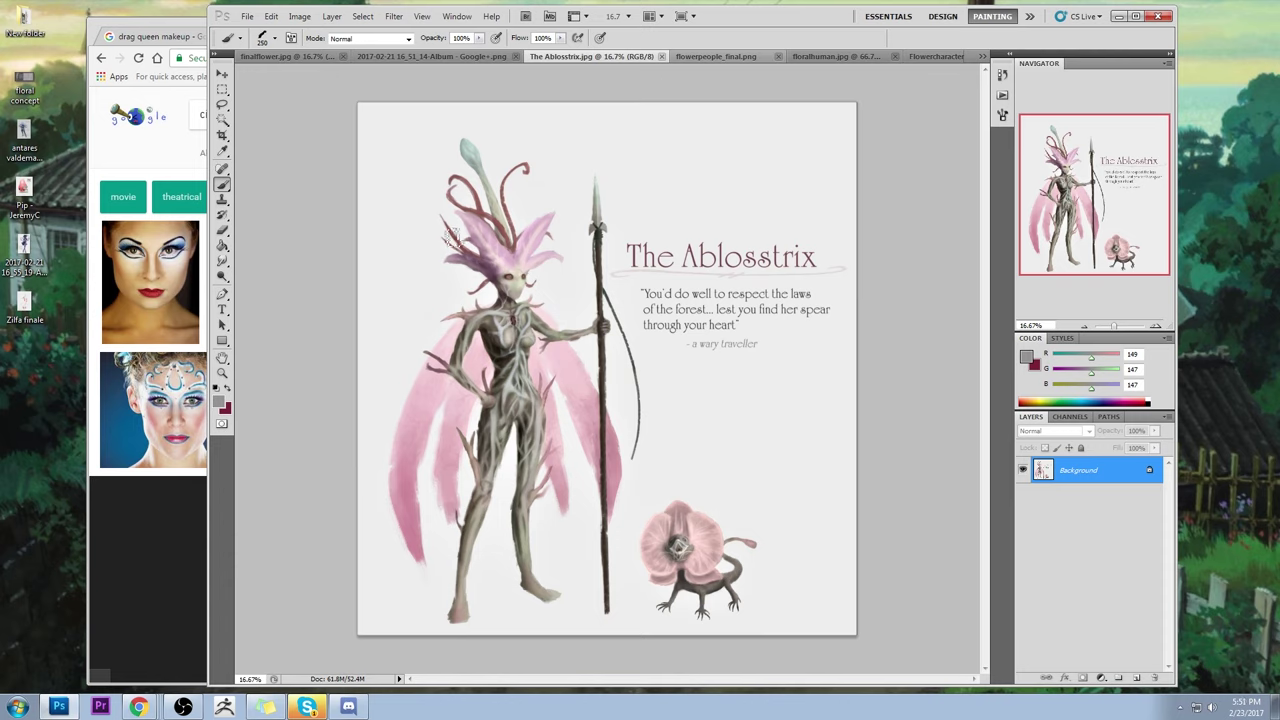
# - Choose a small brush tip and zoom in on the Ablosstrix's torso
pyautogui.rightClick(538, 334)
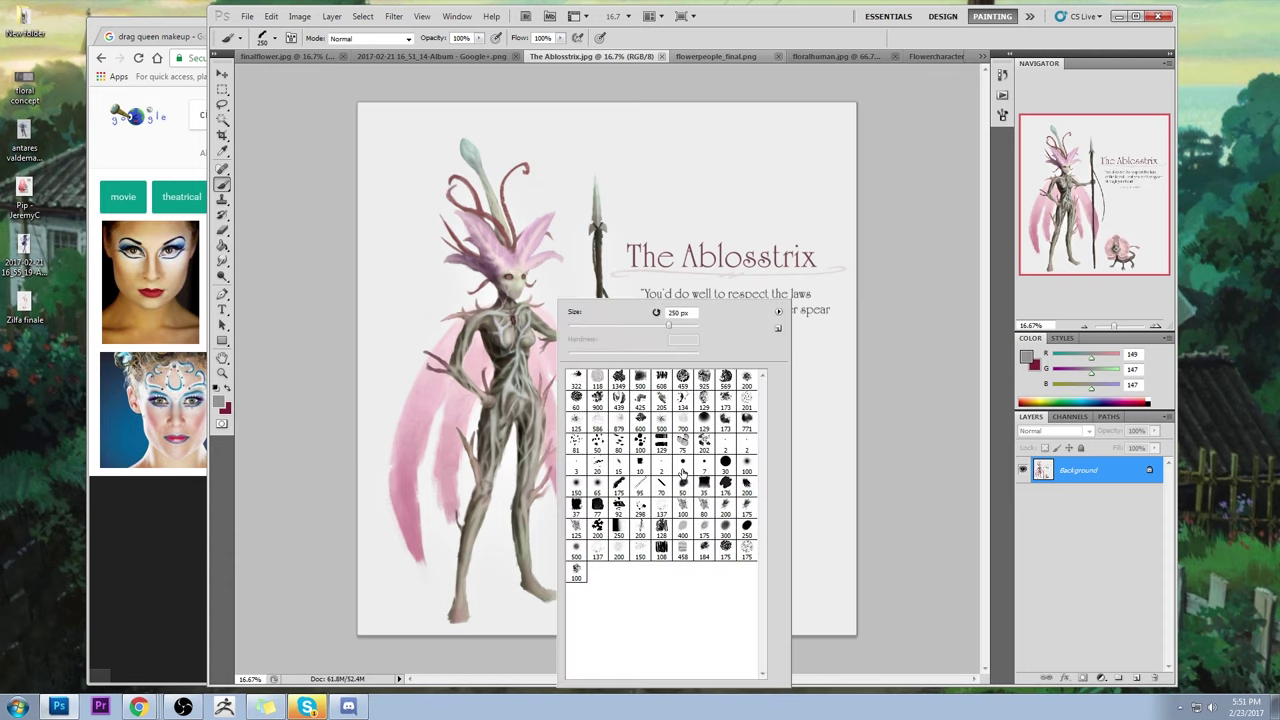
pyautogui.click(682, 466)
pyautogui.click(742, 322)
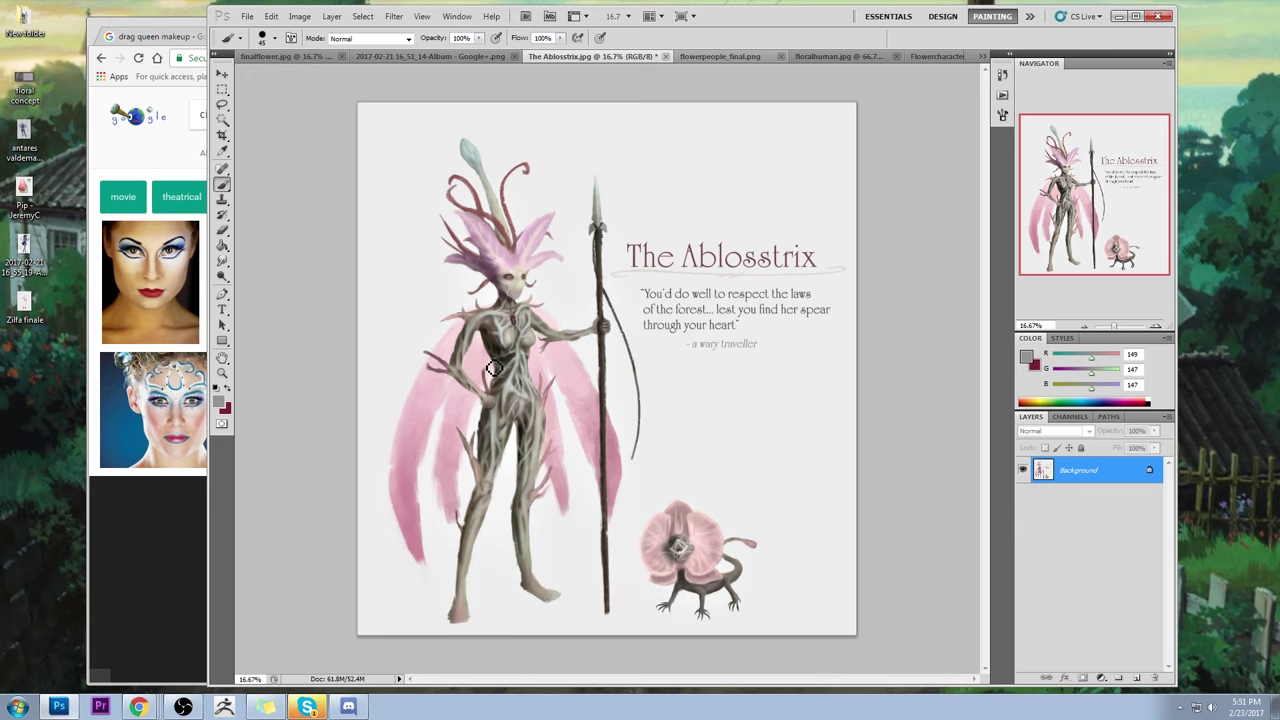
pyautogui.press('z')
pyautogui.moveTo(380, 274); pyautogui.dragTo(602, 468)
pyautogui.press('b')
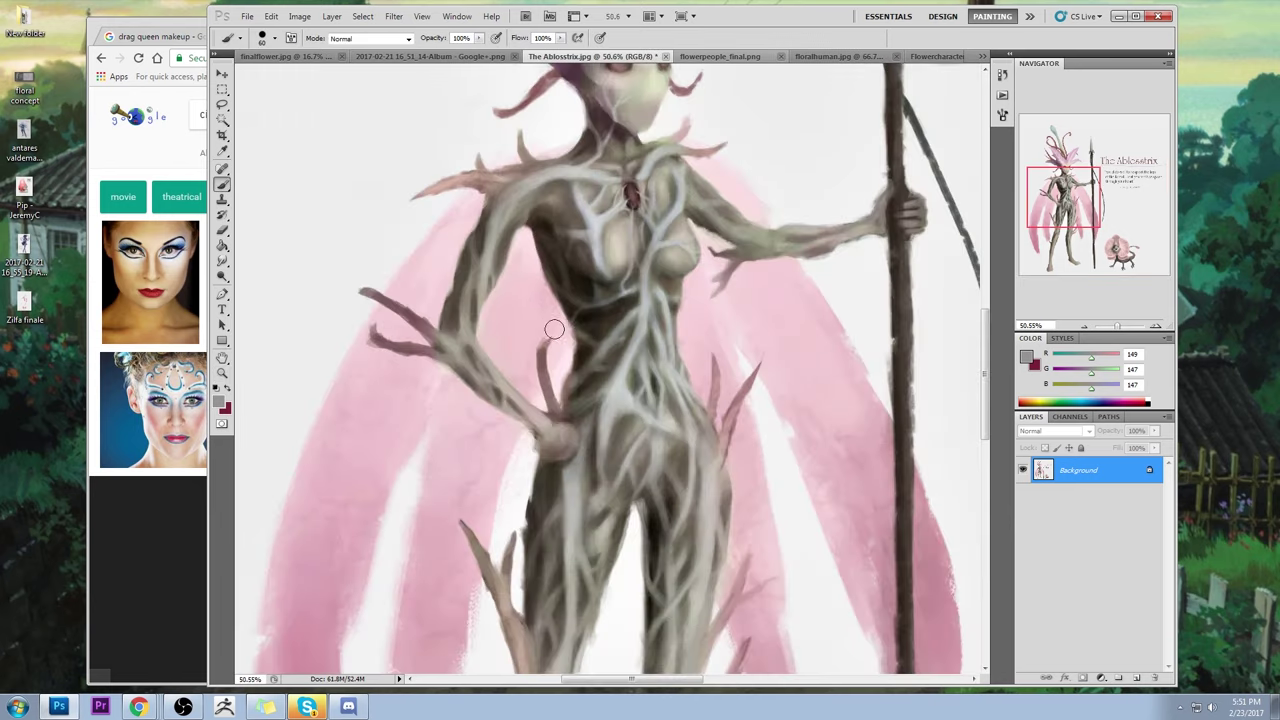
# - Dab sampled light pink onto the figure and fit the whole page in view
pyautogui.keyDown('alt'); pyautogui.click(544, 295); pyautogui.keyUp('alt')
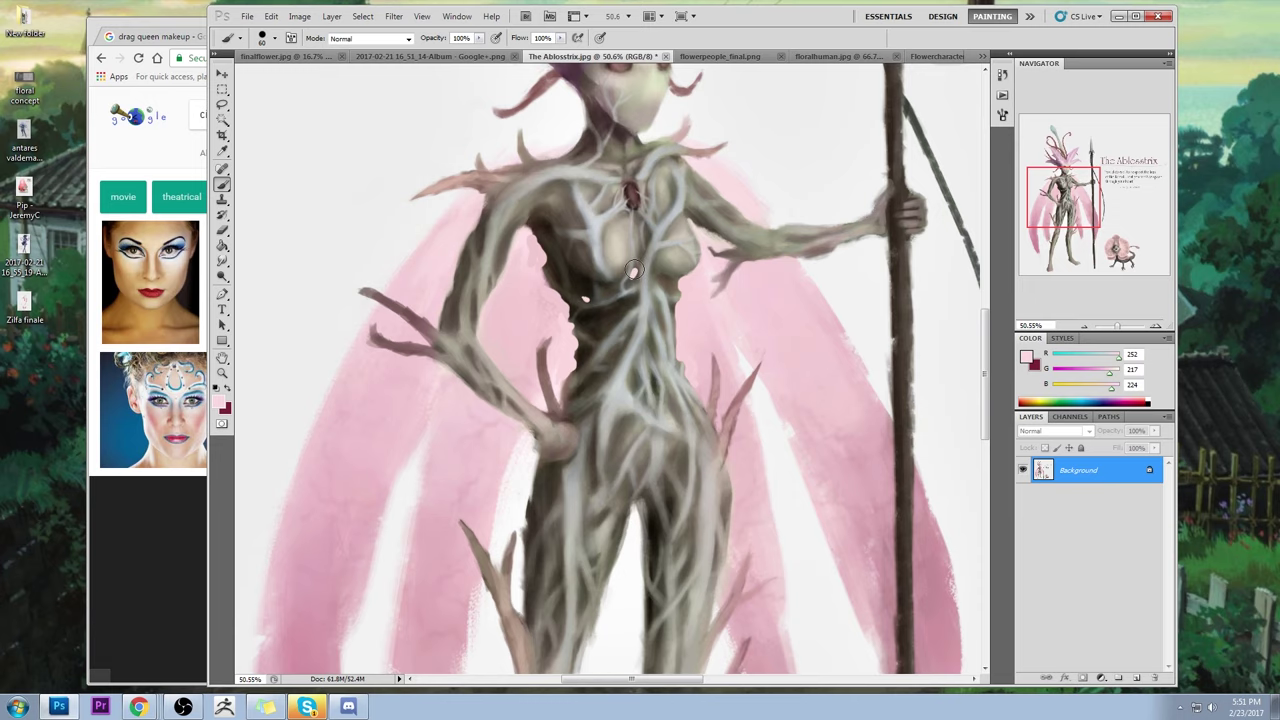
pyautogui.moveTo(603, 338); pyautogui.dragTo(595, 340)
pyautogui.hotkey('ctrl', '0')
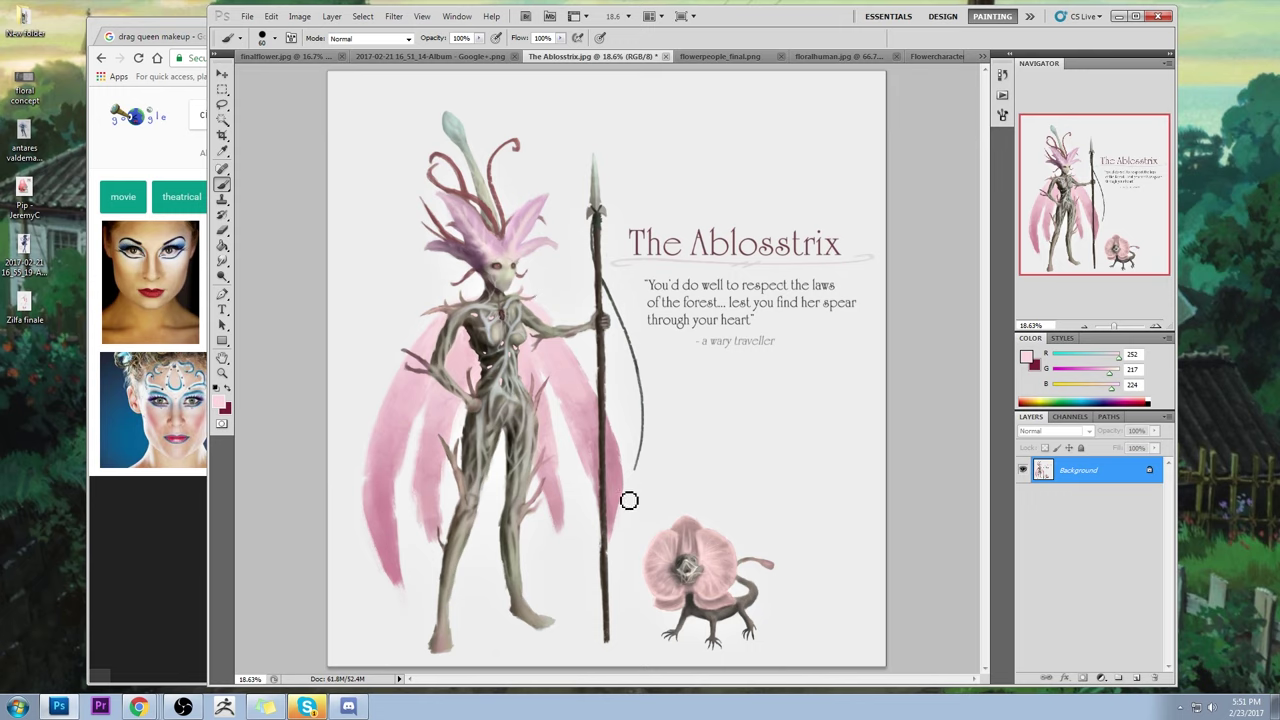
# - Try faint pink strokes around the head and headdress, then undo them
pyautogui.moveTo(596, 258); pyautogui.dragTo(566, 270)
pyautogui.moveTo(366, 262); pyautogui.dragTo(390, 251)
pyautogui.moveTo(366, 215); pyautogui.dragTo(395, 200)
pyautogui.hotkey('ctrl', 'alt', 'z')
pyautogui.hotkey('ctrl', 'alt', 'z')
pyautogui.hotkey('ctrl', 'alt', 'z')
pyautogui.moveTo(471, 106)
pyautogui.mouseDown()
pyautogui.moveTo(490, 212)
pyautogui.moveTo(463, 108)
pyautogui.mouseUp()
pyautogui.hotkey('ctrl', 'alt', 'z')
# - Paint the left foot out in background grey and extend both lower legs in brown
pyautogui.keyDown('alt'); pyautogui.click(462, 606); pyautogui.keyUp('alt')
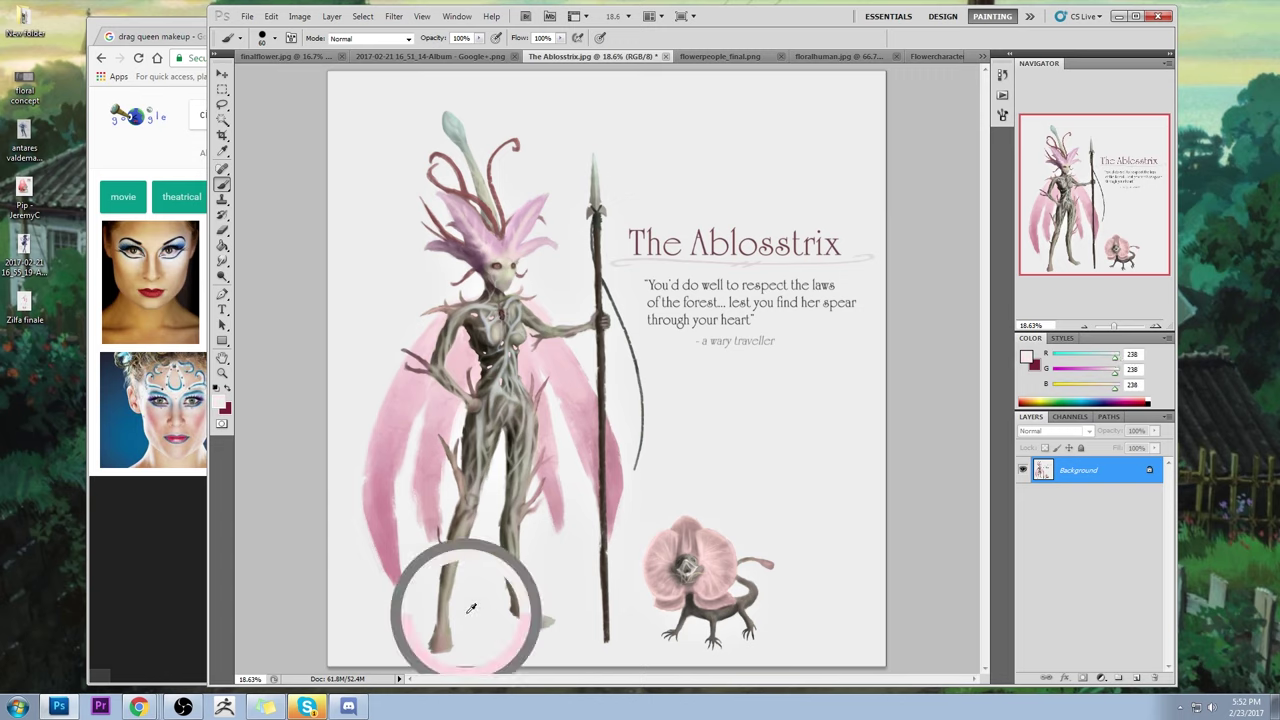
pyautogui.press(']')
pyautogui.moveTo(443, 651)
pyautogui.mouseDown()
pyautogui.moveTo(470, 580)
pyautogui.moveTo(459, 646)
pyautogui.moveTo(424, 589)
pyautogui.moveTo(429, 655)
pyautogui.moveTo(433, 566)
pyautogui.moveTo(429, 610)
pyautogui.moveTo(432, 620)
pyautogui.moveTo(436, 580)
pyautogui.moveTo(445, 620)
pyautogui.moveTo(464, 600)
pyautogui.moveTo(479, 525)
pyautogui.moveTo(462, 593)
pyautogui.moveTo(467, 583)
pyautogui.moveTo(444, 578)
pyautogui.moveTo(441, 632)
pyautogui.mouseUp()
pyautogui.keyDown('alt'); pyautogui.click(441, 579); pyautogui.keyUp('alt')
pyautogui.keyDown('alt'); pyautogui.click(444, 580); pyautogui.keyUp('alt')
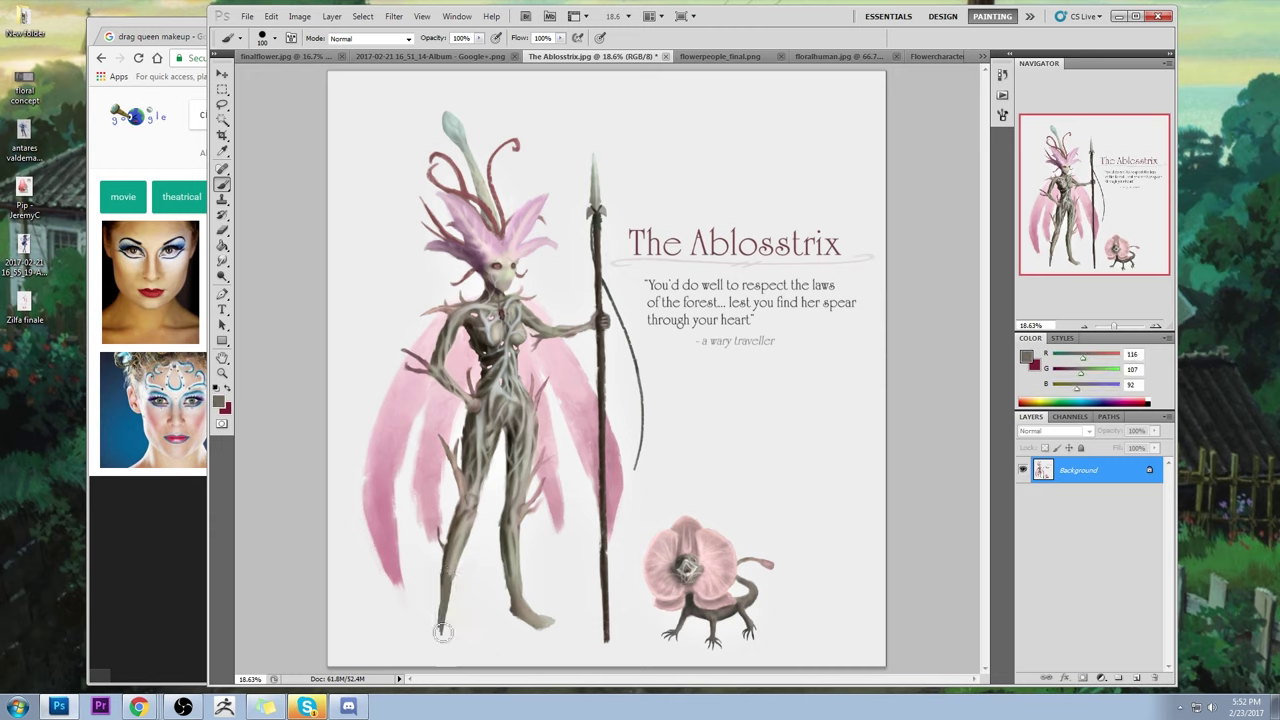
pyautogui.keyDown('alt'); pyautogui.click(499, 625); pyautogui.keyUp('alt')
pyautogui.moveTo(500, 586)
pyautogui.mouseDown()
pyautogui.moveTo(539, 648)
pyautogui.moveTo(529, 588)
pyautogui.moveTo(536, 610)
pyautogui.moveTo(554, 606)
pyautogui.moveTo(537, 652)
pyautogui.mouseUp()
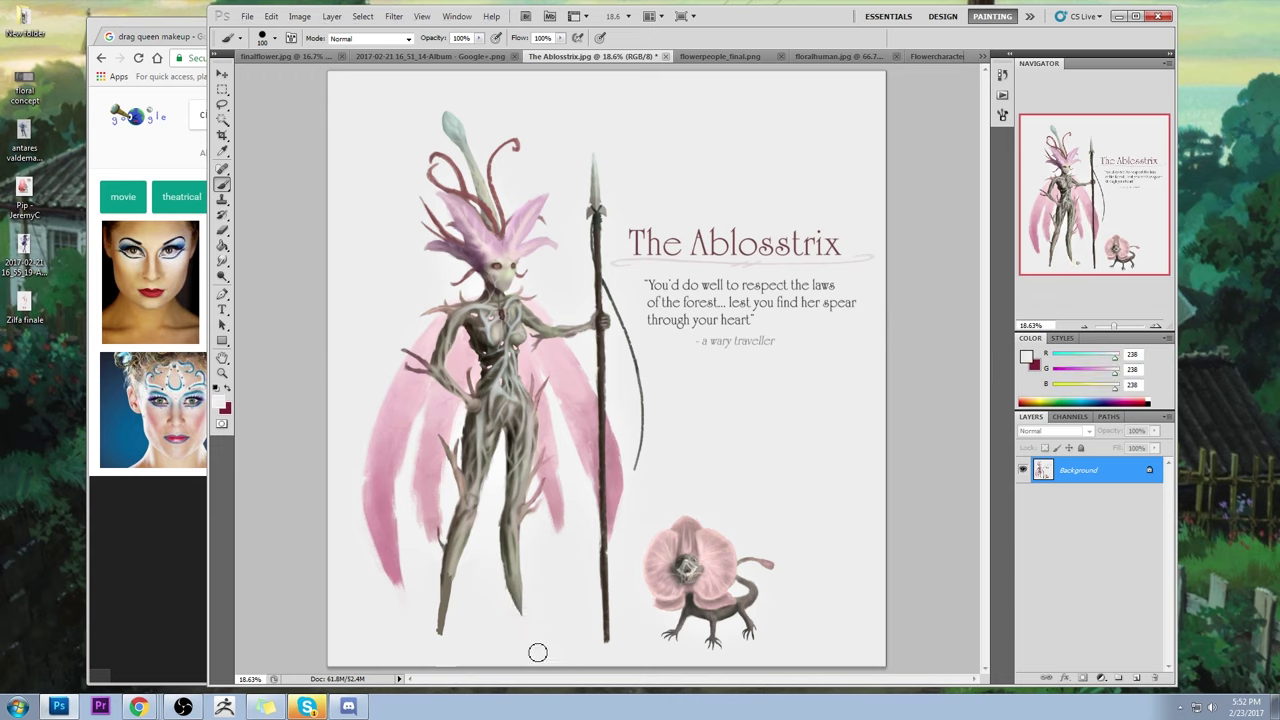
pyautogui.keyDown('alt'); pyautogui.click(516, 599); pyautogui.keyUp('alt')
pyautogui.moveTo(516, 604); pyautogui.dragTo(522, 618)
pyautogui.keyDown('alt'); pyautogui.click(525, 587); pyautogui.keyUp('alt')
pyautogui.keyDown('alt'); pyautogui.click(390, 604); pyautogui.keyUp('alt')
# - Liquify at brush size 1005: warp torso and hips, reconstruct parts, and apply
pyautogui.click(394, 16)
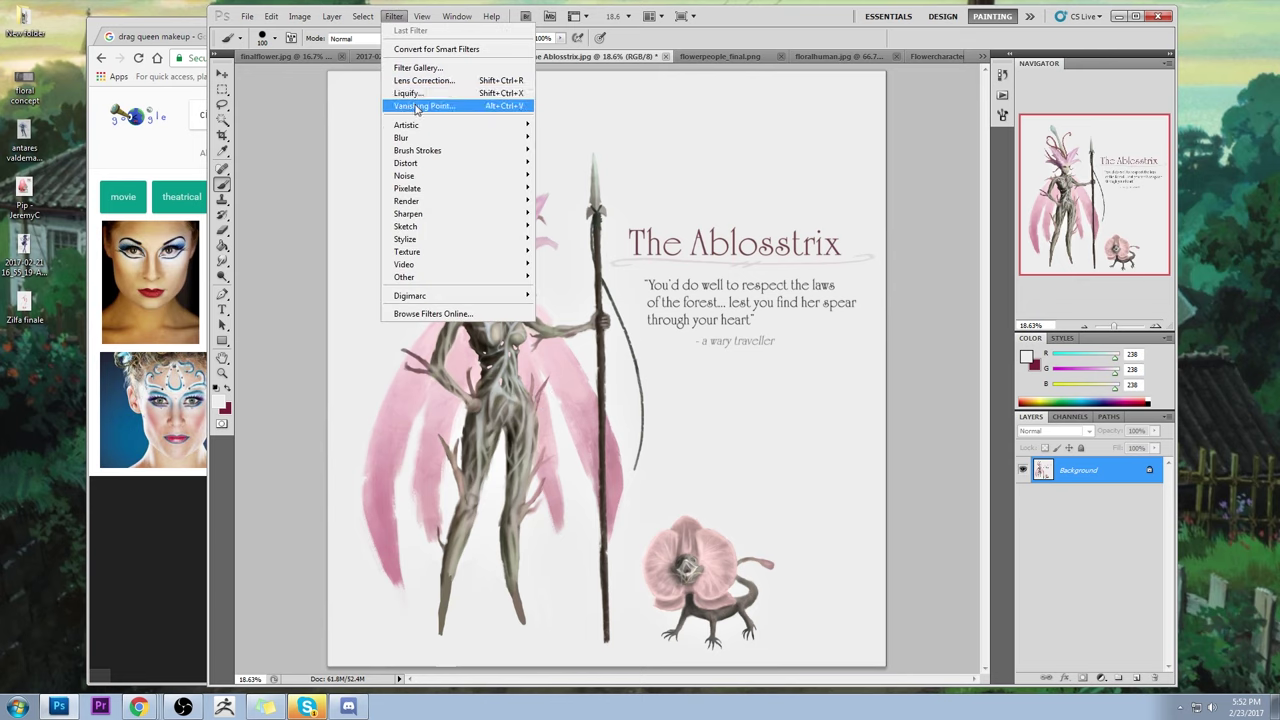
pyautogui.click(408, 93)
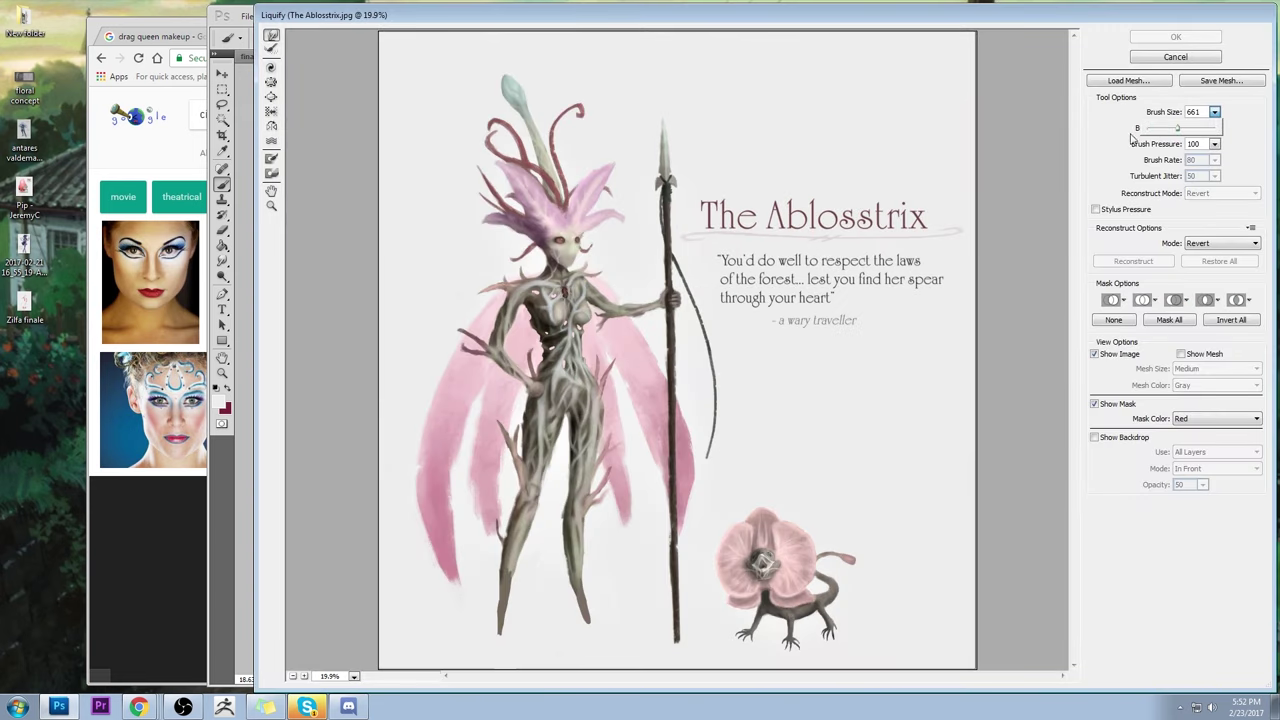
pyautogui.moveTo(1177, 129); pyautogui.dragTo(1192, 129)
pyautogui.moveTo(575, 390)
pyautogui.mouseDown()
pyautogui.moveTo(599, 426)
pyautogui.moveTo(555, 398)
pyautogui.moveTo(517, 395)
pyautogui.mouseUp()
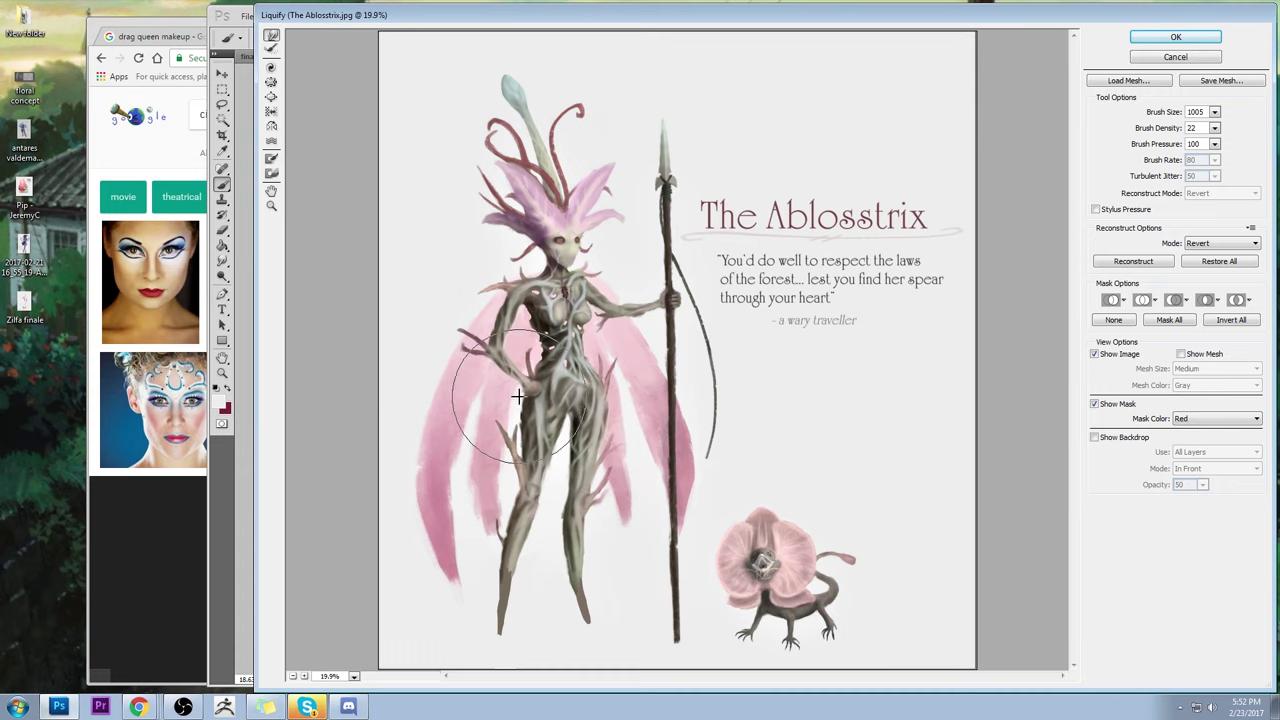
pyautogui.click(271, 84)
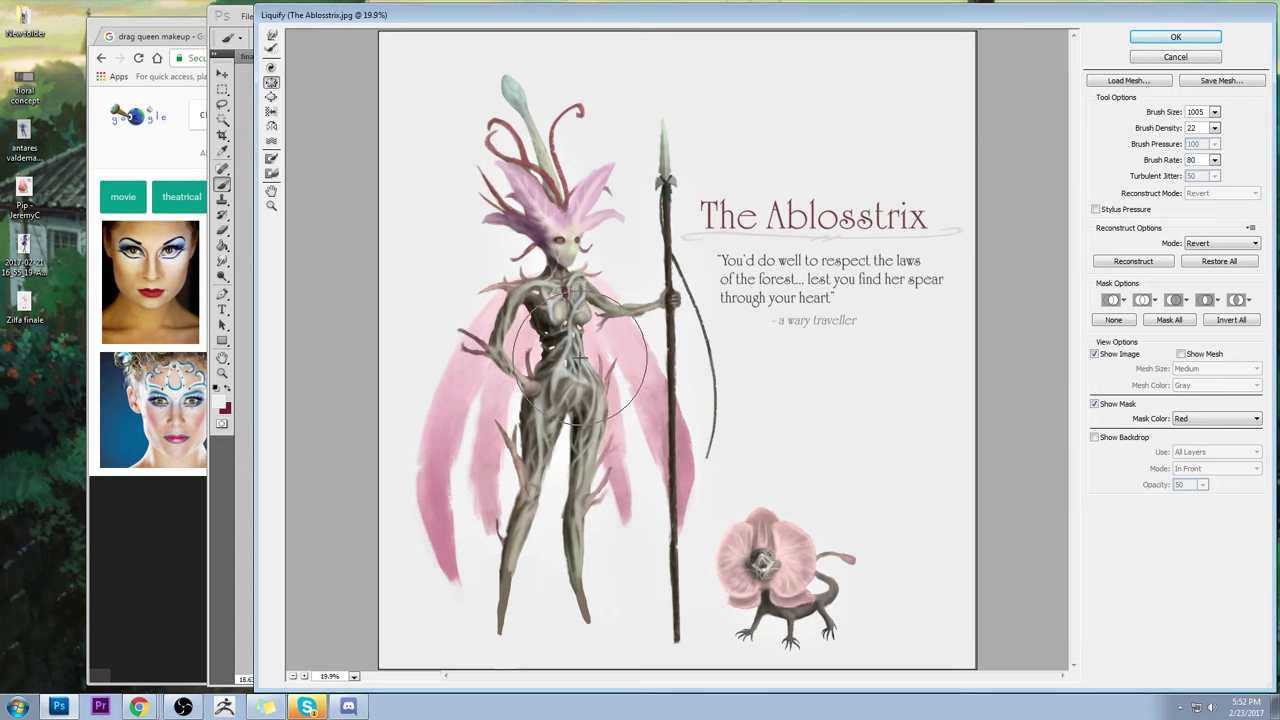
pyautogui.moveTo(580, 358)
pyautogui.mouseDown()
pyautogui.moveTo(552, 427)
pyautogui.moveTo(558, 344)
pyautogui.moveTo(564, 364)
pyautogui.moveTo(584, 362)
pyautogui.moveTo(571, 358)
pyautogui.moveTo(563, 419)
pyautogui.moveTo(561, 352)
pyautogui.moveTo(532, 419)
pyautogui.moveTo(604, 347)
pyautogui.moveTo(571, 356)
pyautogui.moveTo(535, 435)
pyautogui.mouseUp()
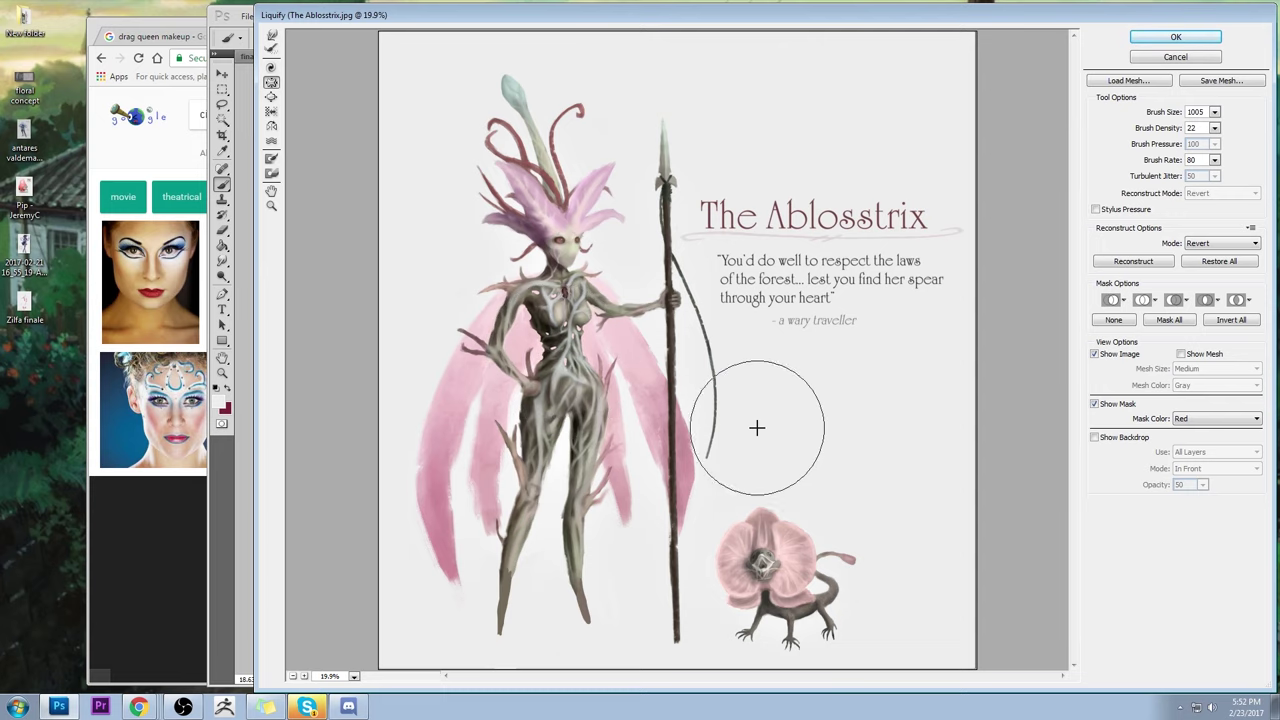
pyautogui.moveTo(757, 428)
pyautogui.mouseDown()
pyautogui.moveTo(757, 270)
pyautogui.moveTo(640, 320)
pyautogui.moveTo(651, 457)
pyautogui.moveTo(686, 543)
pyautogui.mouseUp()
pyautogui.click(1150, 39)
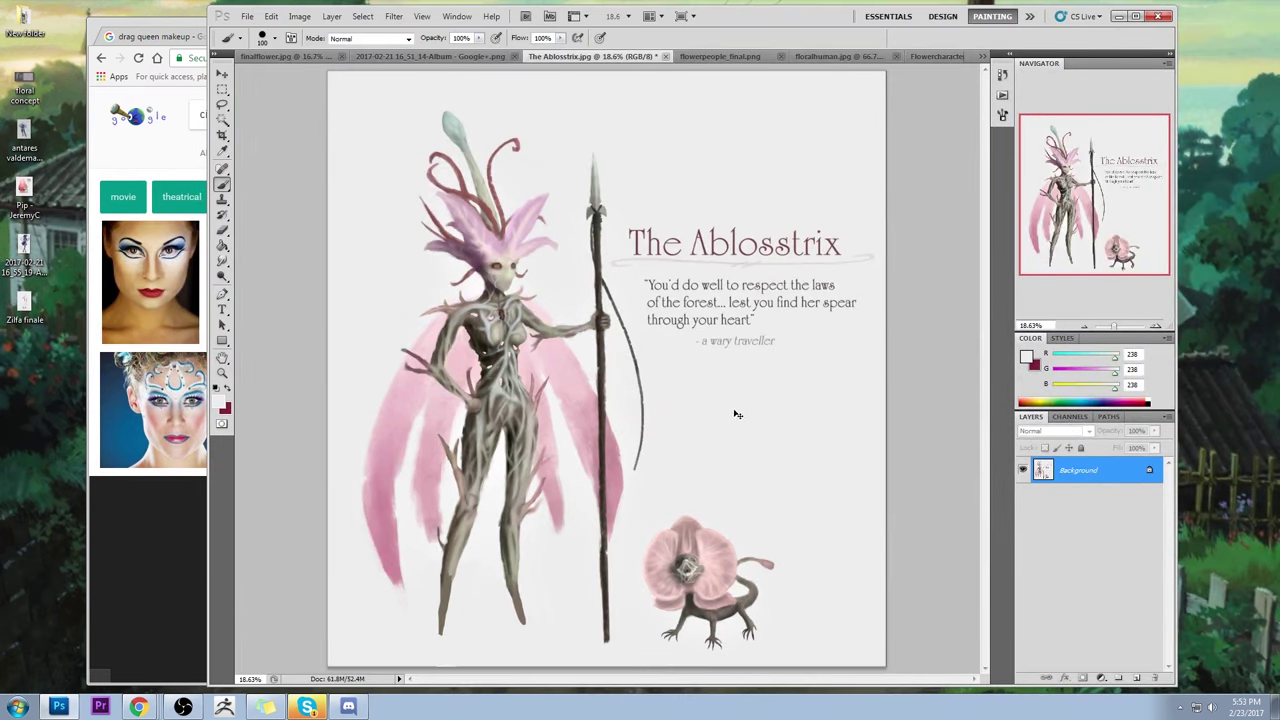
# - Undo the Liquify reshaping of the hips and sample pale pinks from the chest
pyautogui.hotkey('ctrl', 'z')
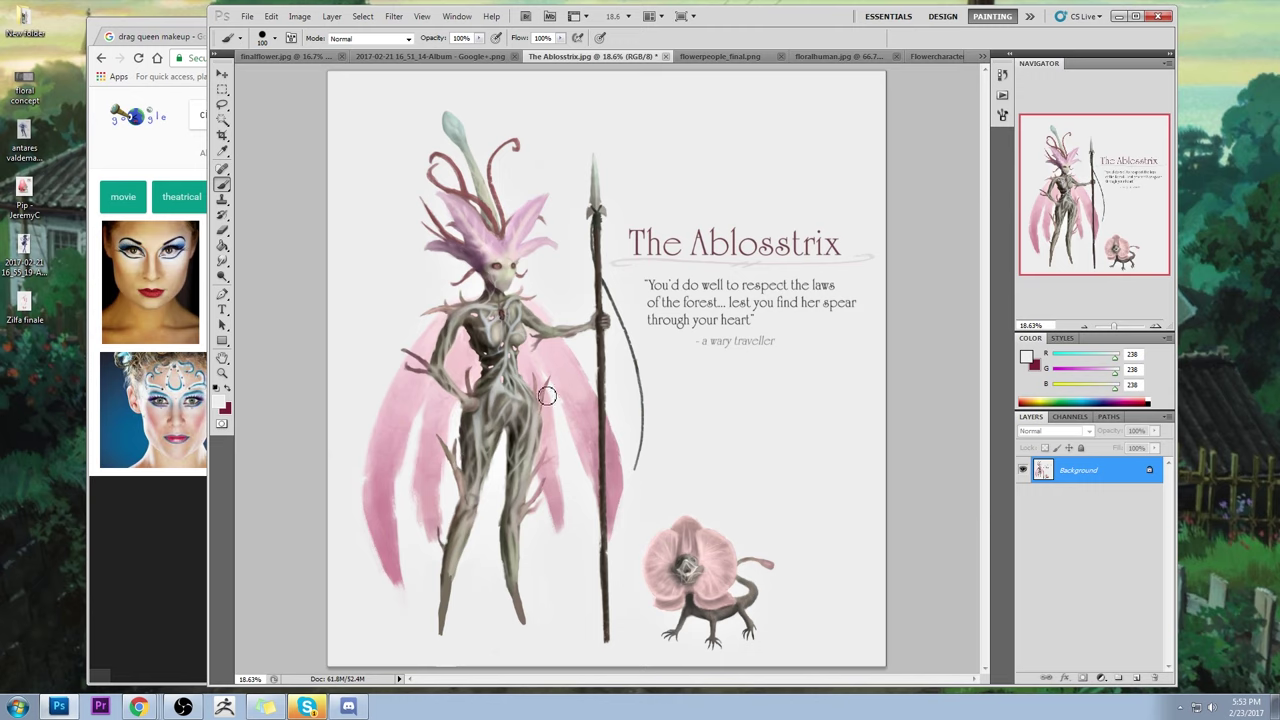
pyautogui.keyDown('alt'); pyautogui.click(441, 330); pyautogui.keyUp('alt')
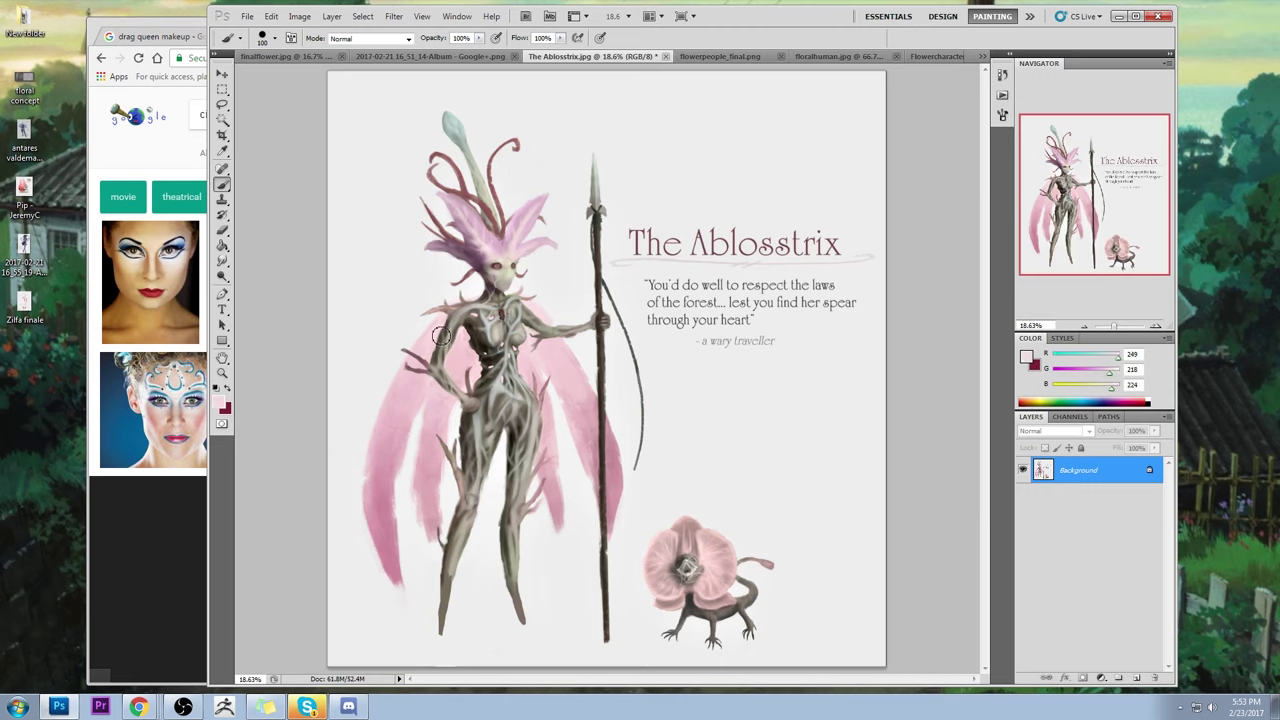
pyautogui.keyDown('alt'); pyautogui.click(444, 320); pyautogui.keyUp('alt')
# - Zoom into the upper body and sample lighter pinks and background grey around the arm and hand
pyautogui.moveTo(371, 229); pyautogui.dragTo(614, 540)
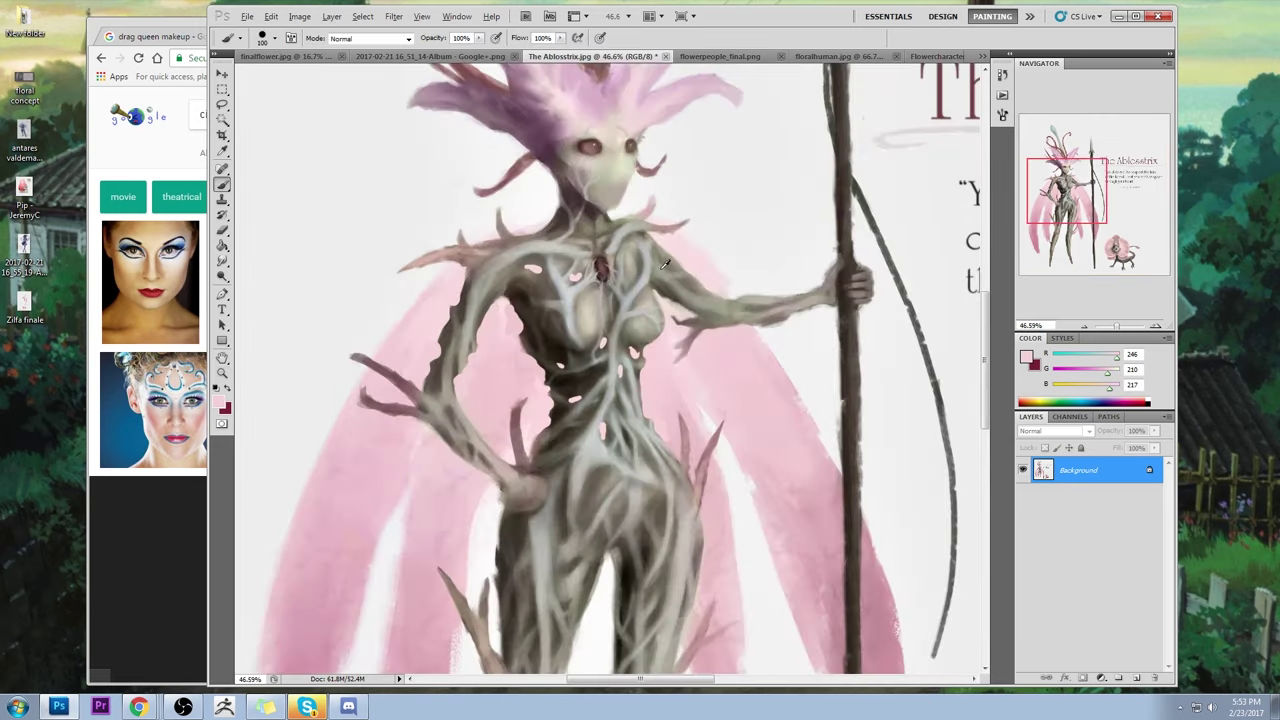
pyautogui.keyDown('alt'); pyautogui.click(664, 263); pyautogui.keyUp('alt')
pyautogui.keyDown('alt'); pyautogui.click(699, 281); pyautogui.keyUp('alt')
pyautogui.keyDown('alt'); pyautogui.click(752, 278); pyautogui.keyUp('alt')
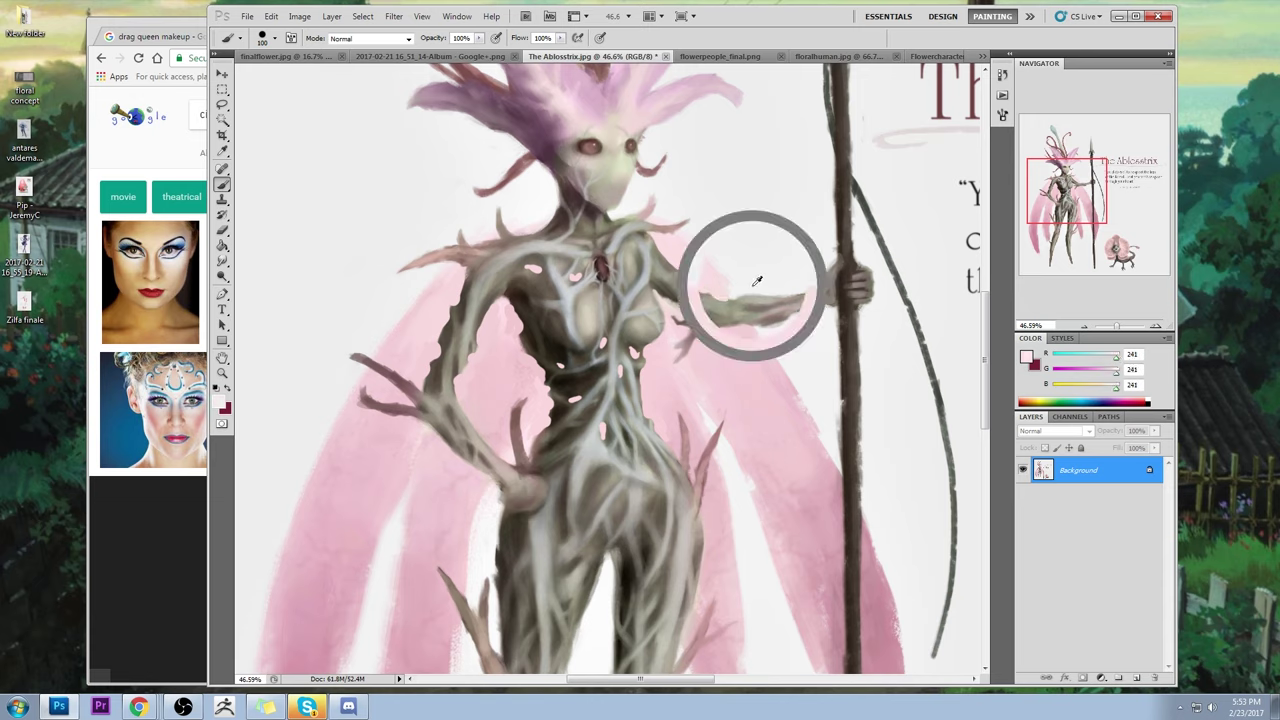
pyautogui.keyDown('alt'); pyautogui.click(668, 302); pyautogui.keyUp('alt')
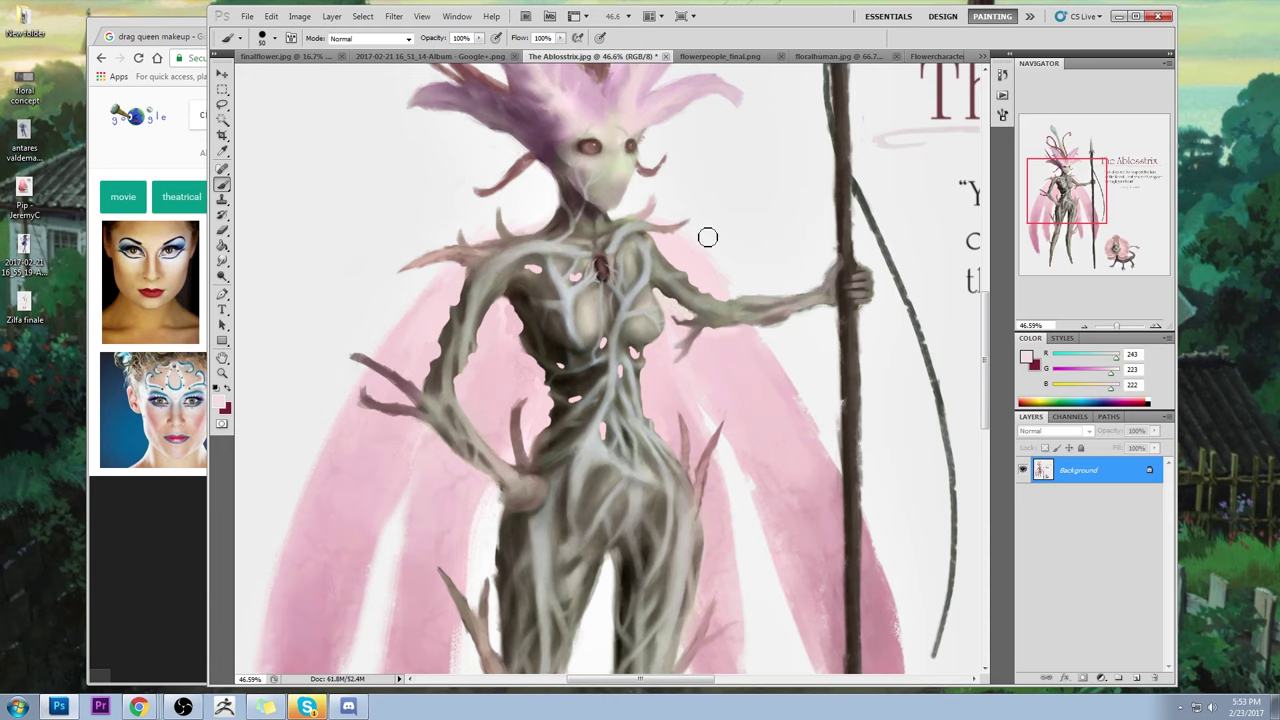
pyautogui.keyDown('alt'); pyautogui.click(712, 335); pyautogui.keyUp('alt')
# - Settle on the pale pink beside the arm, then fit the artwork back in view
pyautogui.keyDown('alt'); pyautogui.click(686, 315); pyautogui.keyUp('alt')
pyautogui.keyDown('alt'); pyautogui.click(750, 278); pyautogui.keyUp('alt')
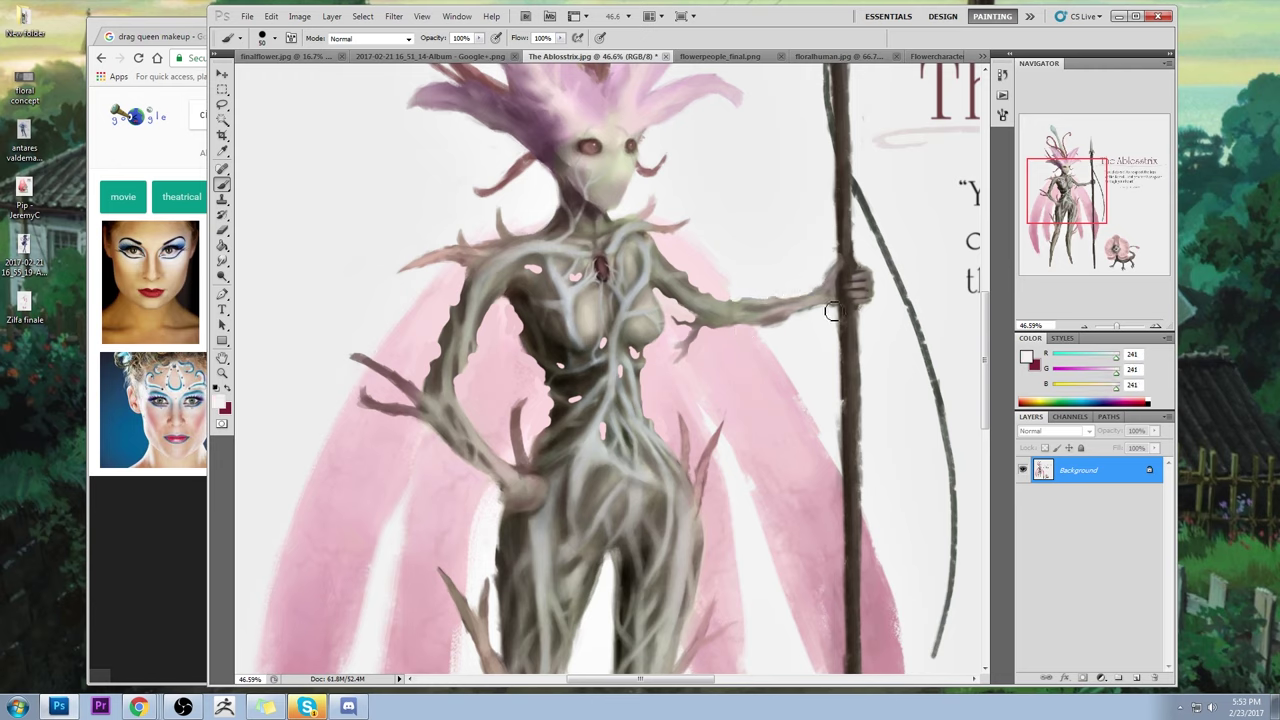
pyautogui.keyDown('alt'); pyautogui.click(725, 284); pyautogui.keyUp('alt')
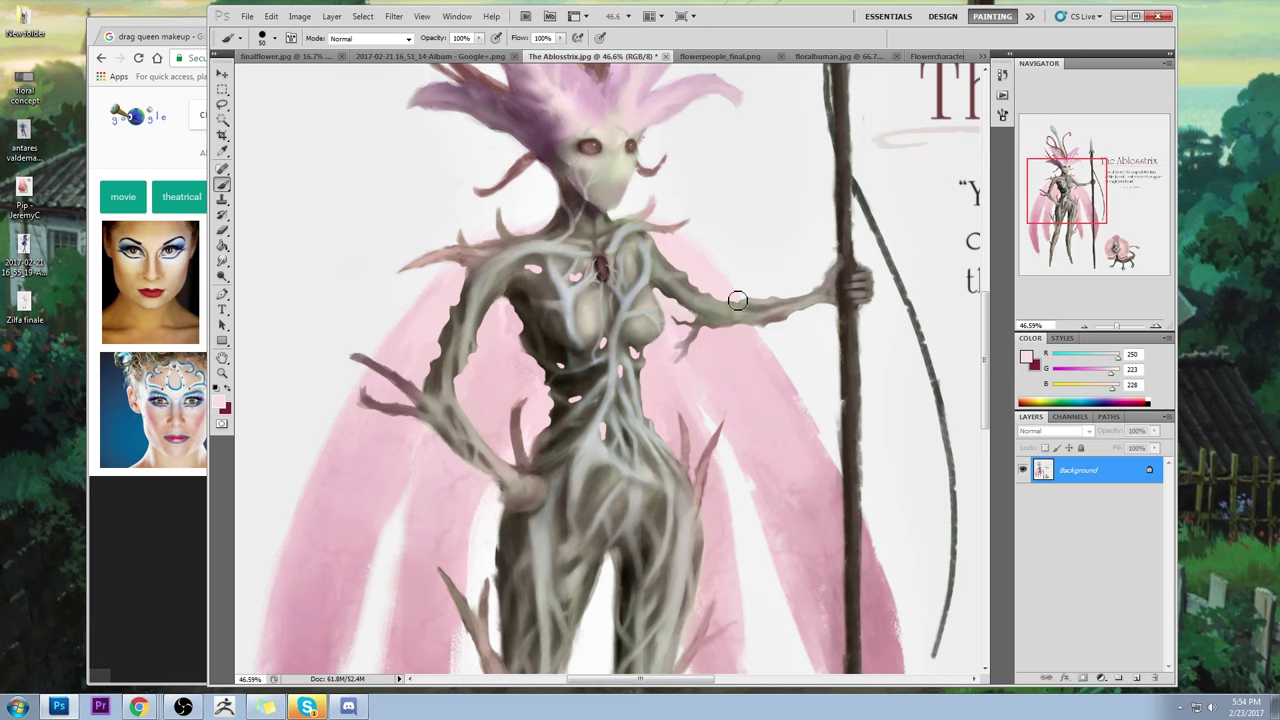
pyautogui.keyDown('alt'); pyautogui.click(739, 288); pyautogui.keyUp('alt')
pyautogui.keyDown('alt'); pyautogui.click(686, 264); pyautogui.keyUp('alt')
pyautogui.hotkey('ctrl', '0')
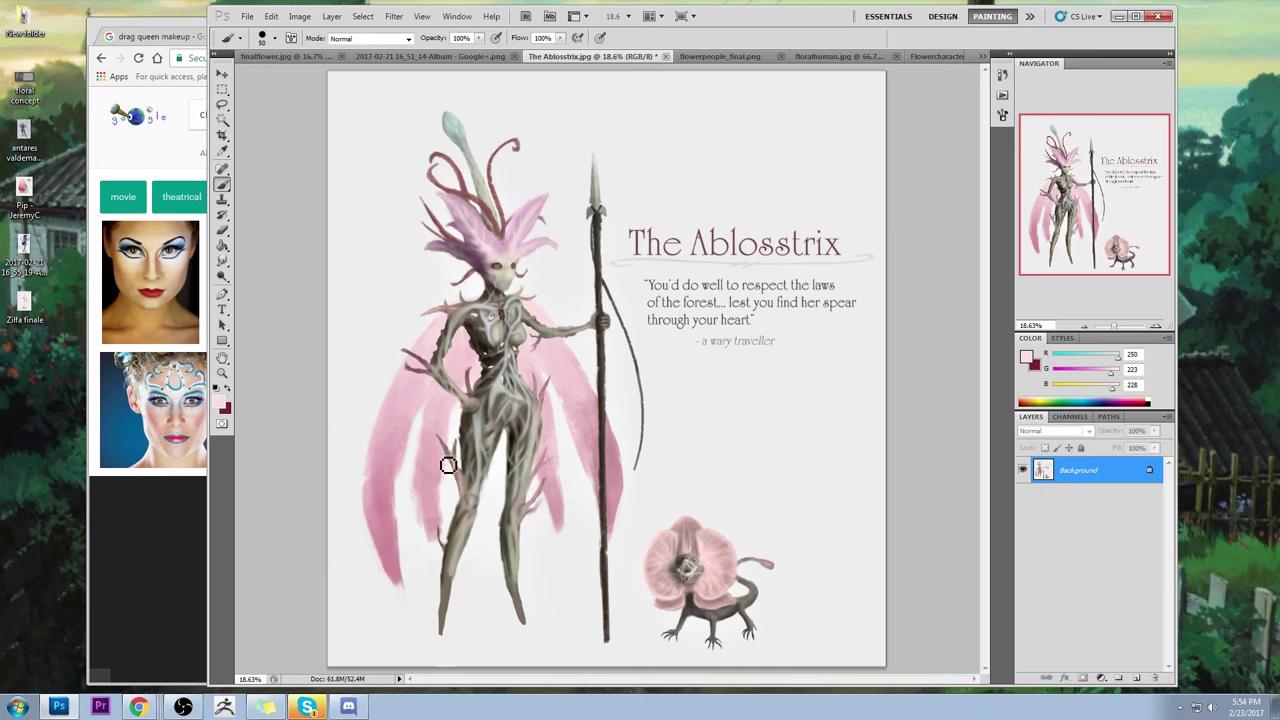
# - Paint sampled near-white down the left leg edge and below the crotch to widen the leg gap
pyautogui.hotkey('ctrl', 'space')
pyautogui.moveTo(378, 340); pyautogui.dragTo(598, 541)
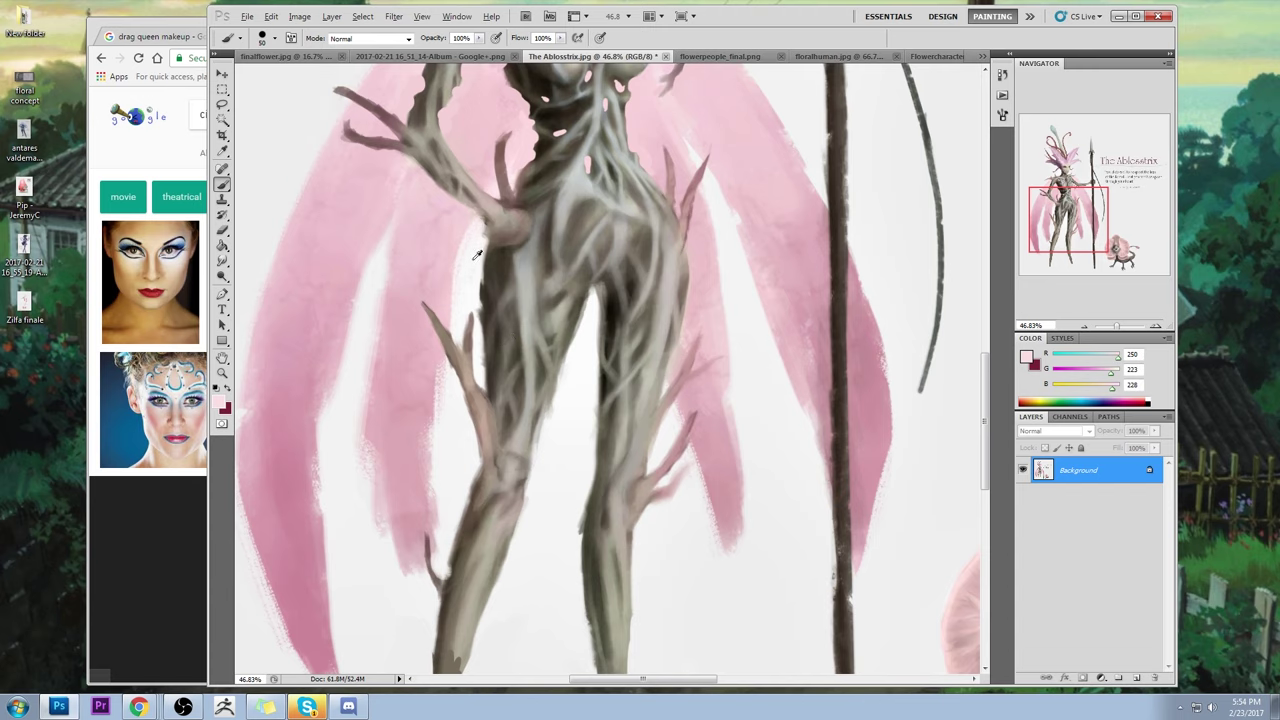
pyautogui.keyDown('alt'); pyautogui.click(477, 256); pyautogui.keyUp('alt')
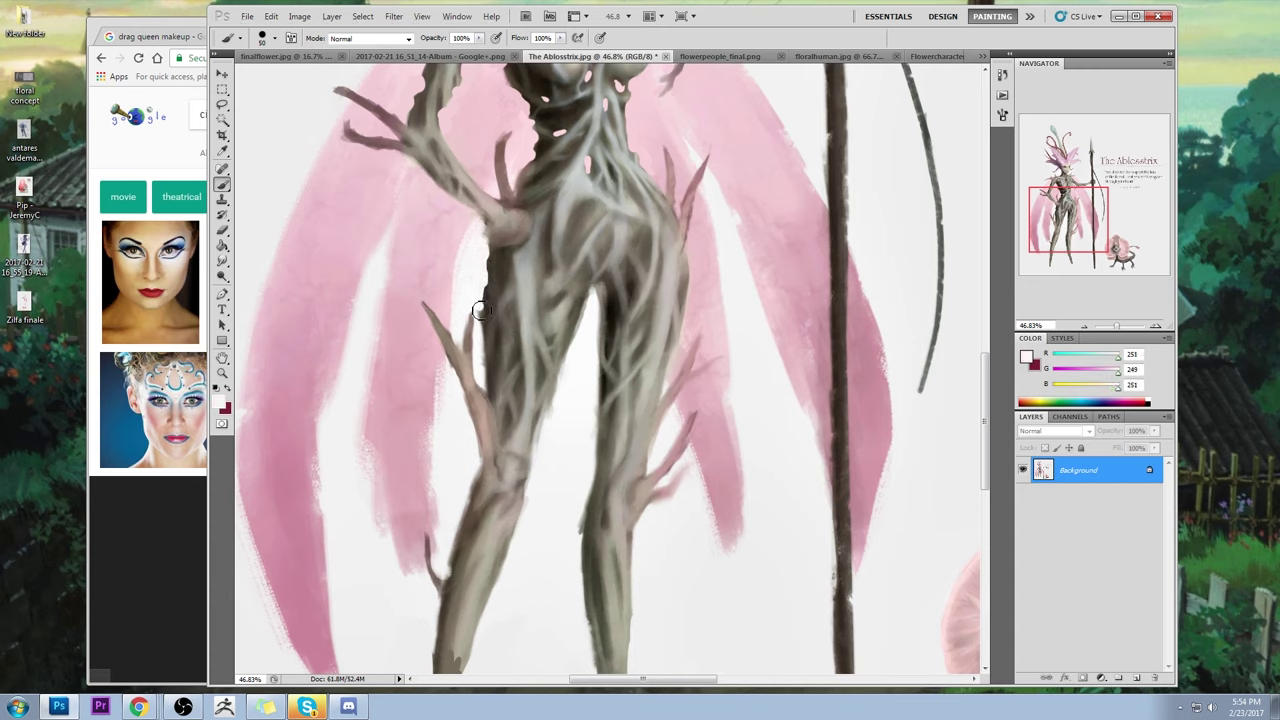
pyautogui.moveTo(481, 310); pyautogui.dragTo(483, 386)
pyautogui.keyDown('alt'); pyautogui.click(589, 312); pyautogui.keyUp('alt')
pyautogui.moveTo(590, 290); pyautogui.dragTo(545, 425)
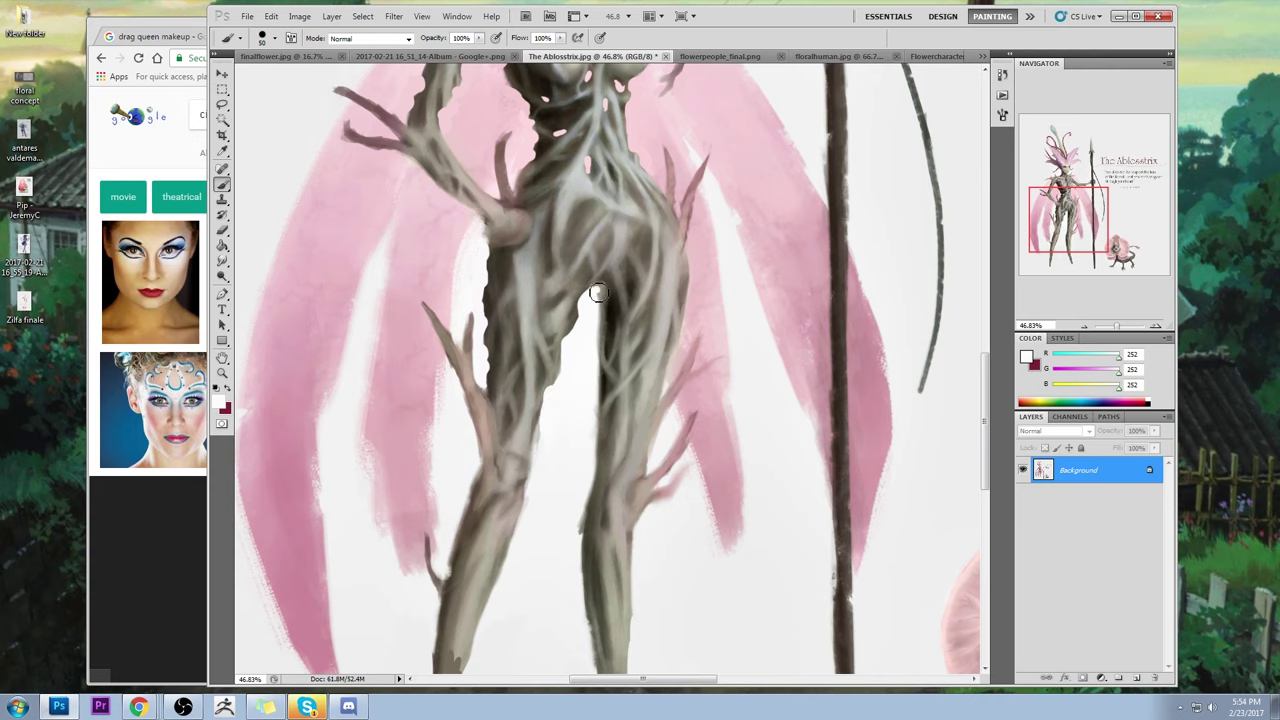
pyautogui.moveTo(597, 292)
pyautogui.mouseDown()
pyautogui.moveTo(603, 429)
pyautogui.moveTo(611, 398)
pyautogui.mouseUp()
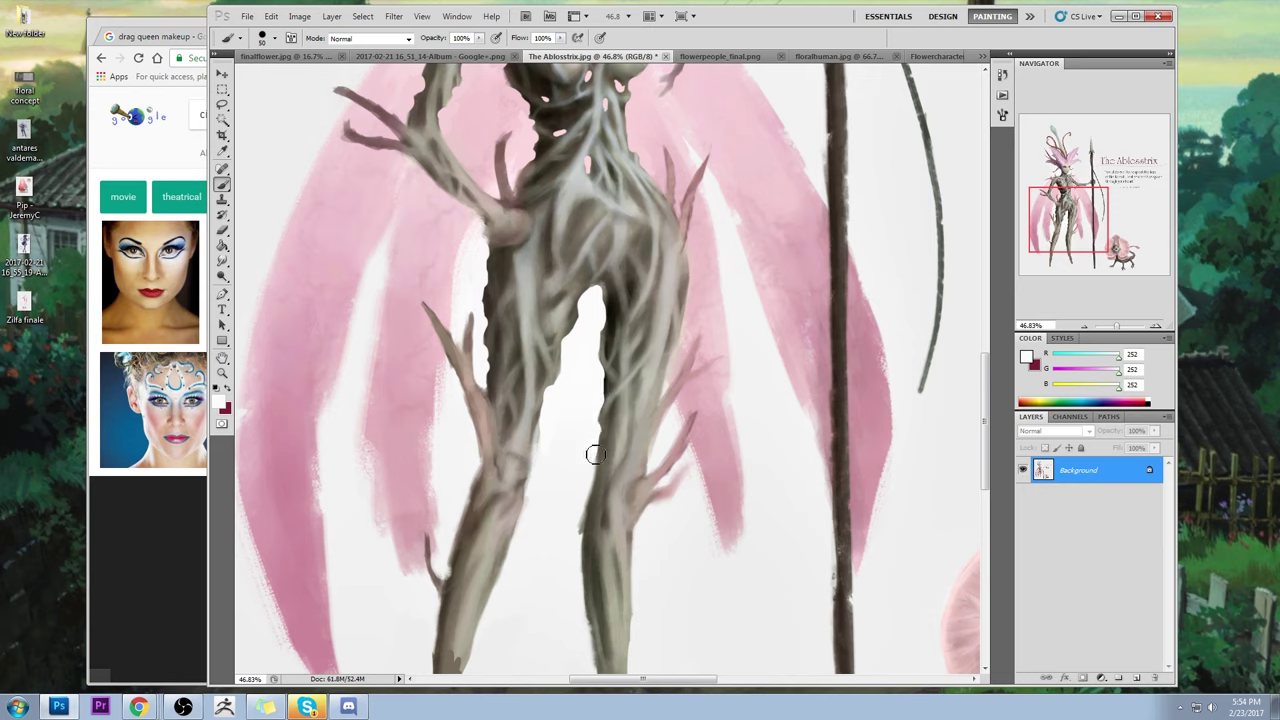
pyautogui.hotkey('ctrl', '0')
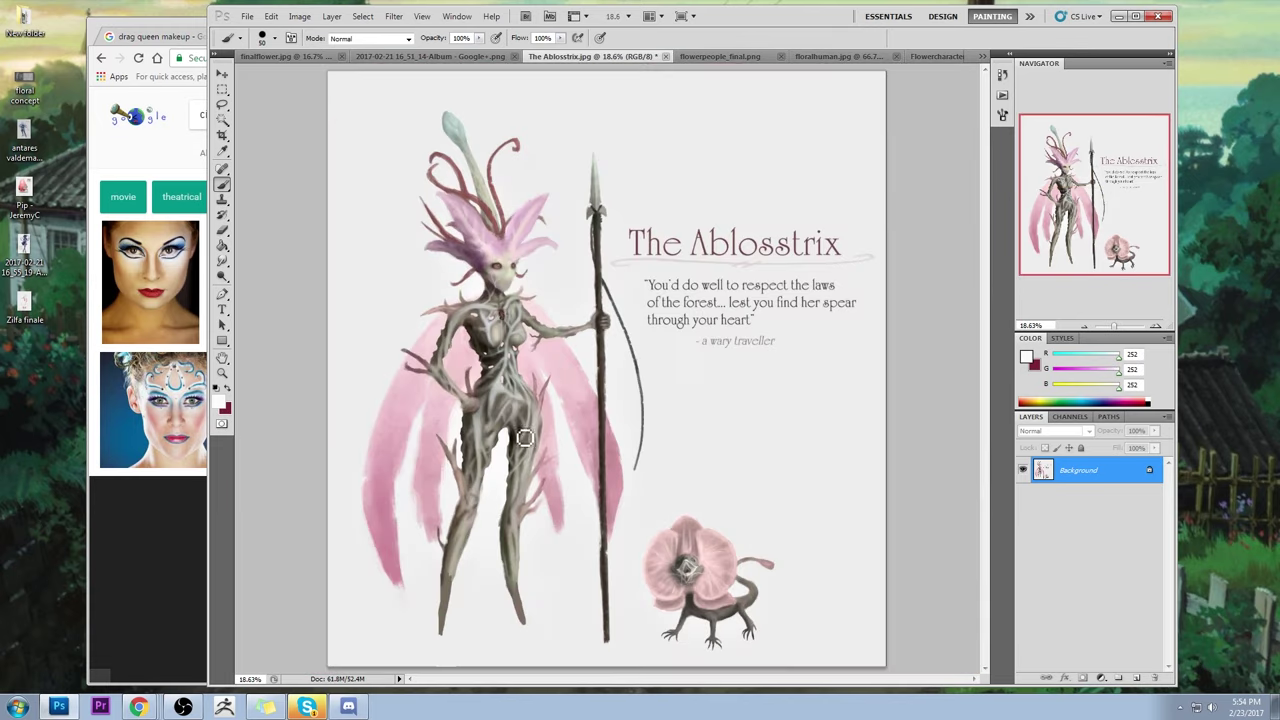
# - Brush lighter paint over the inner right leg, then sample several light and dark leg greys
pyautogui.moveTo(528, 434); pyautogui.dragTo(510, 456)
pyautogui.keyDown('alt'); pyautogui.click(486, 463); pyautogui.keyUp('alt')
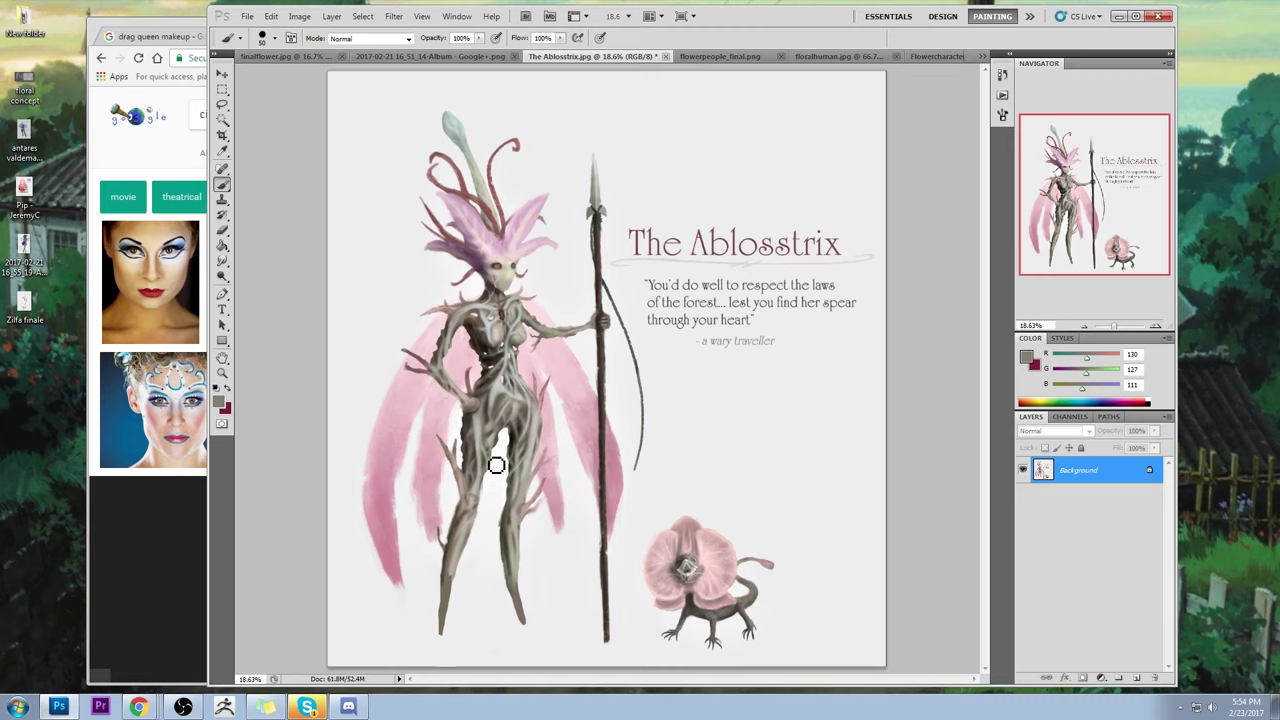
pyautogui.keyDown('alt'); pyautogui.click(491, 440); pyautogui.keyUp('alt')
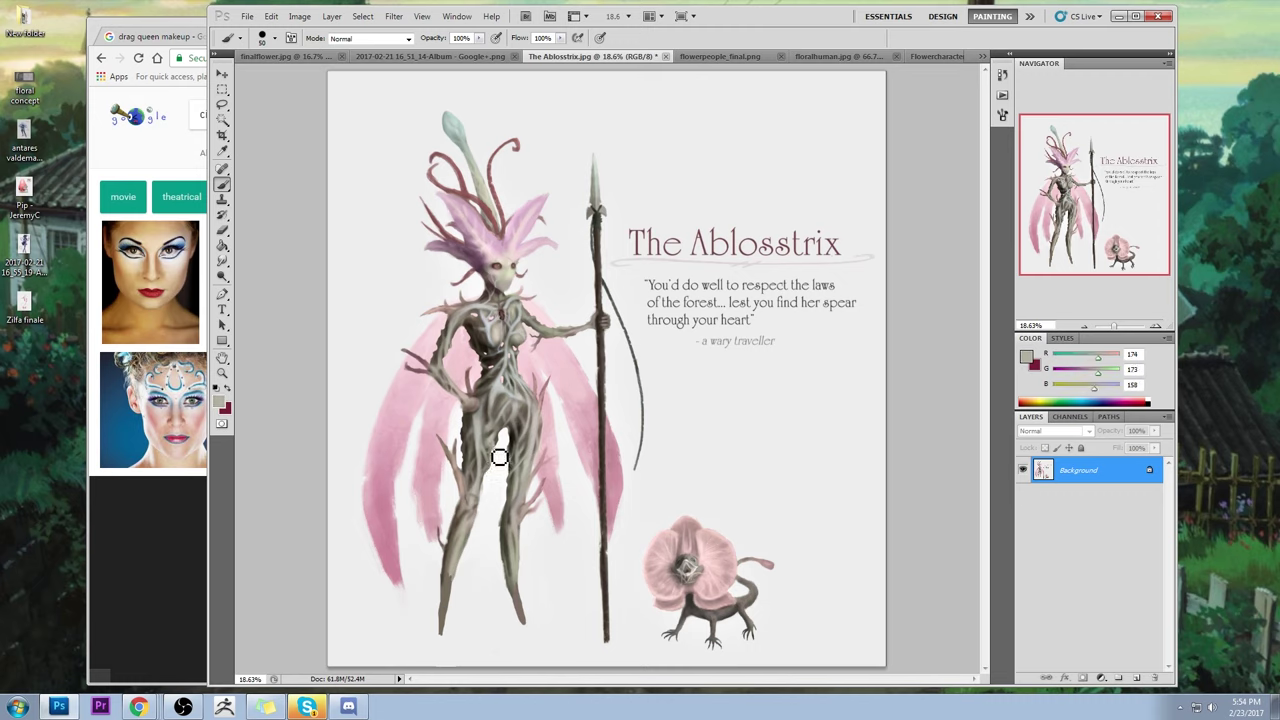
pyautogui.keyDown('alt'); pyautogui.click(500, 450); pyautogui.keyUp('alt')
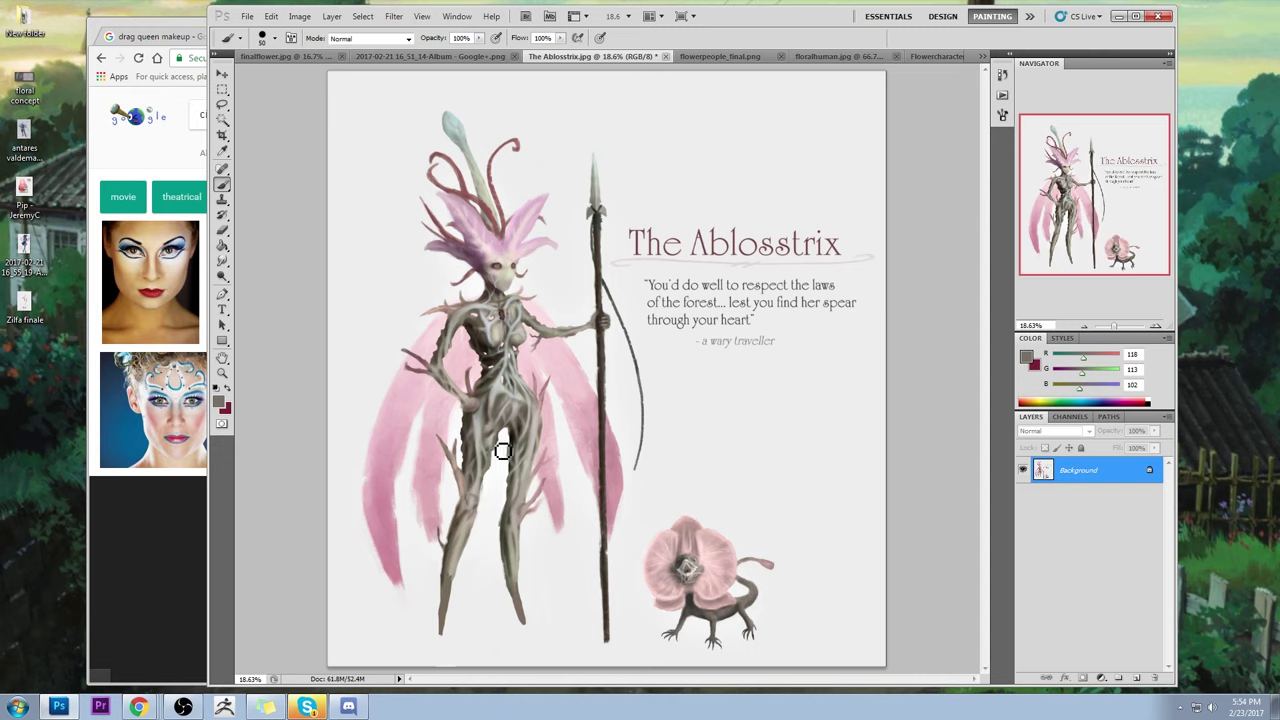
pyautogui.keyDown('alt'); pyautogui.click(499, 446); pyautogui.keyUp('alt')
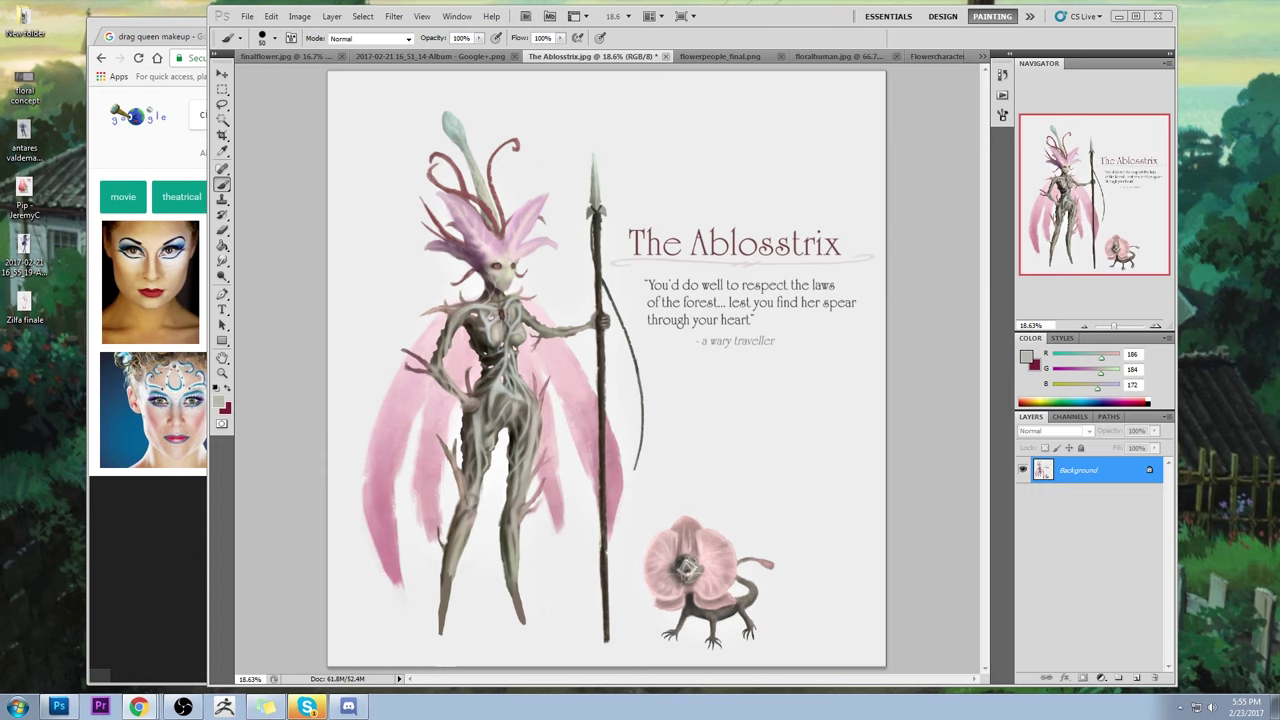
pyautogui.click(1003, 137)
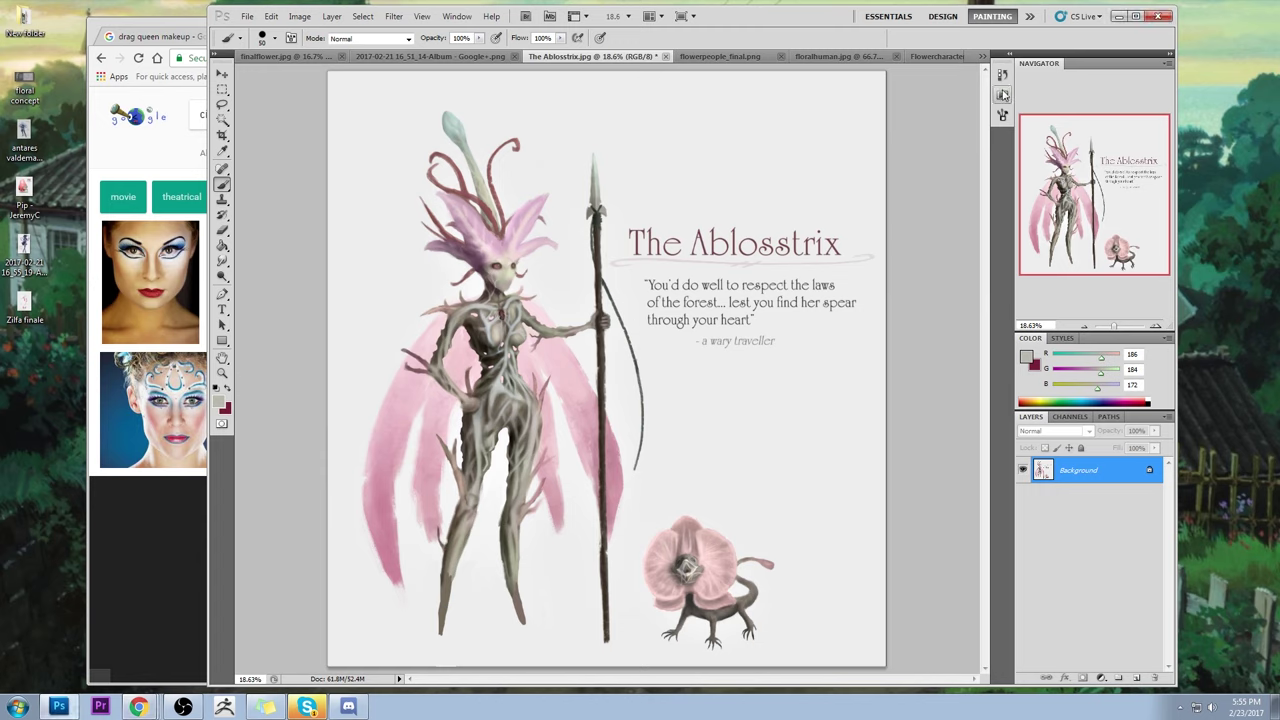
# - Jump to the last Brush Tool state in History to restore the legs, then collapse History
pyautogui.click(1002, 74)
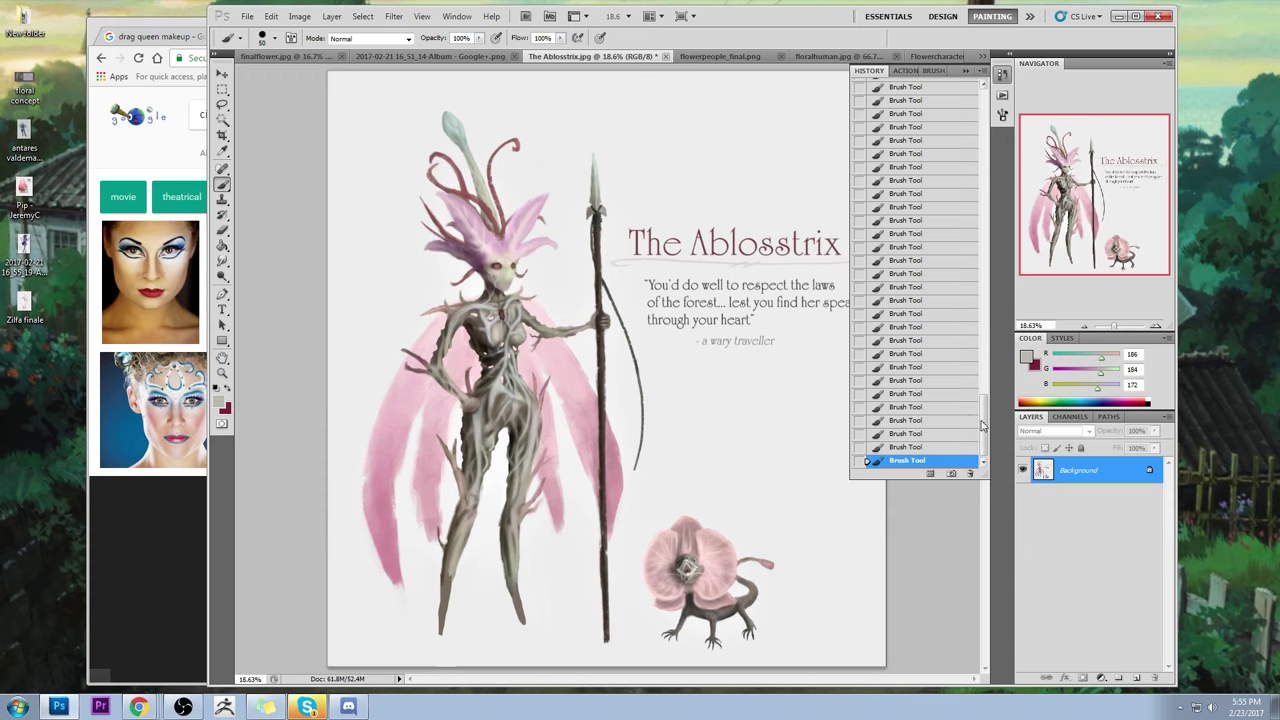
pyautogui.scroll(10, 945, 172)
pyautogui.scroll(5, 945, 172)
pyautogui.click(946, 92)
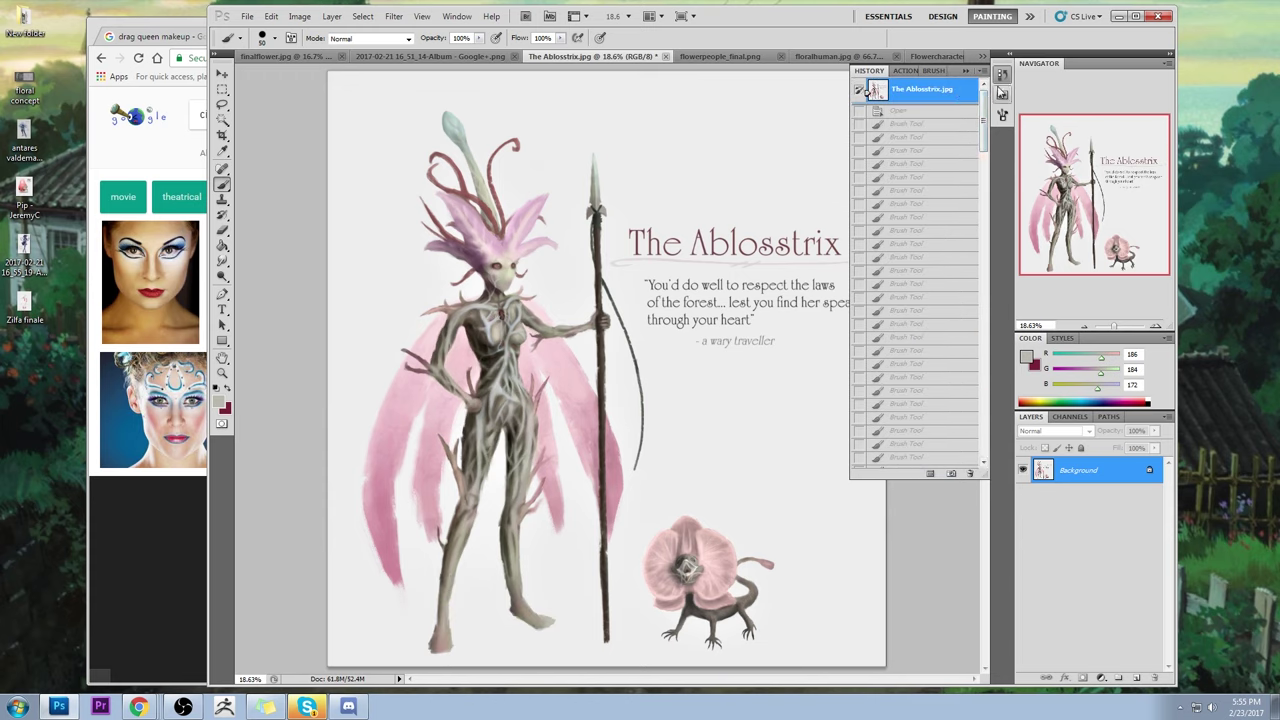
pyautogui.moveTo(983, 117)
pyautogui.mouseDown()
pyautogui.moveTo(992, 445)
pyautogui.moveTo(1007, 432)
pyautogui.moveTo(996, 431)
pyautogui.mouseUp()
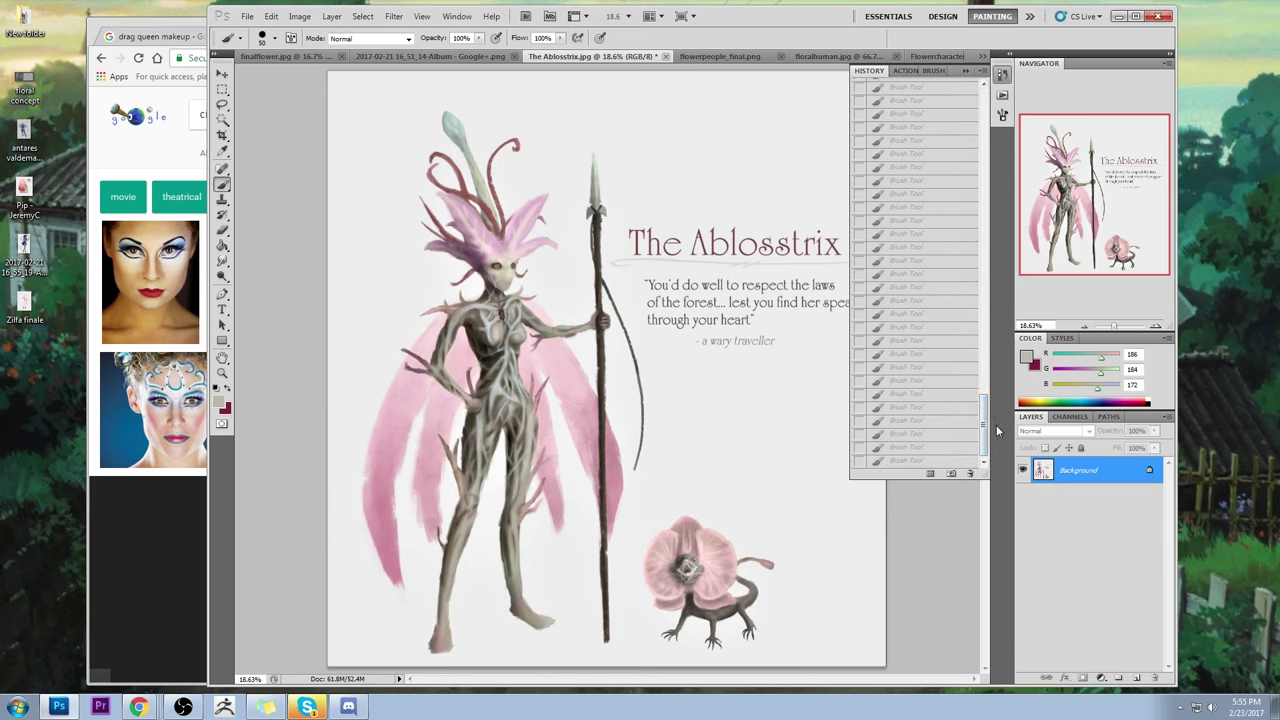
pyautogui.click(906, 461)
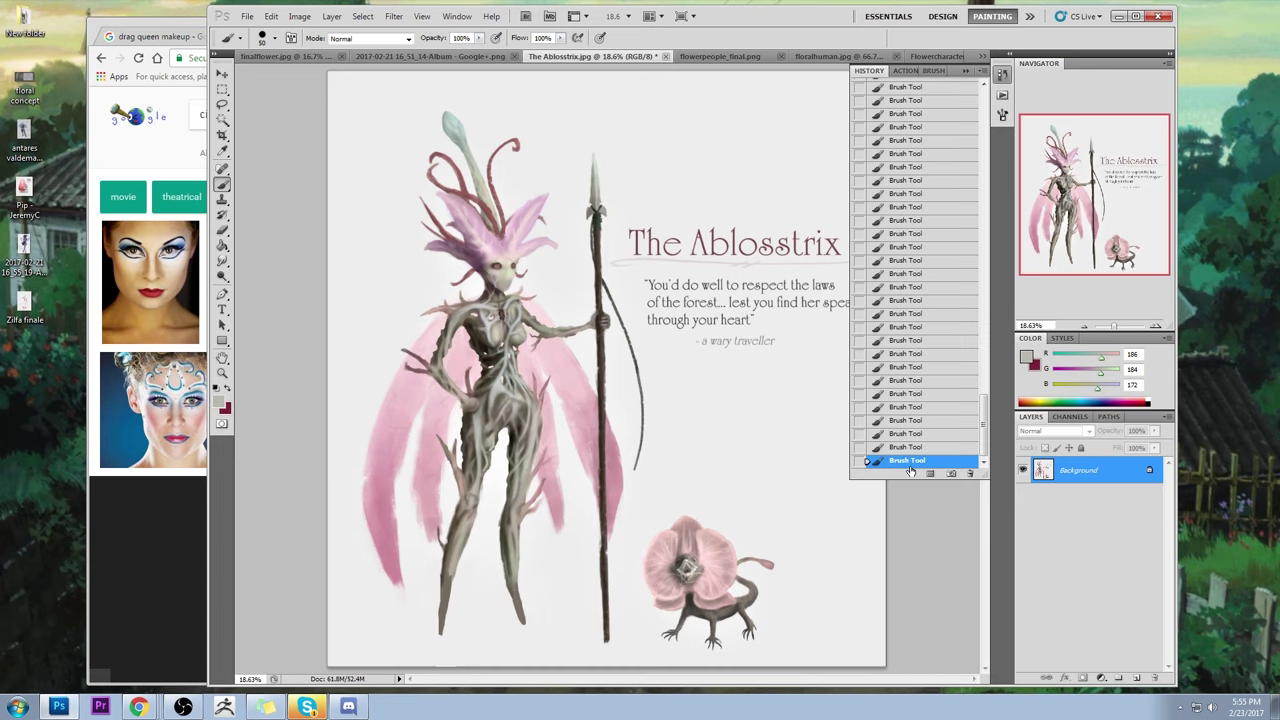
pyautogui.click(966, 71)
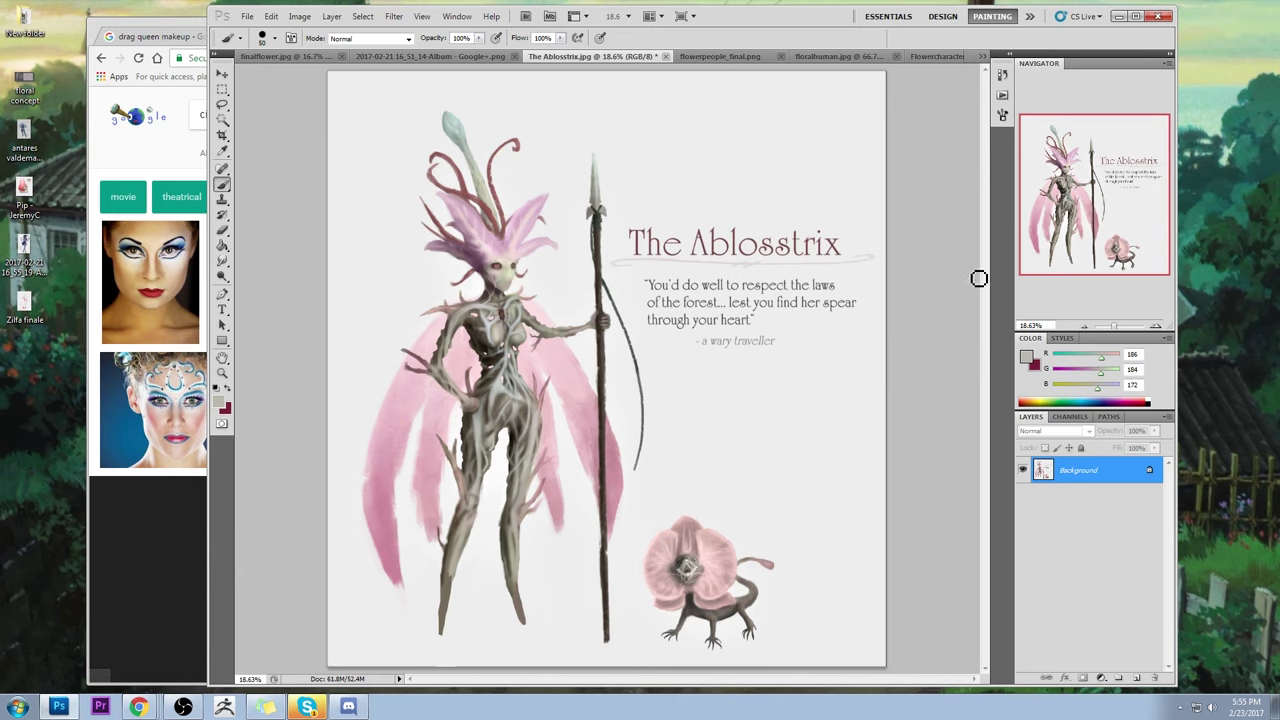
# - Try a faint grey circle, then a sampled pink one, around the head, undoing each
pyautogui.moveTo(462, 217)
pyautogui.mouseDown()
pyautogui.moveTo(564, 270)
pyautogui.moveTo(410, 304)
pyautogui.moveTo(571, 296)
pyautogui.mouseUp()
pyautogui.hotkey('ctrl', 'z')
pyautogui.keyDown('alt'); pyautogui.click(484, 222); pyautogui.keyUp('alt')
pyautogui.moveTo(590, 200)
pyautogui.mouseDown()
pyautogui.moveTo(540, 355)
pyautogui.moveTo(585, 215)
pyautogui.mouseUp()
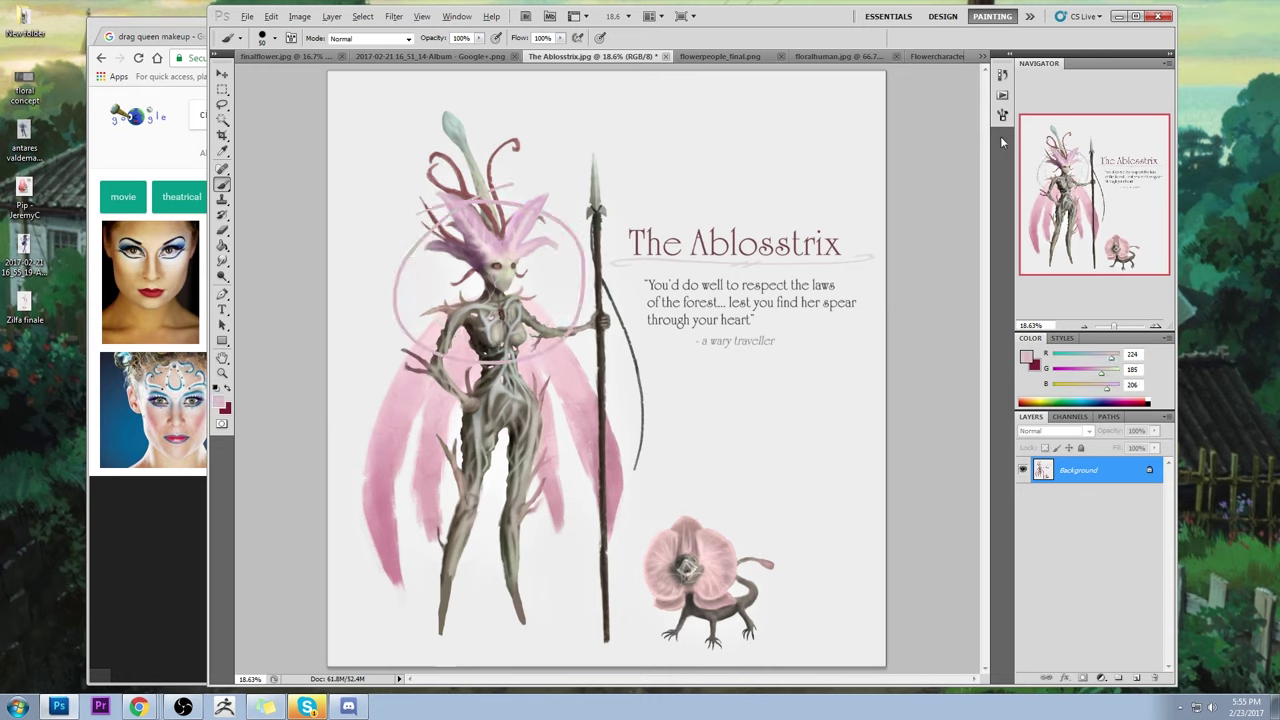
pyautogui.hotkey('ctrl', 'z')
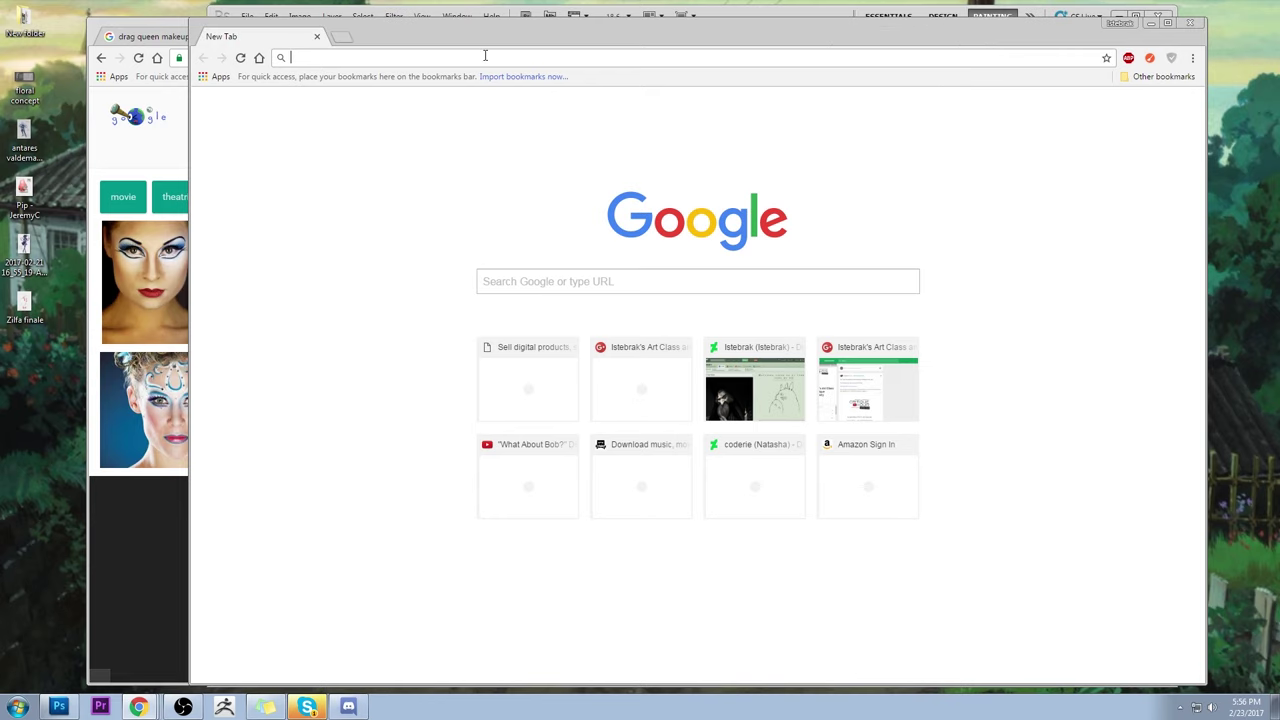
# - Search Google Images for 'sylvari' and preview the GuildWars2.com Sylvari figure
pyautogui.moveTo(494, 32); pyautogui.dragTo(490, 27)
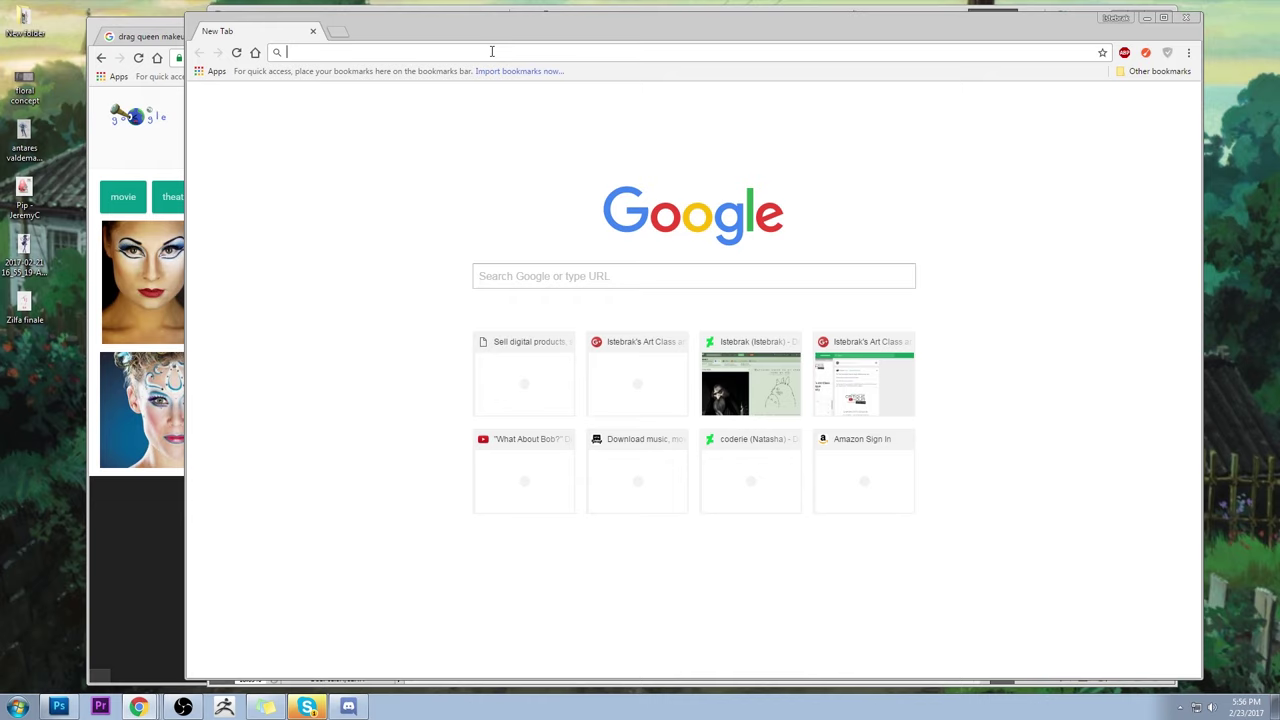
pyautogui.write('sylvari')
pyautogui.press('Return')
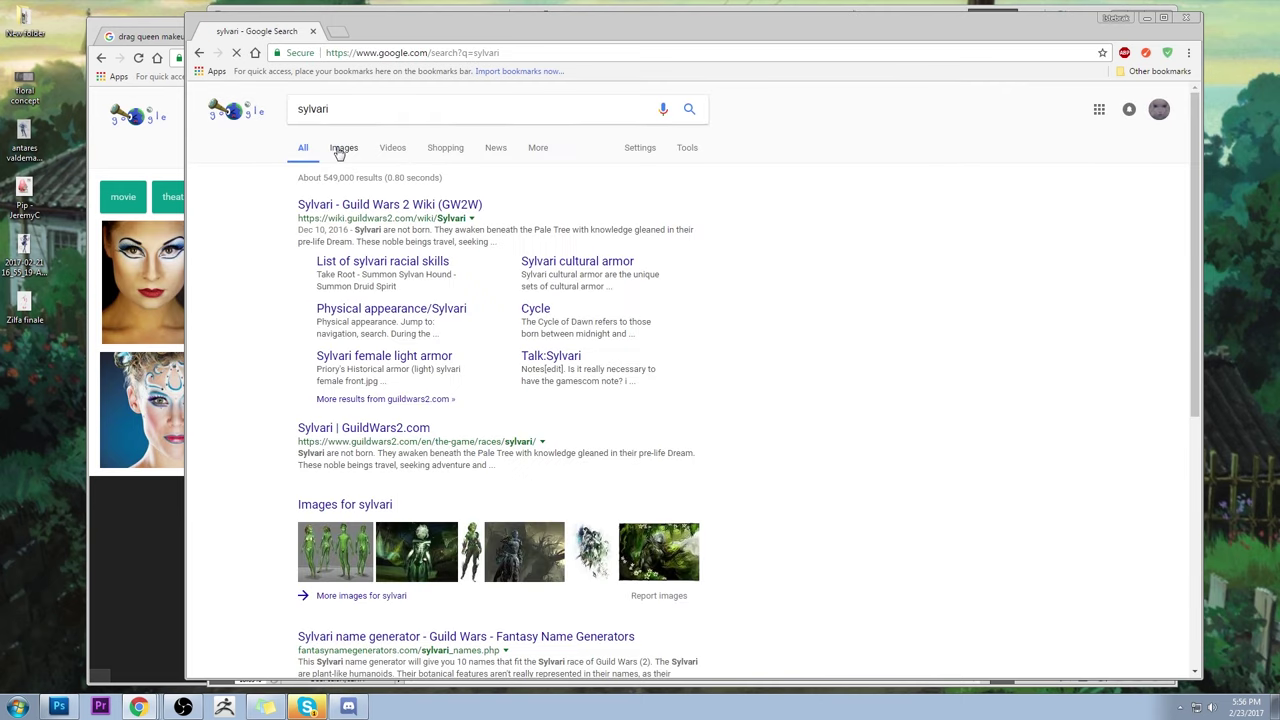
pyautogui.click(341, 149)
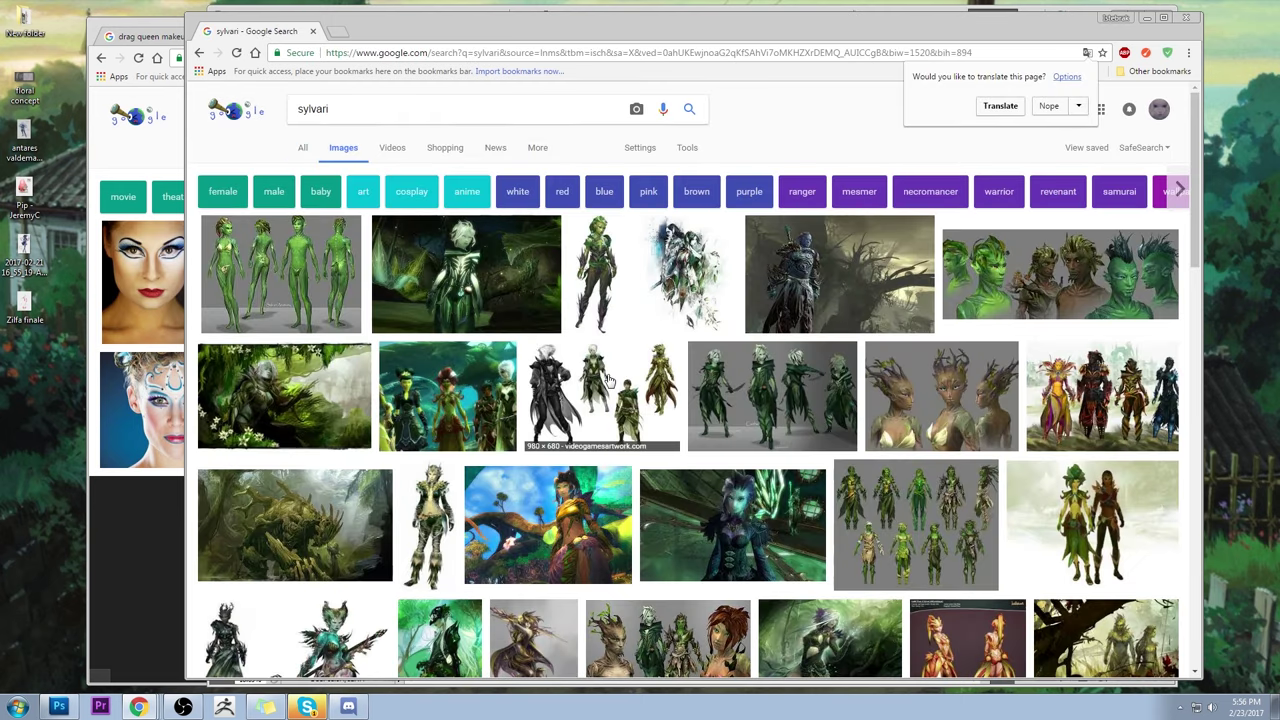
pyautogui.click(597, 273)
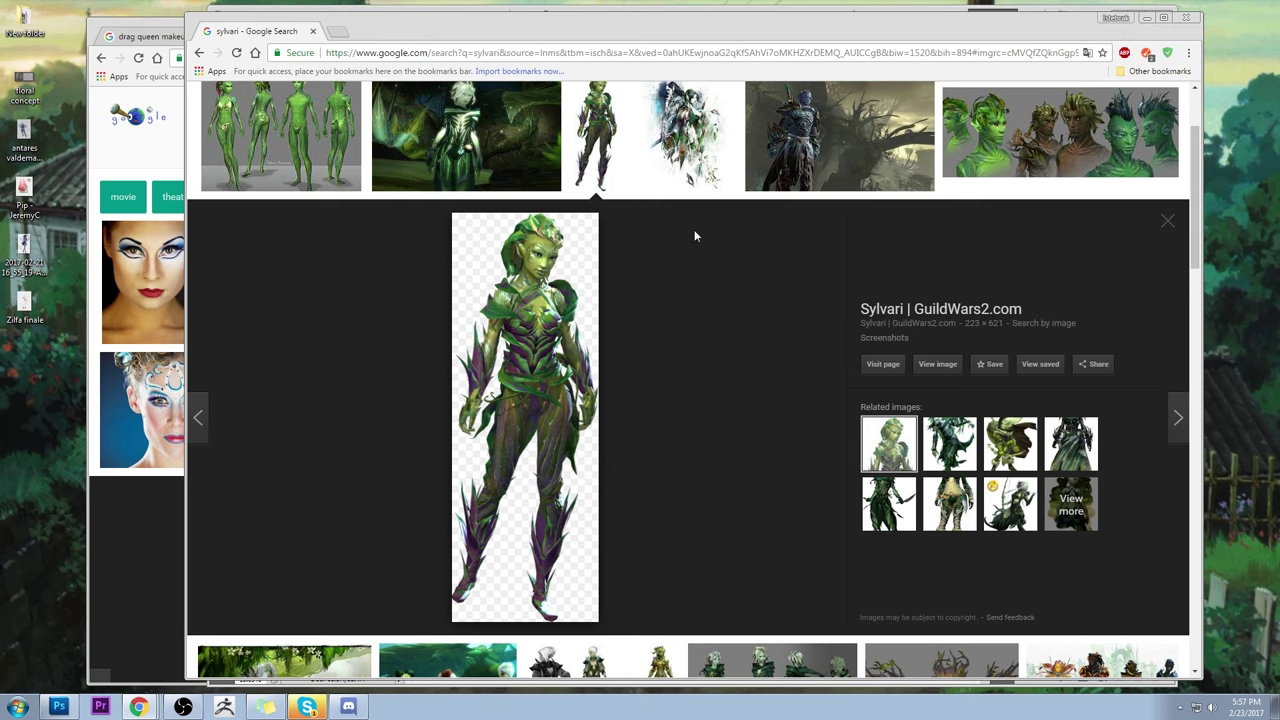
# - Preview the green heads, four green figures, Caithe and Rarest sylvari colour images
pyautogui.click(1060, 135)
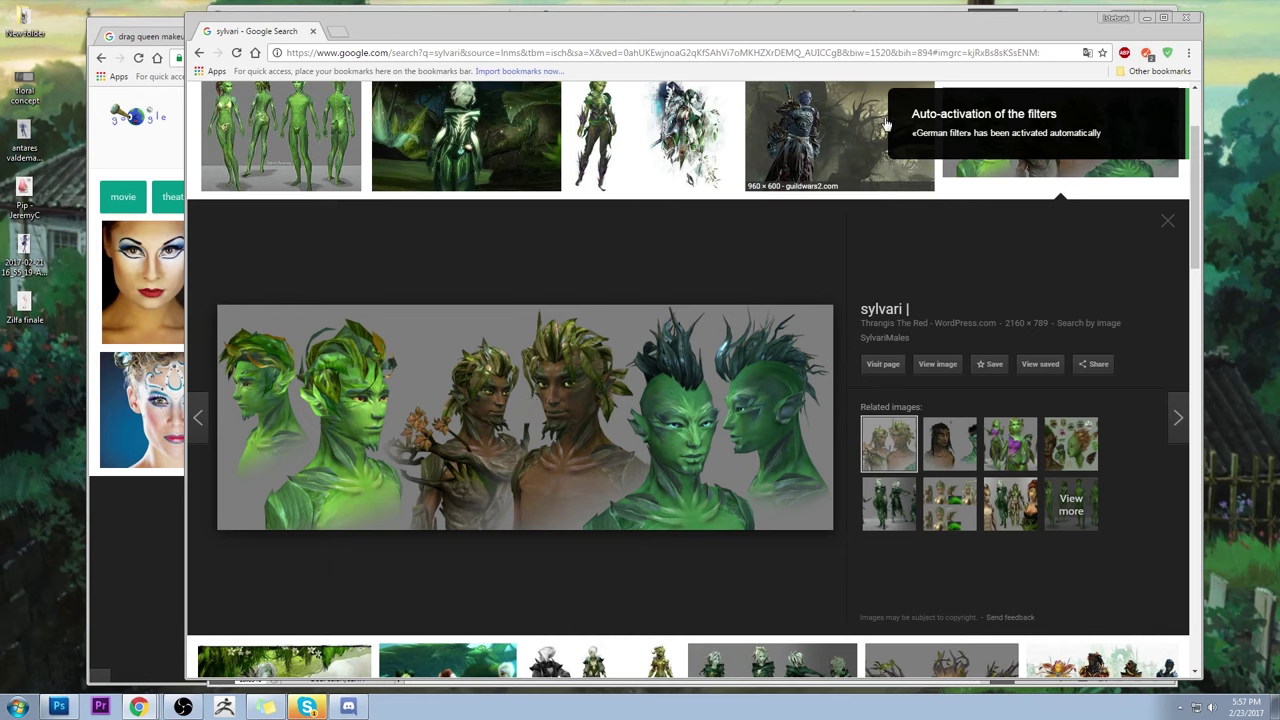
pyautogui.click(600, 135)
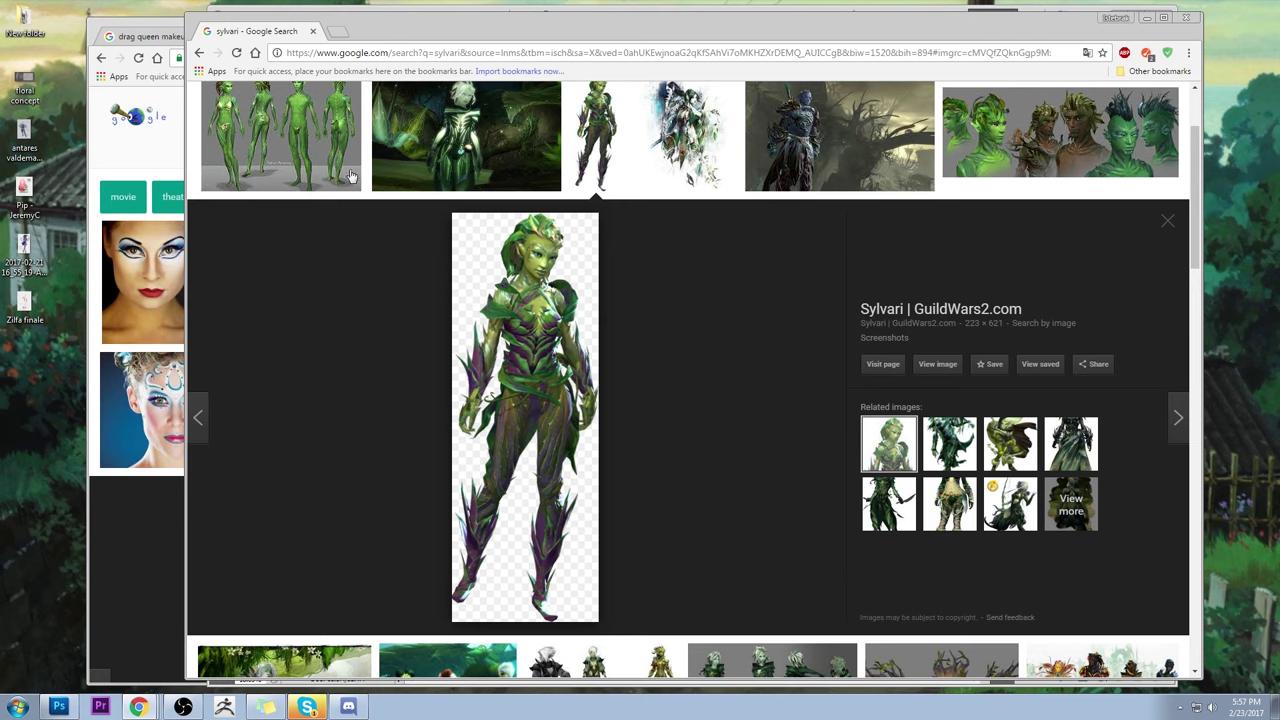
pyautogui.click(305, 140)
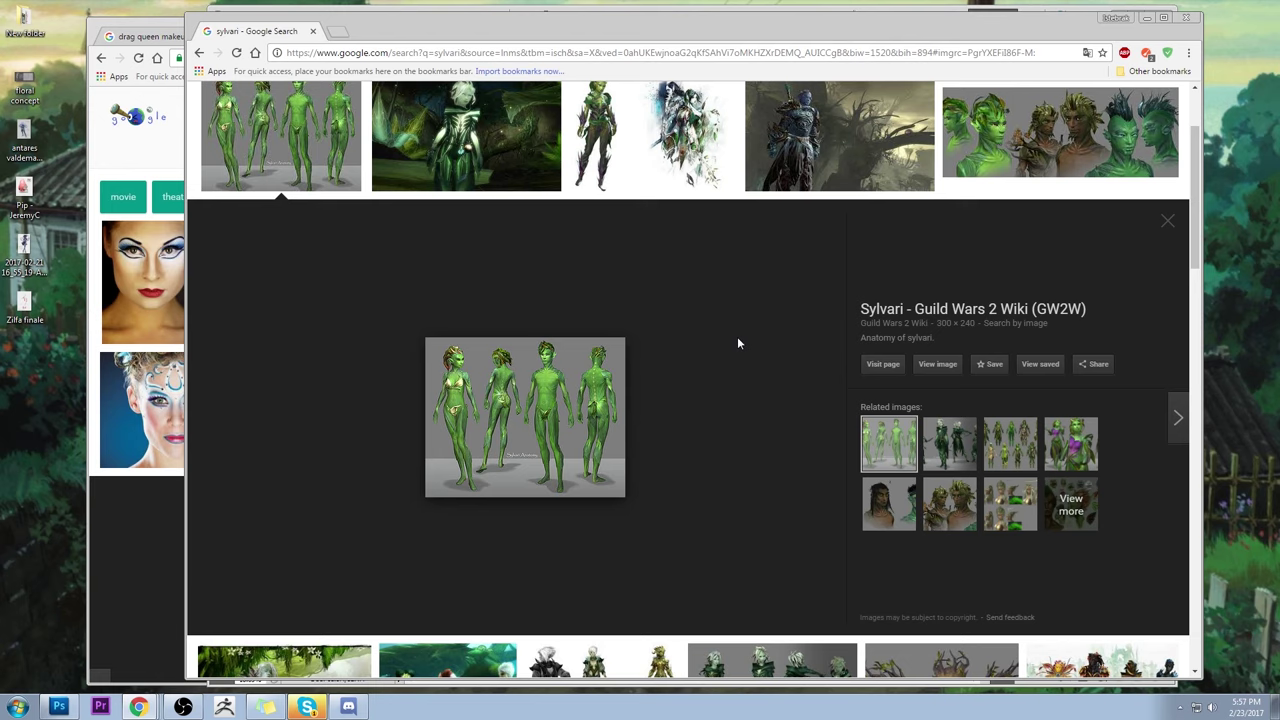
pyautogui.scroll(-2, 737, 343)
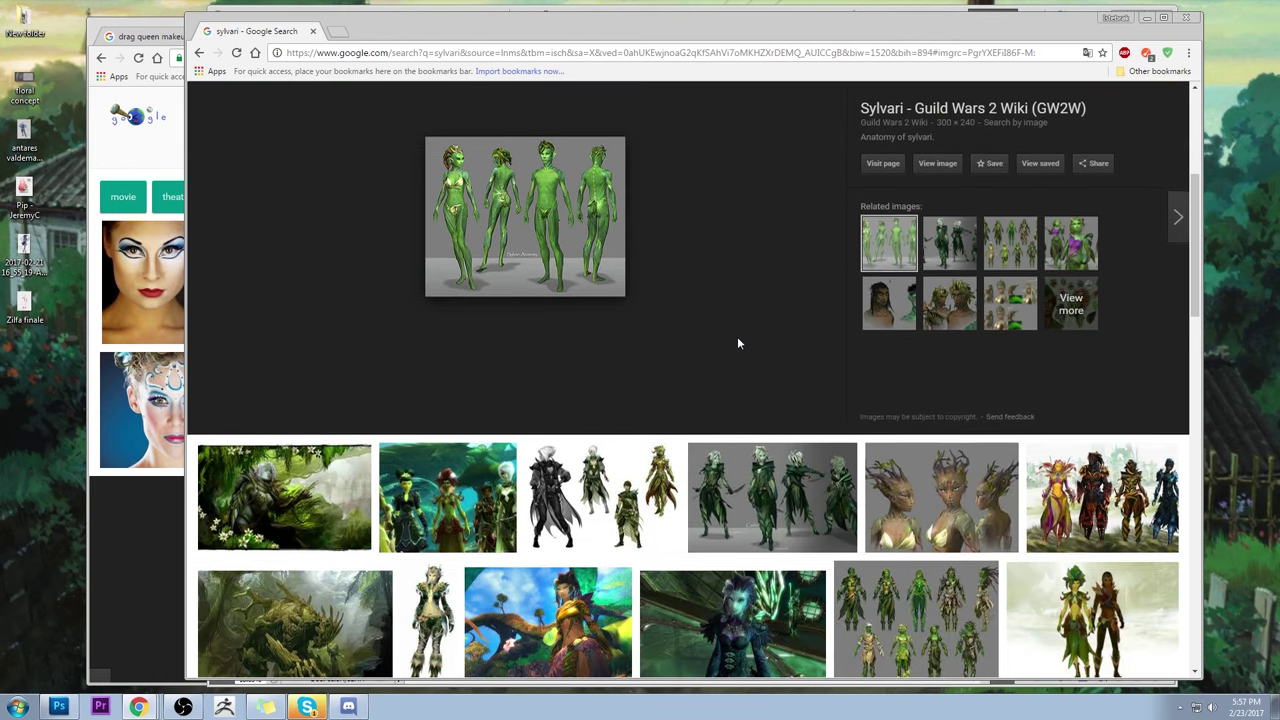
pyautogui.scroll(-1, 737, 343)
pyautogui.click(767, 360)
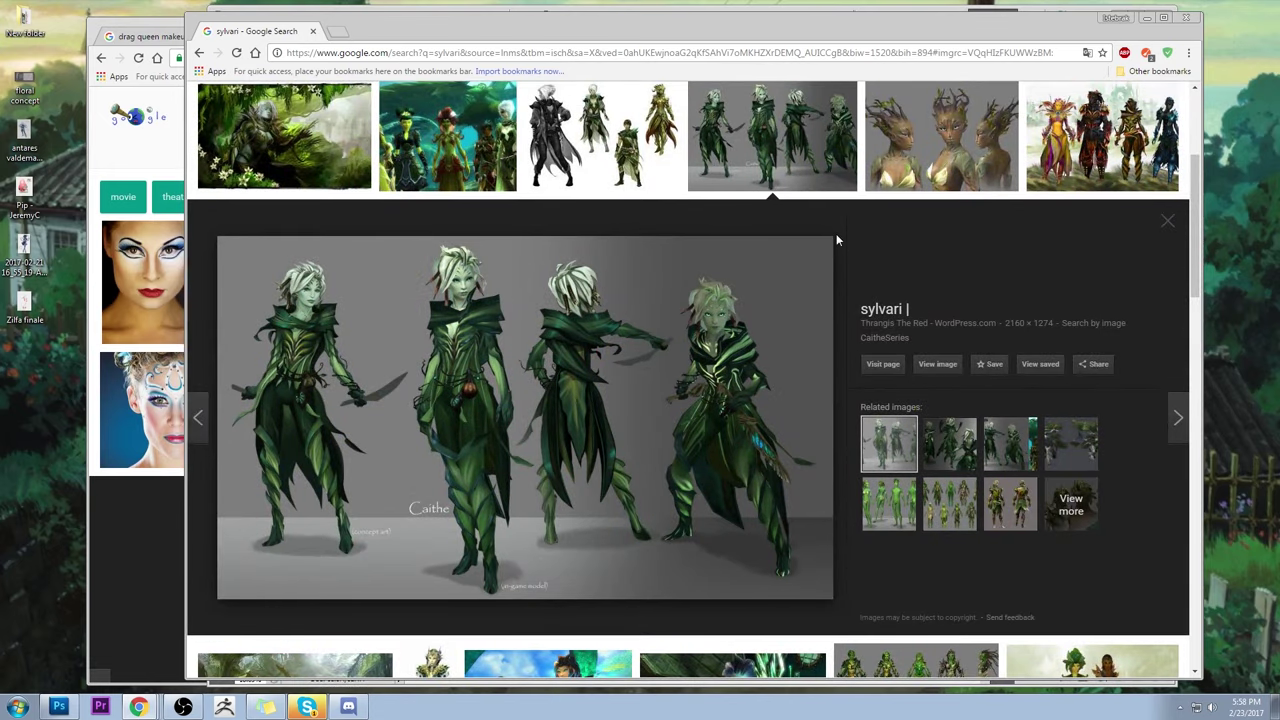
pyautogui.scroll(-1, 836, 240)
pyautogui.scroll(1, 1140, 374)
pyautogui.click(1062, 160)
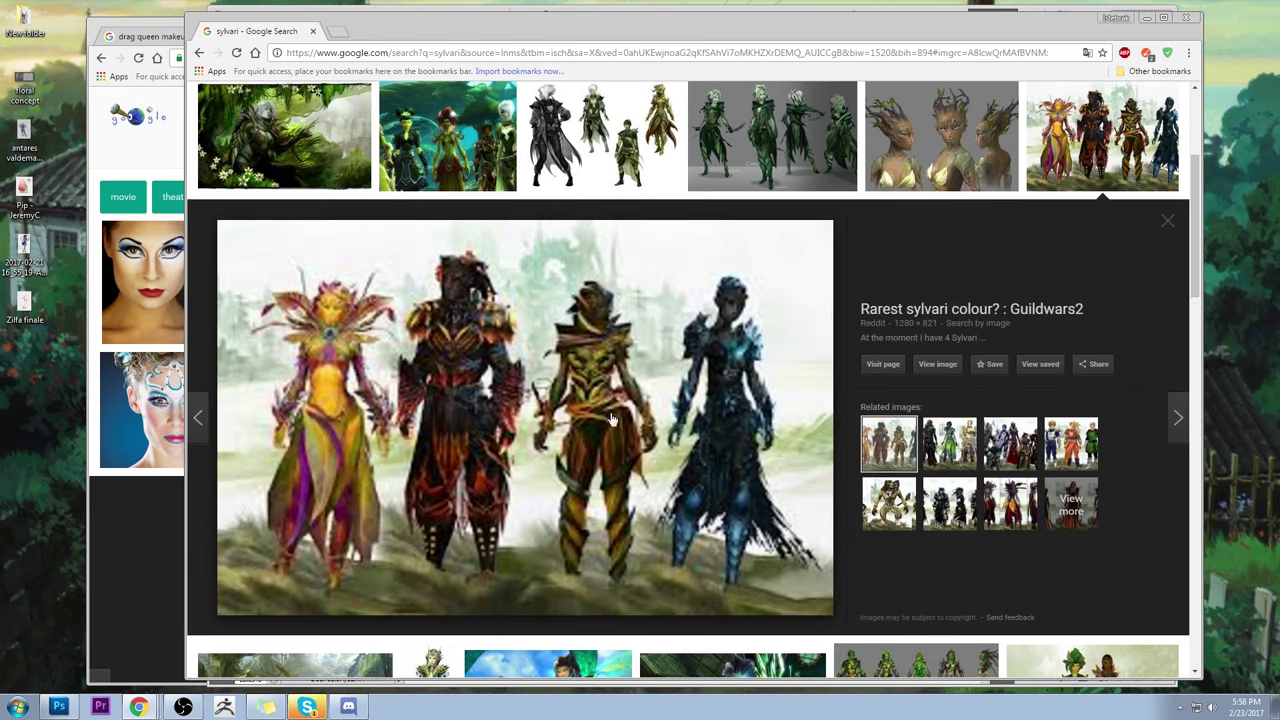
# - Open the full-size image and its Reddit page, close both tabs, go back, and minimize Chrome
pyautogui.click(938, 364)
pyautogui.click(268, 34)
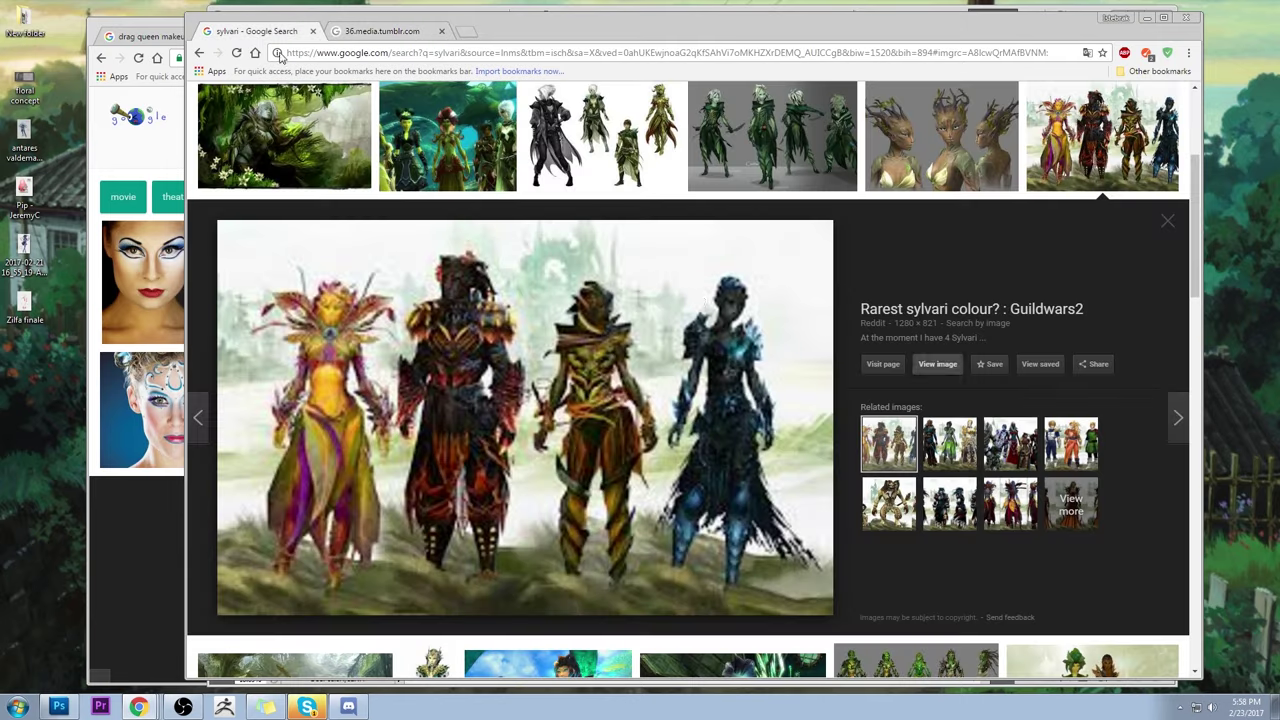
pyautogui.click(884, 364)
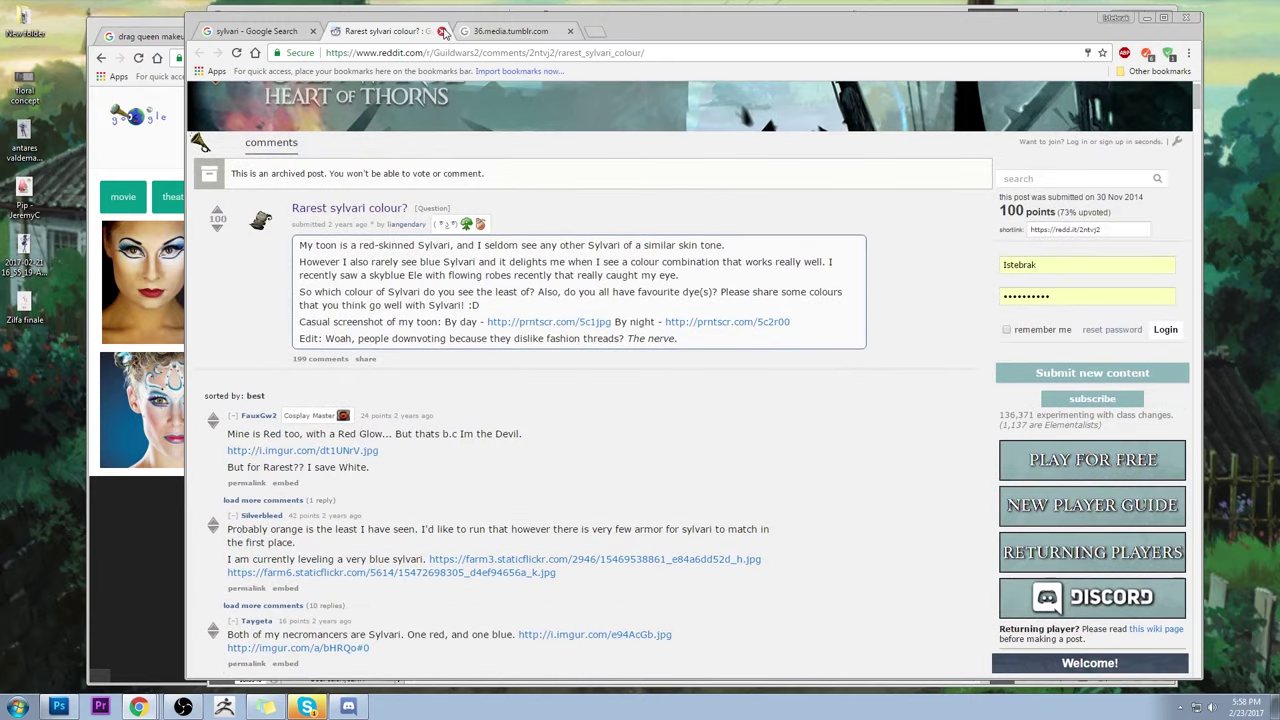
pyautogui.click(443, 31)
pyautogui.click(443, 31)
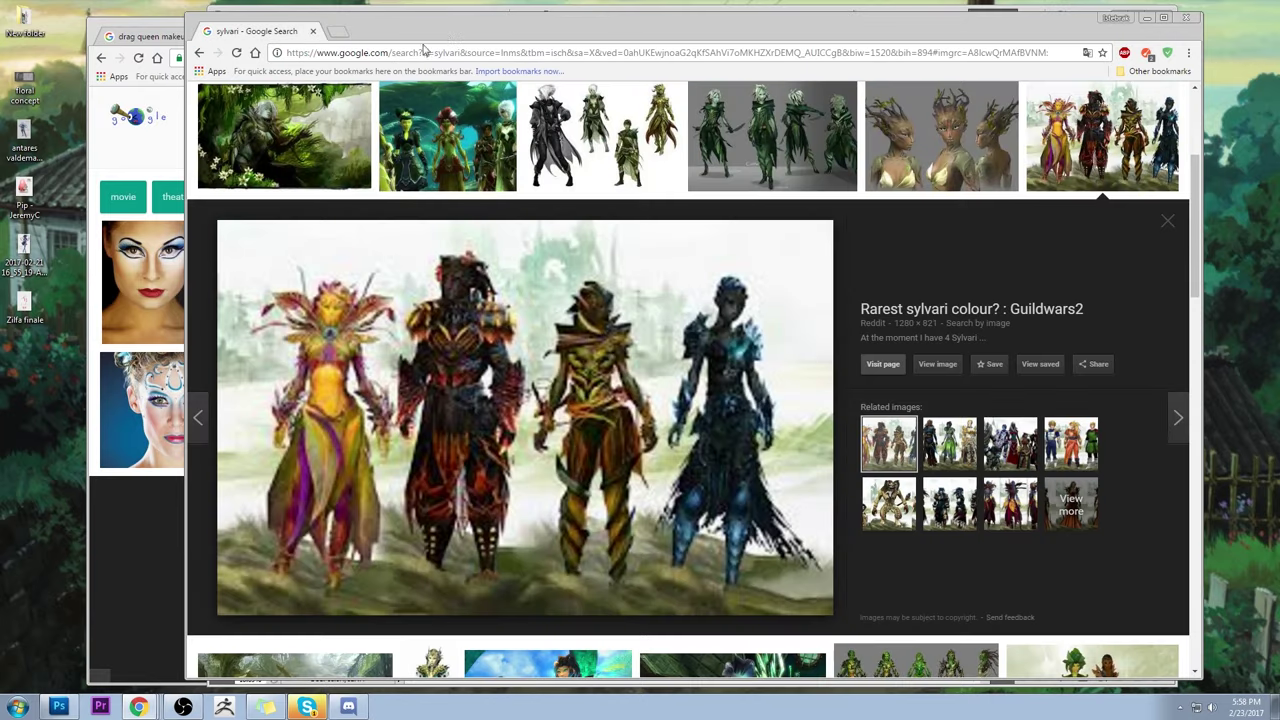
pyautogui.click(200, 52)
pyautogui.scroll(-3, 794, 394)
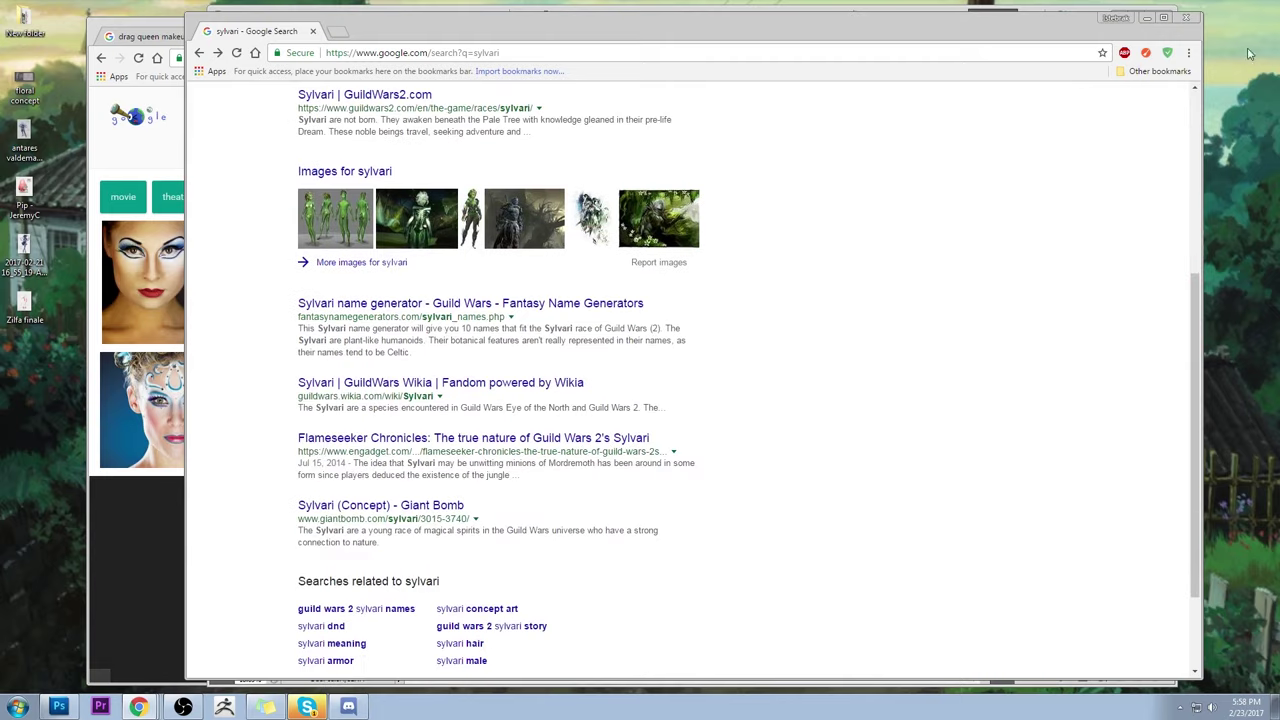
pyautogui.click(1148, 19)
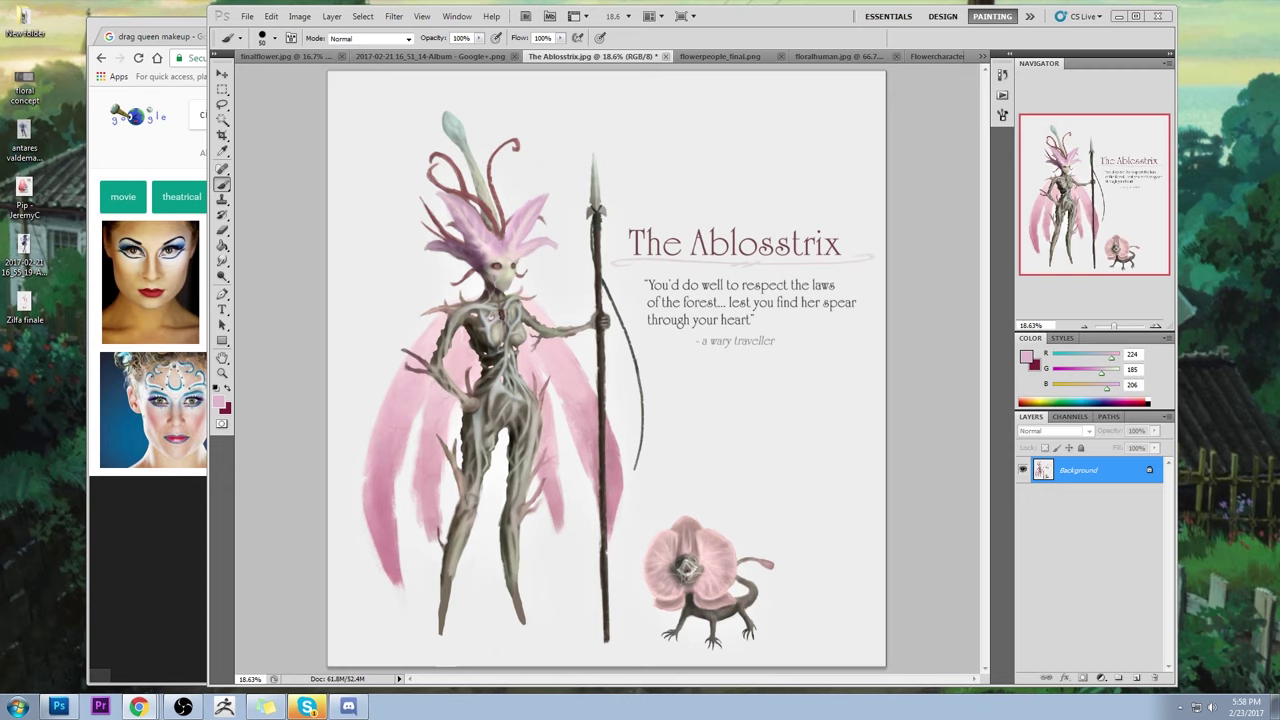
# - In a new window, search Google Images for 'spriggans', correcting the 'spriggins' typo
pyautogui.hotkey('ctrl', 'n')
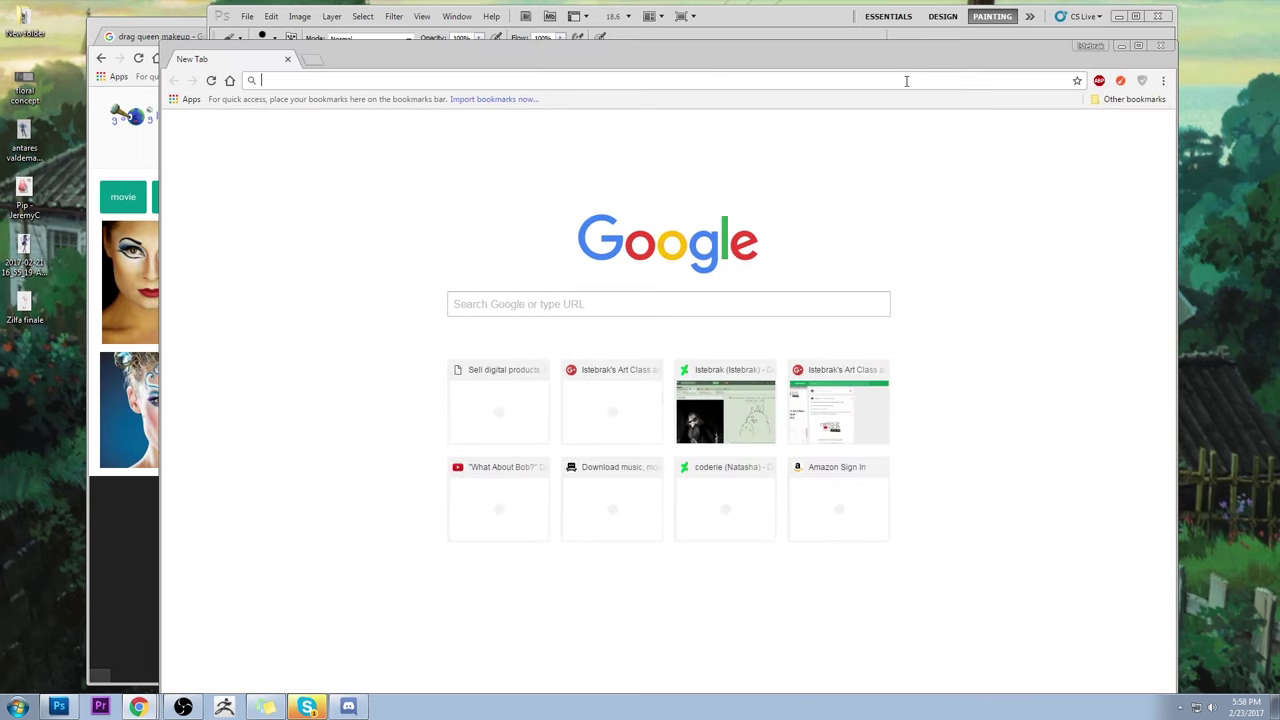
pyautogui.write('spriggins')
pyautogui.press('Return')
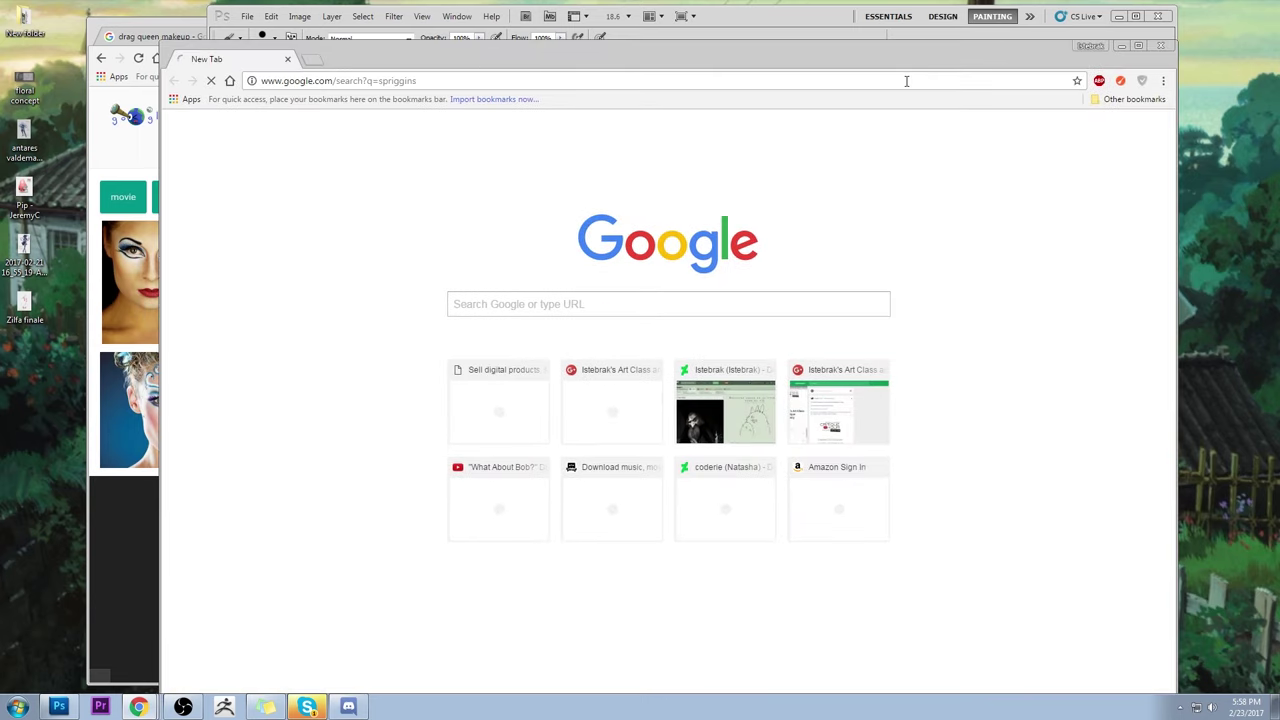
pyautogui.click(318, 176)
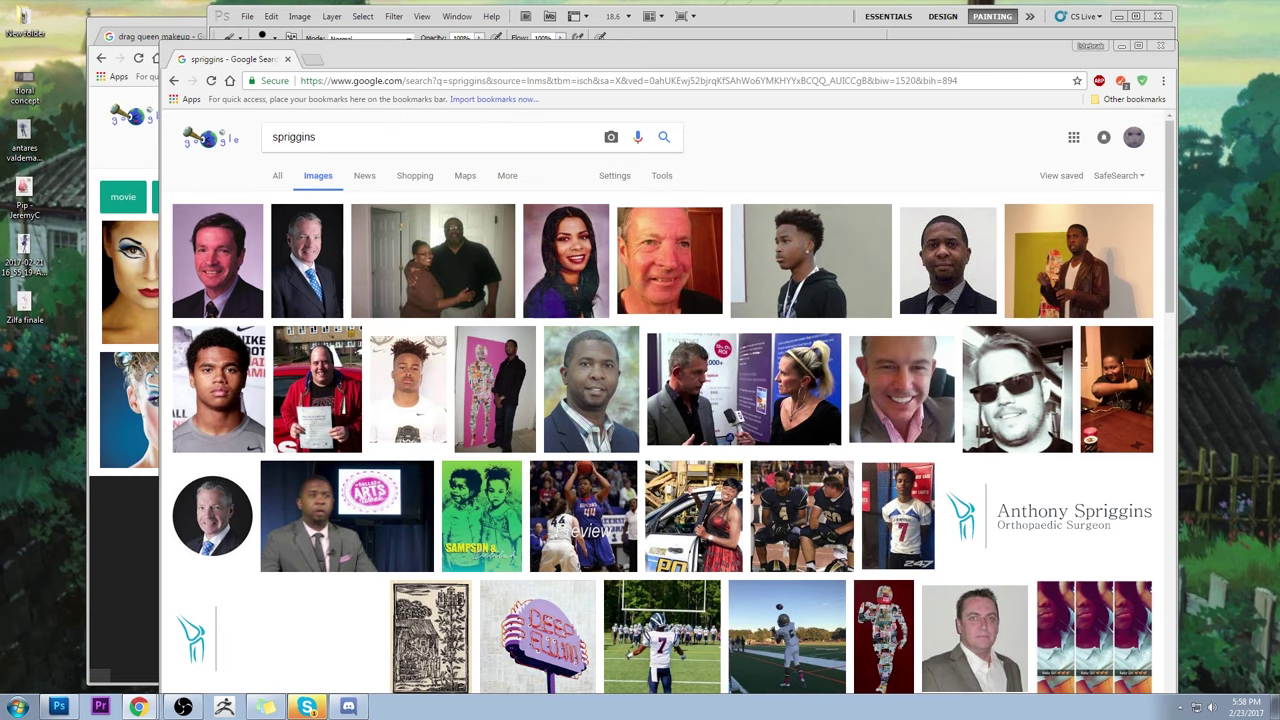
pyautogui.click(303, 137)
pyautogui.press('BackSpace')
pyautogui.write('a')
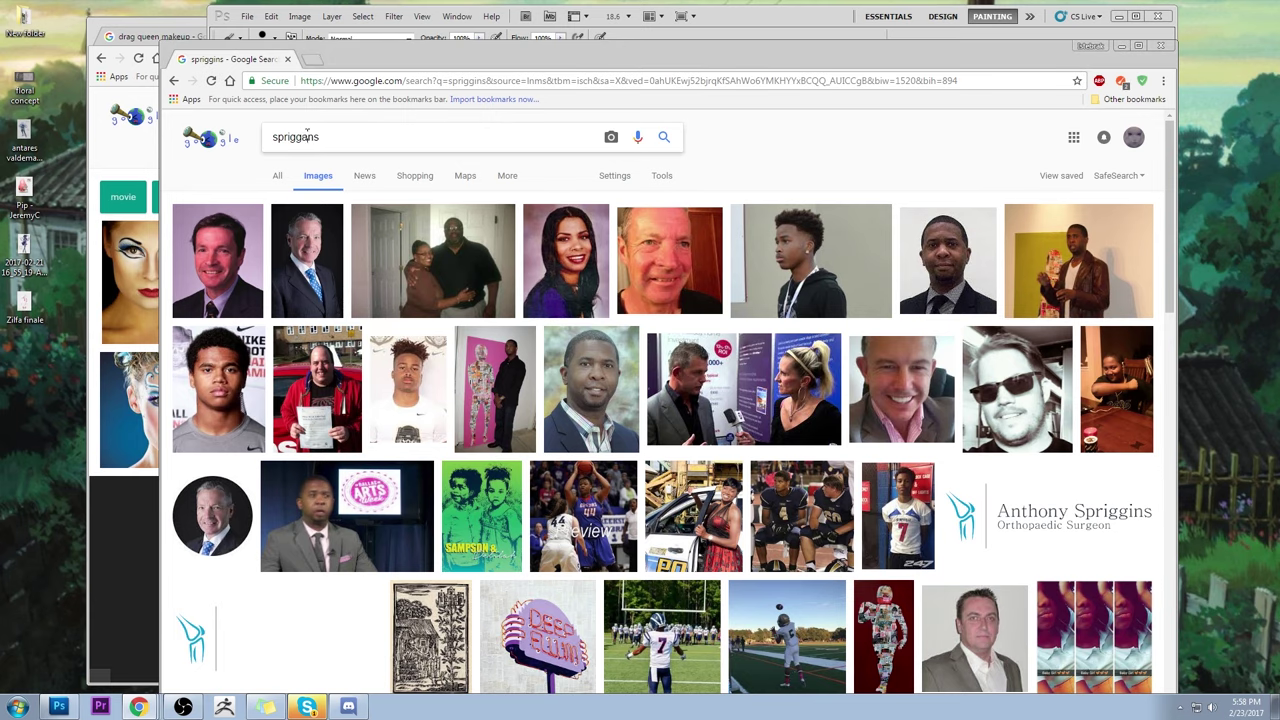
pyautogui.press('Return')
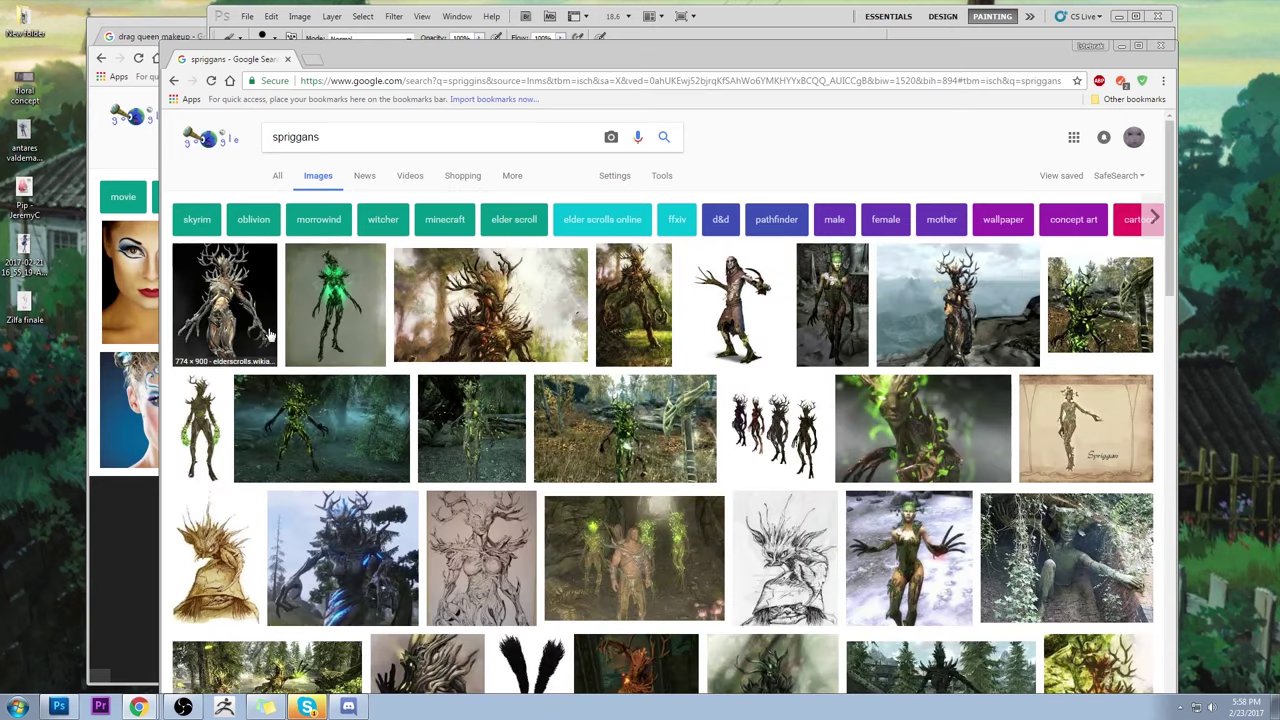
# - Preview the glowing Skyrim, Oblivion, mountaintop and metallic spriggan images, then add a new tab
pyautogui.click(336, 296)
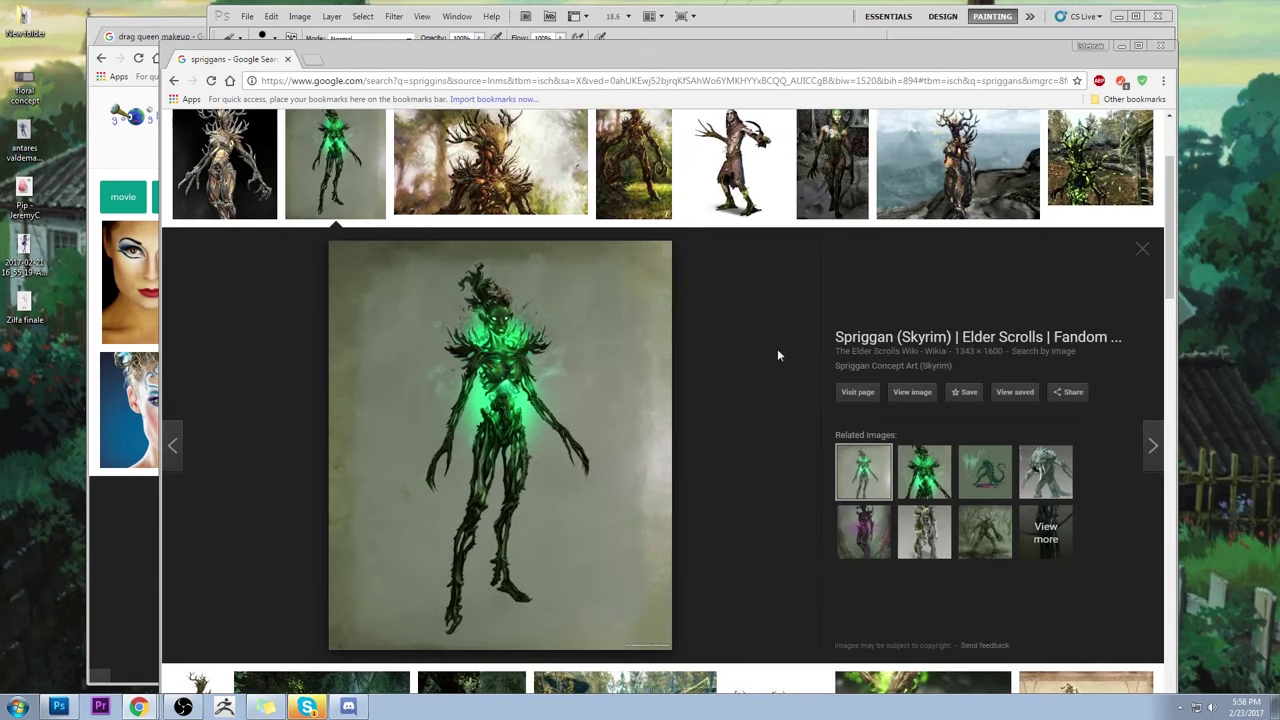
pyautogui.scroll(1, 766, 363)
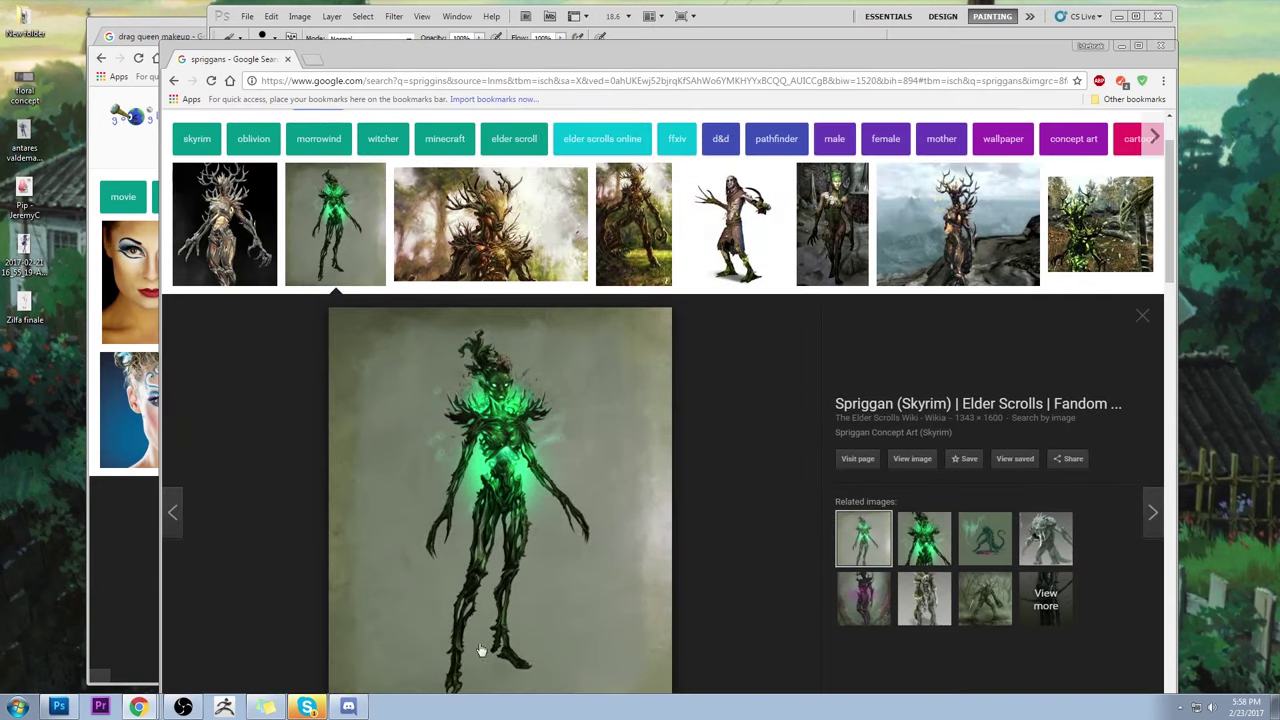
pyautogui.click(852, 220)
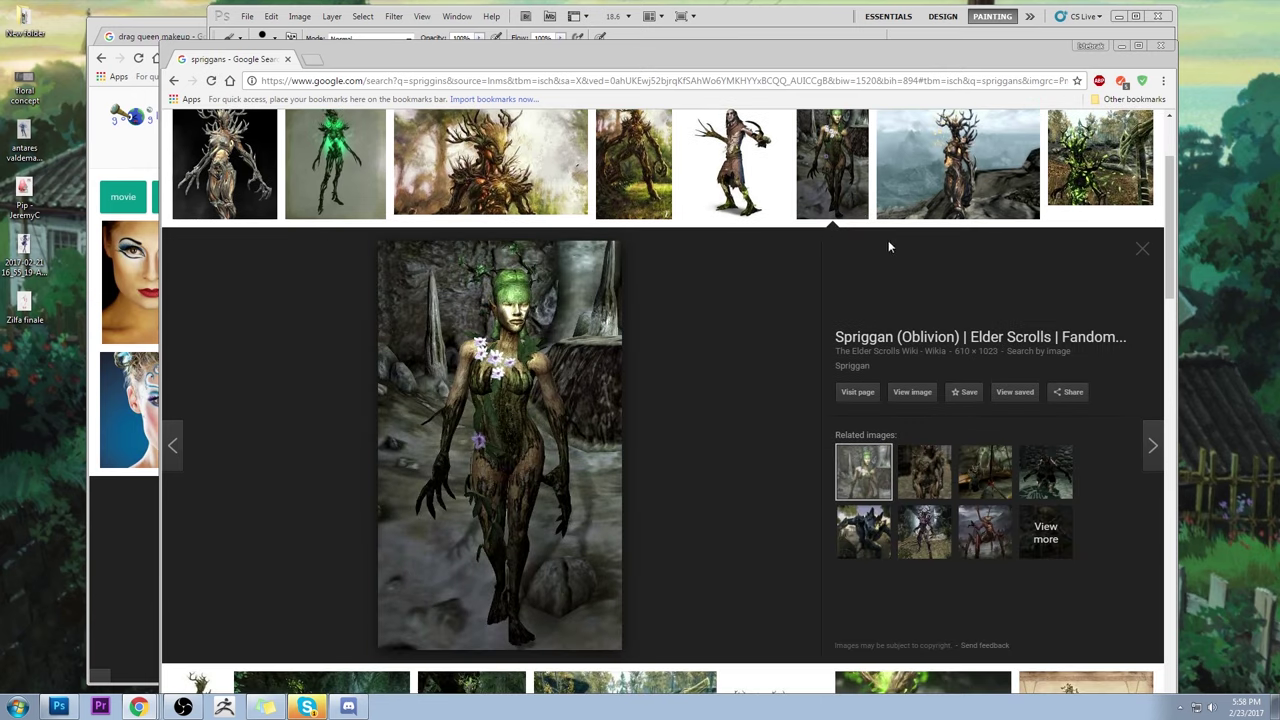
pyautogui.click(888, 200)
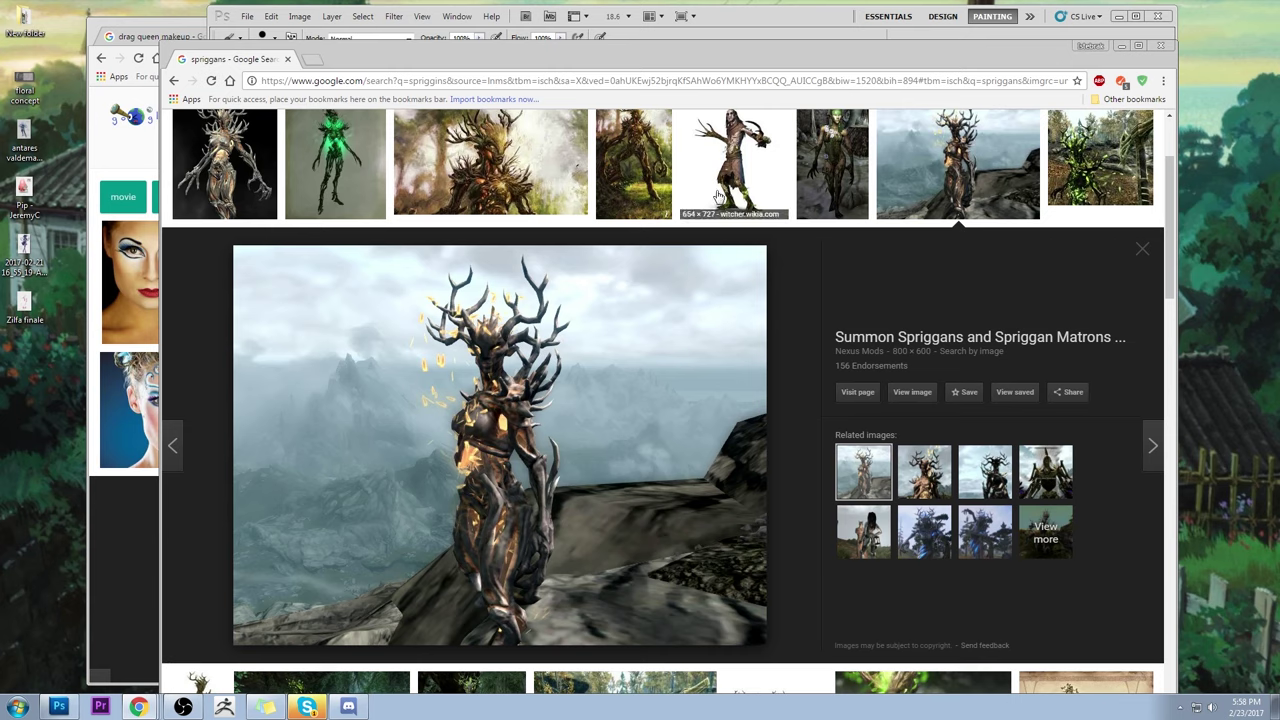
pyautogui.click(358, 158)
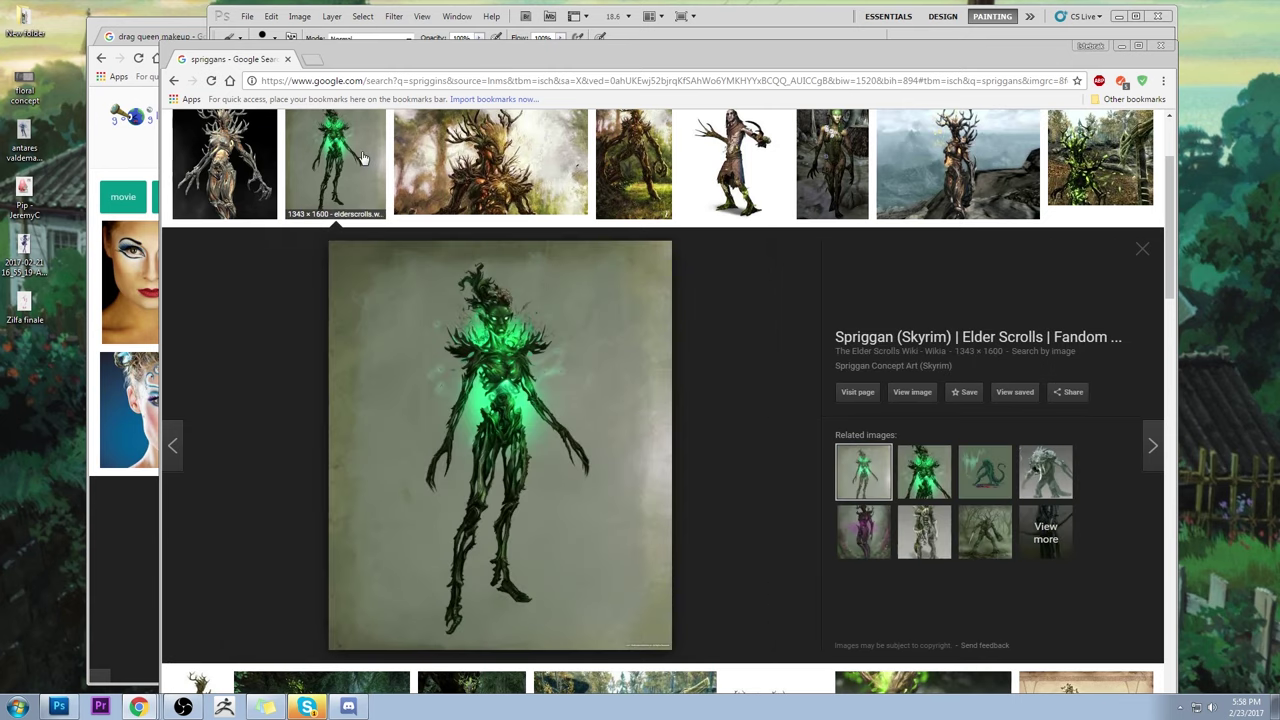
pyautogui.click(226, 155)
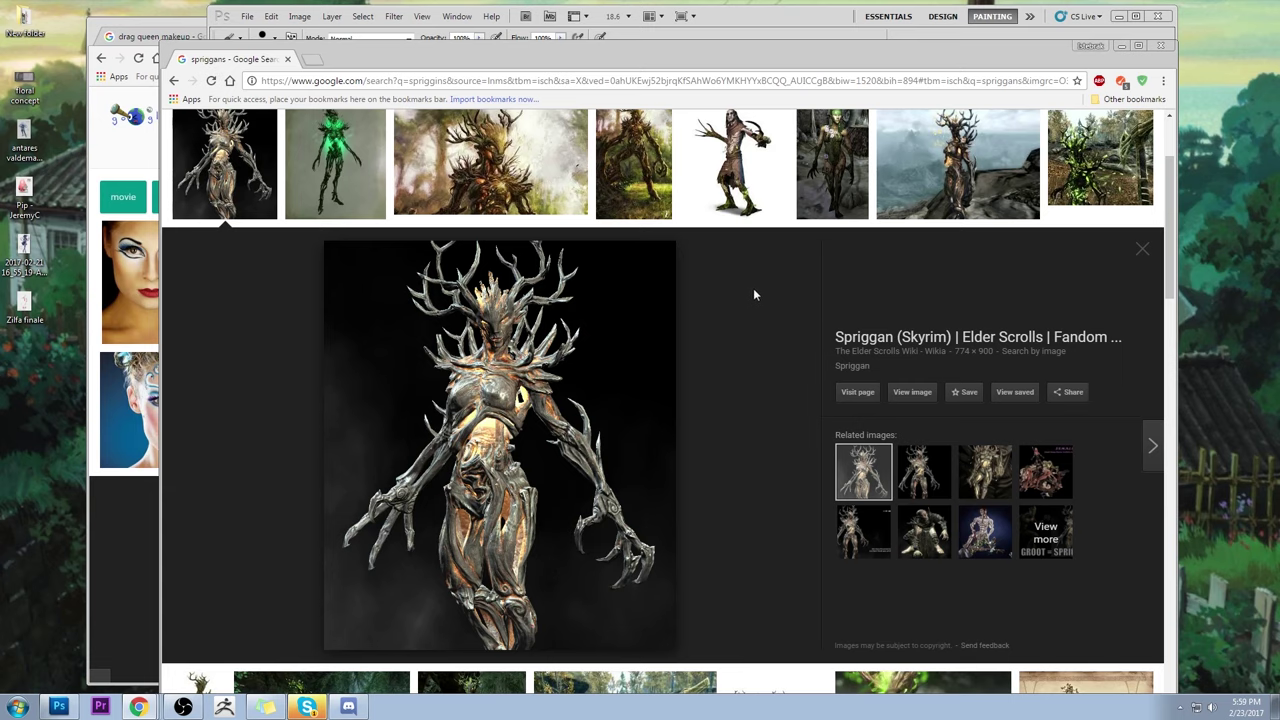
pyautogui.scroll(-4, 732, 300)
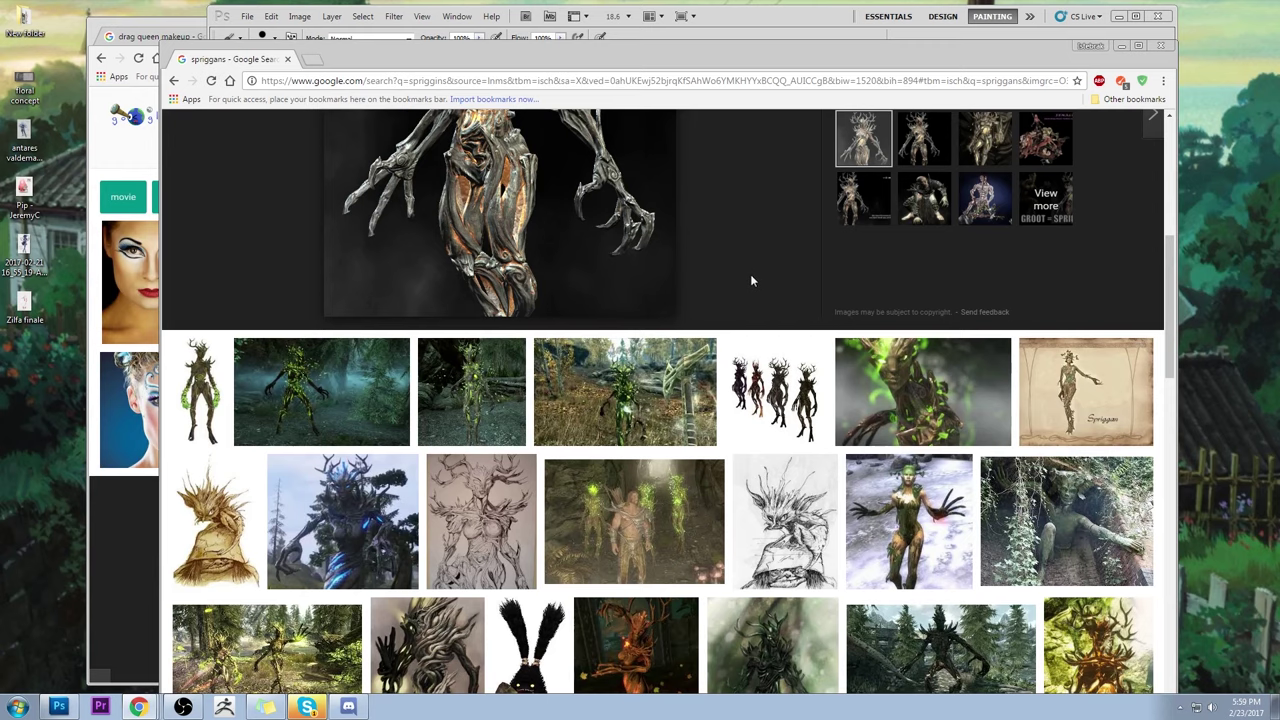
pyautogui.click(312, 62)
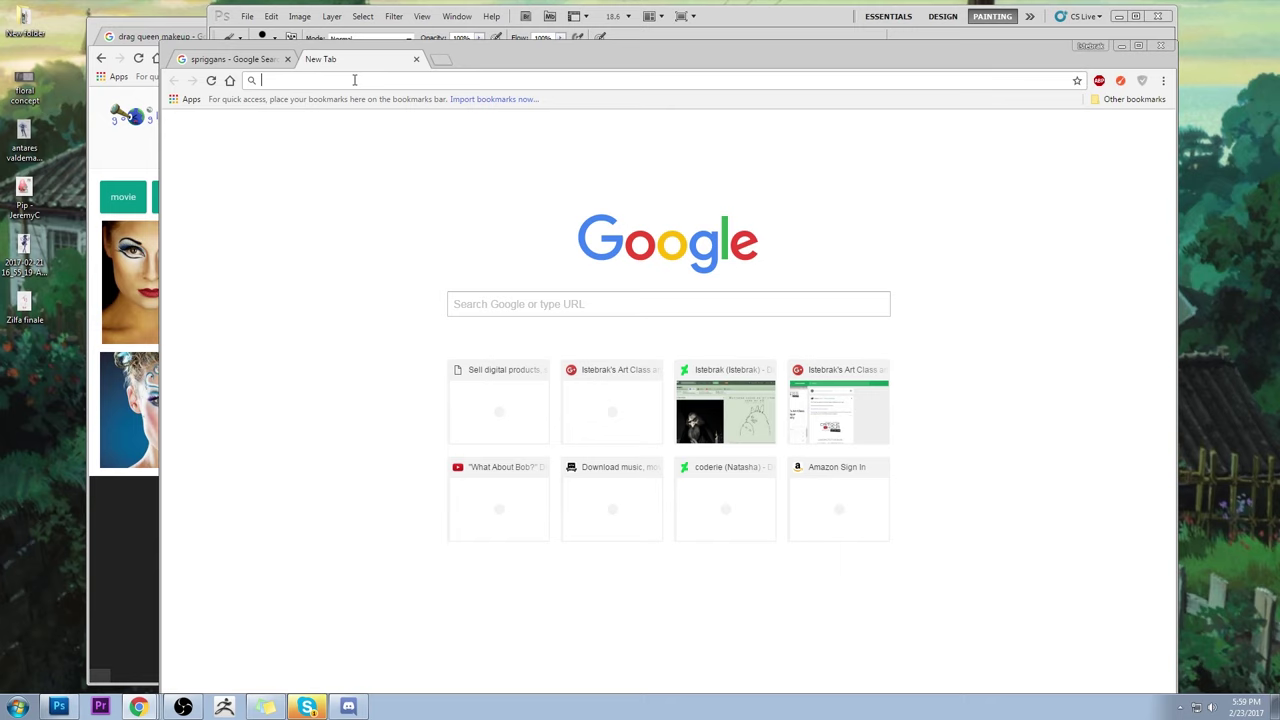
# - Search Google Images for 'pinup', correcting the 'pineup' typo
pyautogui.write('pineup')
pyautogui.press('Return')
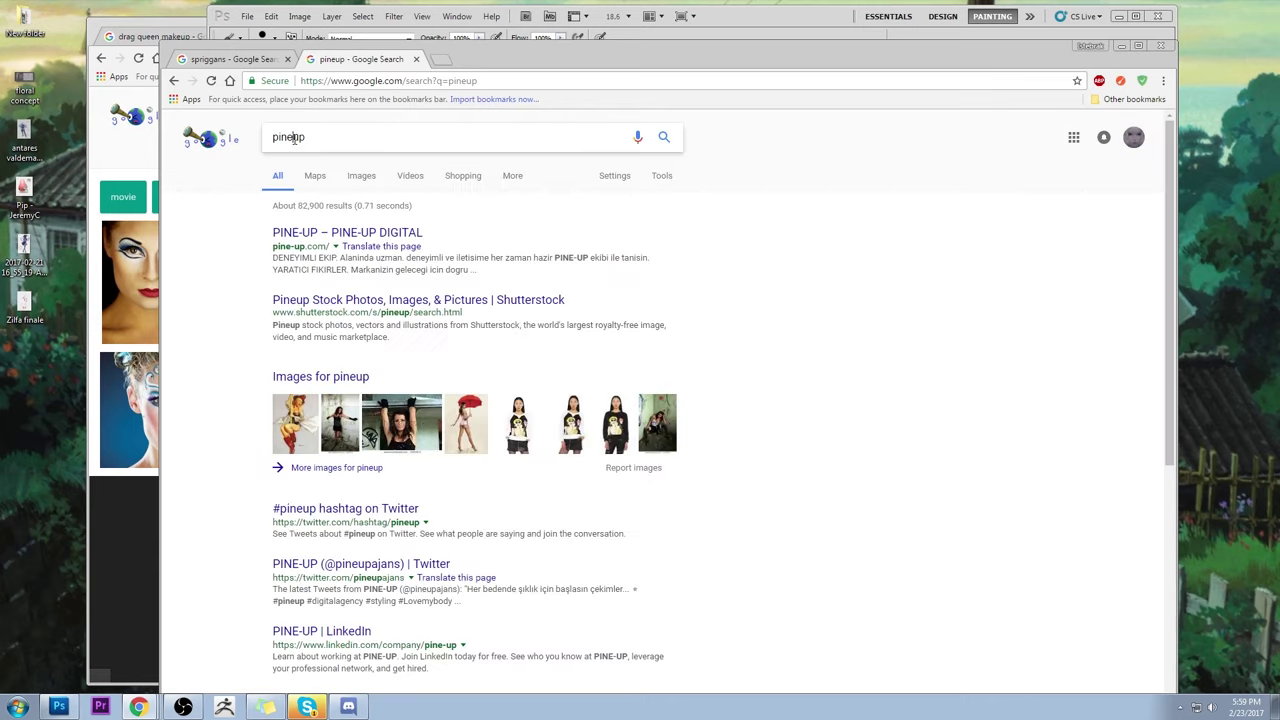
pyautogui.click(289, 137)
pyautogui.press('BackSpace')
pyautogui.press('Return')
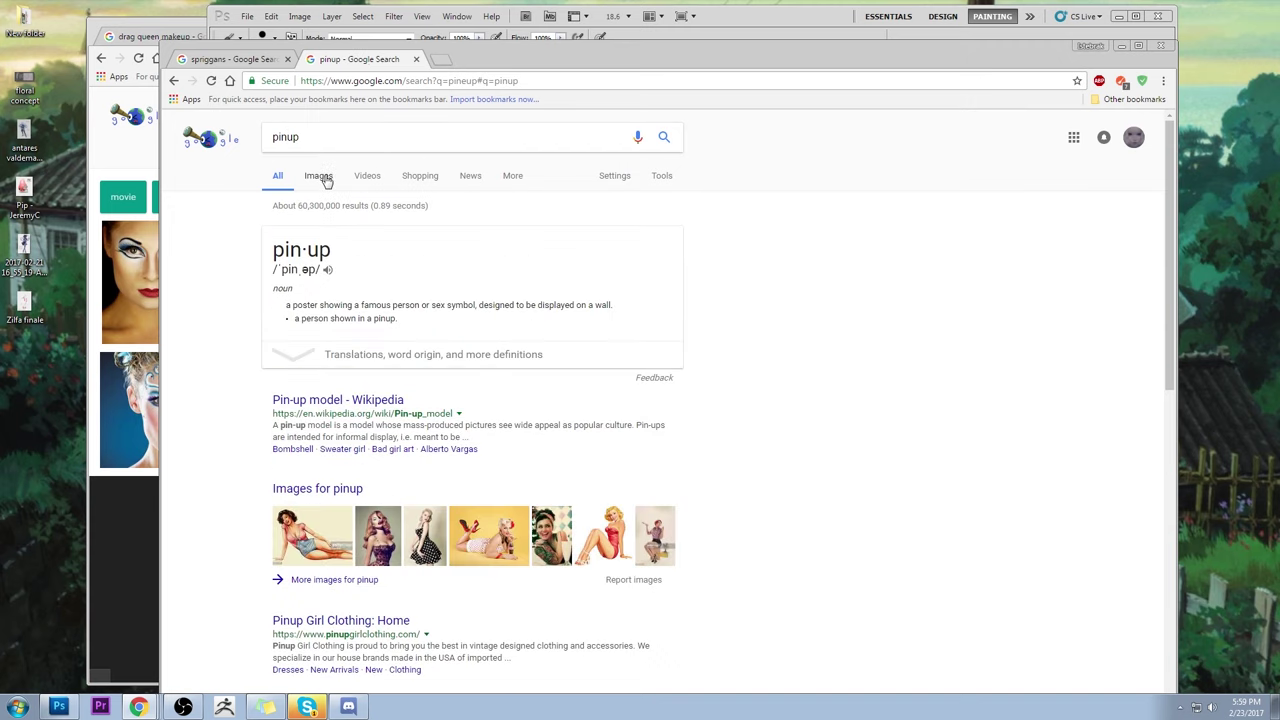
pyautogui.click(320, 177)
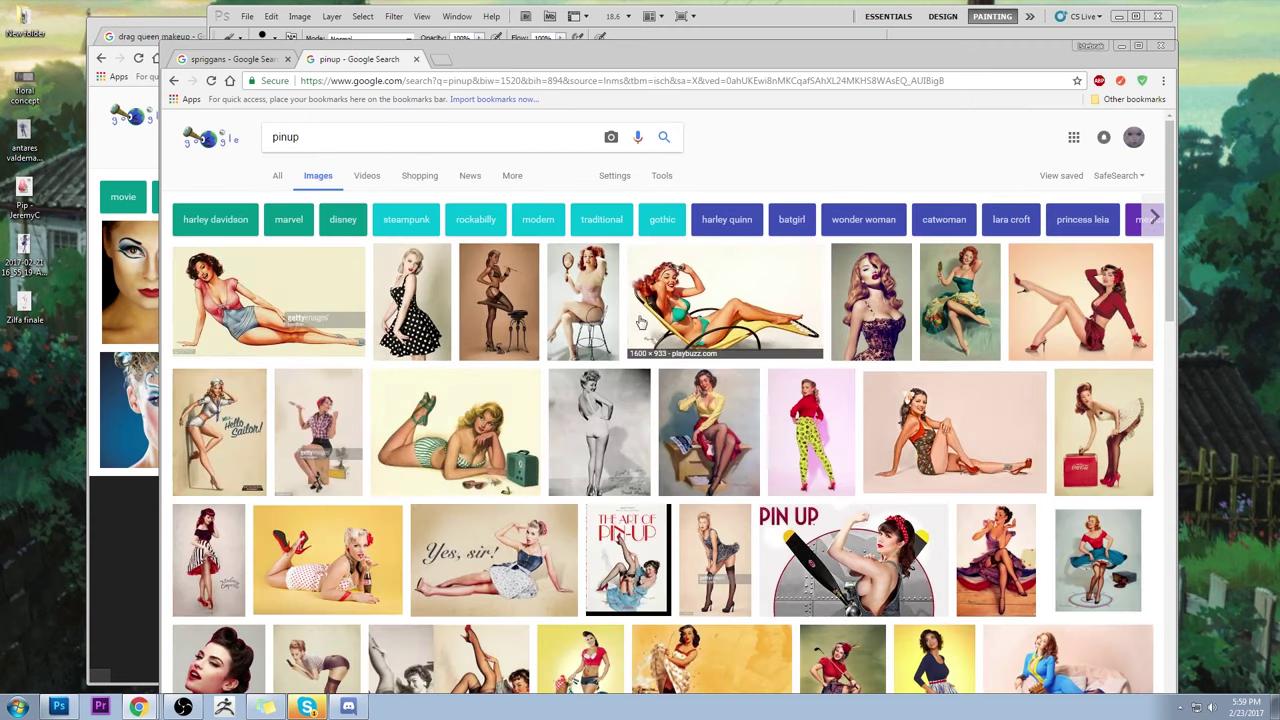
# - Preview the leopard-dress and reclining pin-up images, then add a blank tab
pyautogui.click(849, 326)
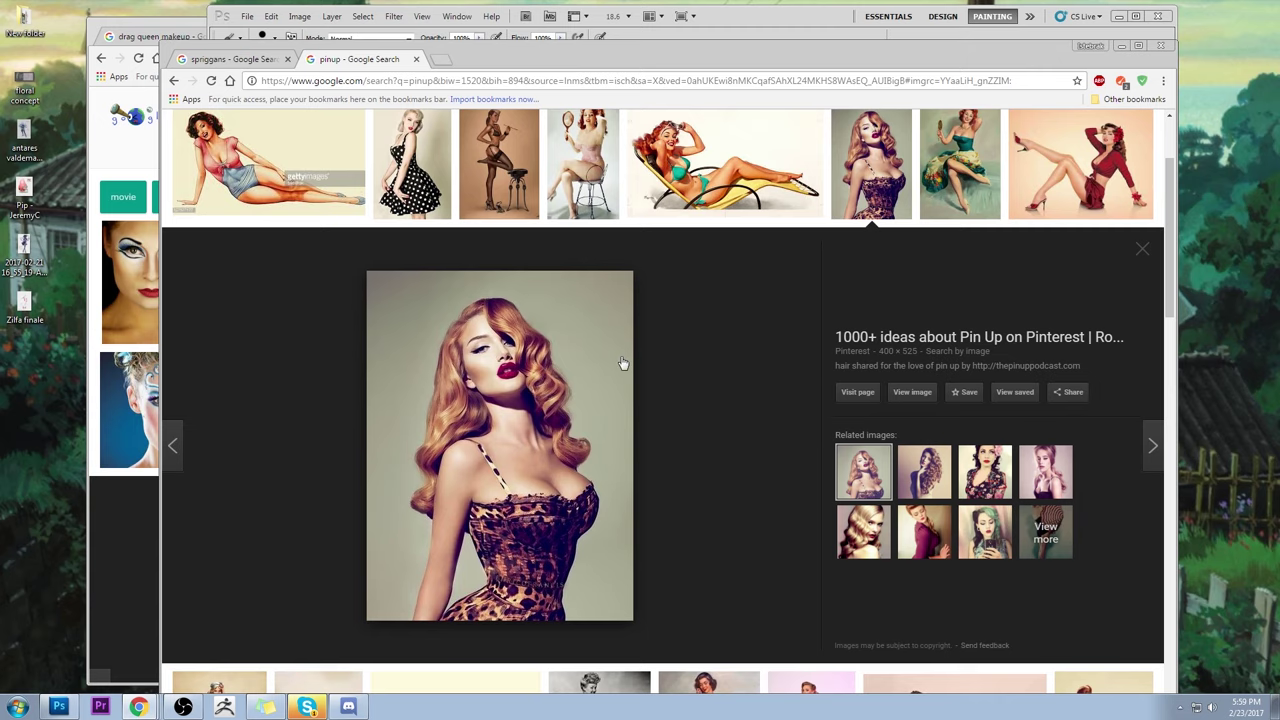
pyautogui.click(733, 158)
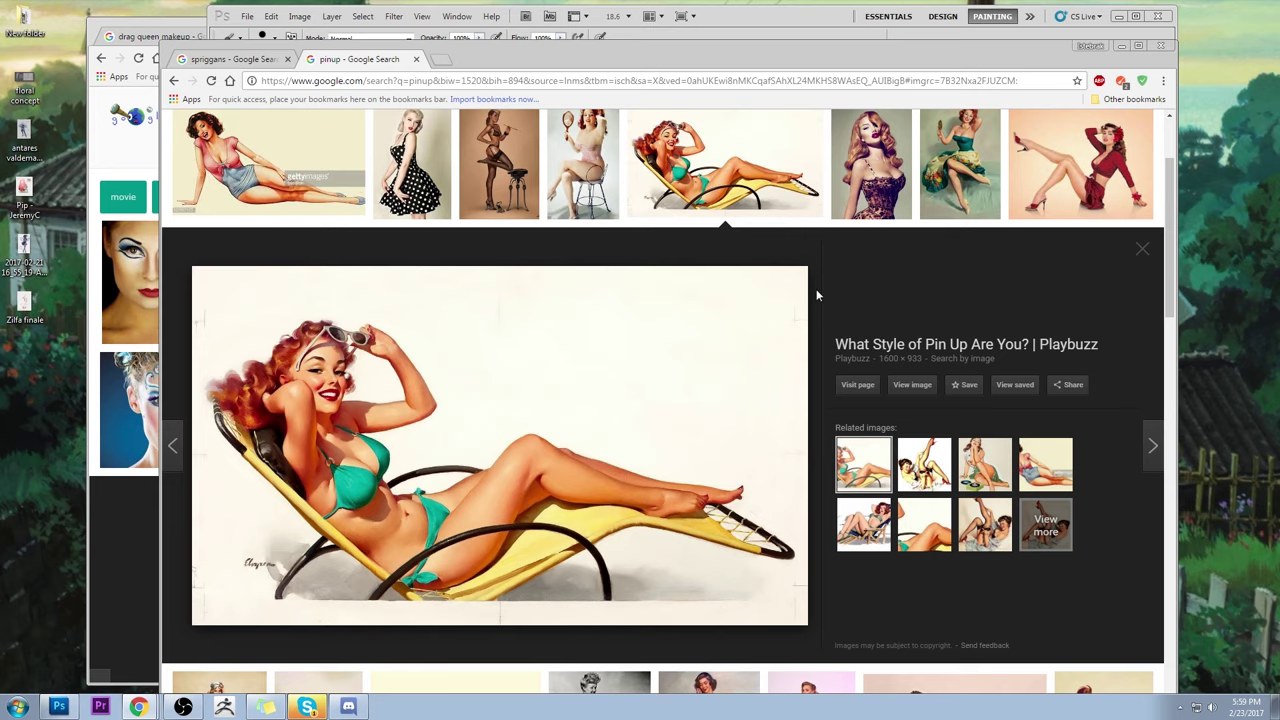
pyautogui.scroll(2, 840, 385)
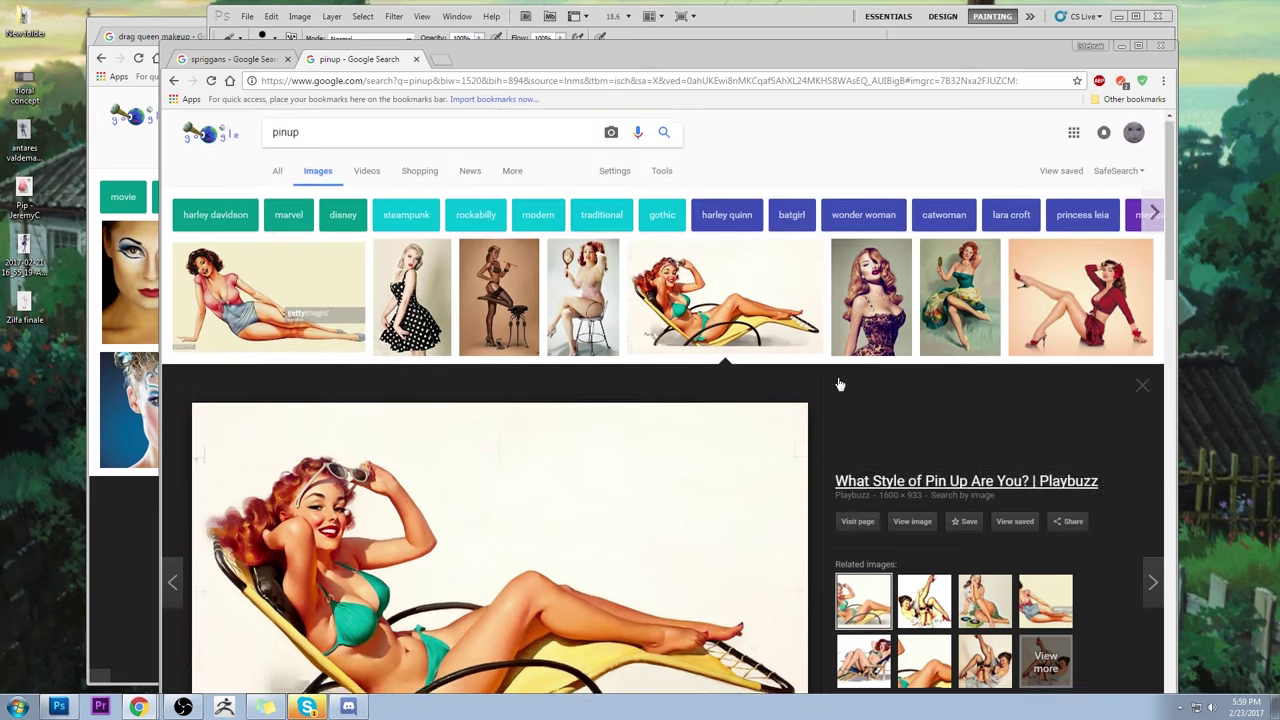
pyautogui.click(441, 60)
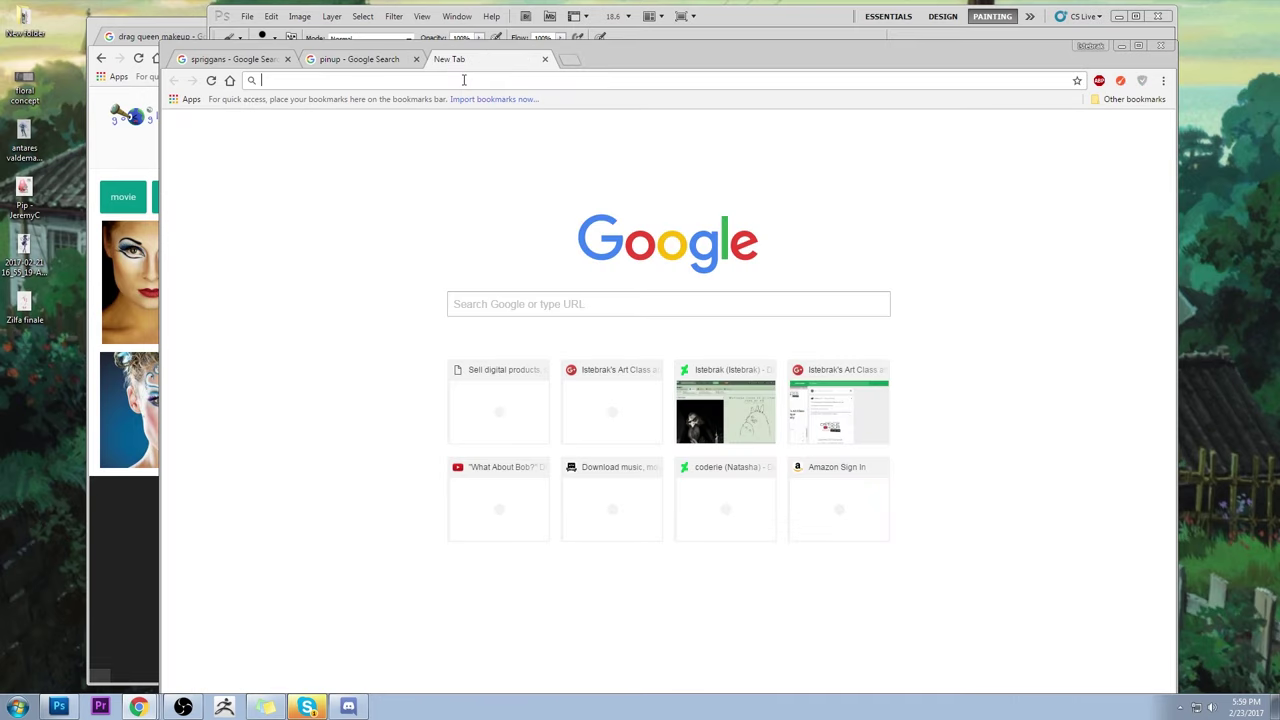
# - Switch among the pinup, blank and spriggans tabs, scroll the spriggan results, and close the spriggans tab
pyautogui.click(357, 61)
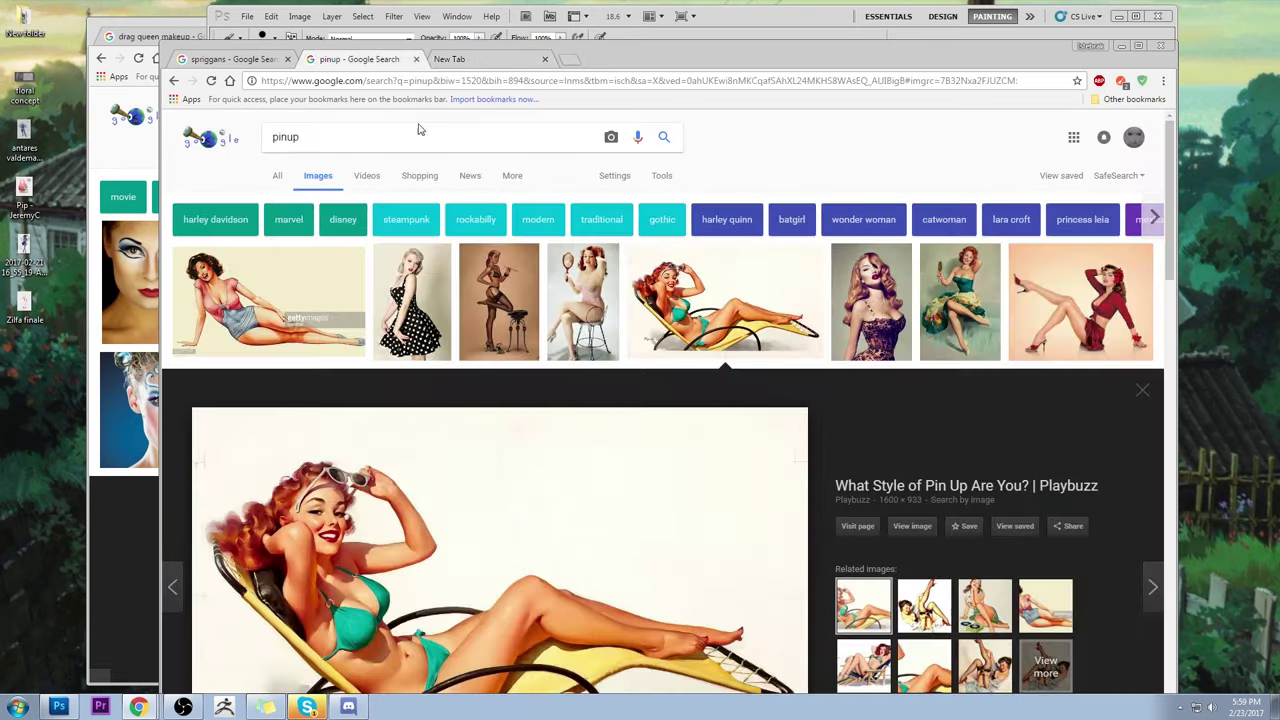
pyautogui.click(449, 59)
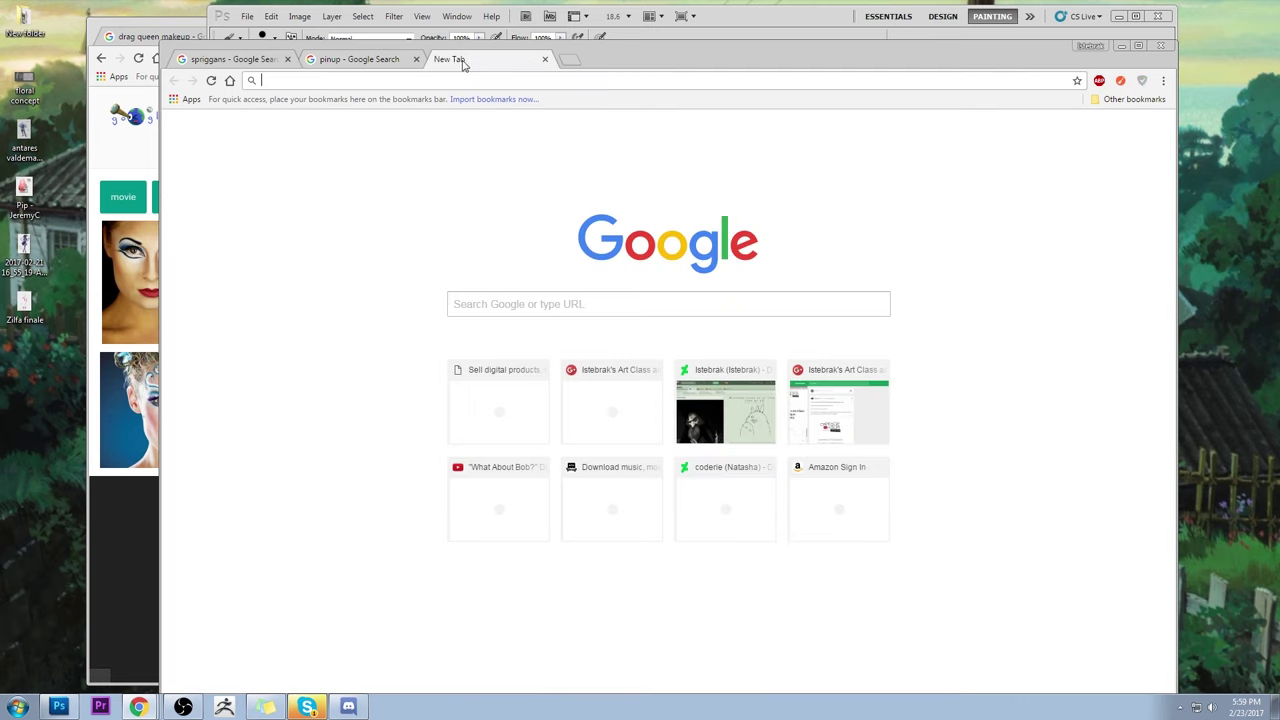
pyautogui.click(325, 60)
pyautogui.click(460, 60)
pyautogui.click(265, 60)
pyautogui.scroll(-3, 838, 521)
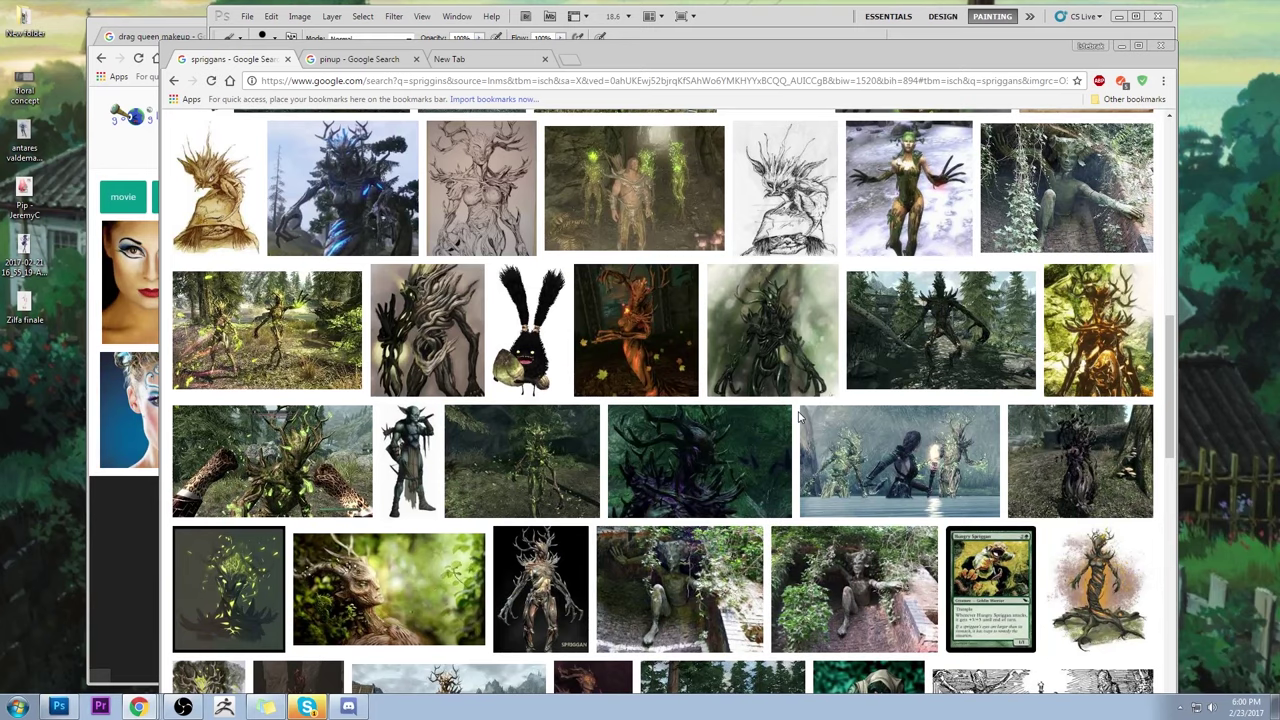
pyautogui.scroll(9, 798, 418)
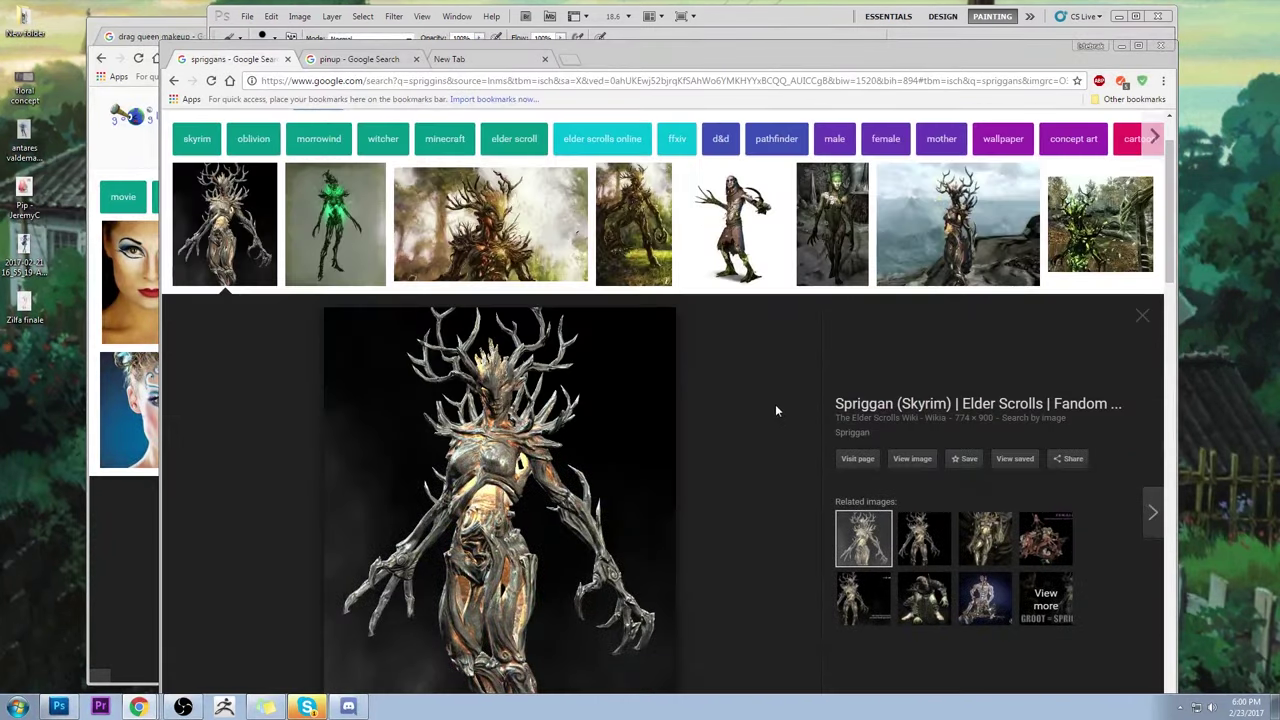
pyautogui.scroll(-1, 746, 363)
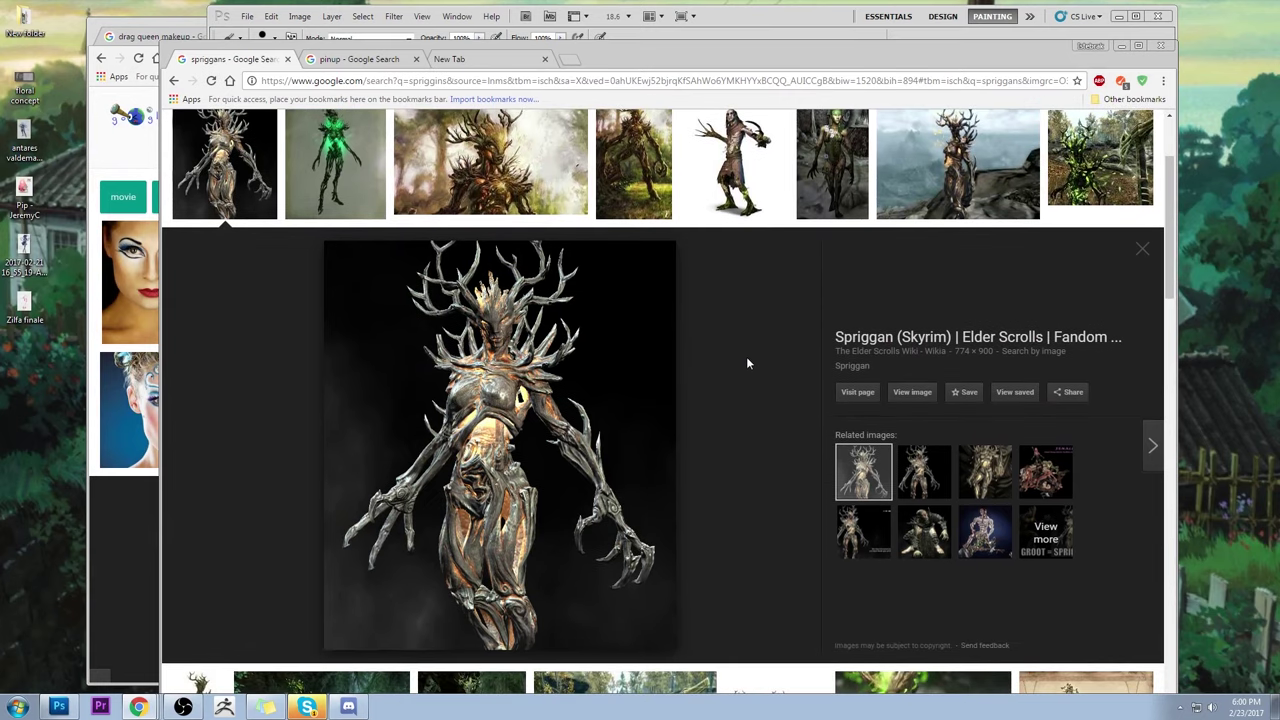
pyautogui.scroll(2, 746, 363)
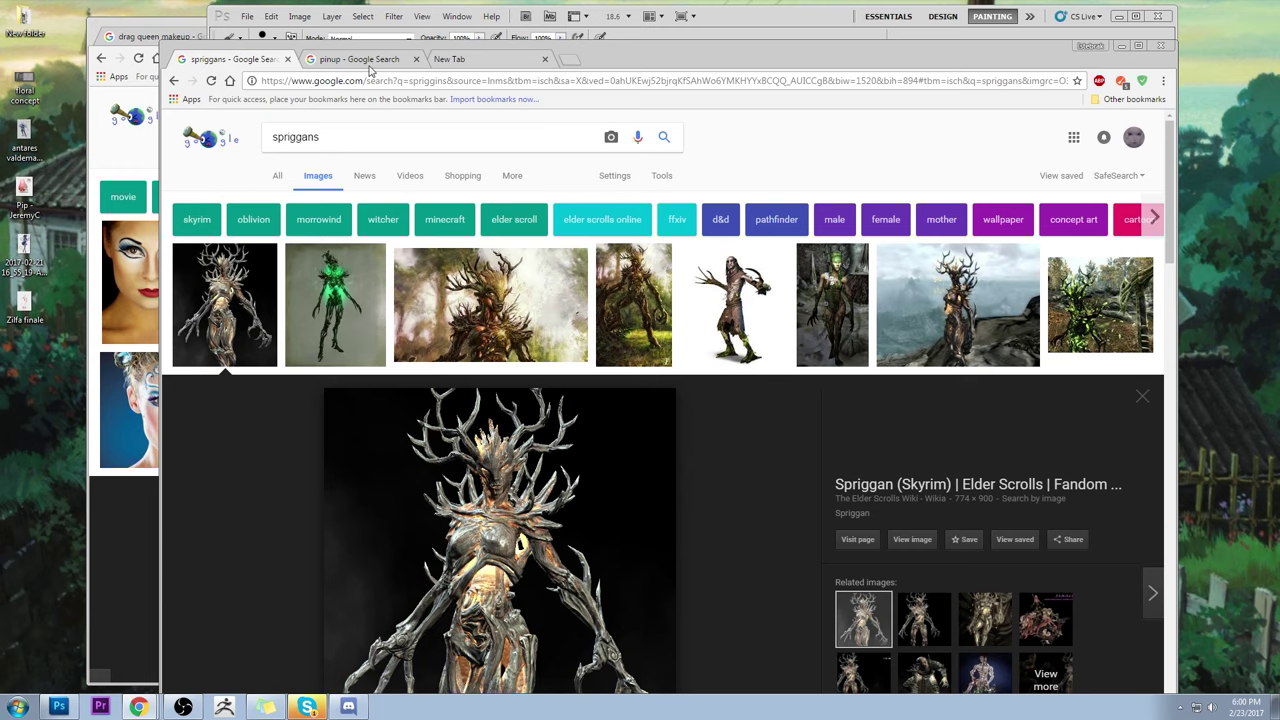
pyautogui.click(287, 58)
# - Close the leftover browser tabs, zoom into the torso, and set the paint colour to cyan (R 0)
pyautogui.click(287, 58)
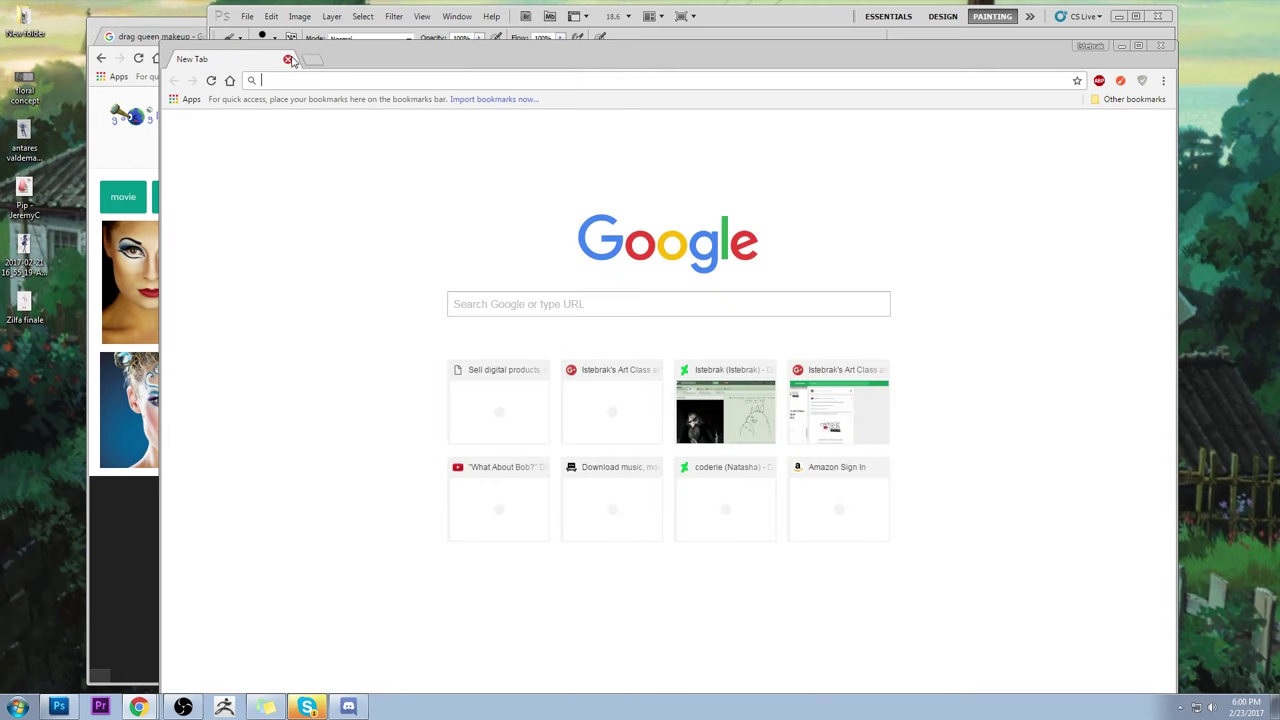
pyautogui.click(287, 58)
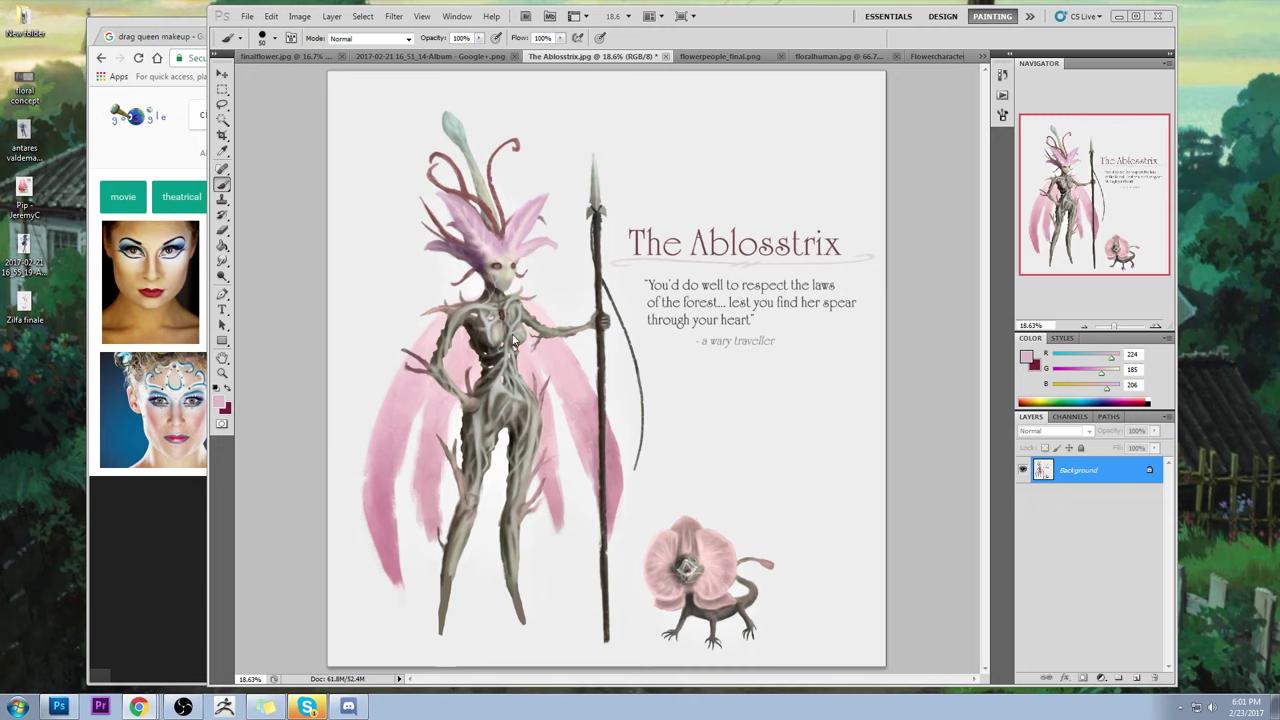
pyautogui.moveTo(515, 342); pyautogui.dragTo(610, 342)
pyautogui.moveTo(1070, 358); pyautogui.dragTo(1050, 358)
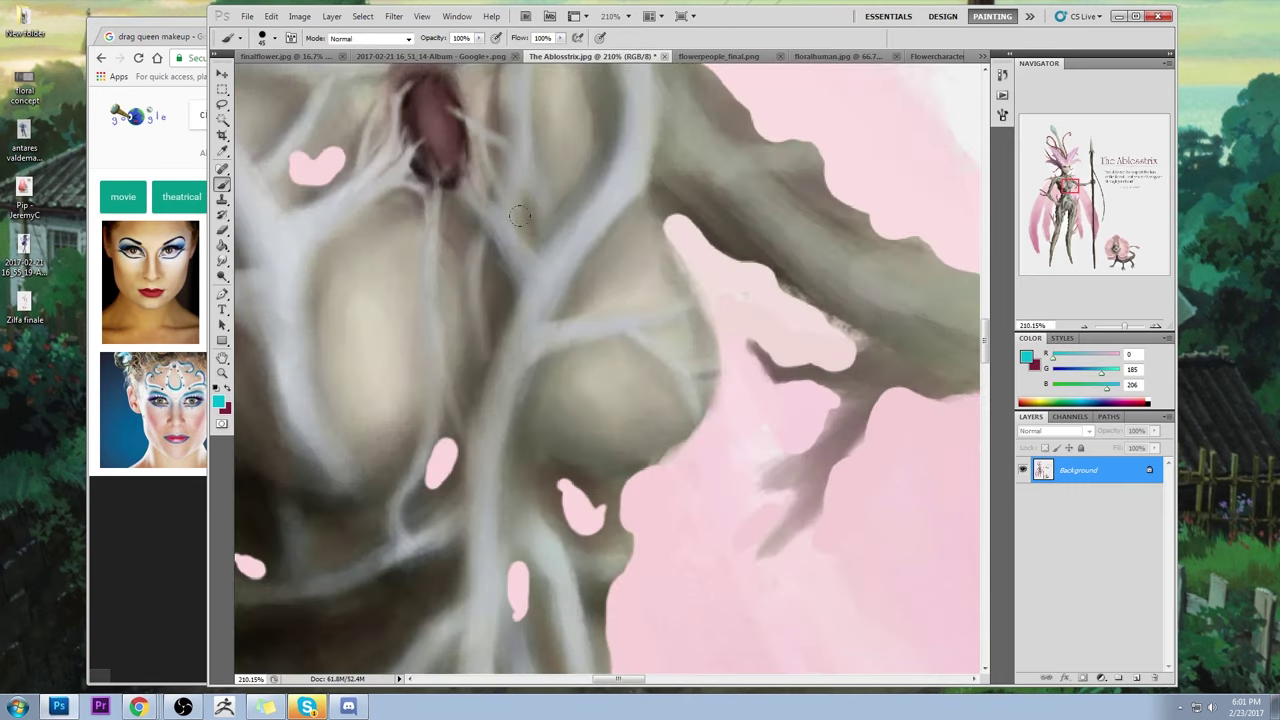
# - Paint a thin cyan guide line down the torso, undoing the extra strokes, then use a 60 px brush
pyautogui.moveTo(585, 223)
pyautogui.mouseDown()
pyautogui.moveTo(528, 312)
pyautogui.moveTo(549, 289)
pyautogui.moveTo(505, 415)
pyautogui.mouseUp()
pyautogui.moveTo(485, 218); pyautogui.dragTo(533, 277)
pyautogui.moveTo(507, 175); pyautogui.dragTo(540, 262)
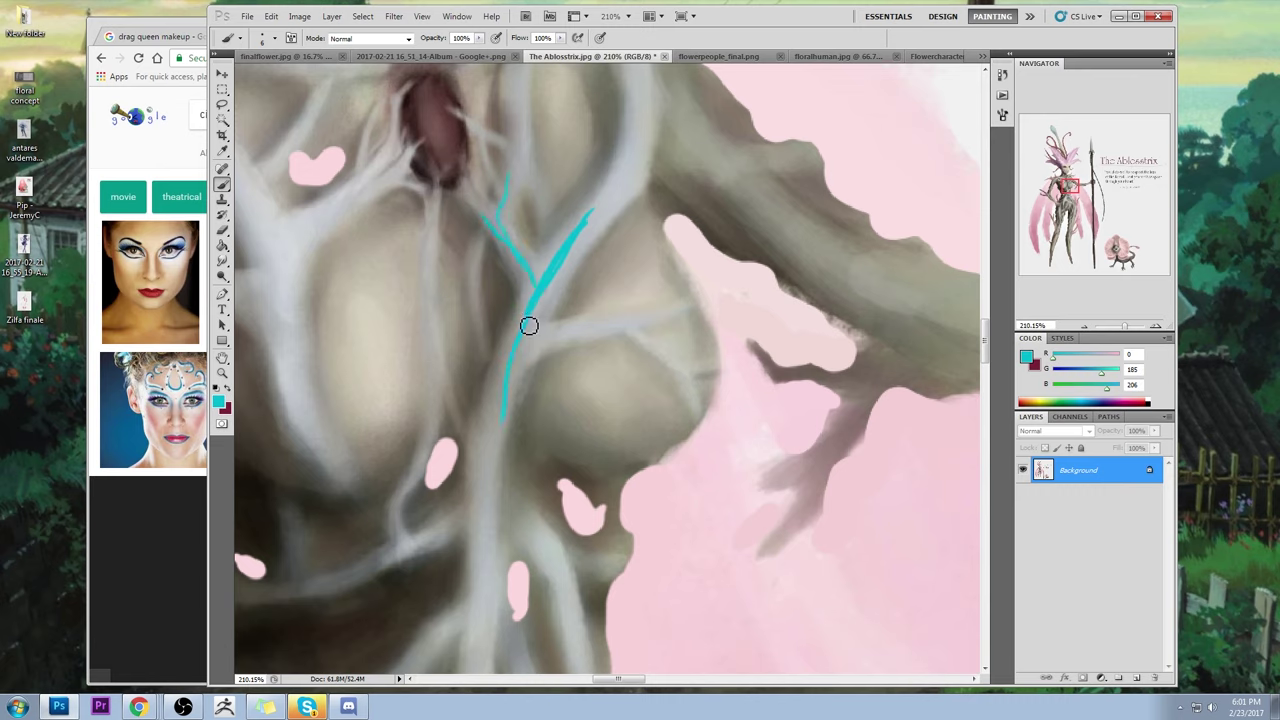
pyautogui.moveTo(510, 356); pyautogui.dragTo(678, 310)
pyautogui.hotkey('ctrl', 'alt', 'z')
pyautogui.hotkey('ctrl', 'alt', 'z')
pyautogui.hotkey('ctrl', 'alt', 'z')
pyautogui.hotkey('ctrl', 'alt', 'z')
pyautogui.hotkey('ctrl', '0')
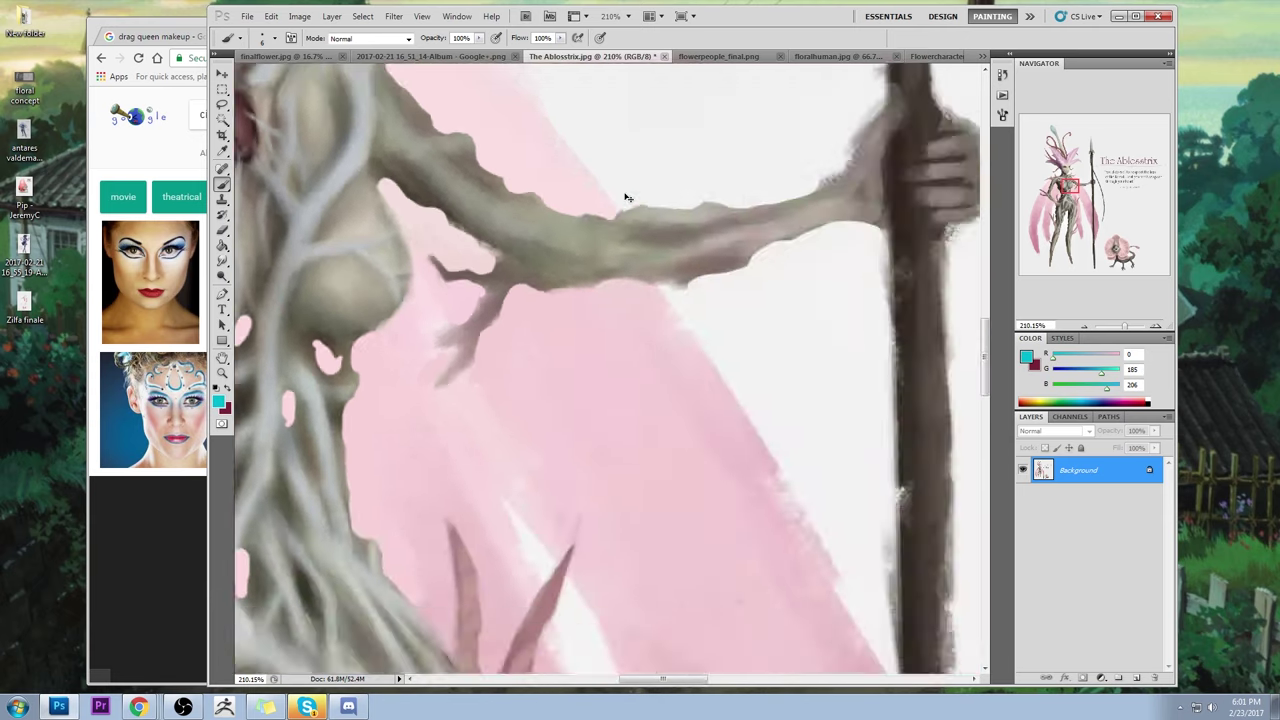
pyautogui.moveTo(495, 318); pyautogui.dragTo(476, 472)
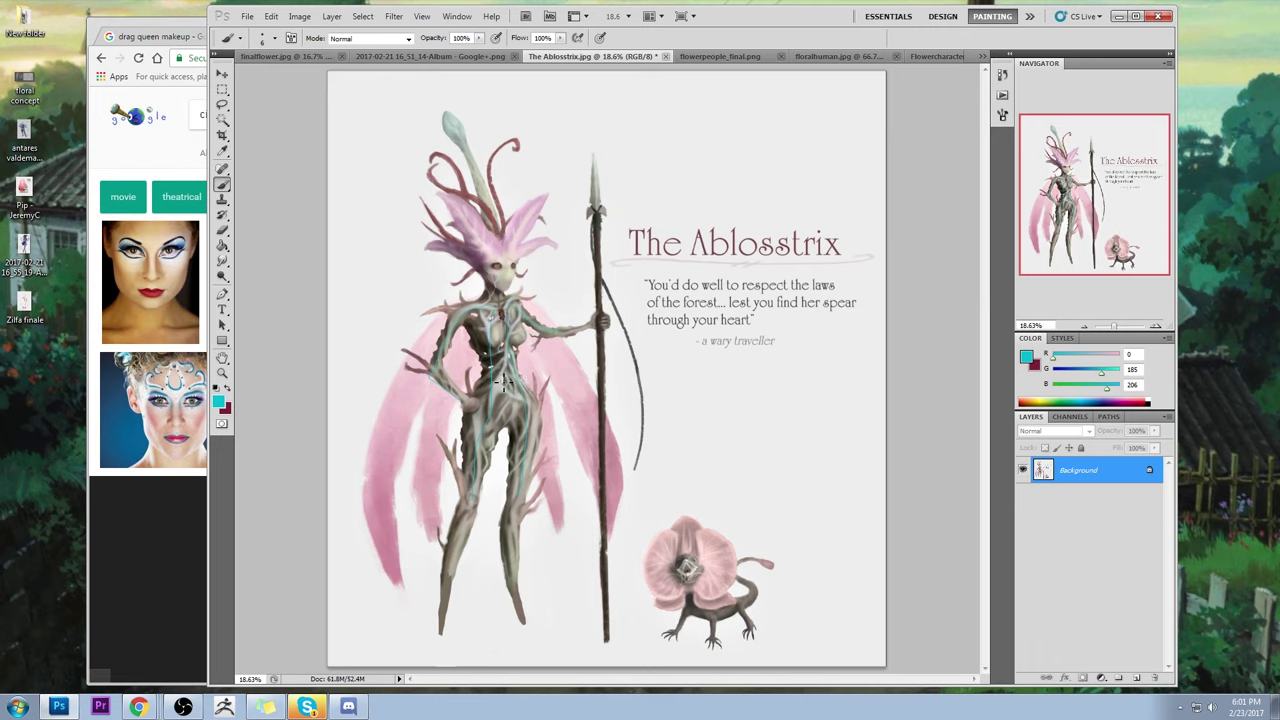
pyautogui.press(']')
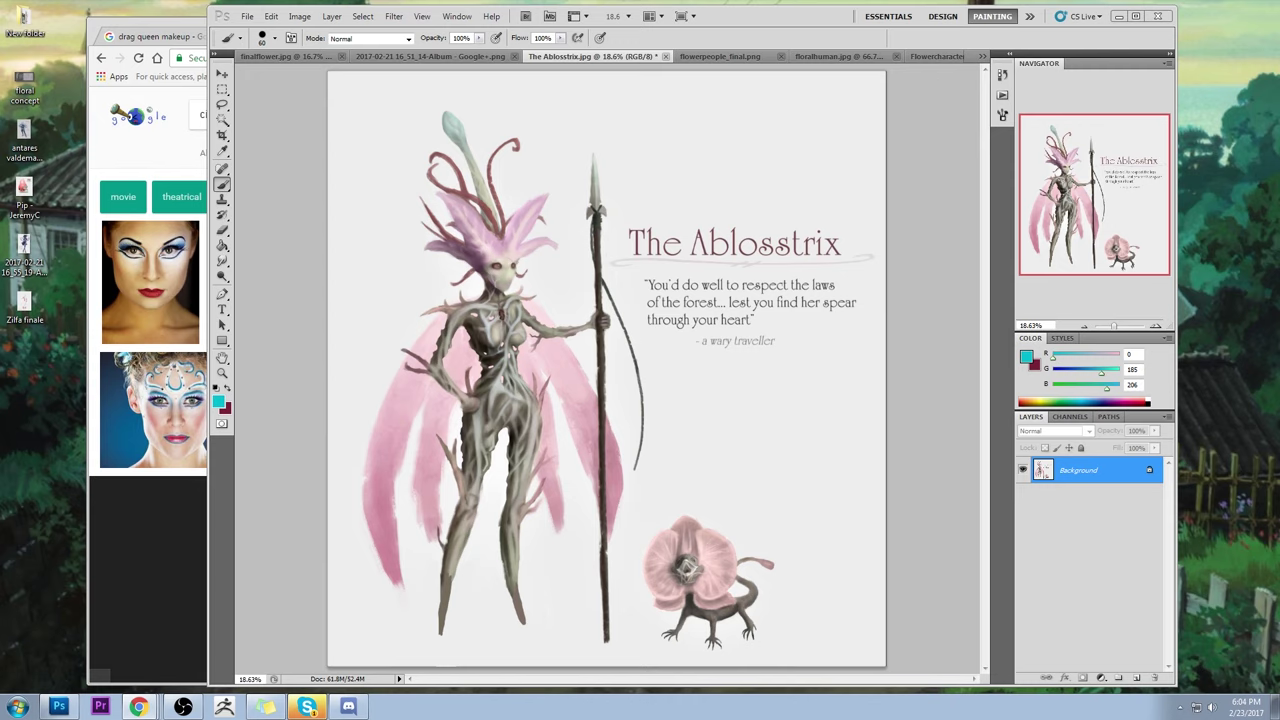
# - Add Layer 1 above the background and set the foreground colour to brighter cyan 00e5ff
pyautogui.press('v')
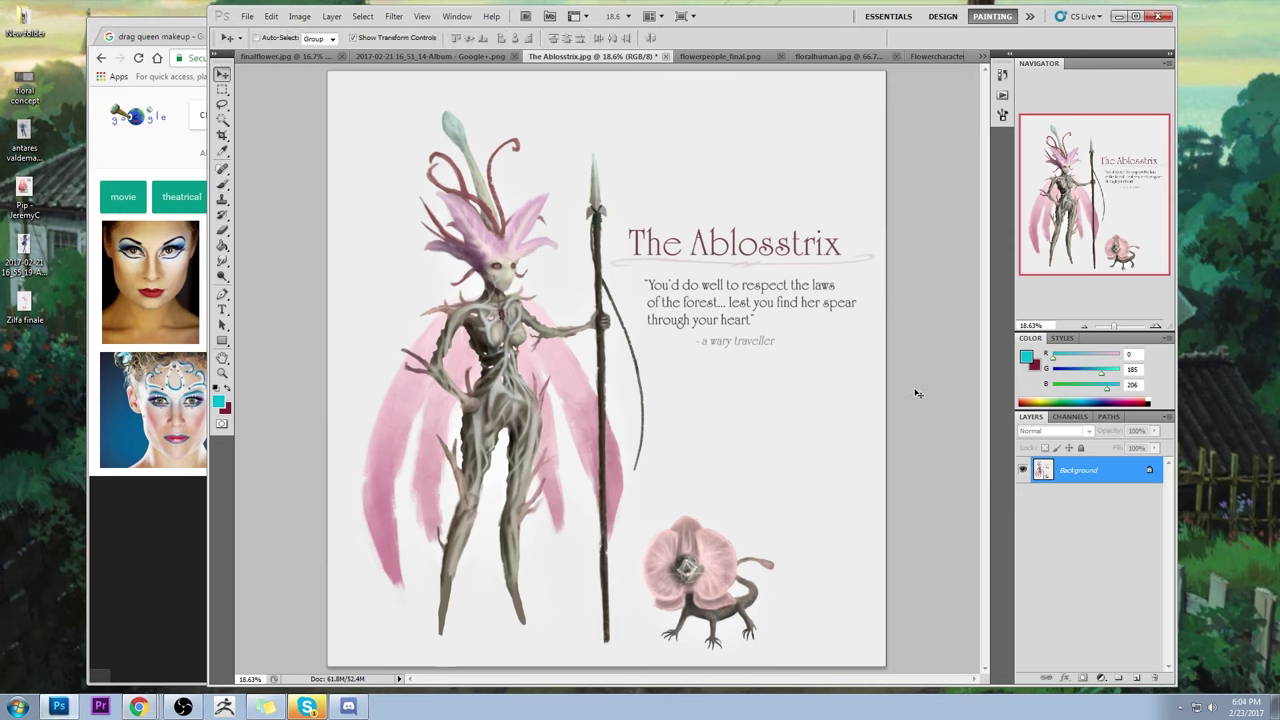
pyautogui.press('b')
pyautogui.click(1136, 677)
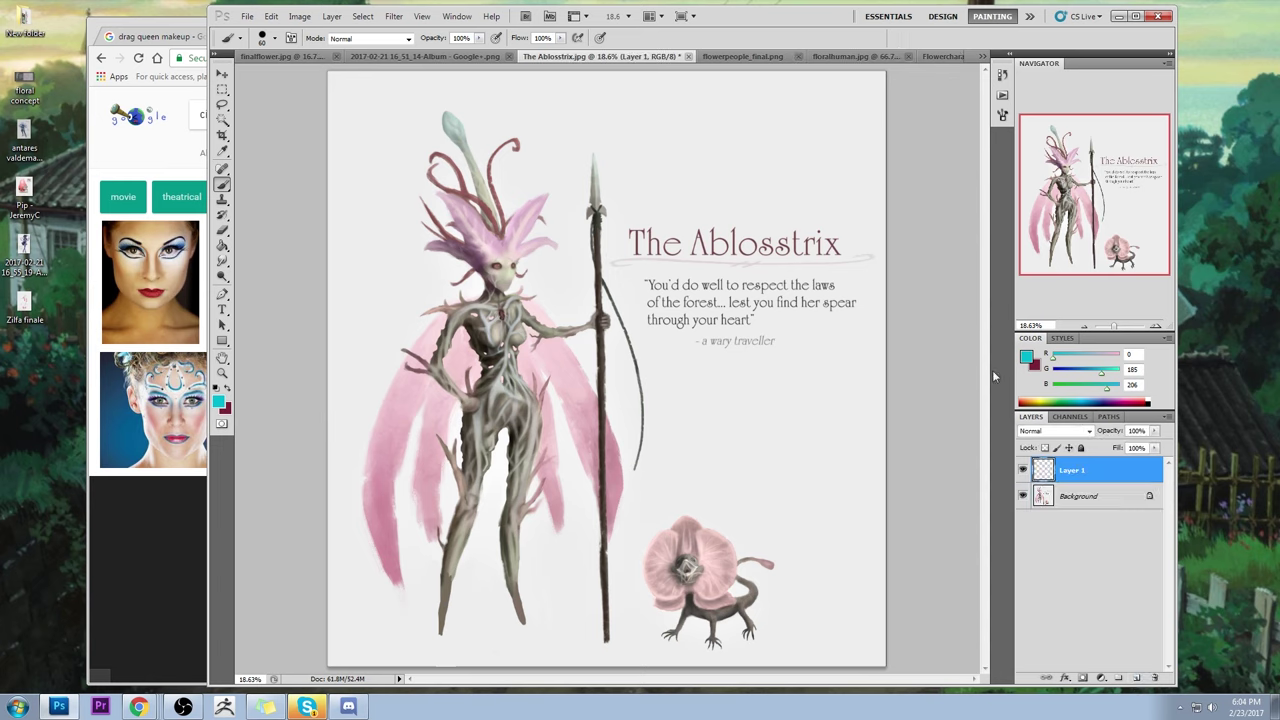
pyautogui.click(1026, 356)
pyautogui.moveTo(1026, 356); pyautogui.dragTo(1075, 176)
pyautogui.click(1174, 197)
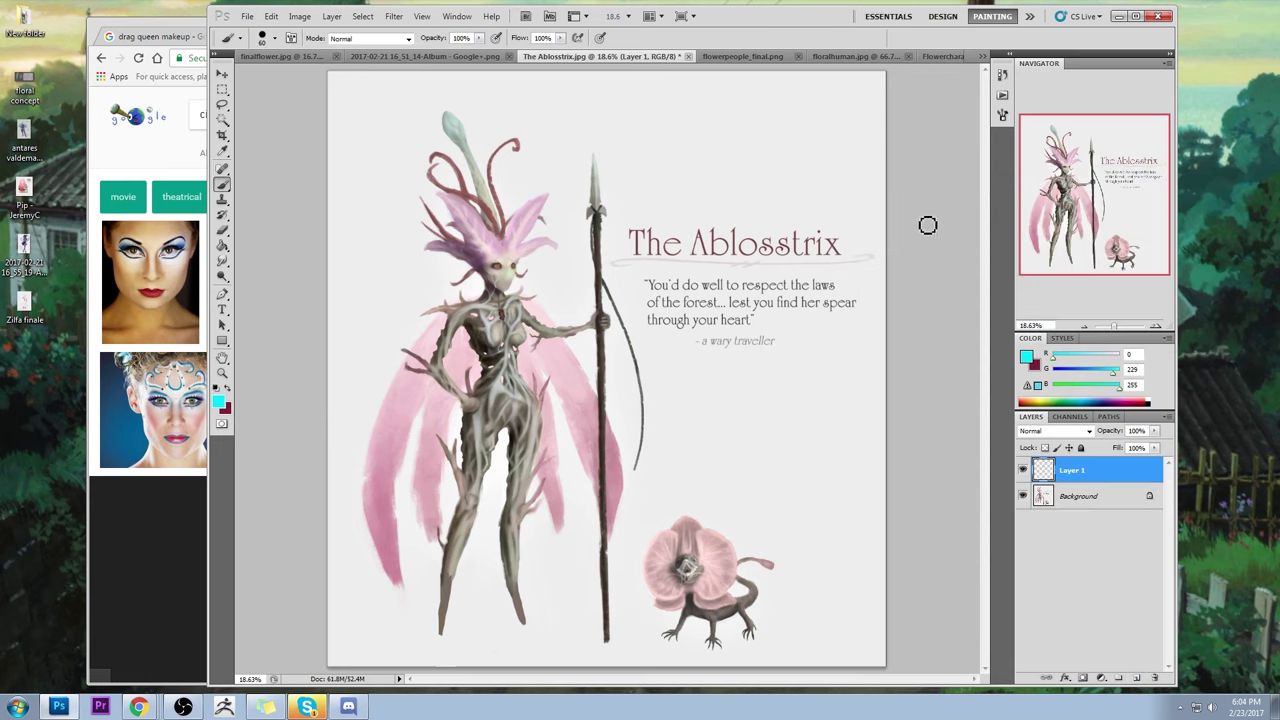
# - Sketch trial cyan curves along the left wing, lower torso and legs, undoing the leg and spear strokes
pyautogui.moveTo(468, 300)
pyautogui.mouseDown()
pyautogui.moveTo(387, 447)
pyautogui.moveTo(405, 582)
pyautogui.mouseUp()
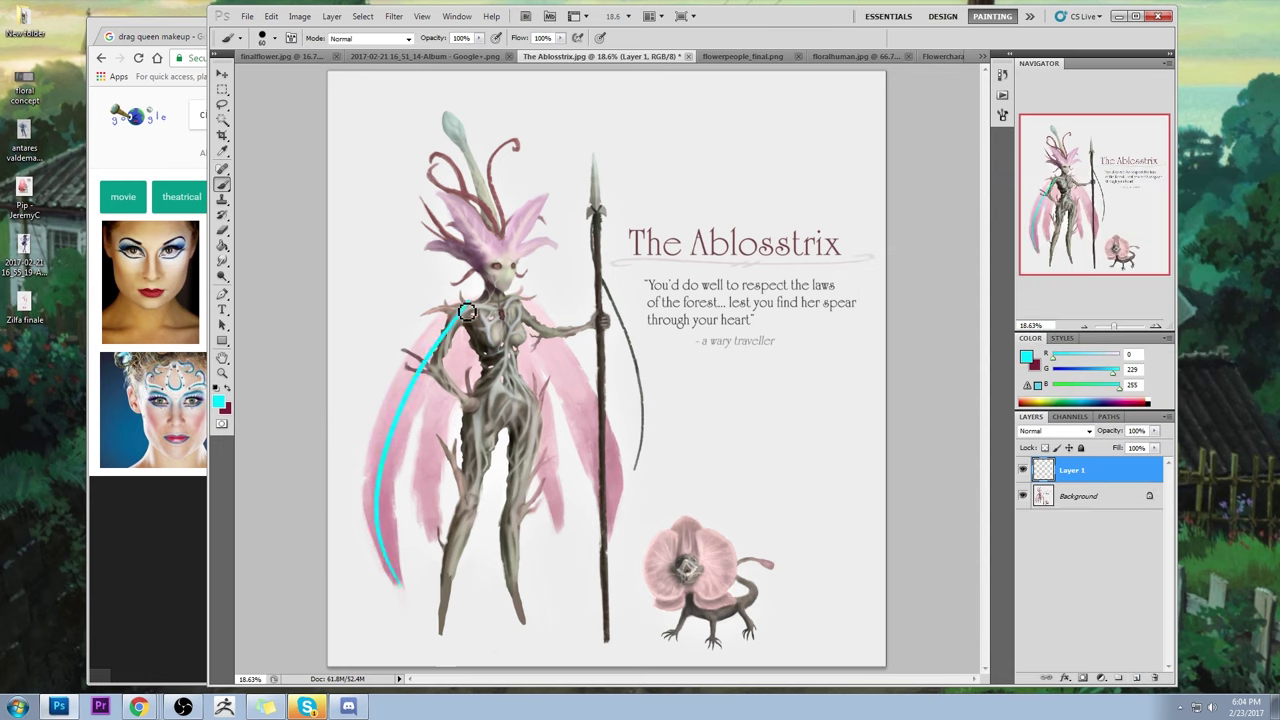
pyautogui.moveTo(458, 310); pyautogui.dragTo(389, 448)
pyautogui.moveTo(460, 308); pyautogui.dragTo(406, 477)
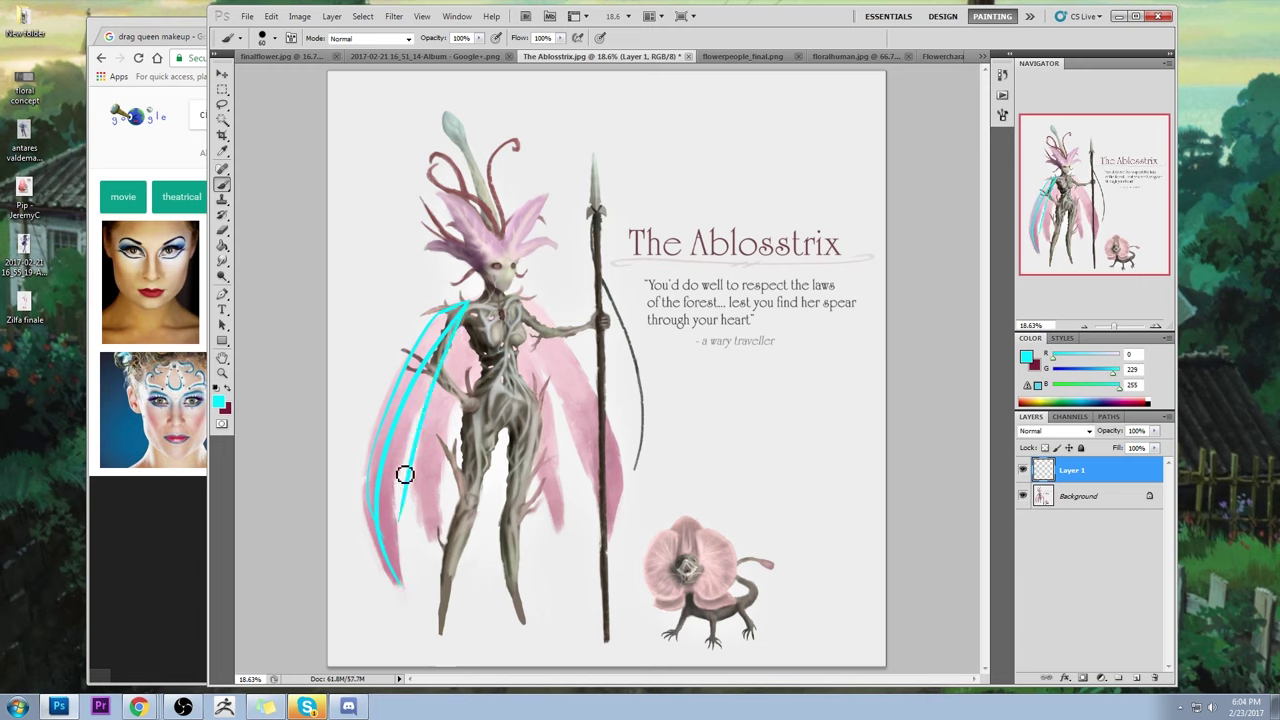
pyautogui.hotkey('ctrl', 'z')
pyautogui.moveTo(462, 305); pyautogui.dragTo(412, 585)
pyautogui.moveTo(388, 478); pyautogui.dragTo(560, 546)
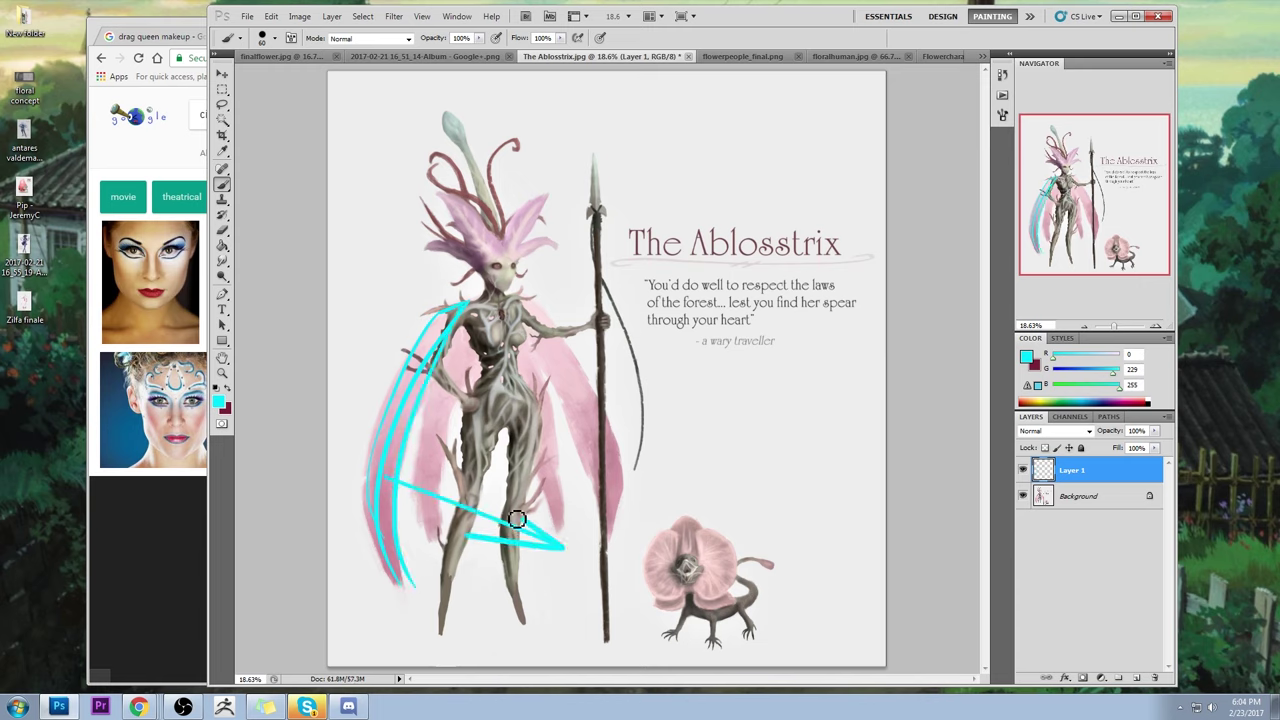
pyautogui.moveTo(434, 457); pyautogui.dragTo(565, 589)
pyautogui.moveTo(545, 452)
pyautogui.mouseDown()
pyautogui.moveTo(512, 567)
pyautogui.moveTo(540, 580)
pyautogui.mouseUp()
pyautogui.moveTo(605, 455)
pyautogui.mouseDown()
pyautogui.moveTo(597, 505)
pyautogui.moveTo(614, 545)
pyautogui.mouseUp()
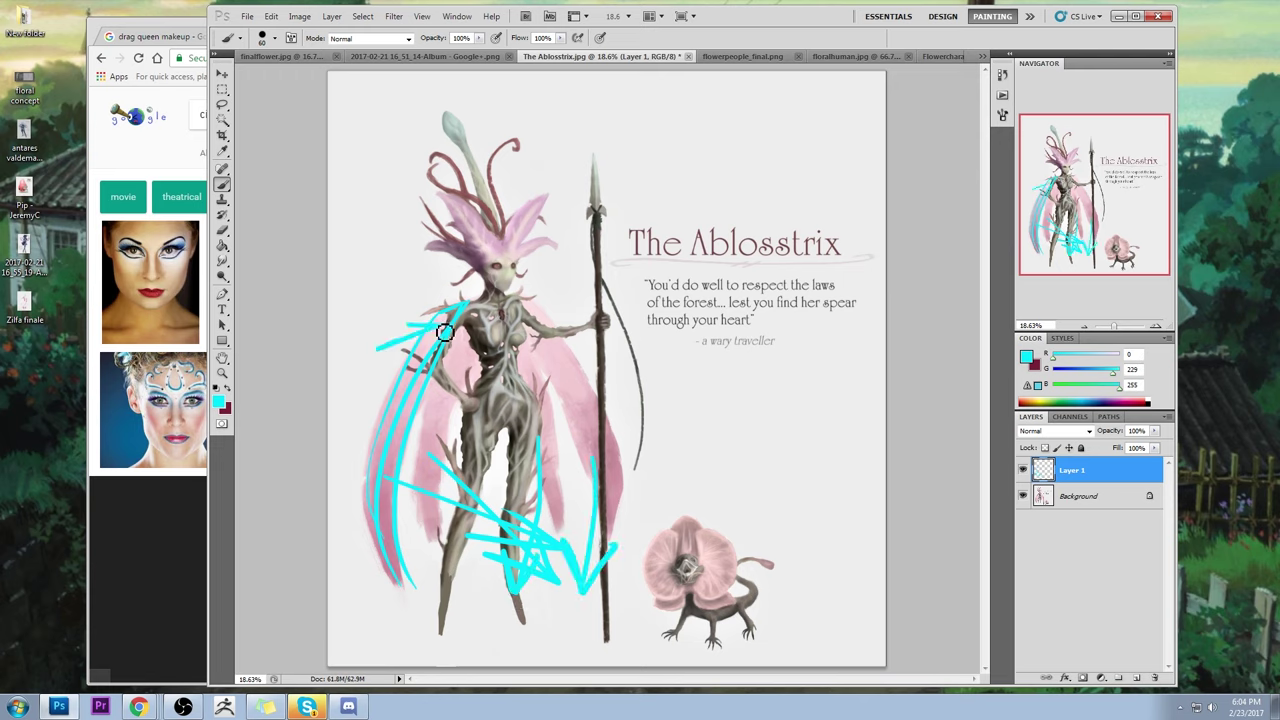
pyautogui.hotkey('ctrl', 'alt', 'z')
pyautogui.hotkey('ctrl', 'alt', 'z')
pyautogui.hotkey('ctrl', 'alt', 'z')
pyautogui.hotkey('ctrl', 'alt', 'z')
pyautogui.hotkey('ctrl', 'alt', 'z')
pyautogui.hotkey('ctrl', 'alt', 'z')
pyautogui.hotkey('ctrl', 'alt', 'z')
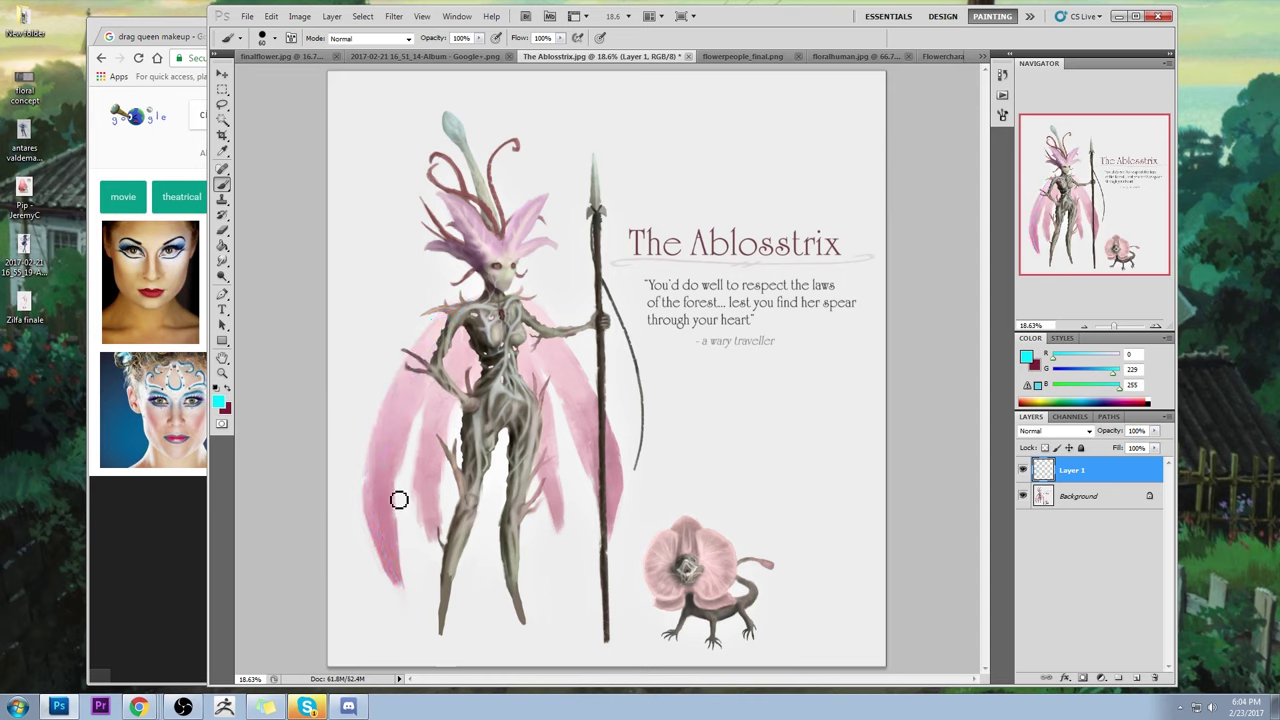
# - Try cyan direction arrows under the wings, down the legs and past the spear, then undo them
pyautogui.moveTo(386, 485); pyautogui.dragTo(385, 580)
pyautogui.moveTo(430, 474); pyautogui.dragTo(460, 576)
pyautogui.moveTo(533, 455); pyautogui.dragTo(551, 540)
pyautogui.moveTo(613, 458)
pyautogui.mouseDown()
pyautogui.moveTo(606, 540)
pyautogui.moveTo(585, 518)
pyautogui.moveTo(553, 553)
pyautogui.mouseUp()
pyautogui.moveTo(386, 568); pyautogui.dragTo(416, 562)
pyautogui.moveTo(480, 428); pyautogui.dragTo(713, 450)
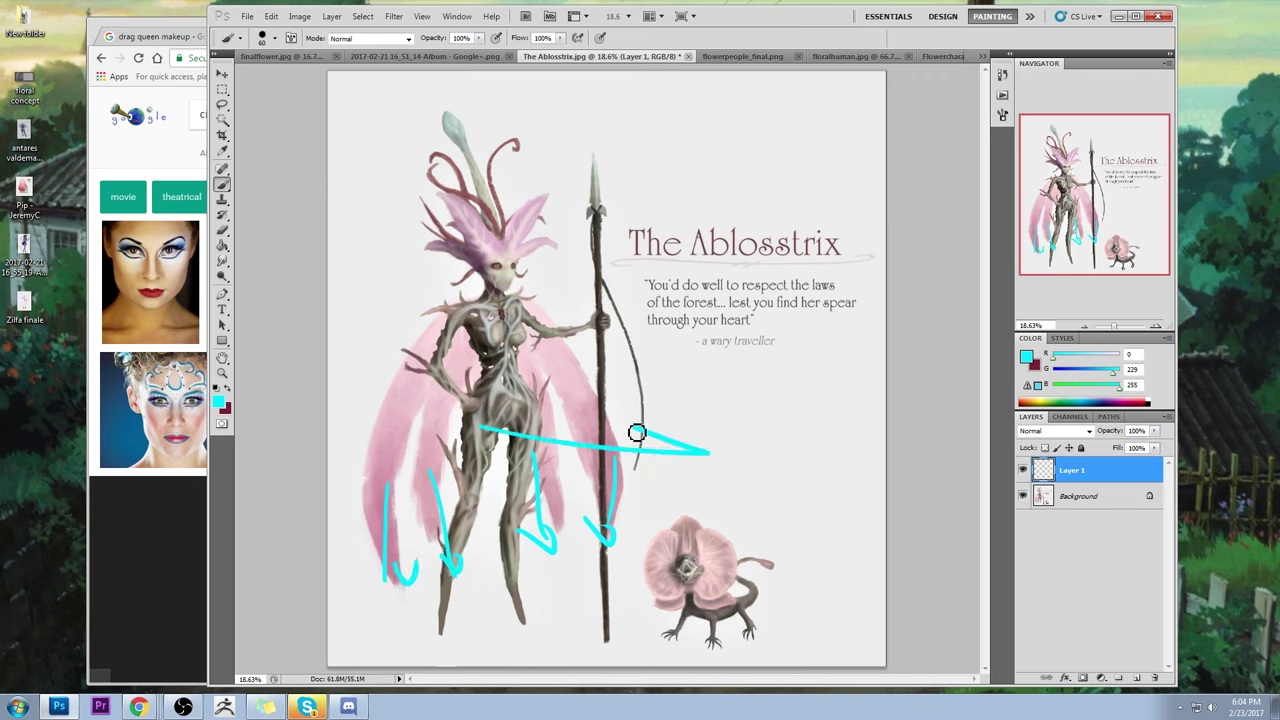
pyautogui.moveTo(632, 426); pyautogui.dragTo(668, 468)
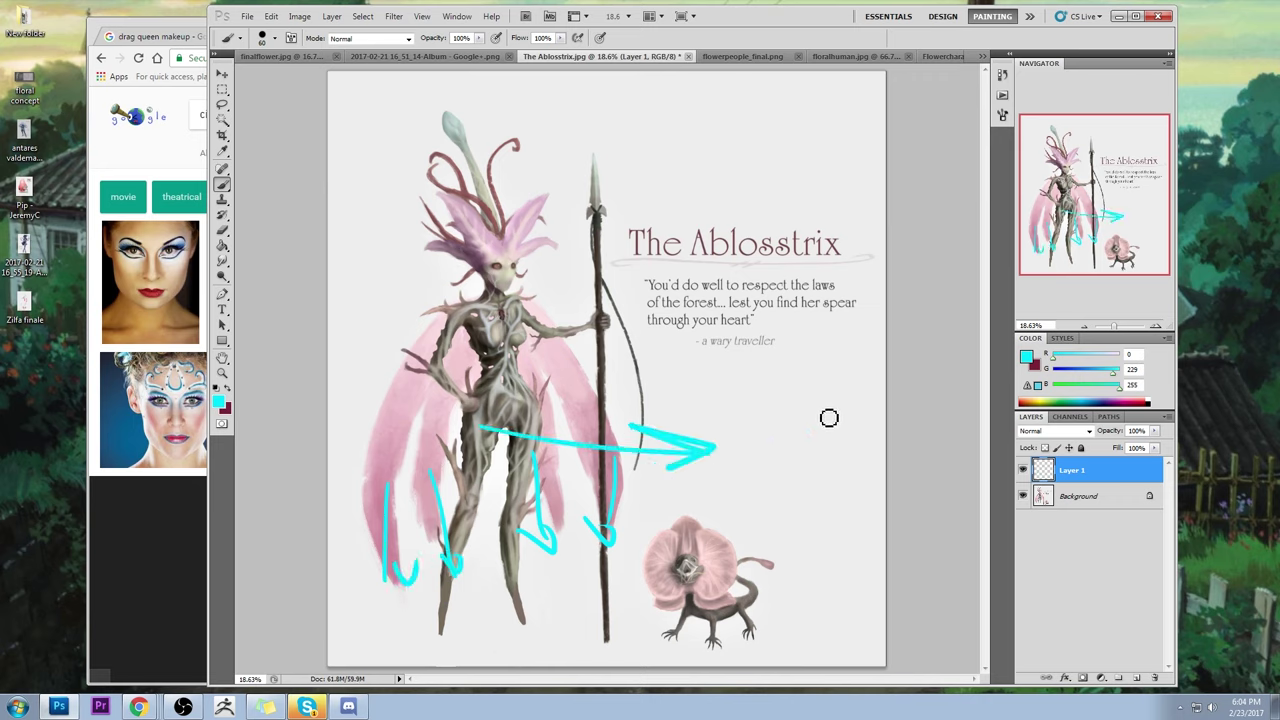
pyautogui.hotkey('ctrl', 'alt', 'z')
pyautogui.hotkey('ctrl', 'alt', 'z')
pyautogui.hotkey('ctrl', 'alt', 'z')
pyautogui.hotkey('ctrl', 'alt', 'z')
pyautogui.hotkey('ctrl', 'alt', 'z')
pyautogui.hotkey('ctrl', 'alt', 'z')
pyautogui.hotkey('ctrl', 'alt', 'z')
pyautogui.hotkey('ctrl', 'alt', 'z')
pyautogui.hotkey('ctrl', 'alt', 'z')
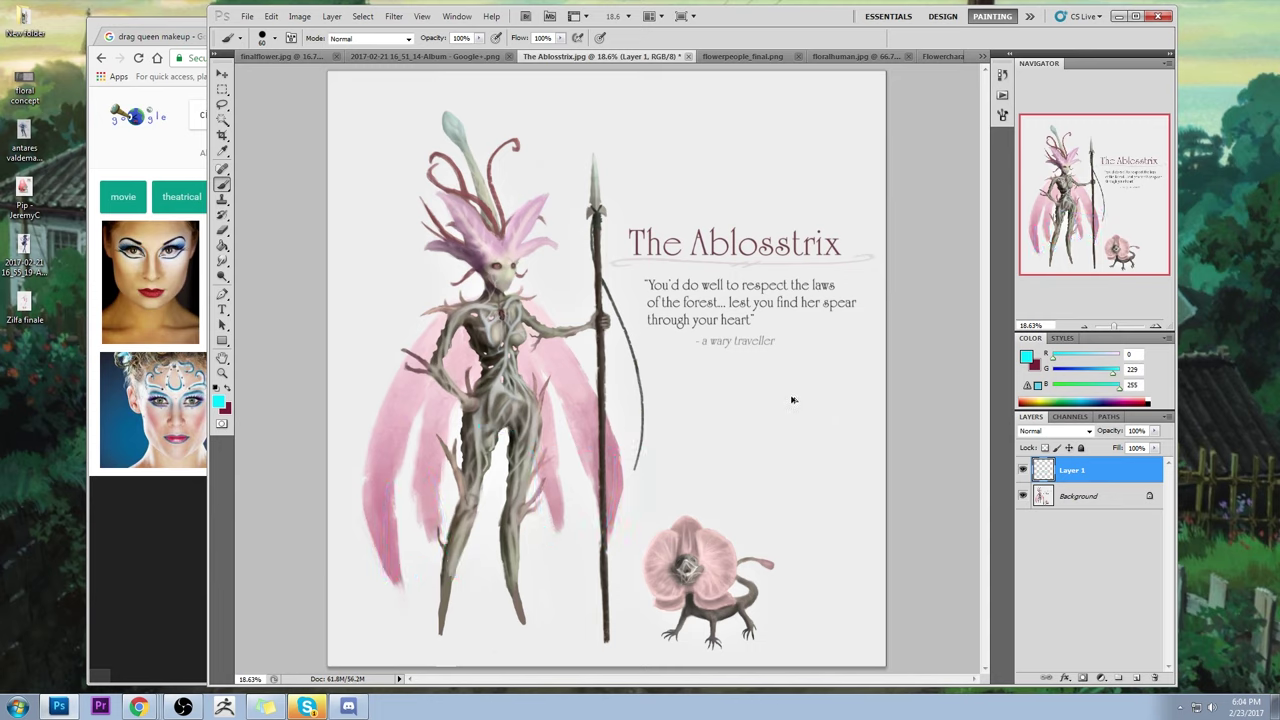
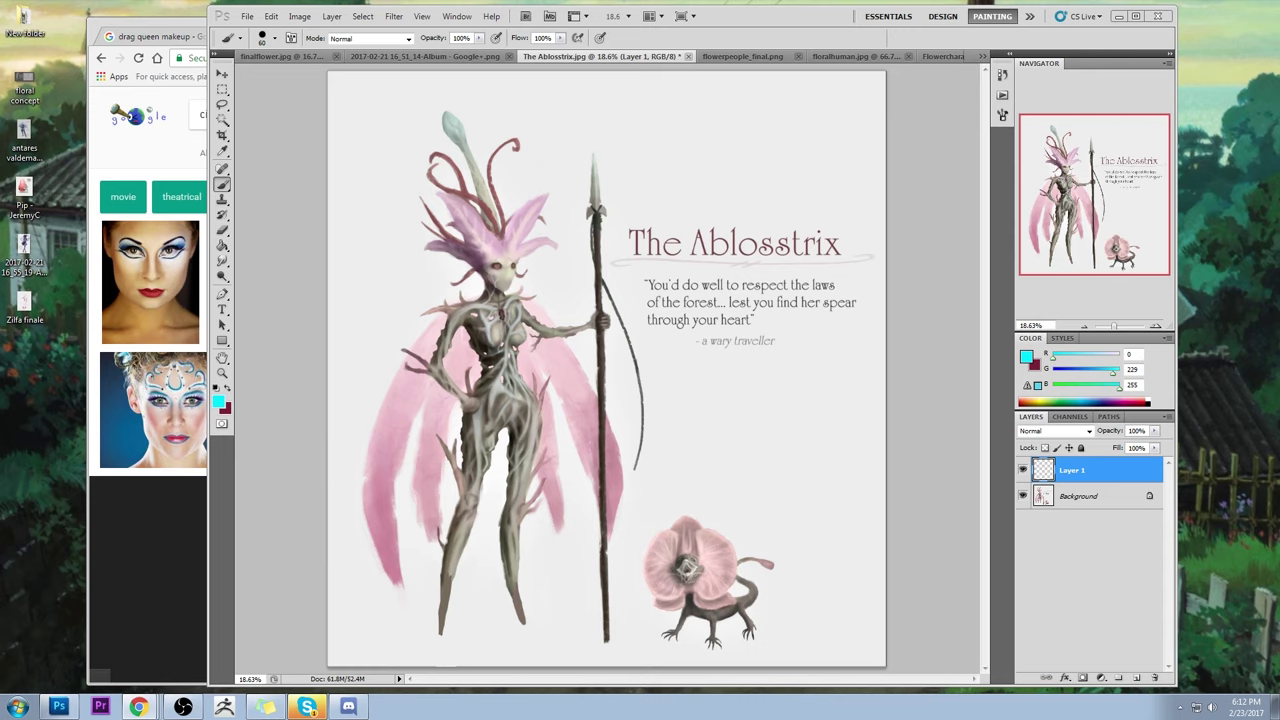
# - Flatten Layer 1 of The Ablosstrix sheet, then save and close the document
pyautogui.click(687, 57)
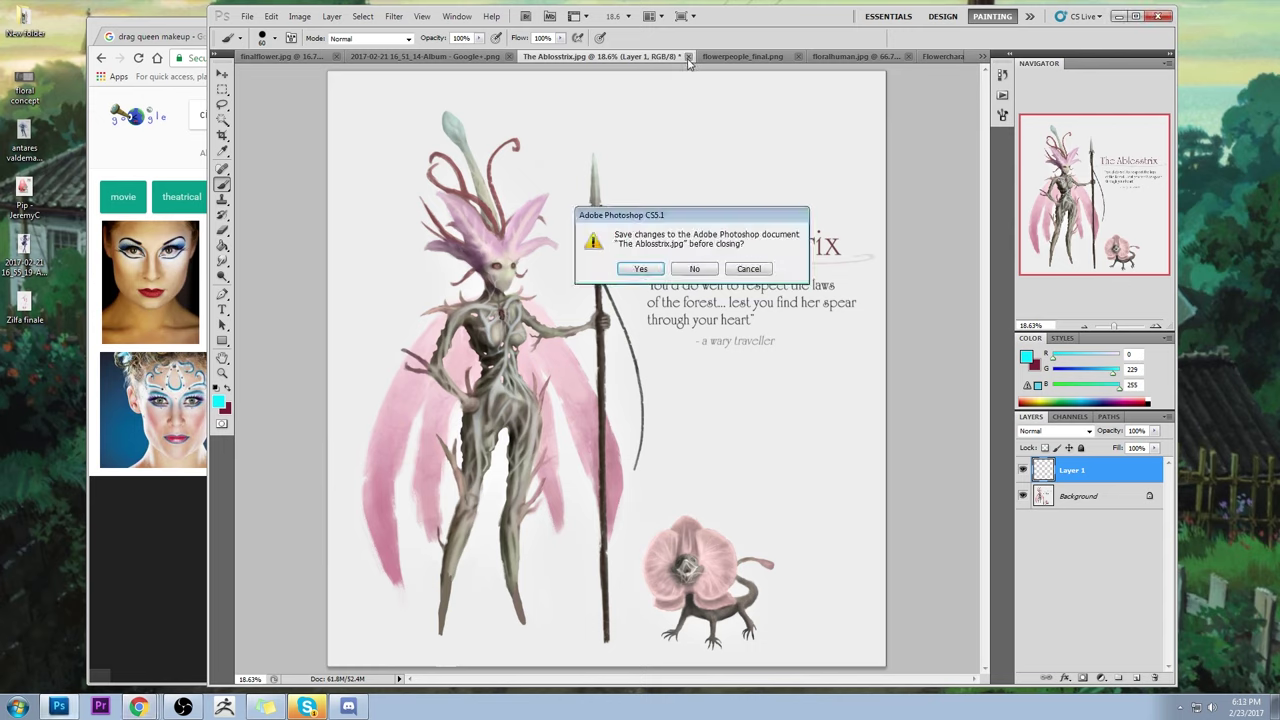
pyautogui.click(747, 269)
pyautogui.rightClick(1080, 478)
pyautogui.click(1110, 467)
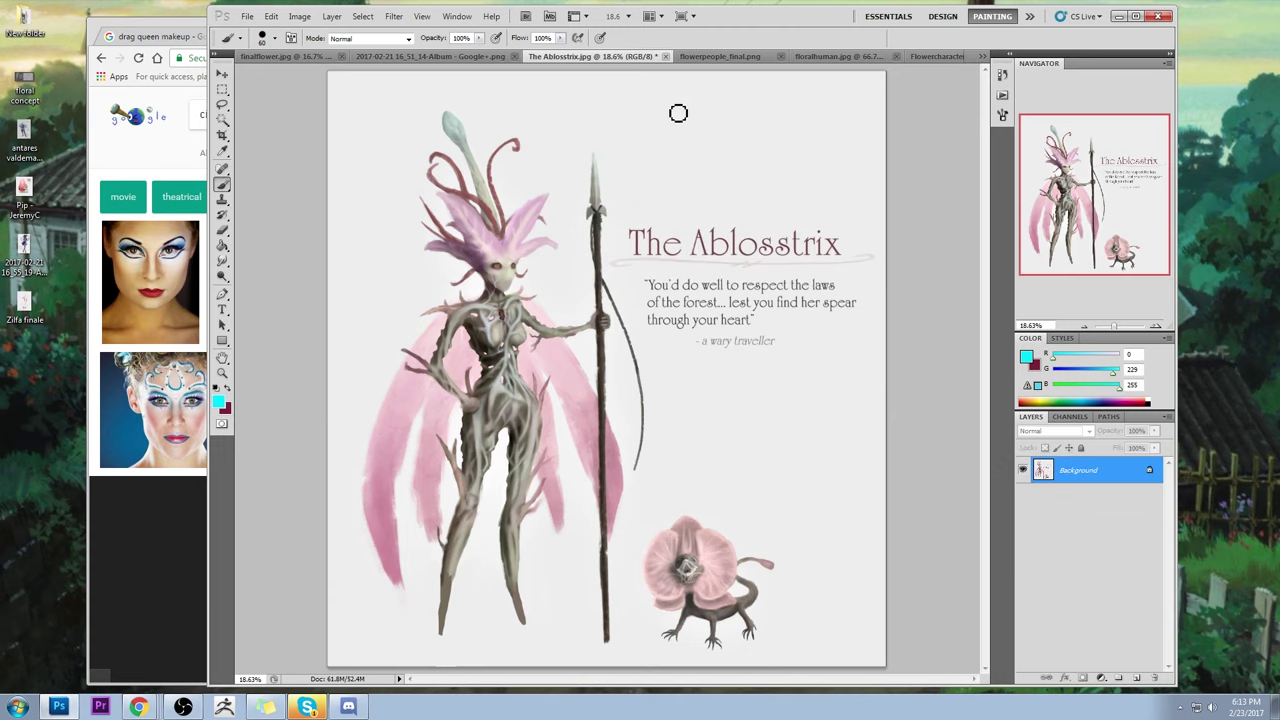
pyautogui.click(666, 57)
pyautogui.click(655, 272)
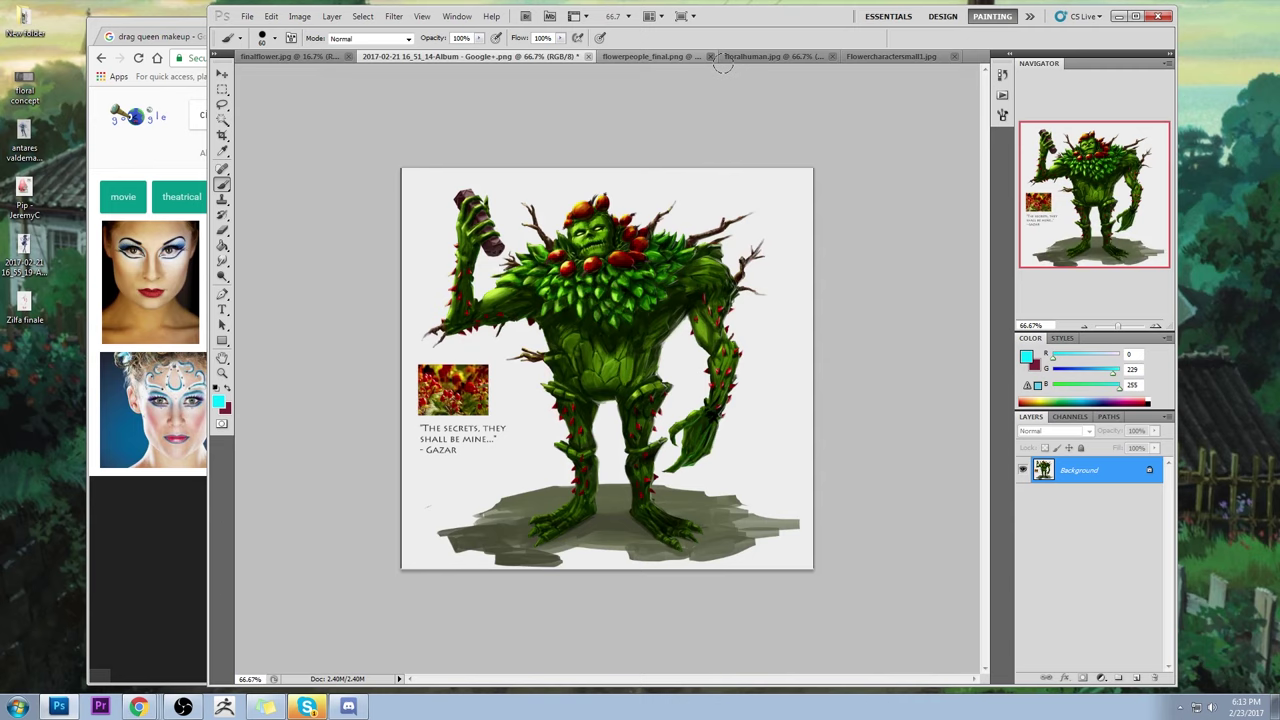
# - Switch through the open documents to the thistle and comet orchid sheet, flowerpeople_final.png
pyautogui.click(708, 57)
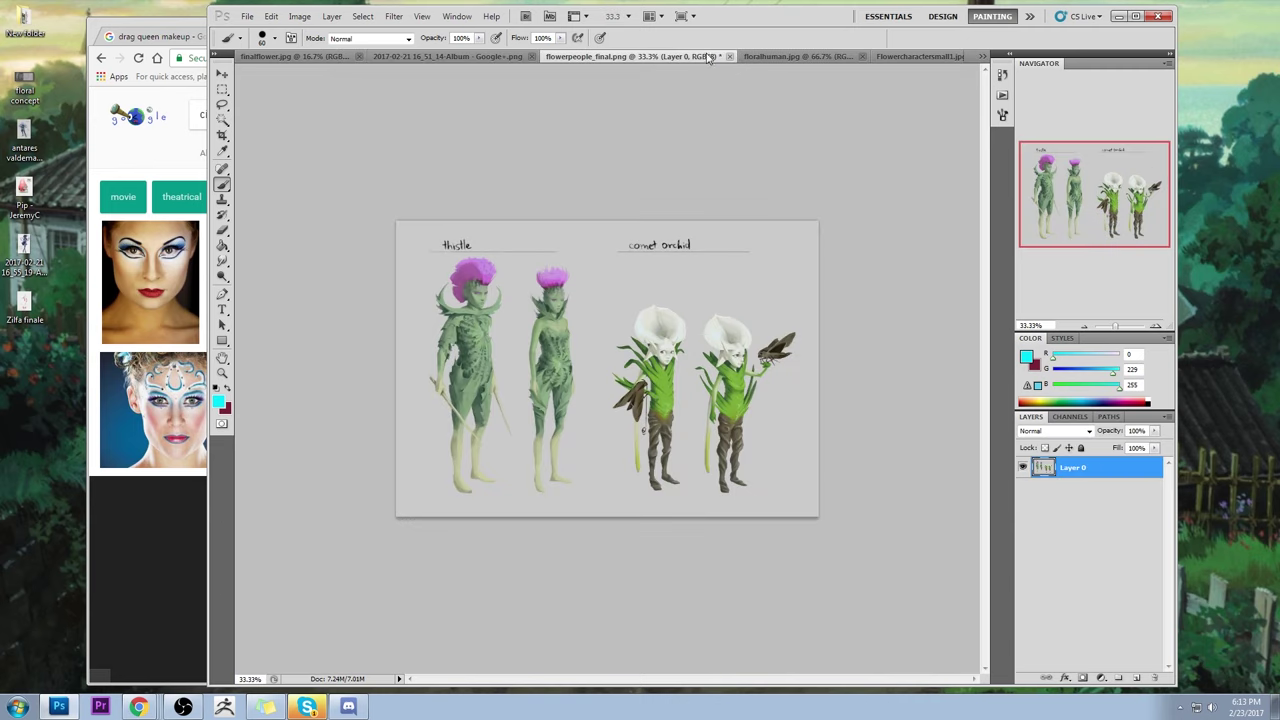
pyautogui.click(800, 57)
pyautogui.click(916, 57)
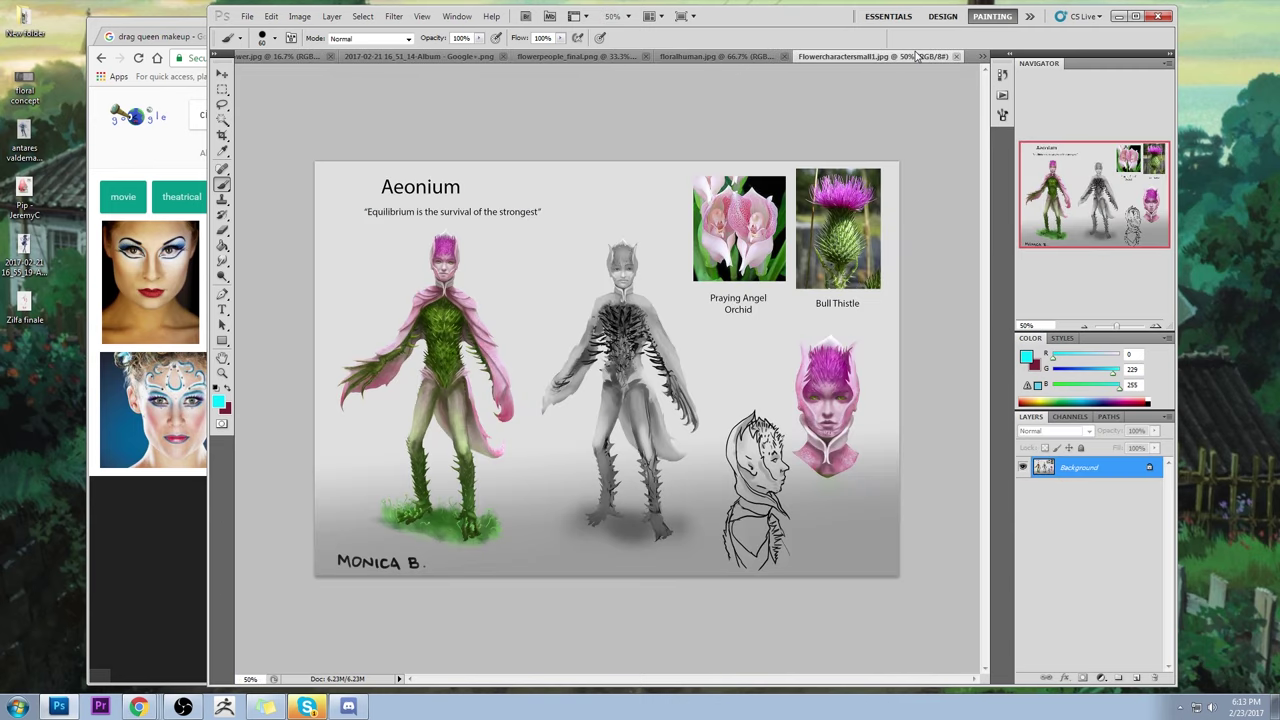
pyautogui.click(705, 57)
pyautogui.click(662, 57)
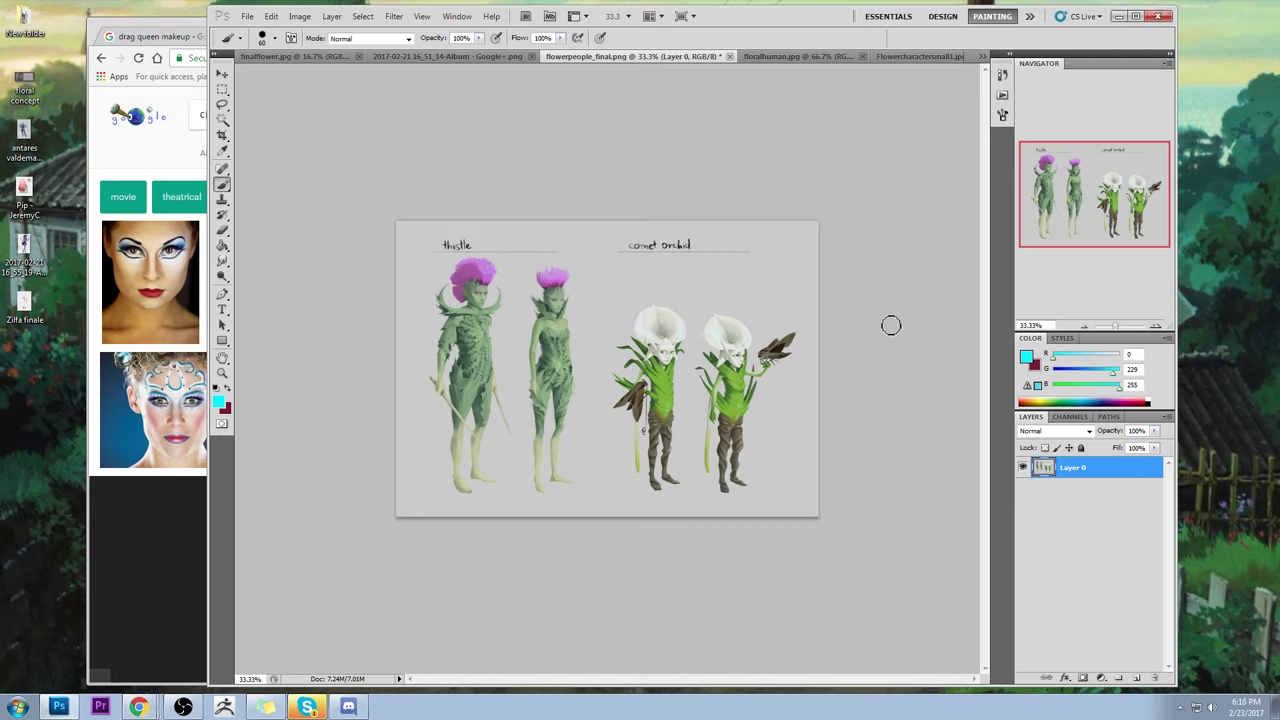
# - Zoom in on the comet orchid figures and set a smaller hat-grey brush at 42% opacity
pyautogui.press('z')
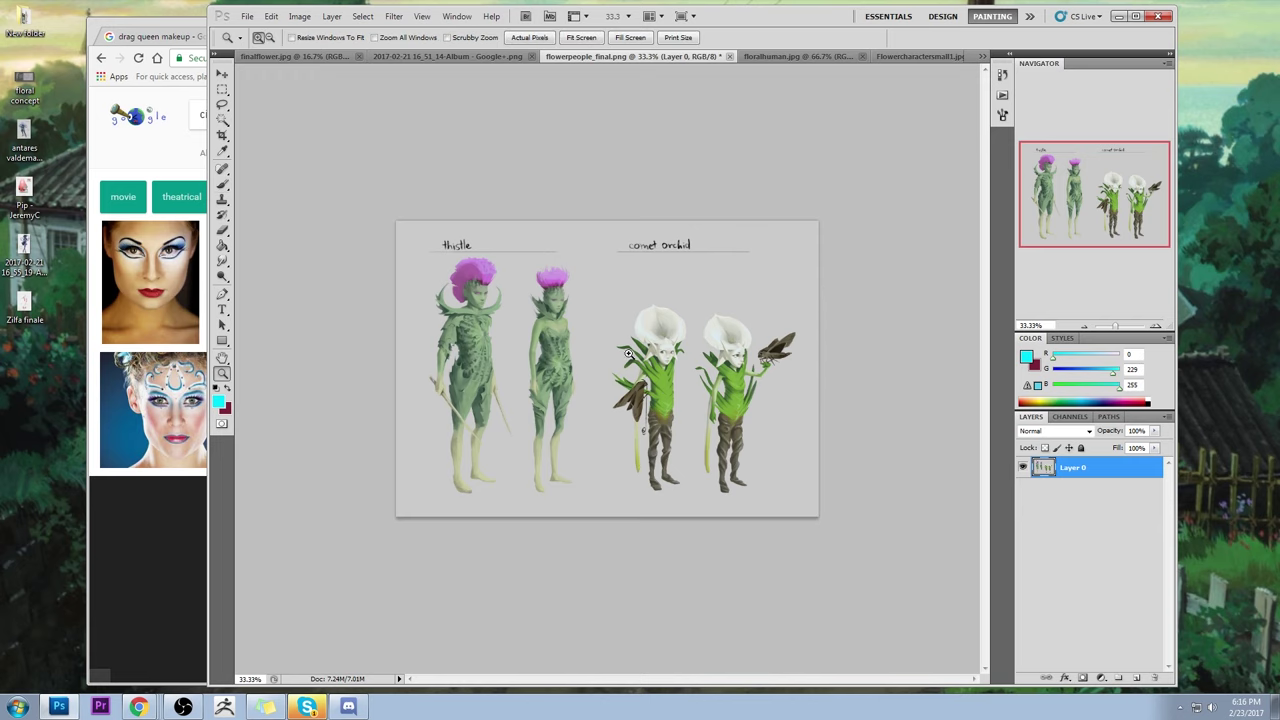
pyautogui.moveTo(578, 264); pyautogui.dragTo(812, 518)
pyautogui.press('b')
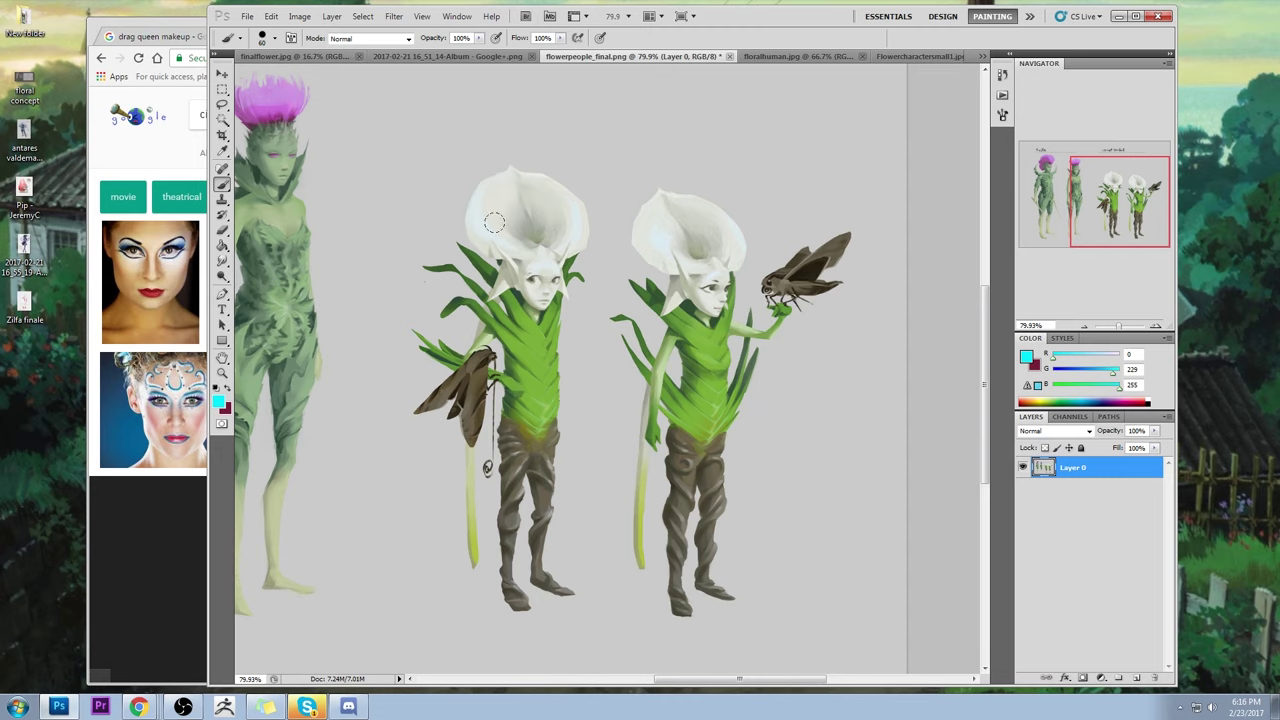
pyautogui.keyDown('alt'); pyautogui.click(521, 243); pyautogui.keyUp('alt')
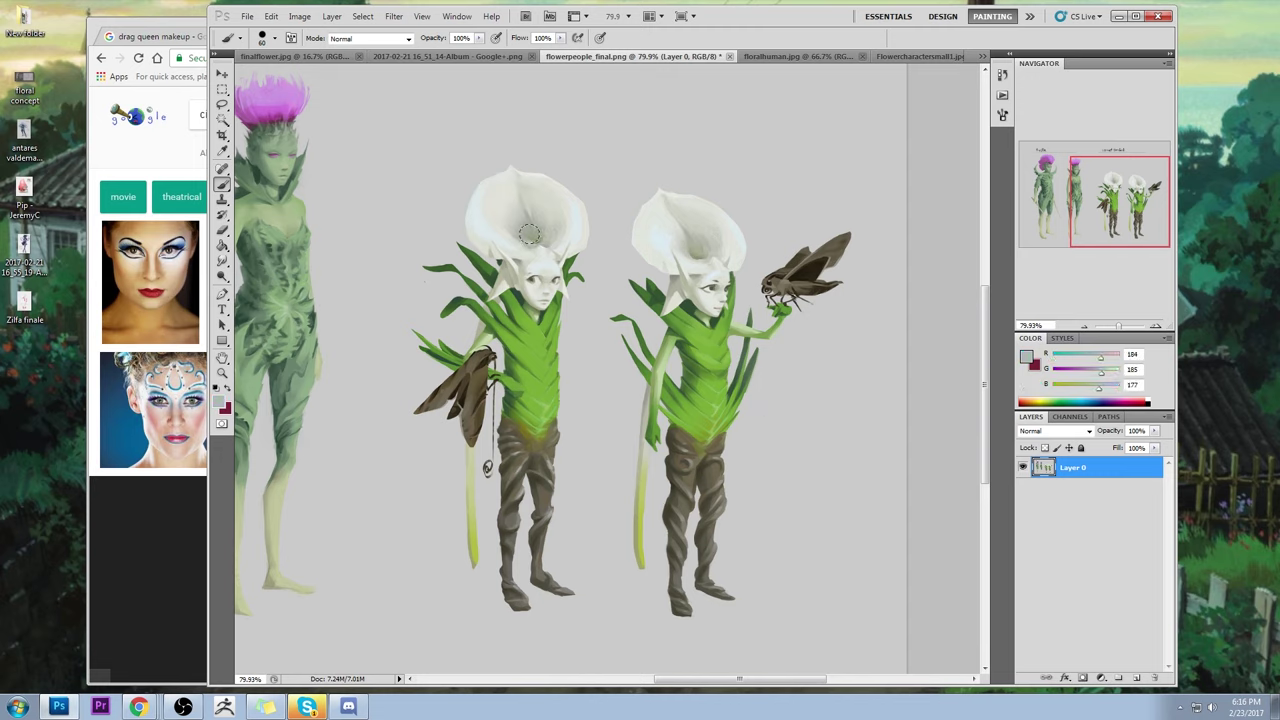
pyautogui.keyDown('alt'); pyautogui.click(537, 242); pyautogui.keyUp('alt')
pyautogui.press('[')
pyautogui.press('4')
pyautogui.press('2')
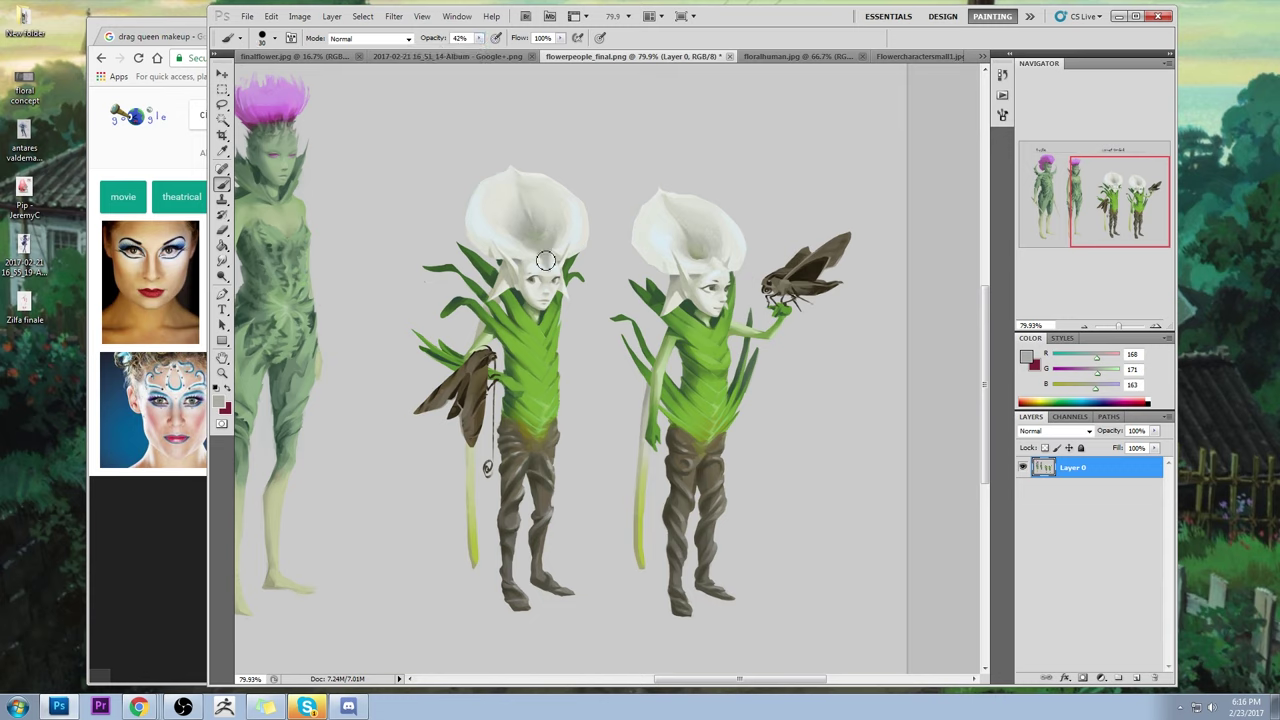
pyautogui.press('[')
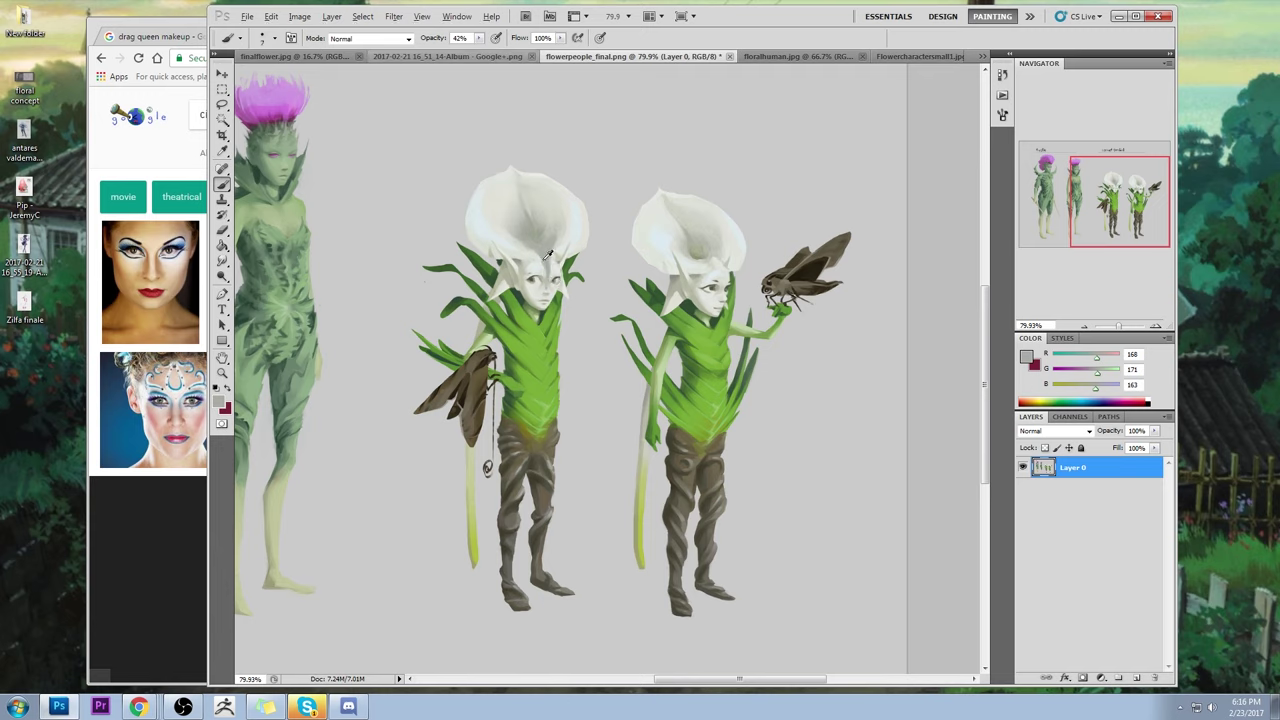
# - Raise brush opacity to 81% and sample the face and hat whites and greys
pyautogui.keyDown('alt'); pyautogui.click(543, 260); pyautogui.keyUp('alt')
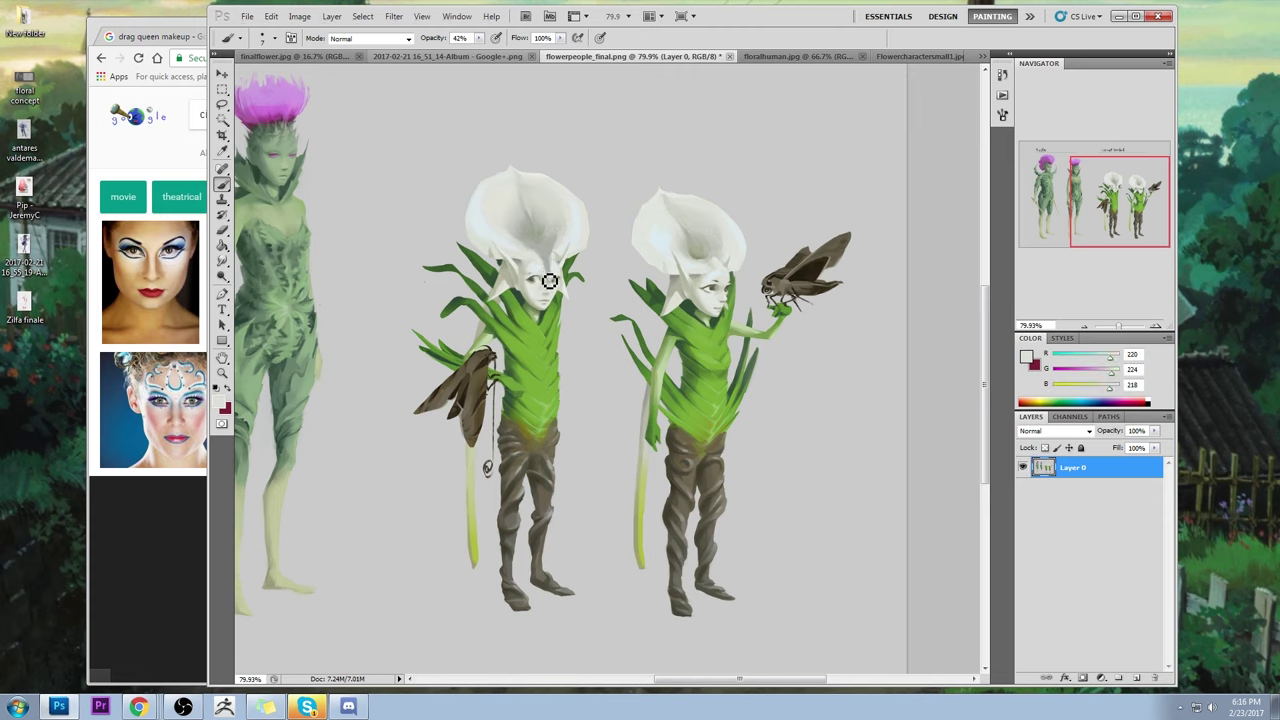
pyautogui.moveTo(479, 37); pyautogui.dragTo(507, 50)
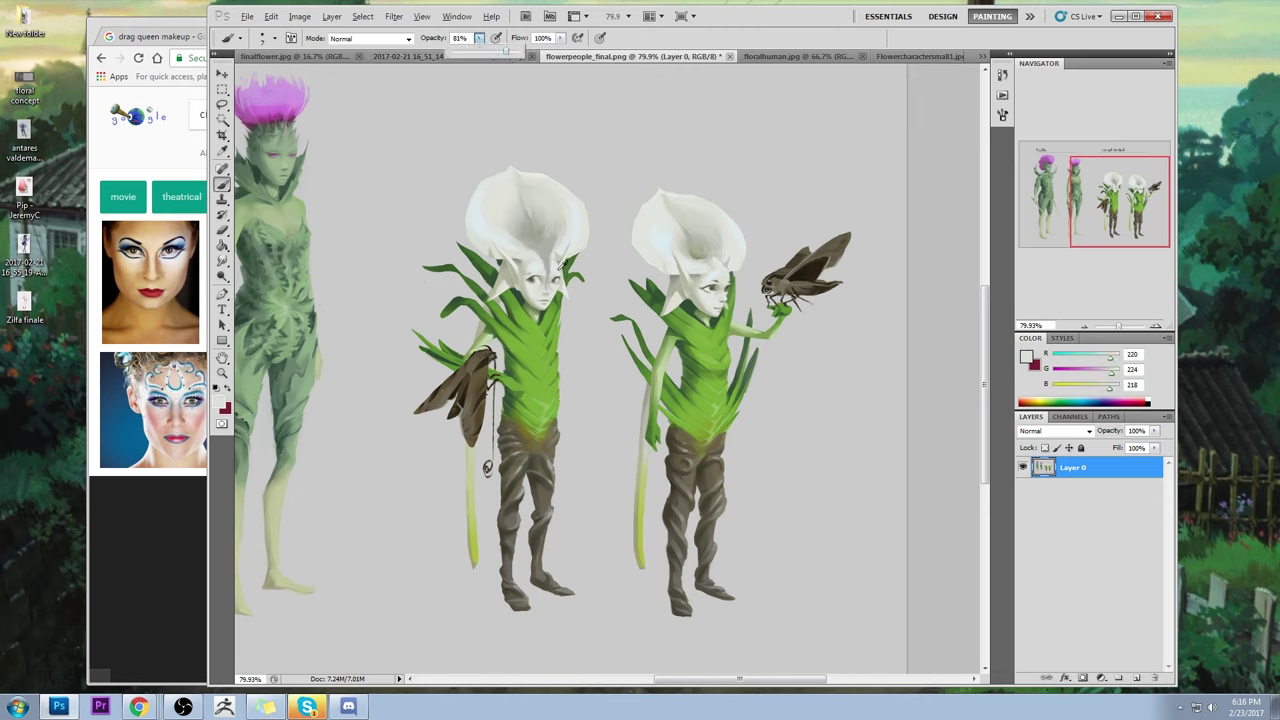
pyautogui.keyDown('alt'); pyautogui.click(555, 268); pyautogui.keyUp('alt')
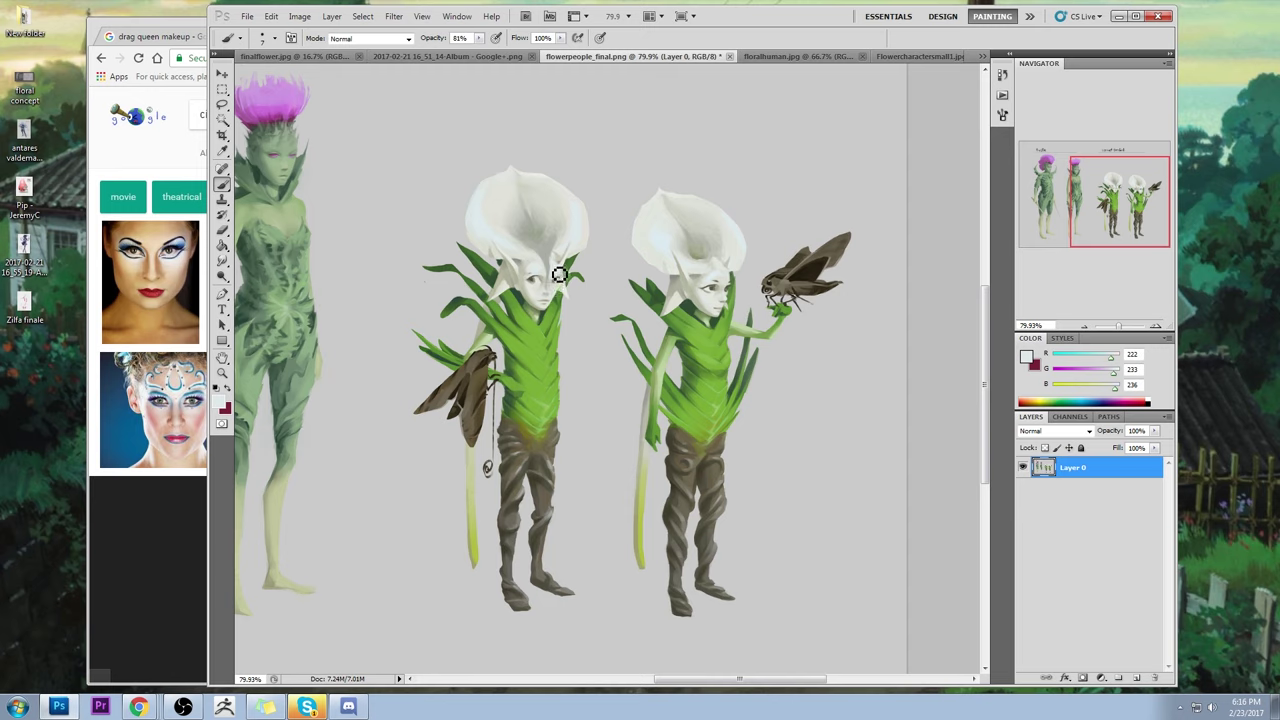
pyautogui.keyDown('alt'); pyautogui.click(547, 285); pyautogui.keyUp('alt')
pyautogui.keyDown('alt'); pyautogui.click(553, 284); pyautogui.keyUp('alt')
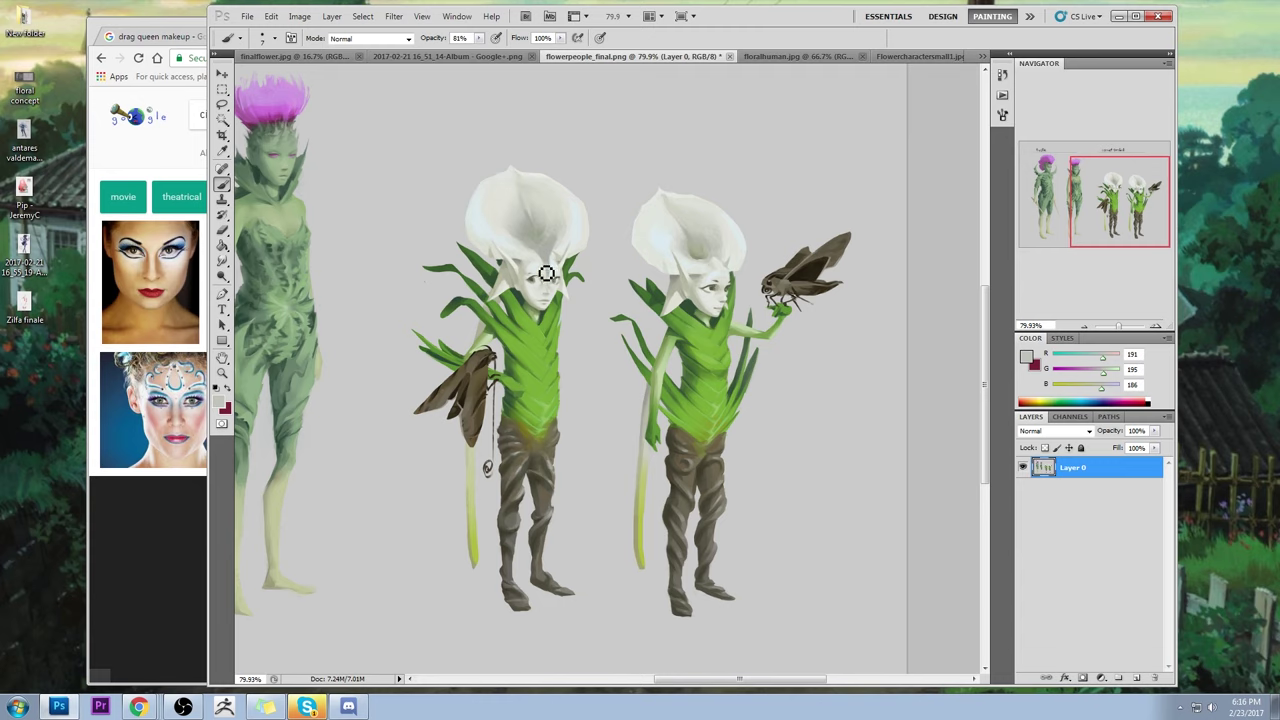
pyautogui.press(']')
pyautogui.keyDown('alt'); pyautogui.click(545, 300); pyautogui.keyUp('alt')
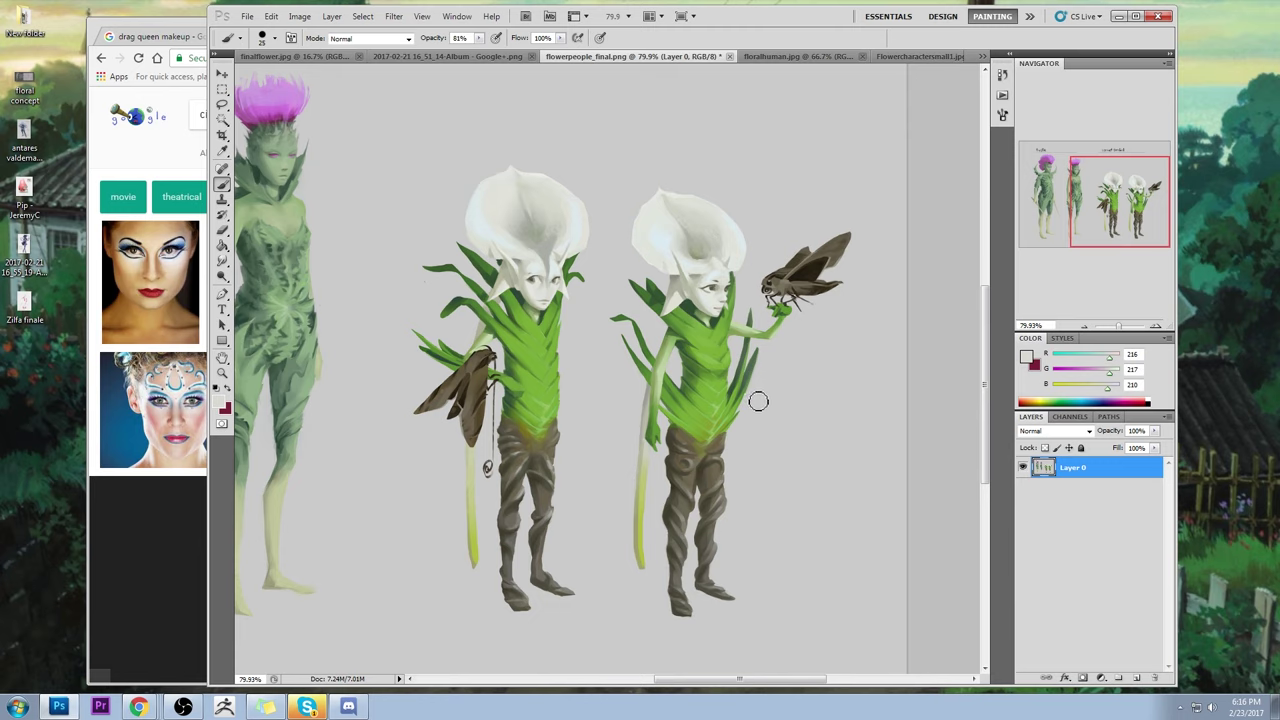
pyautogui.keyDown('alt'); pyautogui.click(560, 264); pyautogui.keyUp('alt')
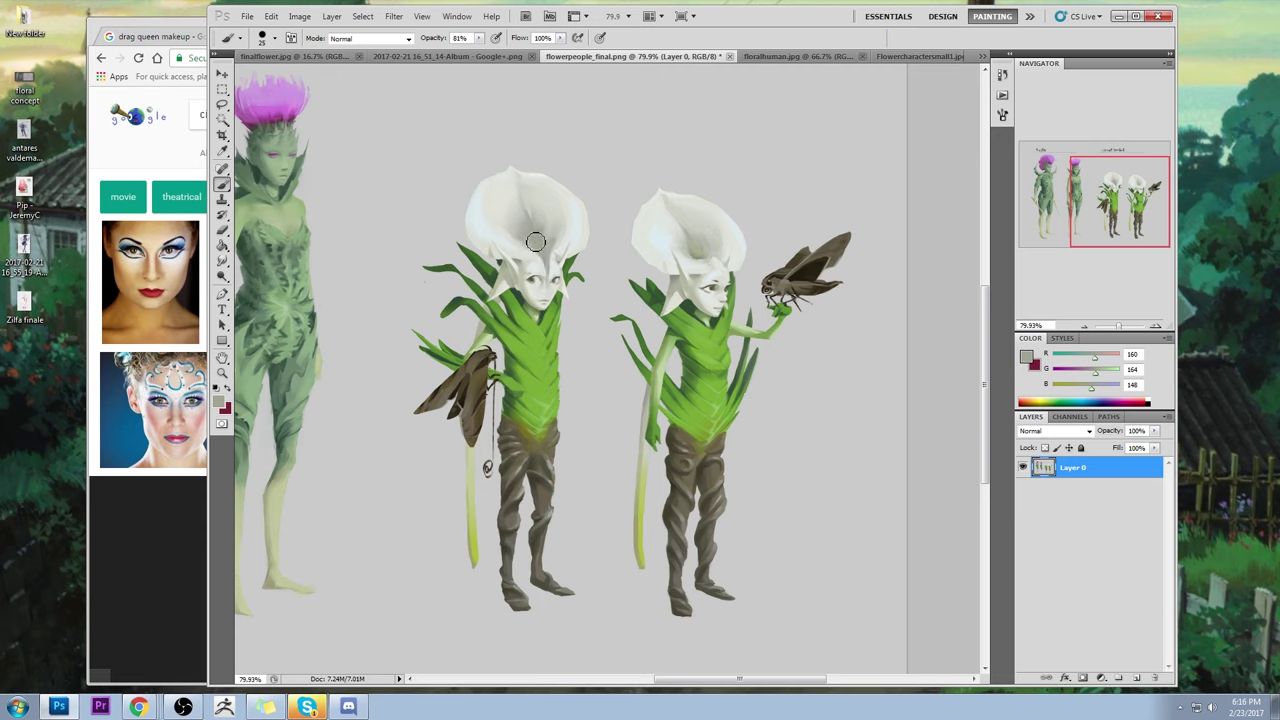
pyautogui.keyDown('alt'); pyautogui.click(546, 268); pyautogui.keyUp('alt')
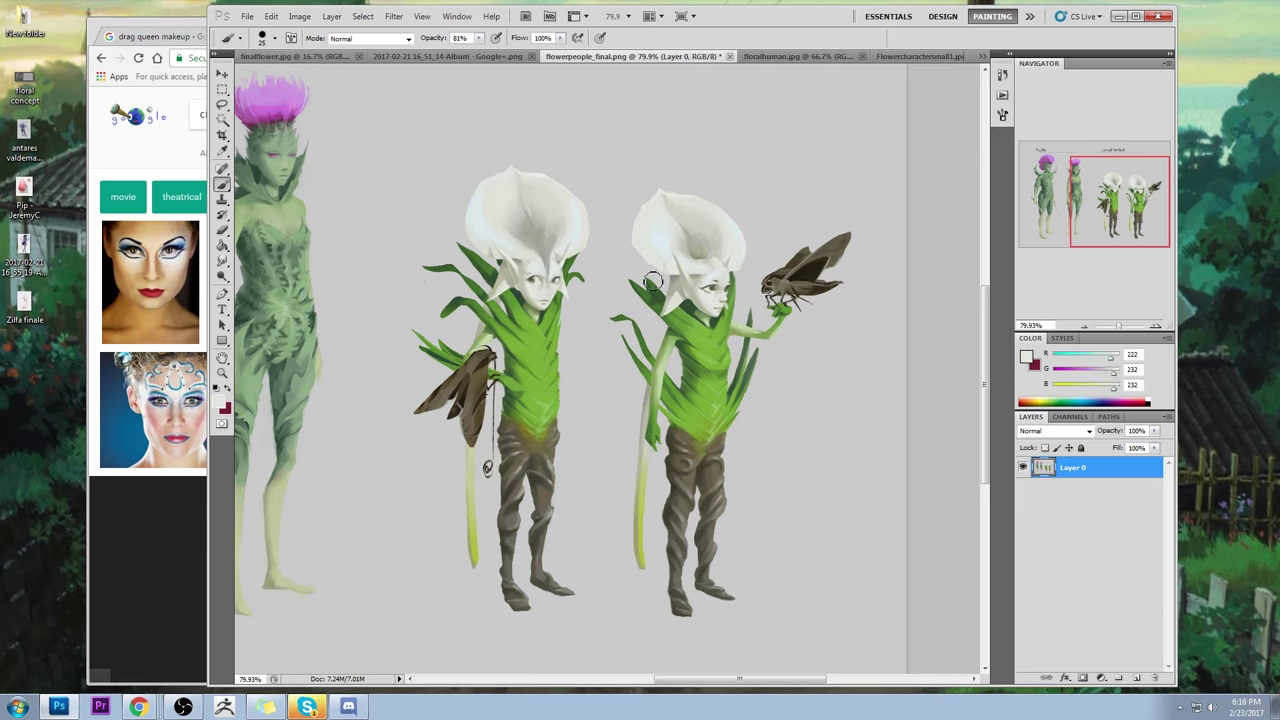
pyautogui.keyDown('alt'); pyautogui.click(544, 250); pyautogui.keyUp('alt')
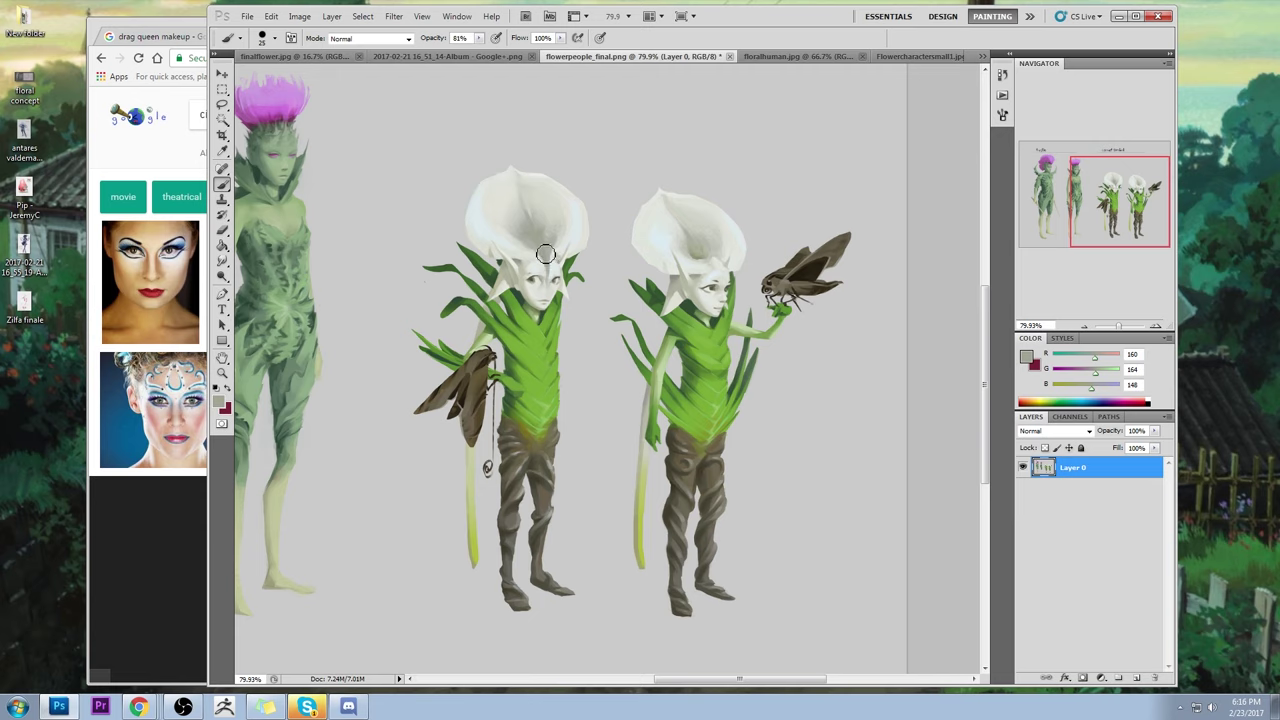
pyautogui.keyDown('alt'); pyautogui.click(542, 241); pyautogui.keyUp('alt')
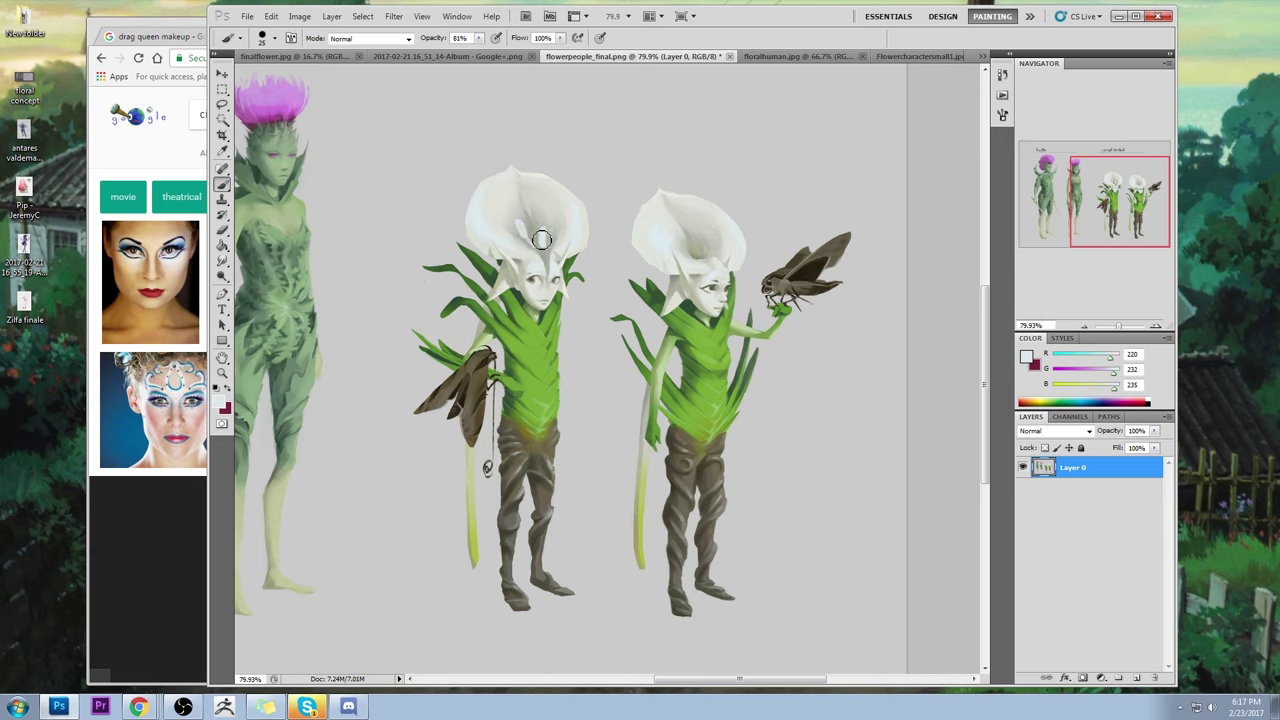
# - Paint fine stamen strokes inside the left flower hat, undoing a stray stroke by the legs
pyautogui.press('[')
pyautogui.moveTo(534, 244)
pyautogui.mouseDown()
pyautogui.moveTo(553, 283)
pyautogui.moveTo(551, 234)
pyautogui.mouseUp()
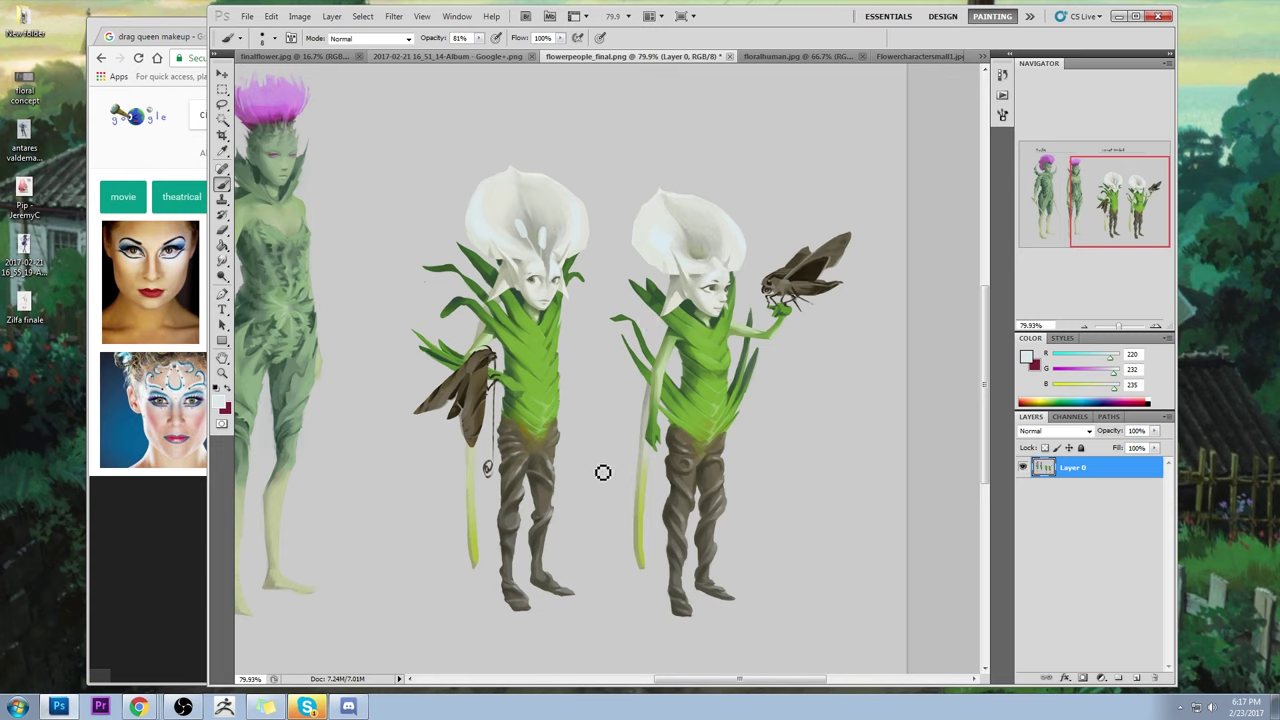
pyautogui.moveTo(603, 471); pyautogui.dragTo(646, 557)
pyautogui.hotkey('ctrl', 'z')
# - Highlight the right edge of the left figure's green torso with repeated strokes
pyautogui.keyDown('alt'); pyautogui.click(559, 325); pyautogui.keyUp('alt')
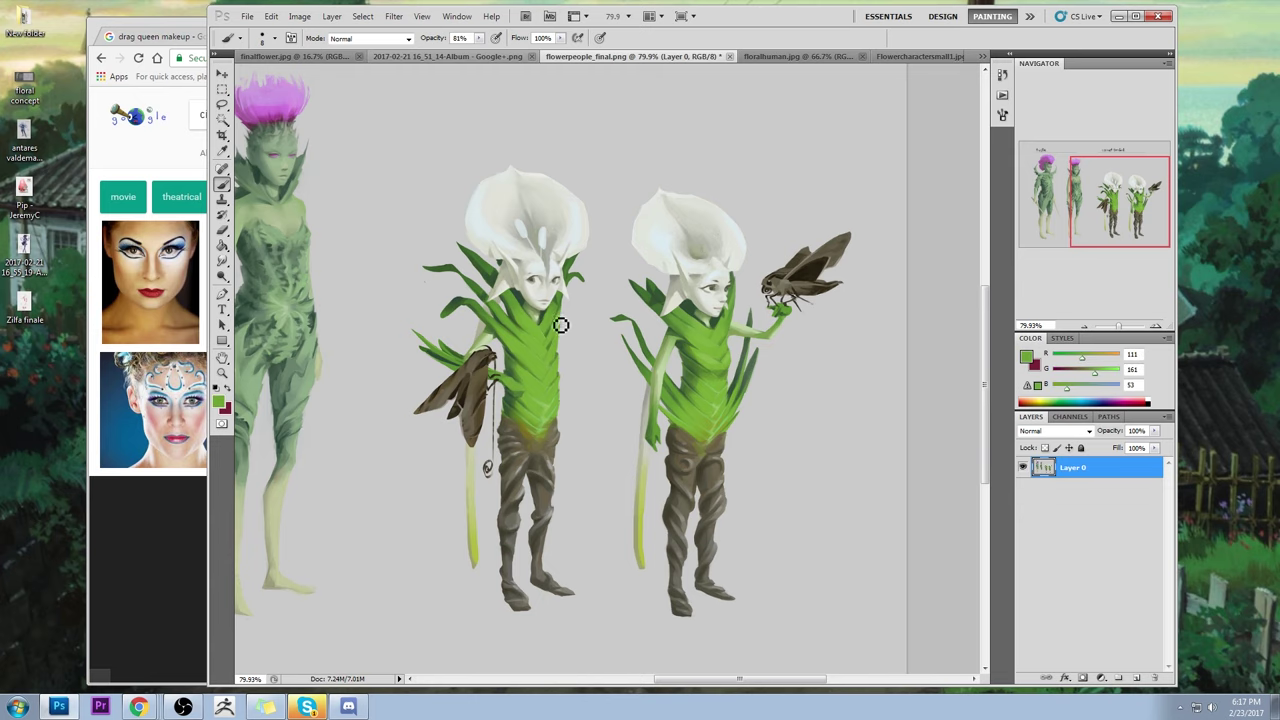
pyautogui.moveTo(562, 335); pyautogui.dragTo(566, 416)
pyautogui.moveTo(571, 337); pyautogui.dragTo(566, 416)
pyautogui.moveTo(564, 347); pyautogui.dragTo(566, 477)
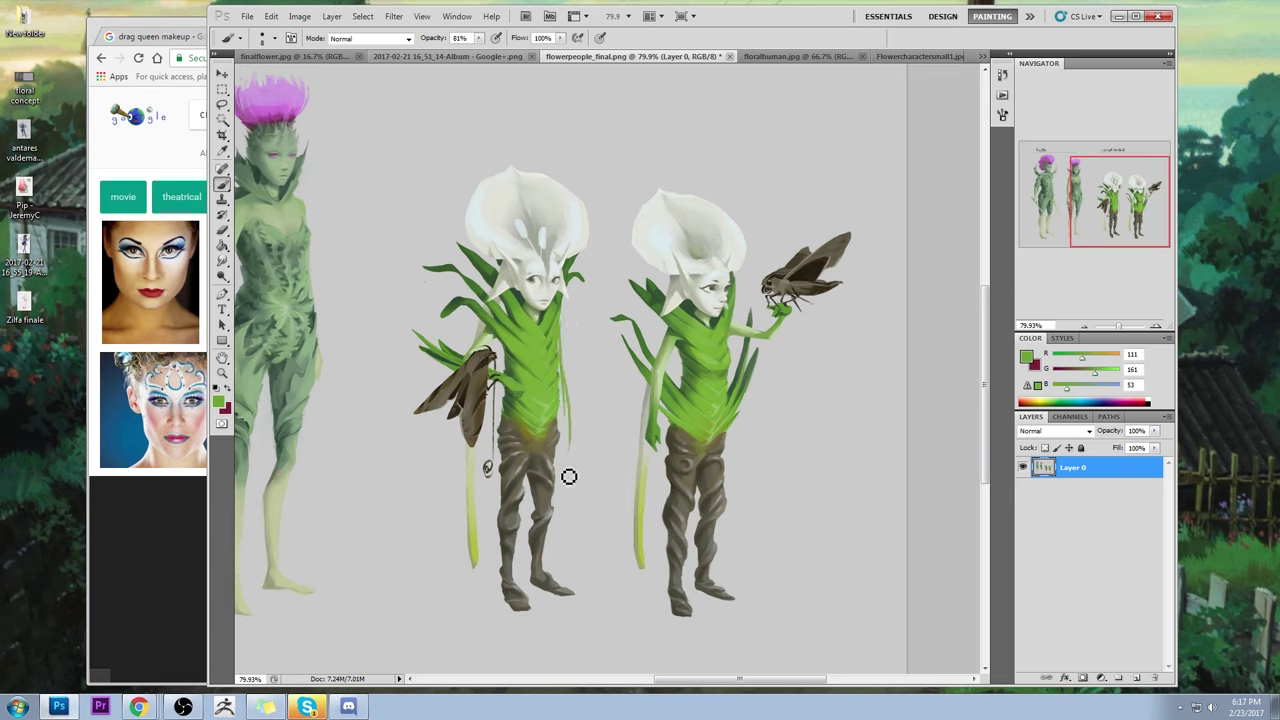
pyautogui.moveTo(563, 323); pyautogui.dragTo(569, 489)
pyautogui.moveTo(560, 332)
pyautogui.mouseDown()
pyautogui.moveTo(580, 436)
pyautogui.moveTo(563, 471)
pyautogui.mouseUp()
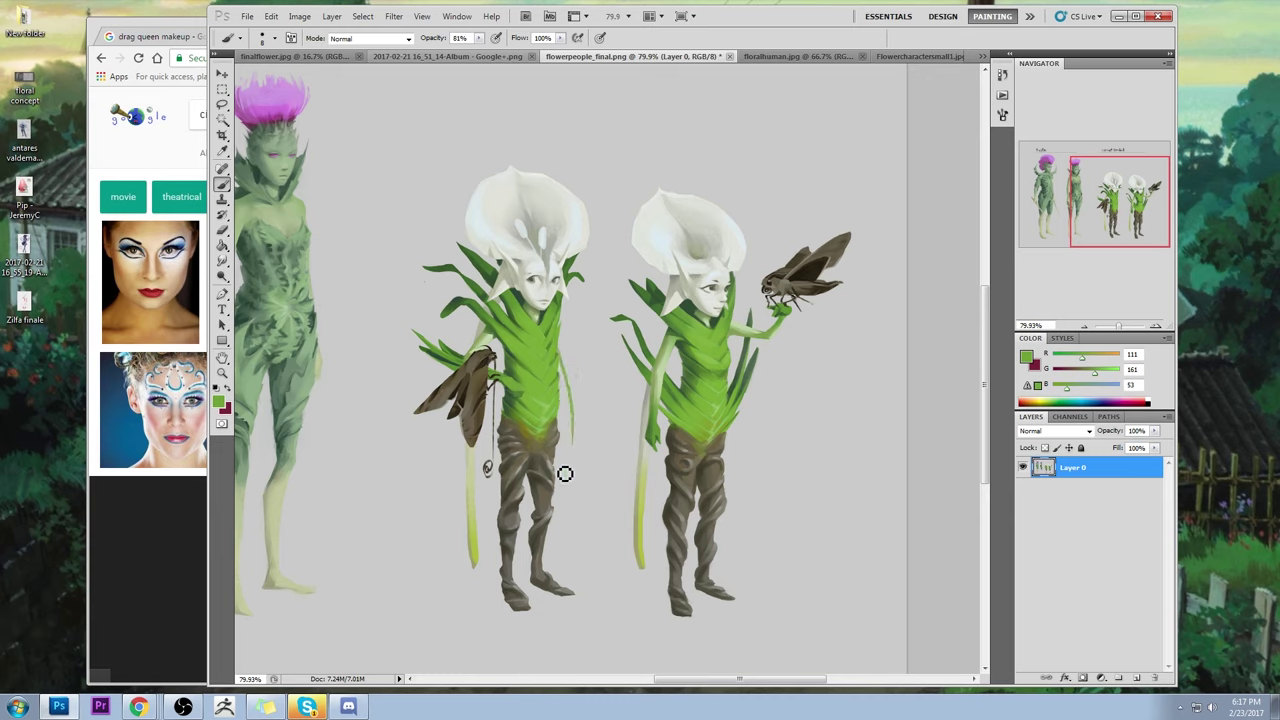
pyautogui.moveTo(563, 400); pyautogui.dragTo(571, 426)
# - Repaint the upper leg, alternating its dark and mid browns with the grey background
pyautogui.keyDown('alt'); pyautogui.click(493, 490); pyautogui.keyUp('alt')
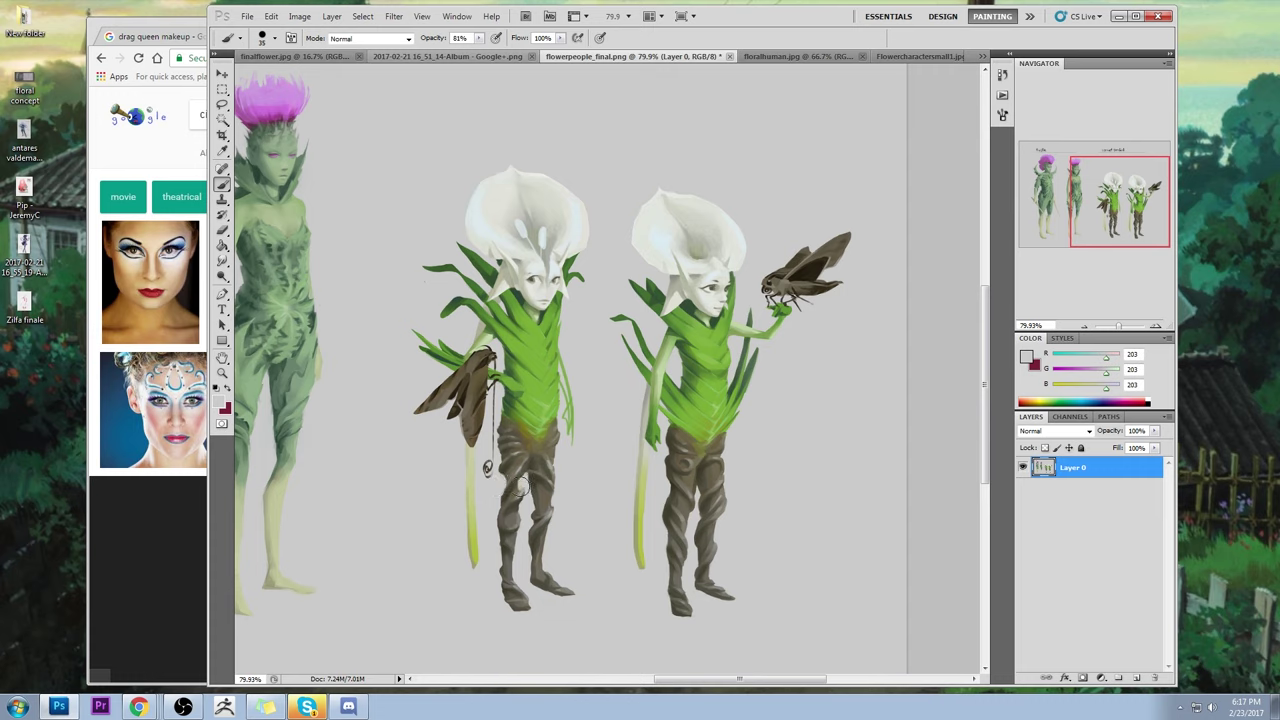
pyautogui.keyDown('alt'); pyautogui.click(519, 470); pyautogui.keyUp('alt')
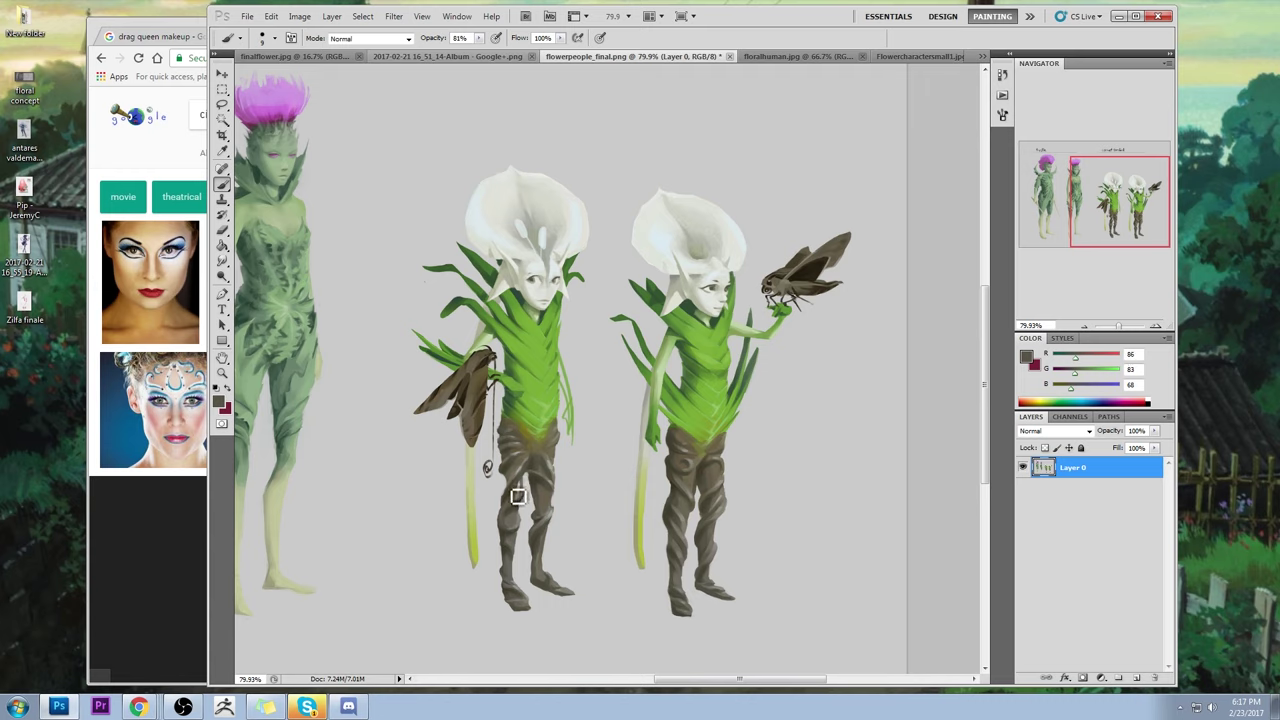
pyautogui.keyDown('alt'); pyautogui.click(530, 478); pyautogui.keyUp('alt')
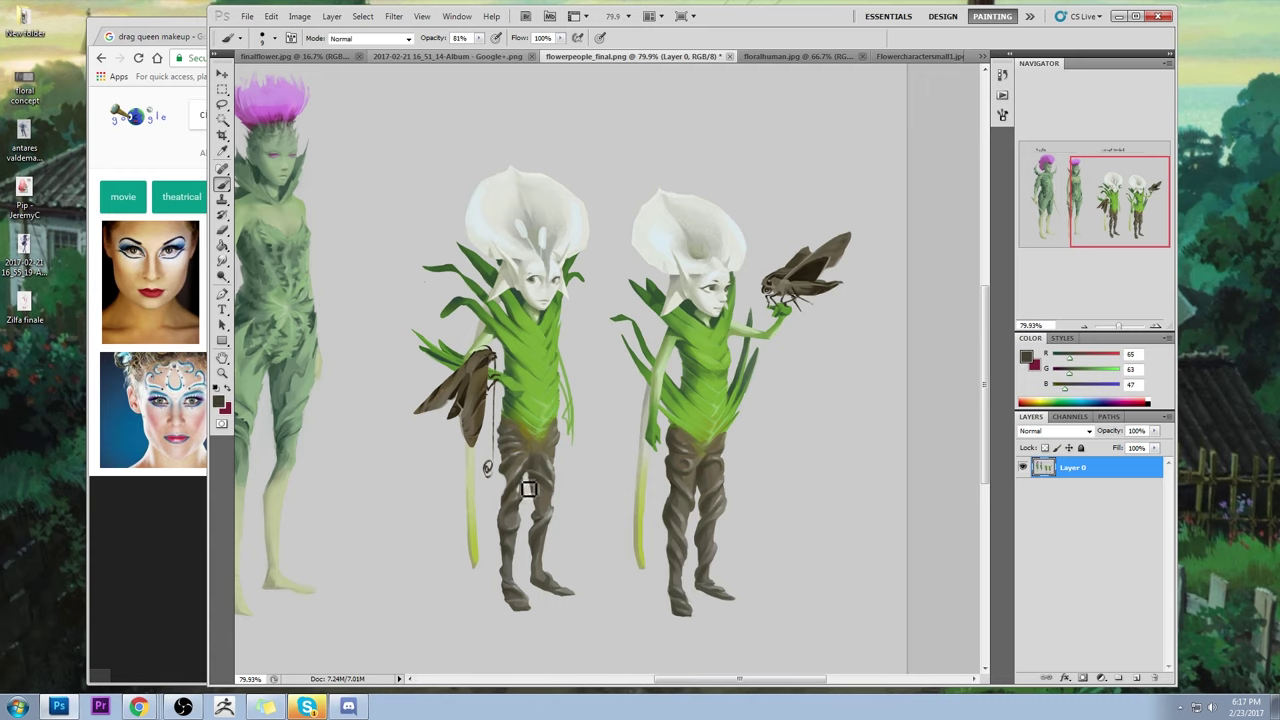
pyautogui.keyDown('alt'); pyautogui.click(519, 474); pyautogui.keyUp('alt')
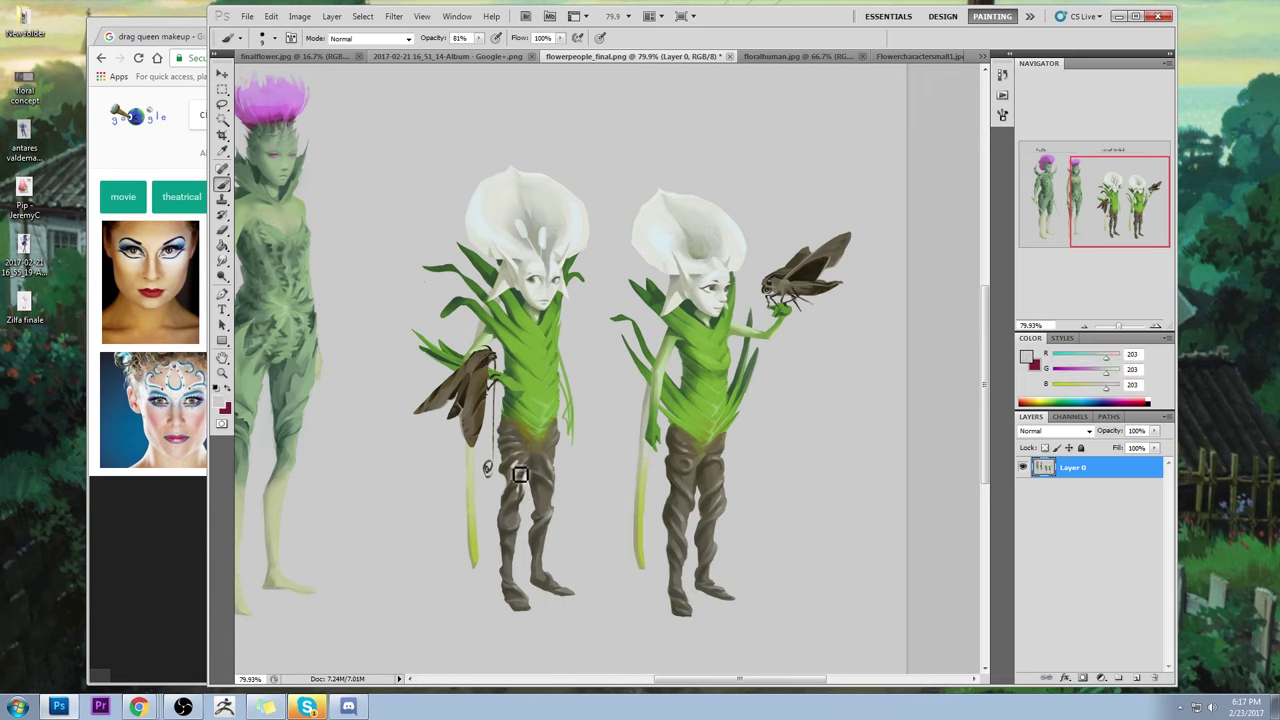
pyautogui.keyDown('alt'); pyautogui.click(516, 483); pyautogui.keyUp('alt')
pyautogui.keyDown('alt'); pyautogui.click(516, 472); pyautogui.keyUp('alt')
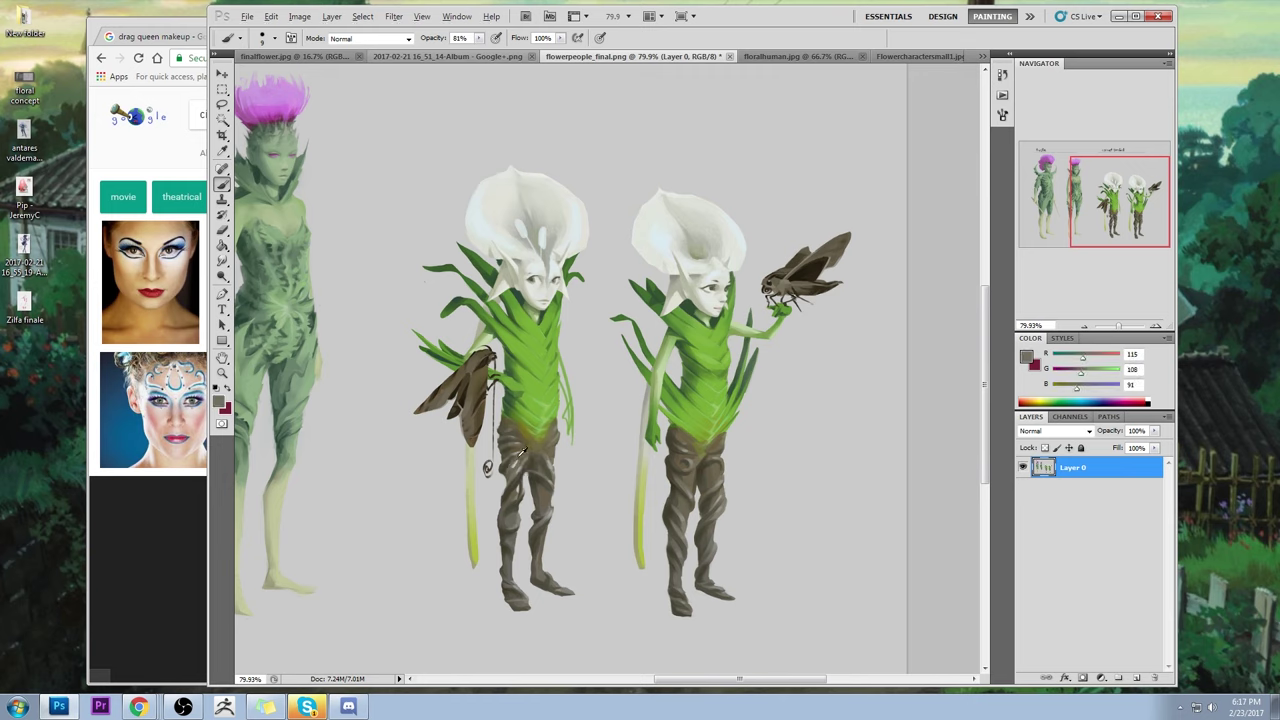
pyautogui.keyDown('alt'); pyautogui.click(510, 481); pyautogui.keyUp('alt')
pyautogui.keyDown('alt'); pyautogui.click(494, 456); pyautogui.keyUp('alt')
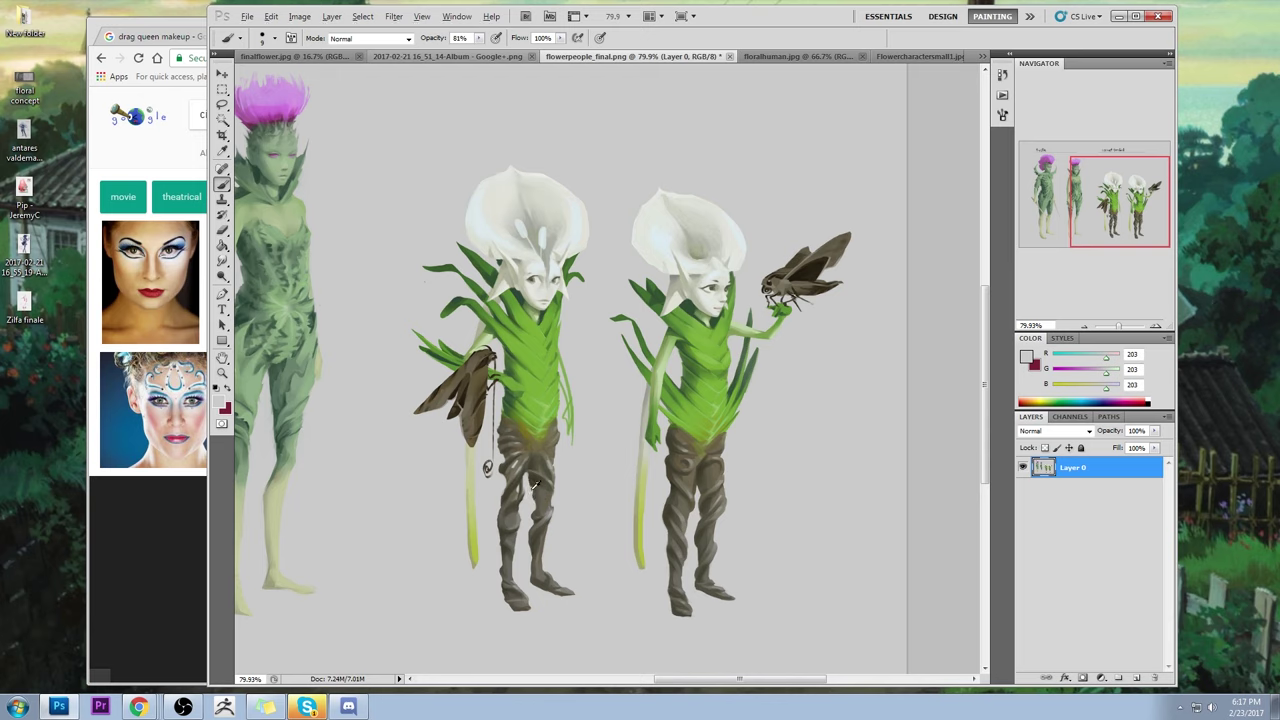
pyautogui.keyDown('alt'); pyautogui.click(540, 494); pyautogui.keyUp('alt')
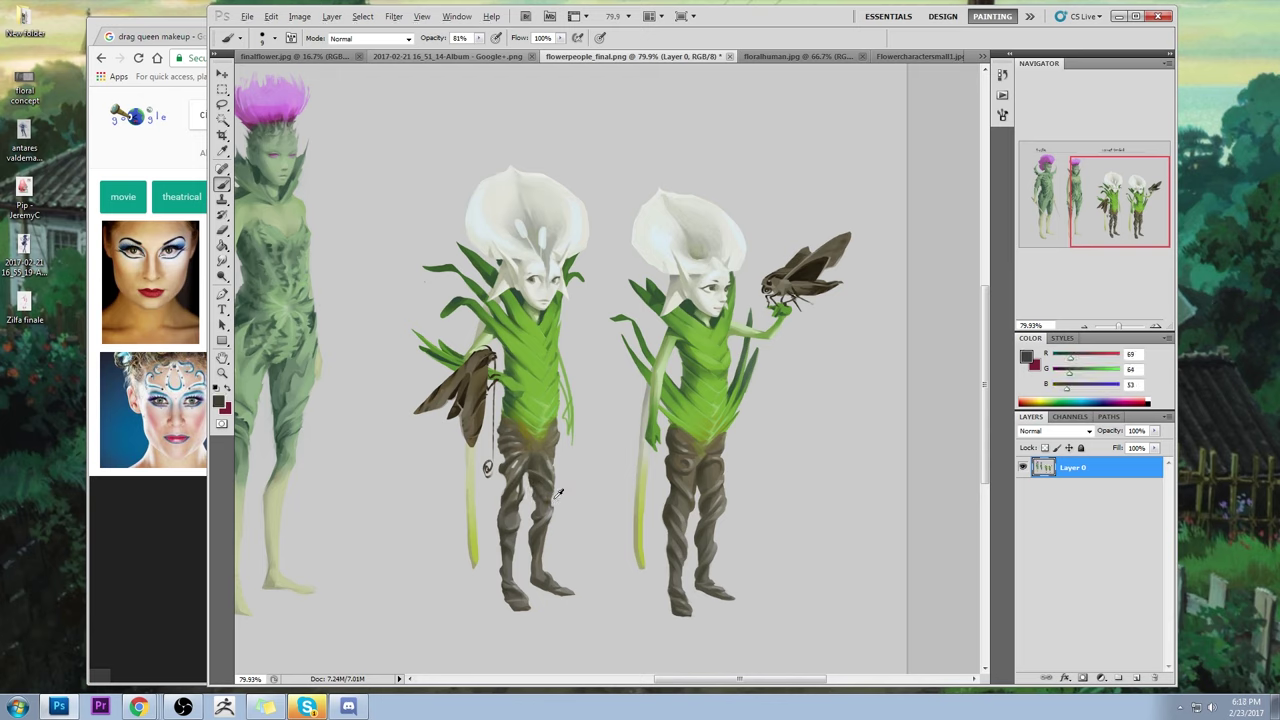
pyautogui.keyDown('alt'); pyautogui.click(558, 493); pyautogui.keyUp('alt')
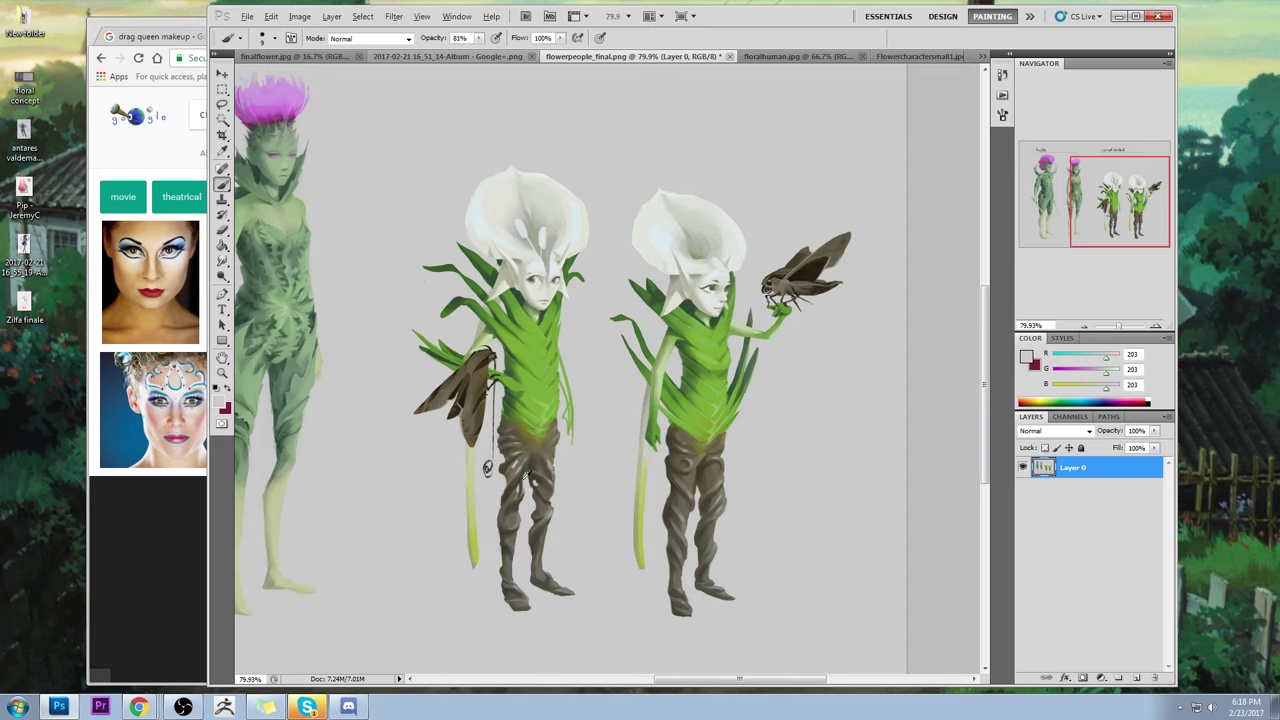
pyautogui.keyDown('alt'); pyautogui.click(540, 490); pyautogui.keyUp('alt')
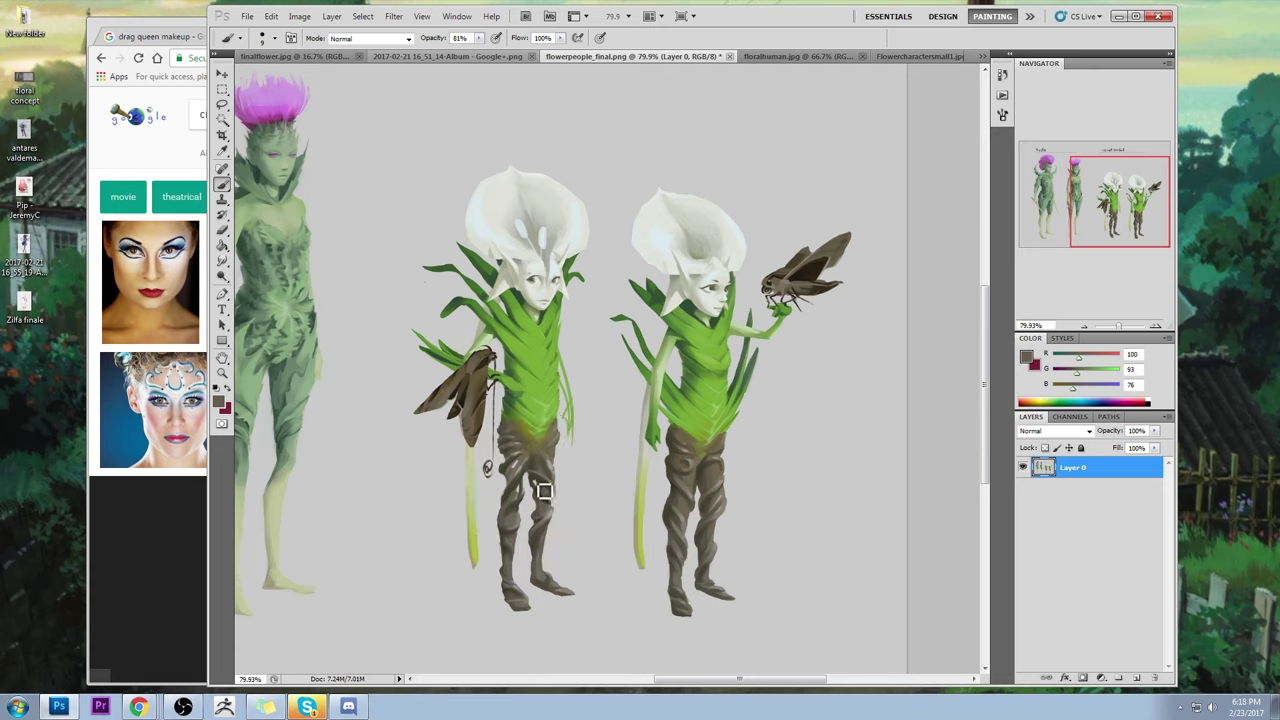
pyautogui.keyDown('alt'); pyautogui.click(530, 506); pyautogui.keyUp('alt')
# - Refine the lower leg and foot edges using sampled browns and background greys
pyautogui.keyDown('alt'); pyautogui.click(553, 529); pyautogui.keyUp('alt')
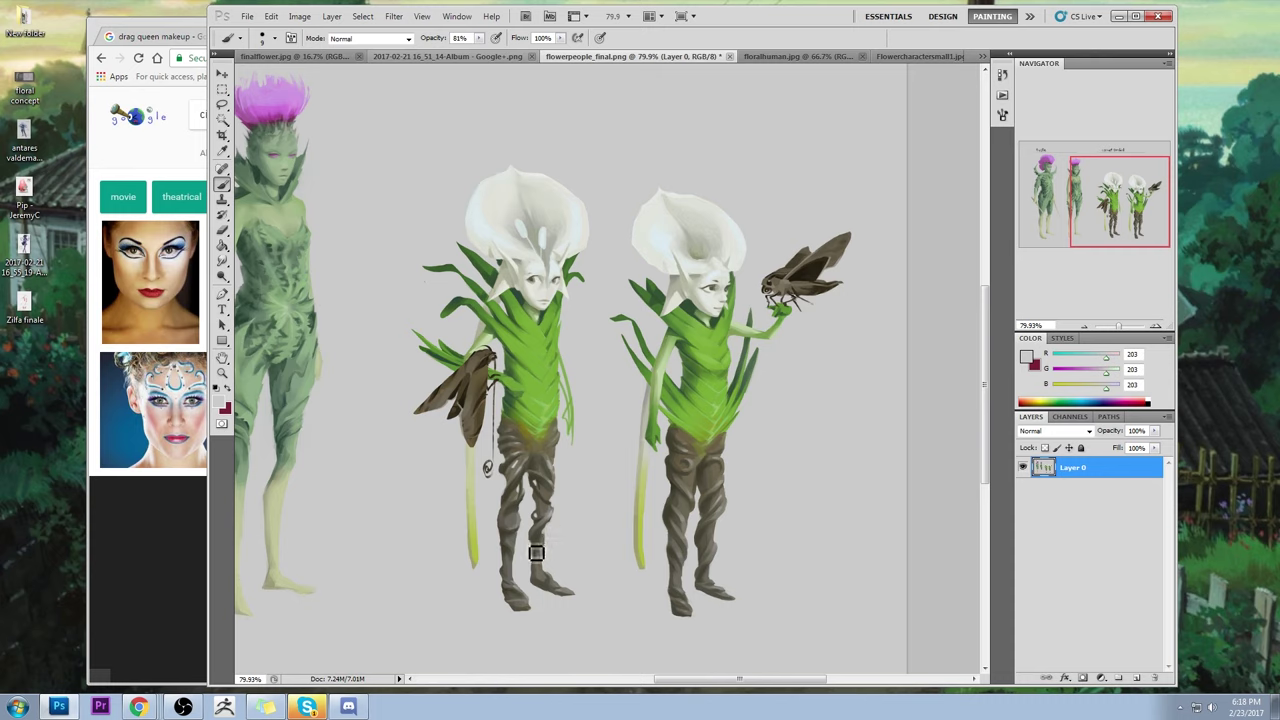
pyautogui.keyDown('alt'); pyautogui.click(550, 530); pyautogui.keyUp('alt')
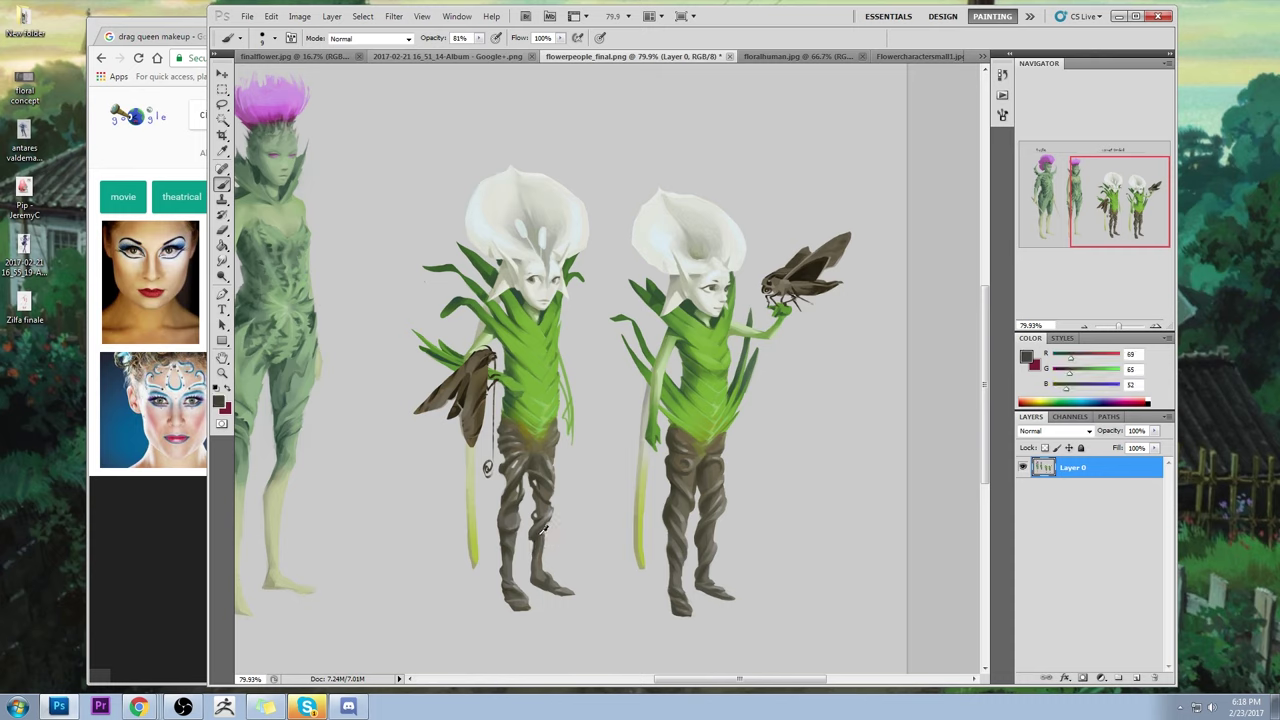
pyautogui.keyDown('alt'); pyautogui.click(504, 531); pyautogui.keyUp('alt')
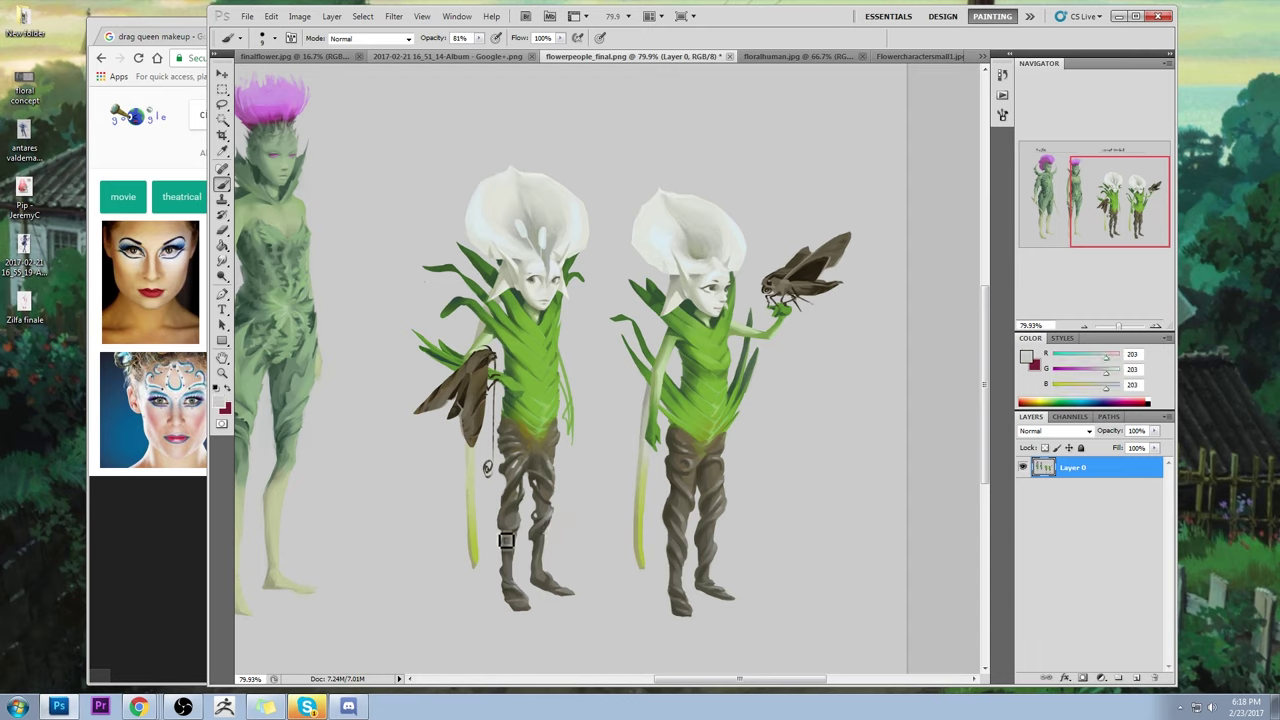
pyautogui.keyDown('alt'); pyautogui.click(524, 541); pyautogui.keyUp('alt')
pyautogui.keyDown('alt'); pyautogui.click(498, 549); pyautogui.keyUp('alt')
pyautogui.keyDown('alt'); pyautogui.click(547, 544); pyautogui.keyUp('alt')
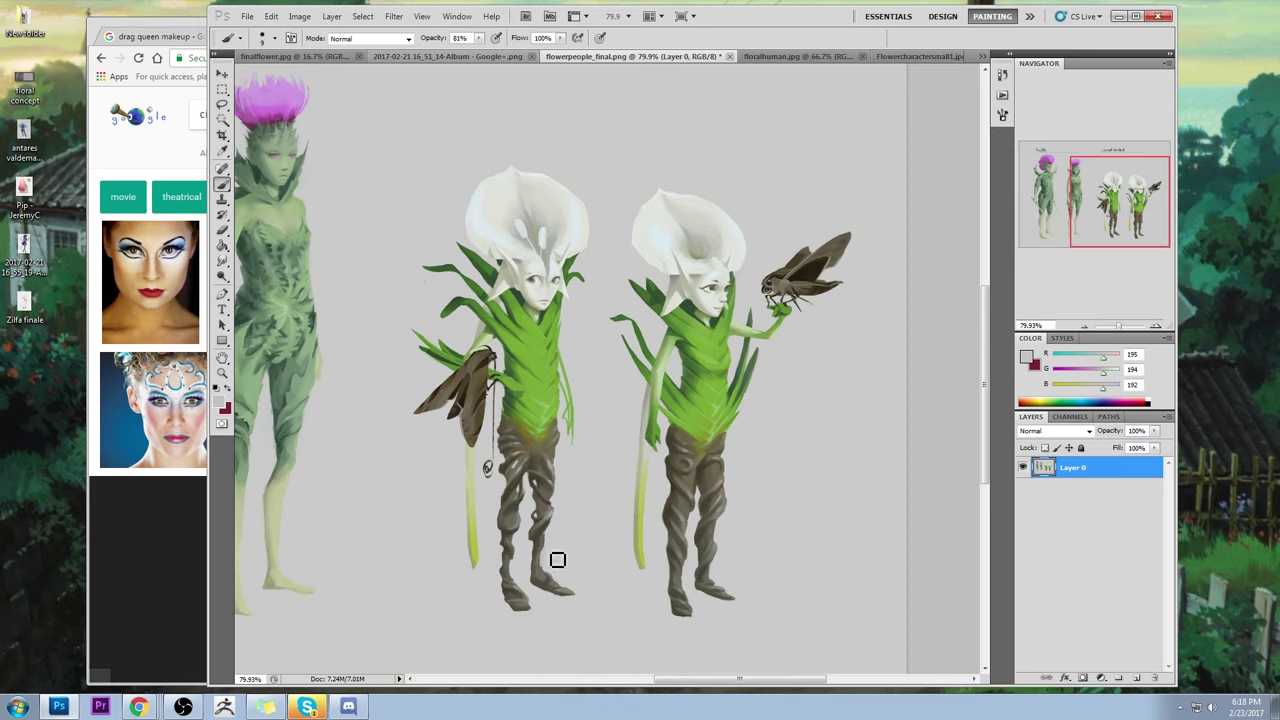
pyautogui.keyDown('alt'); pyautogui.click(530, 572); pyautogui.keyUp('alt')
pyautogui.click(510, 596)
pyautogui.keyDown('alt'); pyautogui.click(510, 586); pyautogui.keyUp('alt')
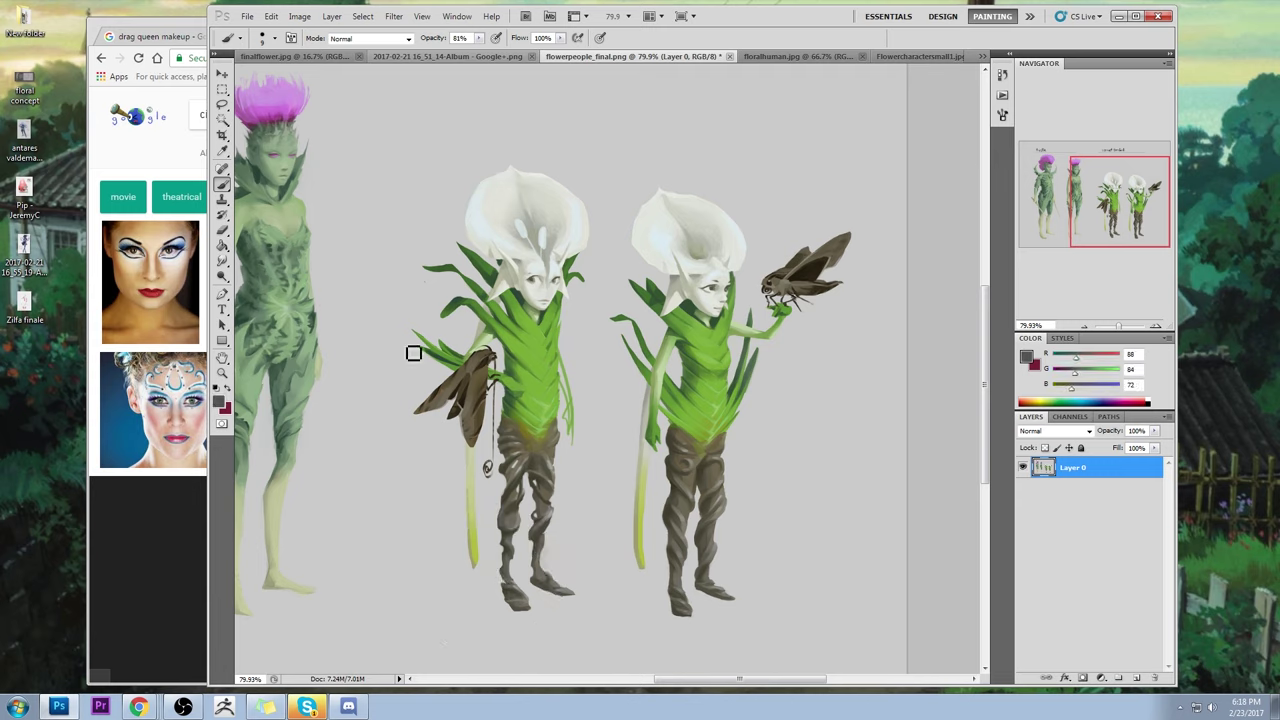
pyautogui.keyDown('alt'); pyautogui.click(512, 583); pyautogui.keyUp('alt')
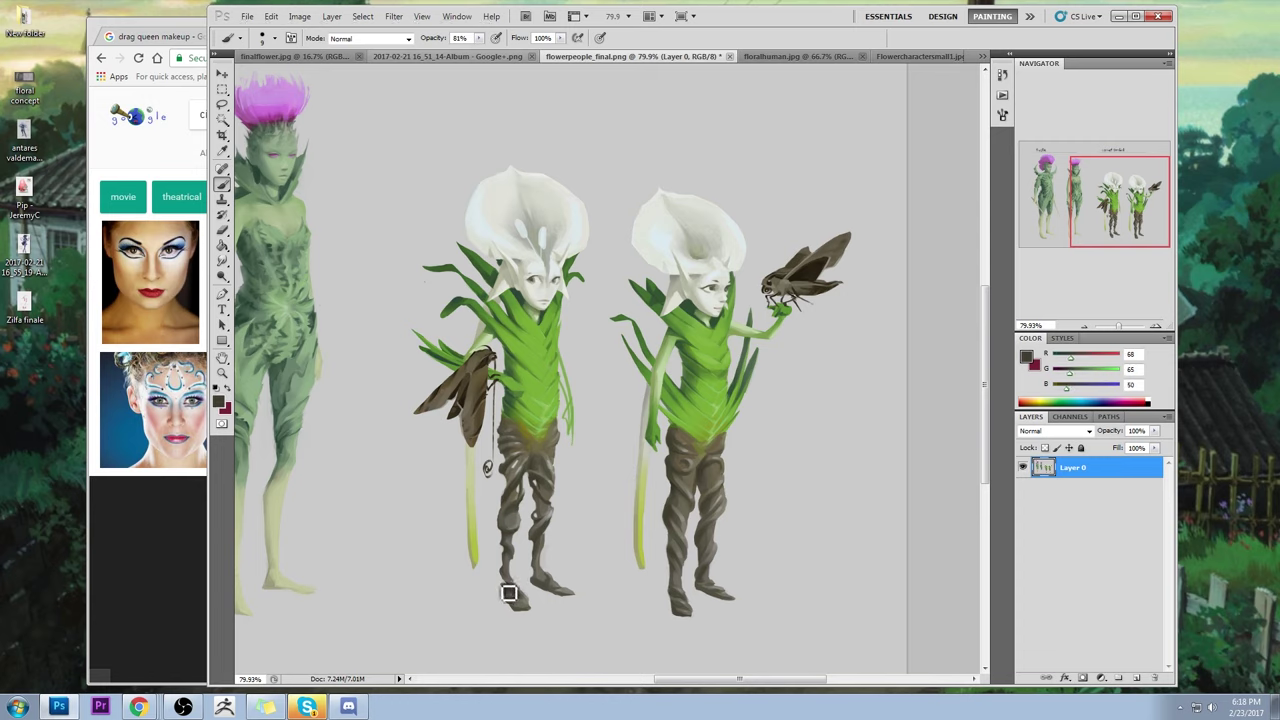
pyautogui.keyDown('alt'); pyautogui.click(527, 588); pyautogui.keyUp('alt')
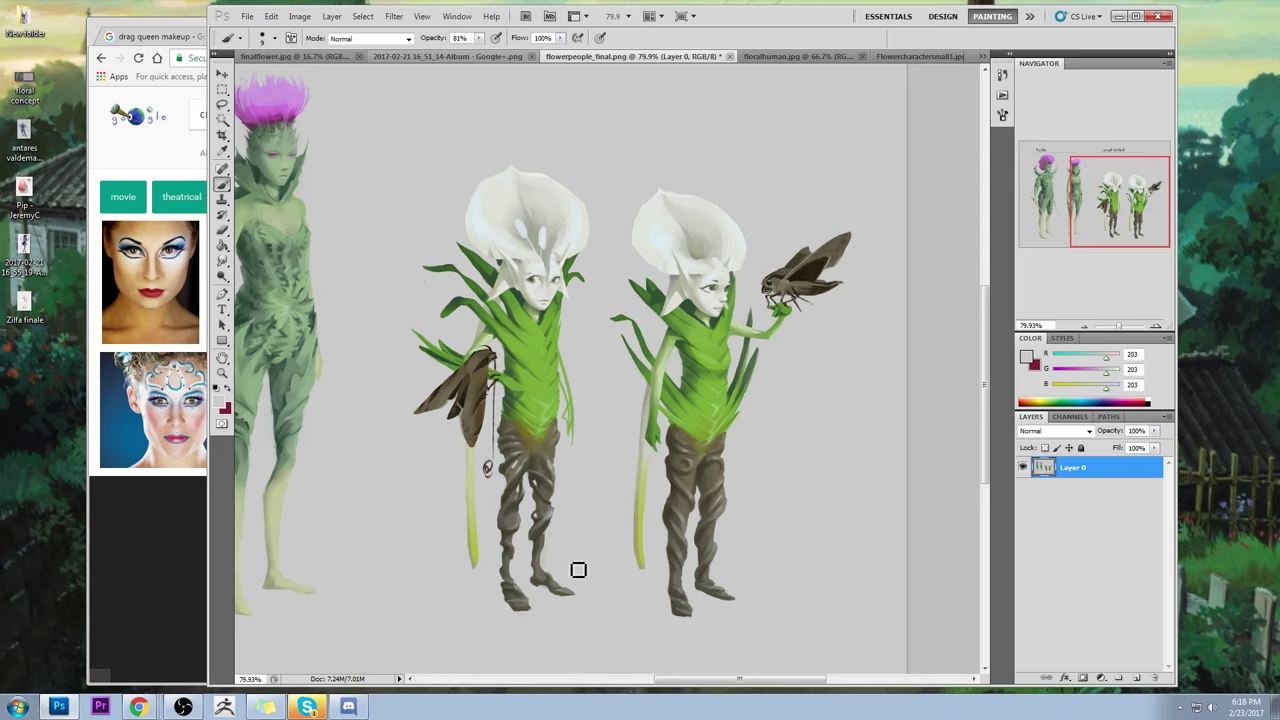
pyautogui.keyDown('alt'); pyautogui.click(558, 467); pyautogui.keyUp('alt')
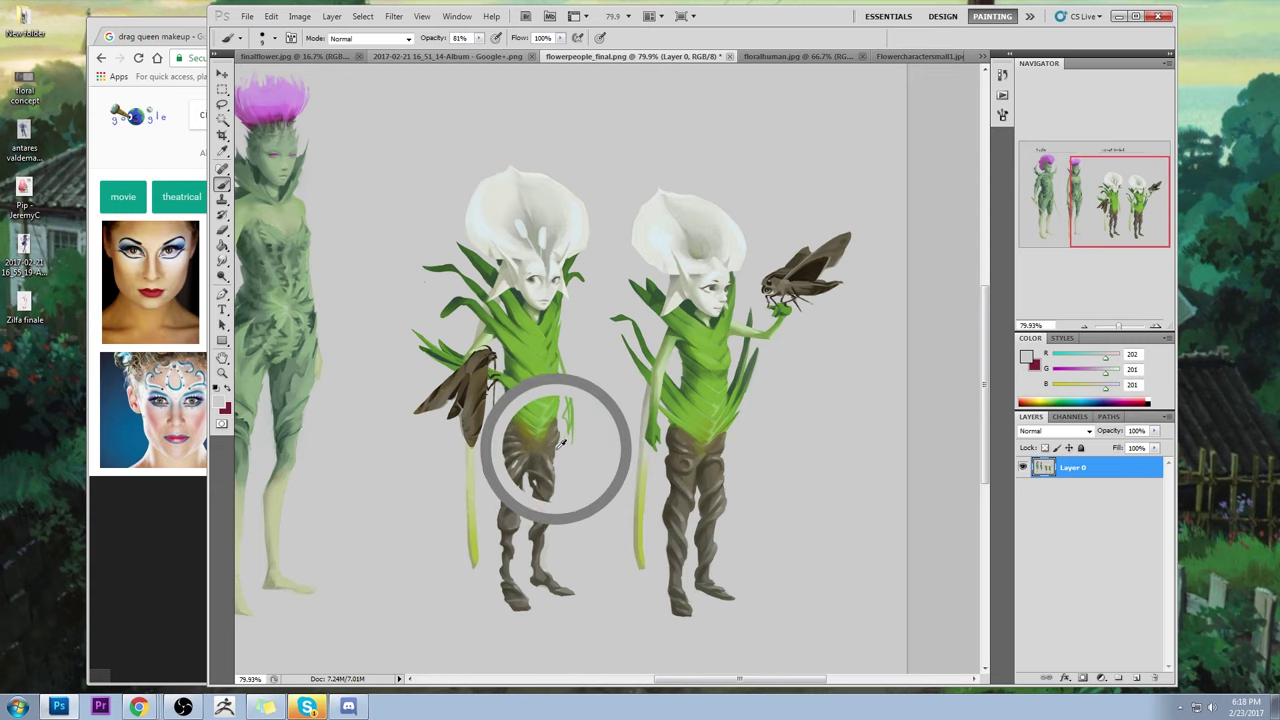
# - Flatten the image, then save and close flowerpeople_final.png
pyautogui.moveTo(435, 443); pyautogui.dragTo(715, 452)
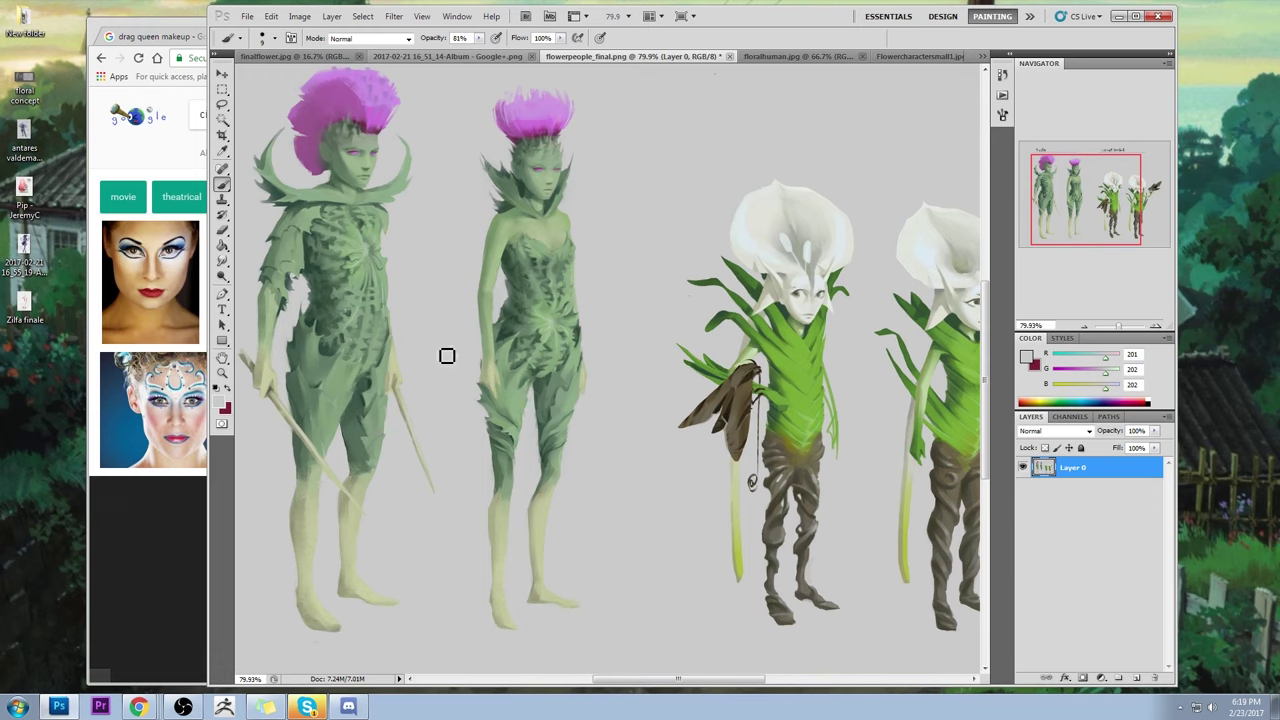
pyautogui.rightClick(1125, 470)
pyautogui.click(1190, 474)
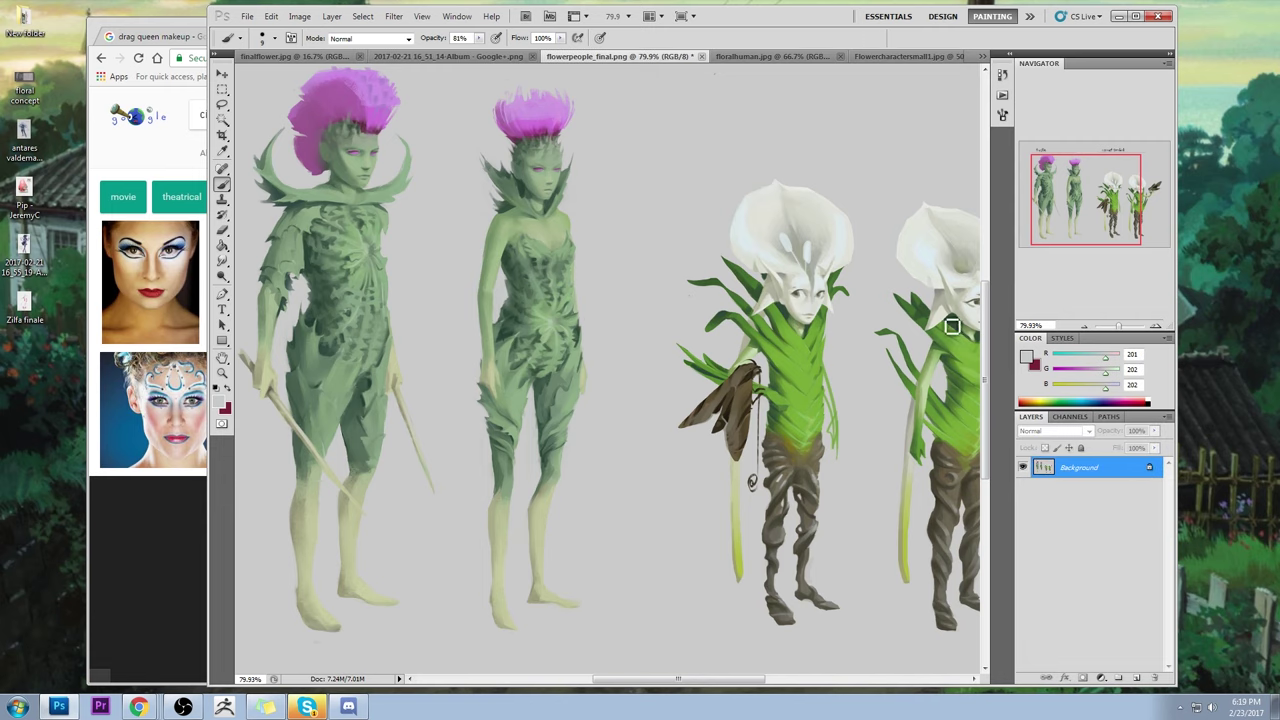
pyautogui.click(702, 57)
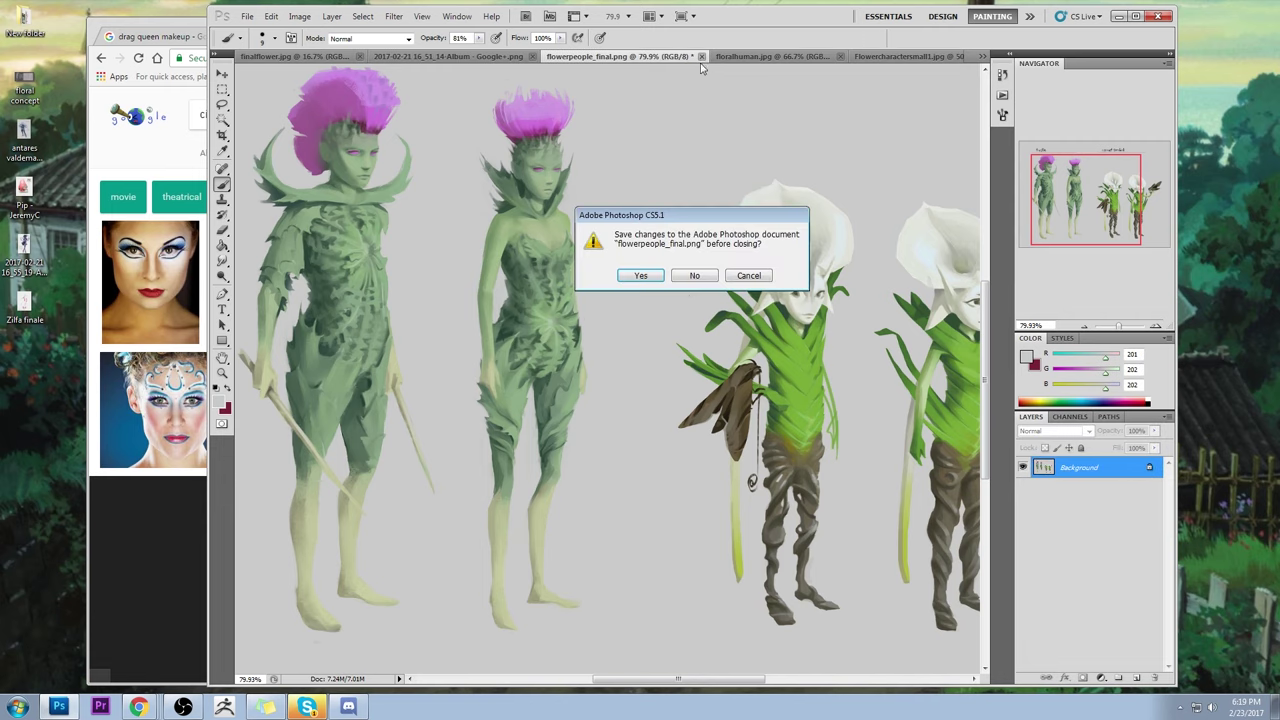
pyautogui.click(645, 279)
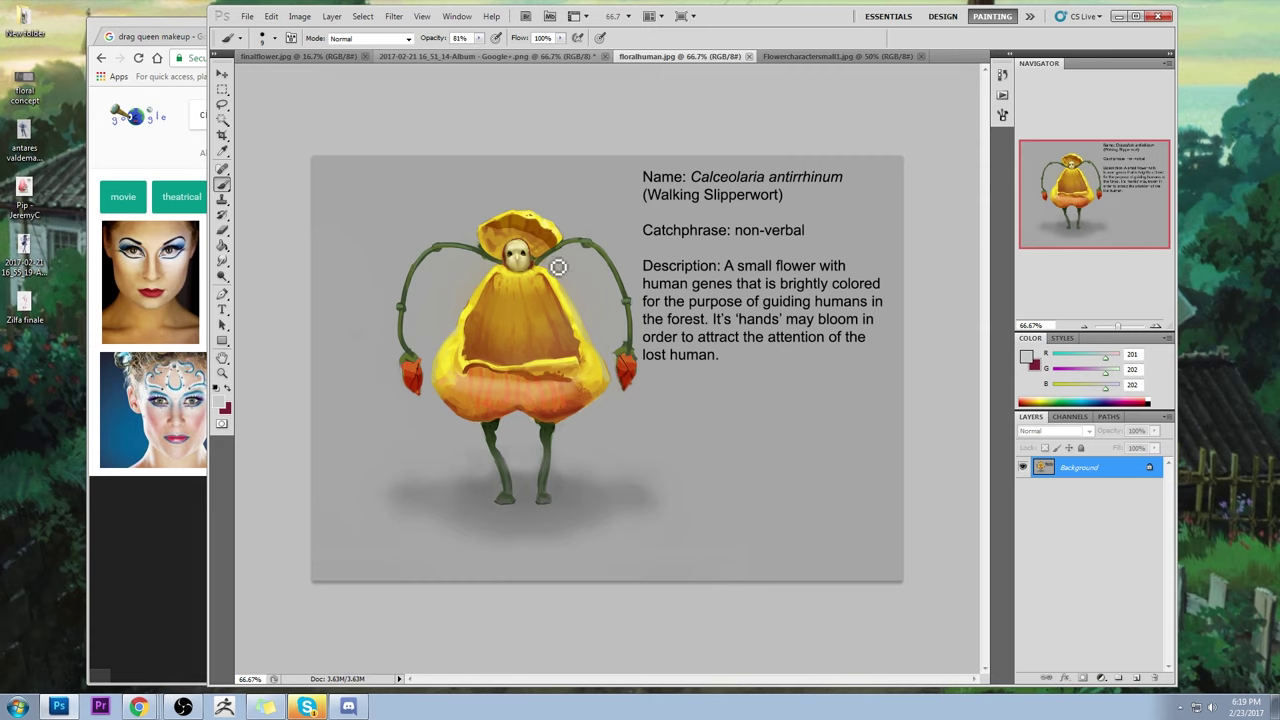
# - Zoom in on the Walking Slipperwort's mask and touch it up with tan tones
pyautogui.press('z')
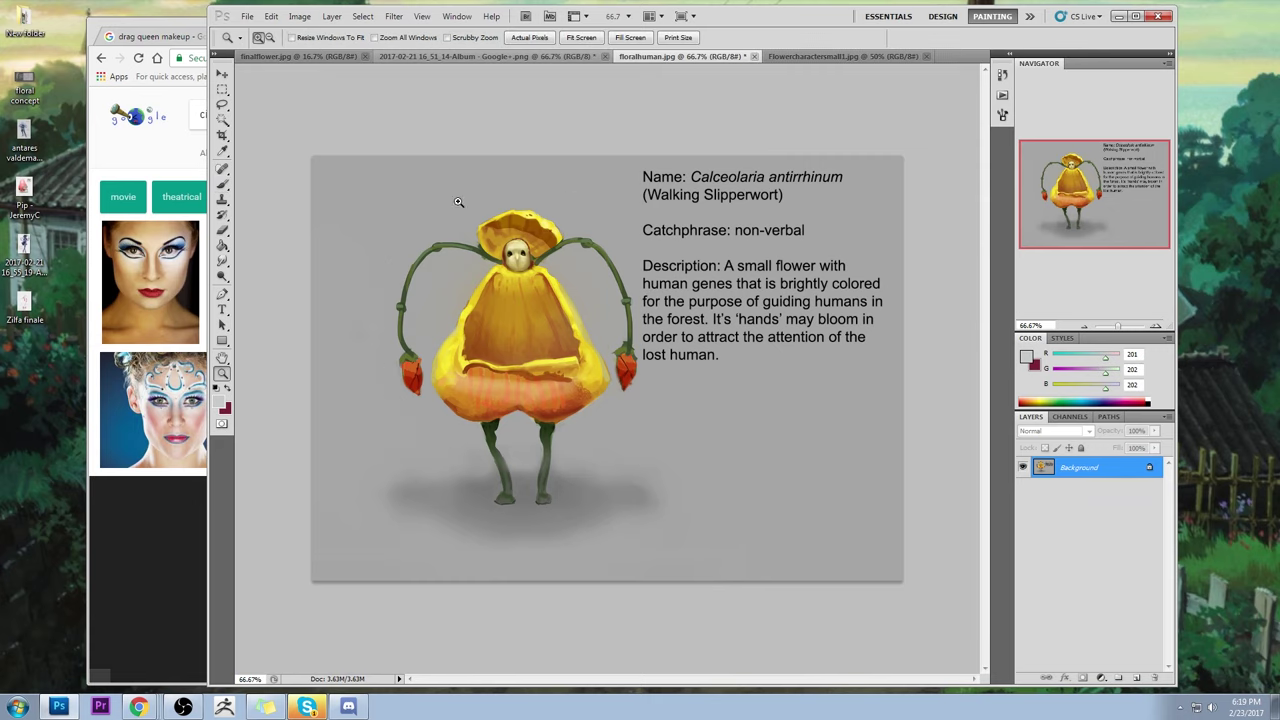
pyautogui.press('b')
pyautogui.moveTo(640, 368); pyautogui.dragTo(630, 335)
pyautogui.keyDown('alt'); pyautogui.click(650, 340); pyautogui.keyUp('alt')
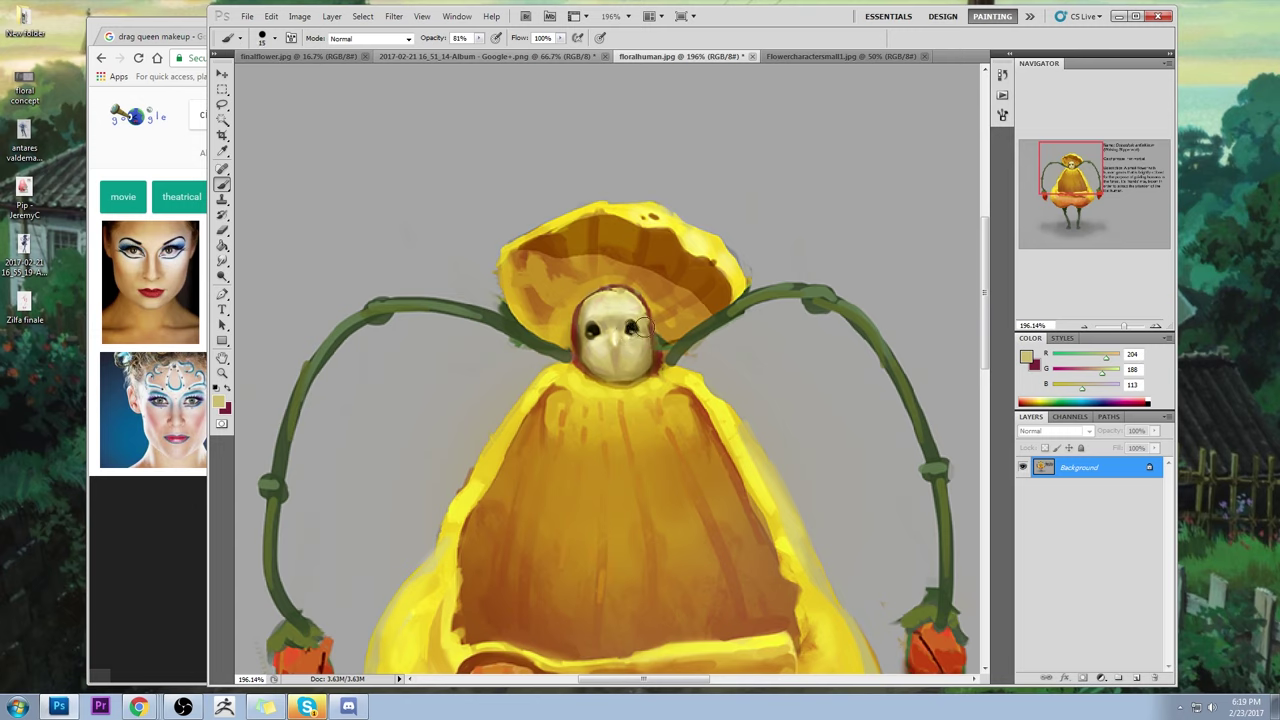
pyautogui.keyDown('alt'); pyautogui.click(644, 335); pyautogui.keyUp('alt')
pyautogui.moveTo(640, 337); pyautogui.dragTo(592, 320)
# - Darken the eyes with near-black and smudge the mask's lower-left face and chin
pyautogui.keyDown('alt'); pyautogui.click(596, 336); pyautogui.keyUp('alt')
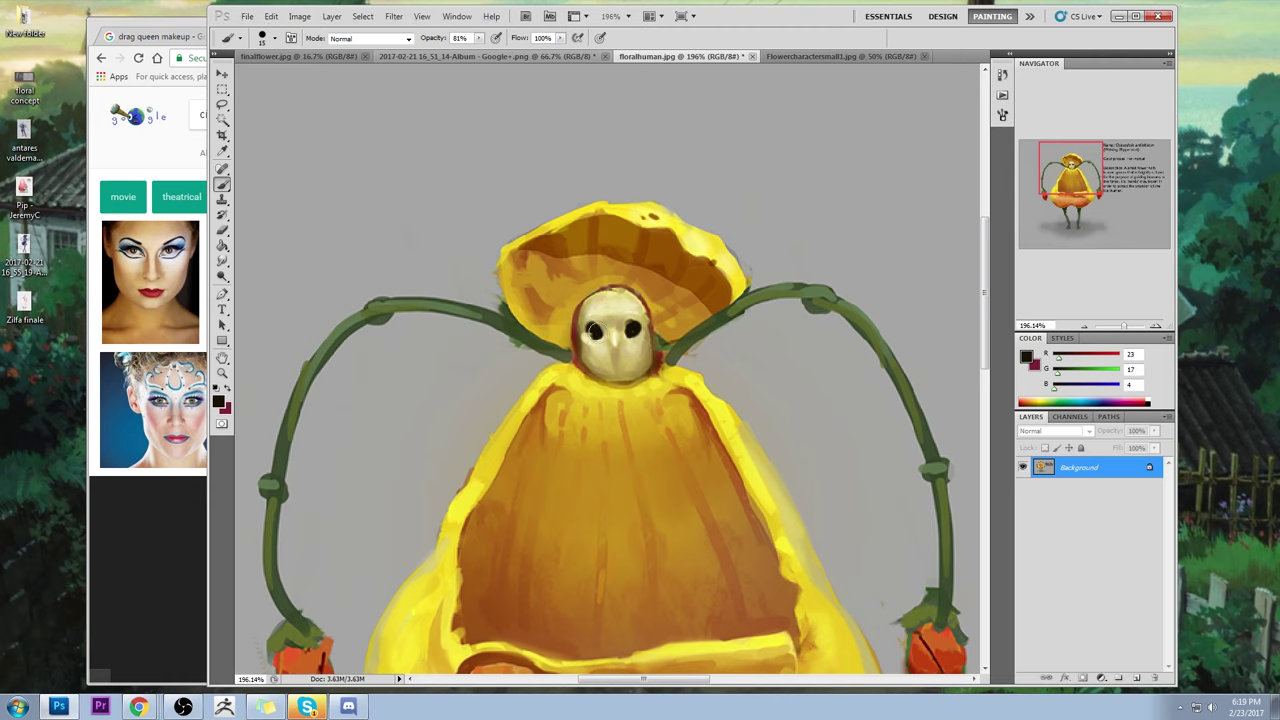
pyautogui.keyDown('alt'); pyautogui.click(597, 343); pyautogui.keyUp('alt')
pyautogui.keyDown('alt'); pyautogui.click(596, 336); pyautogui.keyUp('alt')
pyautogui.keyDown('alt'); pyautogui.click(590, 342); pyautogui.keyUp('alt')
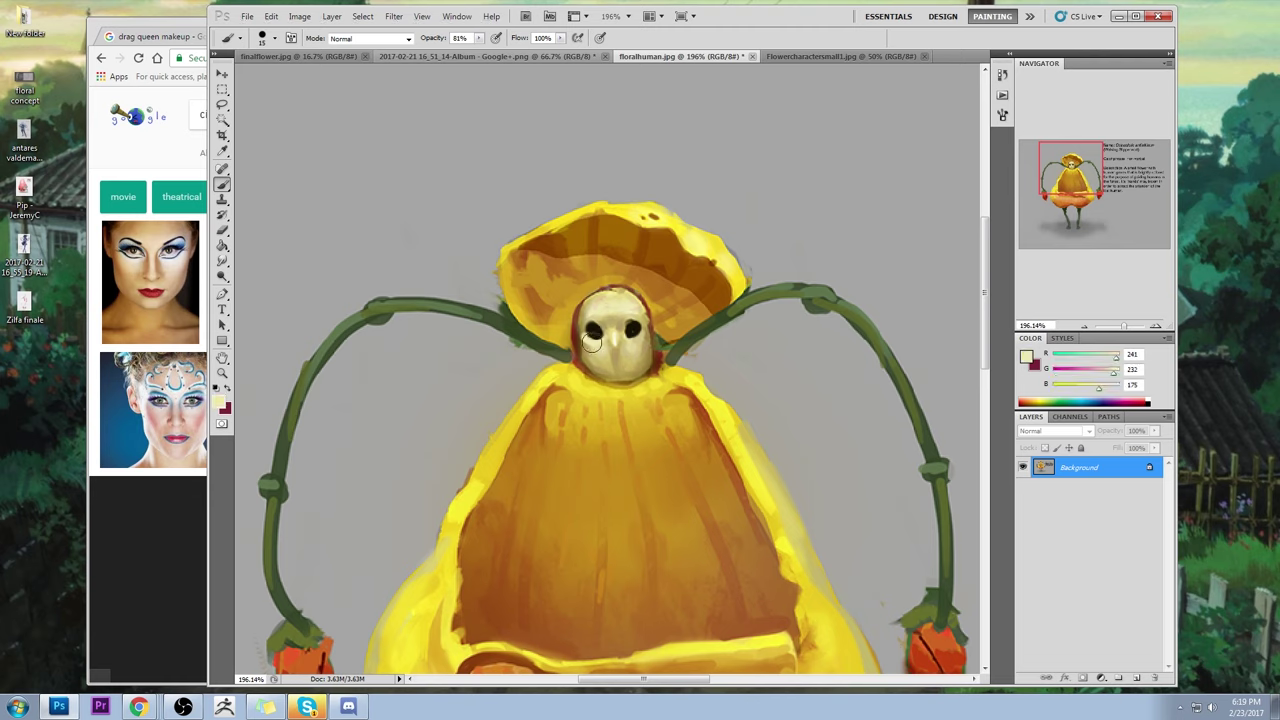
pyautogui.click(222, 262)
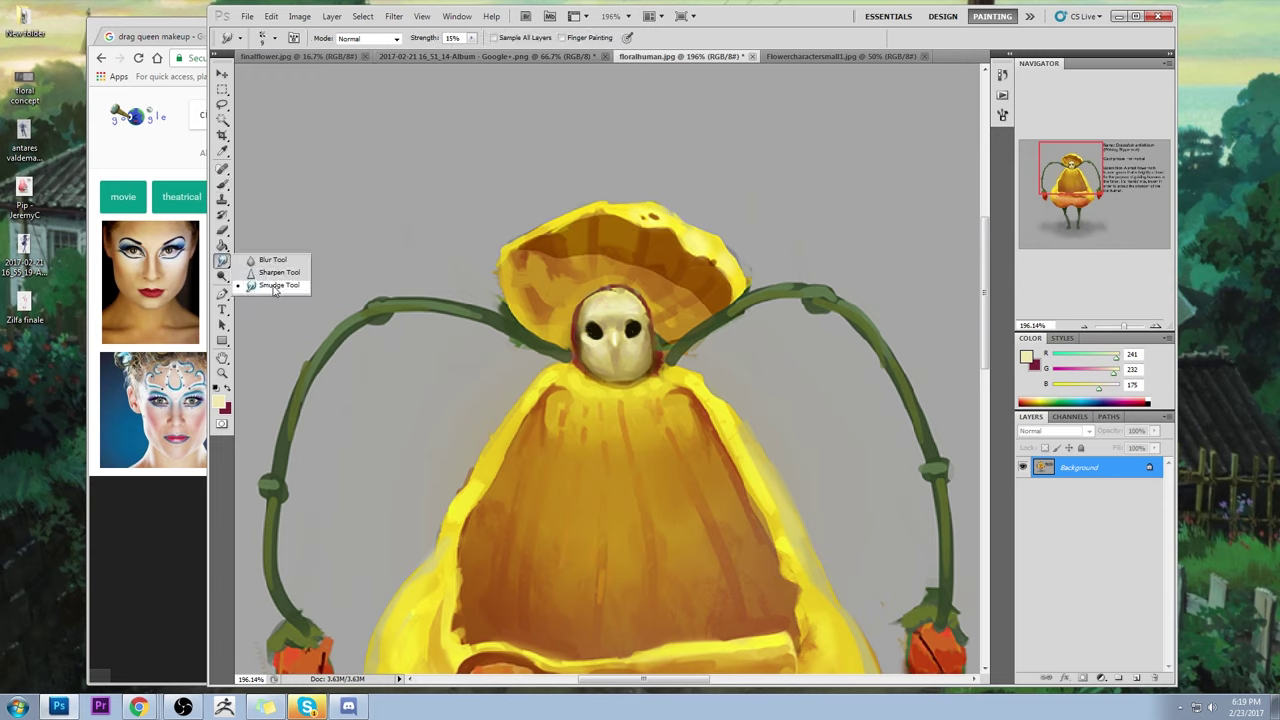
pyautogui.click(265, 287)
pyautogui.moveTo(588, 338)
pyautogui.mouseDown()
pyautogui.moveTo(604, 362)
pyautogui.moveTo(590, 354)
pyautogui.mouseUp()
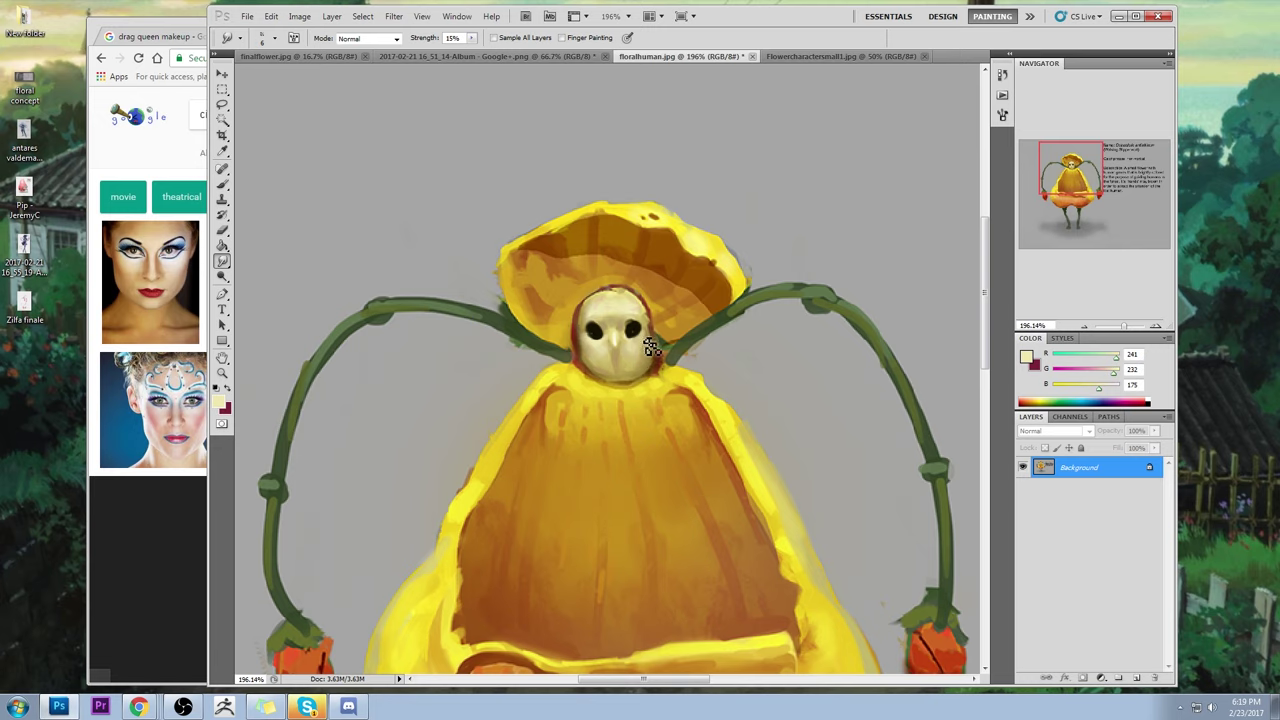
# - Paint brown nose shading down the mask, then fit the whole character in view
pyautogui.press('v')
pyautogui.press('b')
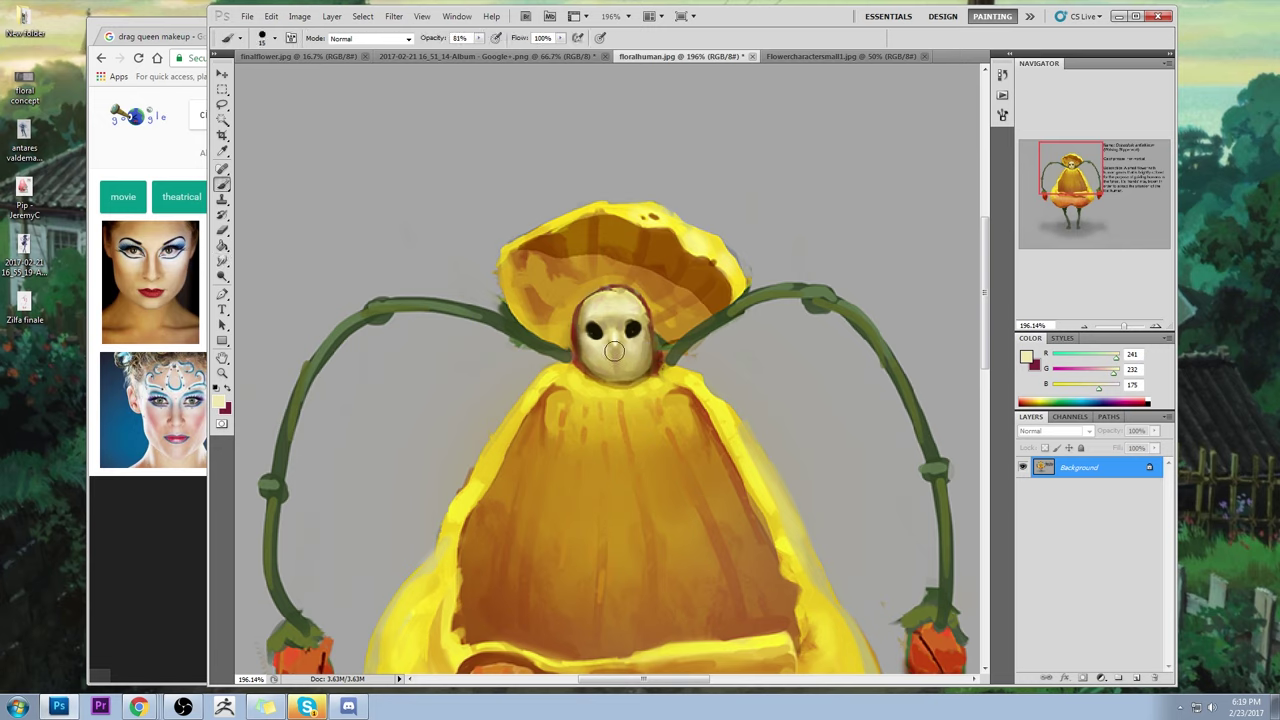
pyautogui.keyDown('alt'); pyautogui.click(612, 348); pyautogui.keyUp('alt')
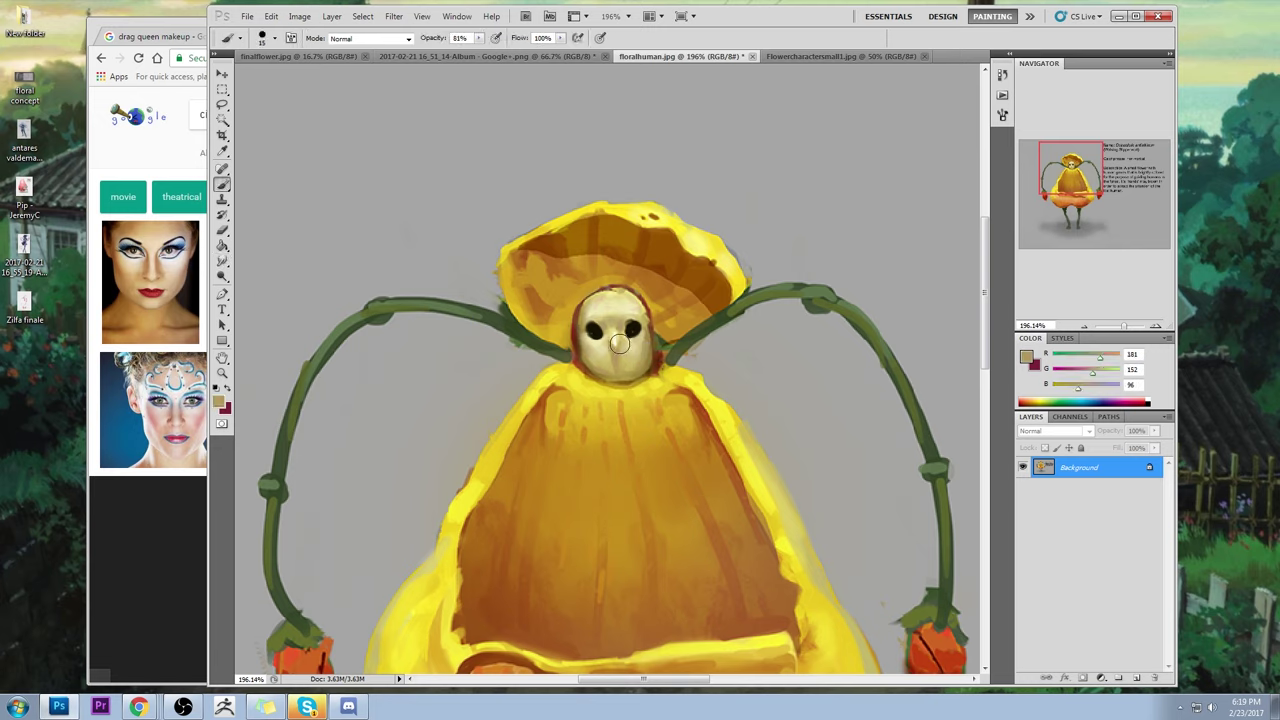
pyautogui.moveTo(620, 340); pyautogui.dragTo(620, 372)
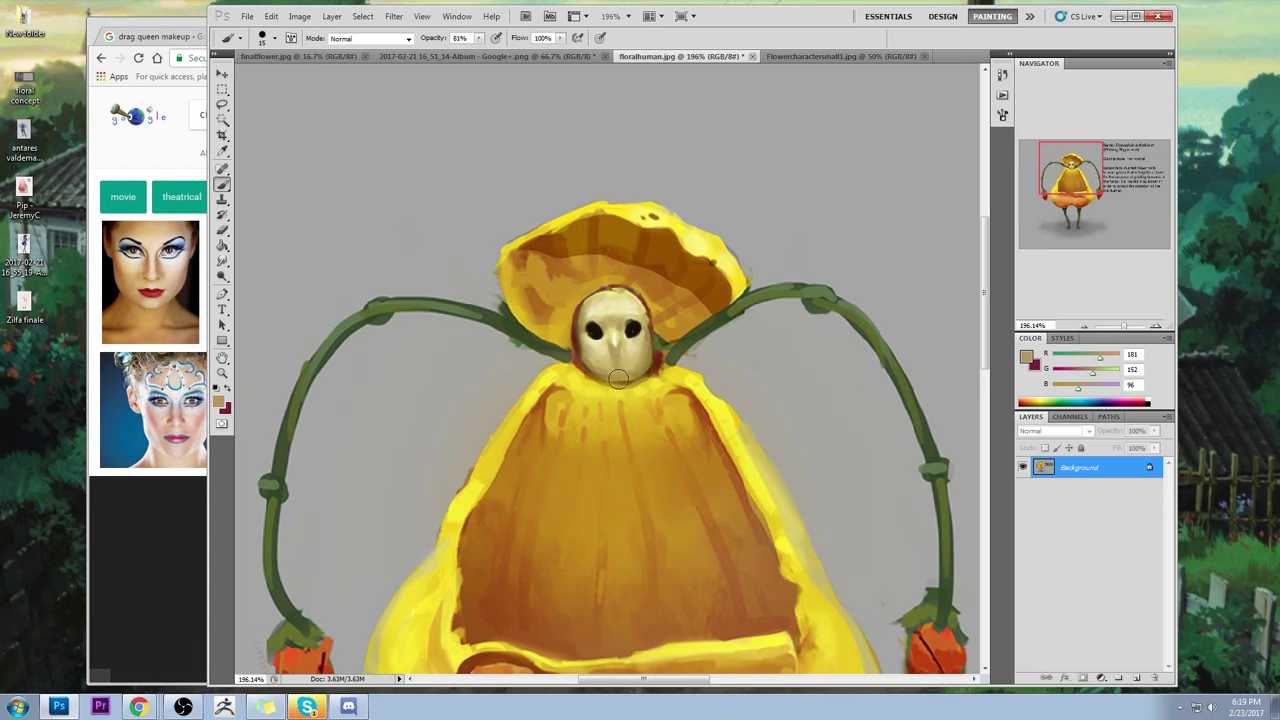
pyautogui.keyDown('alt'); pyautogui.click(614, 324); pyautogui.keyUp('alt')
pyautogui.keyDown('alt'); pyautogui.click(597, 328); pyautogui.keyUp('alt')
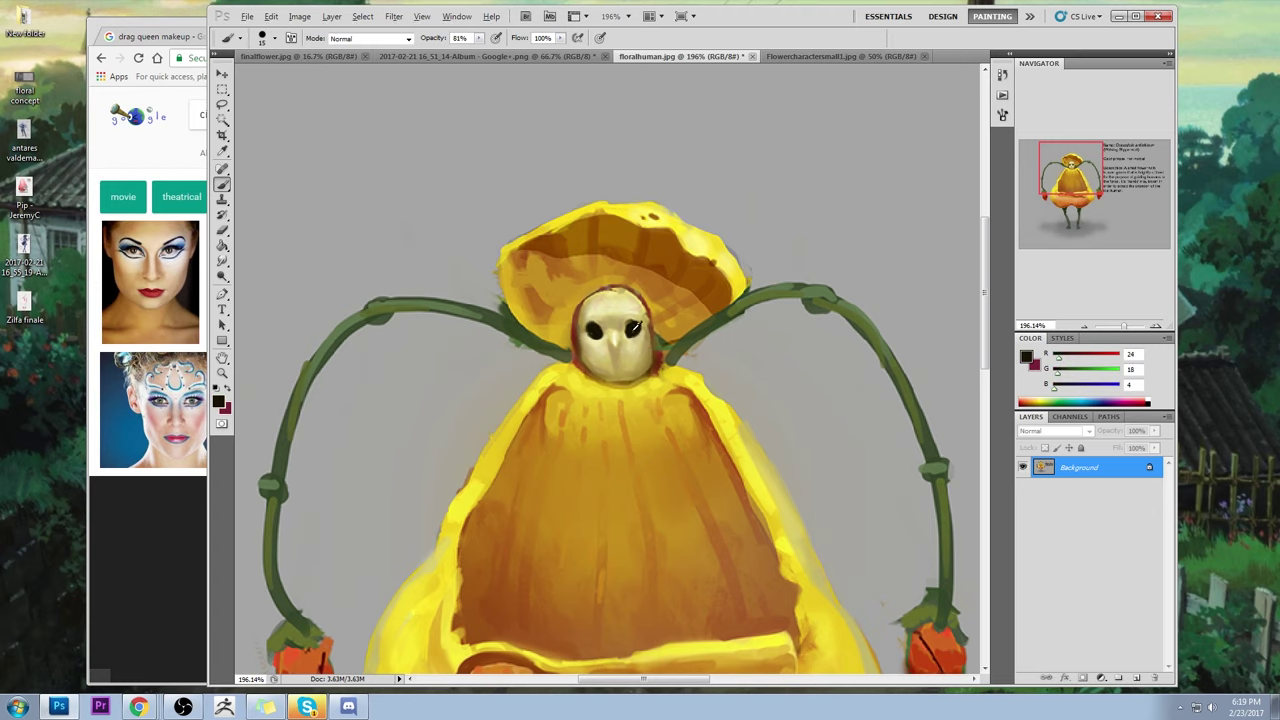
pyautogui.keyDown('alt'); pyautogui.click(606, 322); pyautogui.keyUp('alt')
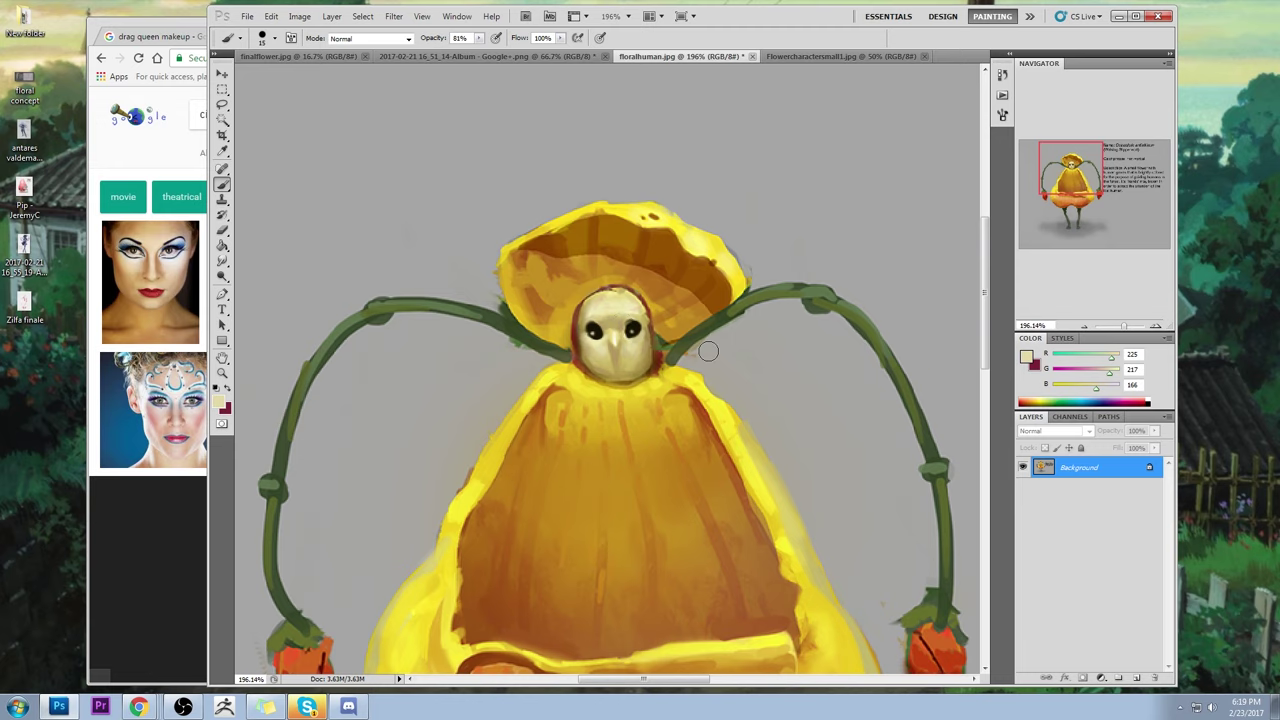
pyautogui.hotkey('ctrl', '0')
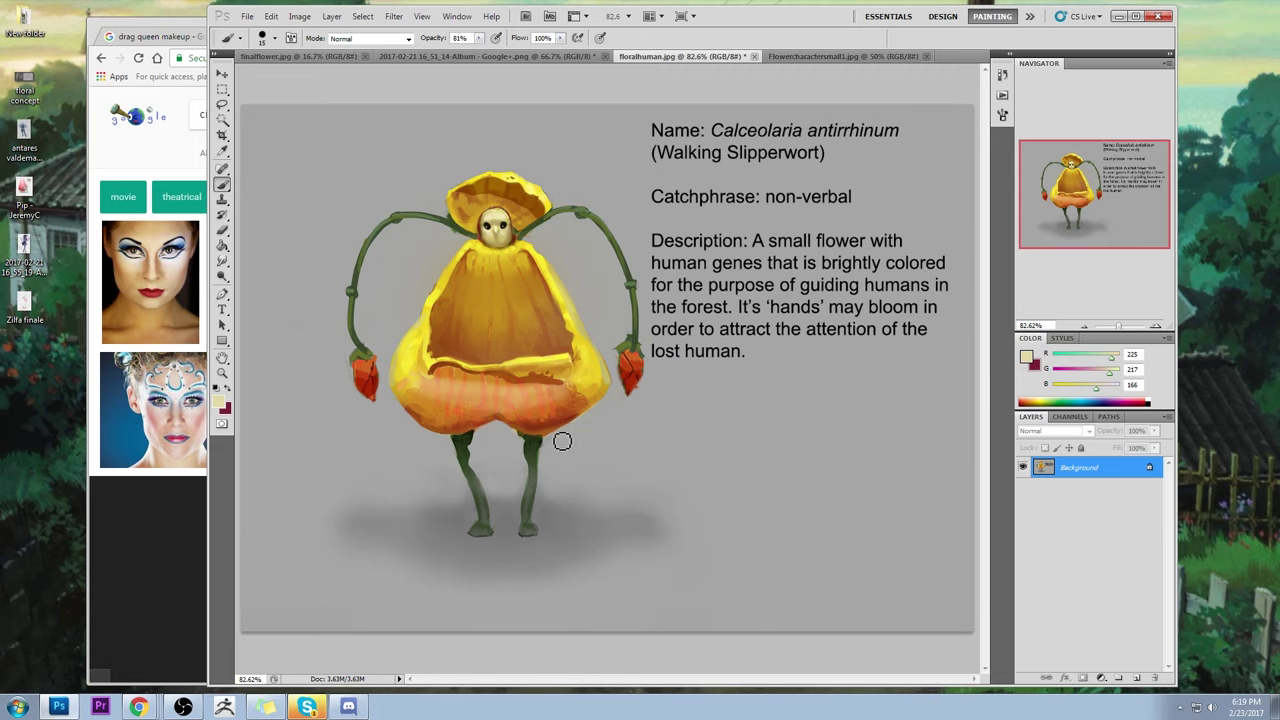
# - Copy the feet and their shadow to a new layer and raise it to shorten the legs
pyautogui.press('l')
pyautogui.moveTo(702, 467)
pyautogui.mouseDown()
pyautogui.moveTo(346, 628)
pyautogui.moveTo(700, 470)
pyautogui.mouseUp()
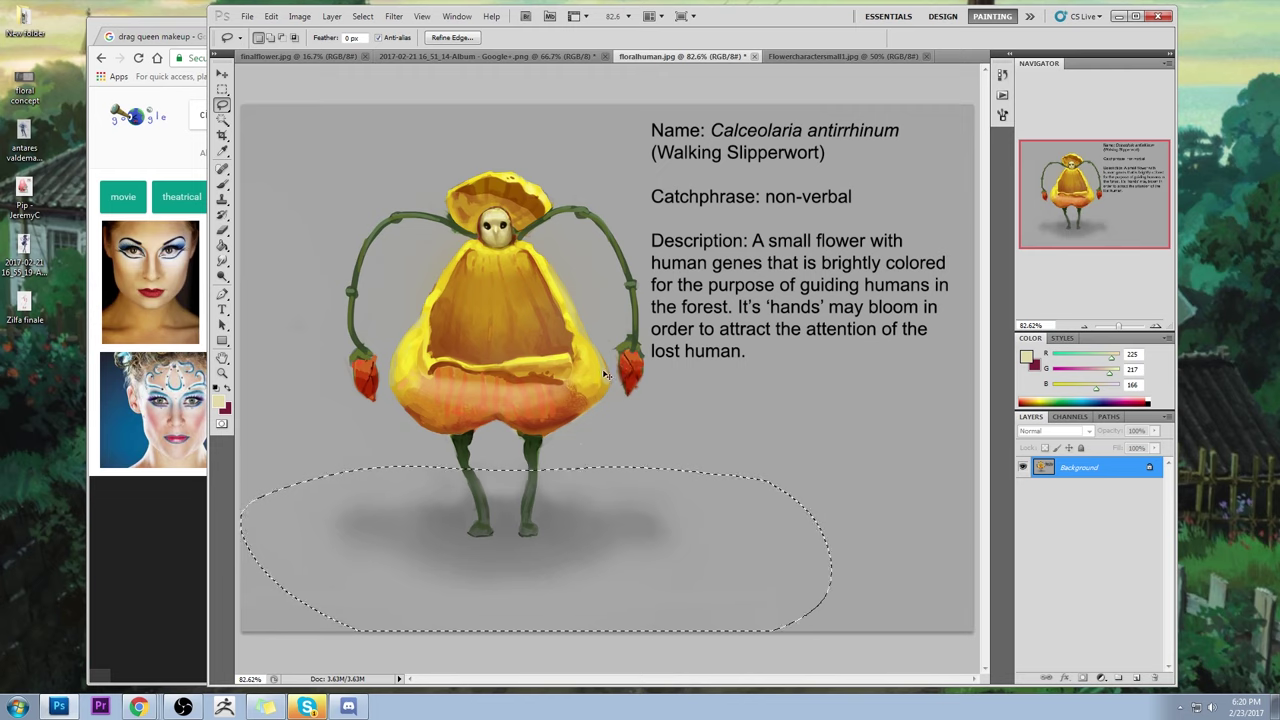
pyautogui.hotkey('ctrl', 'j')
pyautogui.press('v')
pyautogui.moveTo(550, 510); pyautogui.dragTo(544, 455)
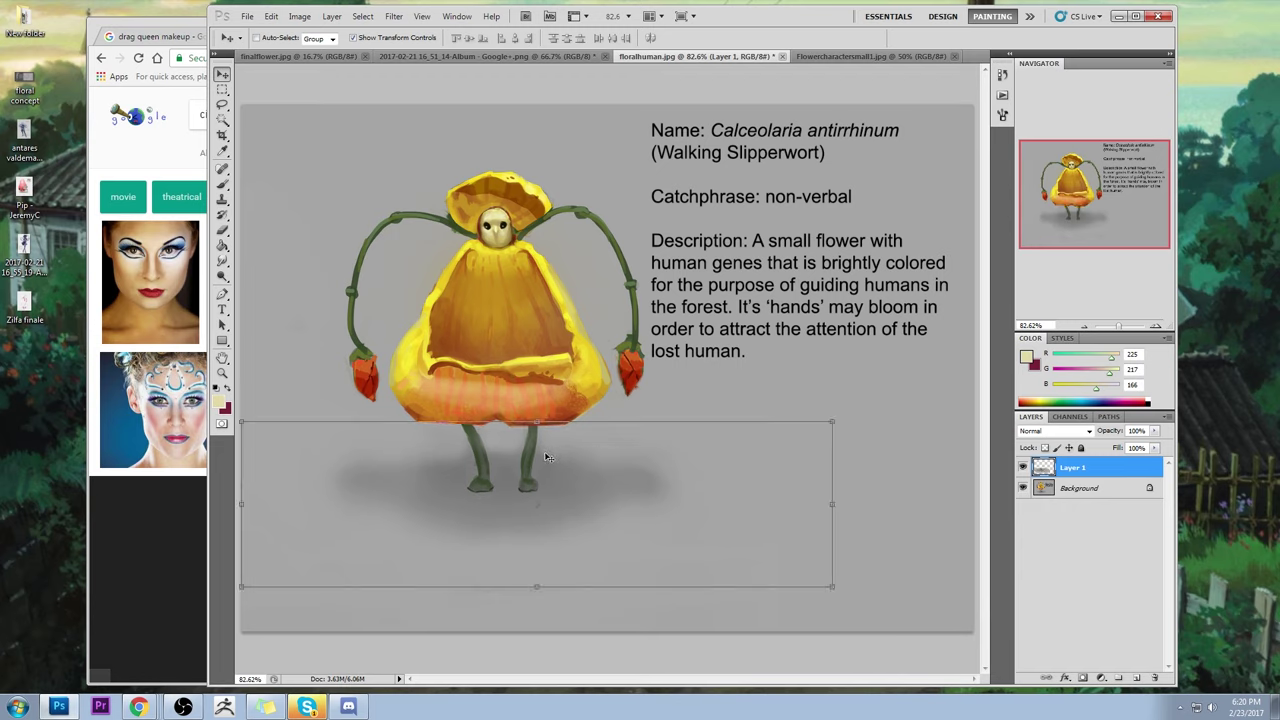
# - Erase along the orange belly's lower edge, undo the last erase, and sample the background grey
pyautogui.press('e')
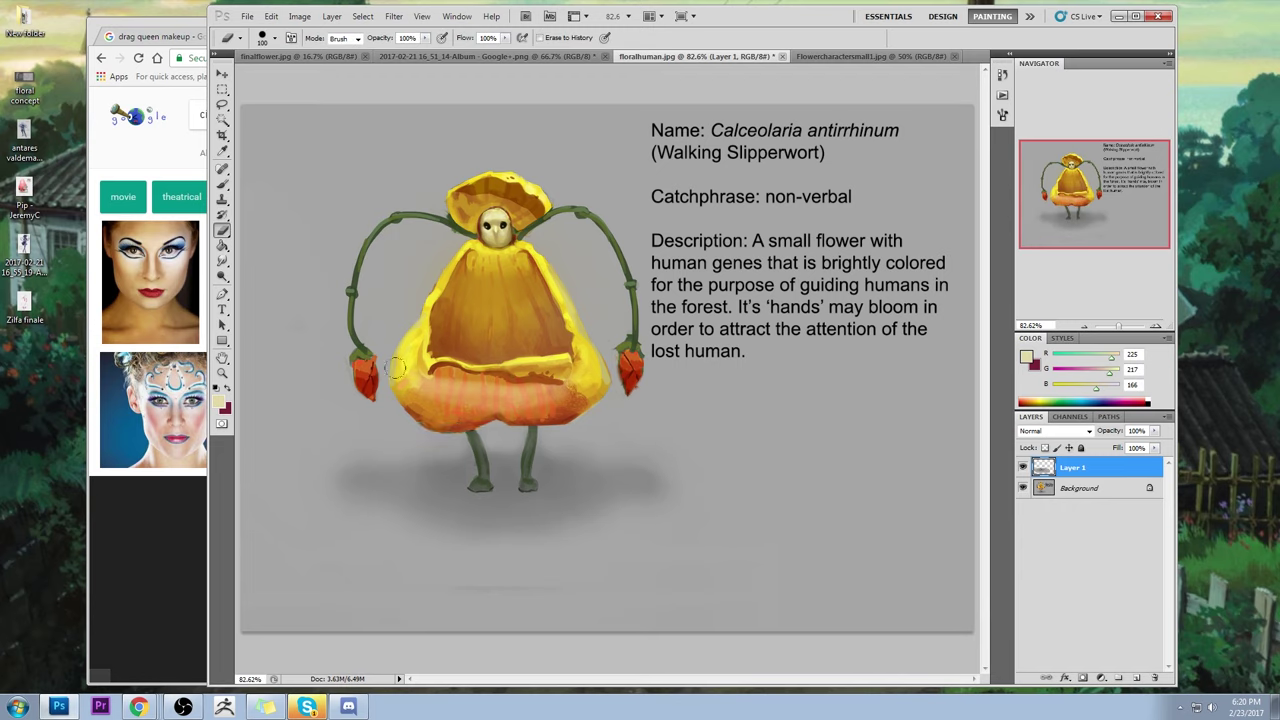
pyautogui.moveTo(496, 389); pyautogui.dragTo(533, 396)
pyautogui.moveTo(536, 400); pyautogui.dragTo(536, 396)
pyautogui.hotkey('ctrl', 'z')
pyautogui.press('b')
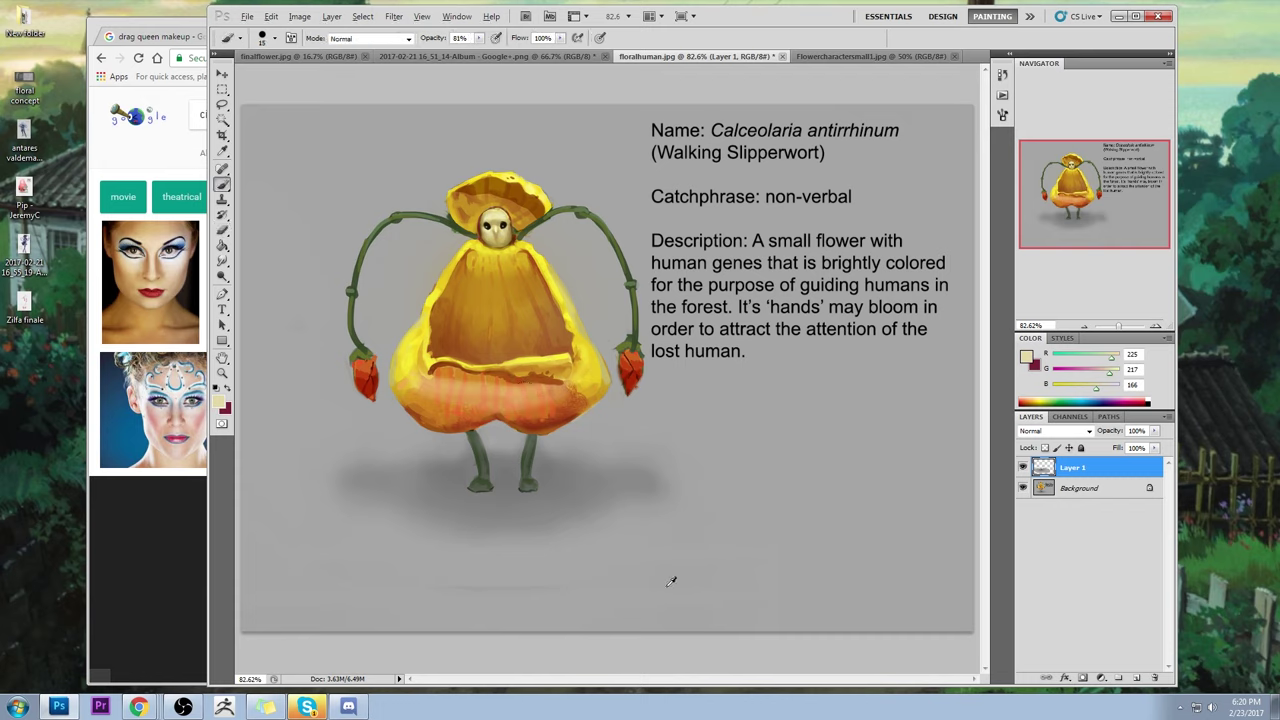
pyautogui.keyDown('alt'); pyautogui.click(690, 581); pyautogui.keyUp('alt')
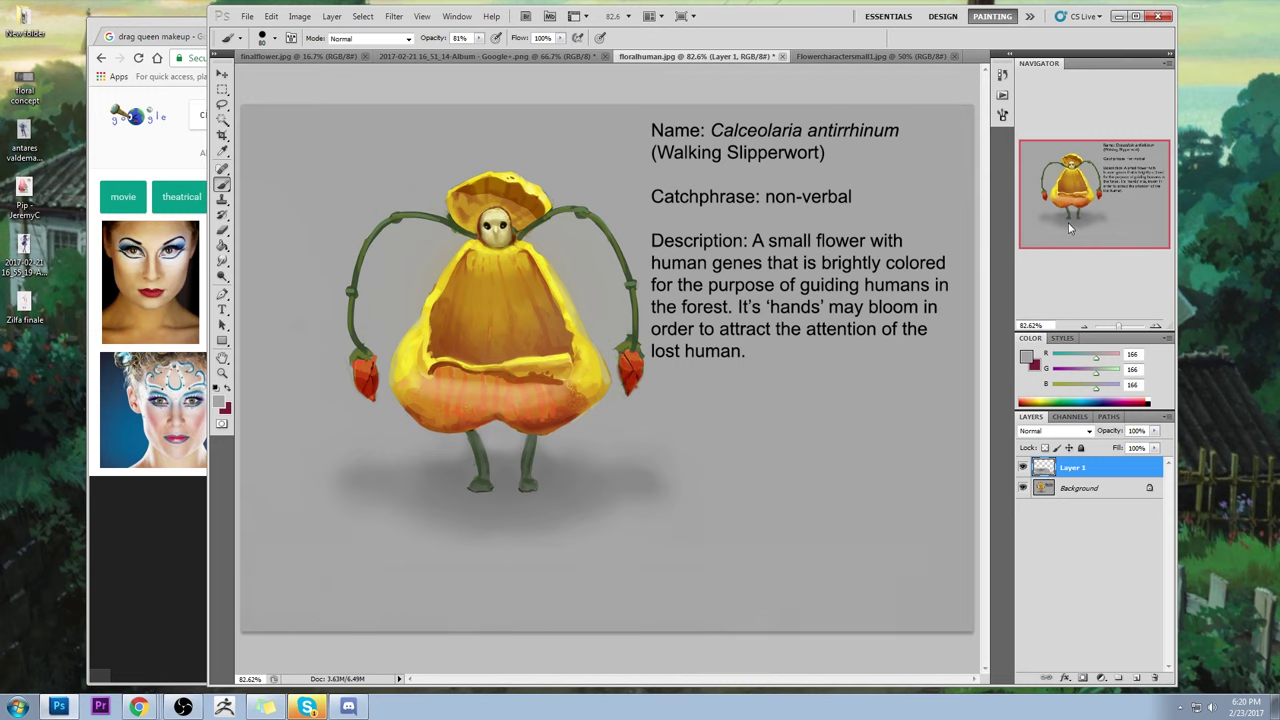
# - Compare the original History snapshot with the latest Brush Tool state, then open a new Chrome window
pyautogui.click(1002, 75)
pyautogui.moveTo(990, 392); pyautogui.dragTo(996, 102)
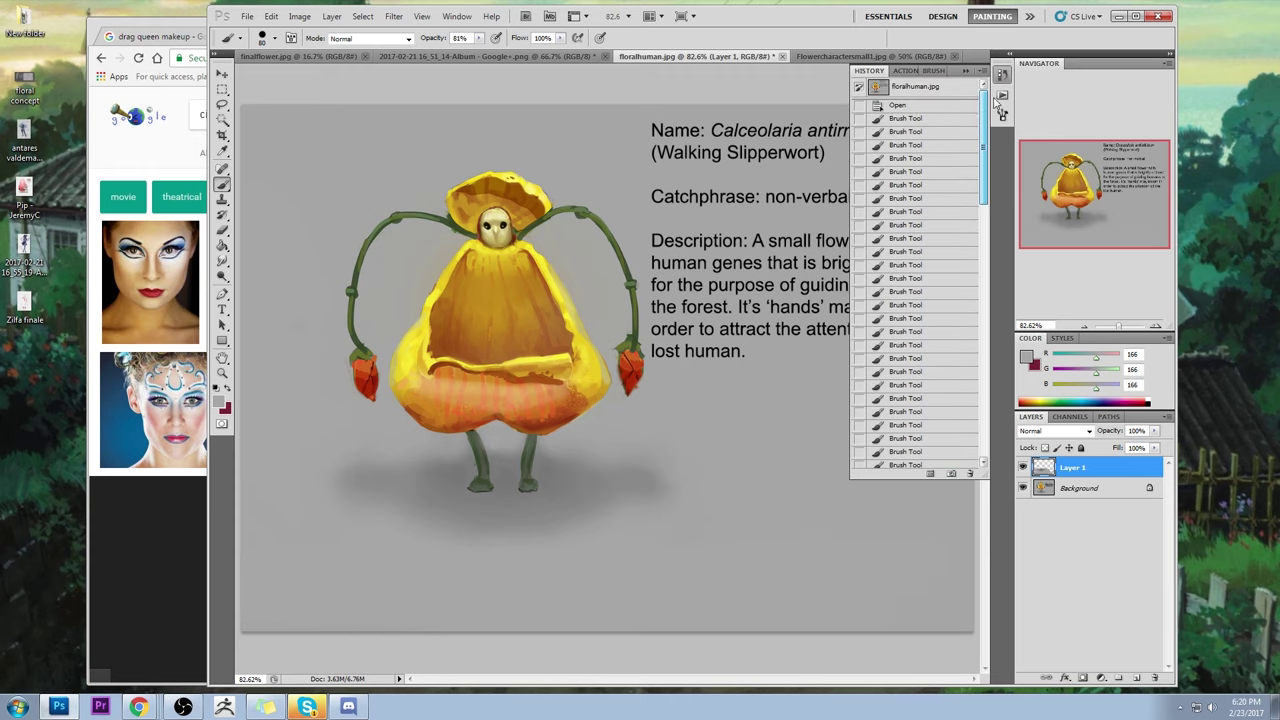
pyautogui.click(956, 88)
pyautogui.moveTo(983, 107); pyautogui.dragTo(983, 370)
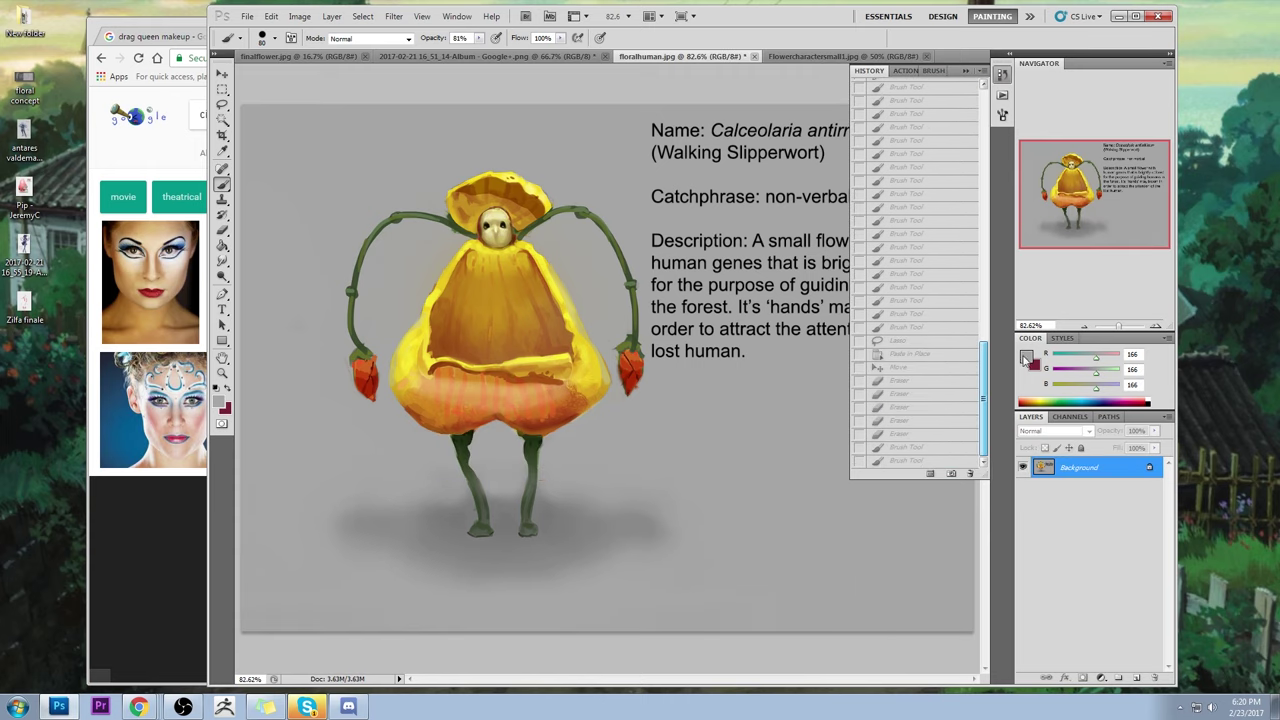
pyautogui.click(908, 461)
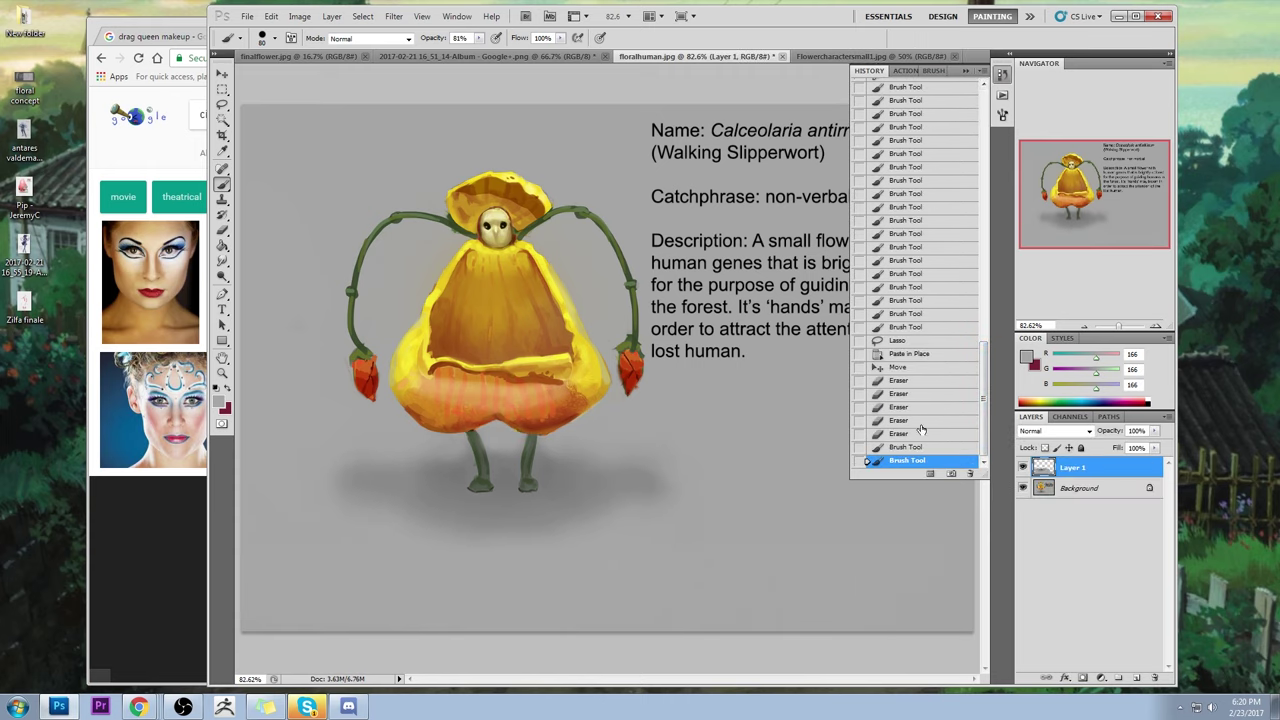
pyautogui.click(964, 71)
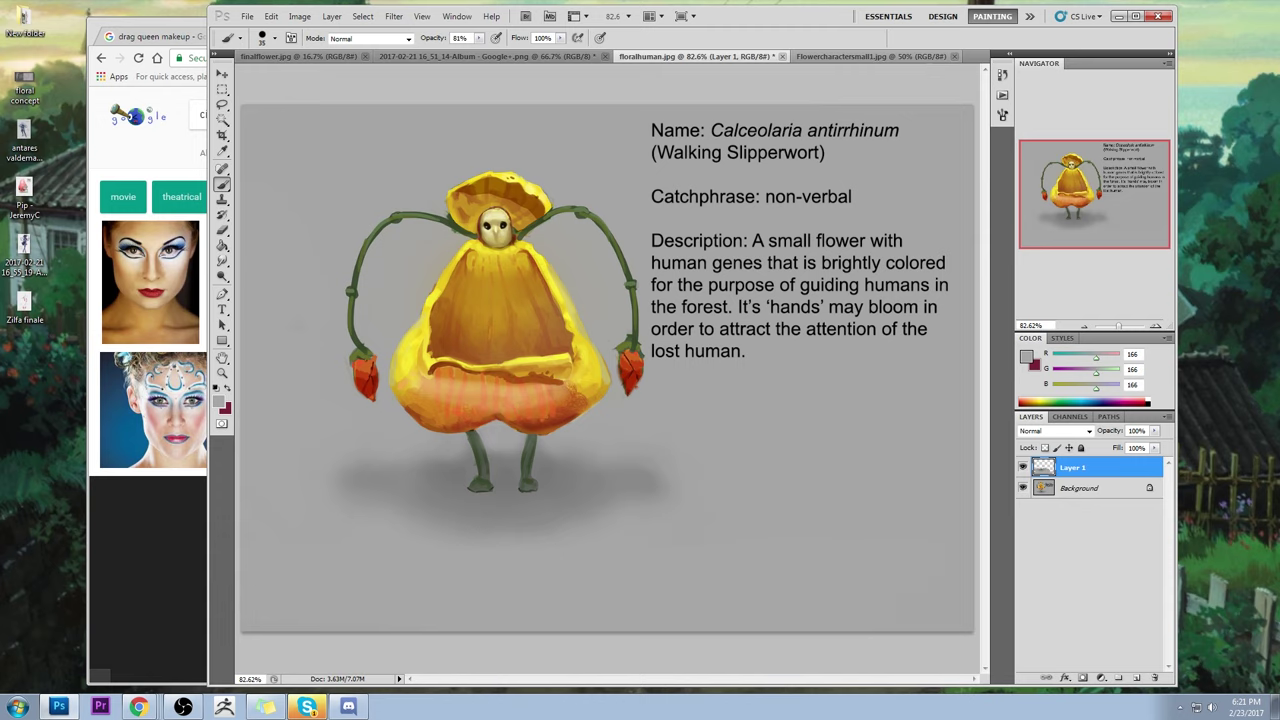
pyautogui.middleClick(138, 706)
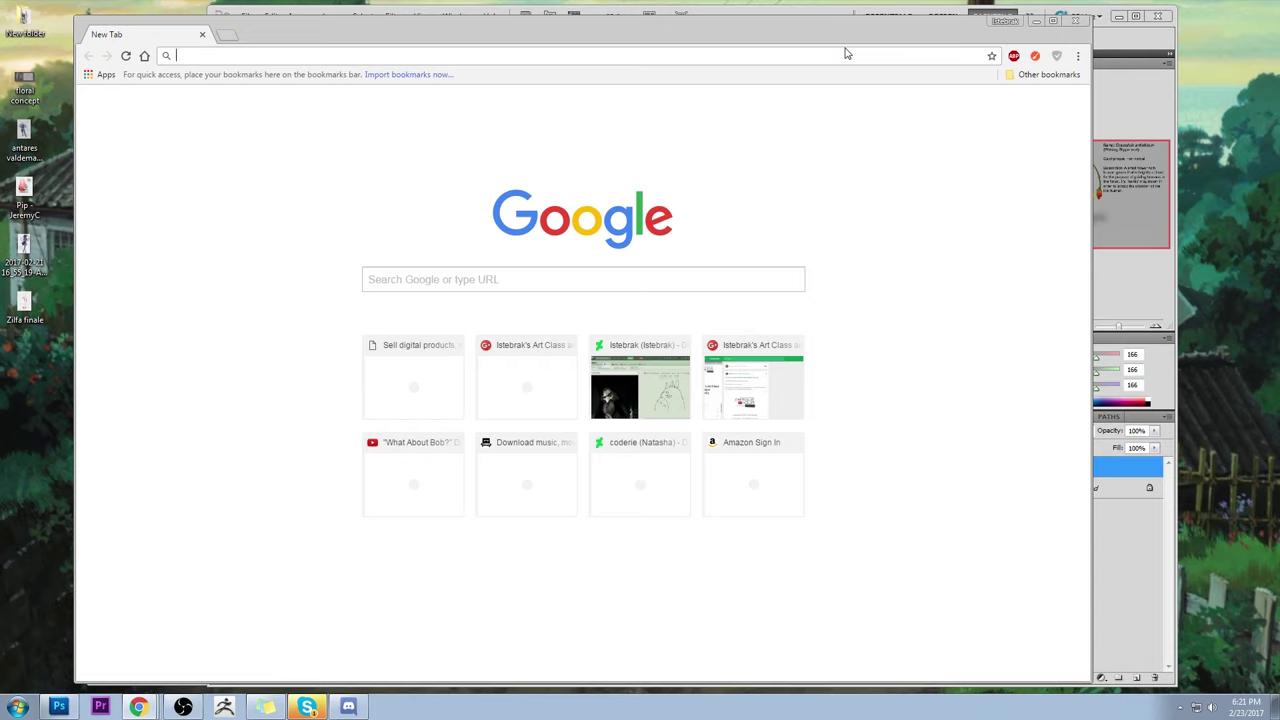
# - Search Google Images for 'anton shagurh' using the corrected spelling, preview two results, and close the window
pyautogui.write('anton shagurh')
pyautogui.press('Return')
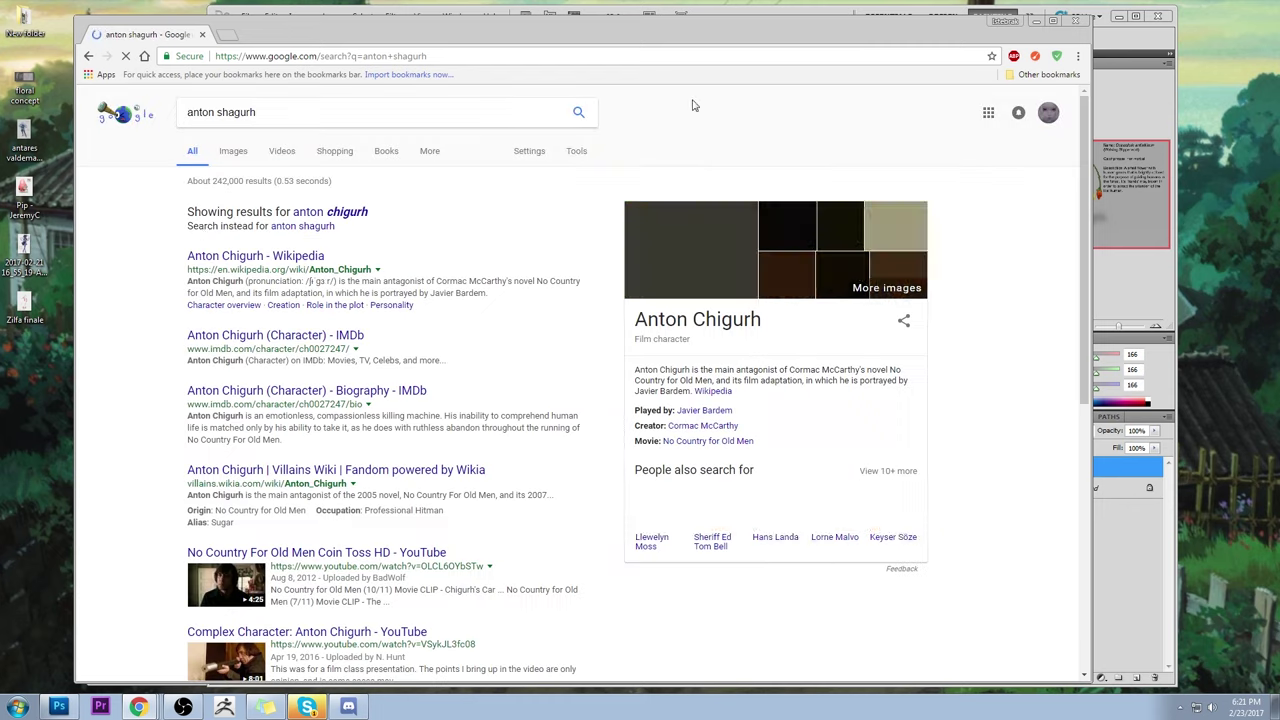
pyautogui.click(310, 213)
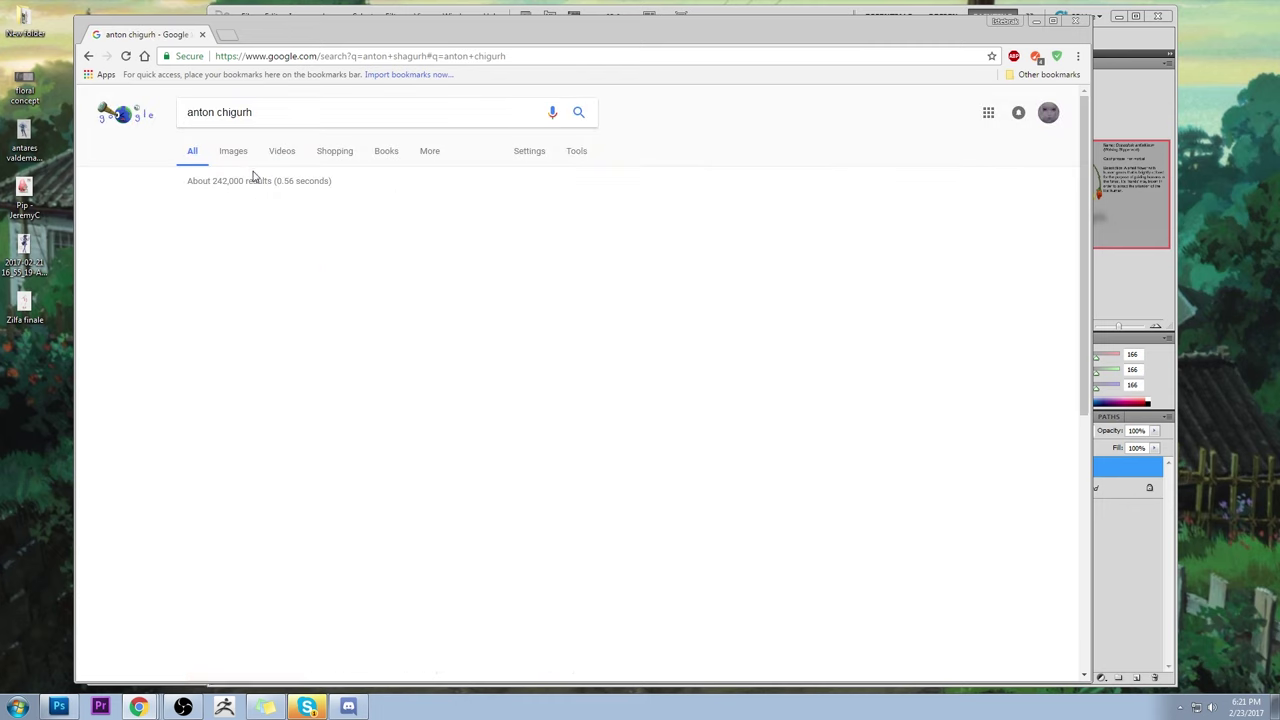
pyautogui.click(233, 151)
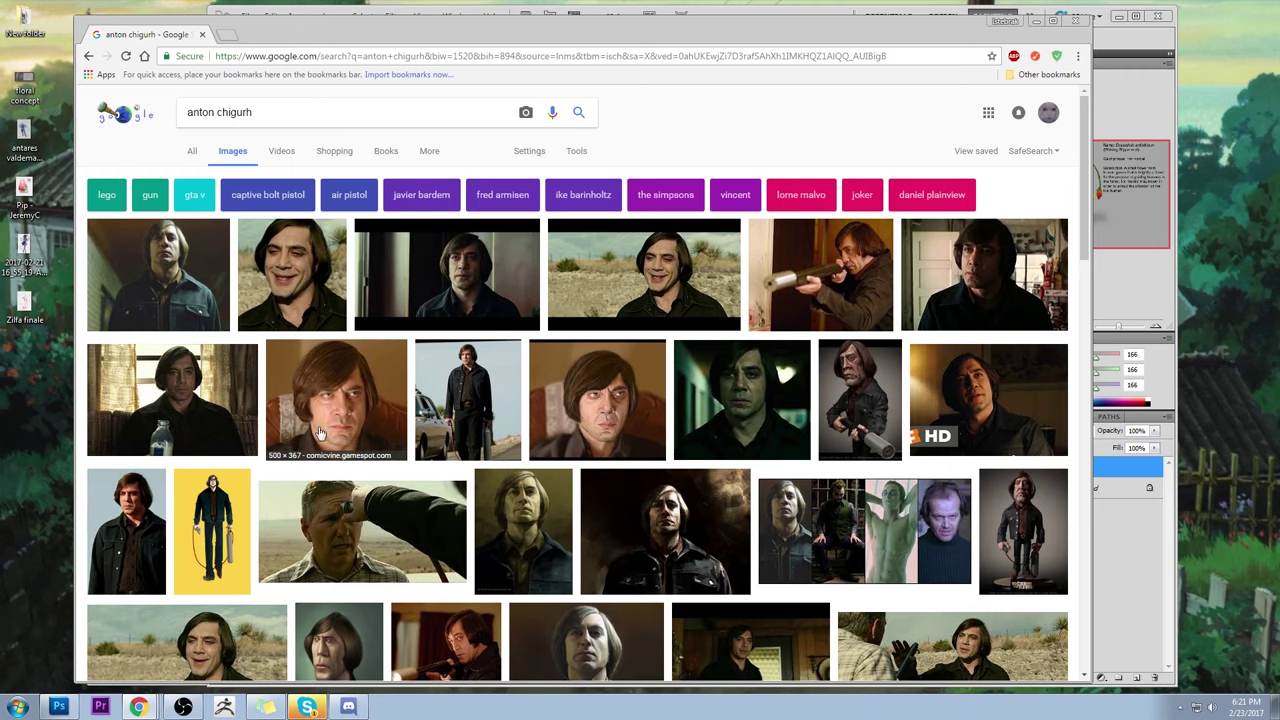
pyautogui.click(325, 370)
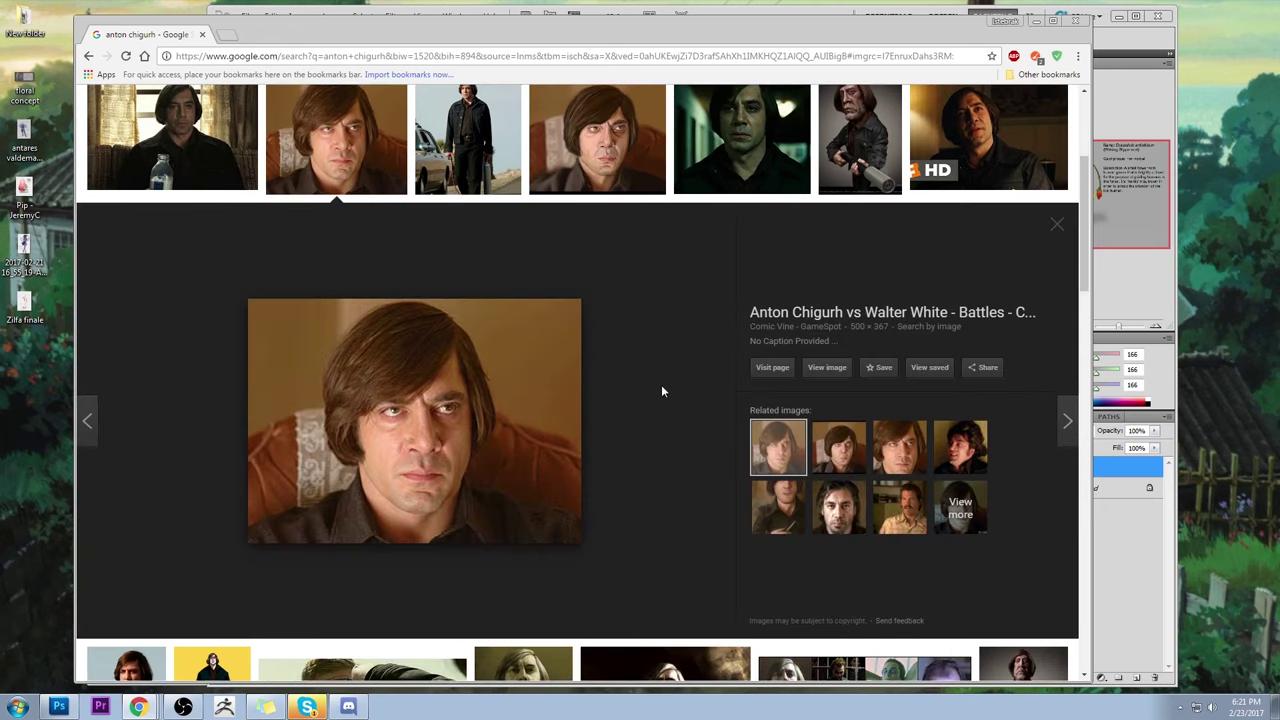
pyautogui.scroll(2, 661, 391)
pyautogui.click(662, 138)
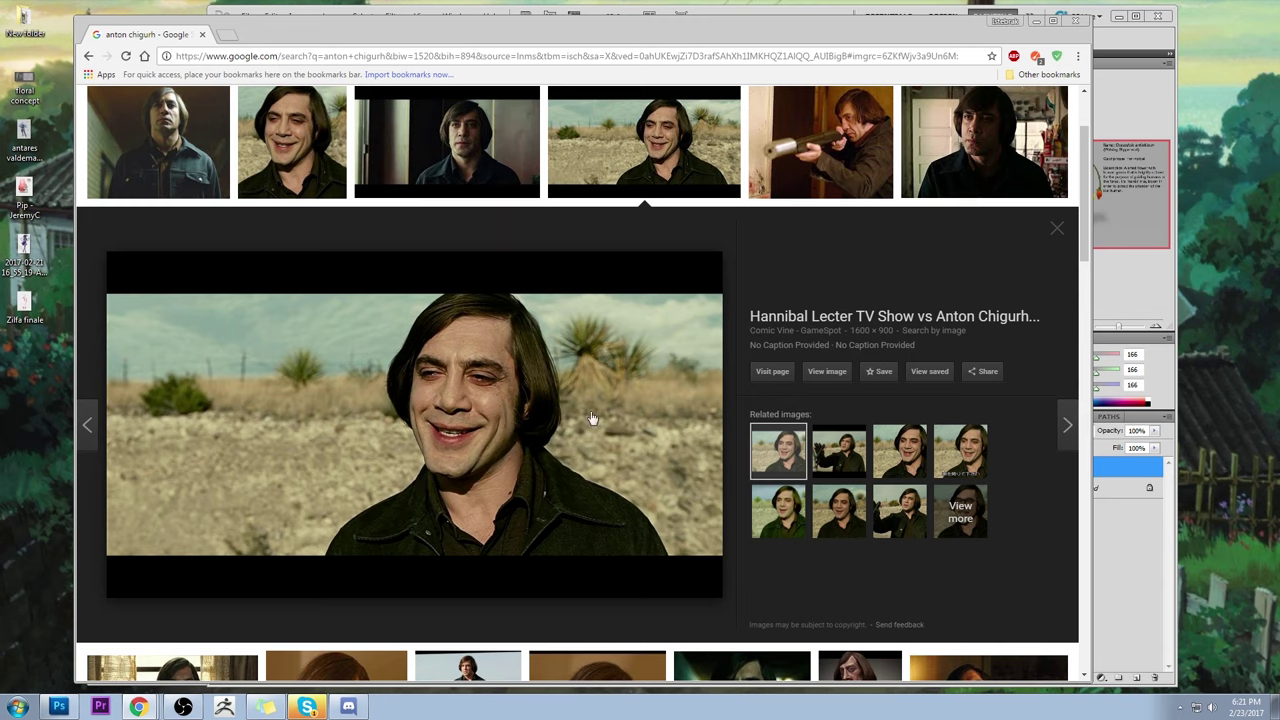
pyautogui.scroll(1, 600, 505)
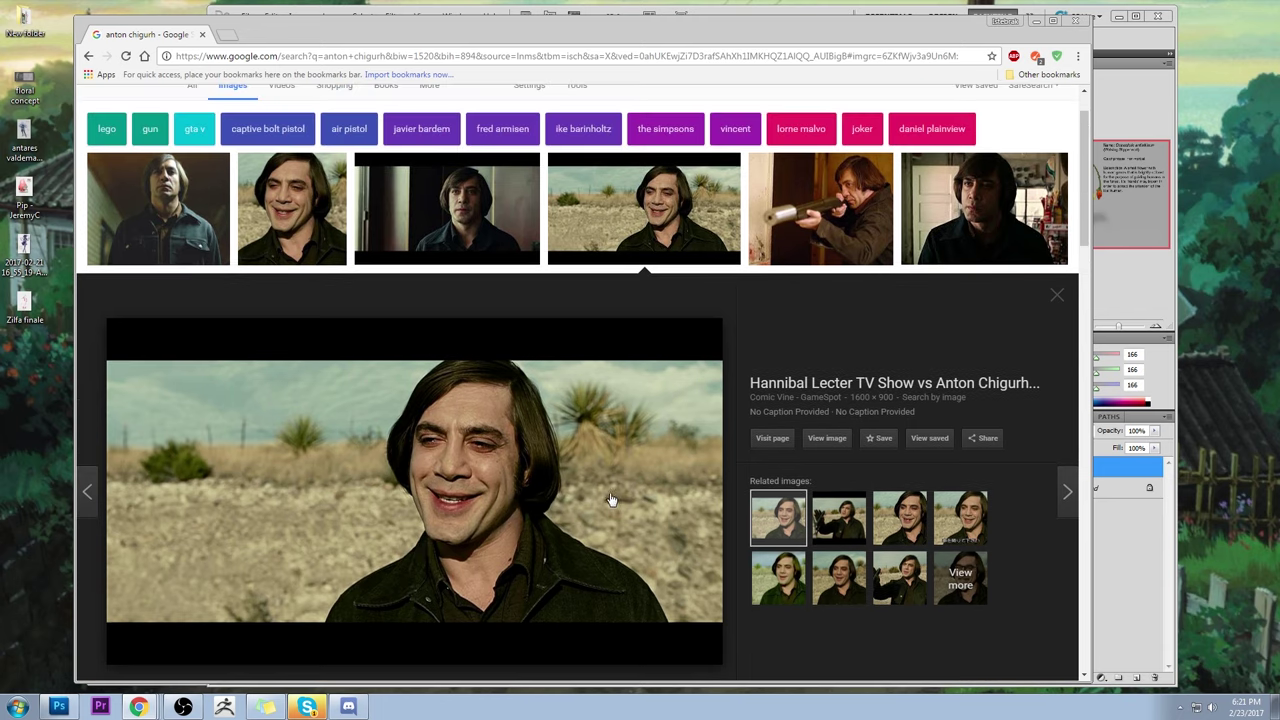
pyautogui.scroll(-2, 726, 355)
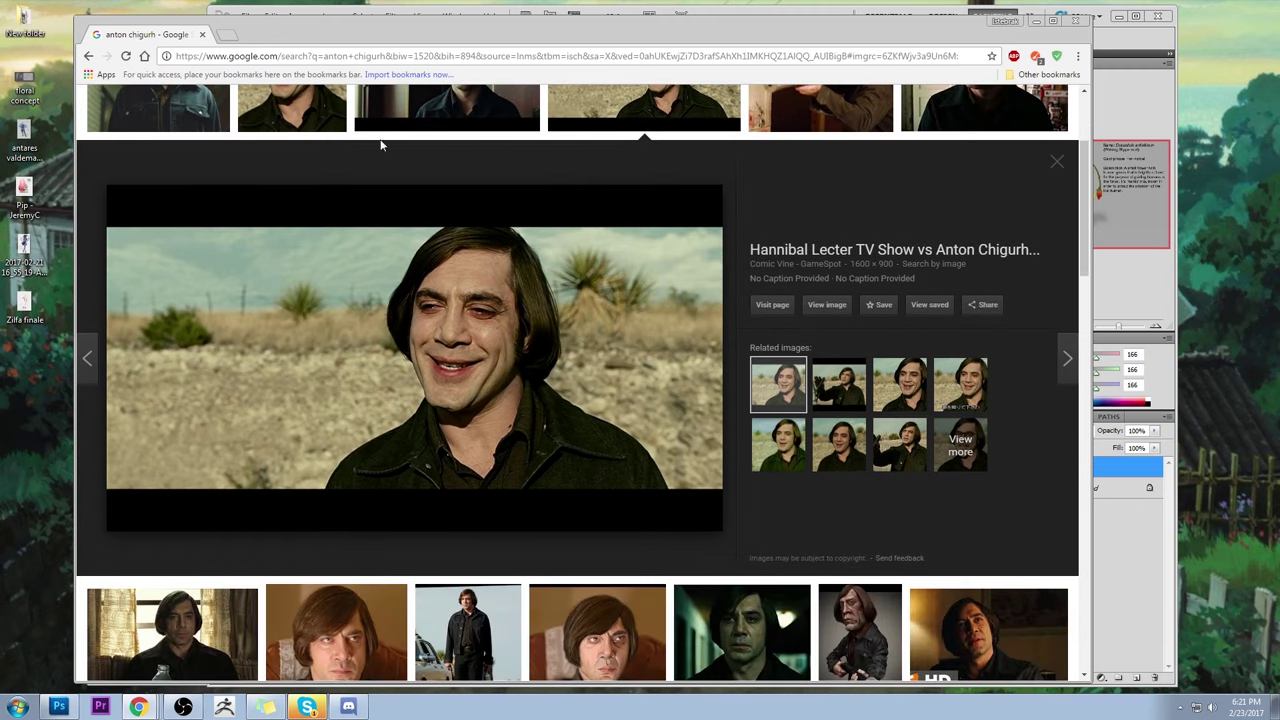
pyautogui.click(202, 34)
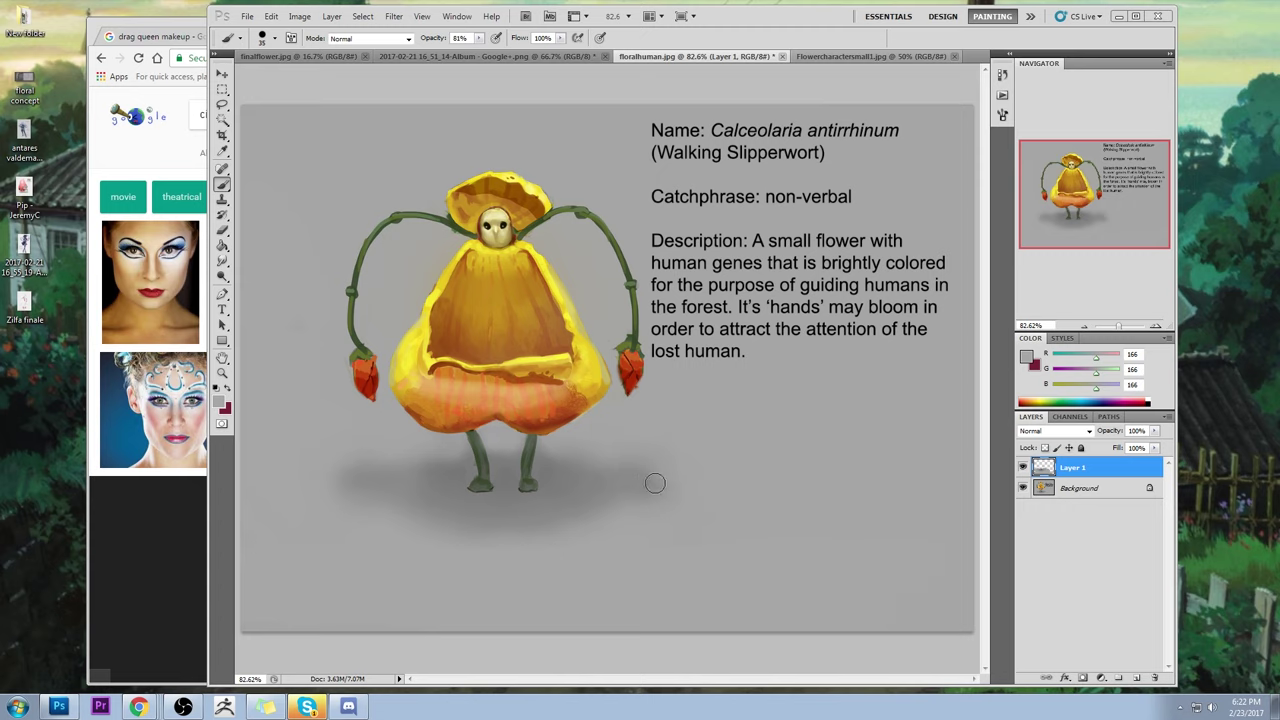
# - Merge Layer 1 down, then save floralhuman.jpg at JPEG Quality 12 Maximum and close it
pyautogui.rightClick(1113, 472)
pyautogui.click(1150, 430)
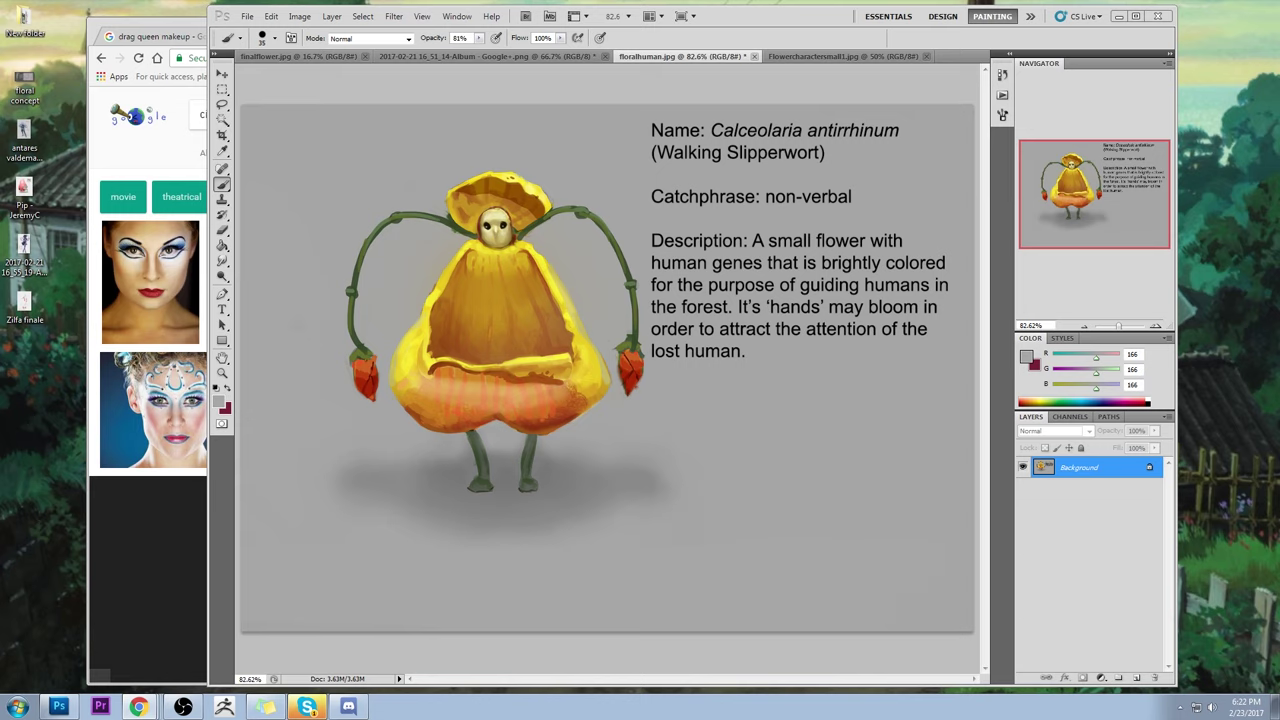
pyautogui.click(754, 56)
pyautogui.click(640, 270)
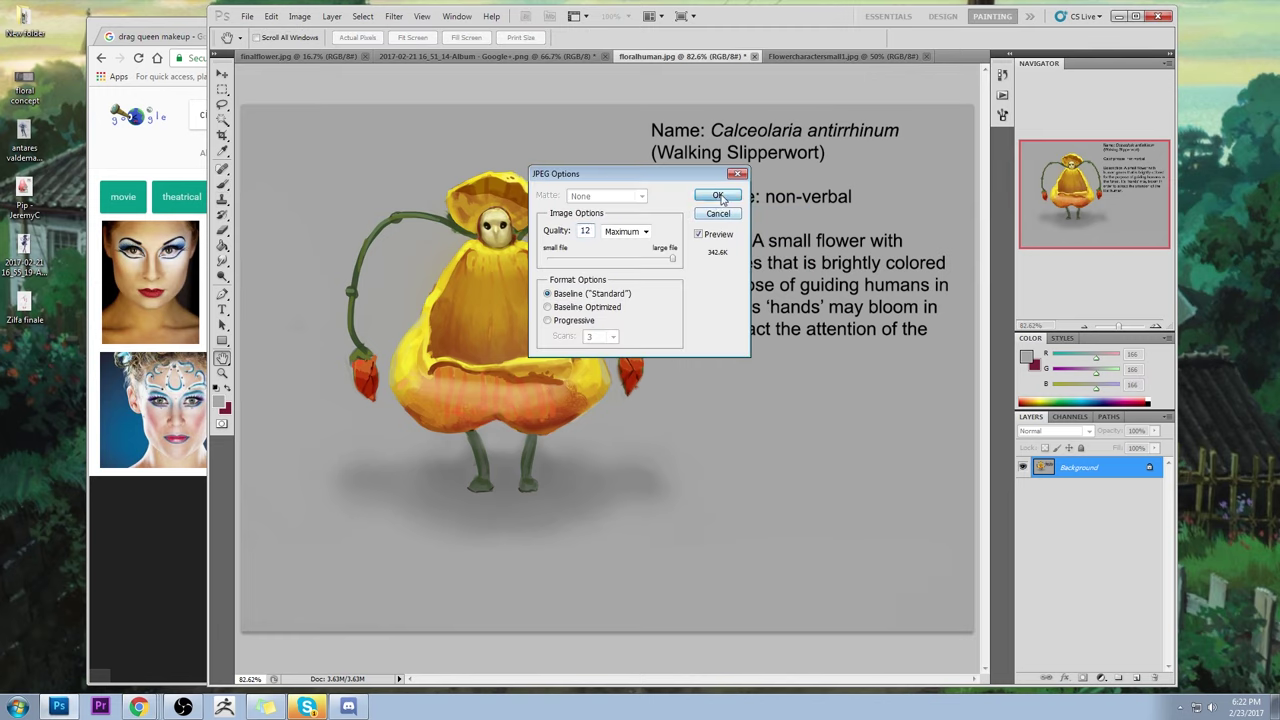
pyautogui.click(718, 199)
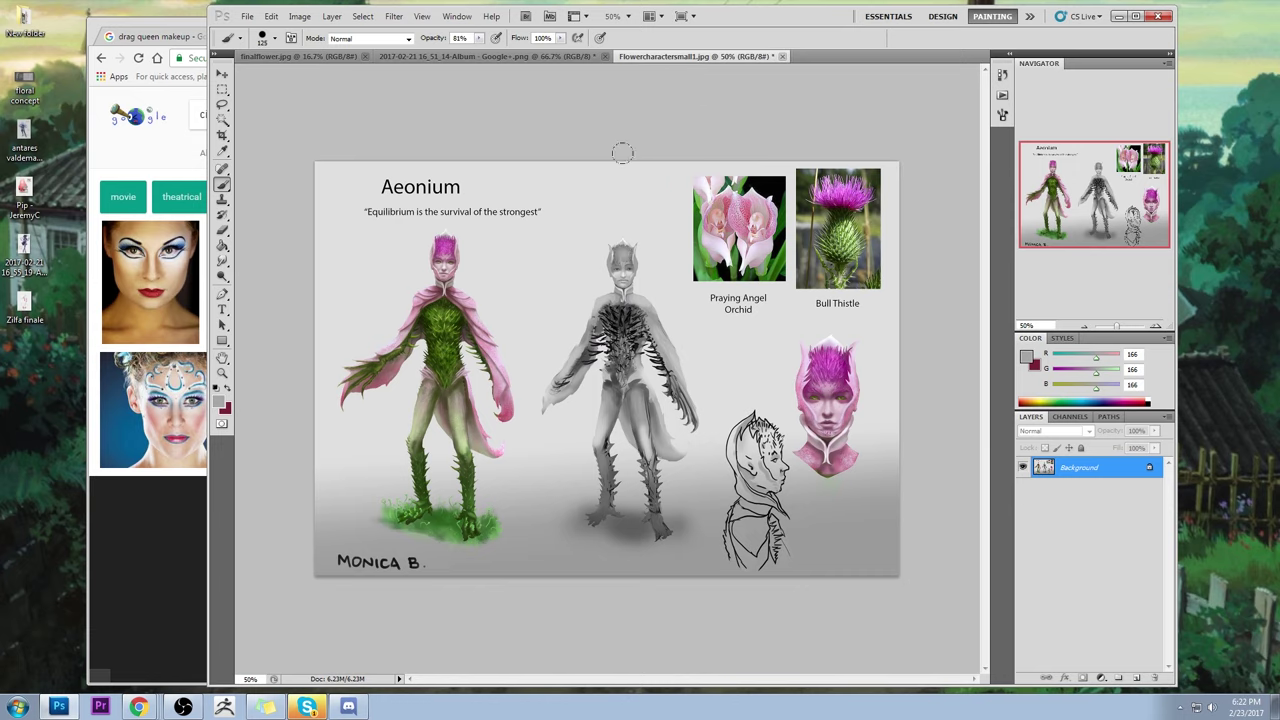
# - Zoom in on the green Aeonium figure and brighten the background between its legs with lighter grey
pyautogui.press('z')
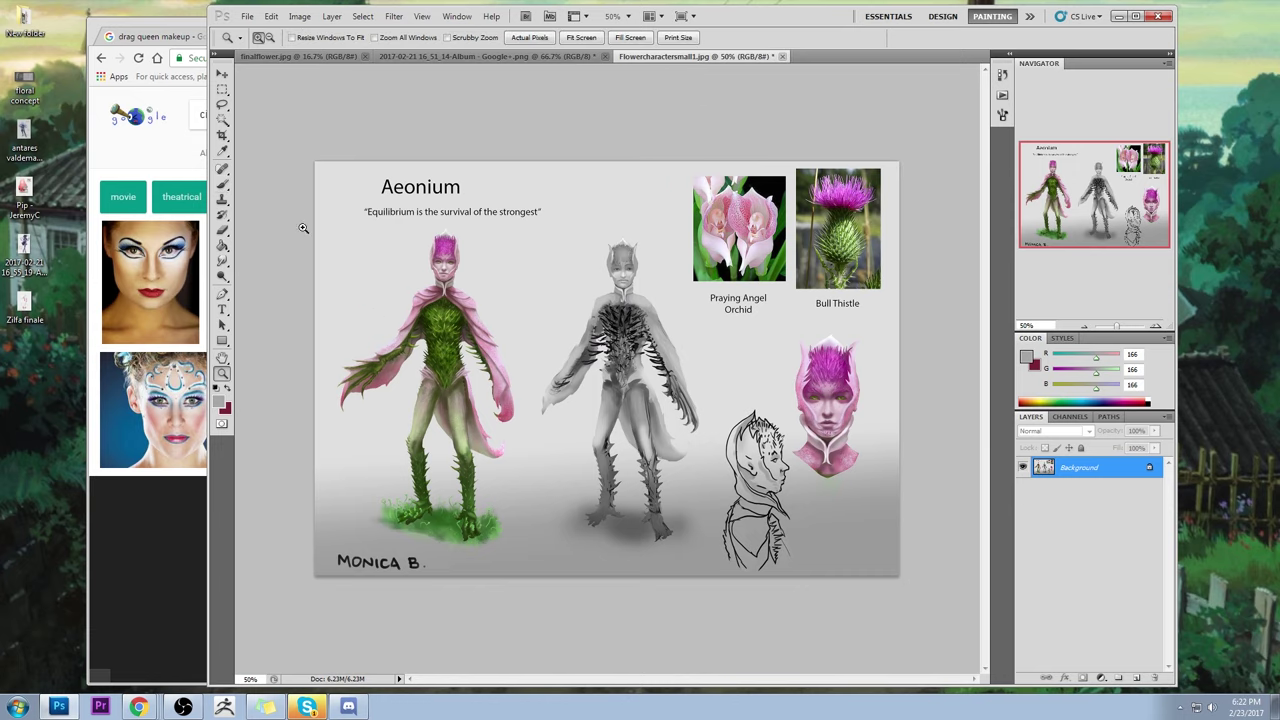
pyautogui.moveTo(328, 225); pyautogui.dragTo(552, 525)
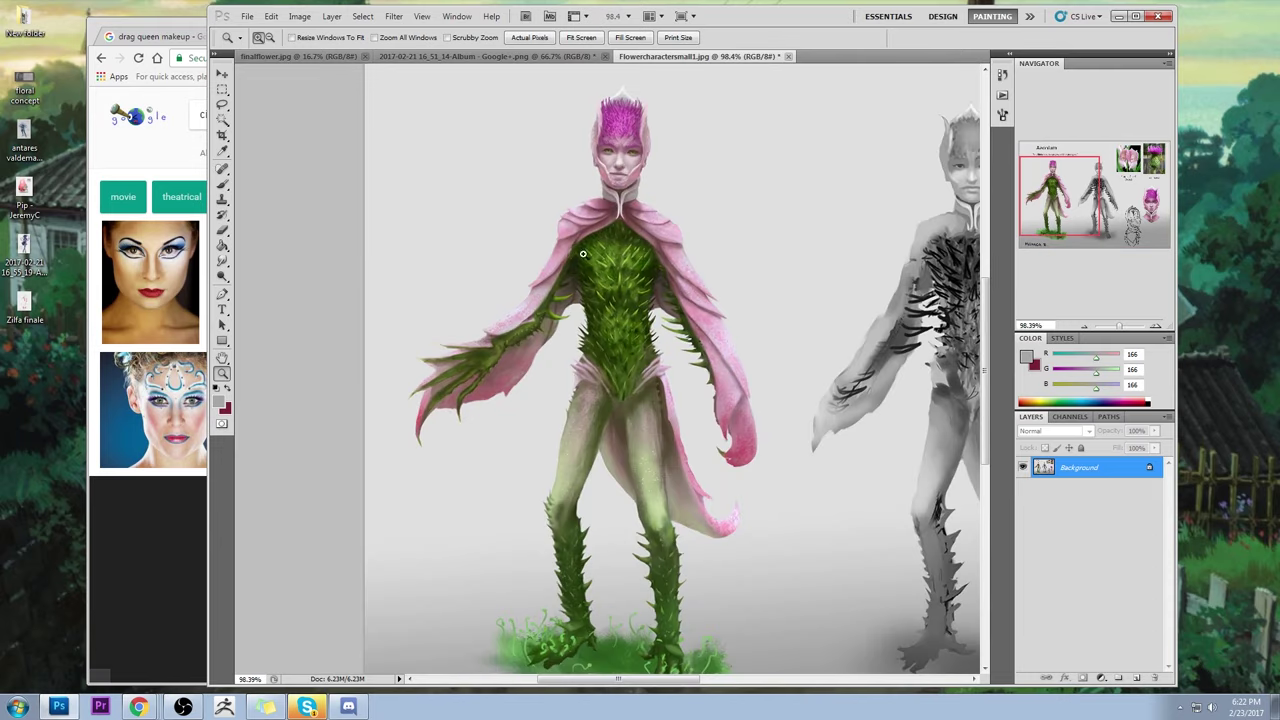
pyautogui.press('b')
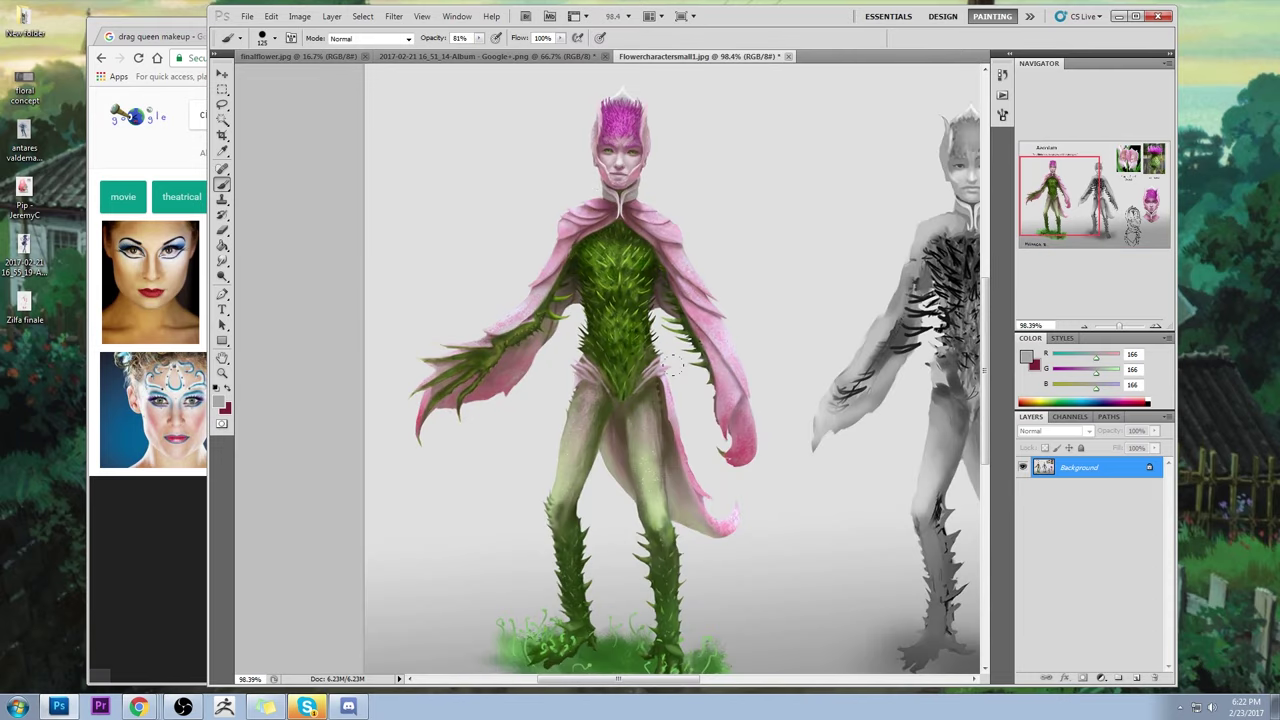
pyautogui.keyDown('alt'); pyautogui.click(508, 396); pyautogui.keyUp('alt')
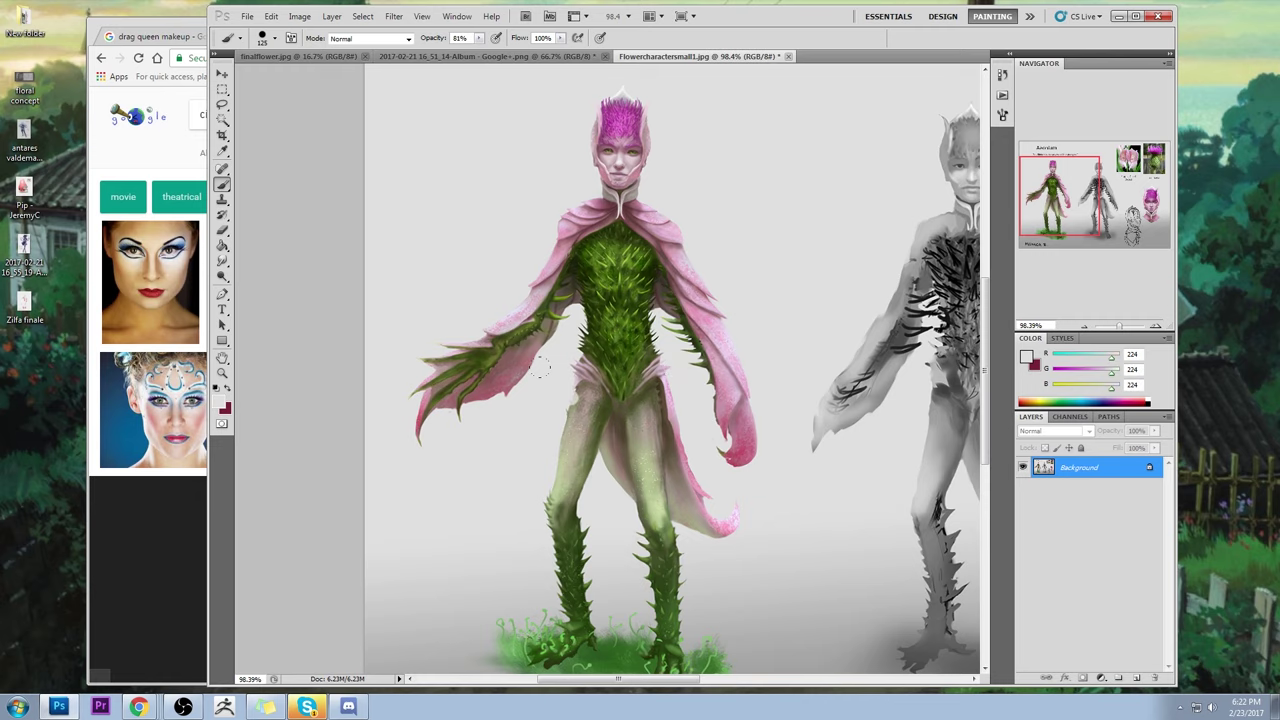
pyautogui.moveTo(575, 390); pyautogui.dragTo(566, 484)
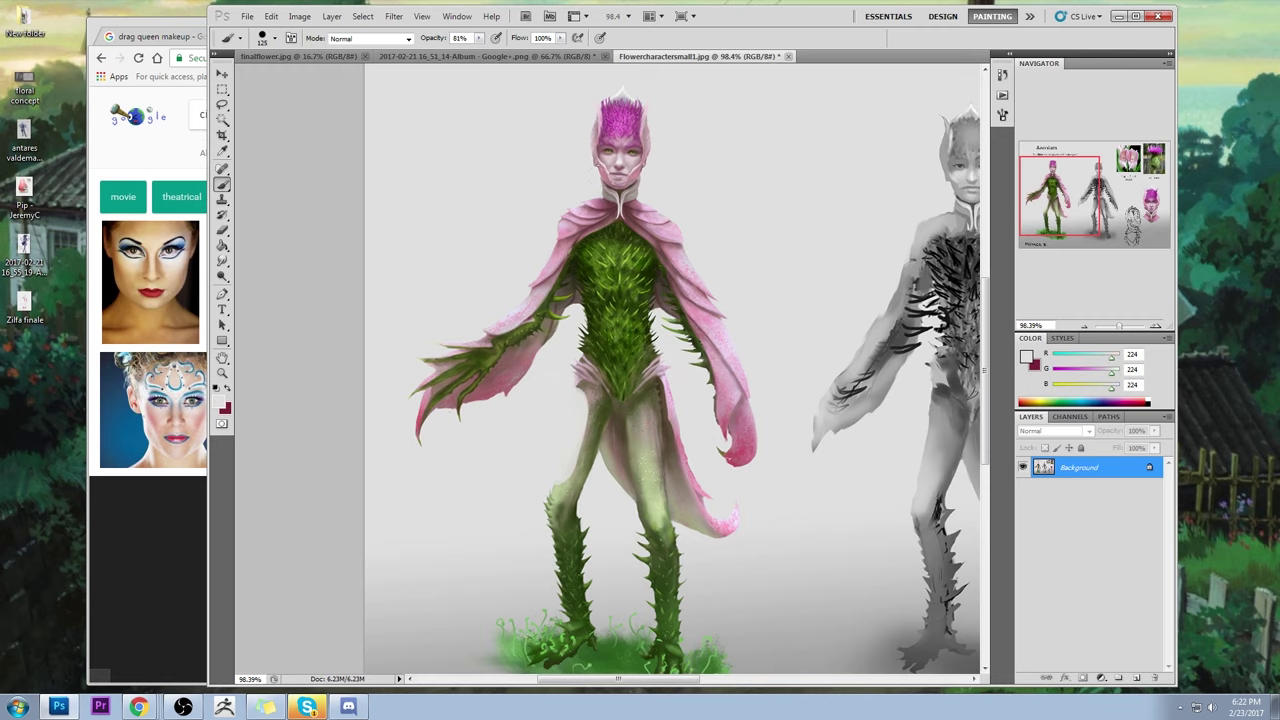
# - Paint dark and light strokes on the leg using brown and mid-tones sampled from it
pyautogui.hotkey('ctrl', '-')
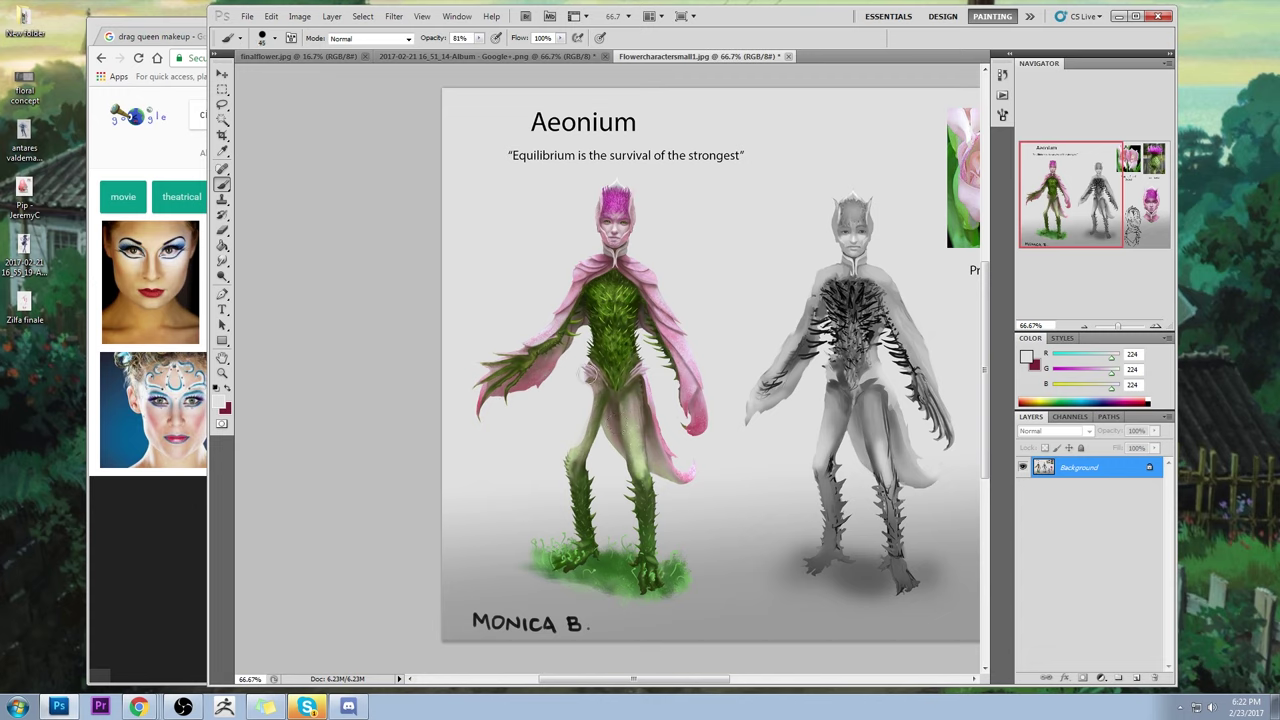
pyautogui.keyDown('alt'); pyautogui.click(618, 421); pyautogui.keyUp('alt')
pyautogui.moveTo(618, 408); pyautogui.dragTo(622, 462)
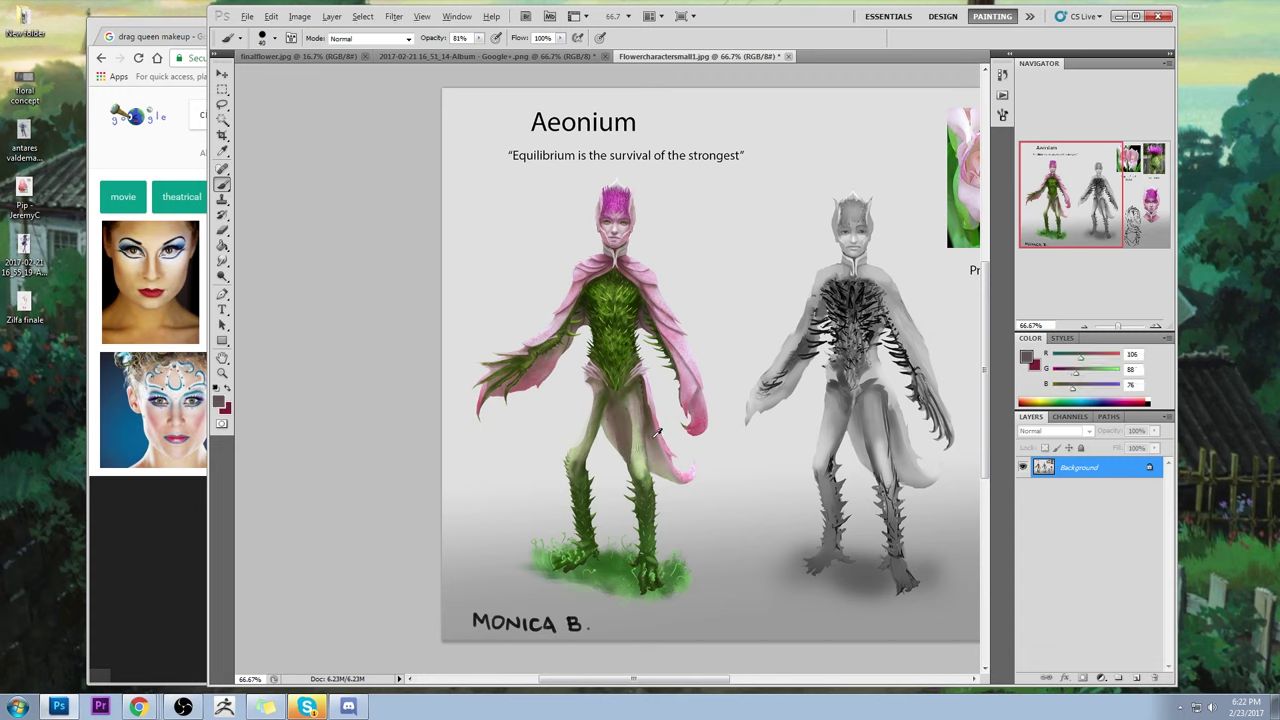
pyautogui.keyDown('alt'); pyautogui.click(658, 432); pyautogui.keyUp('alt')
pyautogui.moveTo(642, 395); pyautogui.dragTo(648, 462)
pyautogui.keyDown('alt'); pyautogui.click(661, 440); pyautogui.keyUp('alt')
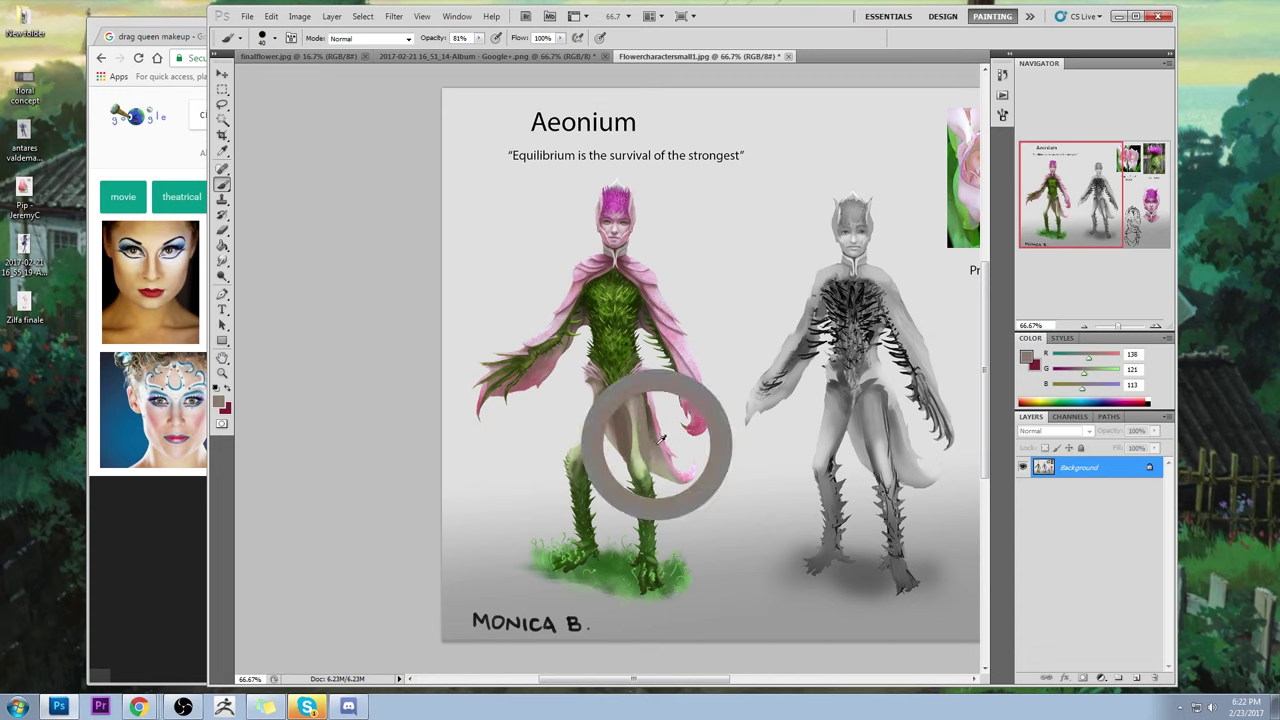
pyautogui.moveTo(644, 404); pyautogui.dragTo(650, 462)
pyautogui.keyDown('alt'); pyautogui.click(645, 395); pyautogui.keyUp('alt')
pyautogui.moveTo(645, 400); pyautogui.dragTo(652, 468)
# - Shade the inner leg darker olive and lighten the background beside it with grey
pyautogui.keyDown('alt'); pyautogui.click(596, 400); pyautogui.keyUp('alt')
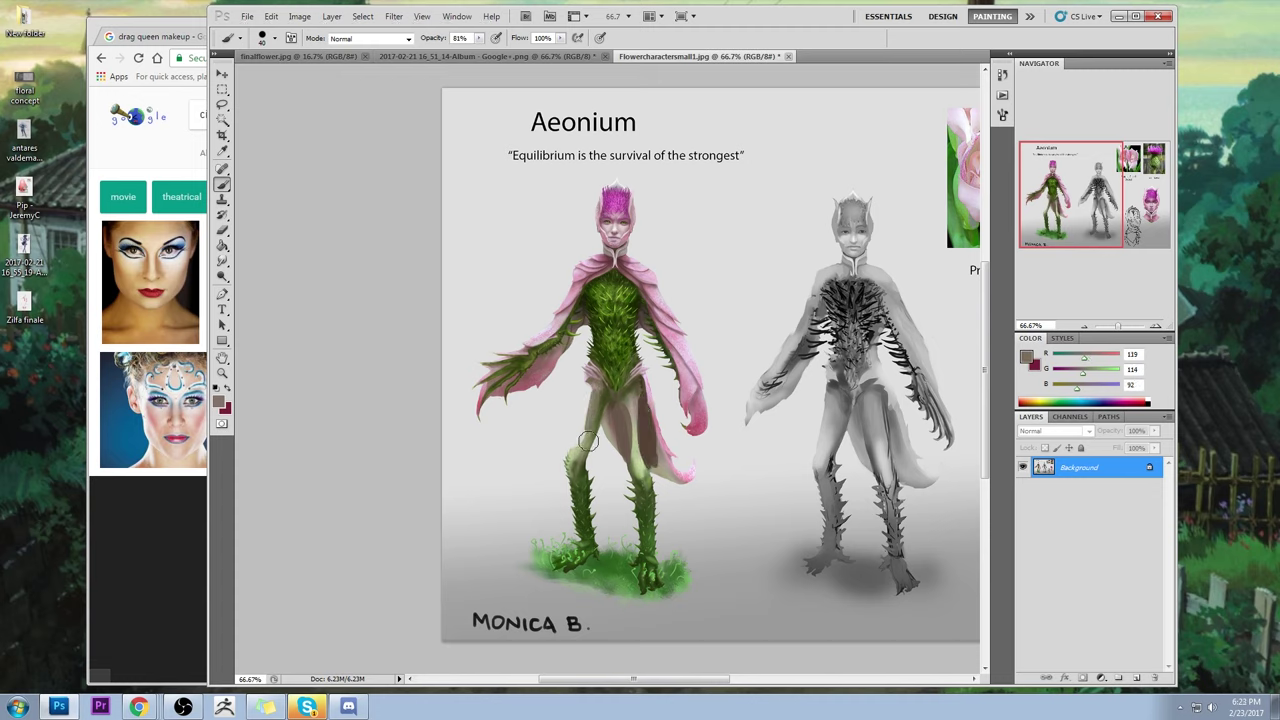
pyautogui.moveTo(590, 386); pyautogui.dragTo(580, 456)
pyautogui.keyDown('alt'); pyautogui.click(600, 440); pyautogui.keyUp('alt')
pyautogui.moveTo(600, 410); pyautogui.dragTo(595, 450)
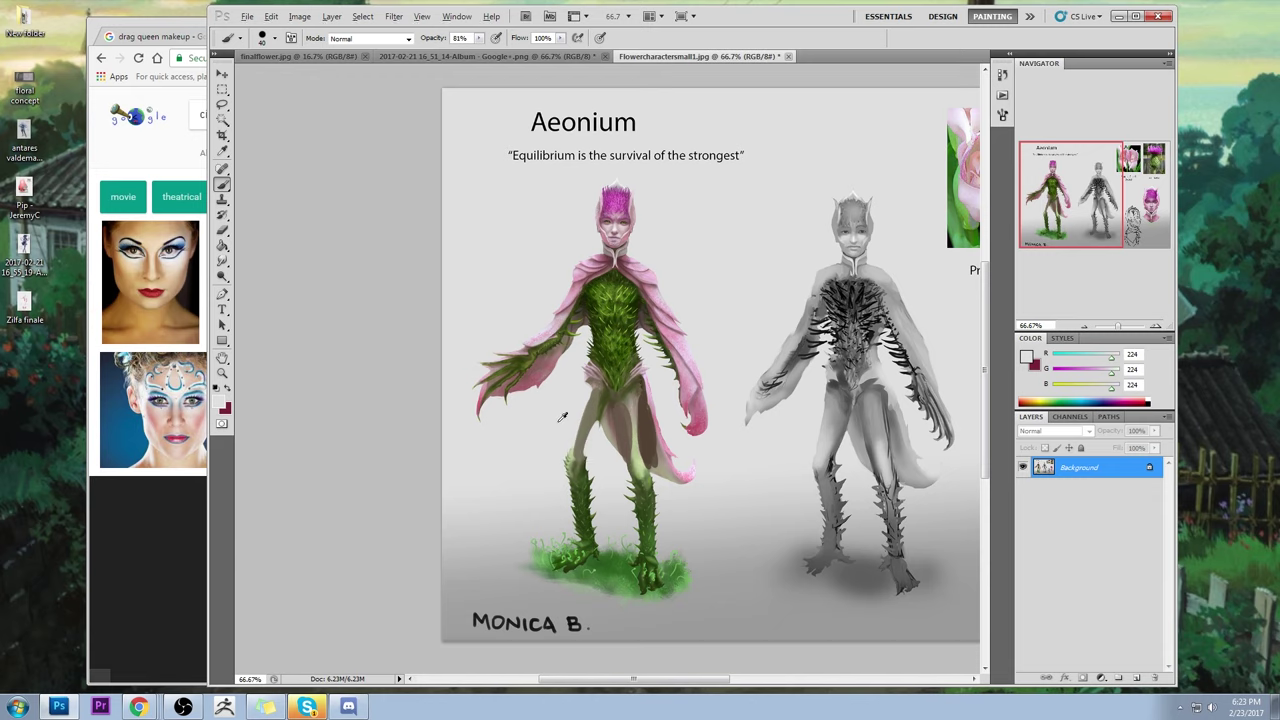
# - Sample the leg's dark olive green (R 62, G 72, B 37) and carry it further up the leg
pyautogui.keyDown('alt'); pyautogui.click(565, 416); pyautogui.keyUp('alt')
pyautogui.keyDown('alt'); pyautogui.click(577, 455); pyautogui.keyUp('alt')
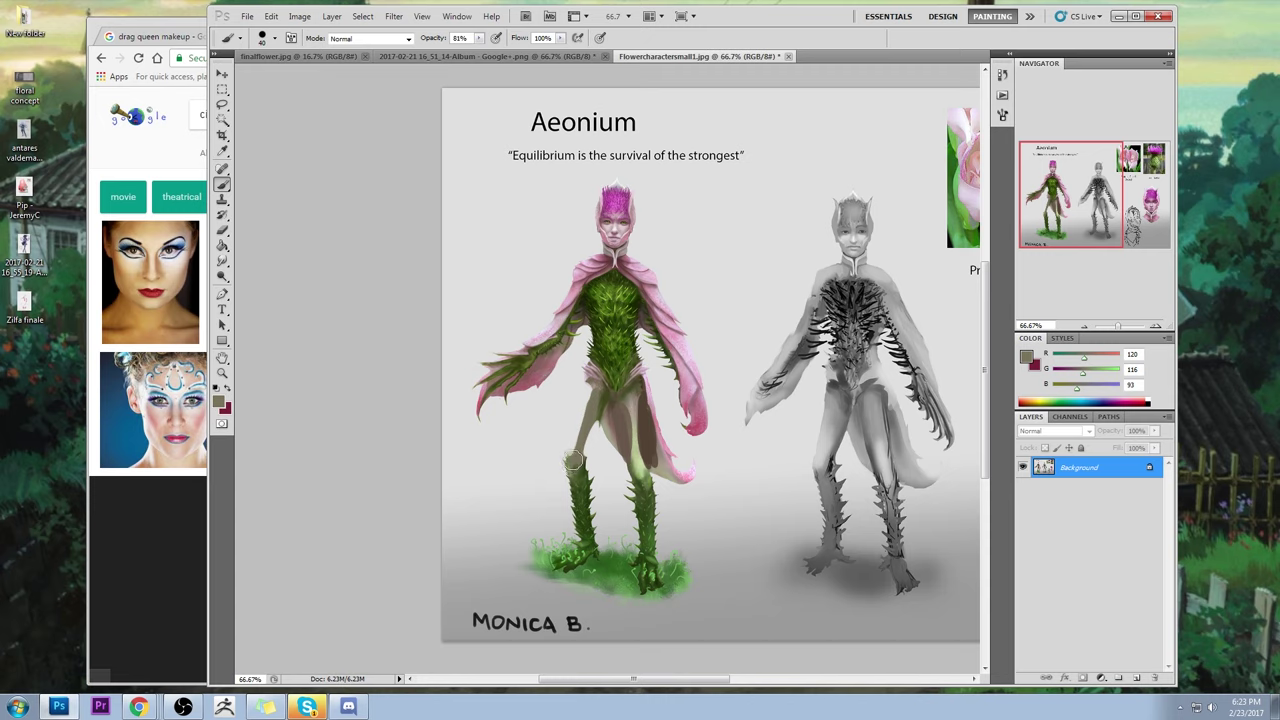
pyautogui.keyDown('alt'); pyautogui.click(573, 461); pyautogui.keyUp('alt')
pyautogui.keyDown('alt'); pyautogui.click(575, 466); pyautogui.keyUp('alt')
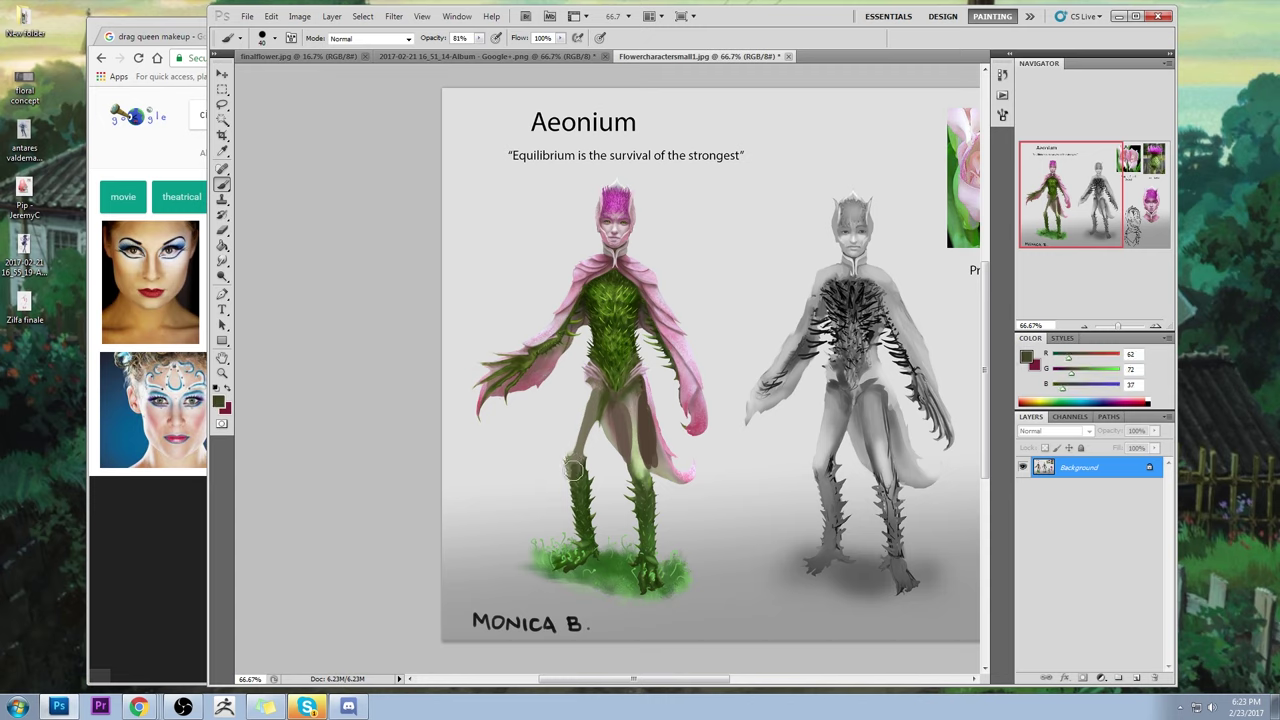
pyautogui.moveTo(573, 470); pyautogui.dragTo(588, 476)
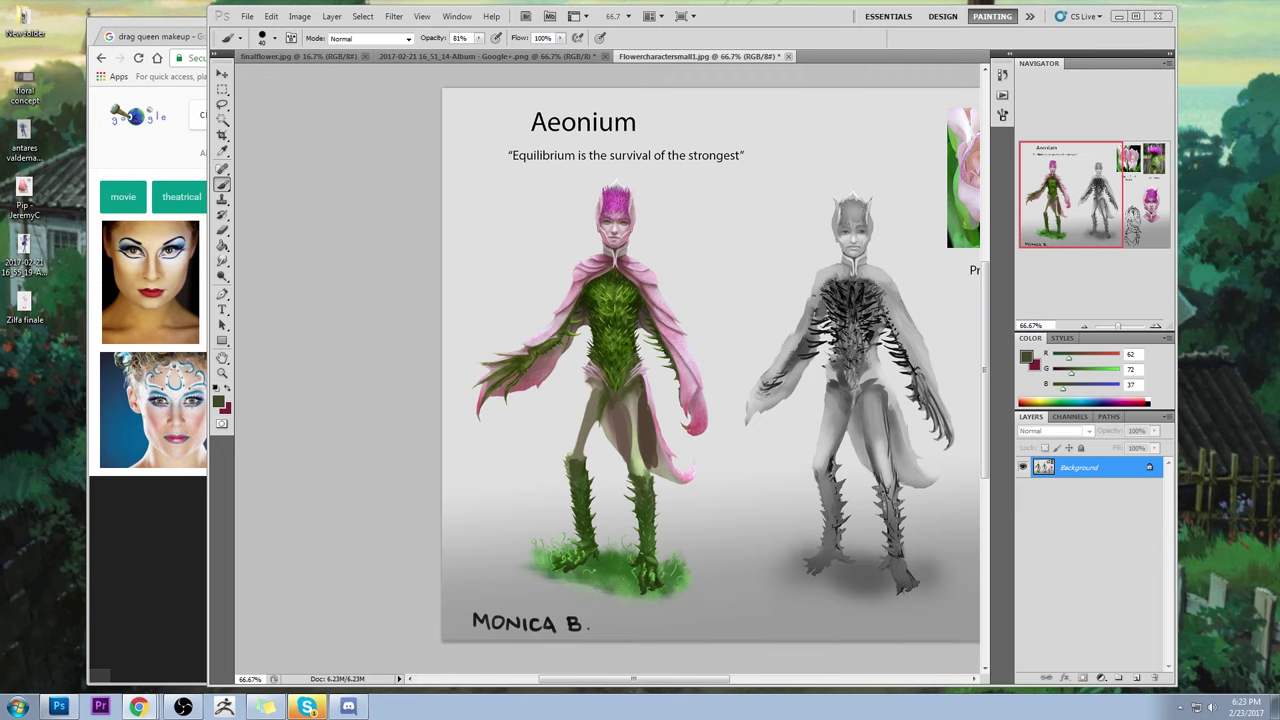
pyautogui.middleClick(138, 706)
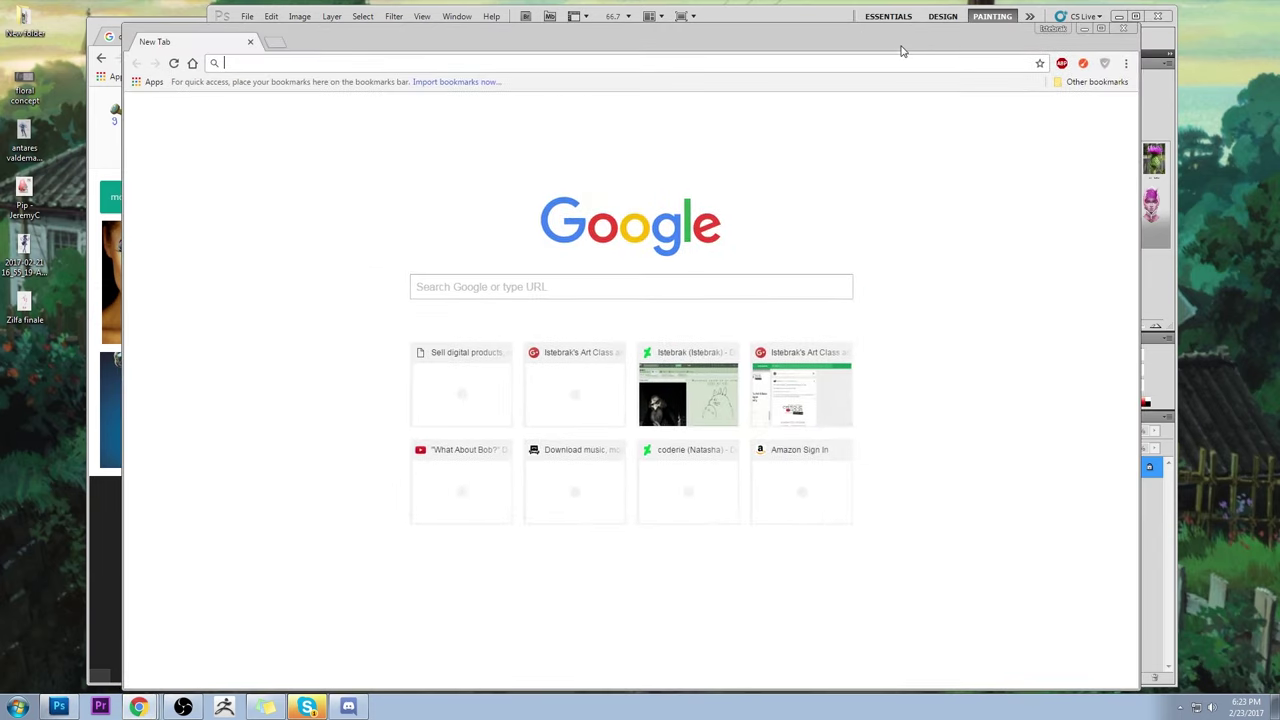
pyautogui.write('groot')
pyautogui.press('Return')
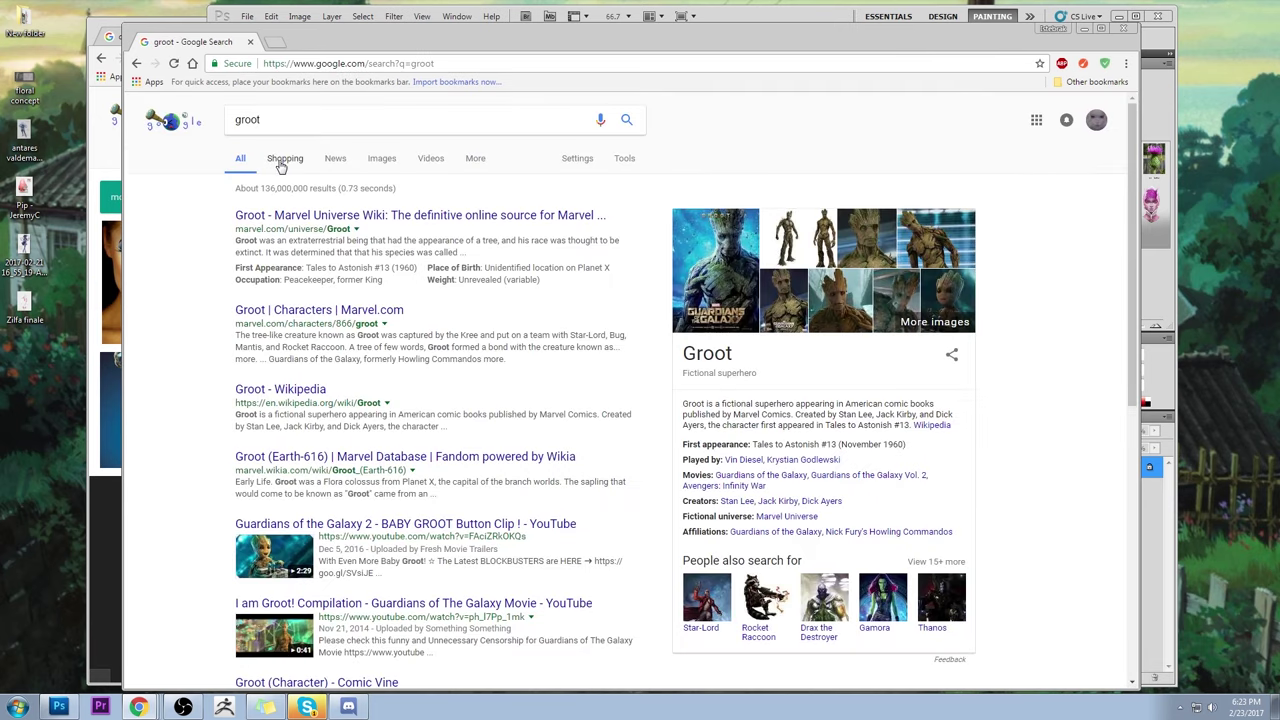
pyautogui.click(397, 165)
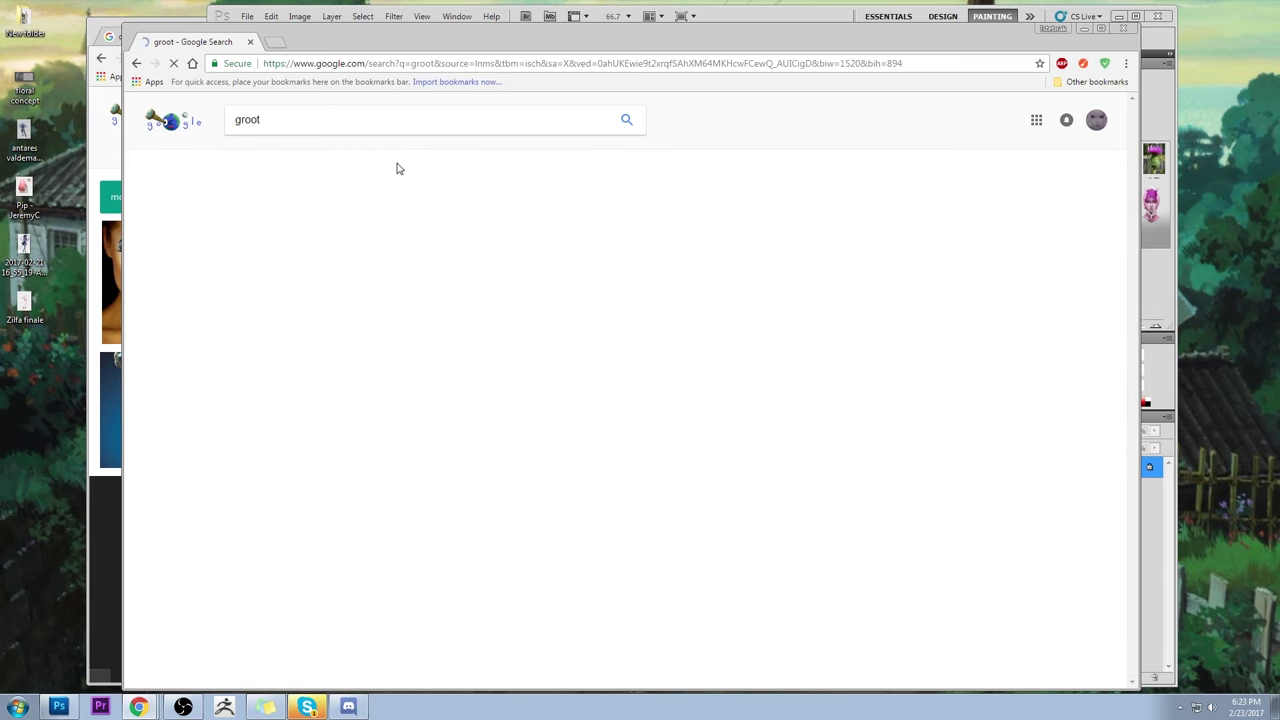
pyautogui.click(182, 295)
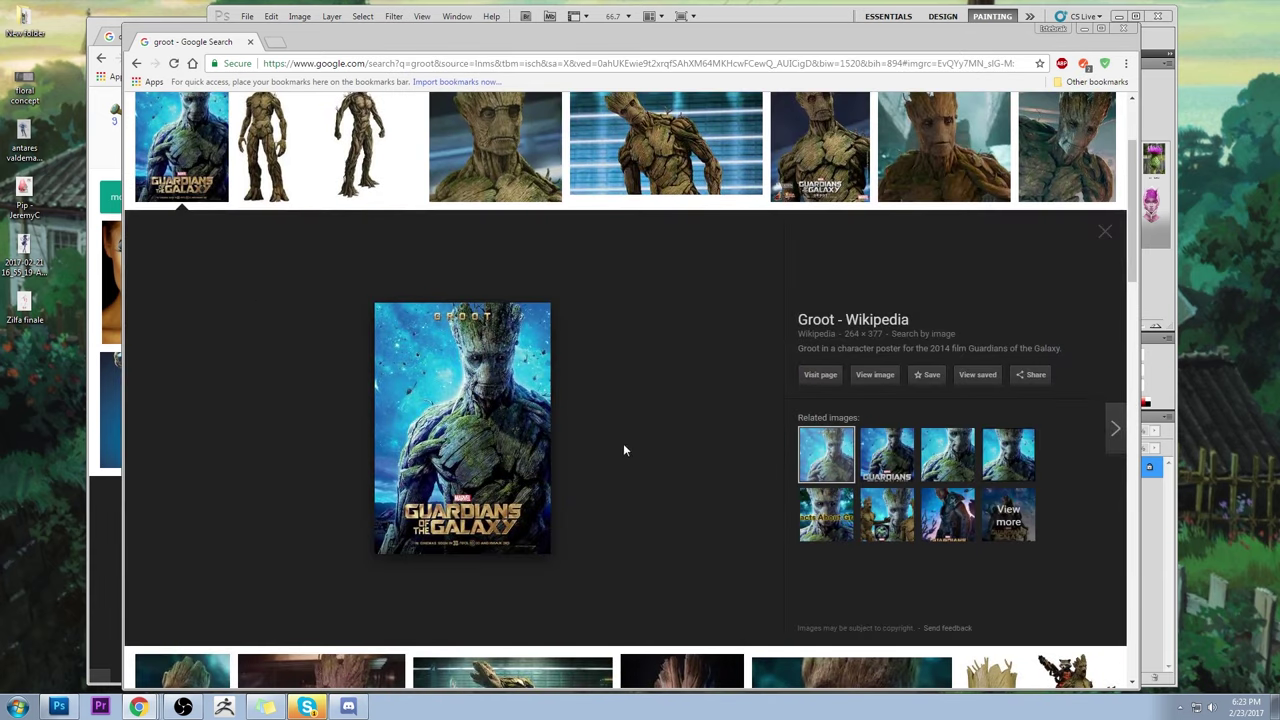
pyautogui.click(360, 170)
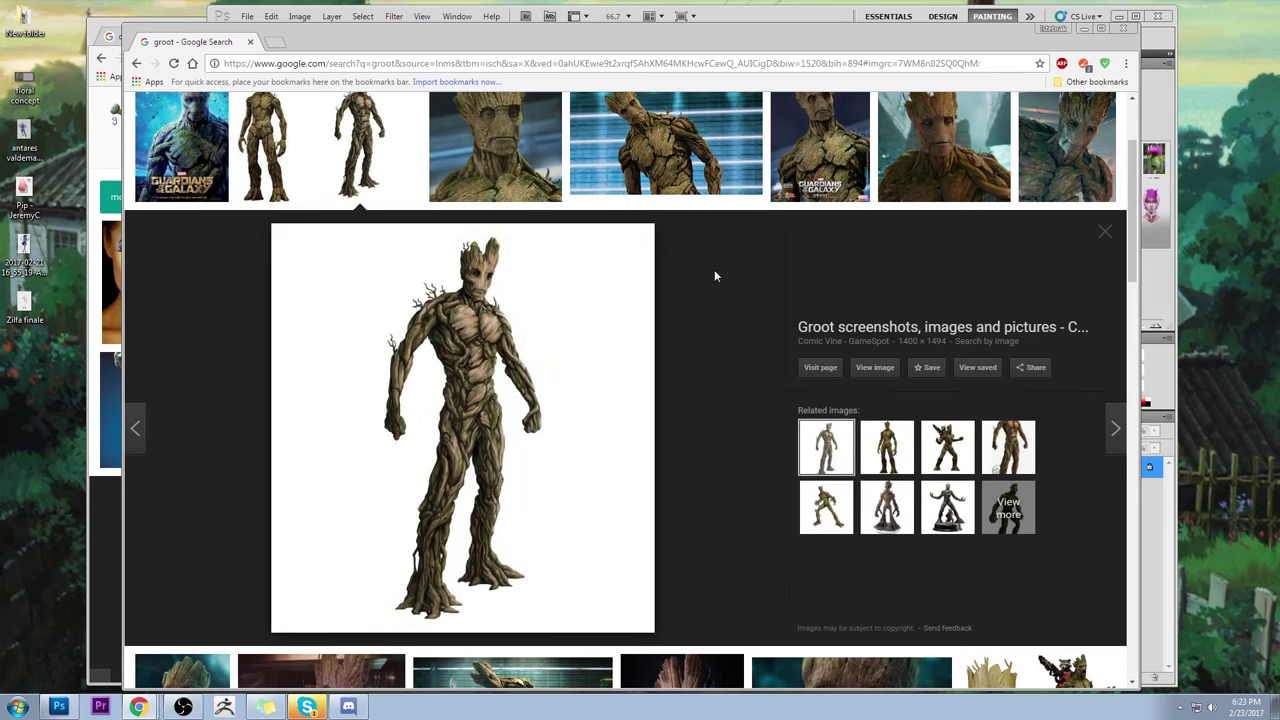
pyautogui.scroll(1, 734, 290)
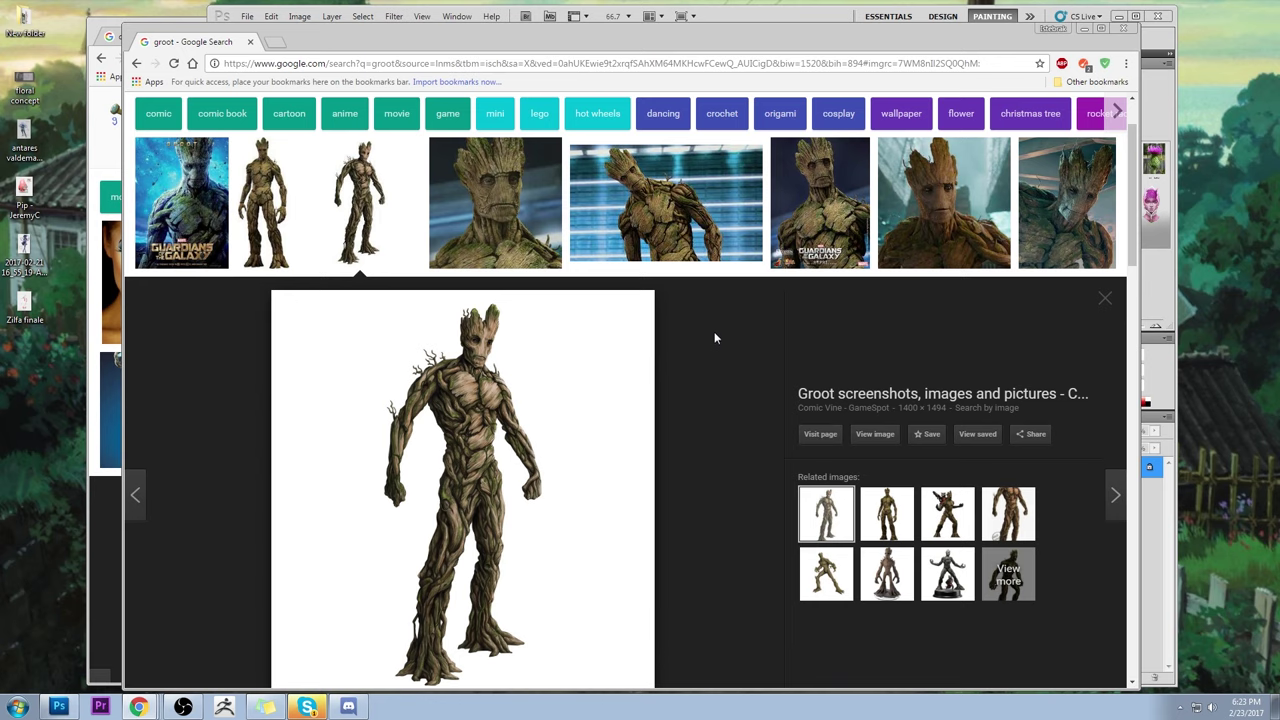
pyautogui.scroll(-4, 714, 337)
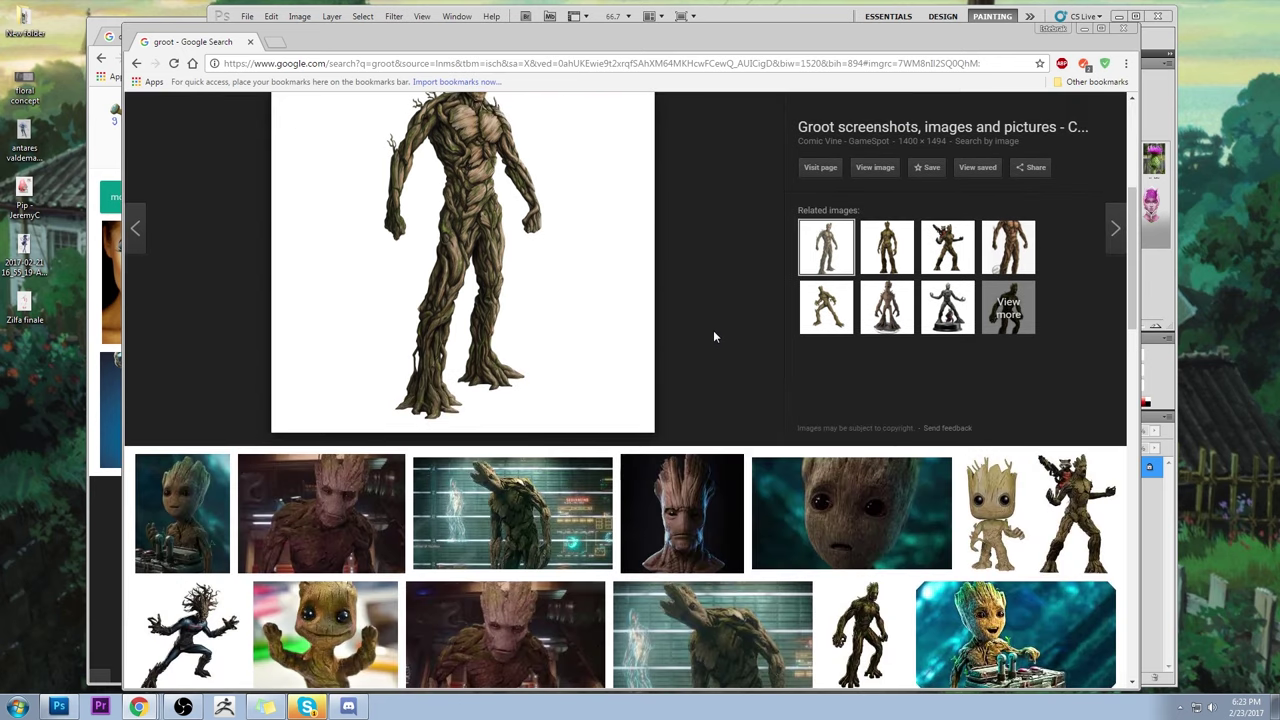
pyautogui.scroll(-5, 713, 337)
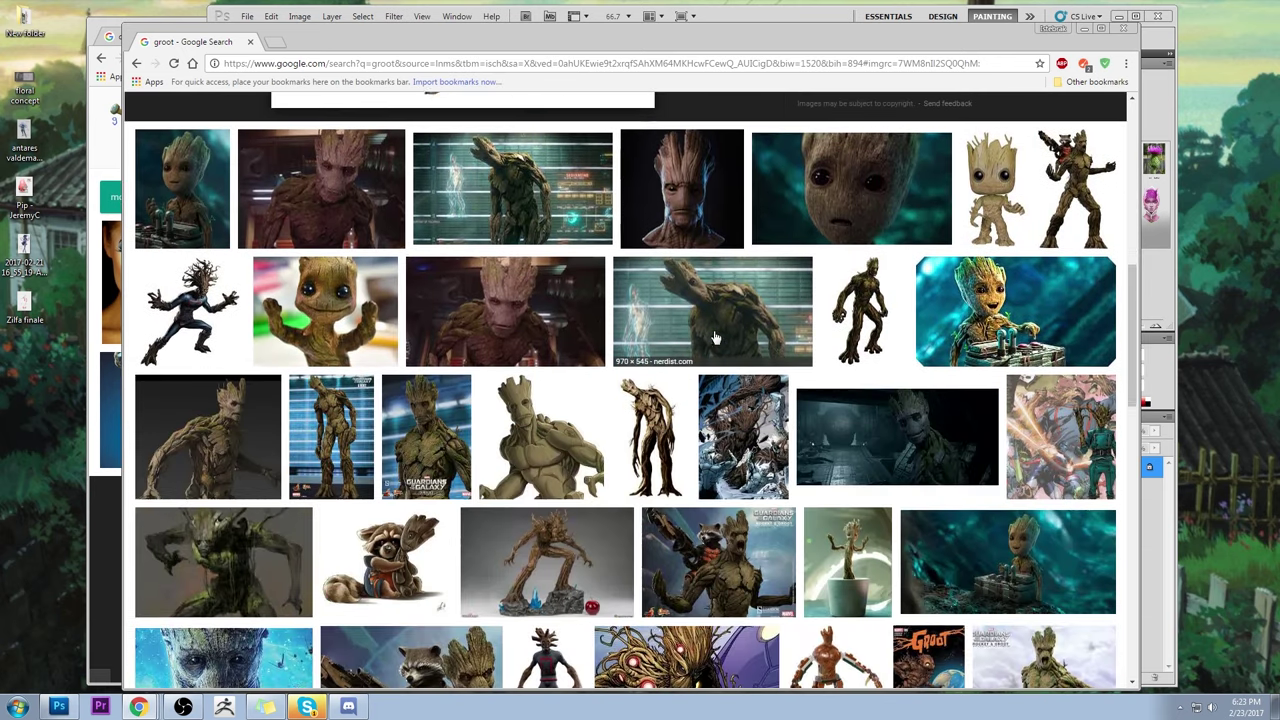
pyautogui.click(249, 43)
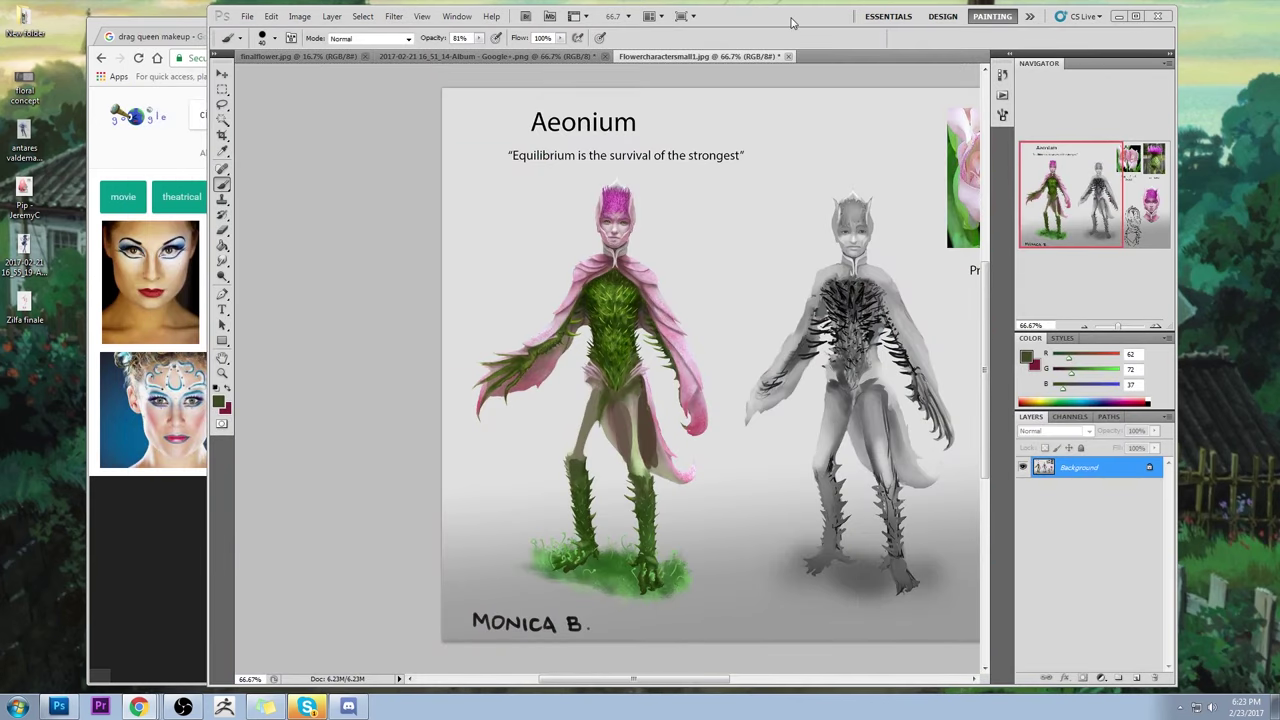
# - Back on the Aeonium painting, sample greys and beiges around the figure's hip and leg
pyautogui.click(740, 26)
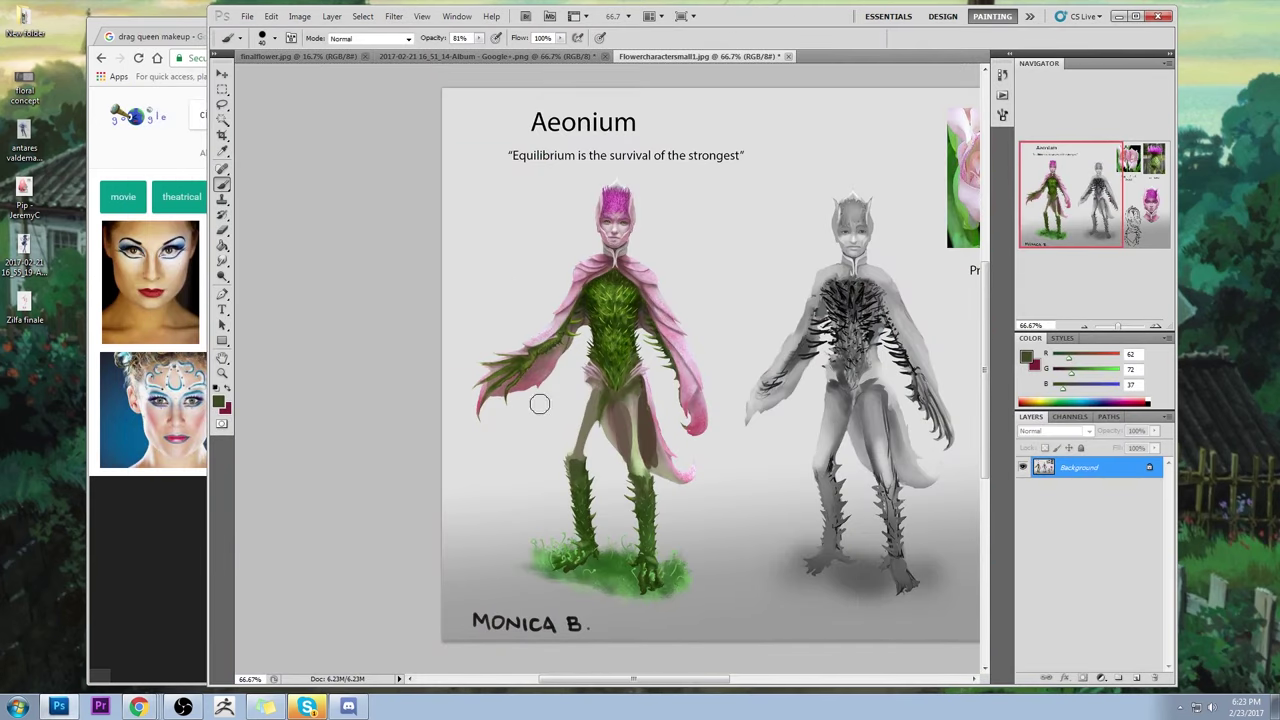
pyautogui.keyDown('alt'); pyautogui.click(572, 405); pyautogui.keyUp('alt')
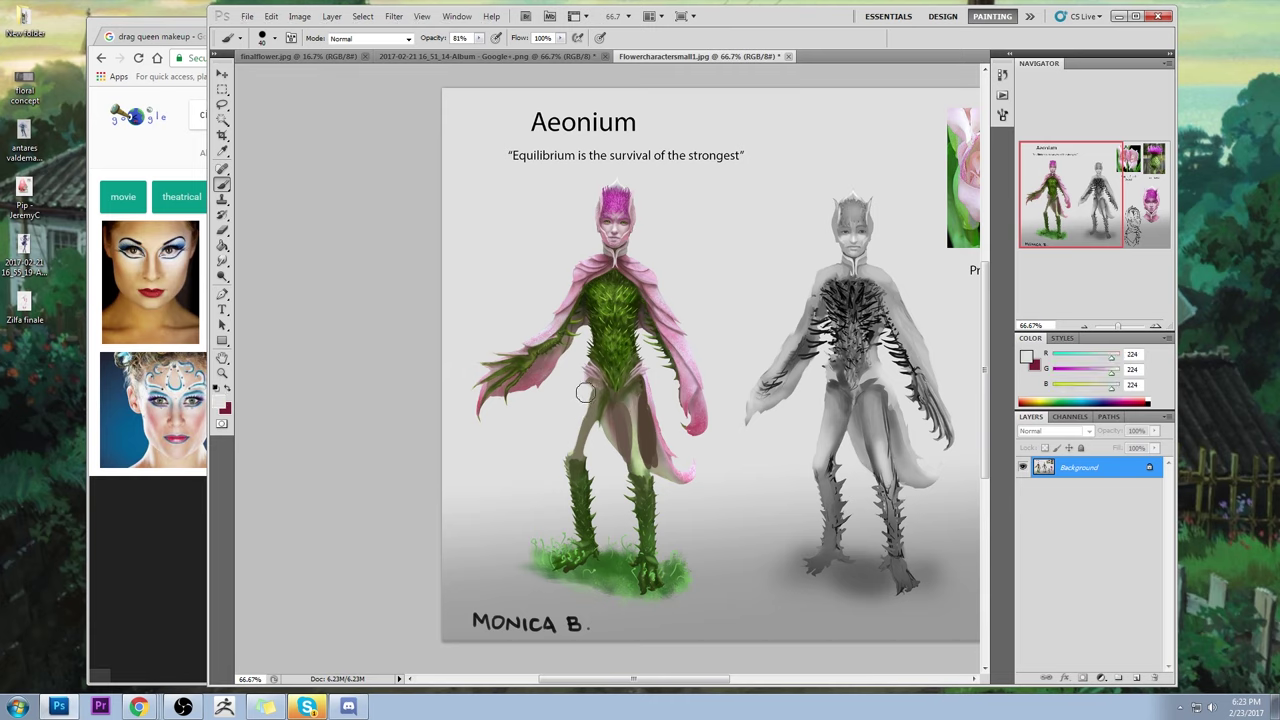
pyautogui.keyDown('alt'); pyautogui.click(591, 393); pyautogui.keyUp('alt')
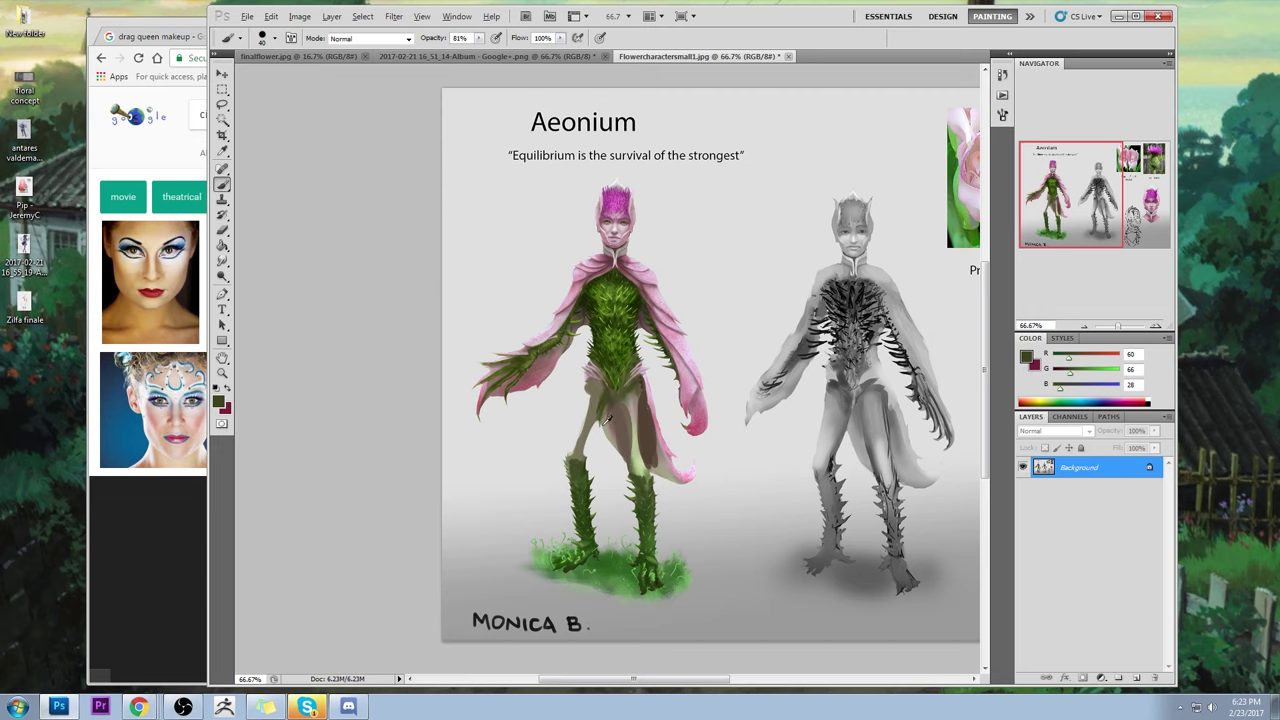
pyautogui.keyDown('alt'); pyautogui.click(601, 410); pyautogui.keyUp('alt')
pyautogui.keyDown('alt'); pyautogui.click(598, 418); pyautogui.keyUp('alt')
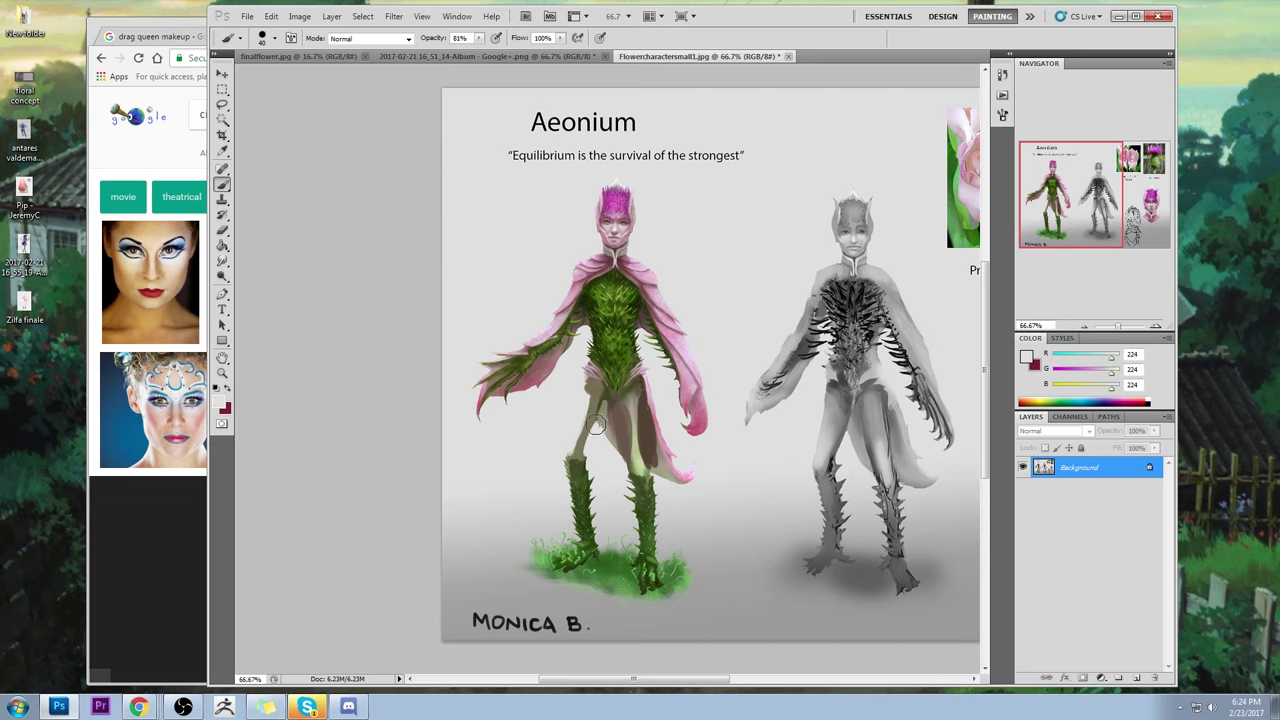
pyautogui.keyDown('alt'); pyautogui.click(594, 405); pyautogui.keyUp('alt')
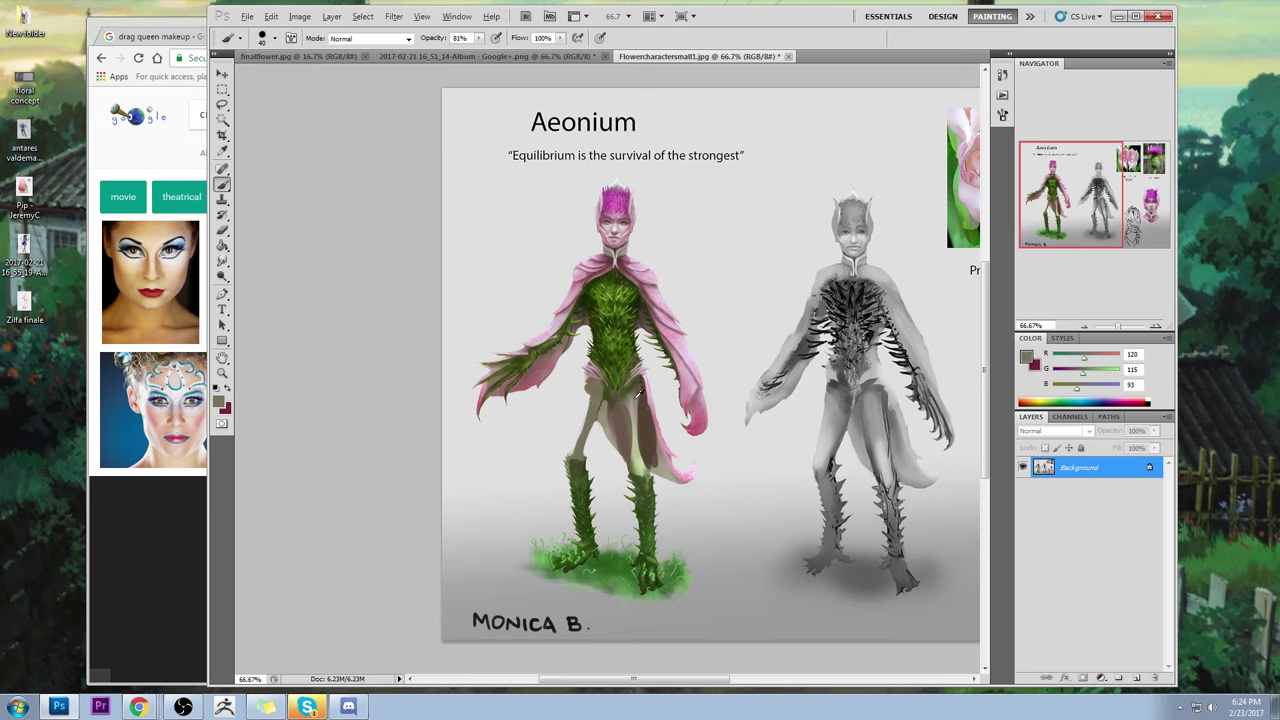
# - Take the dark leg green (R 64, G 74, B 39), then zoom to 279% on the head and chest
pyautogui.keyDown('alt'); pyautogui.click(638, 398); pyautogui.keyUp('alt')
pyautogui.keyDown('alt'); pyautogui.click(580, 465); pyautogui.keyUp('alt')
pyautogui.moveTo(580, 465); pyautogui.dragTo(579, 463)
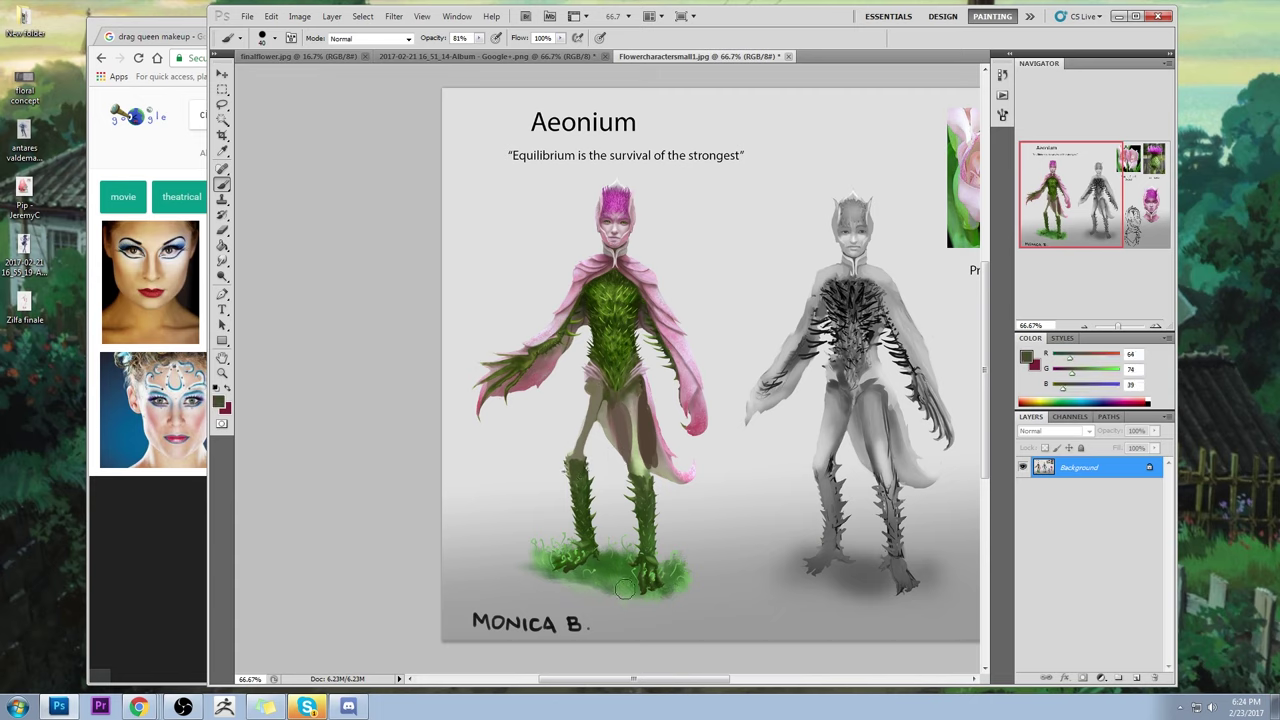
pyautogui.hotkey('ctrl', 'space')
pyautogui.moveTo(556, 210); pyautogui.dragTo(663, 257)
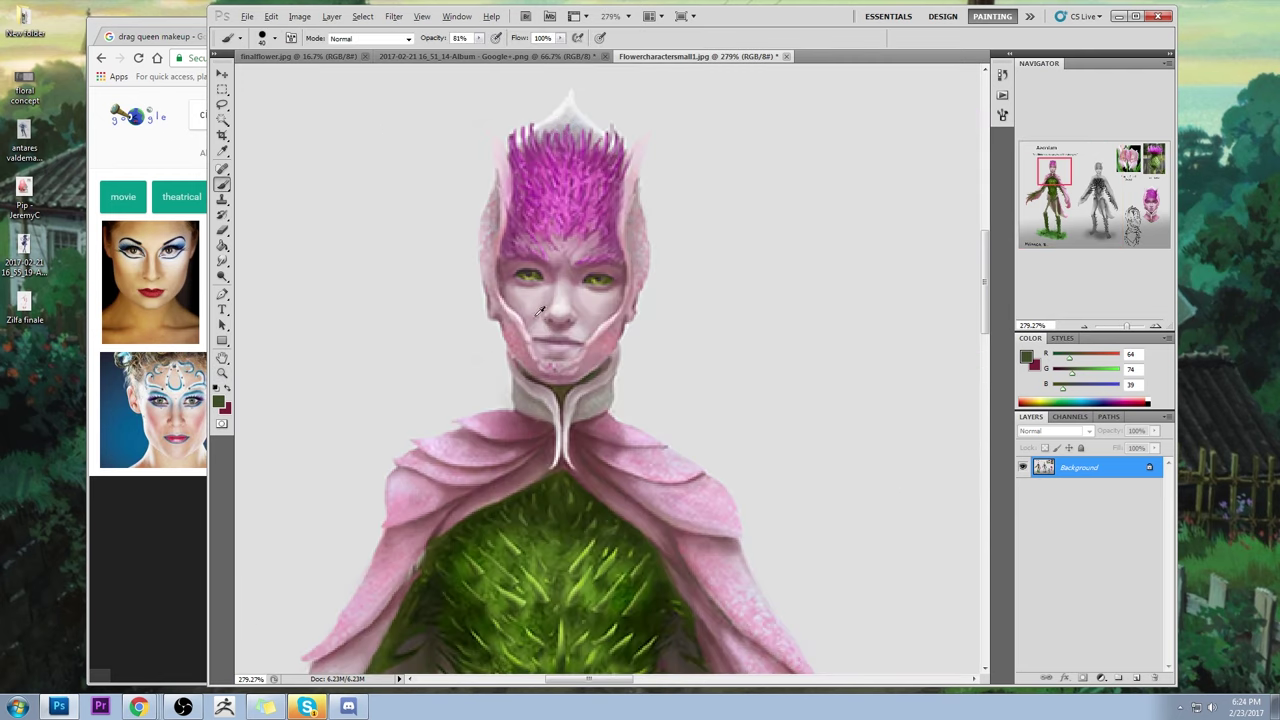
# - Take the face's pale pink (R 224, G 203, B 208), then fit the whole sheet in view
pyautogui.keyDown('alt'); pyautogui.click(538, 313); pyautogui.keyUp('alt')
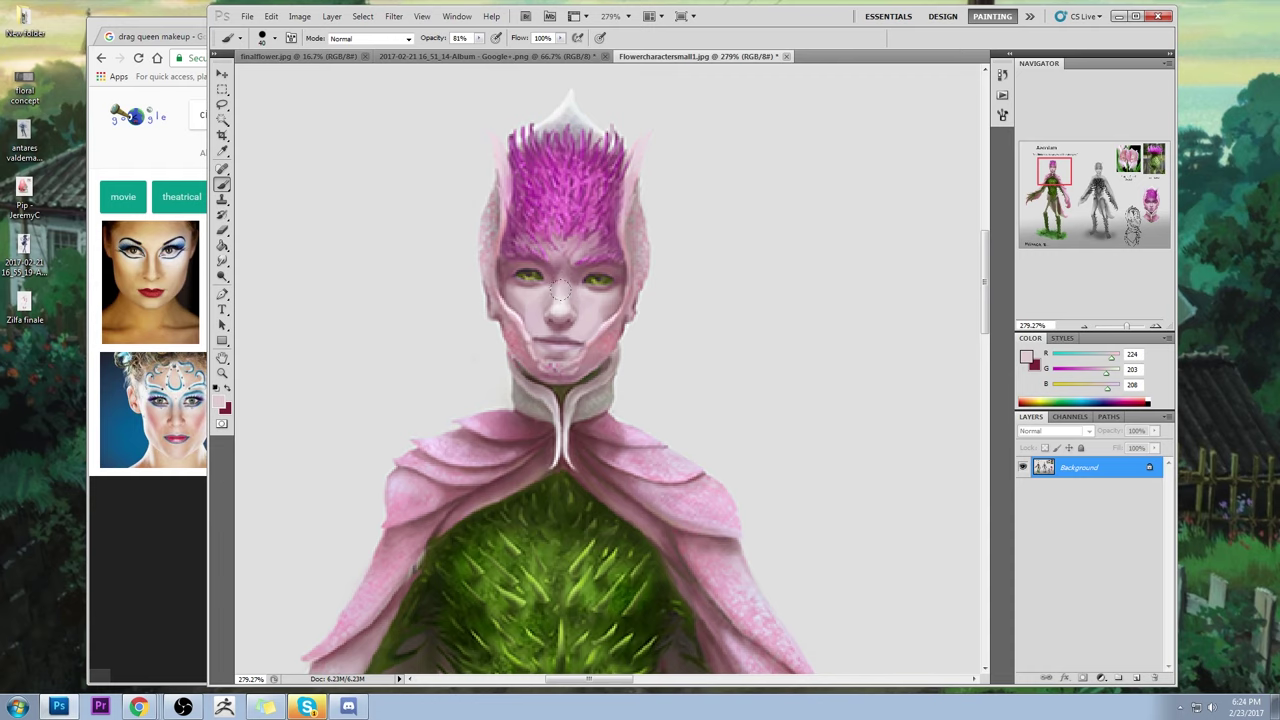
pyautogui.press('alt')
pyautogui.press('alt')
pyautogui.hotkey('ctrl', '0')
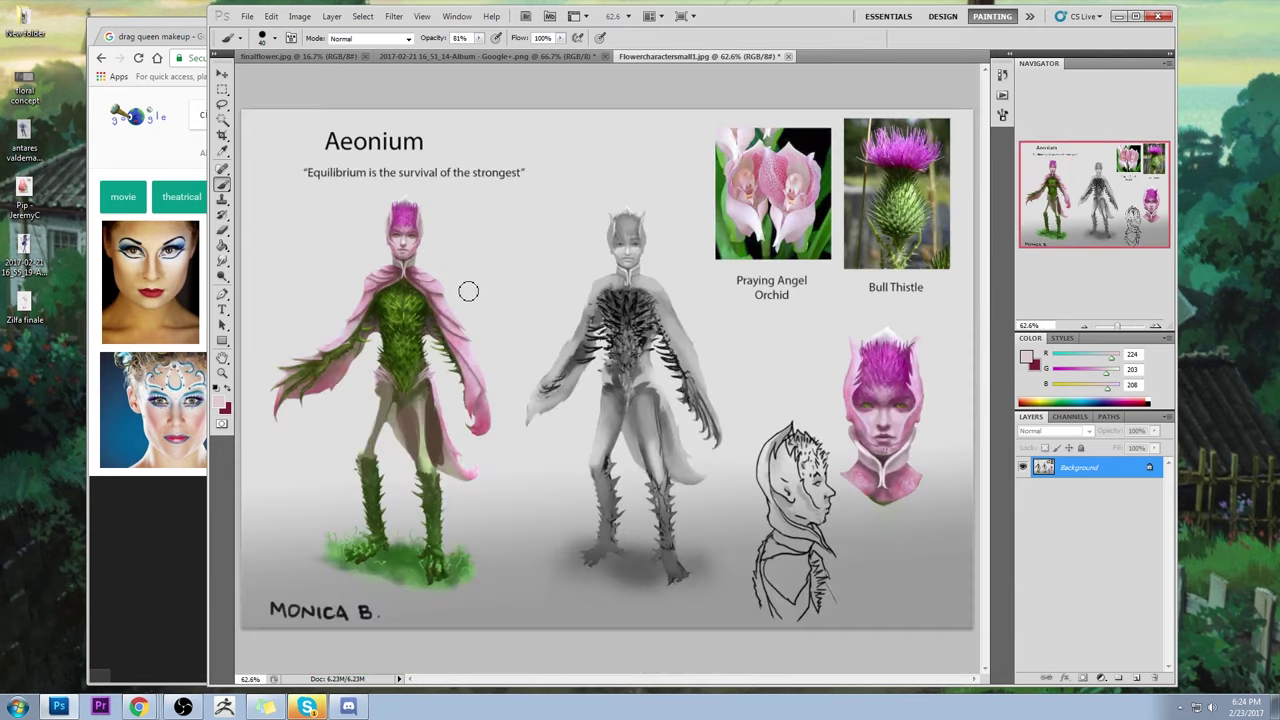
# - Zoom in on the left figure's head and select its lower face and cheeks by colour
pyautogui.press('z')
pyautogui.moveTo(372, 199); pyautogui.dragTo(483, 324)
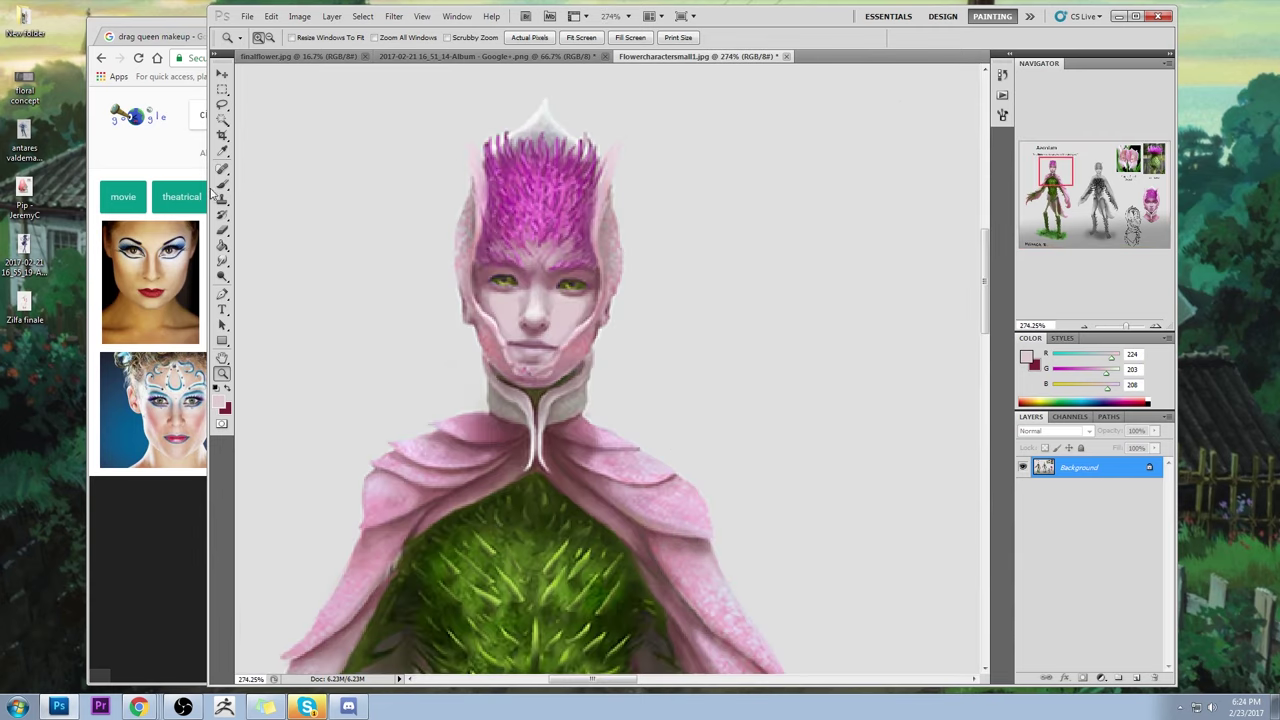
pyautogui.click(224, 119)
pyautogui.click(545, 346)
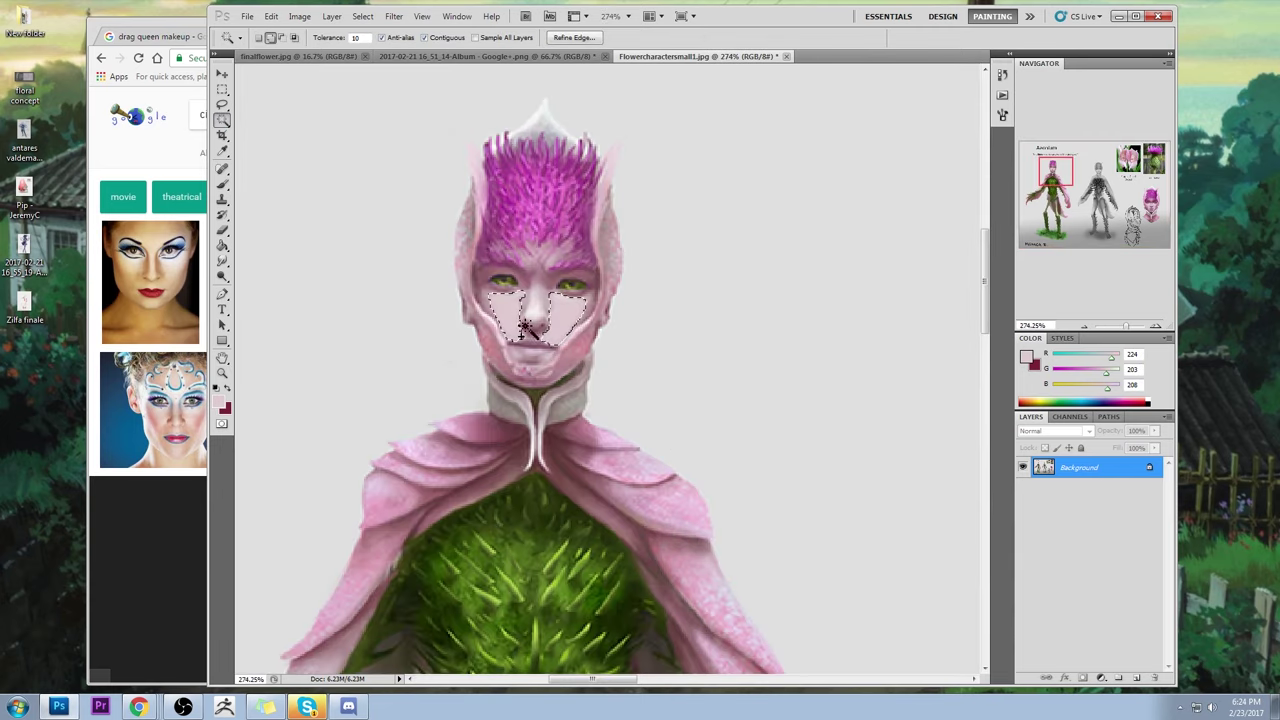
pyautogui.hotkey('ctrl', '0')
# - Mix a warm off-white (R 244, G 243, B 237) from the face pink and set brush opacity to 55%
pyautogui.press('b')
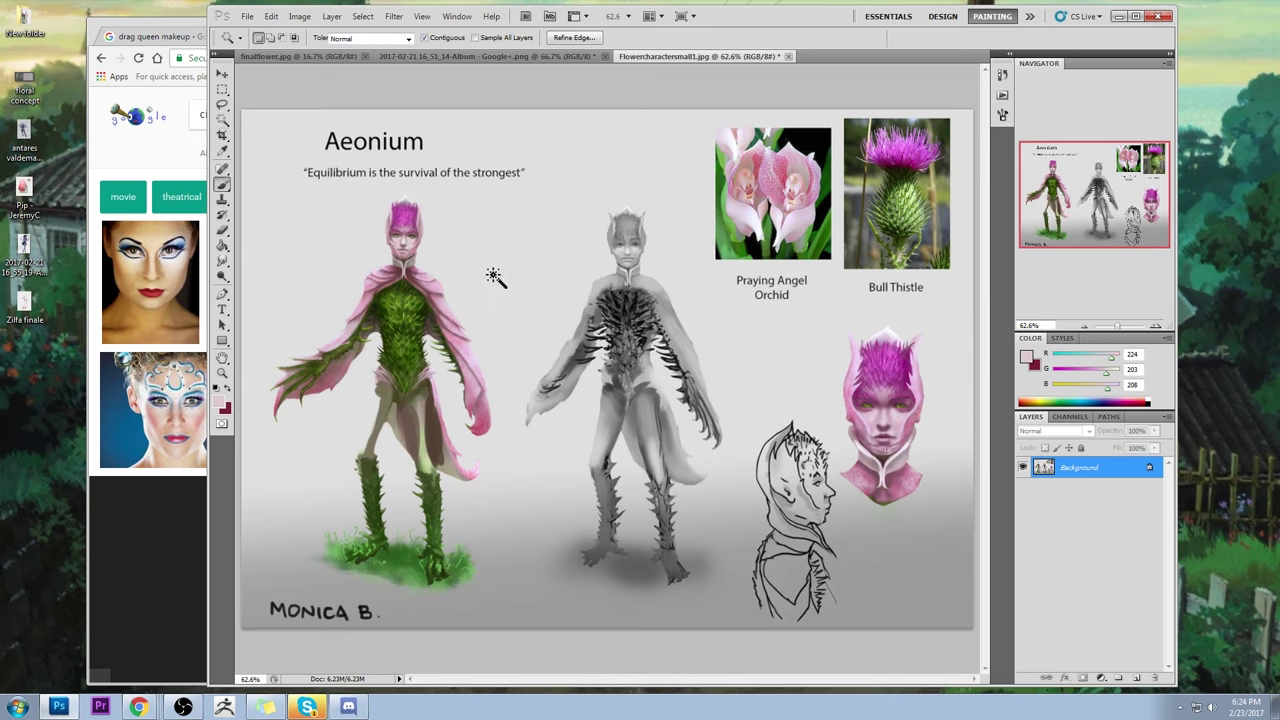
pyautogui.rightClick(626, 209)
pyautogui.click(402, 458)
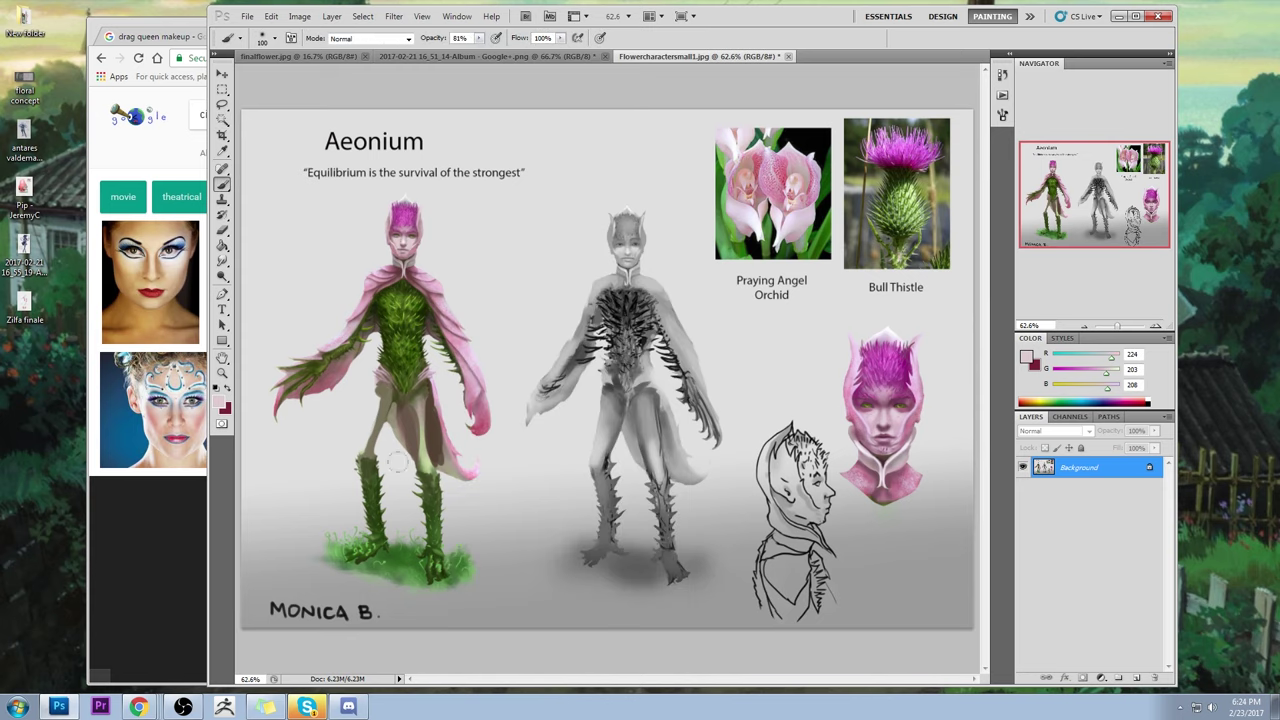
pyautogui.press('i')
pyautogui.click(428, 186)
pyautogui.click(1026, 355)
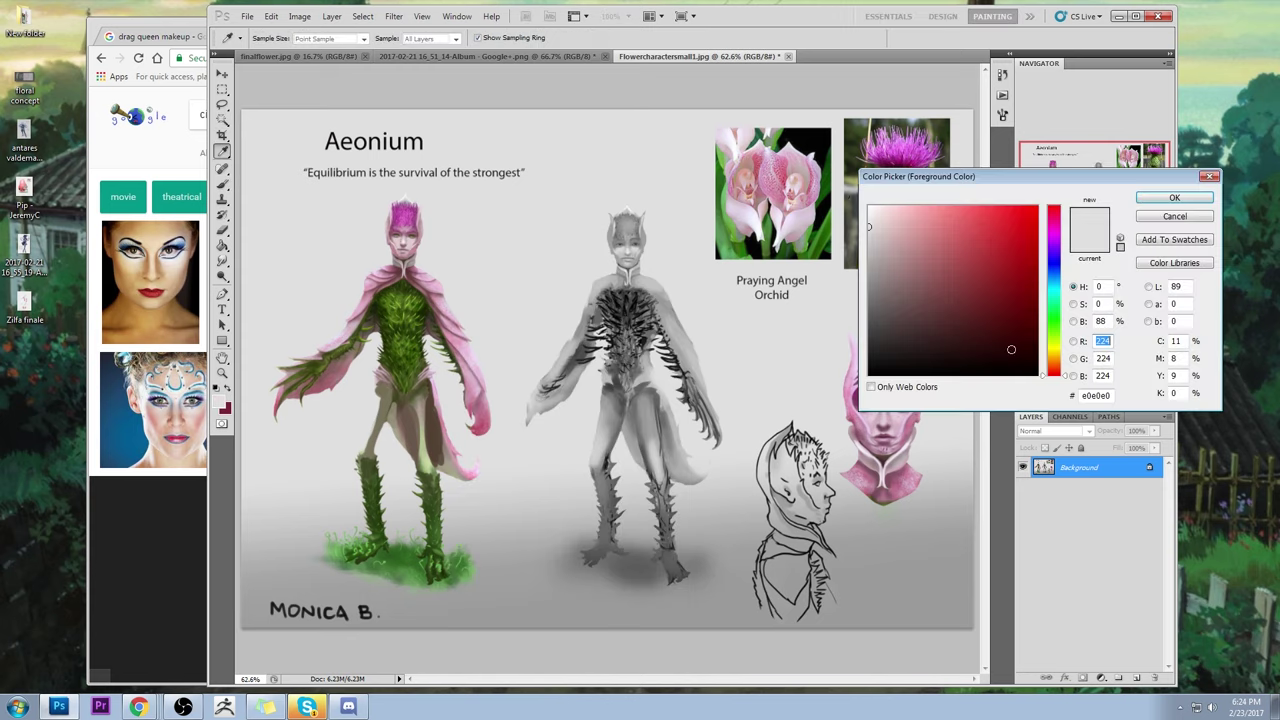
pyautogui.click(412, 242)
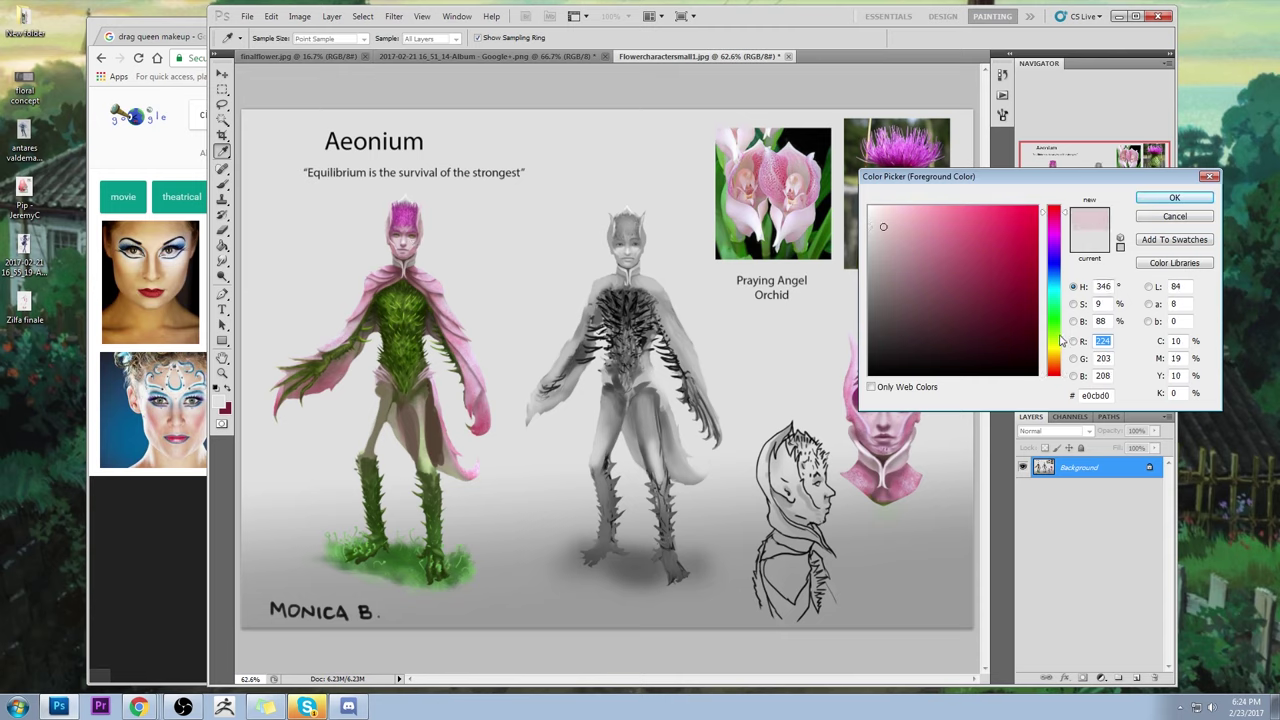
pyautogui.moveTo(1060, 341); pyautogui.dragTo(1060, 352)
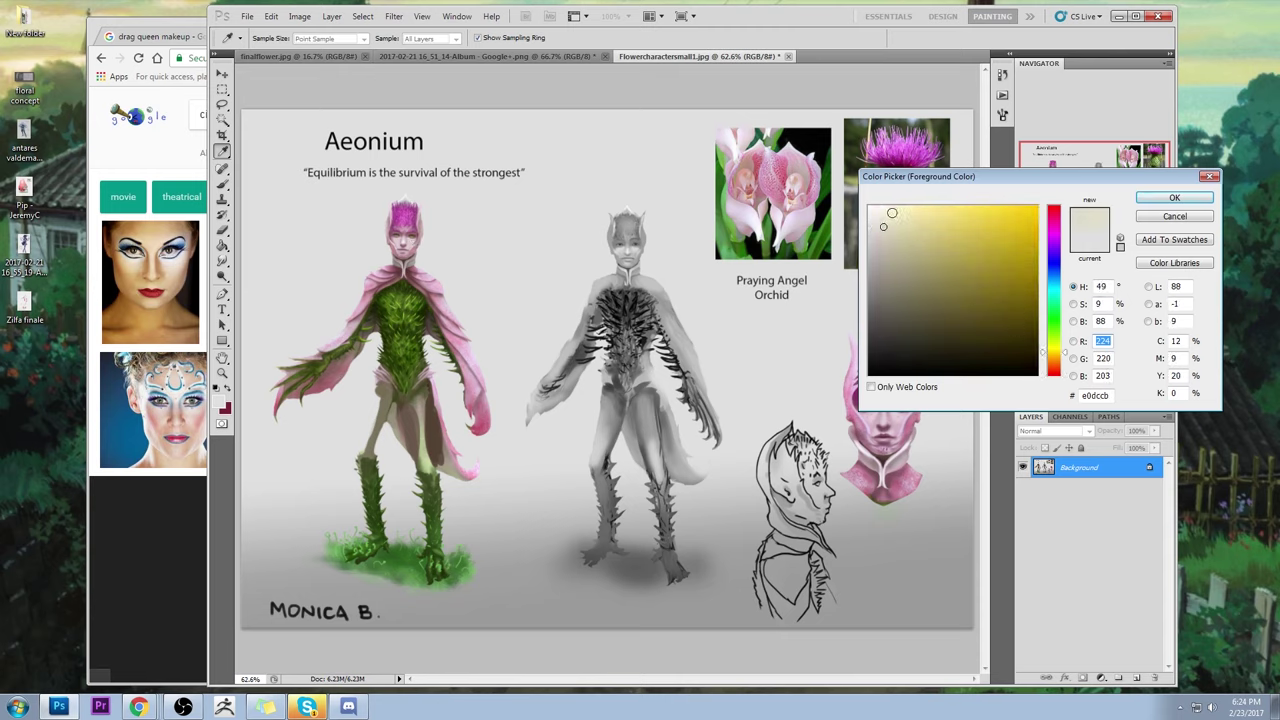
pyautogui.moveTo(883, 226); pyautogui.dragTo(879, 208)
pyautogui.click(1174, 198)
pyautogui.press('b')
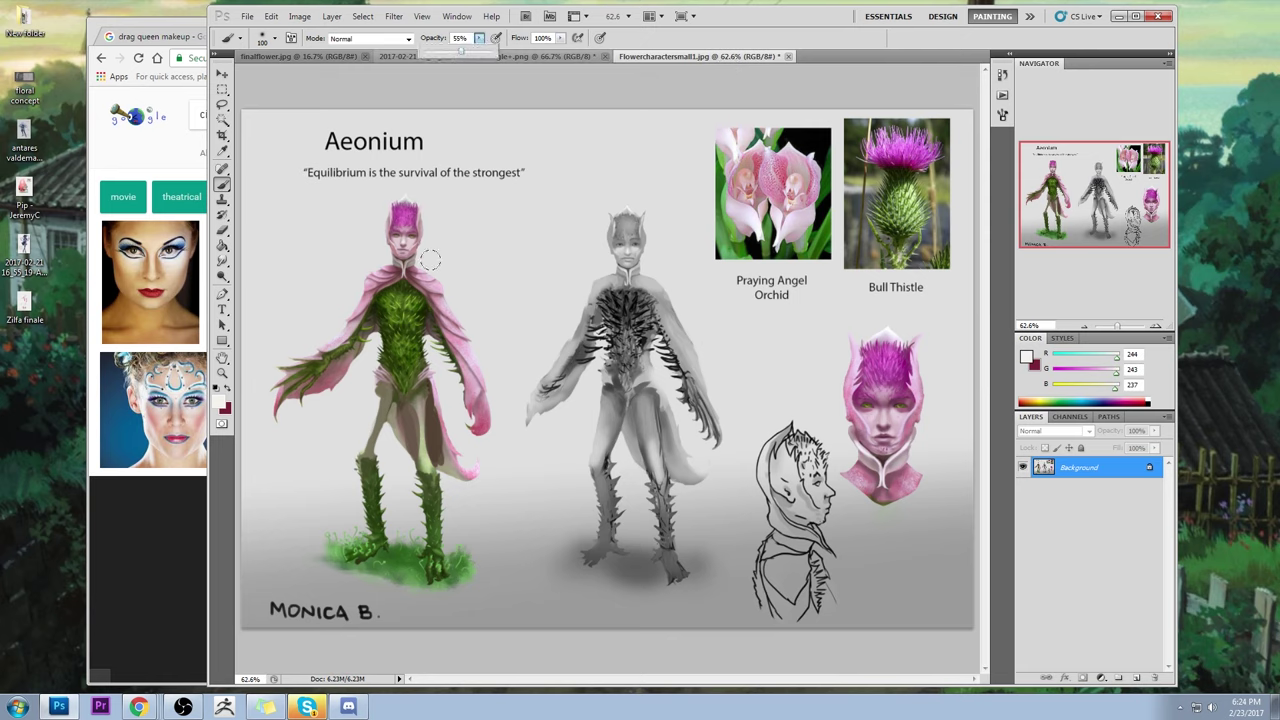
pyautogui.press('5')
pyautogui.press('5')
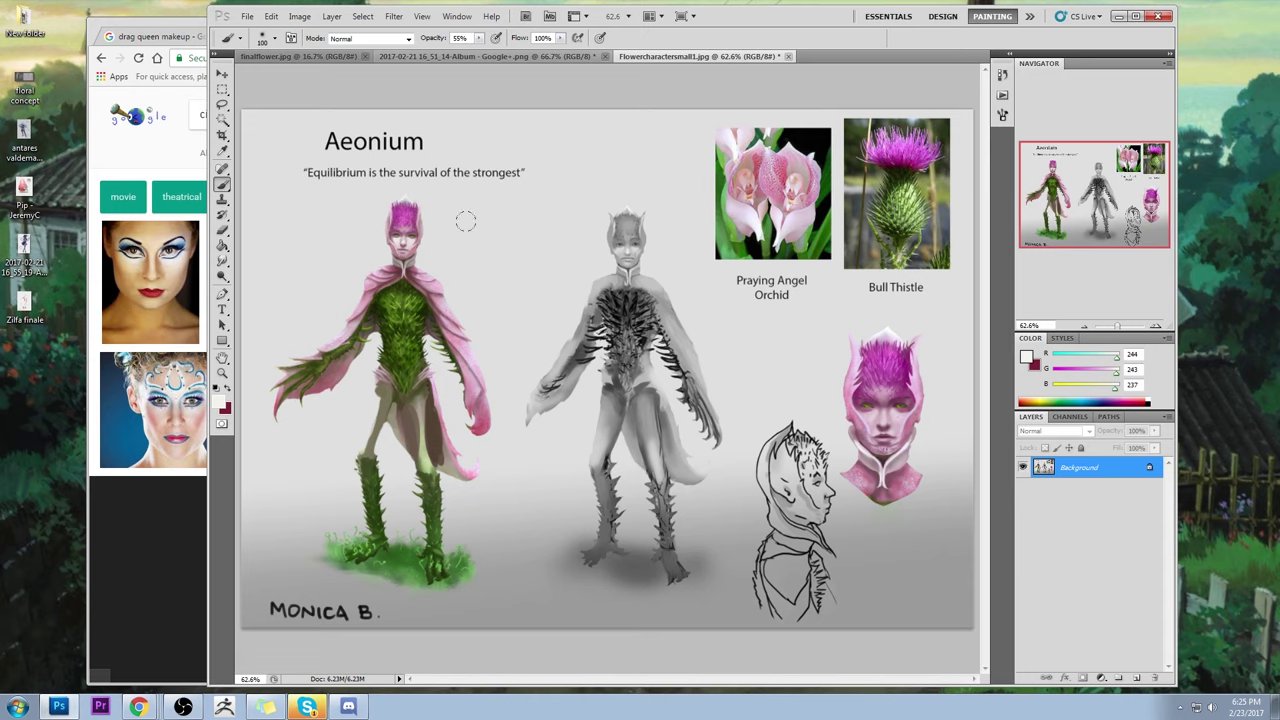
# - Deselect, zoom in close on the pink figure's head, and smudge the face skin at 15% strength
pyautogui.rightClick(414, 214)
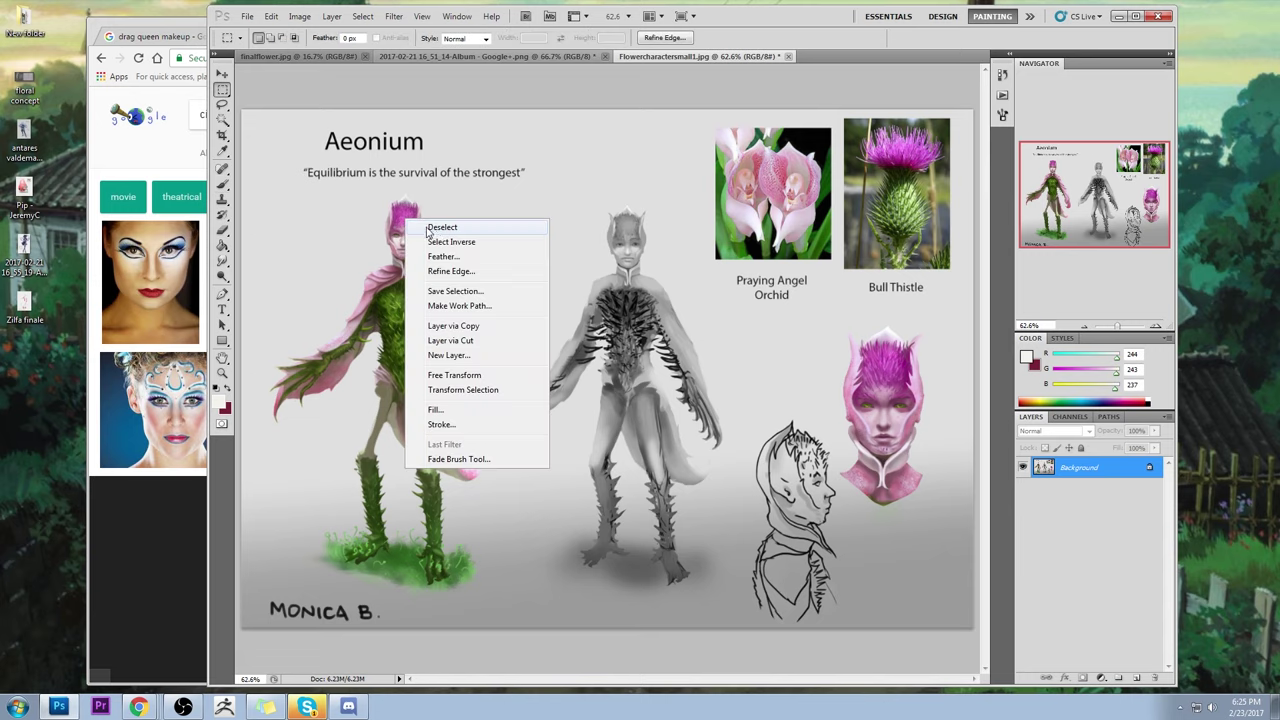
pyautogui.press('Escape')
pyautogui.press('z')
pyautogui.click(457, 281)
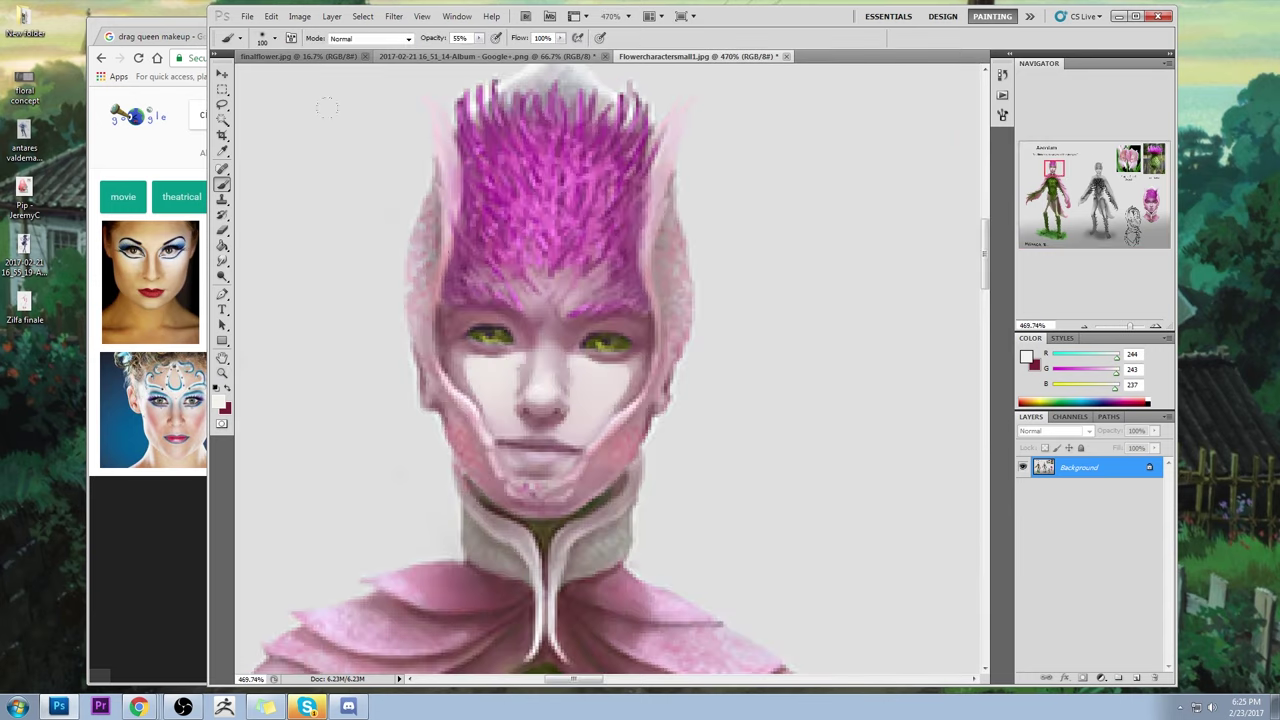
pyautogui.press('r')
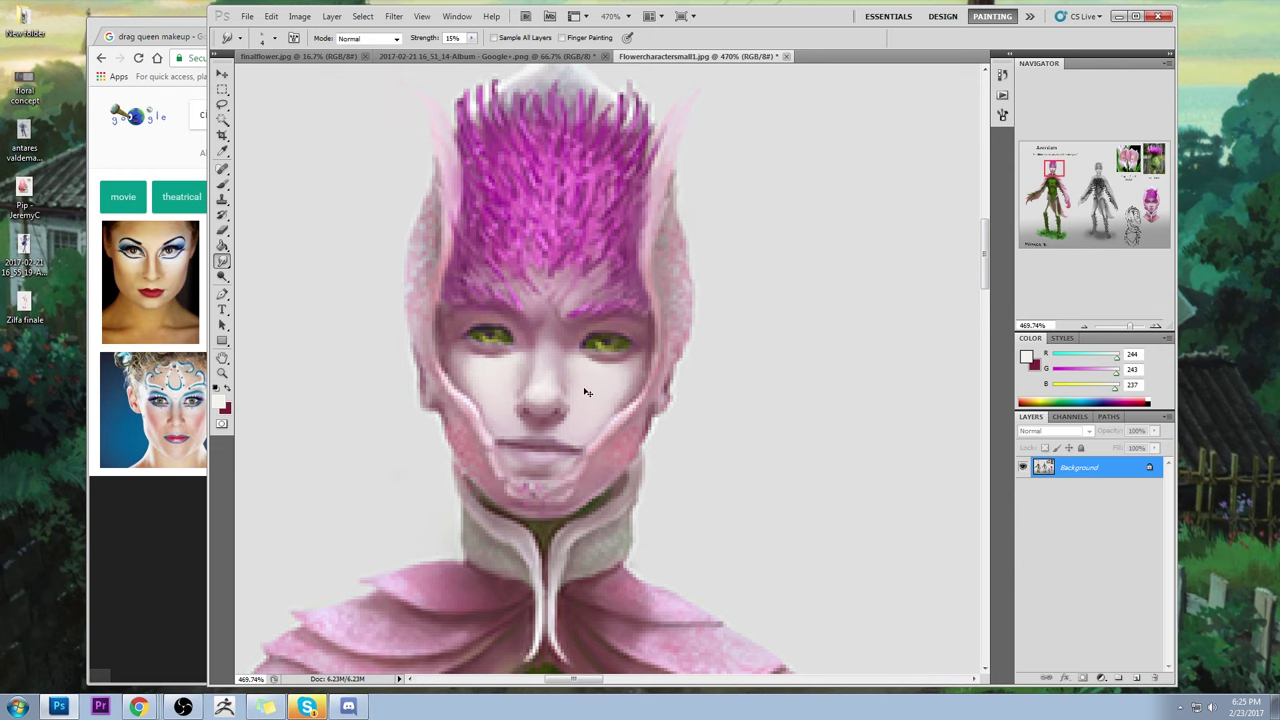
# - Zoom out and revert the sheet to its original opened snapshot in History
pyautogui.hotkey('ctrl', '0')
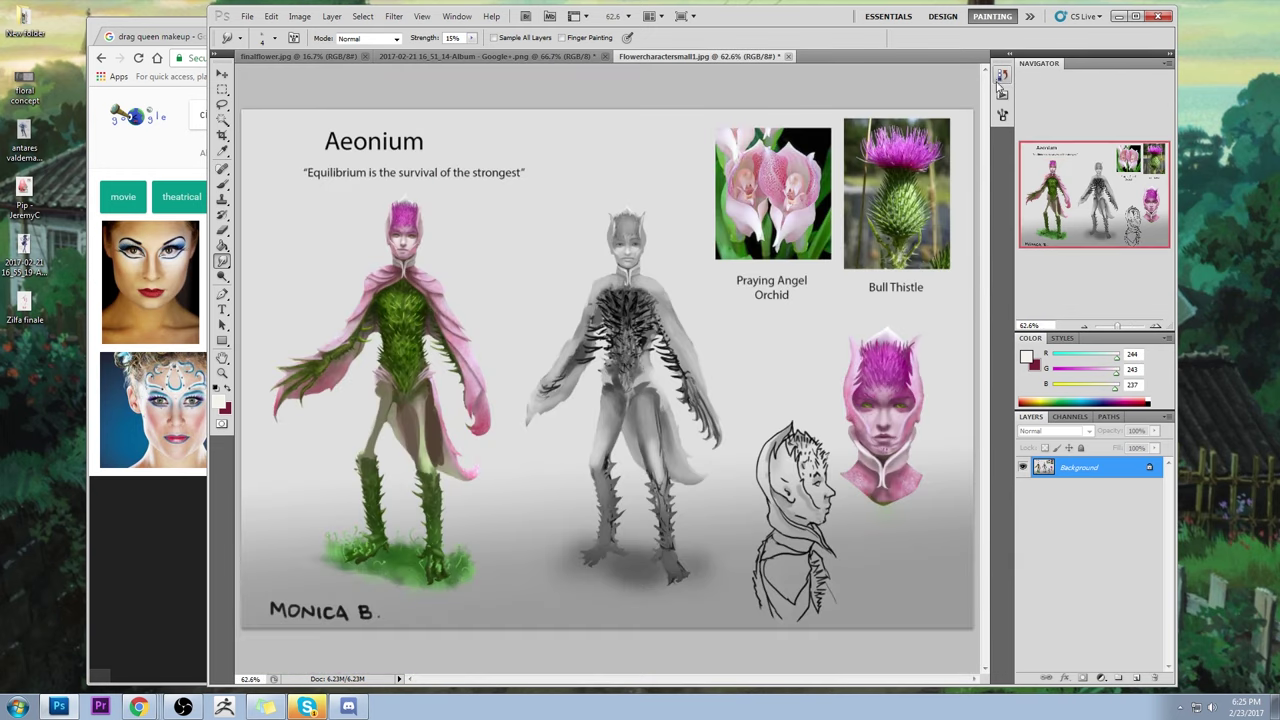
pyautogui.click(1002, 75)
pyautogui.moveTo(985, 421)
pyautogui.mouseDown()
pyautogui.moveTo(997, 110)
pyautogui.moveTo(985, 398)
pyautogui.mouseUp()
pyautogui.click(933, 88)
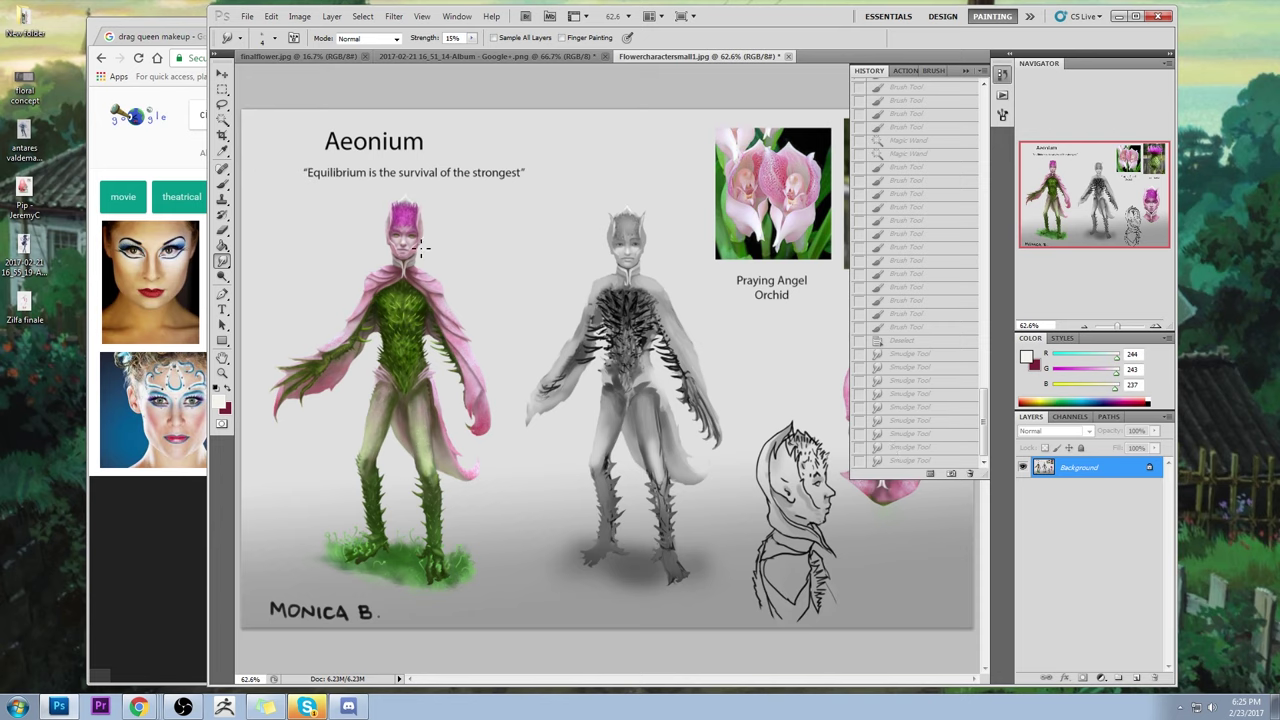
# - Restore the last Smudge state, save and close Flowercharactersmall1.jpg as JPEG, and show finalflower.jpg
pyautogui.click(907, 461)
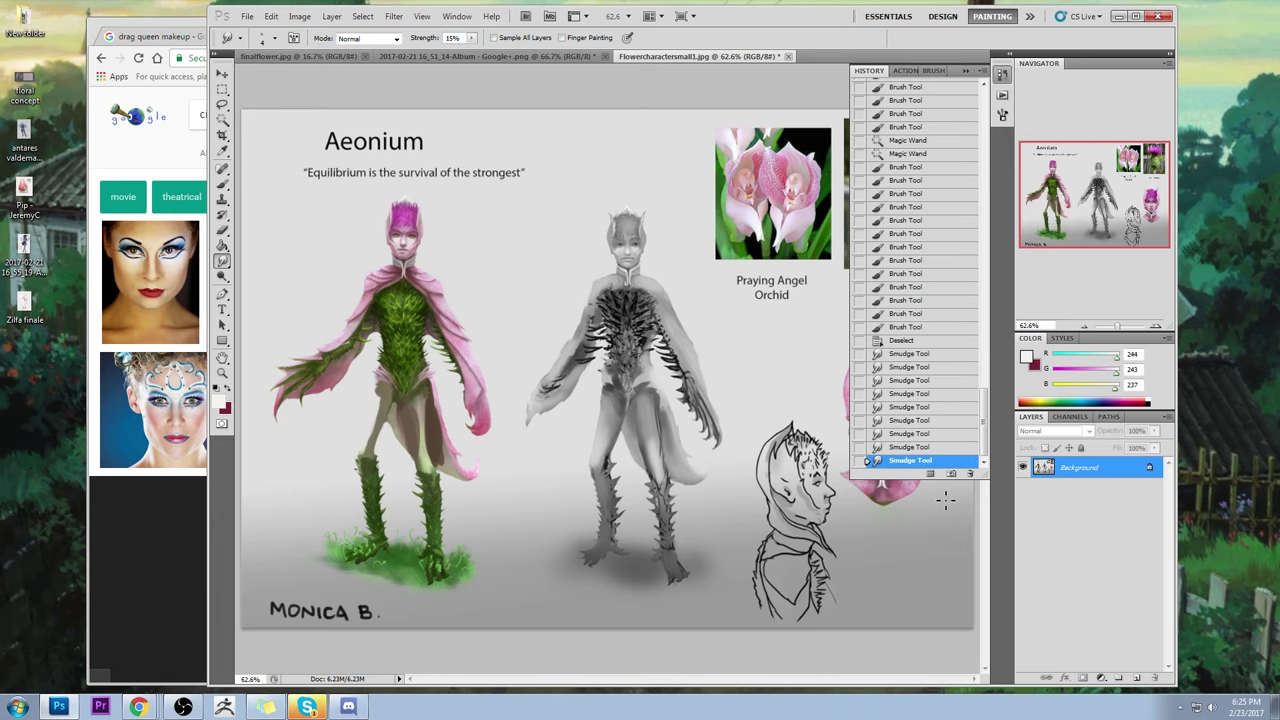
pyautogui.click(966, 70)
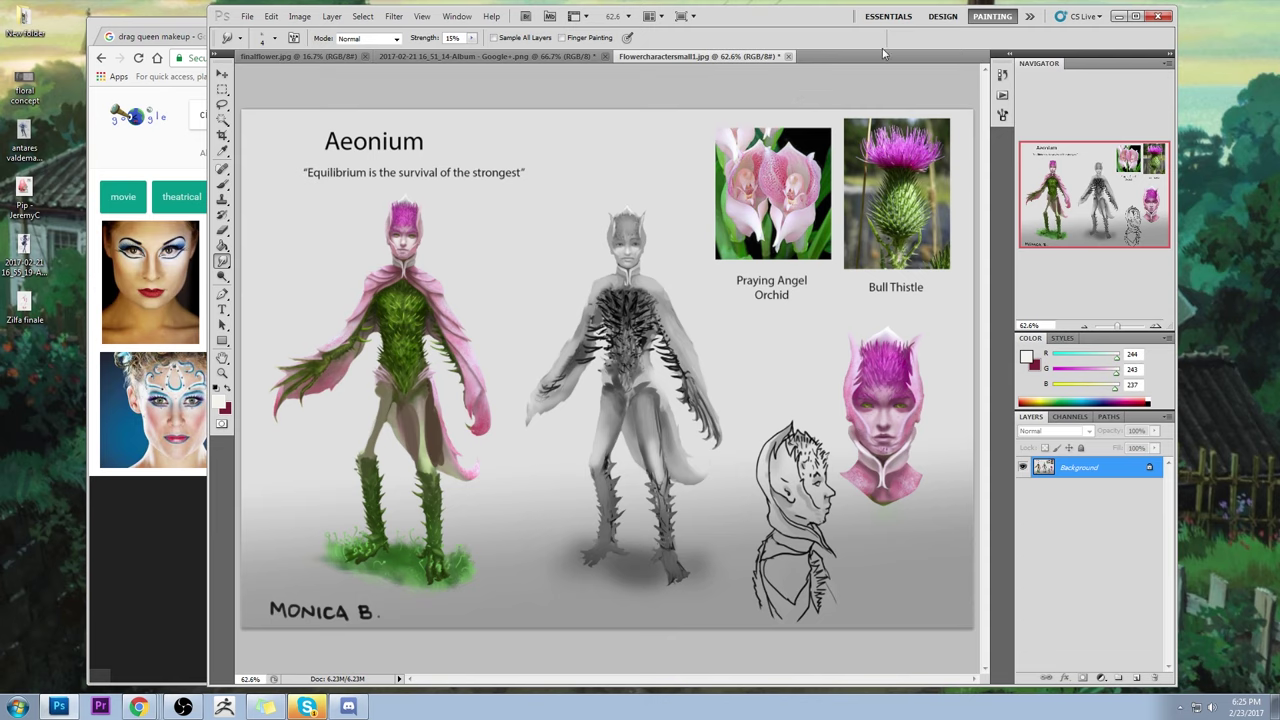
pyautogui.click(788, 57)
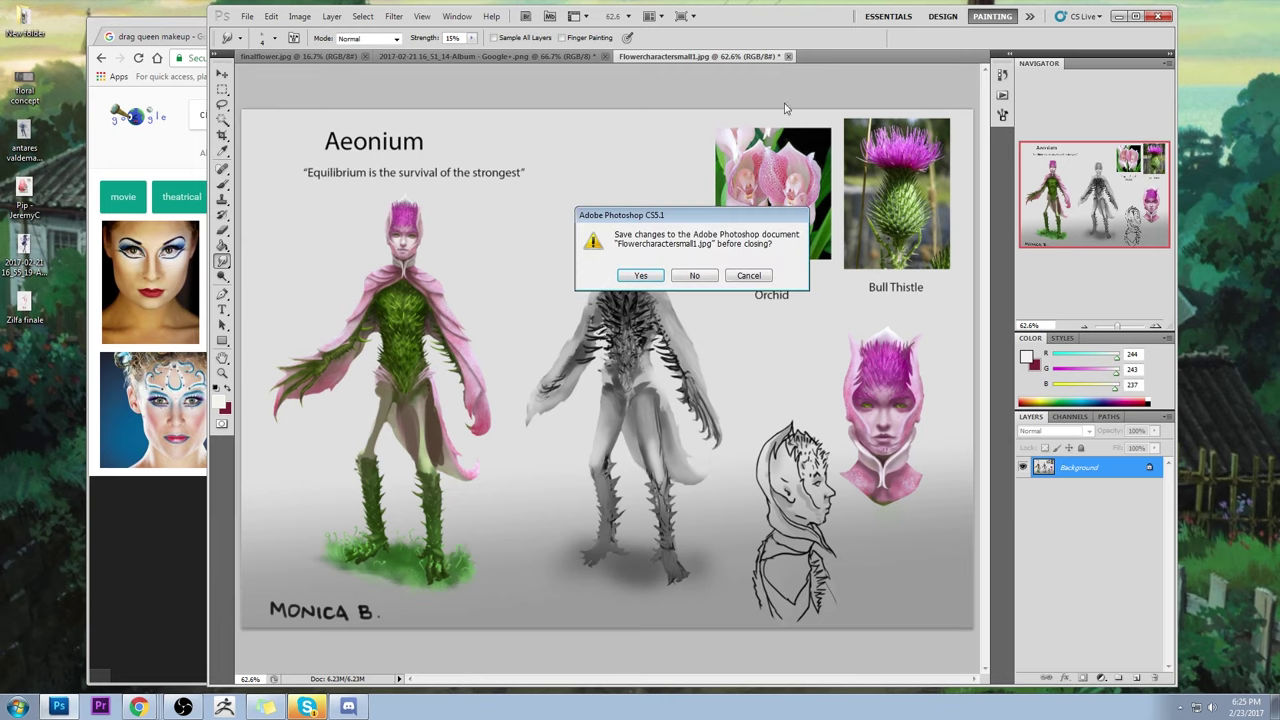
pyautogui.click(640, 276)
pyautogui.click(736, 180)
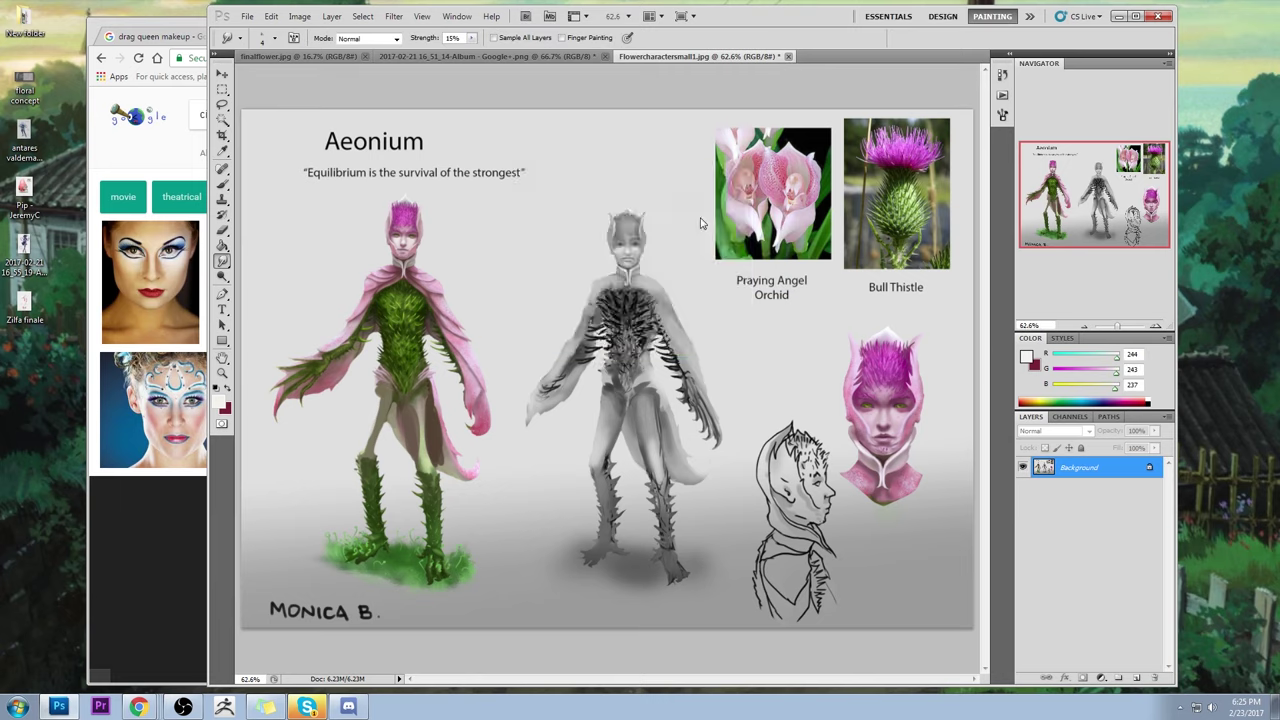
pyautogui.click(330, 57)
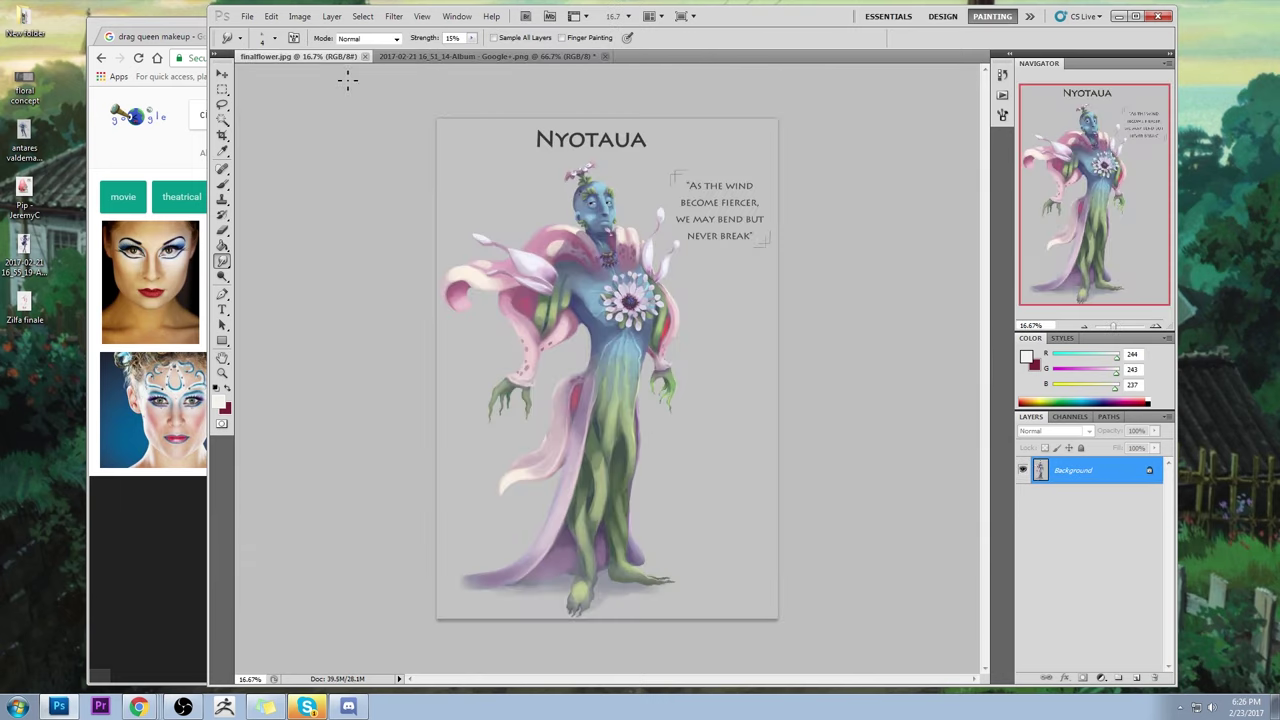
# - Paint light green strands down Nyotaua's legs
pyautogui.click(846, 410)
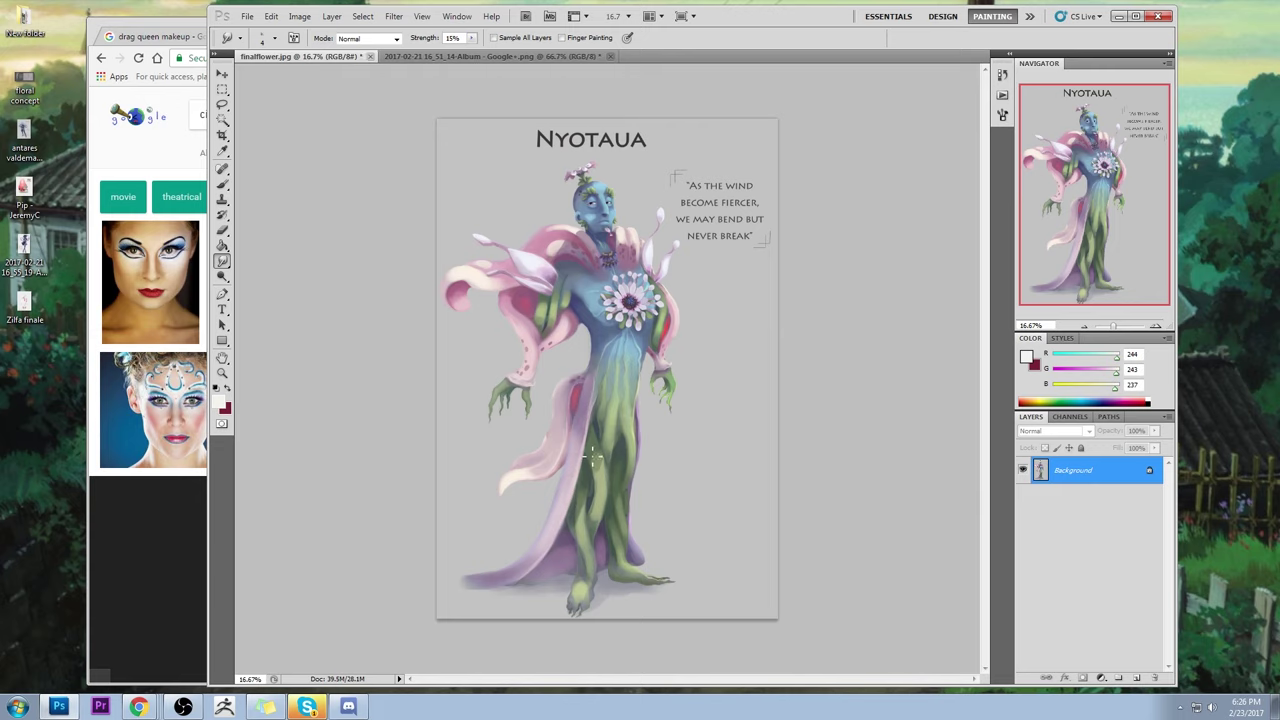
pyautogui.press('b')
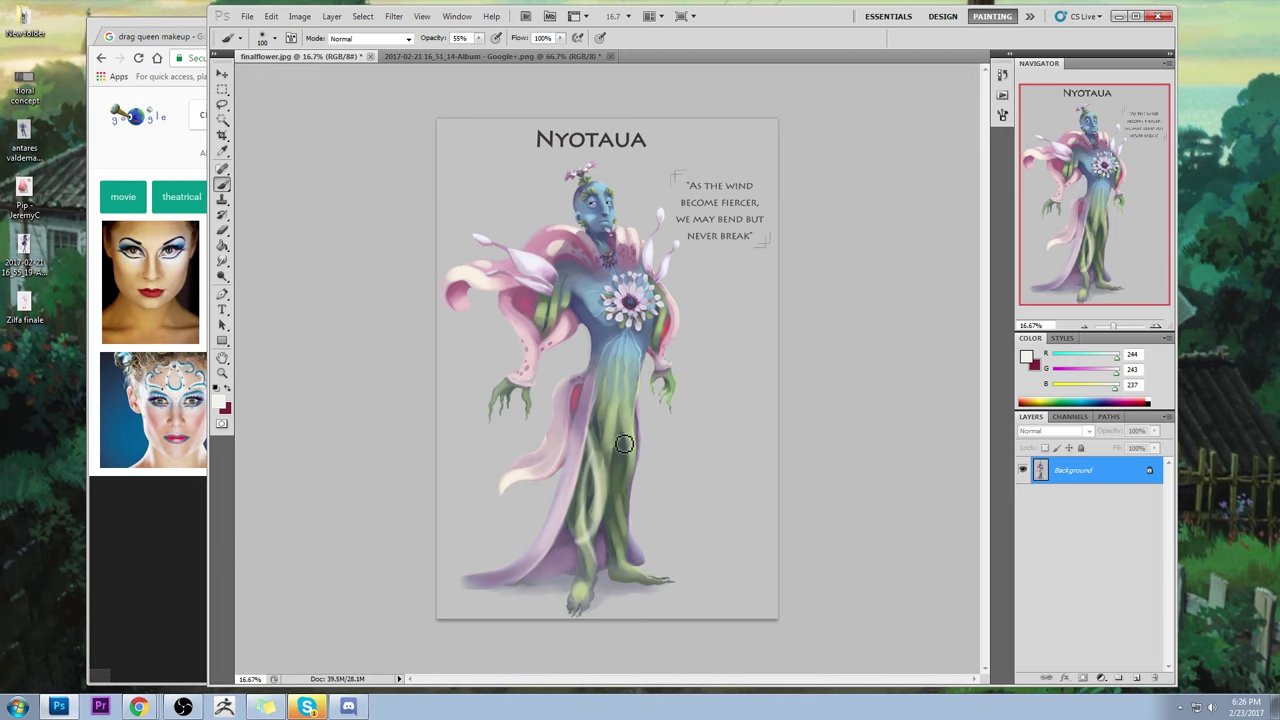
pyautogui.moveTo(623, 440); pyautogui.dragTo(625, 560)
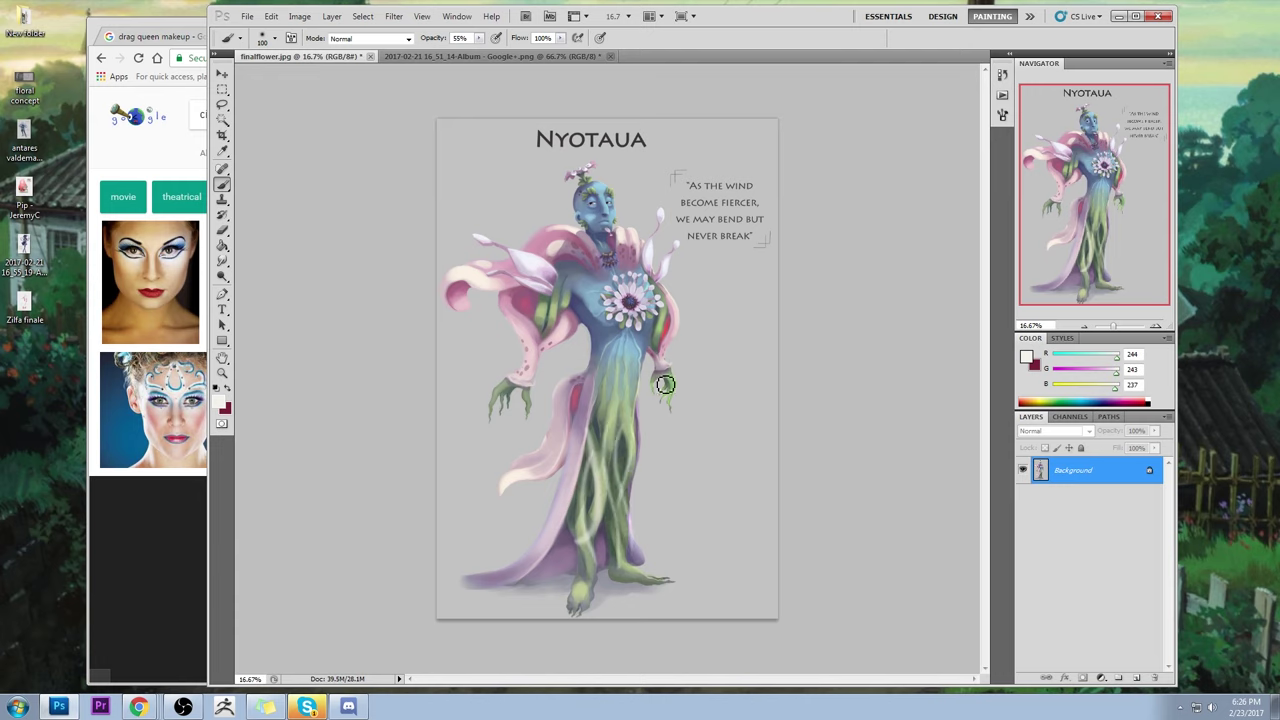
pyautogui.click(629, 479)
# - Try pure red strokes along the dress and undo them
pyautogui.click(1026, 357)
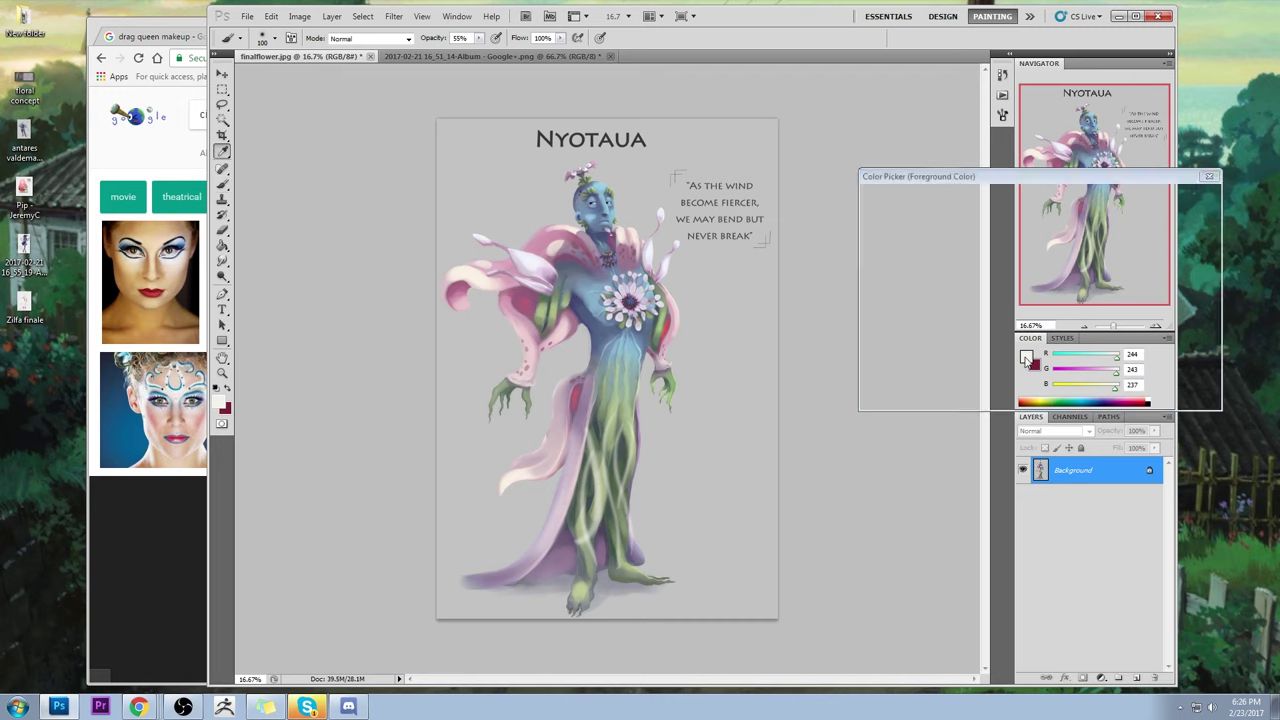
pyautogui.moveTo(1006, 218)
pyautogui.mouseDown()
pyautogui.moveTo(1103, 207)
pyautogui.moveTo(1054, 206)
pyautogui.mouseUp()
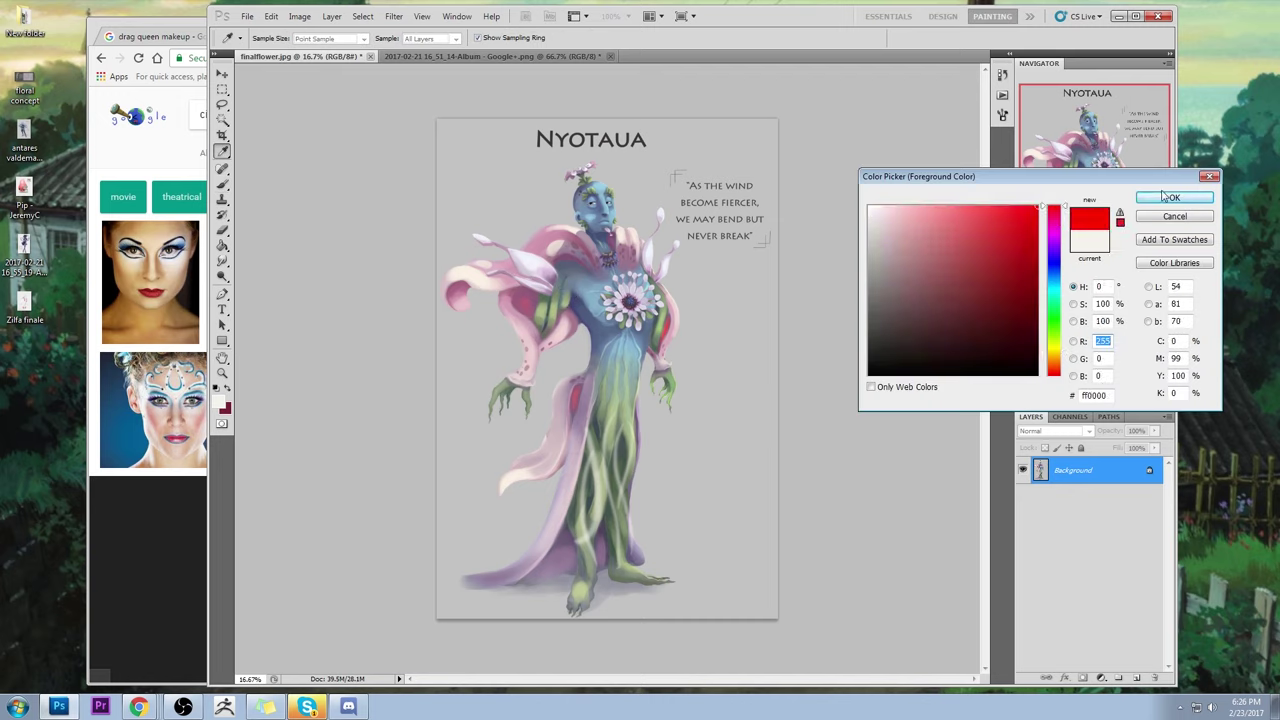
pyautogui.click(1174, 198)
pyautogui.moveTo(598, 370)
pyautogui.mouseDown()
pyautogui.moveTo(577, 434)
pyautogui.moveTo(595, 425)
pyautogui.moveTo(577, 511)
pyautogui.moveTo(515, 595)
pyautogui.moveTo(522, 510)
pyautogui.mouseUp()
pyautogui.hotkey('ctrl', 'z')
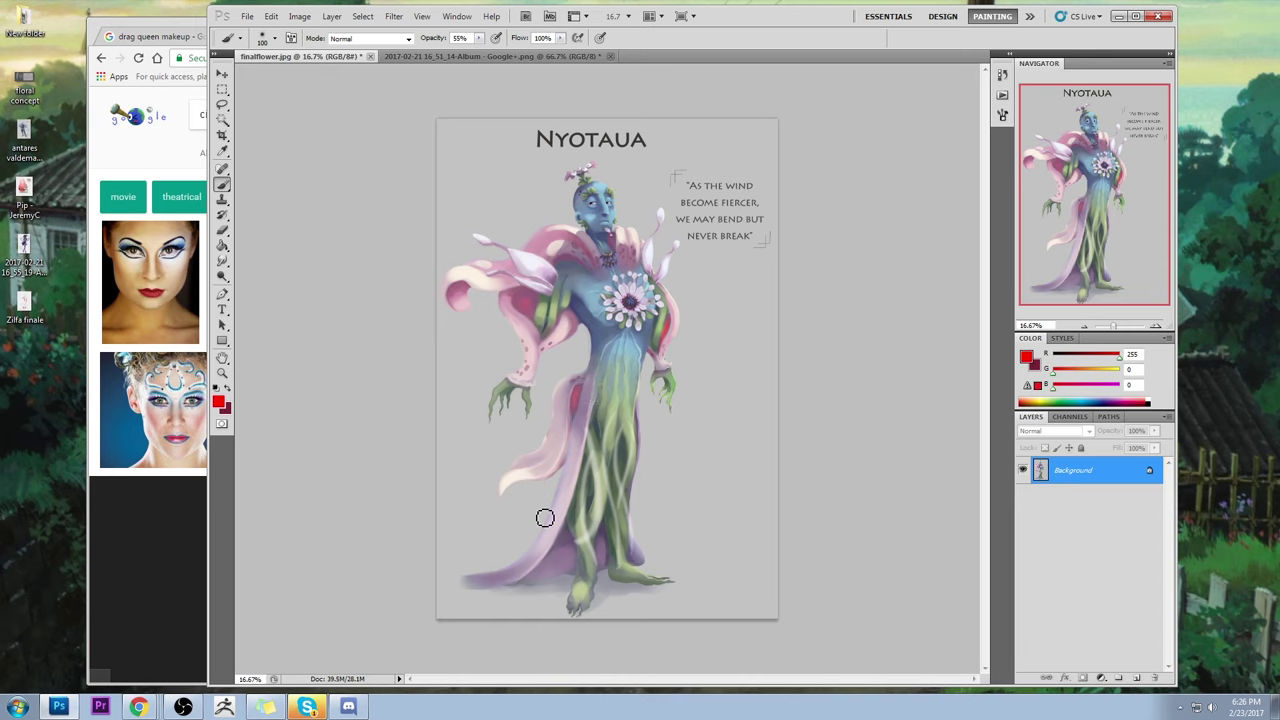
pyautogui.rightClick(652, 252)
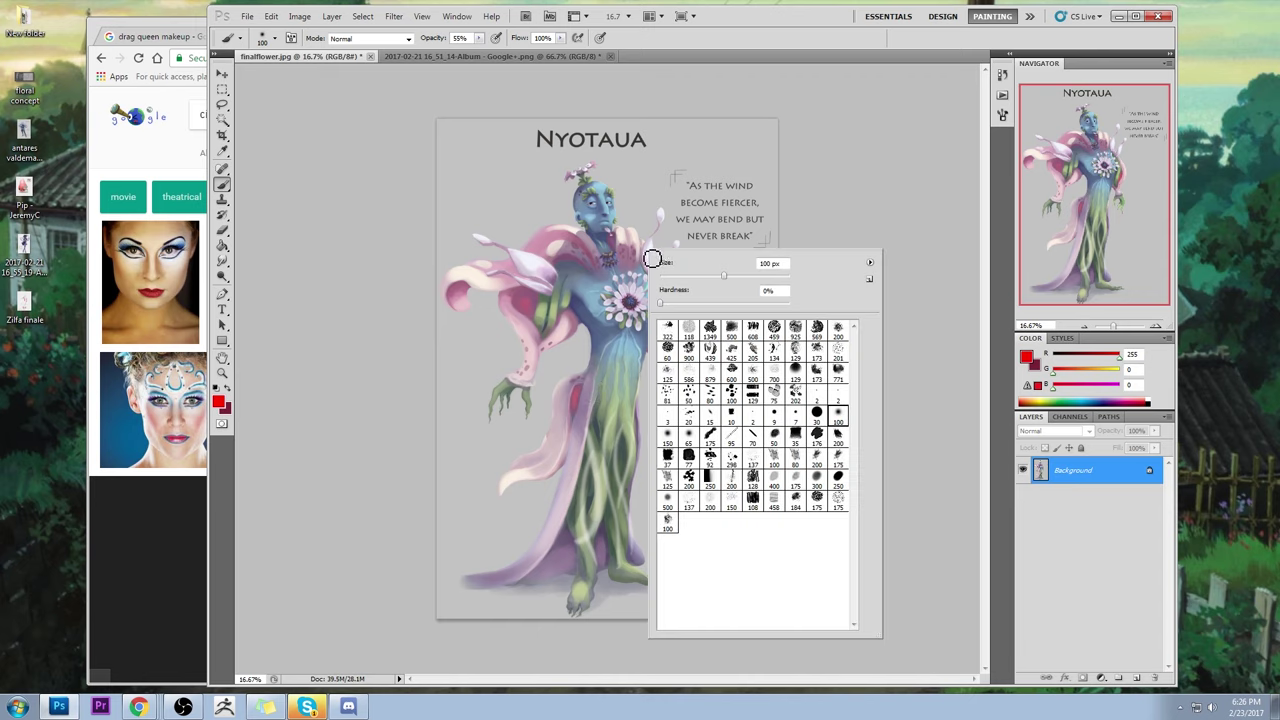
pyautogui.click(925, 362)
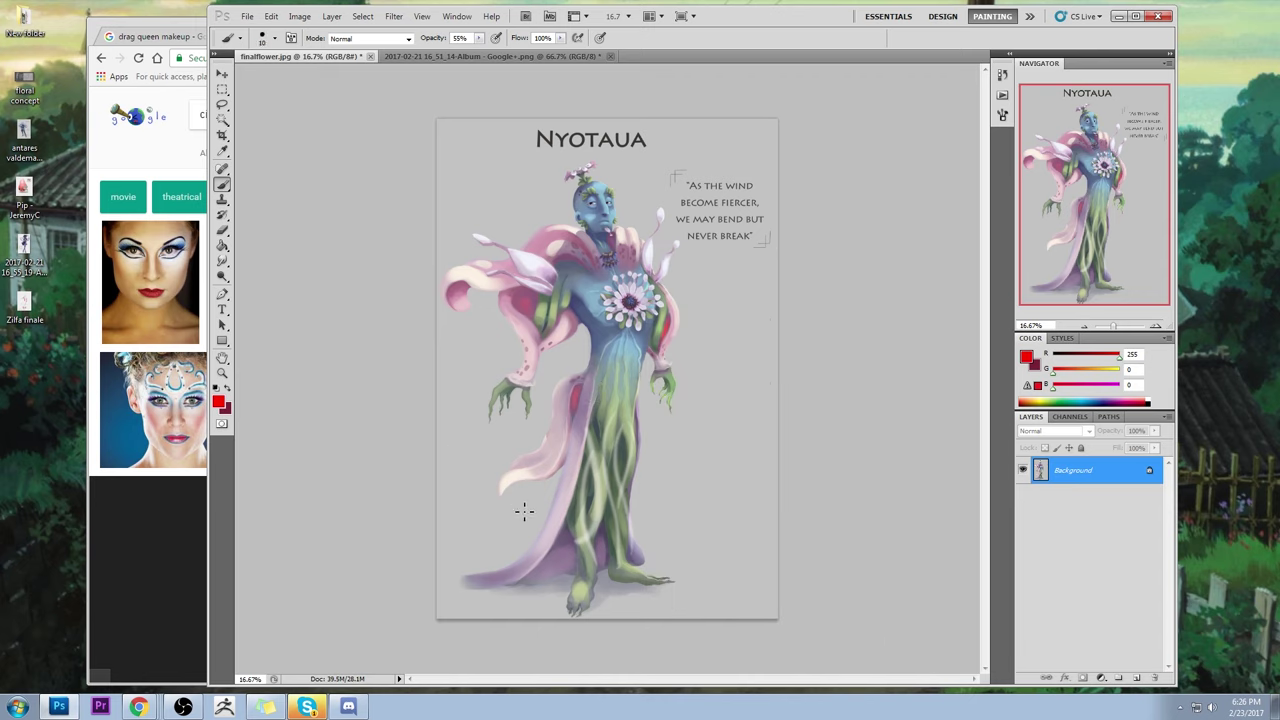
pyautogui.moveTo(528, 530); pyautogui.dragTo(520, 565)
pyautogui.hotkey('ctrl', 'z')
# - Paint sampled grey over the lower dress hem and pink drape, plus a light stroke down the robe
pyautogui.keyDown('alt'); pyautogui.click(504, 505); pyautogui.keyUp('alt')
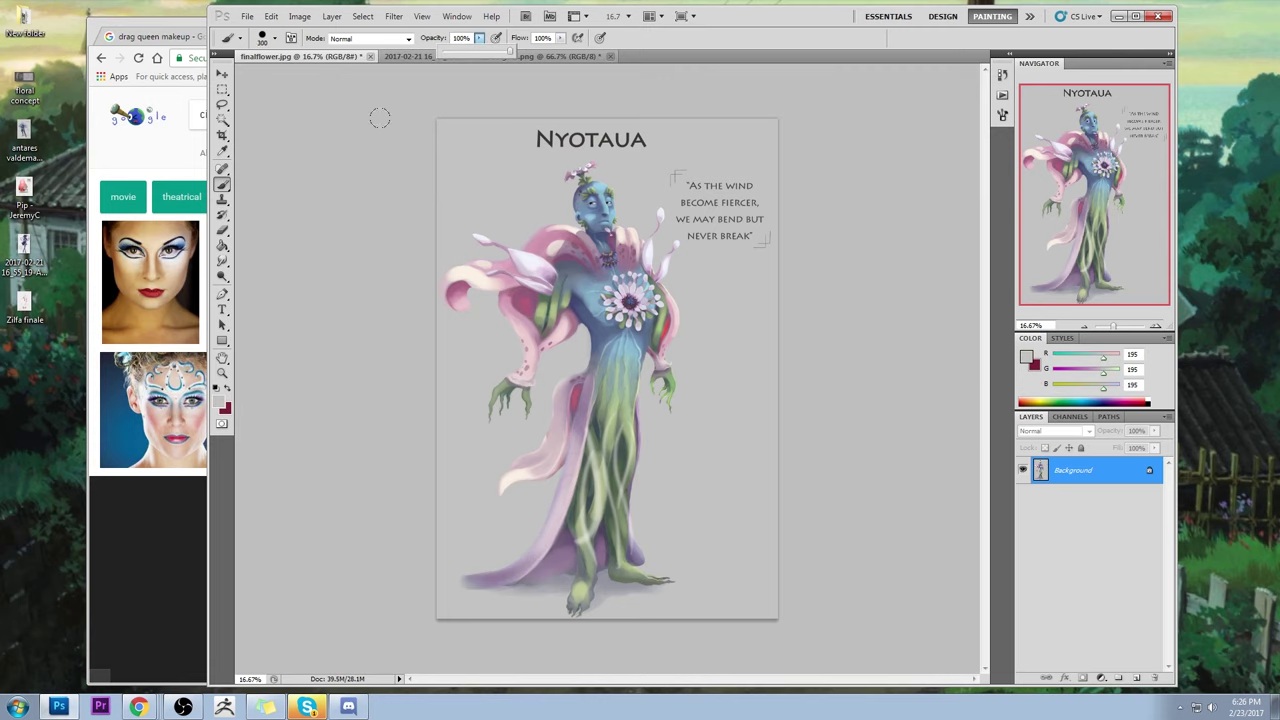
pyautogui.press('z')
pyautogui.keyDown('alt'); pyautogui.click(496, 534); pyautogui.keyUp('alt')
pyautogui.click(528, 523)
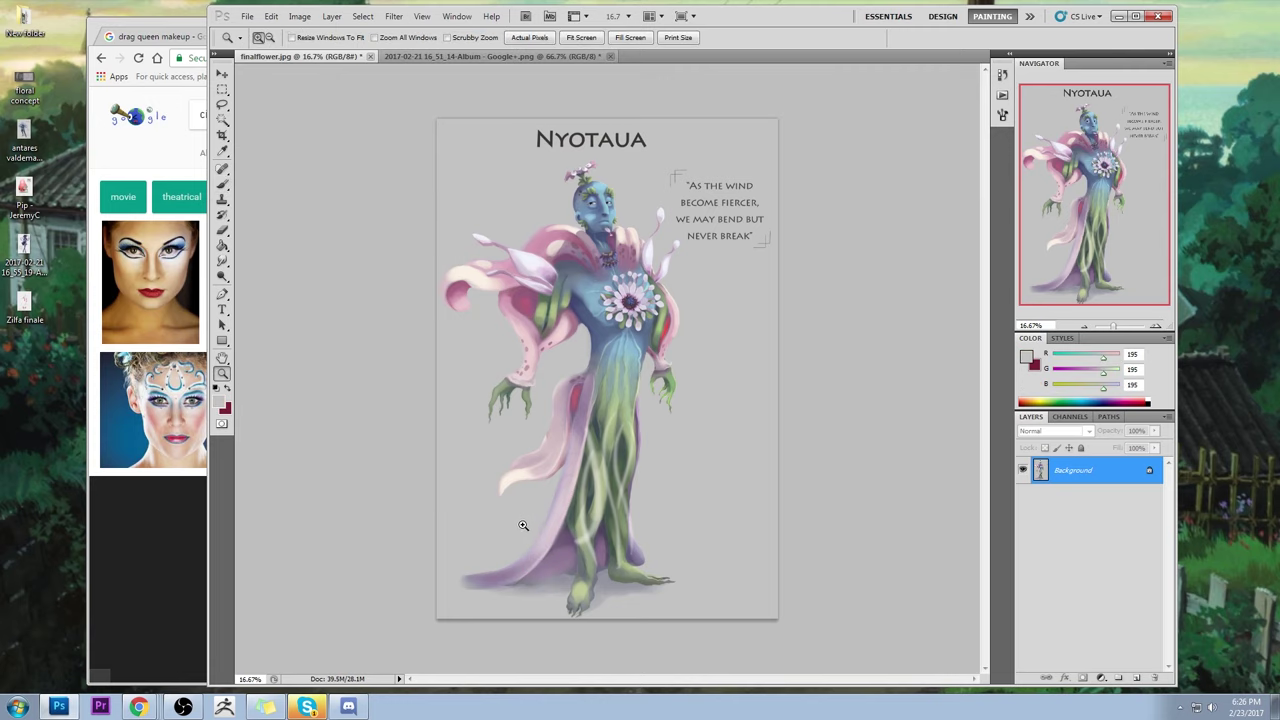
pyautogui.press('b')
pyautogui.moveTo(460, 552)
pyautogui.mouseDown()
pyautogui.moveTo(507, 559)
pyautogui.moveTo(524, 576)
pyautogui.moveTo(551, 547)
pyautogui.moveTo(546, 512)
pyautogui.moveTo(542, 556)
pyautogui.moveTo(636, 523)
pyautogui.moveTo(635, 540)
pyautogui.moveTo(595, 532)
pyautogui.moveTo(604, 580)
pyautogui.mouseUp()
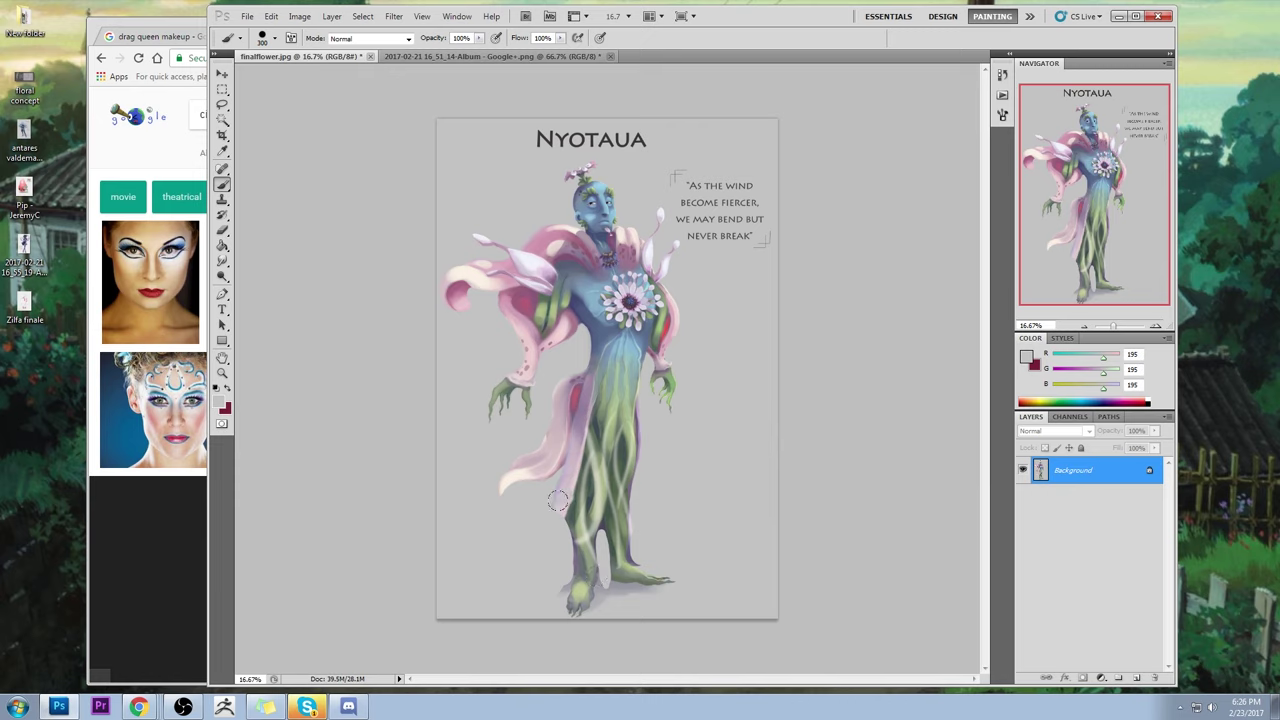
pyautogui.moveTo(554, 378)
pyautogui.mouseDown()
pyautogui.moveTo(540, 479)
pyautogui.moveTo(564, 372)
pyautogui.moveTo(507, 459)
pyautogui.mouseUp()
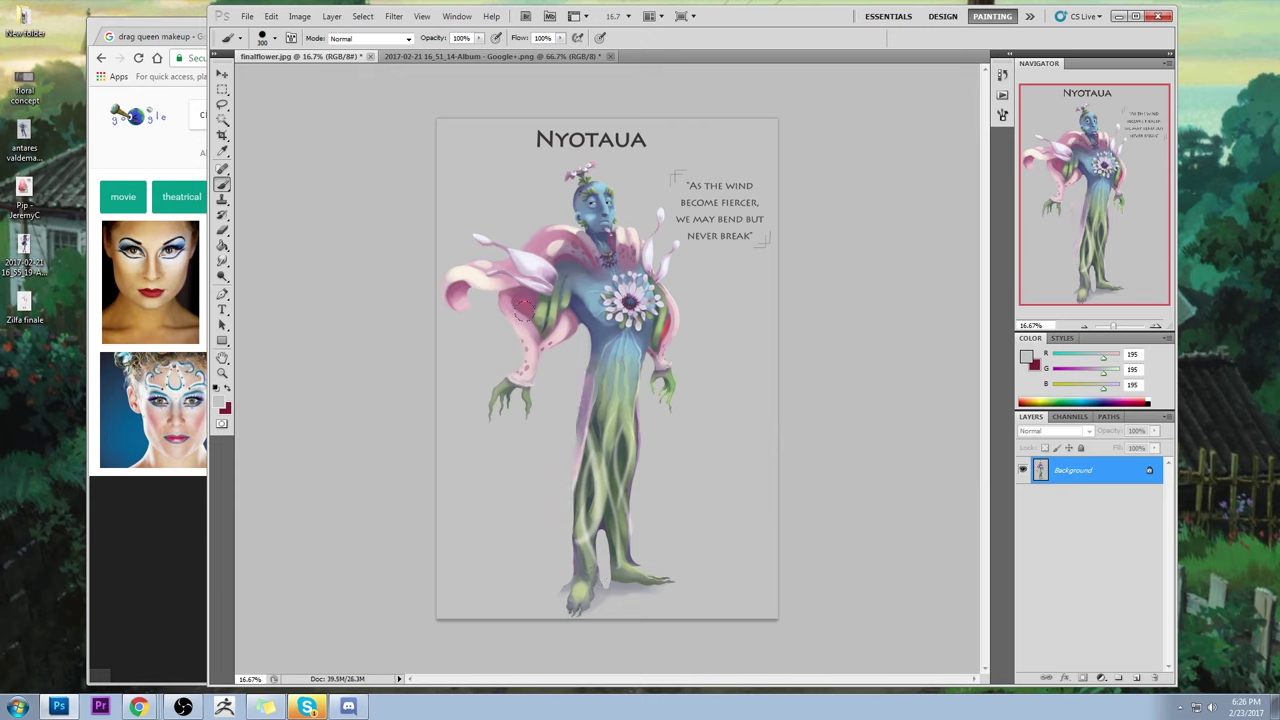
pyautogui.moveTo(639, 409); pyautogui.dragTo(636, 486)
# - Darken the figure's open red mouth
pyautogui.press('alt')
pyautogui.click(606, 240)
pyautogui.press('alt')
# - Paint dark blue around the chest flower, then add a check mark and mark after 'wind'
pyautogui.keyDown('alt'); pyautogui.click(616, 290); pyautogui.keyUp('alt')
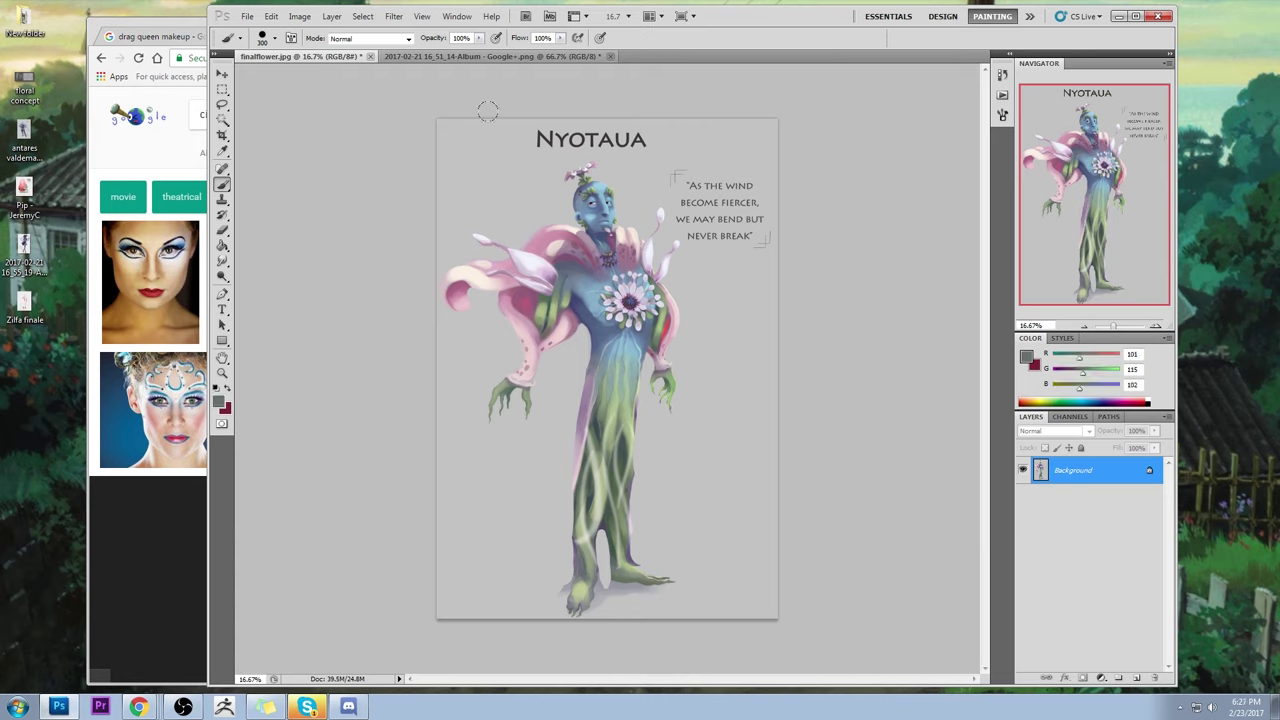
pyautogui.keyDown('alt'); pyautogui.click(589, 277); pyautogui.keyUp('alt')
pyautogui.moveTo(589, 305)
pyautogui.mouseDown()
pyautogui.moveTo(618, 335)
pyautogui.moveTo(653, 333)
pyautogui.mouseUp()
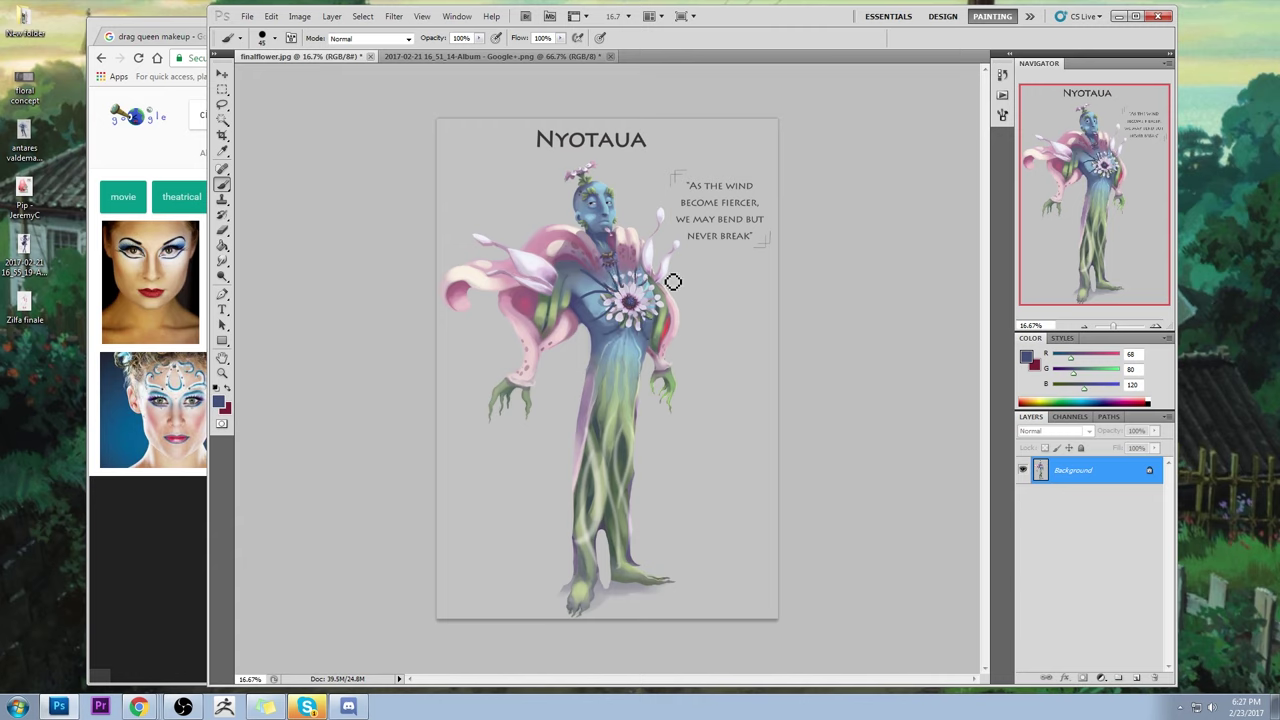
pyautogui.moveTo(712, 320)
pyautogui.mouseDown()
pyautogui.moveTo(712, 287)
pyautogui.moveTo(712, 355)
pyautogui.mouseUp()
pyautogui.hotkey('ctrl', 'alt', 'z')
pyautogui.moveTo(752, 182); pyautogui.dragTo(757, 190)
pyautogui.moveTo(724, 176); pyautogui.dragTo(746, 148)
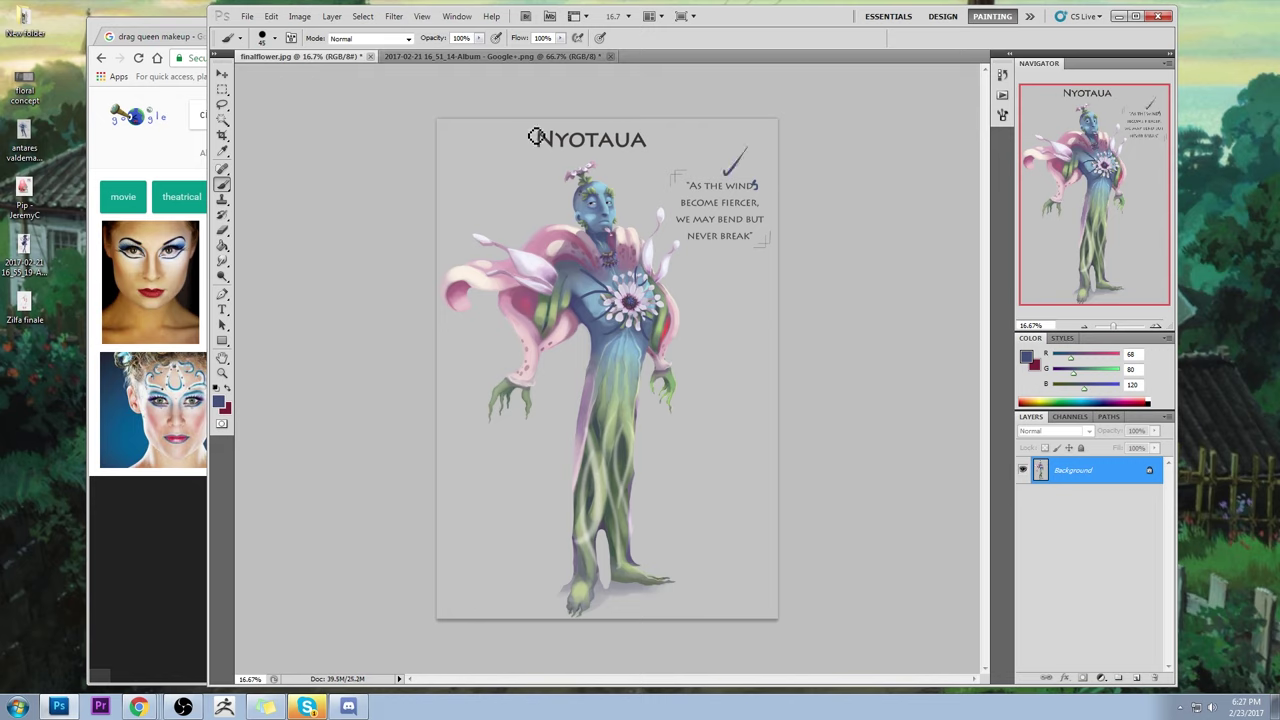
# - Warp Nyotaua's head in Liquify with a Forward Warp brush of size 241 and apply it
pyautogui.click(393, 16)
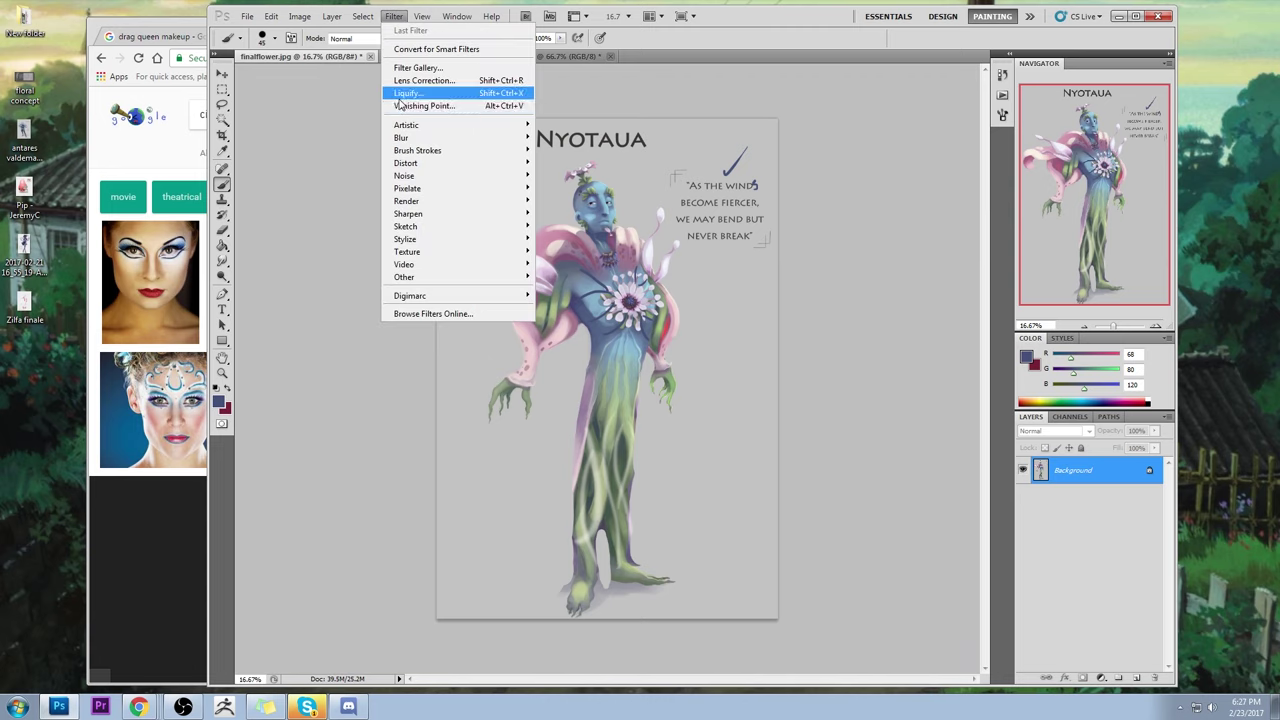
pyautogui.click(420, 91)
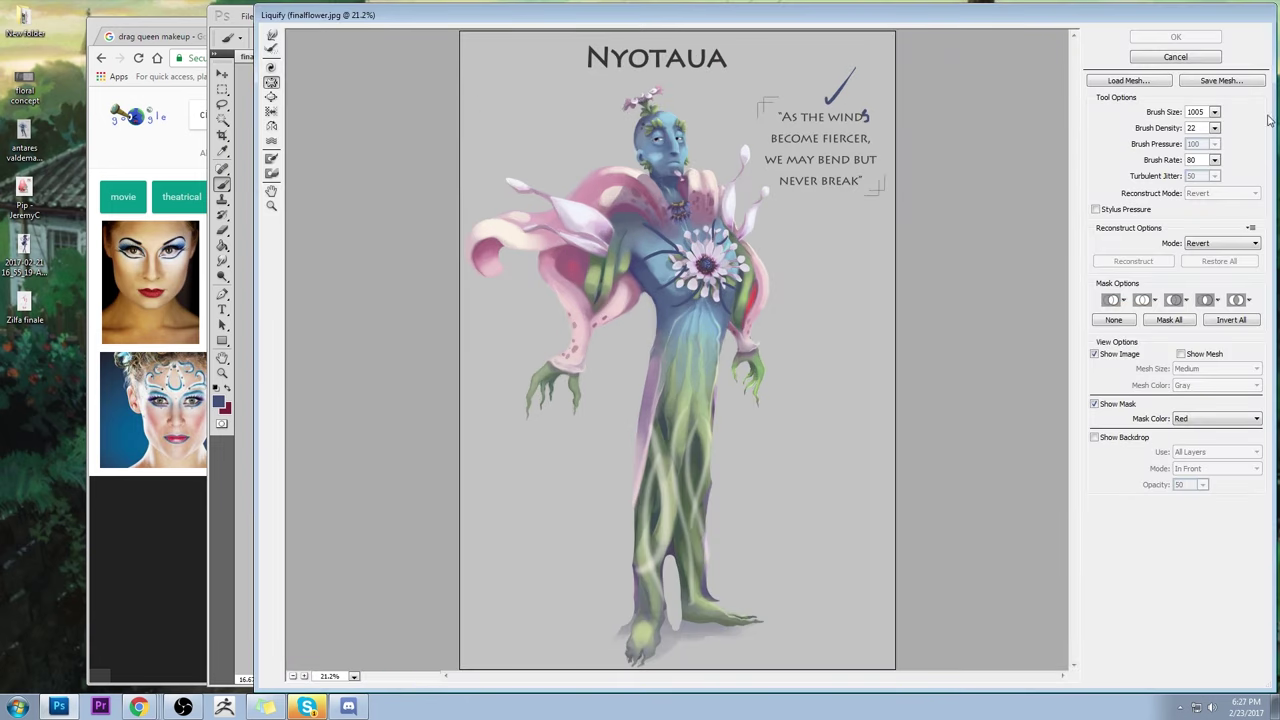
pyautogui.click(1214, 111)
pyautogui.moveTo(1190, 130); pyautogui.dragTo(1160, 130)
pyautogui.click(1214, 111)
pyautogui.click(1015, 148)
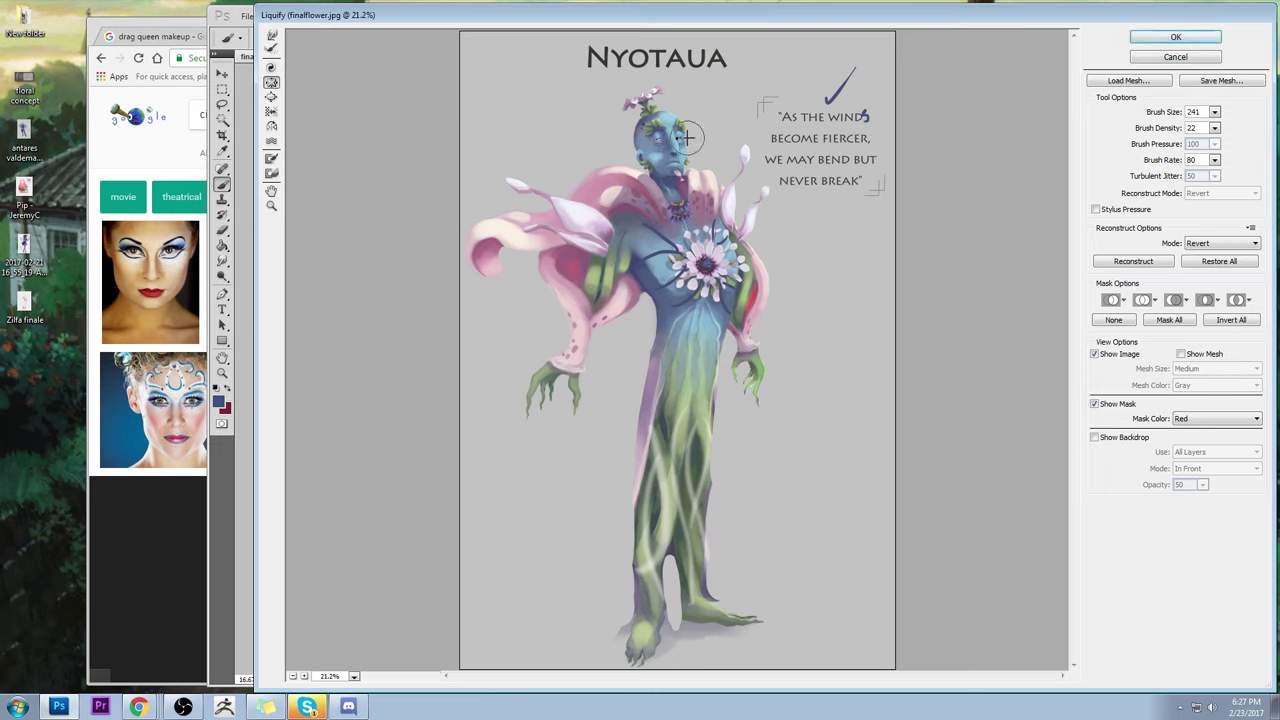
pyautogui.click(1167, 40)
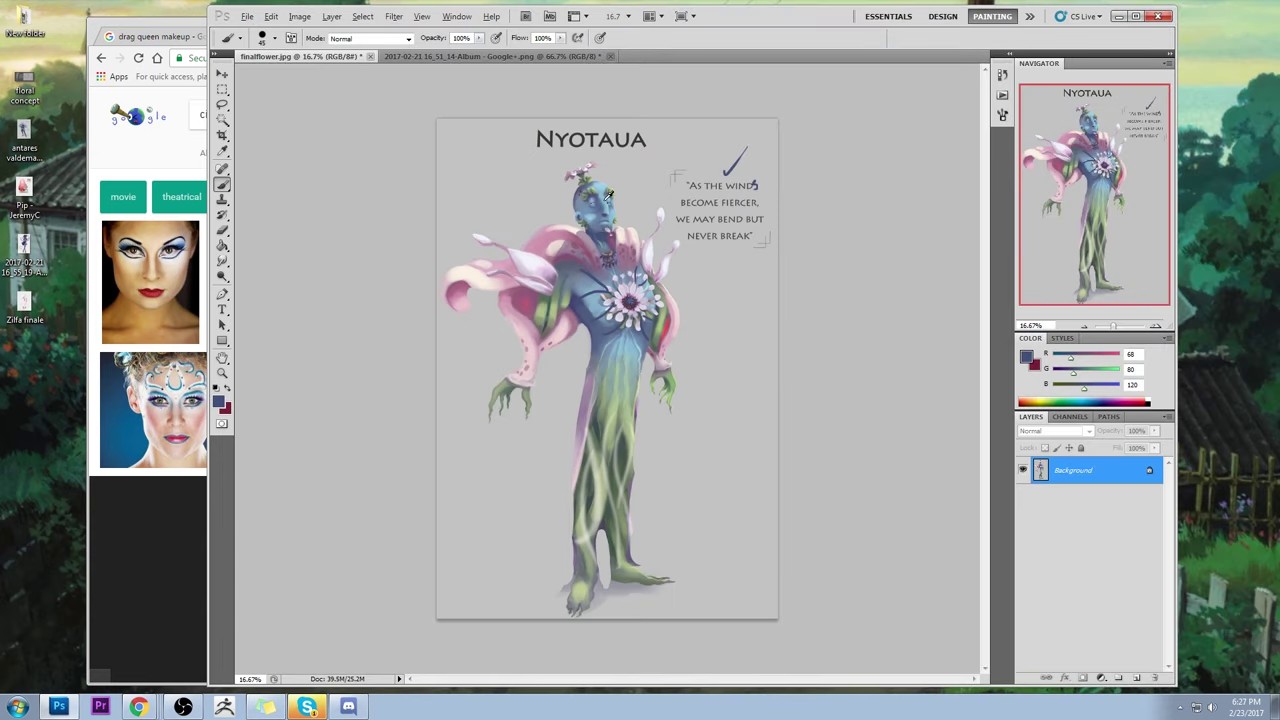
# - Sample blues from Nyotaua's head and paint darker blue shading on the left of the face
pyautogui.keyDown('alt'); pyautogui.click(605, 204); pyautogui.keyUp('alt')
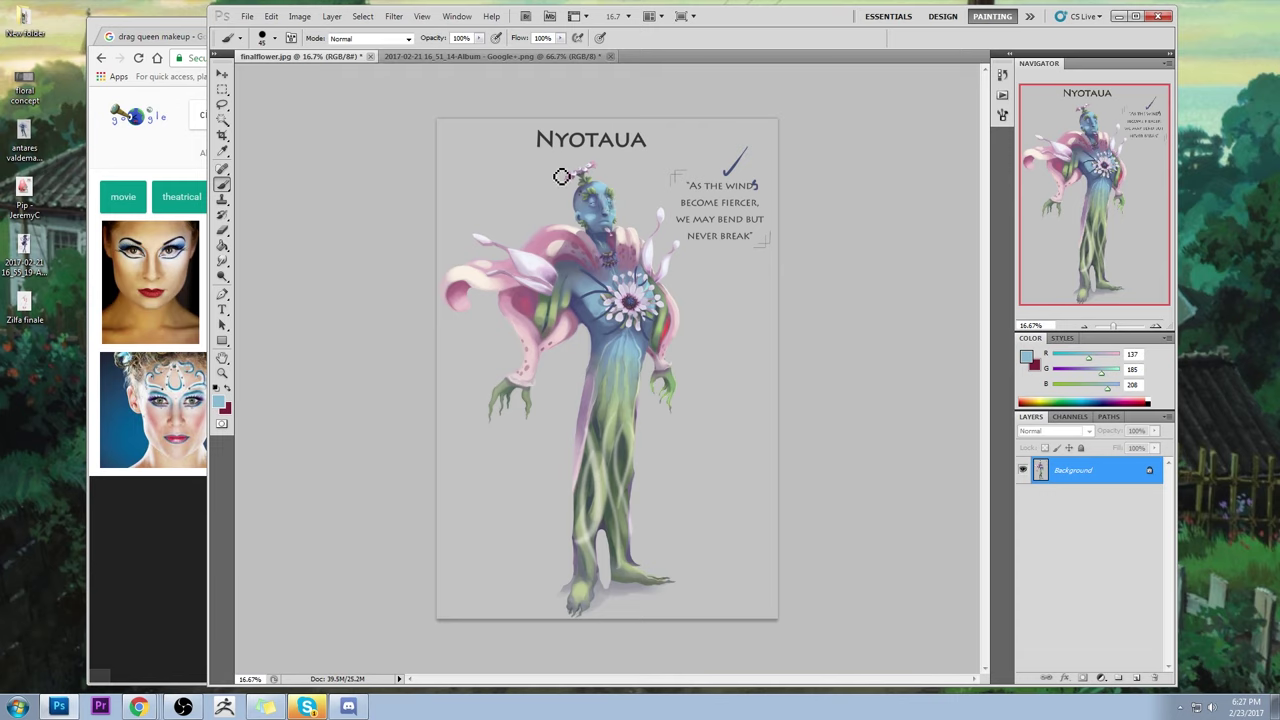
pyautogui.keyDown('alt'); pyautogui.click(601, 210); pyautogui.keyUp('alt')
pyautogui.moveTo(600, 210); pyautogui.dragTo(614, 207)
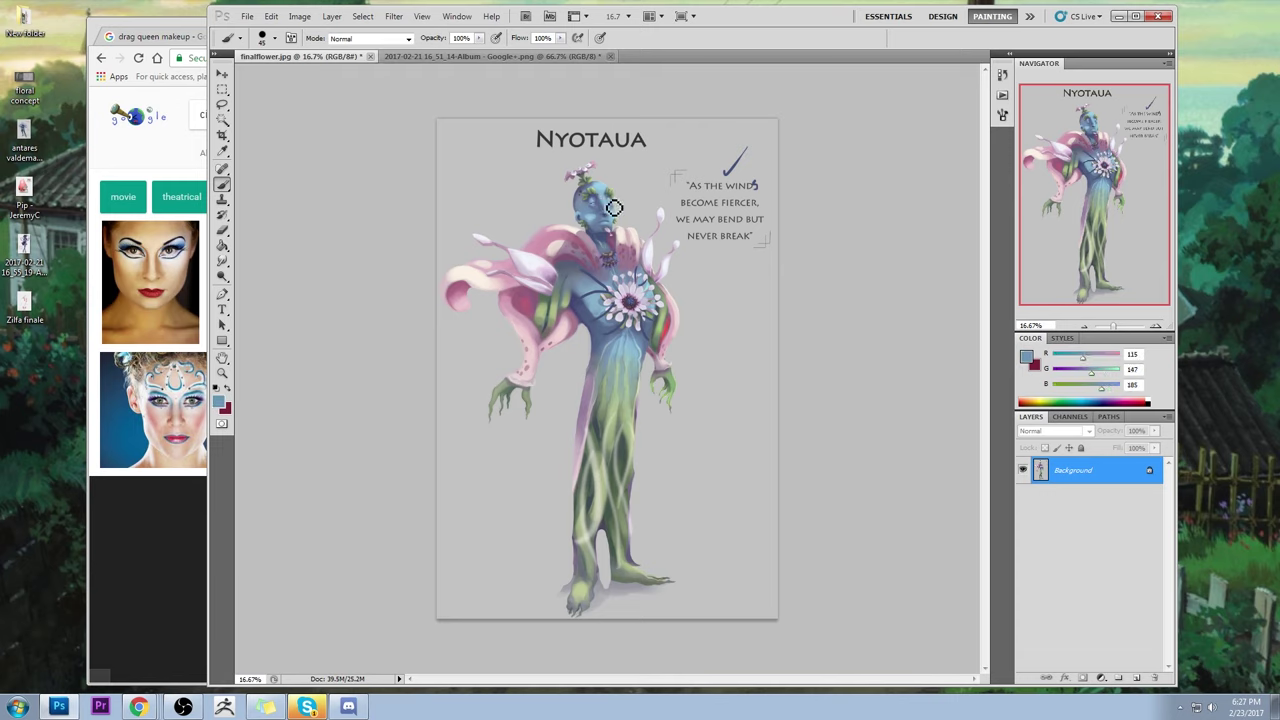
pyautogui.keyDown('alt'); pyautogui.click(600, 210); pyautogui.keyUp('alt')
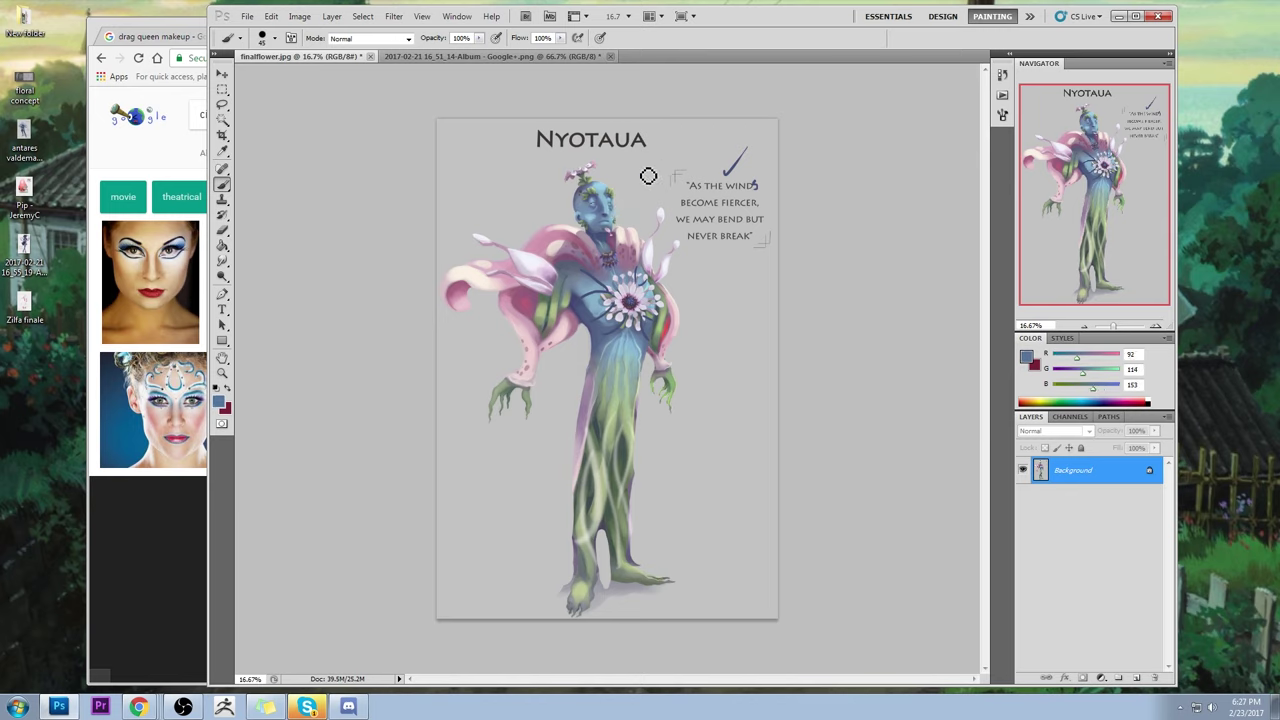
pyautogui.keyDown('alt'); pyautogui.click(579, 212); pyautogui.keyUp('alt')
pyautogui.keyDown('alt'); pyautogui.click(583, 218); pyautogui.keyUp('alt')
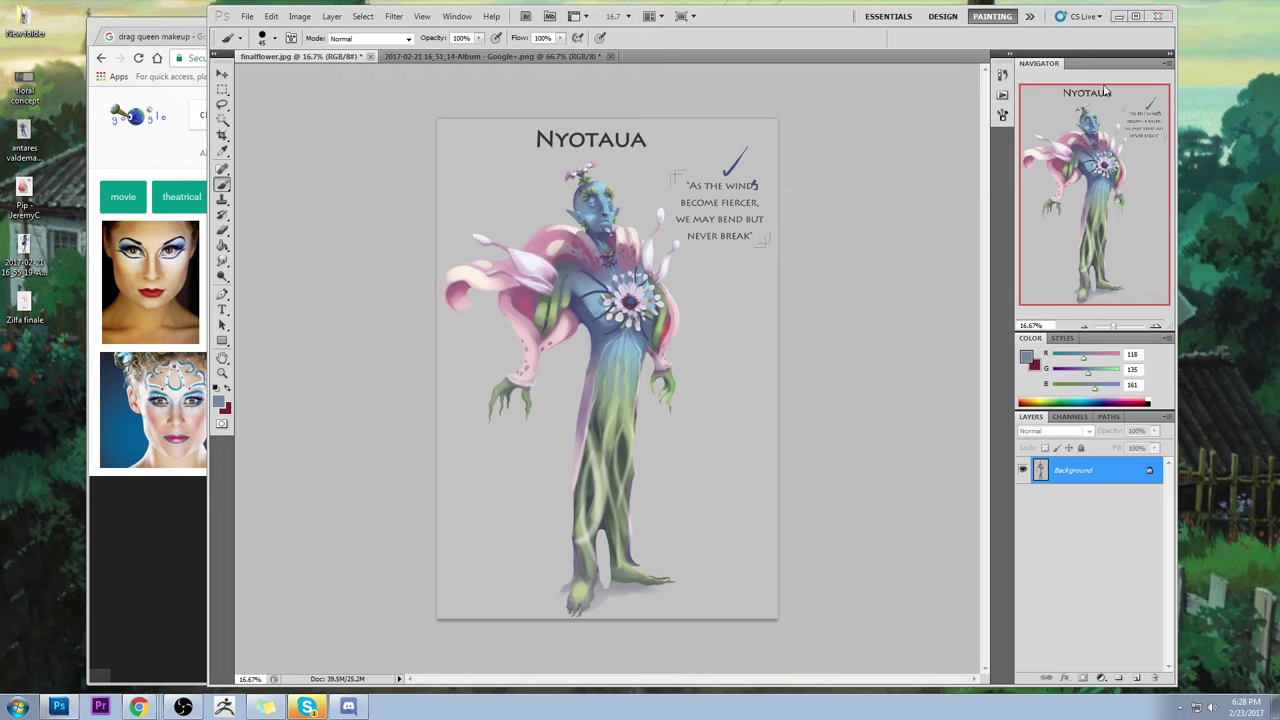
pyautogui.click(611, 86)
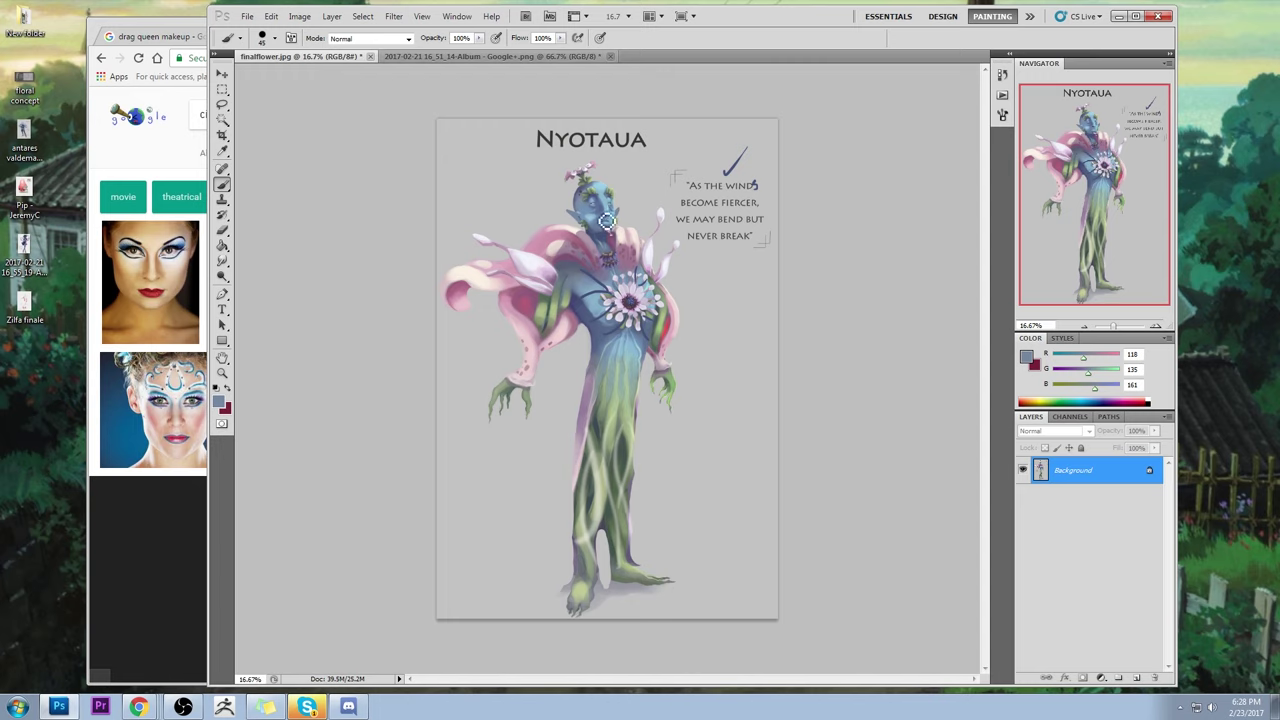
pyautogui.keyDown('alt'); pyautogui.click(619, 206); pyautogui.keyUp('alt')
# - Try dark blue antenna strokes and a stroke beside the chest flower, undoing both
pyautogui.keyDown('alt'); pyautogui.click(579, 215); pyautogui.keyUp('alt')
pyautogui.moveTo(582, 210); pyautogui.dragTo(520, 188)
pyautogui.moveTo(612, 230); pyautogui.dragTo(642, 172)
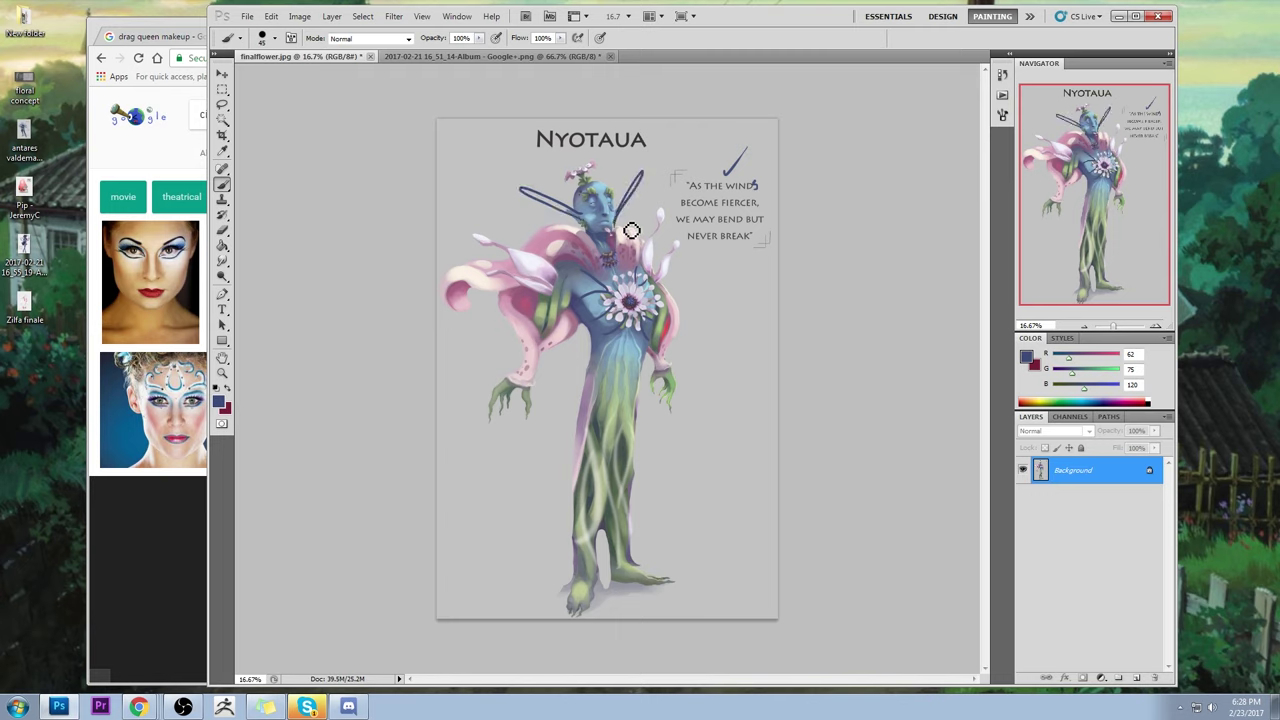
pyautogui.hotkey('ctrl', 'alt', 'z')
pyautogui.hotkey('ctrl', 'alt', 'z')
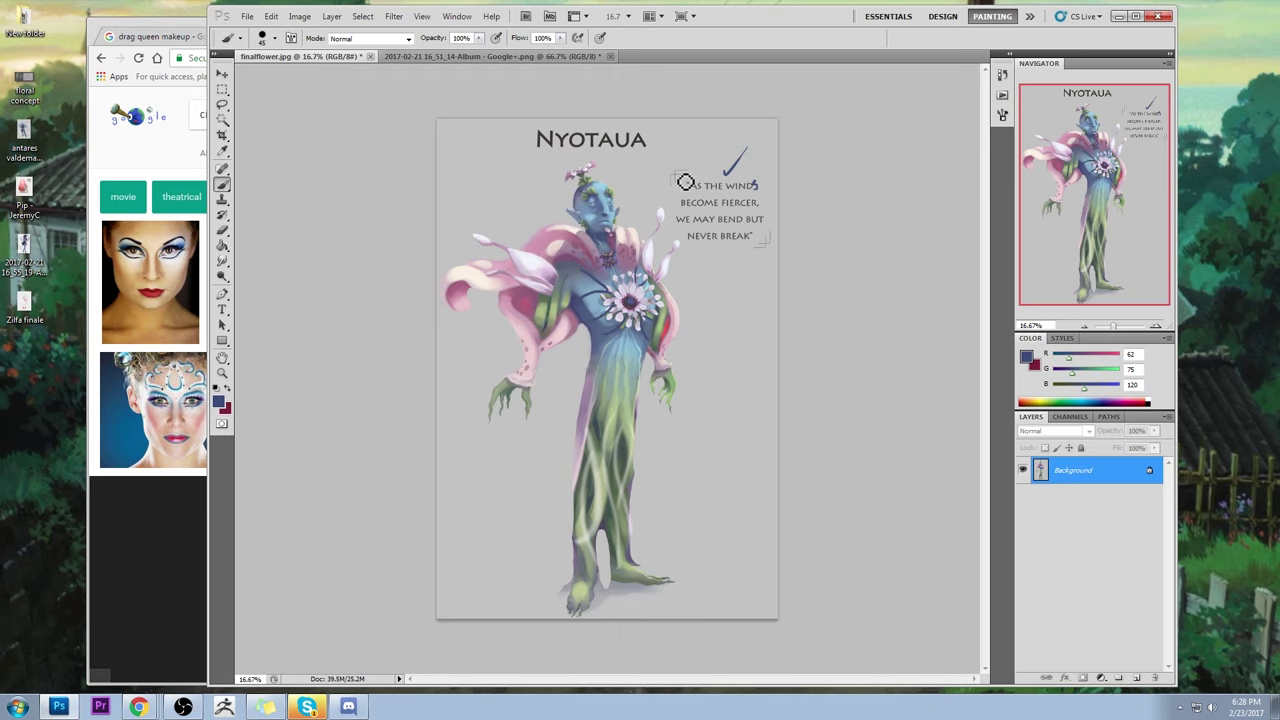
pyautogui.keyDown('alt'); pyautogui.click(582, 210); pyautogui.keyUp('alt')
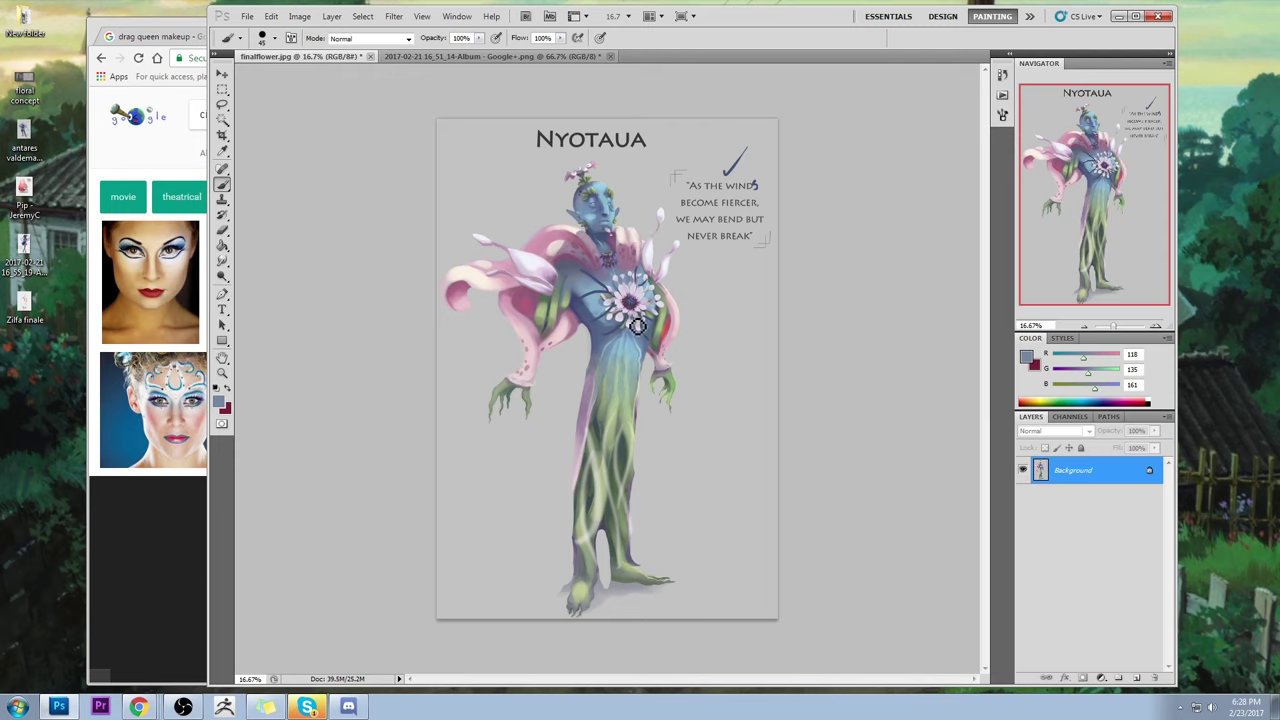
pyautogui.moveTo(668, 292); pyautogui.dragTo(692, 259)
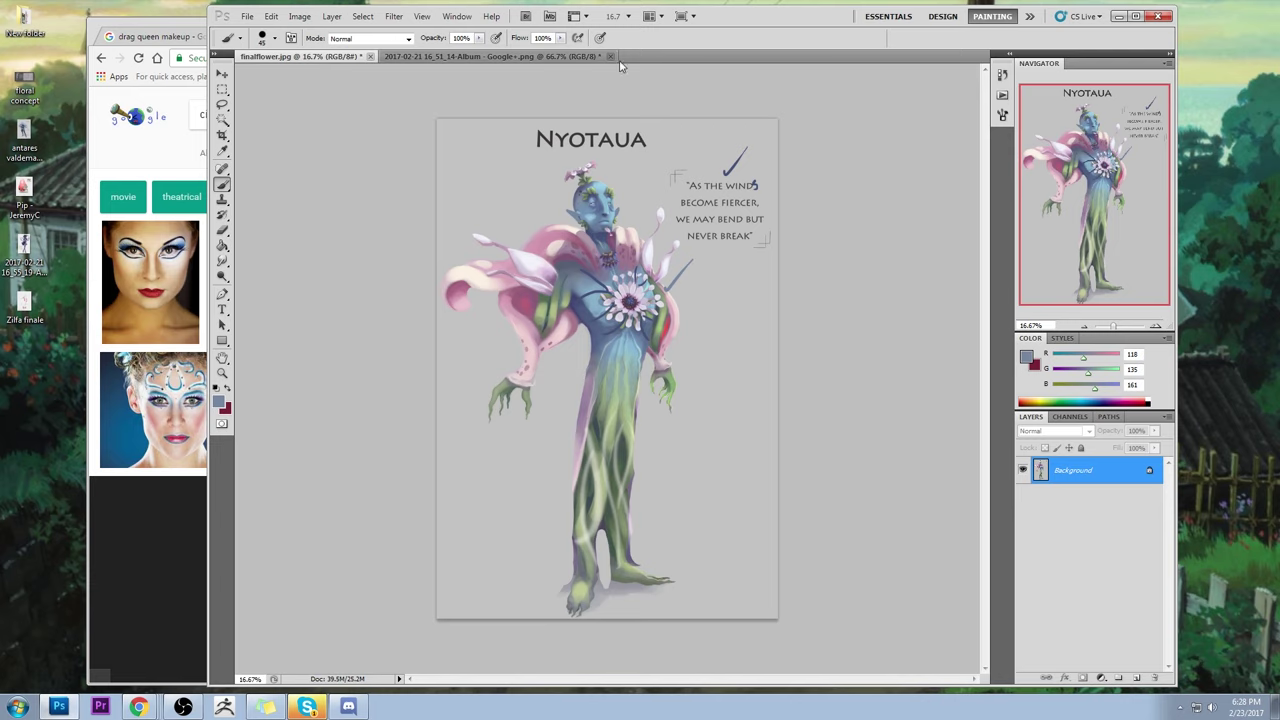
pyautogui.hotkey('ctrl', 'z')
# - Redraw the antennae from the head in a darker sampled colour, discarding halo and cheek trial strokes
pyautogui.keyDown('alt'); pyautogui.click(584, 206); pyautogui.keyUp('alt')
pyautogui.keyDown('alt'); pyautogui.click(583, 185); pyautogui.keyUp('alt')
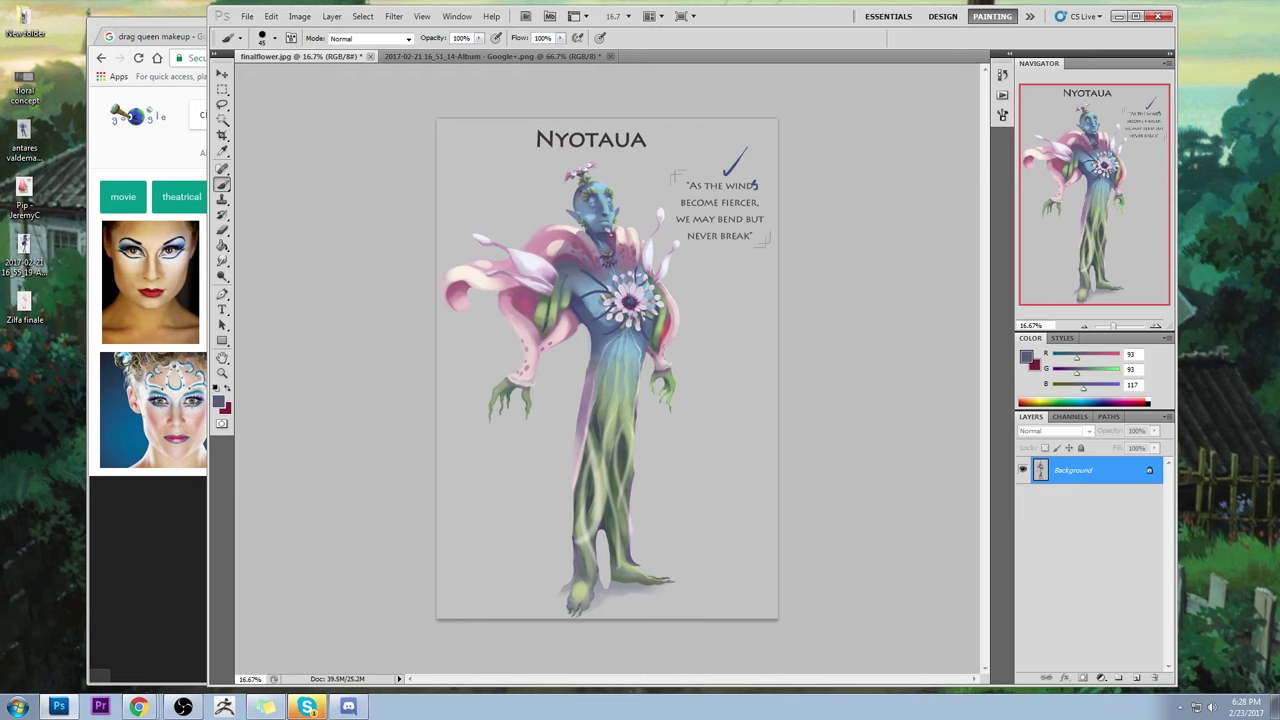
pyautogui.moveTo(592, 228)
pyautogui.mouseDown()
pyautogui.moveTo(537, 198)
pyautogui.moveTo(603, 235)
pyautogui.moveTo(650, 178)
pyautogui.moveTo(624, 224)
pyautogui.mouseUp()
pyautogui.hotkey('ctrl', 'z')
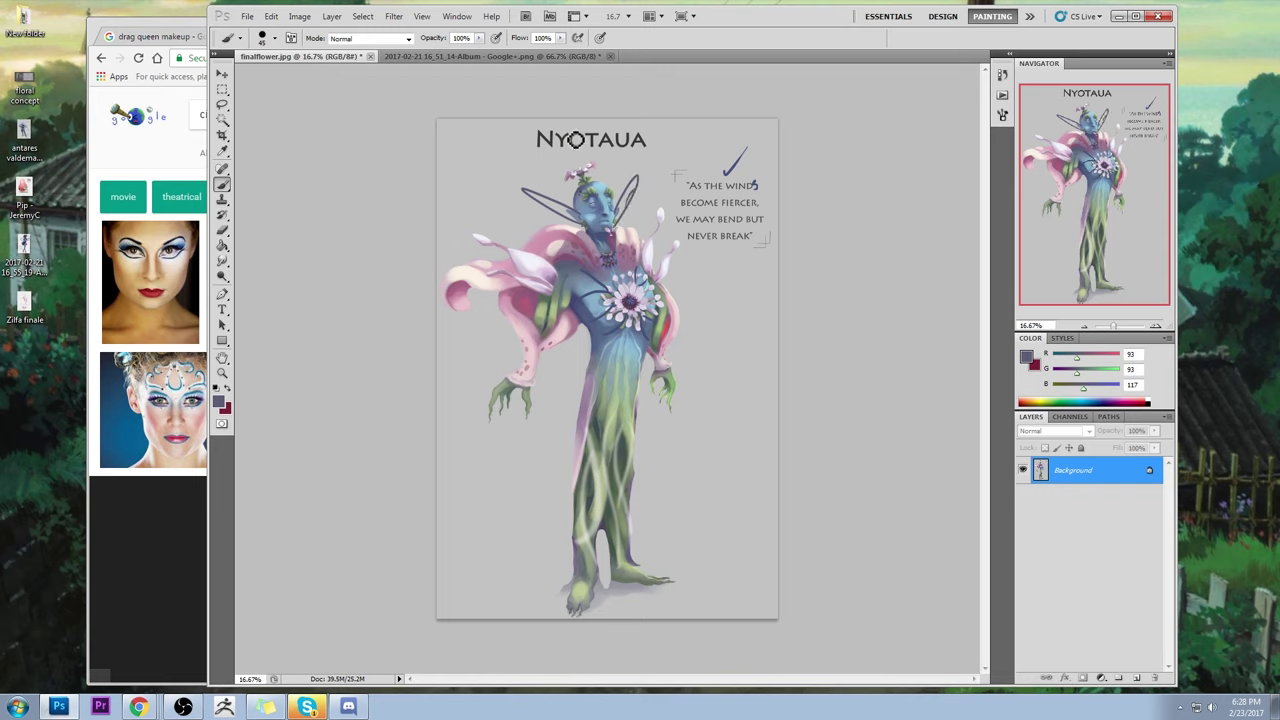
pyautogui.moveTo(600, 166)
pyautogui.mouseDown()
pyautogui.moveTo(580, 195)
pyautogui.moveTo(616, 165)
pyautogui.mouseUp()
pyautogui.hotkey('ctrl', 'z')
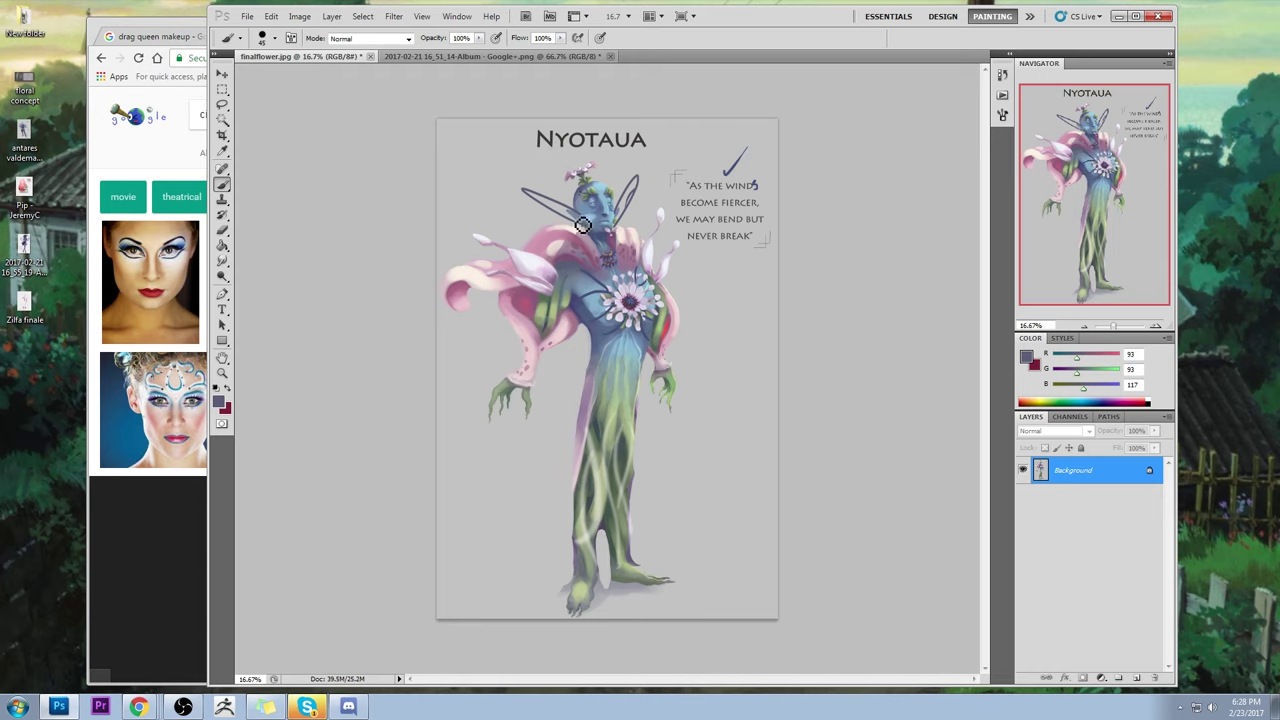
pyautogui.moveTo(572, 226); pyautogui.dragTo(552, 222)
pyautogui.hotkey('ctrl', 'z')
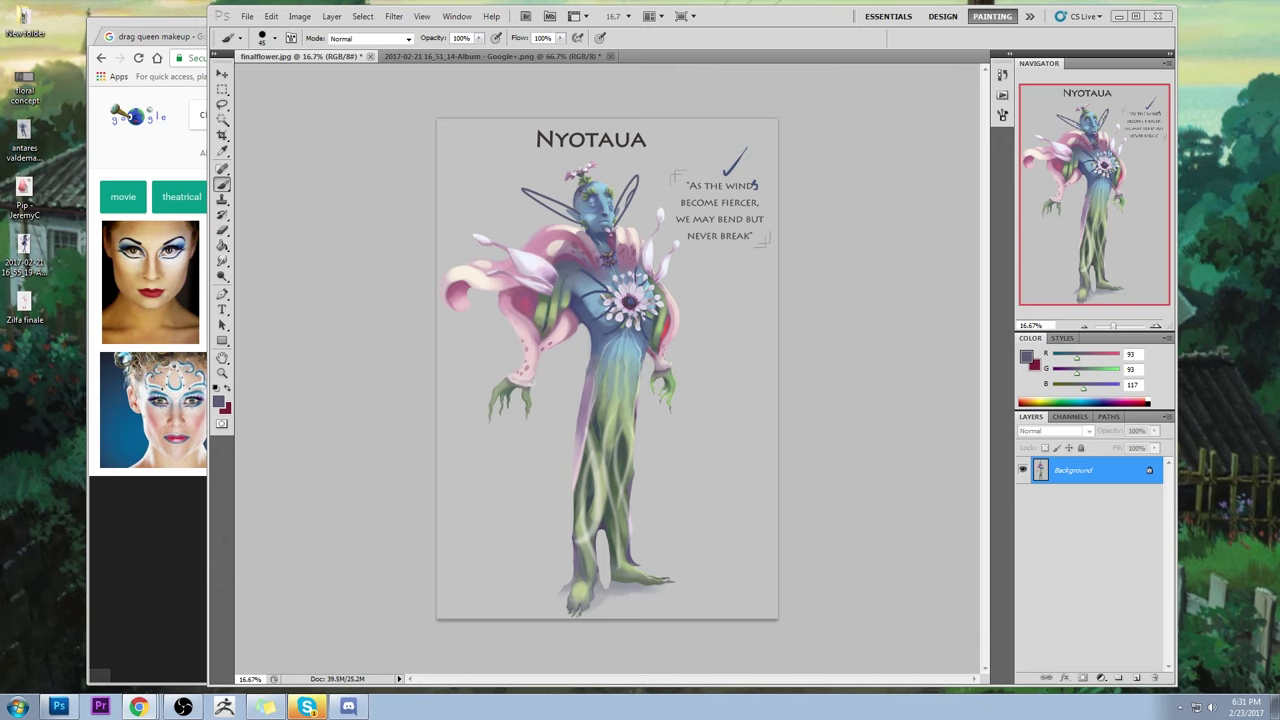
# - Load istebrak.com in a new Chrome window
pyautogui.middleClick(138, 706)
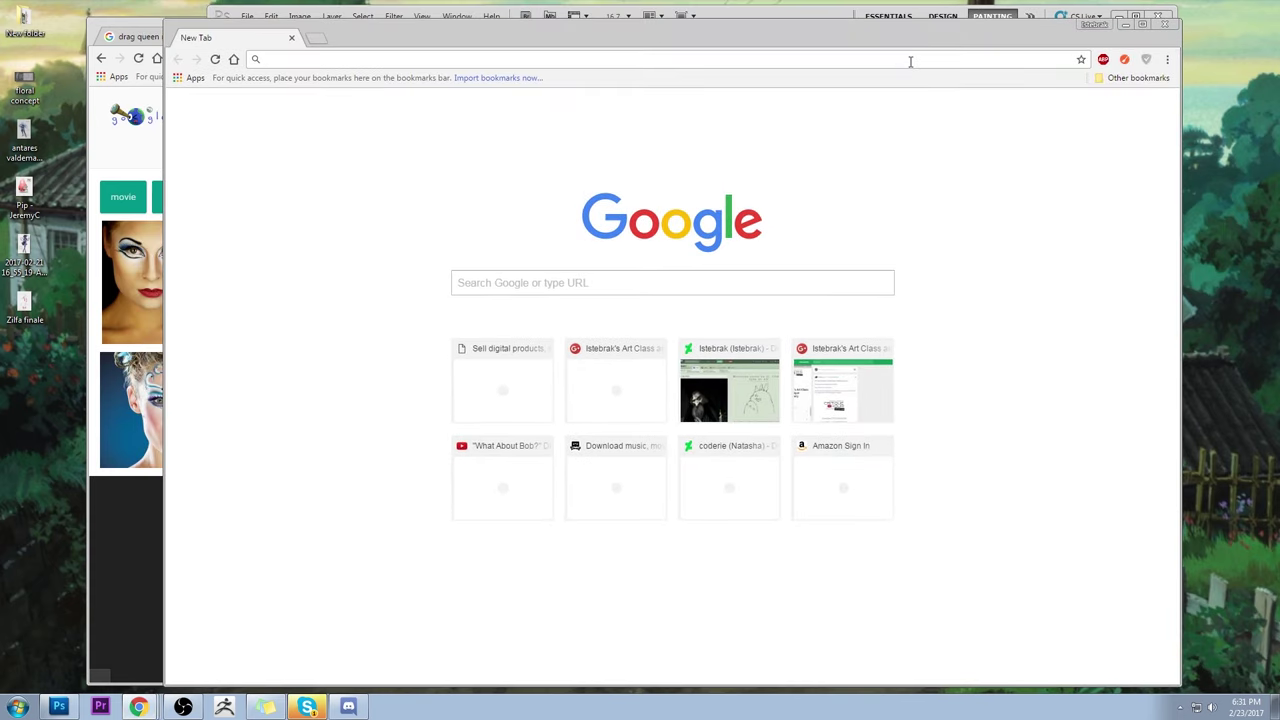
pyautogui.write('istebrak.com')
pyautogui.press('Return')
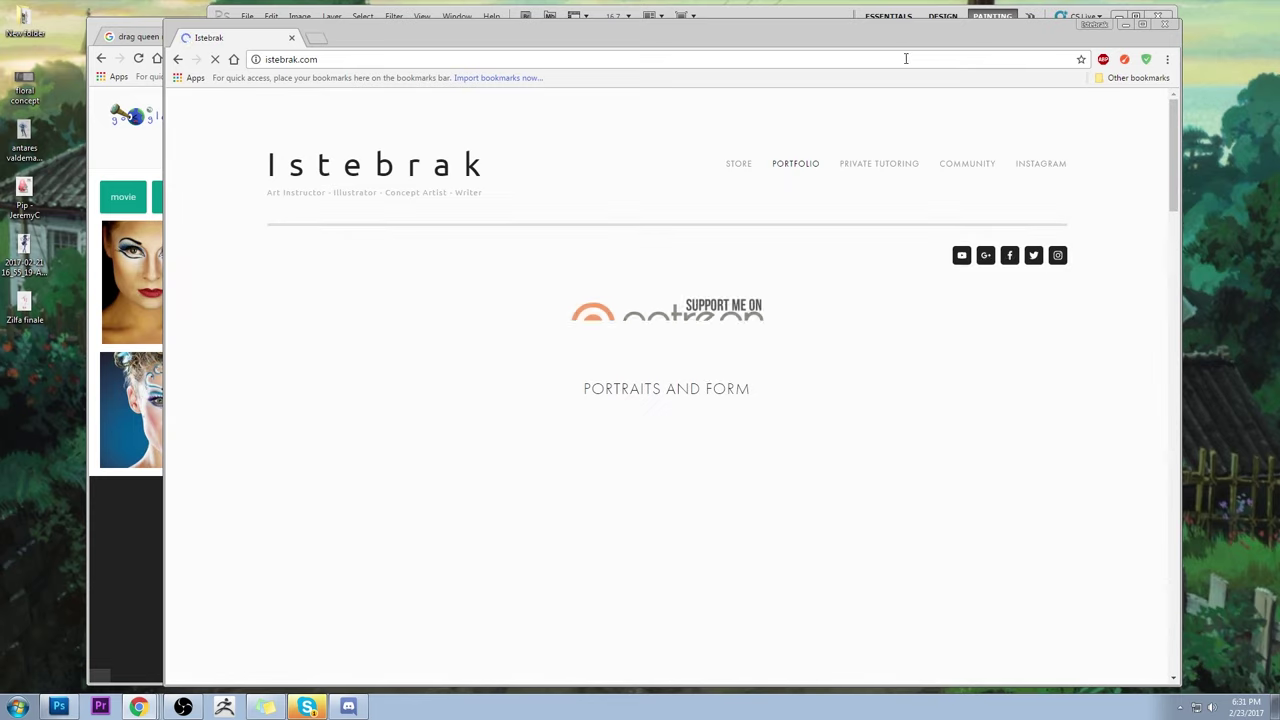
# - Open the site's Google+ critique community link in a new tab and view it
pyautogui.rightClick(985, 256)
pyautogui.click(1005, 266)
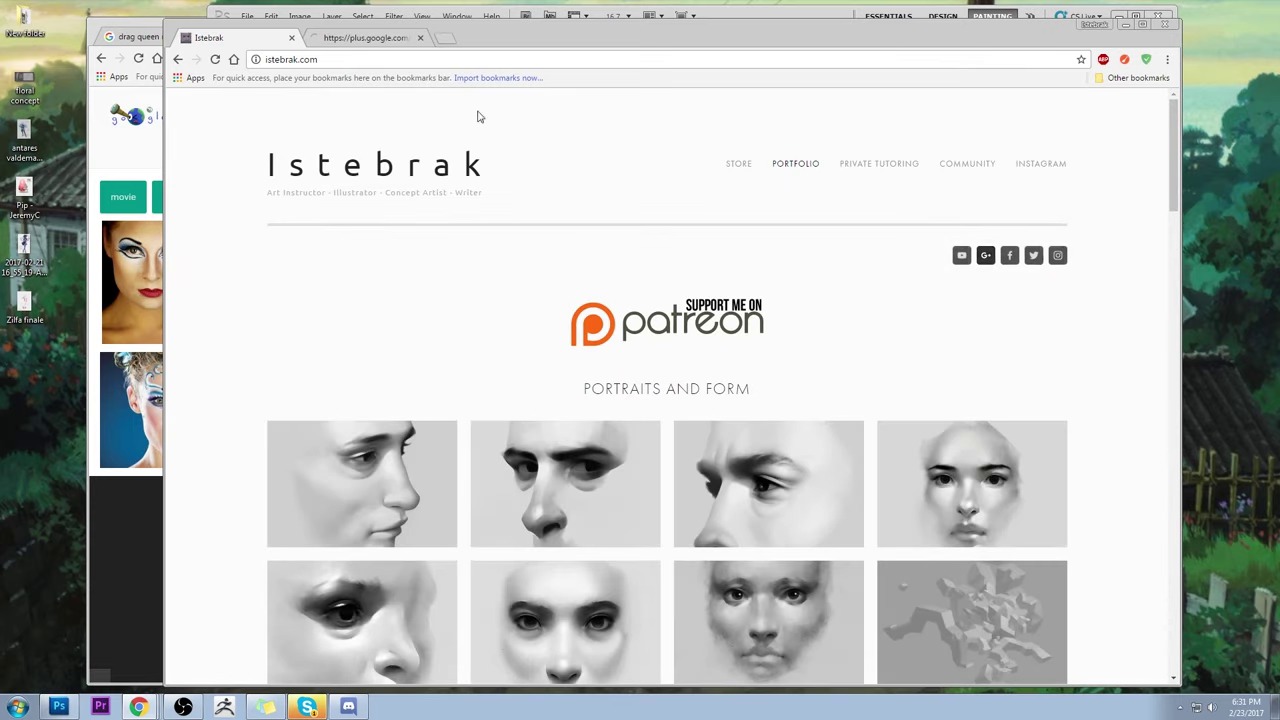
pyautogui.click(368, 38)
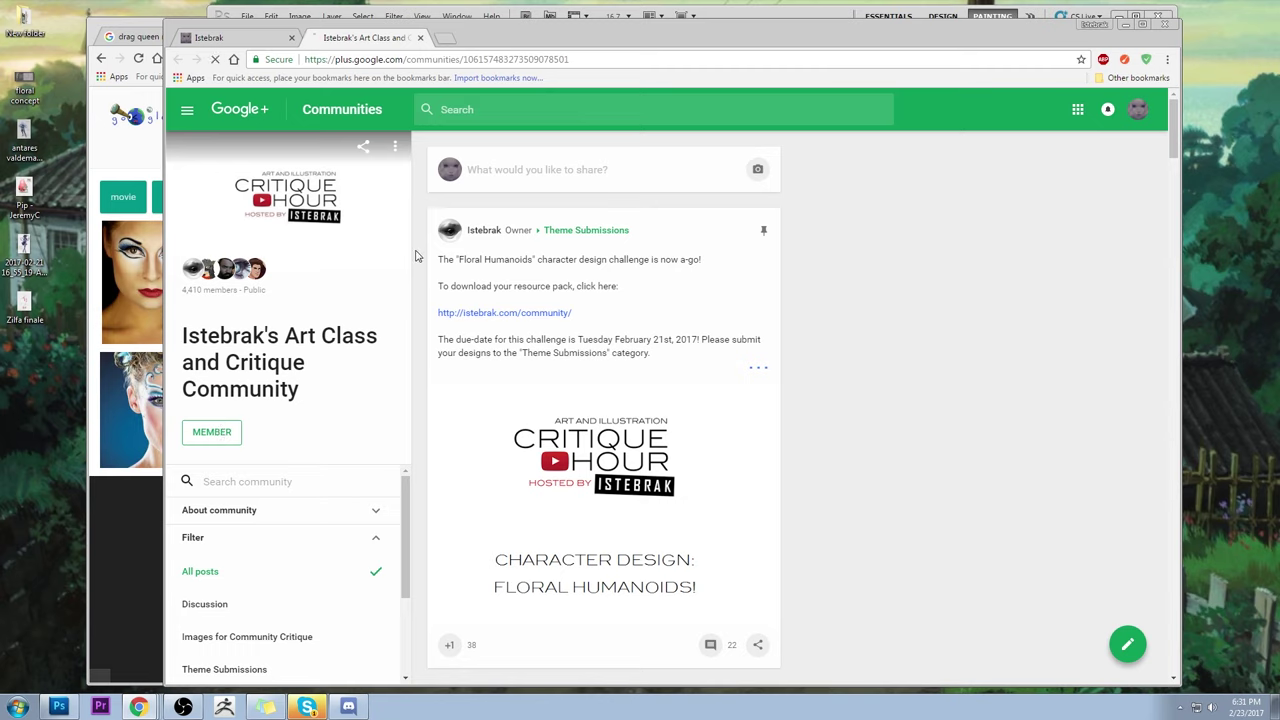
pyautogui.scroll(-2, 430, 260)
pyautogui.scroll(2, 700, 250)
pyautogui.click(764, 233)
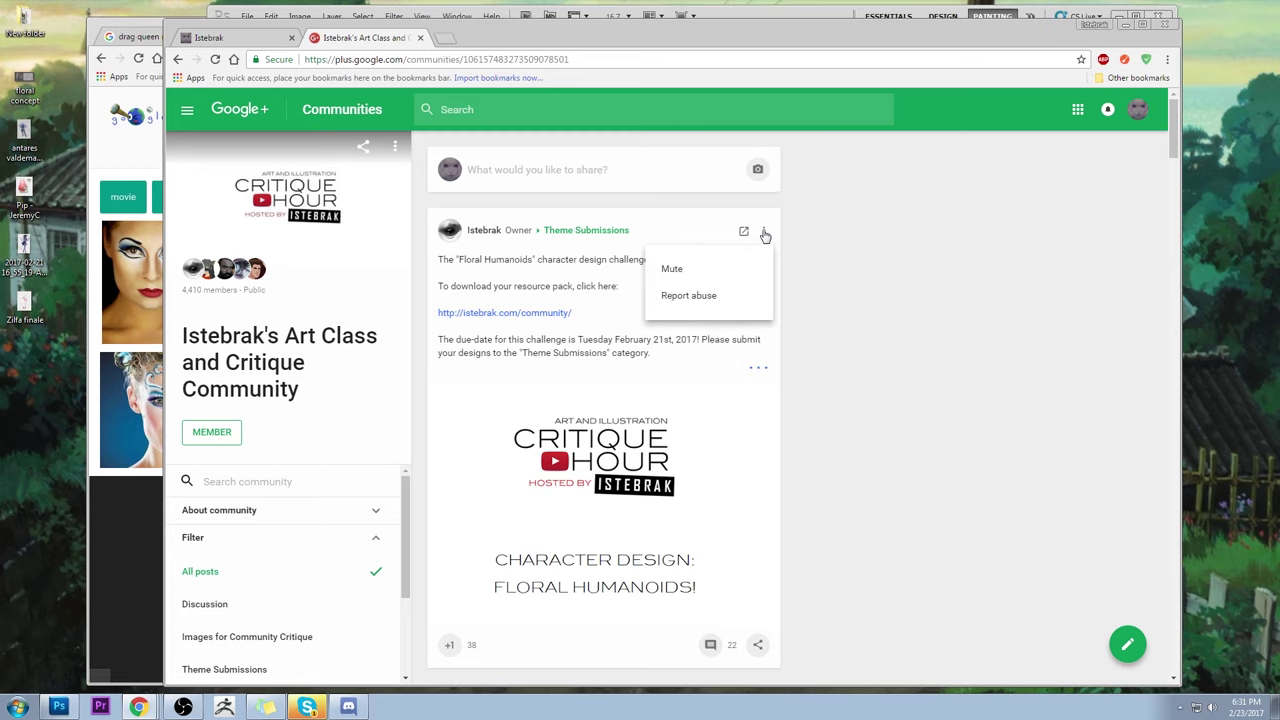
pyautogui.click(423, 236)
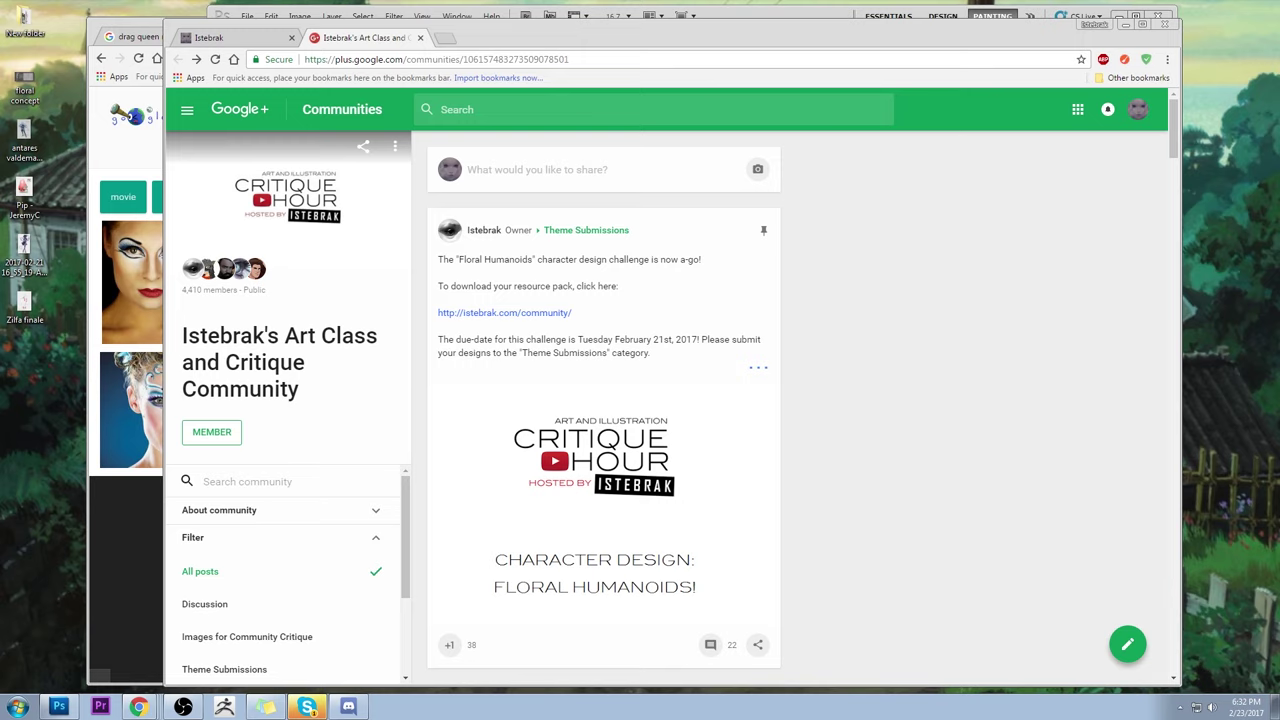
# - Go to istebrak.com's COMMUNITY page and scroll through the critique hours and Floral Humanoids pack
pyautogui.click(238, 40)
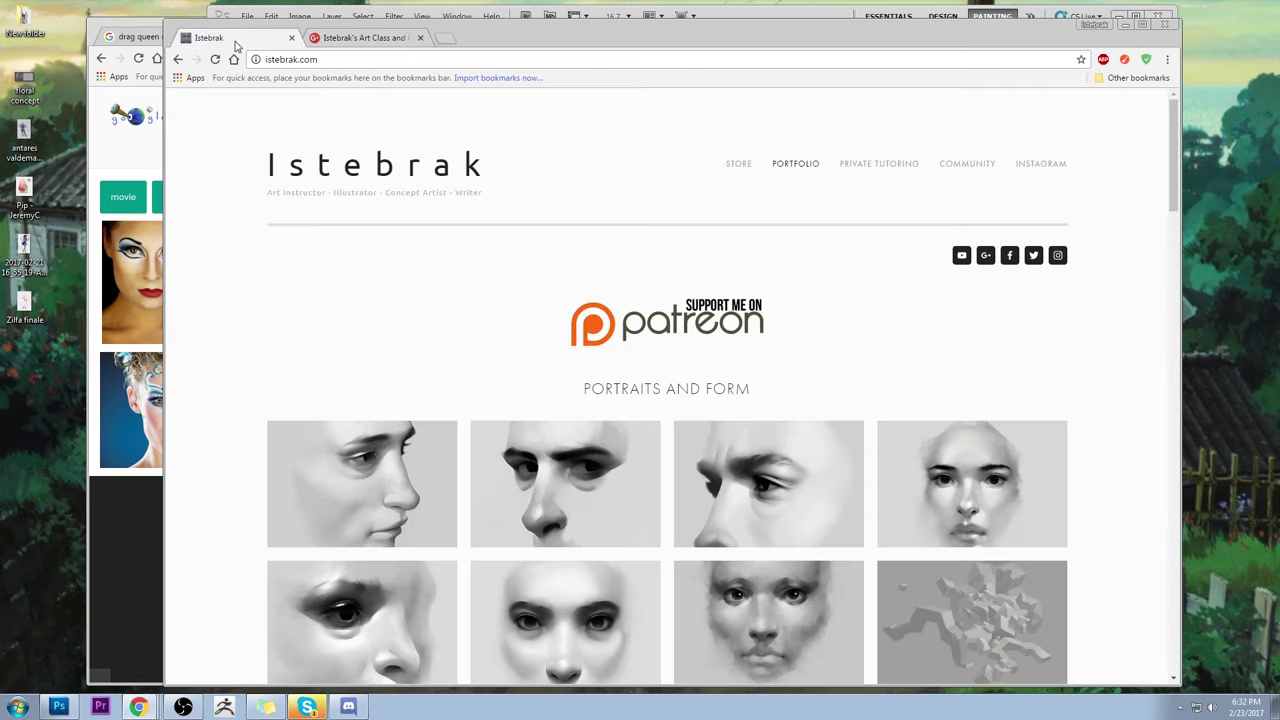
pyautogui.click(965, 165)
pyautogui.scroll(-5, 812, 440)
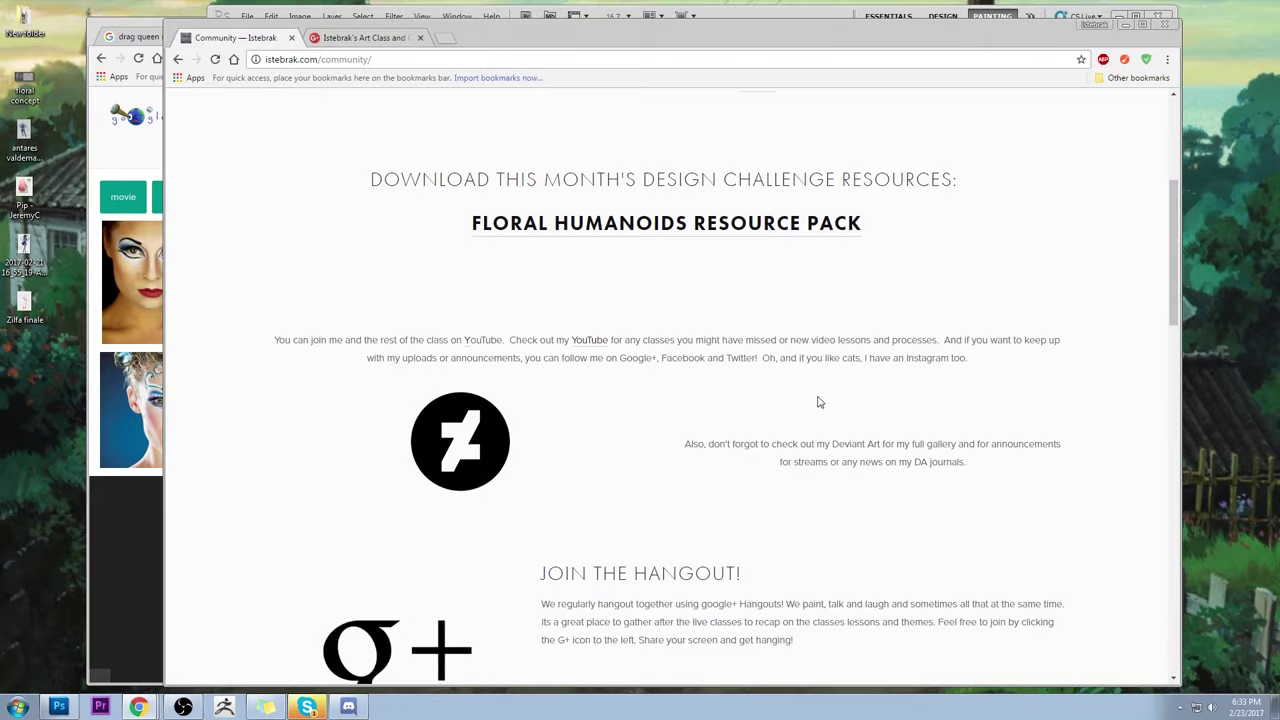
pyautogui.scroll(-3, 820, 410)
pyautogui.scroll(6, 832, 420)
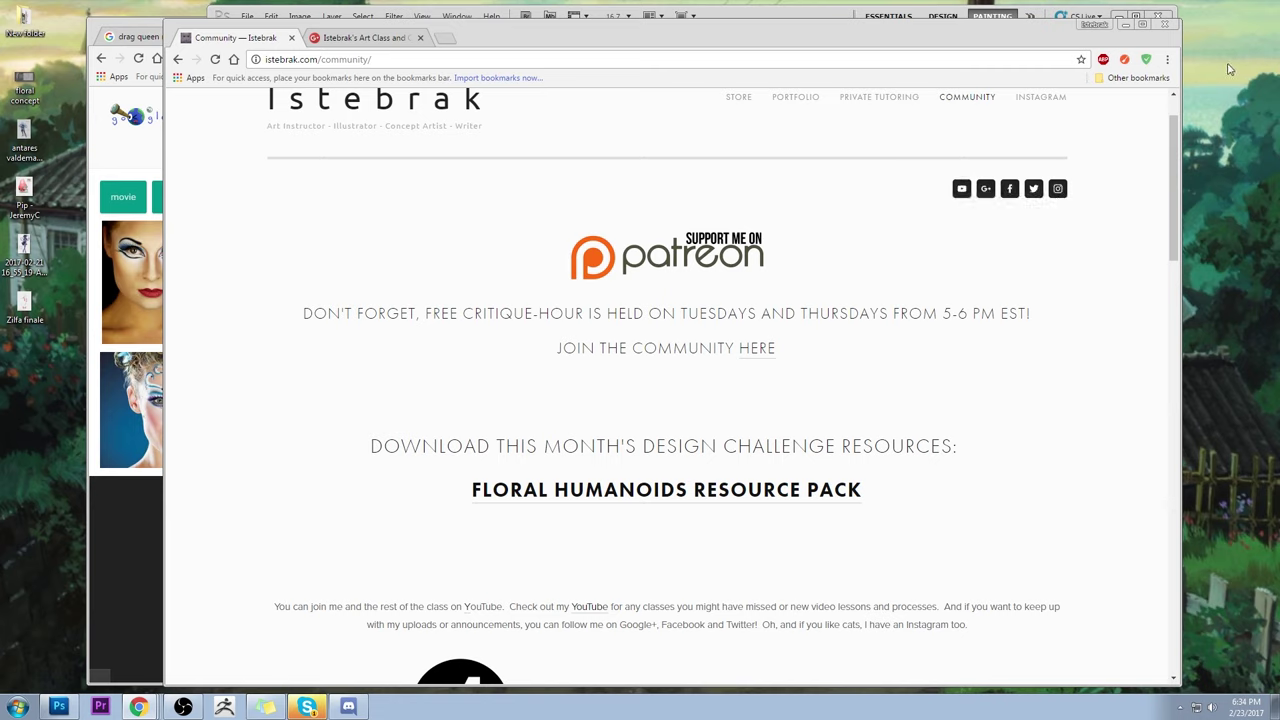
# - Show the Windows clock and calendar for Thursday, February 23, 2017
pyautogui.click(1022, 35)
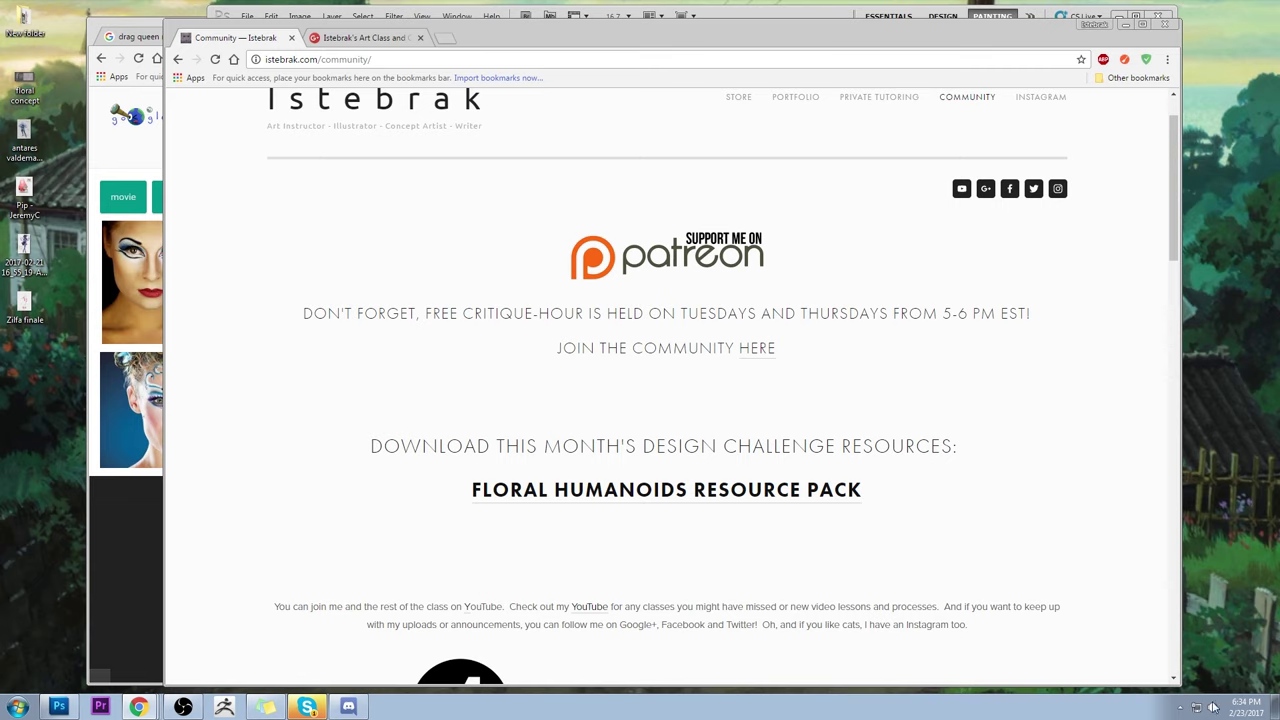
pyautogui.click(1232, 707)
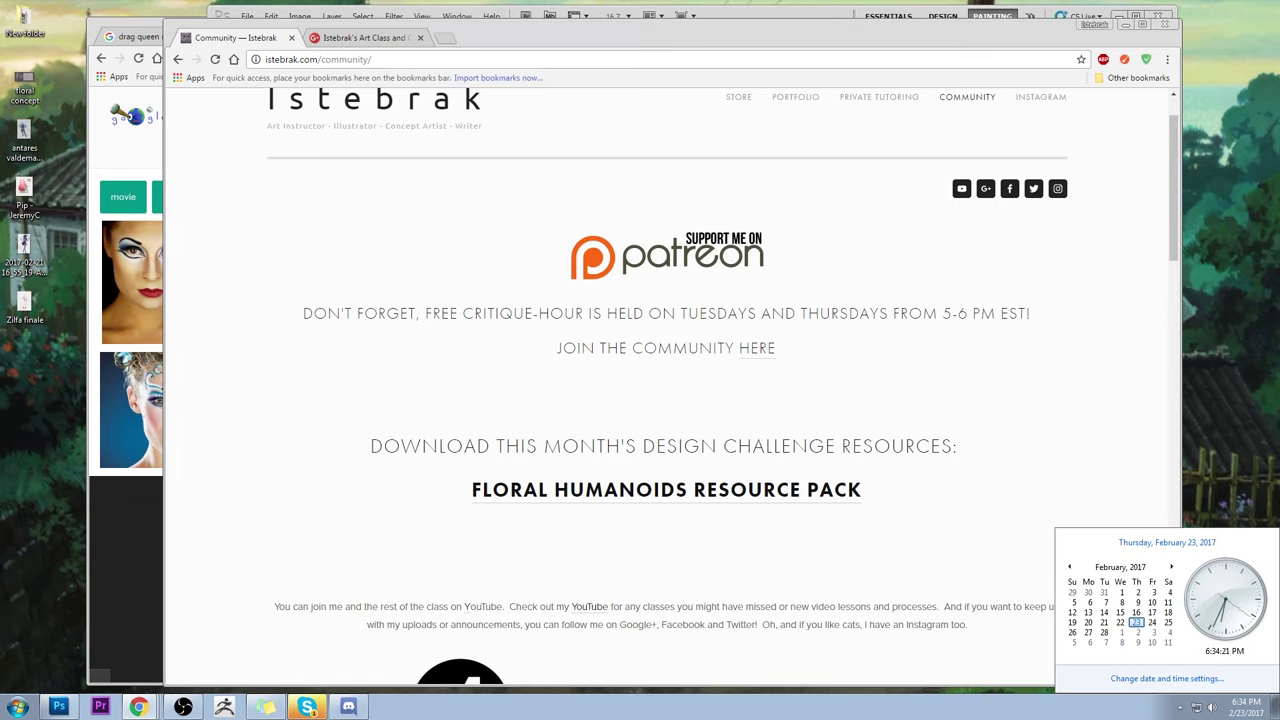